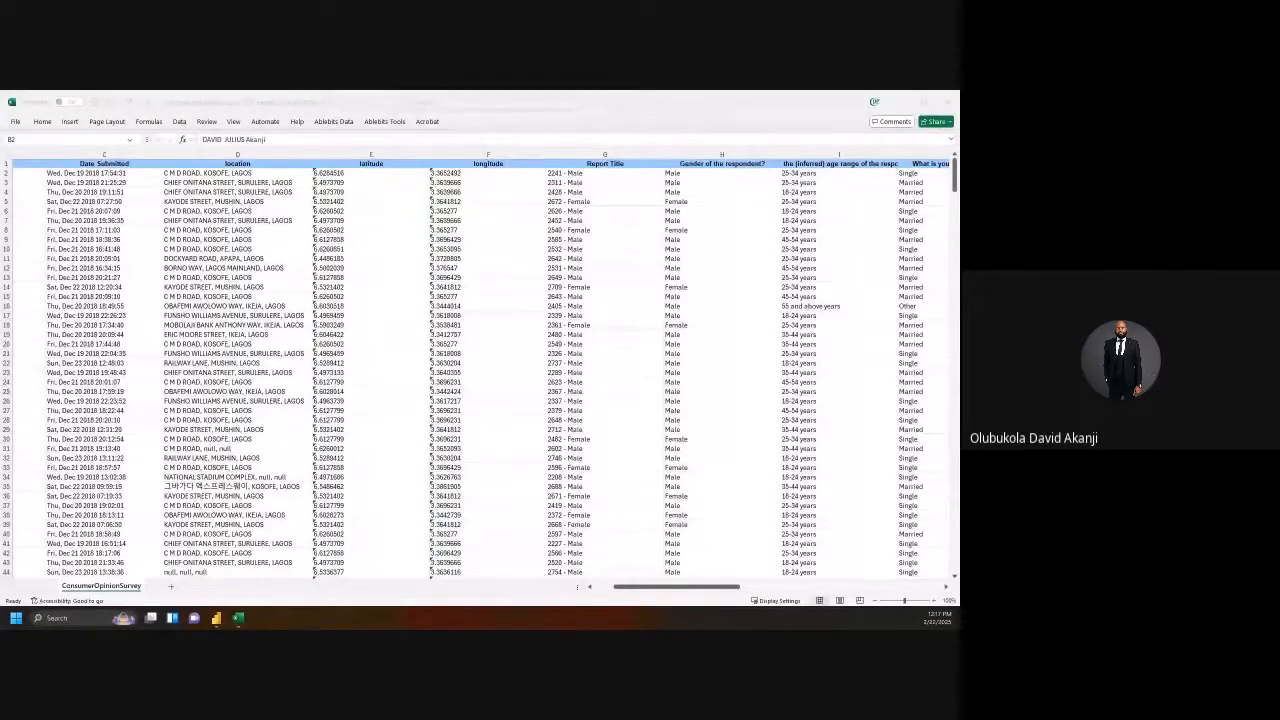
# Step: Maximize the PowerPoint window showing slide 79, 'Power BI Implementation Roadmap'
pyautogui.moveTo(566, 446); pyautogui.dragTo(470, 100)
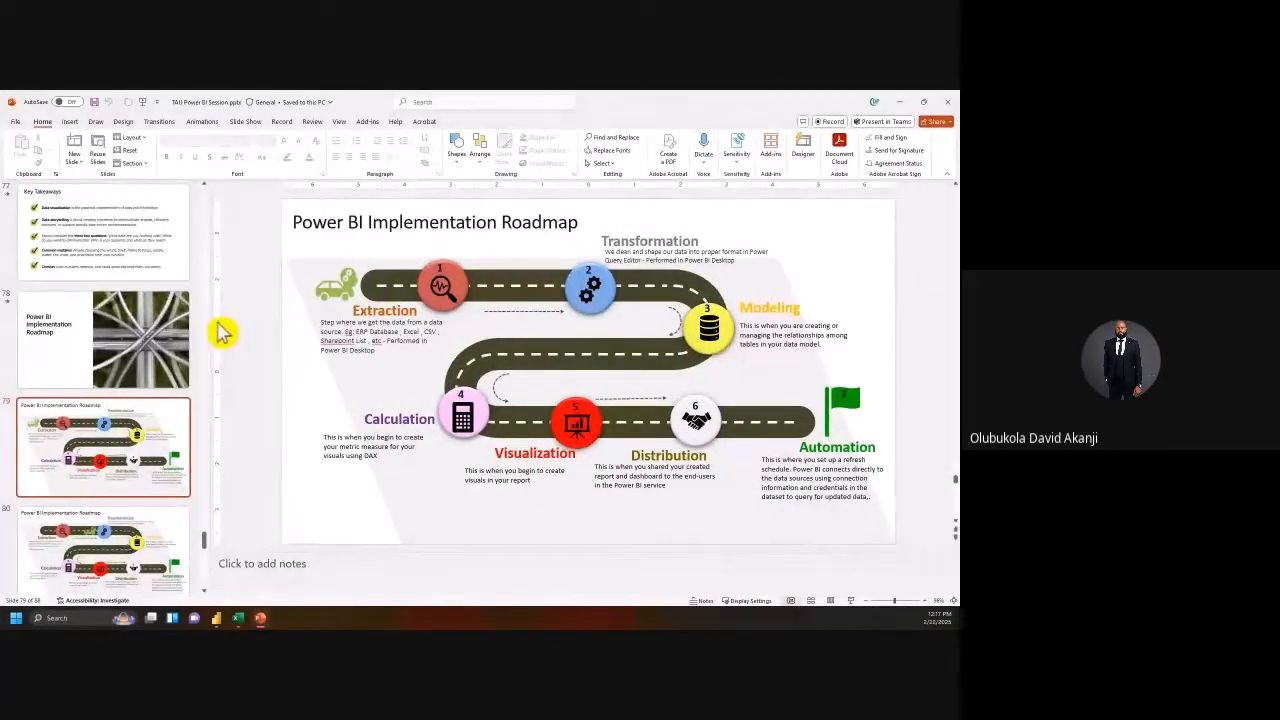
# Step: Narrow the slide thumbnail pane and bring the ConsumerOpinionSurvey workbook back to the front
pyautogui.moveTo(210, 331); pyautogui.dragTo(130, 326)
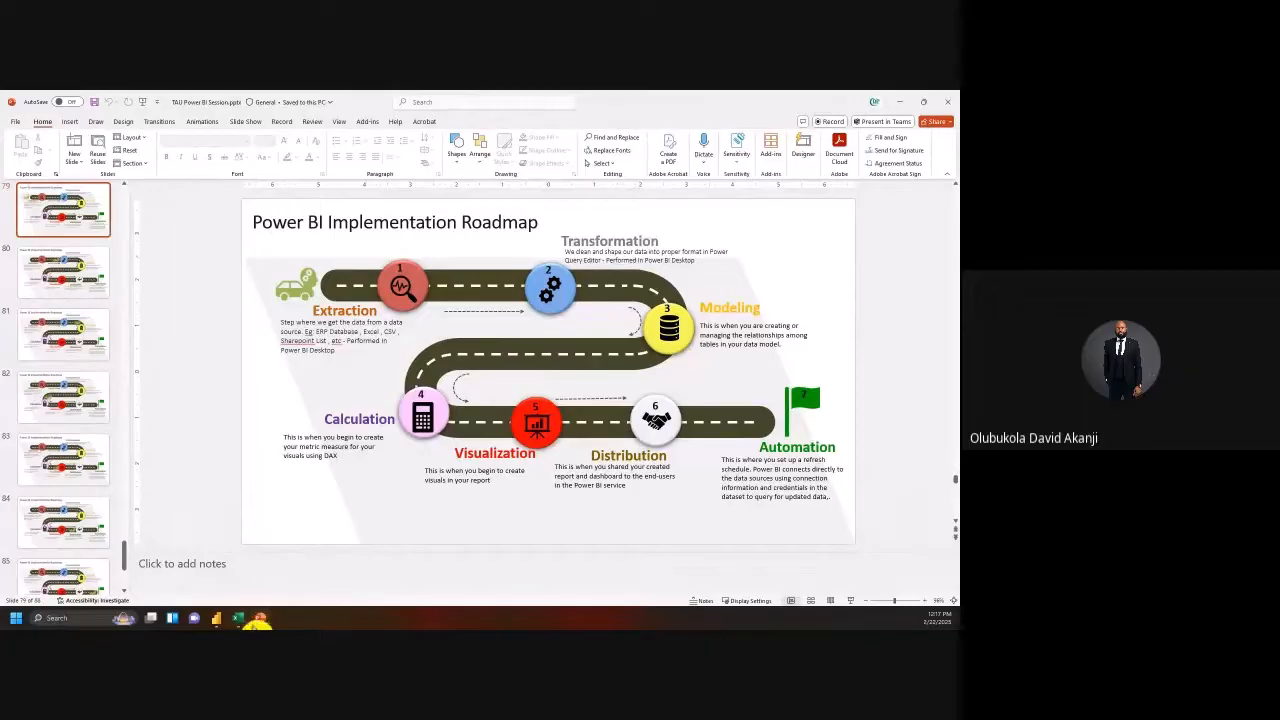
pyautogui.click(242, 619)
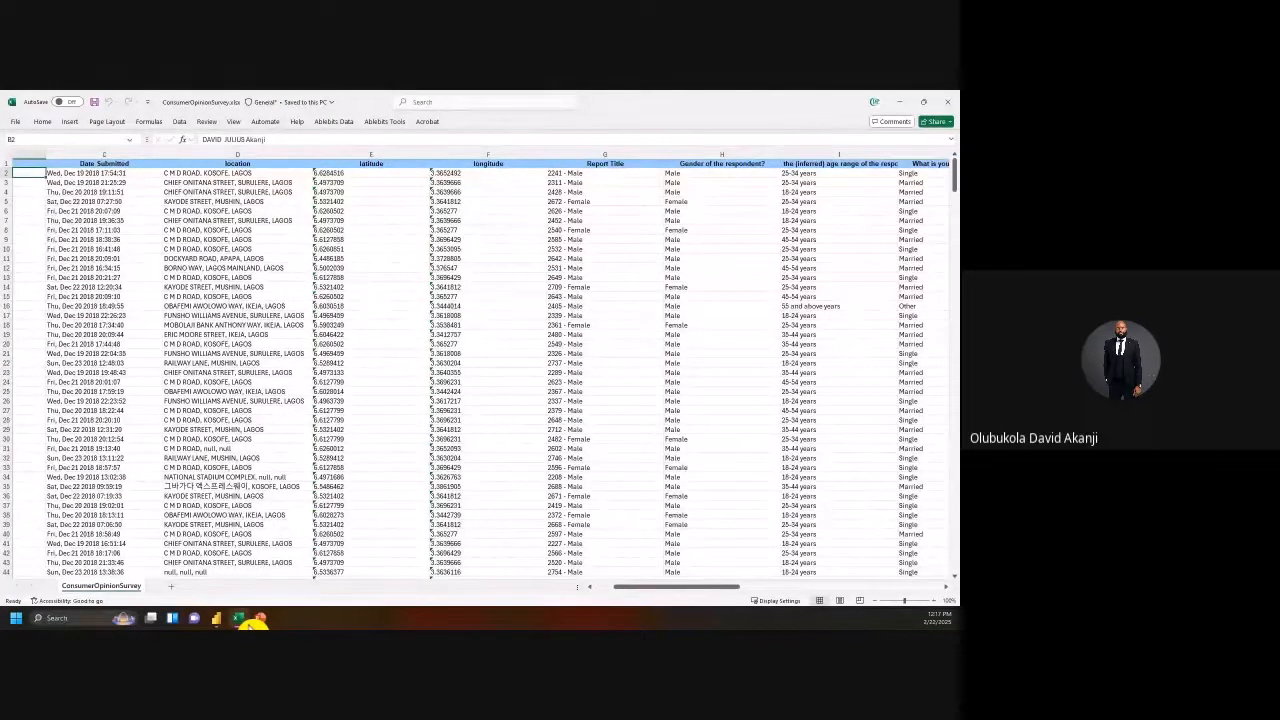
# Step: Select the Date Submitted column and cell B2 in the survey sheet, then return to the roadmap slide
pyautogui.click(100, 155)
pyautogui.click(70, 176)
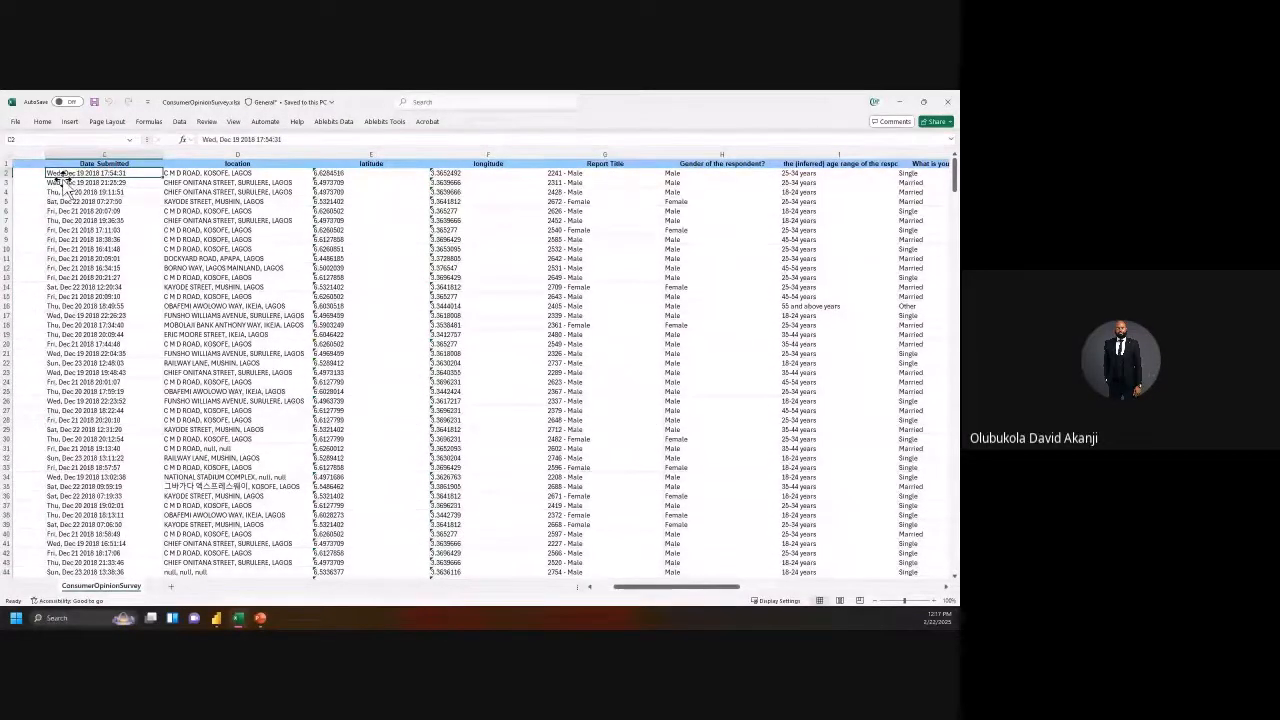
pyautogui.click(84, 154)
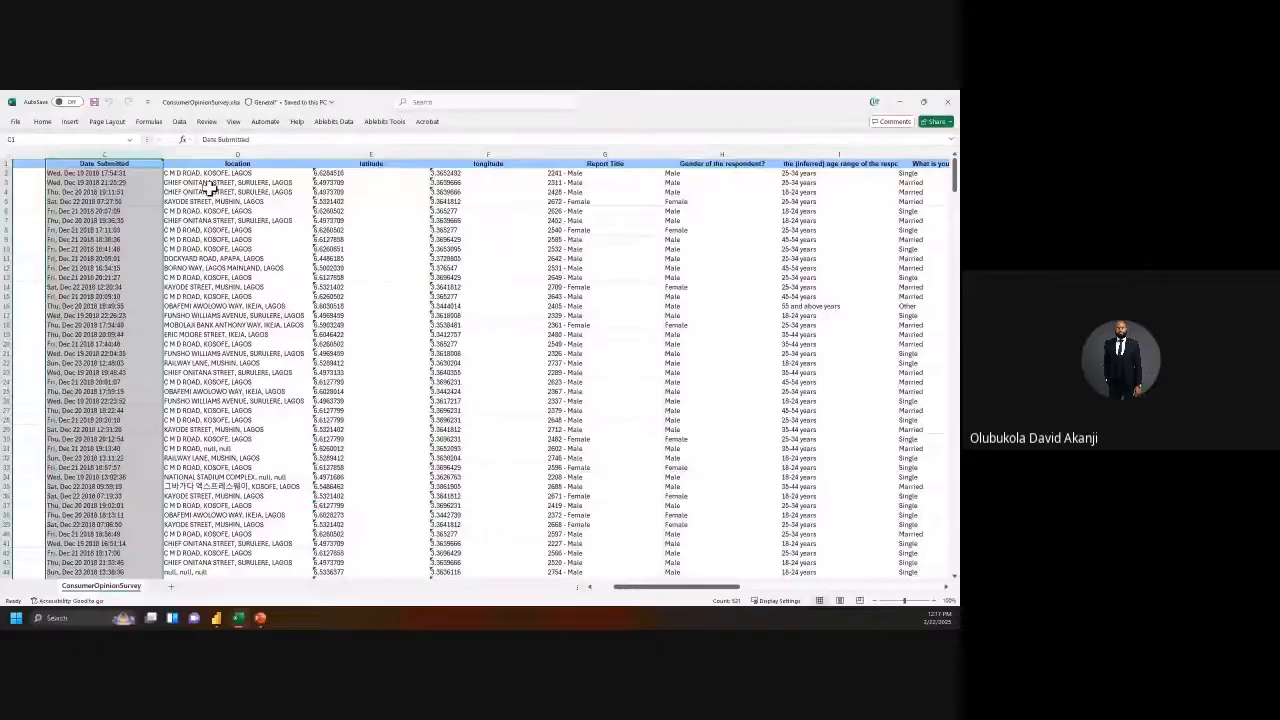
pyautogui.moveTo(703, 588); pyautogui.dragTo(443, 563)
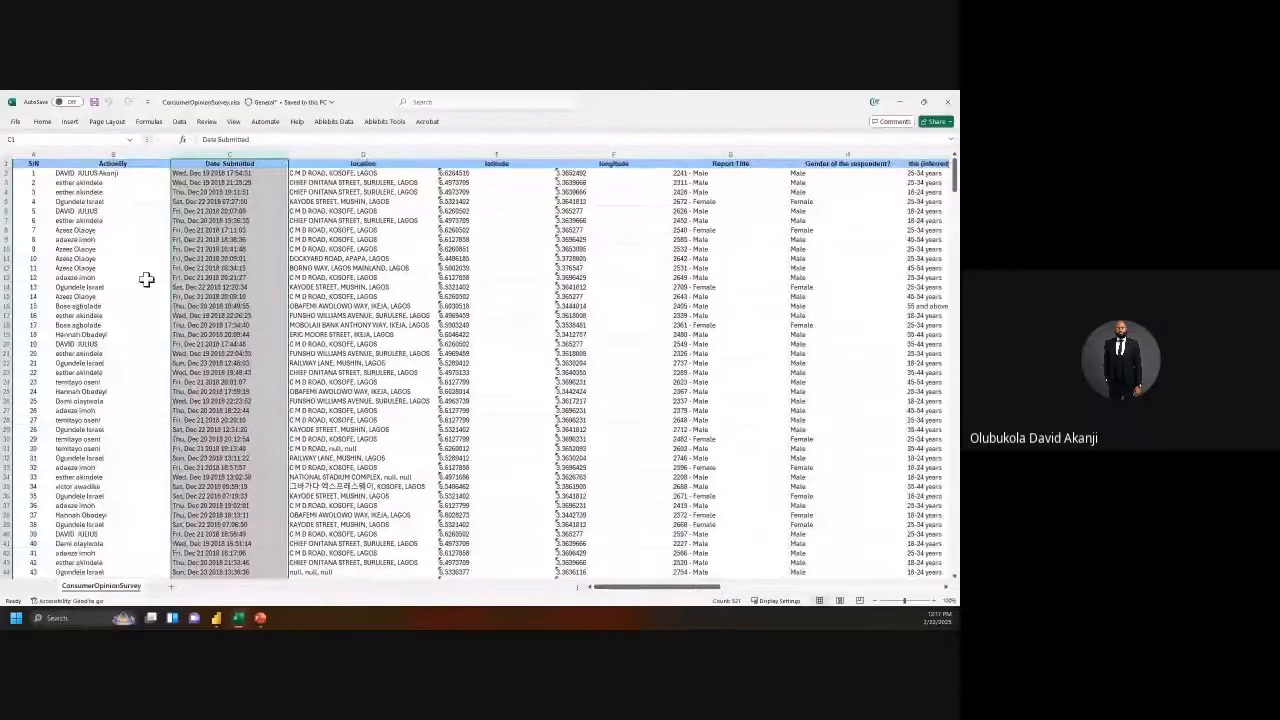
pyautogui.click(75, 174)
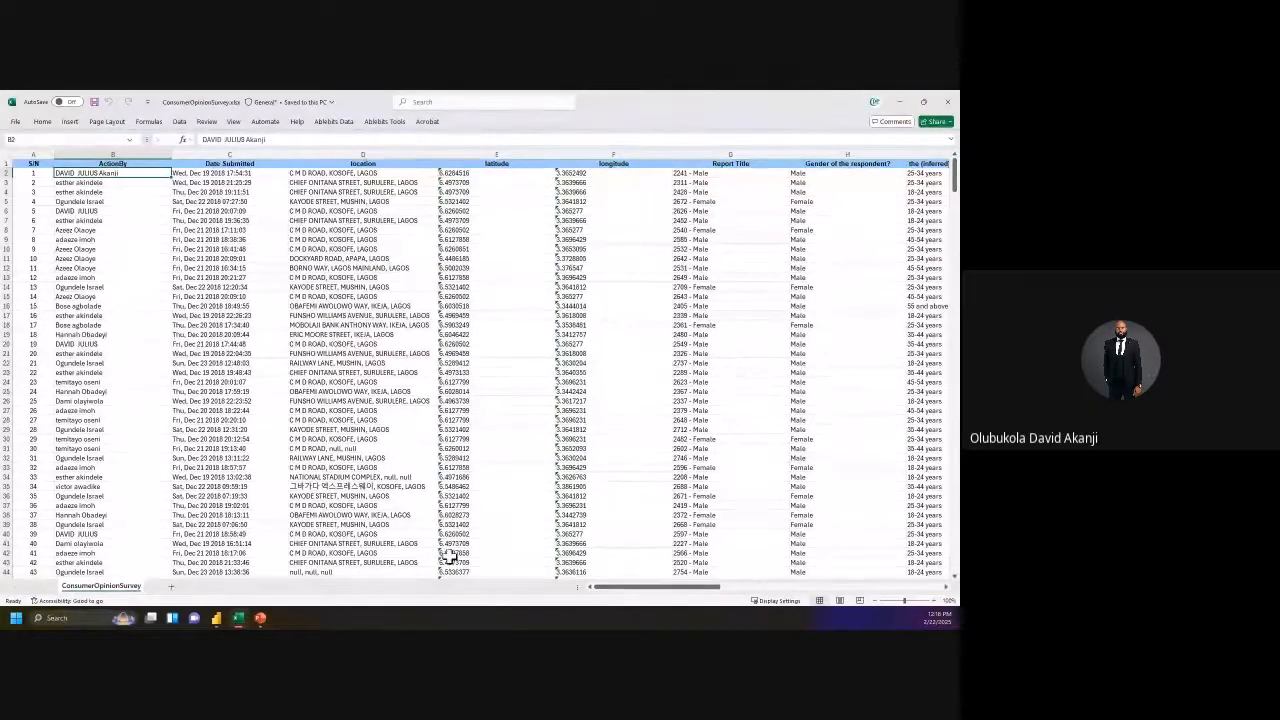
pyautogui.click(260, 618)
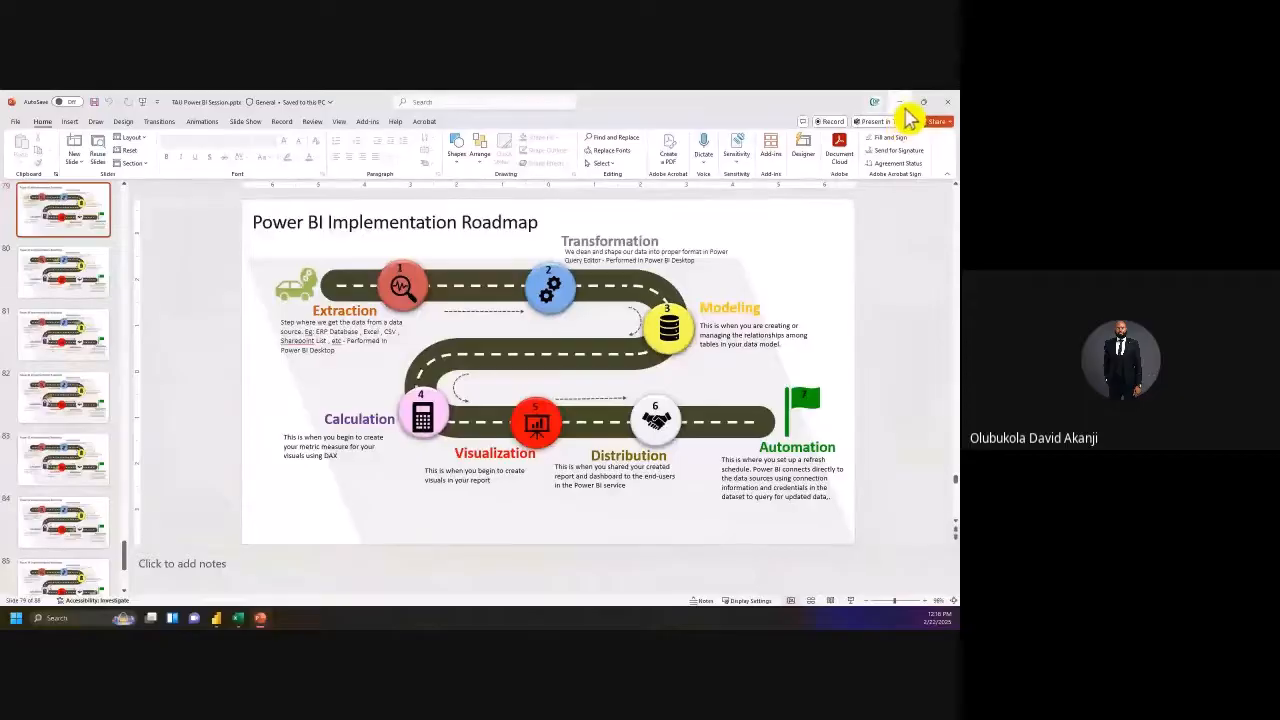
# Step: Bring the Power BI survey report to the front and open the Transform data dropdown
pyautogui.click(900, 103)
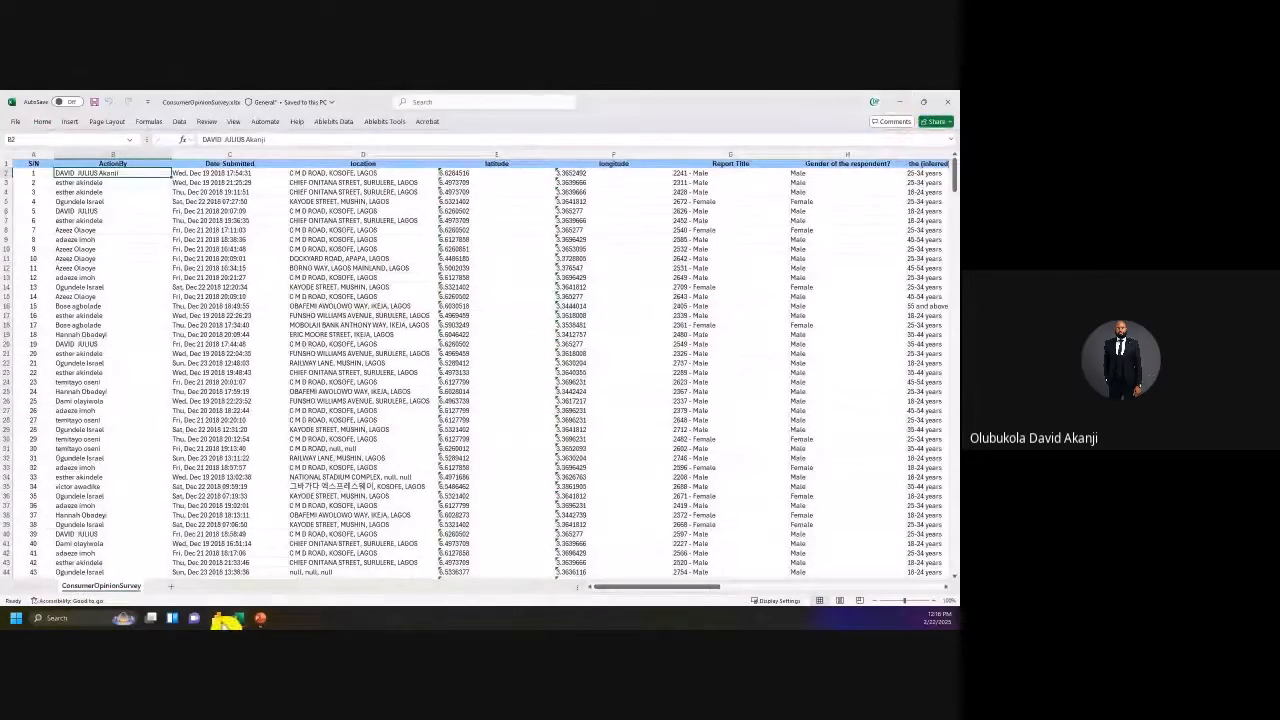
pyautogui.click(229, 619)
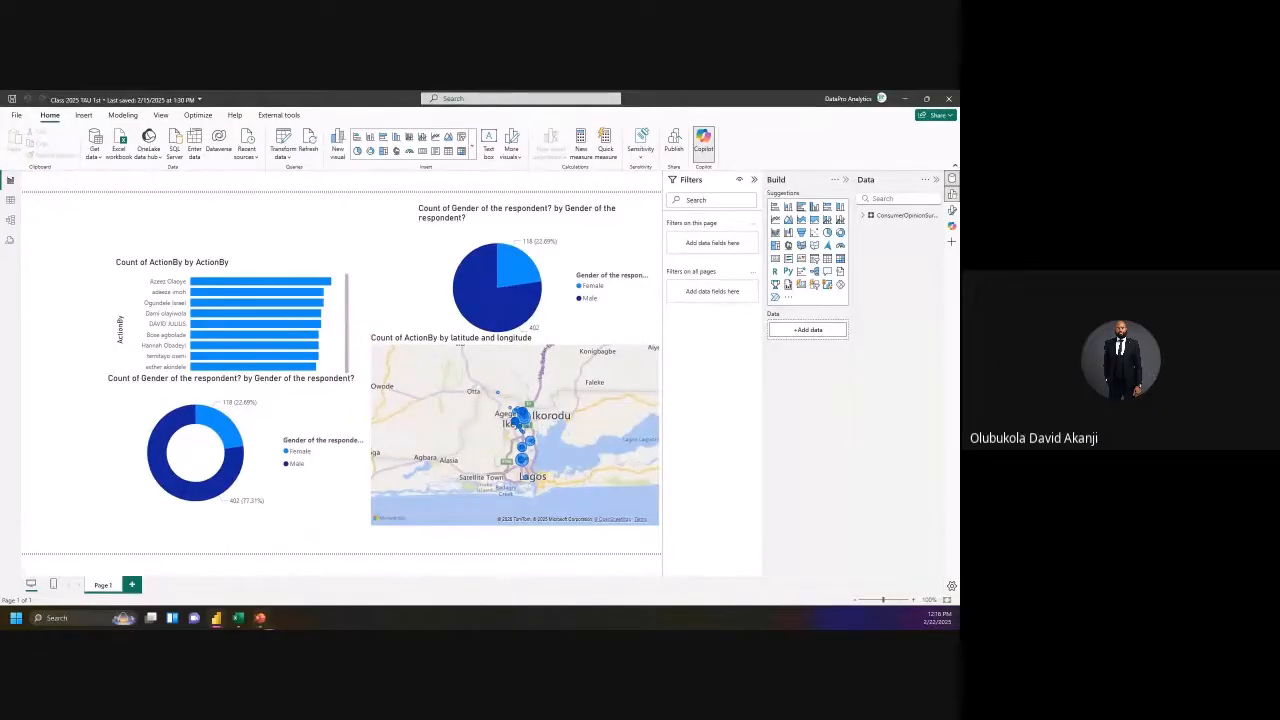
pyautogui.click(260, 618)
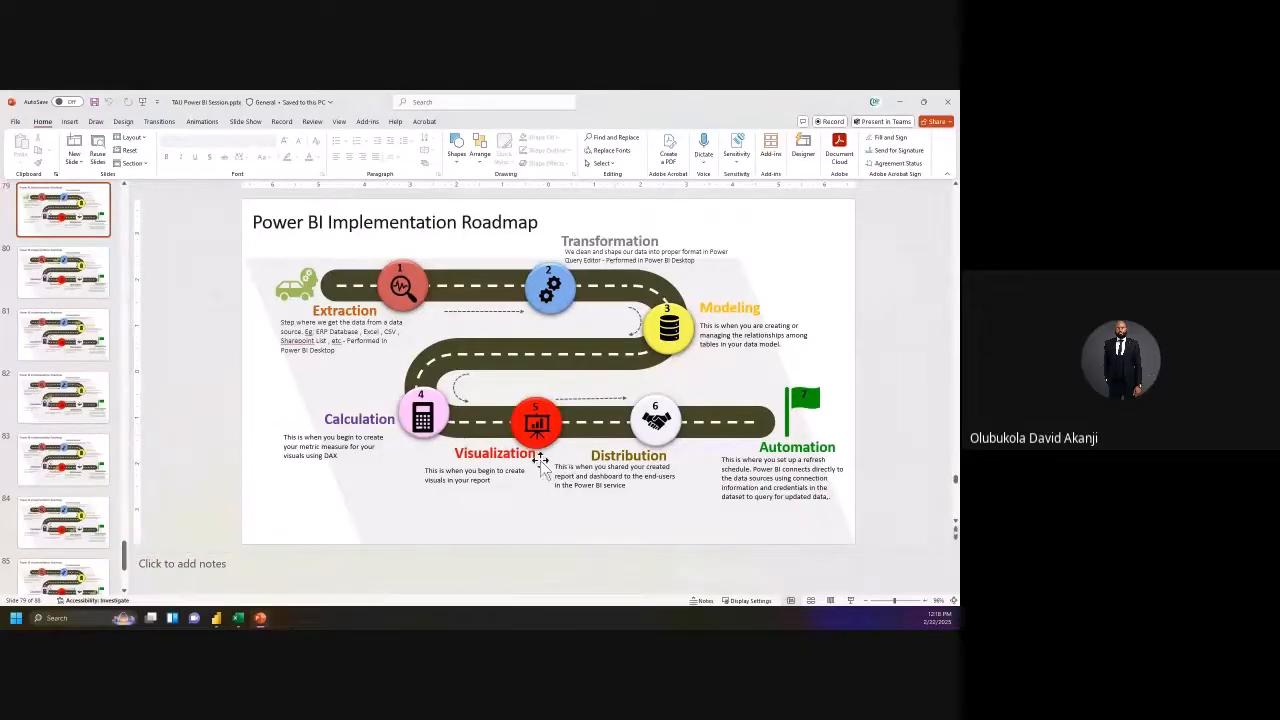
pyautogui.click(262, 618)
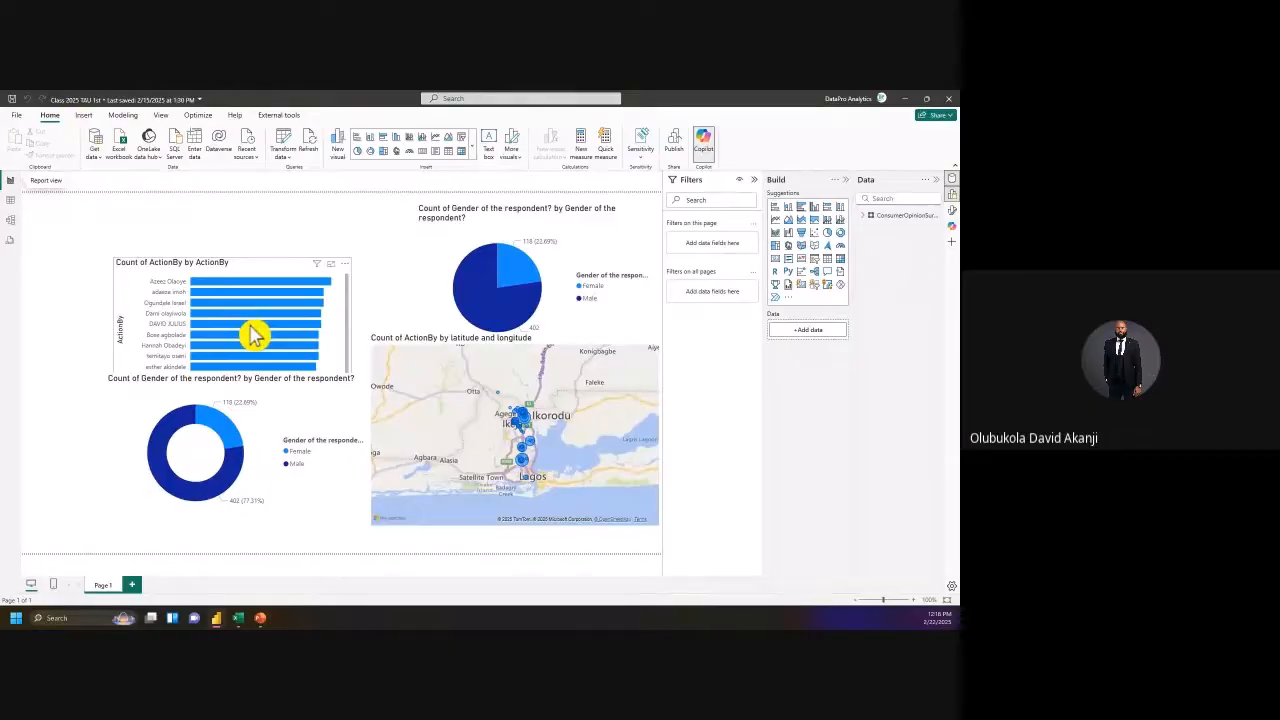
pyautogui.click(296, 160)
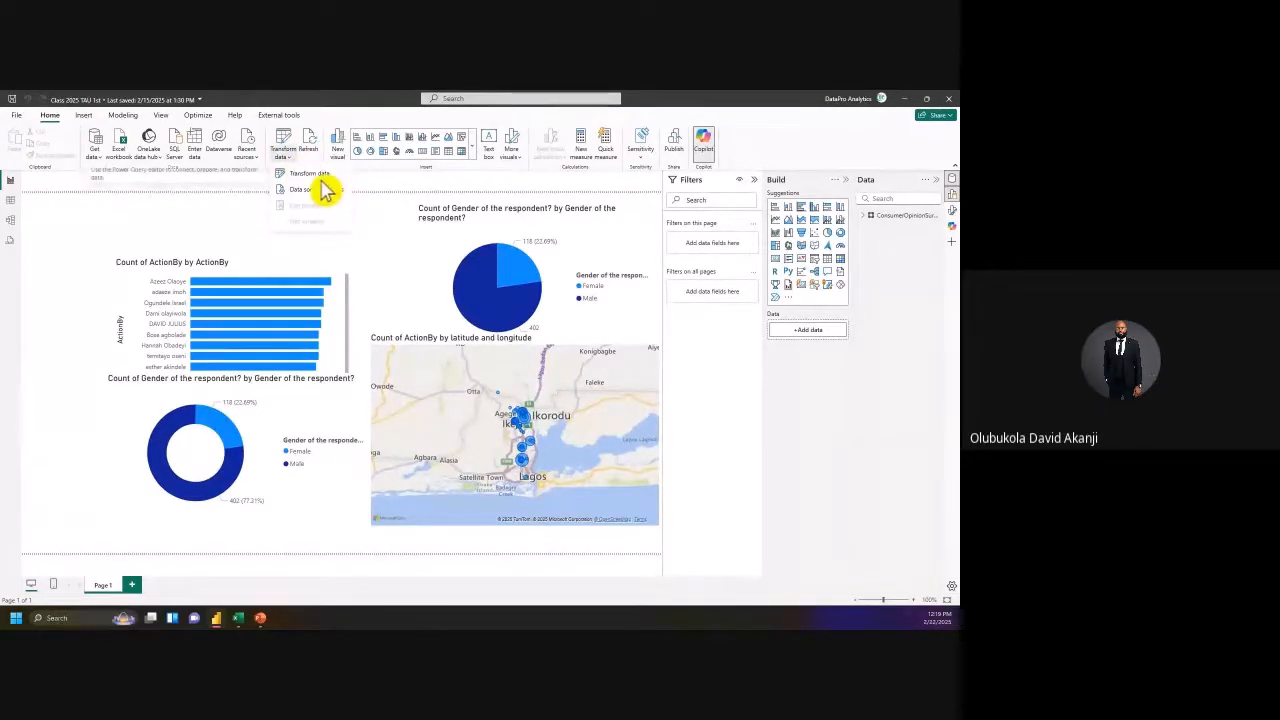
# Step: Launch the Power Query Editor and bring its window to the front
pyautogui.click(322, 183)
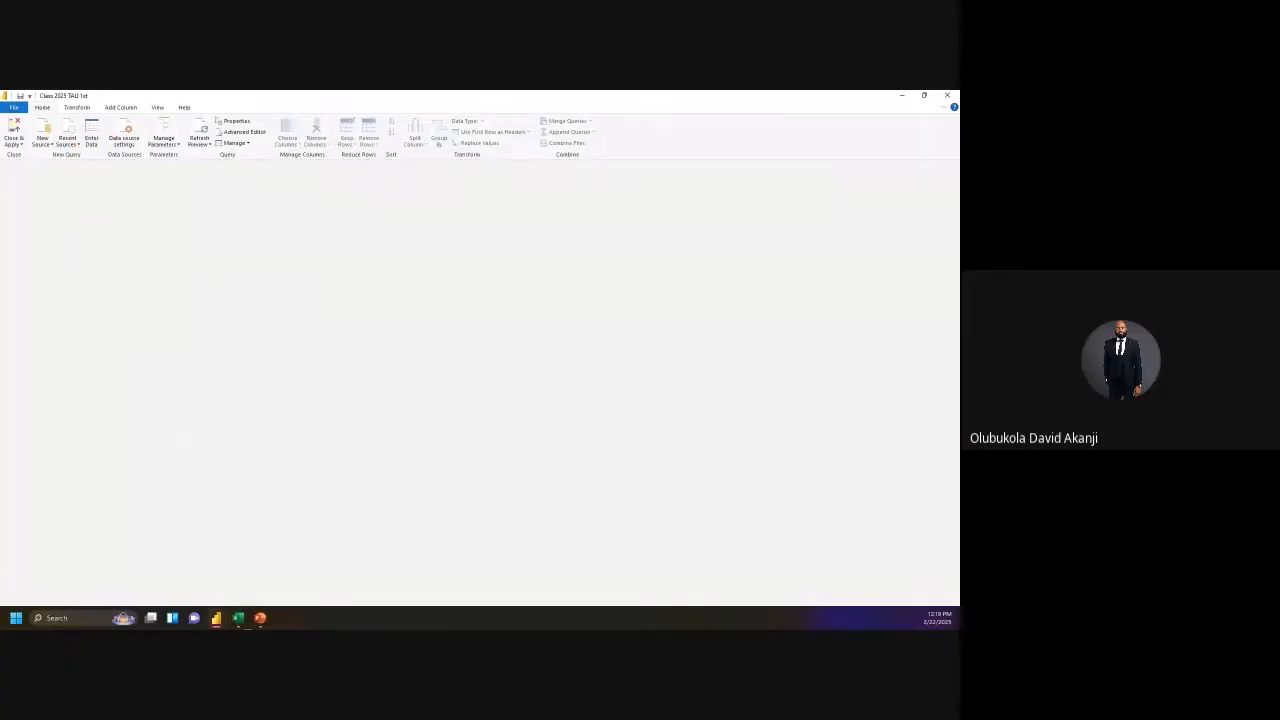
pyautogui.moveTo(217, 618)
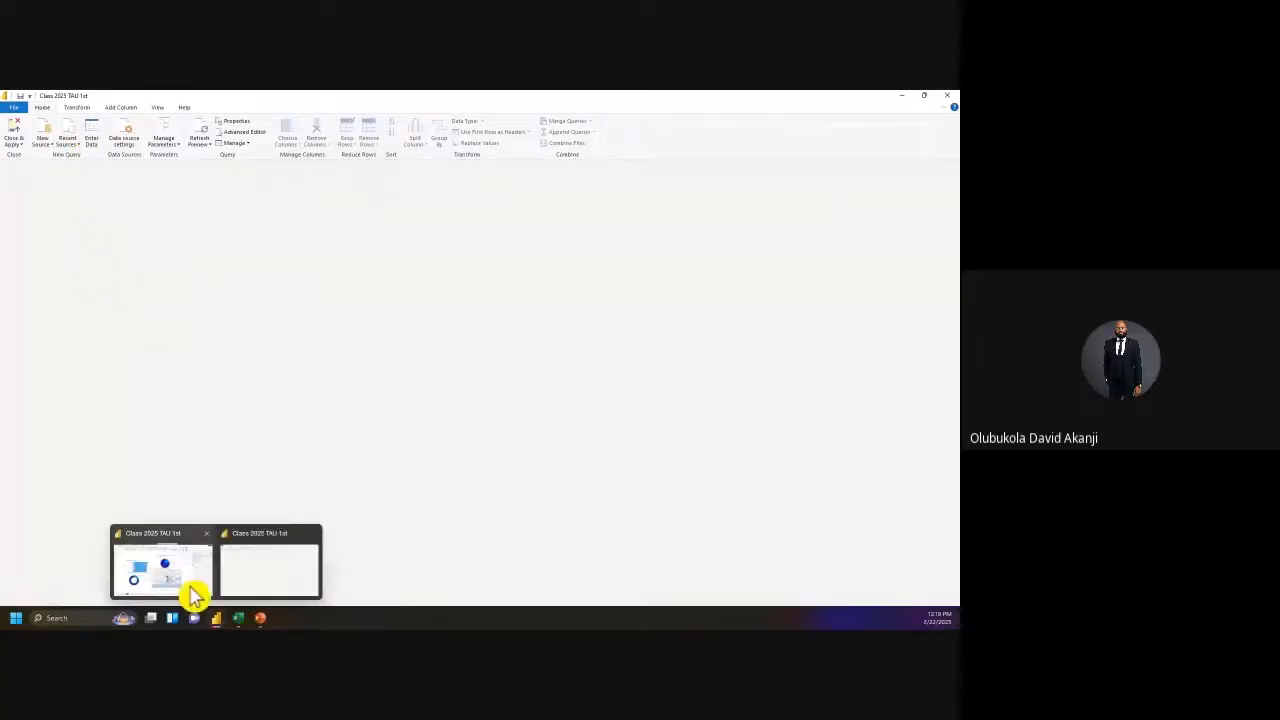
pyautogui.click(193, 590)
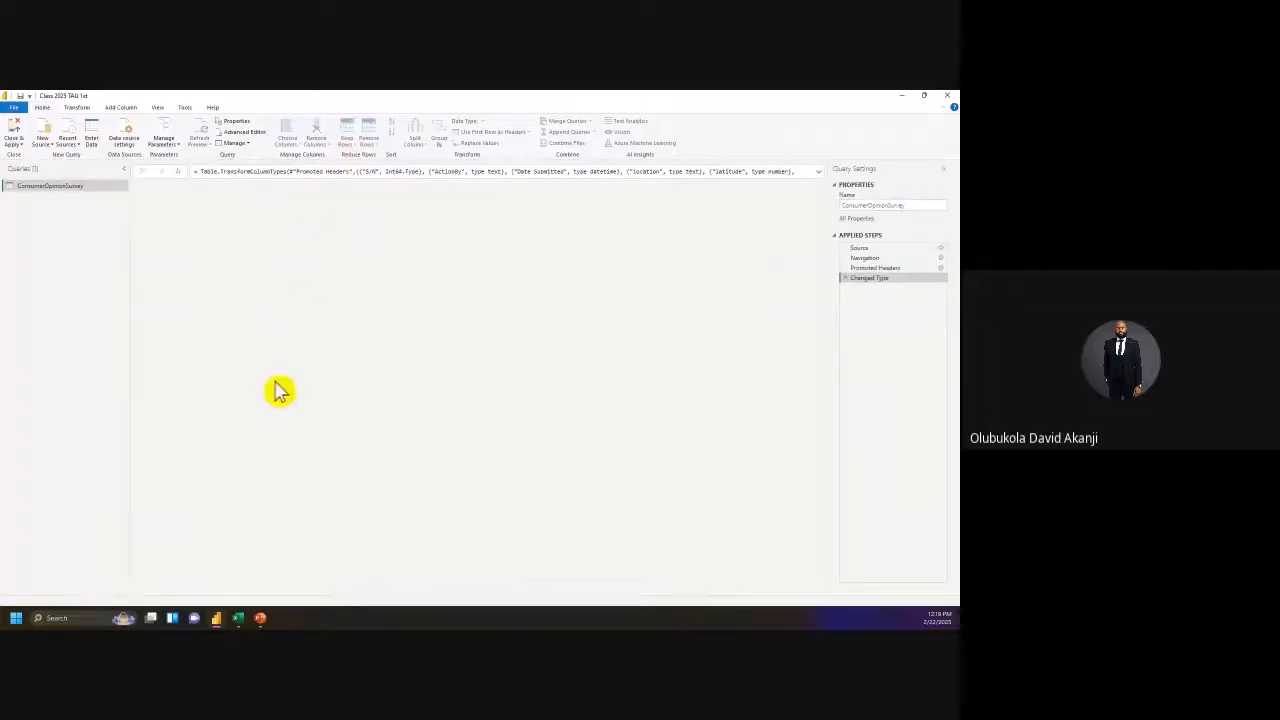
pyautogui.click(162, 568)
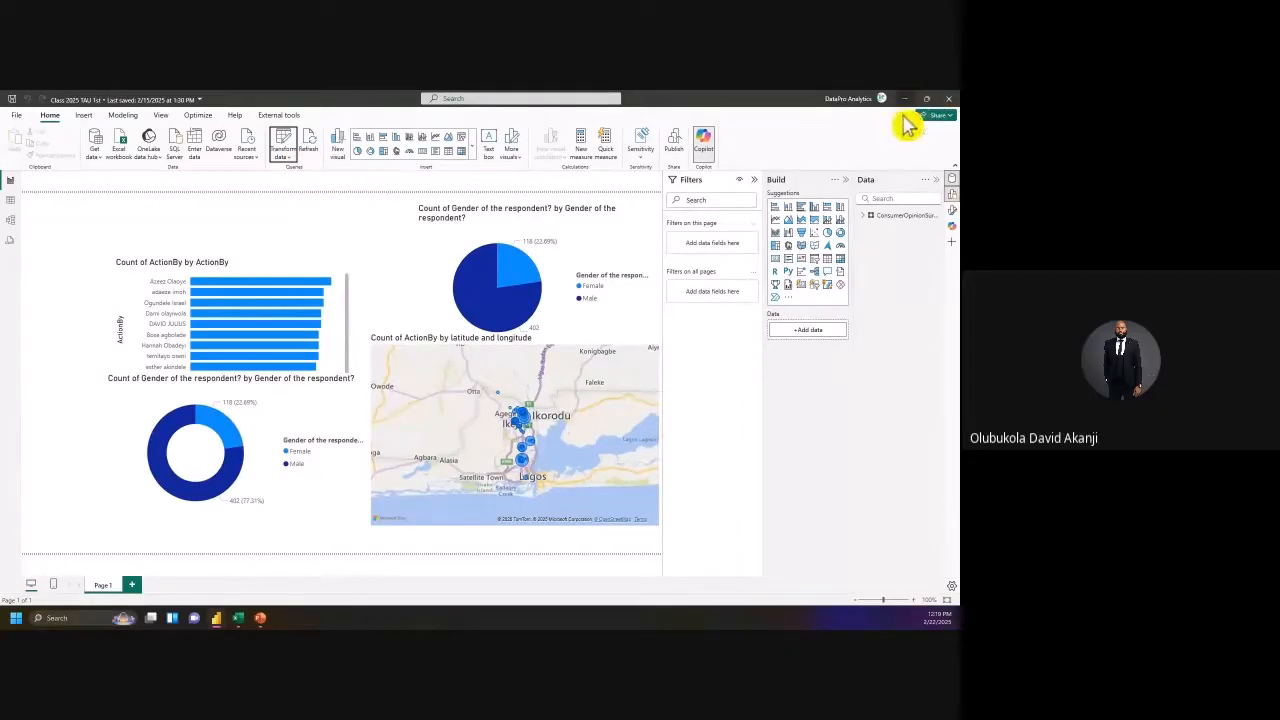
pyautogui.click(263, 618)
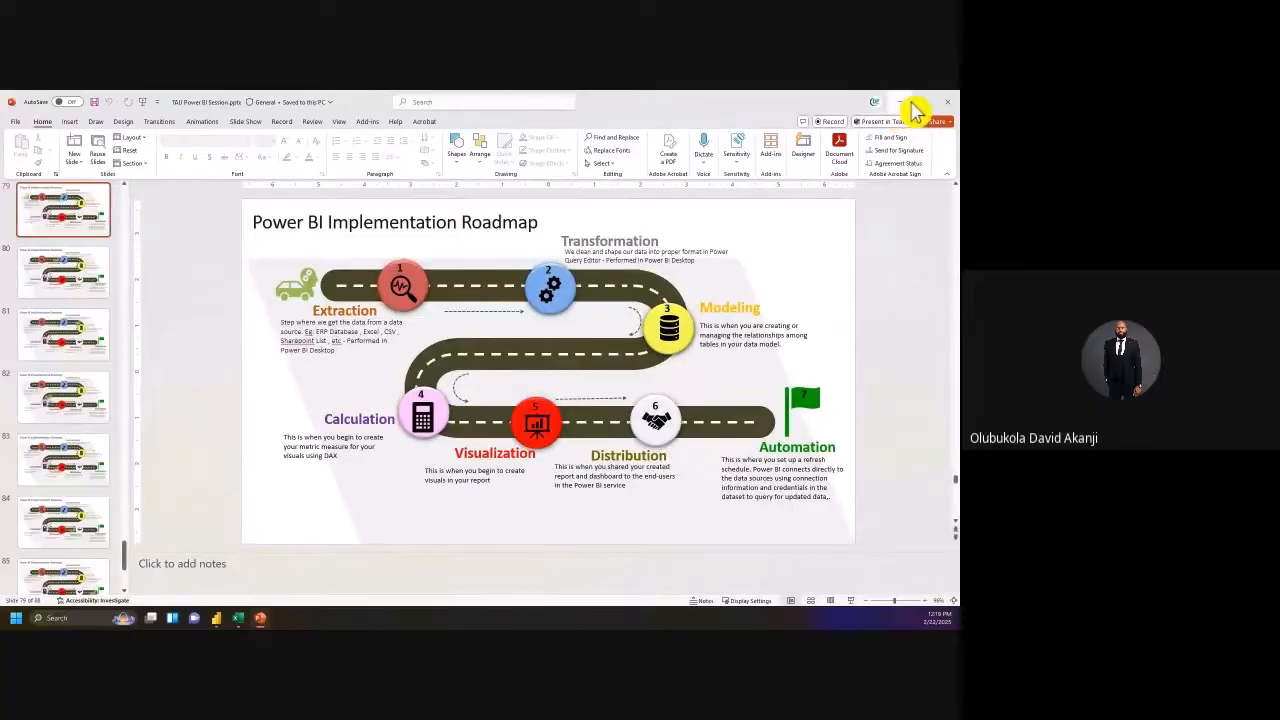
pyautogui.click(900, 102)
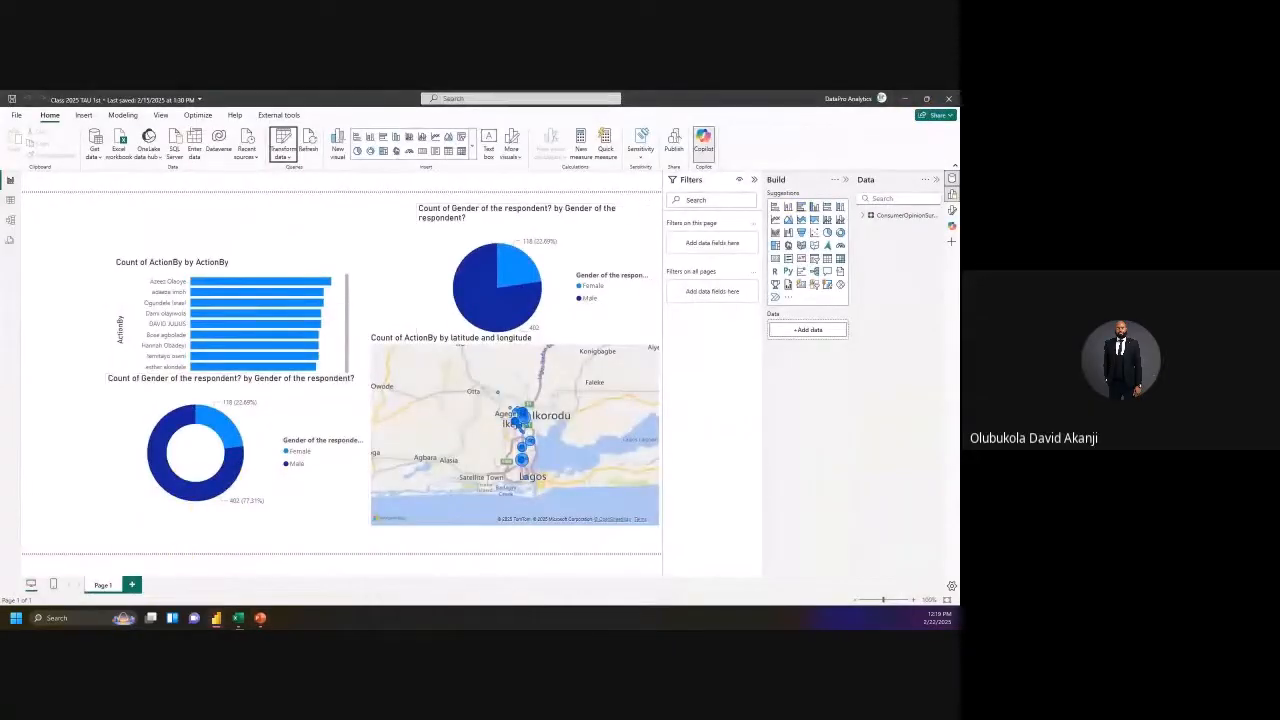
pyautogui.moveTo(216, 618)
pyautogui.click(268, 572)
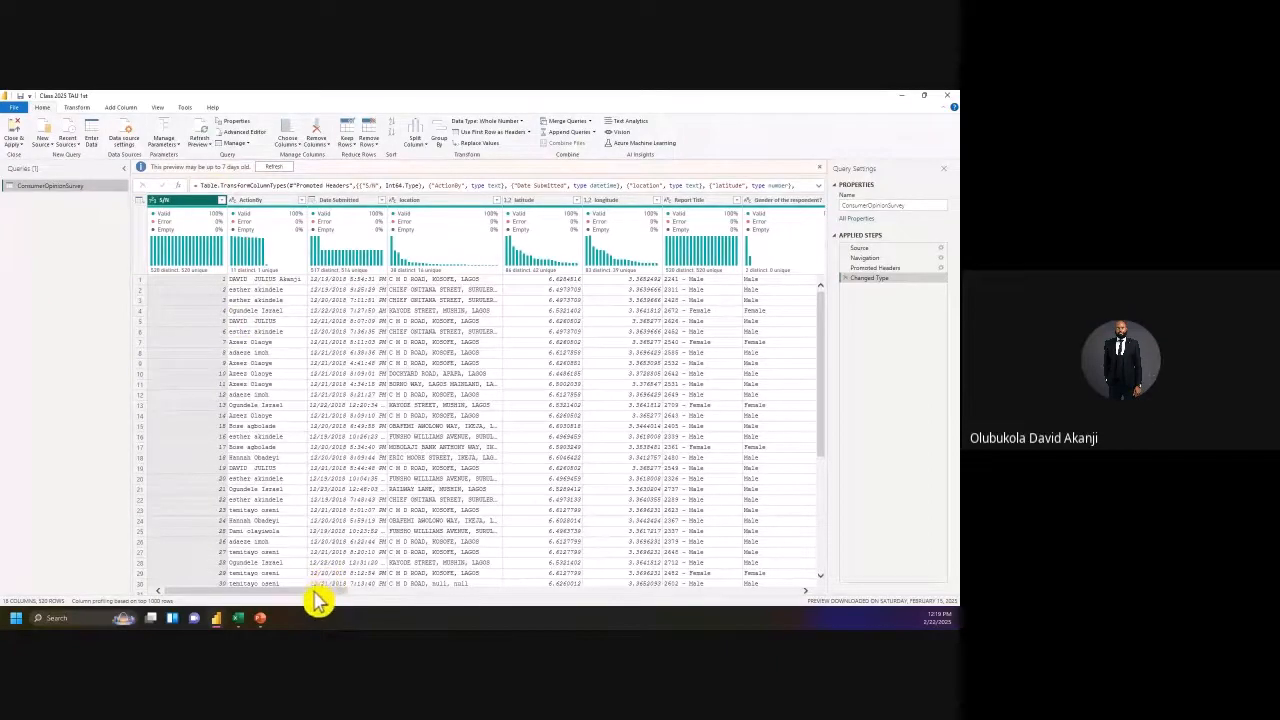
# Step: Scroll through the ConsumerOpinionSurvey query preview and close the editor without changes
pyautogui.moveTo(326, 608); pyautogui.dragTo(507, 612)
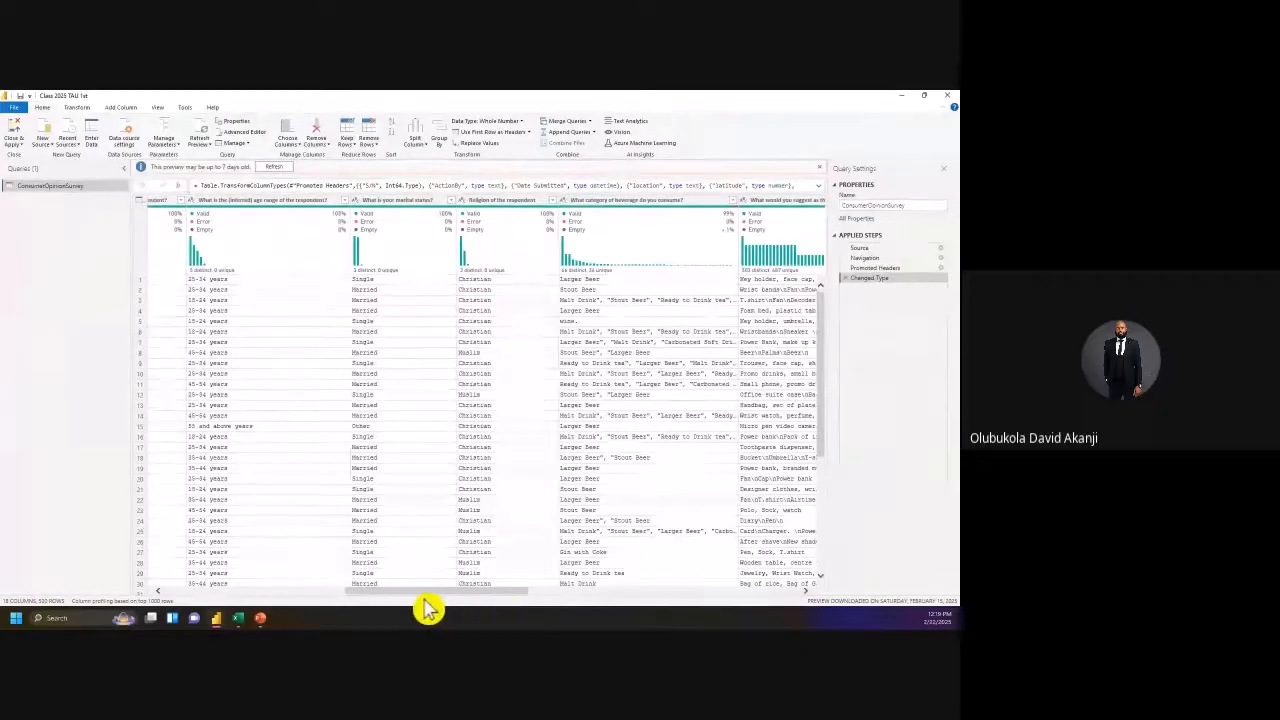
pyautogui.moveTo(348, 603); pyautogui.dragTo(163, 604)
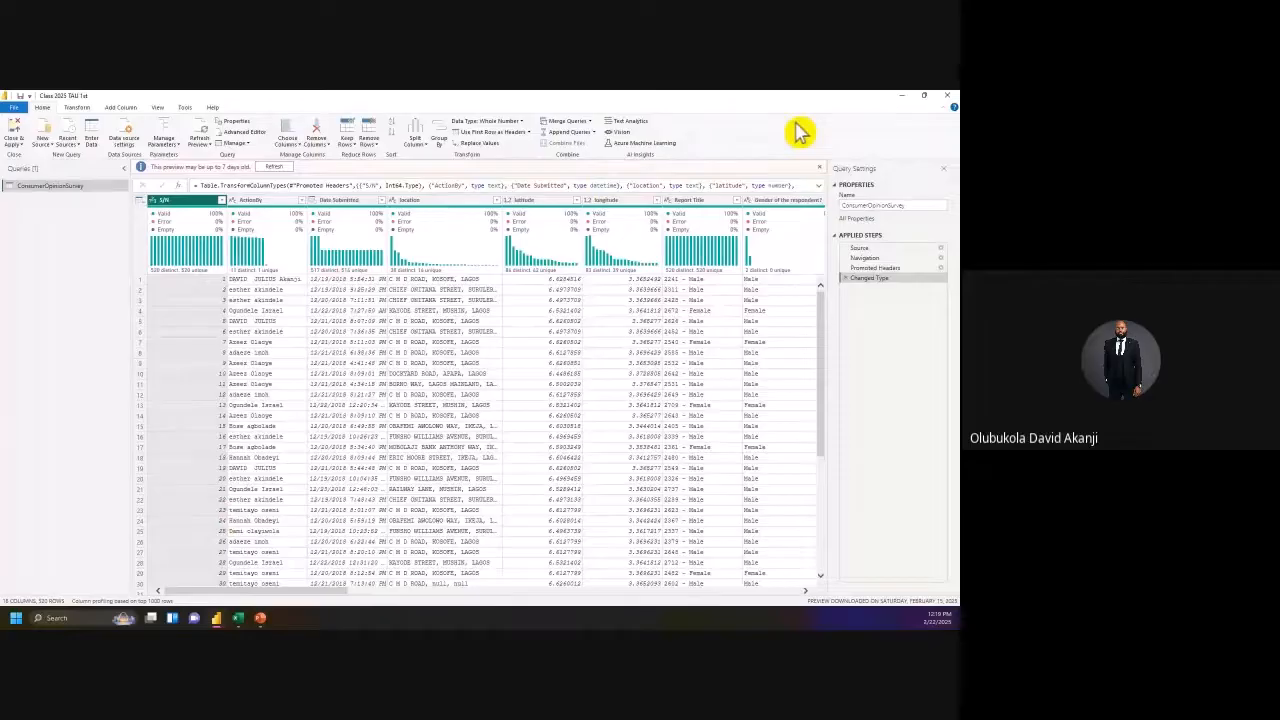
pyautogui.click(947, 96)
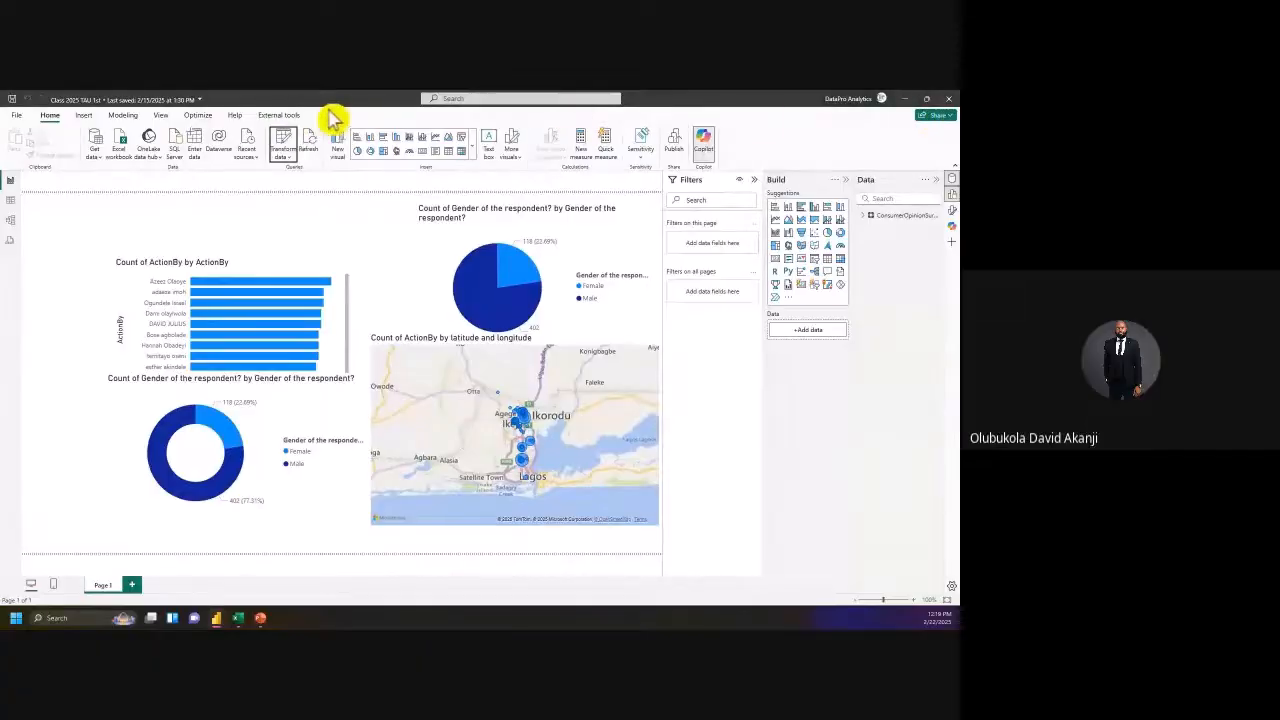
# Step: Start a new Power BI report from the File page and move it over the survey workbook
pyautogui.click(17, 117)
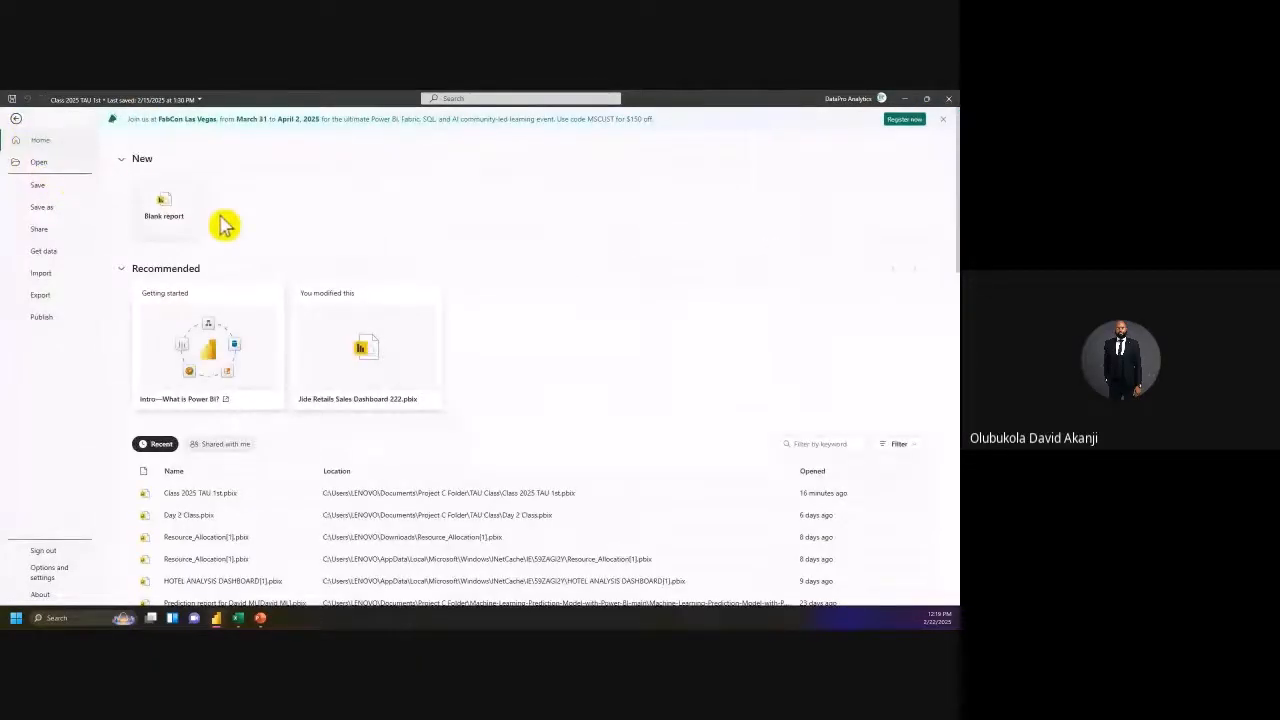
pyautogui.click(163, 225)
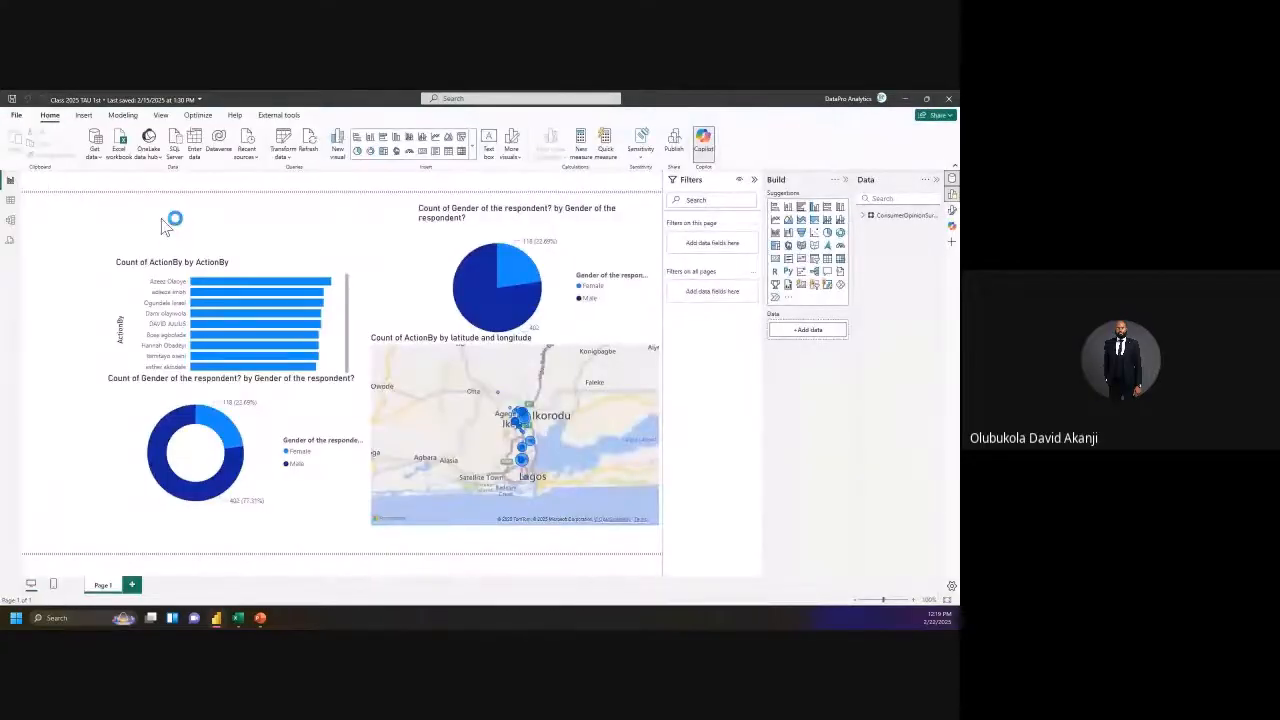
pyautogui.click(905, 99)
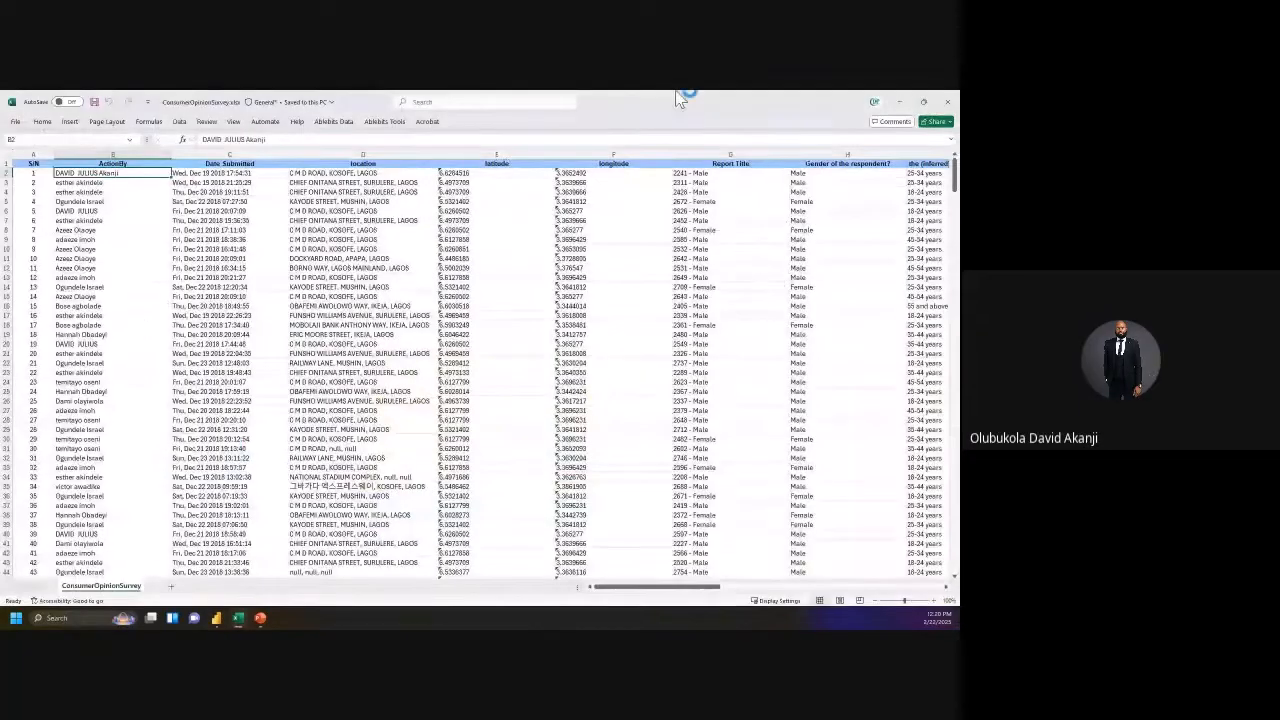
pyautogui.click(905, 101)
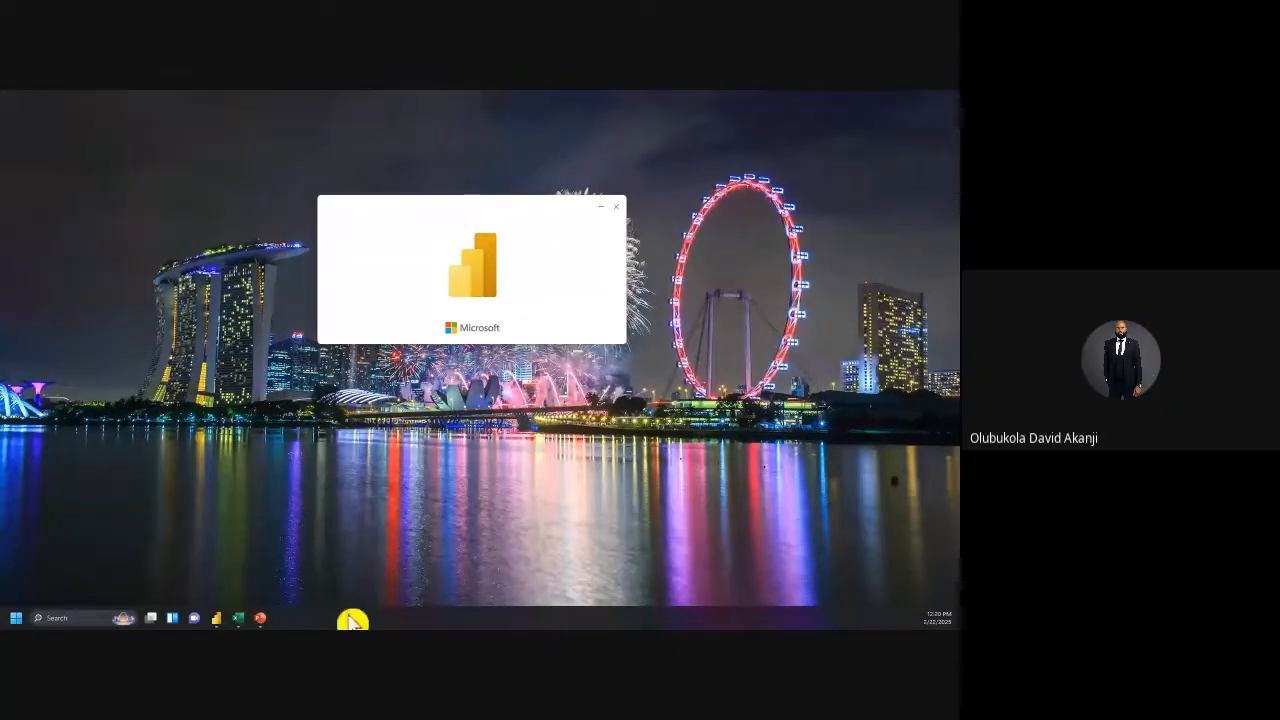
pyautogui.click(252, 620)
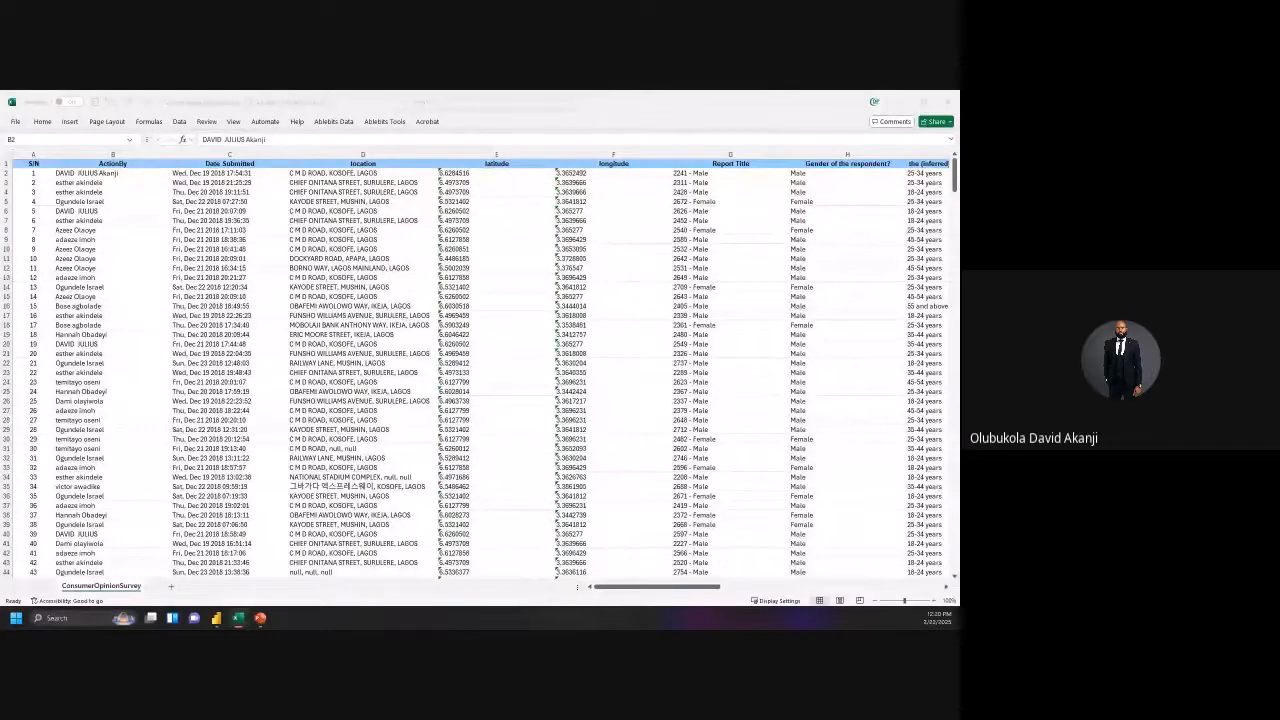
pyautogui.hotkey('alt', 'Tab')
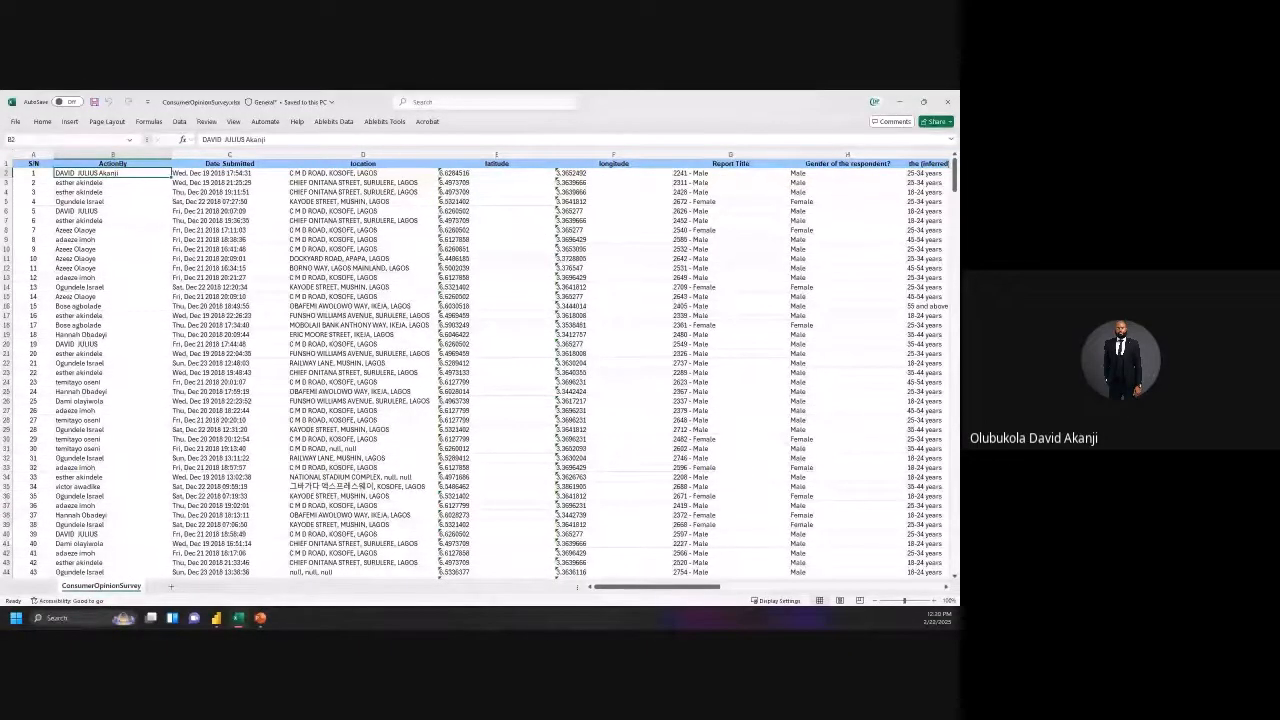
pyautogui.hotkey('alt', 'Tab')
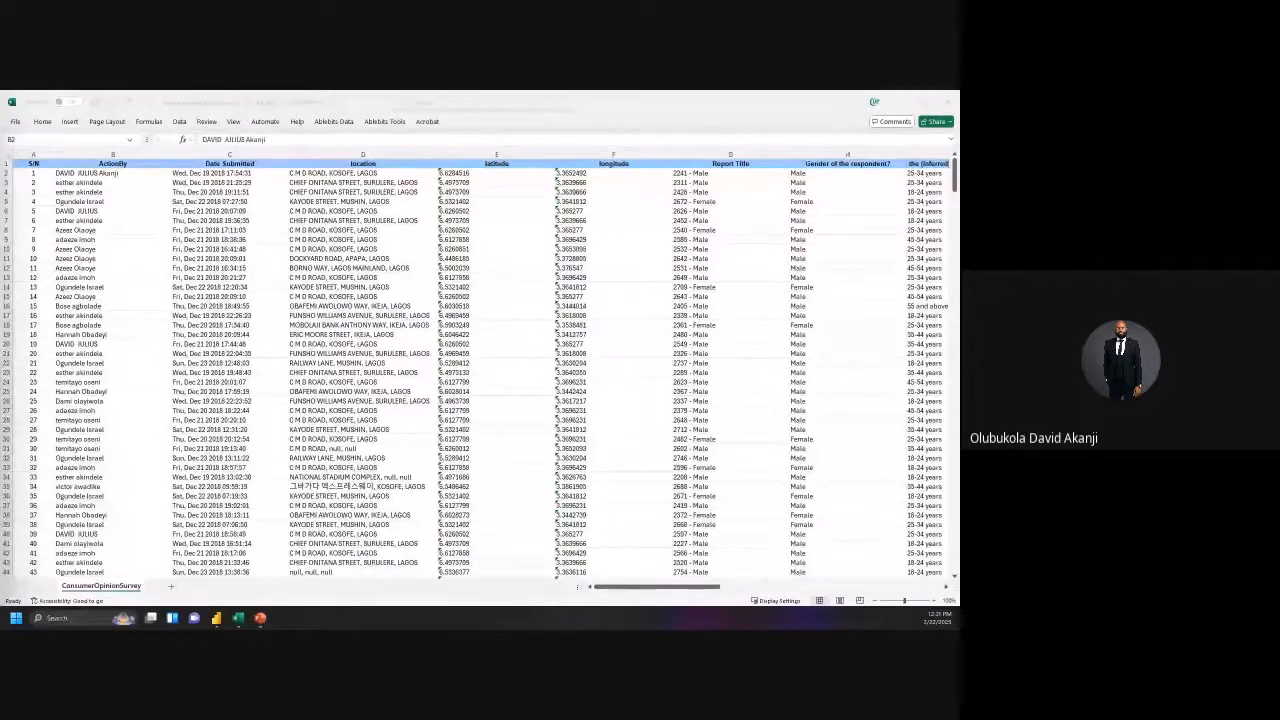
pyautogui.press('super+shift+Right')
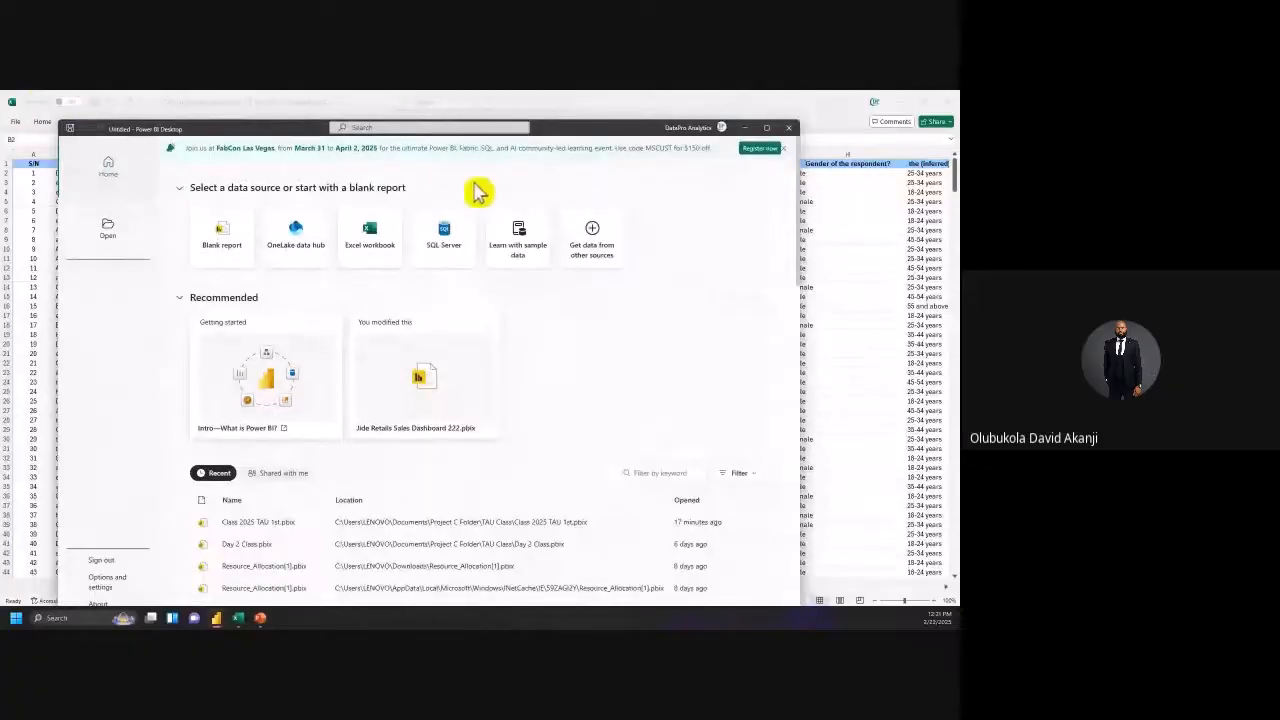
# Step: Maximize the new Power BI window and choose Blank report
pyautogui.click(770, 129)
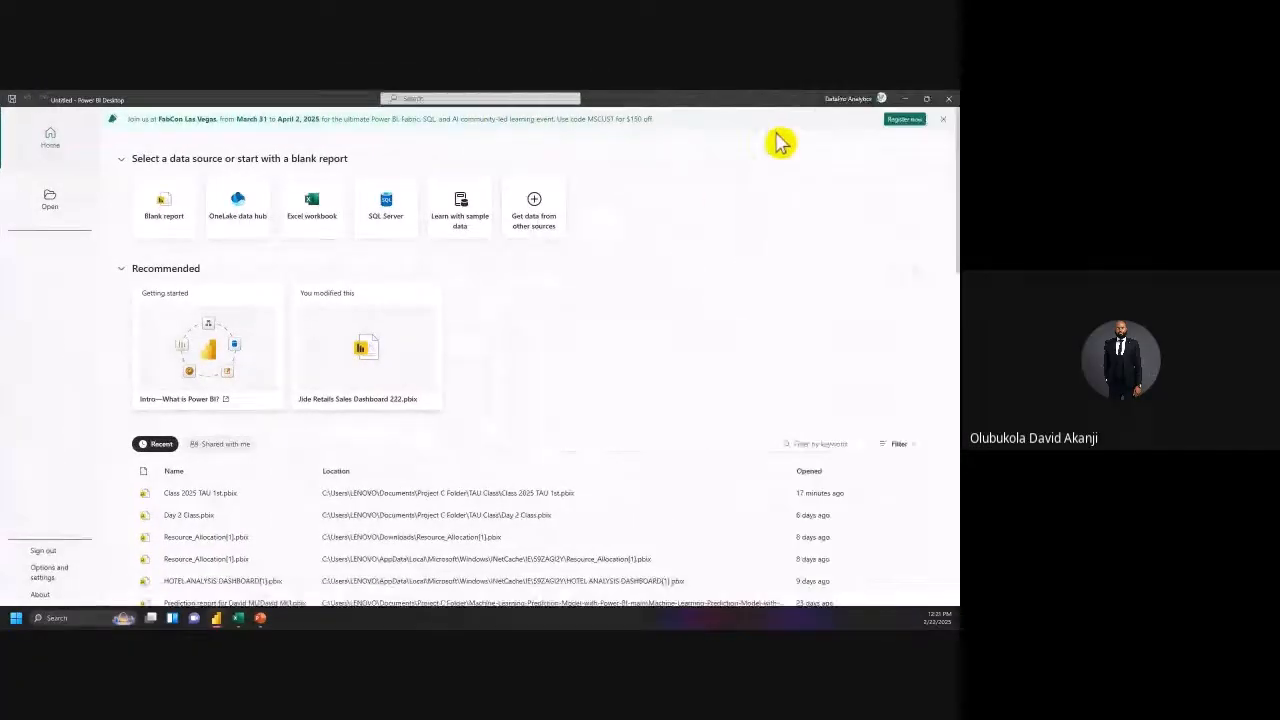
pyautogui.click(163, 213)
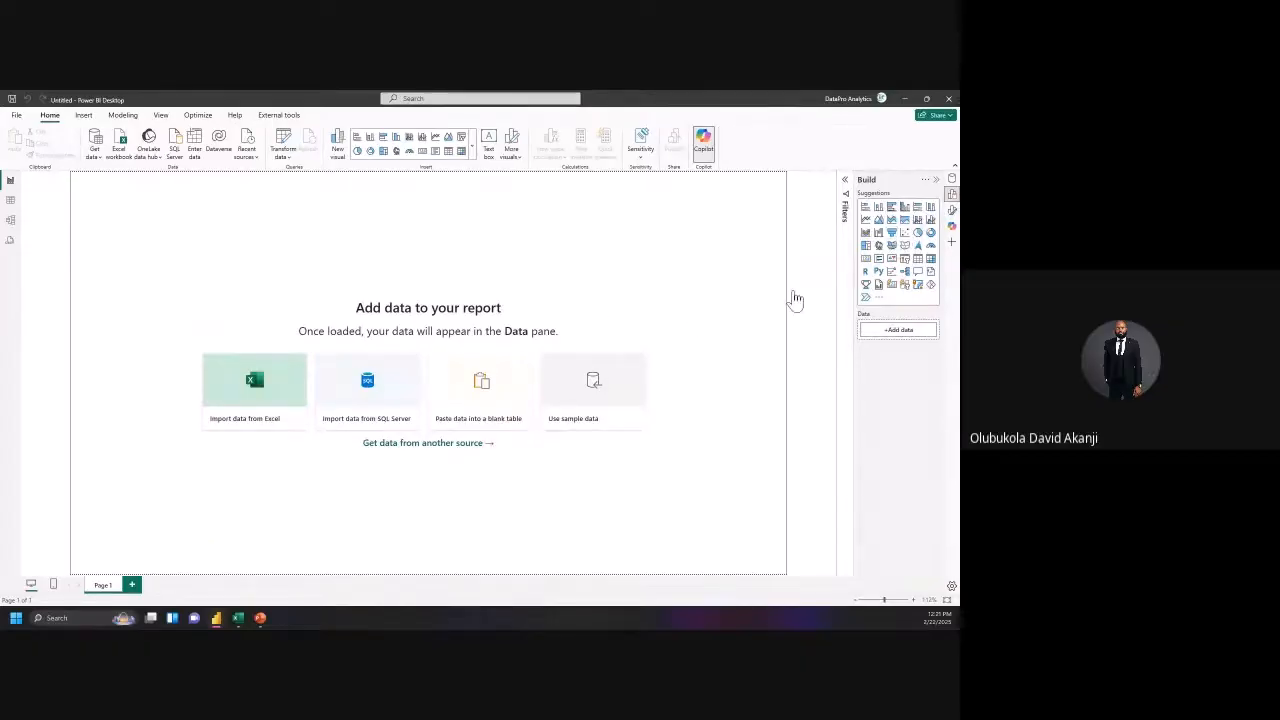
# Step: Add a table visual to Page 1, glance at Table and DAX query views, then return to Report view
pyautogui.click(891, 232)
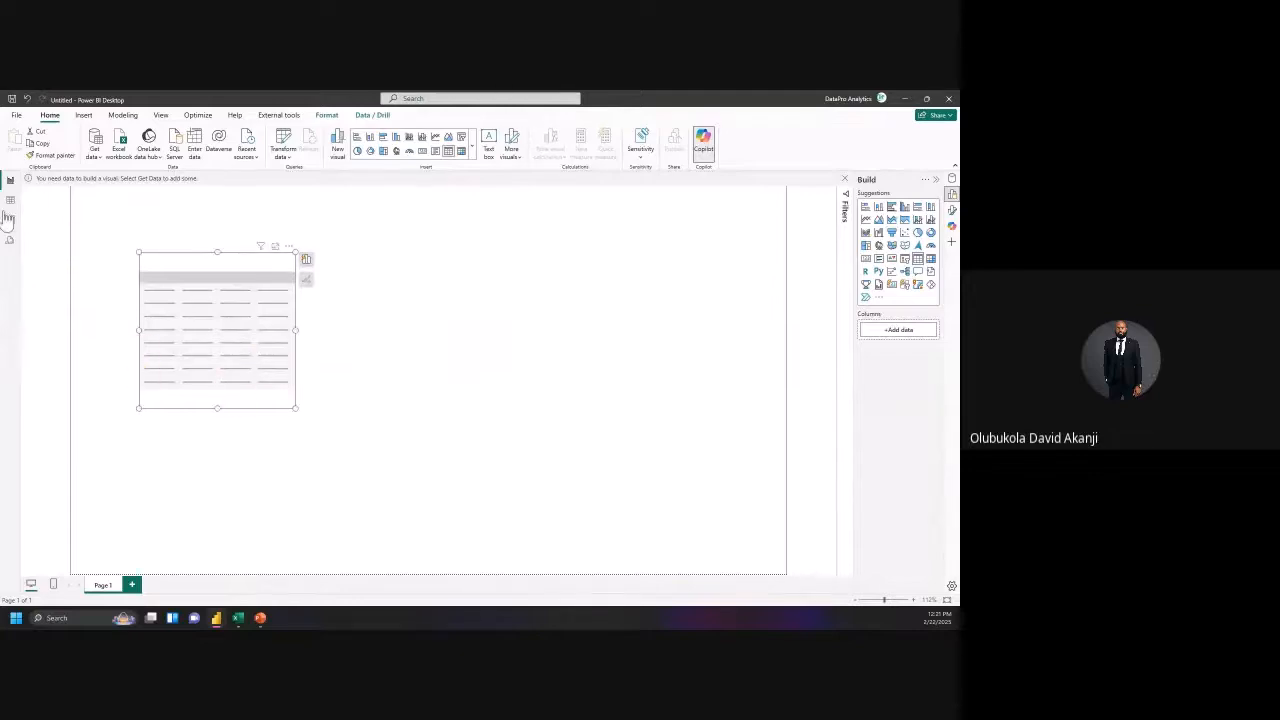
pyautogui.click(12, 205)
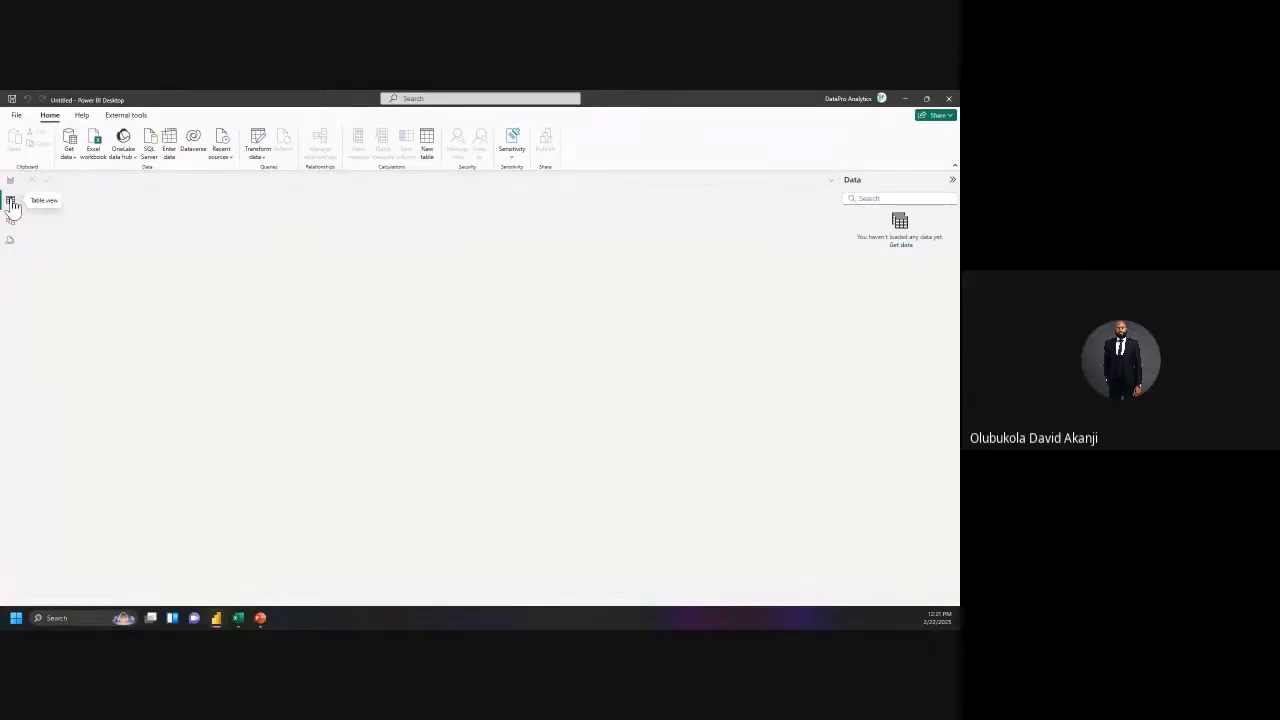
pyautogui.click(10, 250)
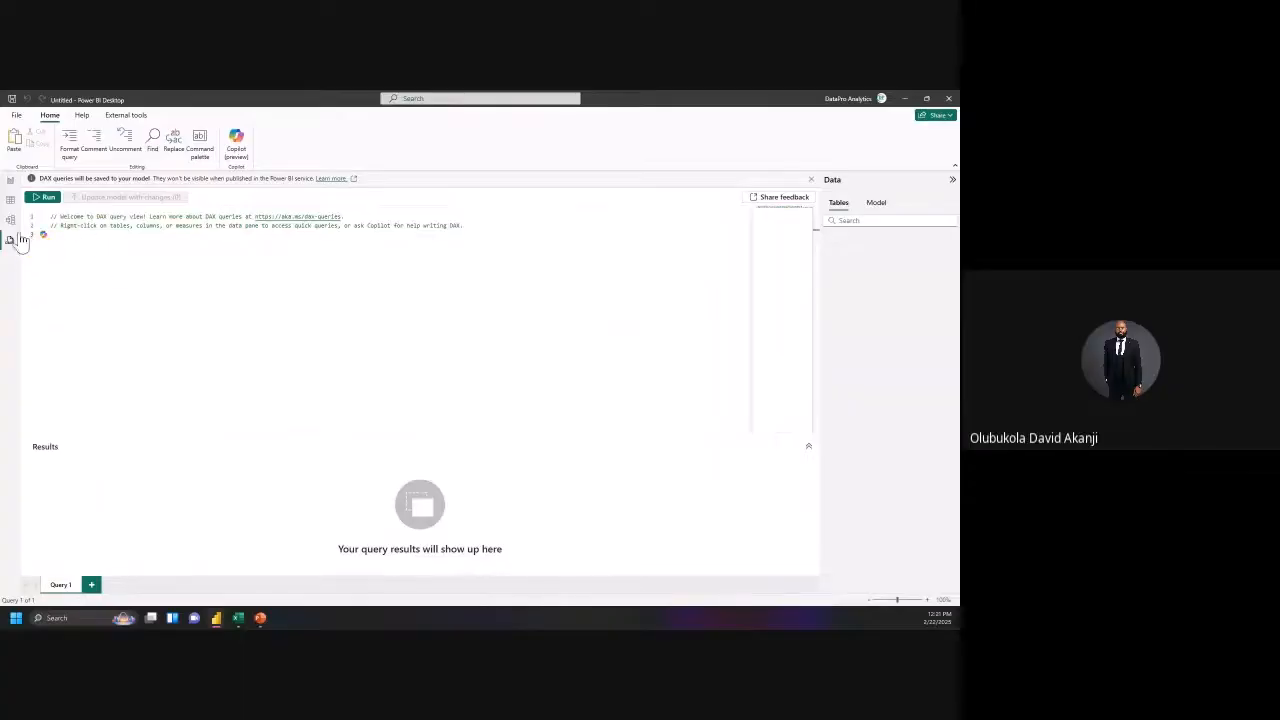
pyautogui.click(9, 186)
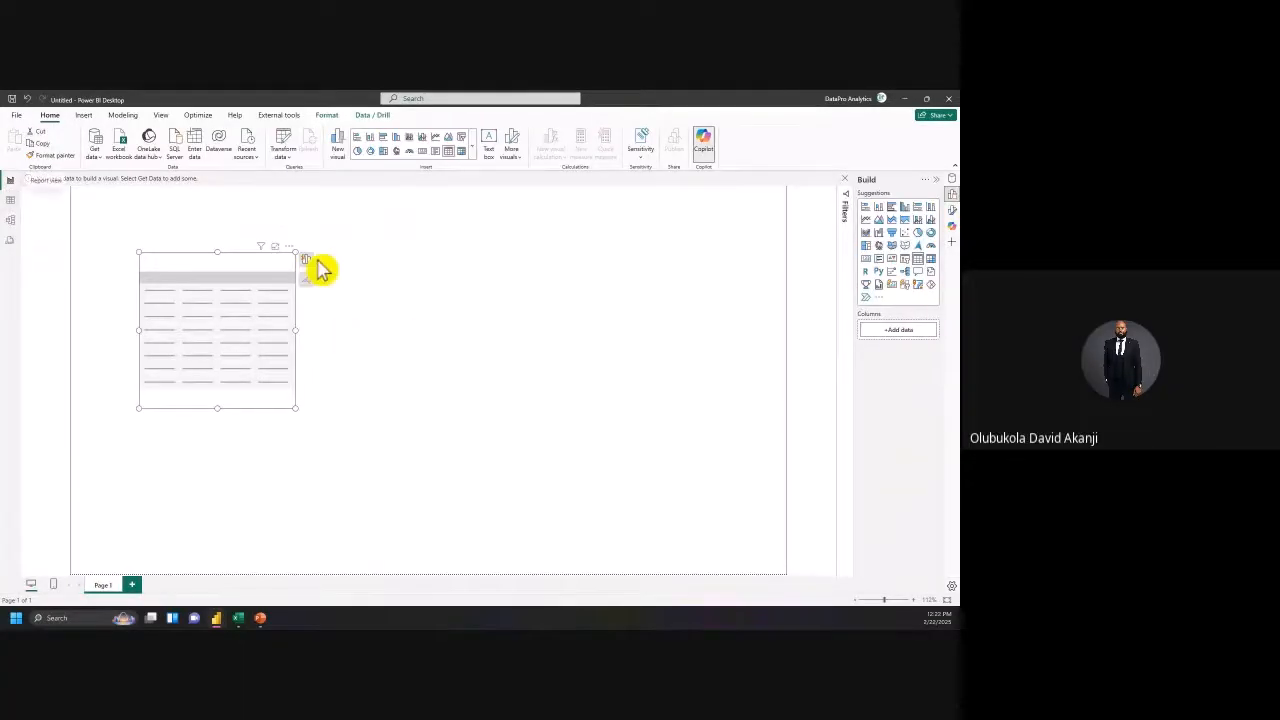
pyautogui.click(146, 200)
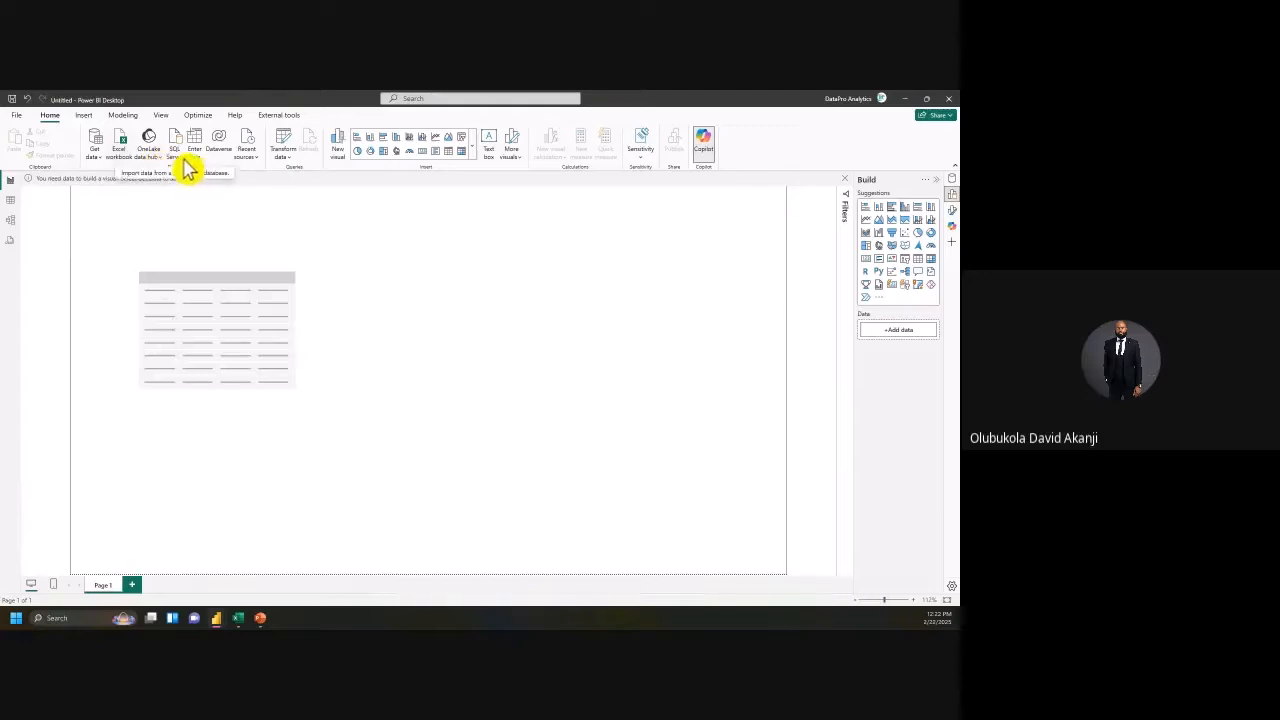
# Step: Move the table placeholder toward the centre of the page
pyautogui.click(110, 170)
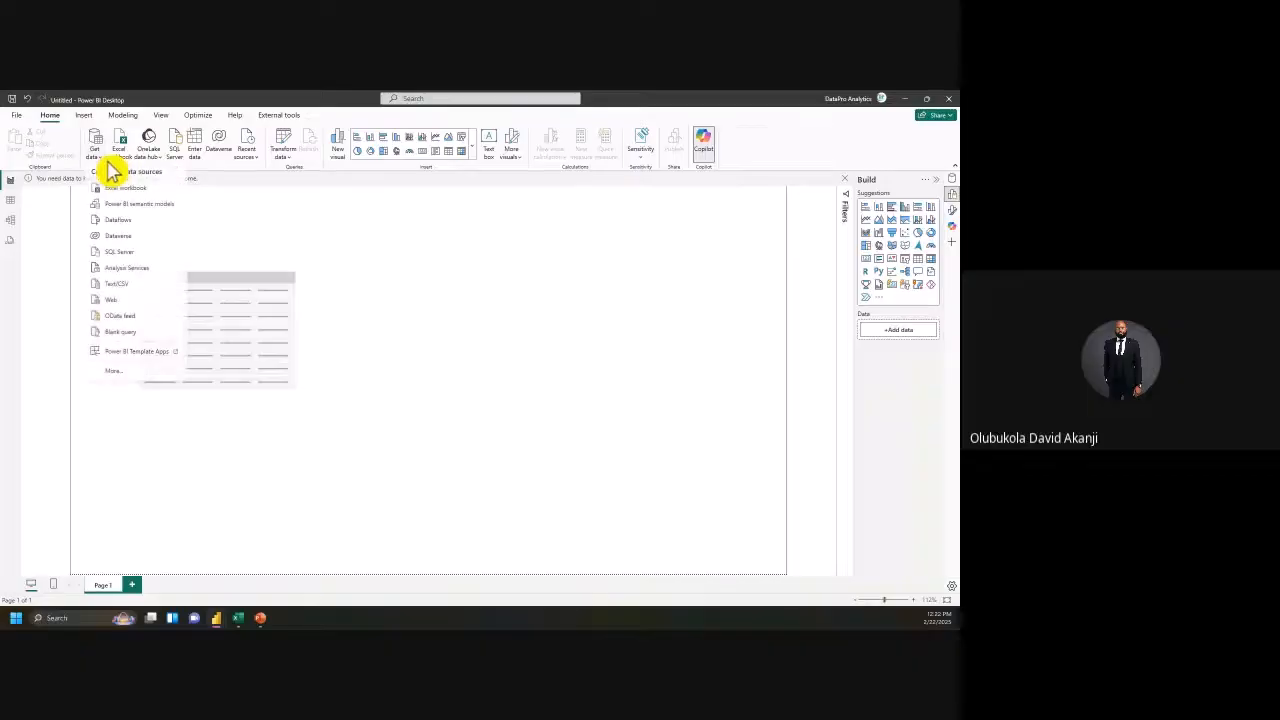
pyautogui.click(233, 277)
pyautogui.moveTo(272, 258); pyautogui.dragTo(326, 266)
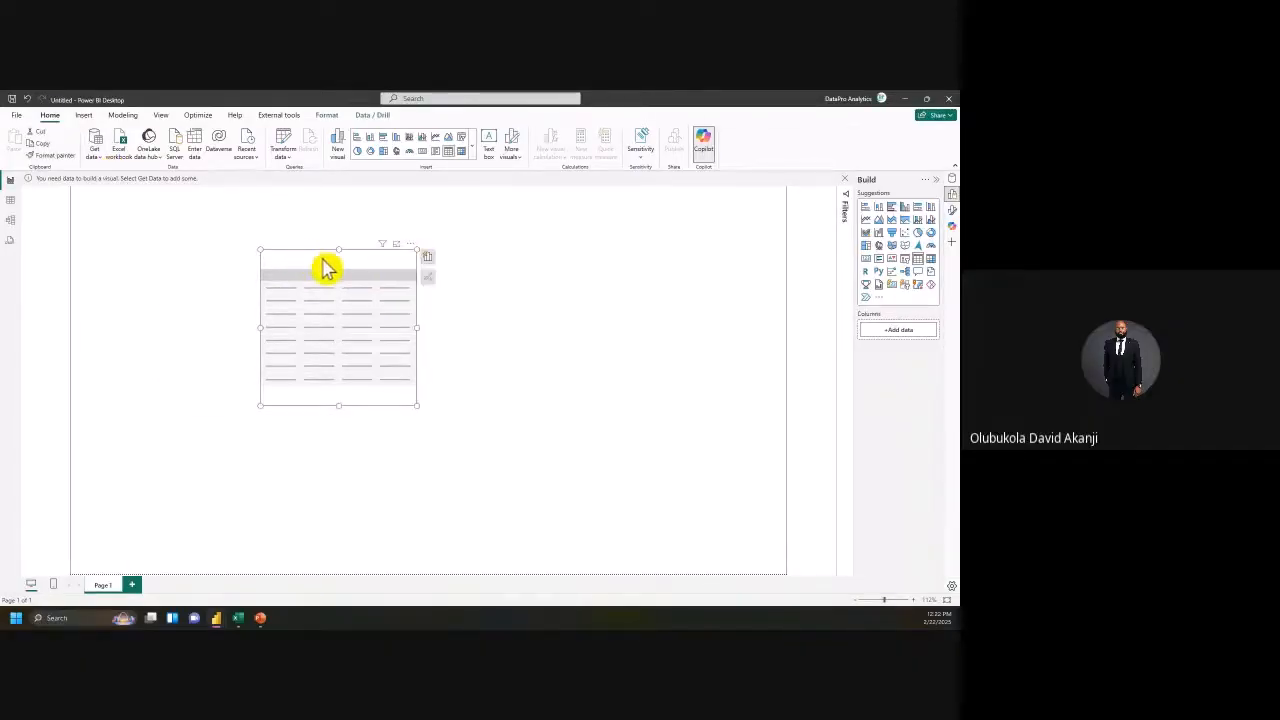
# Step: Connect to an Excel Workbook source through Get data > More
pyautogui.click(100, 158)
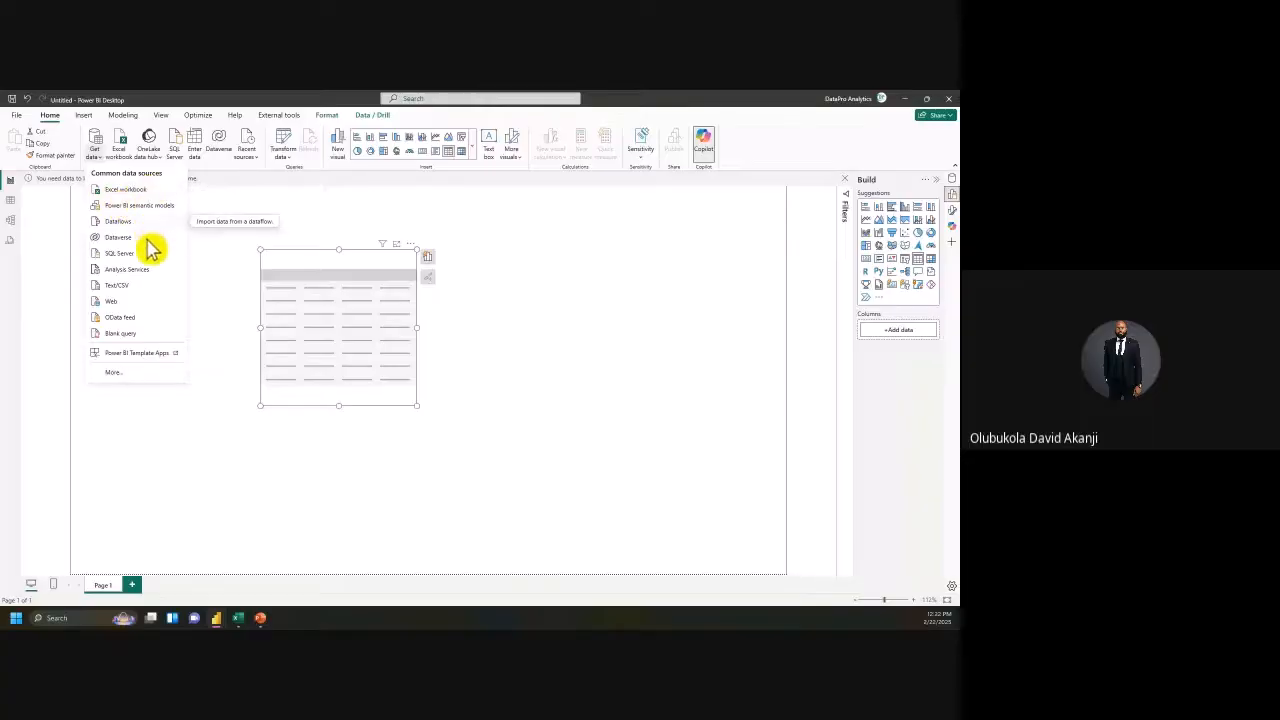
pyautogui.click(113, 378)
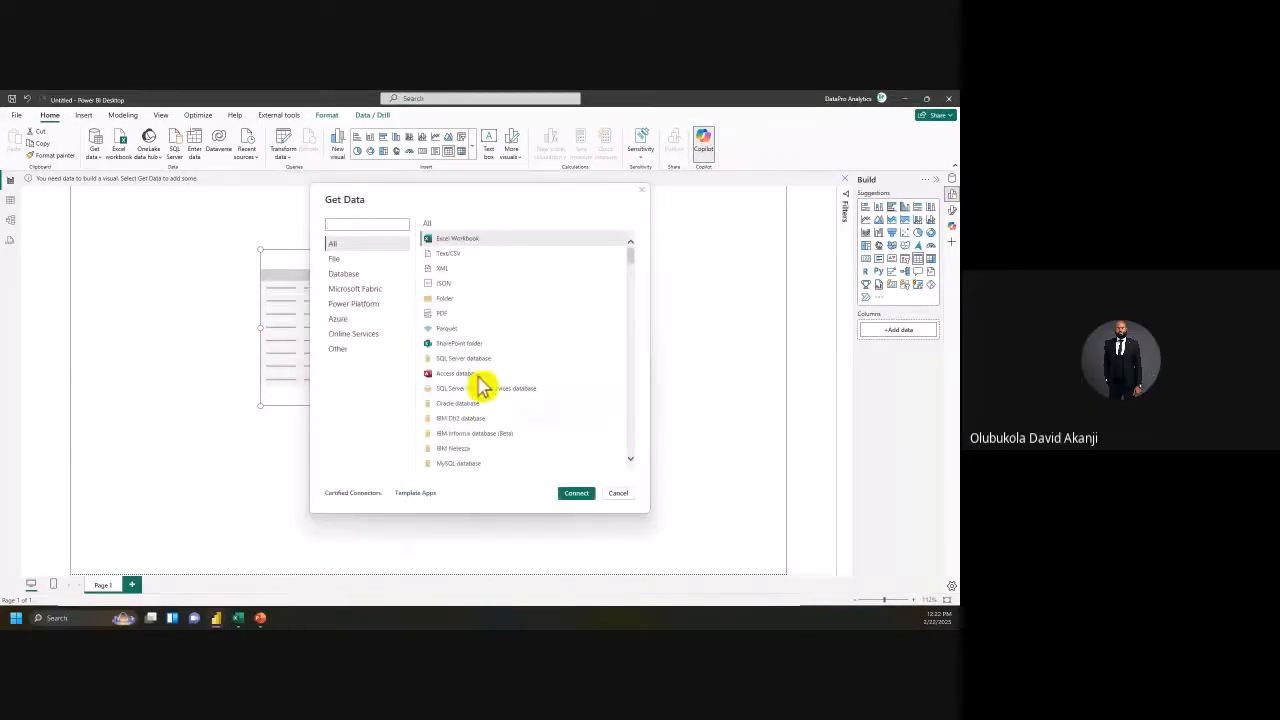
pyautogui.scroll(-2, 466, 305)
pyautogui.scroll(-3, 460, 300)
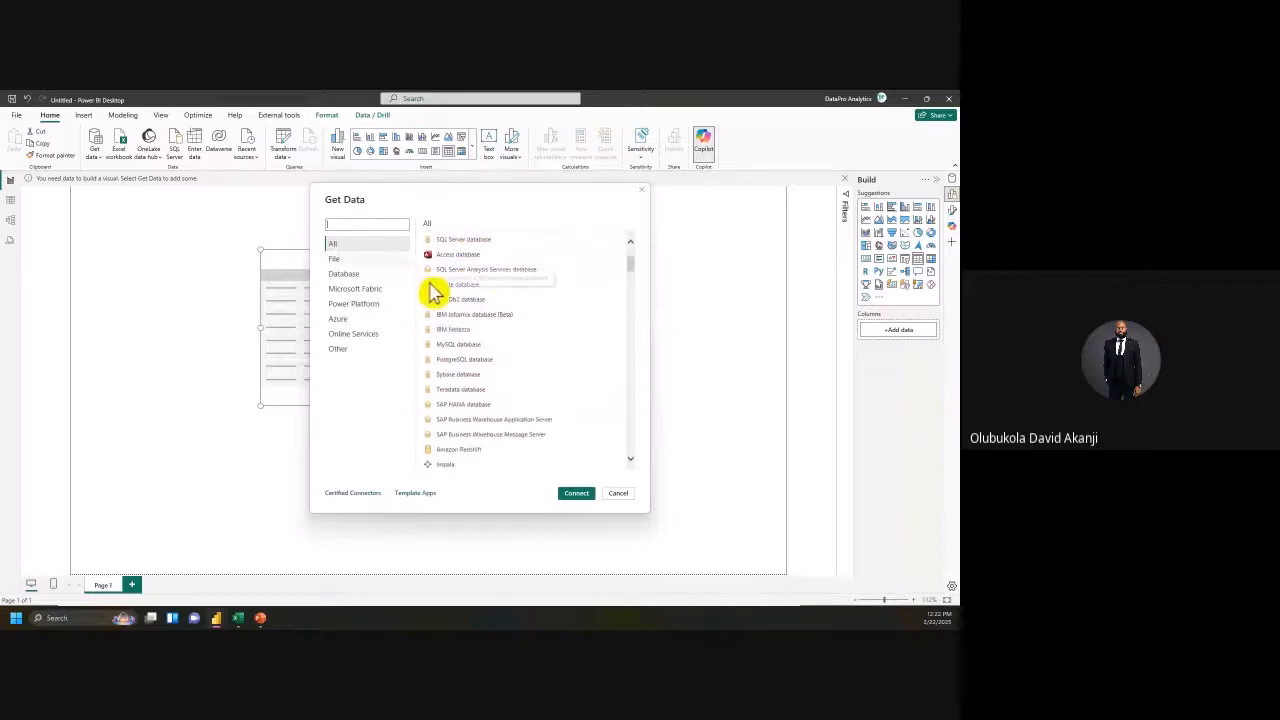
pyautogui.moveTo(641, 270); pyautogui.dragTo(429, 271)
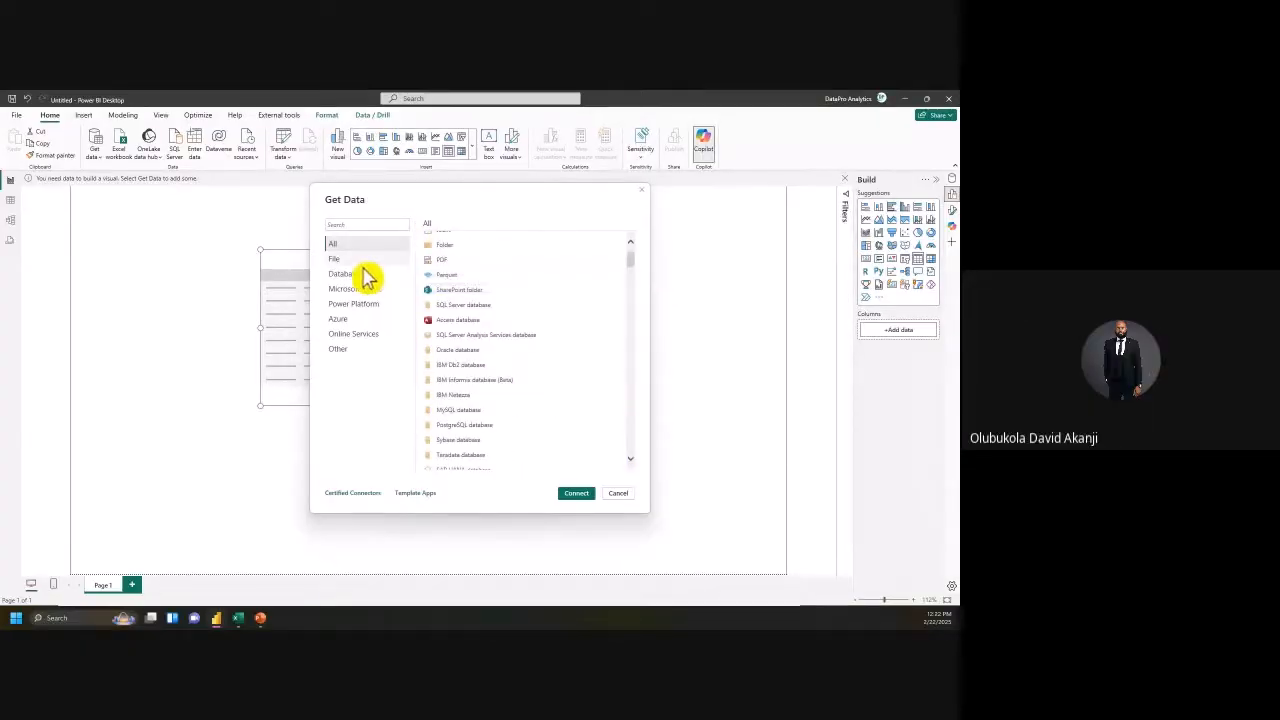
pyautogui.scroll(3, 543, 317)
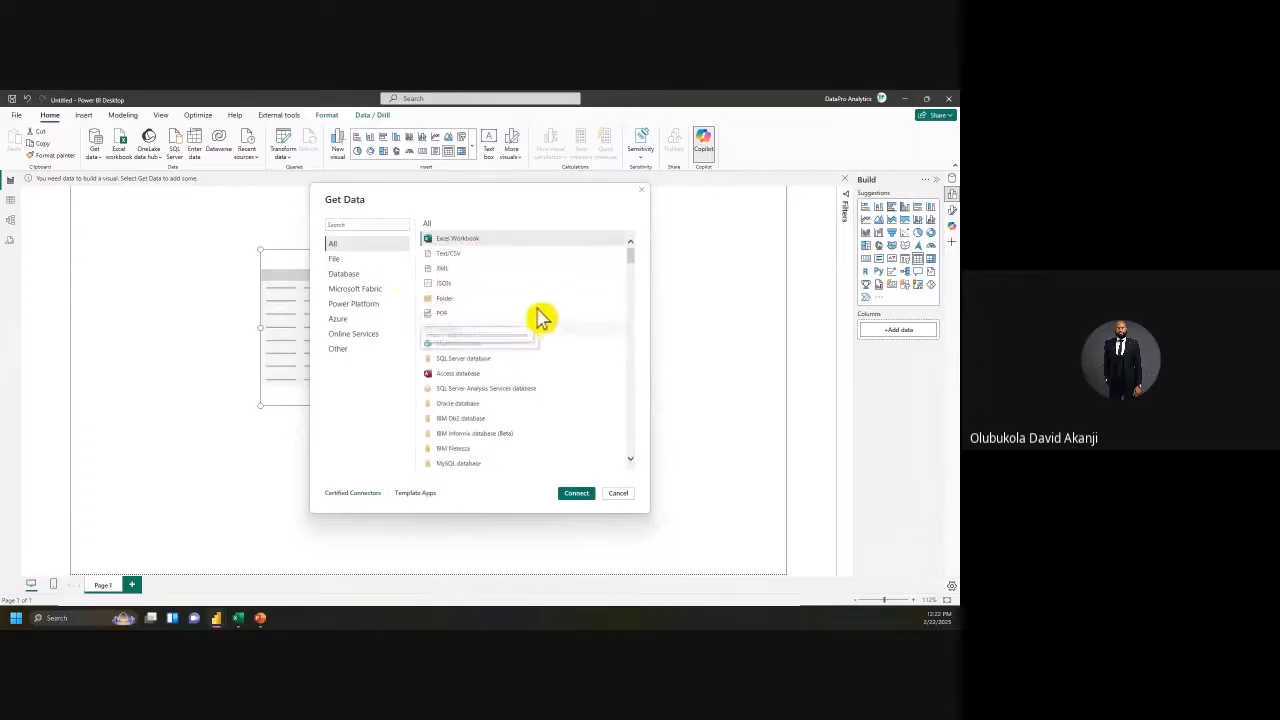
pyautogui.click(476, 244)
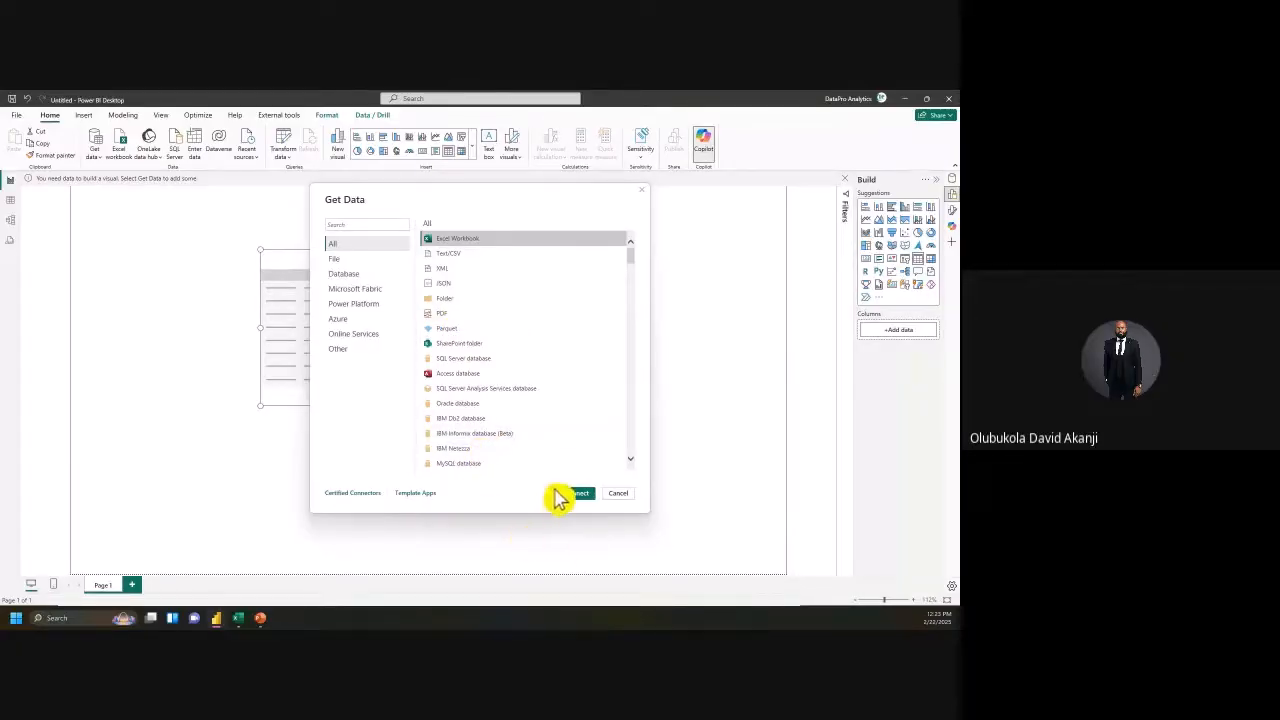
pyautogui.click(584, 498)
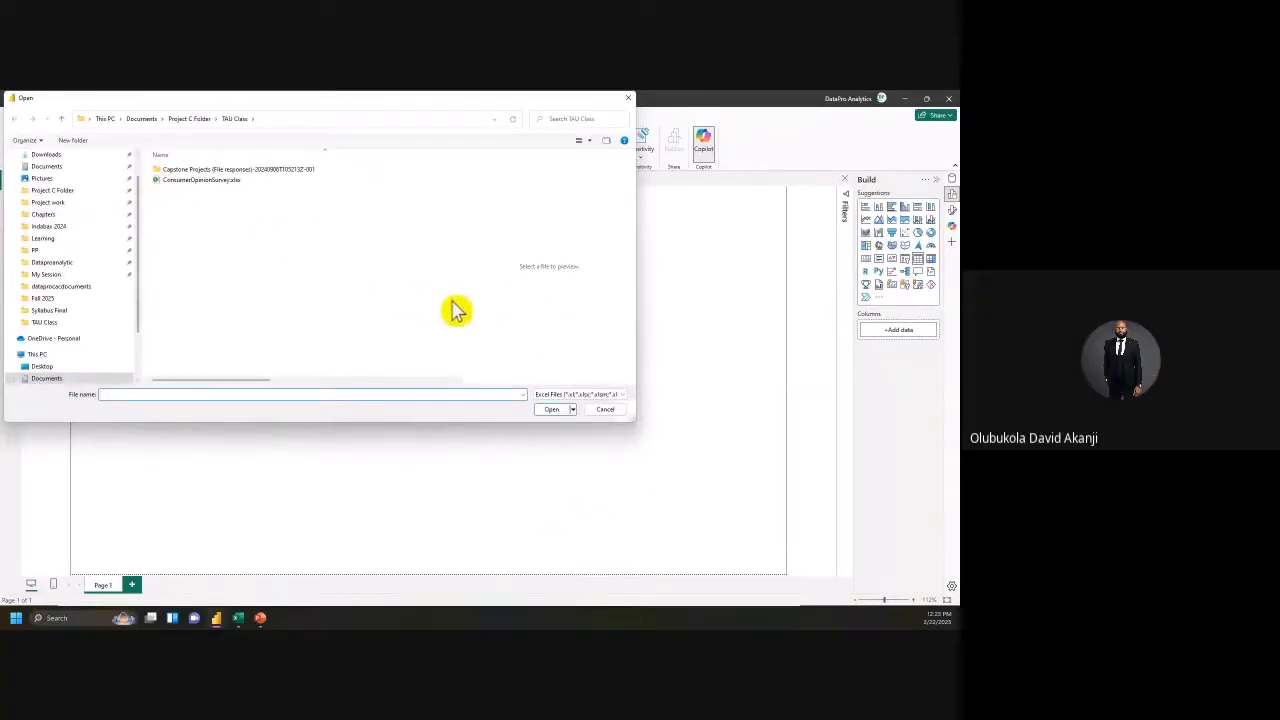
# Step: Open ConsumerOpinionSurvey.xlsx and preview its ConsumerOpinionSurvey sheet in the Navigator
pyautogui.click(208, 181)
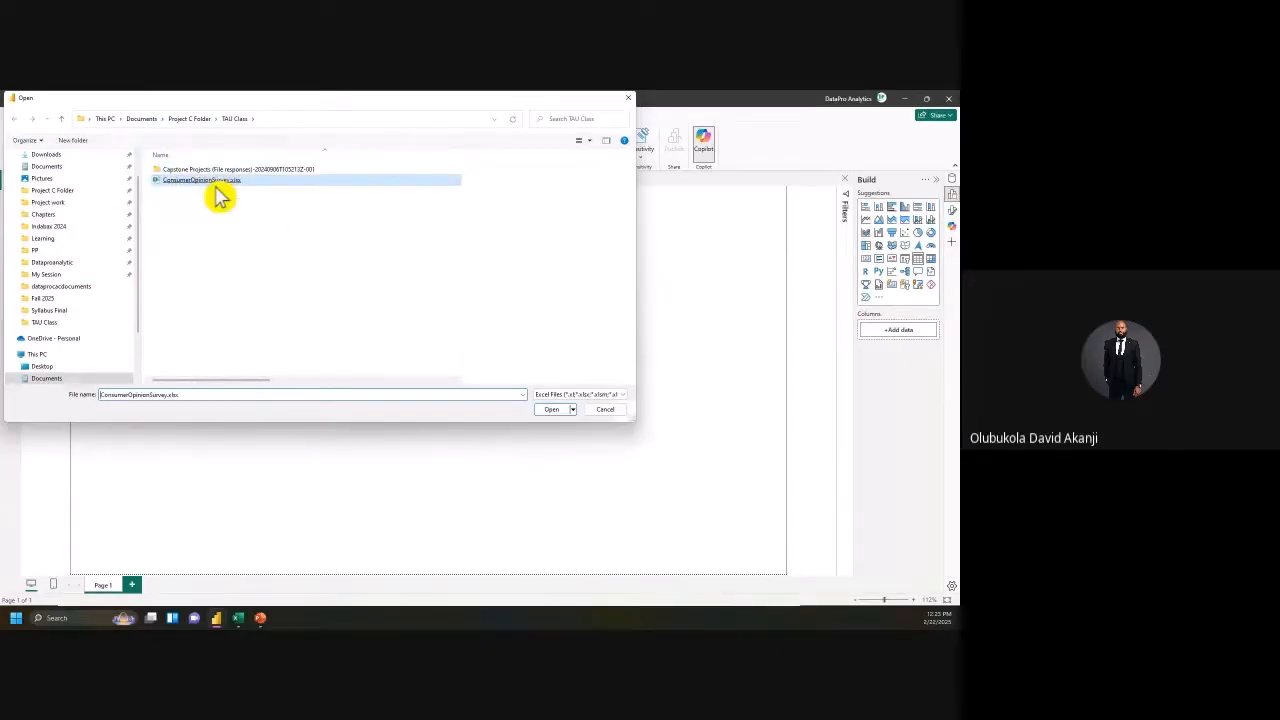
pyautogui.click(556, 411)
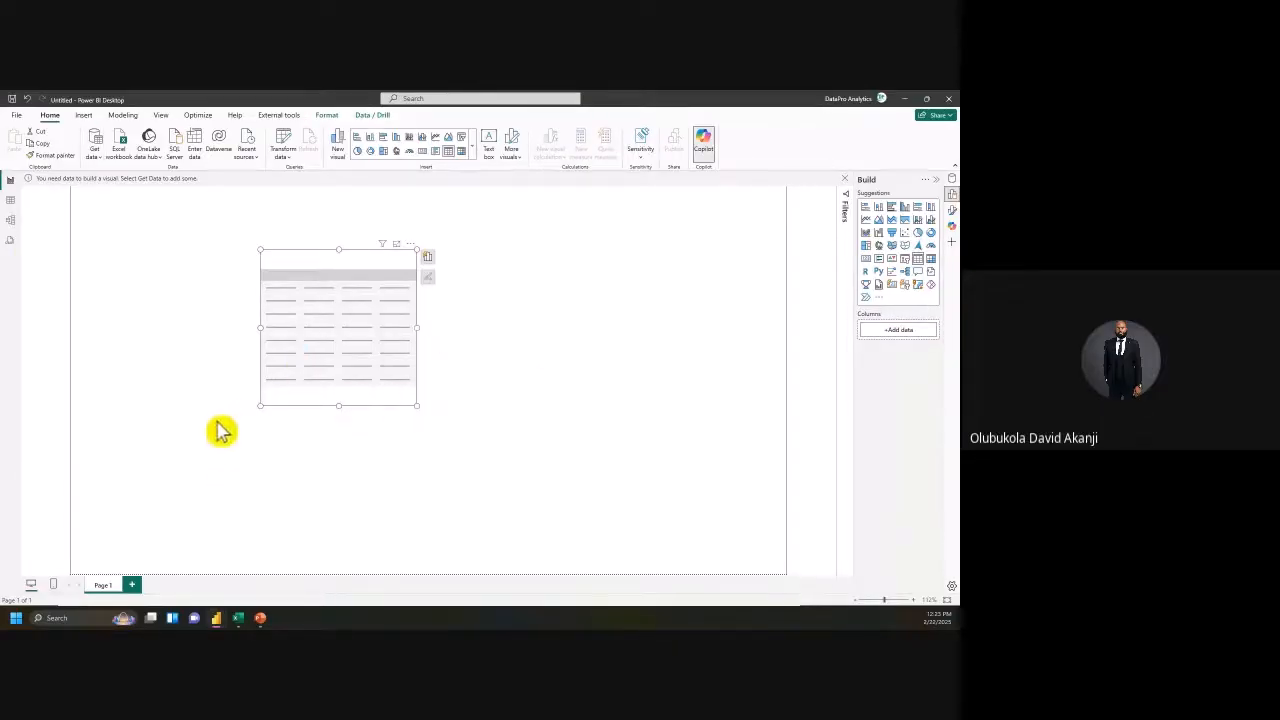
pyautogui.click(268, 622)
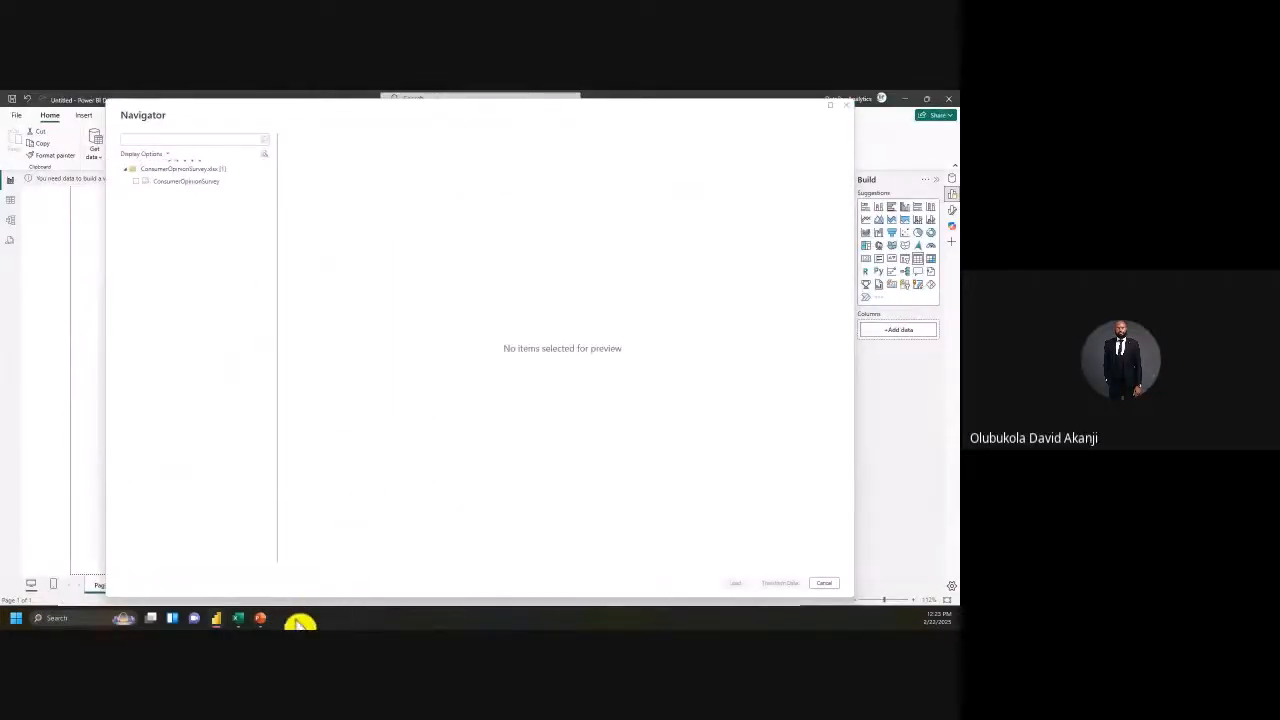
pyautogui.click(272, 621)
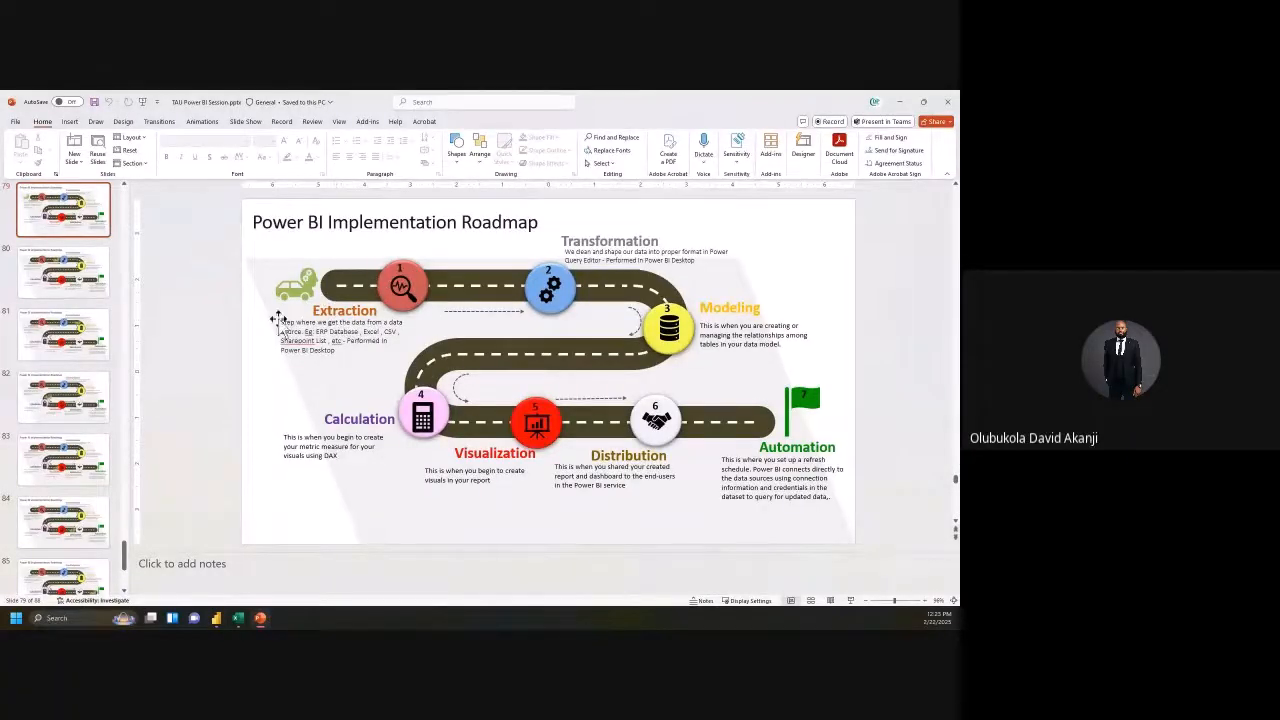
pyautogui.hotkey('alt', 'Tab')
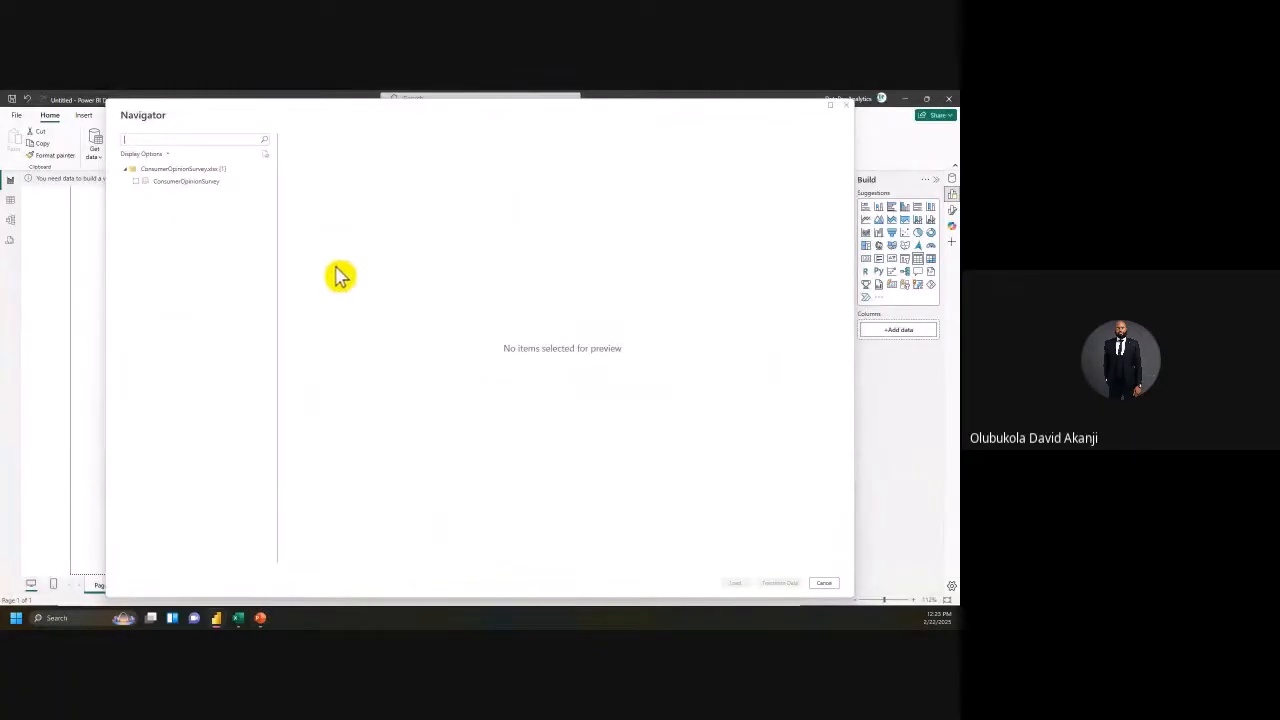
pyautogui.click(262, 619)
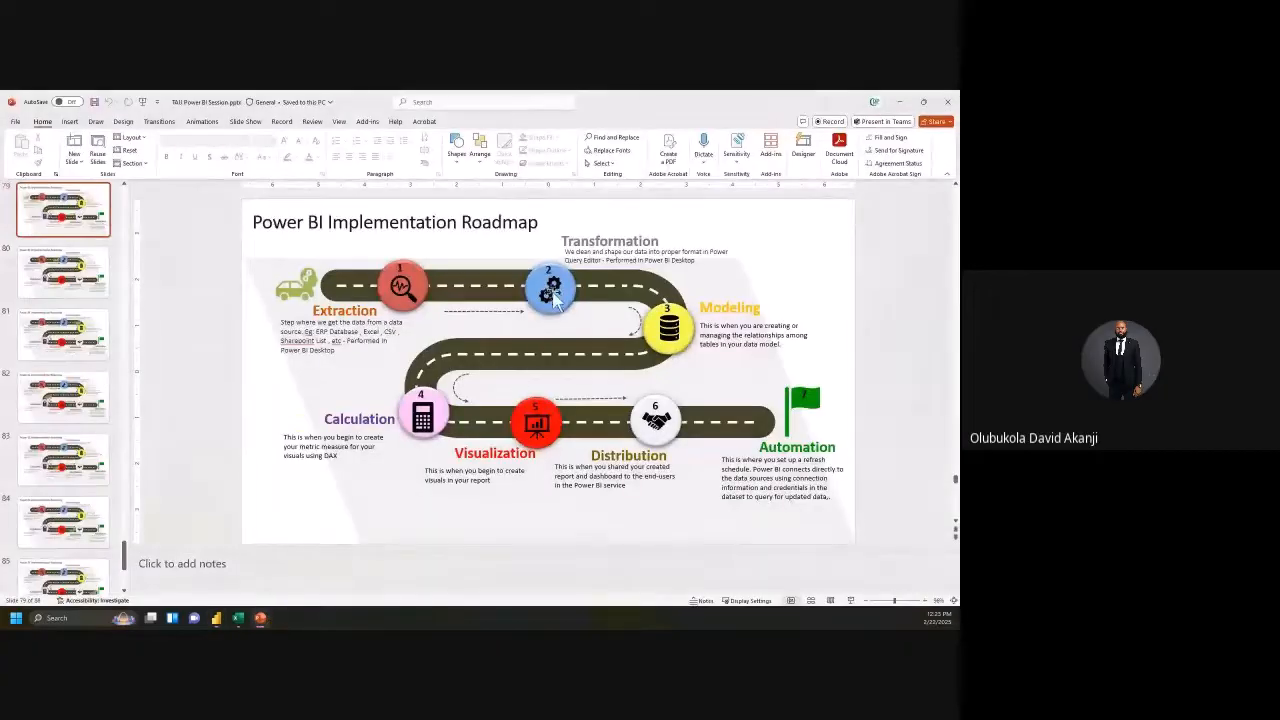
pyautogui.click(266, 619)
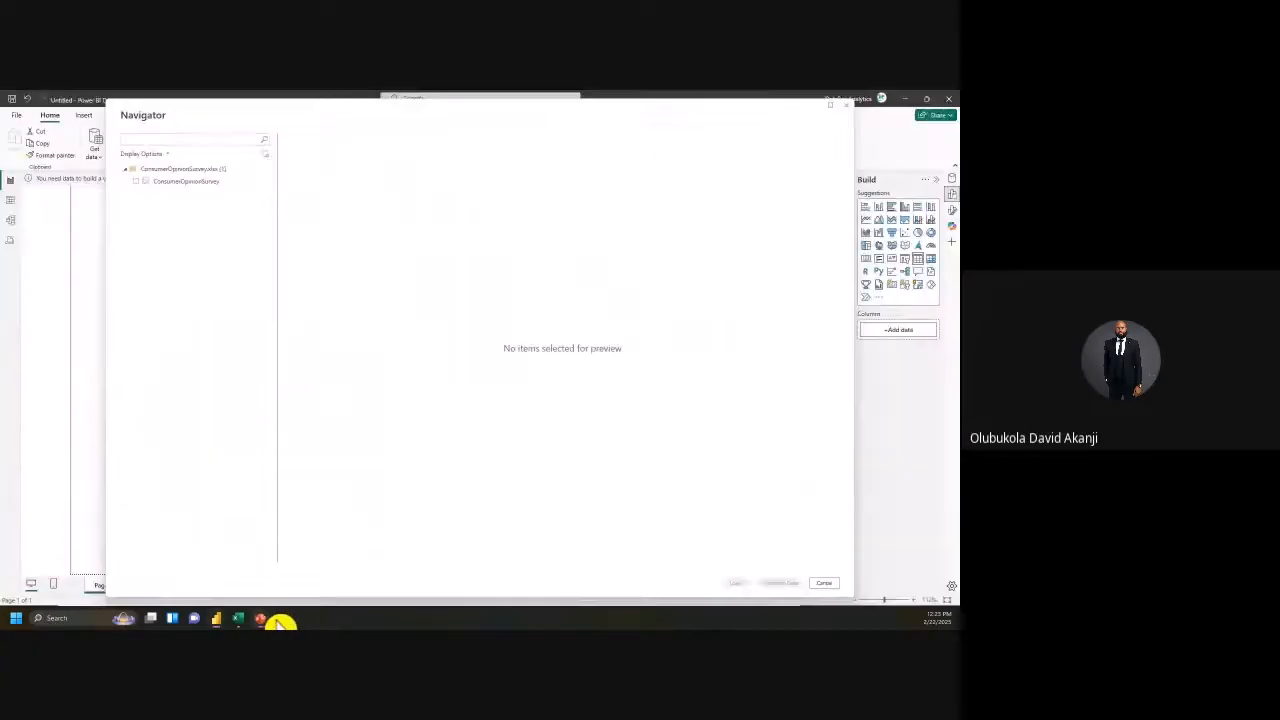
pyautogui.click(167, 185)
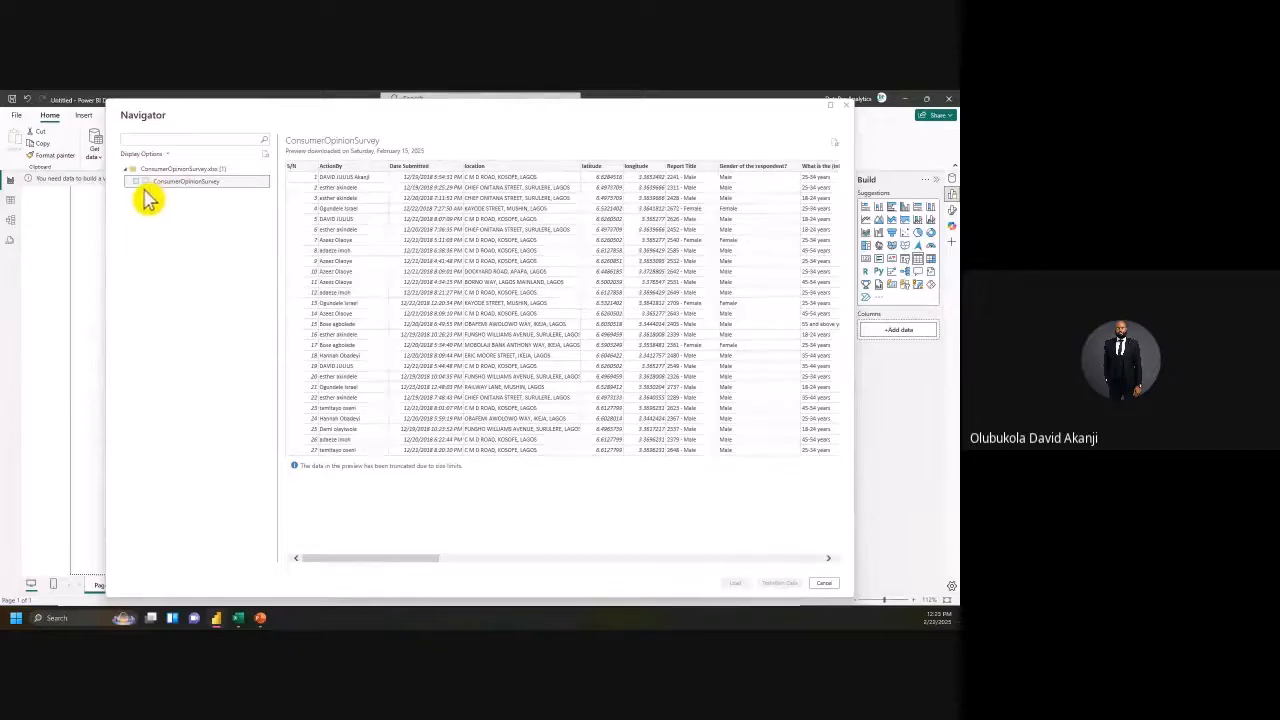
# Step: Include the ConsumerOpinionSurvey sheet and load it into Power Query Editor for transformation
pyautogui.click(137, 182)
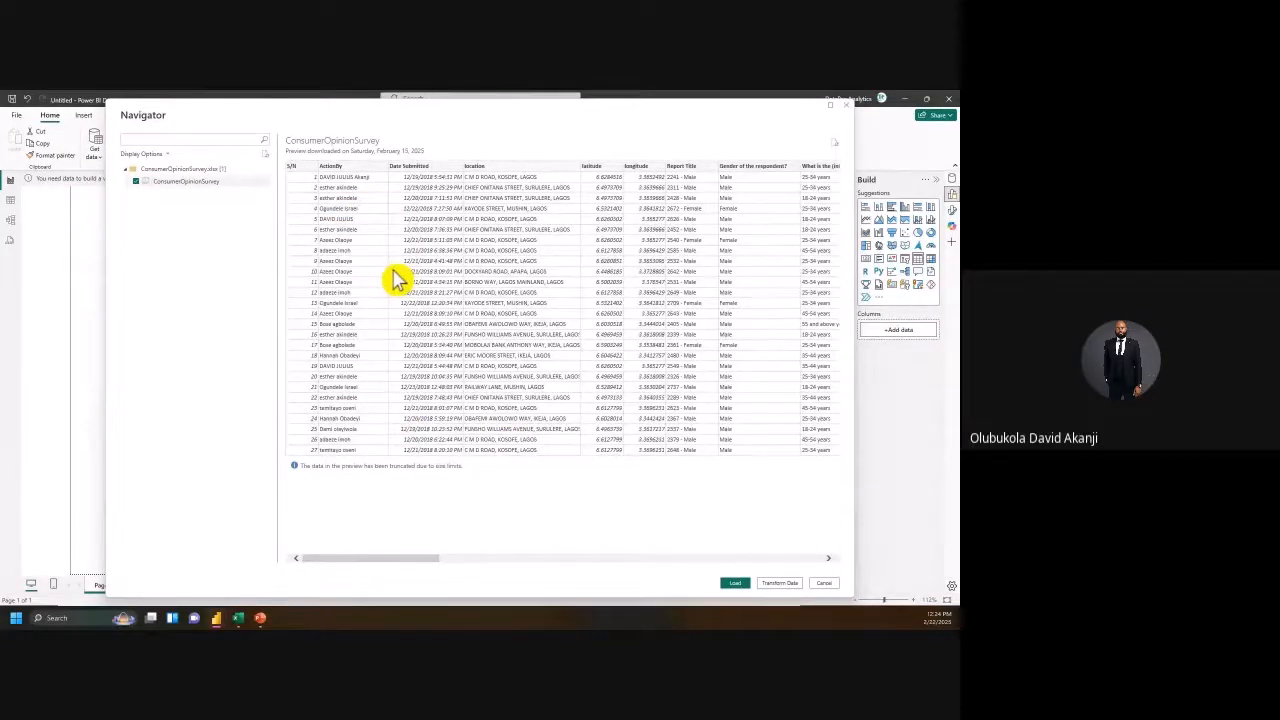
pyautogui.click(780, 584)
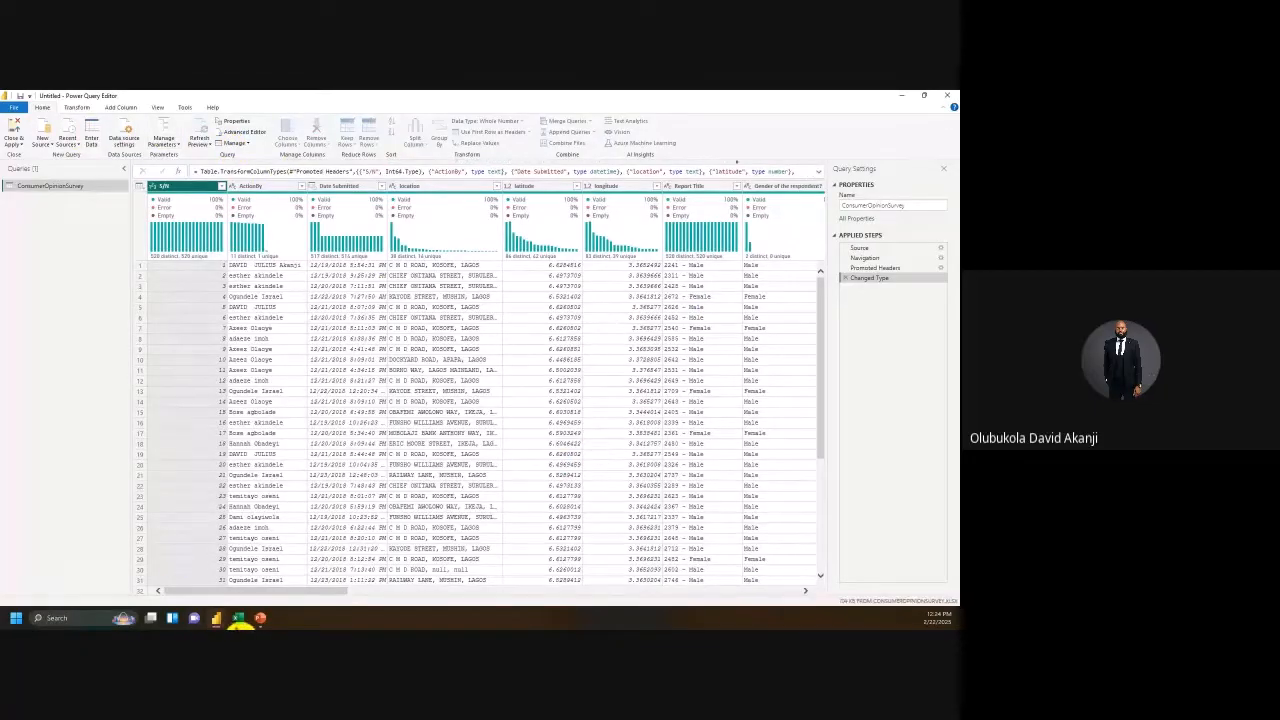
# Step: Bring Power Query Editor forward and scroll across the ConsumerOpinionSurvey table's 18 columns
pyautogui.moveTo(216, 620)
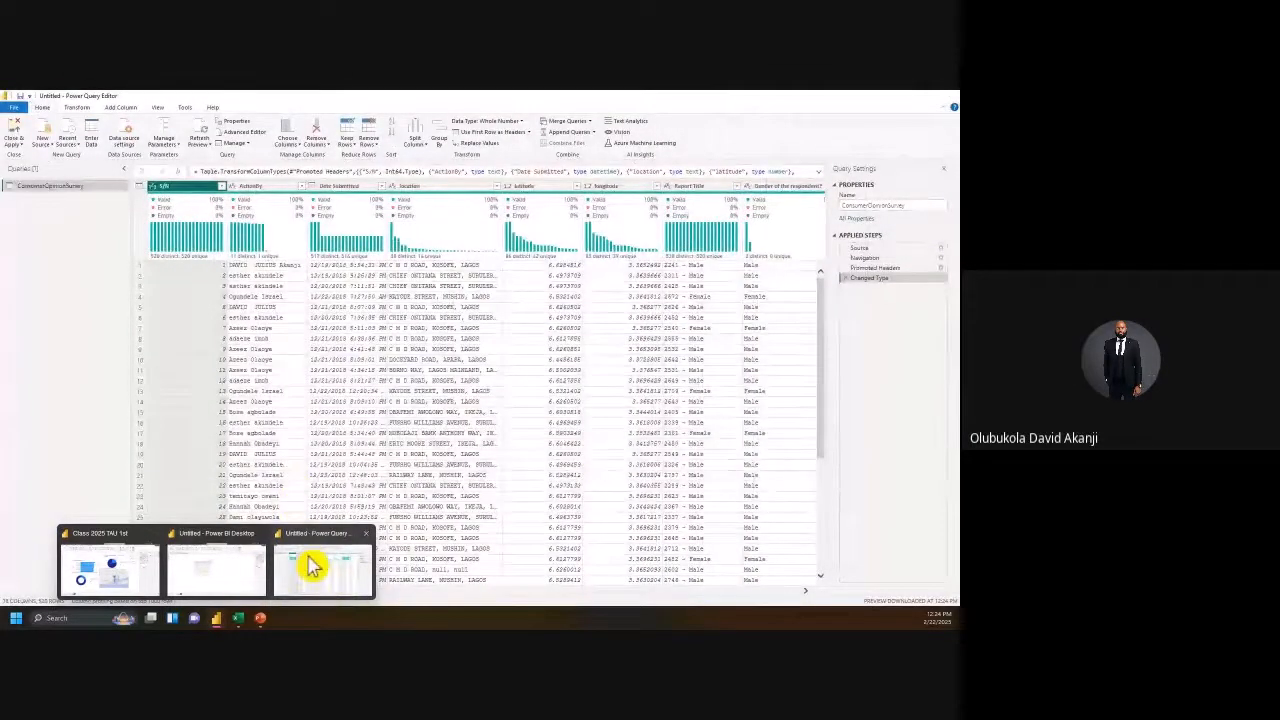
pyautogui.click(310, 566)
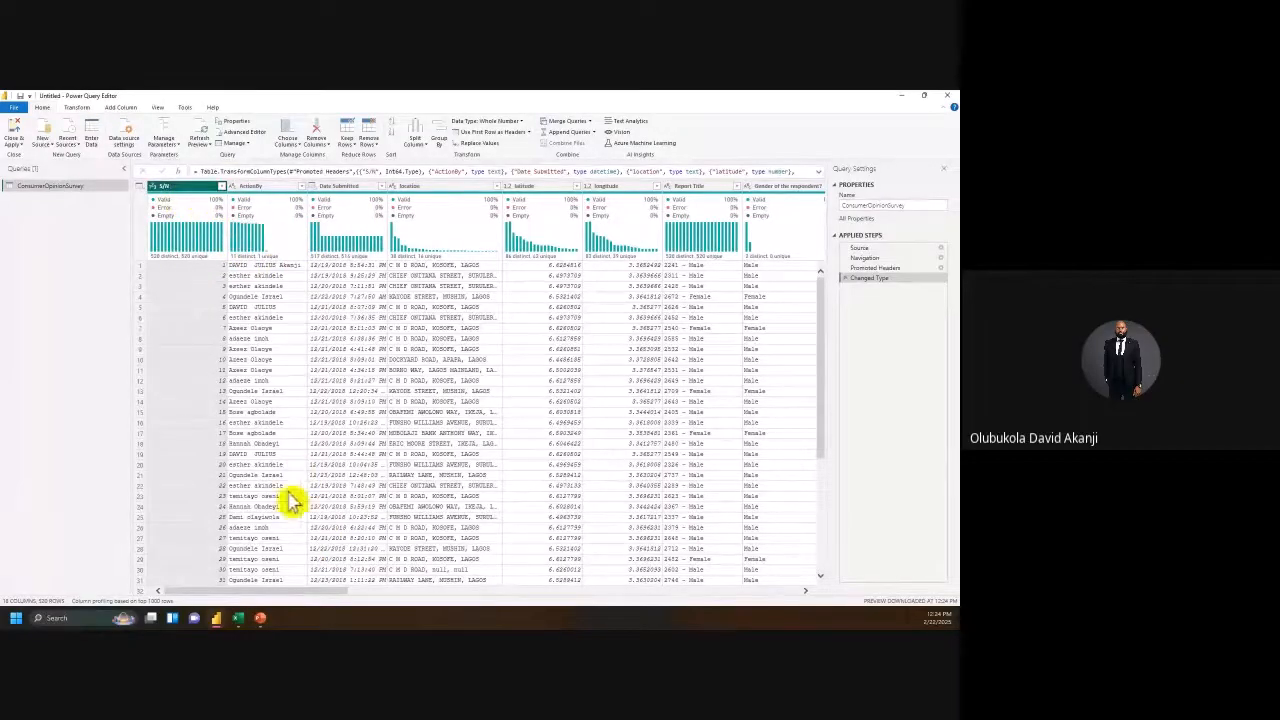
pyautogui.moveTo(338, 592); pyautogui.dragTo(114, 533)
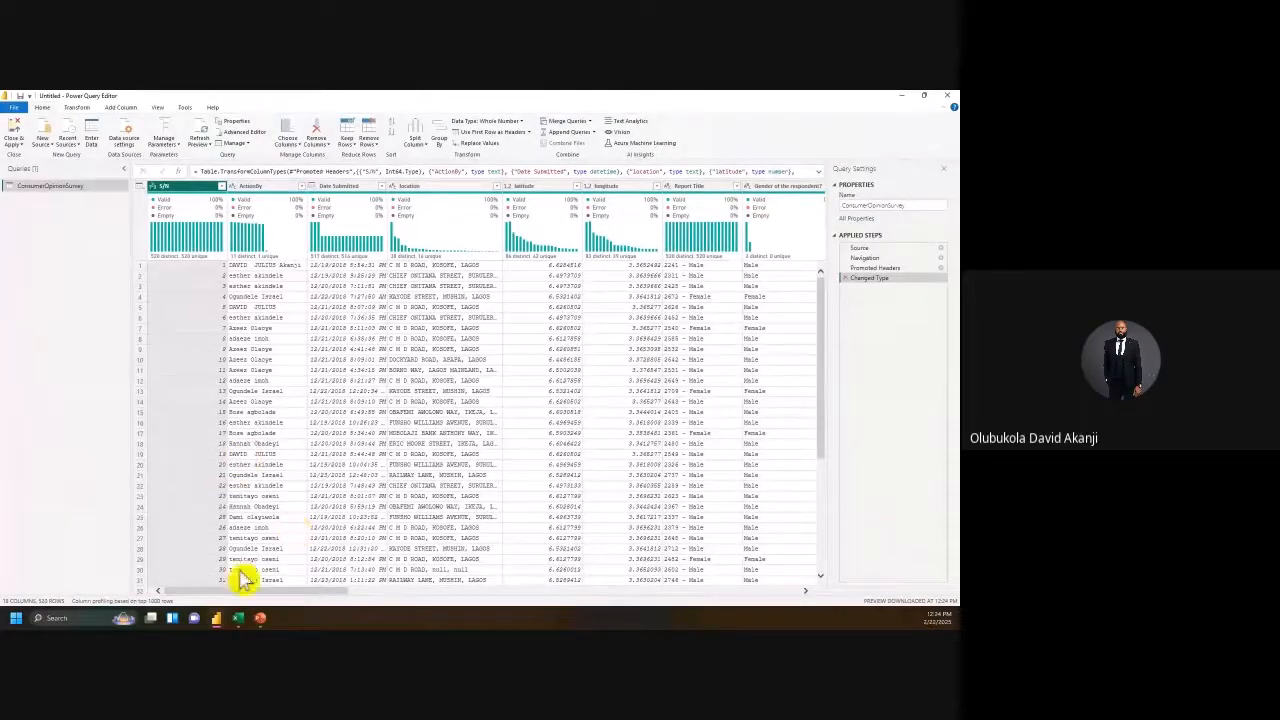
pyautogui.moveTo(269, 591); pyautogui.dragTo(172, 590)
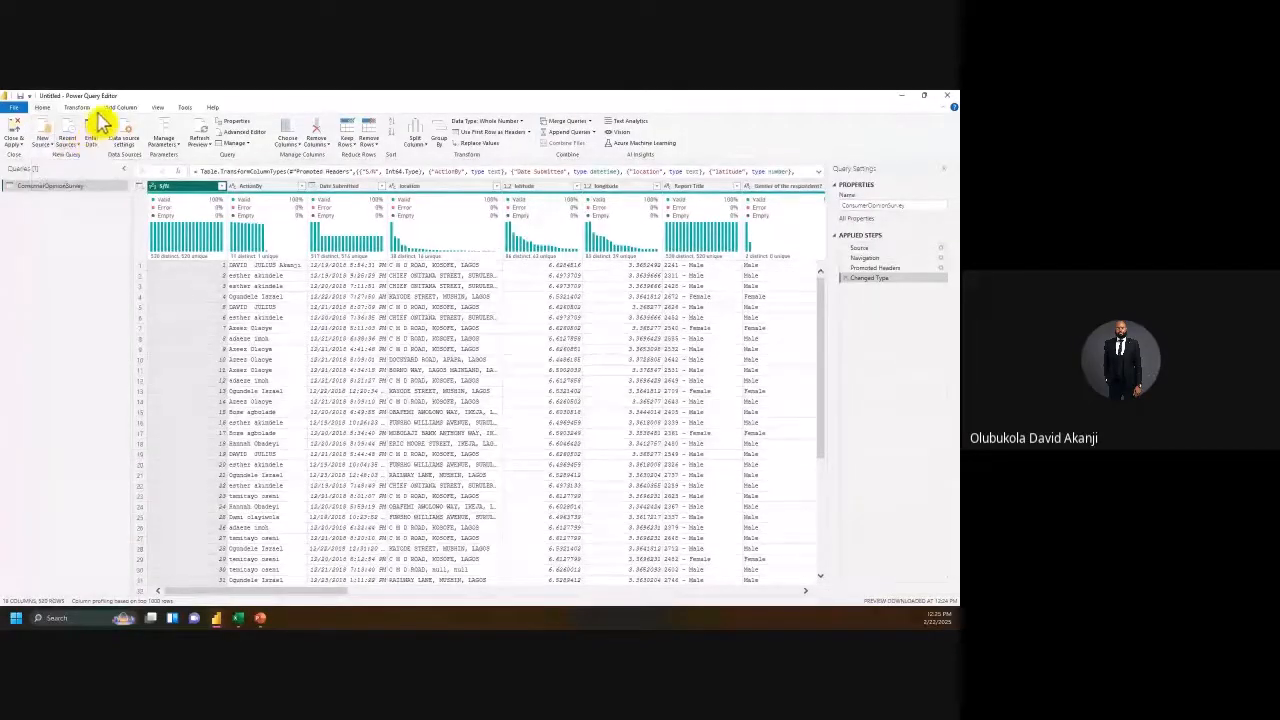
# Step: Glance at the Transform commands, return to Home, and select the ActionBy column
pyautogui.click(90, 109)
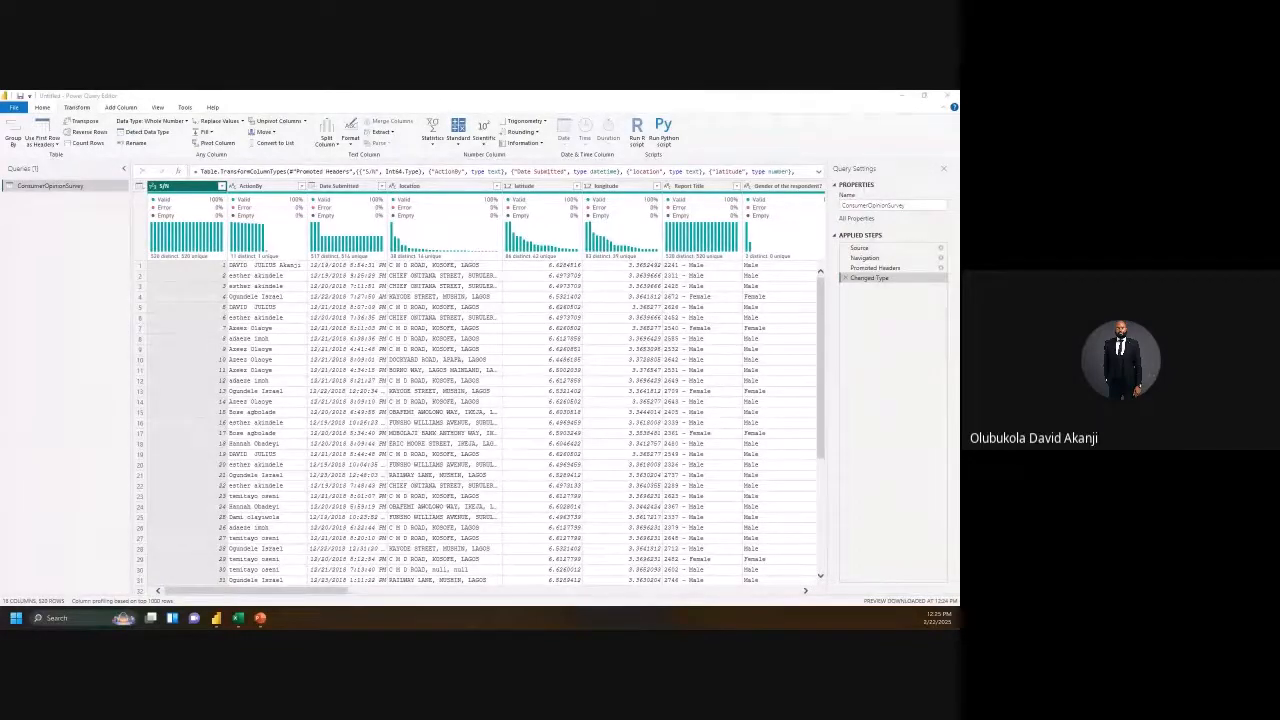
pyautogui.click(50, 110)
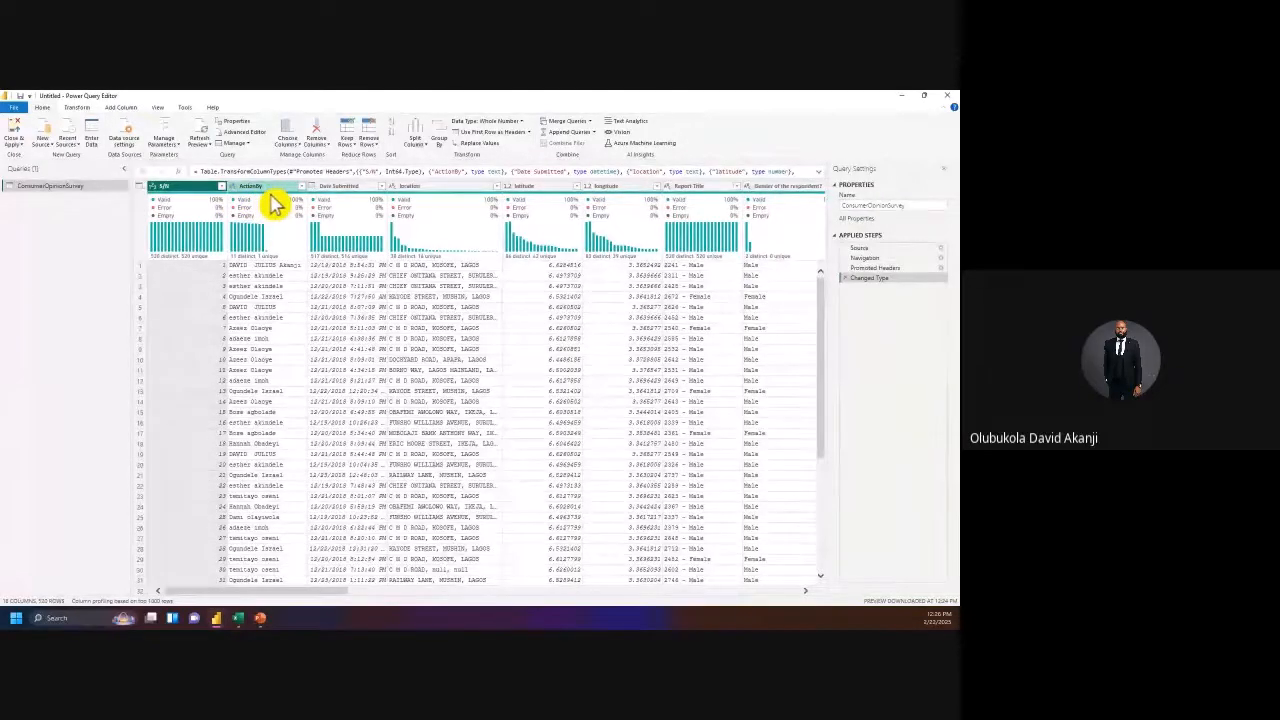
pyautogui.click(273, 203)
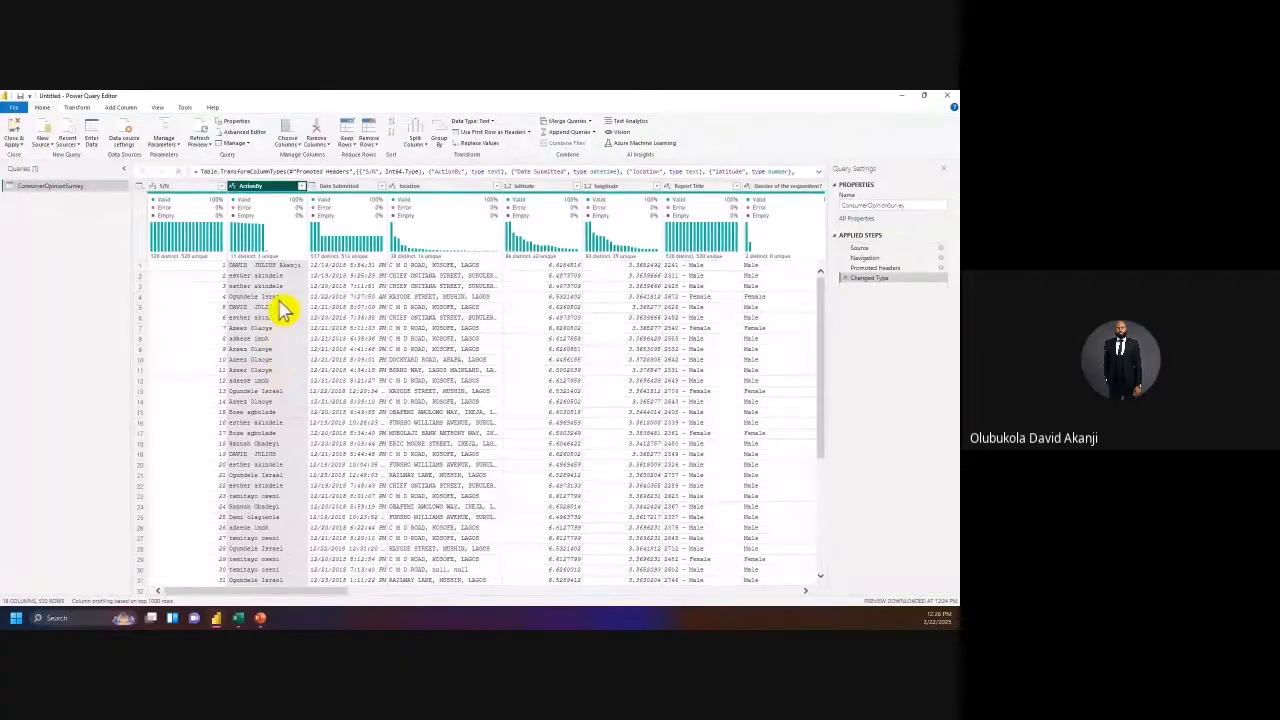
pyautogui.click(303, 187)
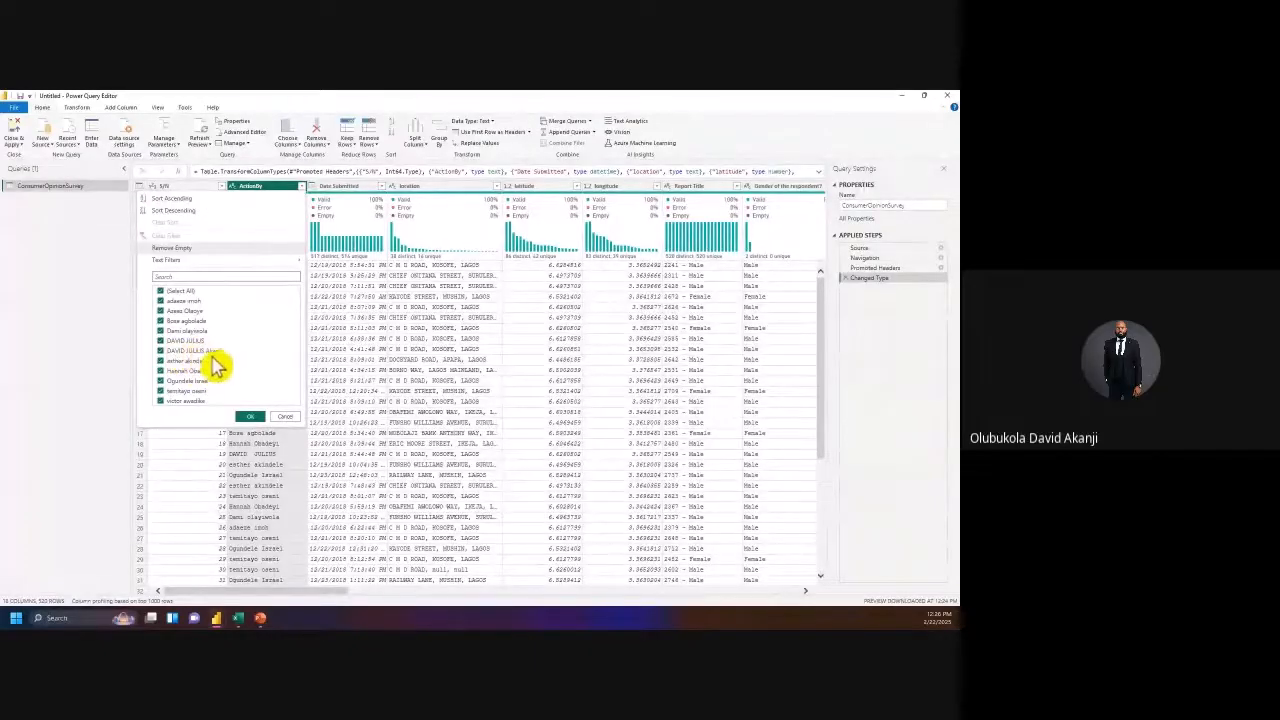
pyautogui.click(286, 418)
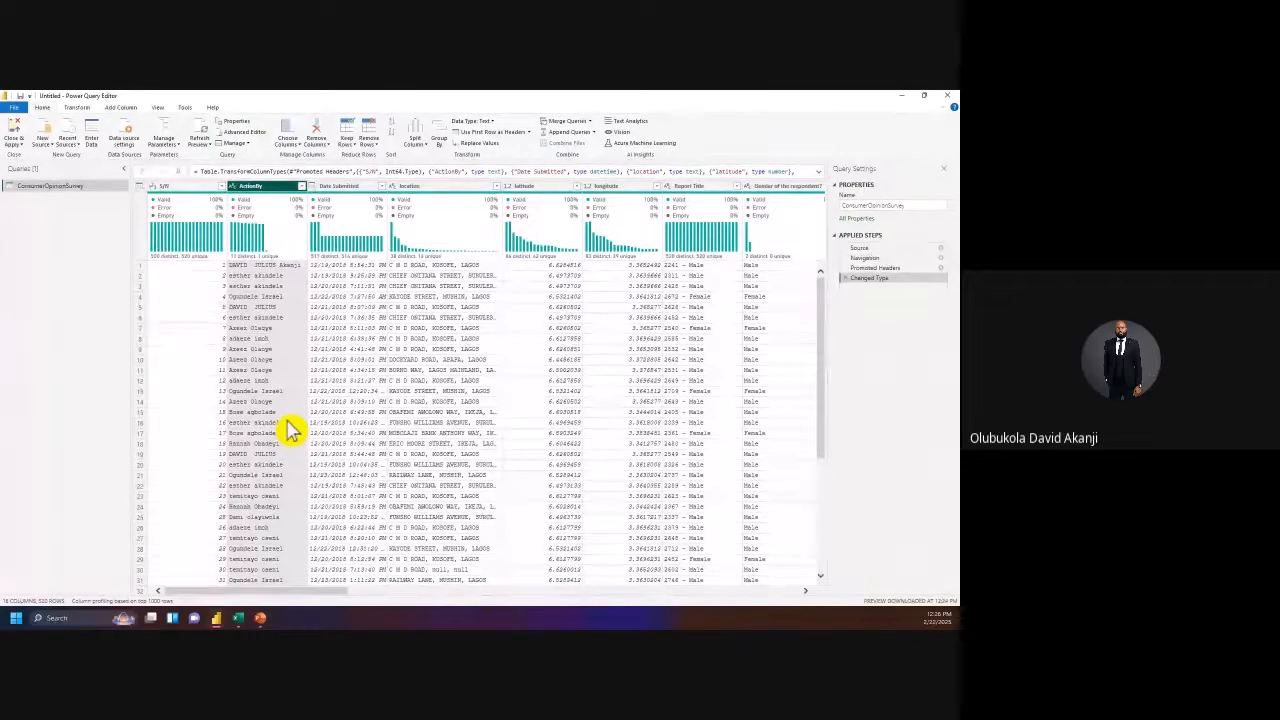
# Step: Apply Capitalize Each Word to the ActionBy names
pyautogui.rightClick(270, 198)
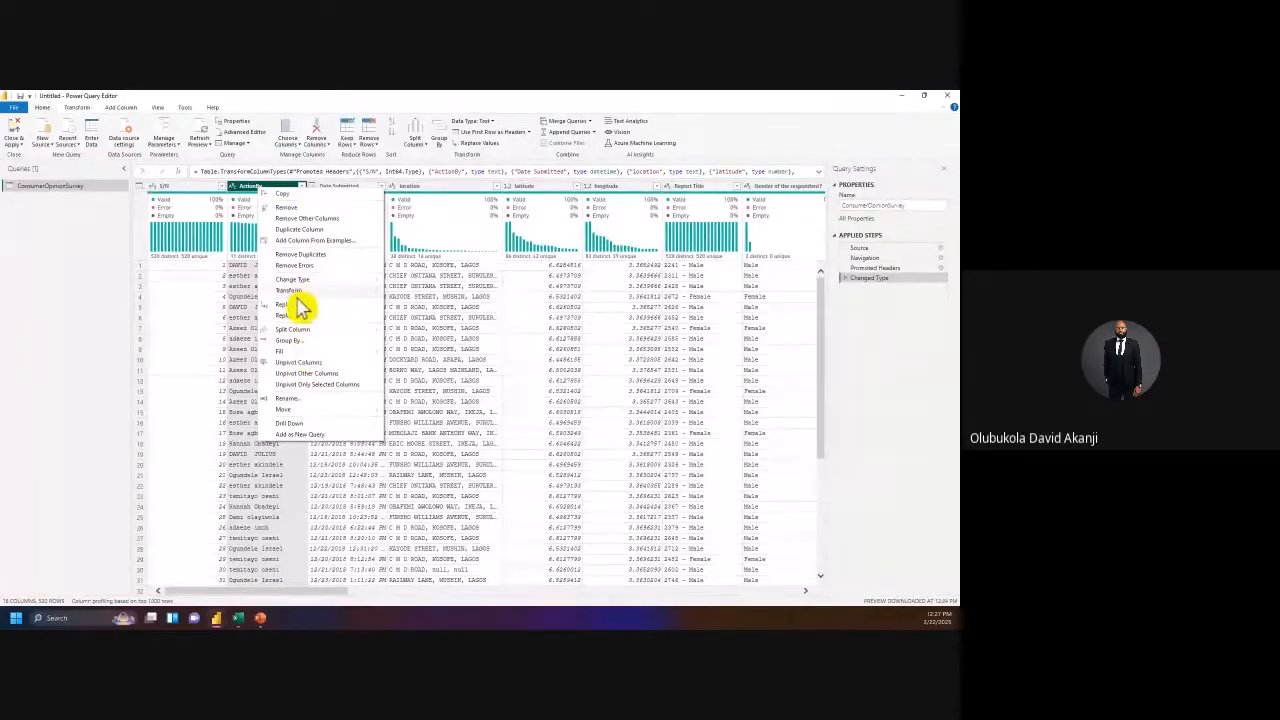
pyautogui.moveTo(304, 293)
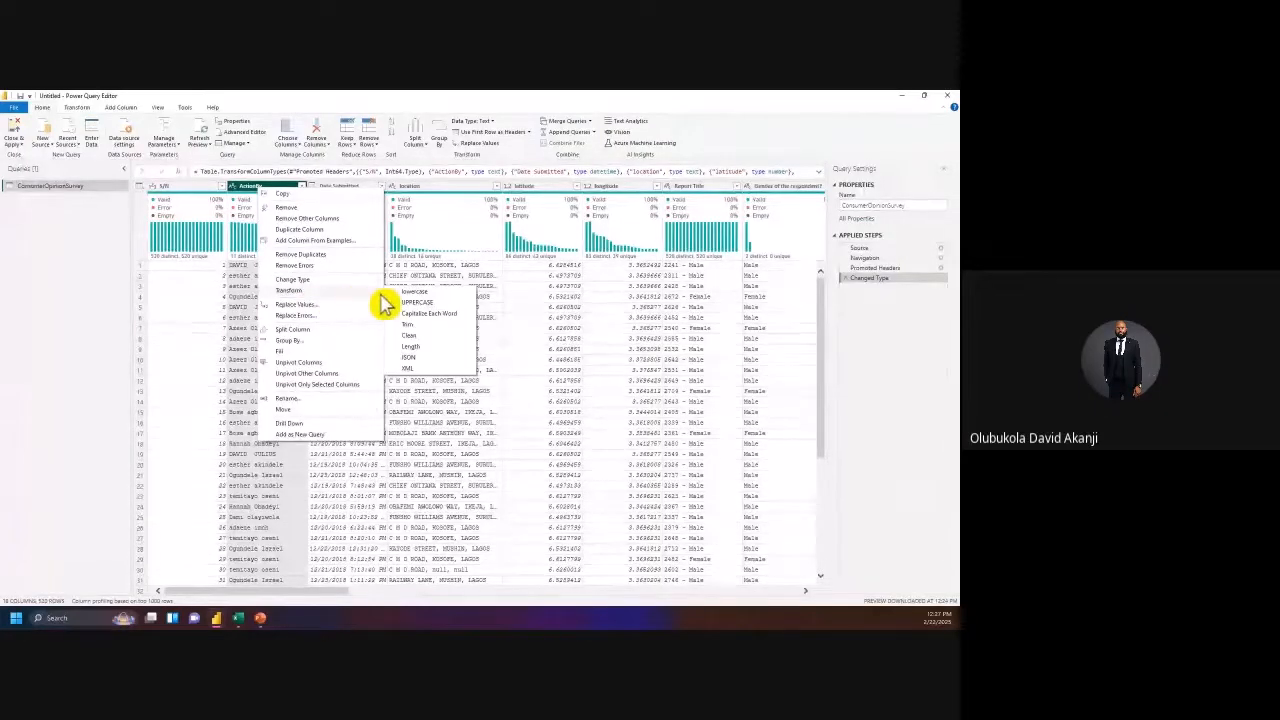
pyautogui.click(430, 315)
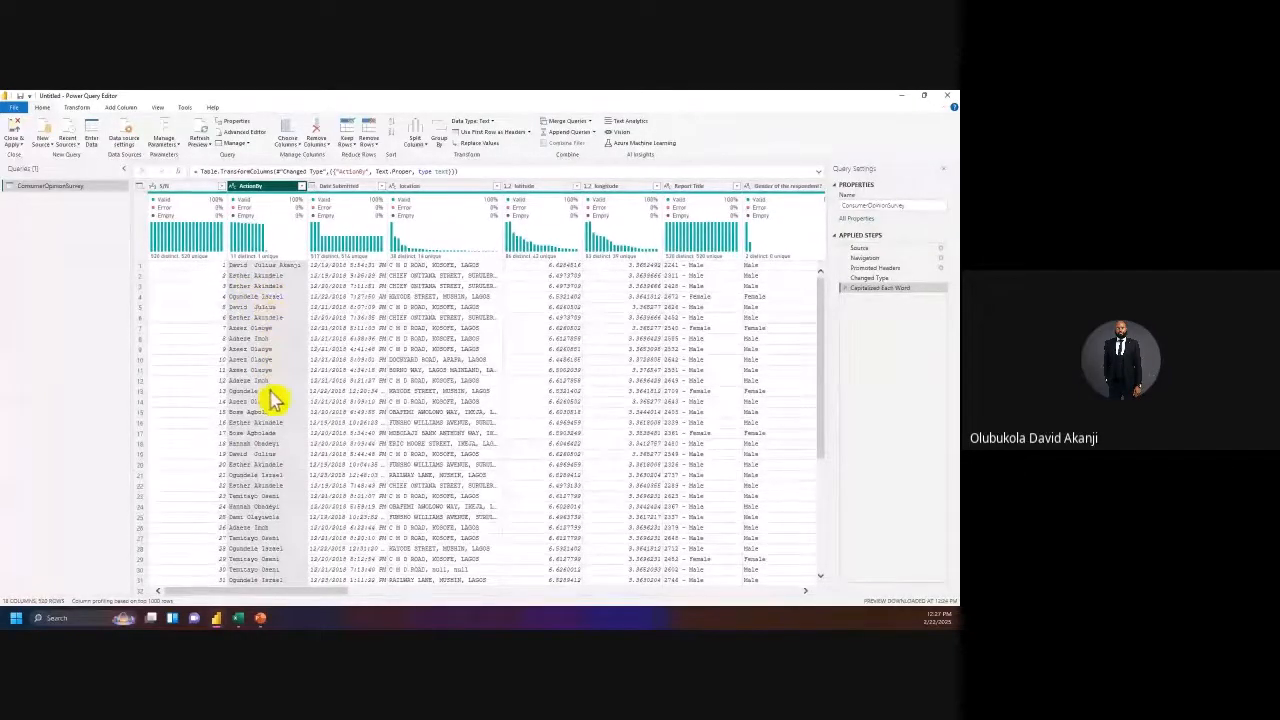
# Step: Inspect the short name in row 5 and the three-part full name in row 1
pyautogui.click(263, 310)
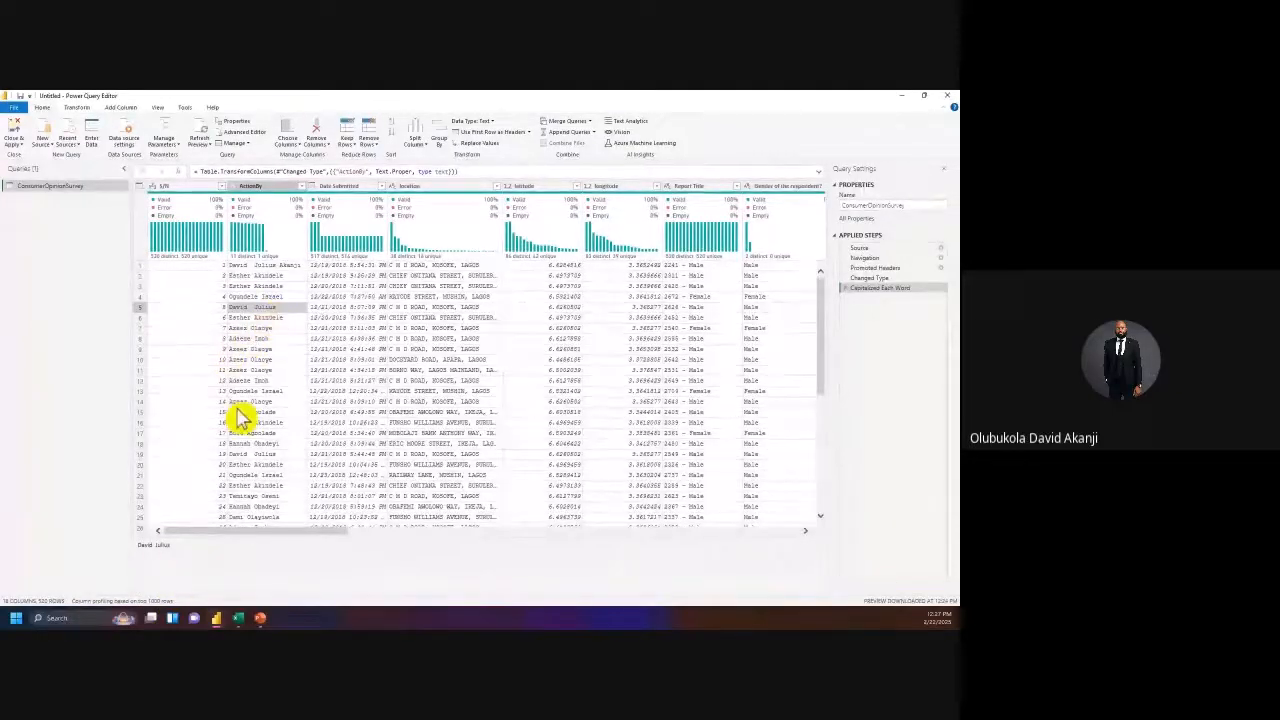
pyautogui.moveTo(176, 547); pyautogui.dragTo(140, 549)
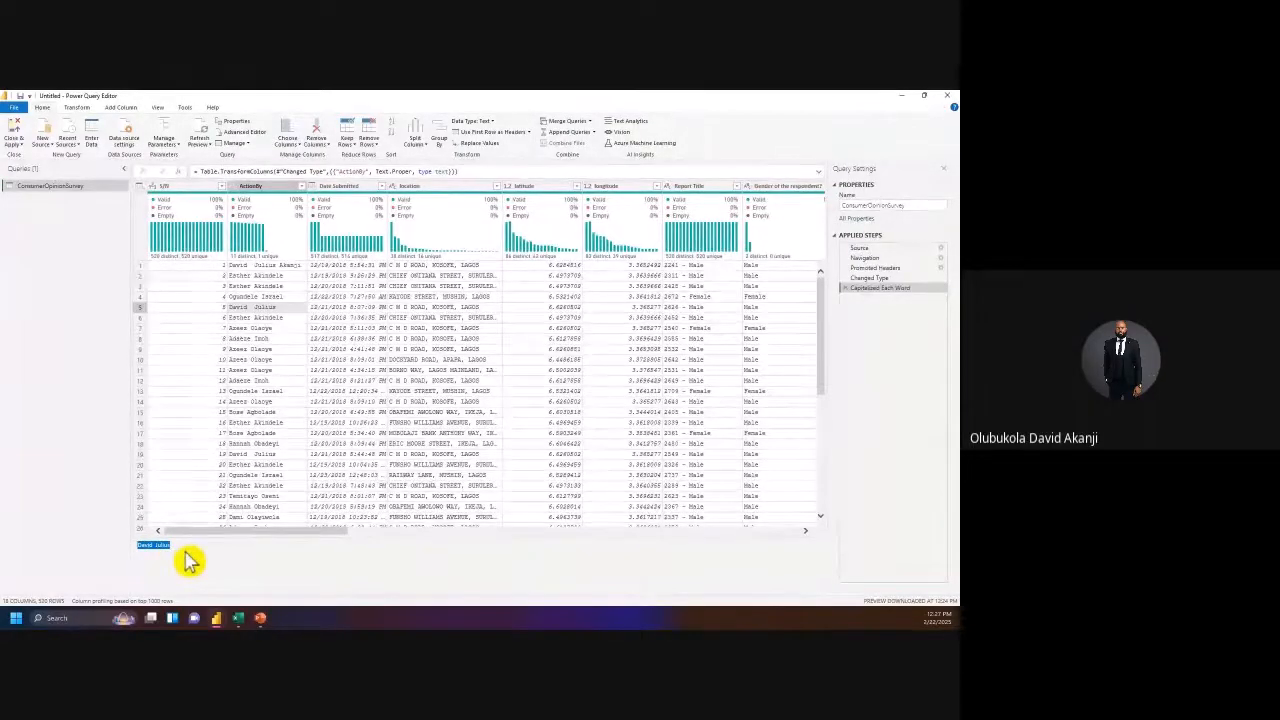
pyautogui.click(270, 266)
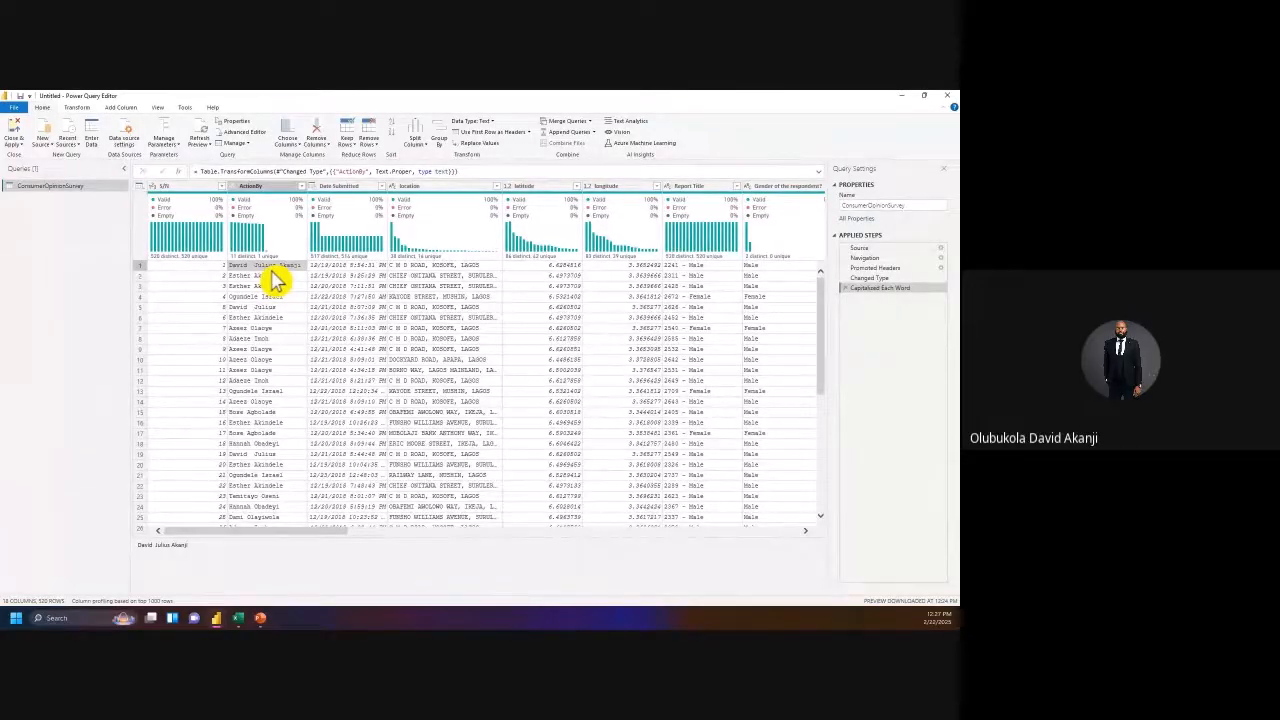
# Step: Replace the row 1 three-part full name in ActionBy with its two-part form
pyautogui.rightClick(272, 276)
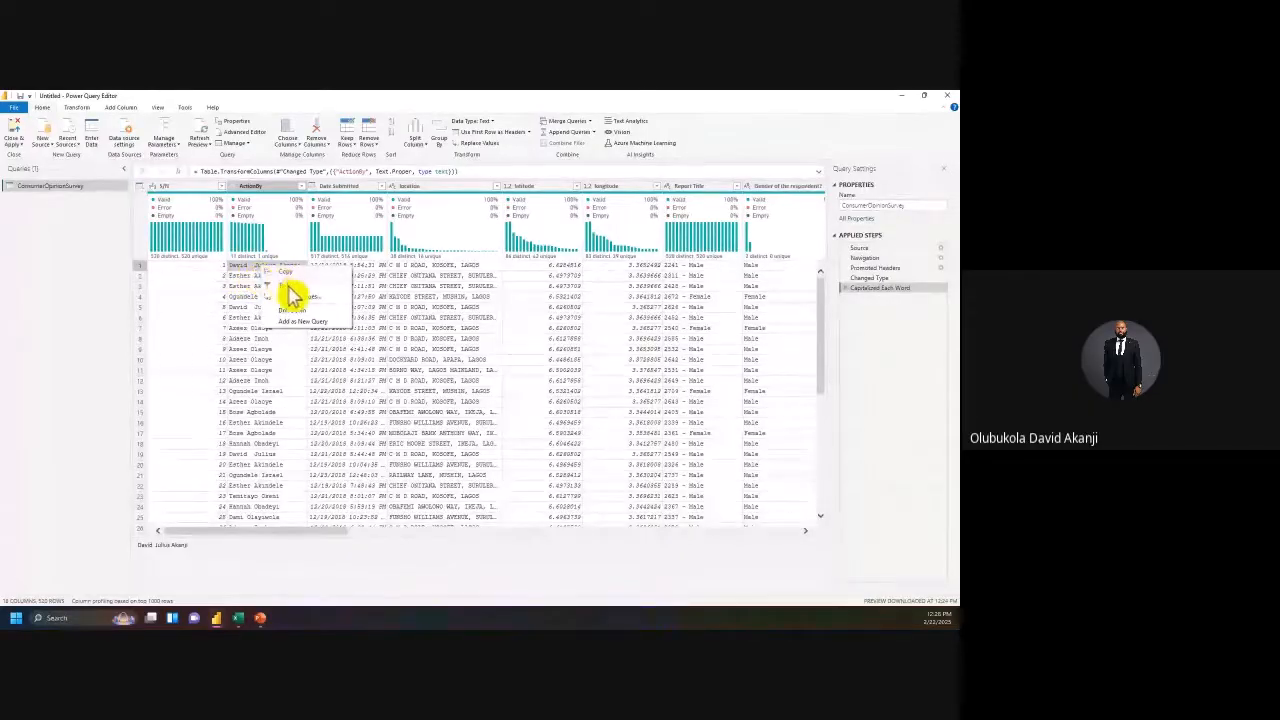
pyautogui.click(312, 310)
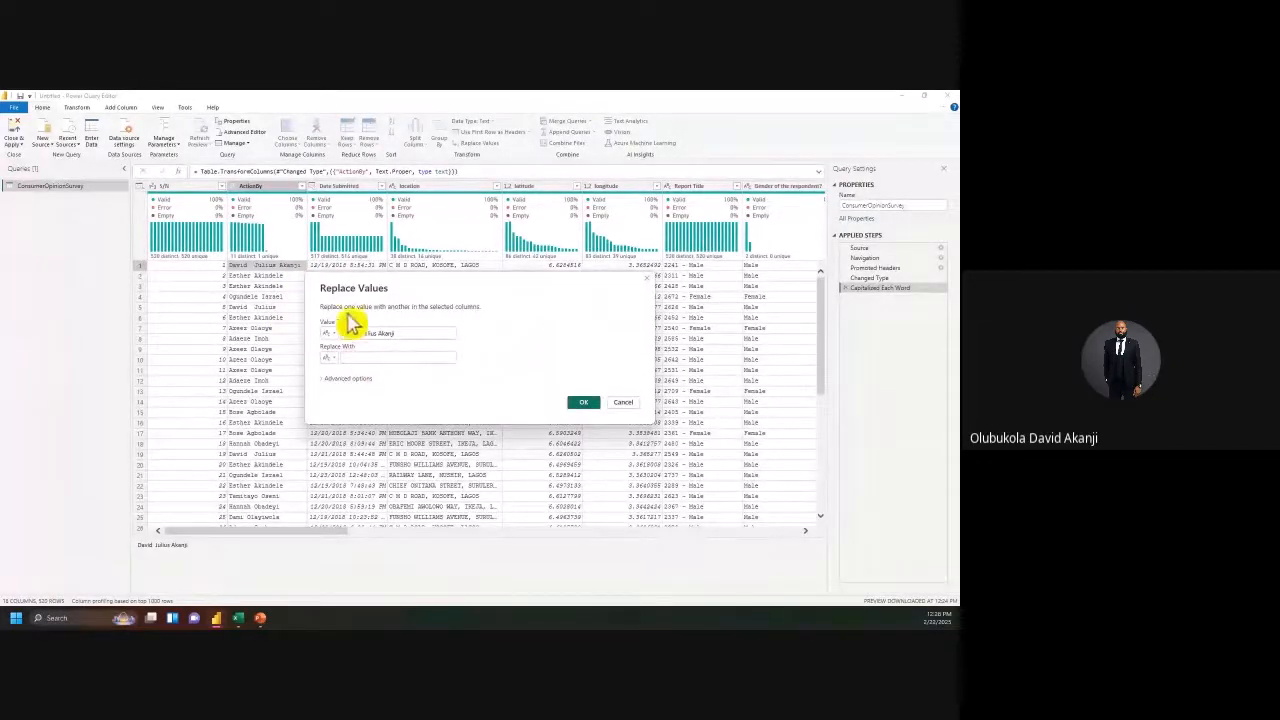
pyautogui.click(368, 356)
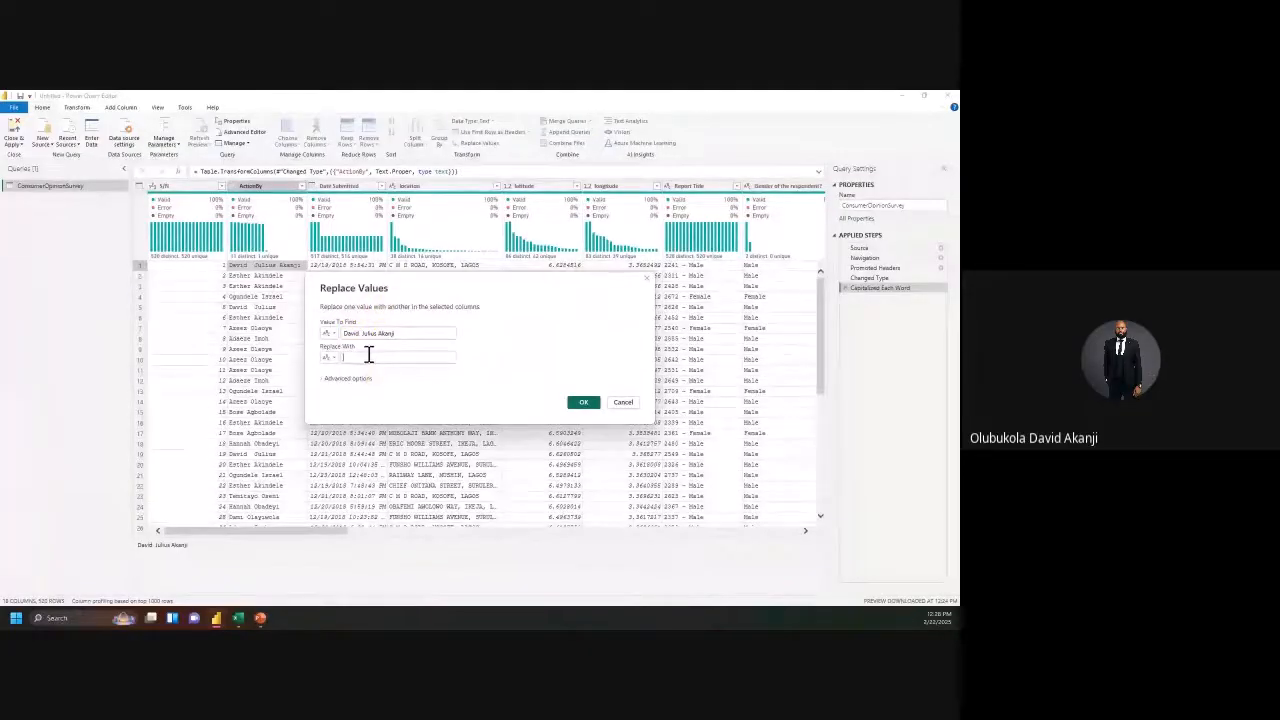
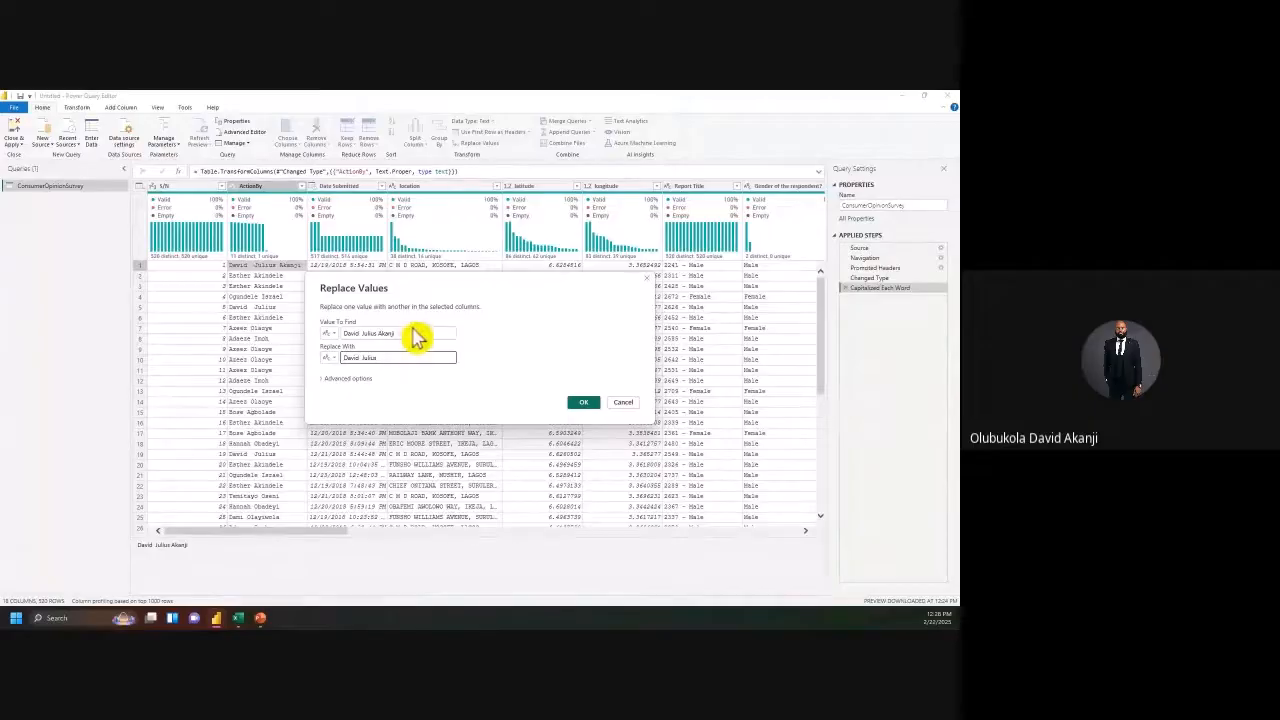
pyautogui.moveTo(402, 331); pyautogui.dragTo(346, 338)
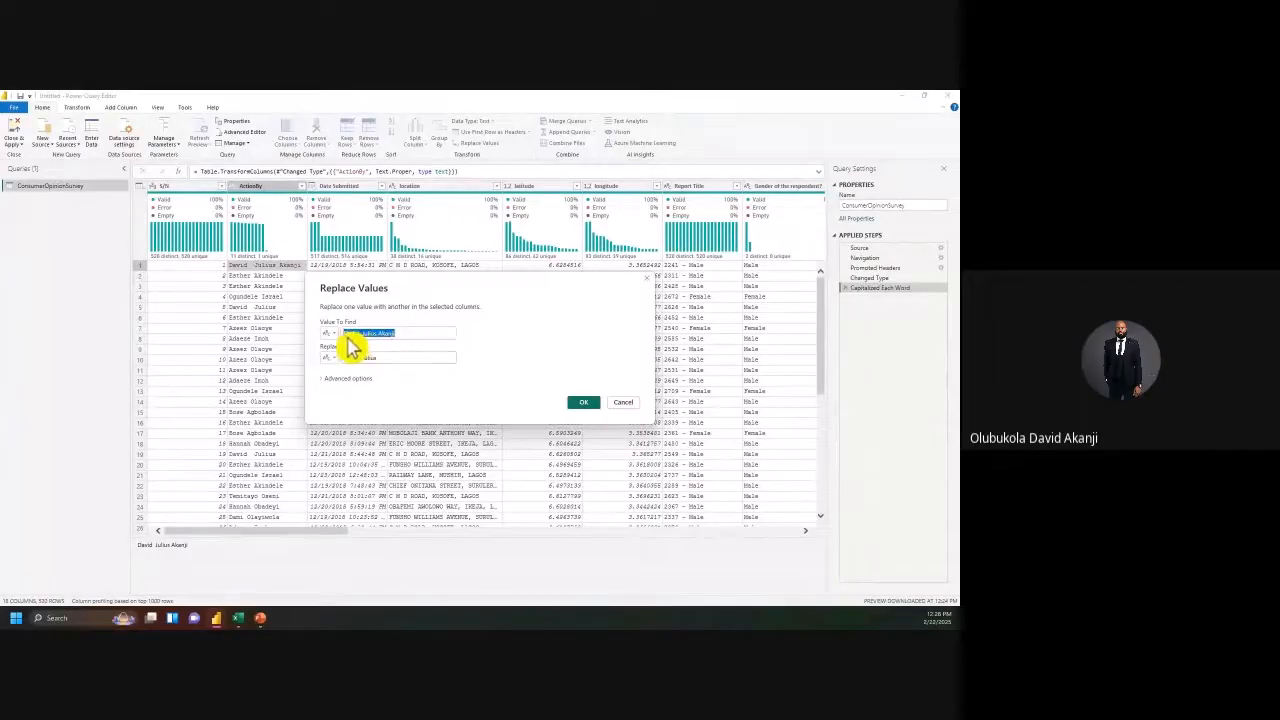
pyautogui.click(587, 405)
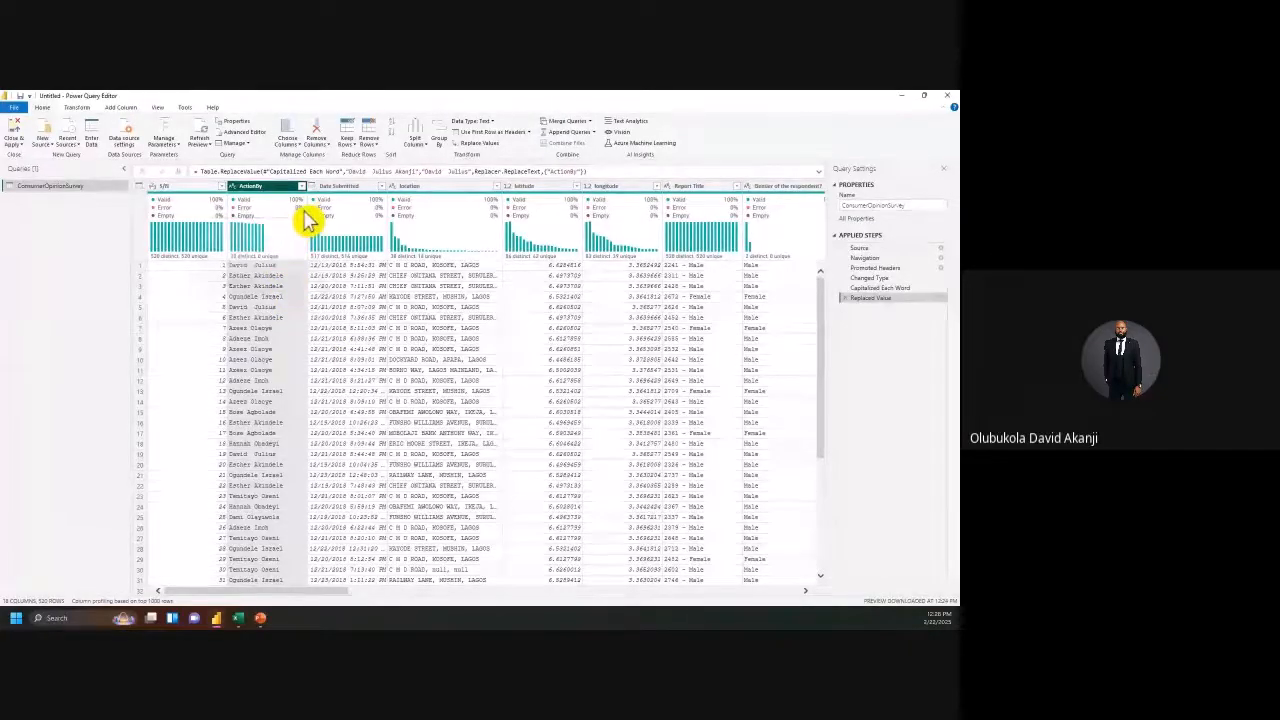
pyautogui.moveTo(307, 221)
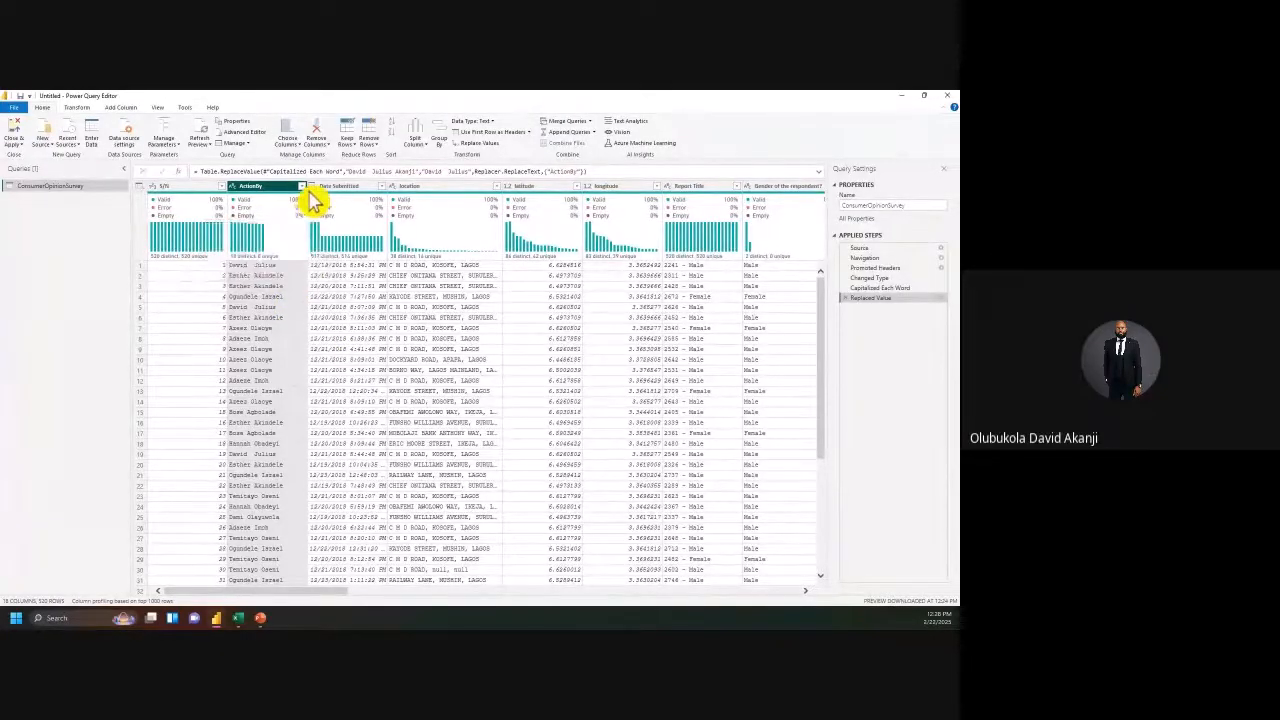
pyautogui.click(301, 187)
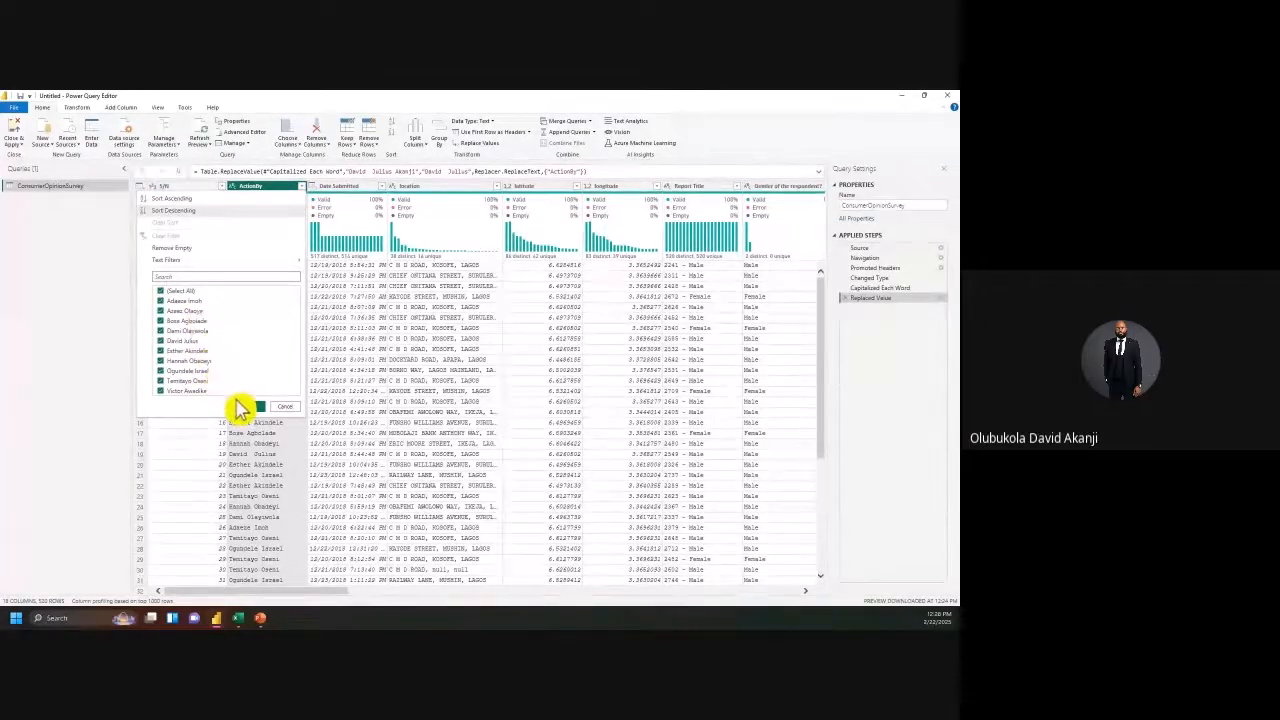
pyautogui.click(254, 407)
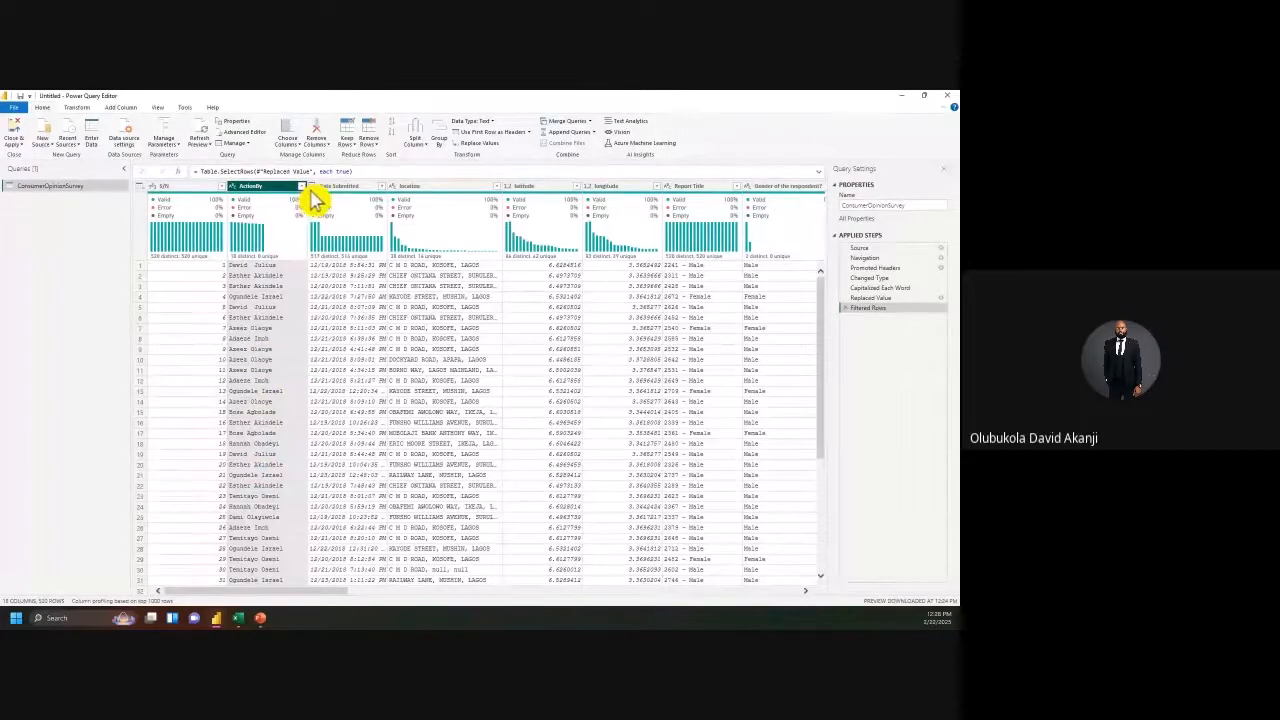
pyautogui.click(301, 186)
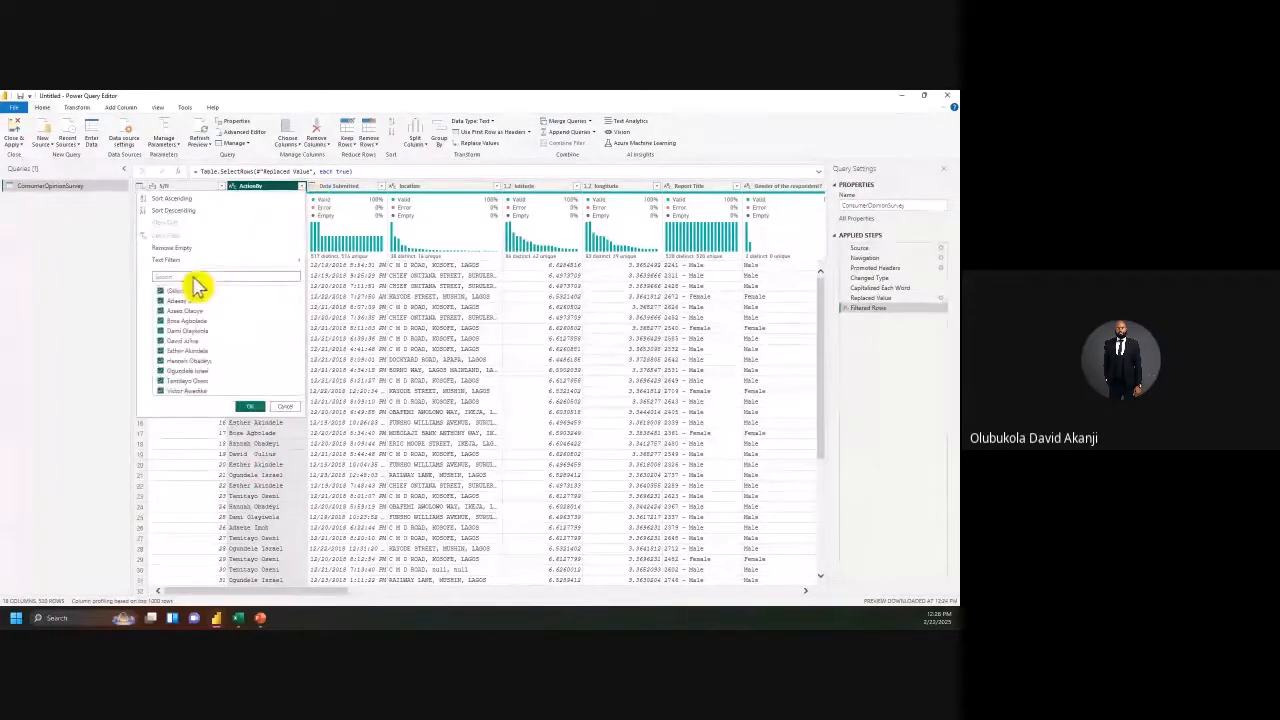
pyautogui.click(172, 199)
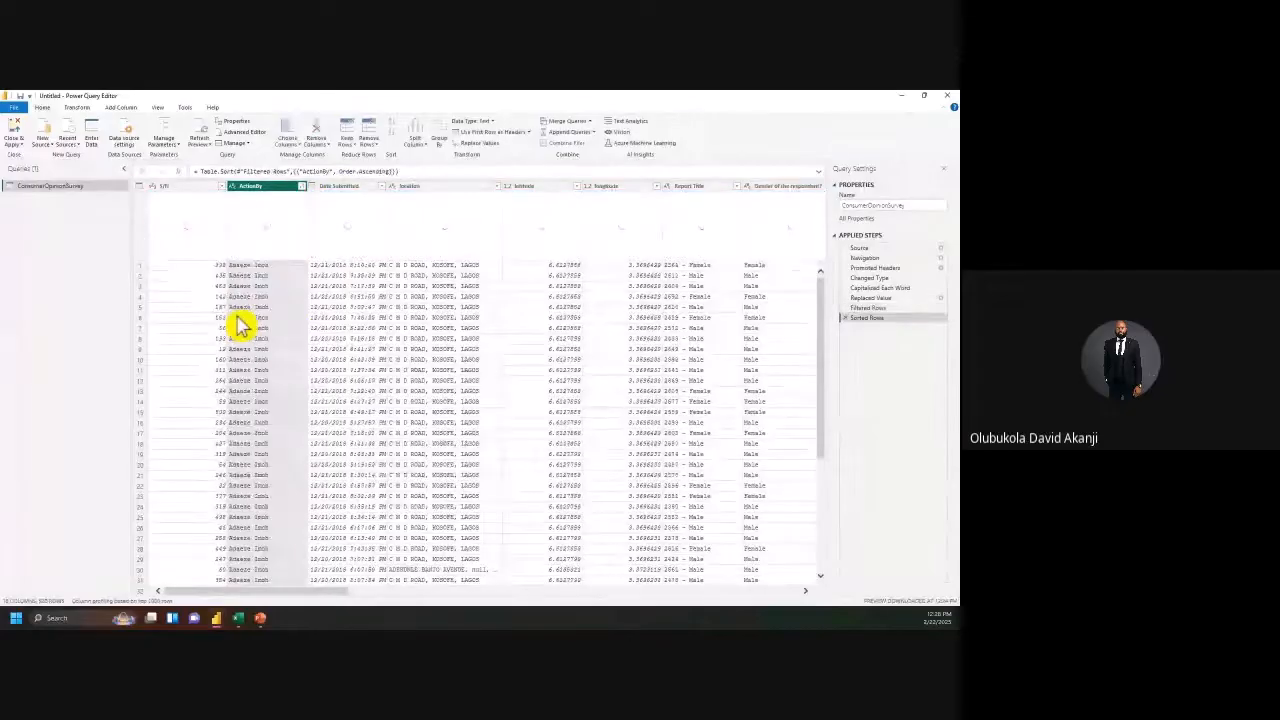
pyautogui.scroll(-14, 258, 412)
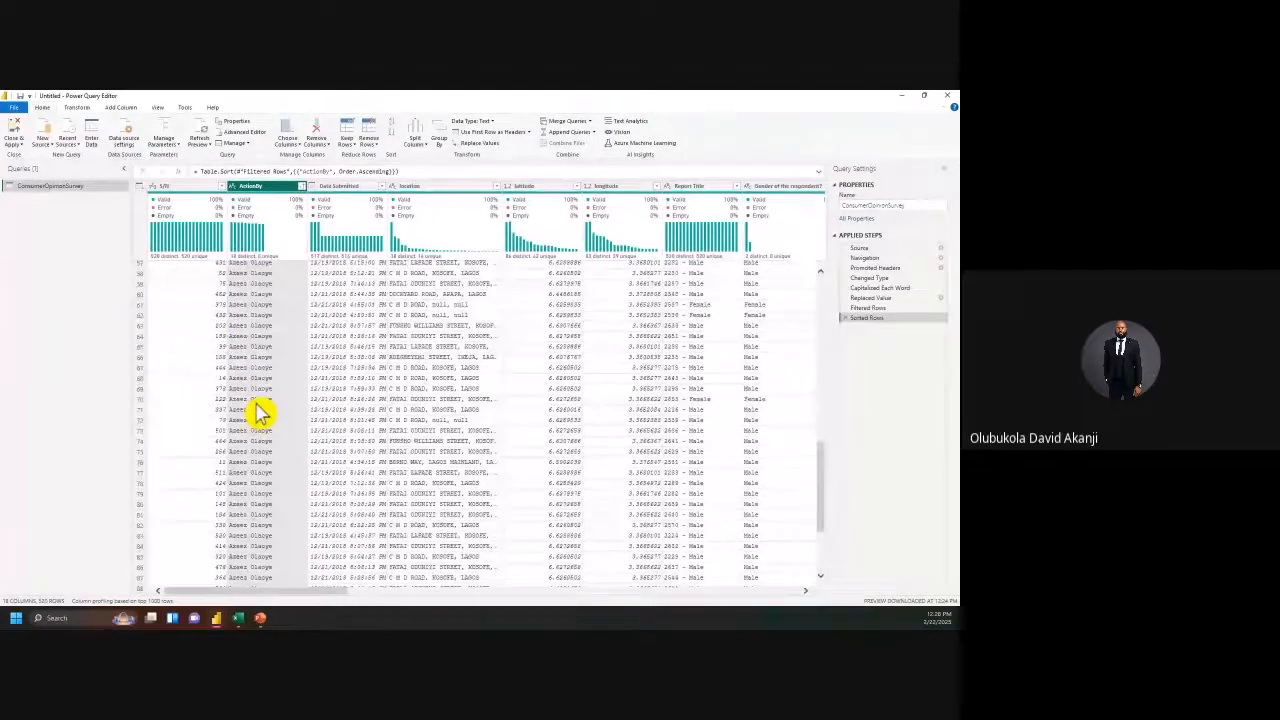
pyautogui.scroll(-10, 258, 412)
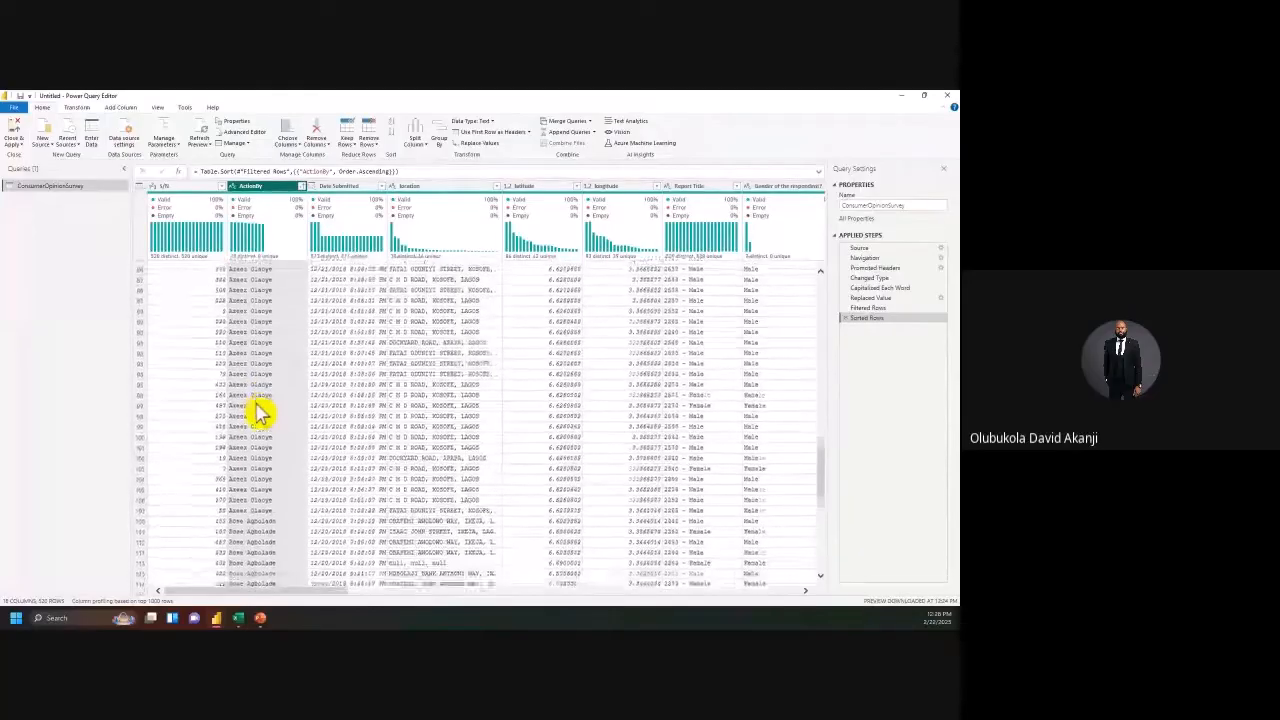
pyautogui.scroll(-10, 258, 412)
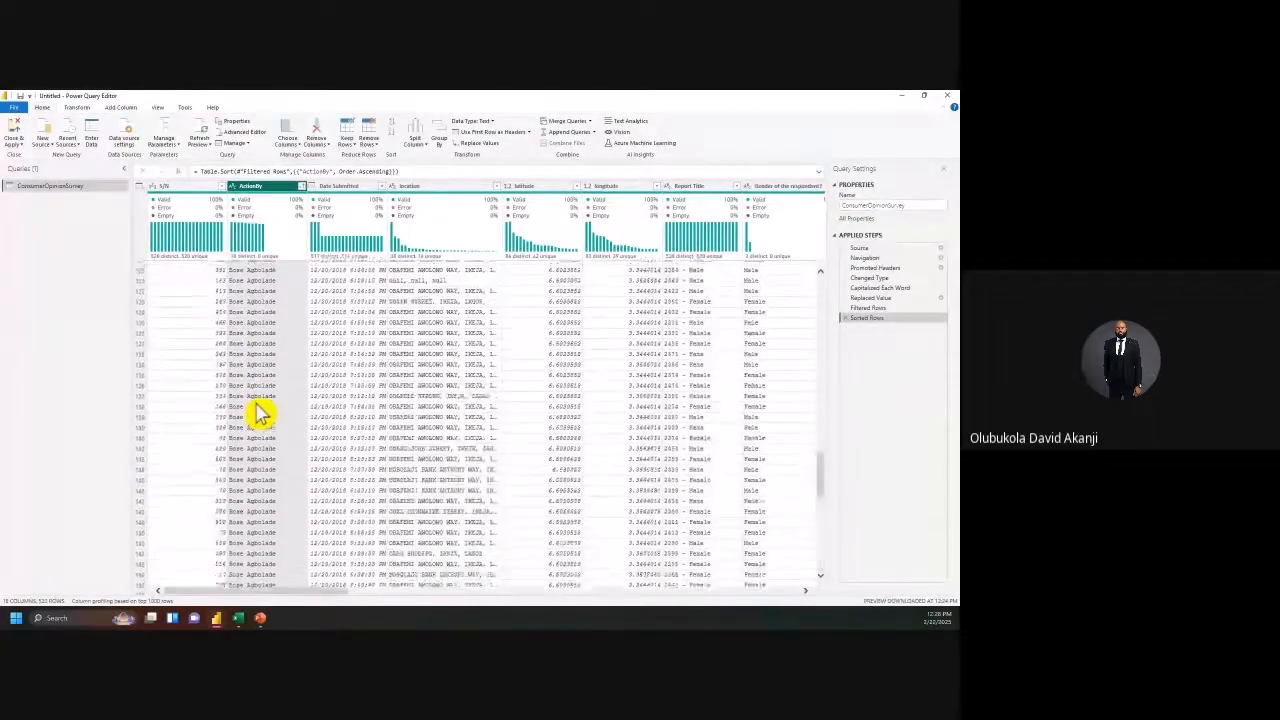
pyautogui.scroll(4, 258, 412)
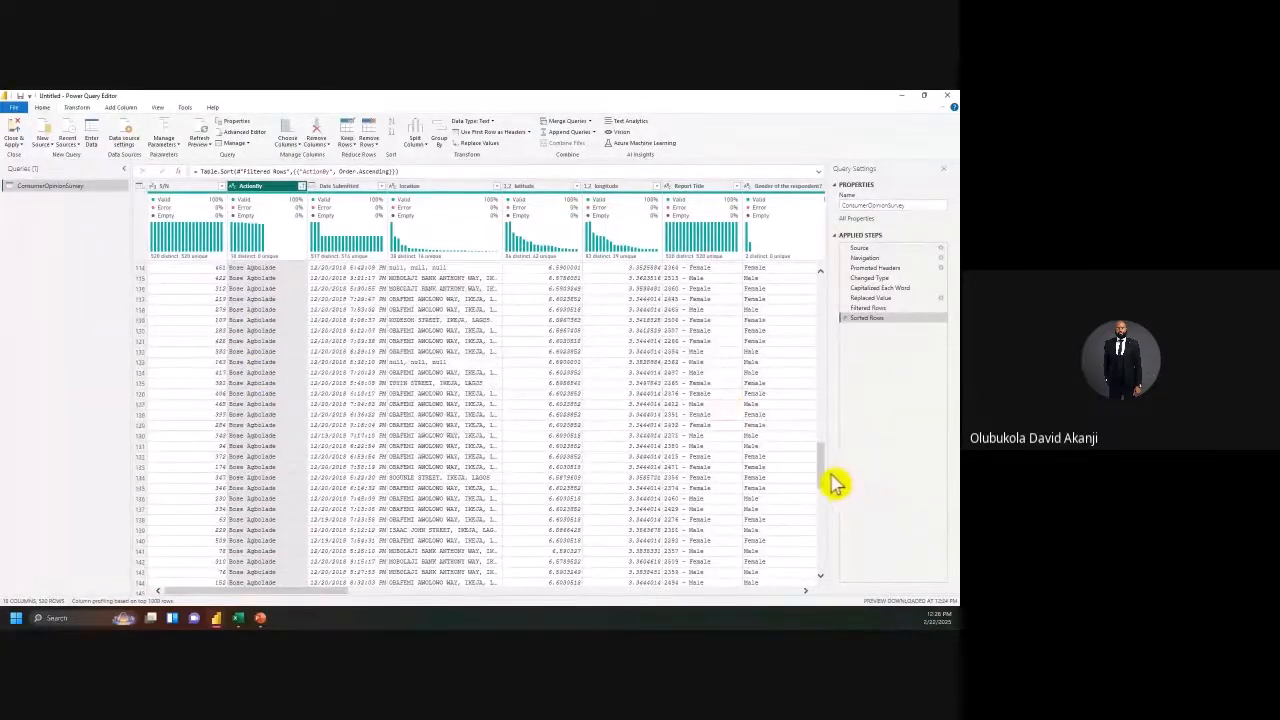
pyautogui.moveTo(835, 480); pyautogui.dragTo(851, 297)
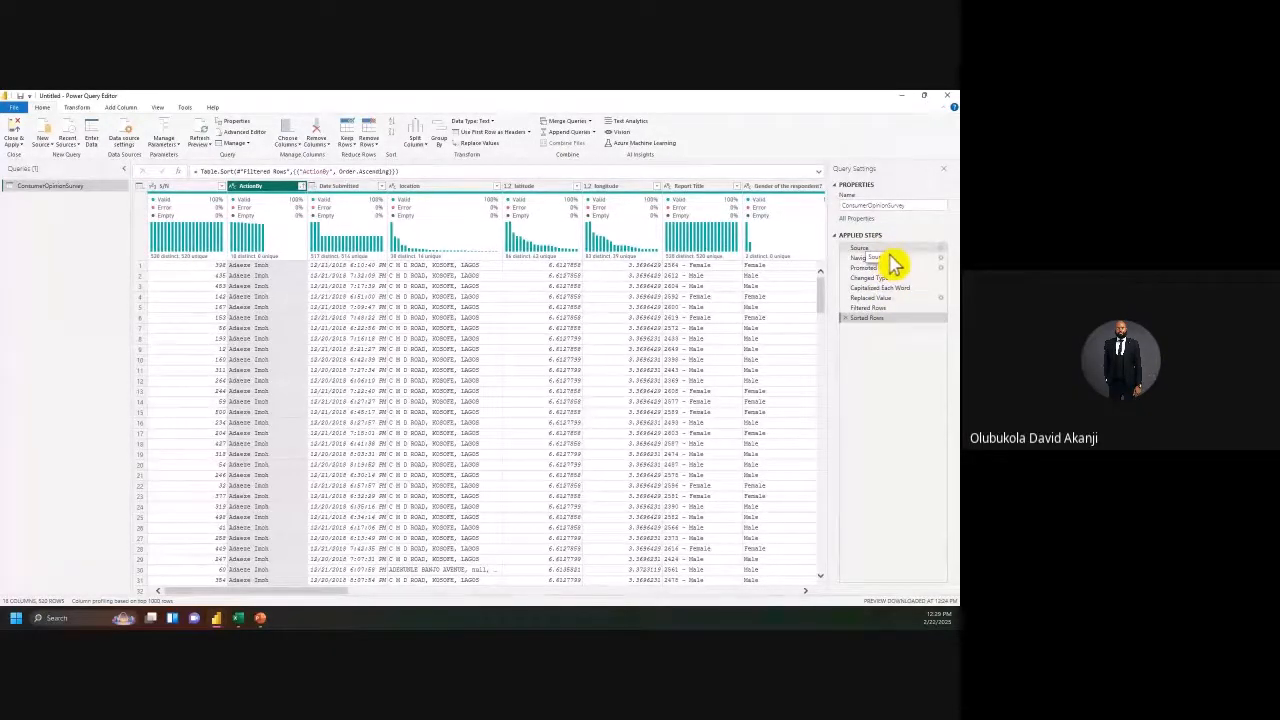
# Step: Review each applied step's data, then delete the Sorted Rows step
pyautogui.click(890, 268)
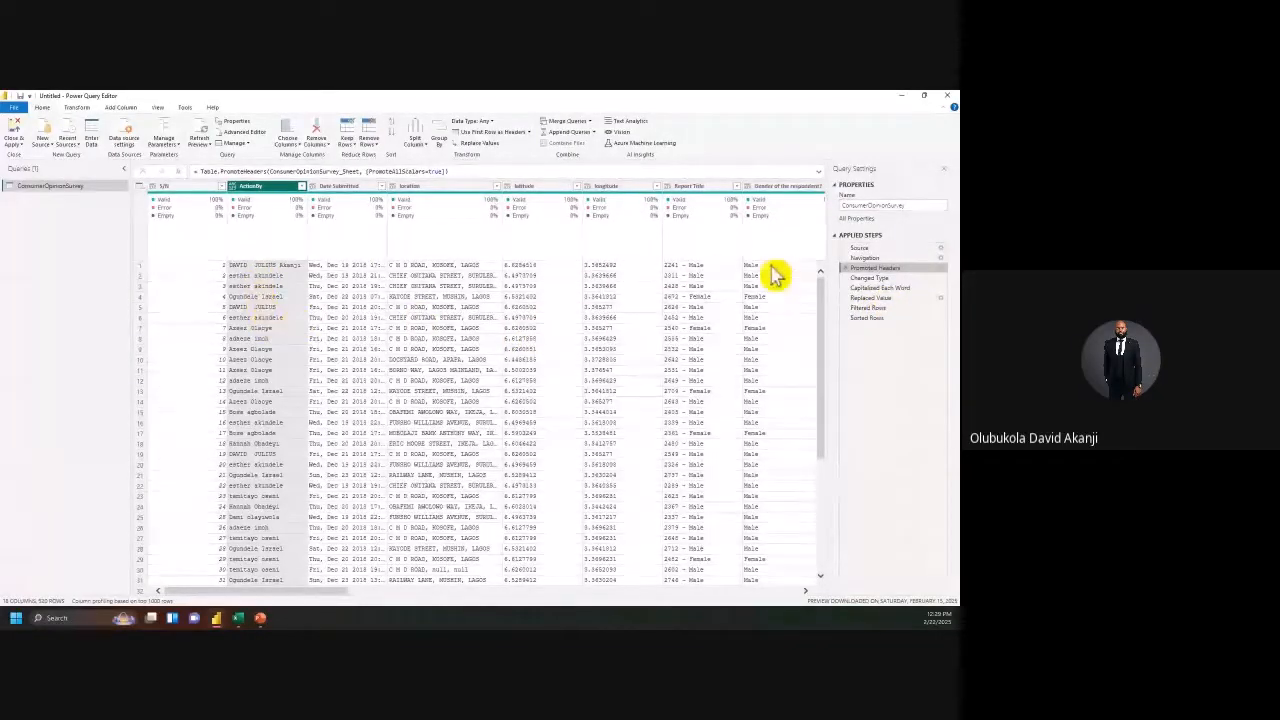
pyautogui.click(893, 289)
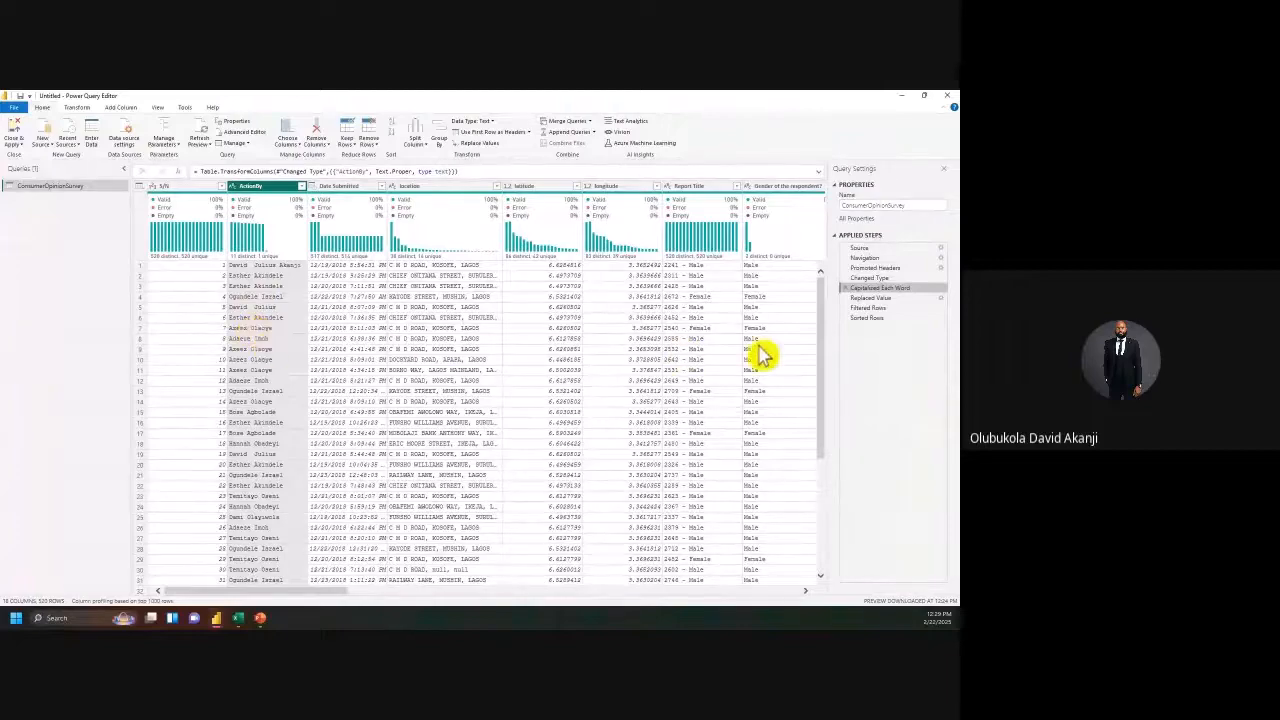
pyautogui.click(877, 298)
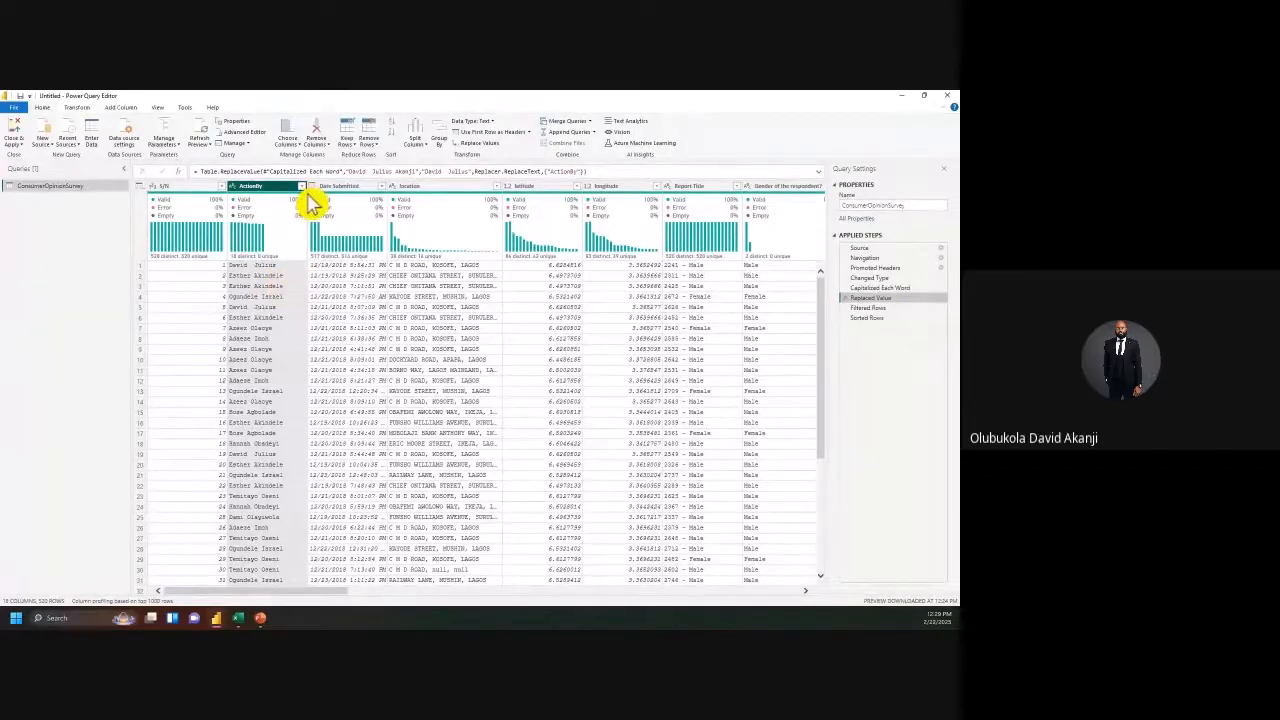
pyautogui.click(872, 308)
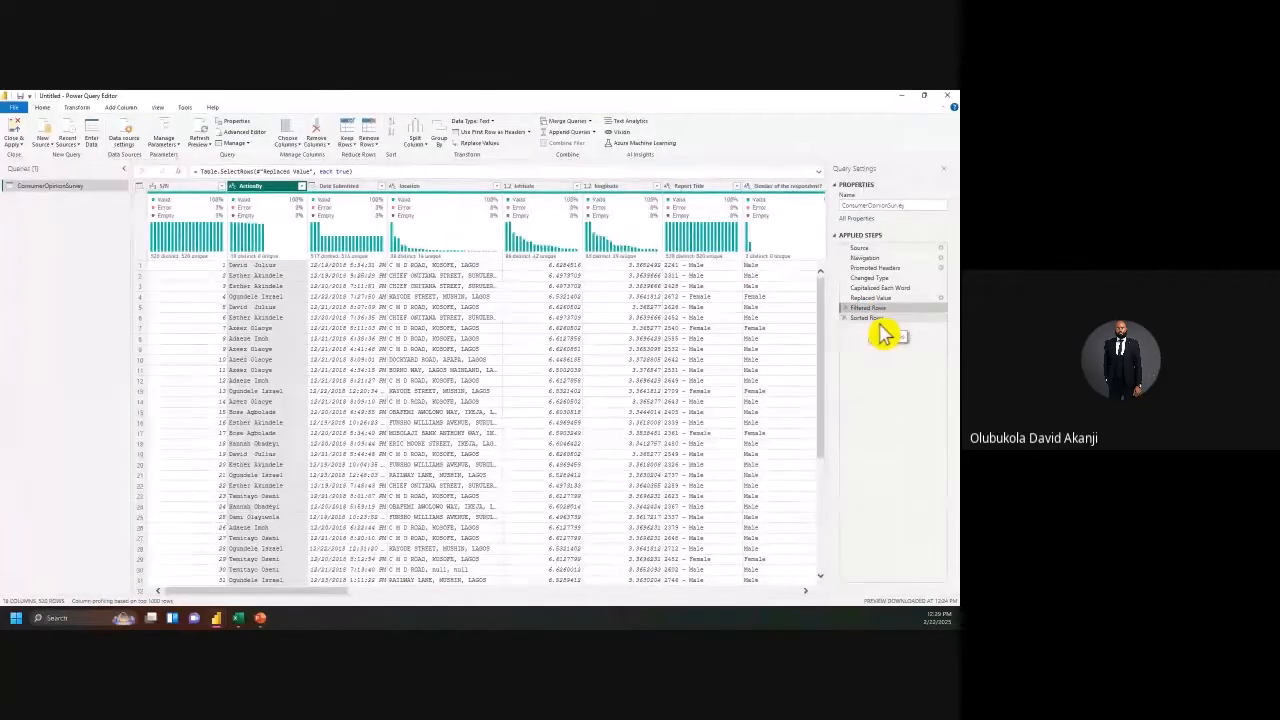
pyautogui.click(878, 320)
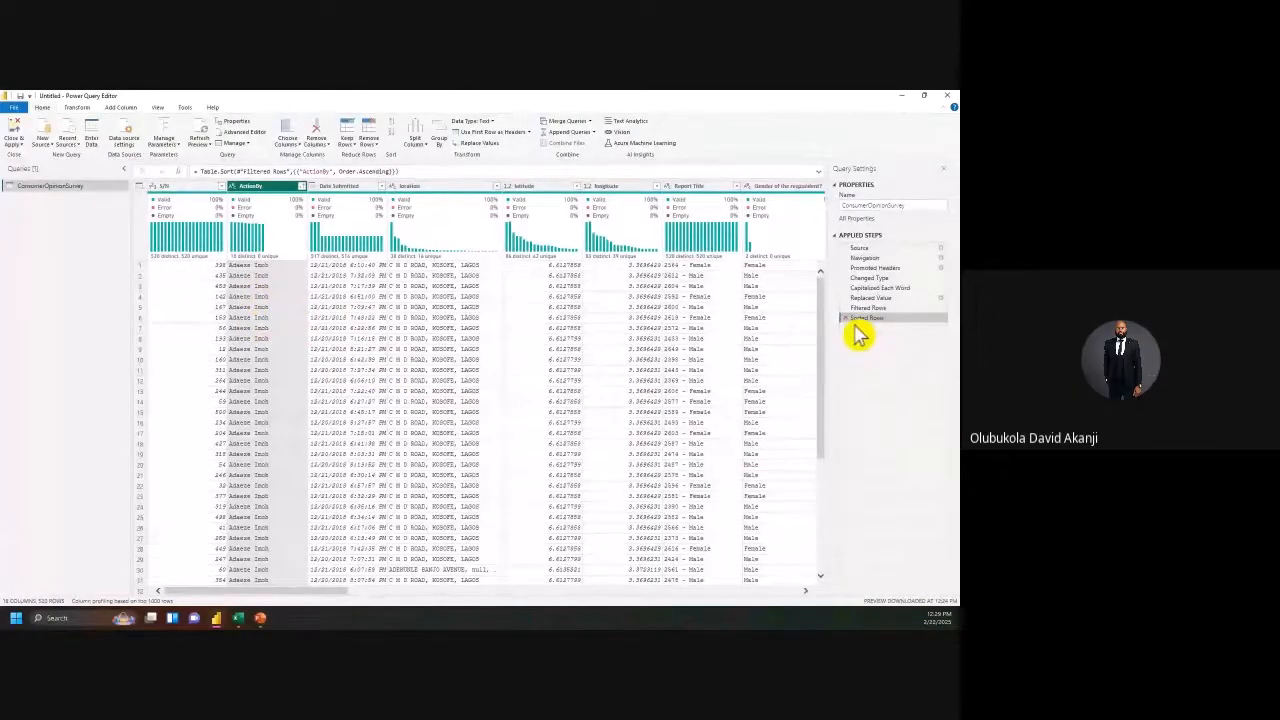
pyautogui.press('Delete')
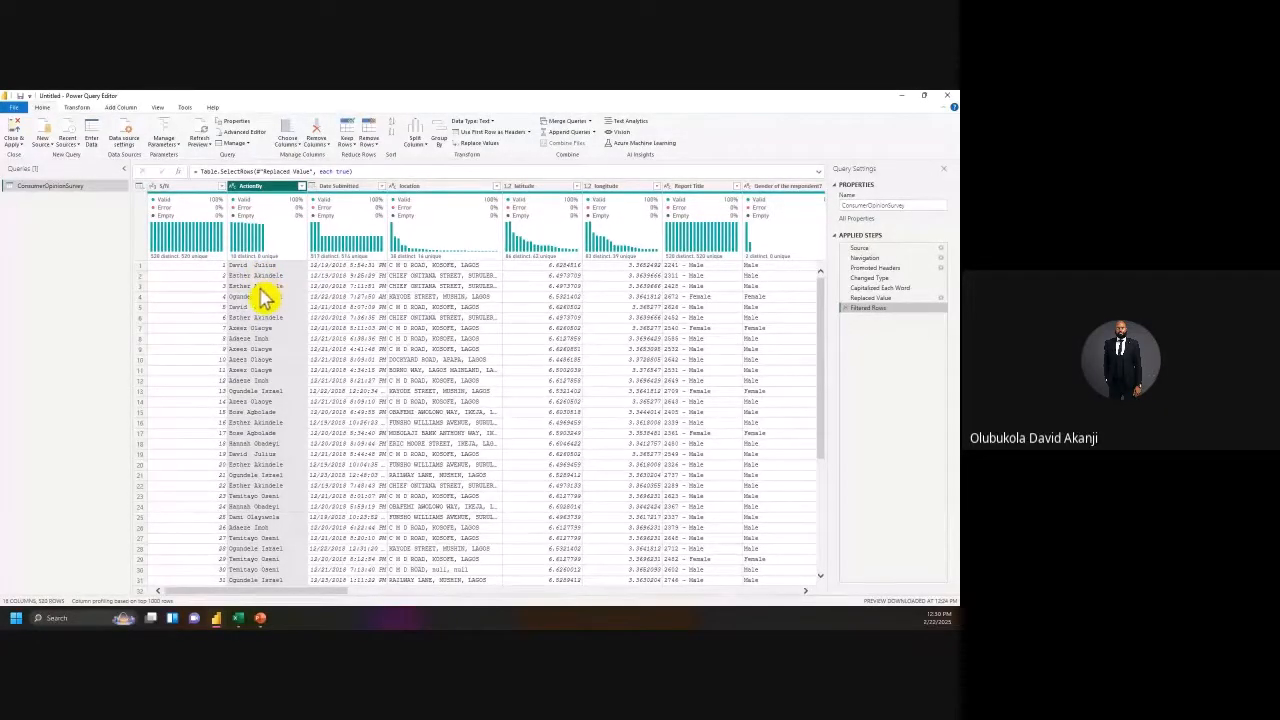
# Step: Trim surrounding spaces from the ActionBy names
pyautogui.rightClick(276, 204)
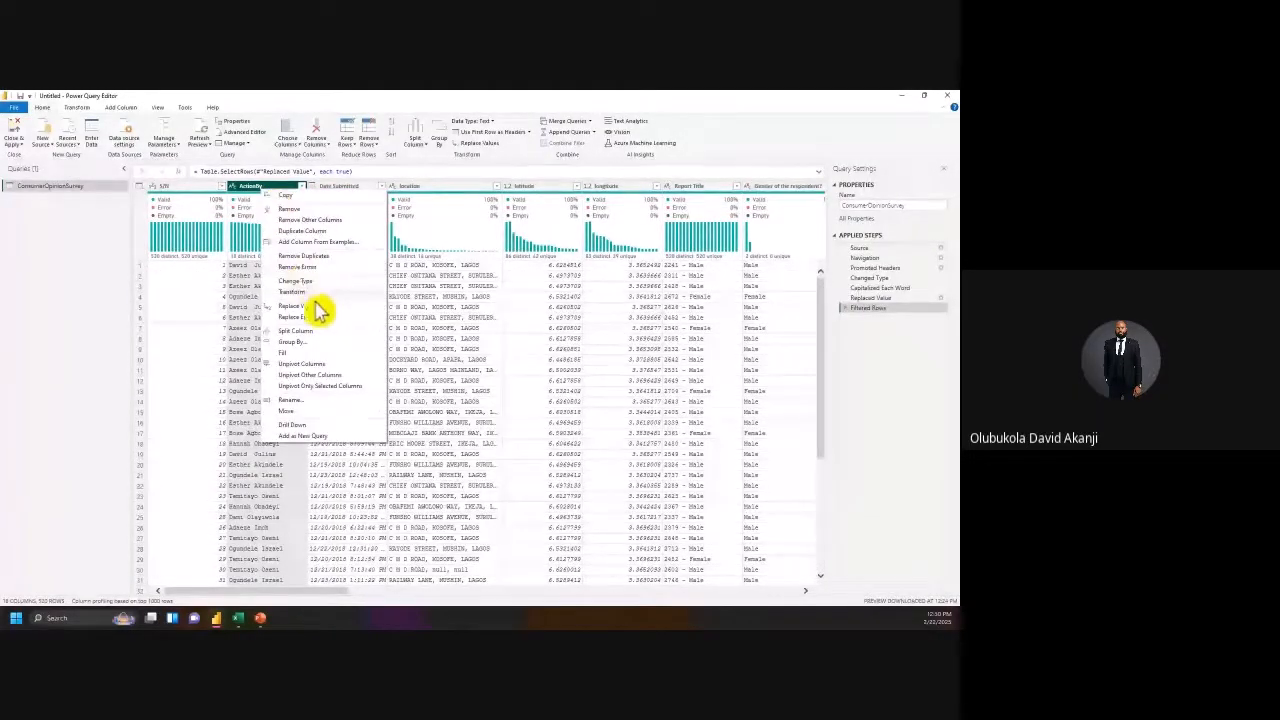
pyautogui.moveTo(331, 293)
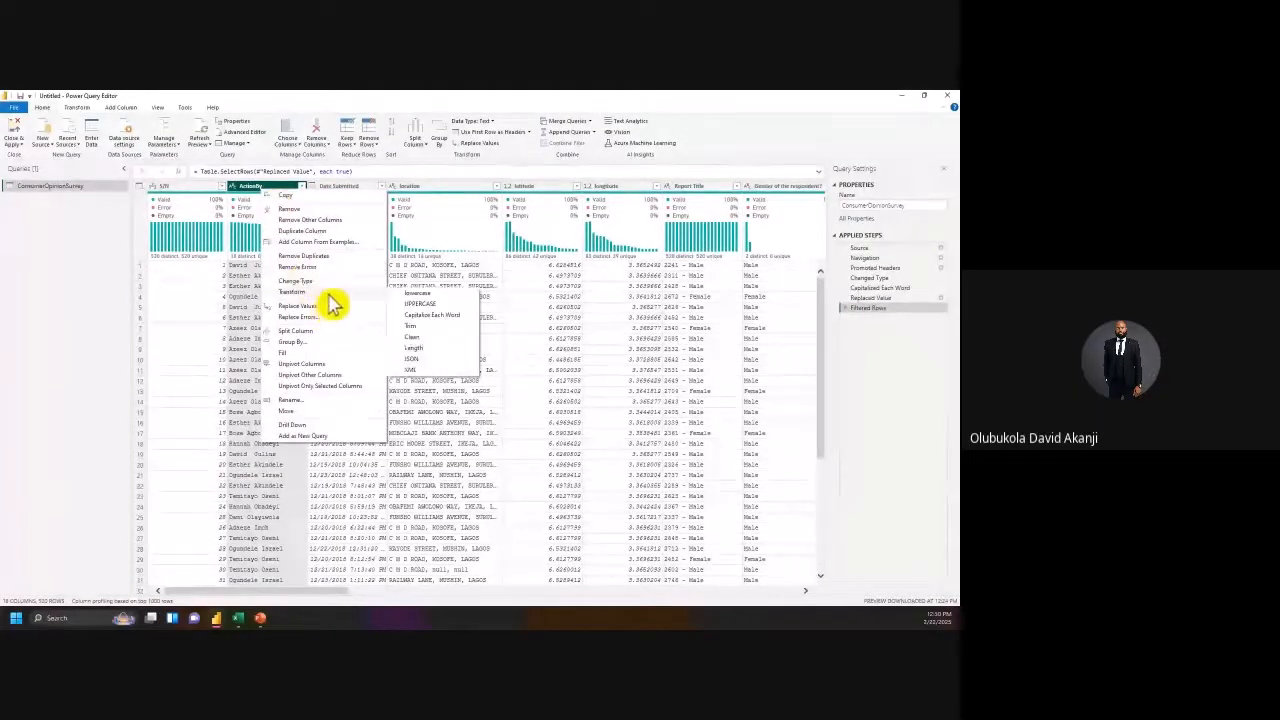
pyautogui.click(426, 327)
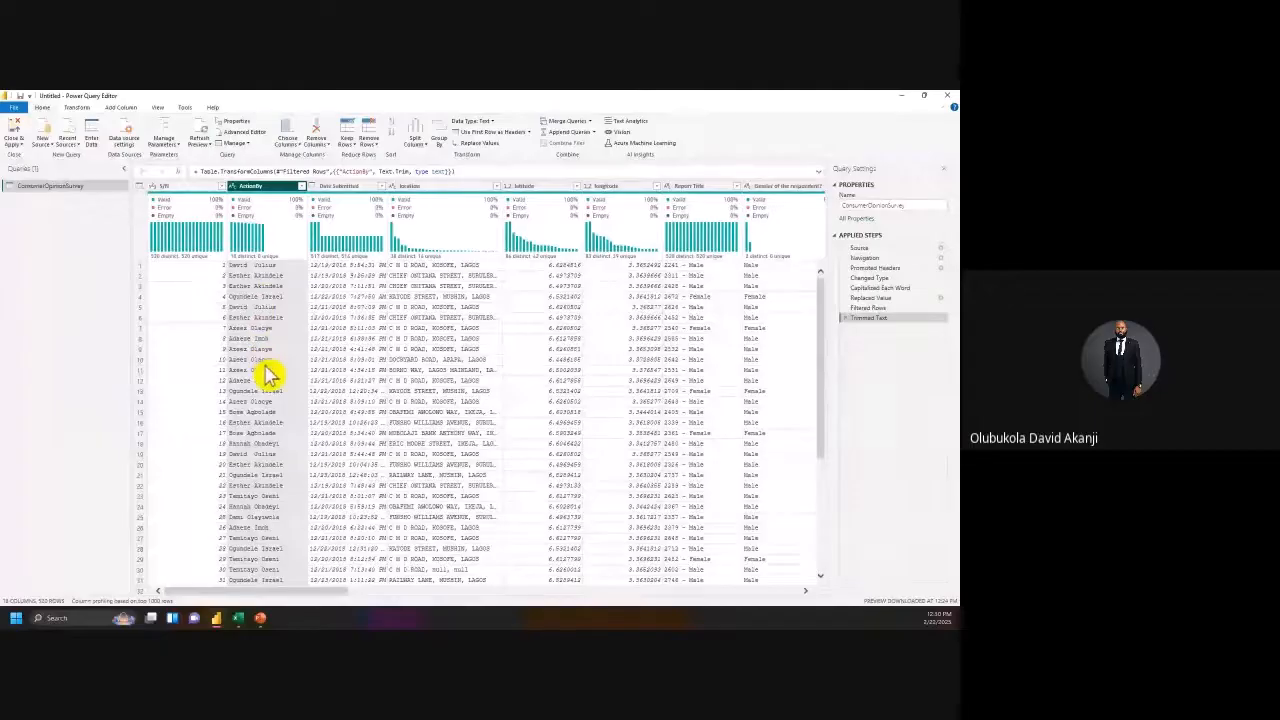
pyautogui.scroll(-2, 268, 375)
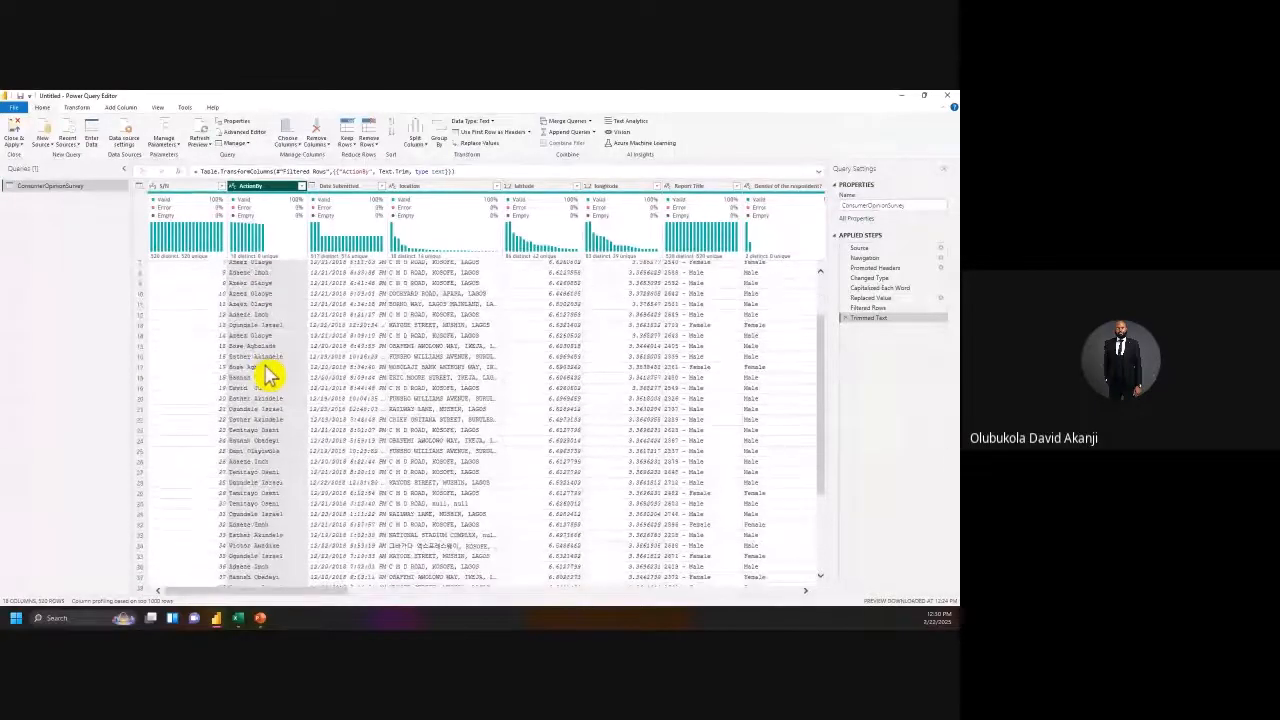
pyautogui.scroll(3, 268, 375)
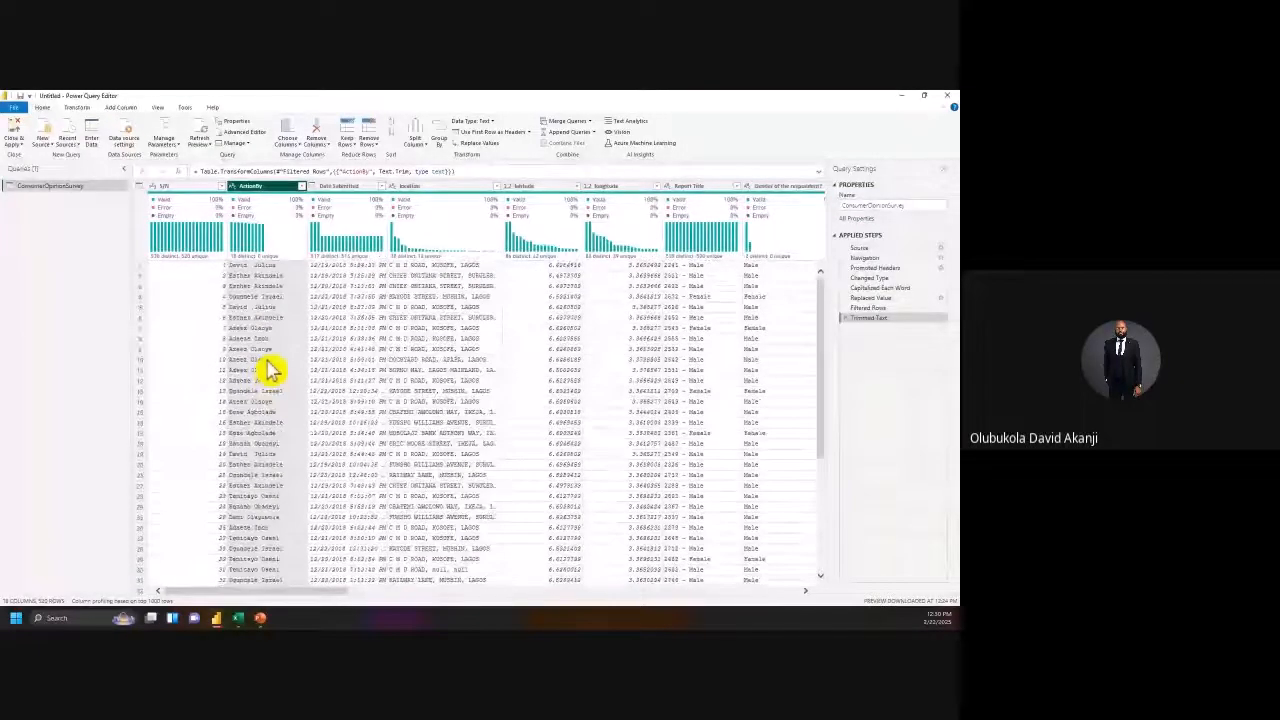
# Step: Split ActionBy by the Space delimiter at the right-most space into ActionBy.1 and ActionBy.2
pyautogui.rightClick(256, 188)
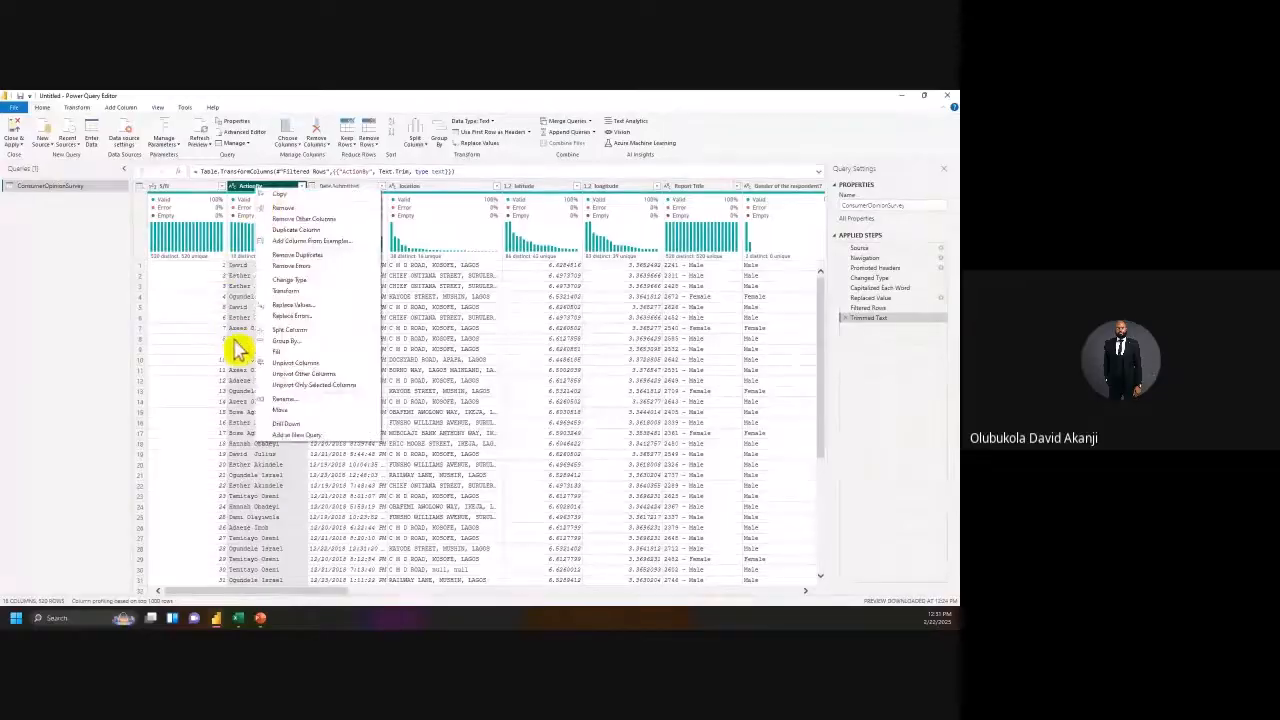
pyautogui.click(106, 269)
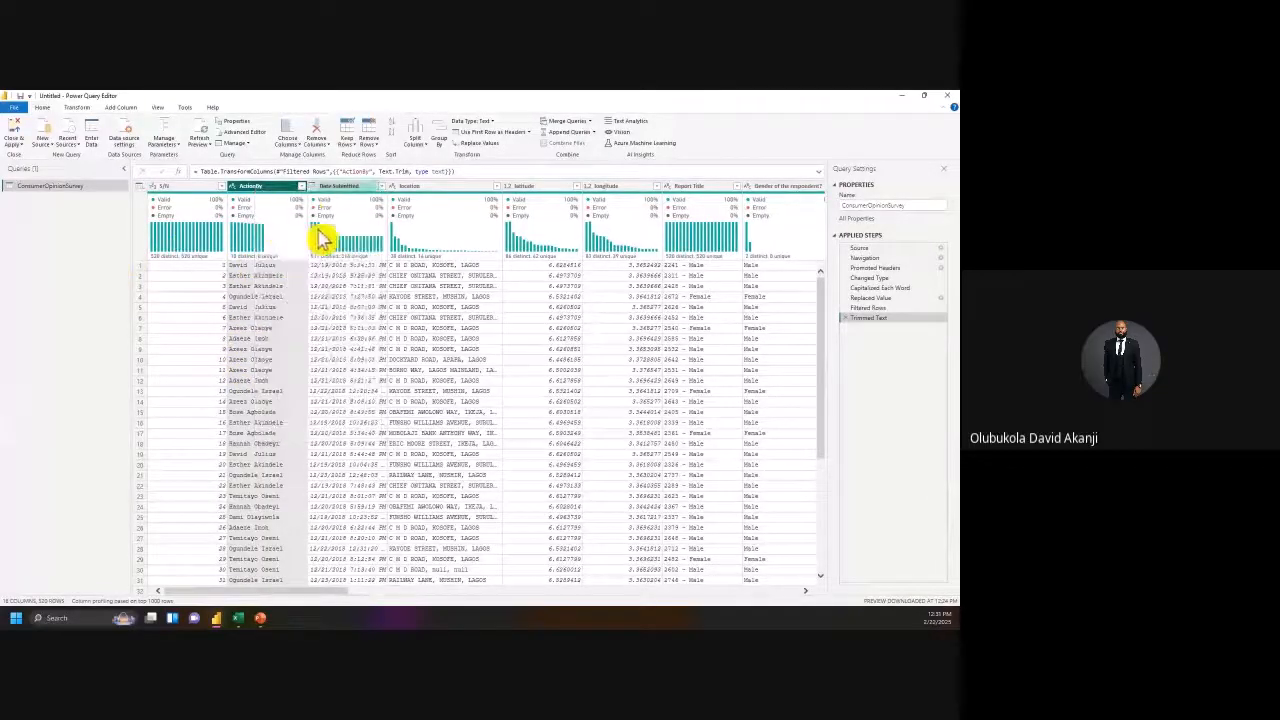
pyautogui.rightClick(276, 191)
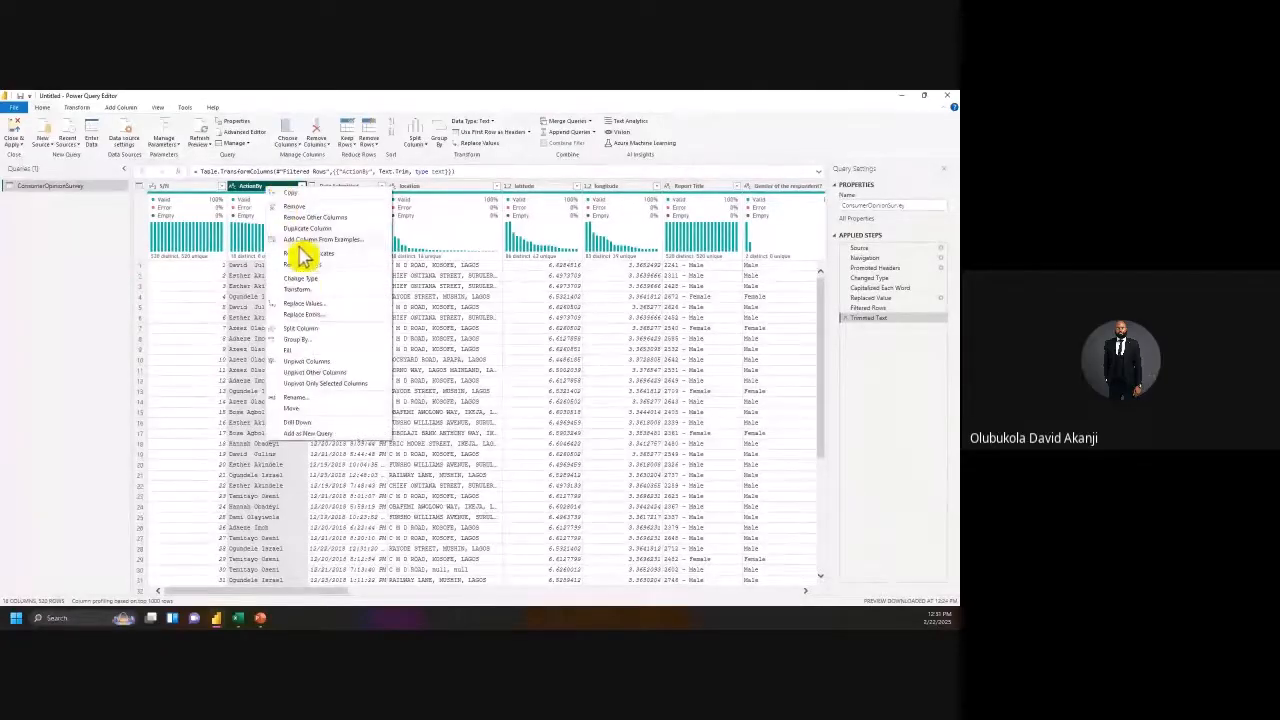
pyautogui.moveTo(320, 330)
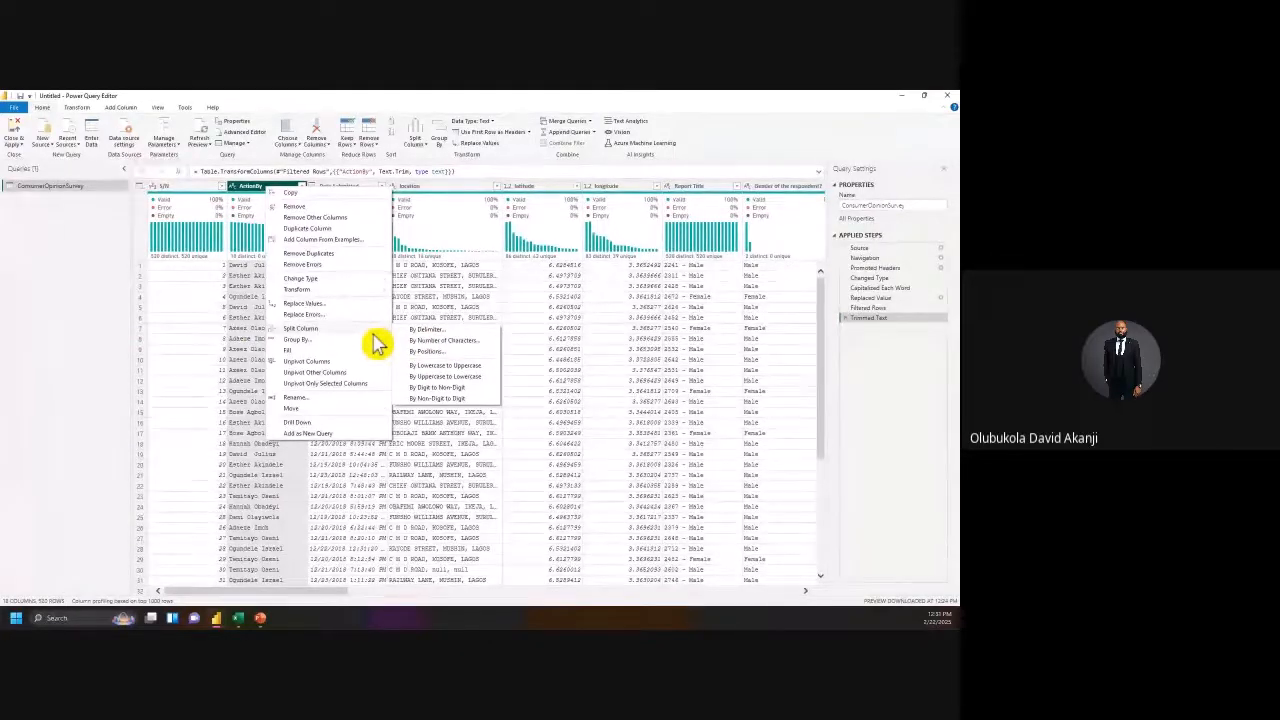
pyautogui.click(429, 332)
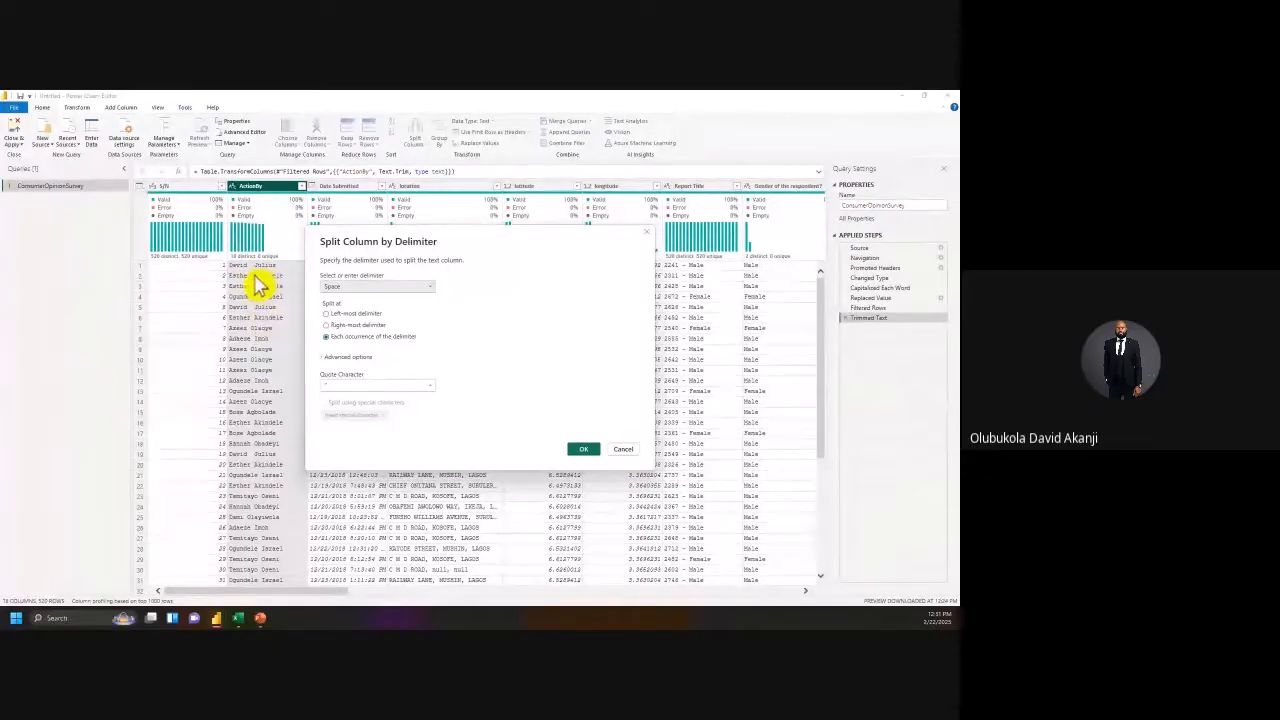
pyautogui.click(326, 315)
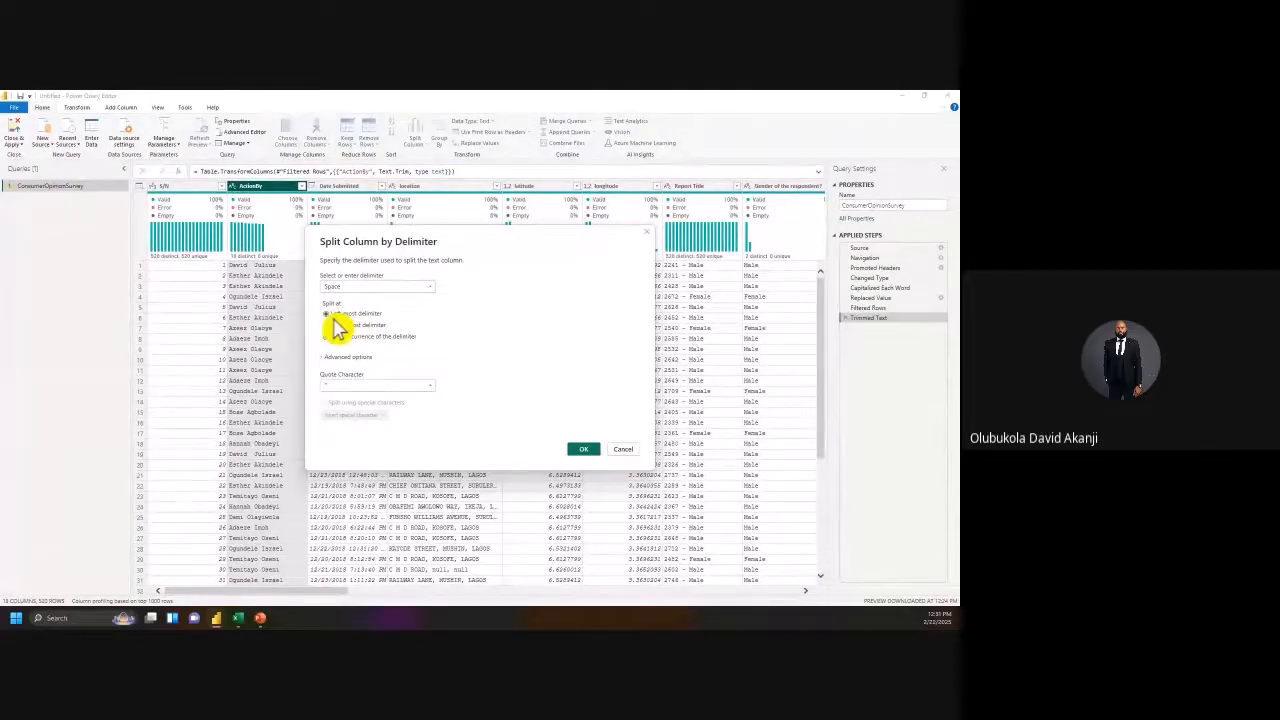
pyautogui.moveTo(383, 251); pyautogui.dragTo(476, 249)
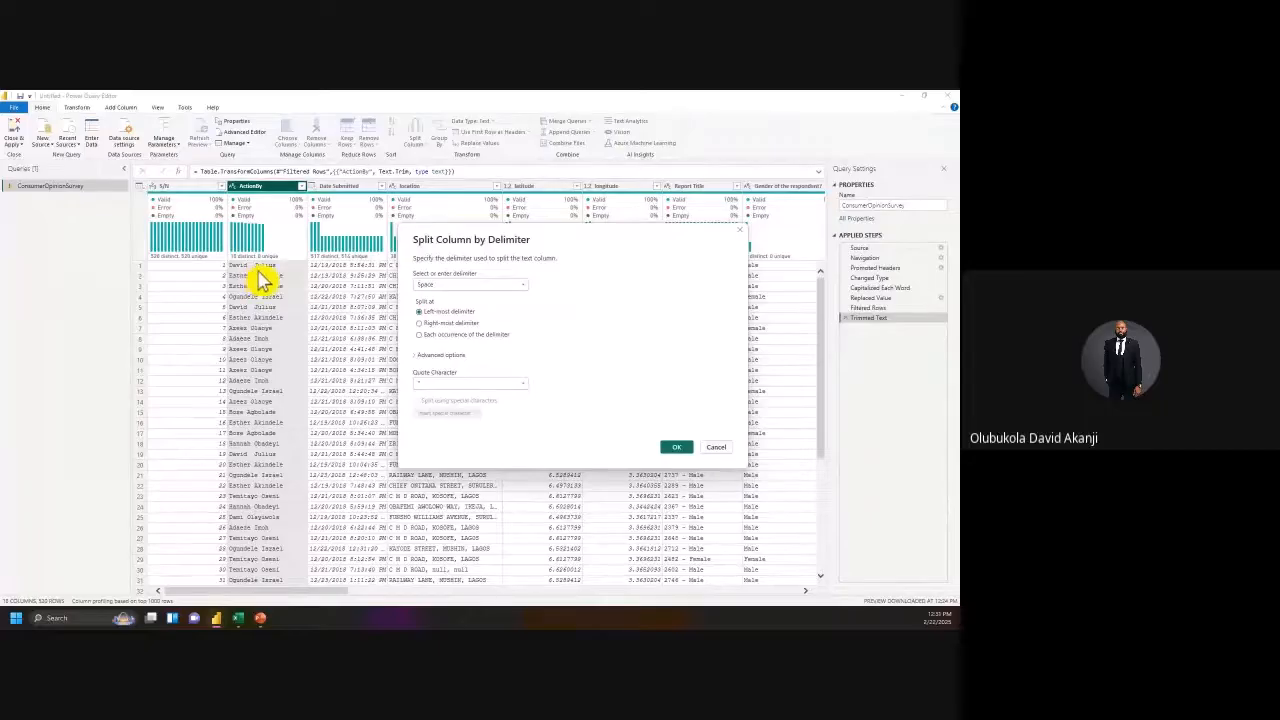
pyautogui.click(428, 323)
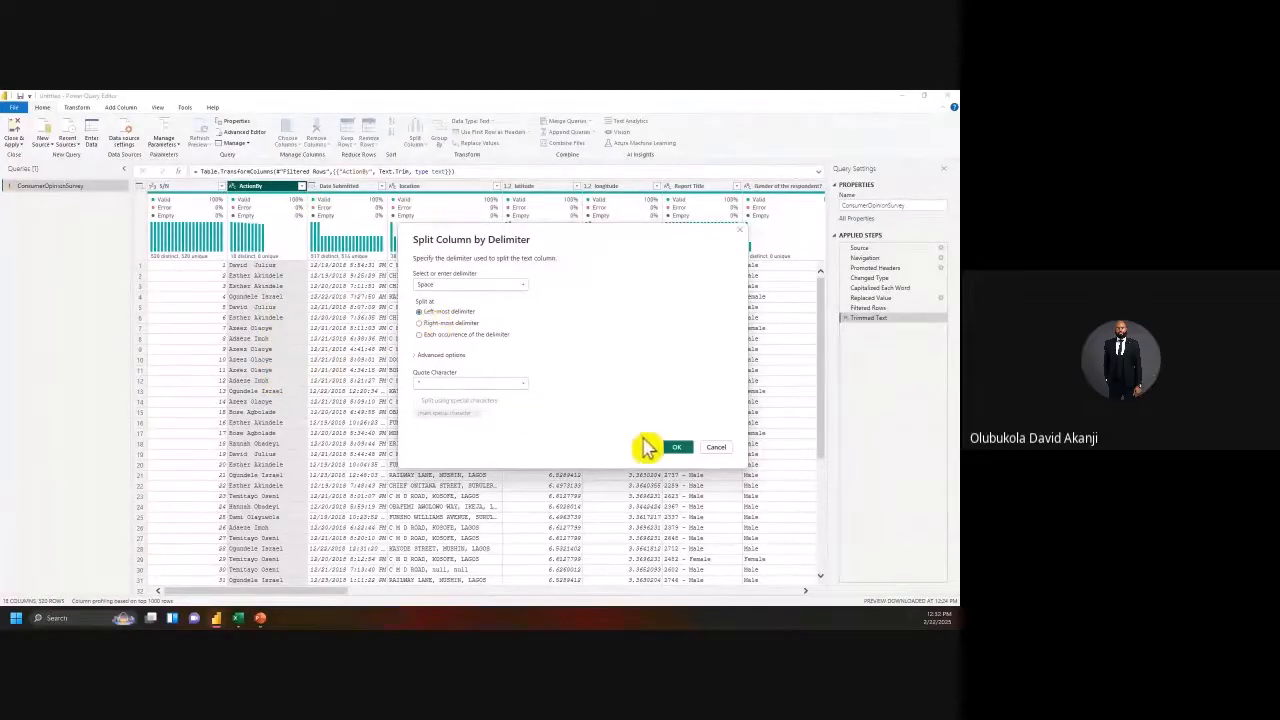
pyautogui.click(676, 452)
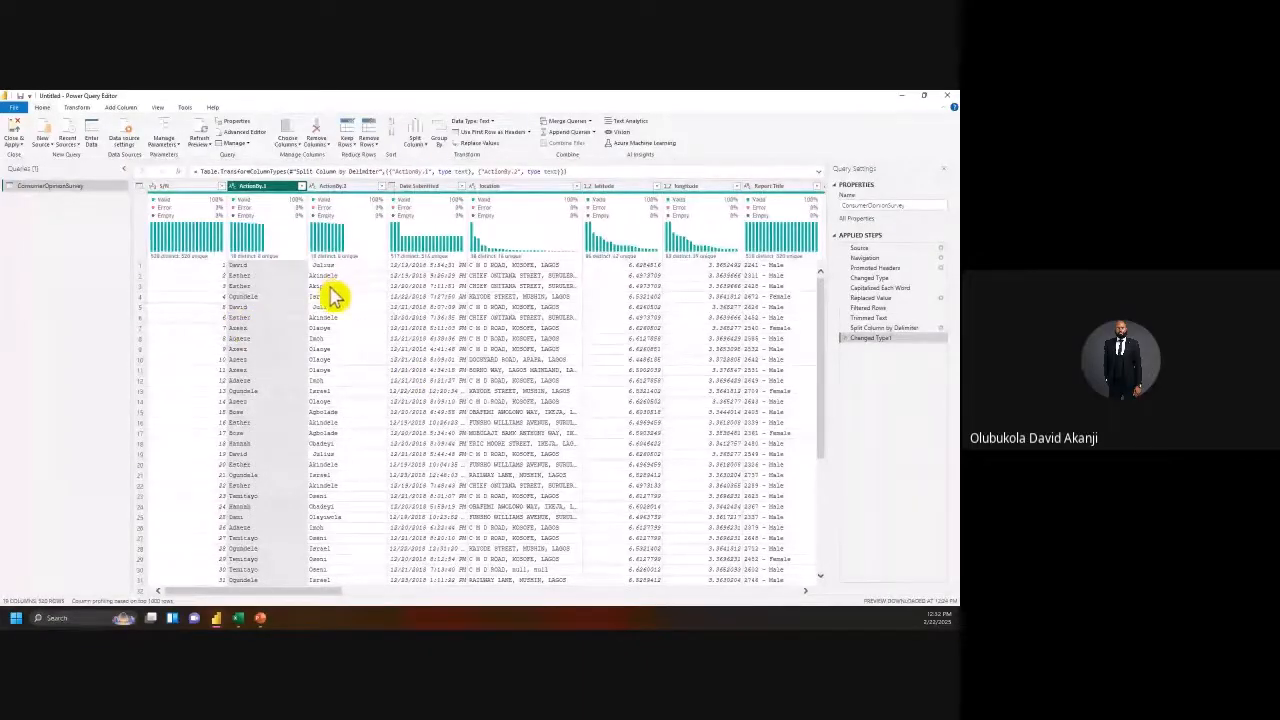
# Step: Delete the Trimmed Text step, confirming in the Delete Step dialog
pyautogui.click(857, 317)
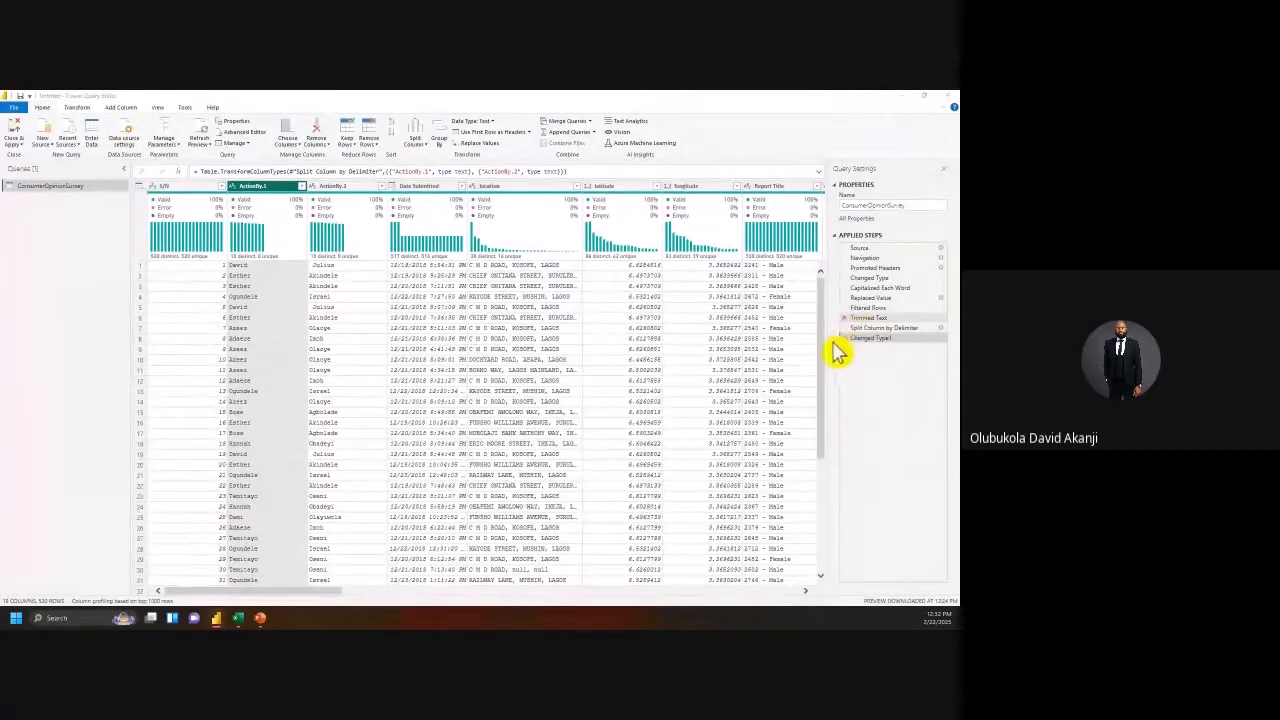
pyautogui.click(844, 338)
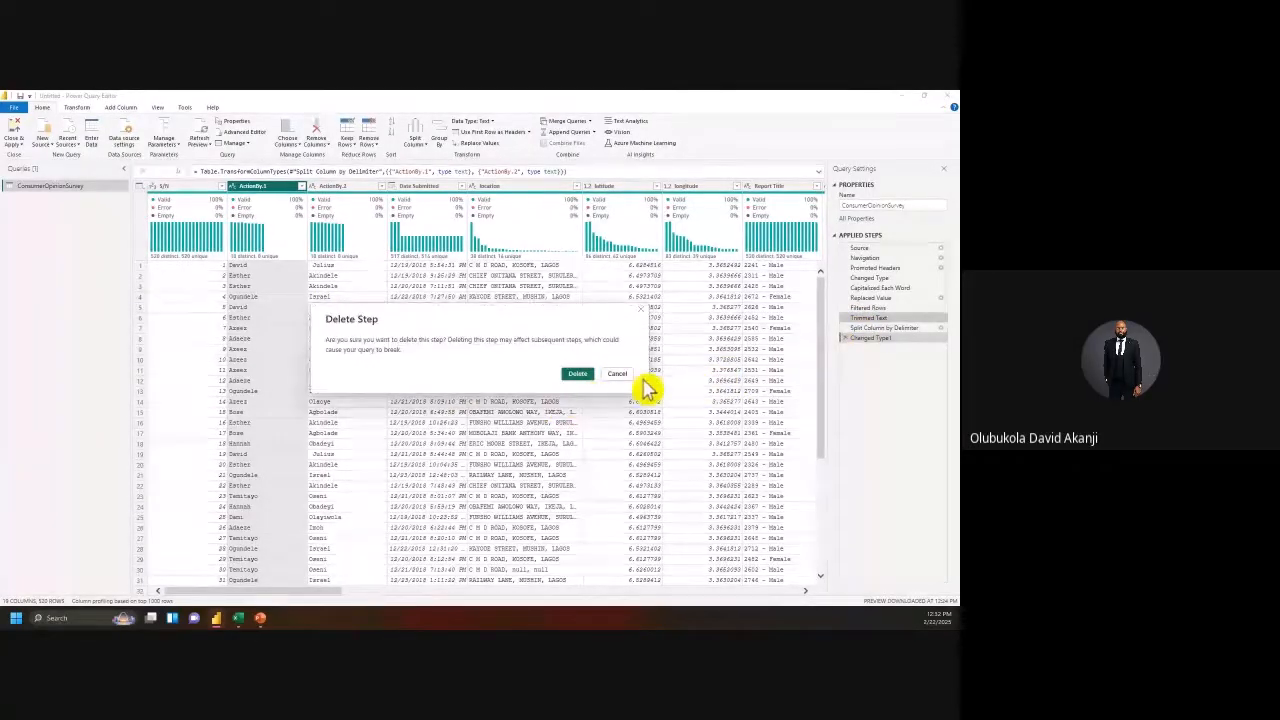
pyautogui.click(617, 374)
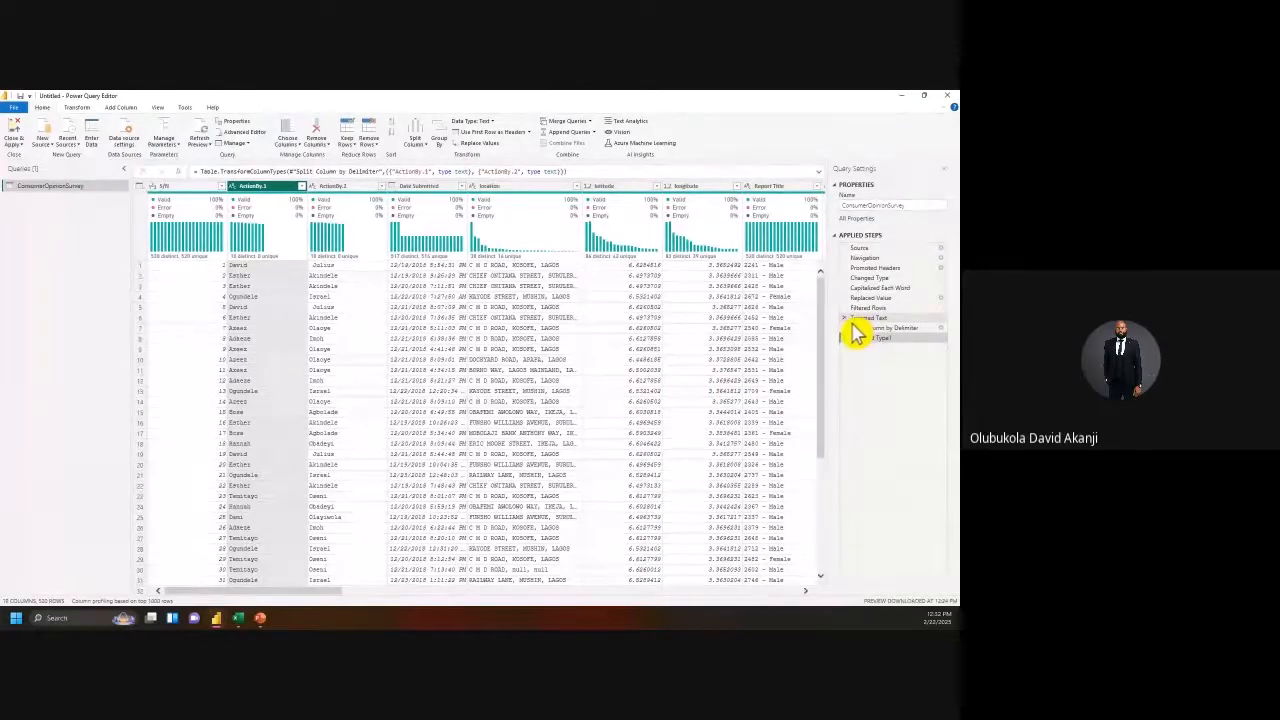
pyautogui.press('Delete')
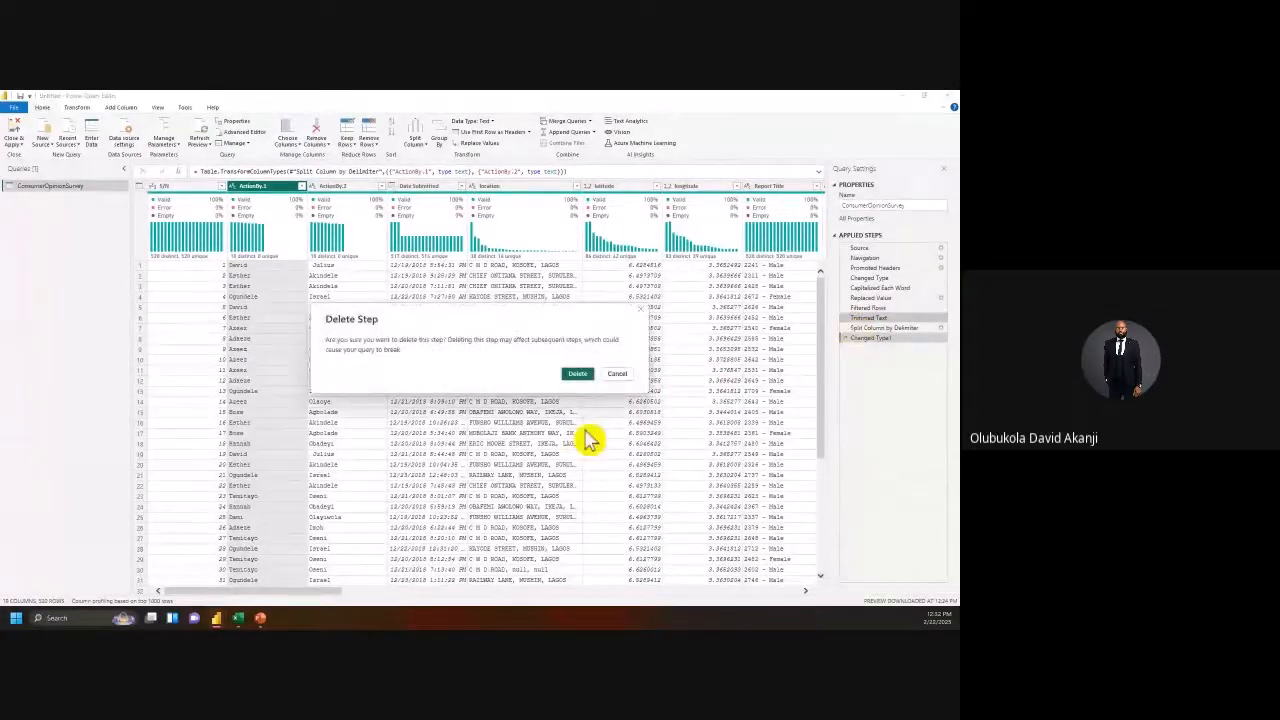
pyautogui.click(589, 379)
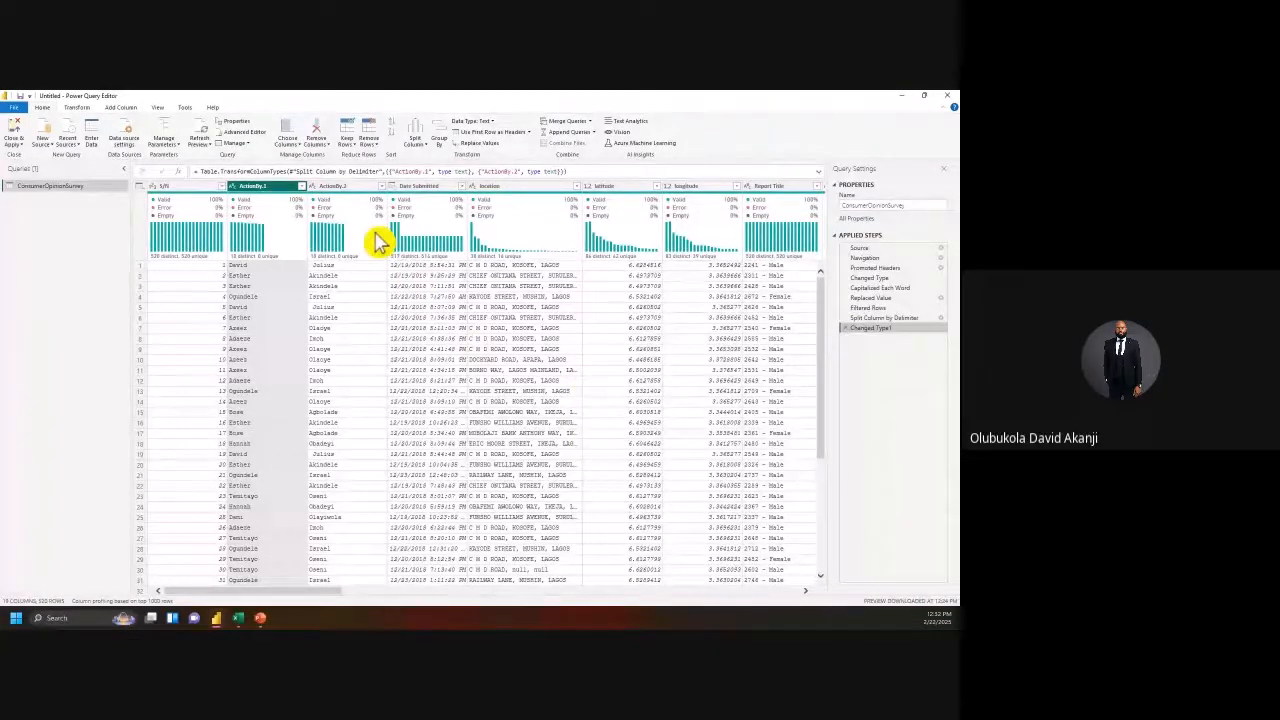
pyautogui.click(329, 277)
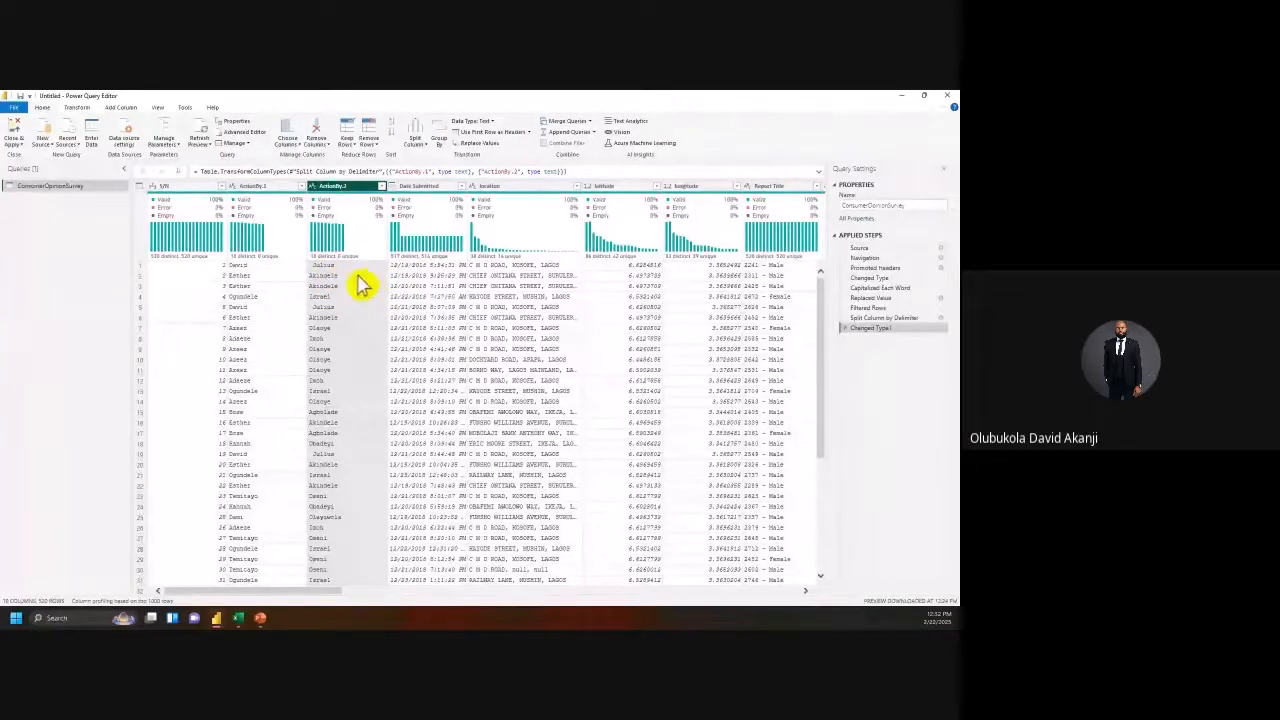
# Step: Trim extra spaces from the ActionBy.2 surname values
pyautogui.rightClick(341, 189)
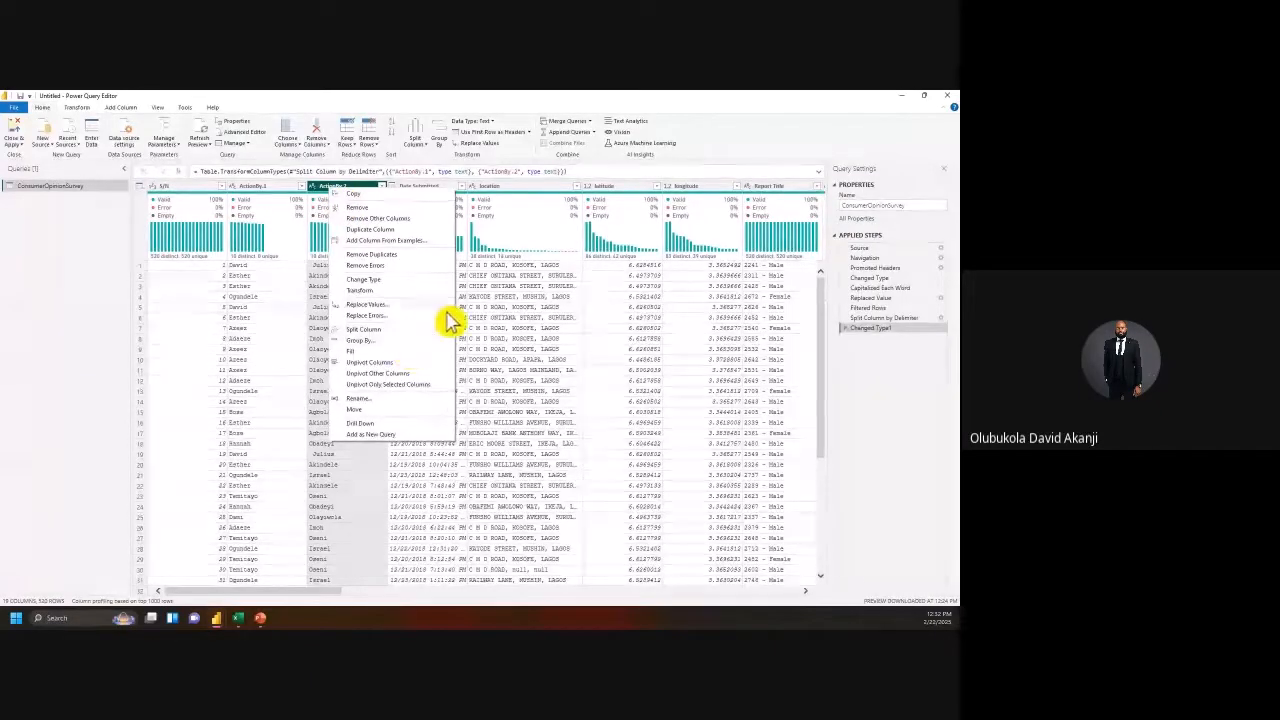
pyautogui.moveTo(420, 291)
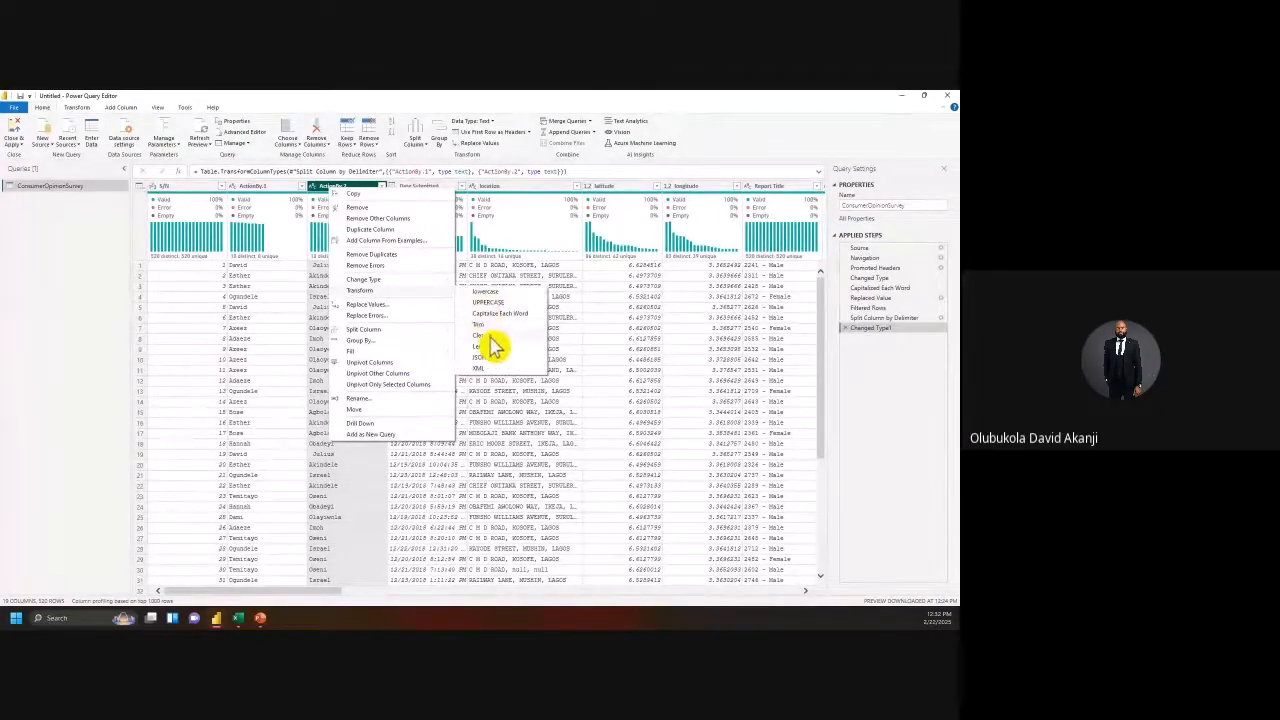
pyautogui.click(490, 327)
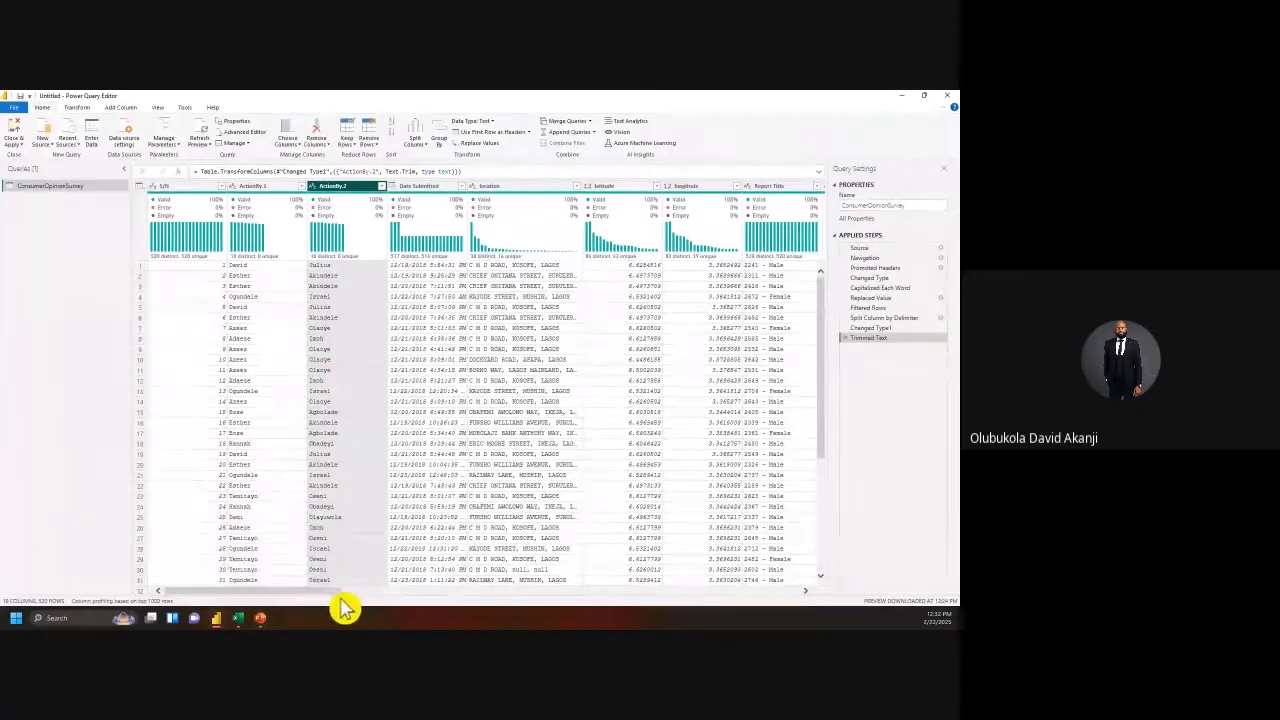
pyautogui.hscroll(1, 343, 607)
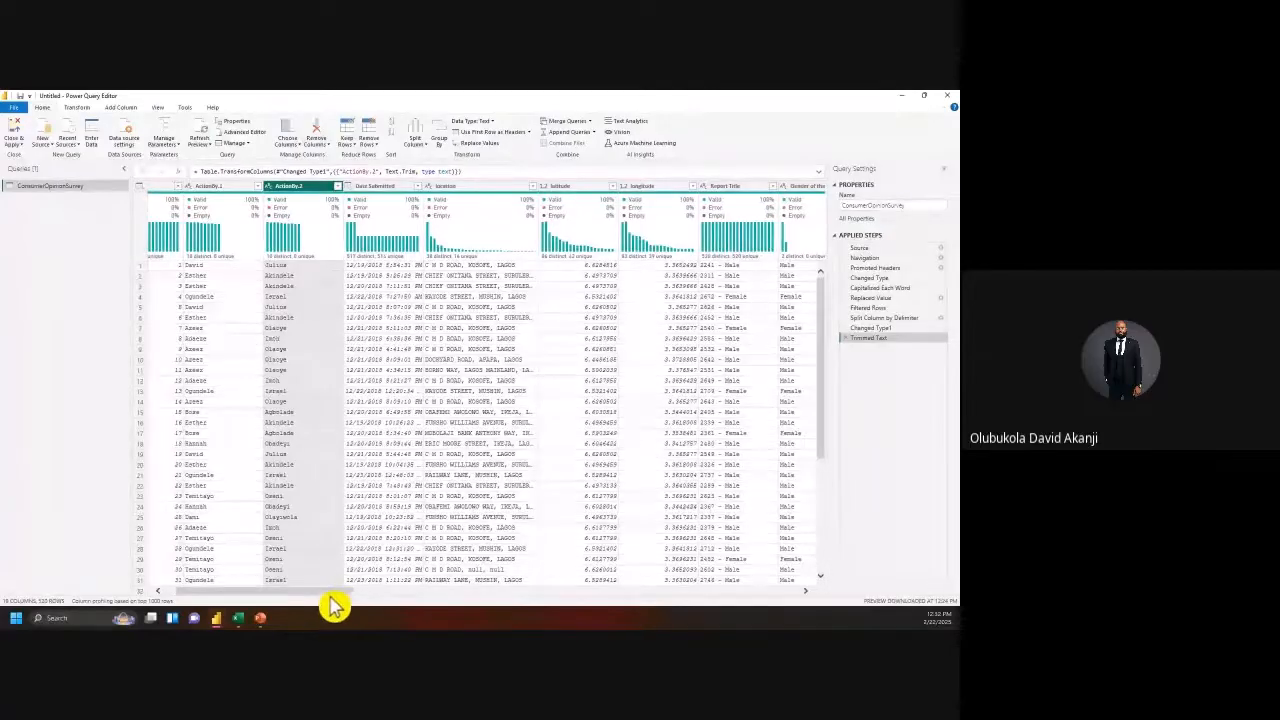
# Step: Rename the ActionBy.1 and ActionBy.2 columns to First Name and Last Name
pyautogui.moveTo(330, 596); pyautogui.dragTo(251, 257)
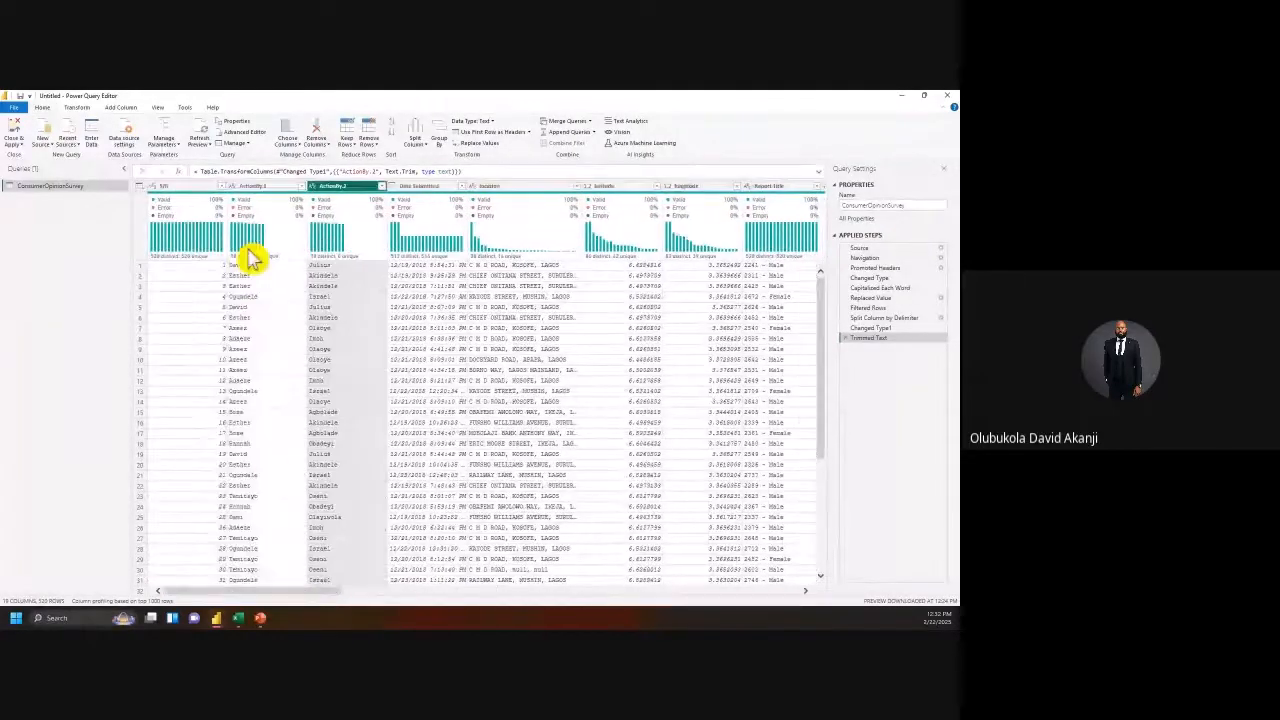
pyautogui.doubleClick(250, 187)
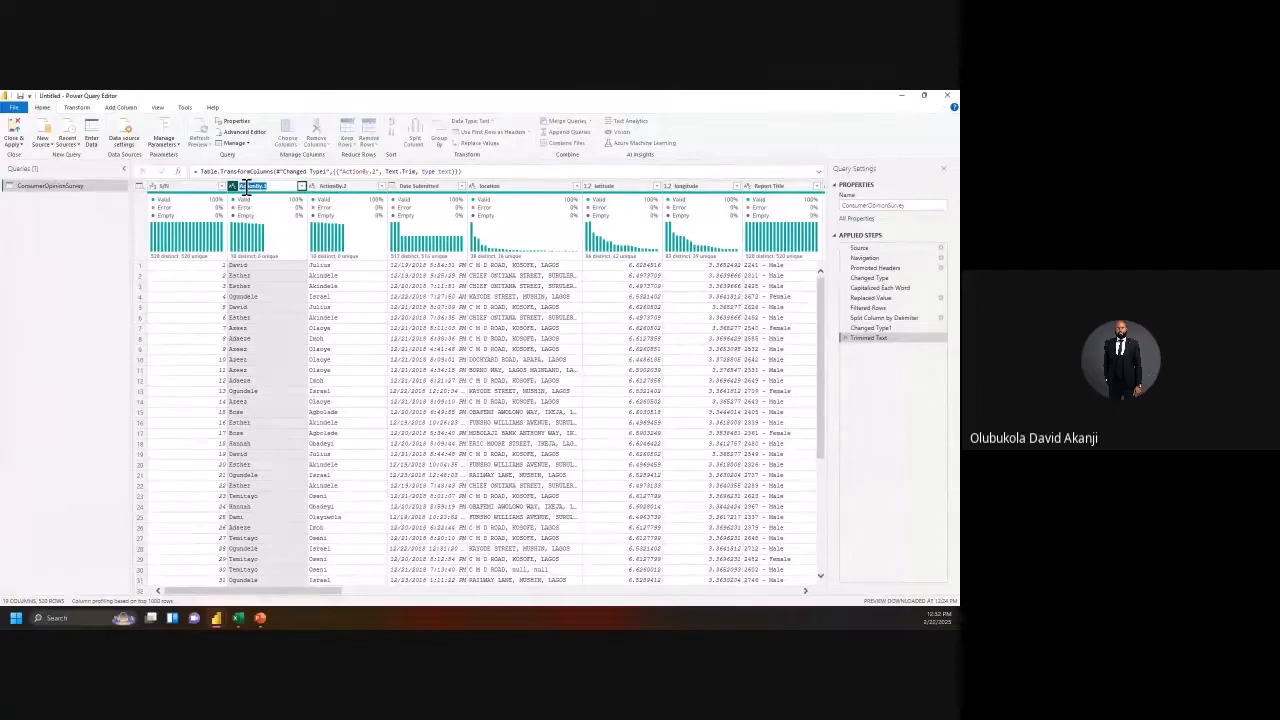
pyautogui.write('F')
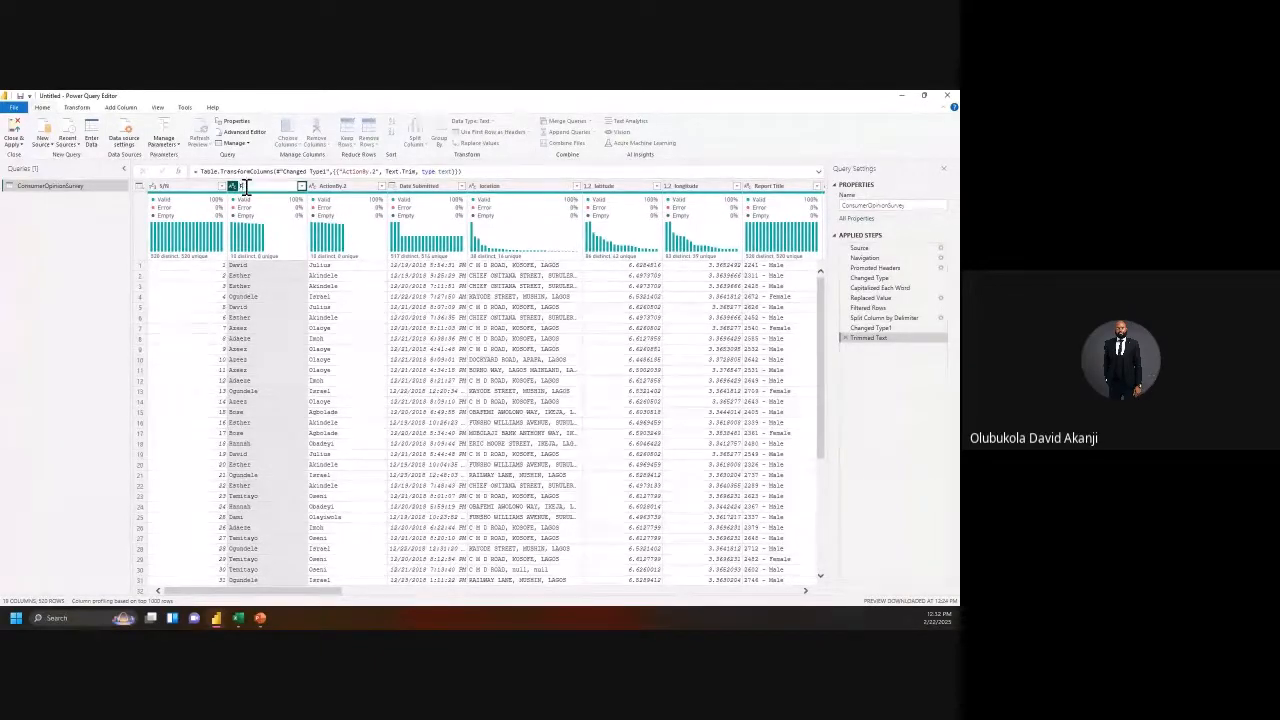
pyautogui.write('irst Name')
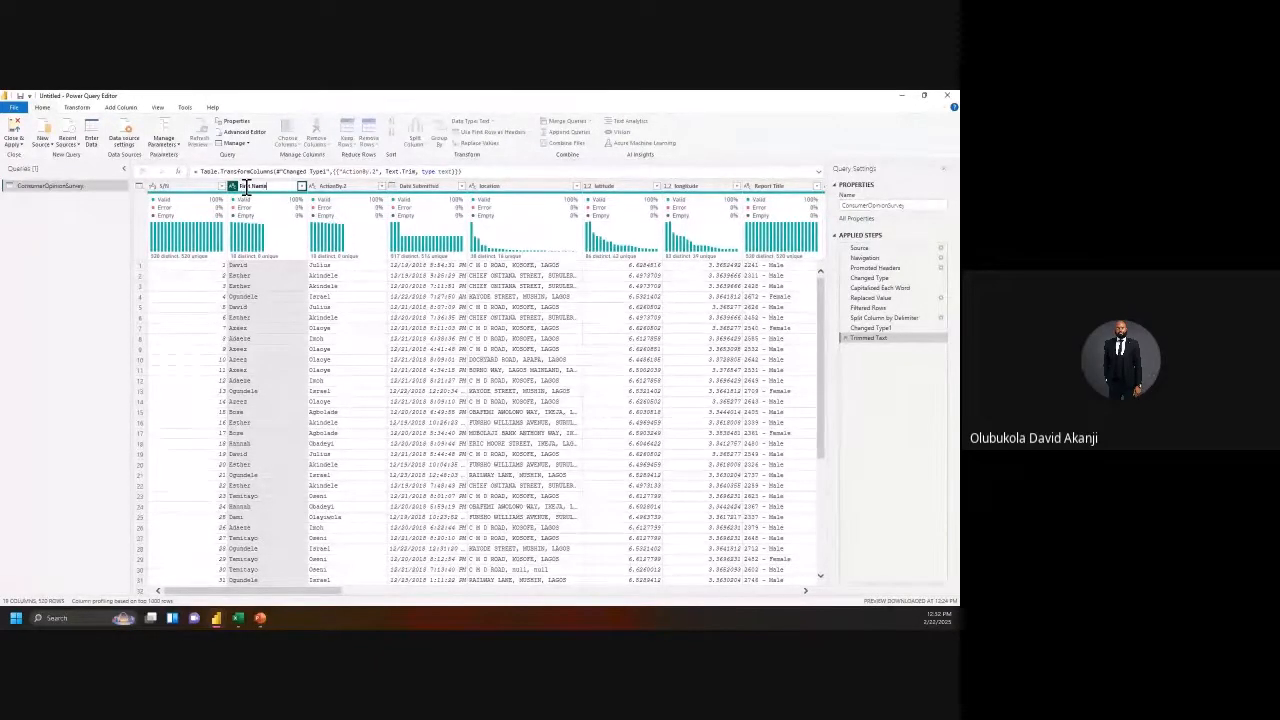
pyautogui.press('Return')
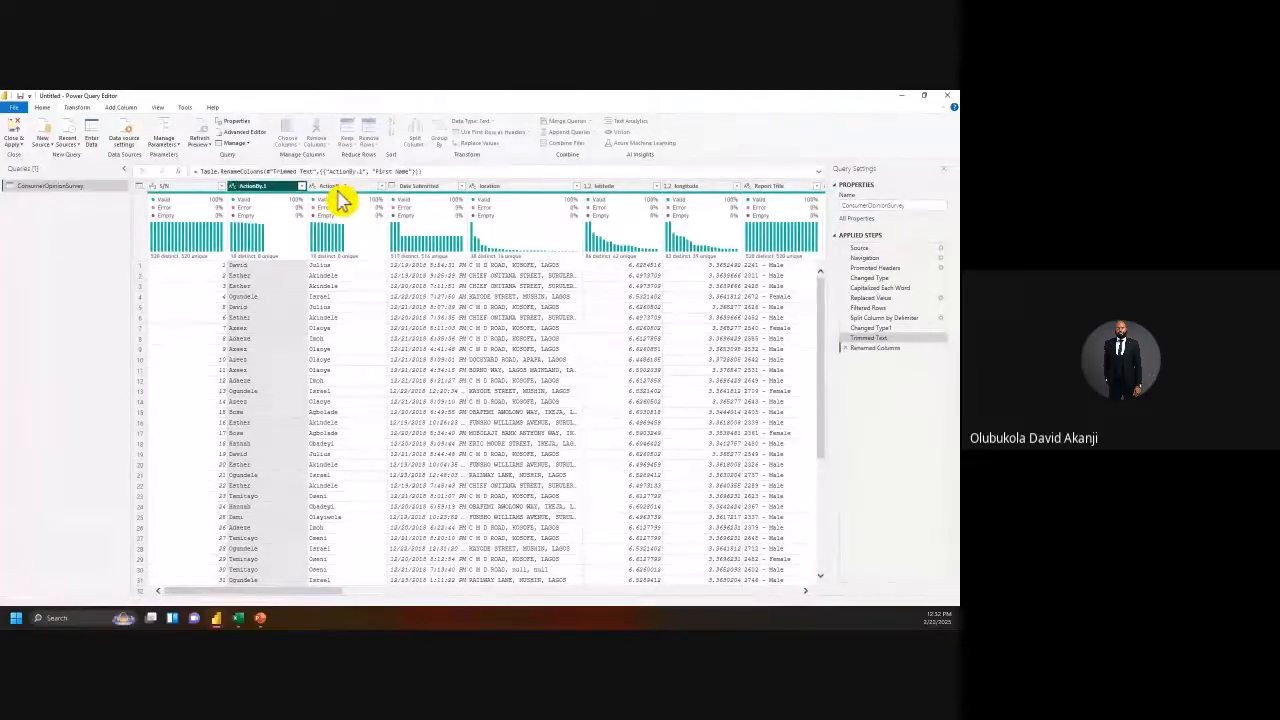
pyautogui.click(337, 190)
pyautogui.doubleClick(328, 187)
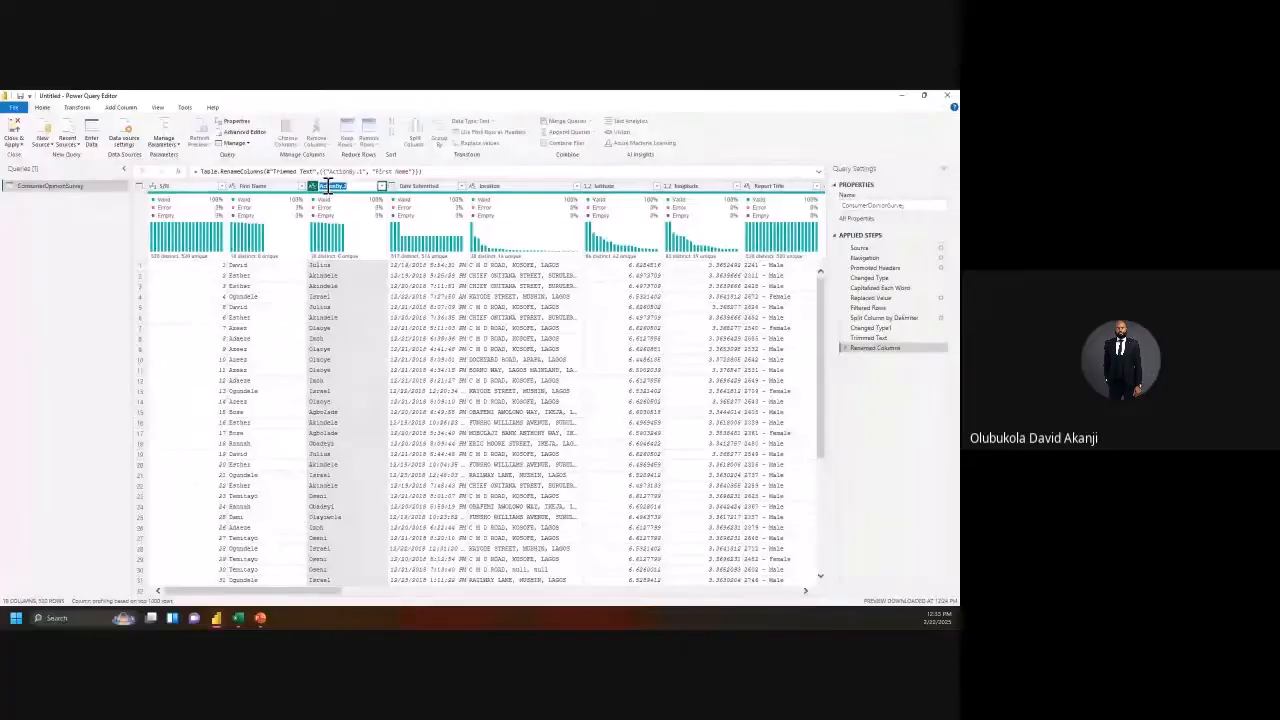
pyautogui.write('Last Name')
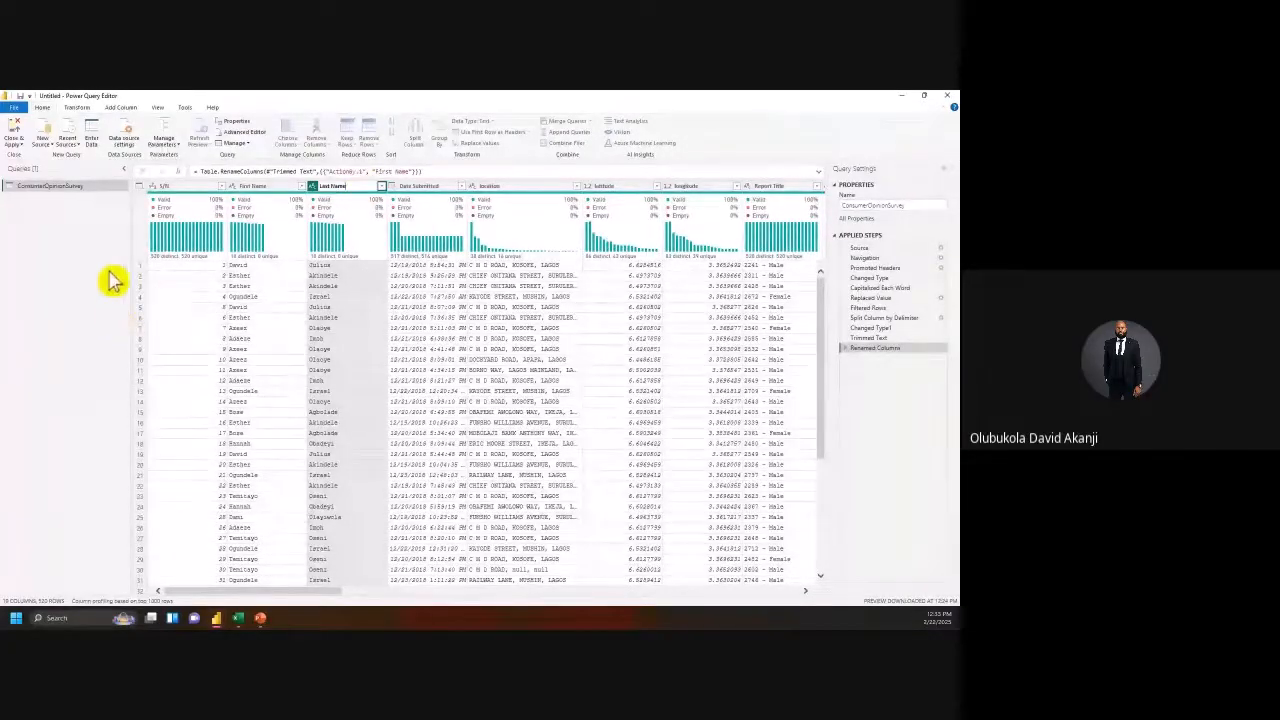
pyautogui.click(108, 240)
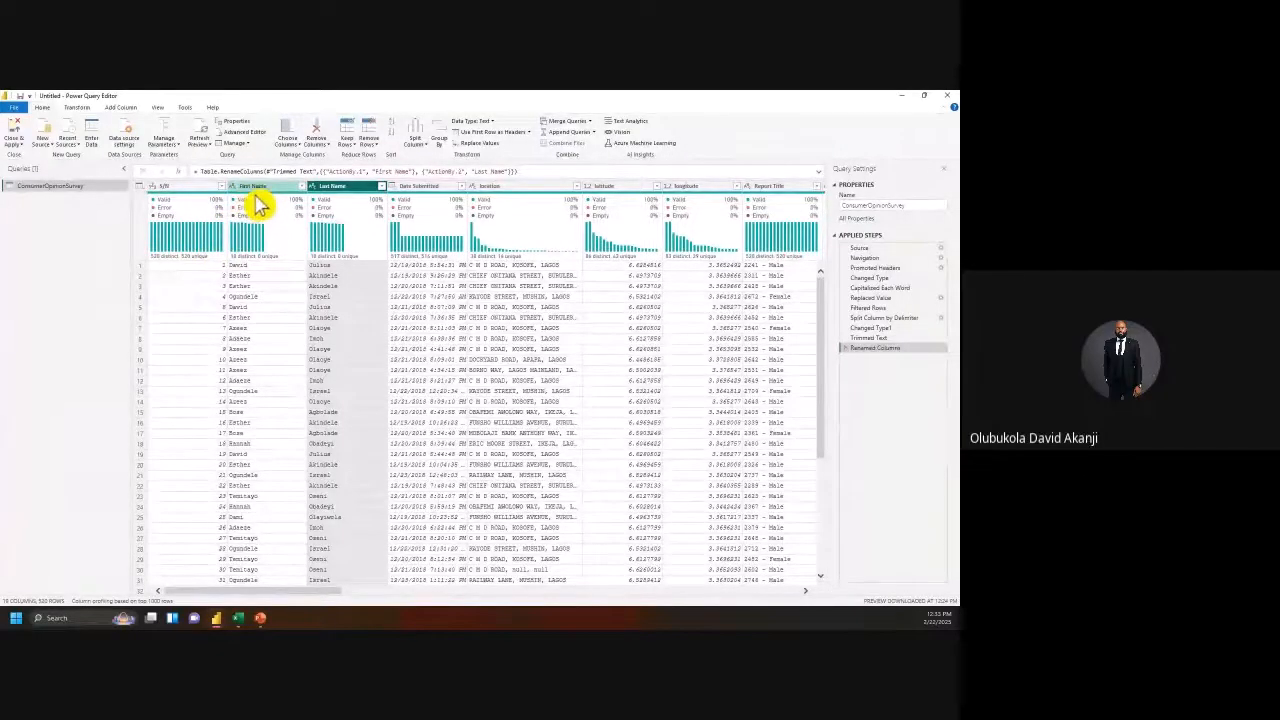
# Step: Prefix both name headers with 'Agent' to get Agent First Name and Agent Last Name
pyautogui.doubleClick(246, 187)
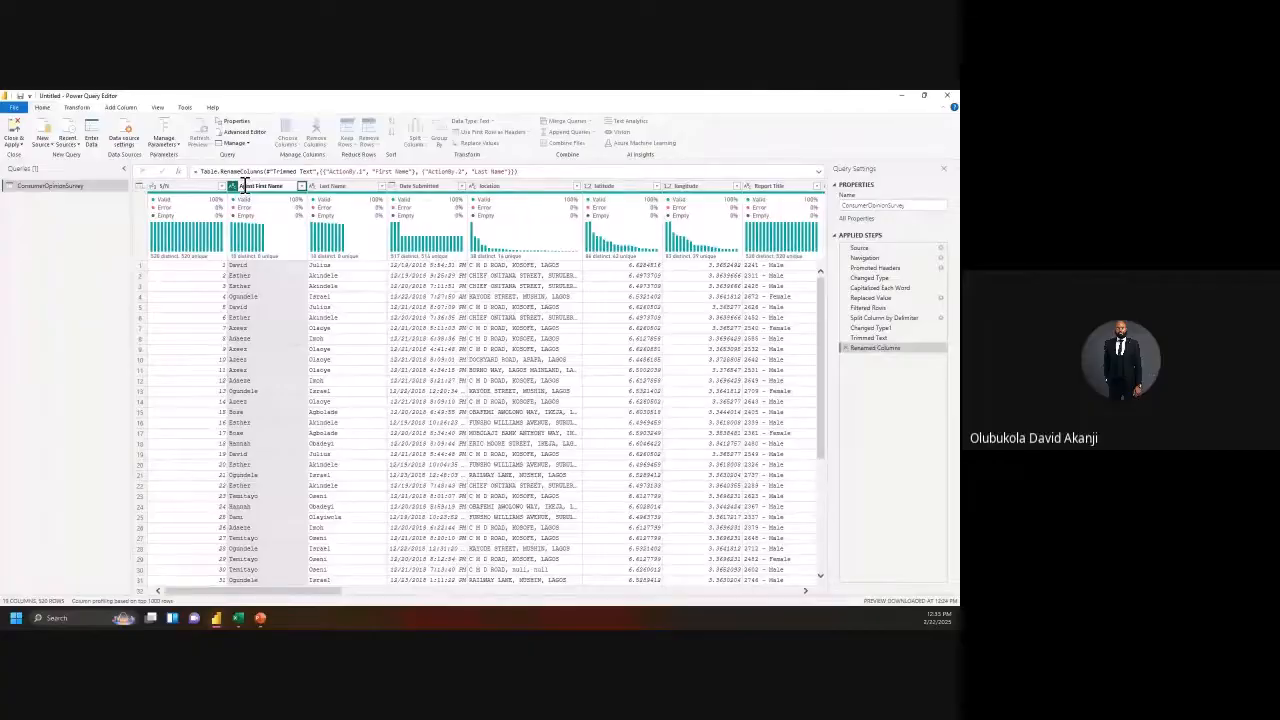
pyautogui.doubleClick(331, 187)
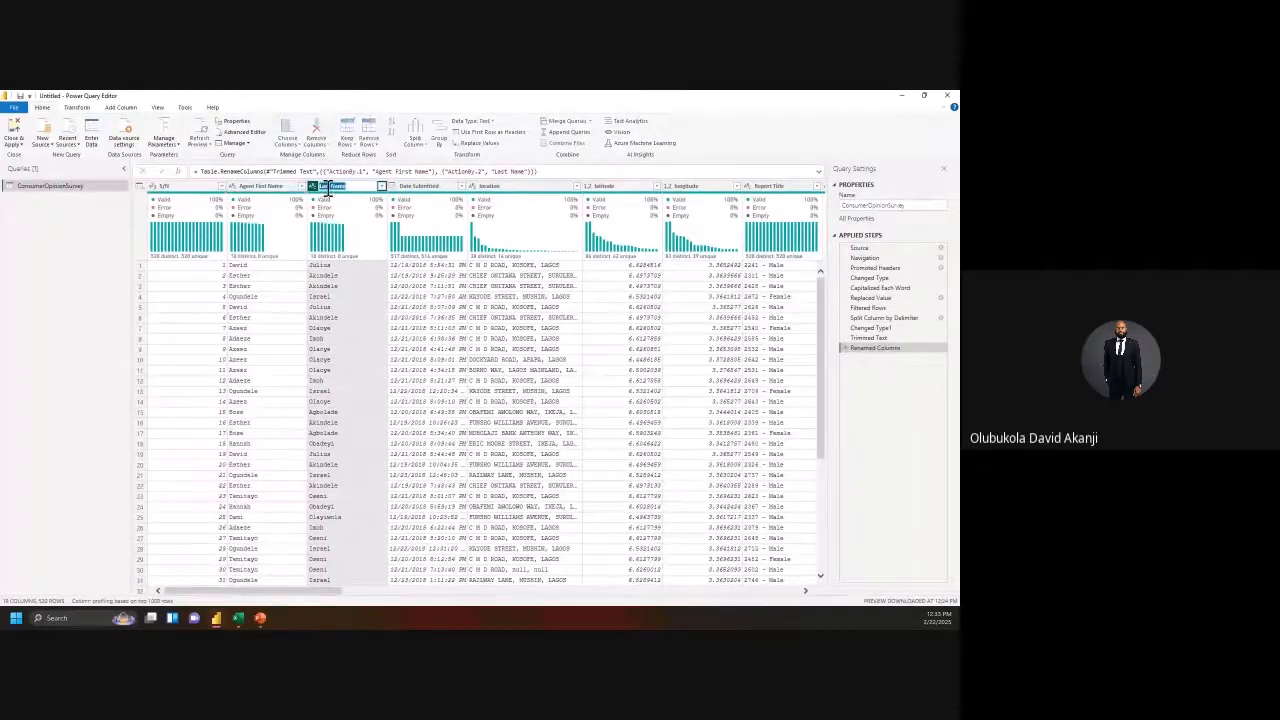
pyautogui.click(324, 183)
pyautogui.write('Agent Last Name')
pyautogui.press('Return')
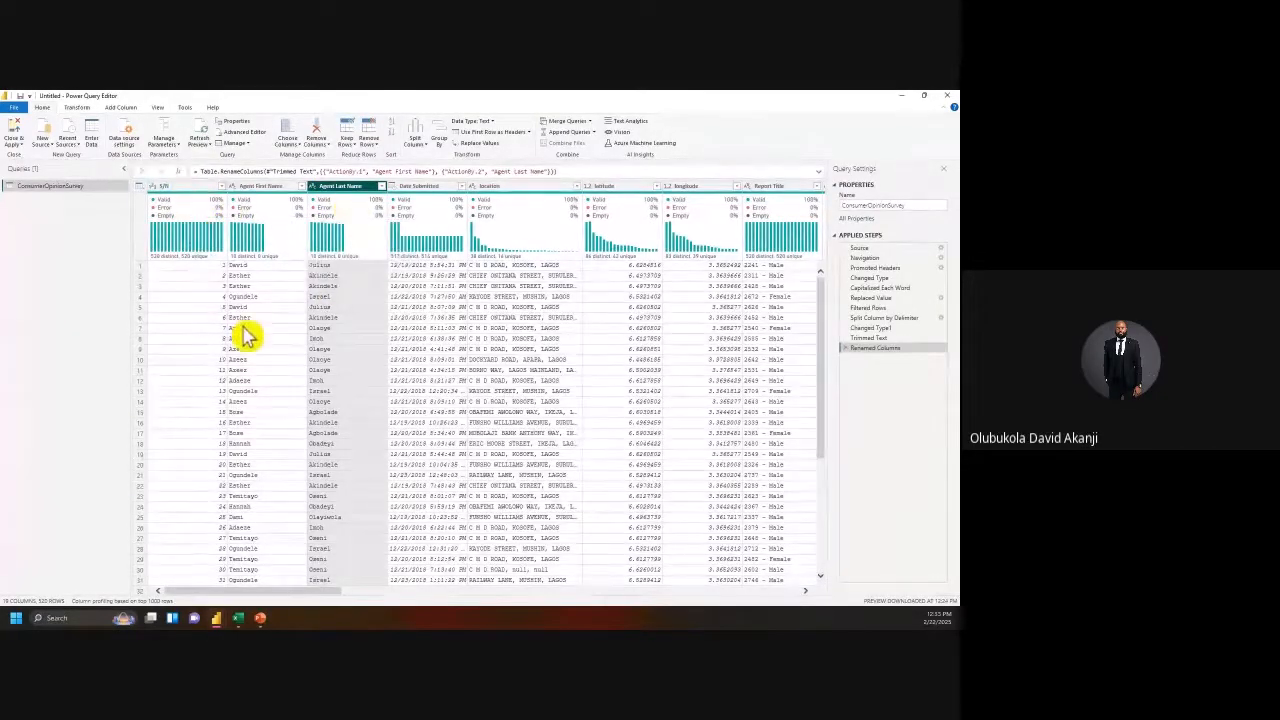
pyautogui.moveTo(306, 593); pyautogui.dragTo(349, 594)
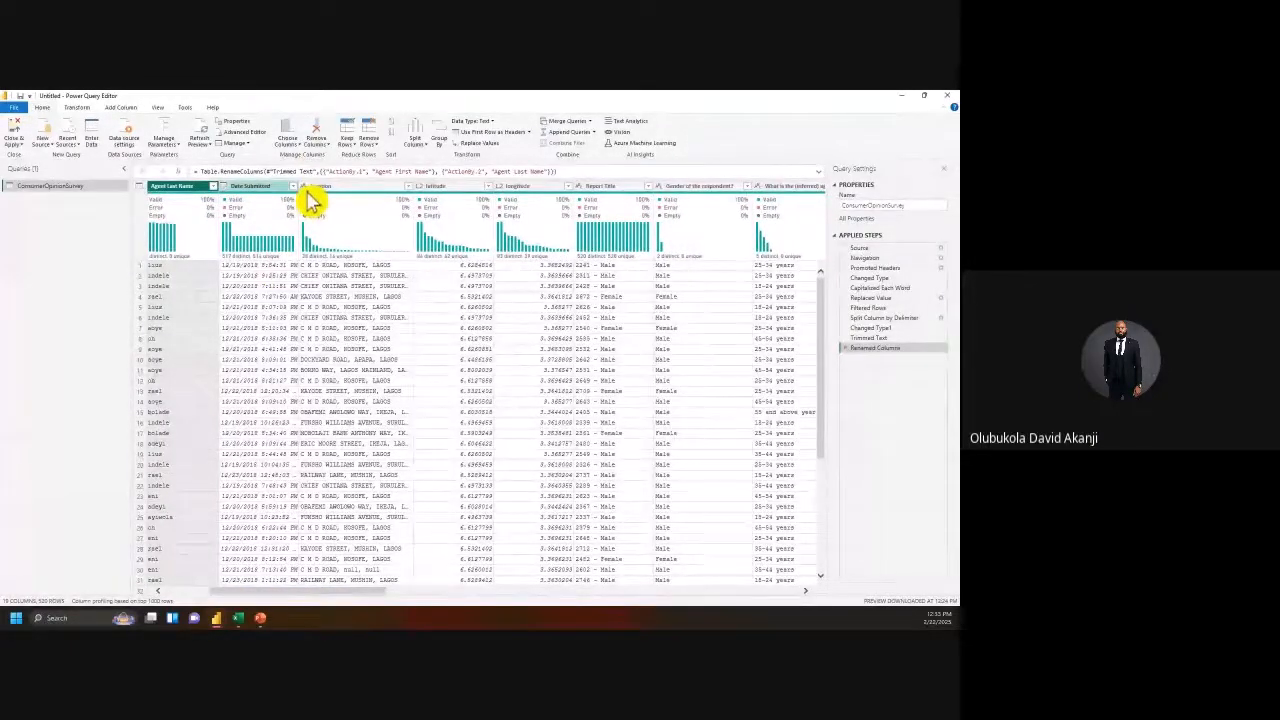
# Step: Widen the Date Submitted column and inspect its full date-and-time values and column menu
pyautogui.moveTo(298, 185); pyautogui.dragTo(349, 185)
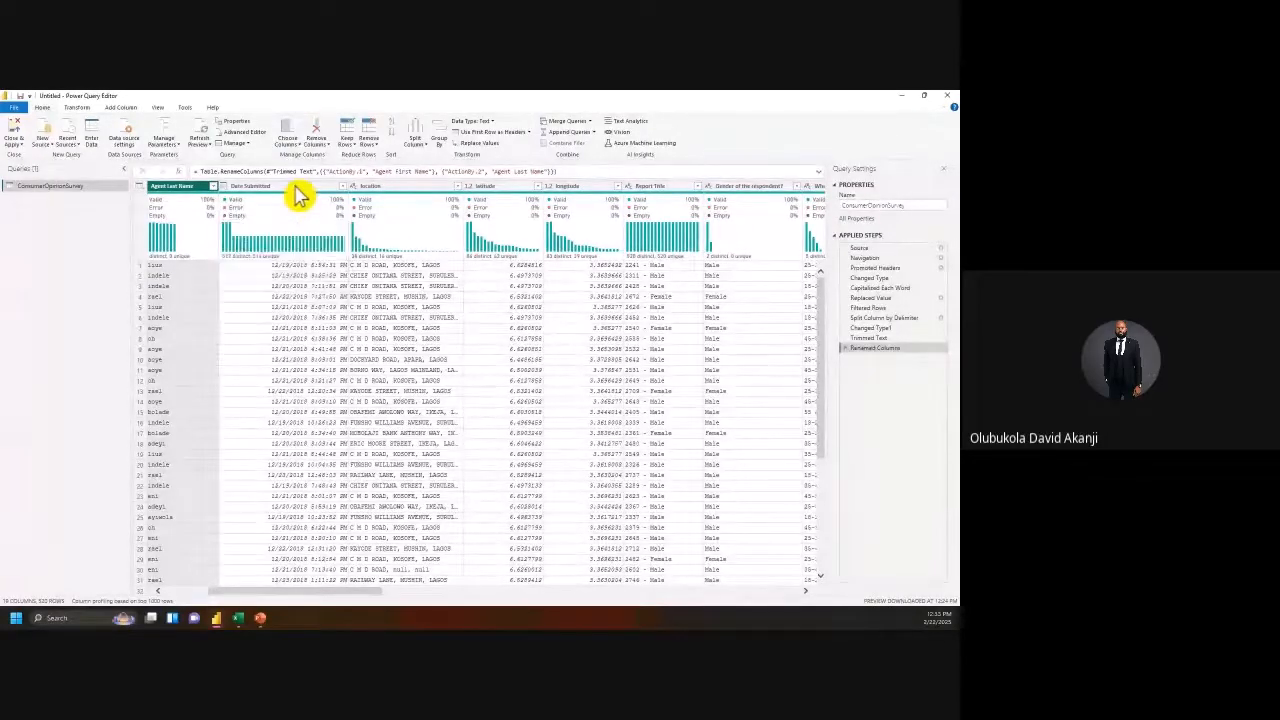
pyautogui.rightClick(292, 192)
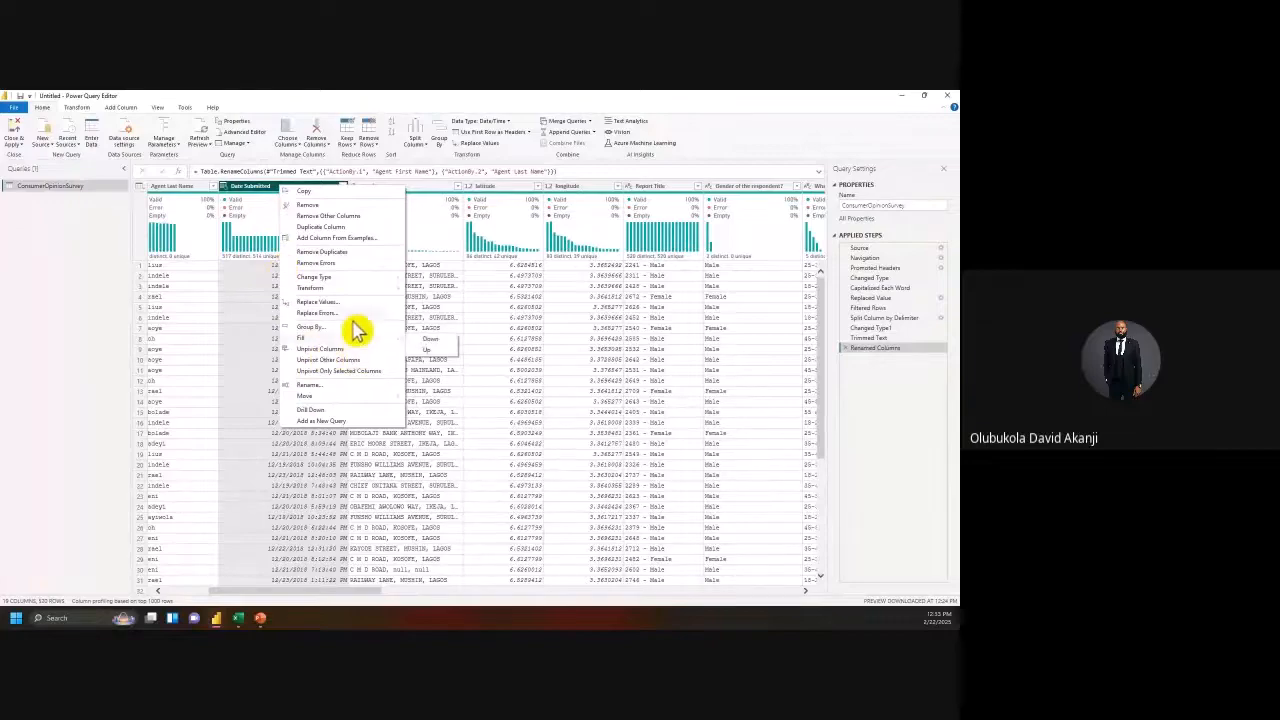
pyautogui.click(258, 198)
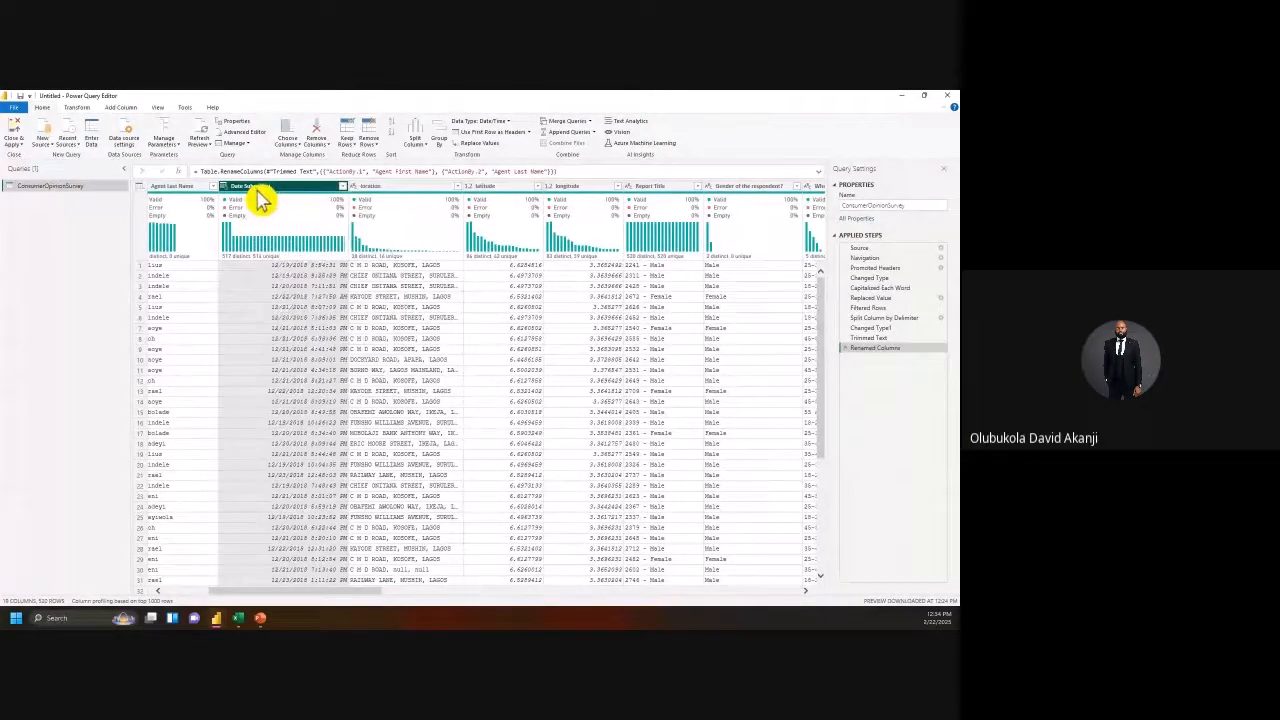
pyautogui.click(295, 268)
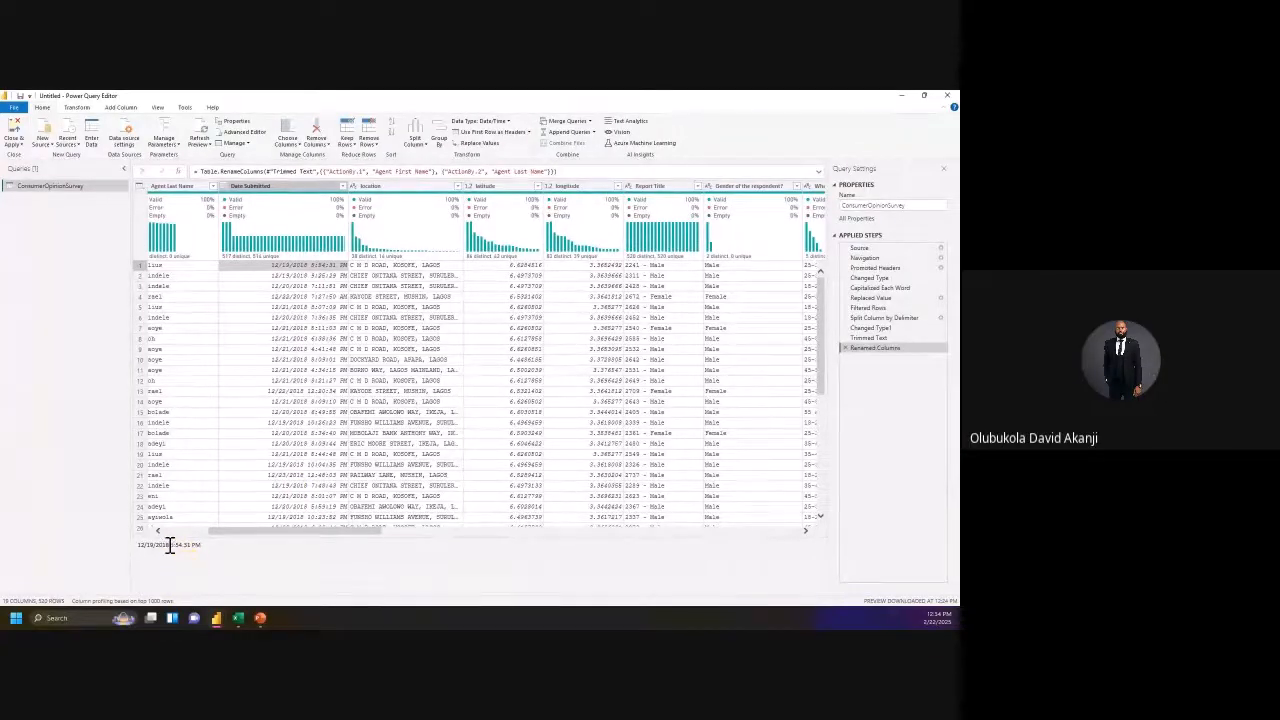
pyautogui.doubleClick(170, 545)
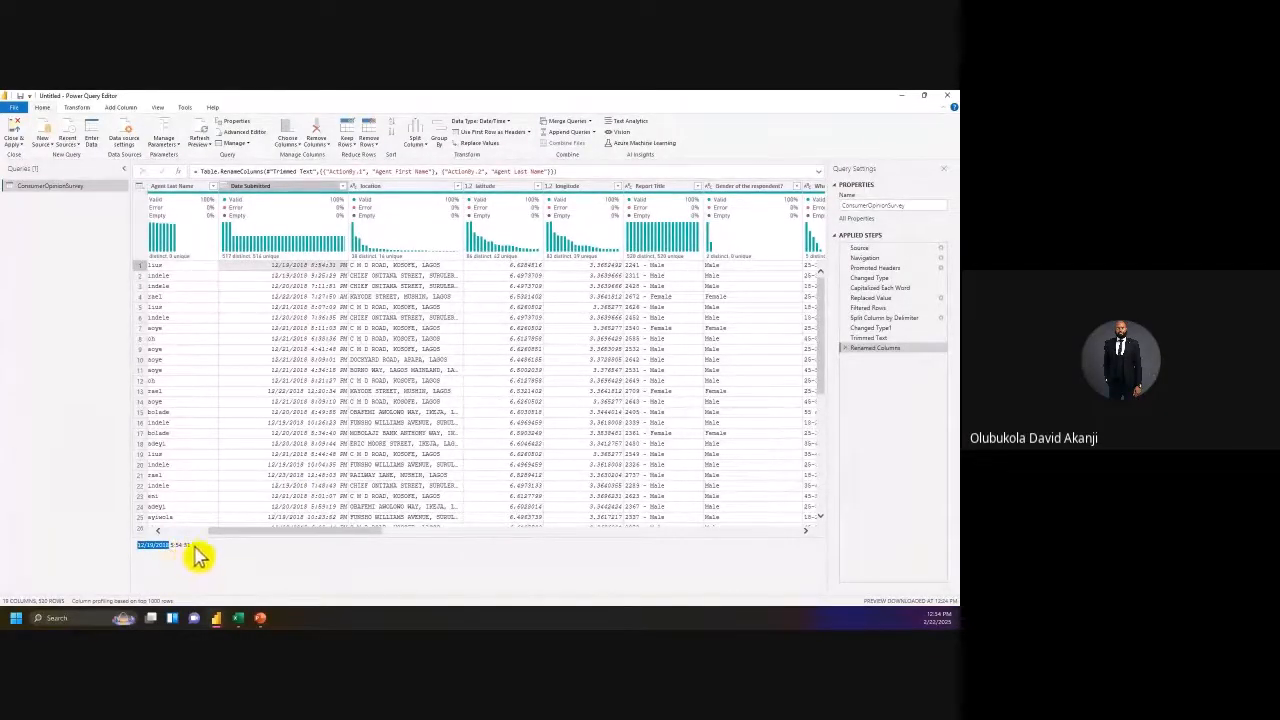
pyautogui.rightClick(283, 189)
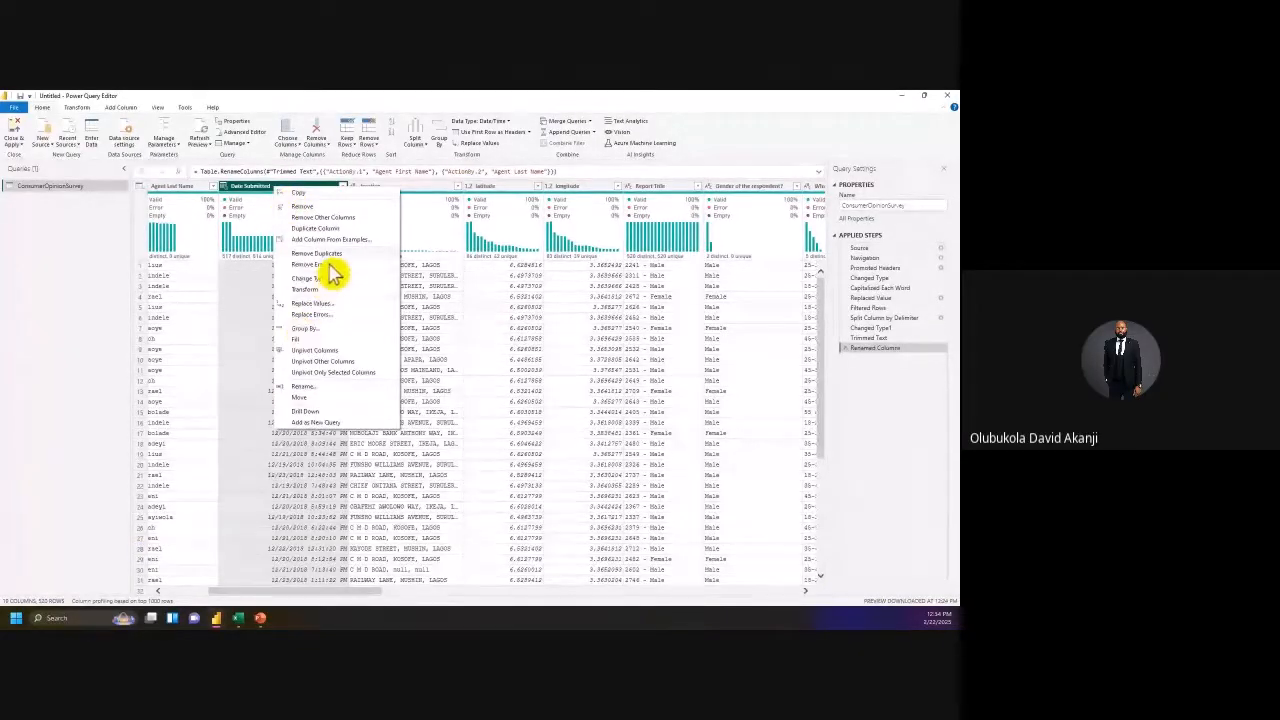
pyautogui.rightClick(260, 200)
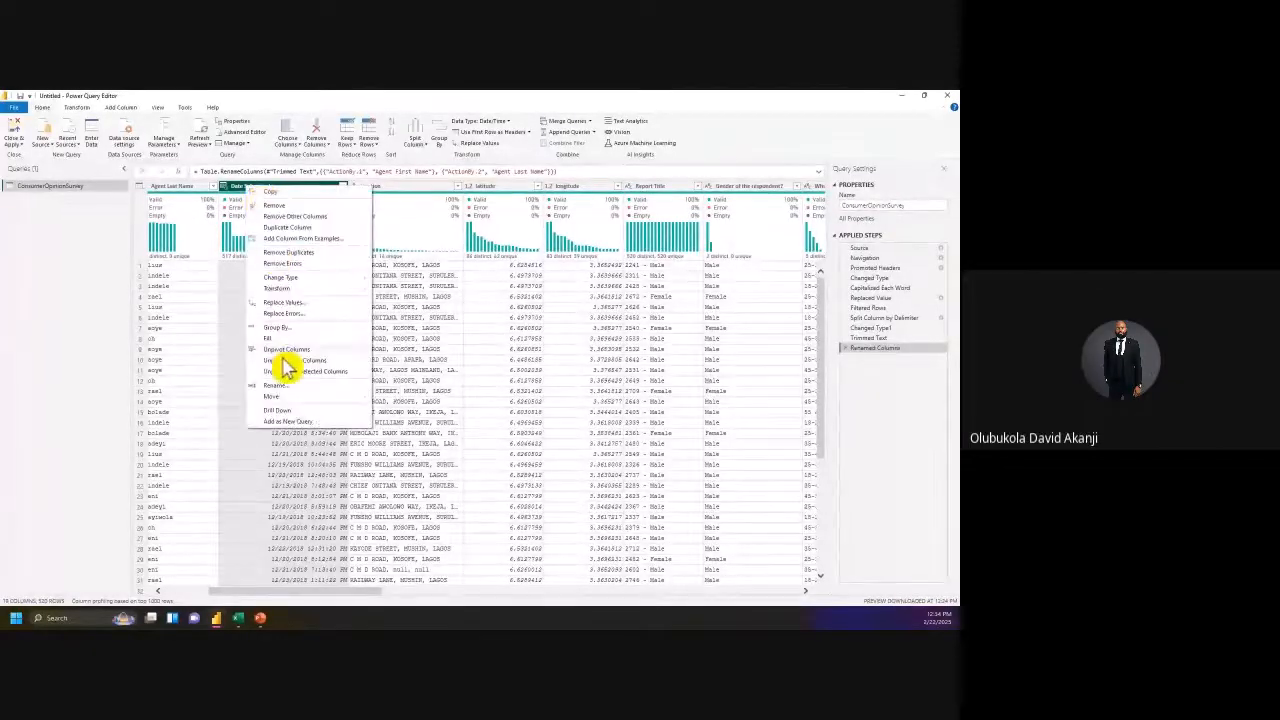
pyautogui.click(245, 200)
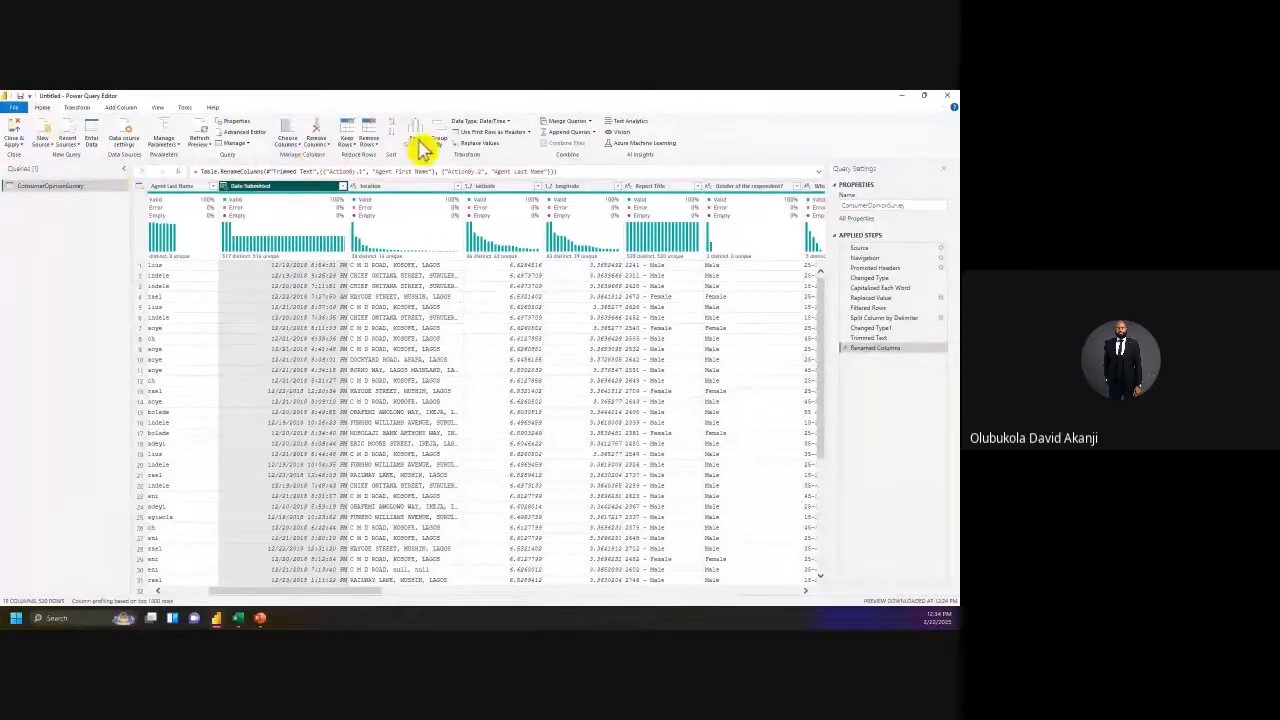
# Step: Split Date Submitted by the Space delimiter at the left-most occurrence
pyautogui.rightClick(322, 188)
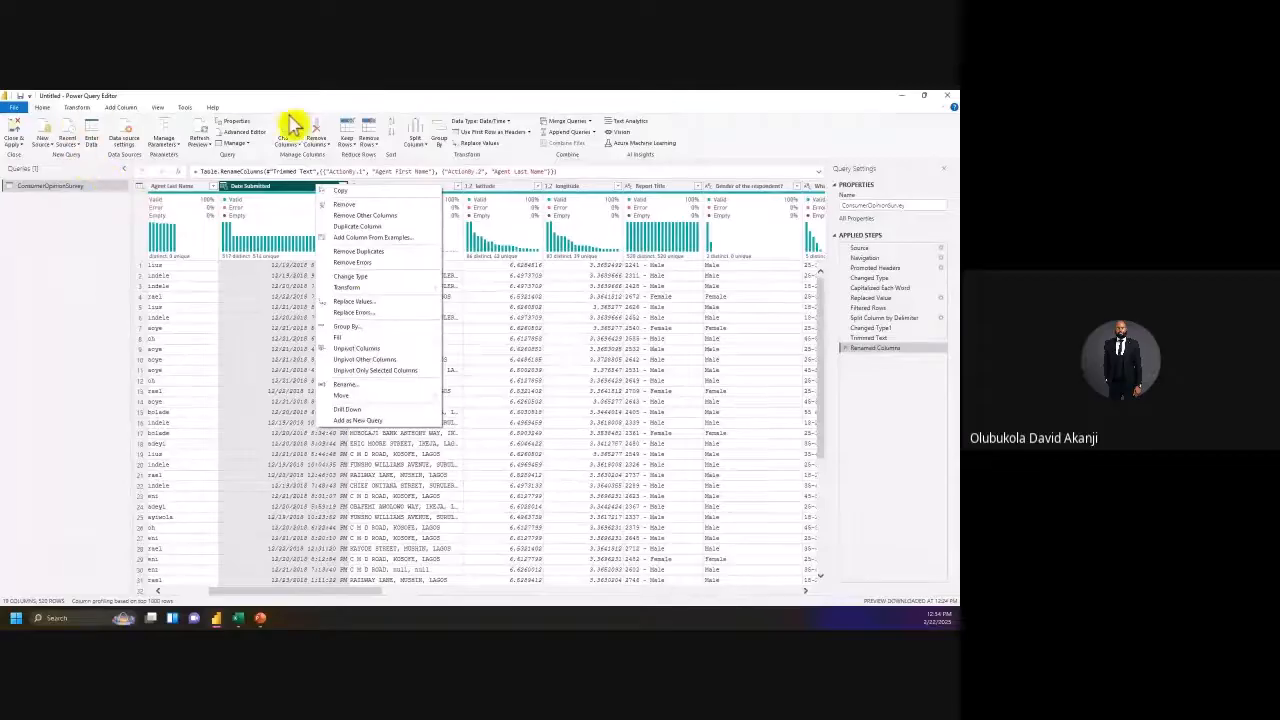
pyautogui.click(414, 140)
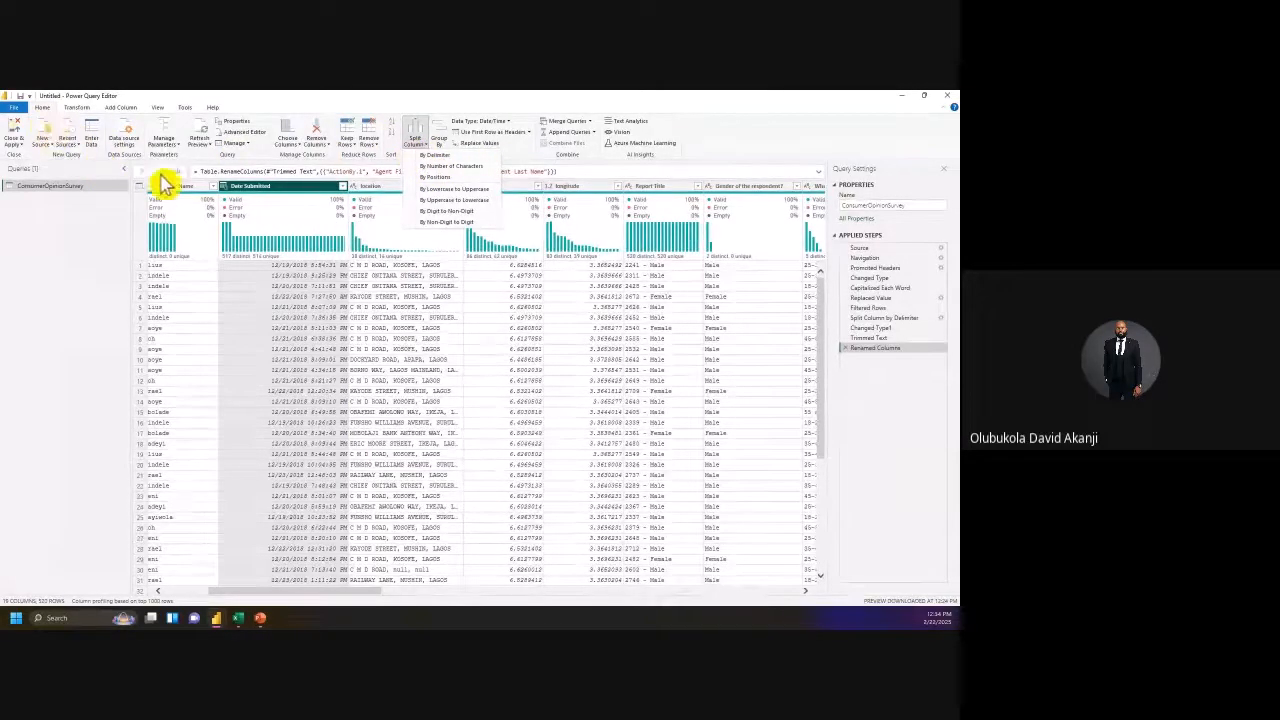
pyautogui.click(440, 166)
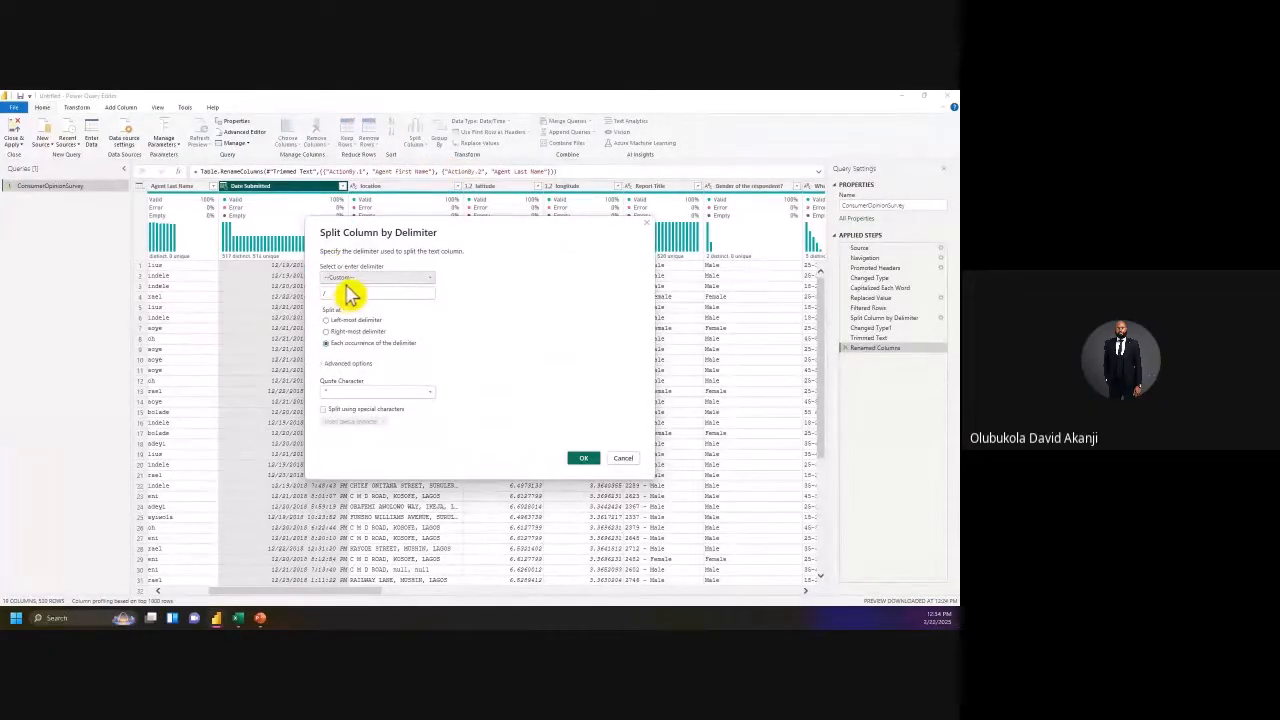
pyautogui.click(346, 282)
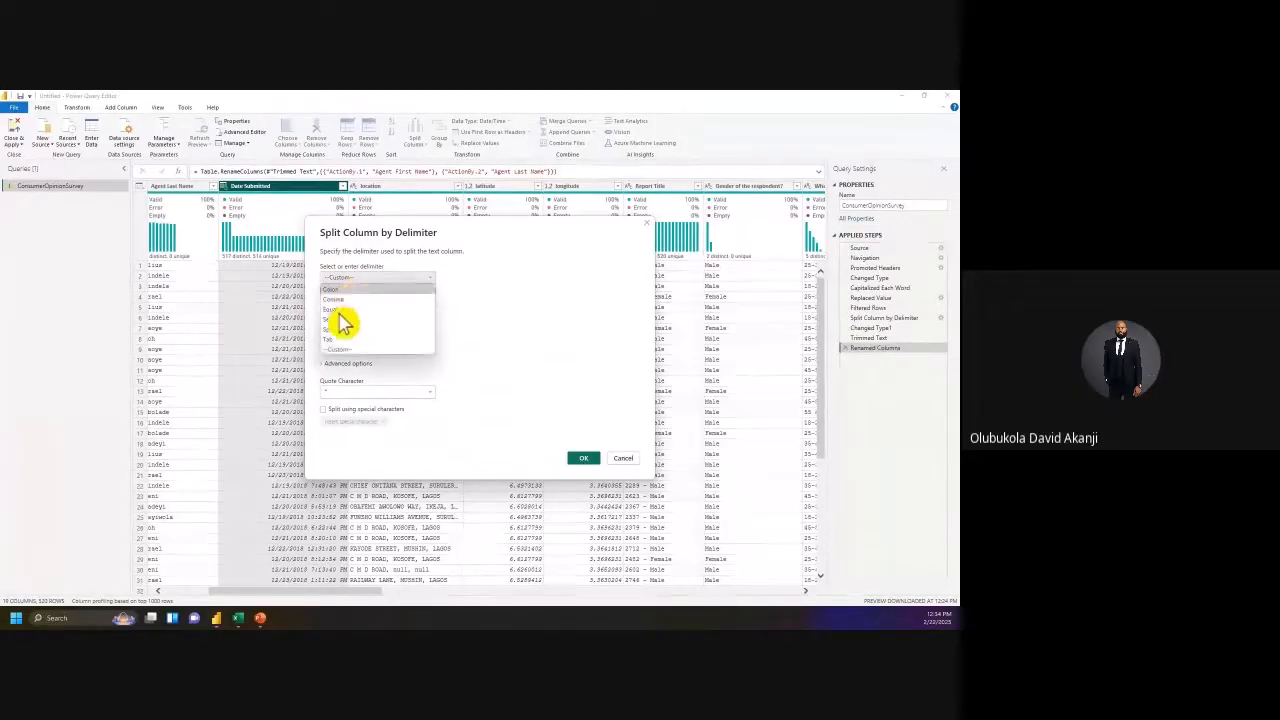
pyautogui.click(347, 342)
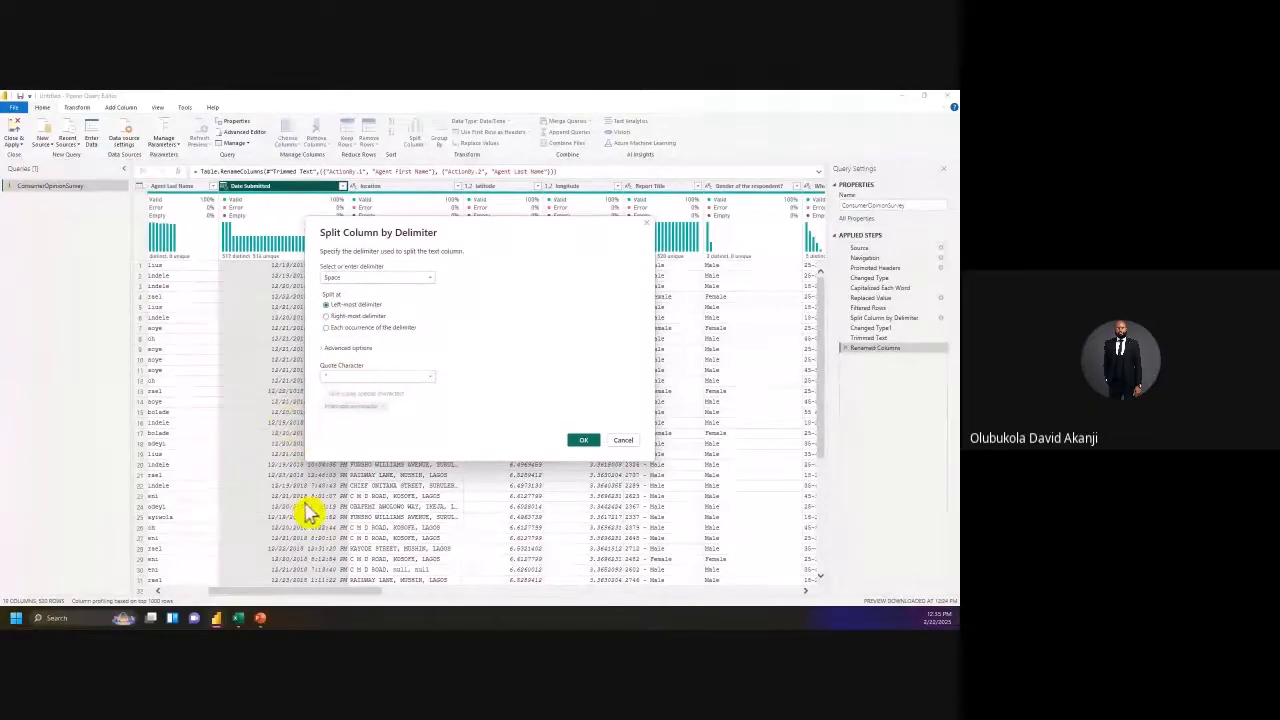
pyautogui.click(584, 441)
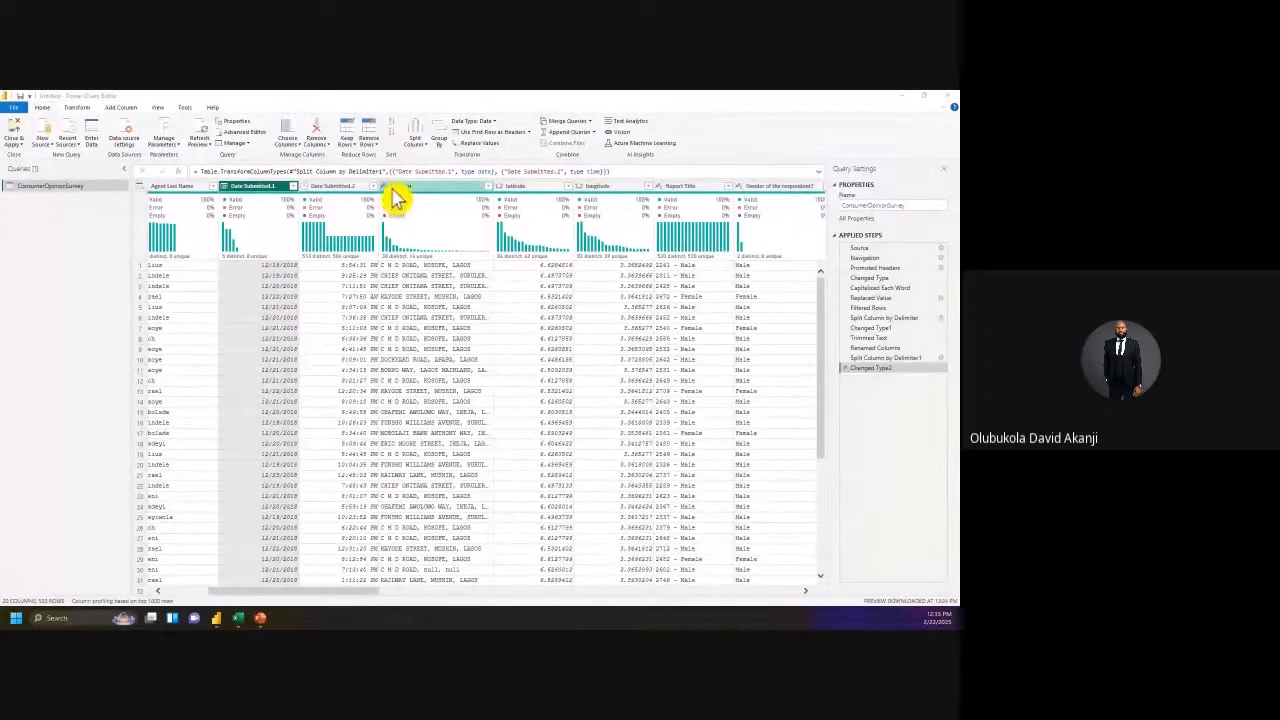
# Step: Widen Date Submitted.2 and start renaming Date Submitted.1 to Date Submitted
pyautogui.moveTo(380, 186); pyautogui.dragTo(398, 186)
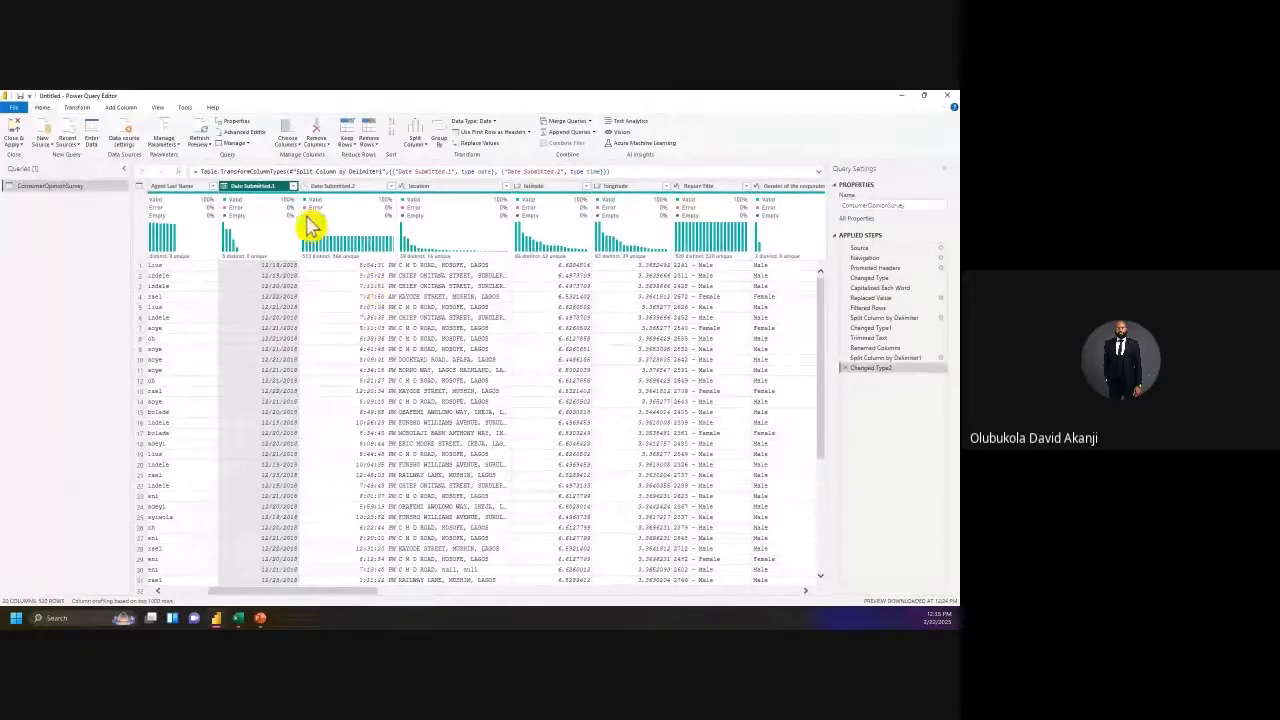
pyautogui.doubleClick(249, 187)
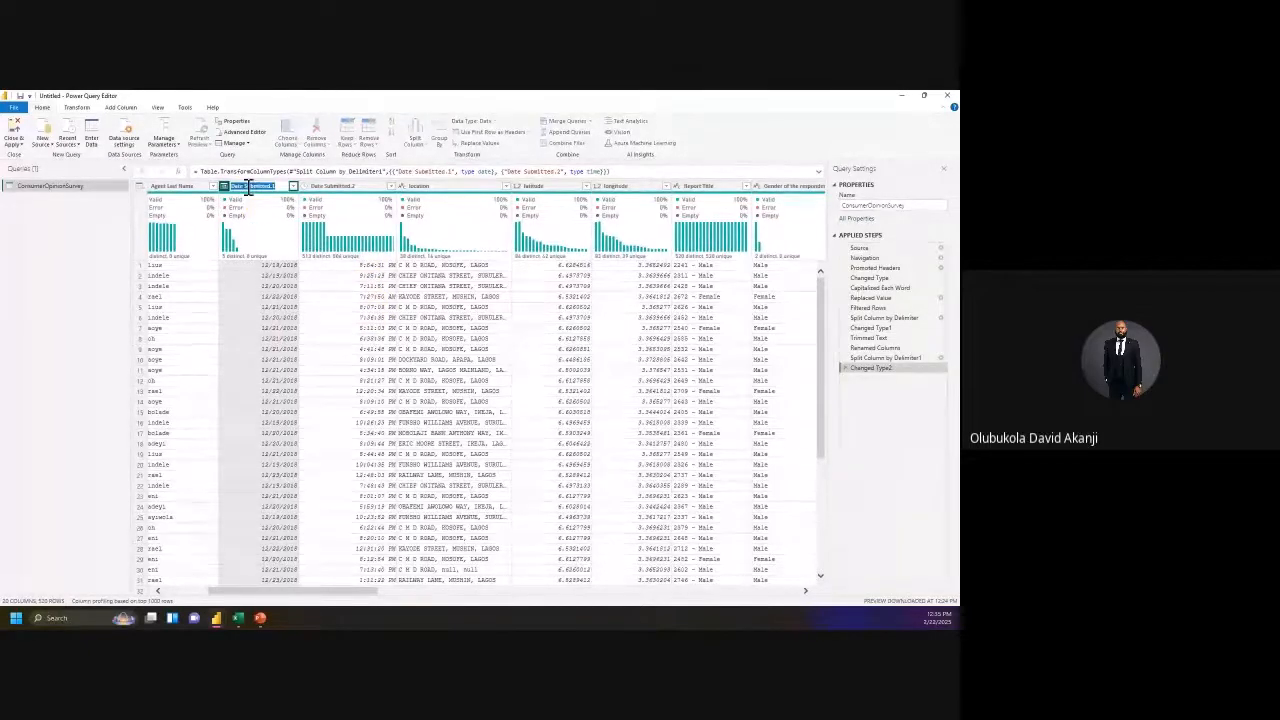
pyautogui.write('Date')
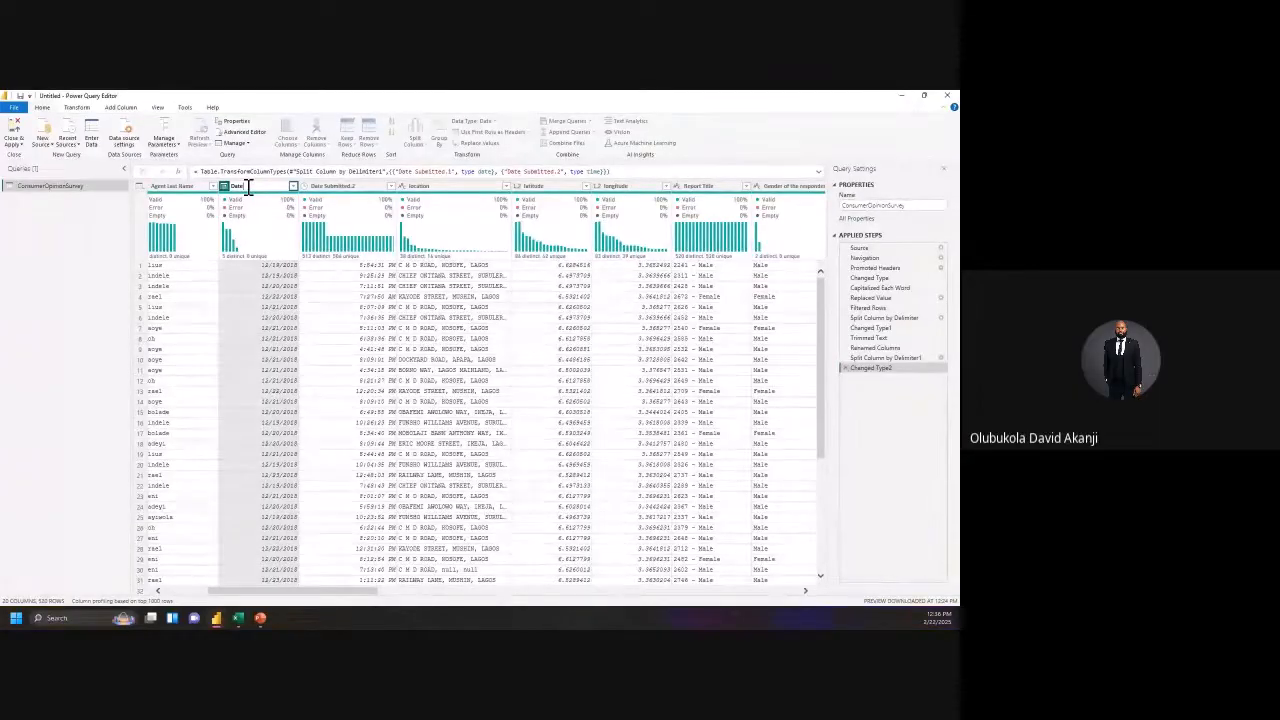
pyautogui.hotkey('ctrl', 'z')
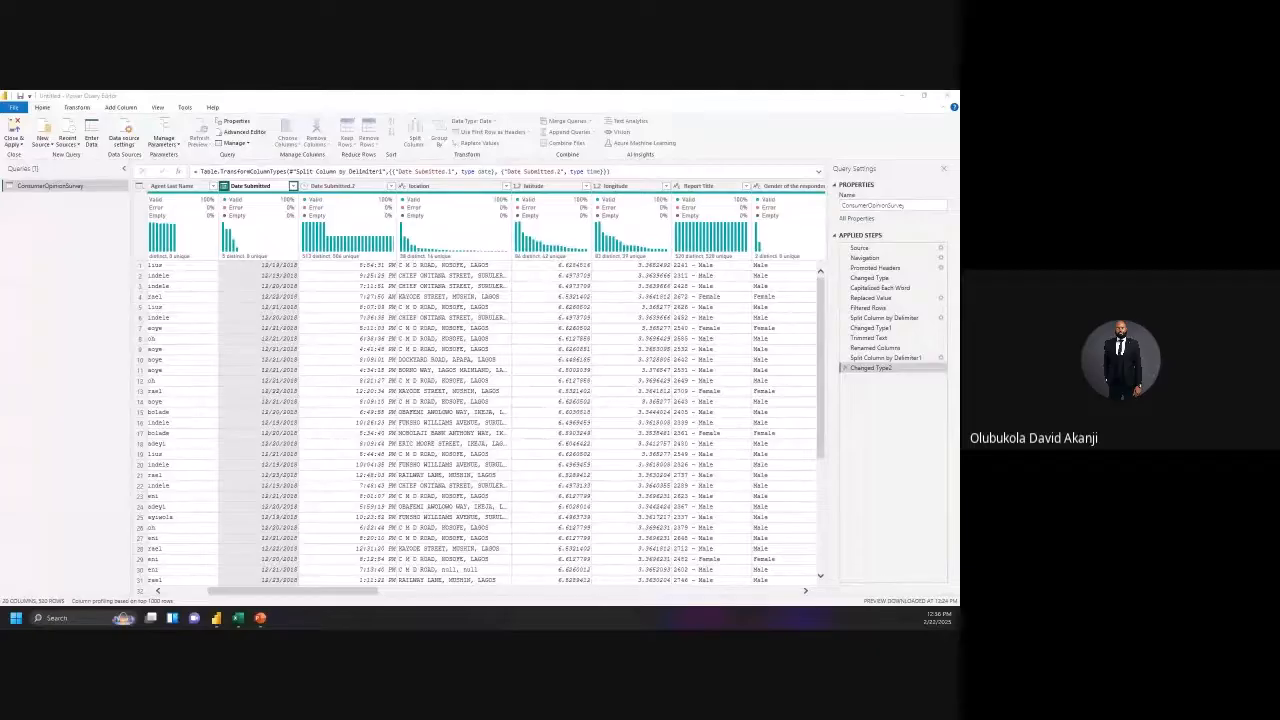
# Step: Commit the Date Submitted name and rename Date Submitted.2 to Time Submitted
pyautogui.click(355, 192)
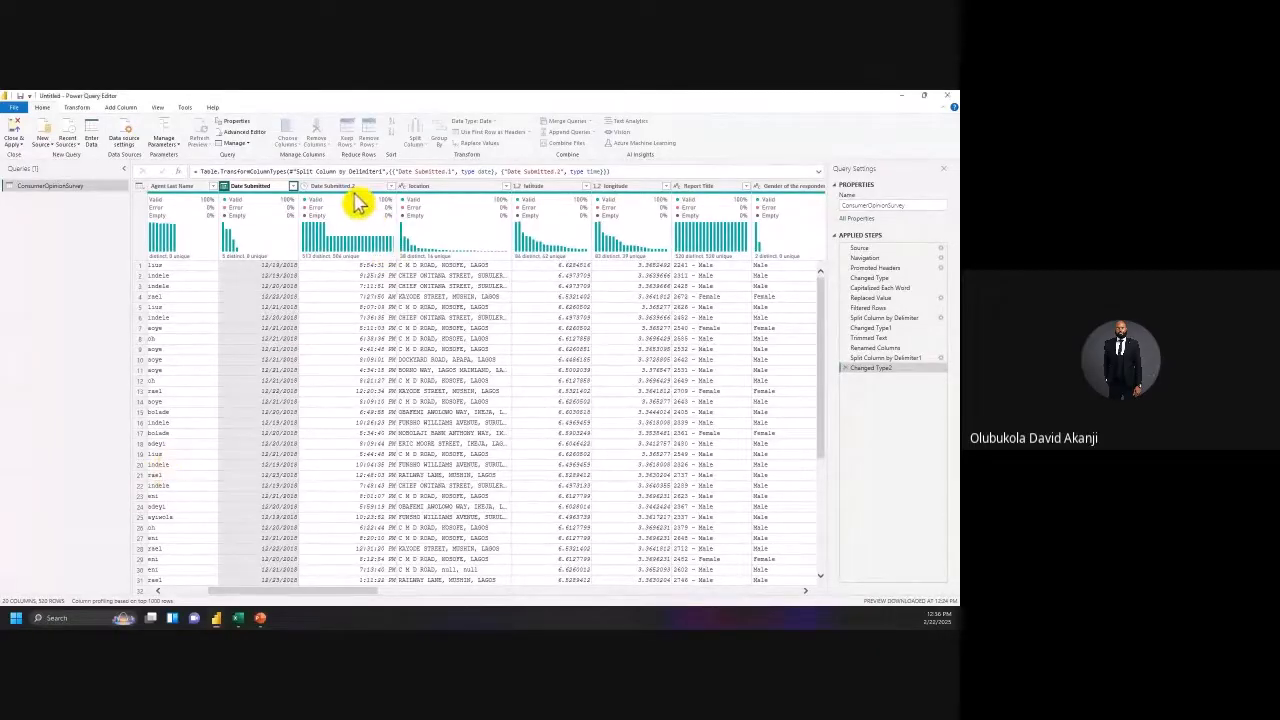
pyautogui.click(349, 189)
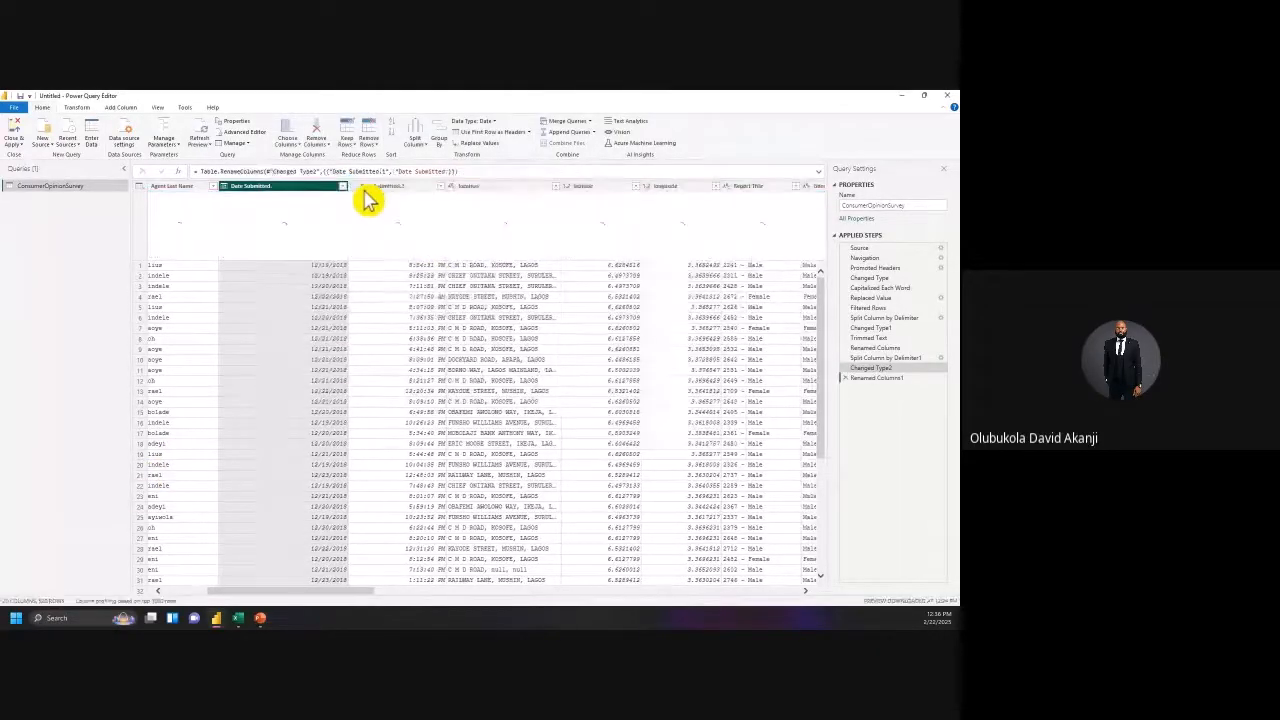
pyautogui.click(408, 190)
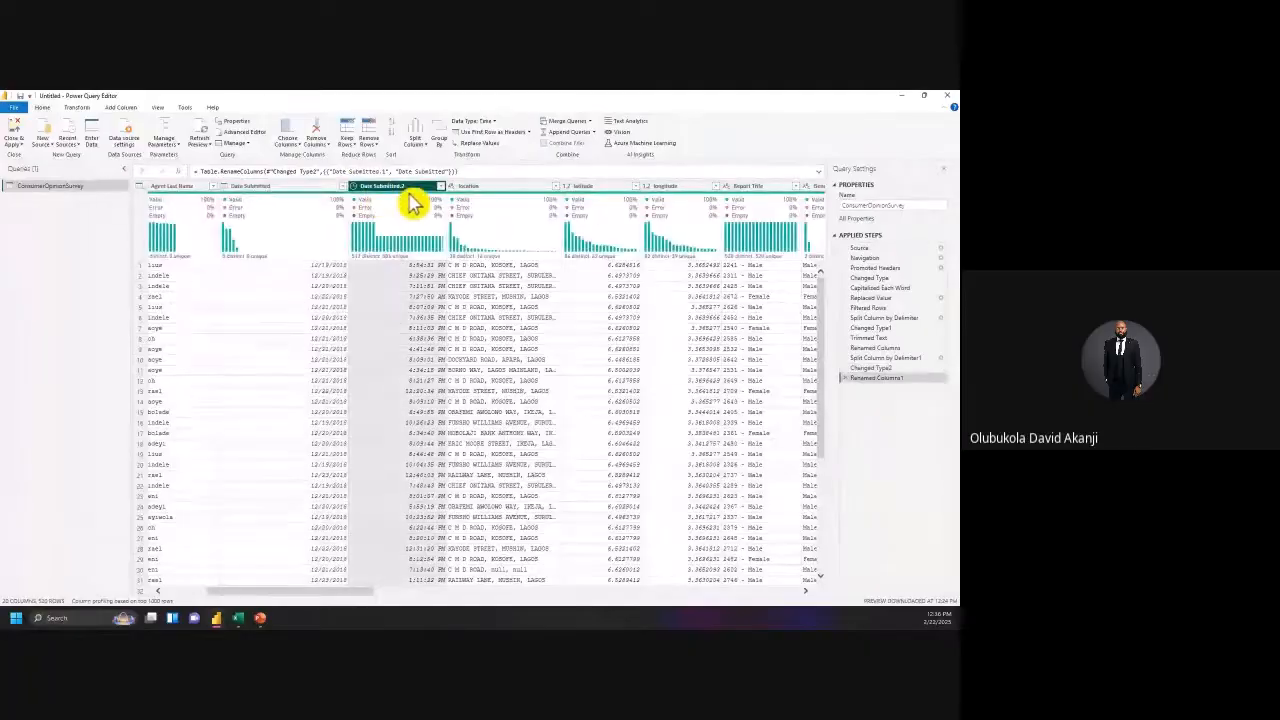
pyautogui.doubleClick(400, 187)
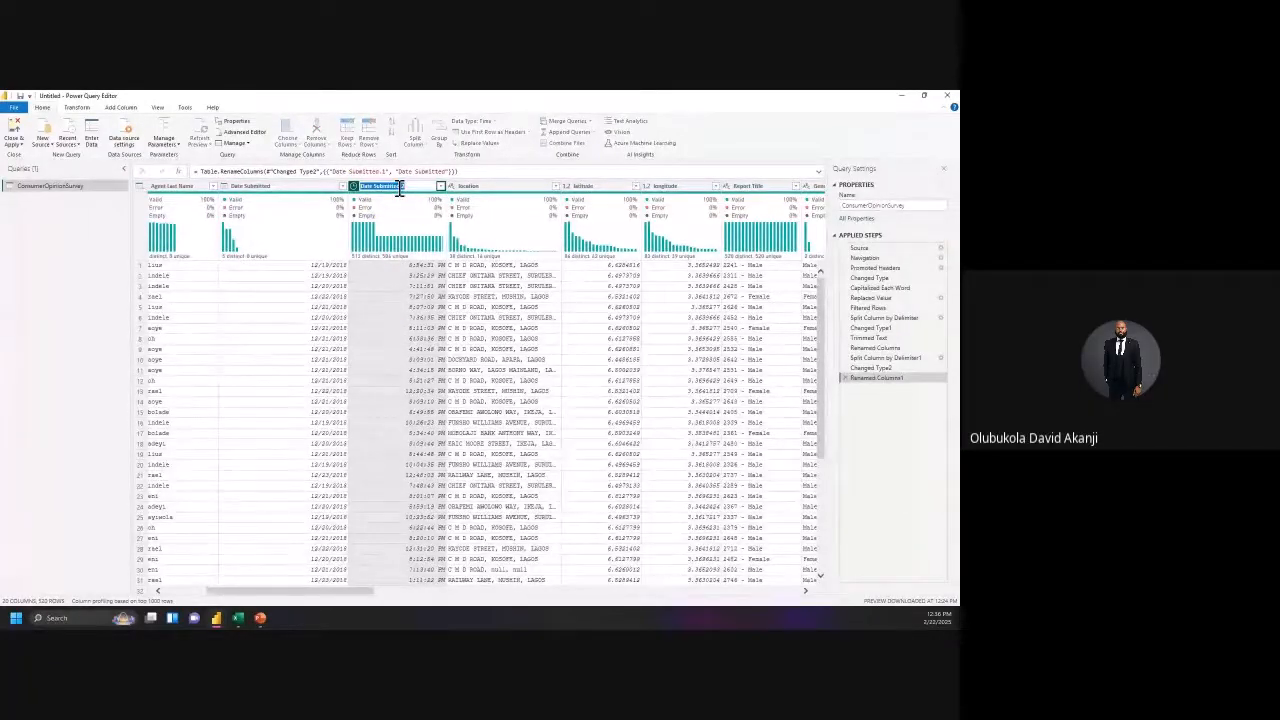
pyautogui.click(399, 188)
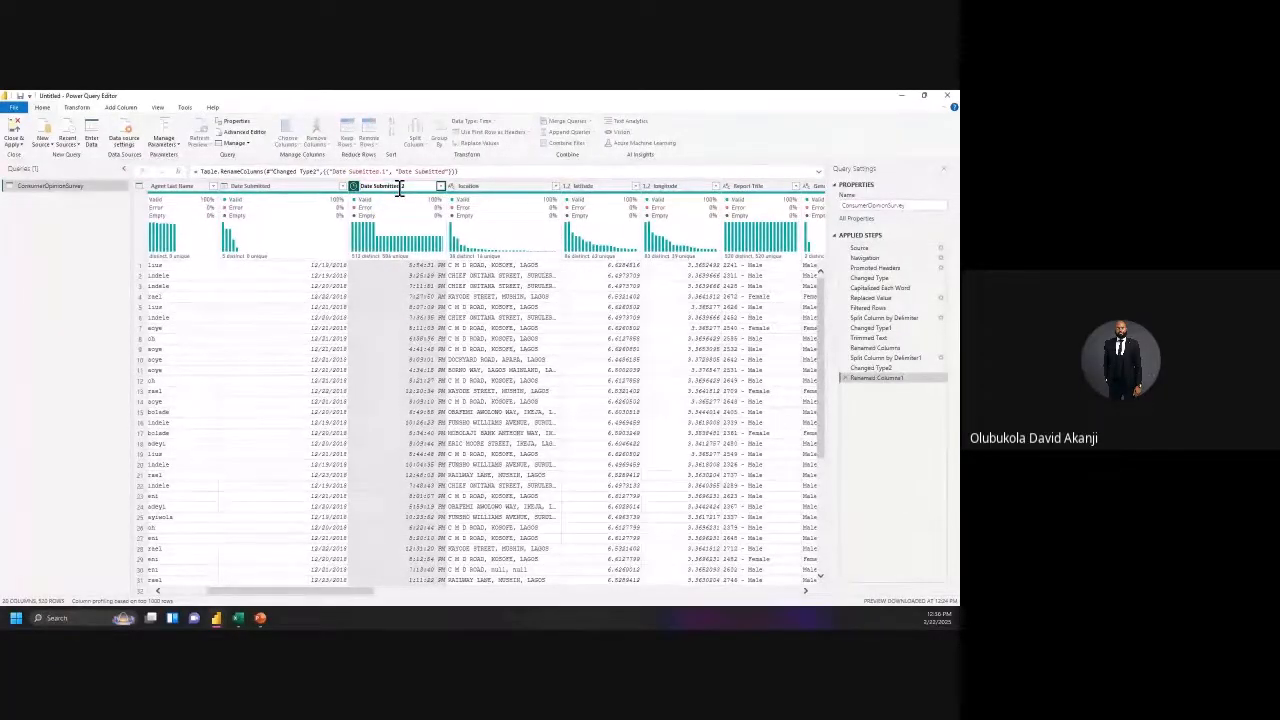
pyautogui.press('Delete')
pyautogui.press('Delete')
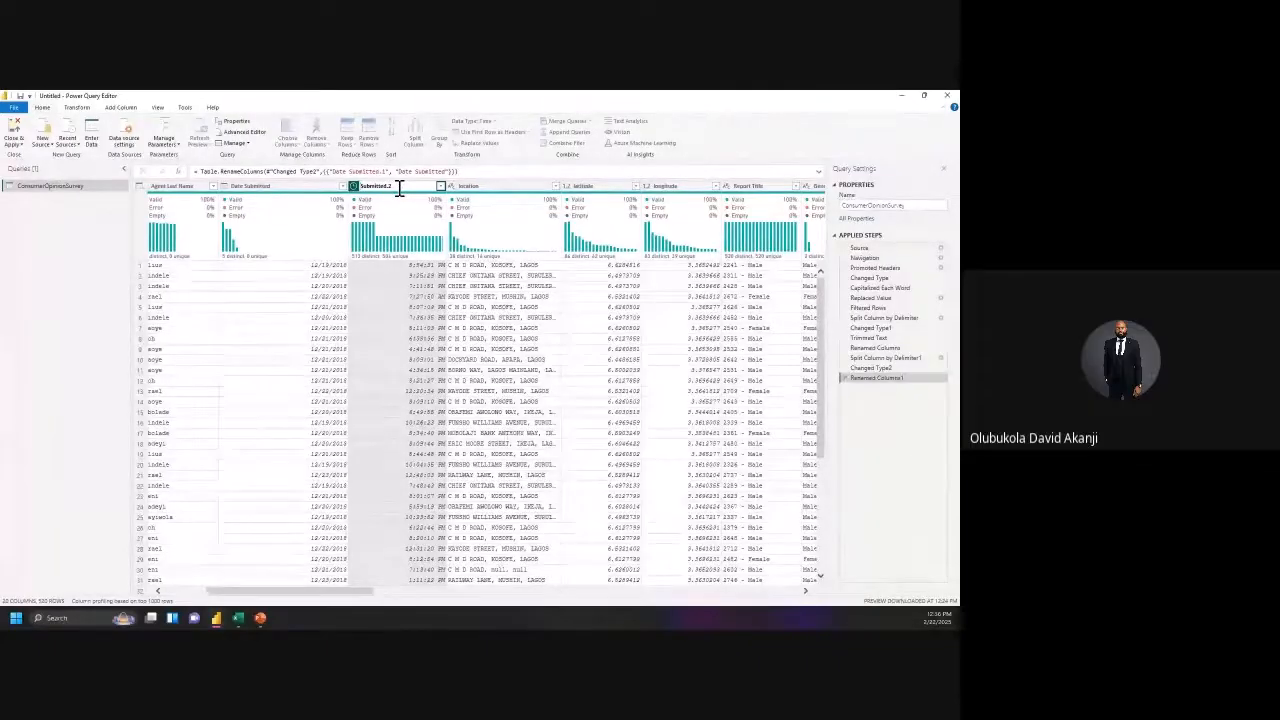
pyautogui.write('Time')
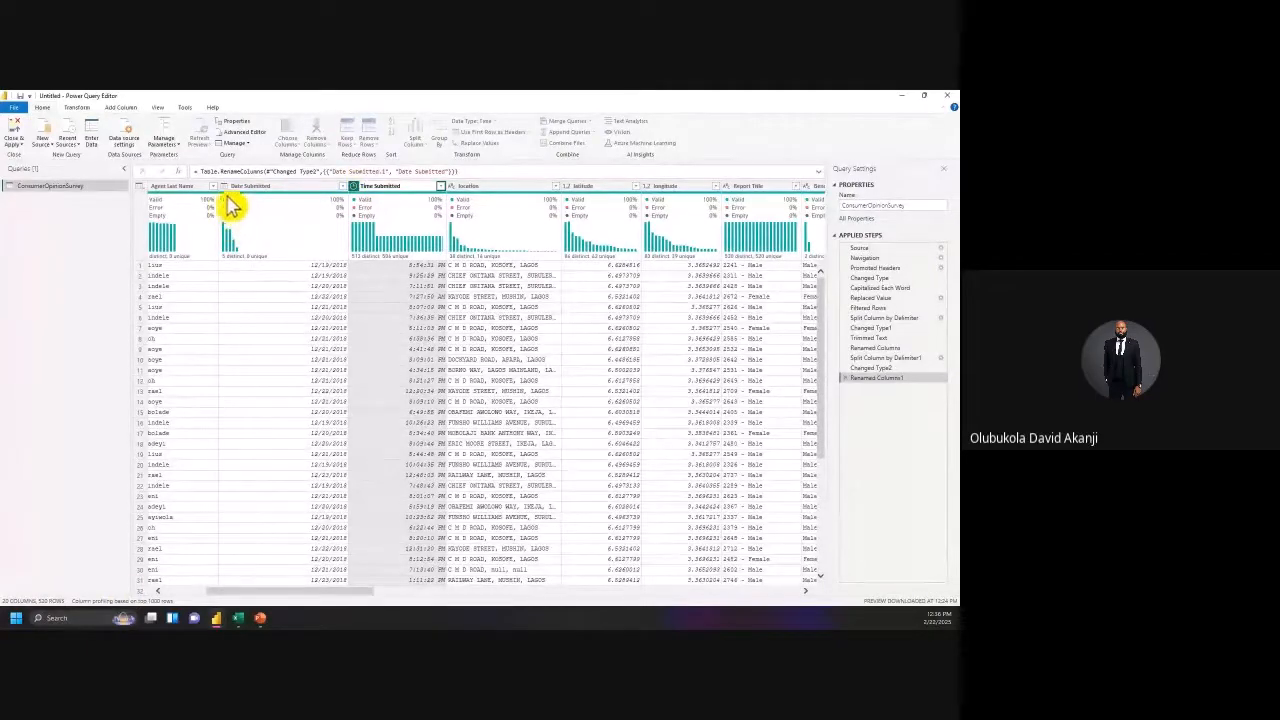
pyautogui.click(209, 590)
pyautogui.moveTo(229, 600); pyautogui.dragTo(172, 603)
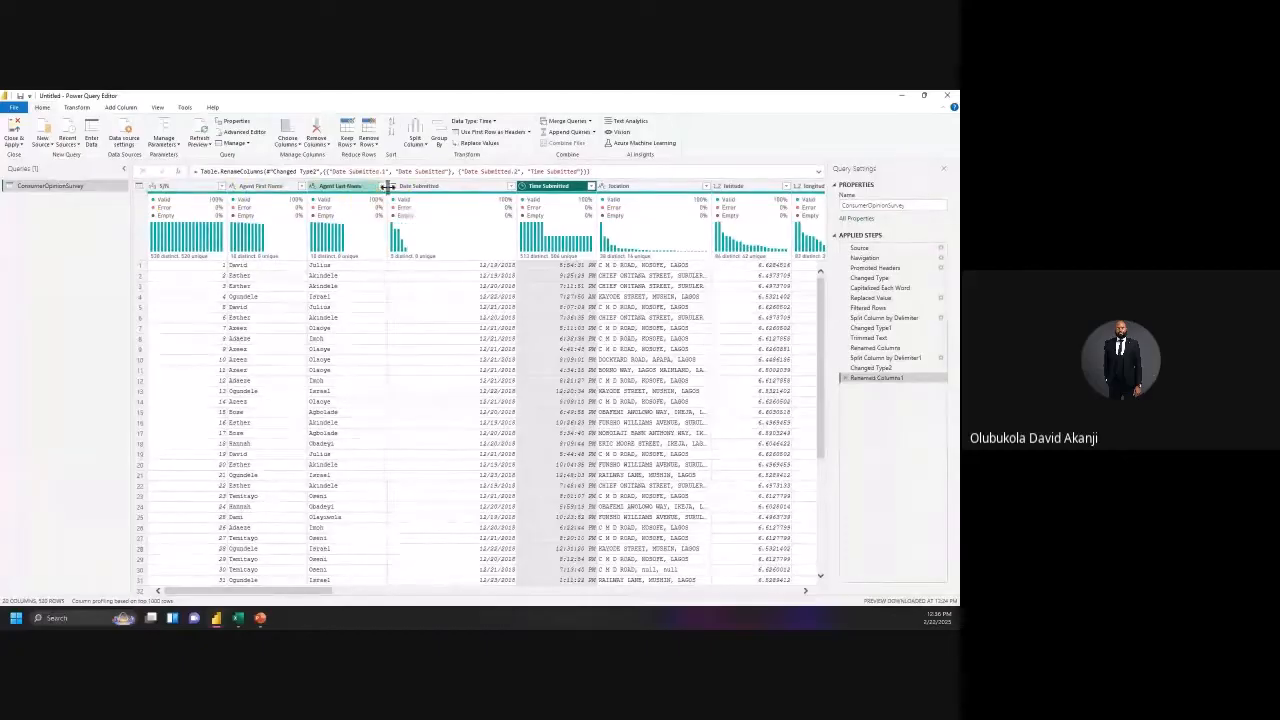
pyautogui.click(163, 201)
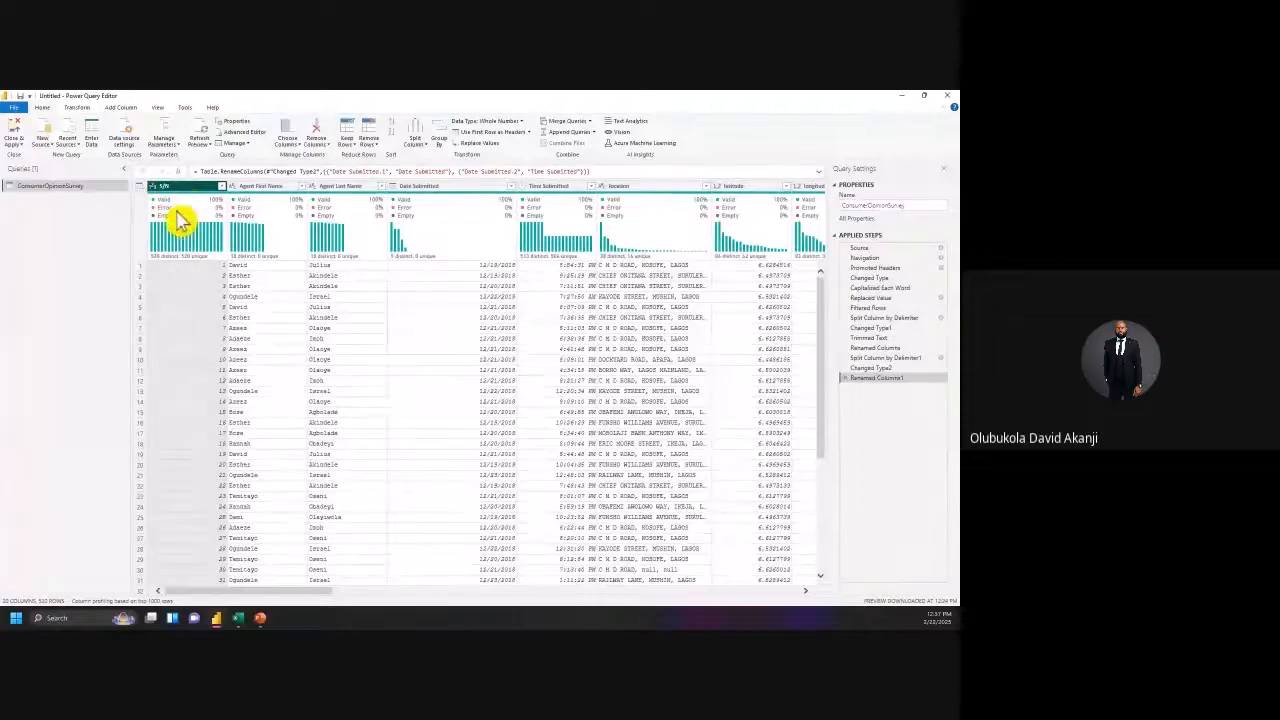
pyautogui.click(156, 187)
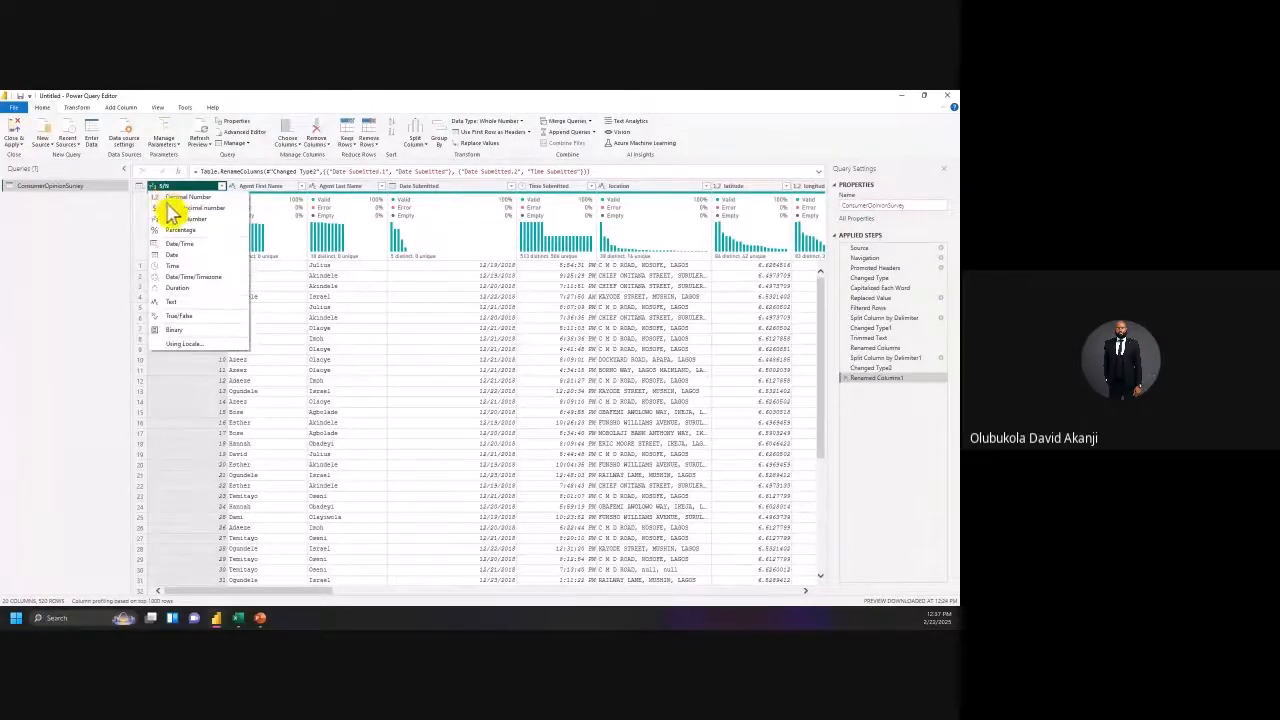
pyautogui.click(195, 188)
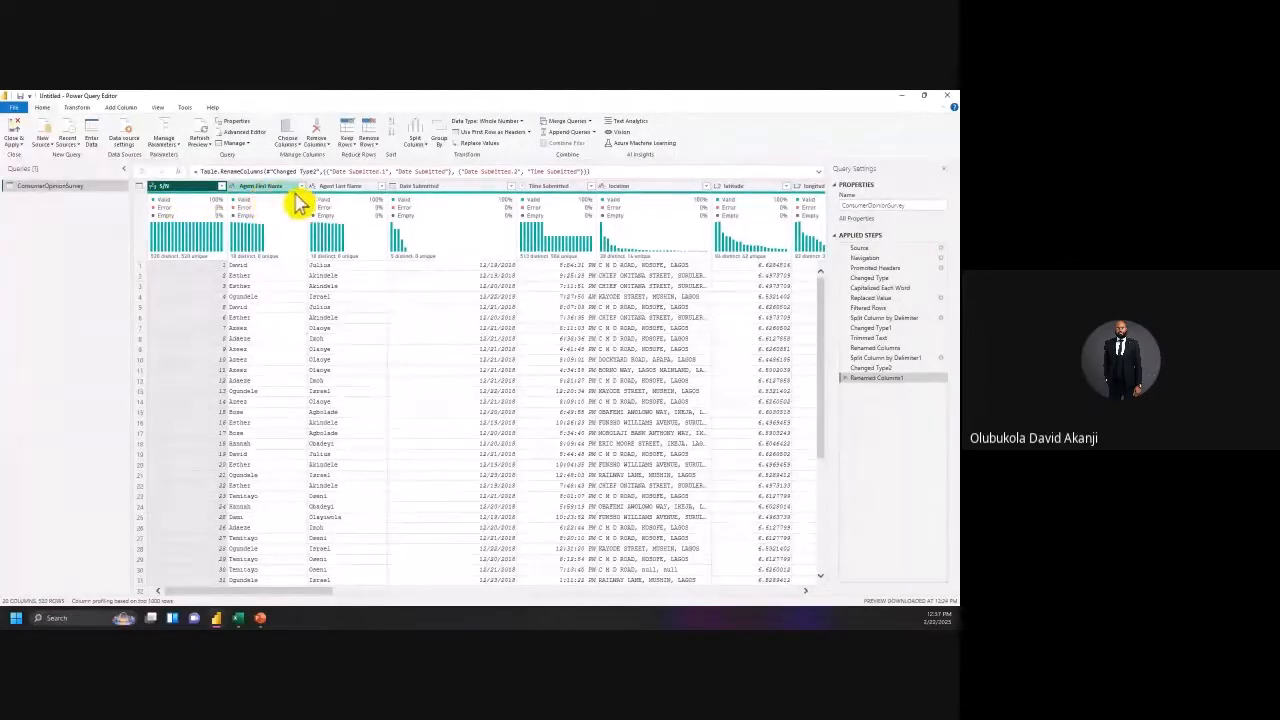
pyautogui.click(238, 188)
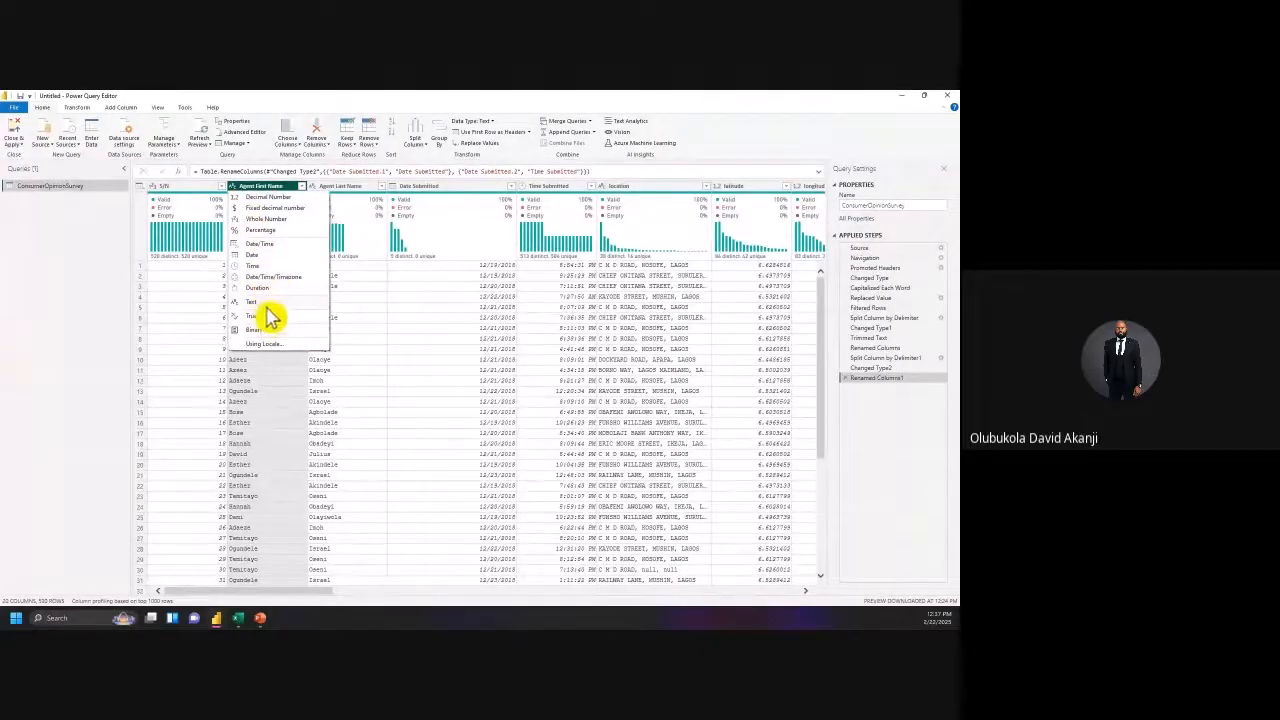
pyautogui.click(112, 279)
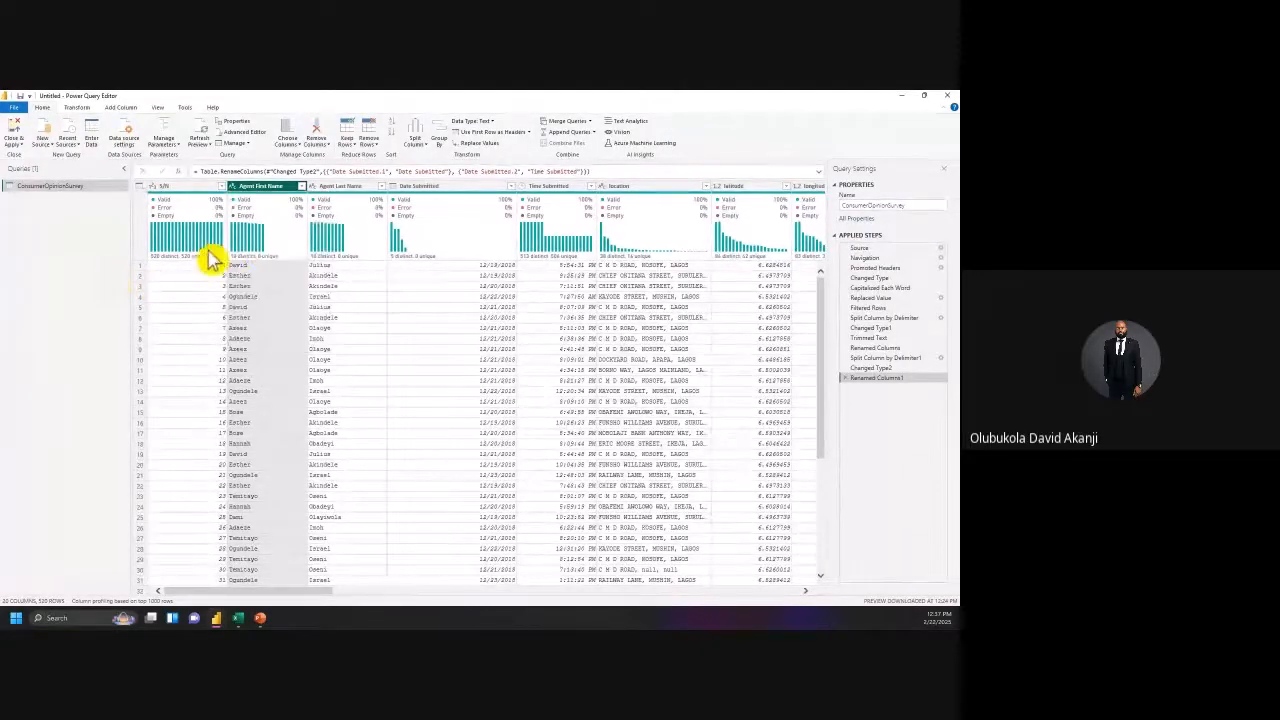
pyautogui.click(440, 189)
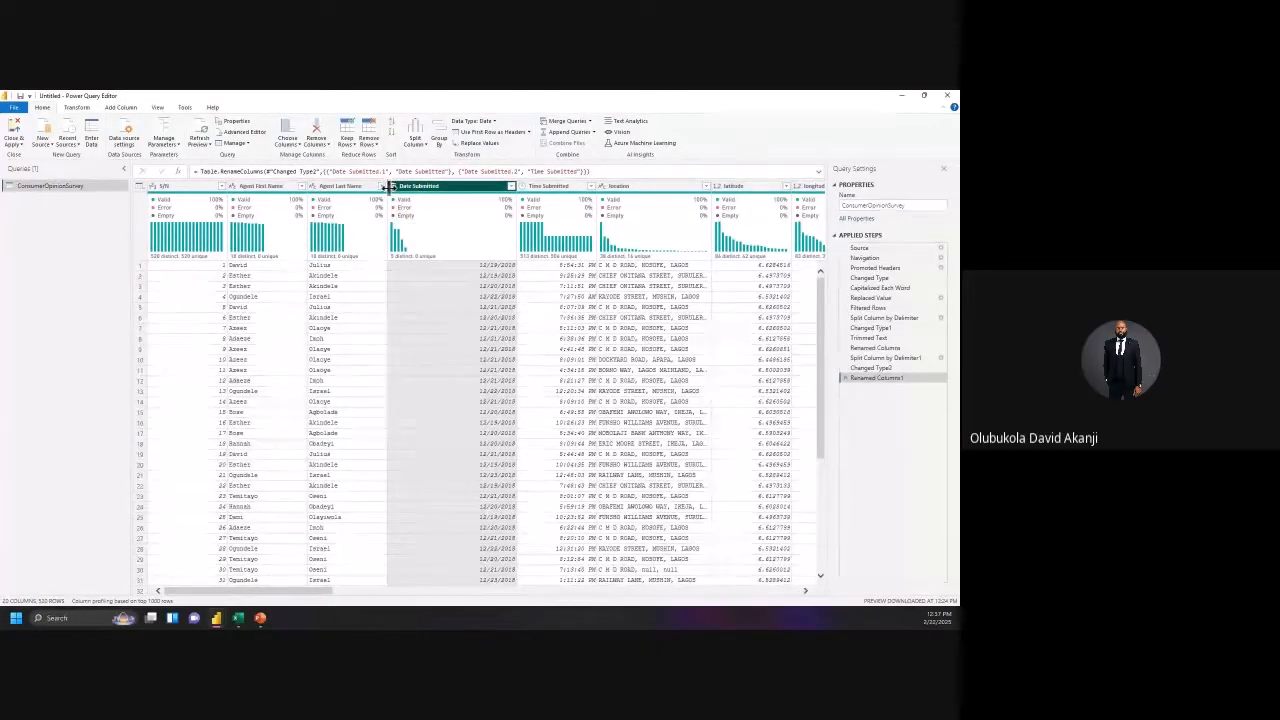
pyautogui.click(396, 187)
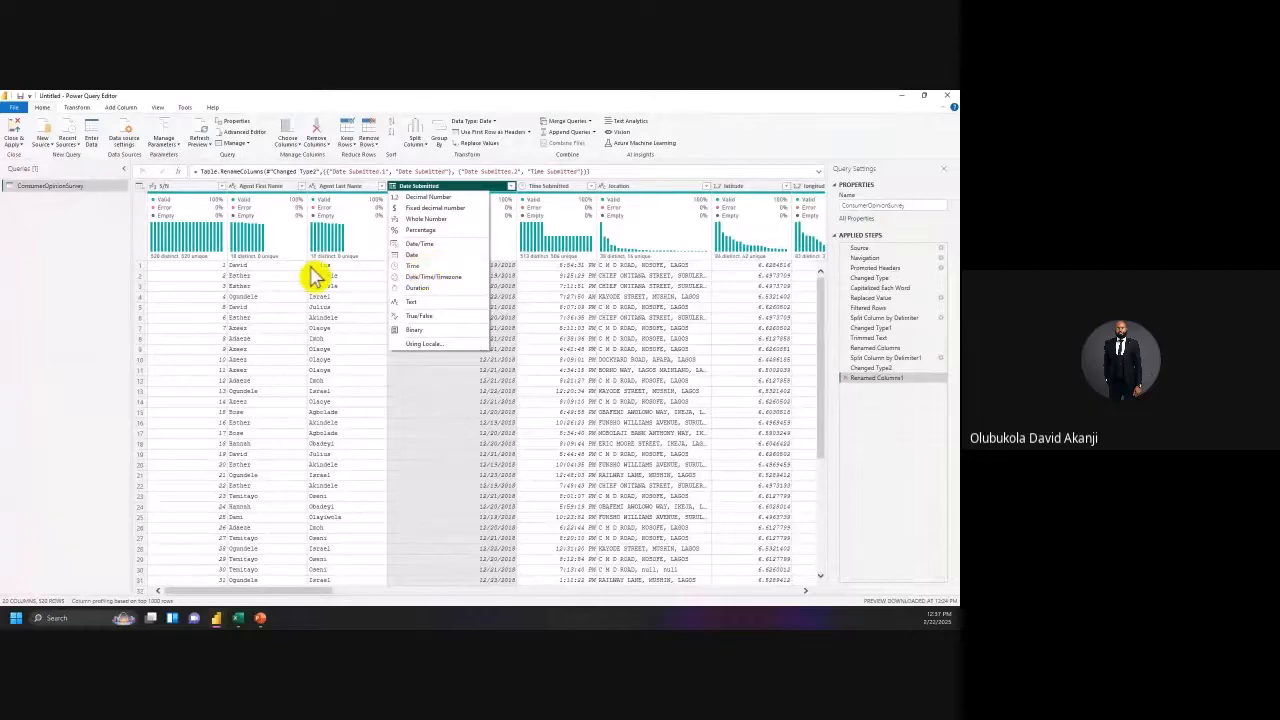
pyautogui.click(100, 257)
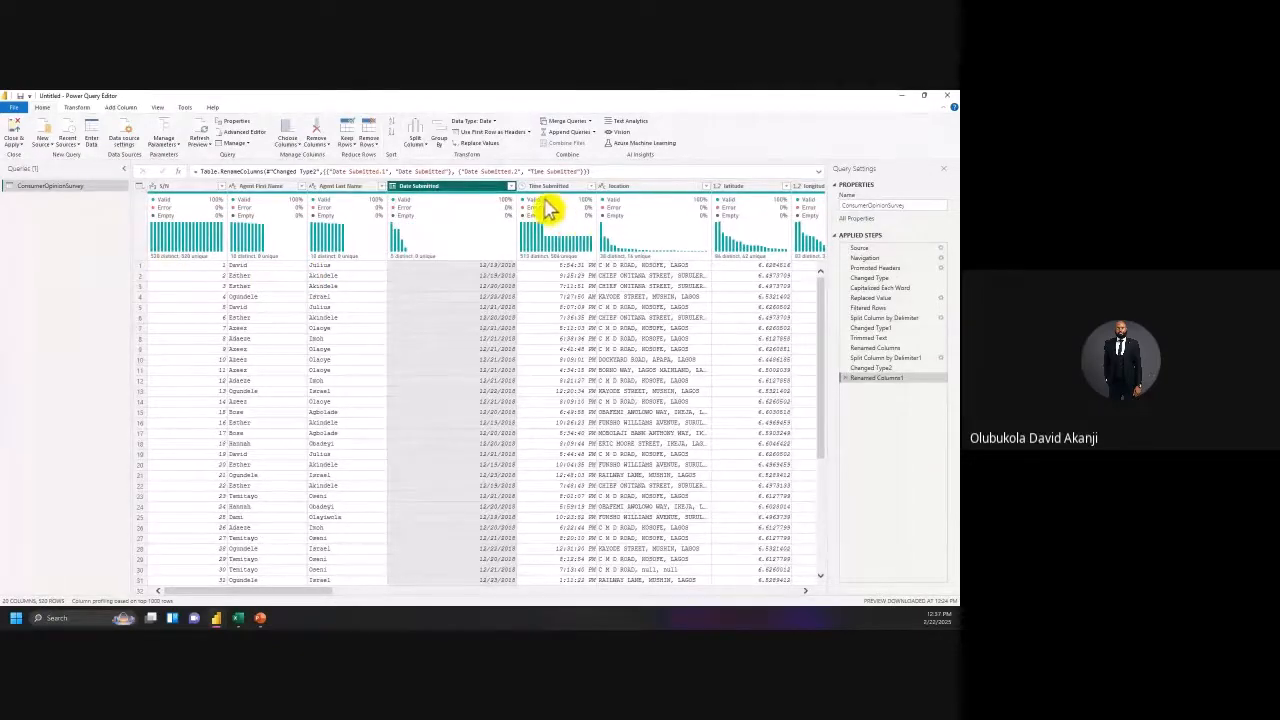
pyautogui.click(522, 186)
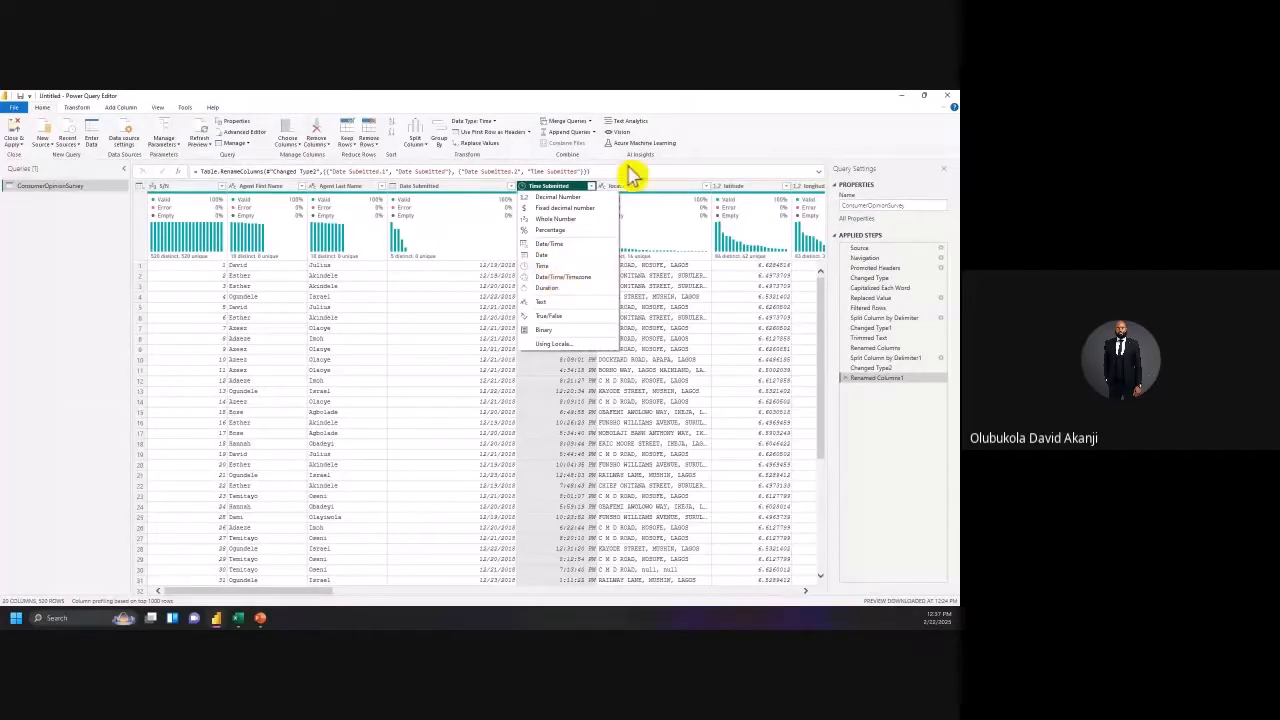
pyautogui.click(702, 154)
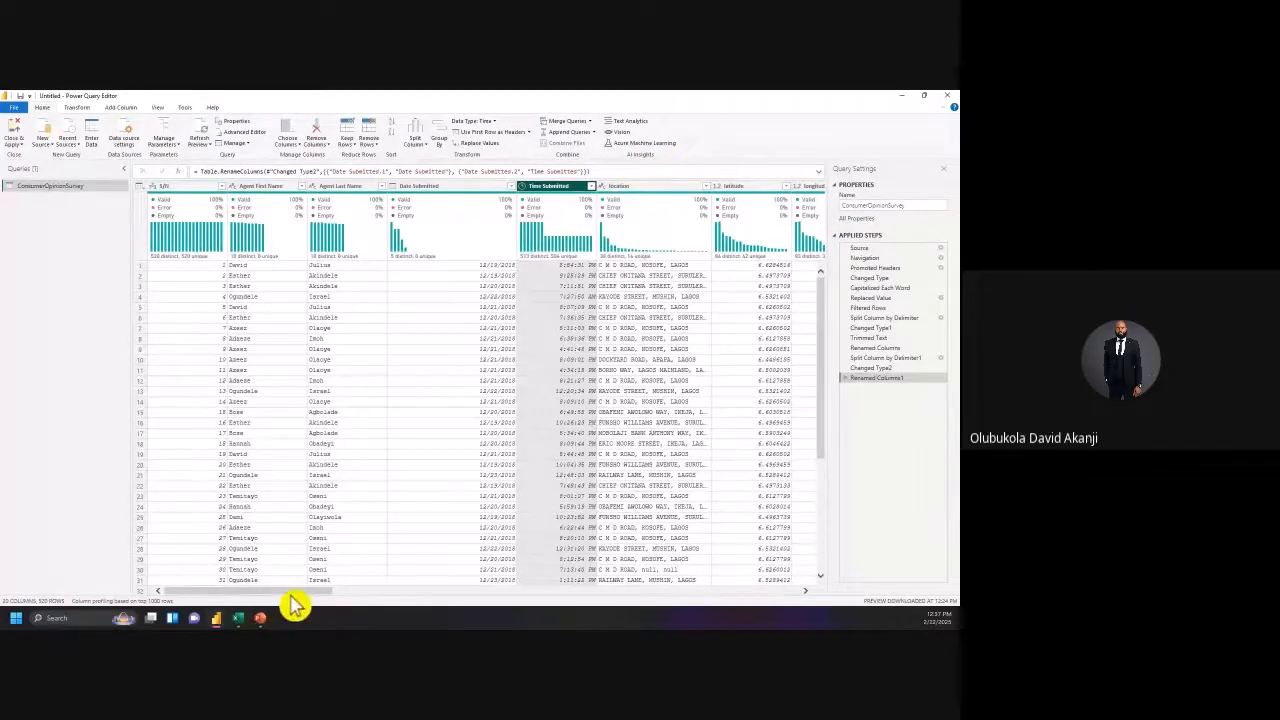
# Step: Scroll right and check the latitude column's data type without changing it
pyautogui.moveTo(295, 598); pyautogui.dragTo(382, 620)
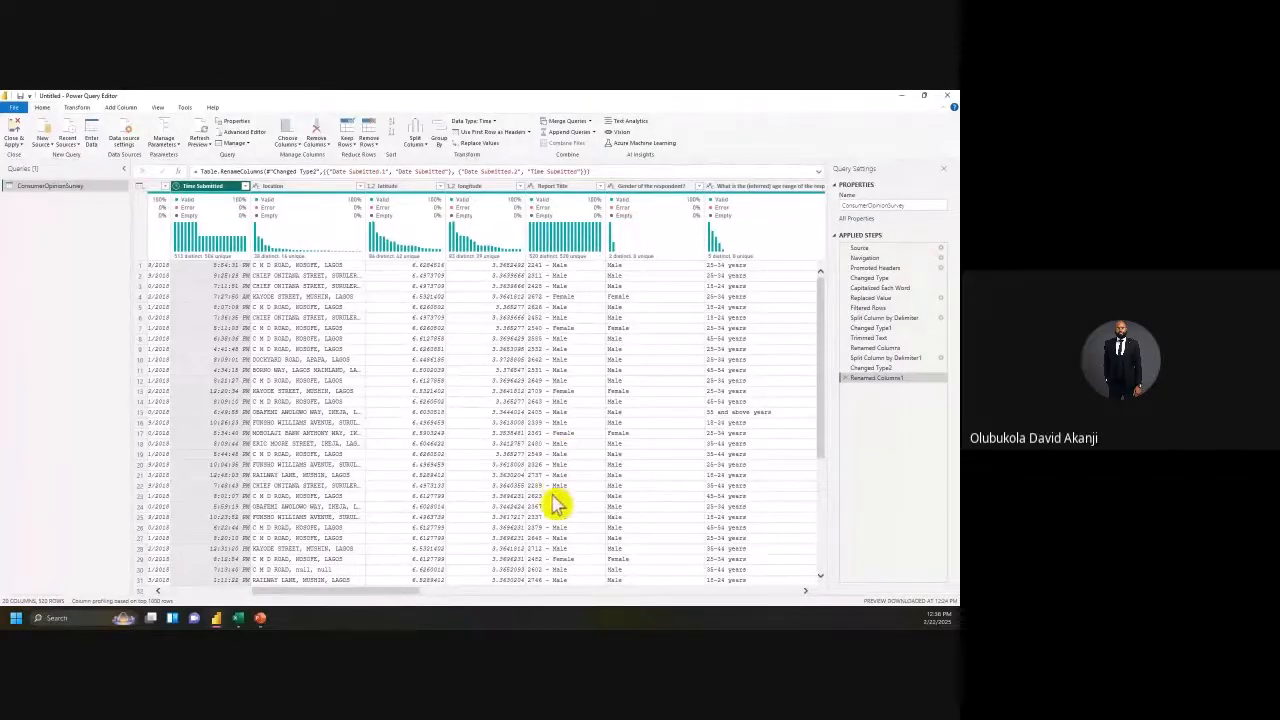
pyautogui.click(374, 187)
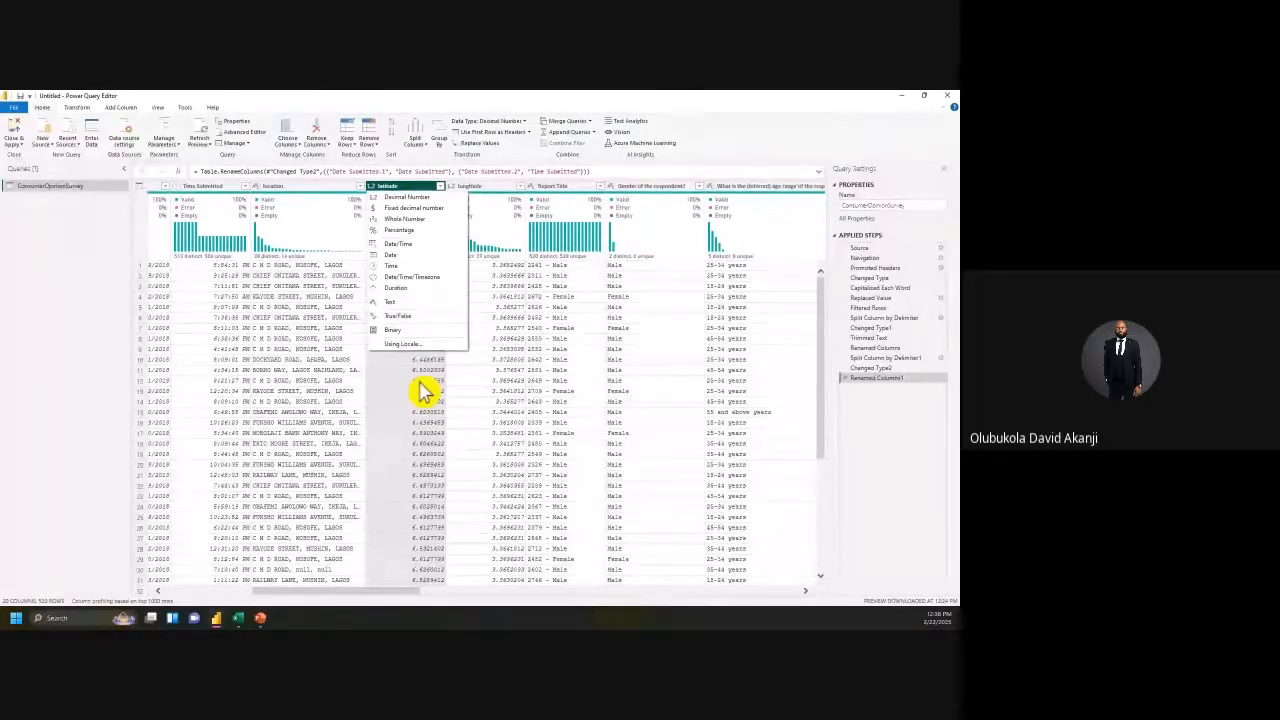
pyautogui.click(769, 134)
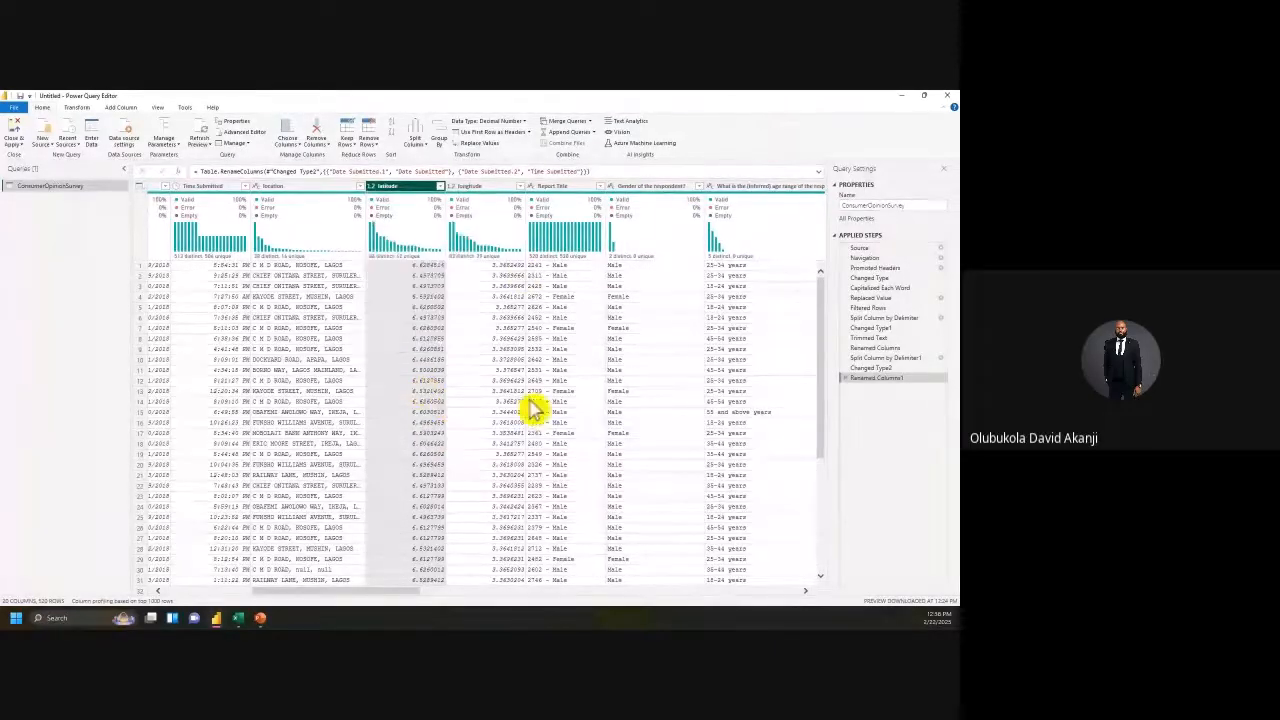
# Step: Remove the Report Title column from the query
pyautogui.moveTo(370, 592); pyautogui.dragTo(439, 596)
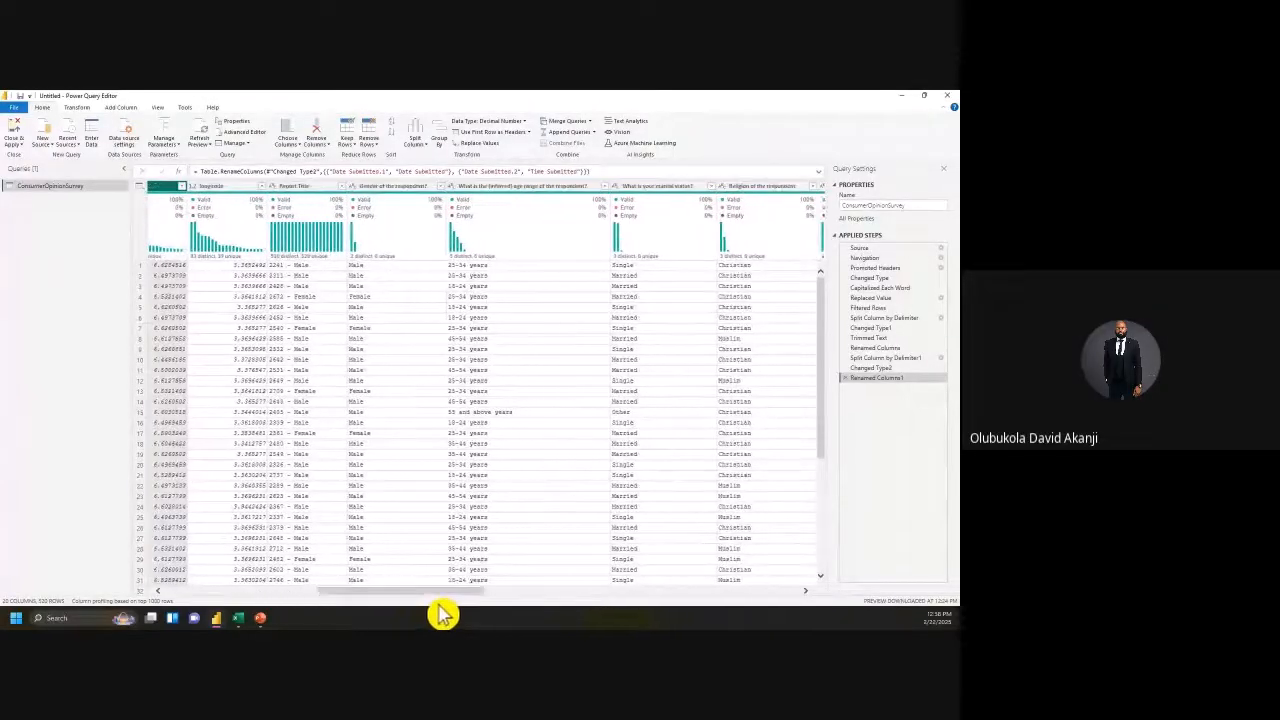
pyautogui.click(310, 195)
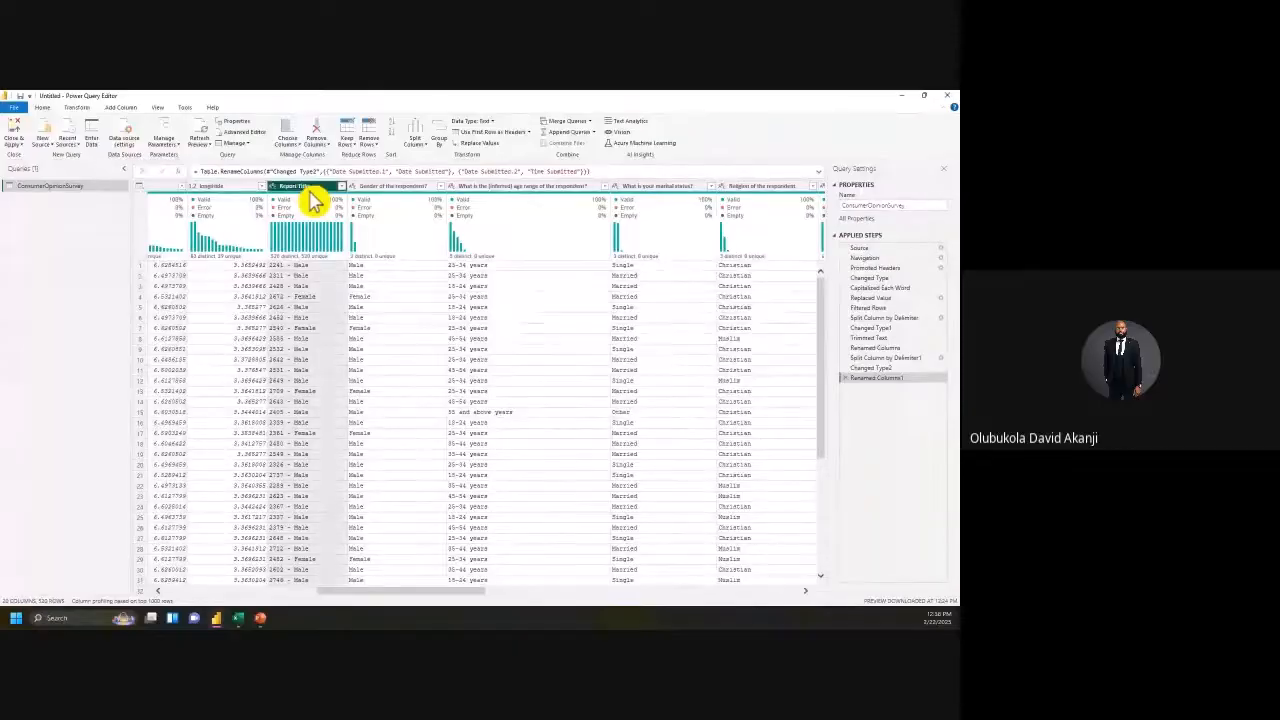
pyautogui.rightClick(306, 188)
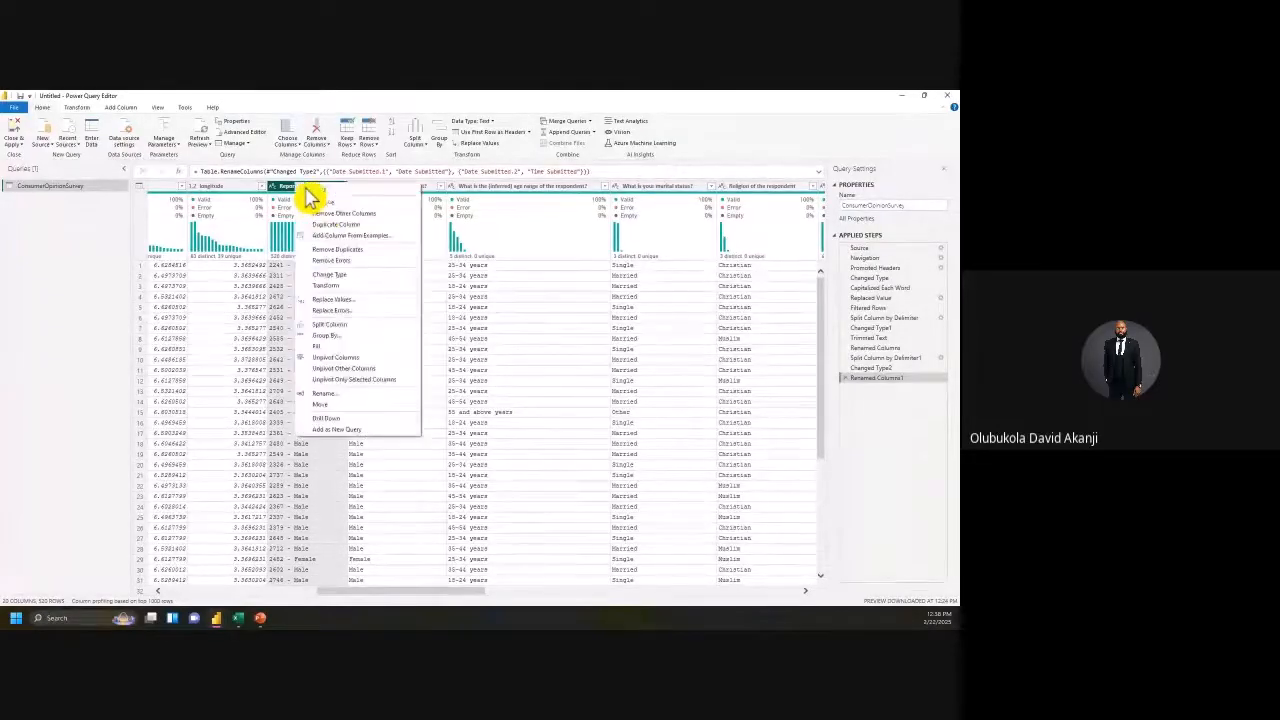
pyautogui.click(332, 212)
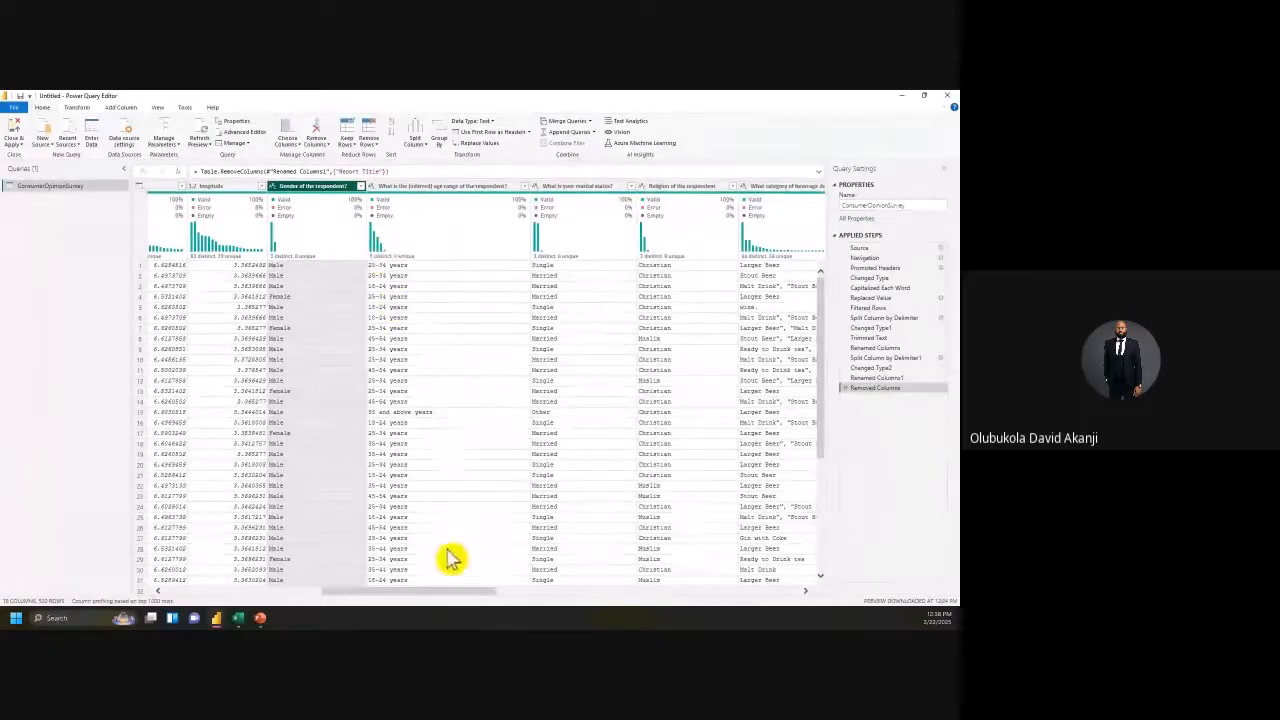
pyautogui.moveTo(445, 591); pyautogui.dragTo(790, 600)
pyautogui.moveTo(675, 628); pyautogui.dragTo(228, 614)
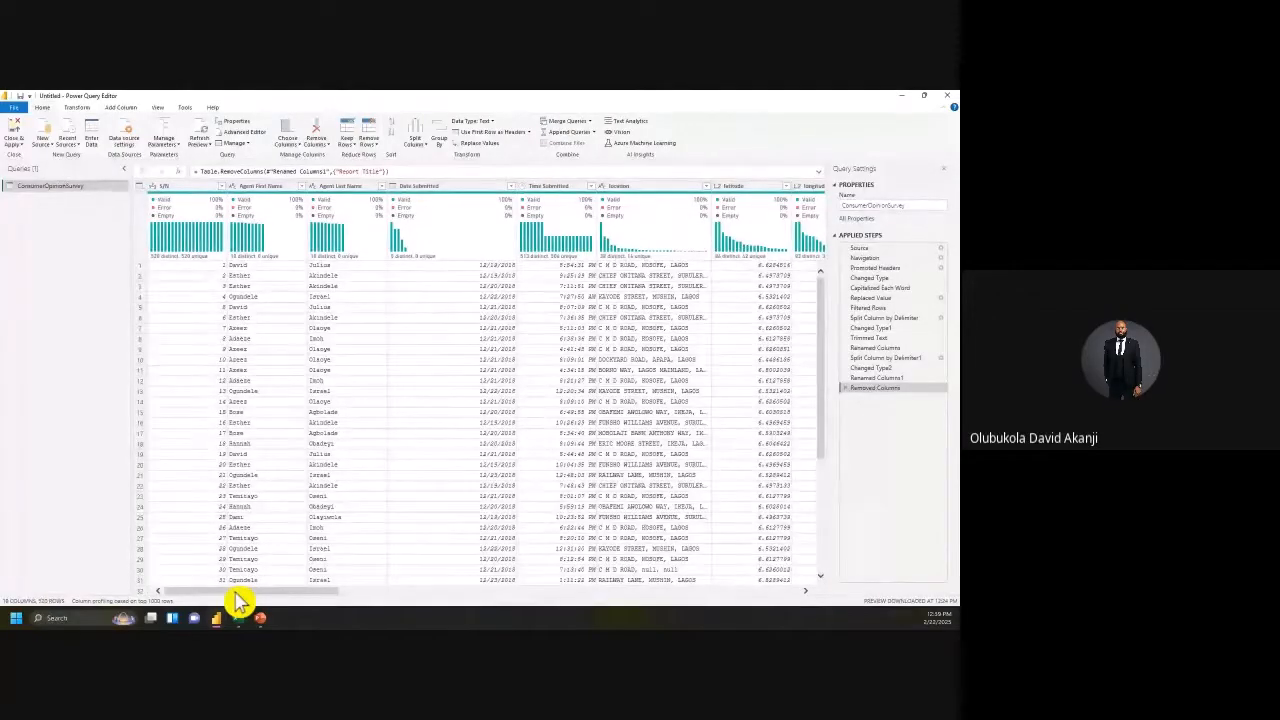
pyautogui.moveTo(246, 594); pyautogui.dragTo(523, 592)
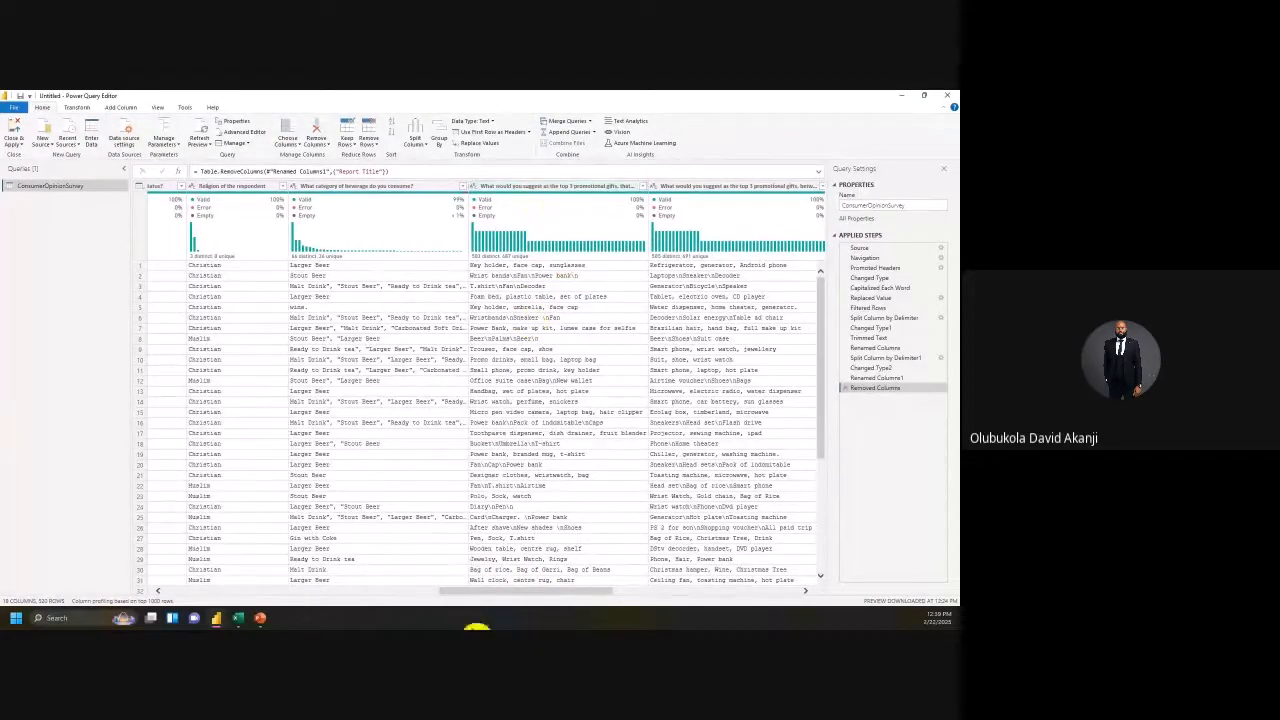
pyautogui.moveTo(484, 595); pyautogui.dragTo(398, 602)
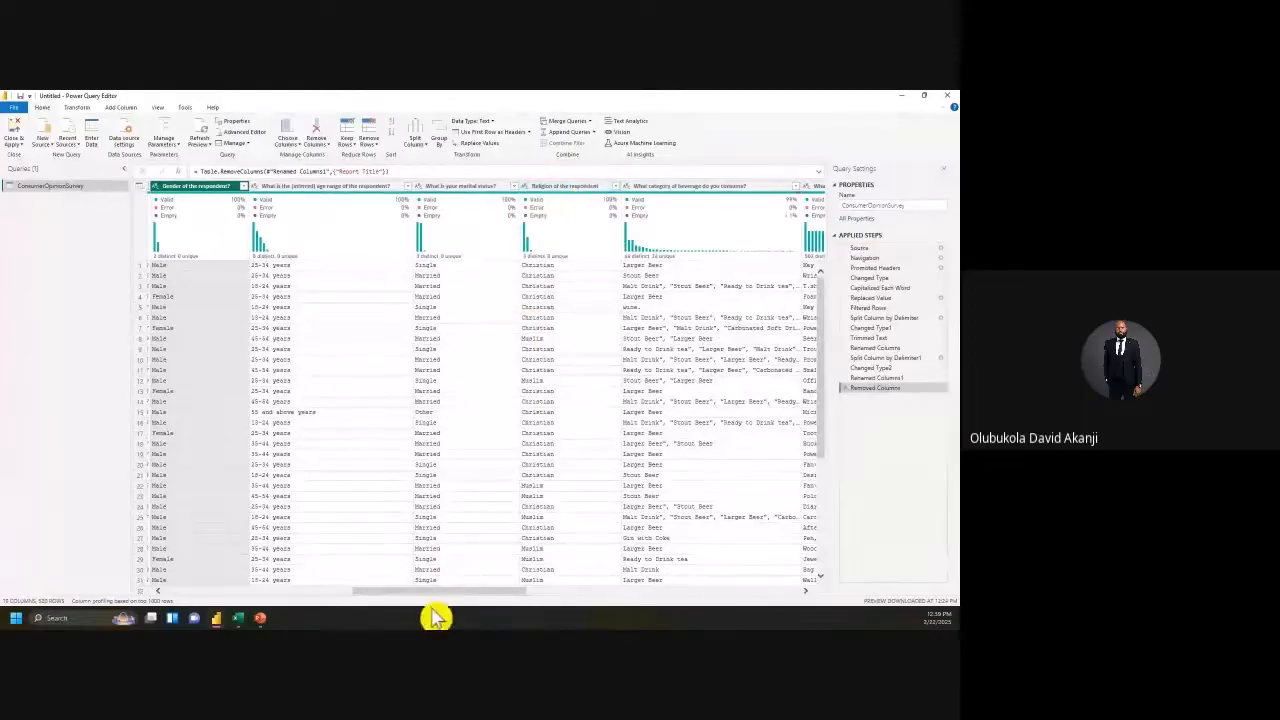
pyautogui.moveTo(438, 598); pyautogui.dragTo(223, 611)
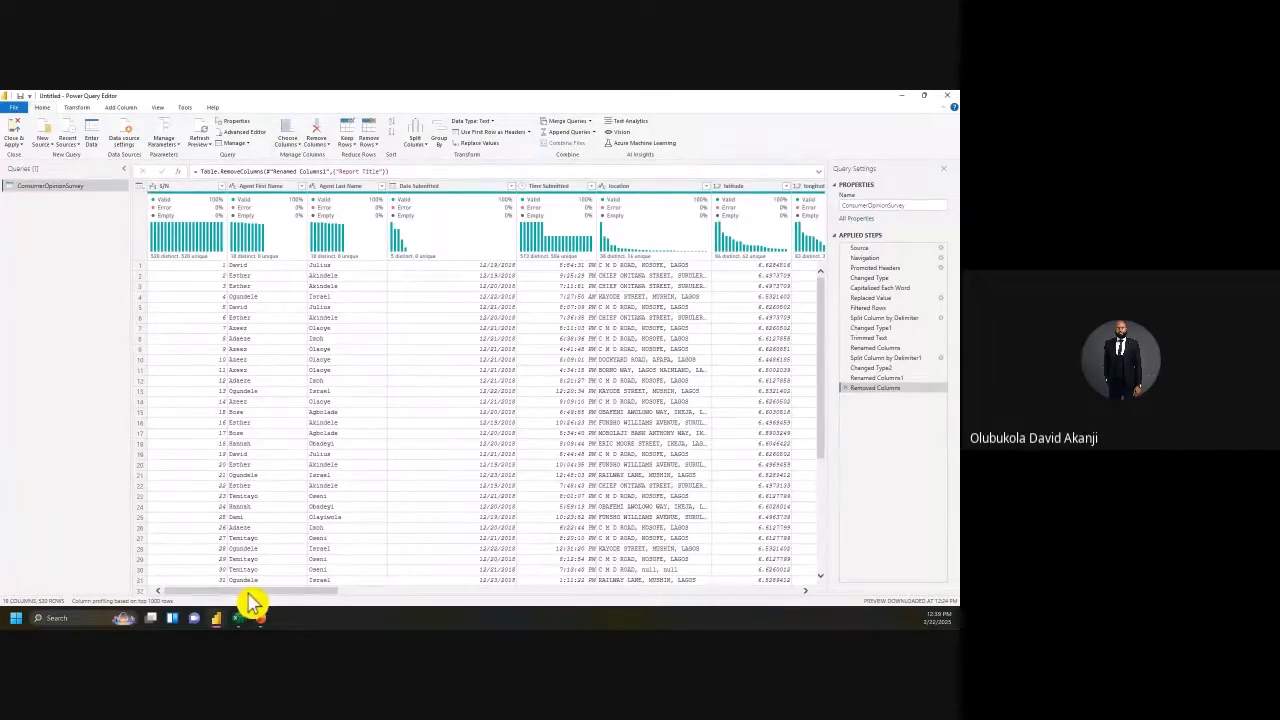
pyautogui.moveTo(312, 592); pyautogui.dragTo(591, 591)
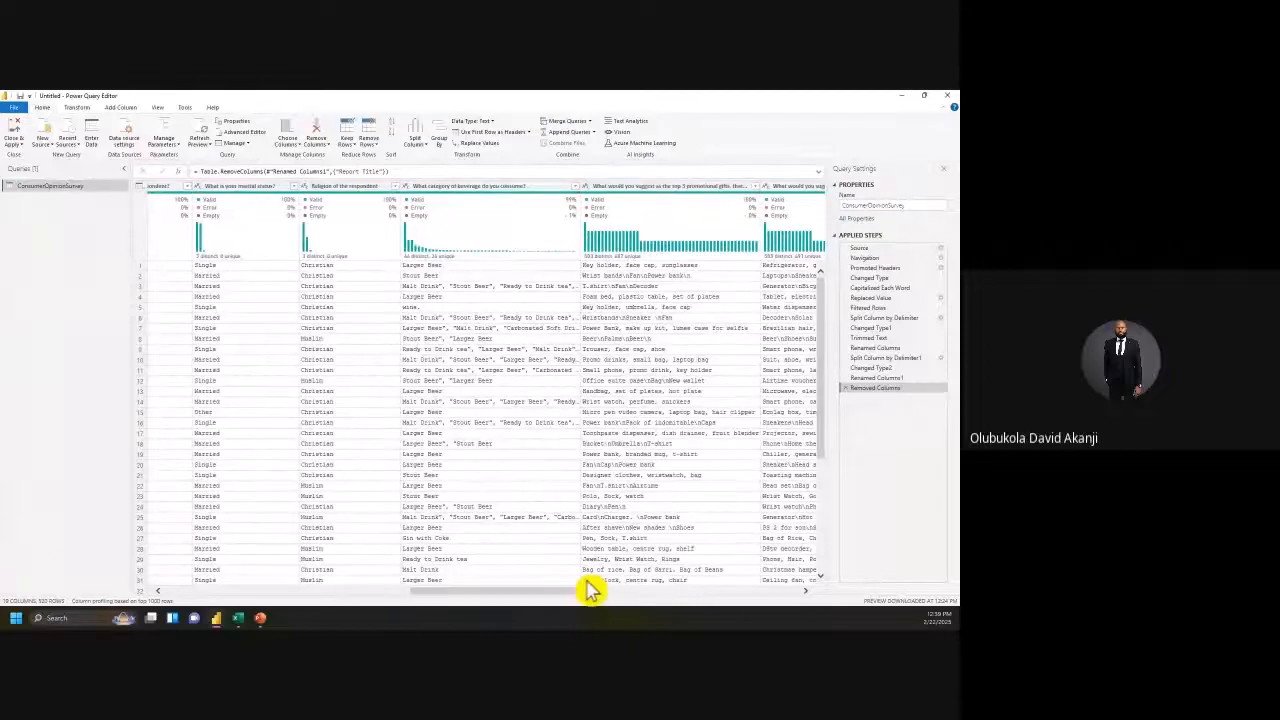
# Step: Remove the beverage-category and promotional-gifts question columns from the survey table
pyautogui.click(489, 190)
pyautogui.rightClick(479, 187)
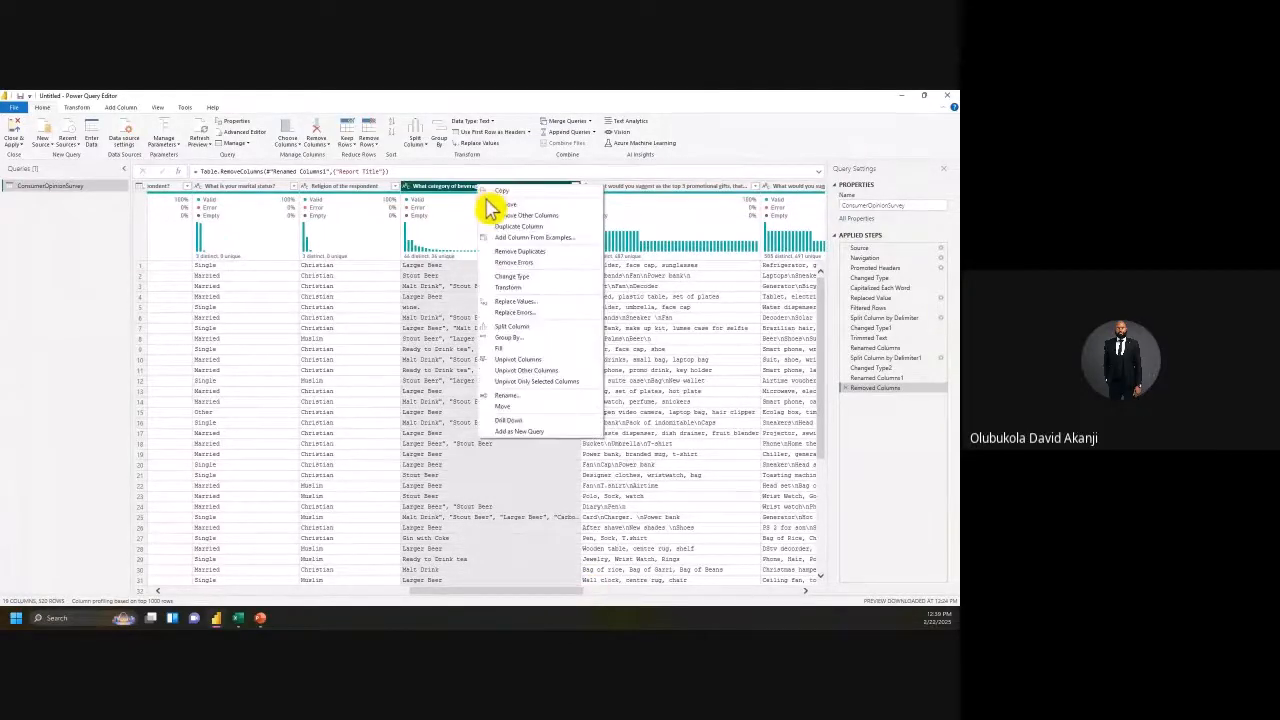
pyautogui.click(514, 210)
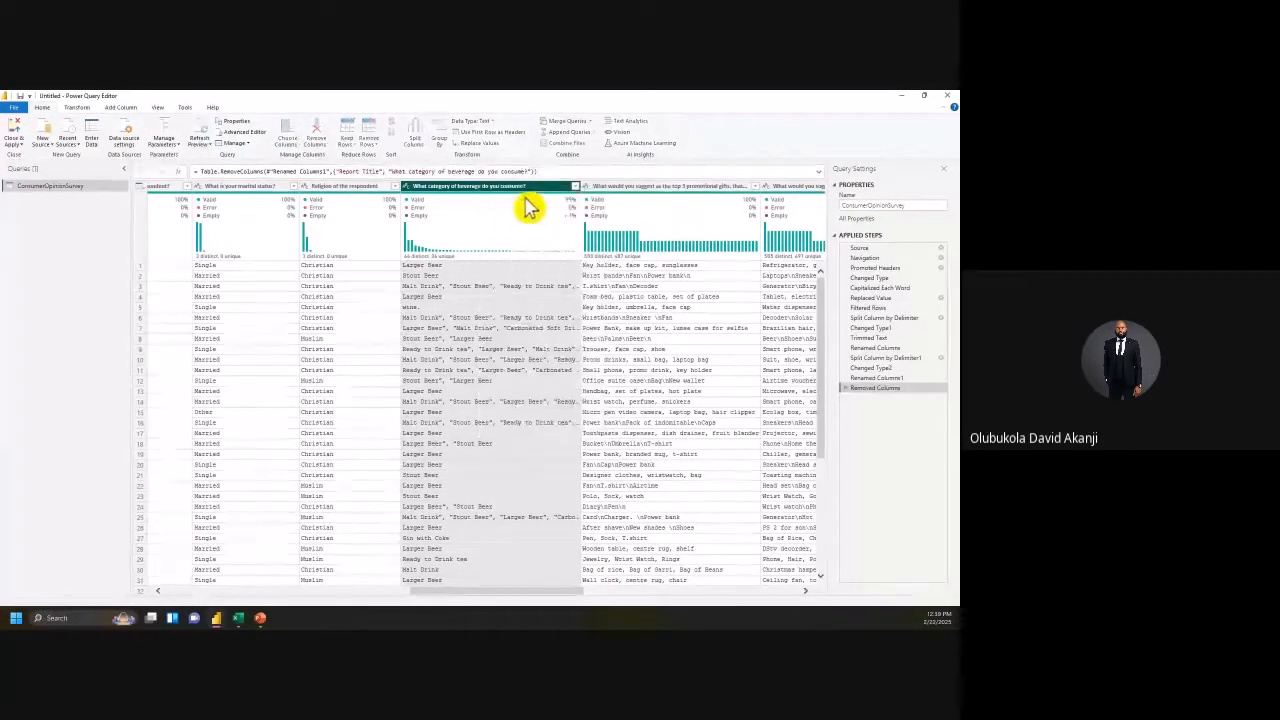
pyautogui.rightClick(510, 200)
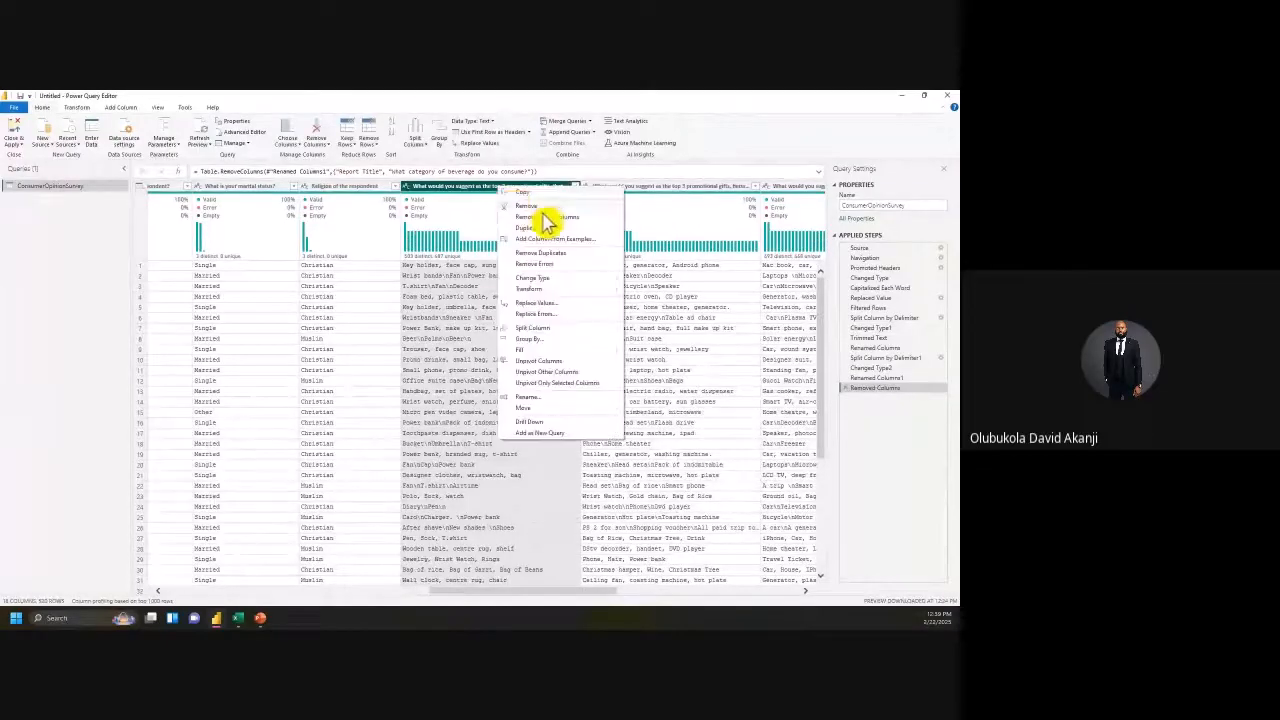
pyautogui.click(543, 209)
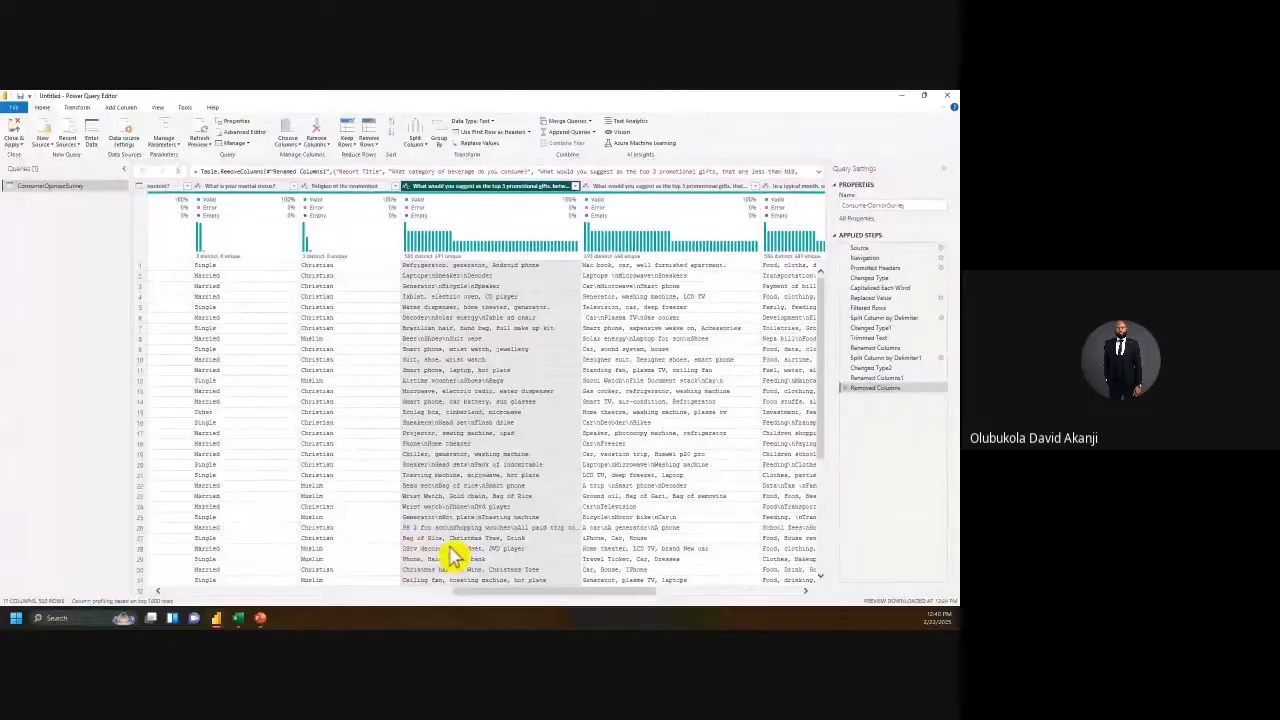
pyautogui.moveTo(548, 591); pyautogui.dragTo(314, 598)
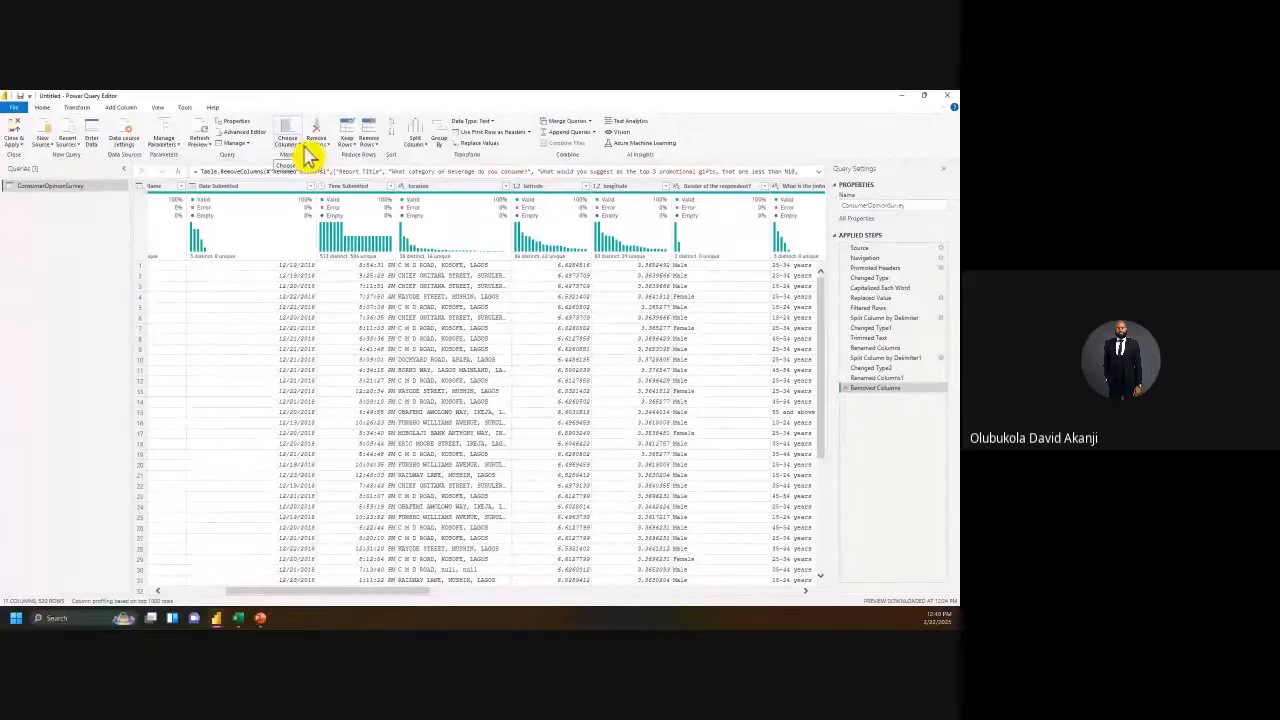
pyautogui.click(300, 145)
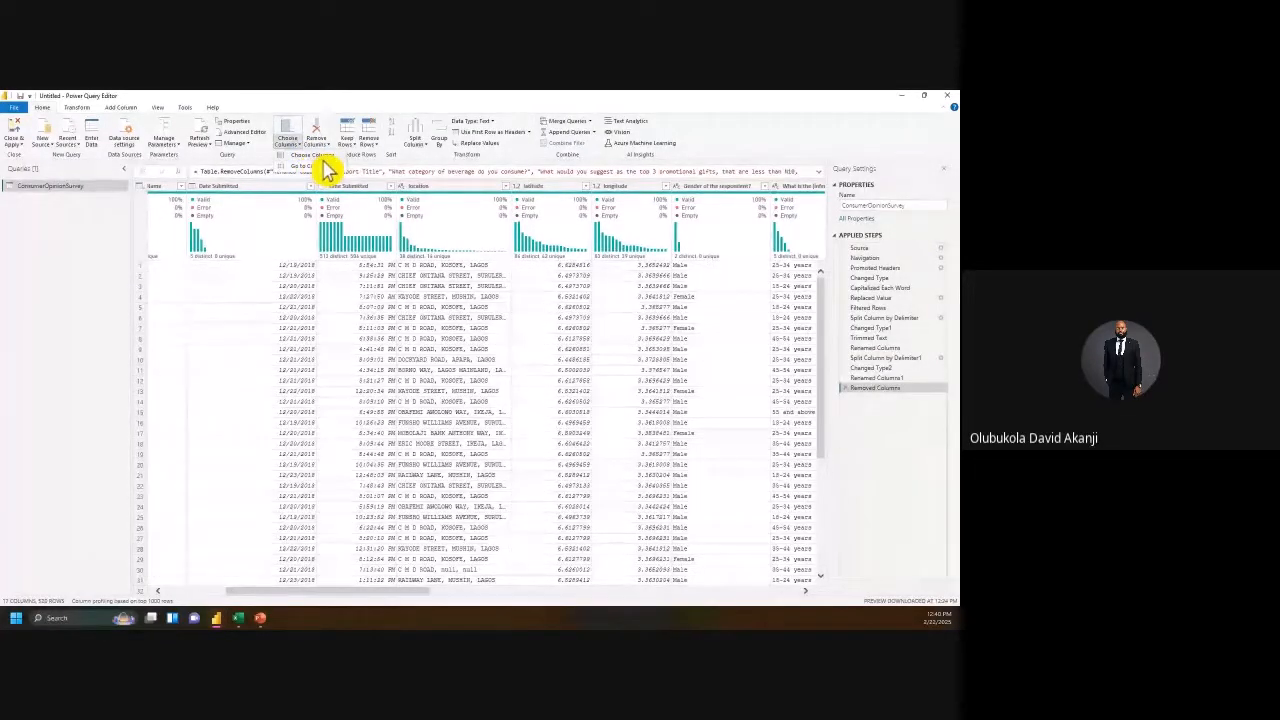
# Step: Keep only S/N, agent names, date, time, location, latitude, longitude, gender through Religion columns
pyautogui.click(326, 172)
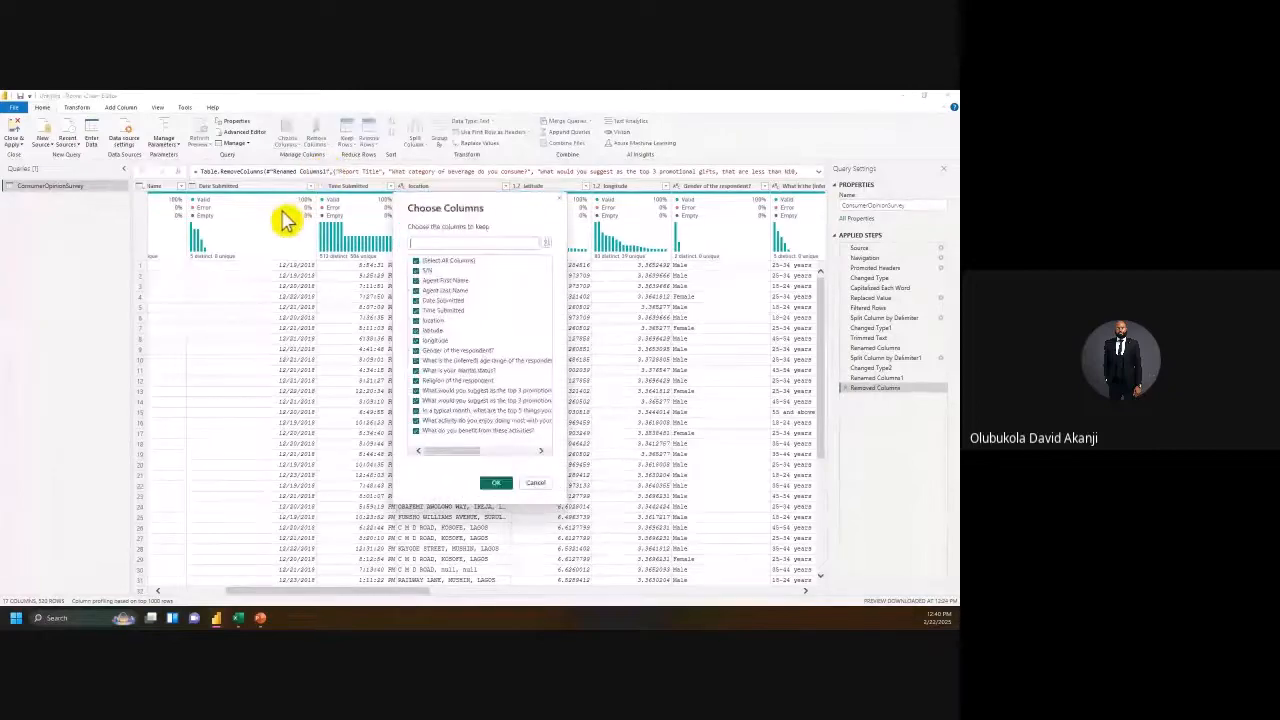
pyautogui.click(424, 262)
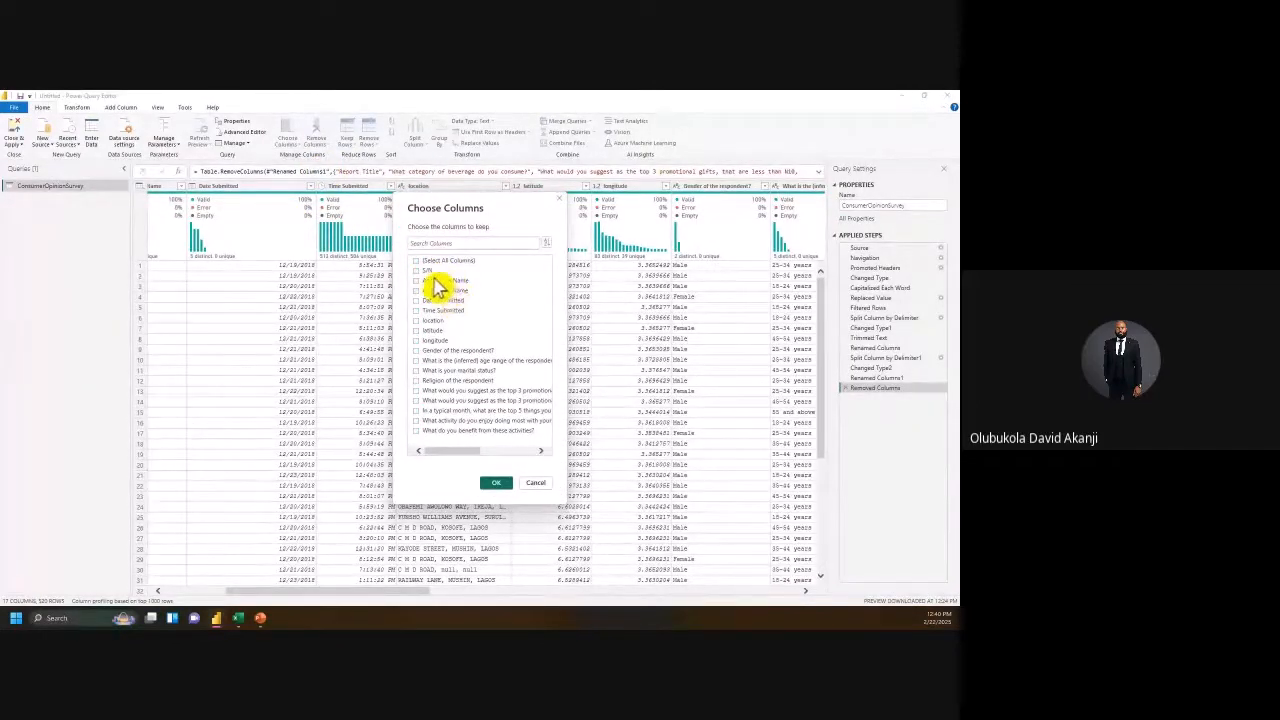
pyautogui.click(428, 272)
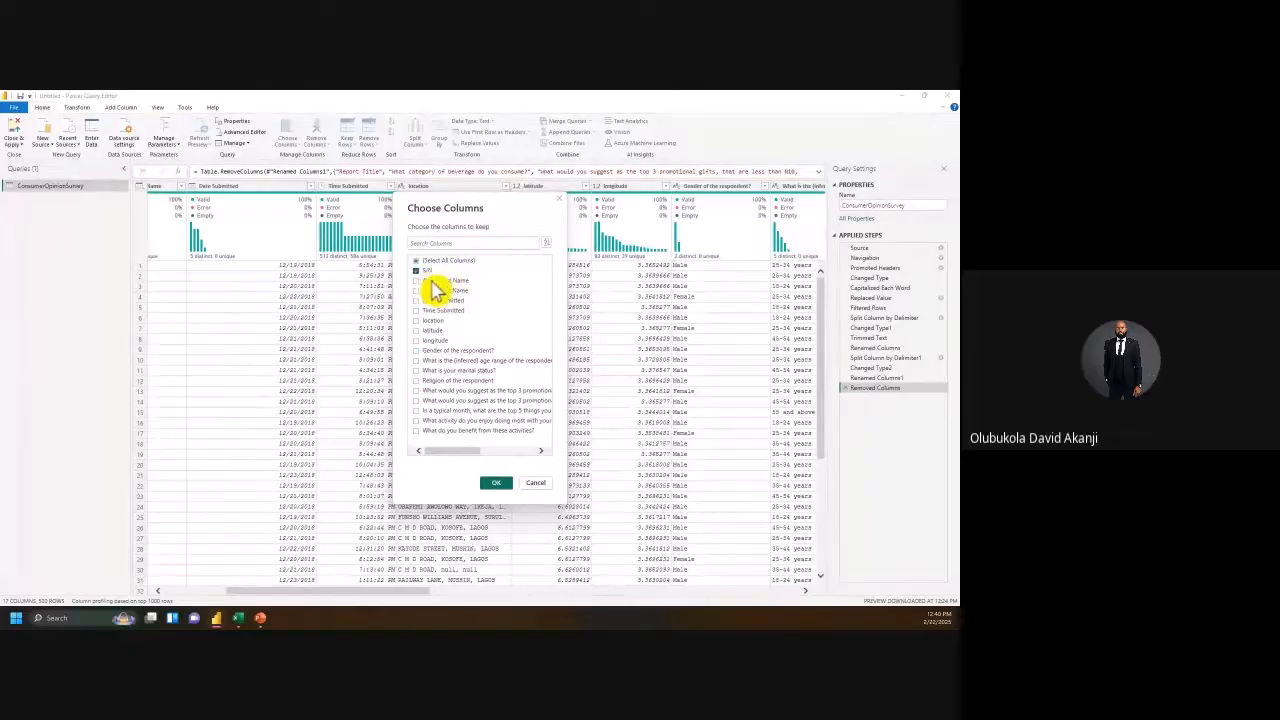
pyautogui.click(420, 311)
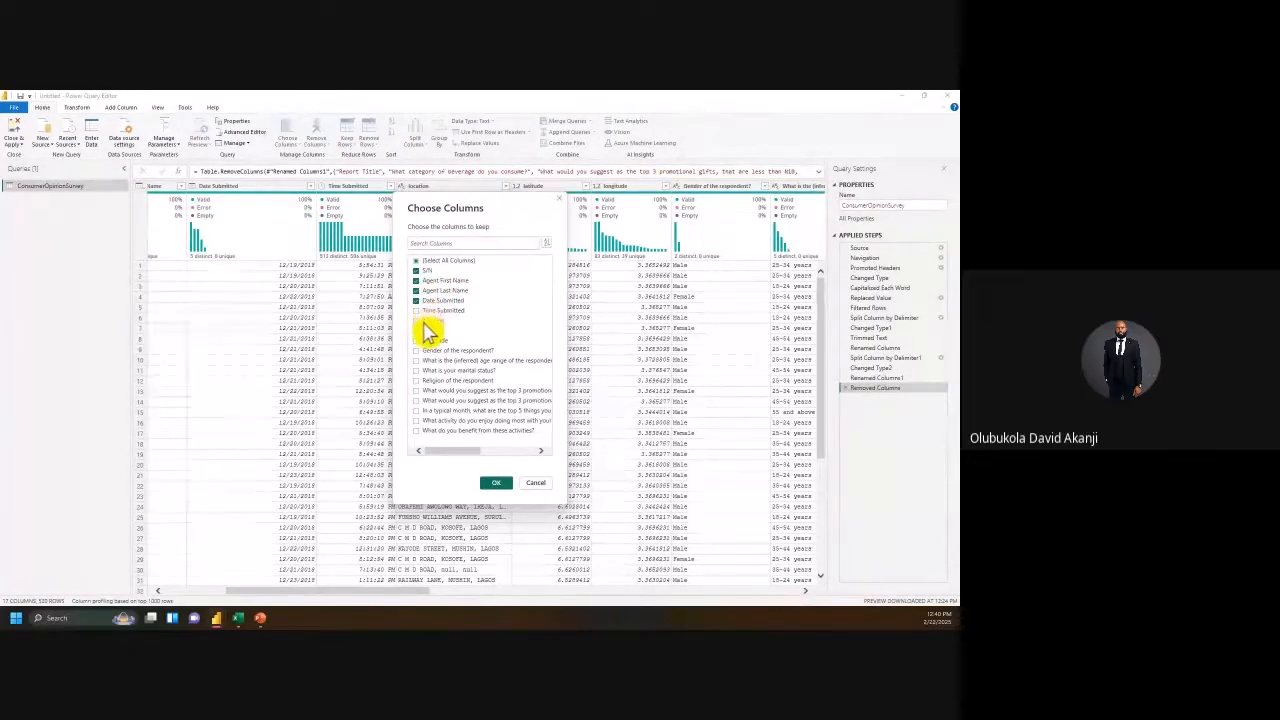
pyautogui.click(423, 321)
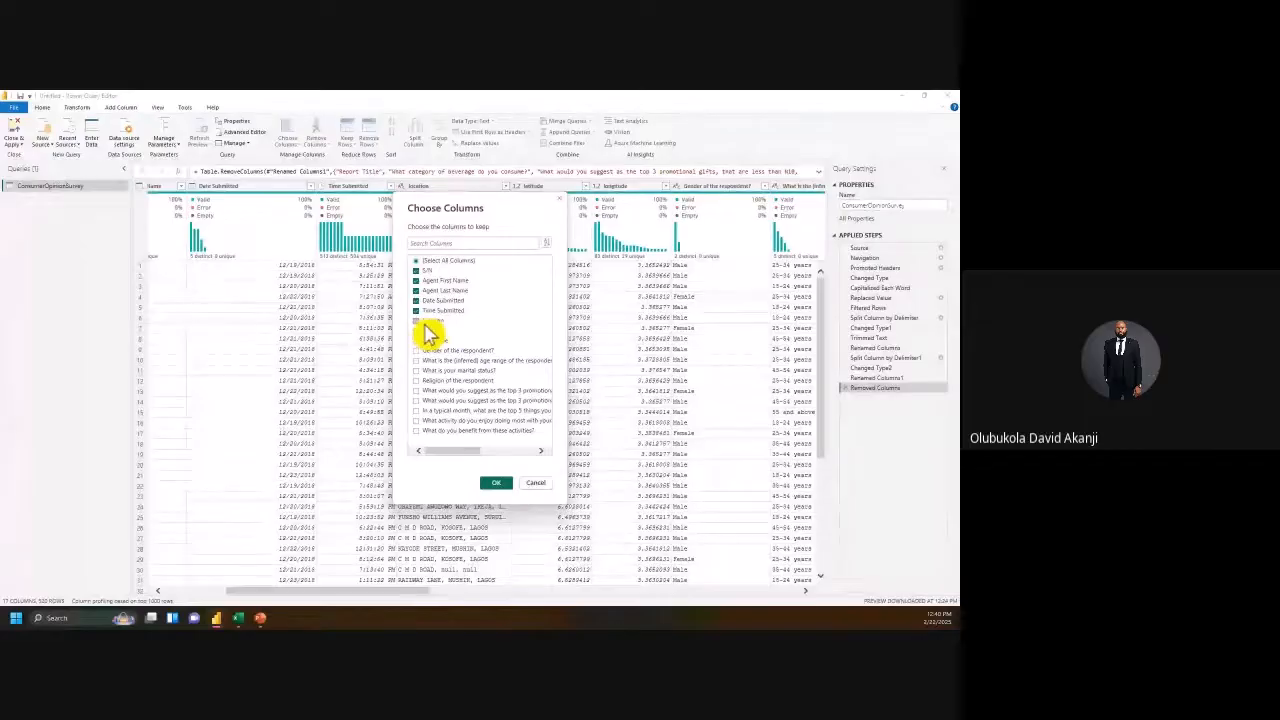
pyautogui.click(424, 331)
pyautogui.click(425, 341)
pyautogui.click(427, 352)
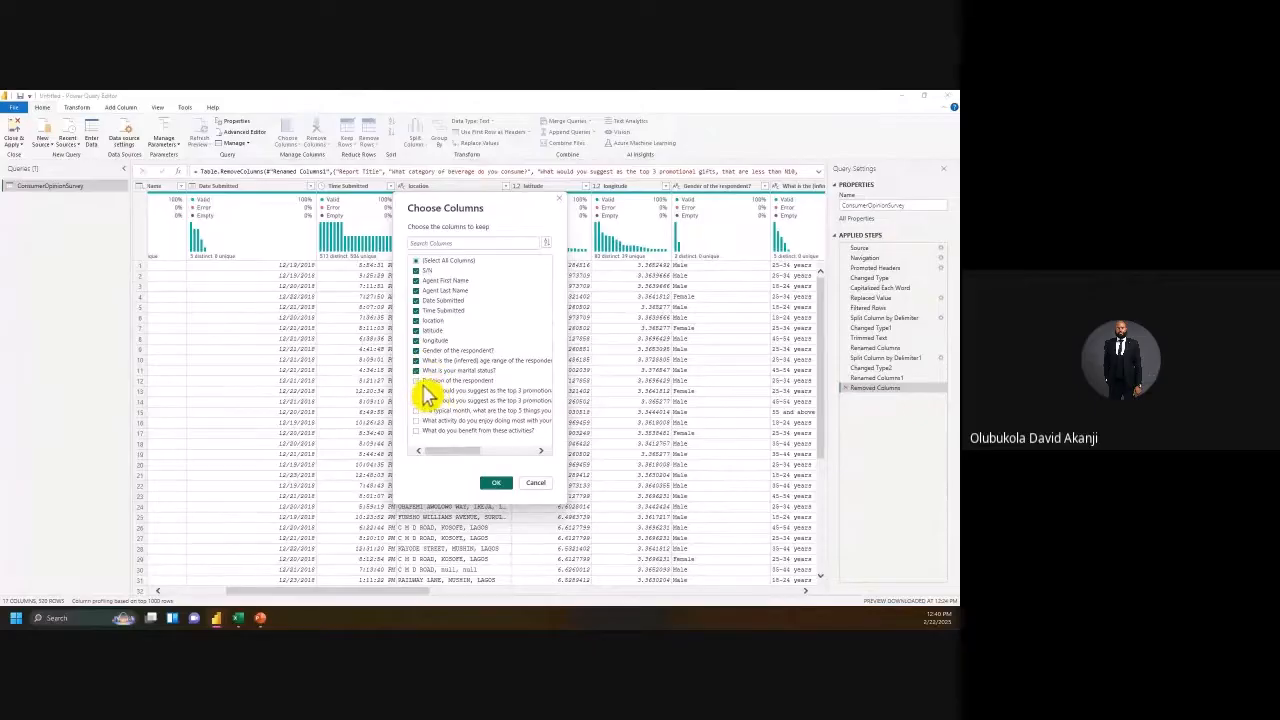
pyautogui.click(423, 382)
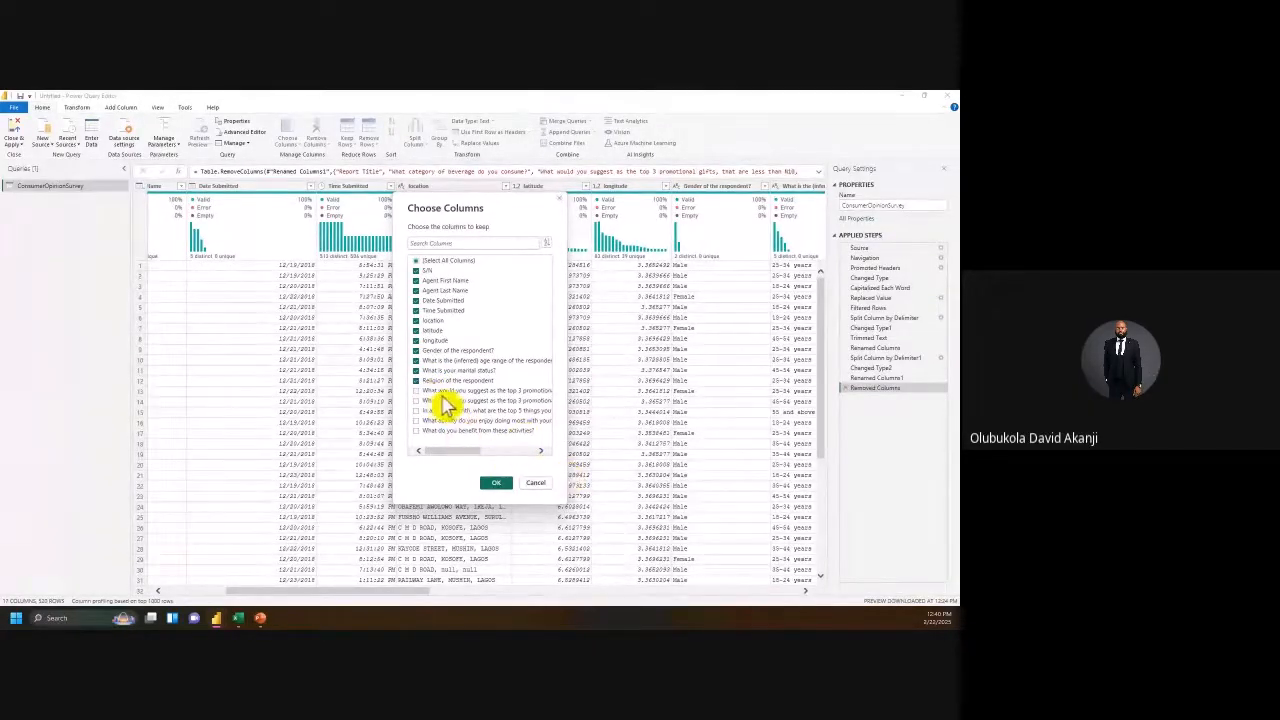
pyautogui.click(497, 484)
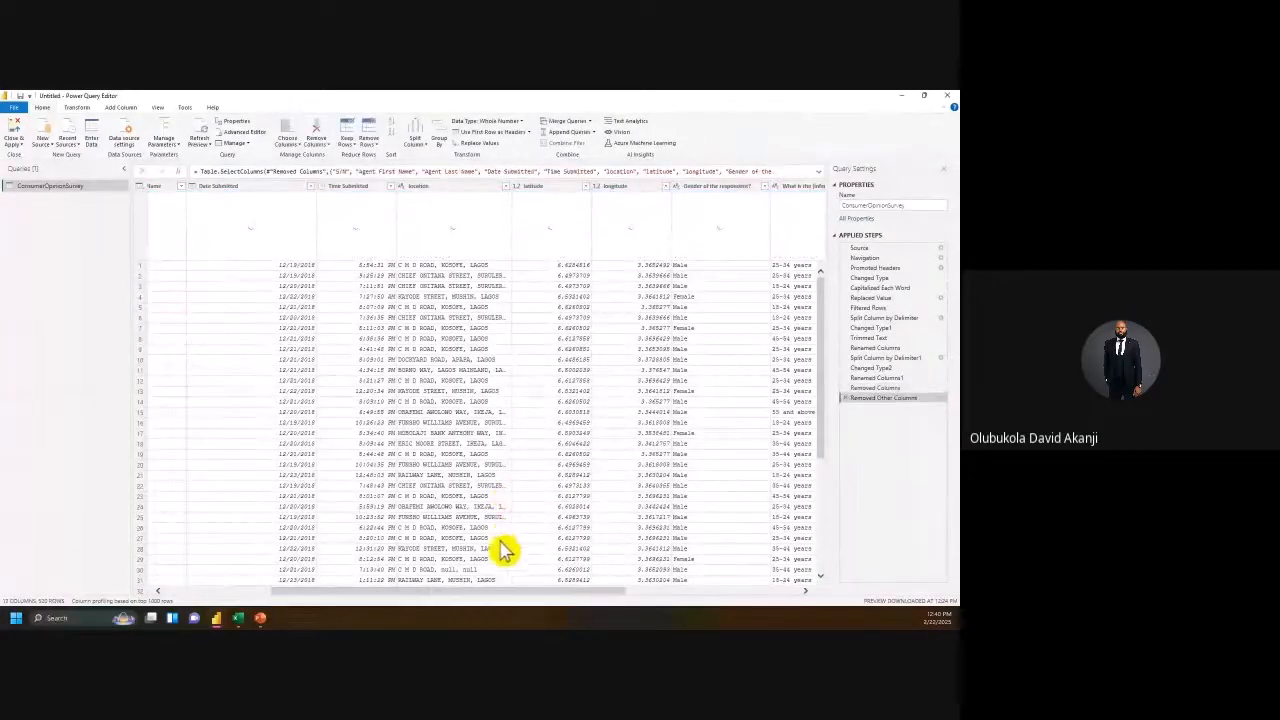
# Step: Shorten the gender header and rename the age-range column to Age range of the respondent
pyautogui.moveTo(507, 600); pyautogui.dragTo(743, 610)
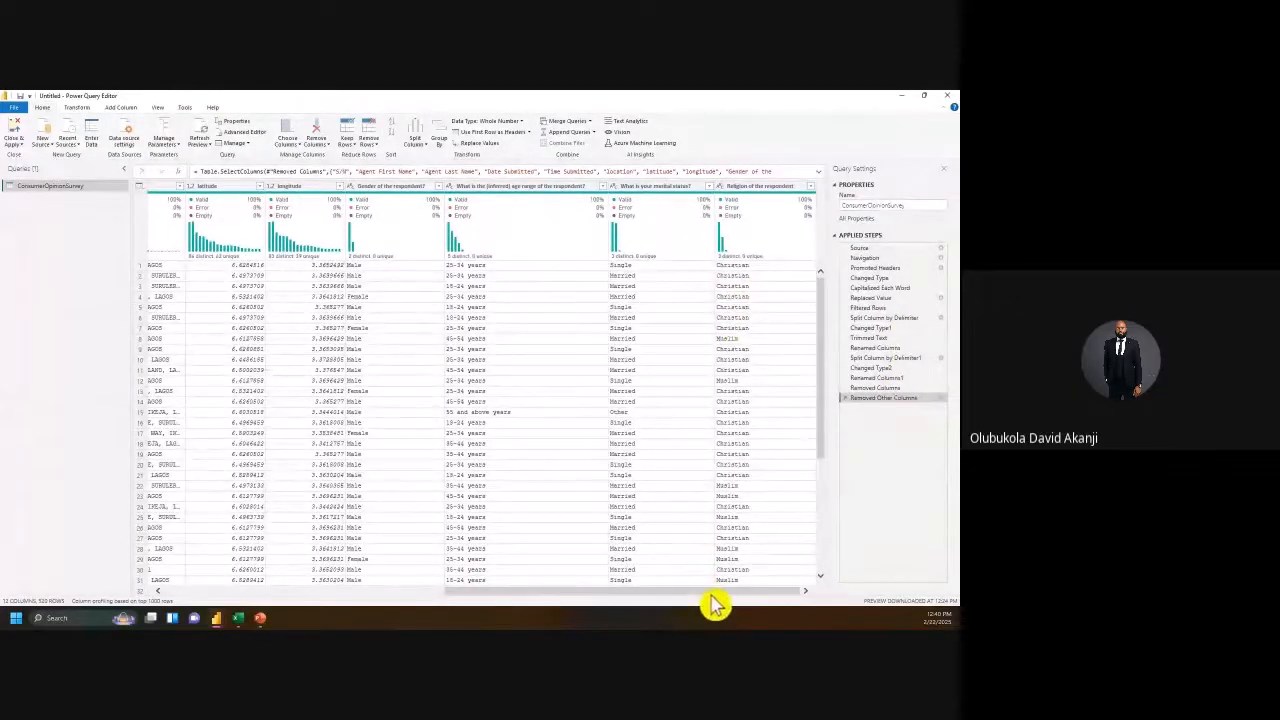
pyautogui.moveTo(714, 603); pyautogui.dragTo(795, 622)
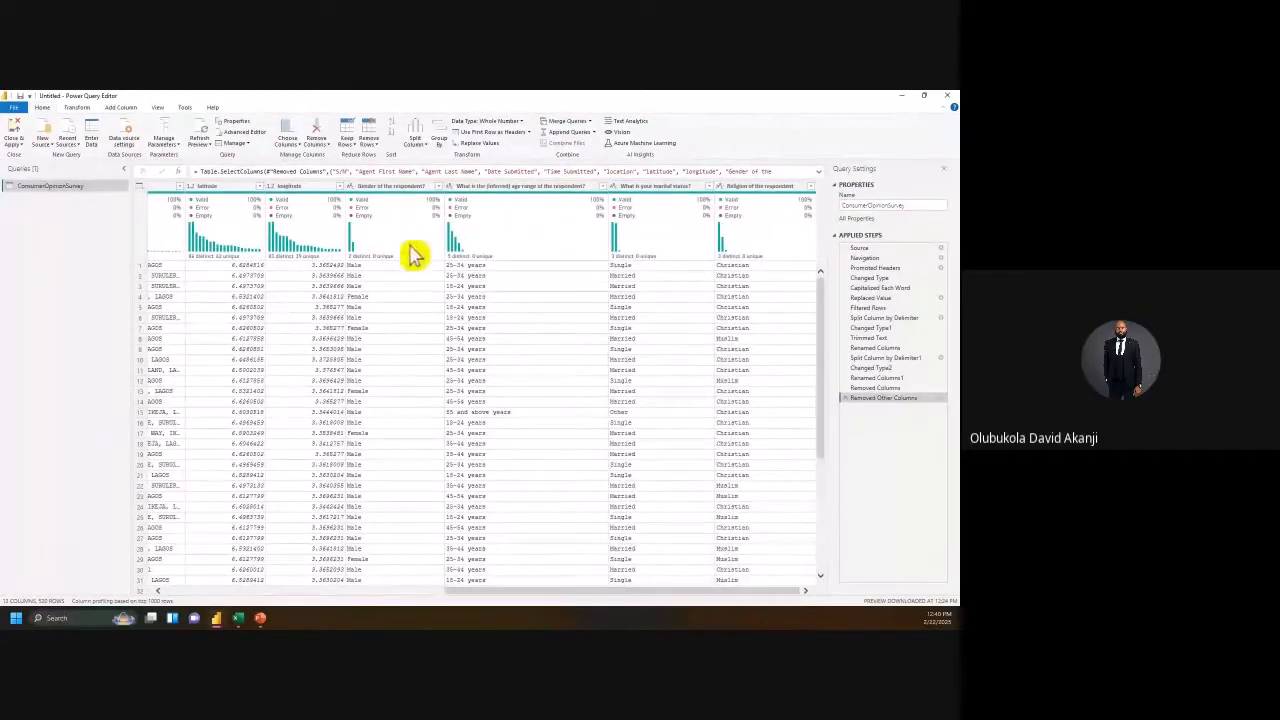
pyautogui.click(385, 189)
pyautogui.doubleClick(376, 187)
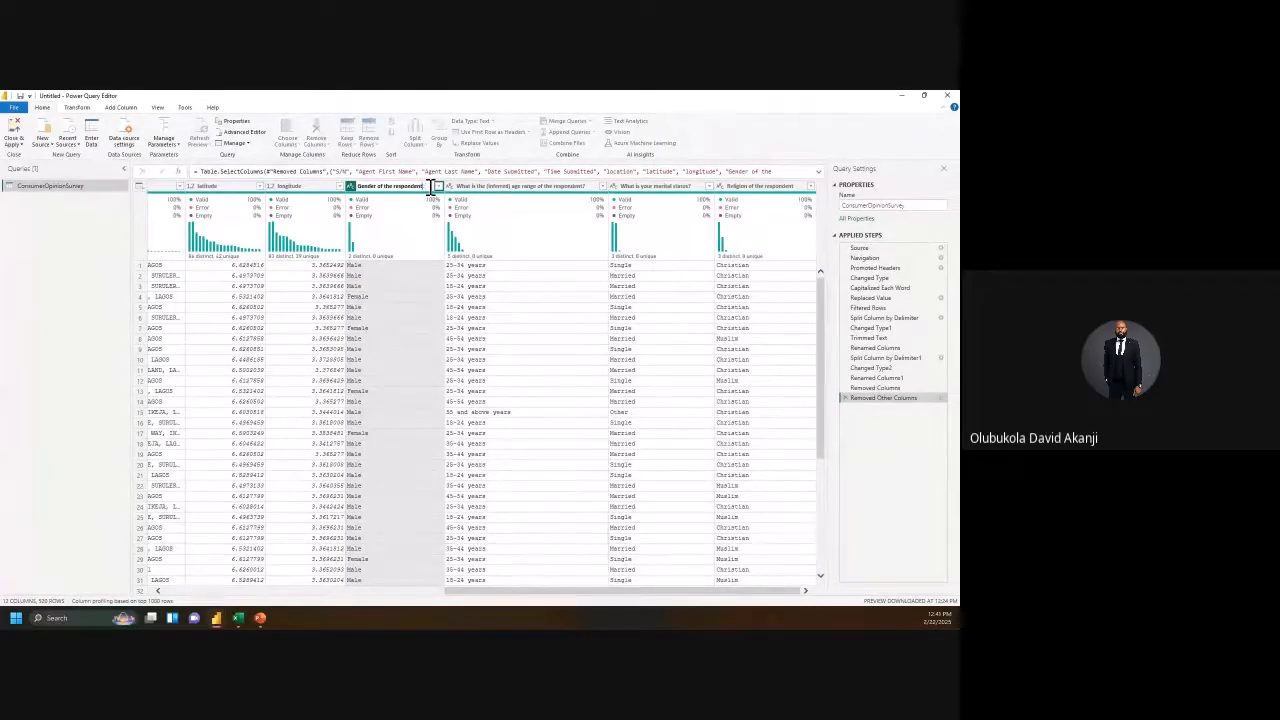
pyautogui.click(555, 187)
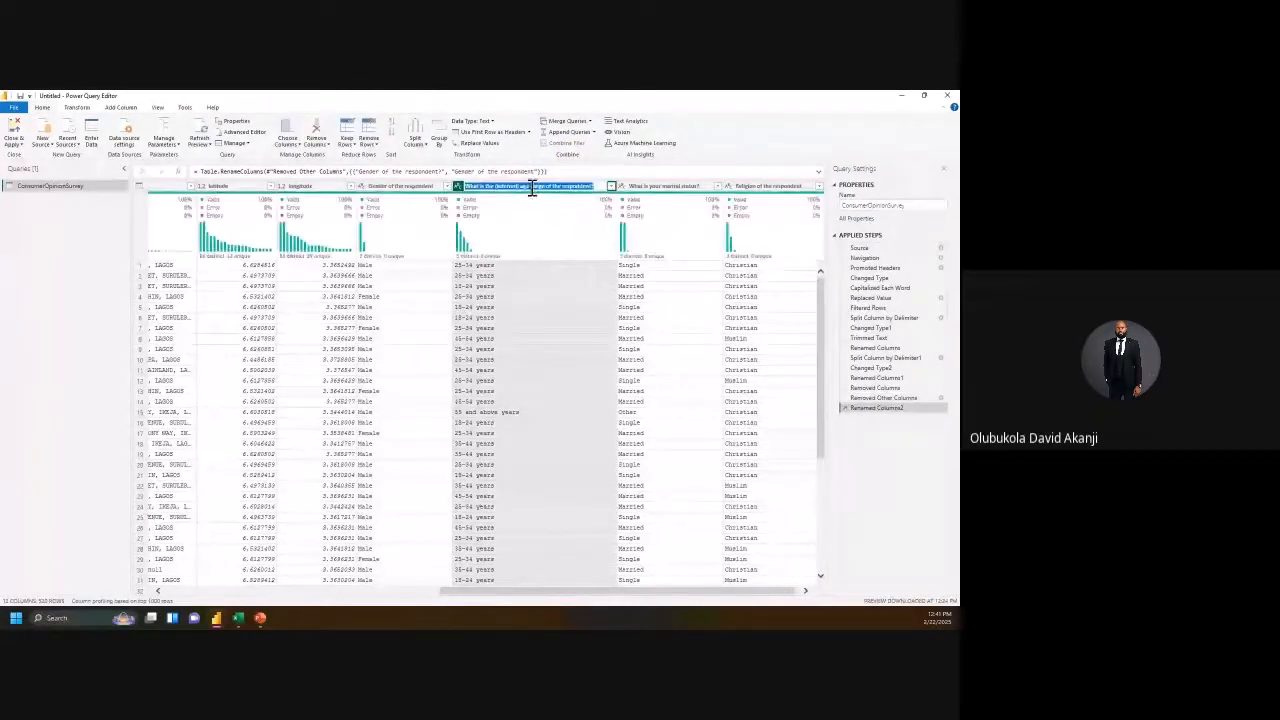
pyautogui.doubleClick(525, 188)
pyautogui.moveTo(528, 188); pyautogui.dragTo(460, 188)
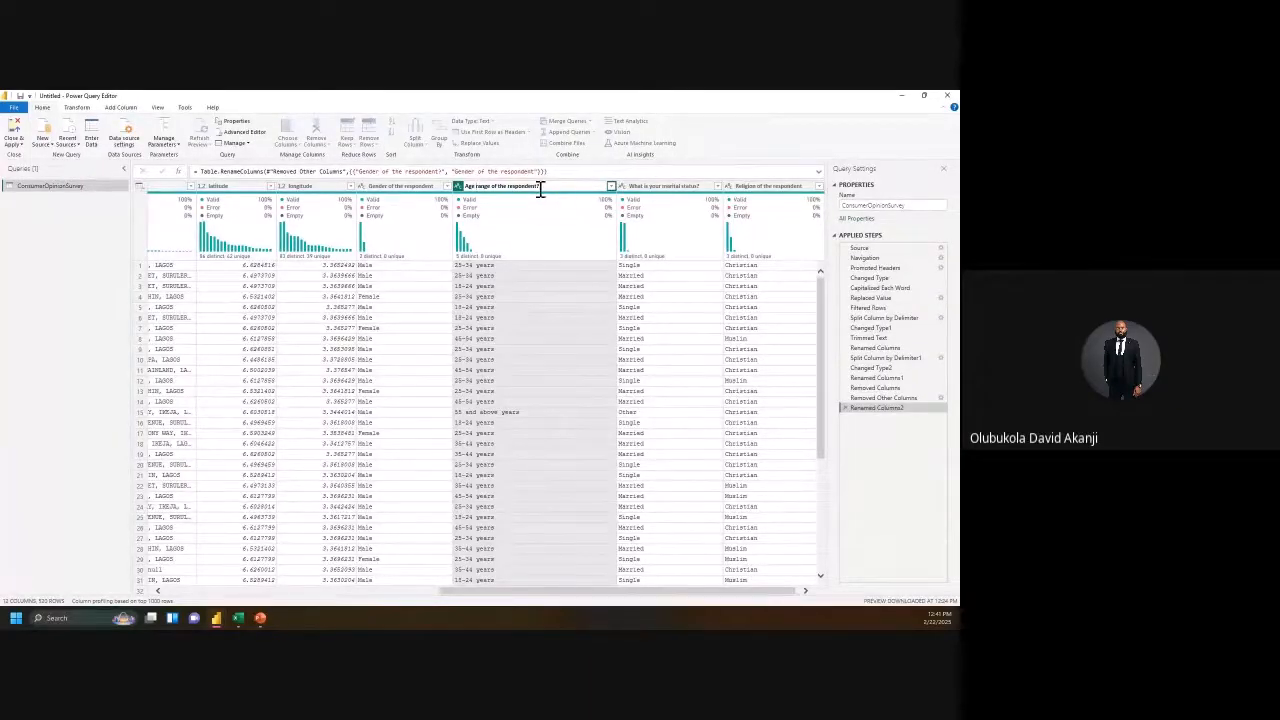
pyautogui.press('Return')
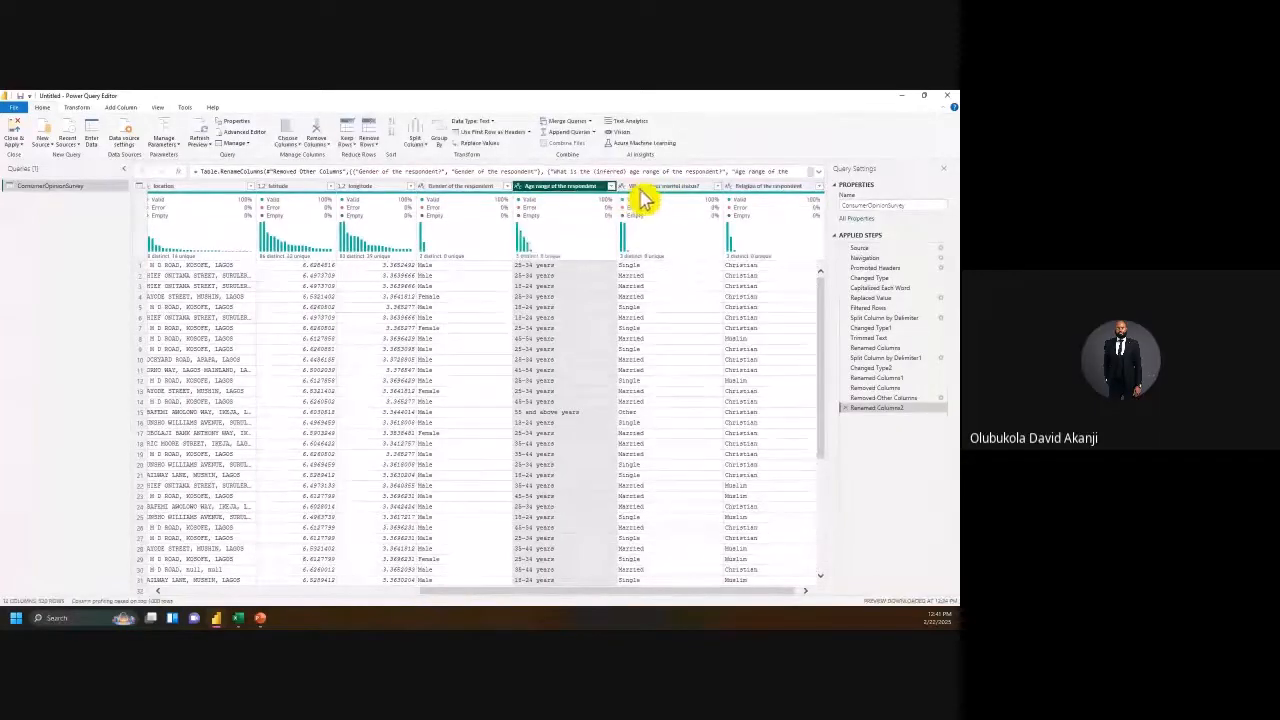
# Step: Rename the marital-status question column to Marital Status
pyautogui.click(660, 194)
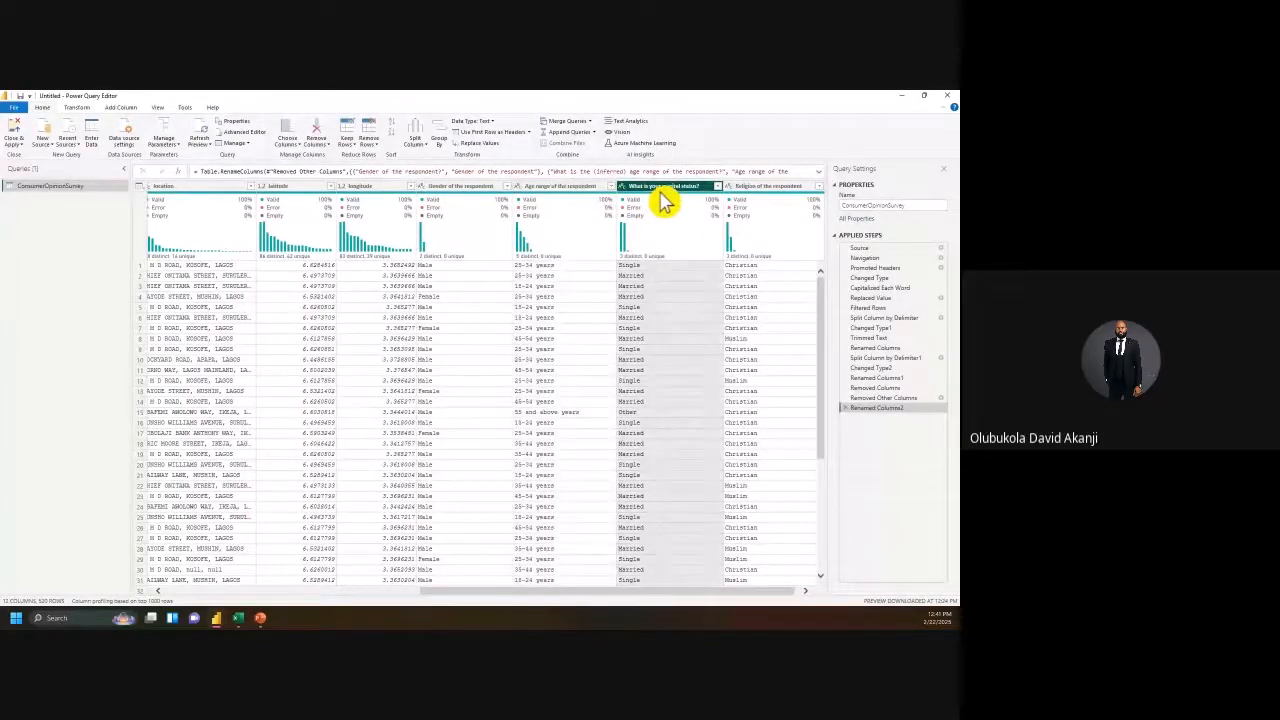
pyautogui.doubleClick(655, 187)
pyautogui.write('Marit')
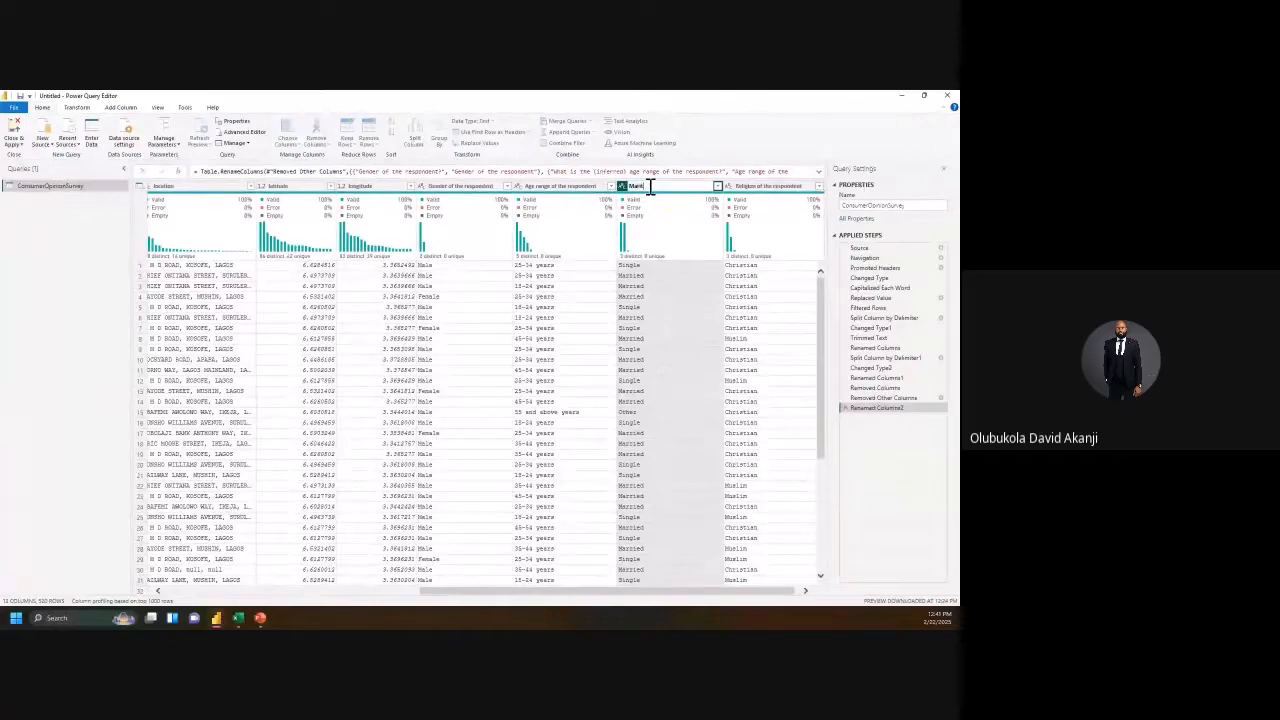
pyautogui.write('al St')
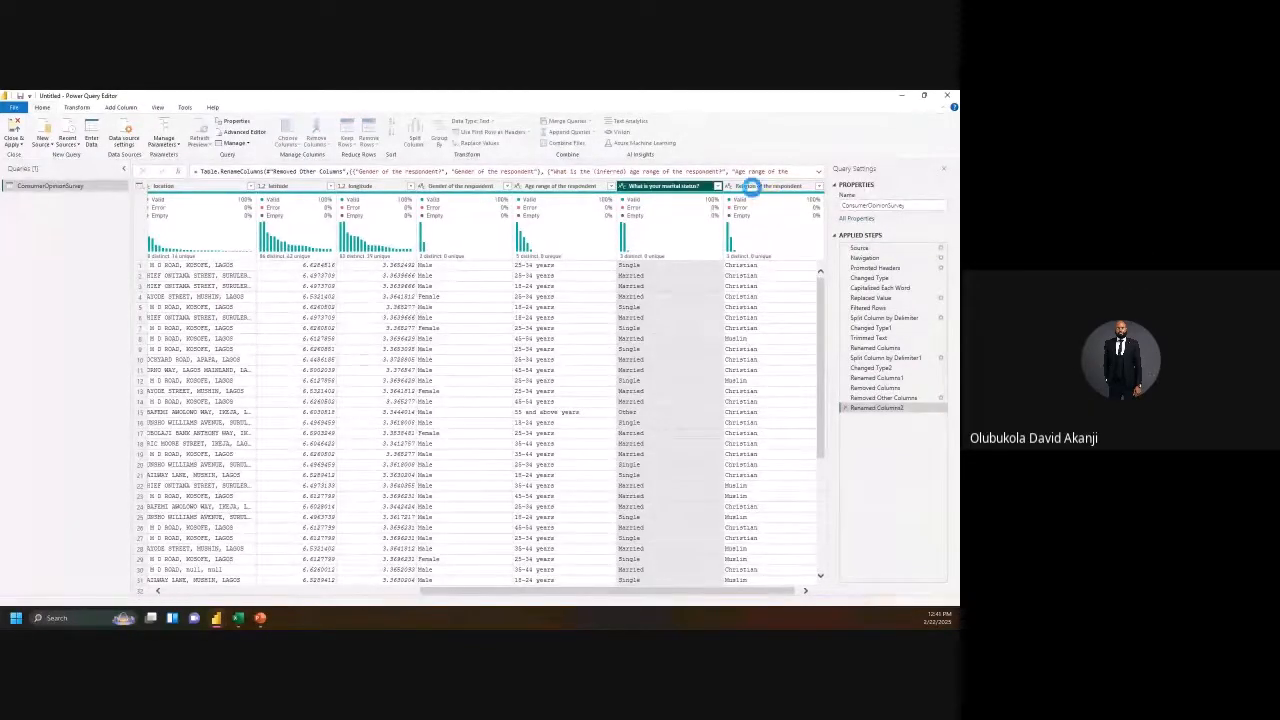
pyautogui.click(775, 190)
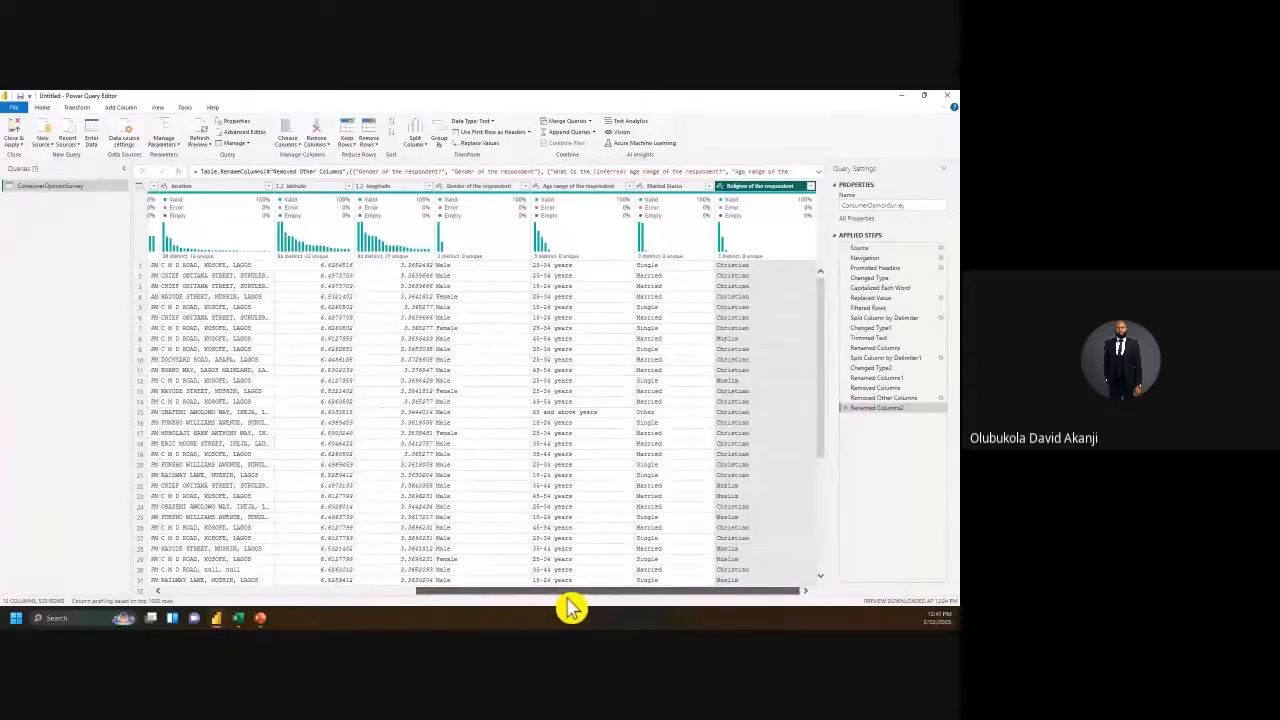
pyautogui.moveTo(531, 601); pyautogui.dragTo(190, 607)
pyautogui.moveTo(205, 213)
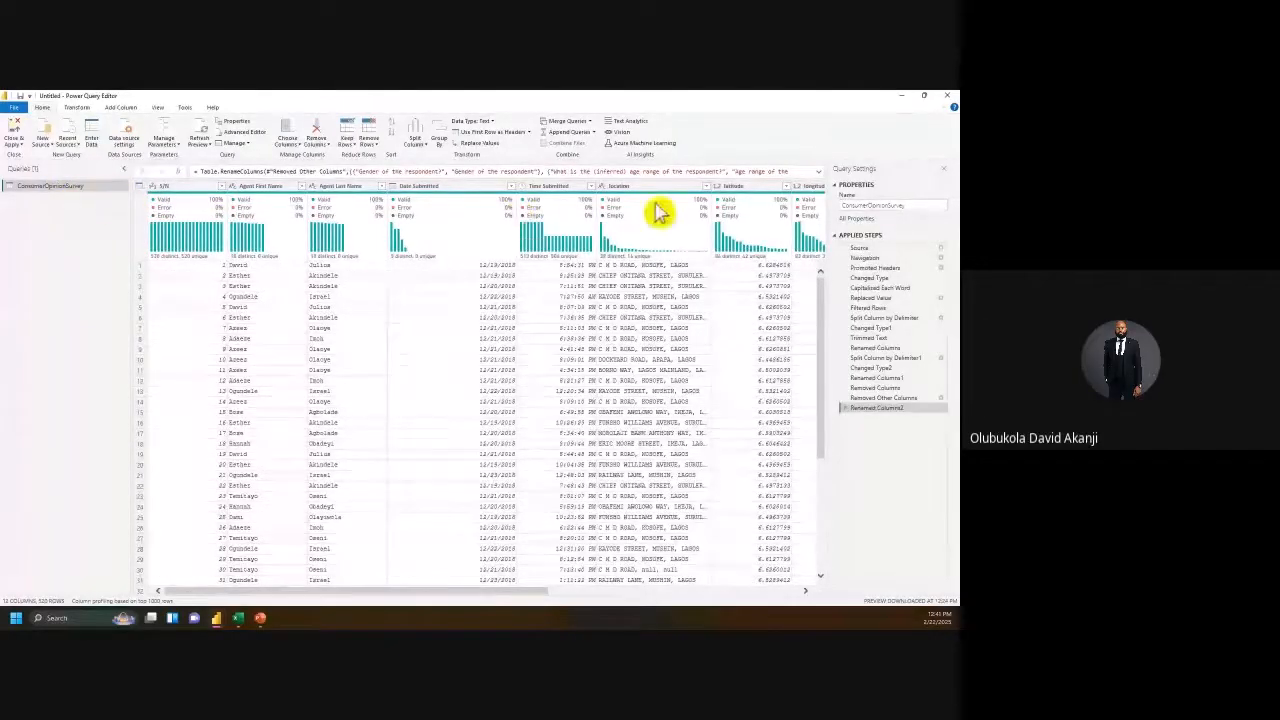
# Step: Edit the query name field, leaving the ConsumerOpinionSurvey name unchanged
pyautogui.click(870, 205)
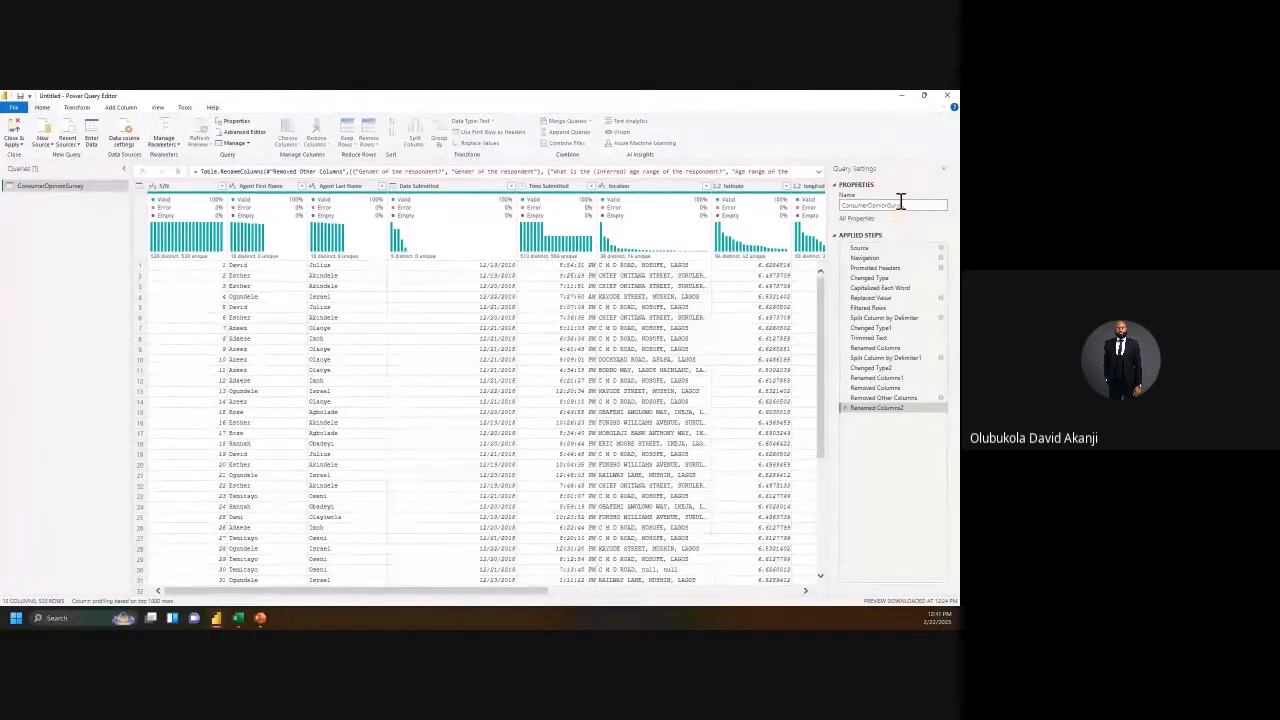
pyautogui.moveTo(906, 205)
pyautogui.mouseDown()
pyautogui.moveTo(846, 211)
pyautogui.moveTo(915, 211)
pyautogui.mouseUp()
pyautogui.click(910, 204)
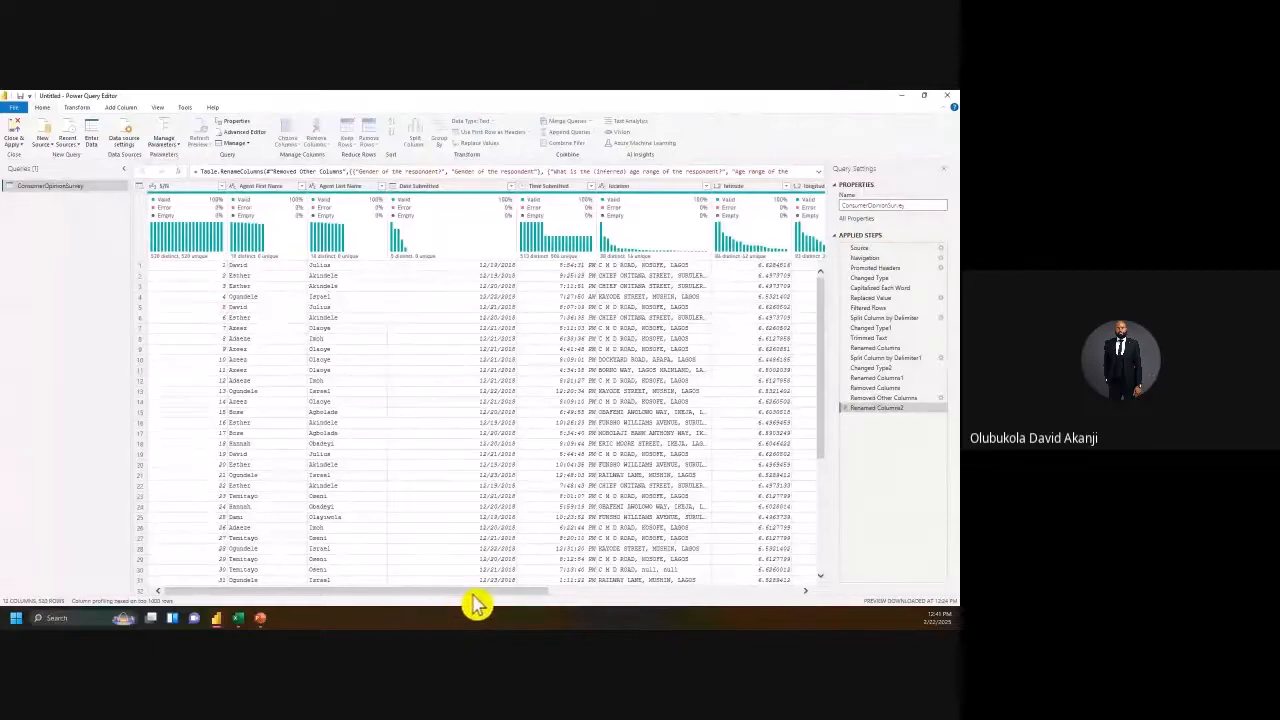
pyautogui.click(79, 151)
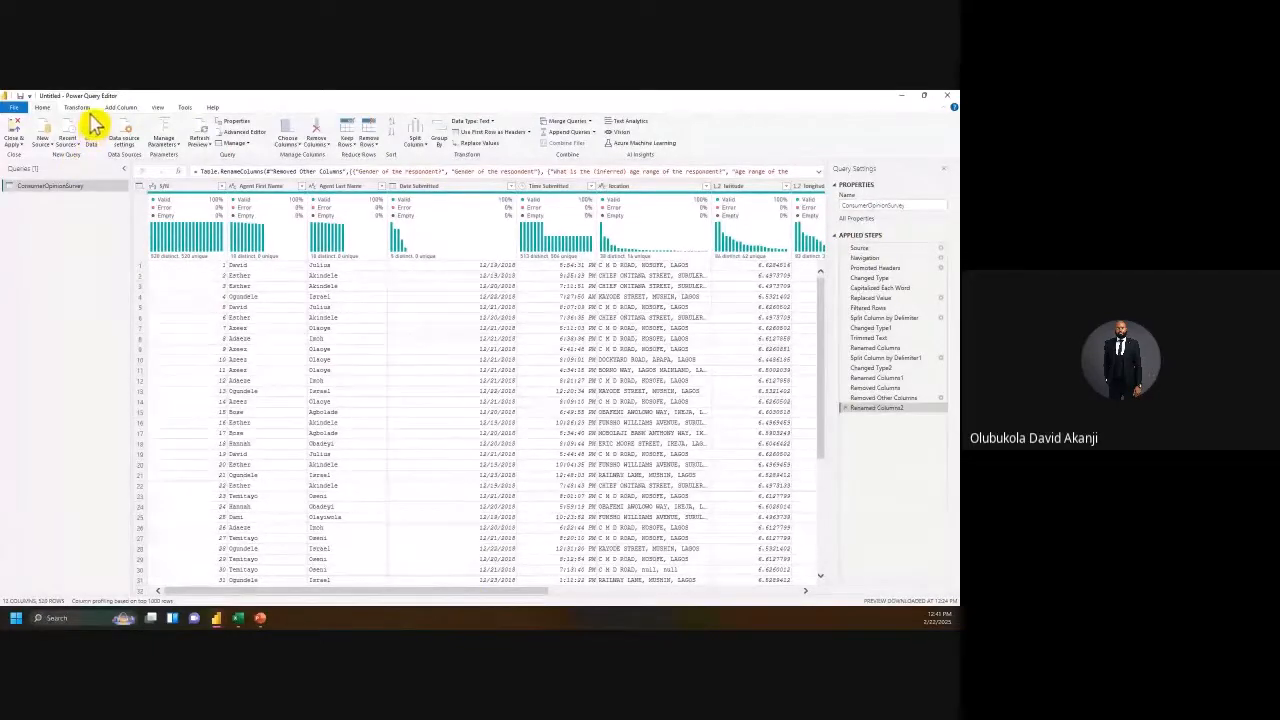
# Step: Review the Transform, Add Column and View ribbons, then close the editor without applying
pyautogui.click(87, 110)
pyautogui.click(124, 110)
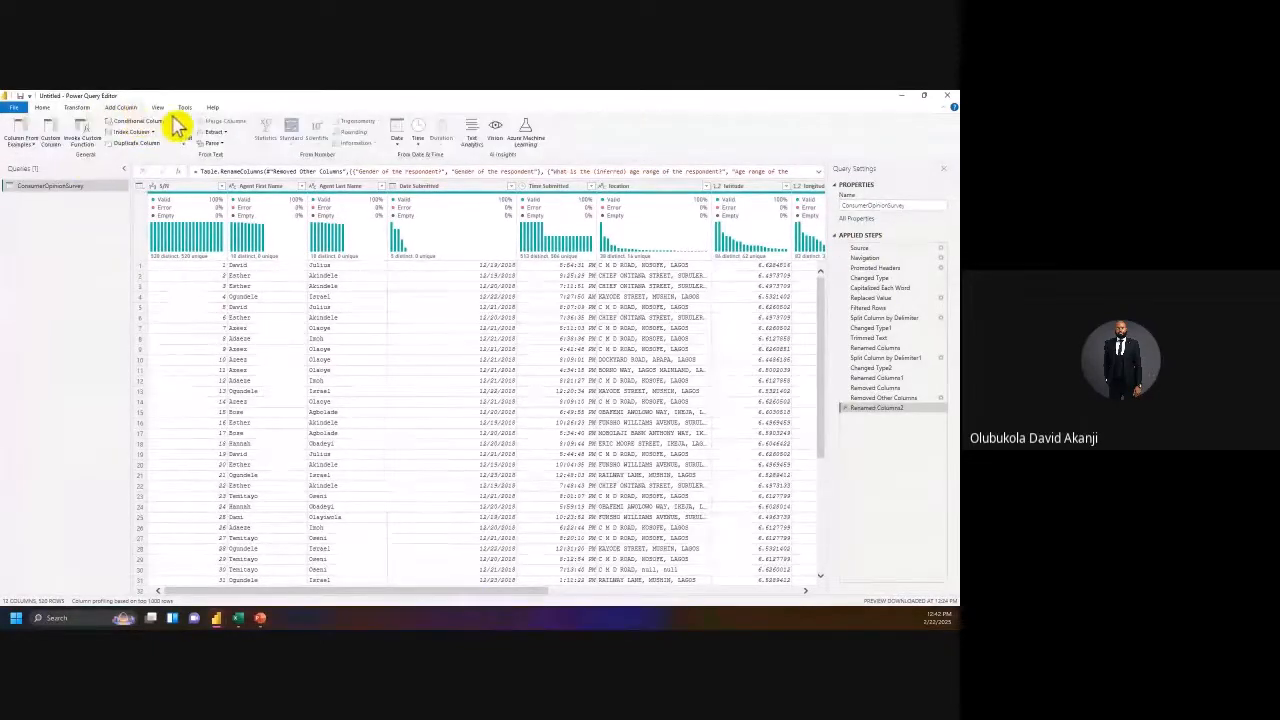
pyautogui.click(160, 108)
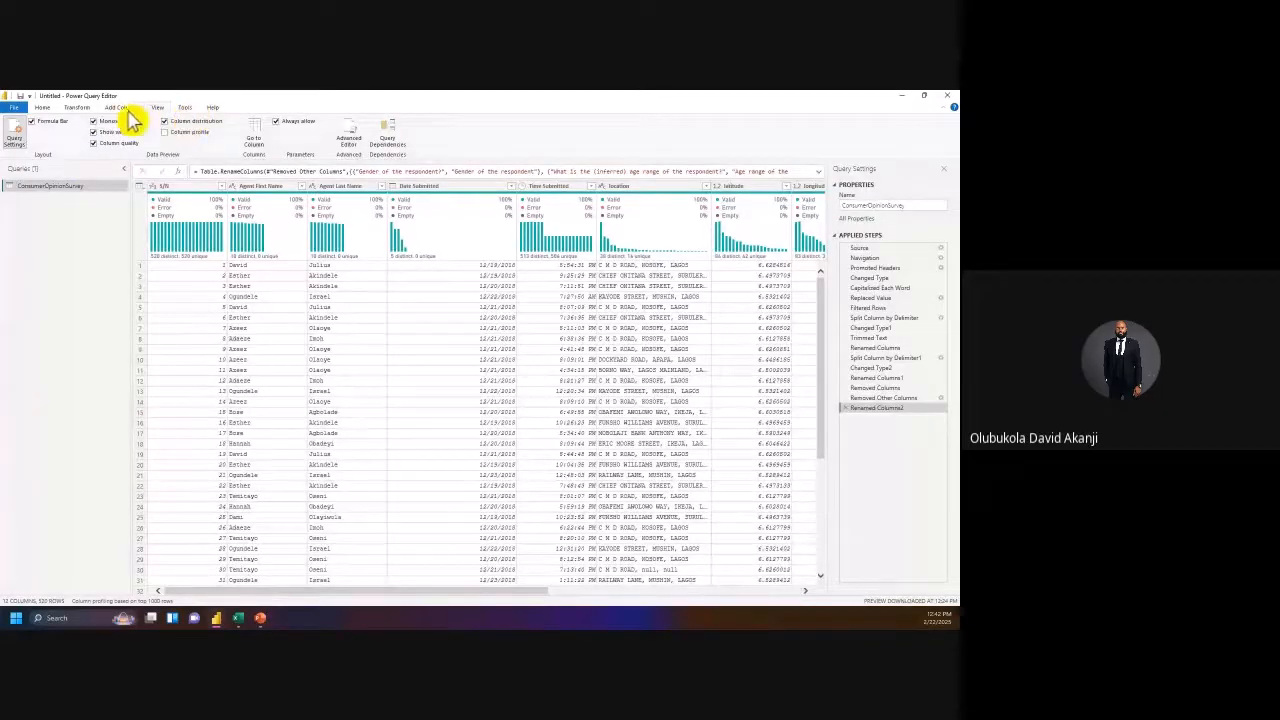
pyautogui.click(46, 110)
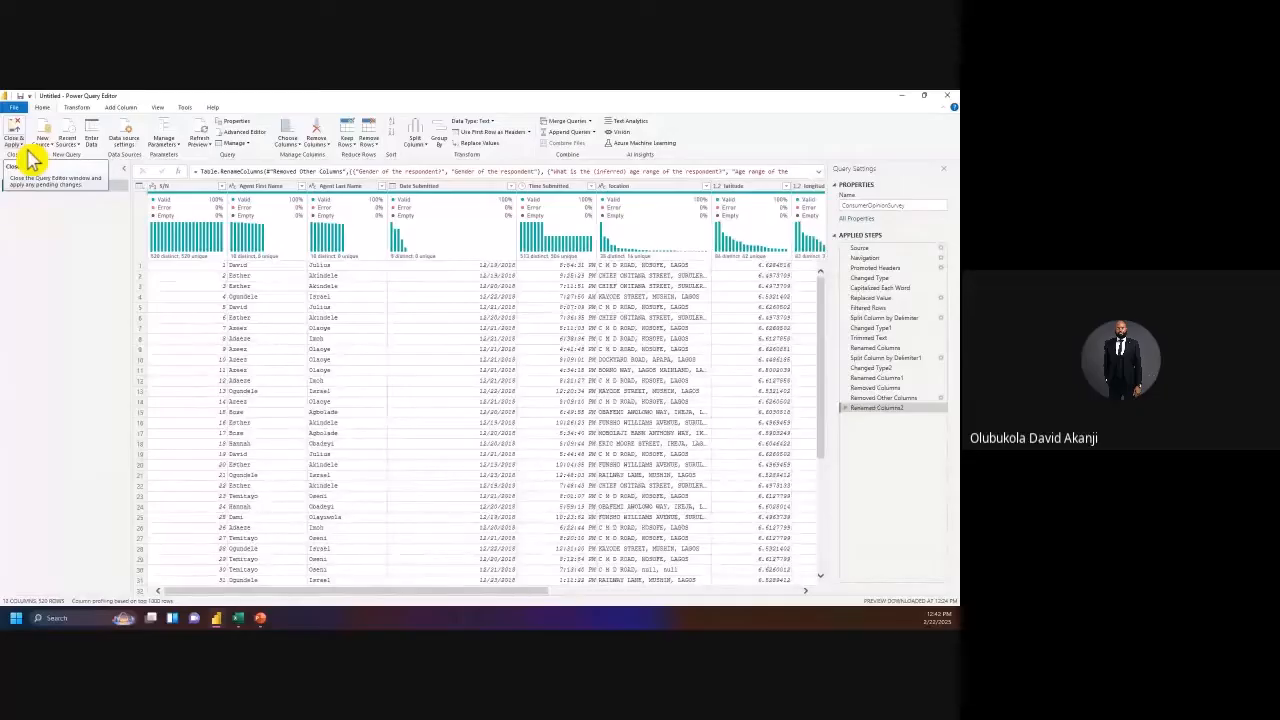
pyautogui.click(28, 150)
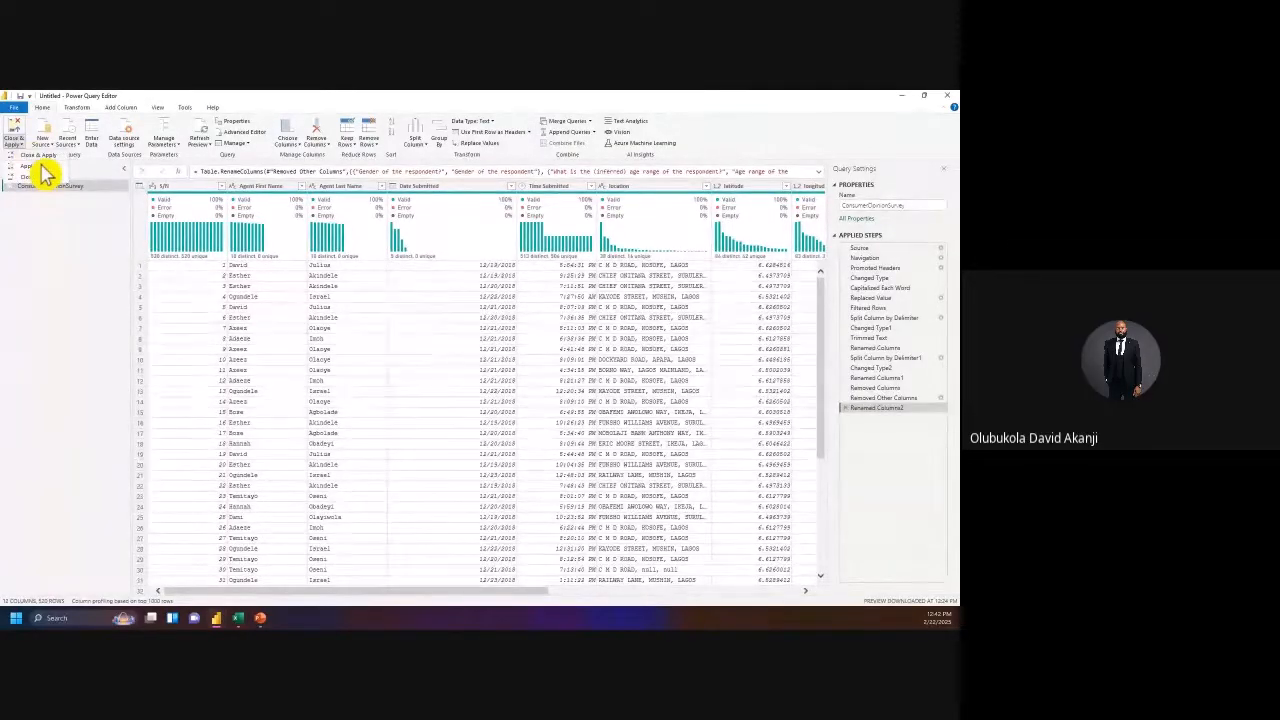
pyautogui.click(44, 174)
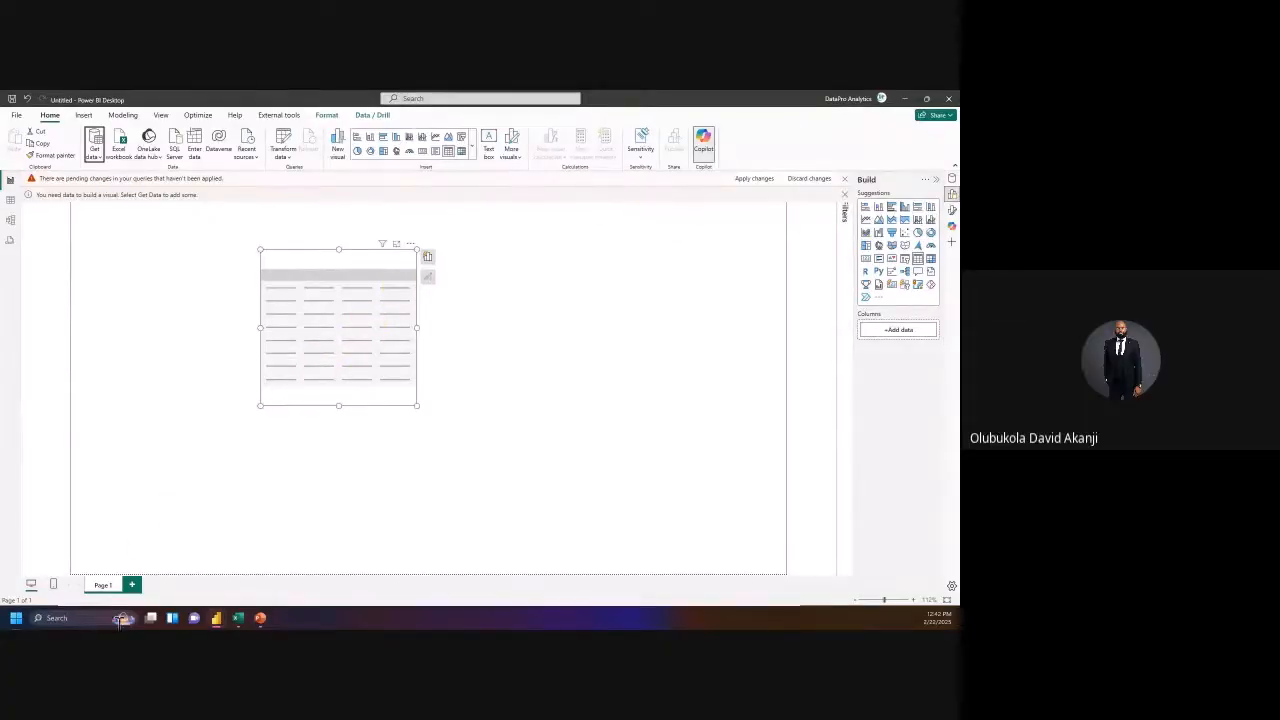
# Step: Show the loaded ConsumerOpinionSurvey table in Table view, columns S/N through Religion of the respondent
pyautogui.moveTo(233, 618)
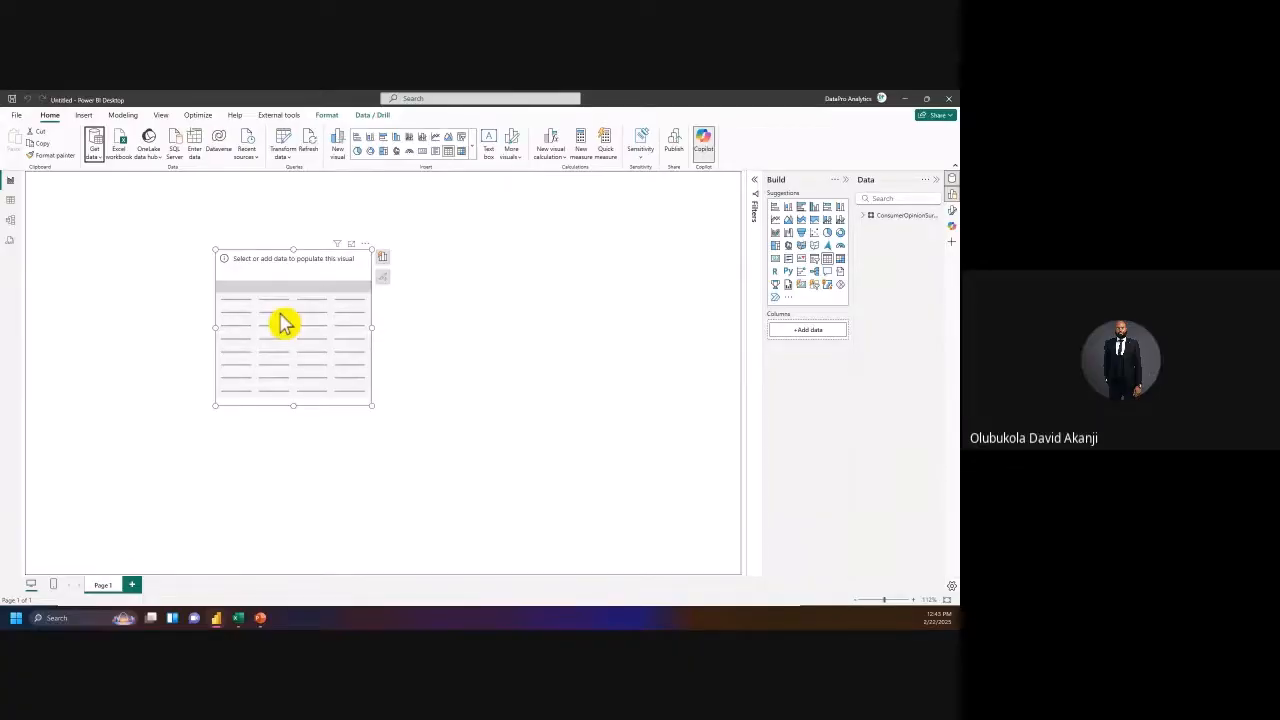
pyautogui.click(507, 347)
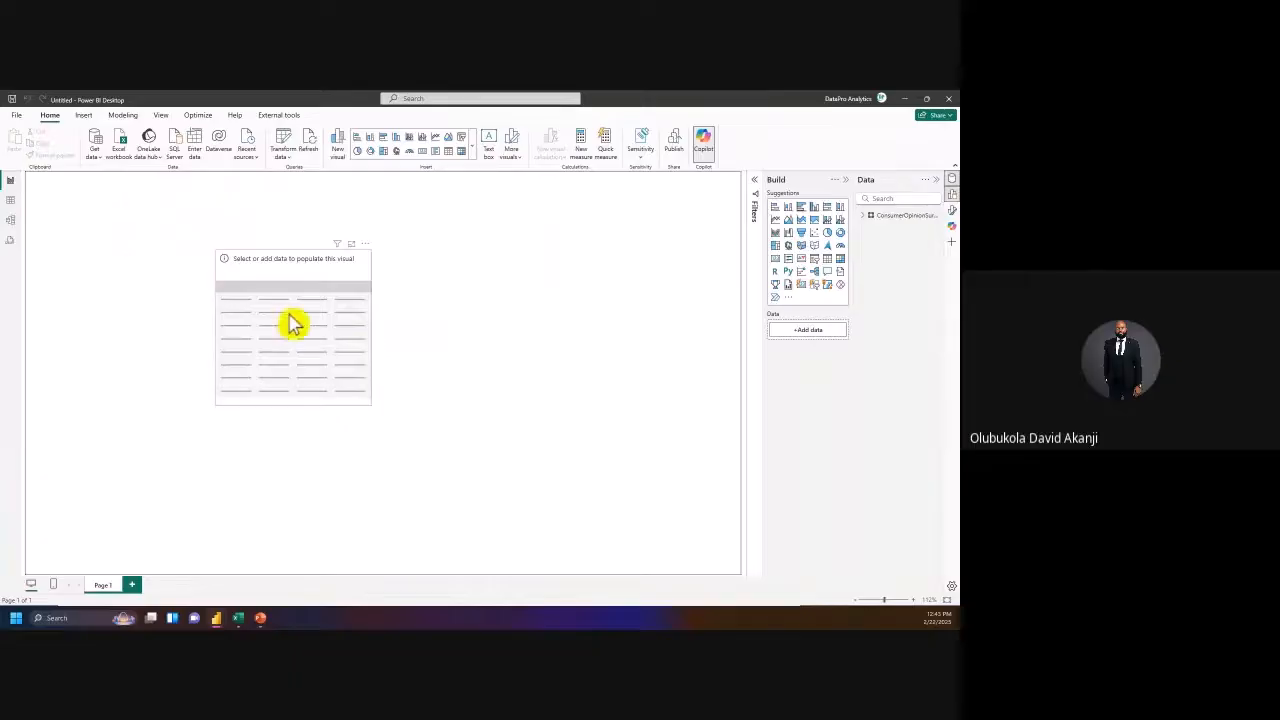
pyautogui.click(242, 254)
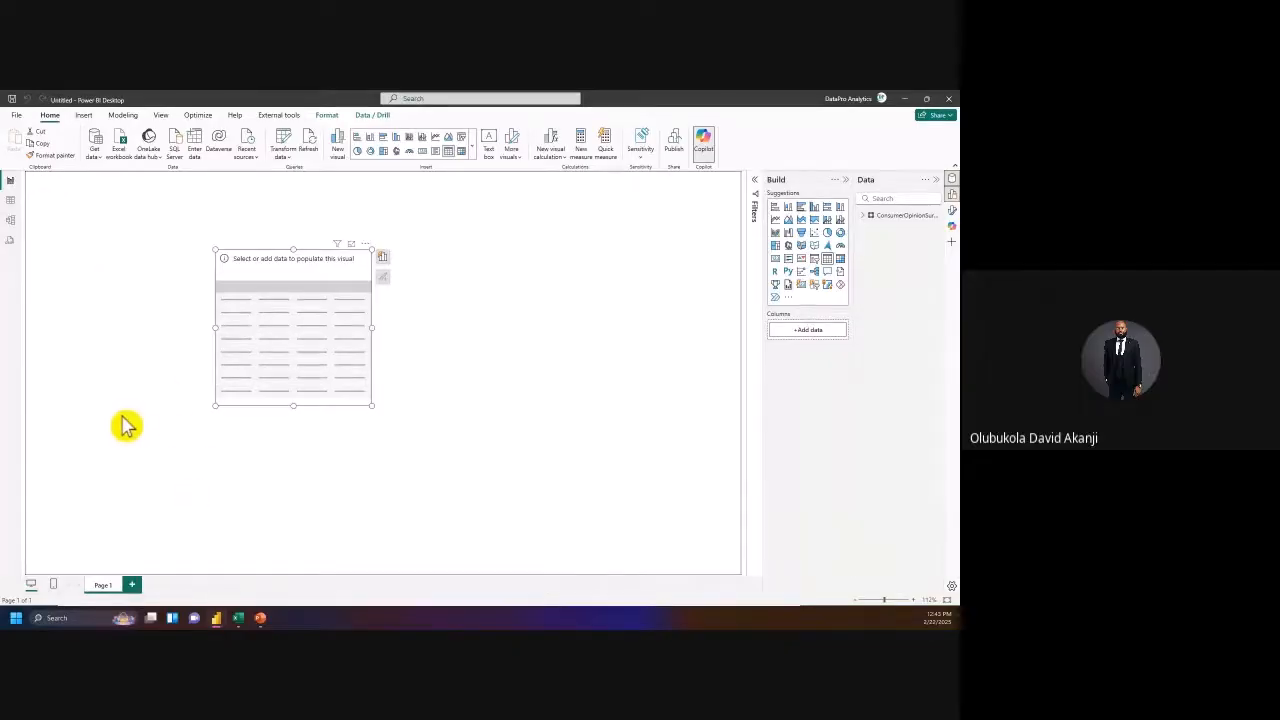
pyautogui.click(11, 201)
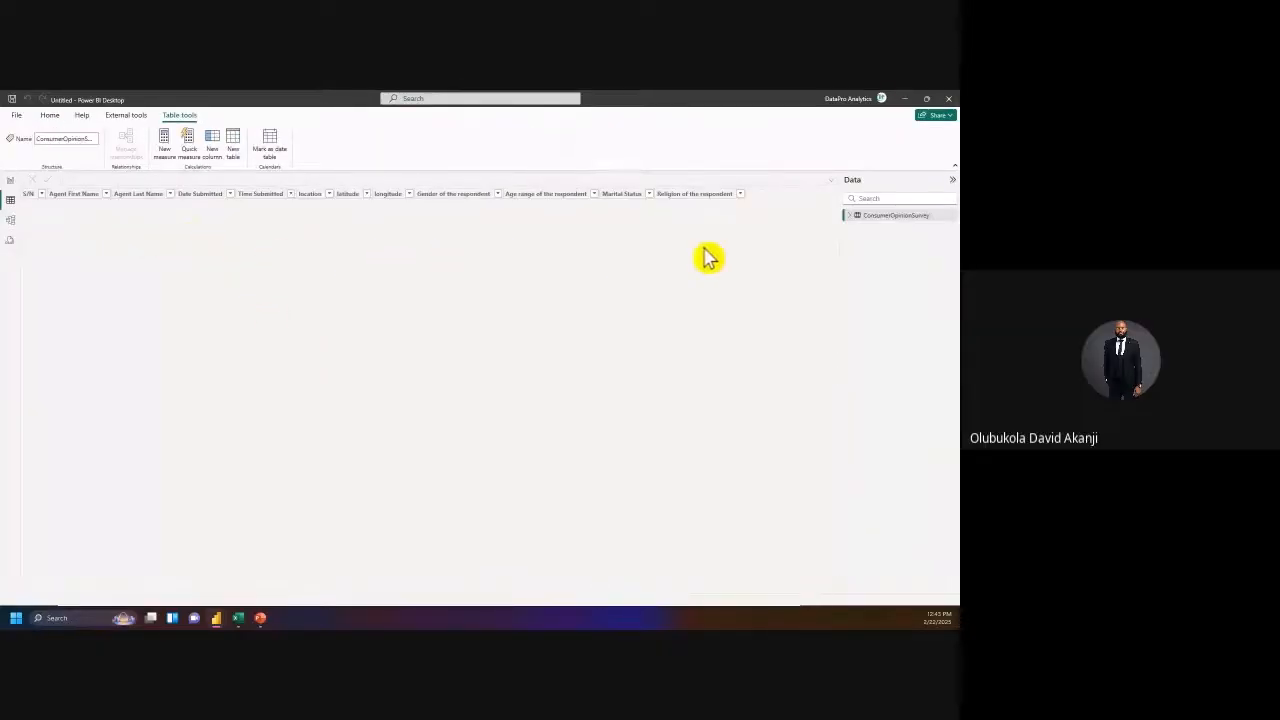
# Step: Expand ConsumerOpinionSurvey's field list and scroll through its columns in Table view
pyautogui.click(855, 217)
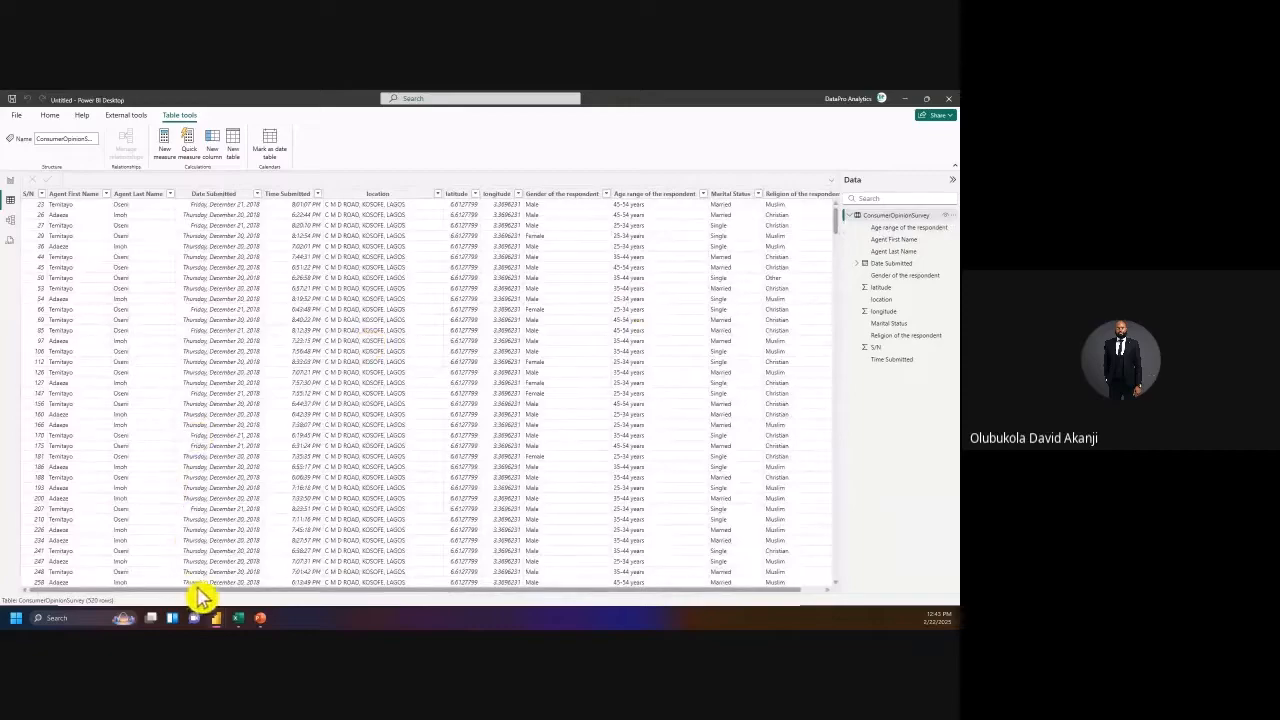
pyautogui.moveTo(357, 591); pyautogui.dragTo(619, 608)
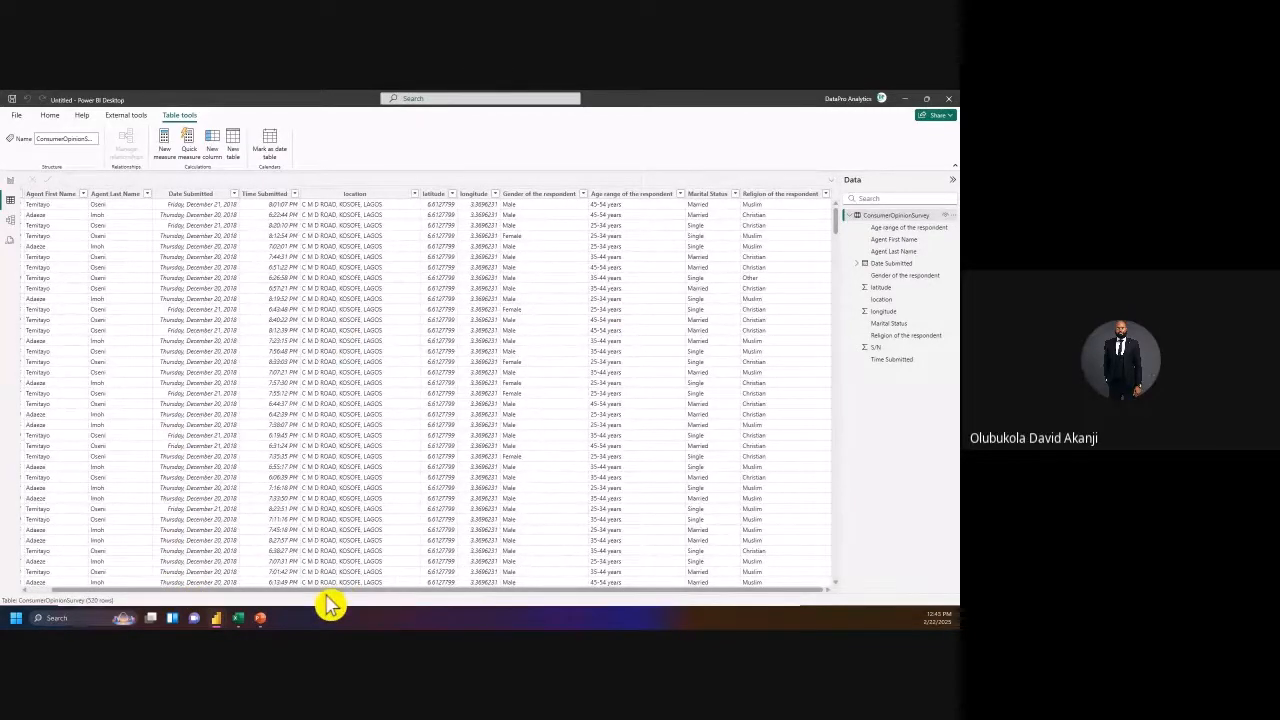
pyautogui.moveTo(326, 593); pyautogui.dragTo(215, 592)
pyautogui.scroll(-1, 80, 276)
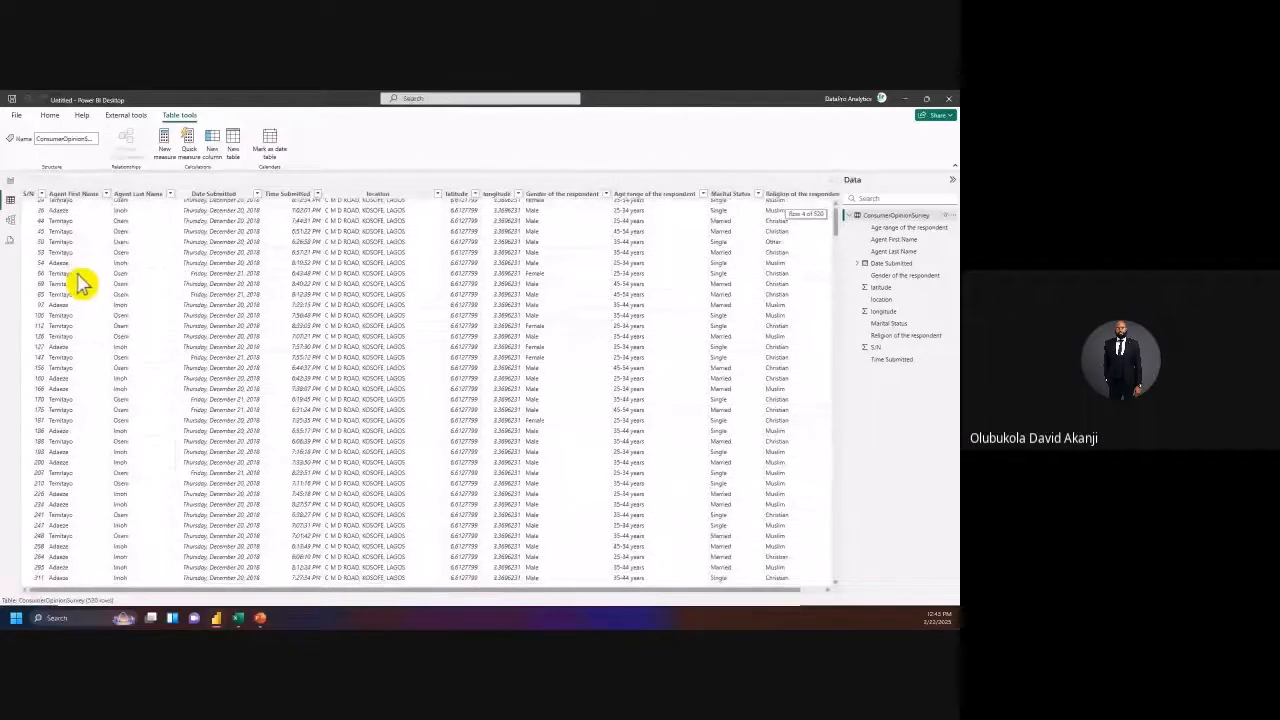
pyautogui.scroll(1, 80, 284)
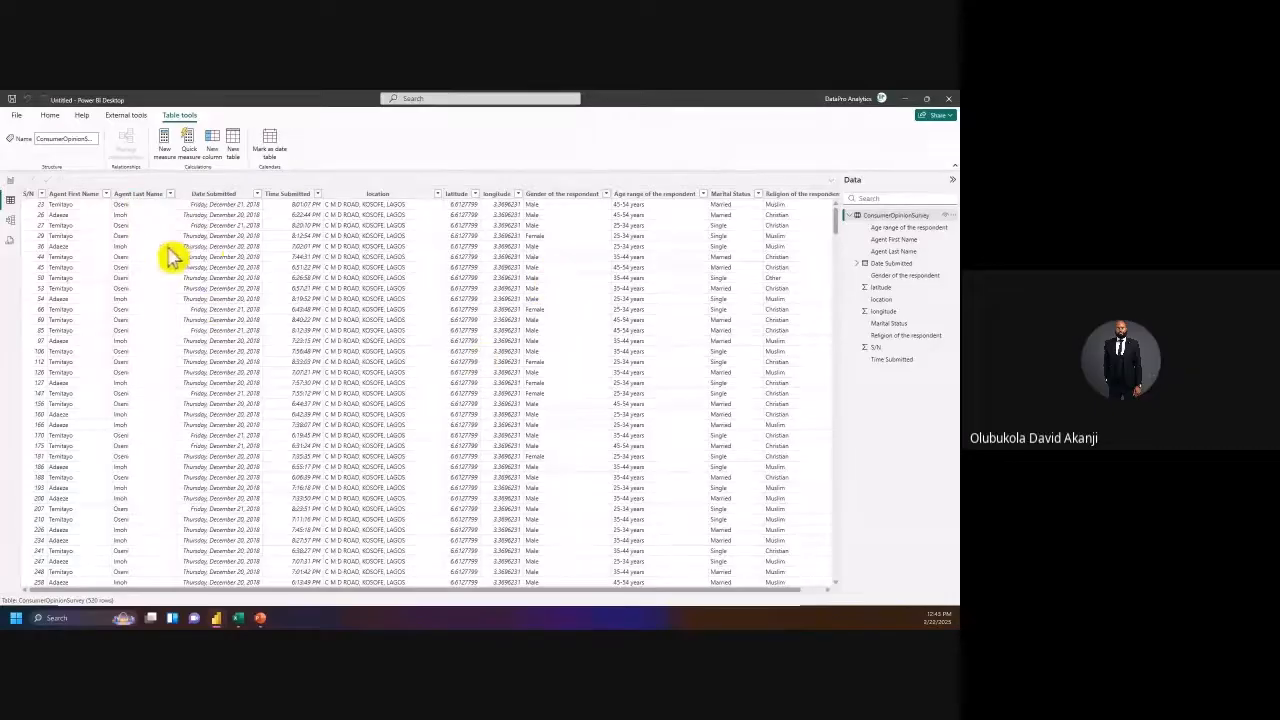
# Step: On the report canvas, list ConsumerOpinionSurvey's fields and widen the Data pane
pyautogui.click(10, 184)
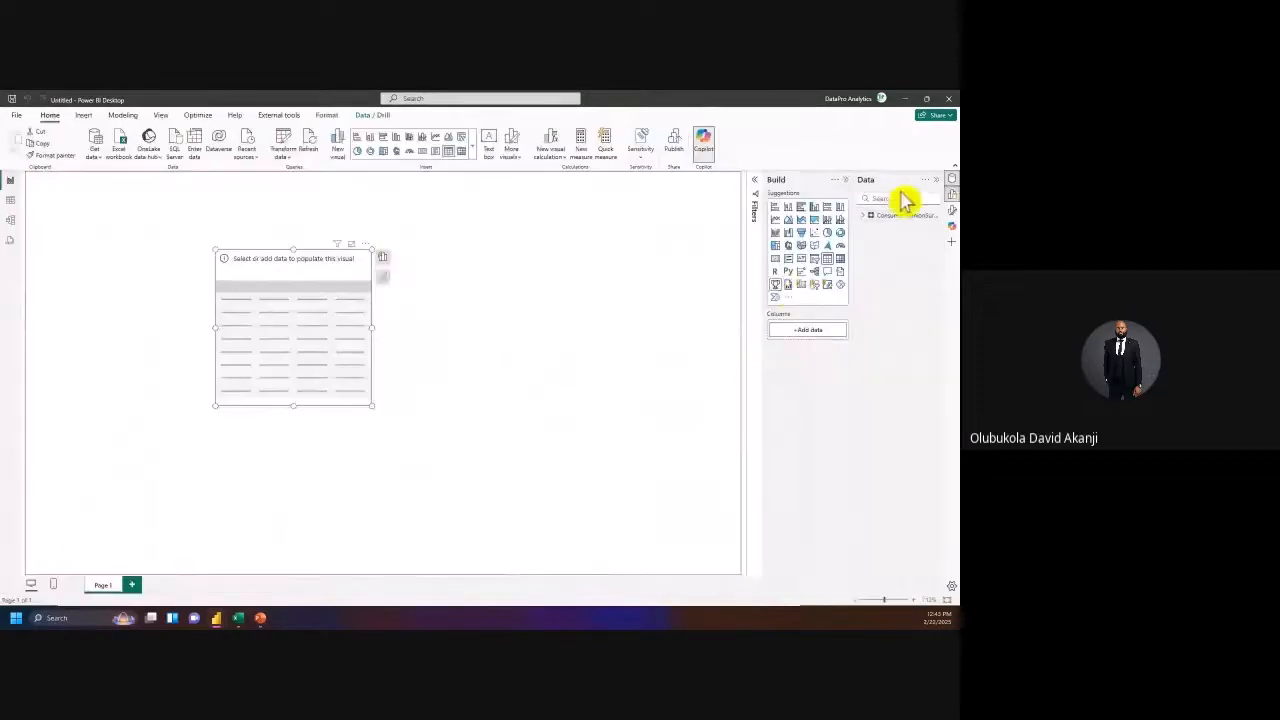
pyautogui.click(860, 218)
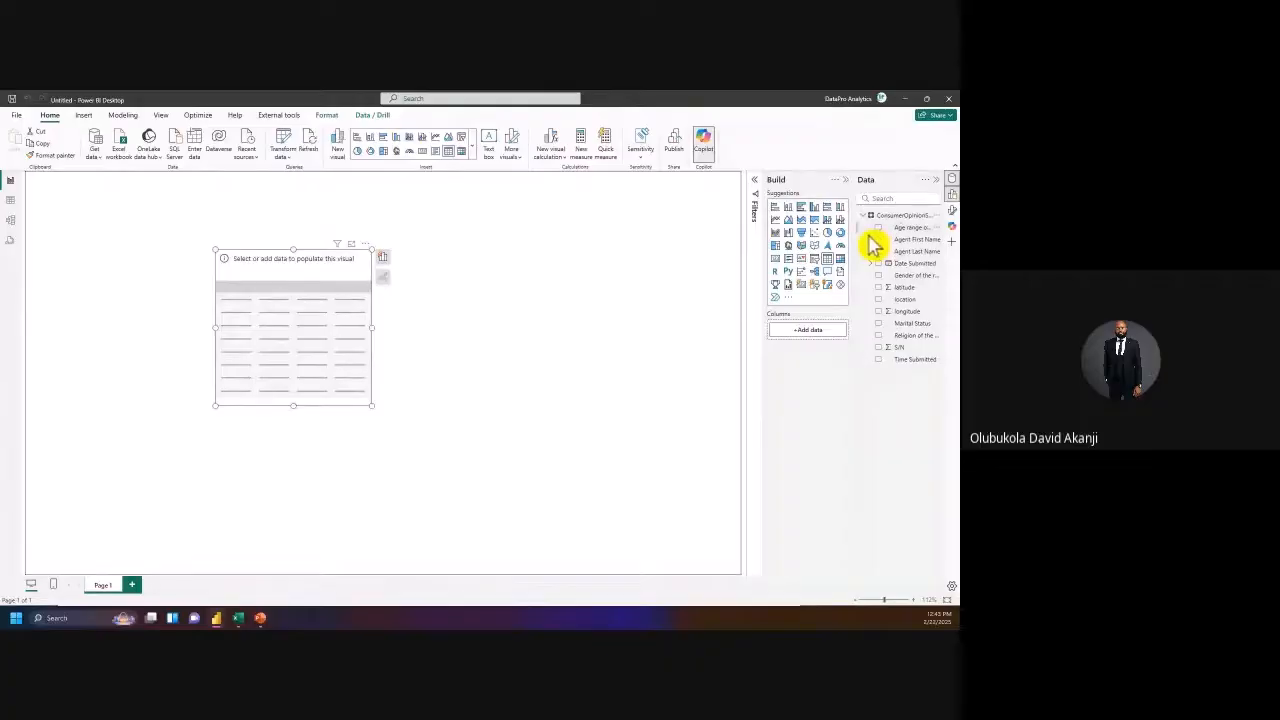
pyautogui.moveTo(855, 228); pyautogui.dragTo(826, 231)
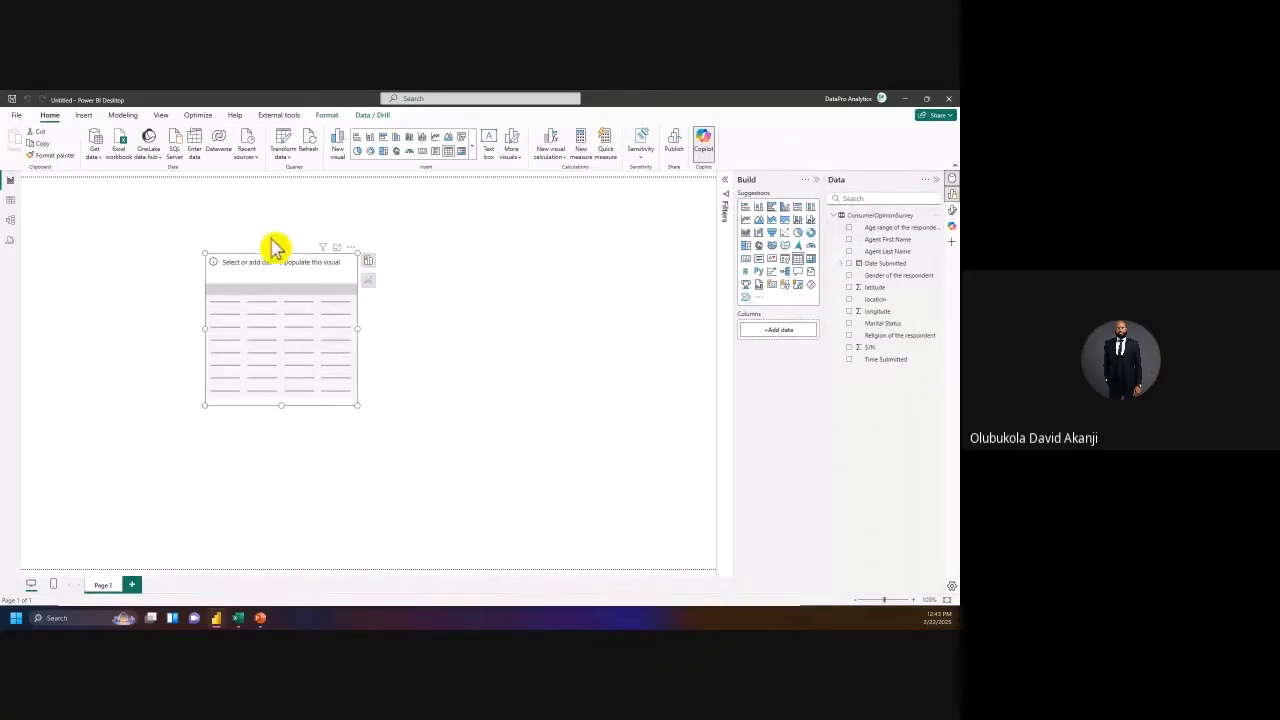
# Step: Check the table in Table and Model views, then bring up PowerPoint's Implementation Roadmap slide
pyautogui.click(9, 200)
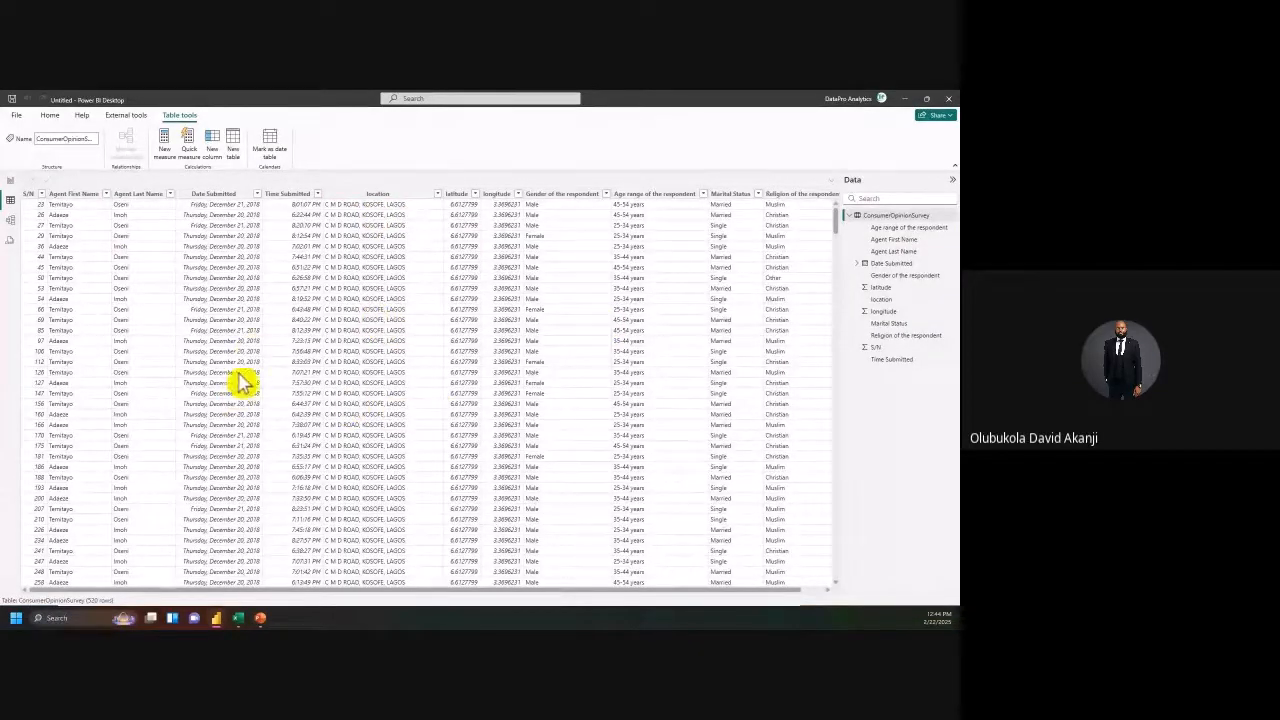
pyautogui.click(10, 181)
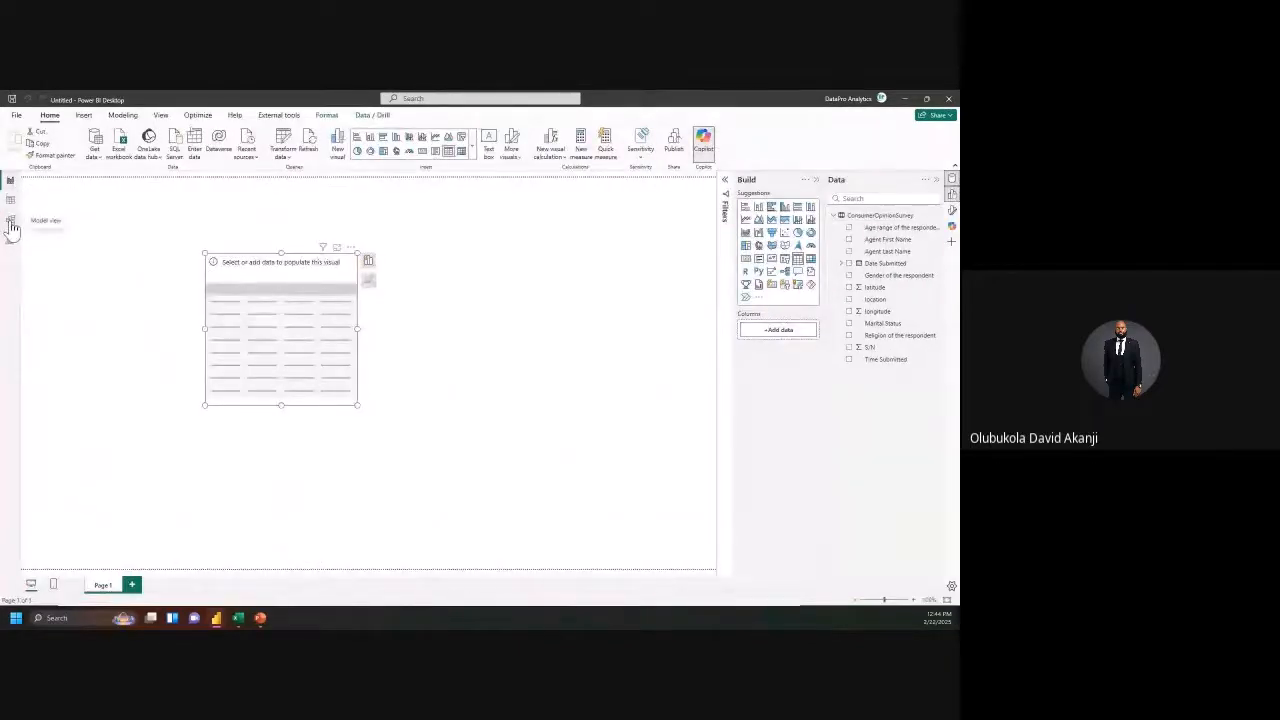
pyautogui.click(10, 222)
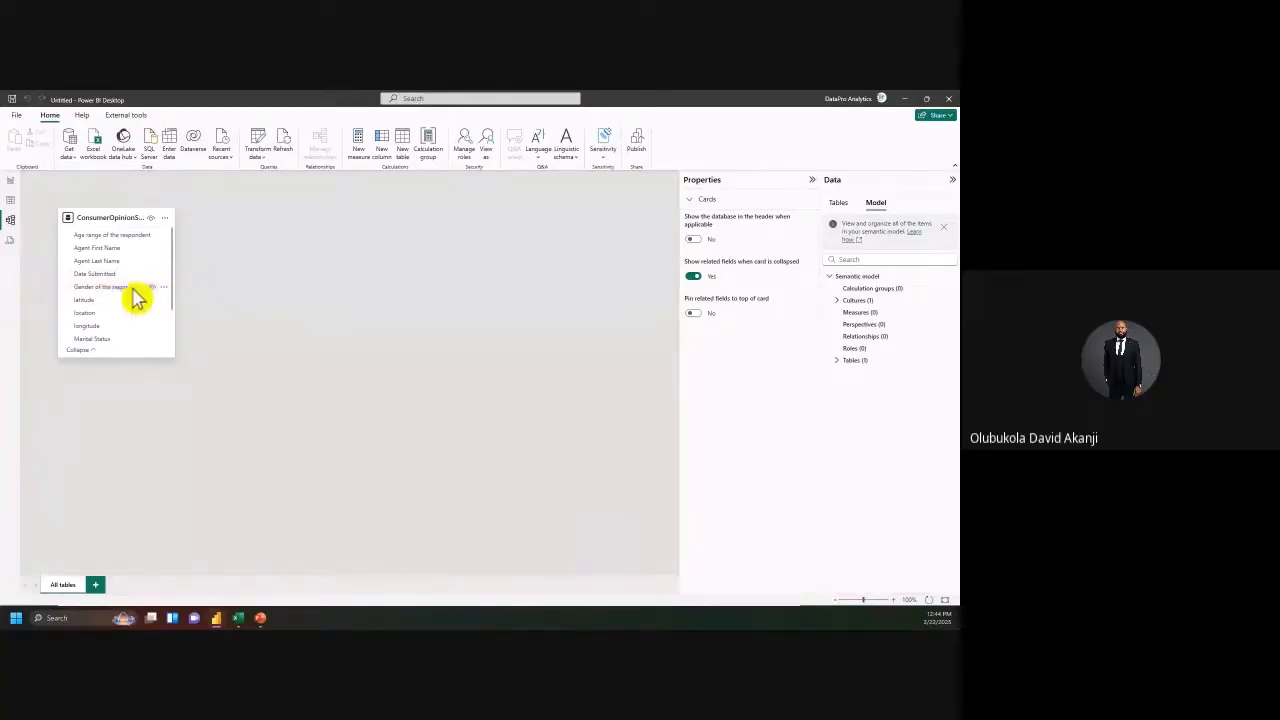
pyautogui.click(11, 186)
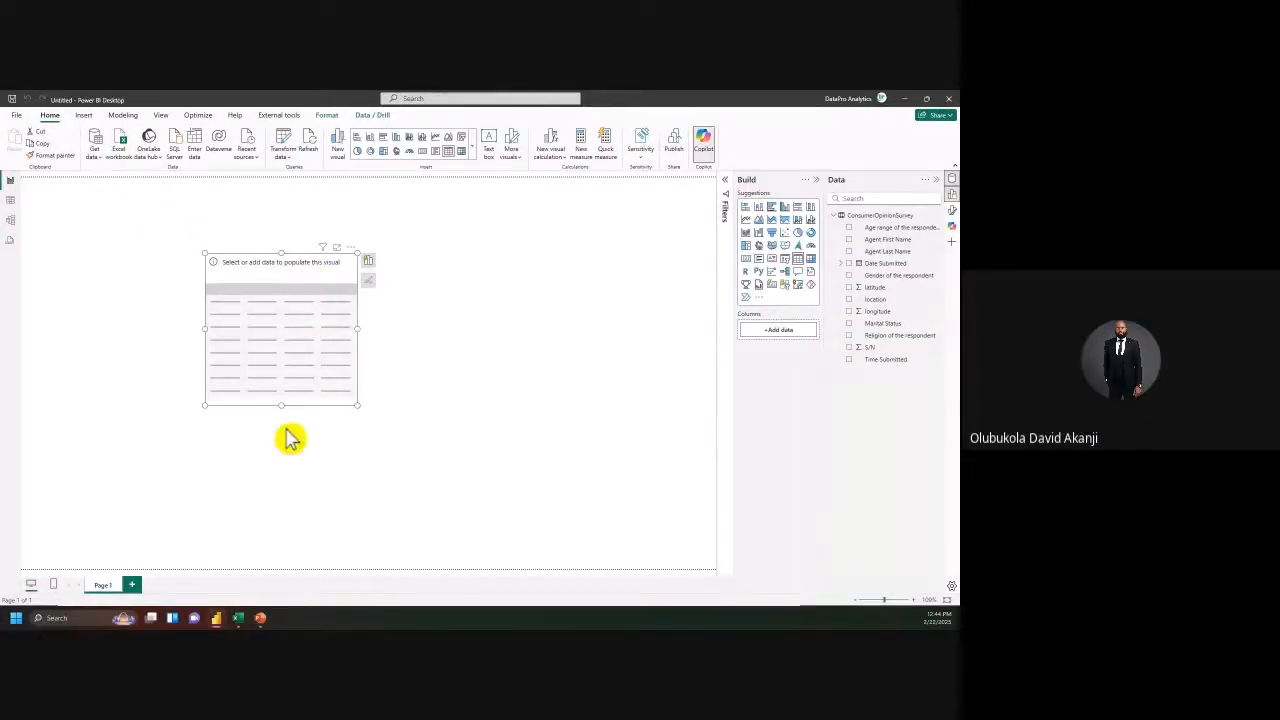
pyautogui.click(278, 621)
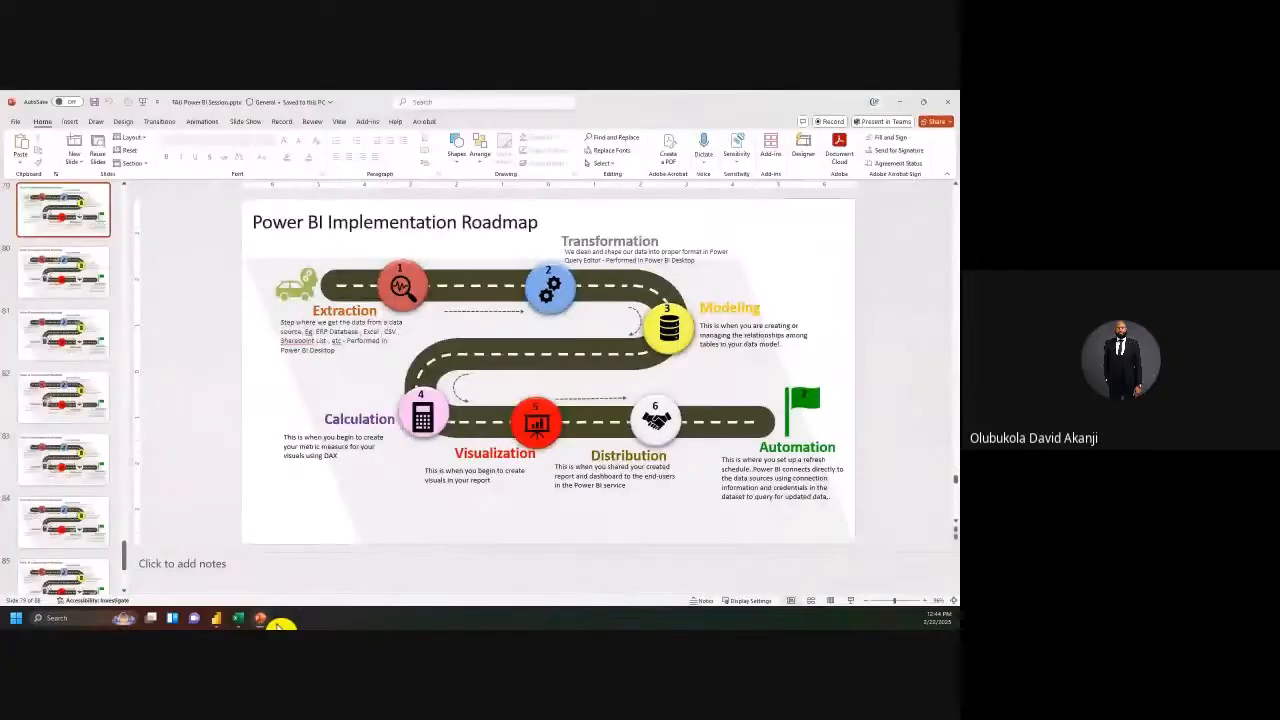
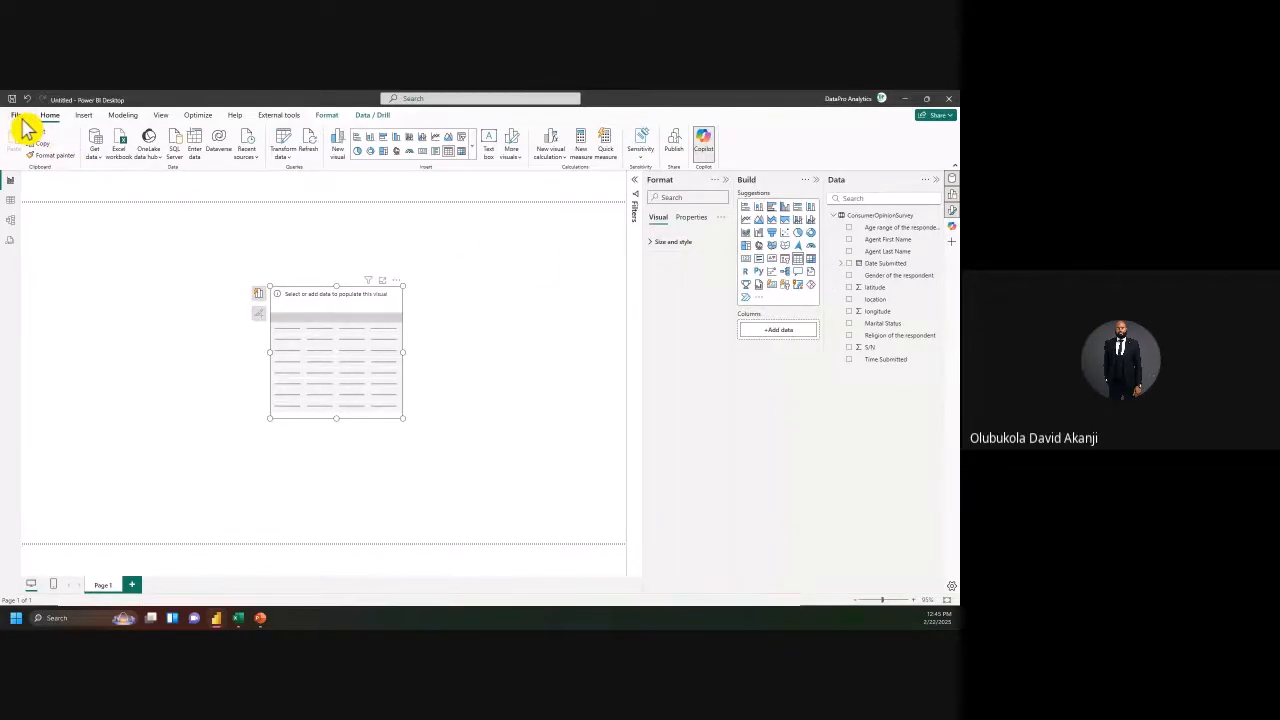
# Step: Open Power BI Desktop's global Options dialog from File > Options and settings
pyautogui.click(18, 116)
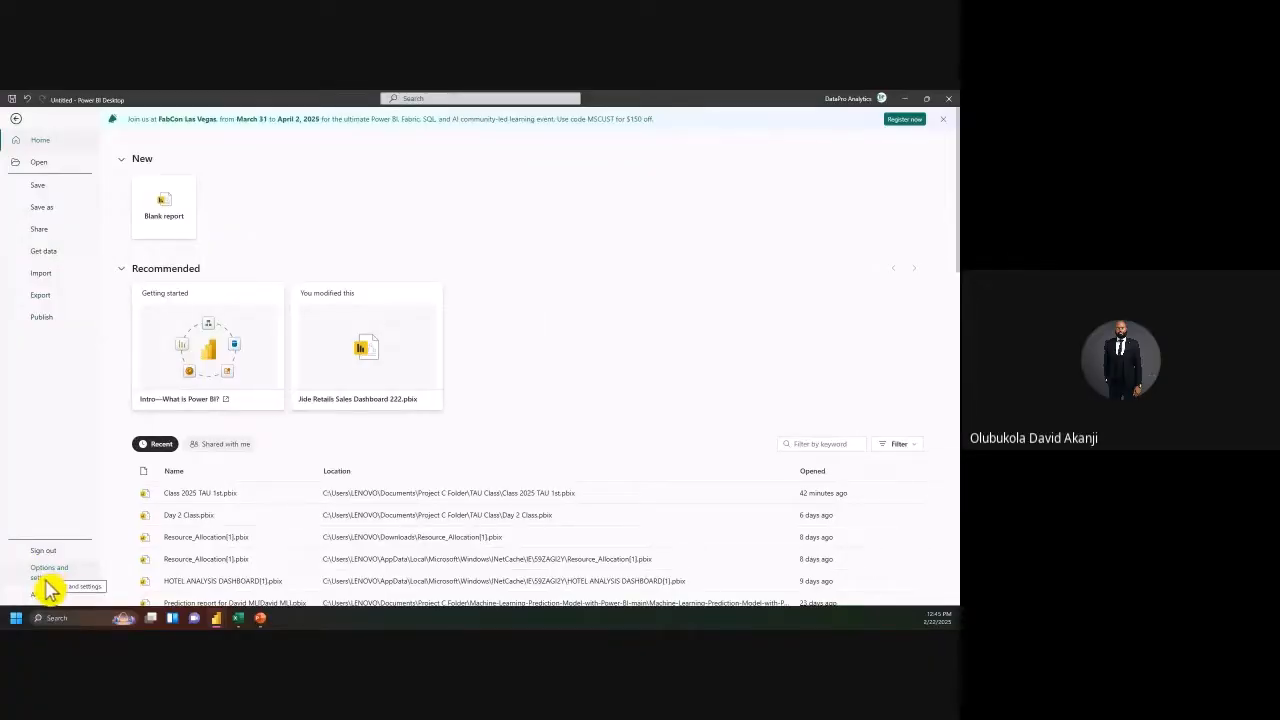
pyautogui.click(52, 578)
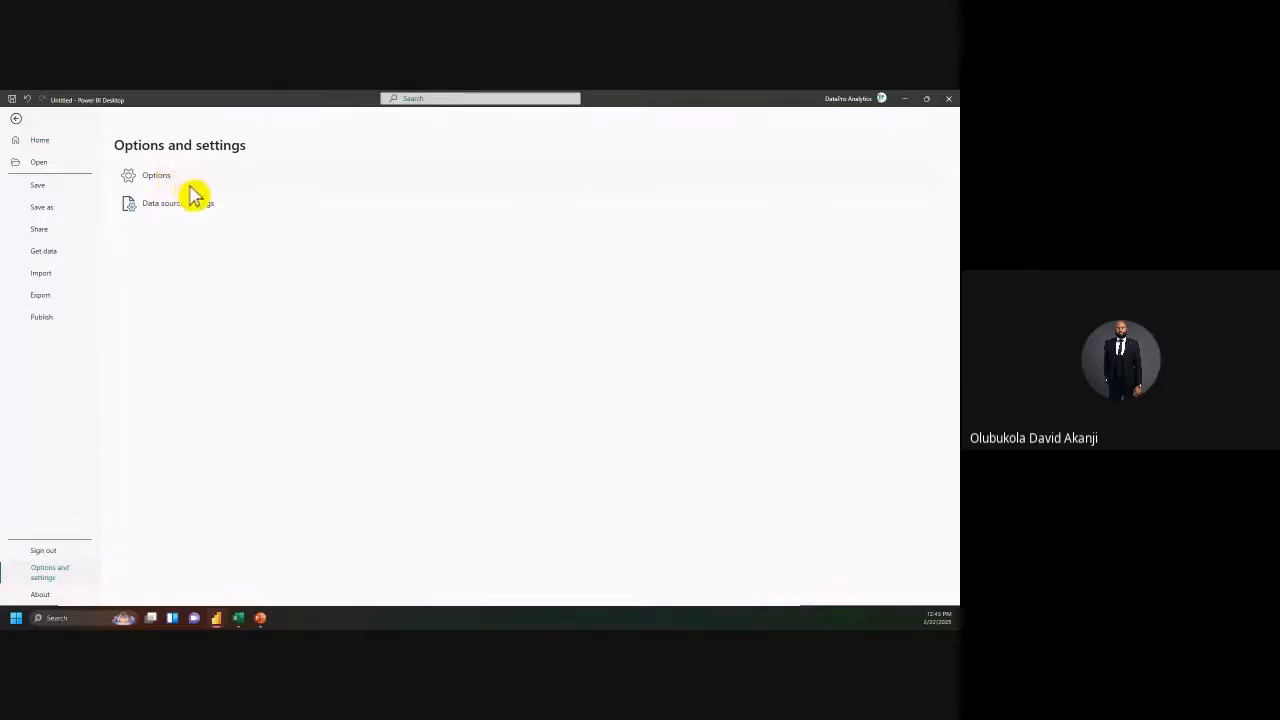
pyautogui.click(158, 180)
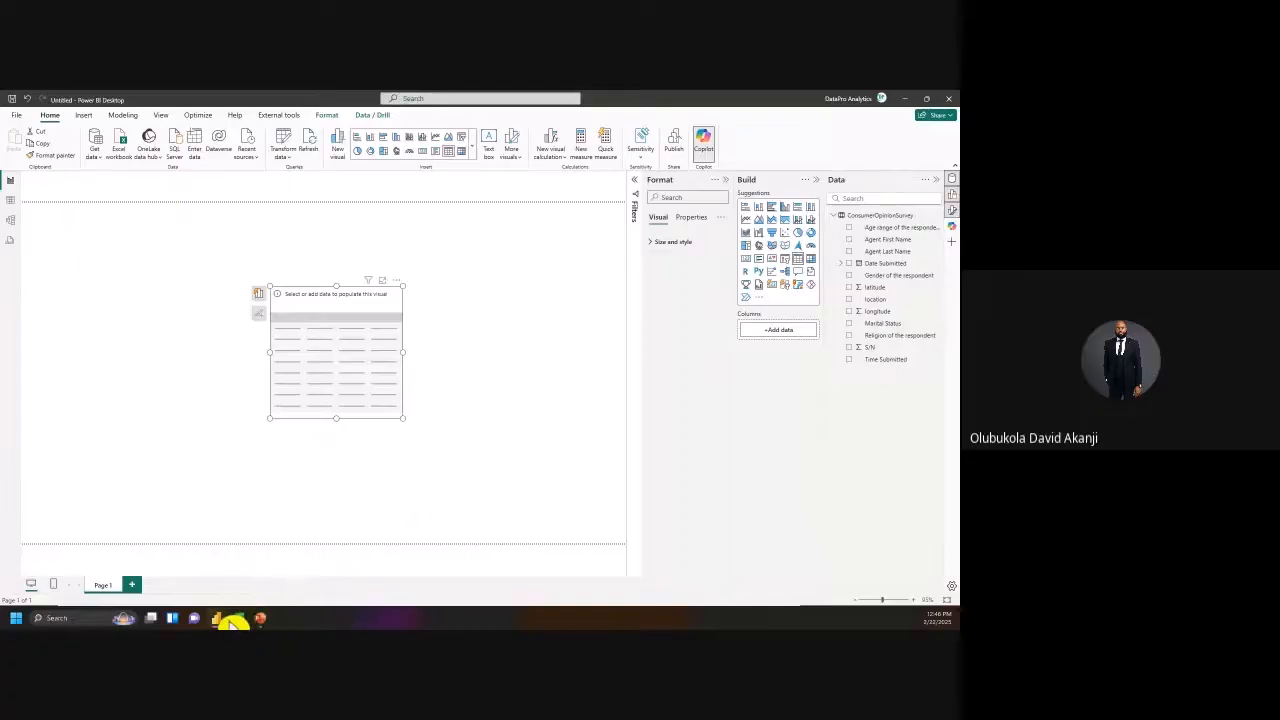
pyautogui.moveTo(217, 616)
pyautogui.click(207, 565)
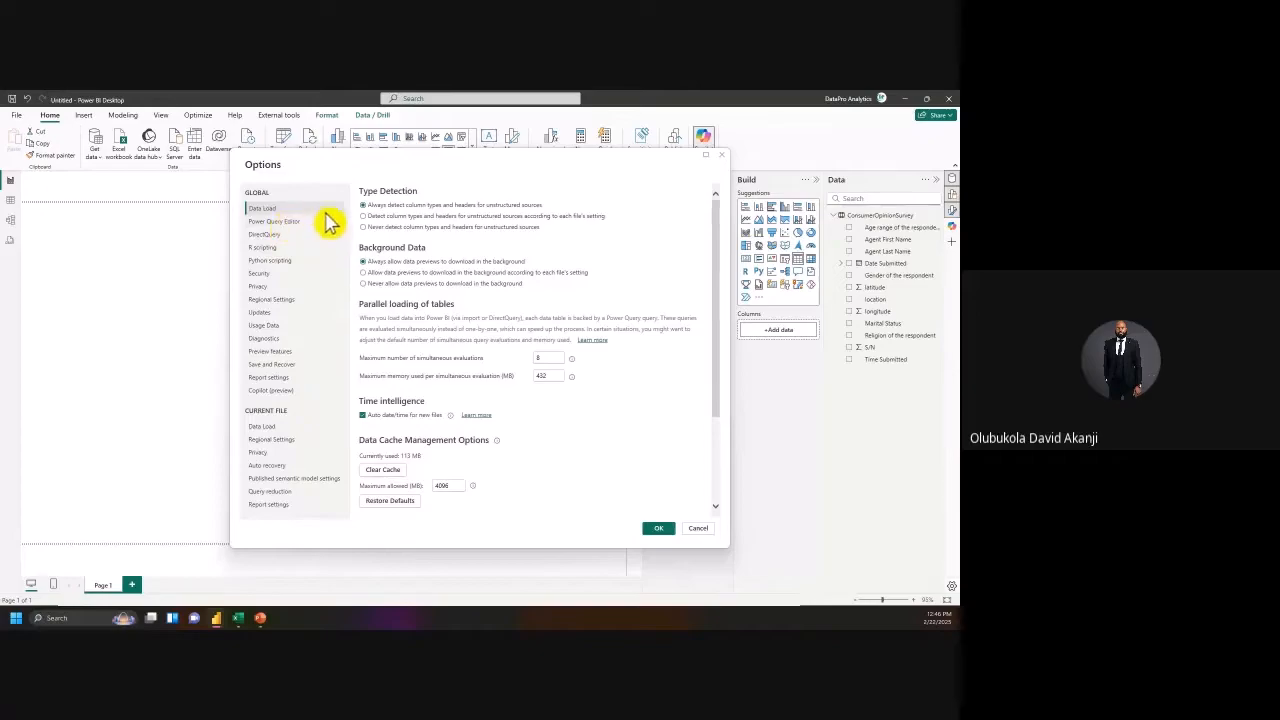
# Step: Browse the Power Query Editor, DirectQuery, Security, Privacy and Updates pages, ending on Preview features
pyautogui.scroll(-1, 463, 363)
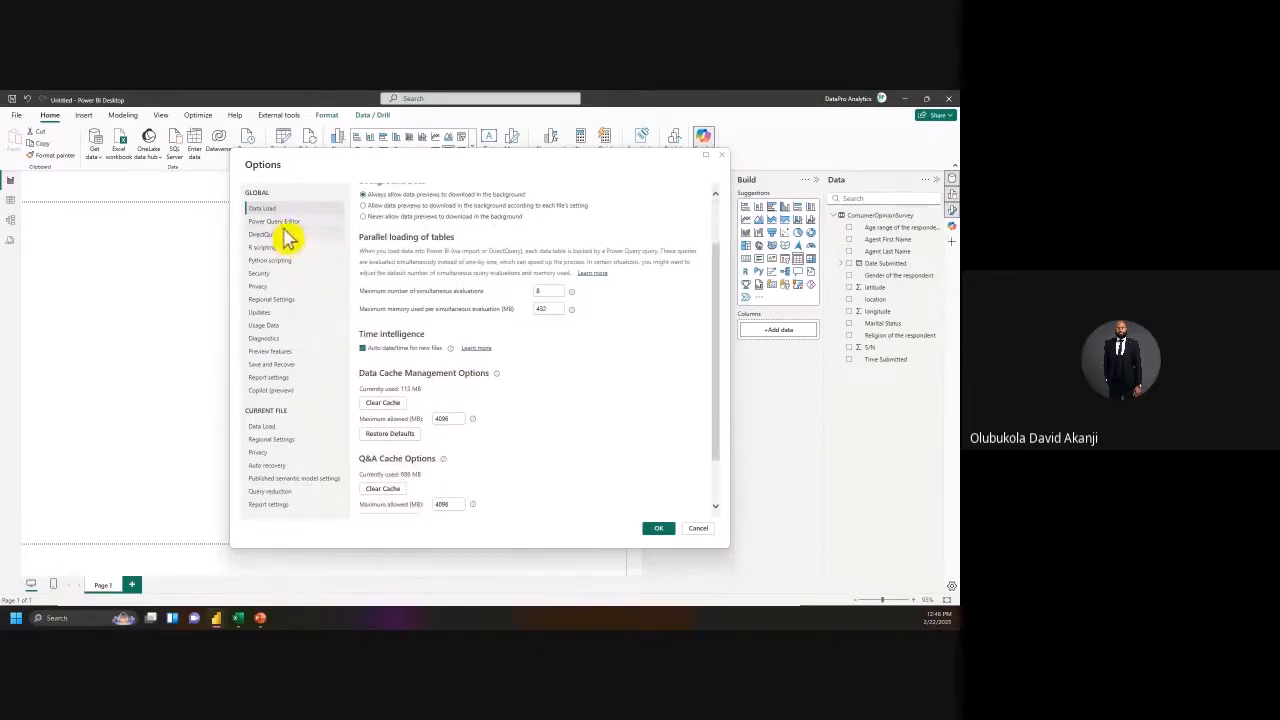
pyautogui.scroll(1, 390, 340)
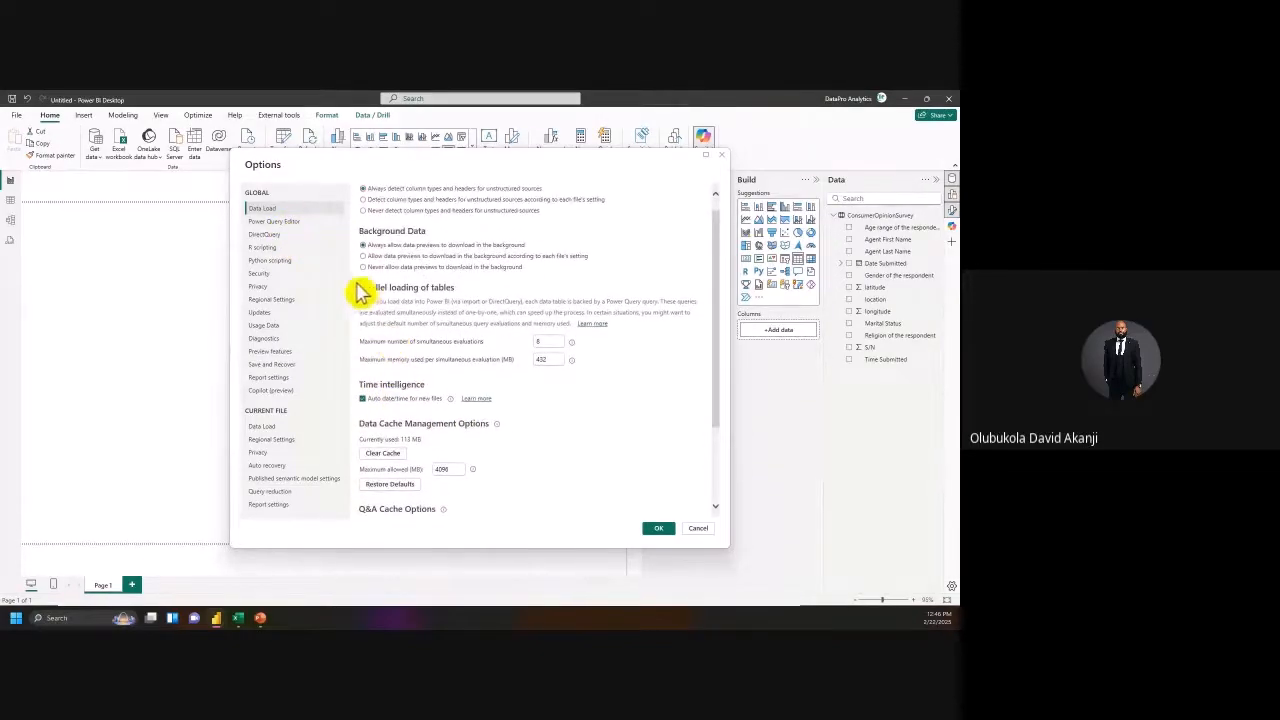
pyautogui.click(278, 222)
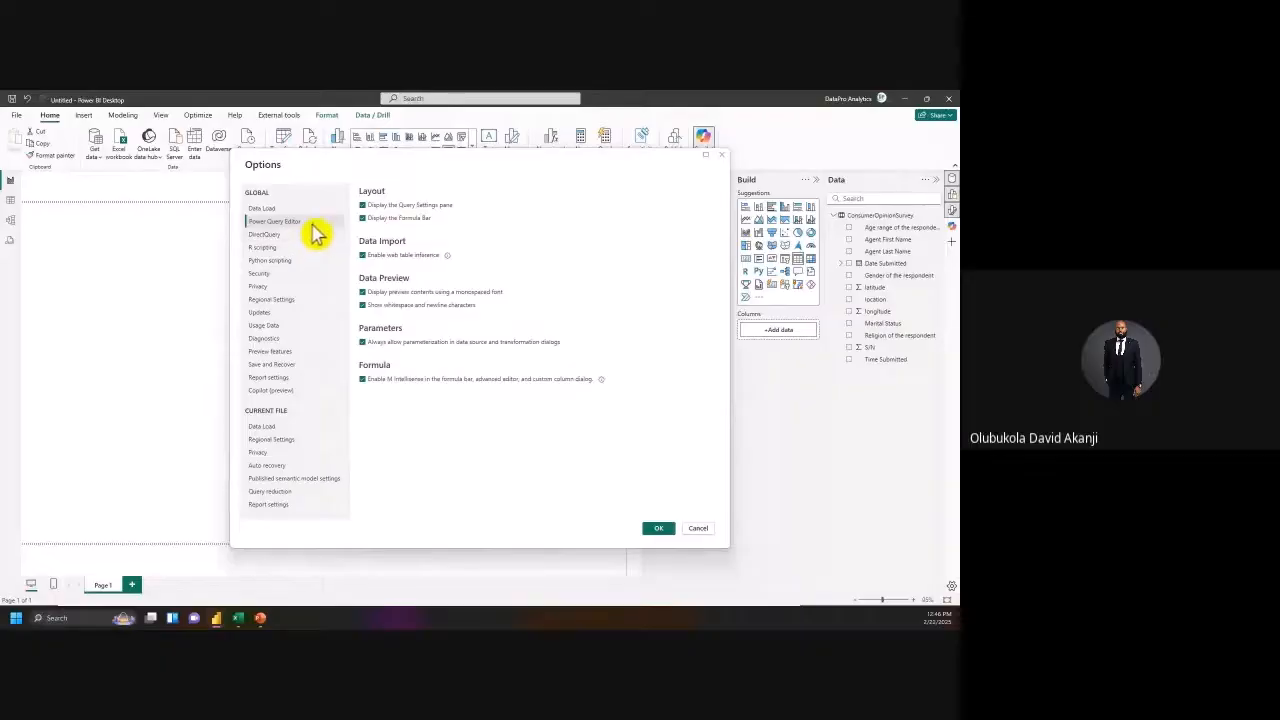
pyautogui.click(265, 235)
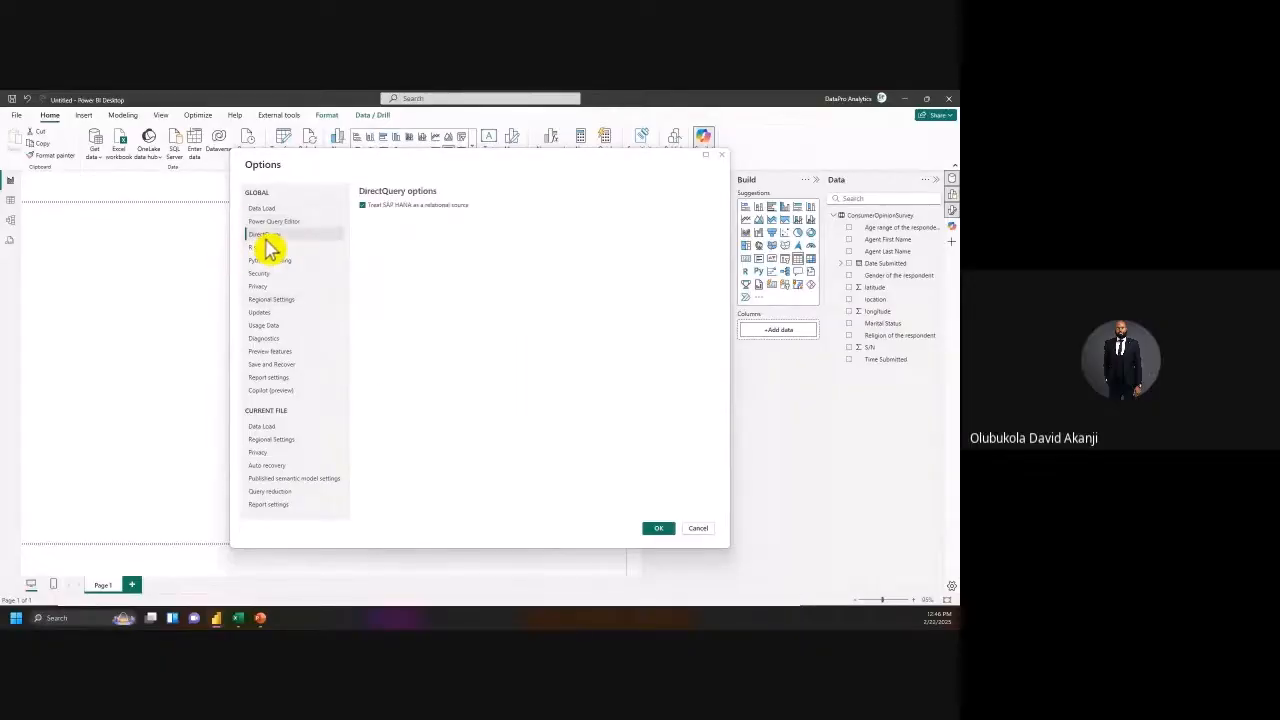
pyautogui.click(272, 275)
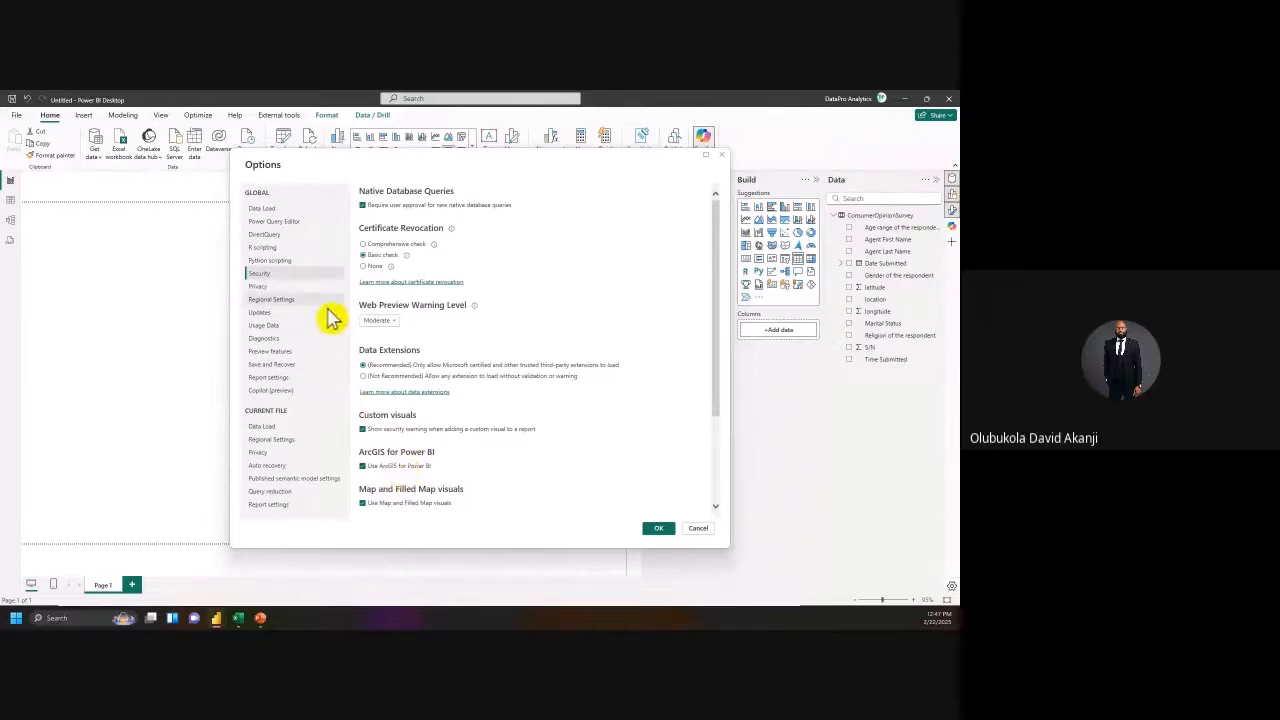
pyautogui.scroll(-2, 391, 491)
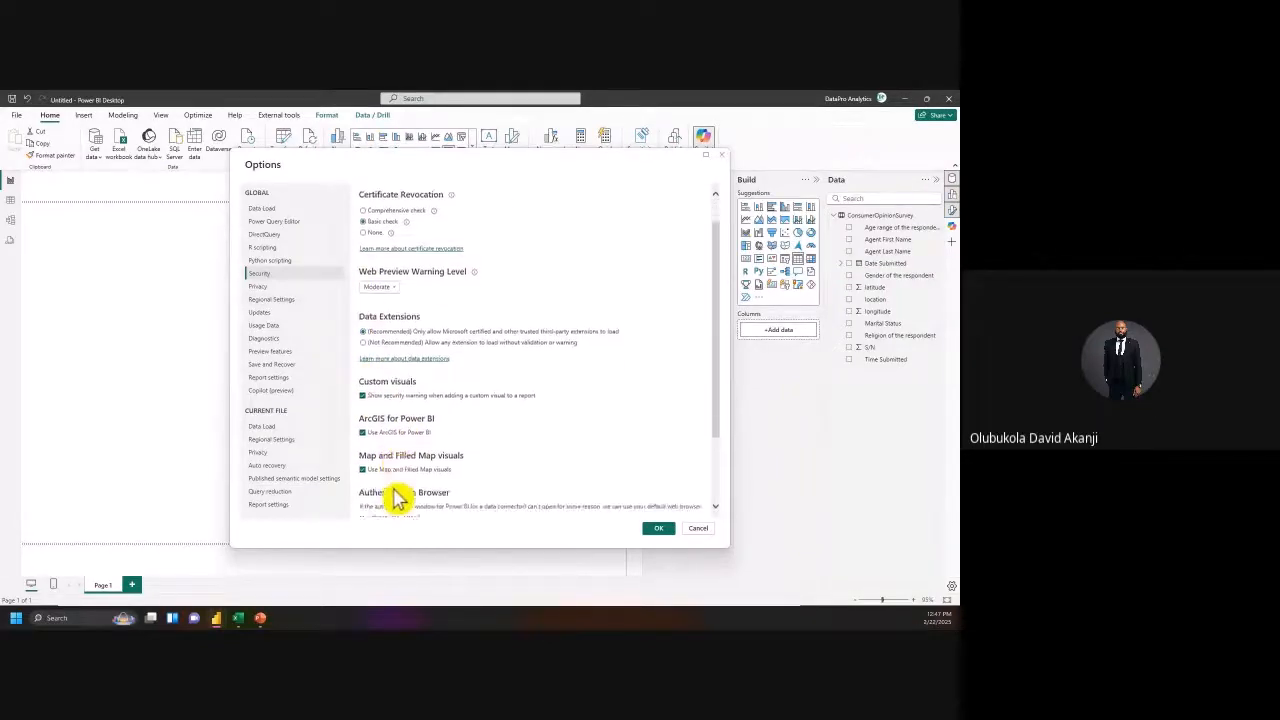
pyautogui.scroll(-2, 398, 498)
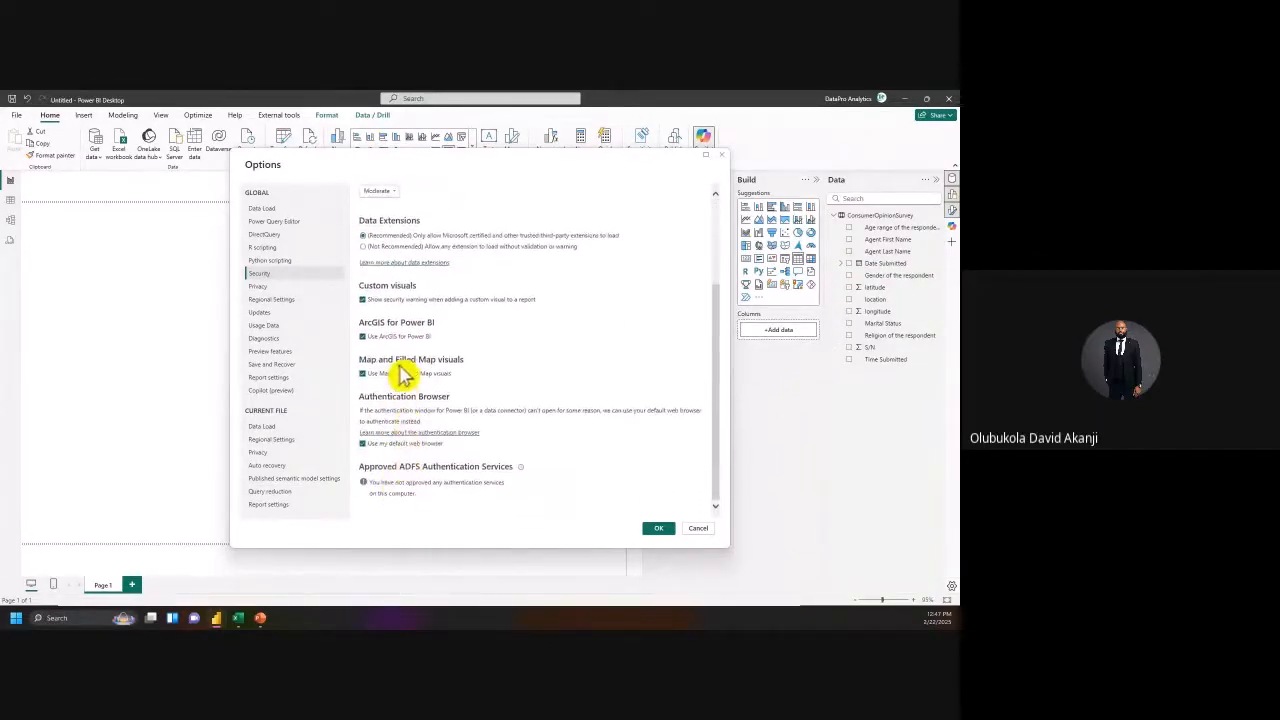
pyautogui.click(268, 289)
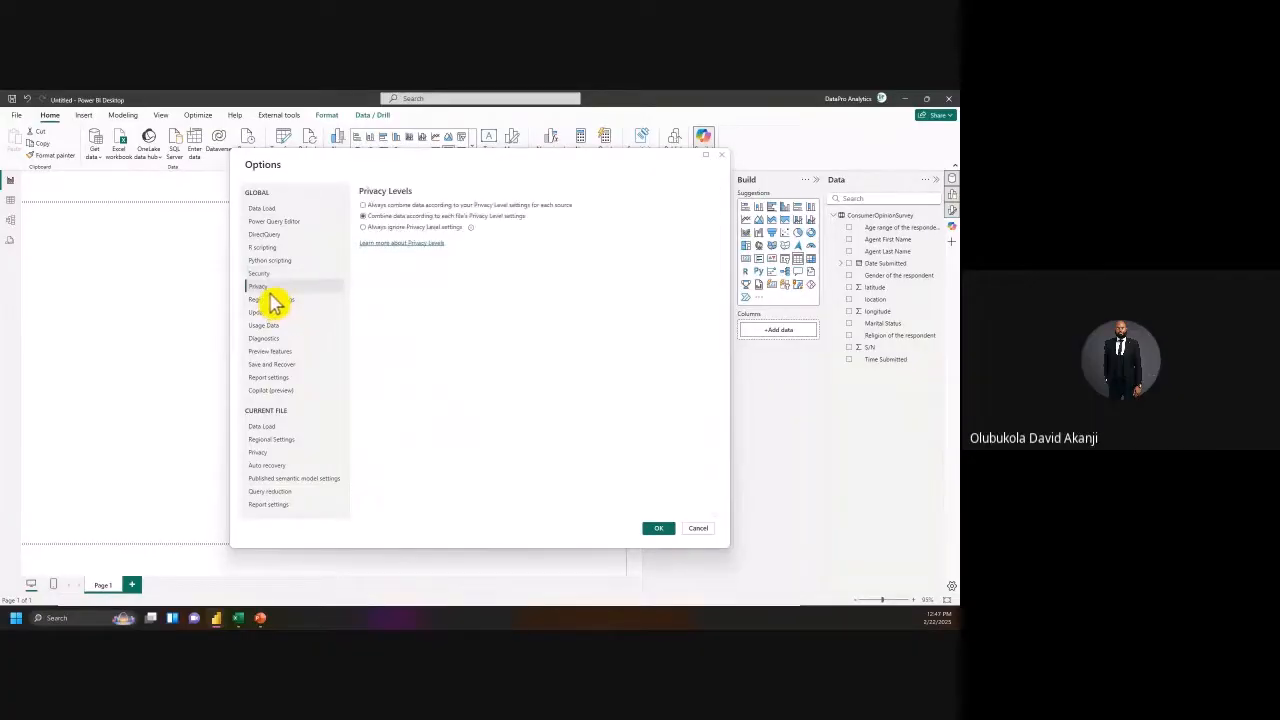
pyautogui.click(270, 315)
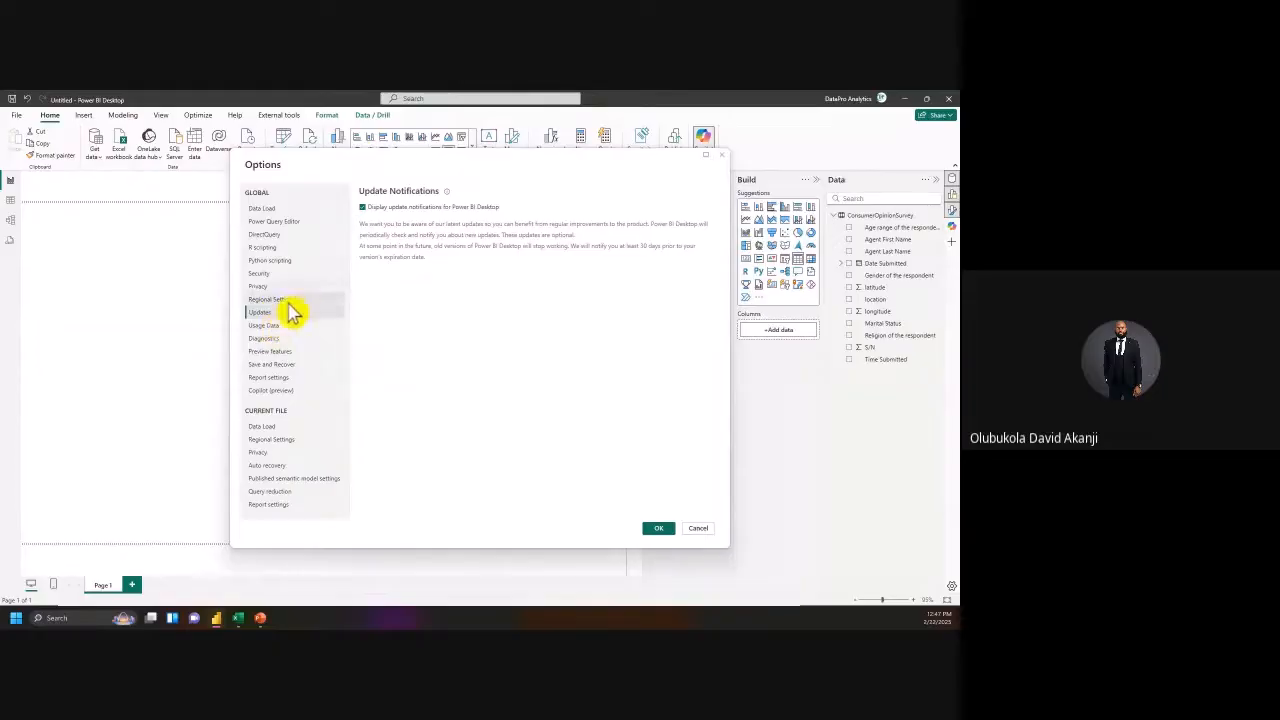
pyautogui.click(272, 353)
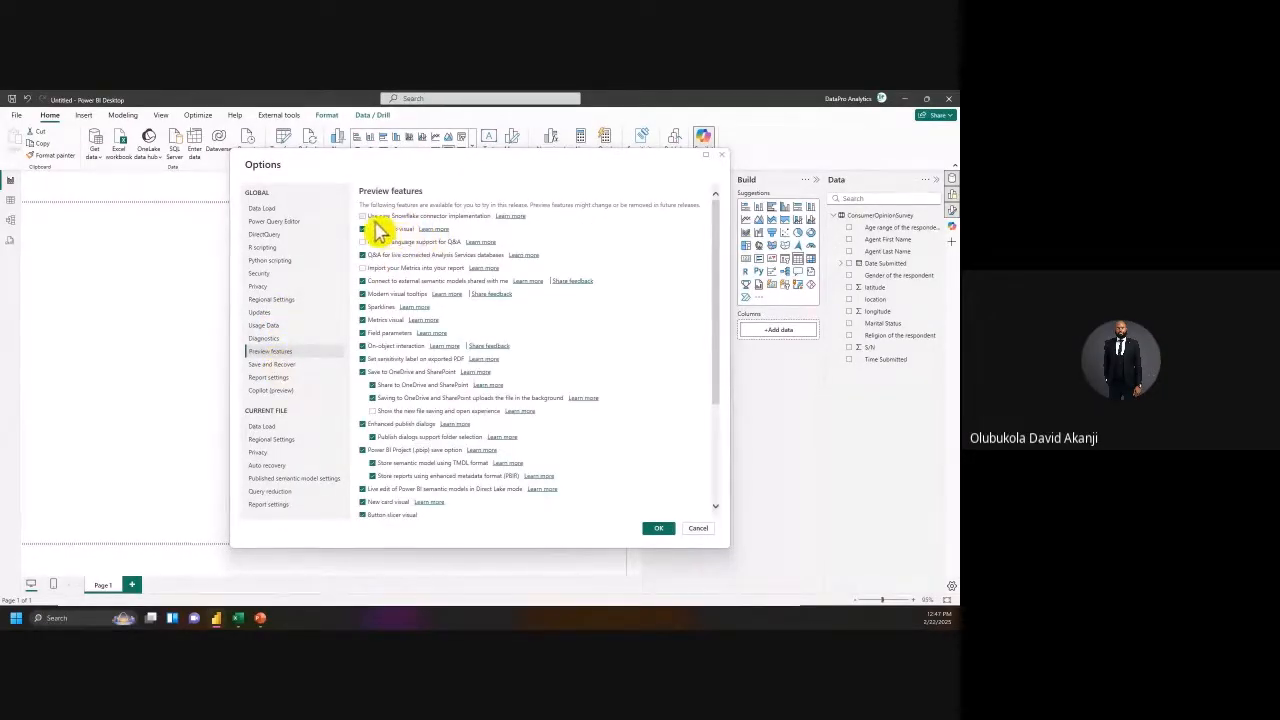
# Step: Enable the Snowflake connector, Import your Metrics and List slicer visual previews, and accept the restart notice
pyautogui.click(364, 217)
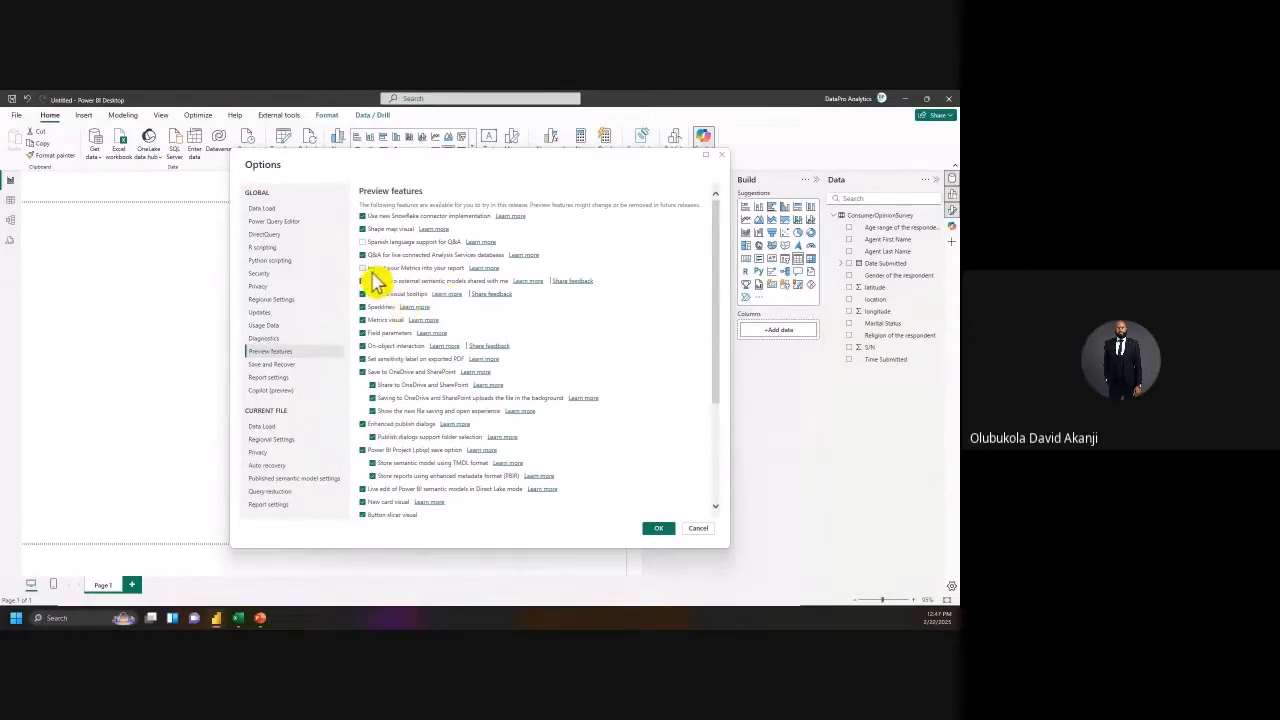
pyautogui.click(363, 268)
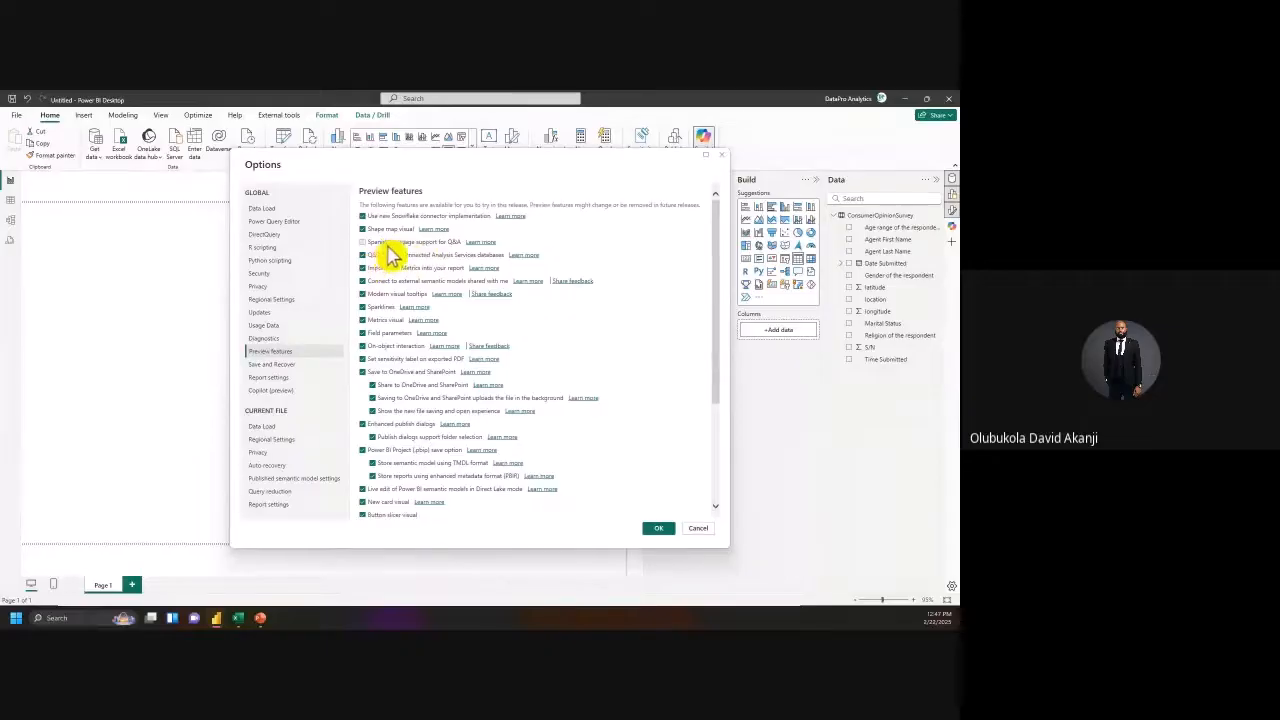
pyautogui.scroll(-2, 432, 380)
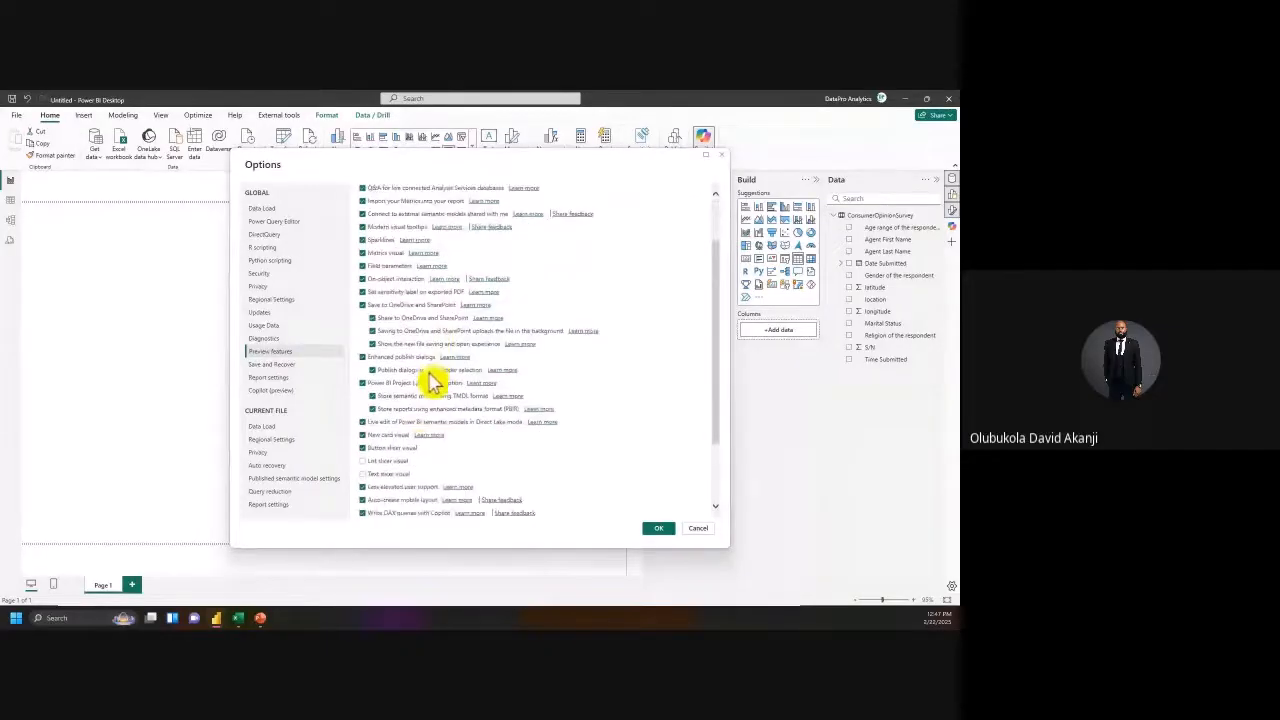
pyautogui.click(366, 461)
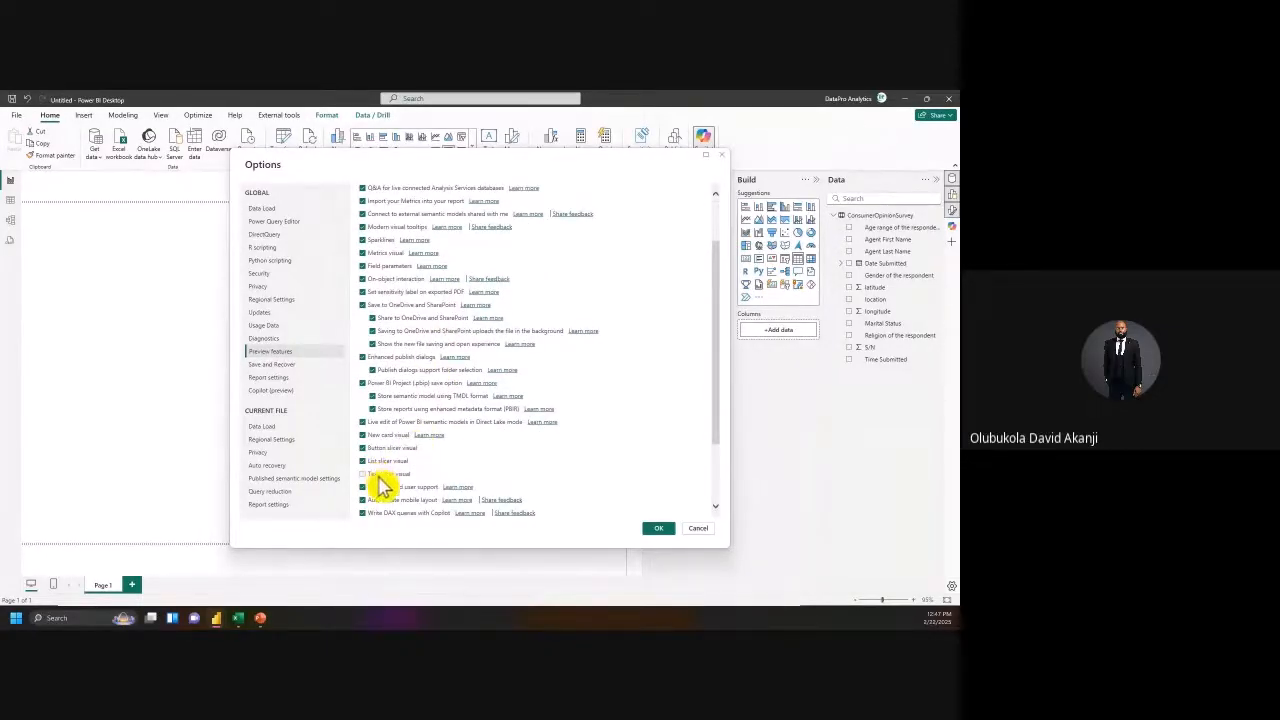
pyautogui.scroll(-3, 375, 490)
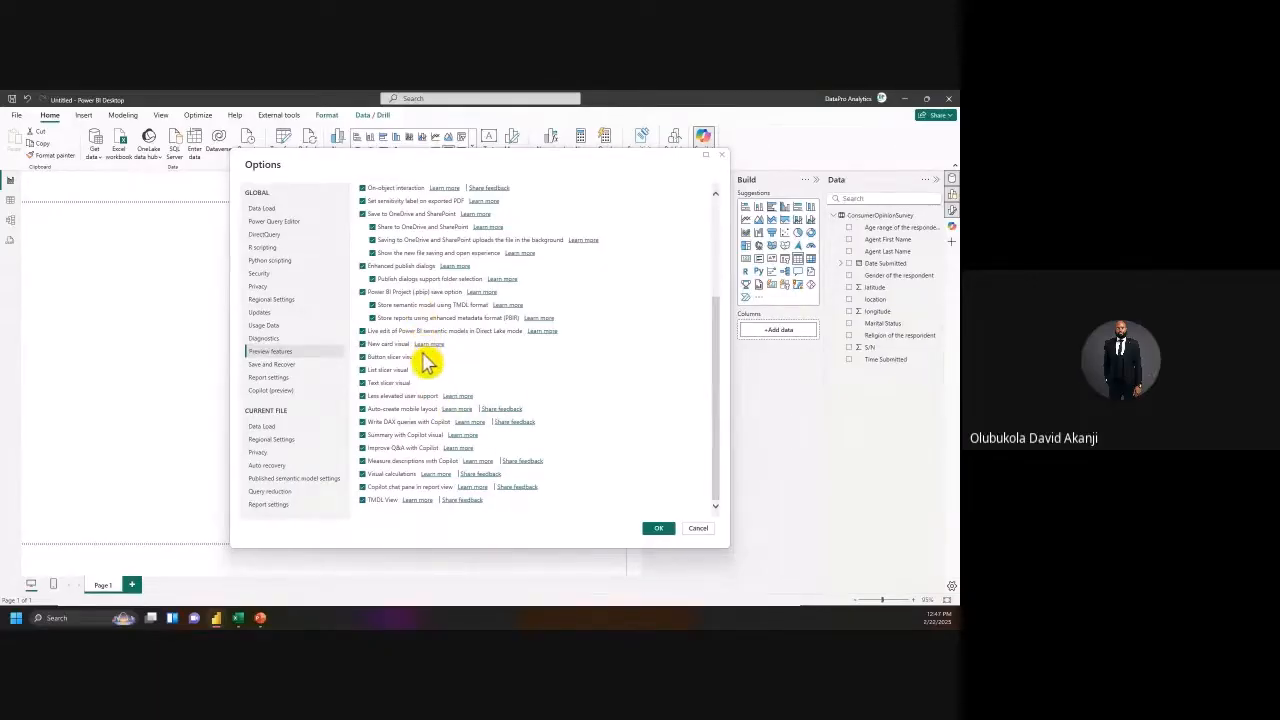
pyautogui.scroll(3, 414, 289)
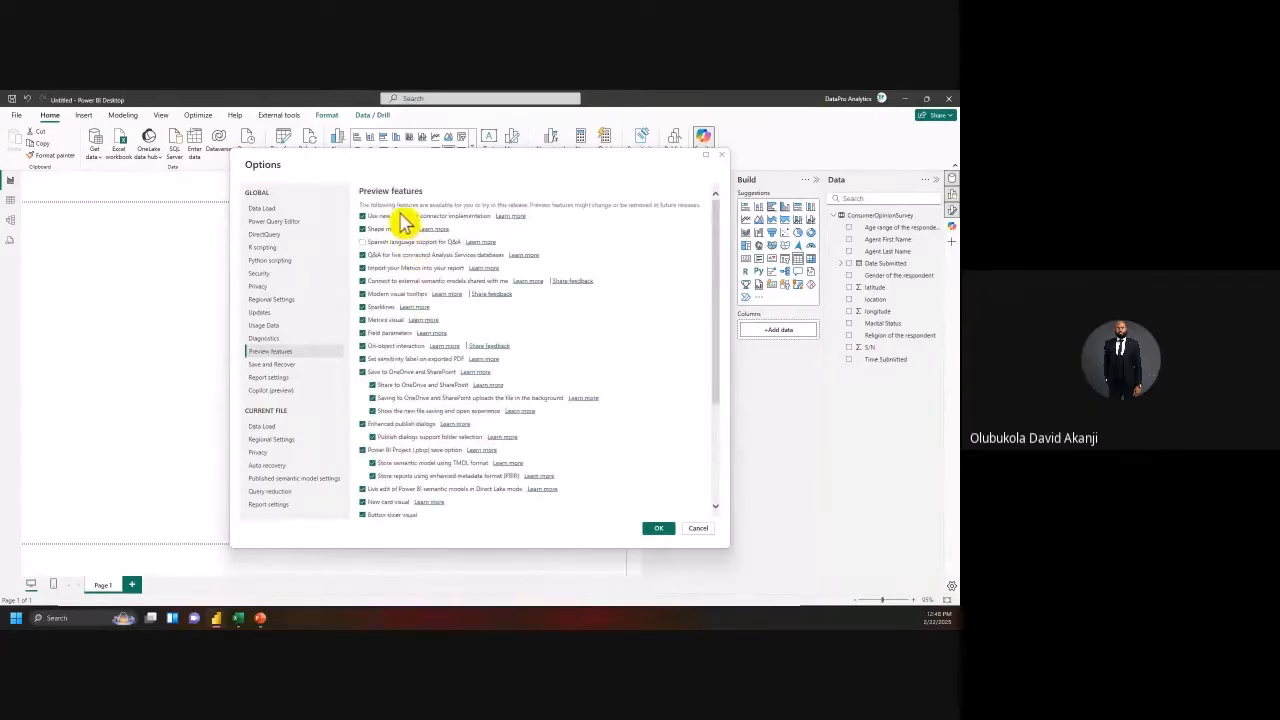
pyautogui.click(663, 530)
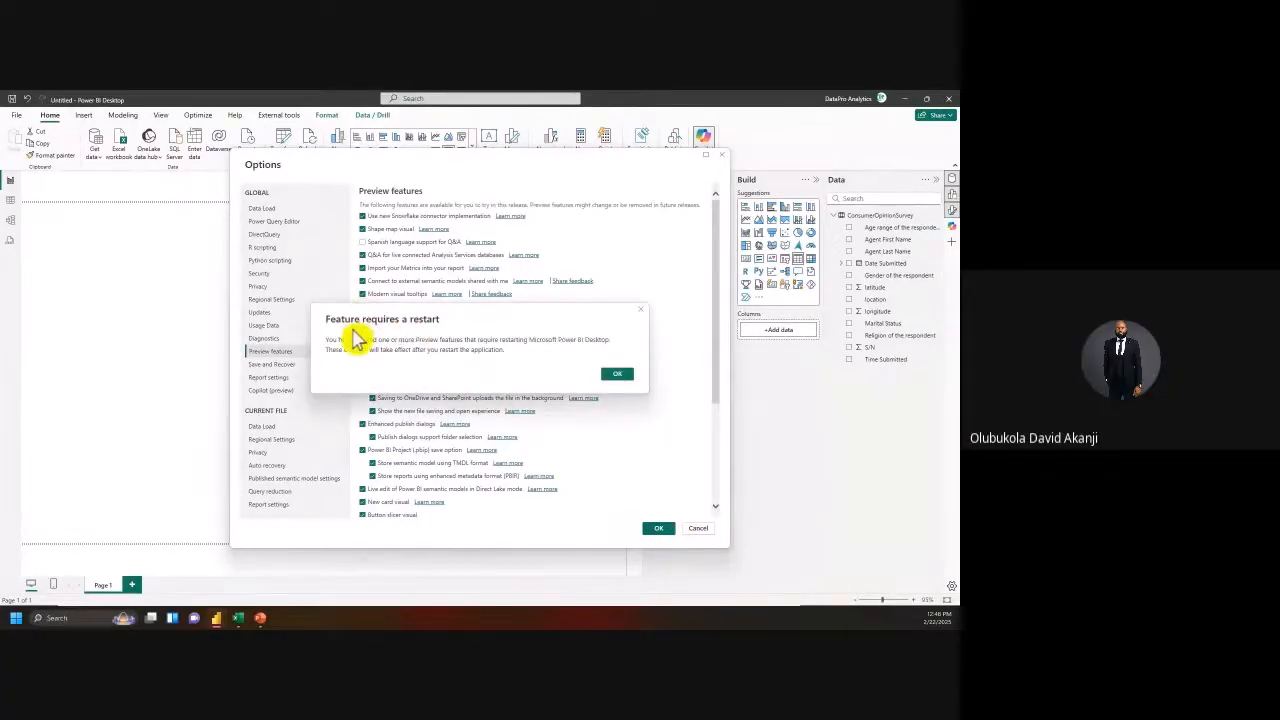
pyautogui.click(617, 375)
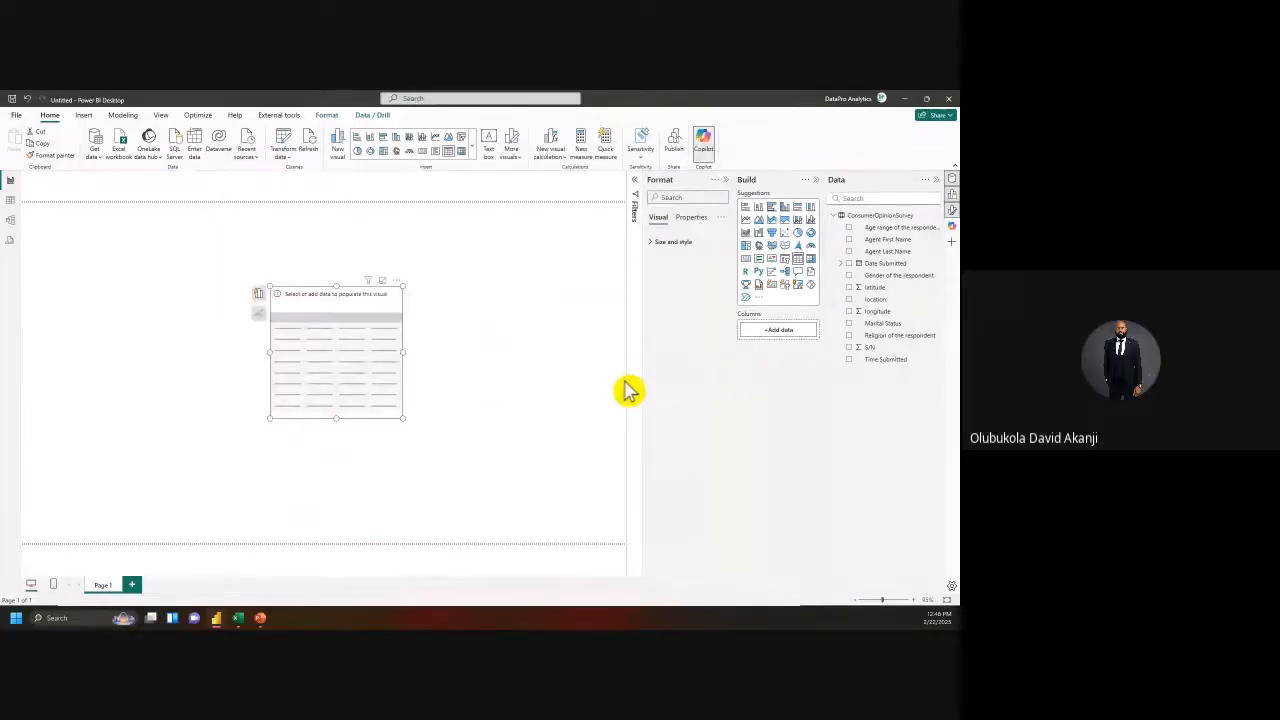
# Step: Save the report as 'Power BI 2025 Day 2' in .pbix format
pyautogui.click(17, 115)
pyautogui.click(48, 210)
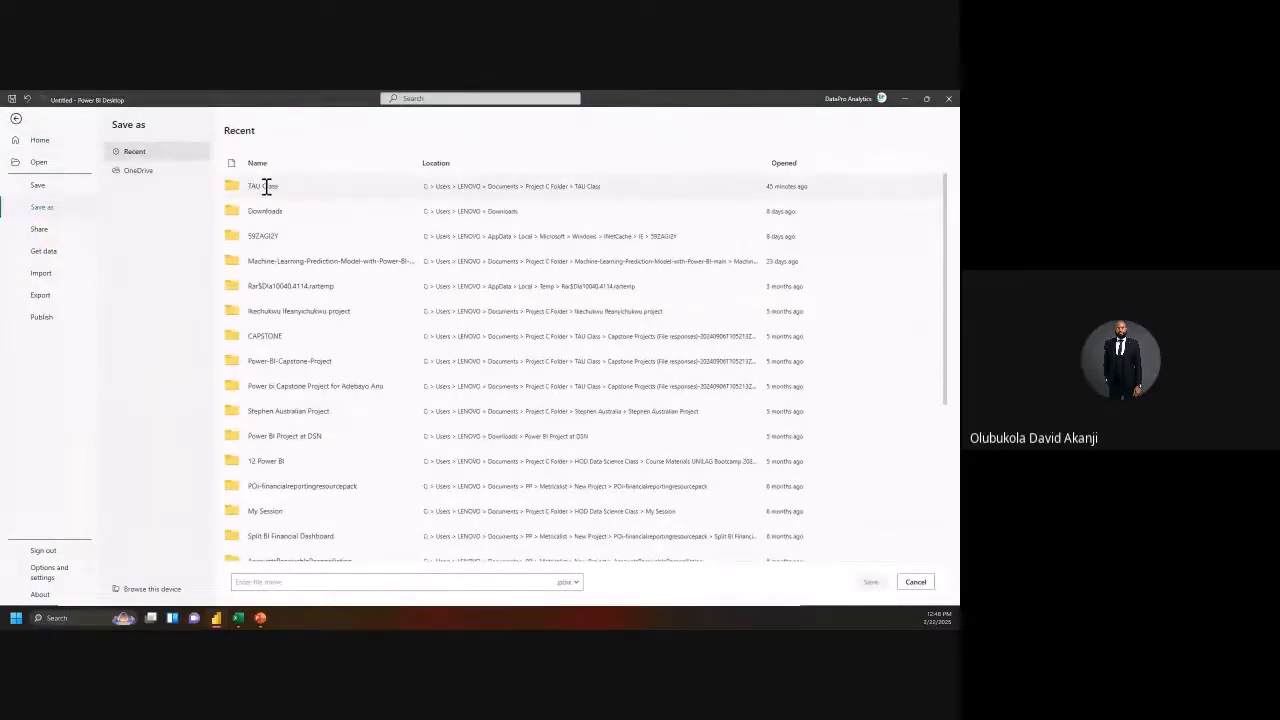
pyautogui.click(291, 583)
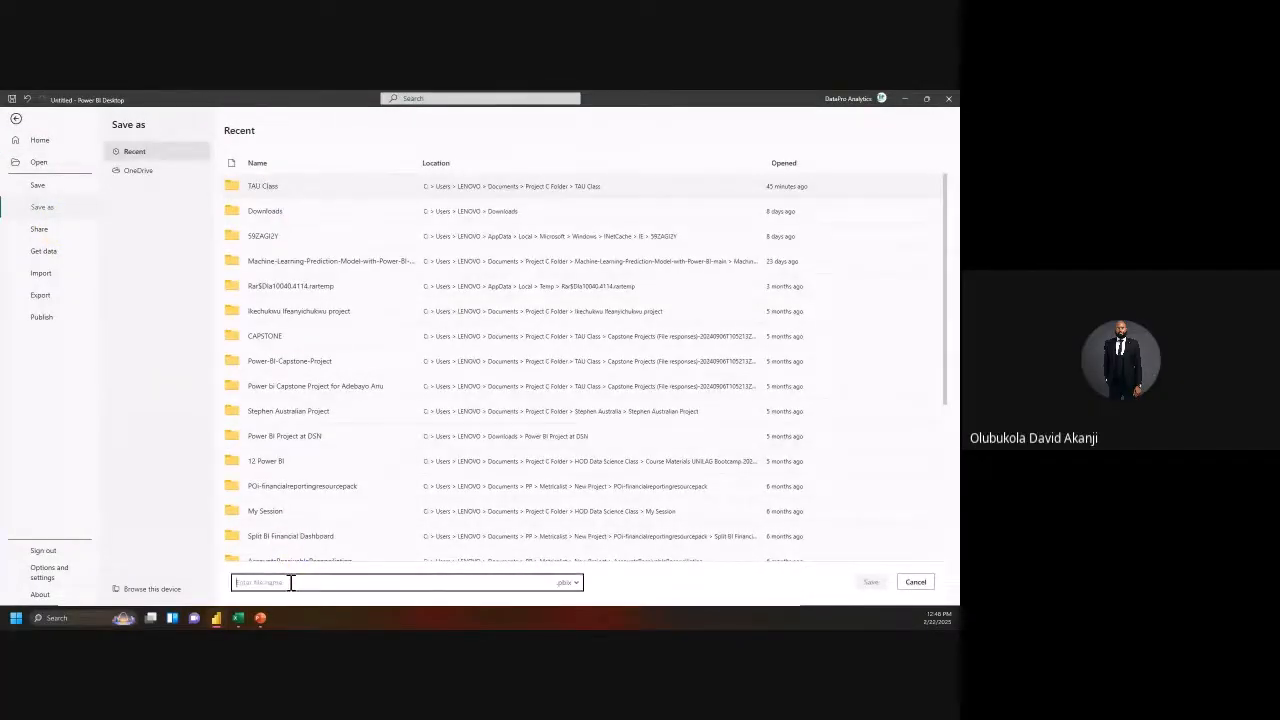
pyautogui.write('Power BI 20')
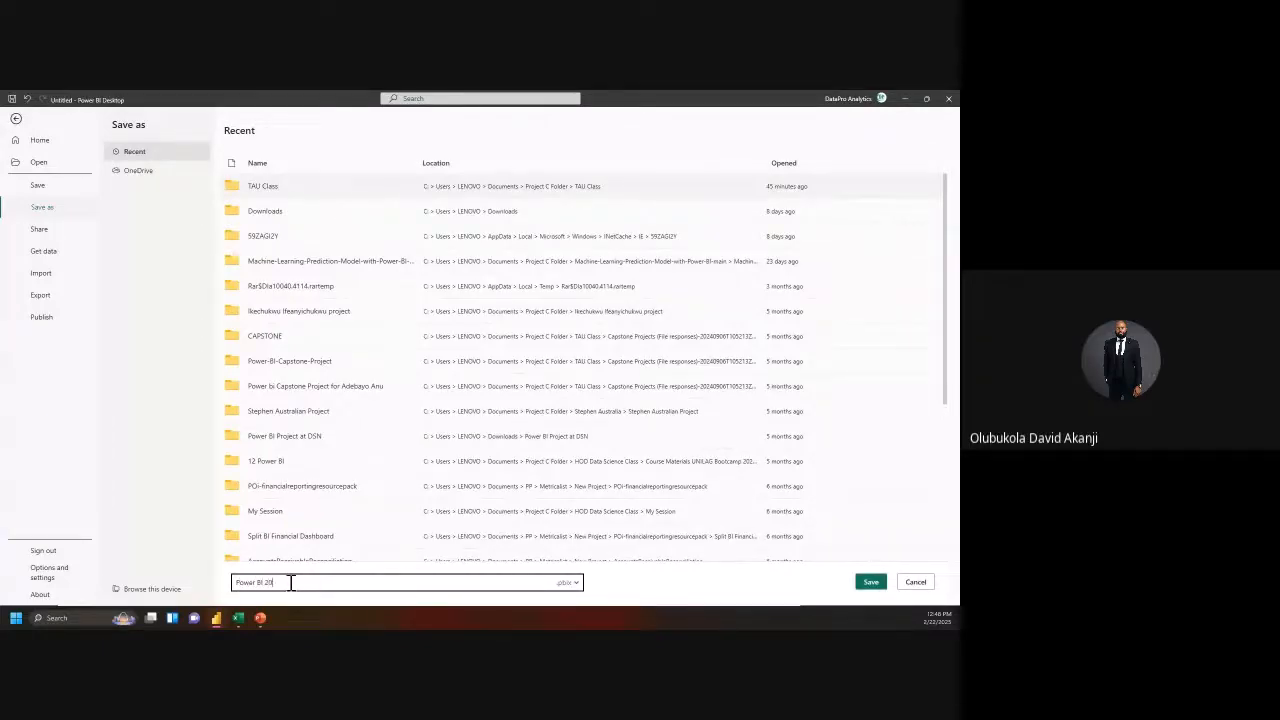
pyautogui.write('25 Day')
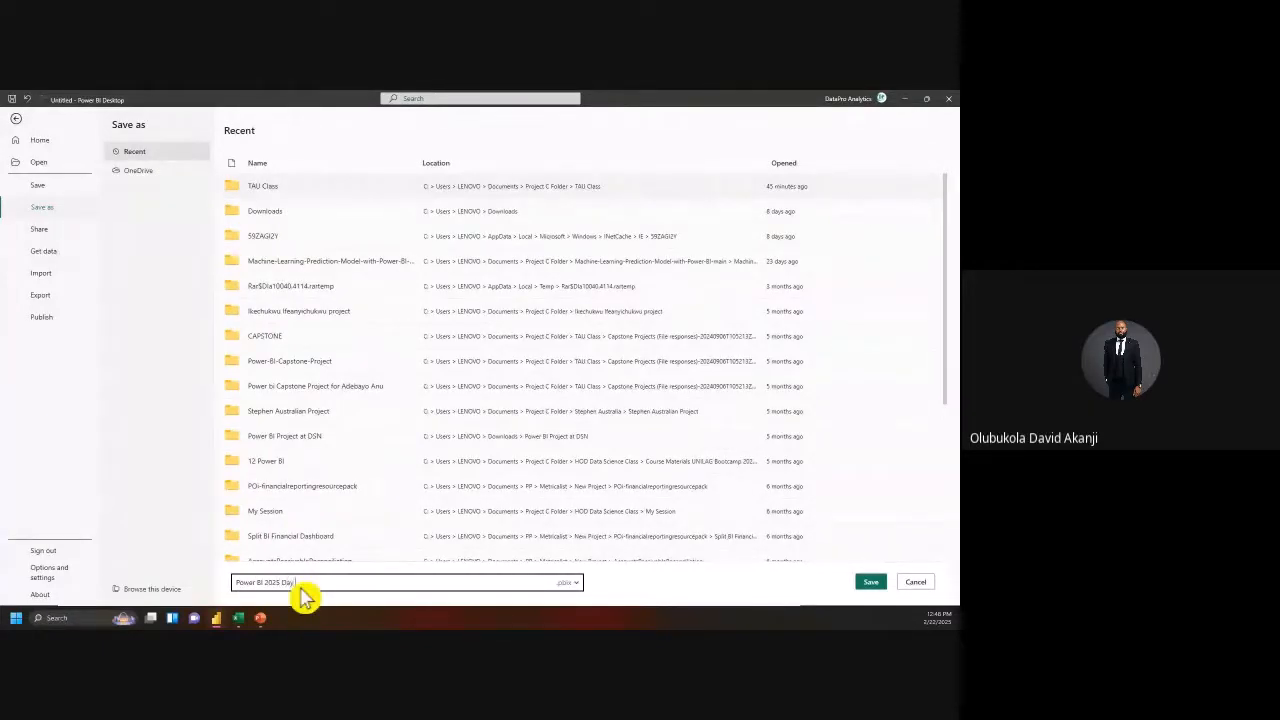
pyautogui.write(' 2')
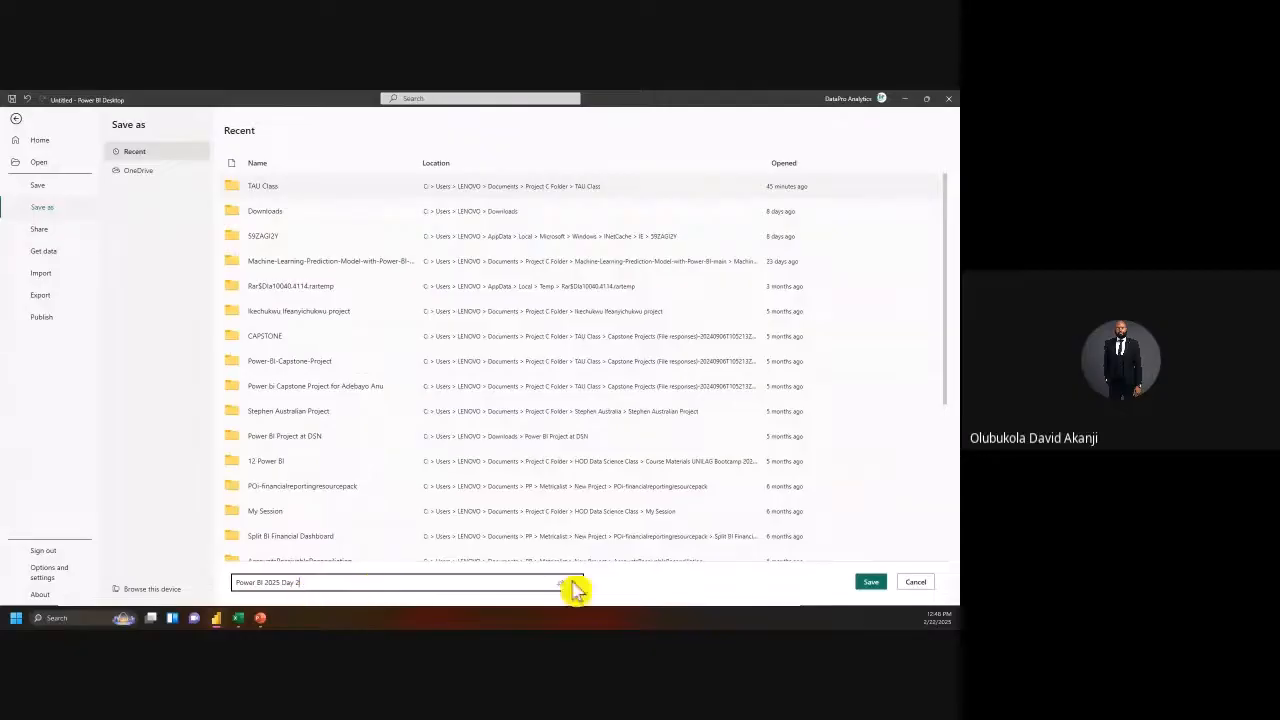
pyautogui.click(871, 586)
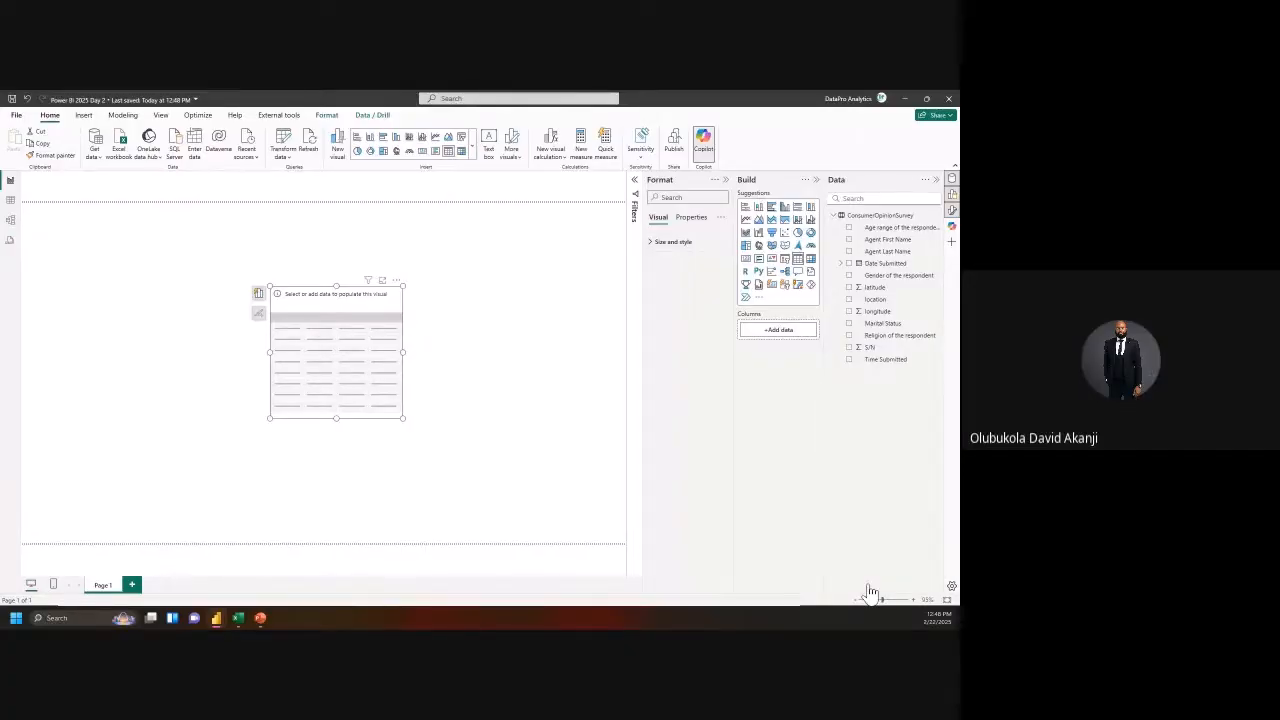
# Step: Close the old Power BI report without saving and move the relaunched Power BI window onto this screen
pyautogui.click(948, 100)
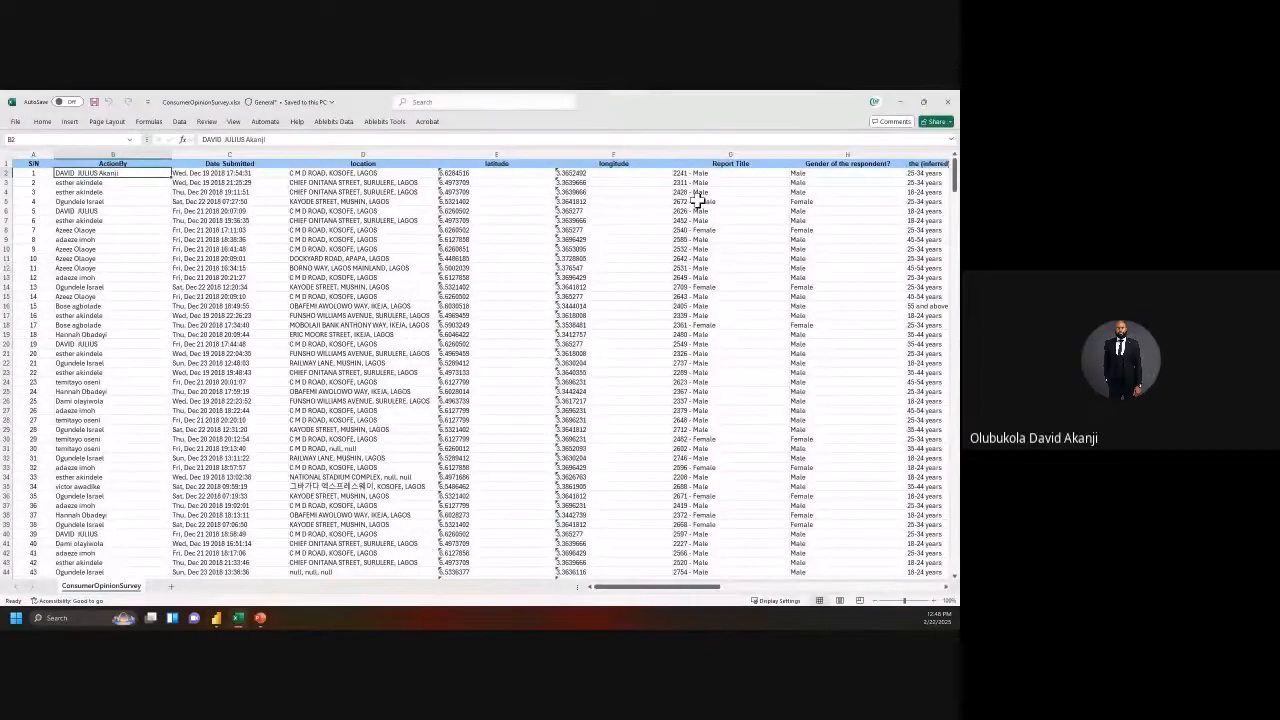
pyautogui.moveTo(228, 620)
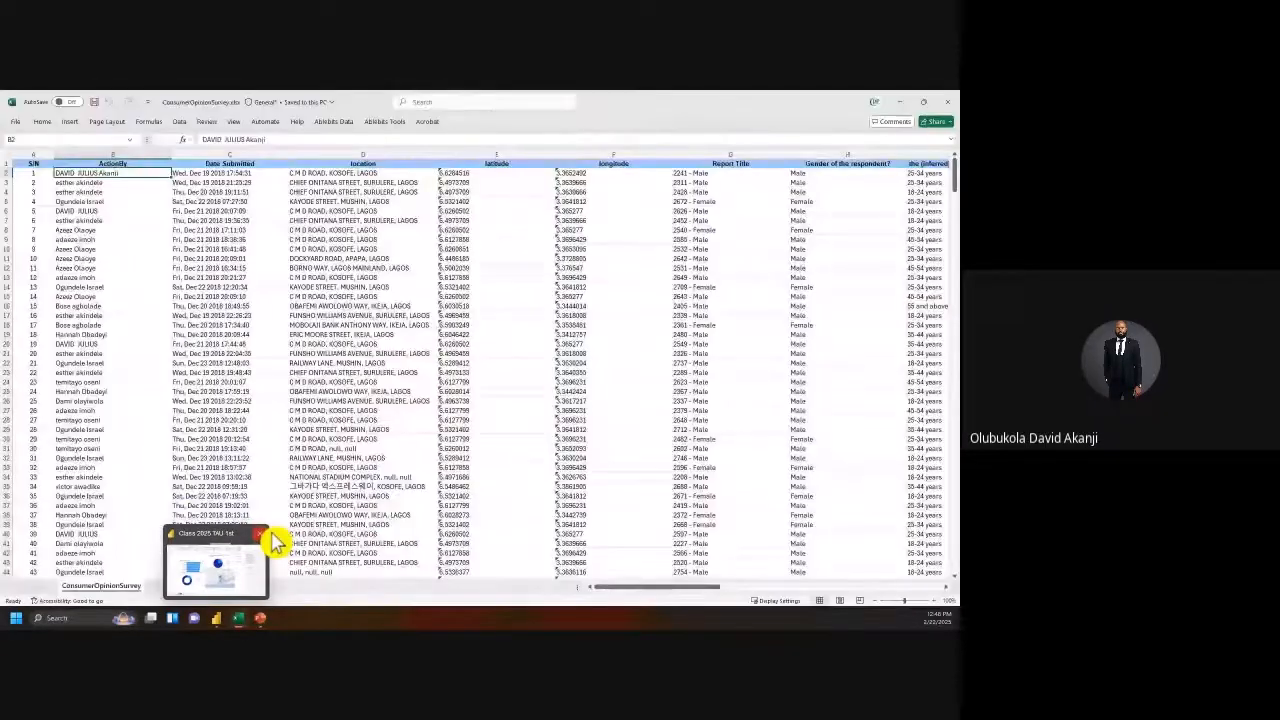
pyautogui.click(274, 542)
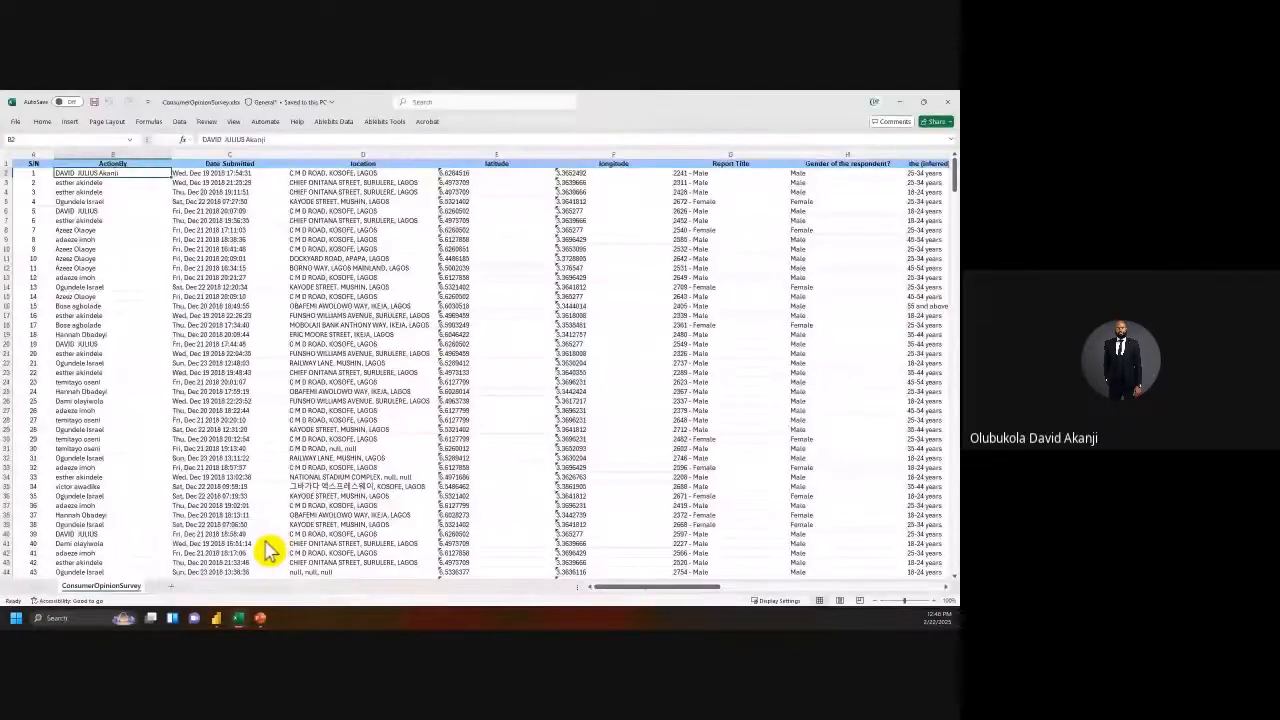
pyautogui.click(521, 374)
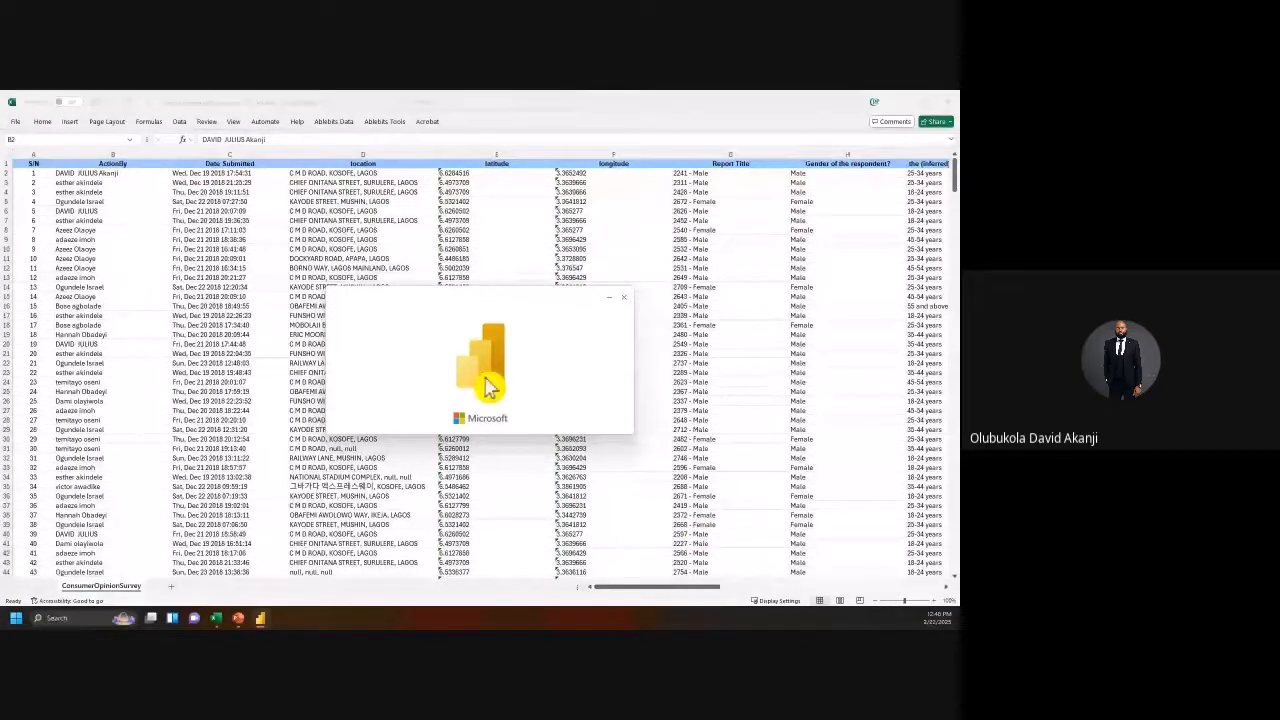
pyautogui.moveTo(484, 312); pyautogui.dragTo(478, 234)
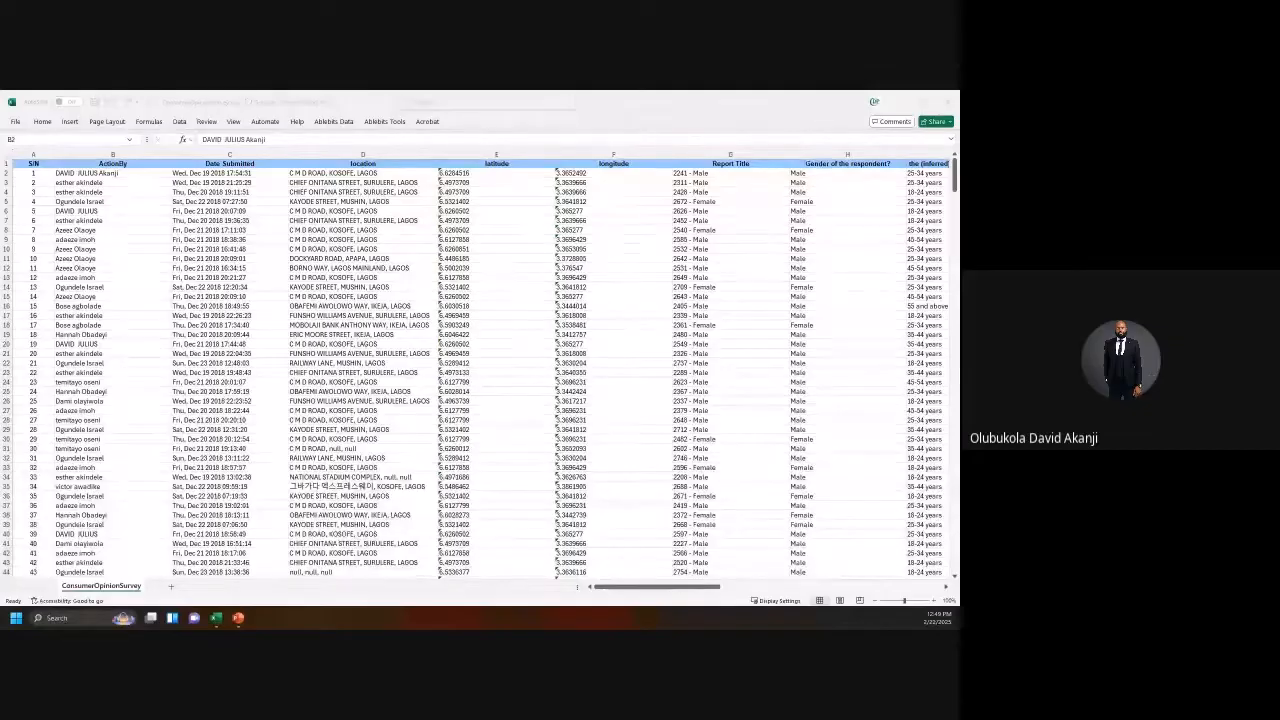
pyautogui.moveTo(0, 126); pyautogui.dragTo(113, 105)
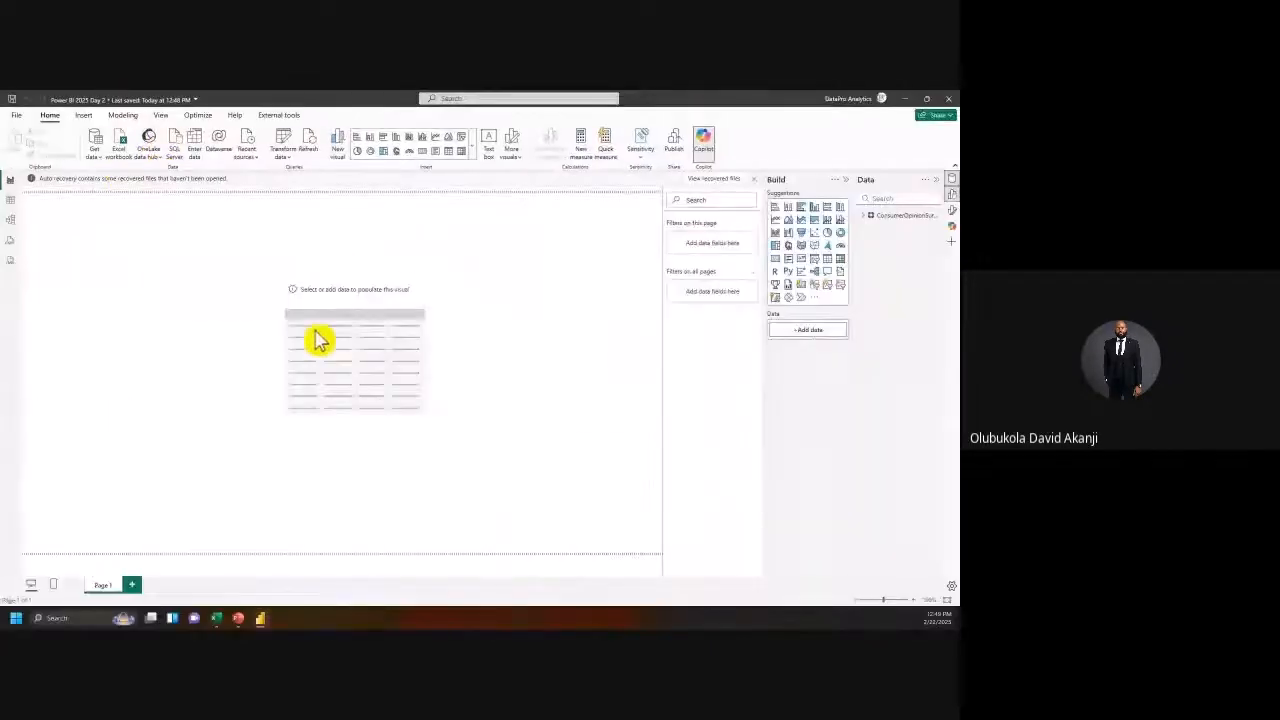
# Step: Dismiss the auto-recovery notice and toggle the Filters, Build, Data, Format and Copilot panes
pyautogui.click(754, 180)
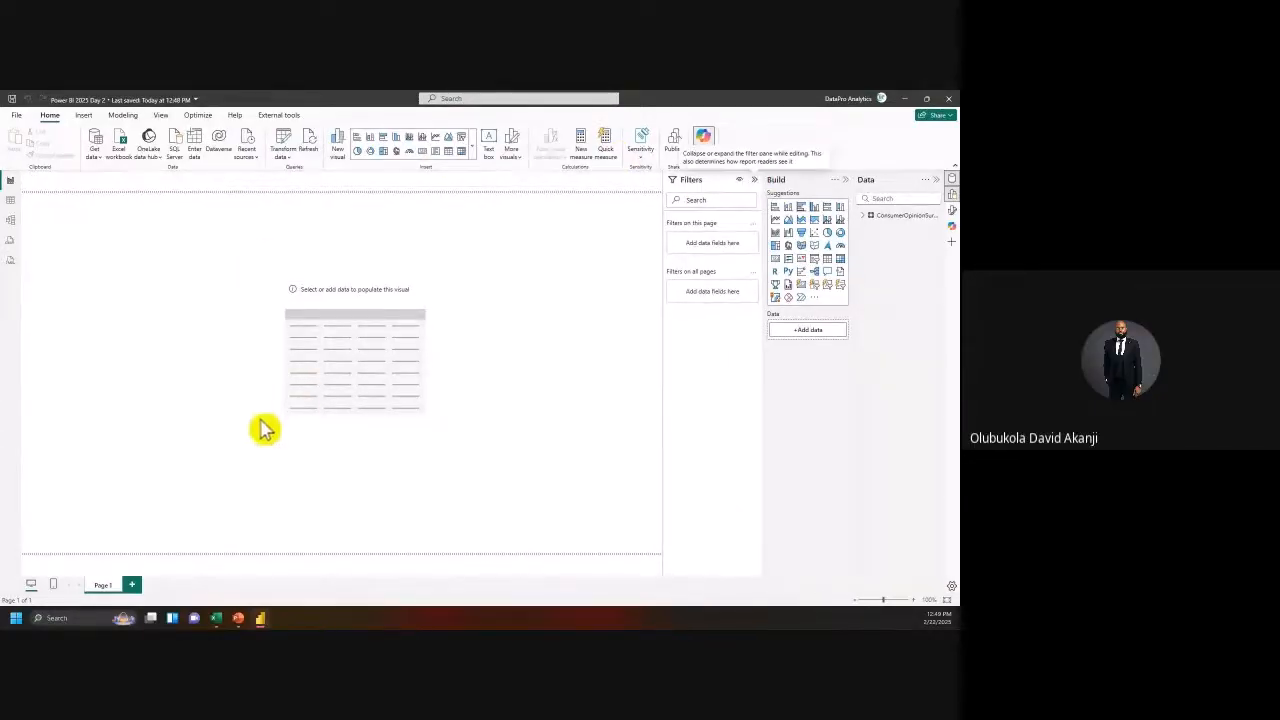
pyautogui.click(548, 391)
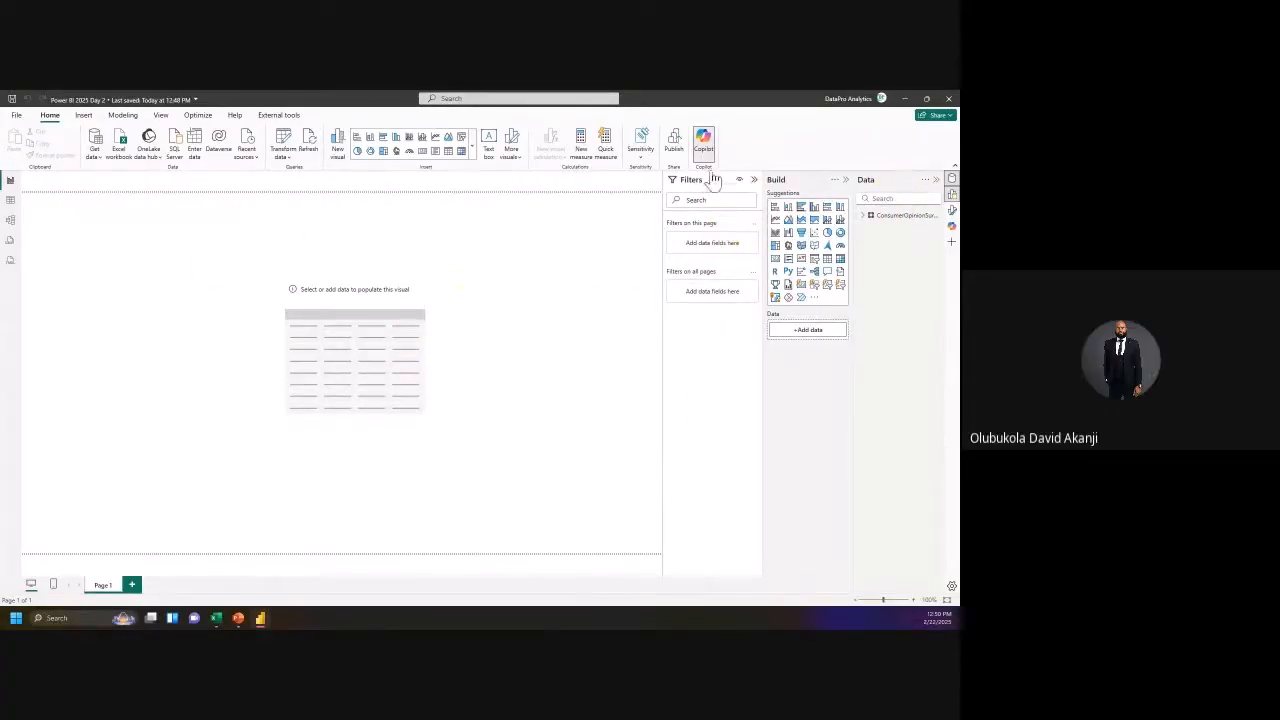
pyautogui.click(754, 181)
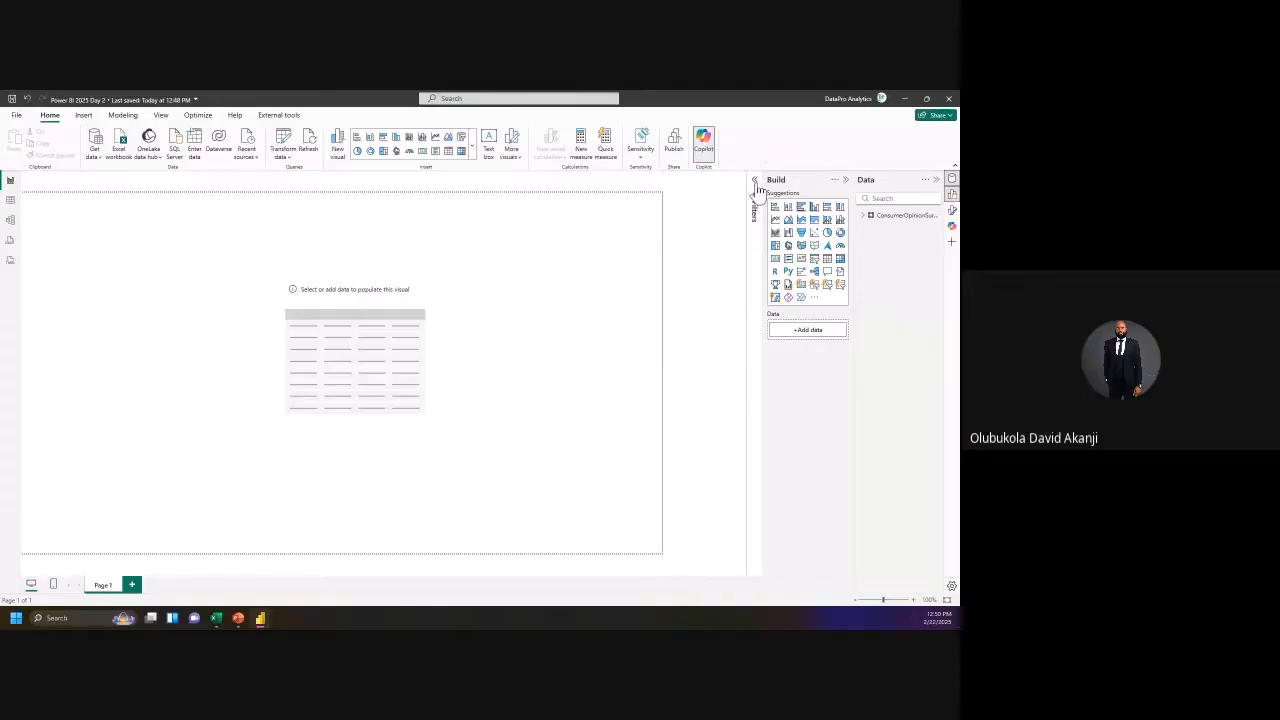
pyautogui.click(755, 183)
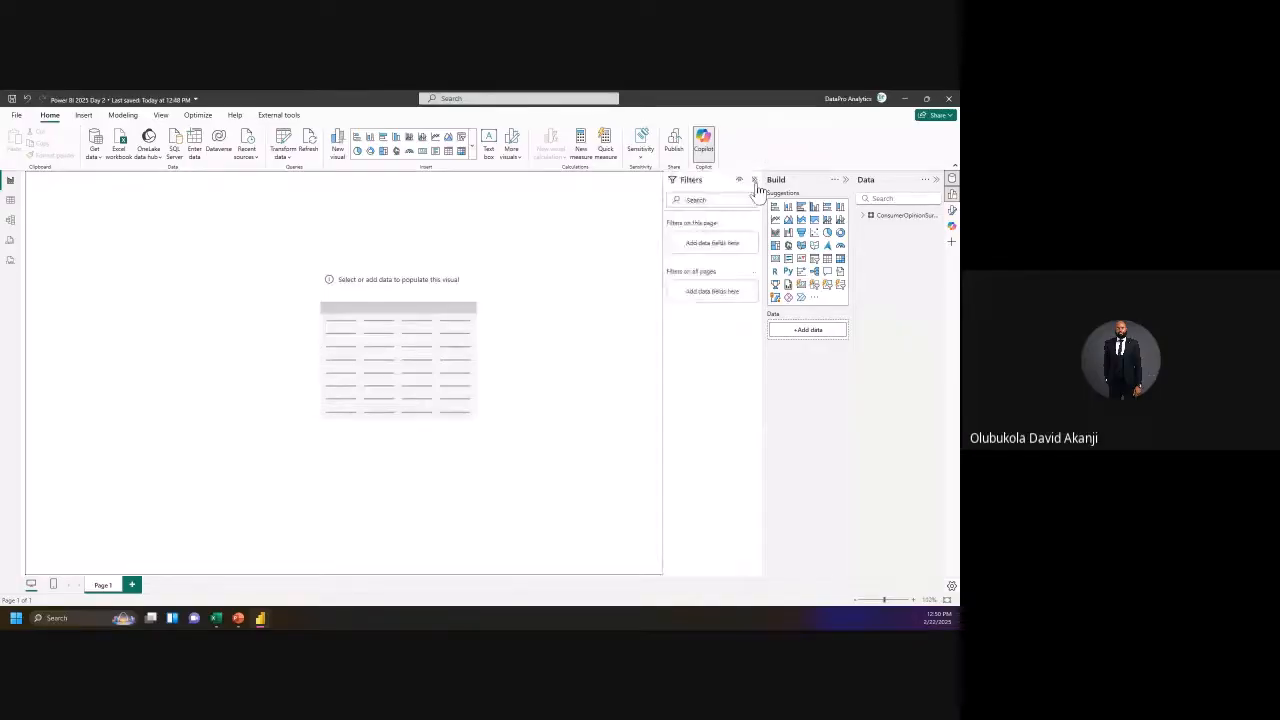
pyautogui.click(846, 180)
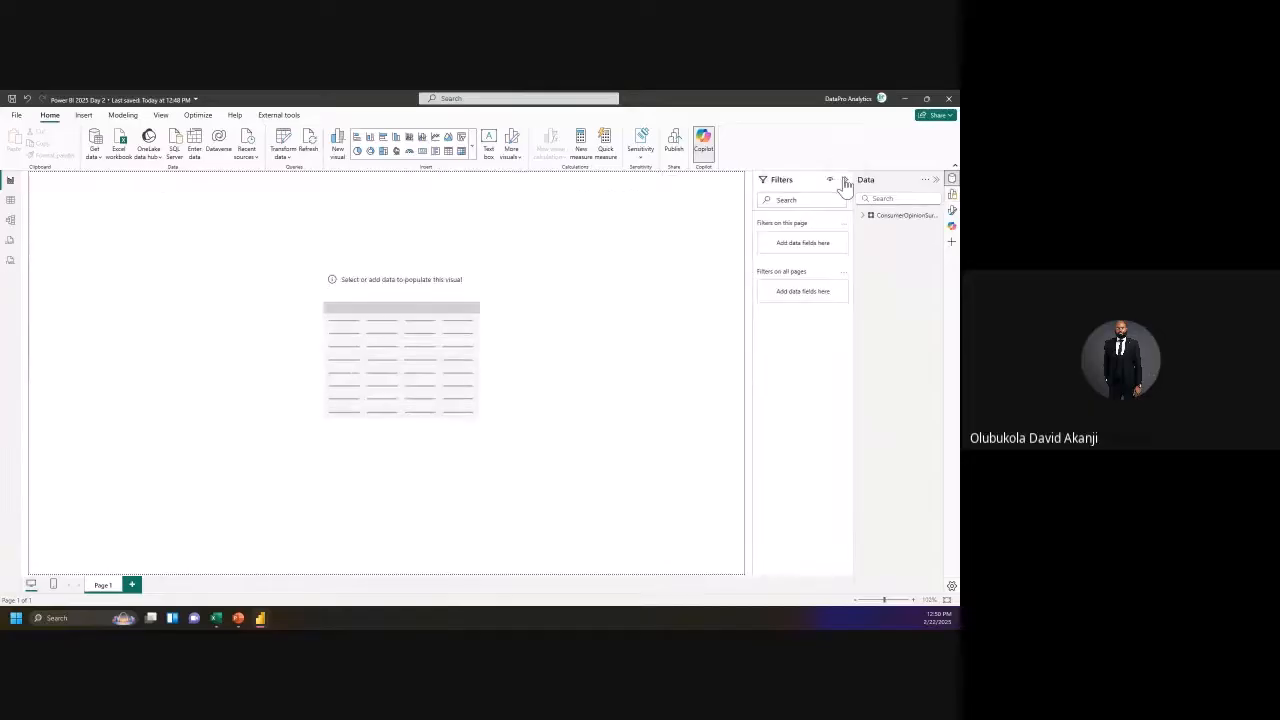
pyautogui.click(938, 181)
pyautogui.click(936, 183)
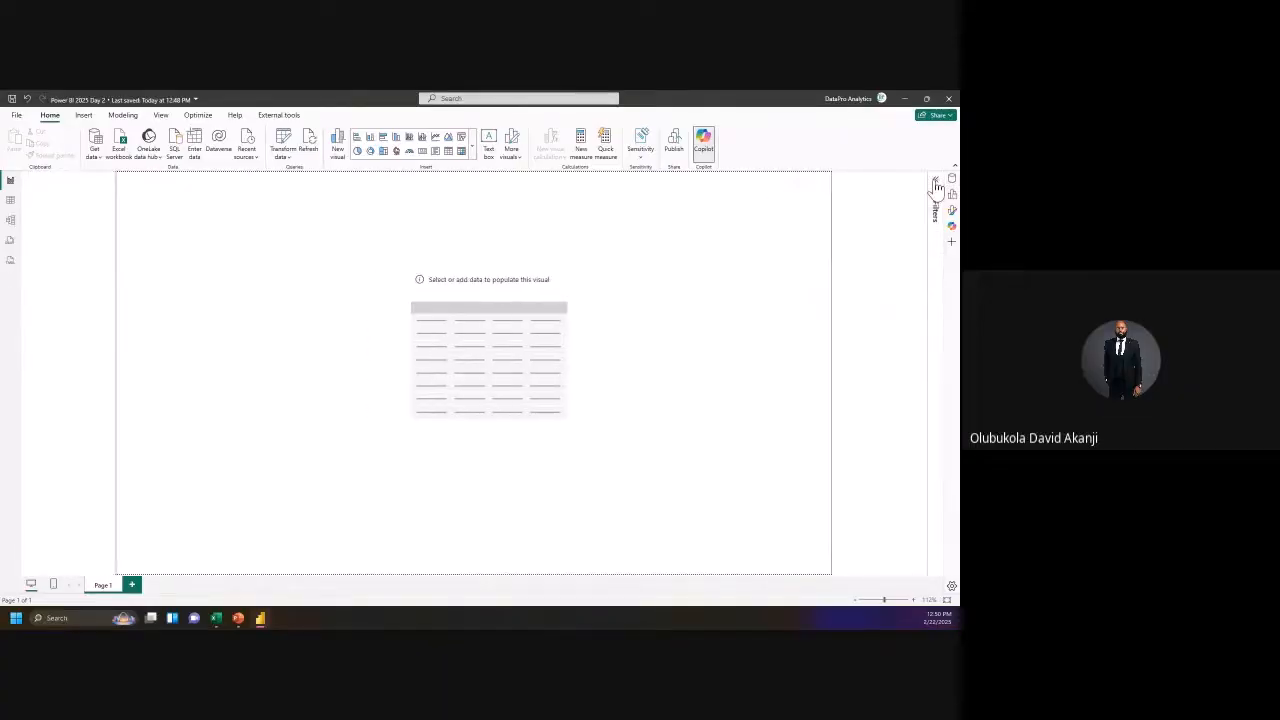
pyautogui.click(936, 183)
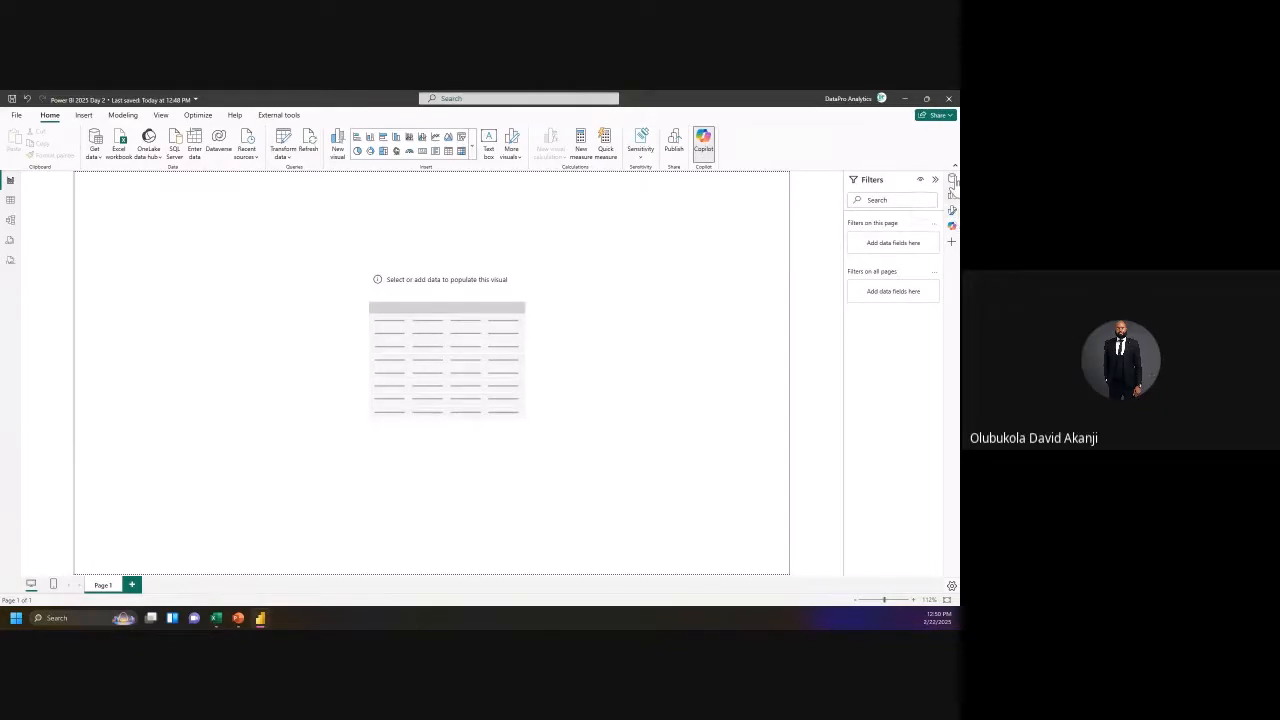
pyautogui.click(952, 179)
pyautogui.click(952, 195)
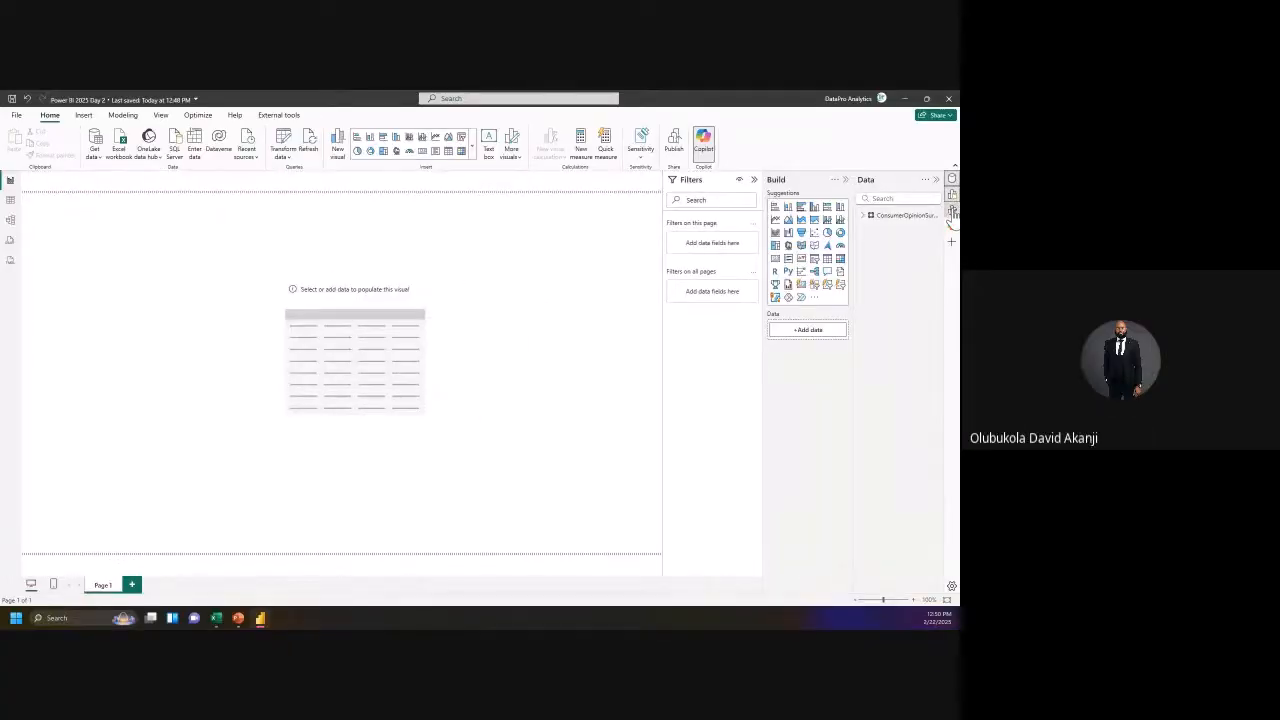
pyautogui.click(952, 211)
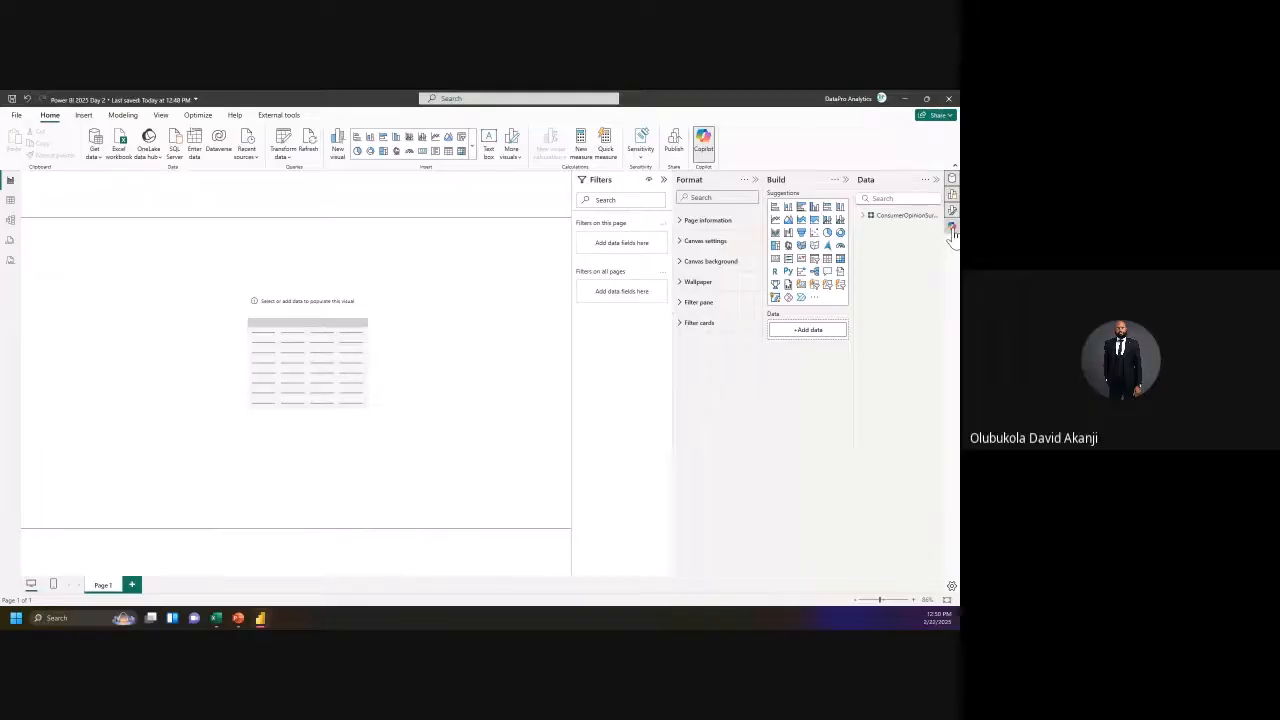
pyautogui.click(952, 227)
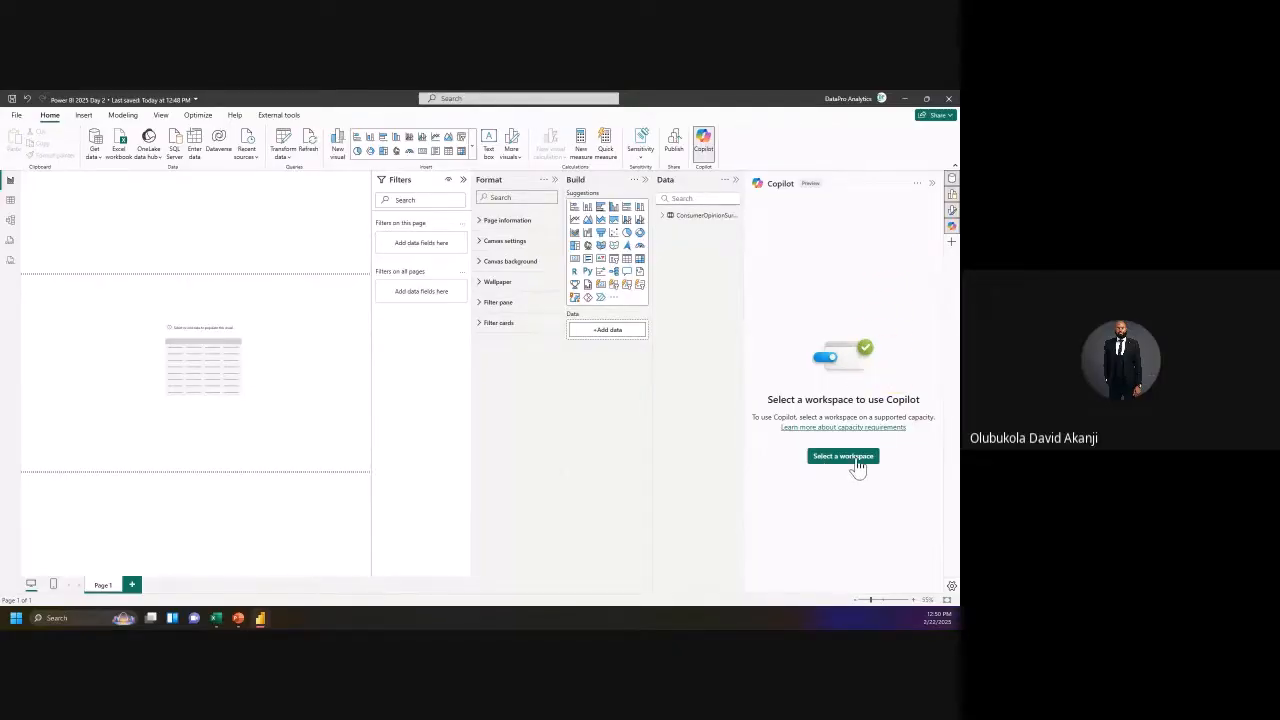
pyautogui.click(952, 229)
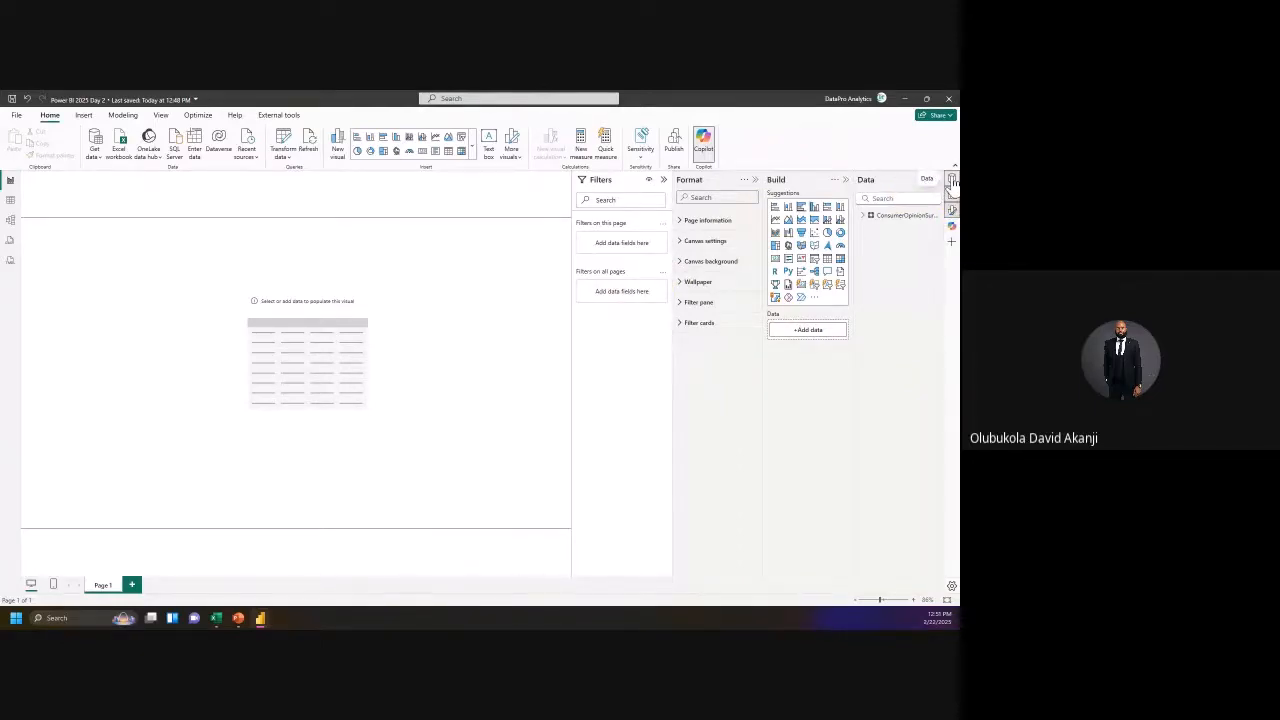
# Step: List the ConsumerOpinionSurvey fields in a widened Data pane, keeping the Build and Format panes open
pyautogui.click(869, 217)
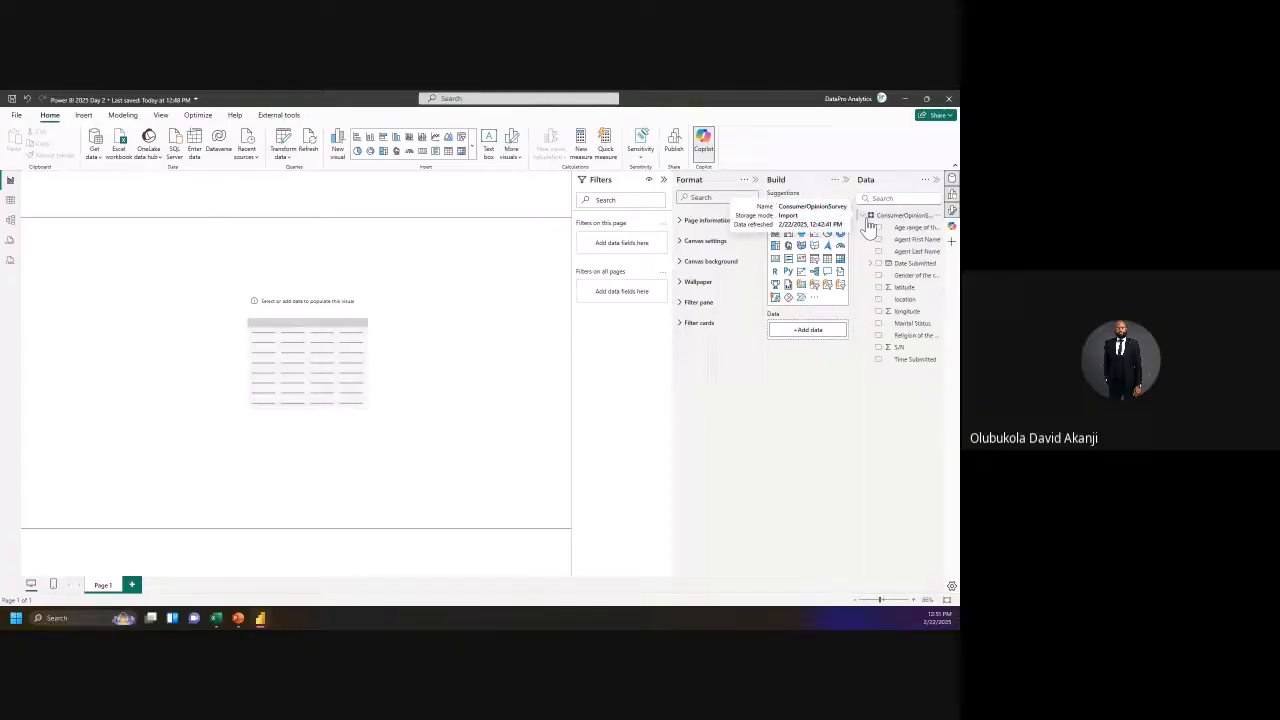
pyautogui.click(951, 182)
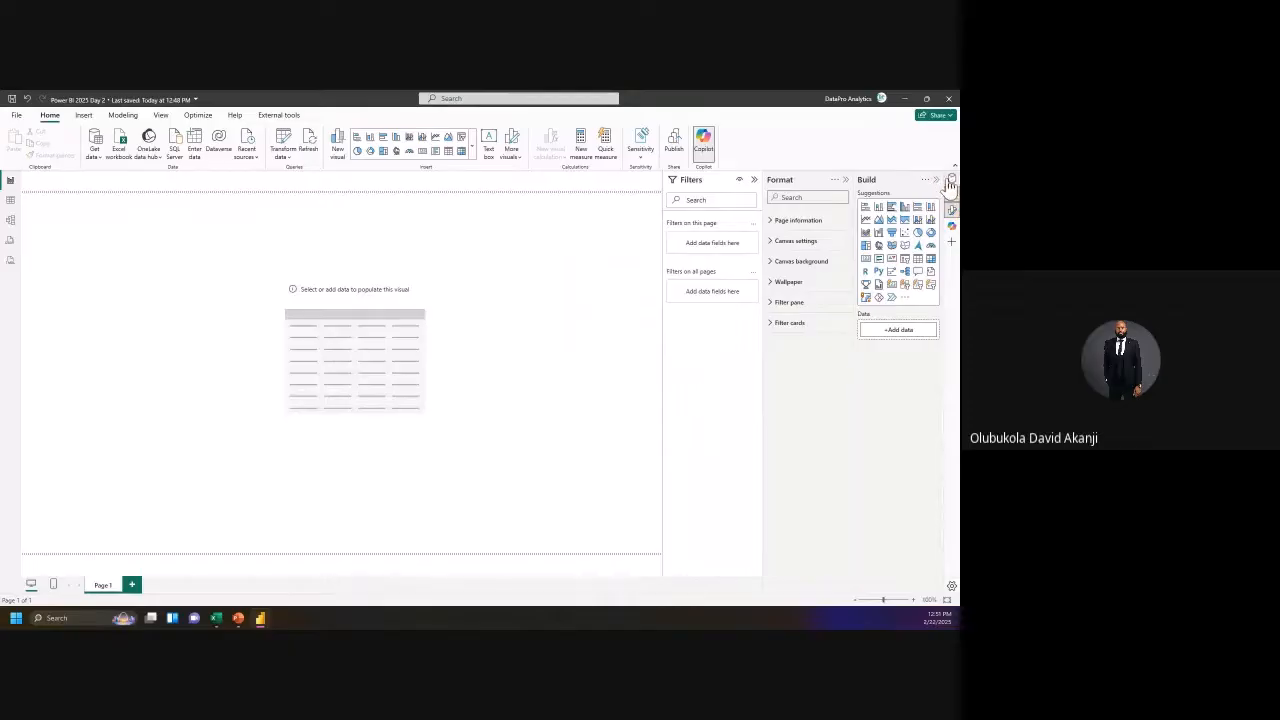
pyautogui.click(951, 182)
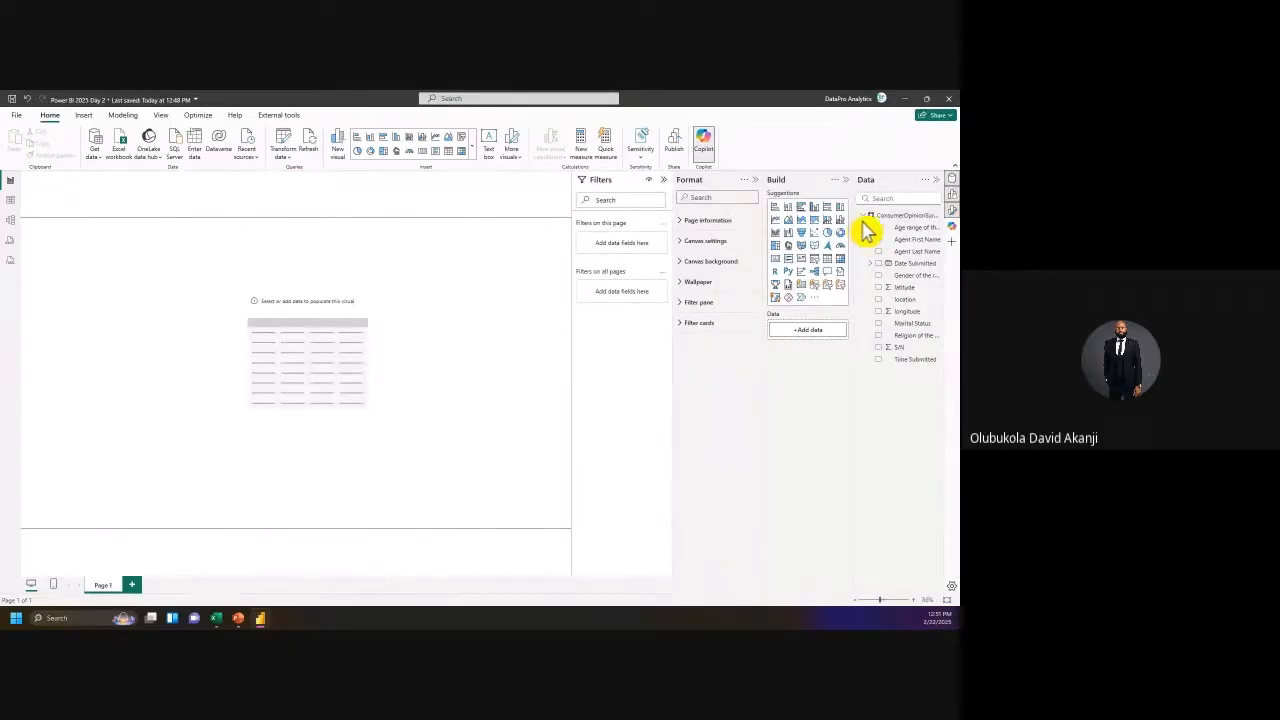
pyautogui.moveTo(857, 216); pyautogui.dragTo(808, 218)
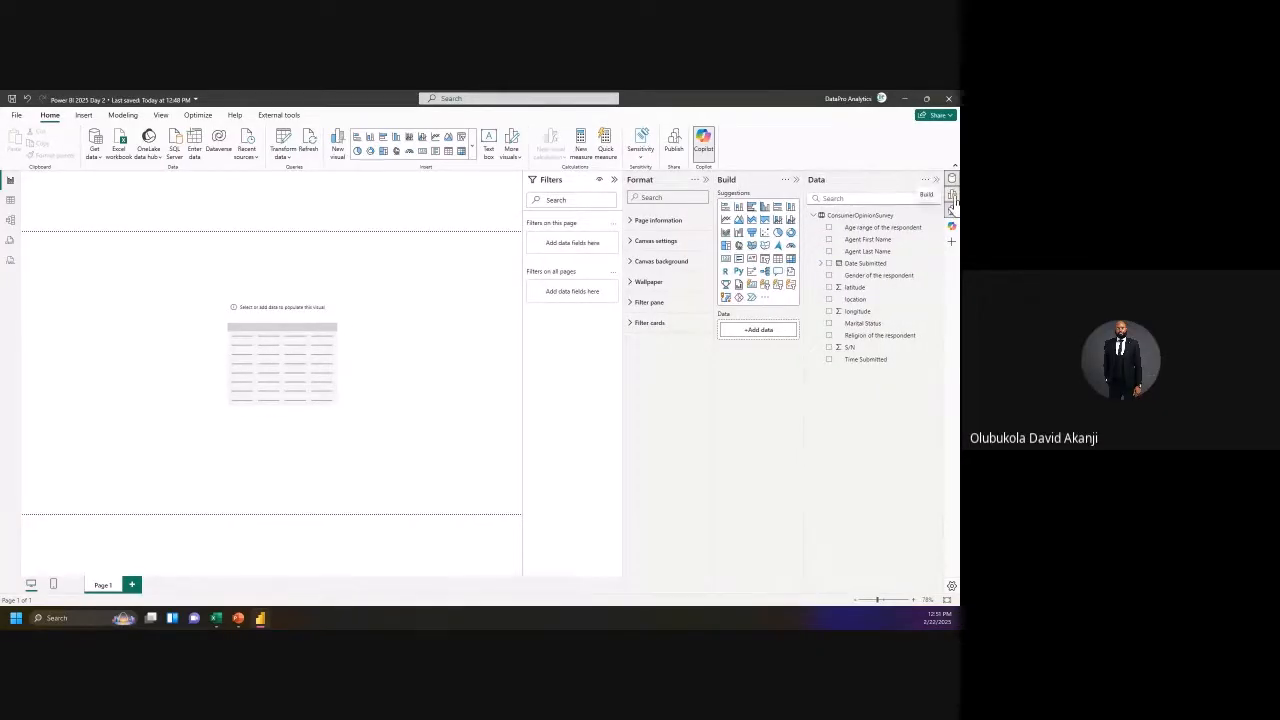
pyautogui.click(953, 197)
pyautogui.click(954, 199)
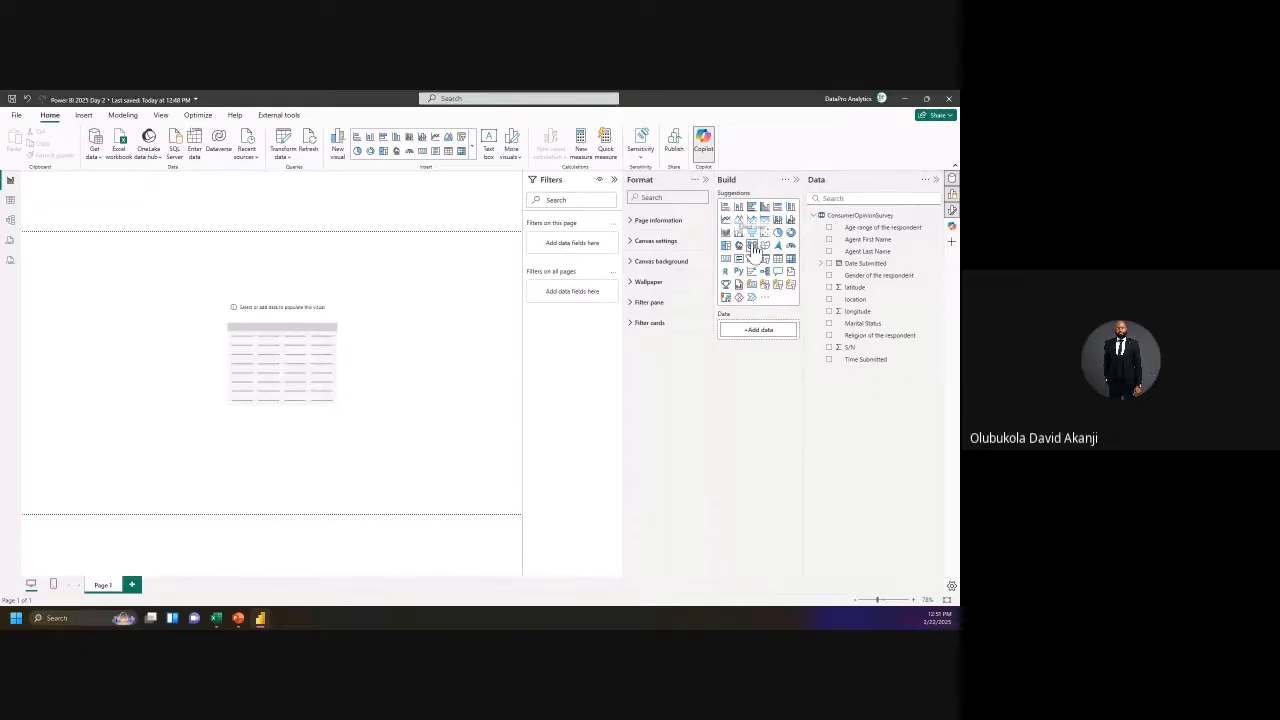
pyautogui.click(951, 211)
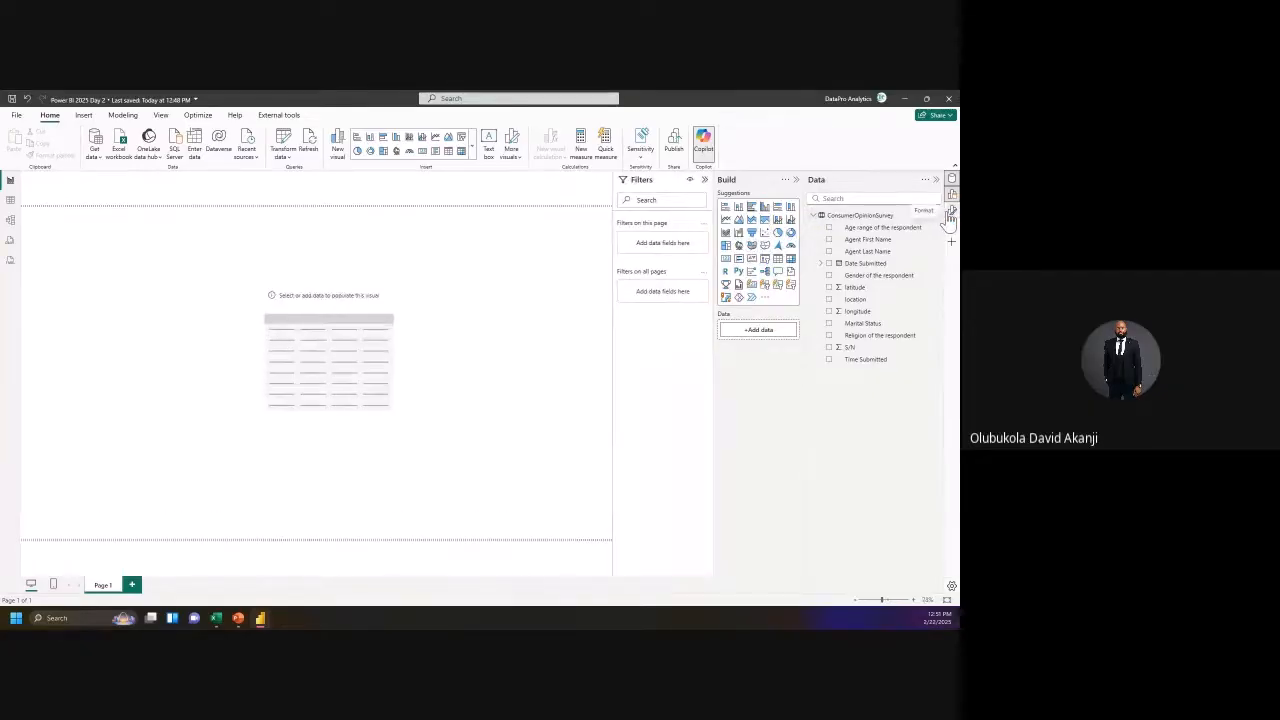
pyautogui.click(948, 212)
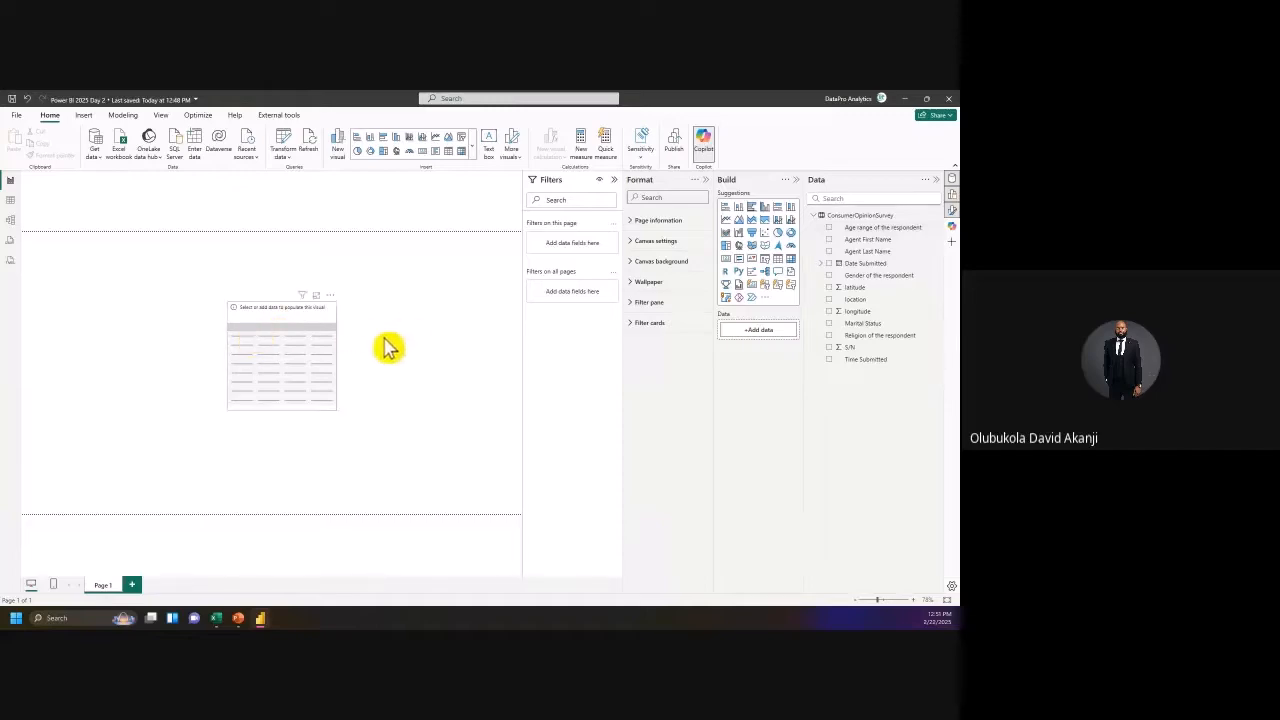
# Step: Select the empty table visual on the report canvas
pyautogui.click(262, 325)
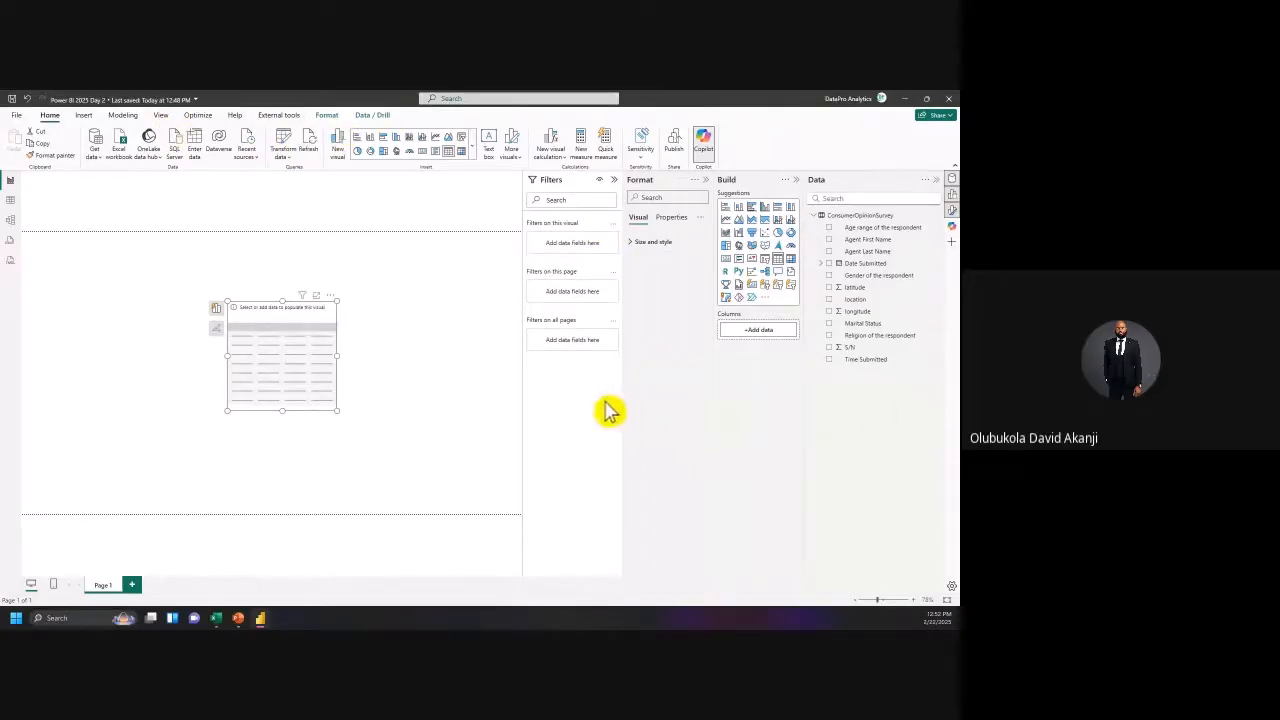
pyautogui.click(161, 116)
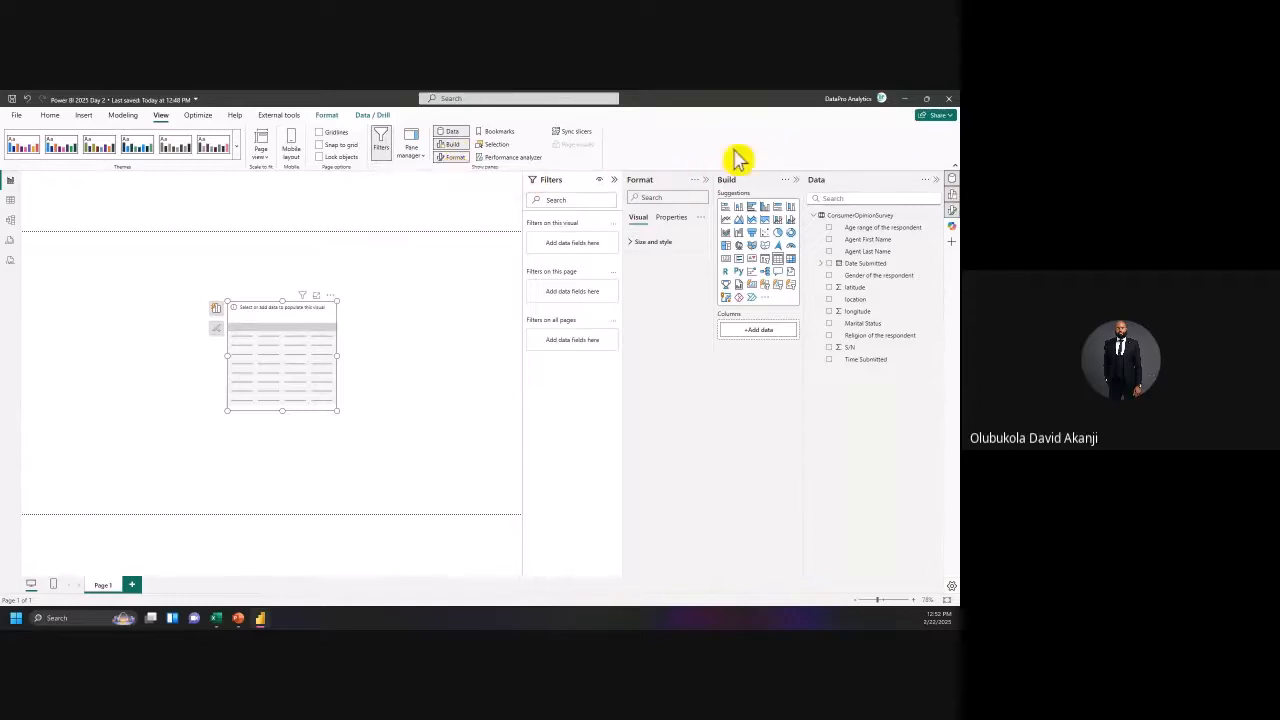
pyautogui.click(461, 134)
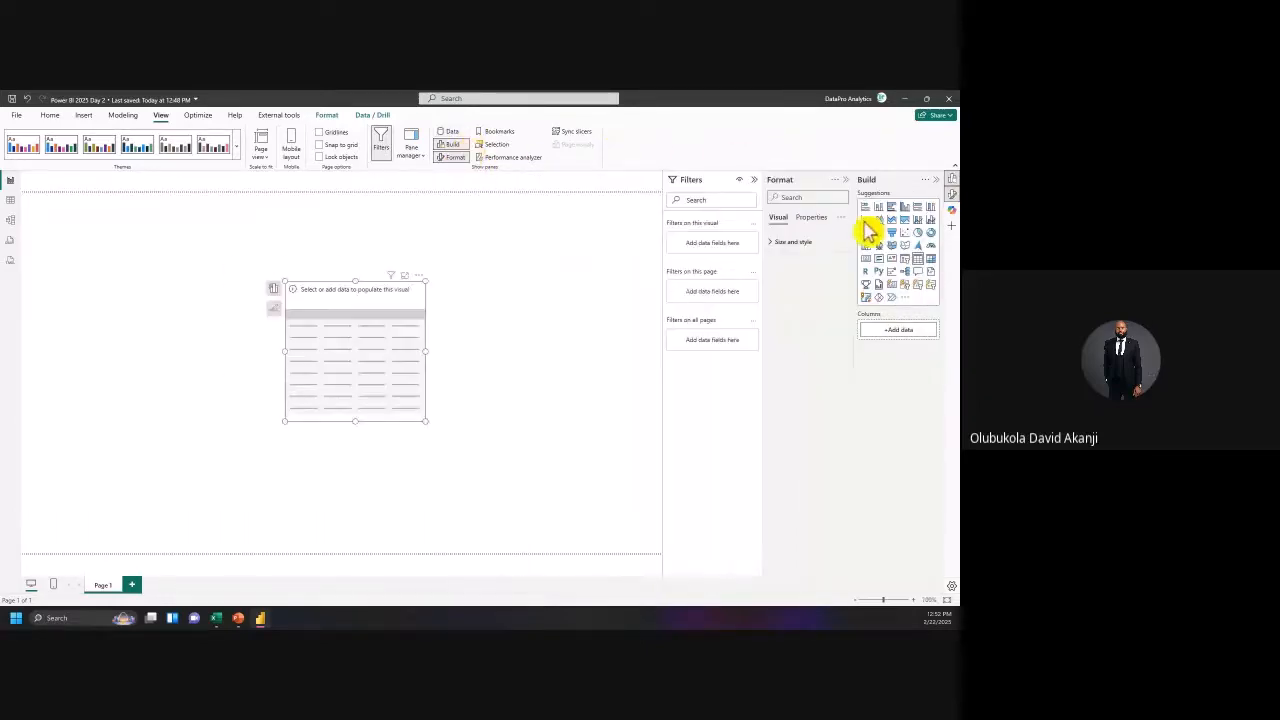
pyautogui.click(452, 144)
pyautogui.click(452, 157)
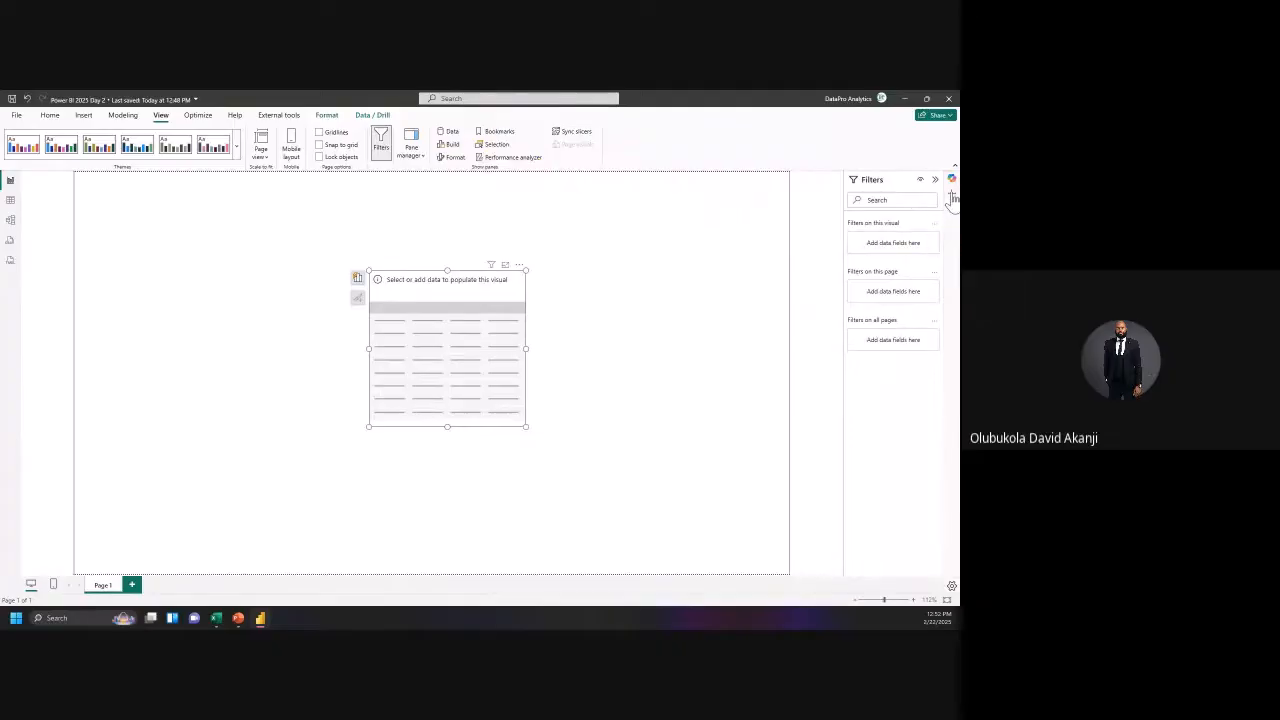
pyautogui.click(458, 136)
pyautogui.click(458, 148)
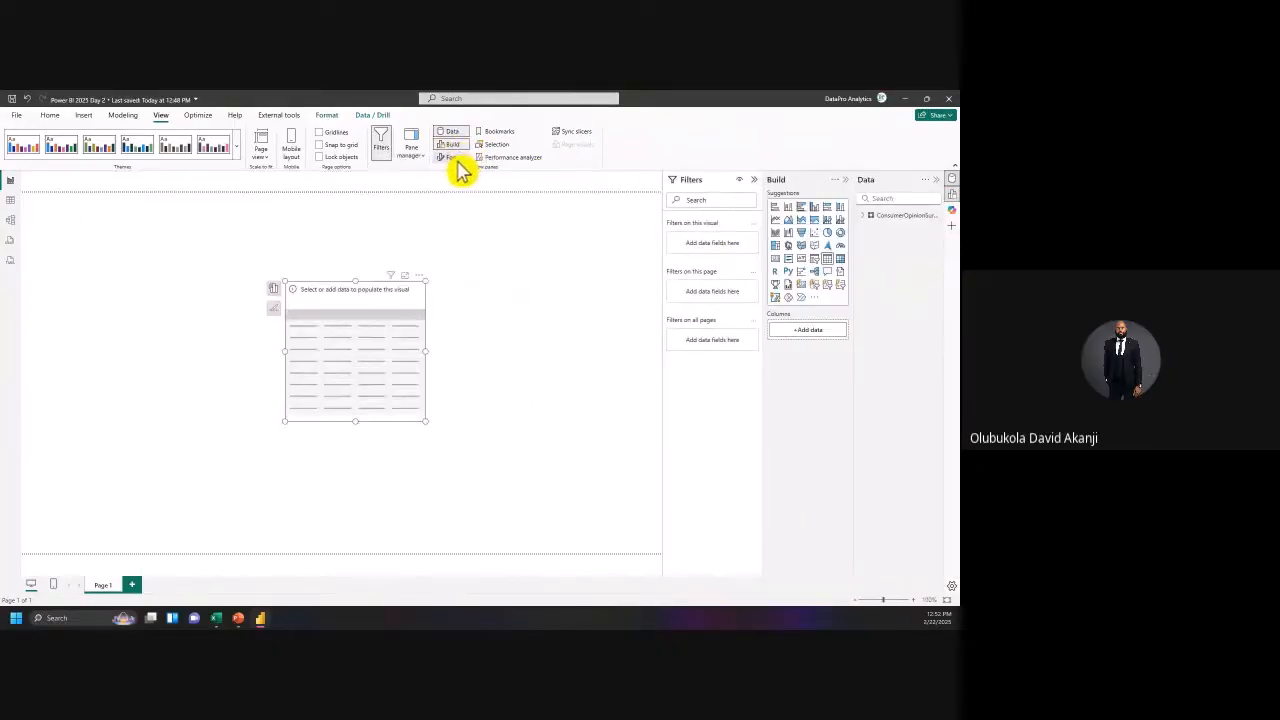
pyautogui.click(458, 160)
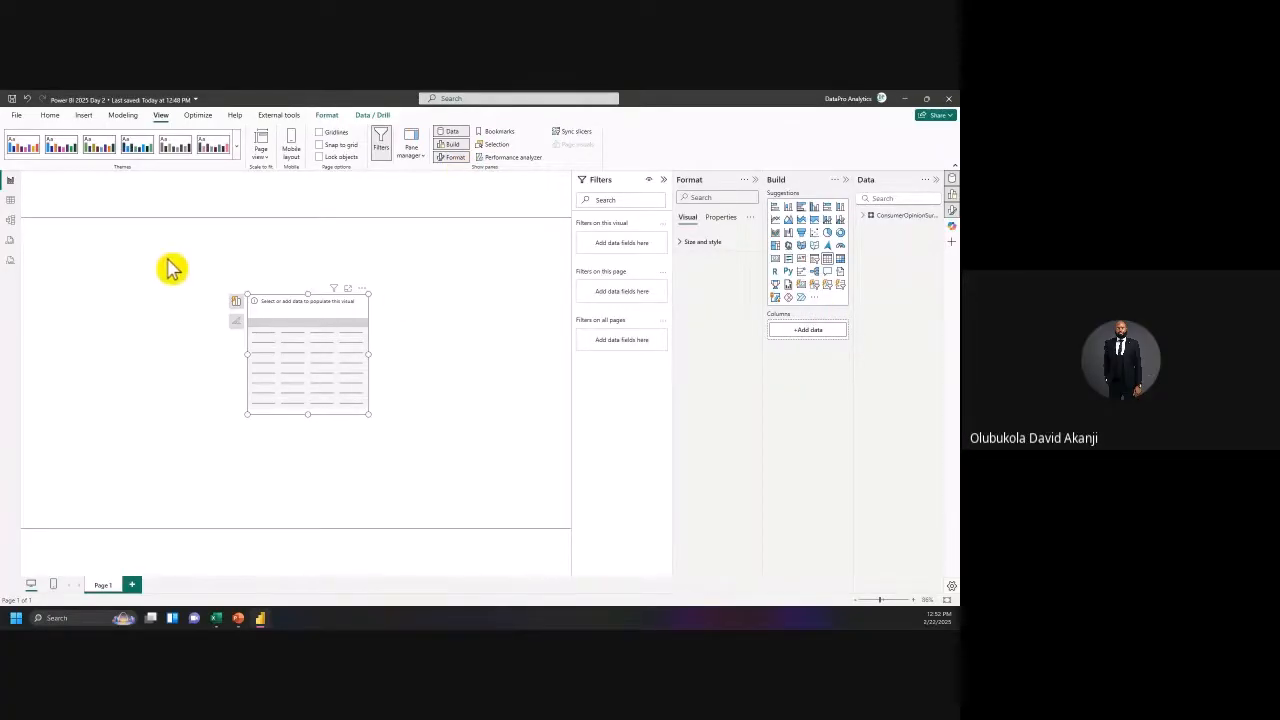
pyautogui.click(50, 116)
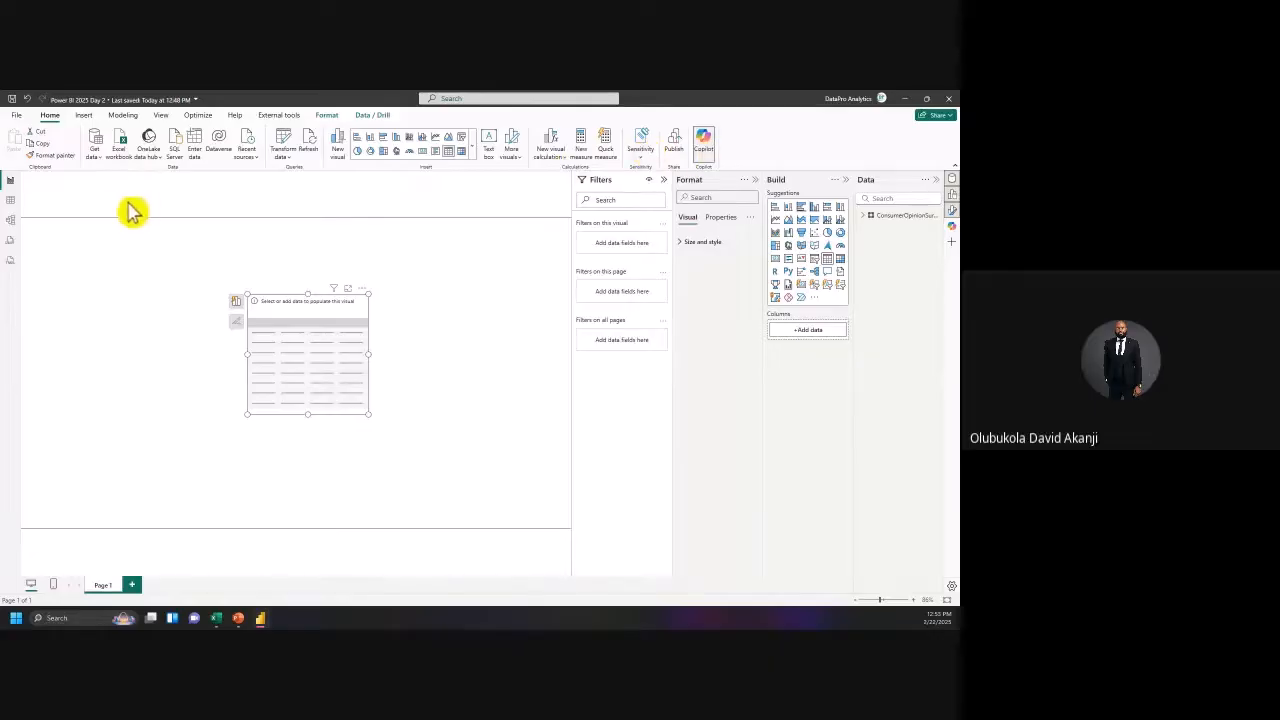
# Step: Look over the data sources list, the Insert commands and the full gallery of visual types
pyautogui.click(98, 158)
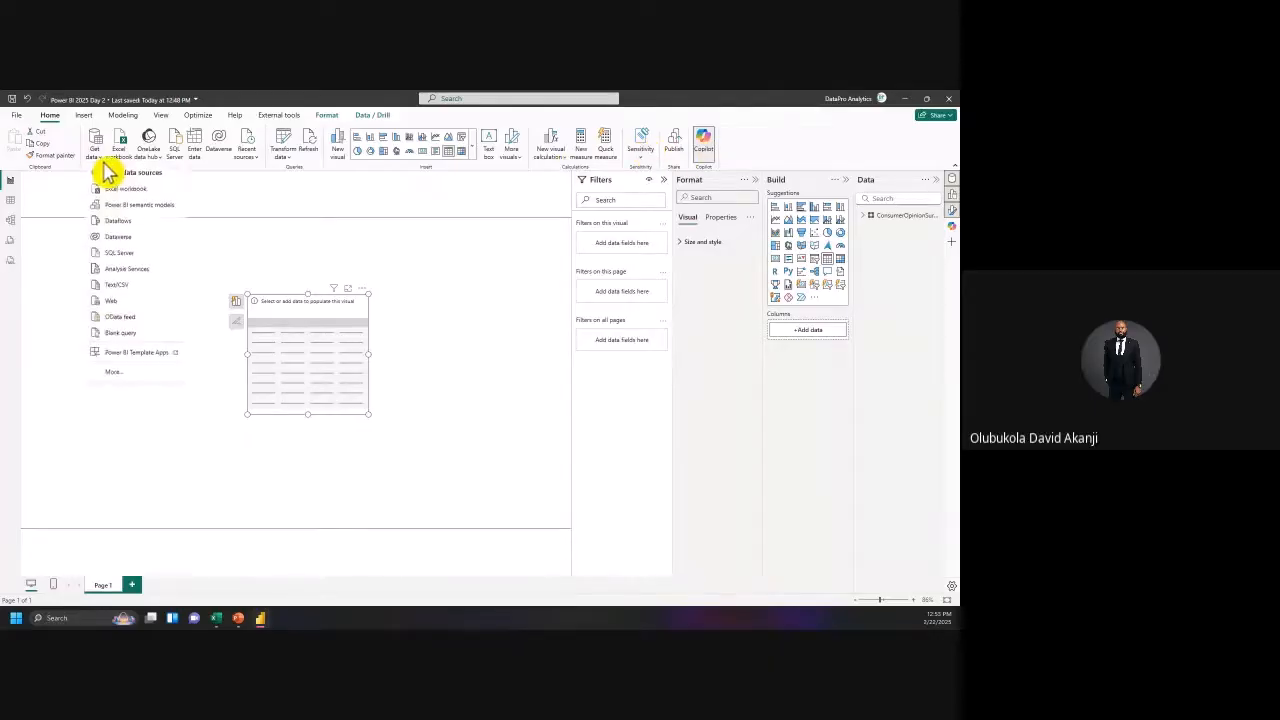
pyautogui.click(287, 224)
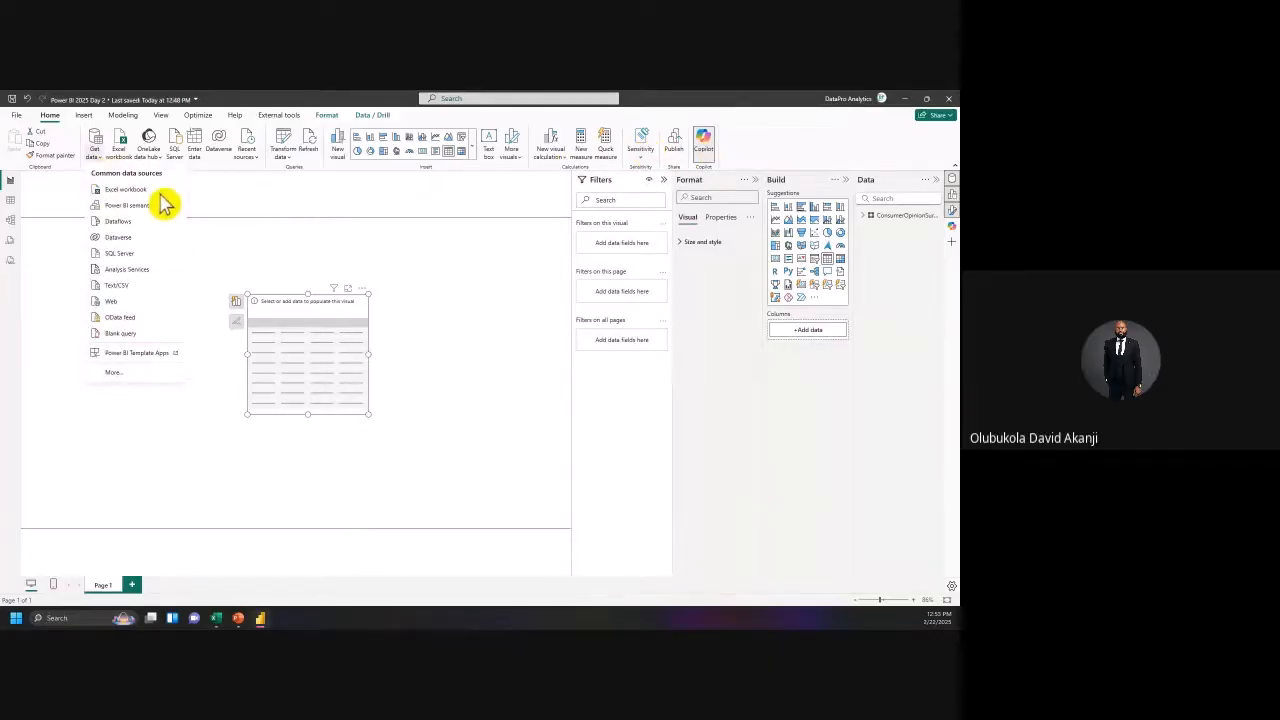
pyautogui.click(88, 117)
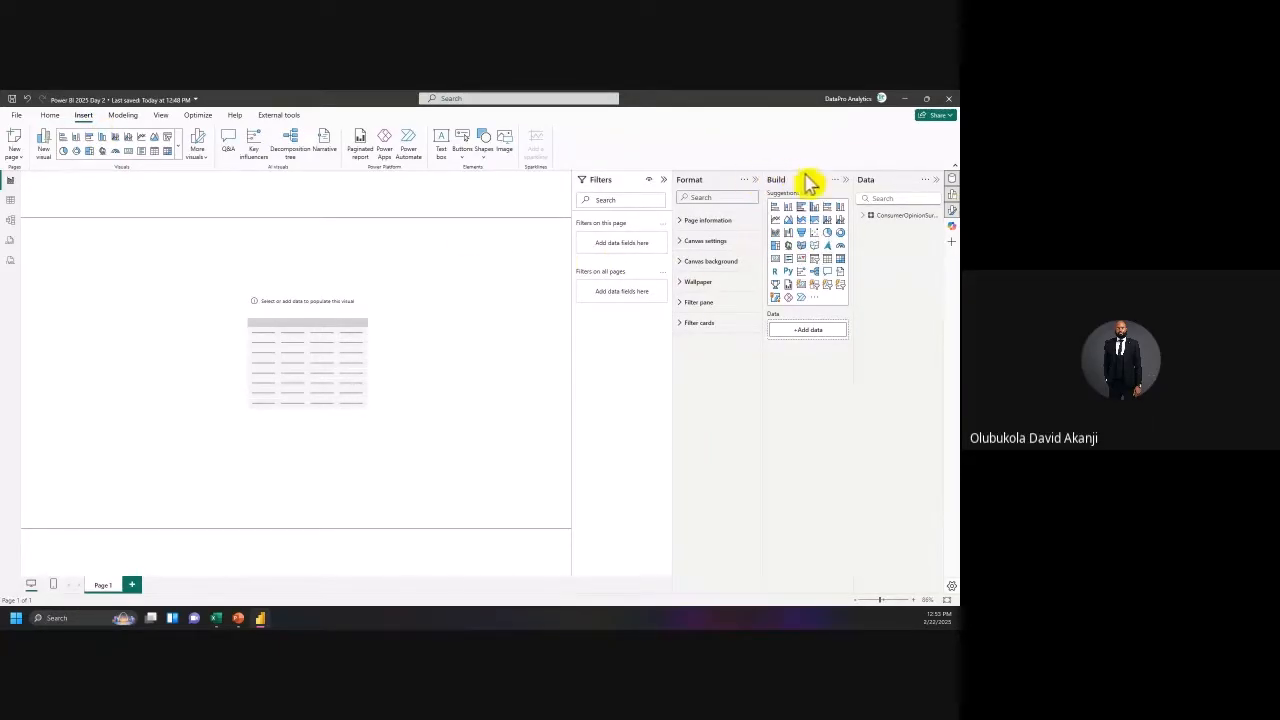
pyautogui.click(952, 195)
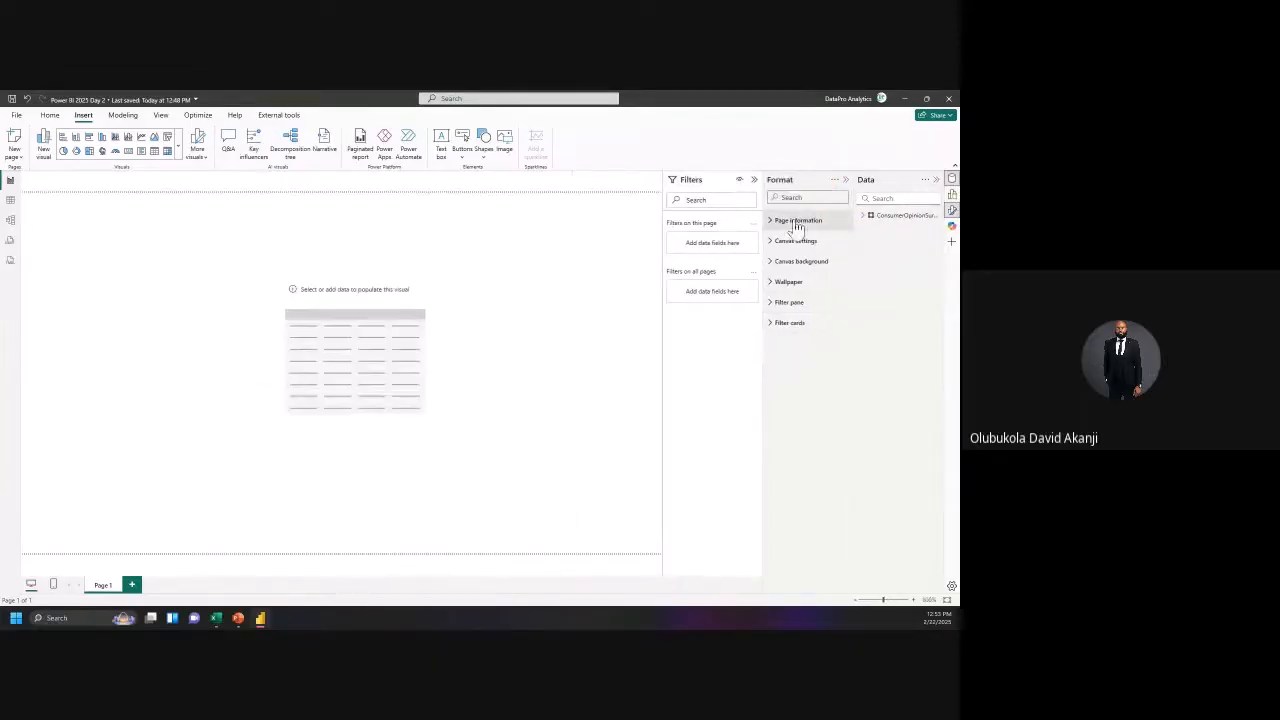
pyautogui.click(181, 155)
pyautogui.click(183, 160)
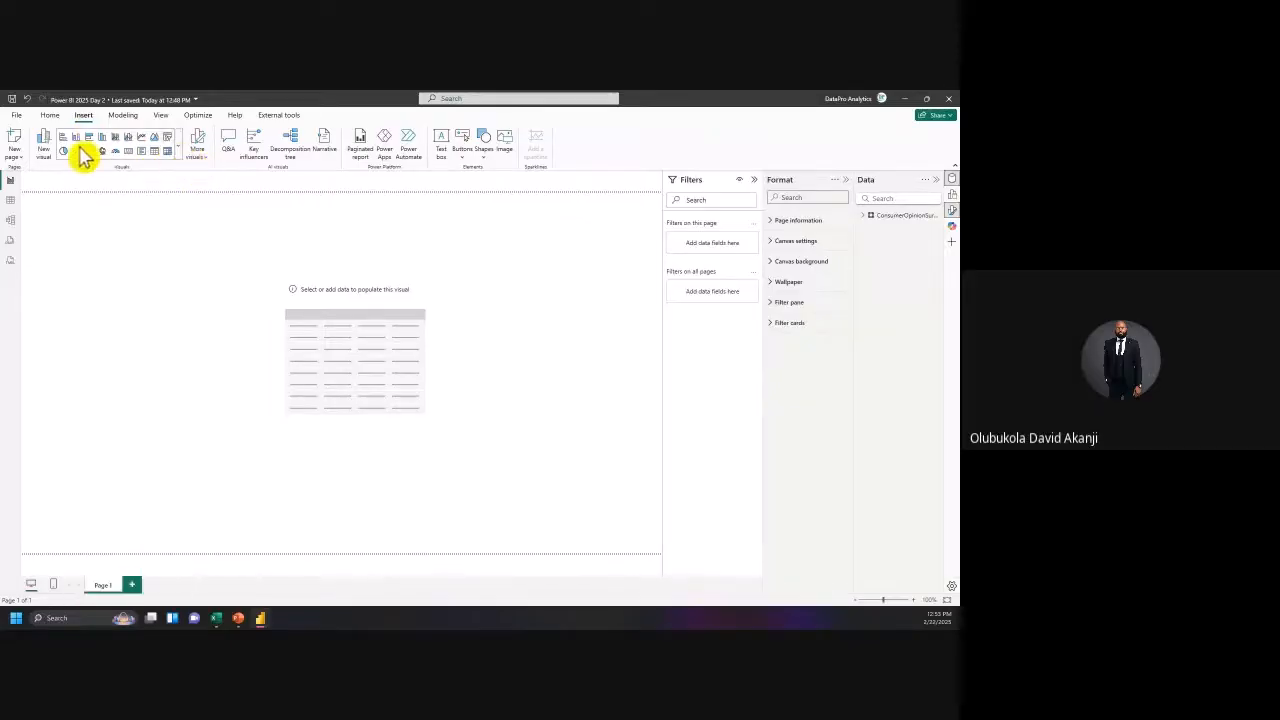
pyautogui.click(186, 152)
pyautogui.scroll(-1, 140, 500)
pyautogui.scroll(-1, 140, 525)
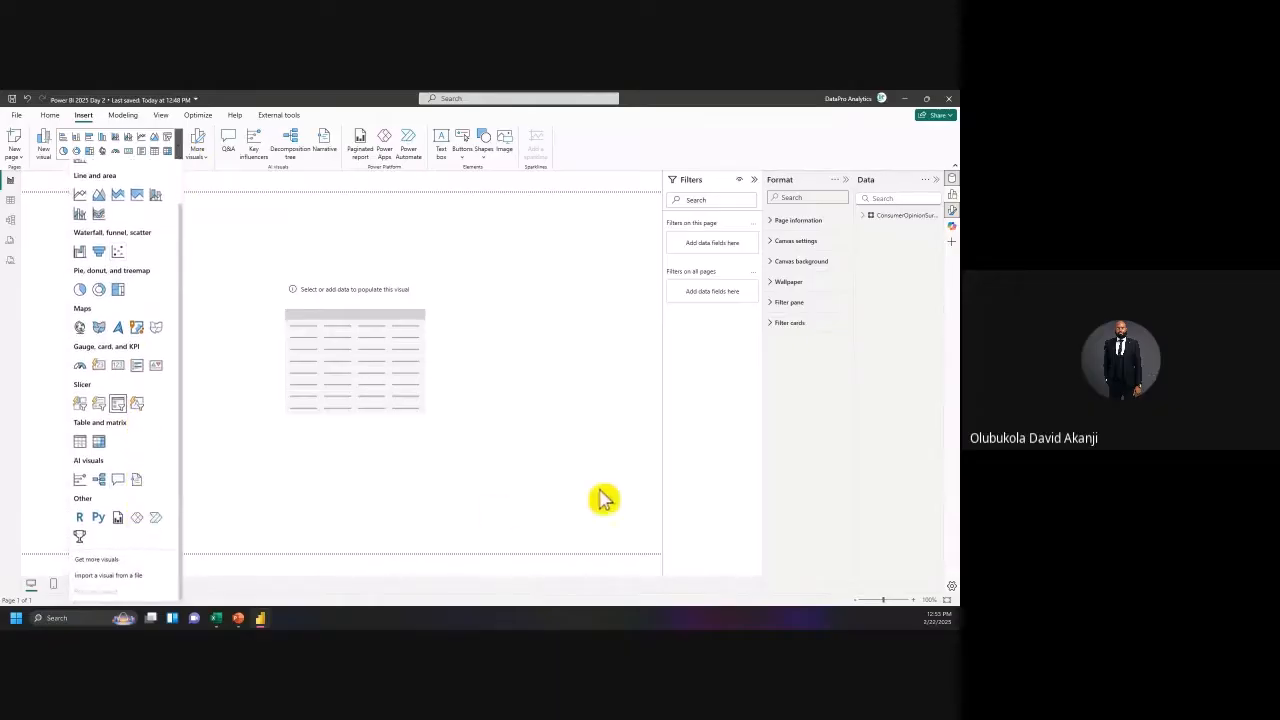
pyautogui.click(733, 251)
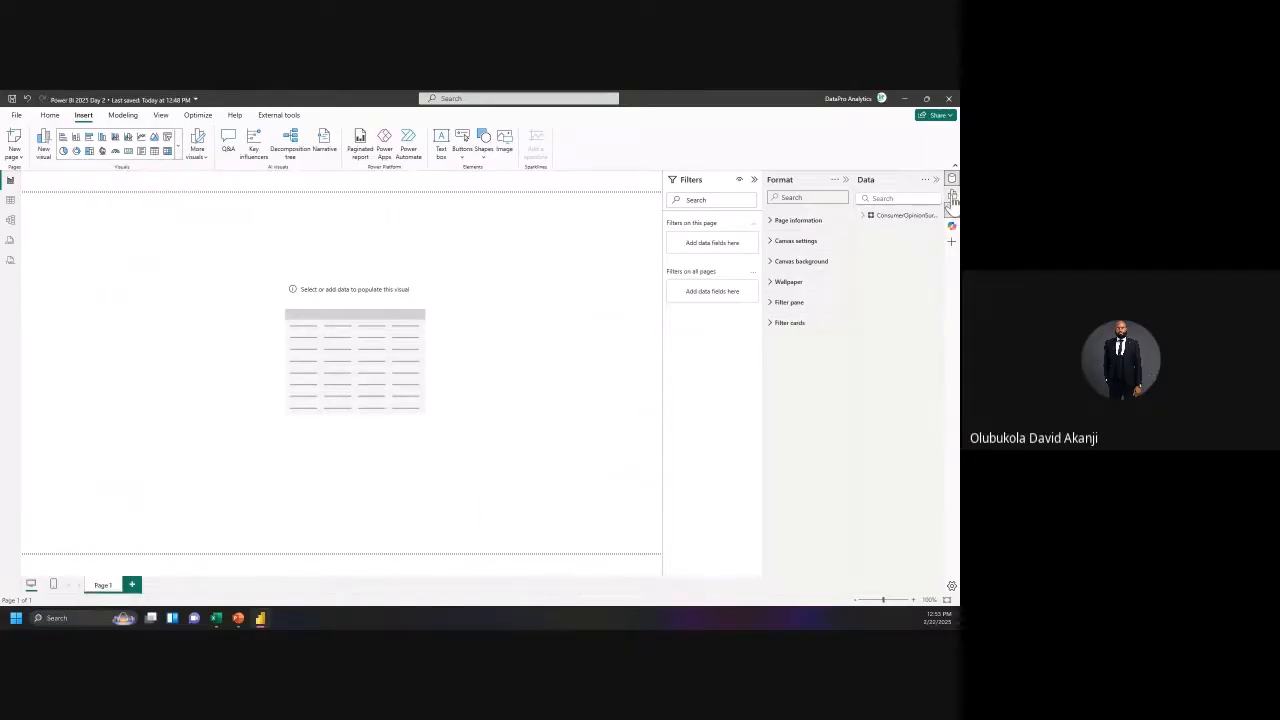
pyautogui.click(951, 194)
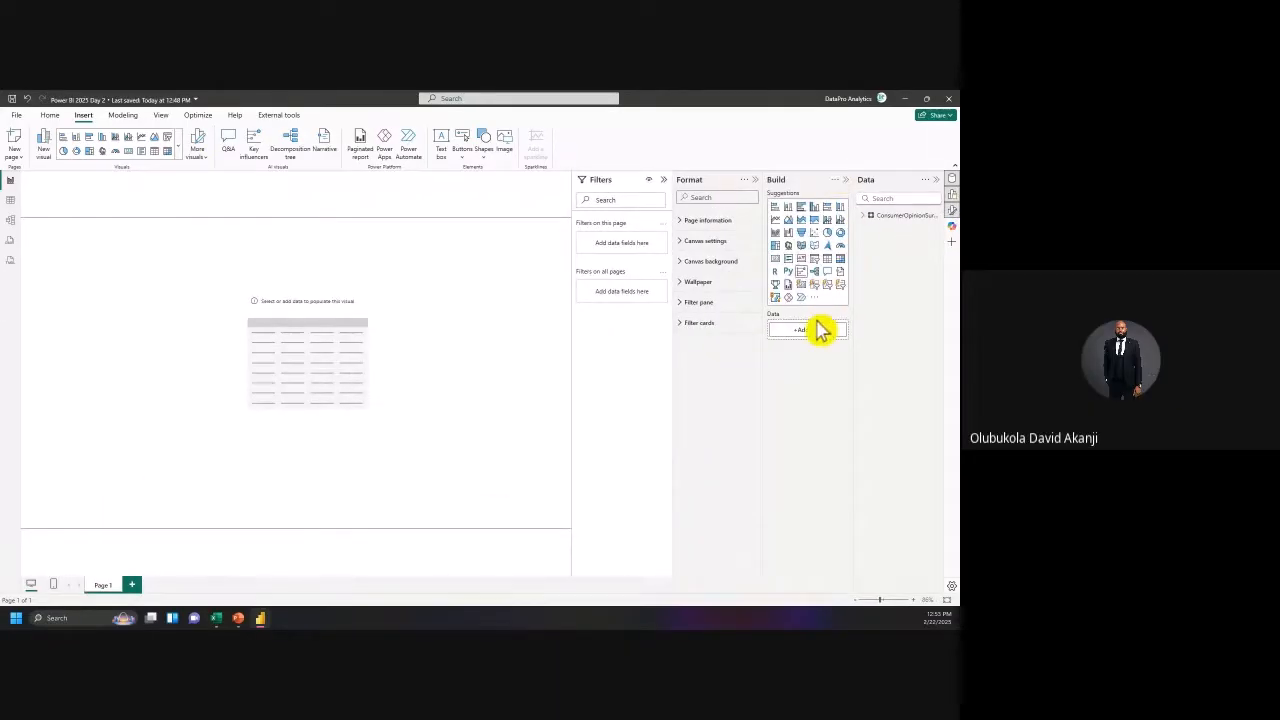
# Step: Remove the empty table visual through its More options menu, then switch to PowerPoint
pyautogui.click(318, 320)
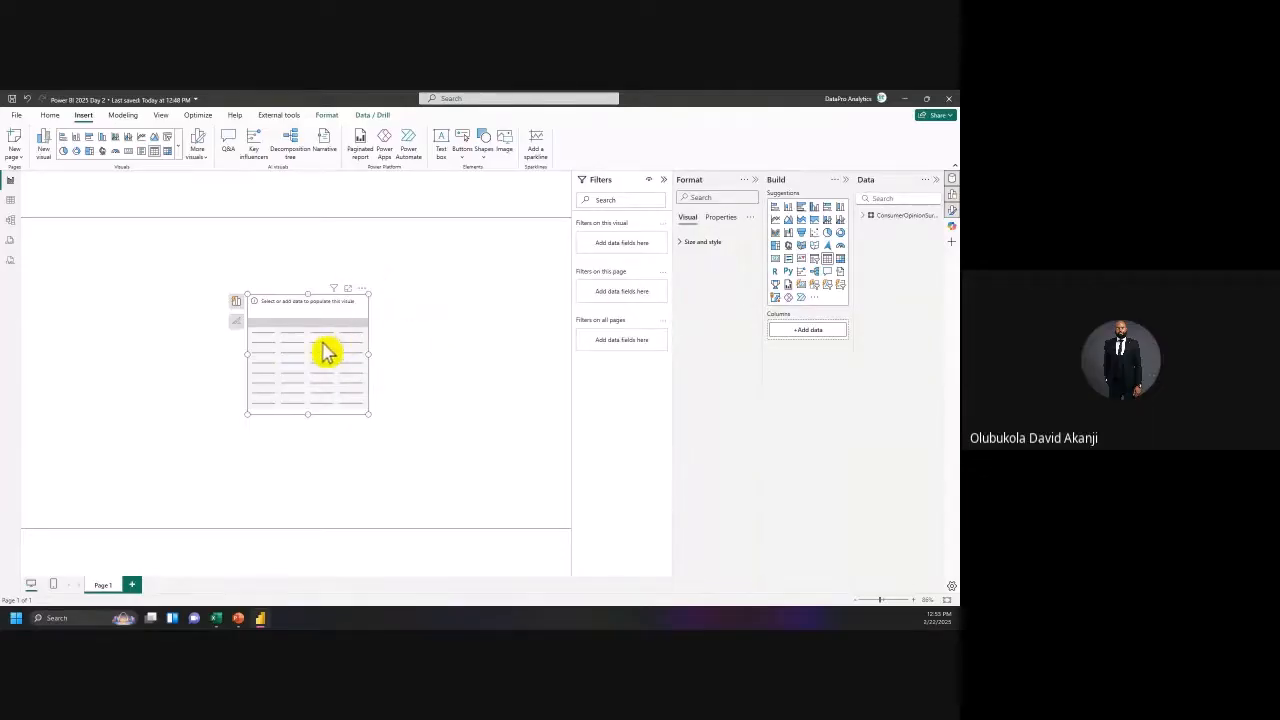
pyautogui.click(362, 289)
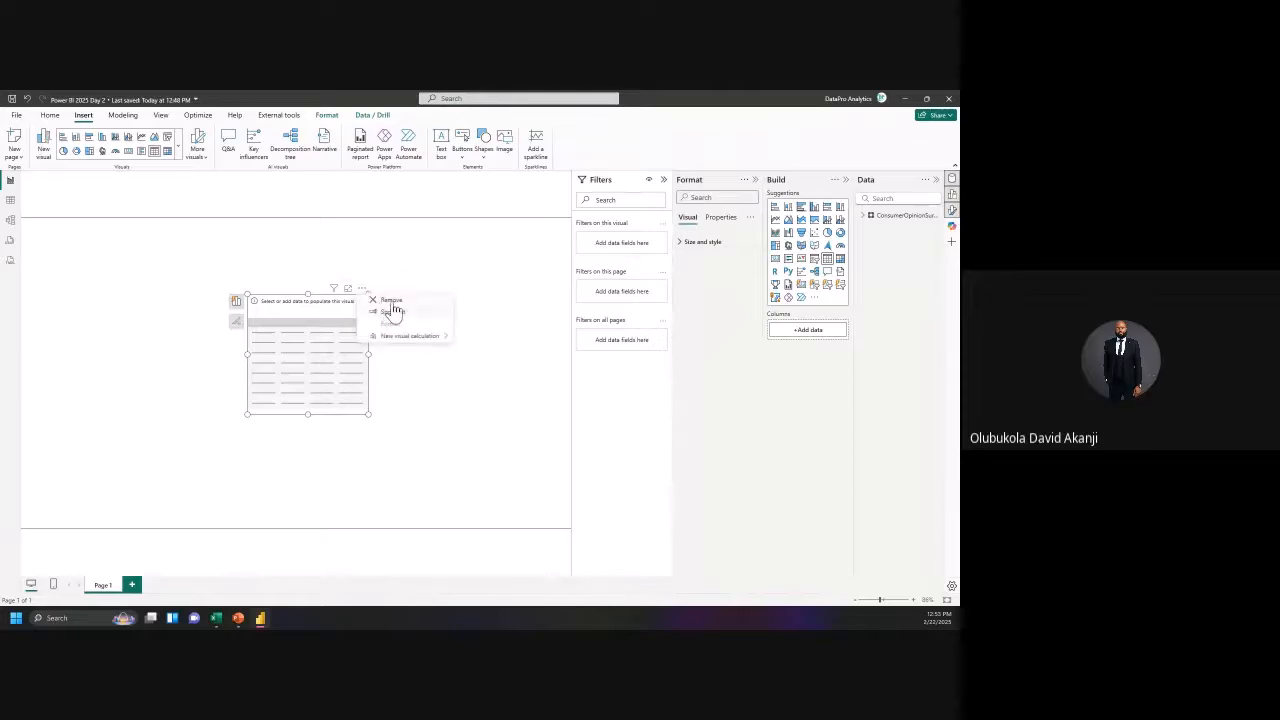
pyautogui.click(390, 300)
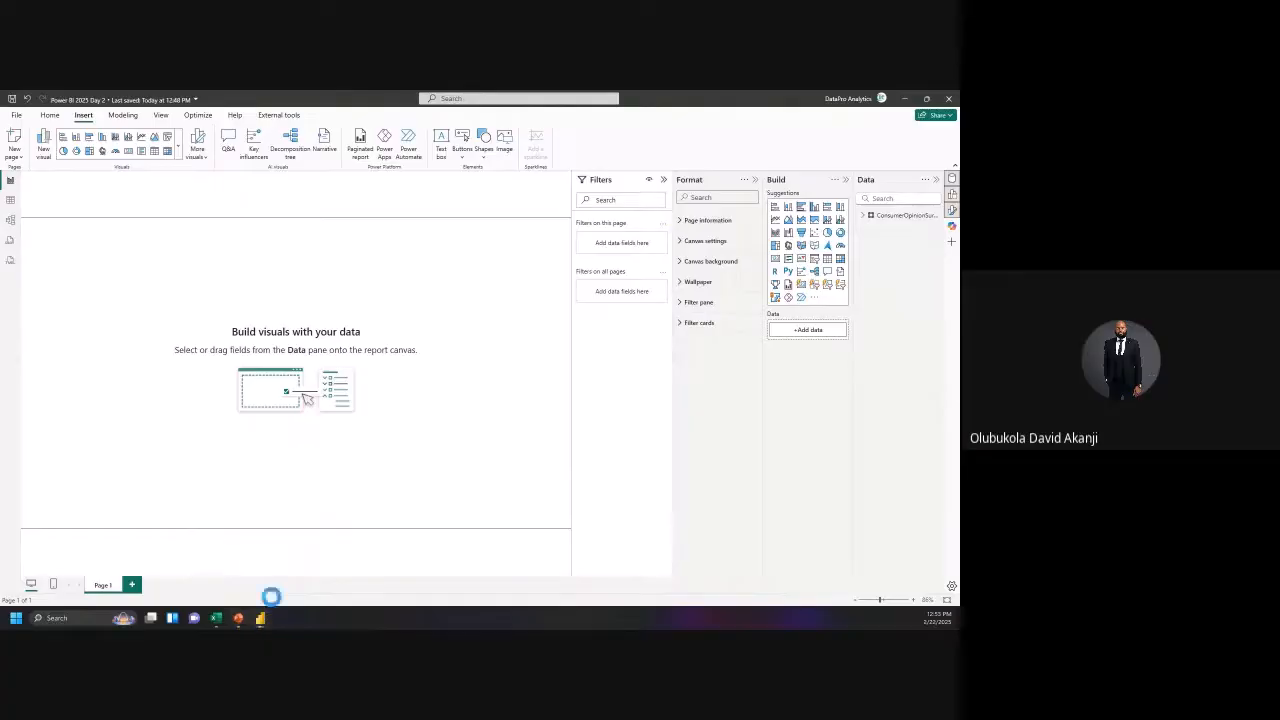
pyautogui.click(239, 618)
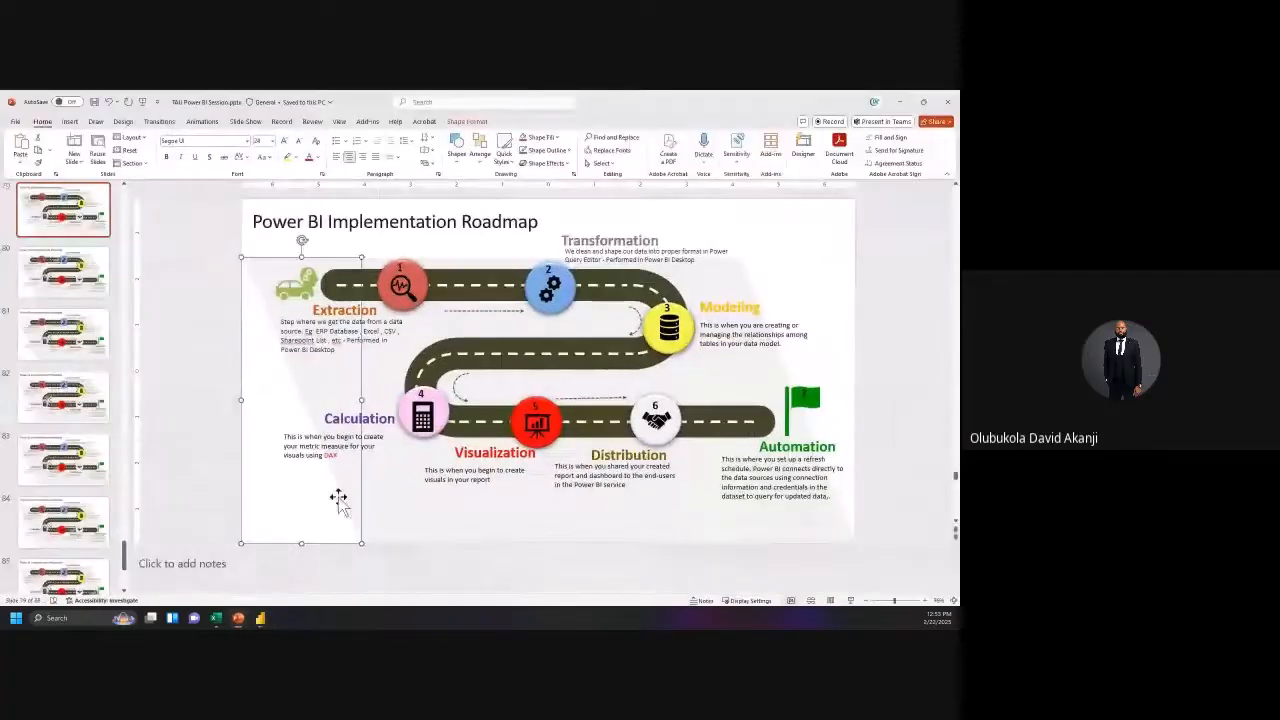
# Step: Minimize PowerPoint to return to the blank Power BI report page
pyautogui.click(913, 102)
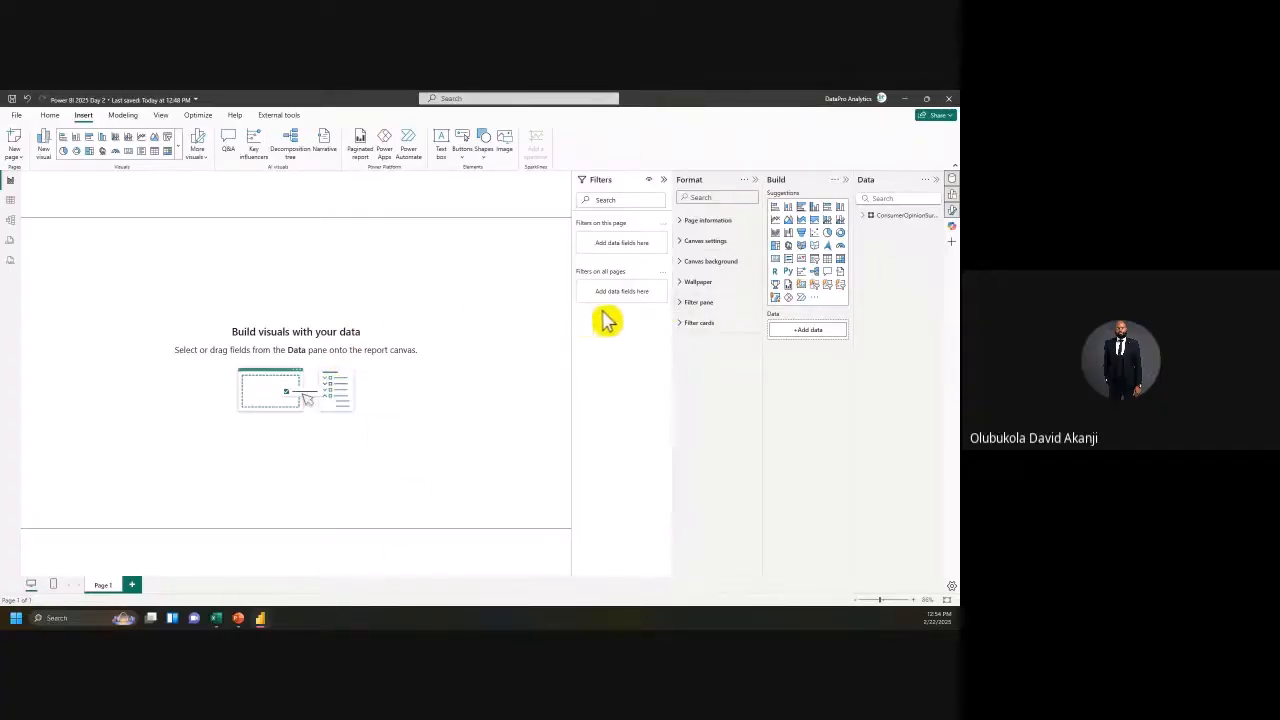
# Step: In Table view, sort ConsumerOpinionSurvey's 520 rows by S/N ascending
pyautogui.click(870, 216)
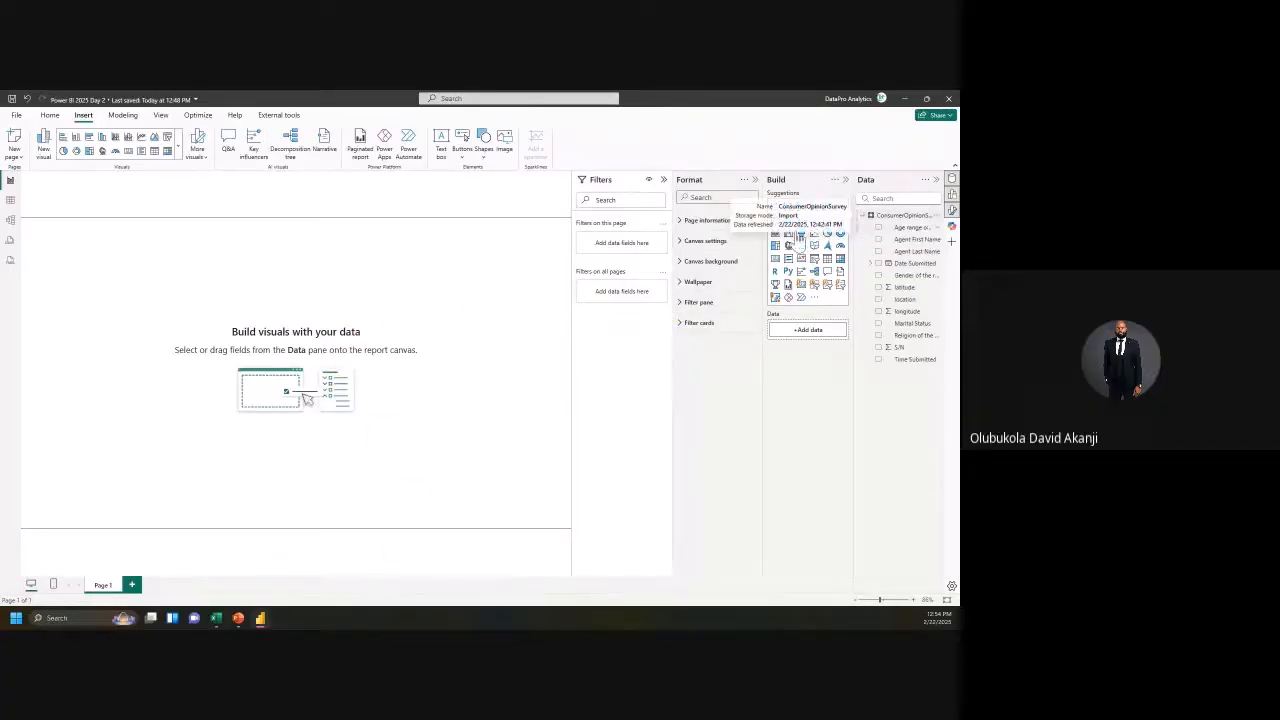
pyautogui.click(11, 201)
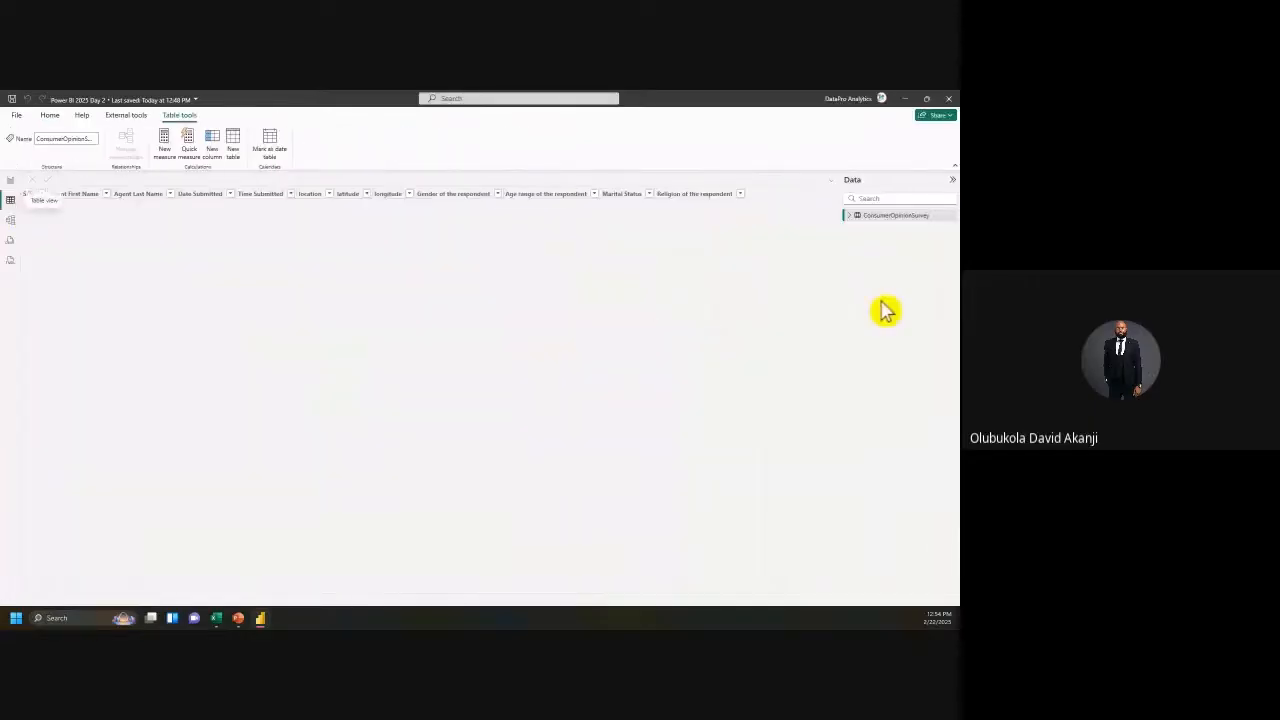
pyautogui.click(849, 216)
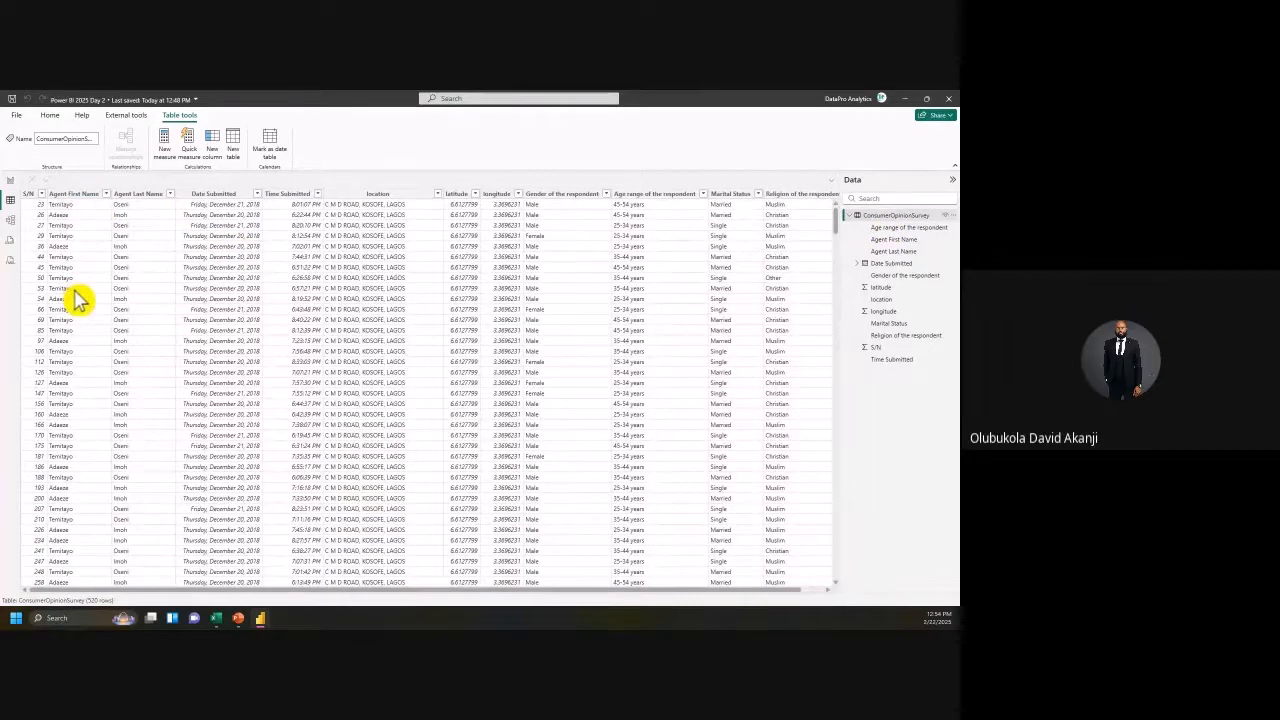
pyautogui.scroll(-1, 50, 243)
pyautogui.scroll(1, 48, 241)
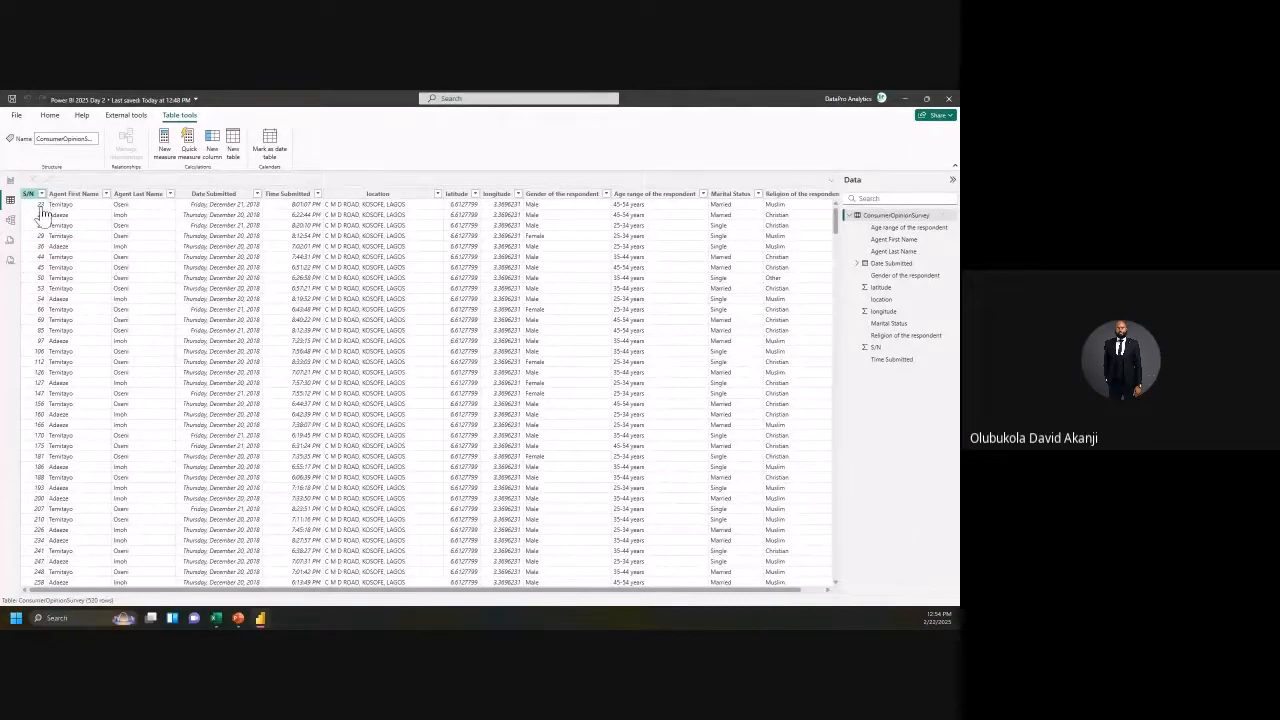
pyautogui.click(50, 215)
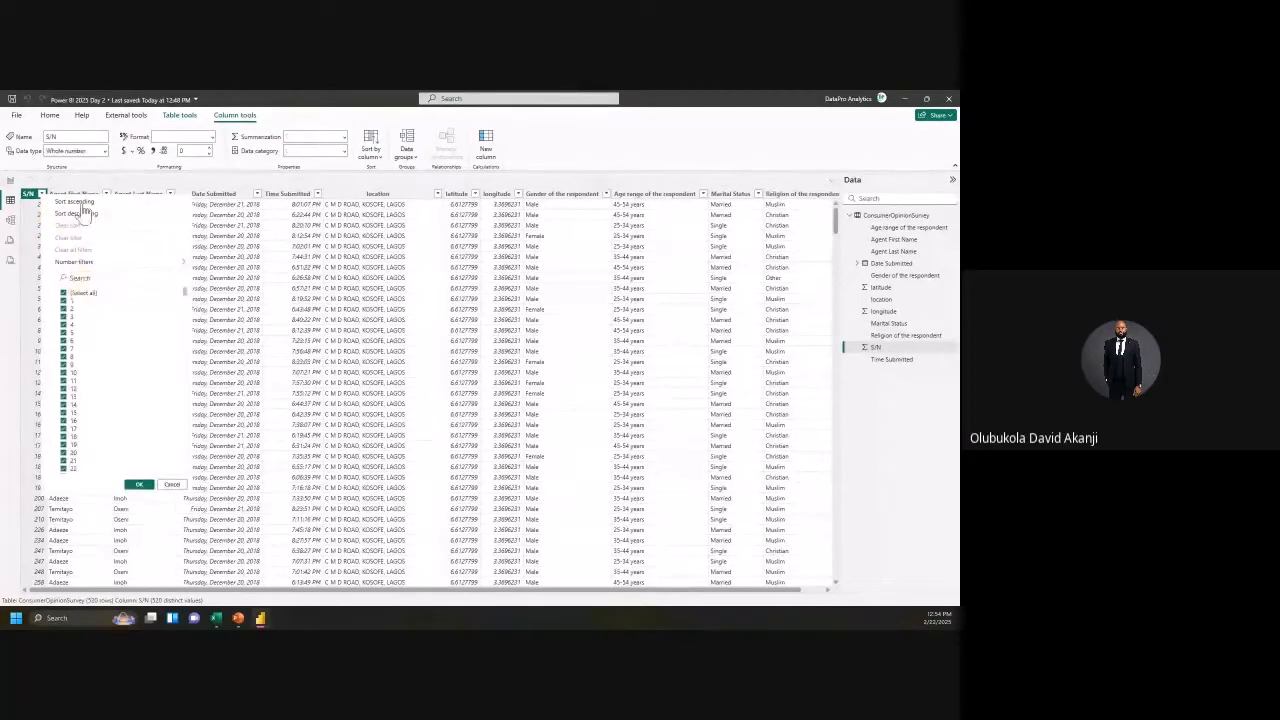
pyautogui.click(80, 203)
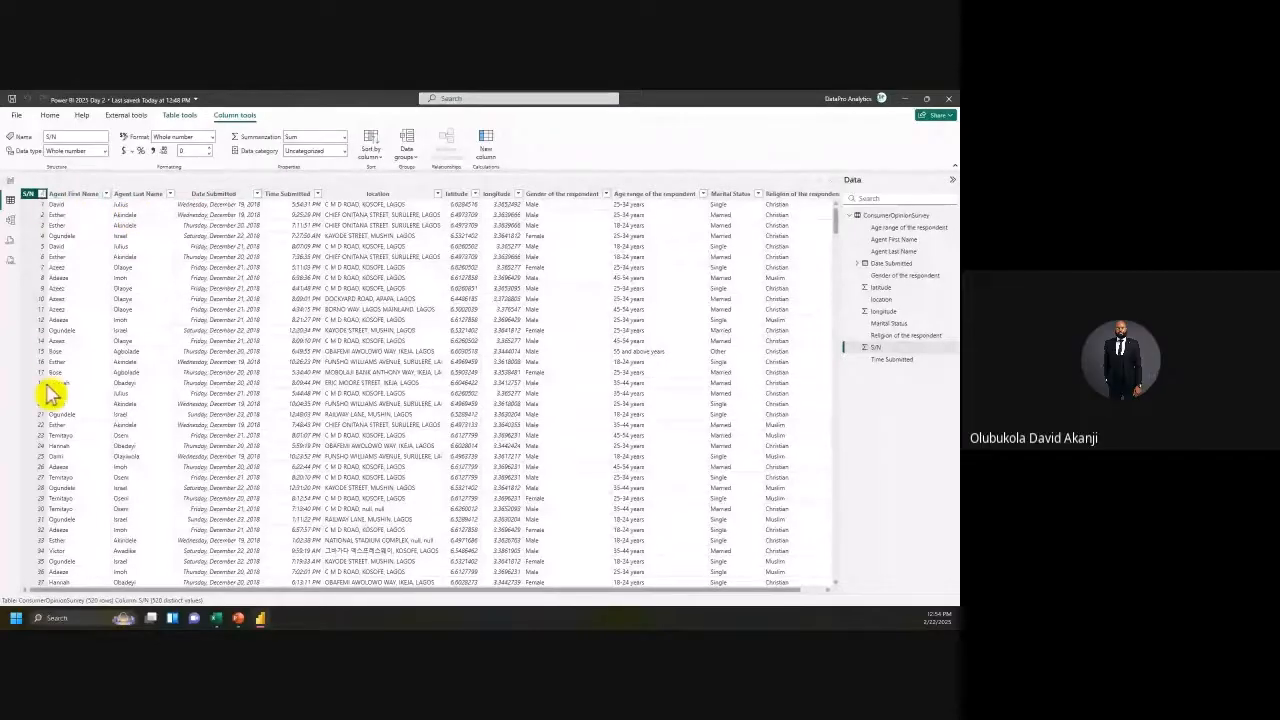
pyautogui.moveTo(79, 594); pyautogui.dragTo(120, 596)
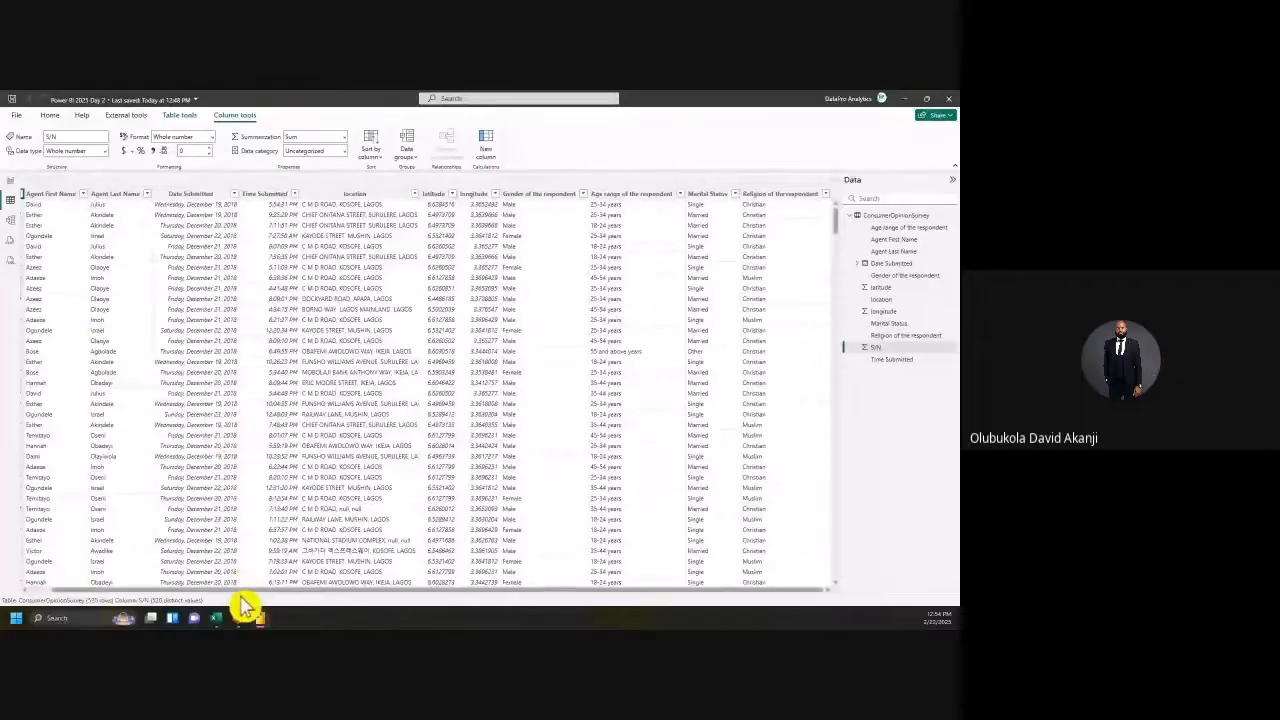
pyautogui.moveTo(240, 592); pyautogui.dragTo(178, 596)
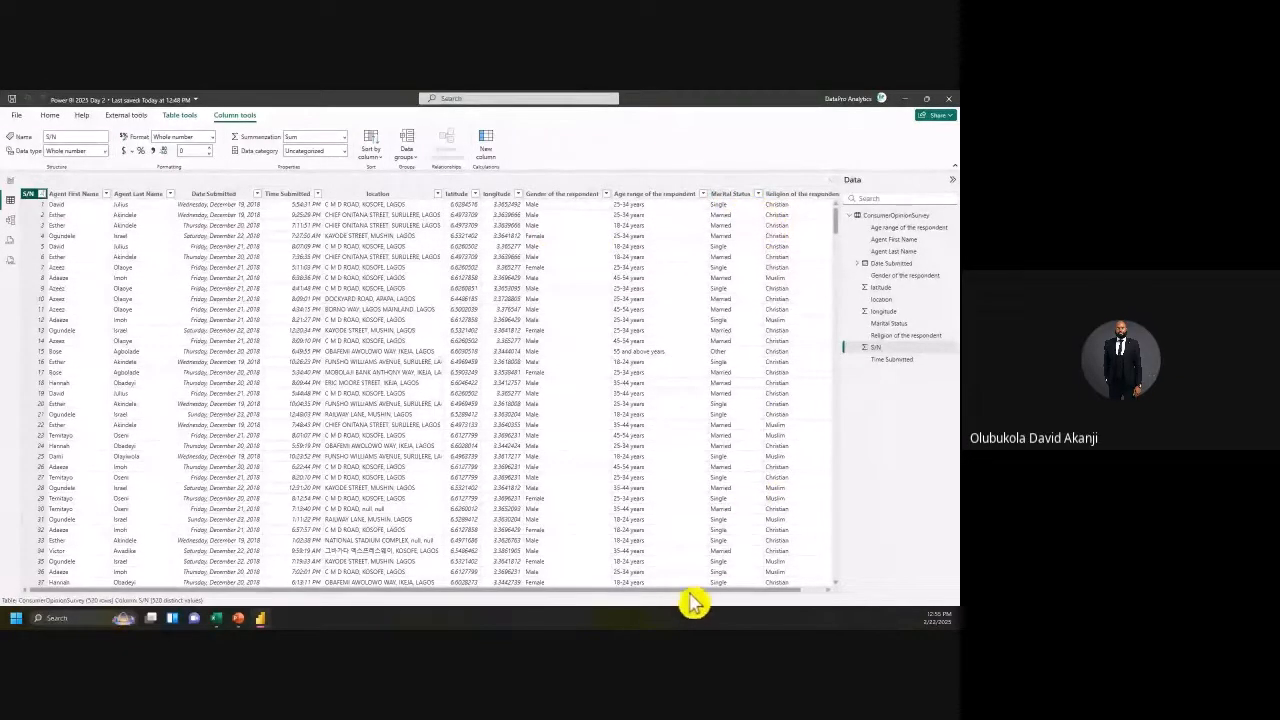
pyautogui.hscroll(1, 730, 598)
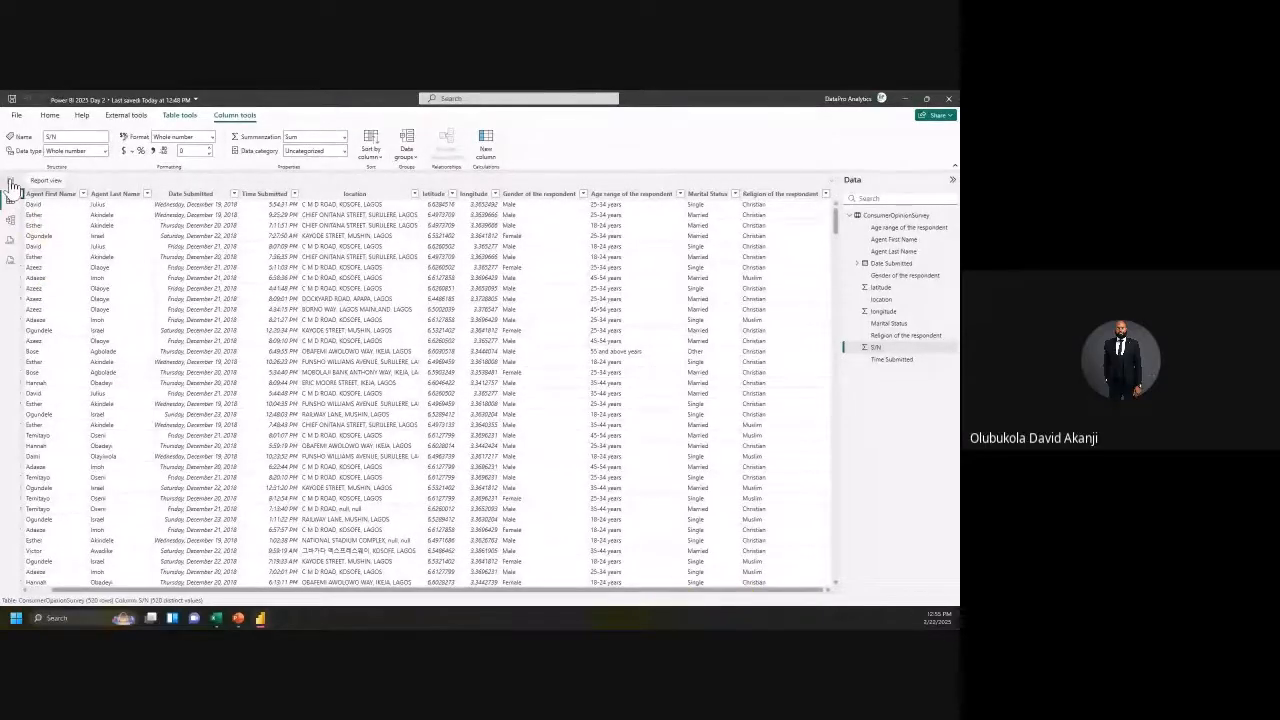
pyautogui.click(11, 182)
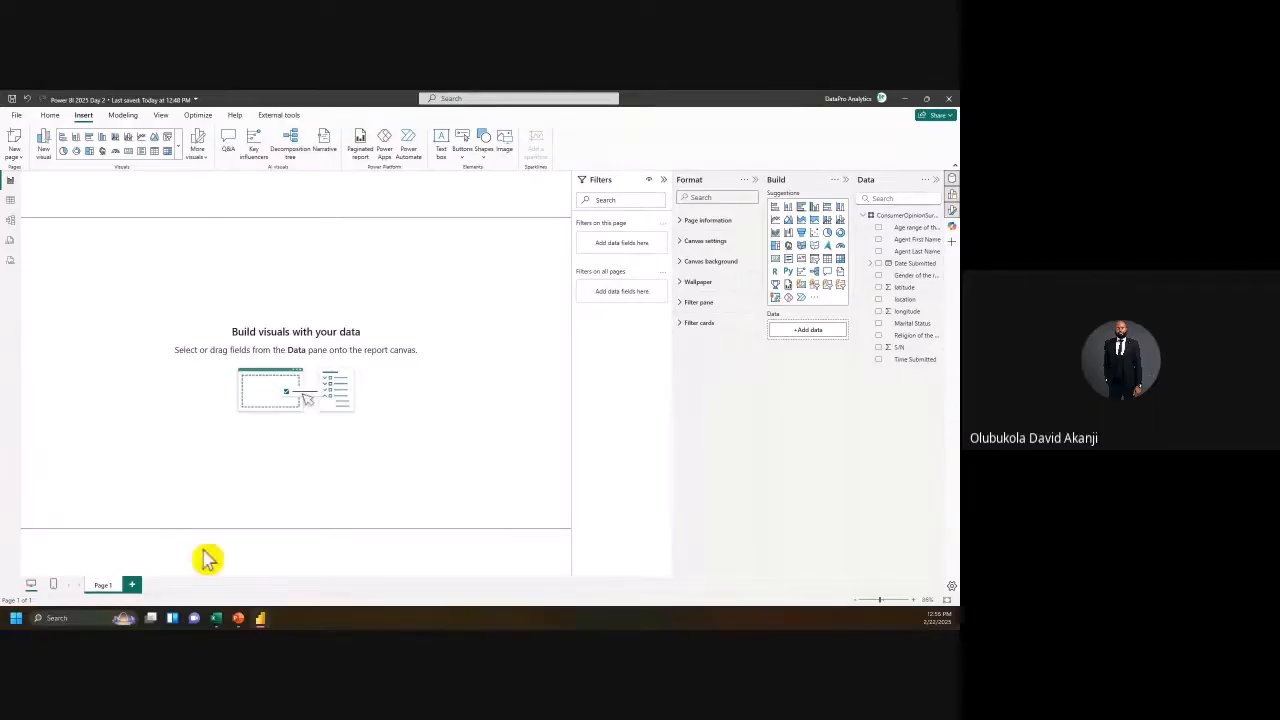
pyautogui.click(11, 203)
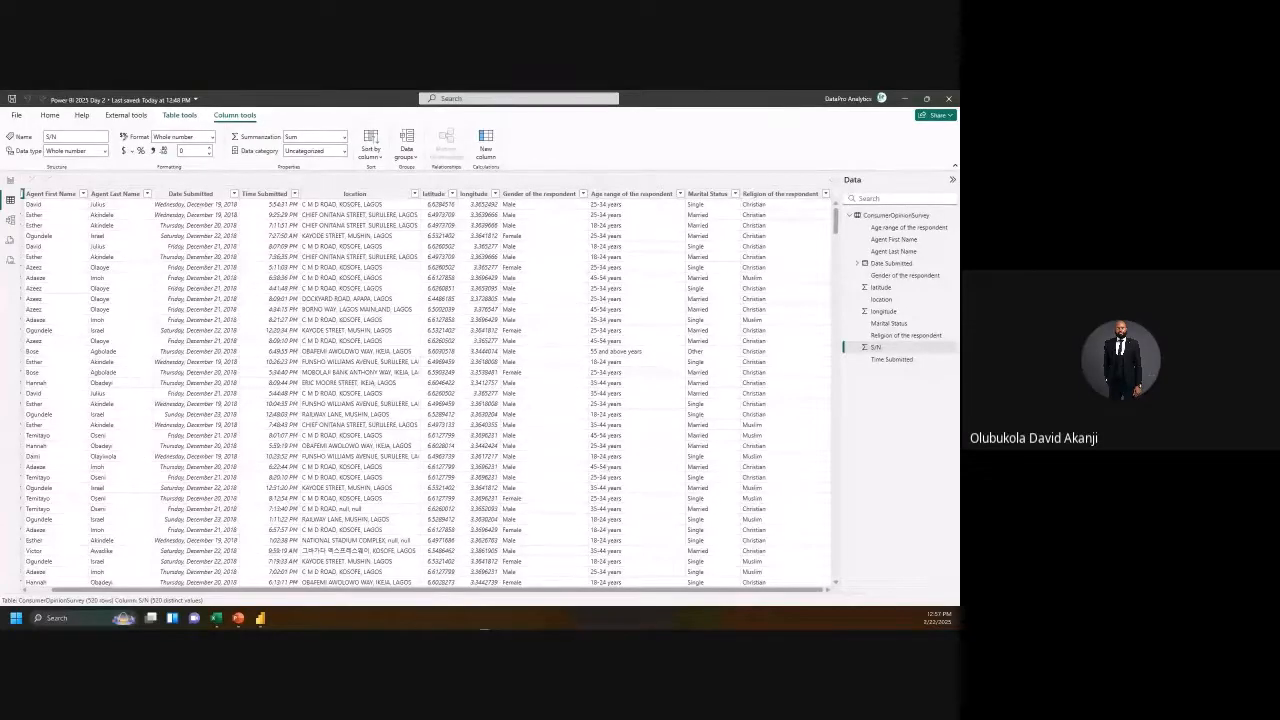
# Step: Scroll the survey table back to the left and bring the blank Chrome window up over Power BI
pyautogui.moveTo(306, 593); pyautogui.dragTo(78, 594)
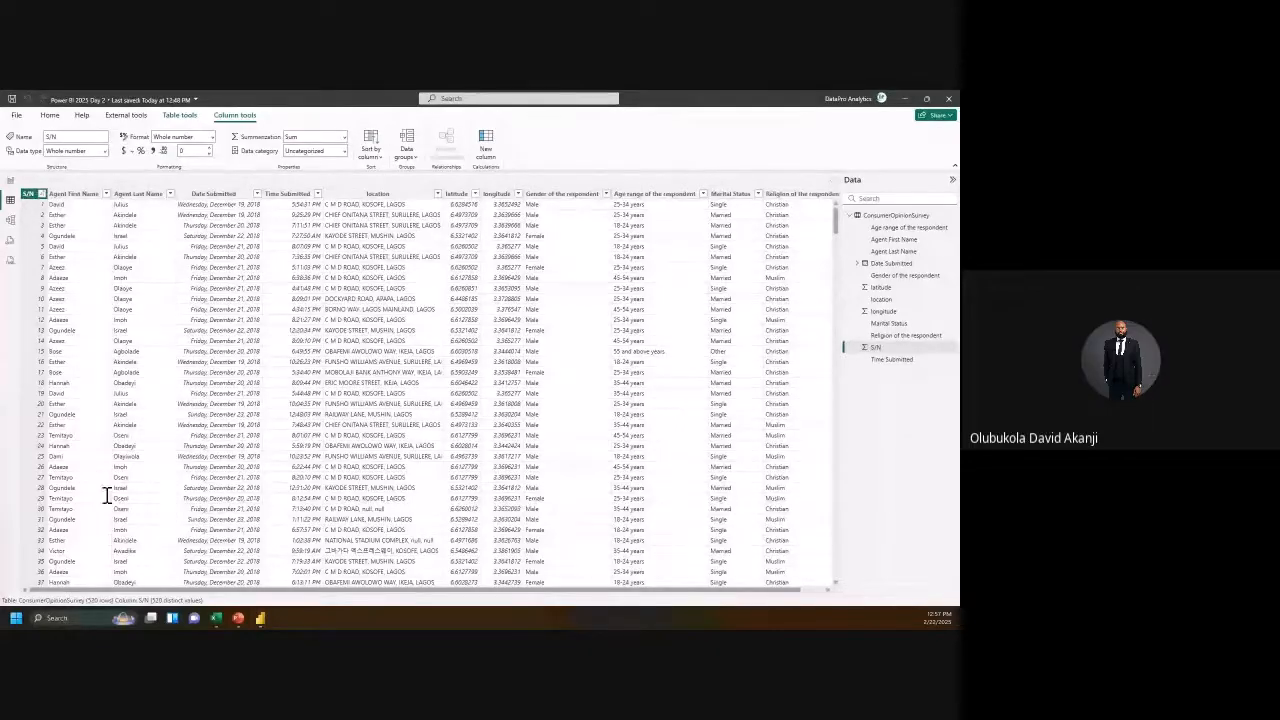
pyautogui.moveTo(106, 494); pyautogui.dragTo(332, 93)
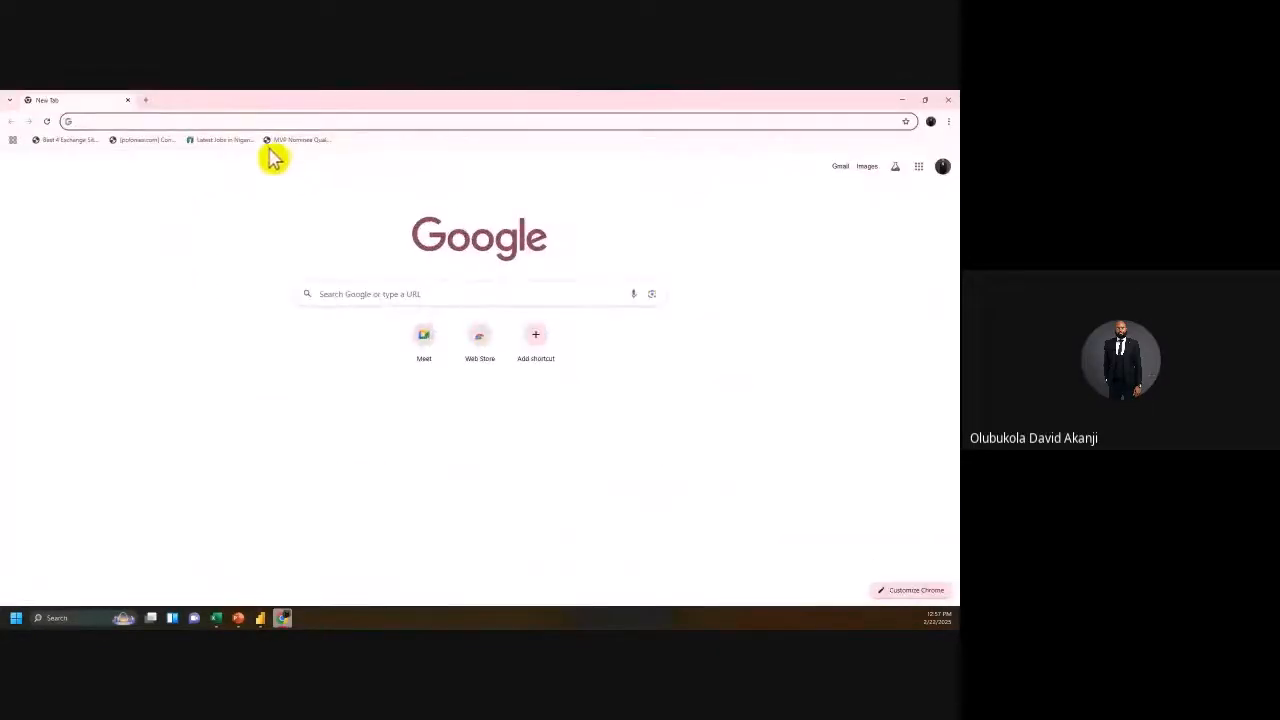
# Step: Google 'Power bi formulars for dax' and open the Learn DAX basics result in a new tab
pyautogui.click(241, 122)
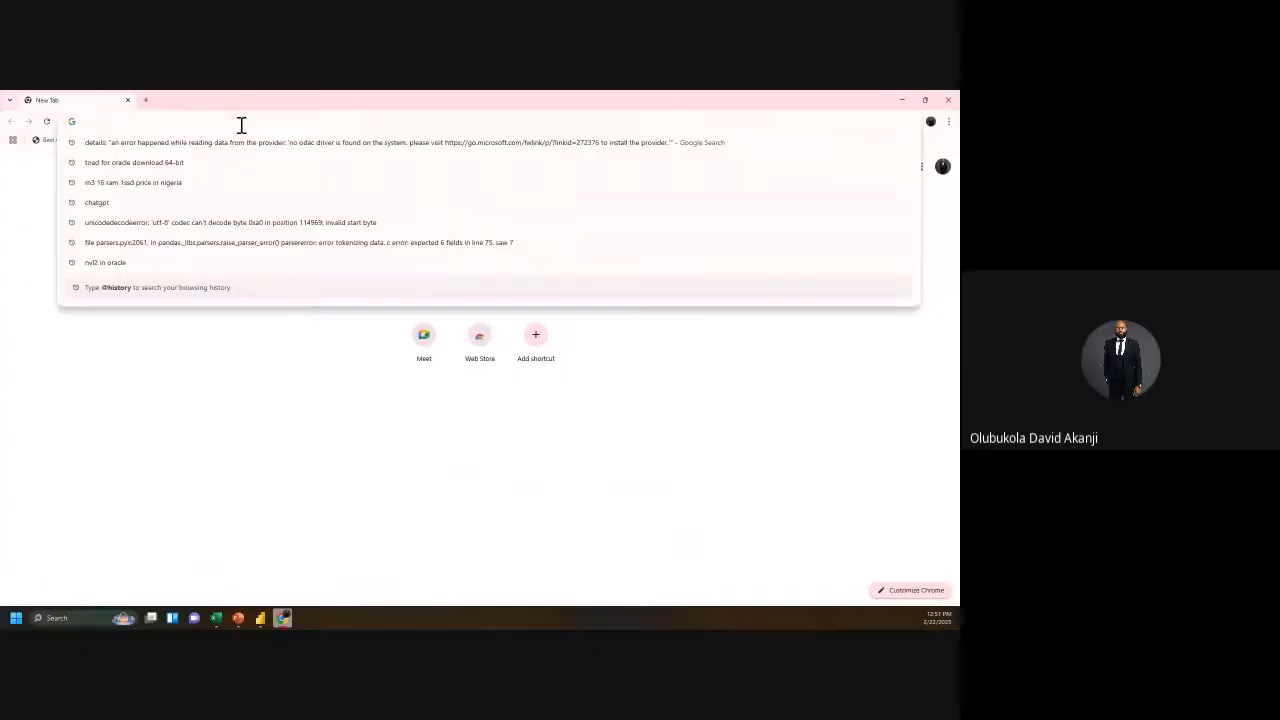
pyautogui.write('P')
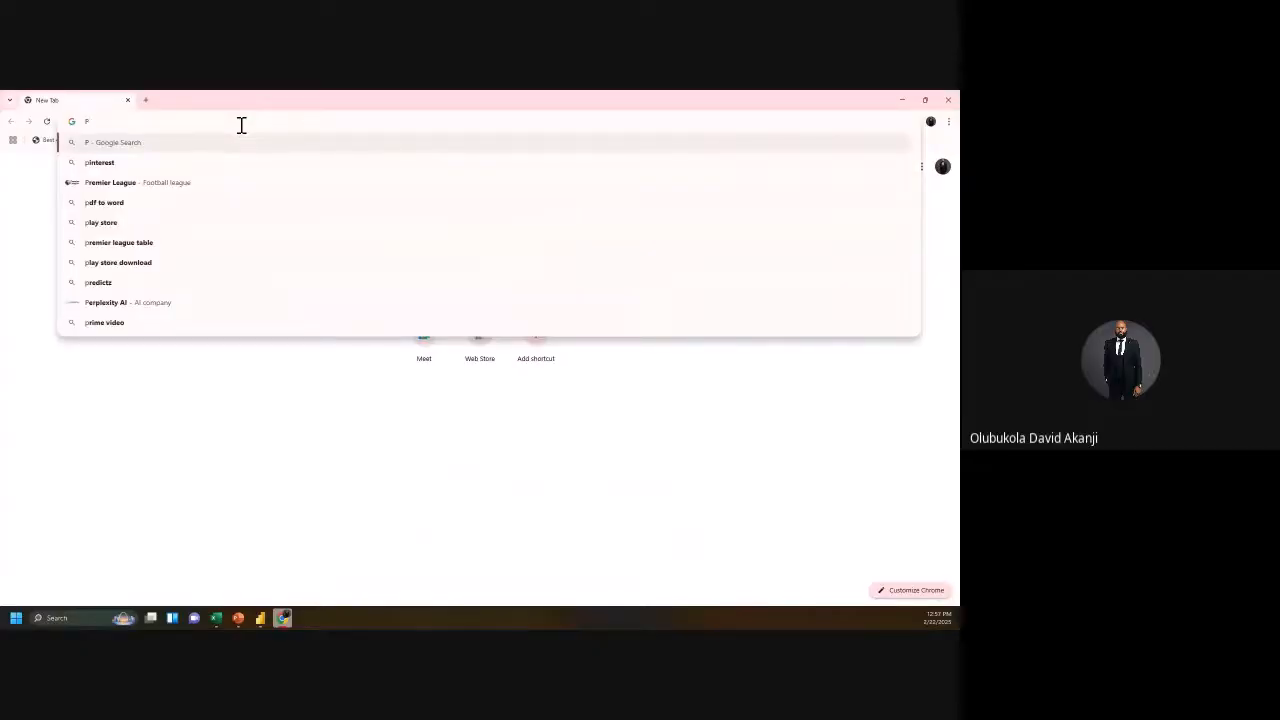
pyautogui.write('ower bi formulars')
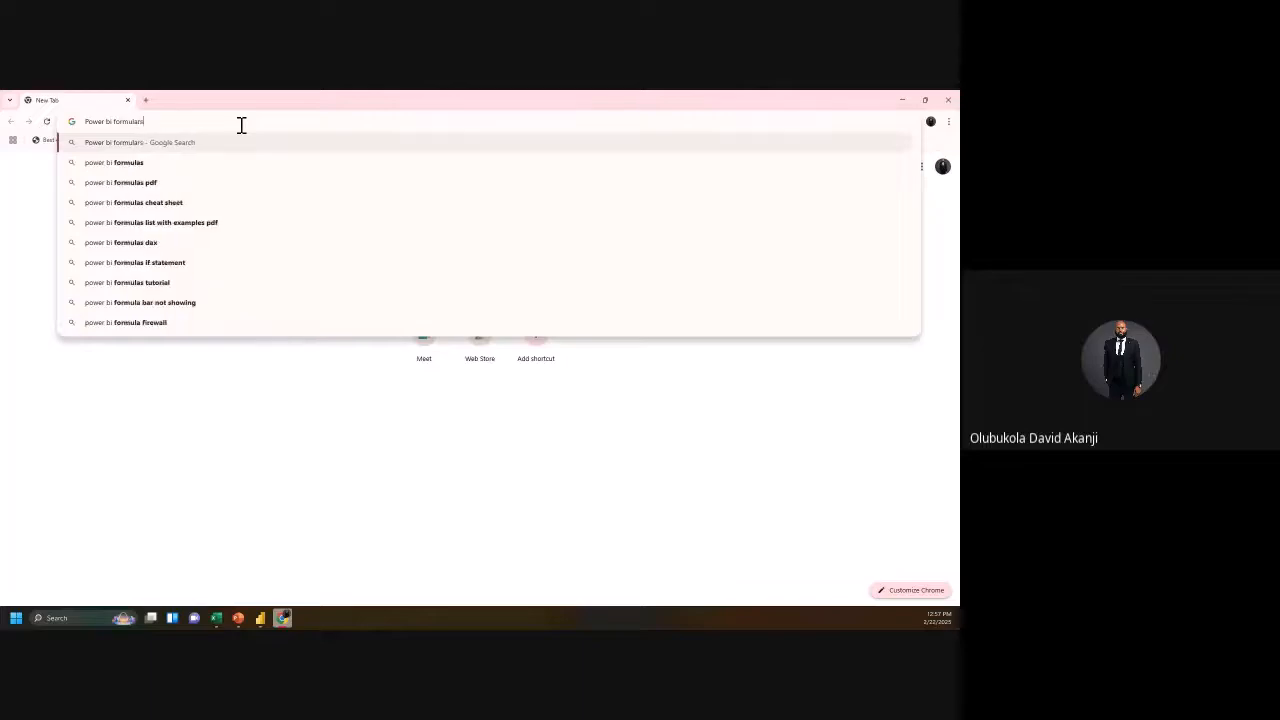
pyautogui.write(' for dax')
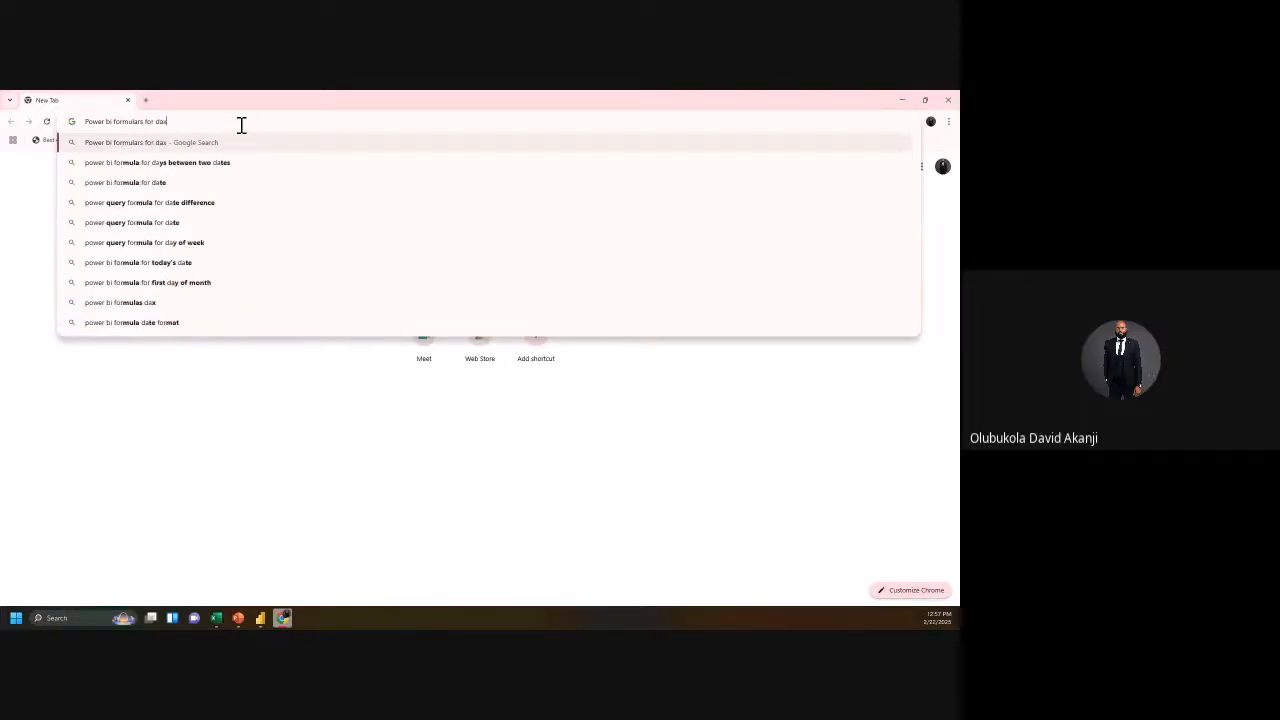
pyautogui.press('Return')
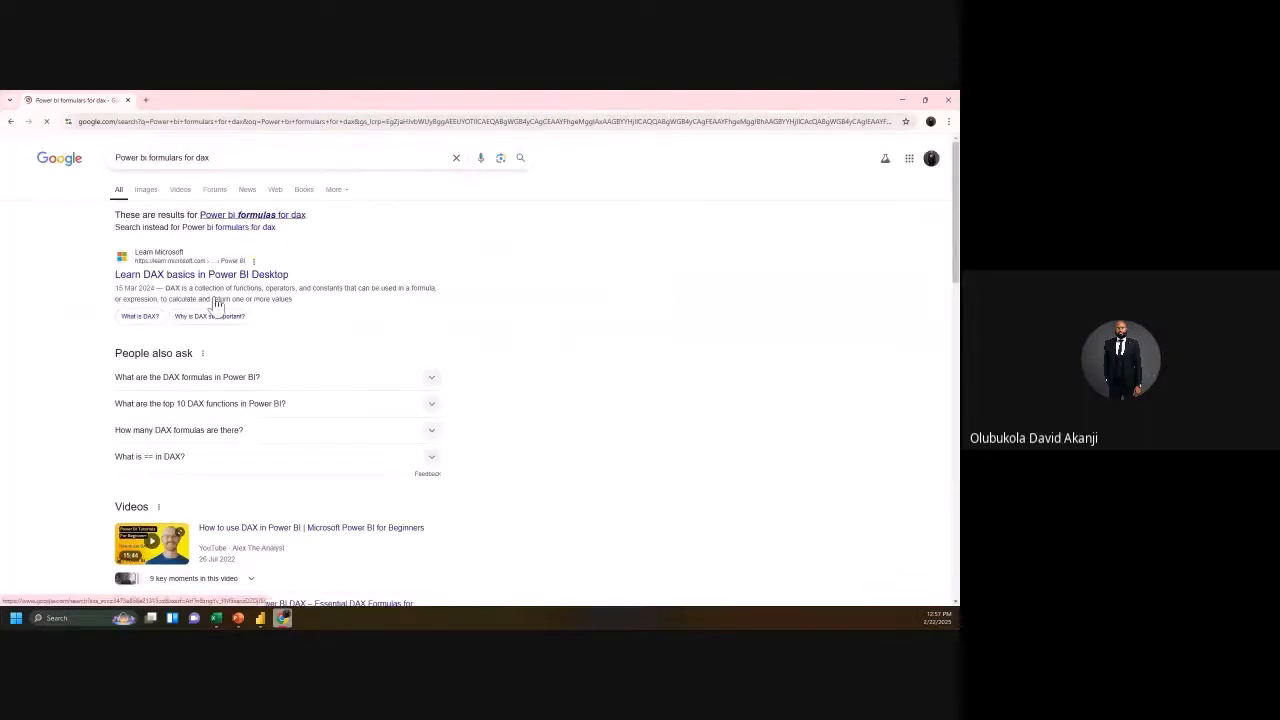
pyautogui.rightClick(184, 281)
pyautogui.click(216, 291)
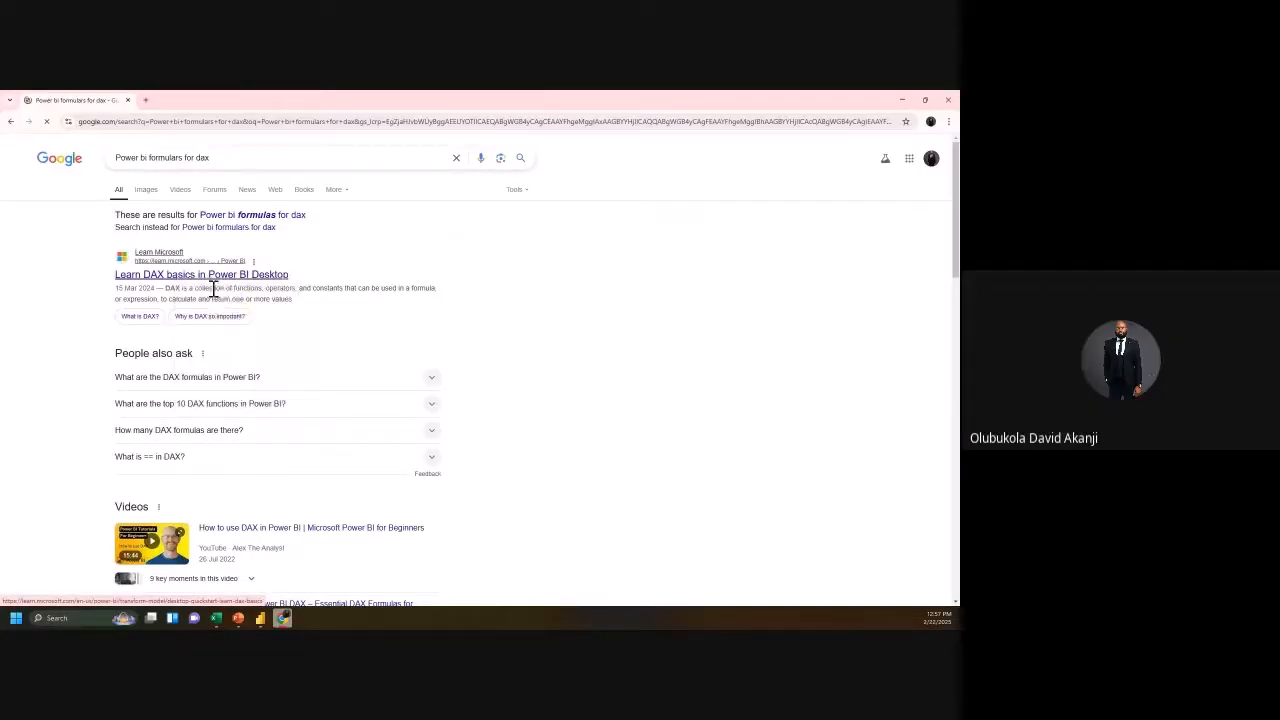
pyautogui.click(182, 106)
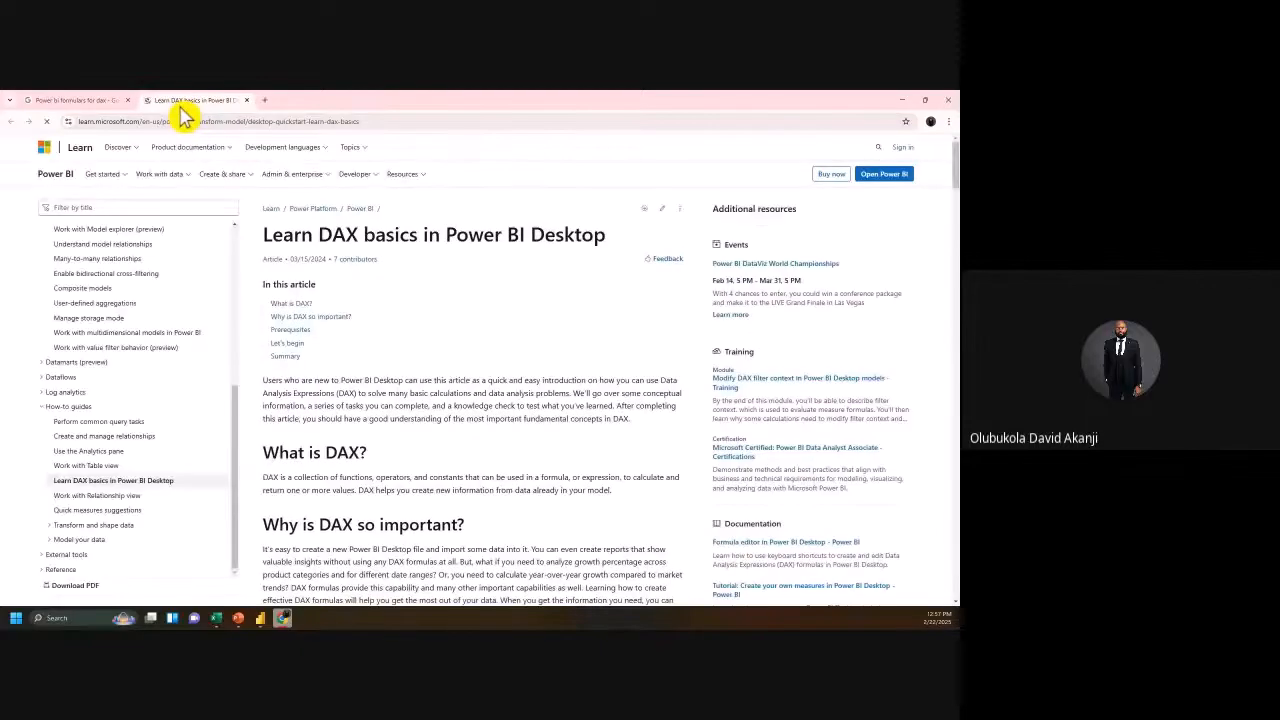
# Step: Scroll down the DAX basics article and filter its contents by 'countrow'
pyautogui.scroll(-1, 340, 391)
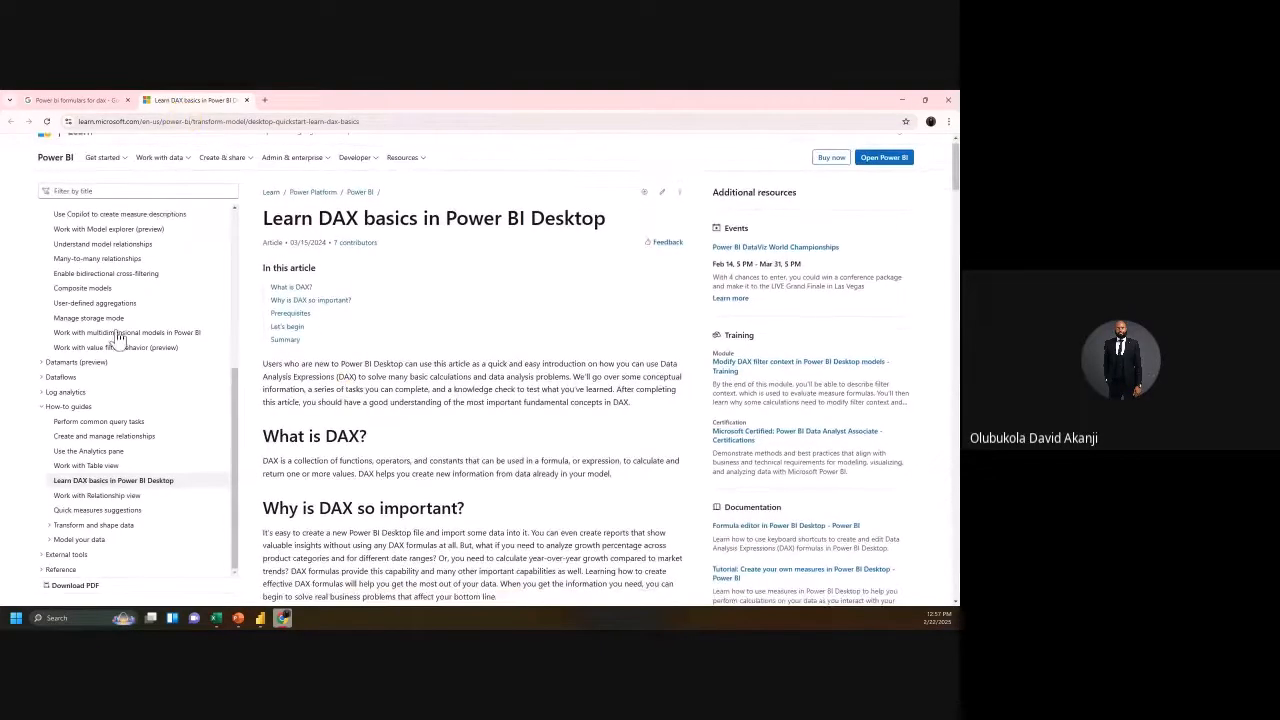
pyautogui.scroll(-3, 358, 432)
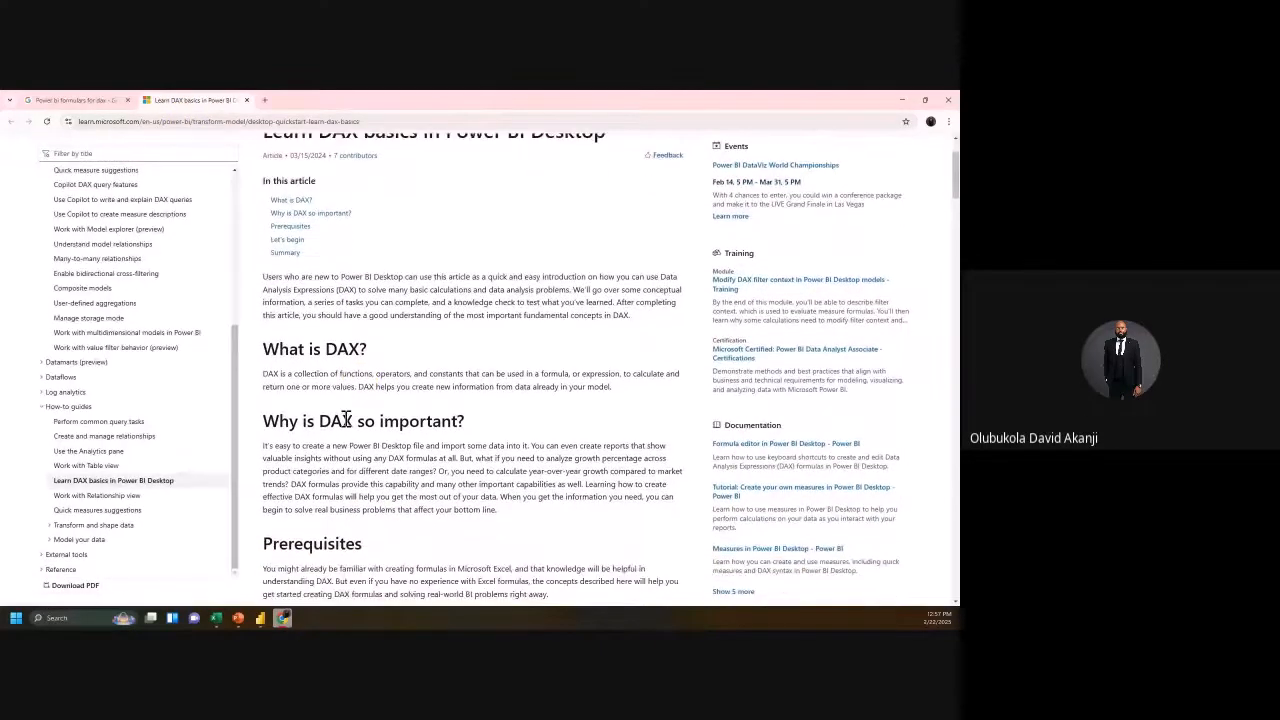
pyautogui.scroll(-3, 358, 432)
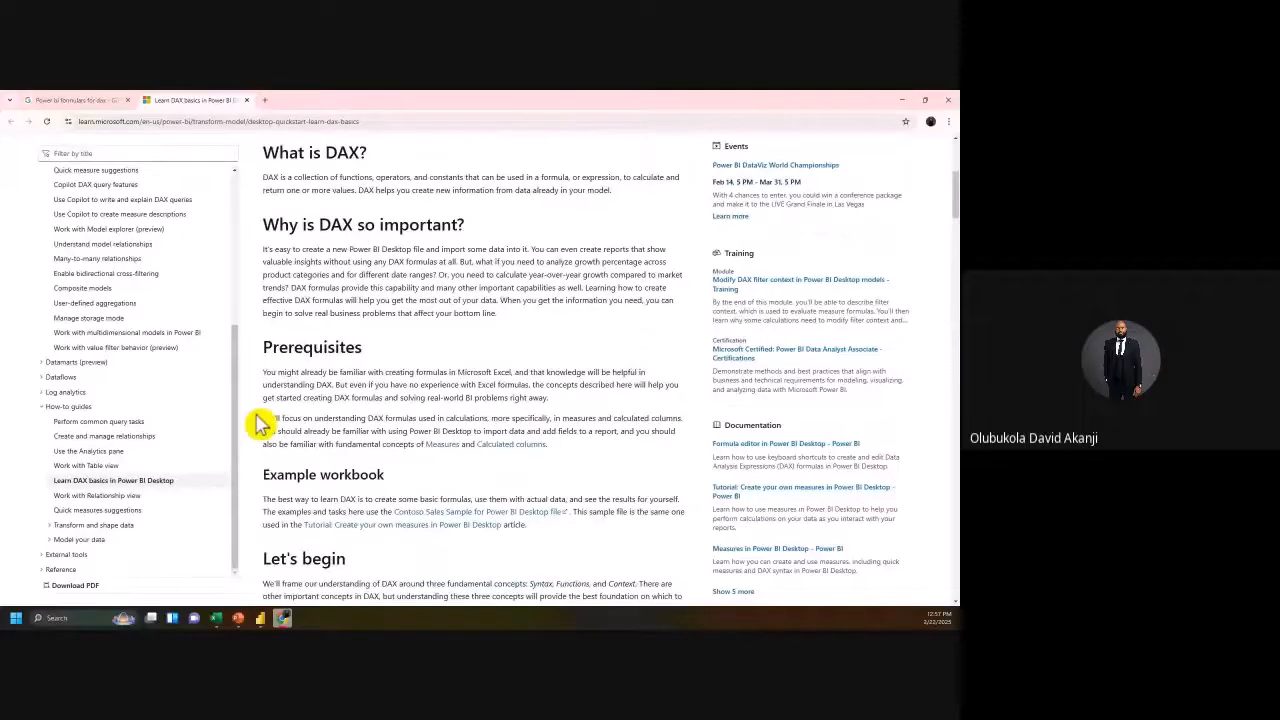
pyautogui.scroll(-5, 258, 424)
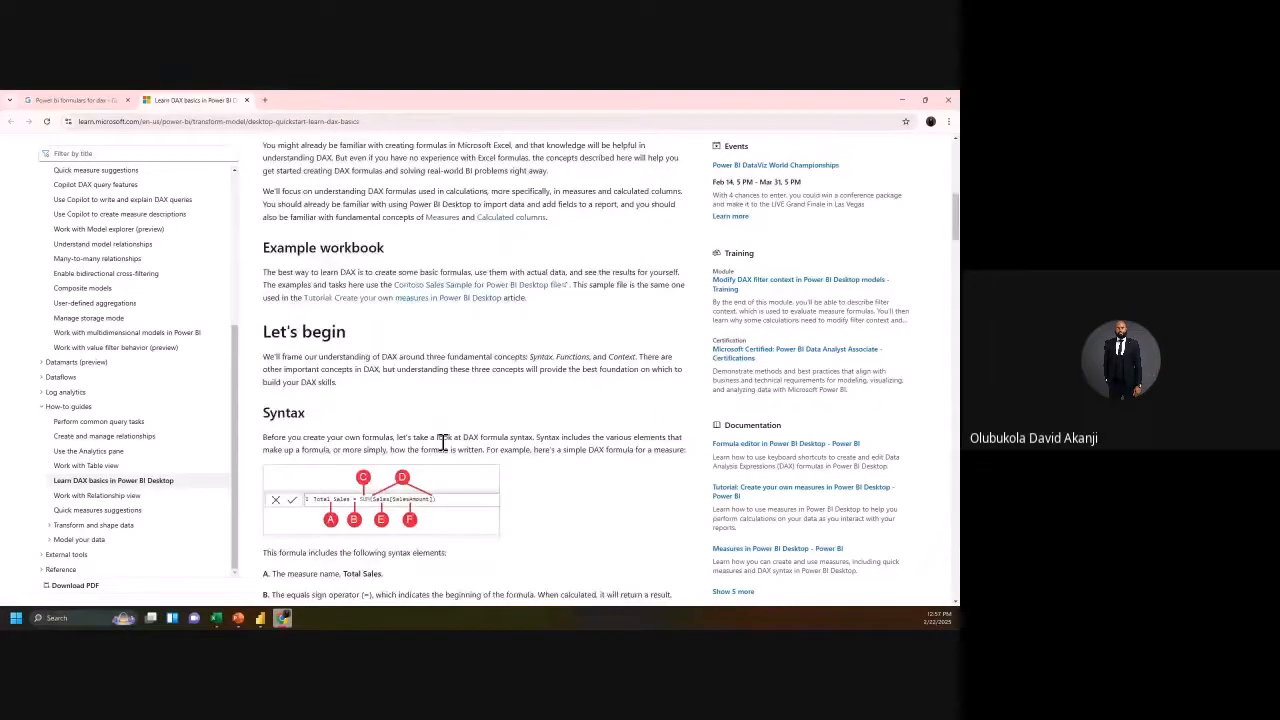
pyautogui.scroll(-3, 441, 443)
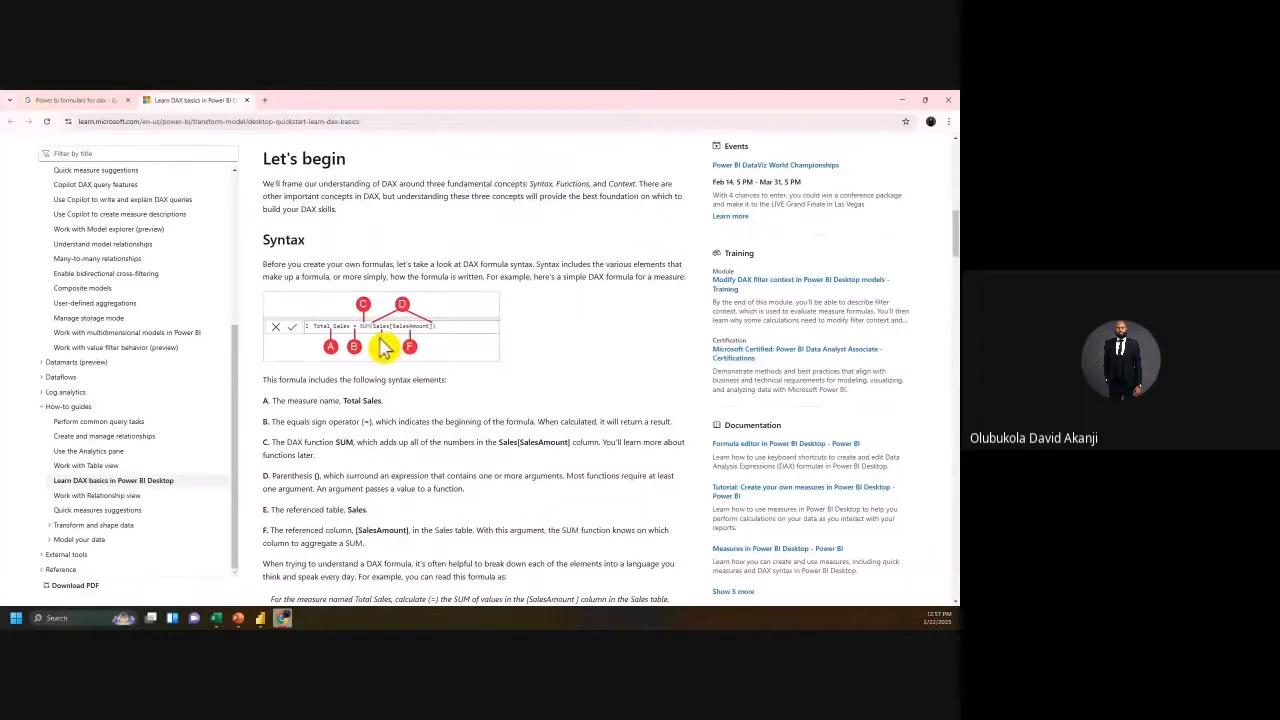
pyautogui.scroll(-2, 380, 343)
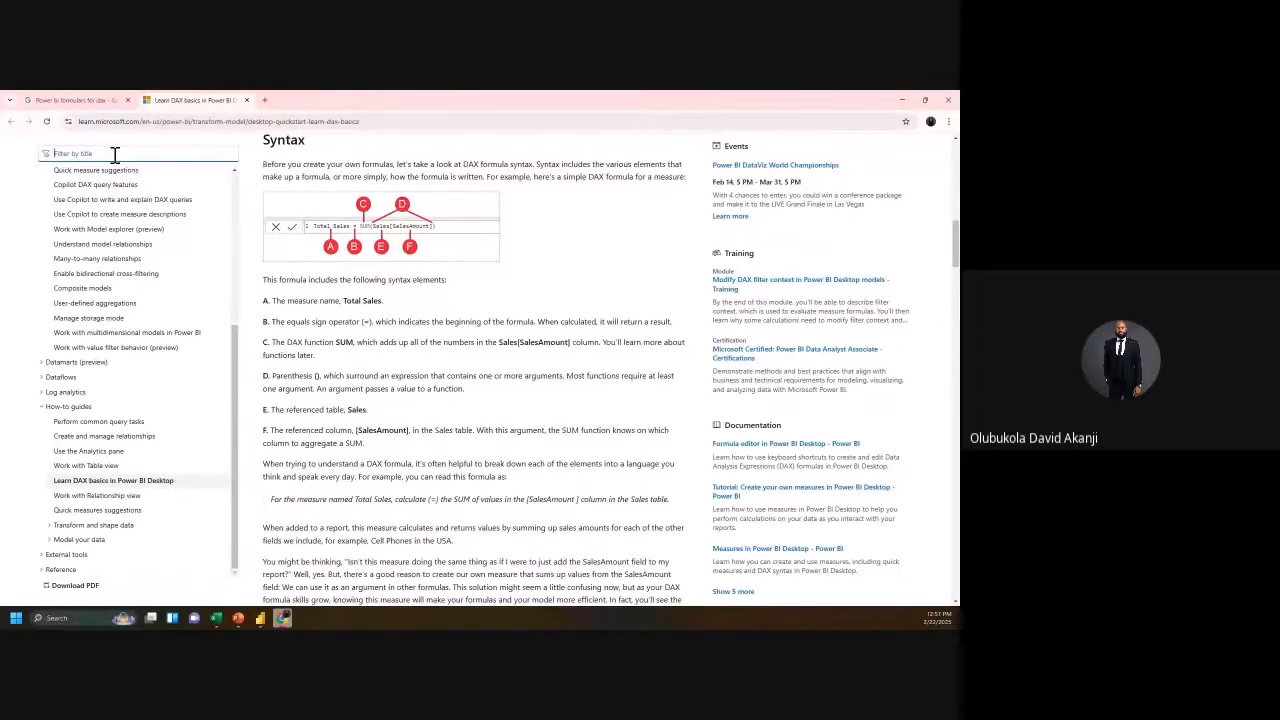
pyautogui.write('counta')
pyautogui.press('BackSpace')
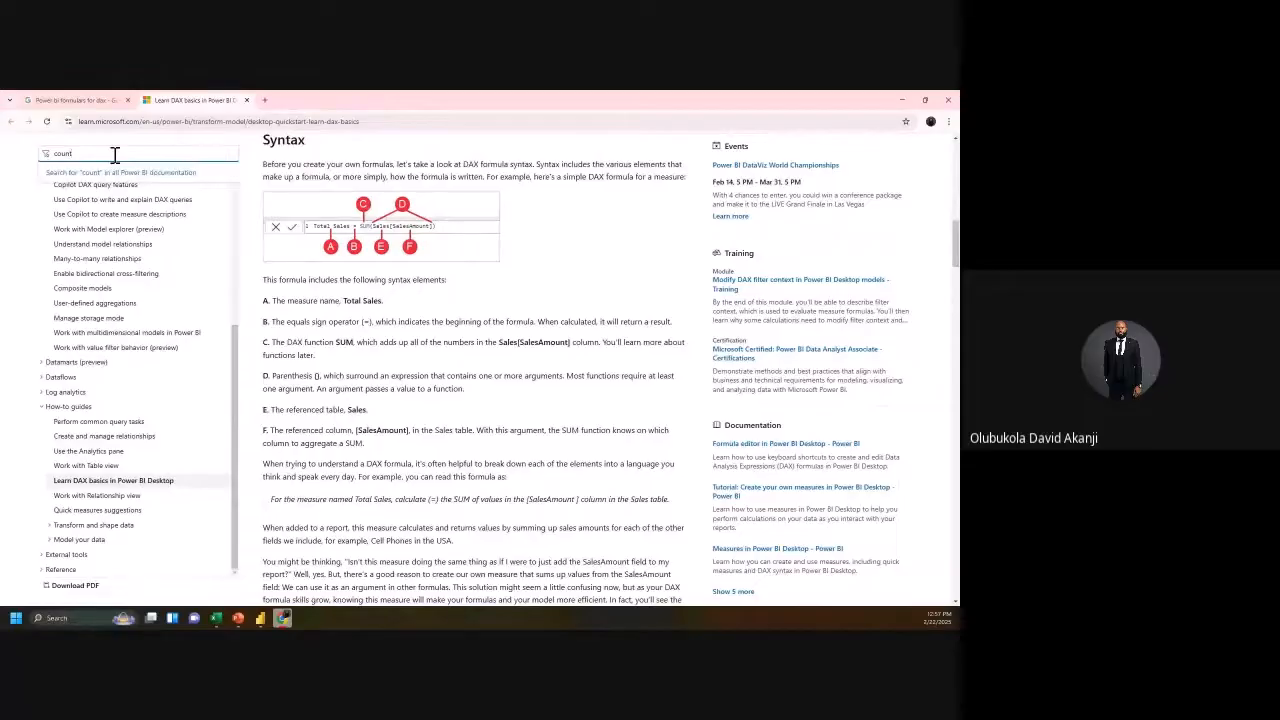
pyautogui.write('row')
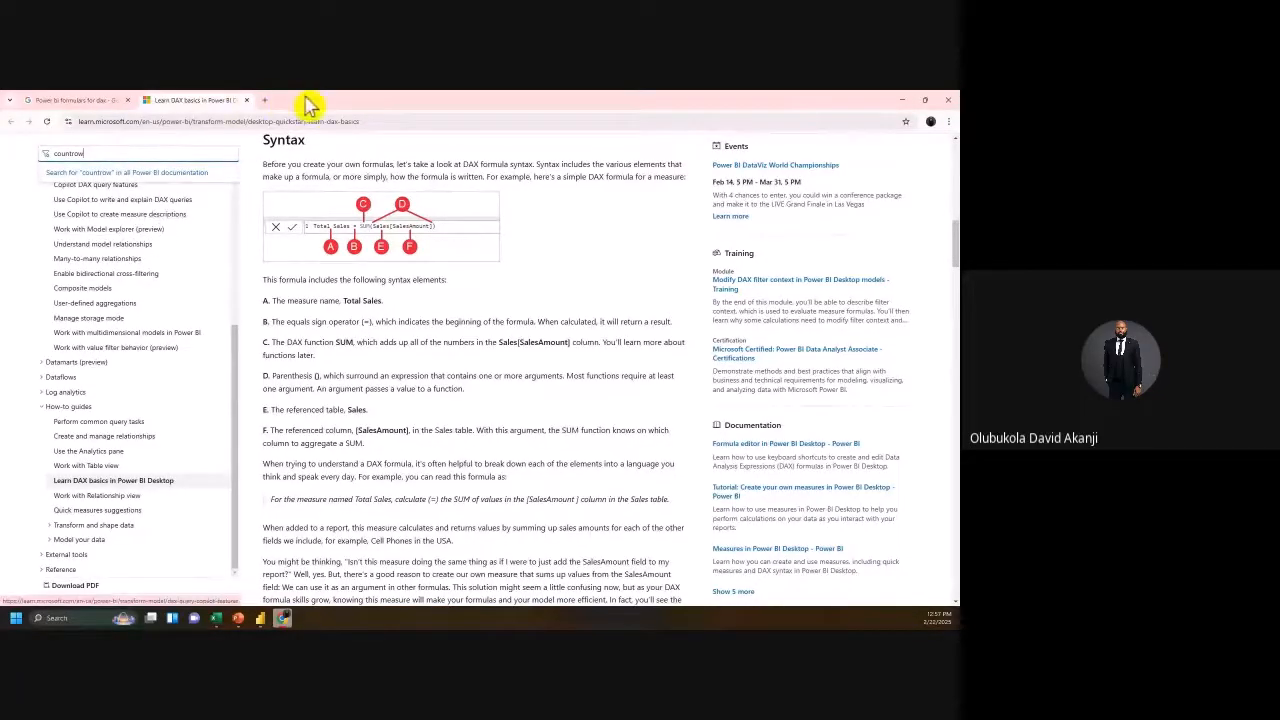
# Step: Check the Google results and a new blank tab, then return to the DAX article
pyautogui.scroll(-2, 414, 330)
pyautogui.scroll(-4, 414, 360)
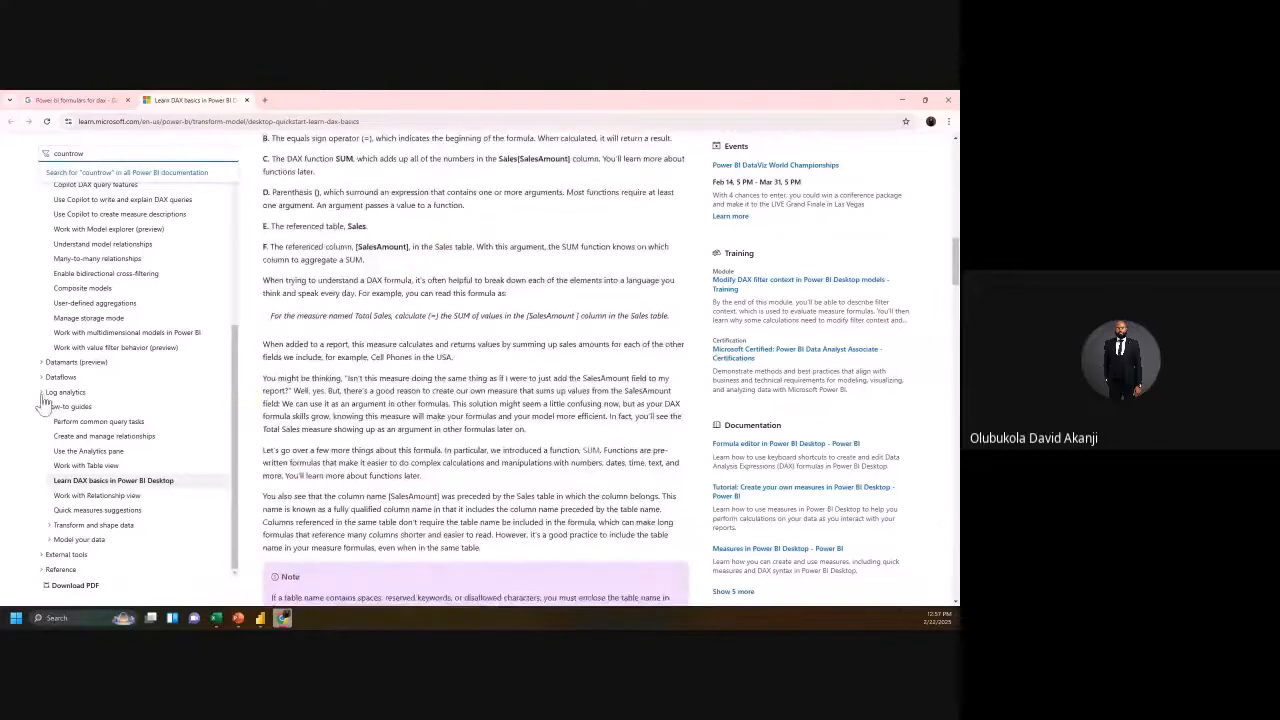
pyautogui.scroll(-2, 226, 190)
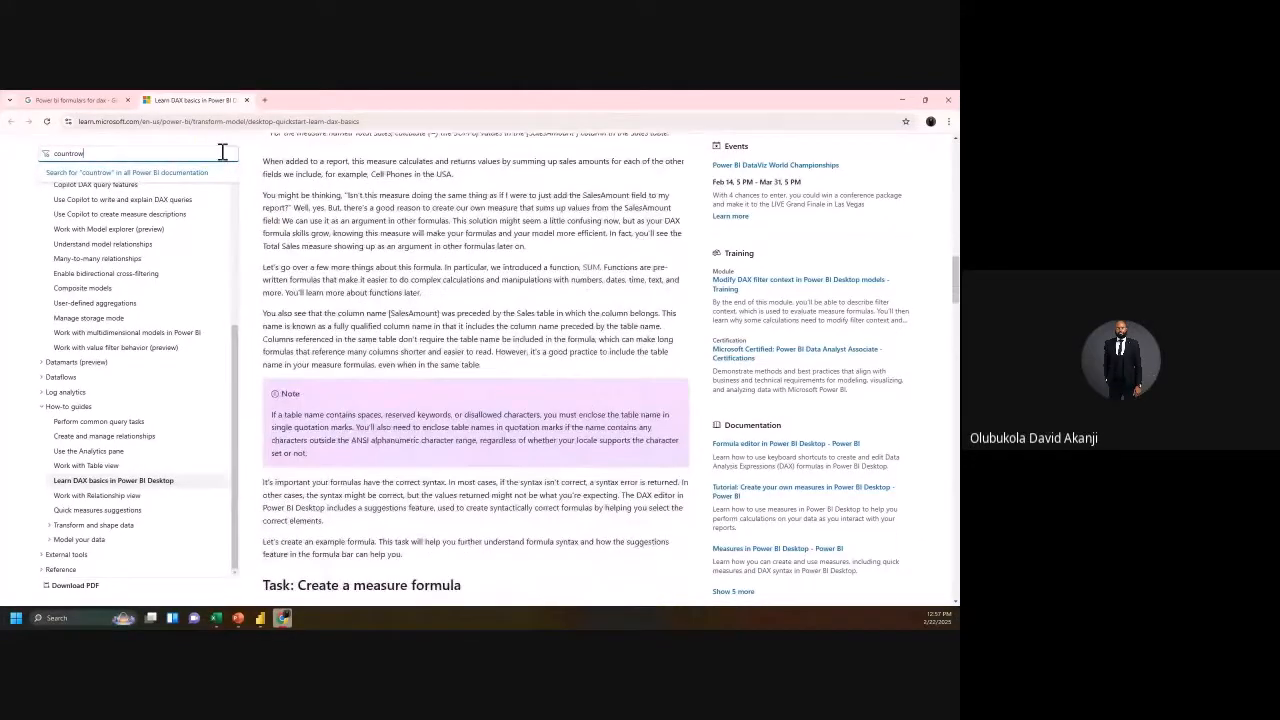
pyautogui.click(82, 100)
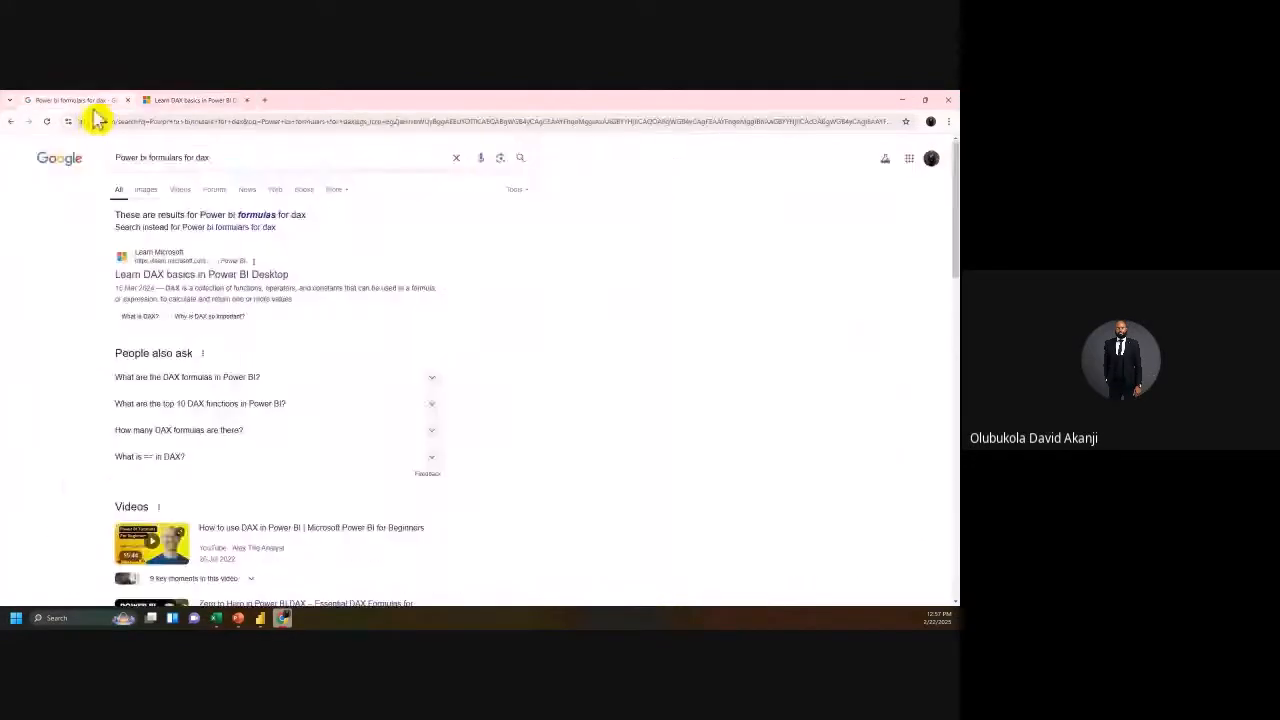
pyautogui.click(264, 100)
pyautogui.click(217, 120)
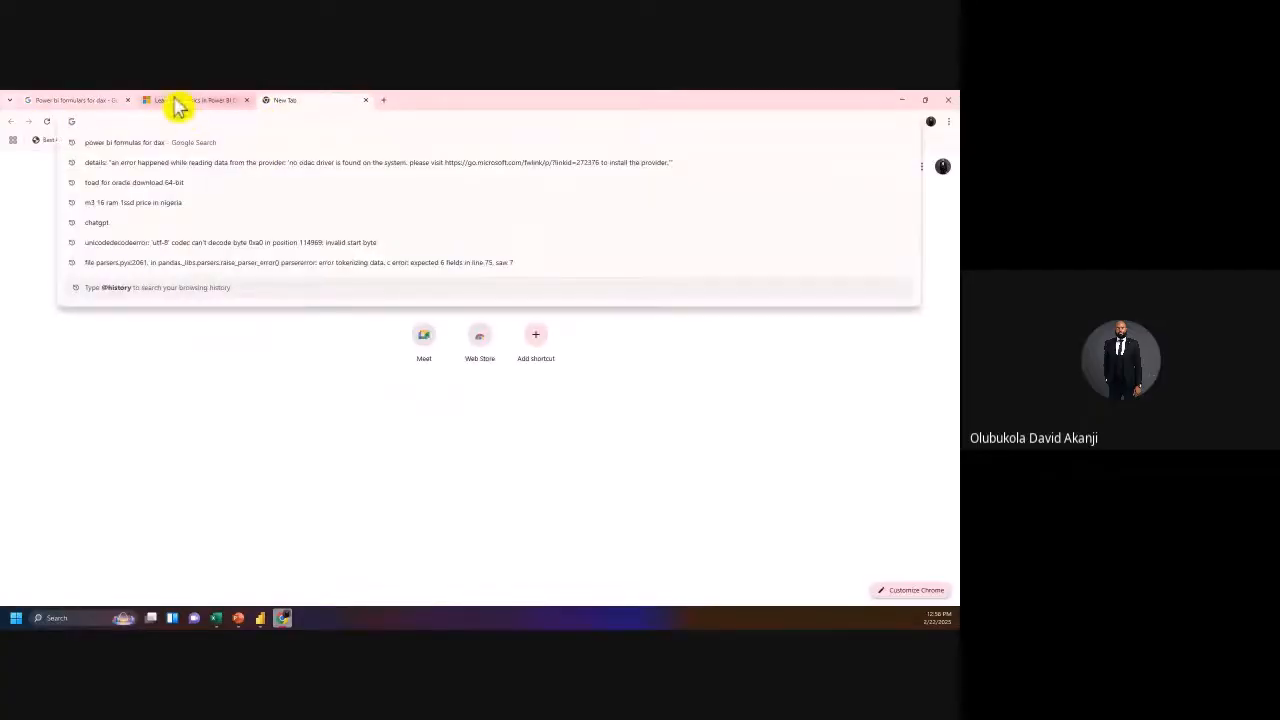
pyautogui.click(186, 101)
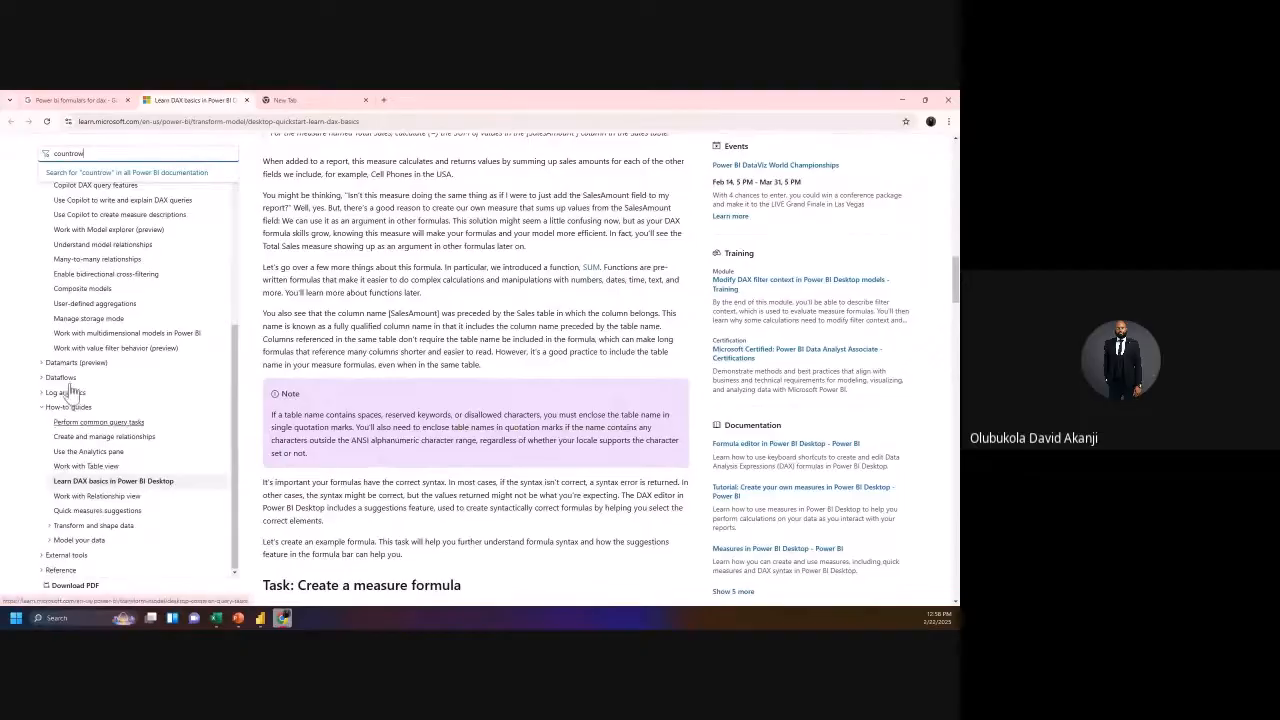
# Step: Read further down the Learn DAX basics article to the Context section
pyautogui.scroll(-3, 420, 410)
pyautogui.scroll(-3, 420, 410)
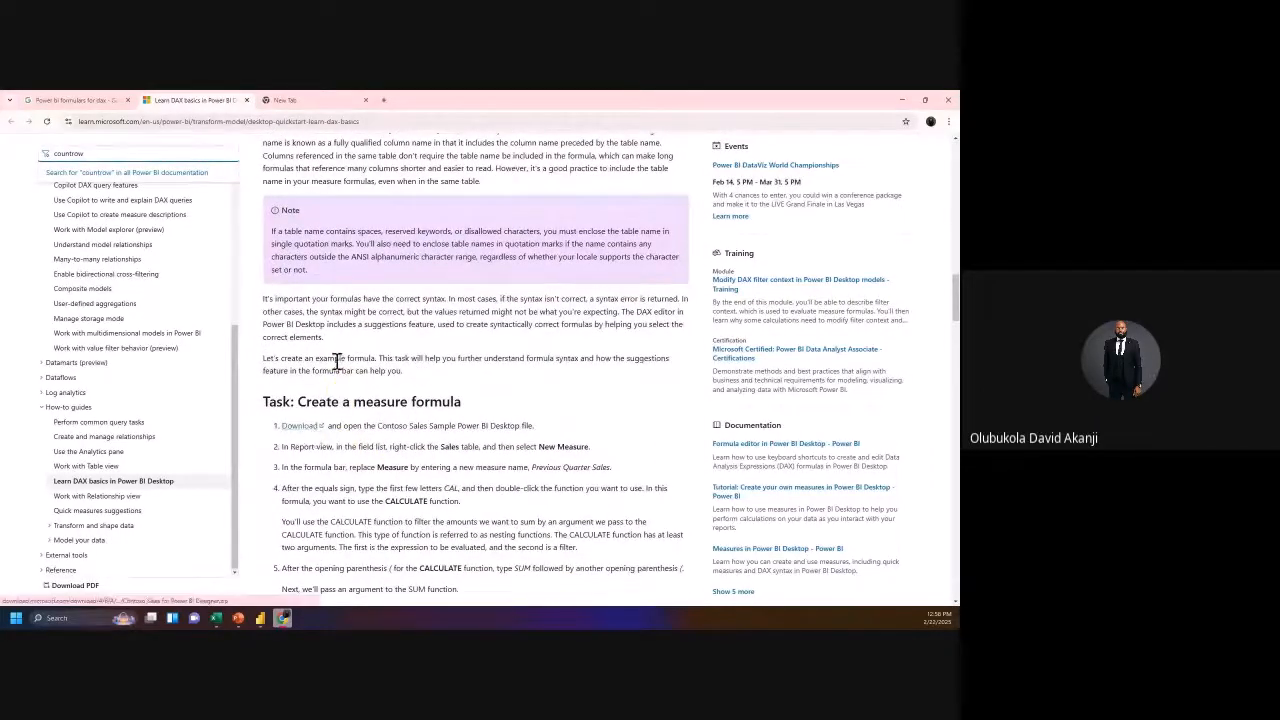
pyautogui.scroll(-1, 350, 400)
pyautogui.scroll(-3, 350, 375)
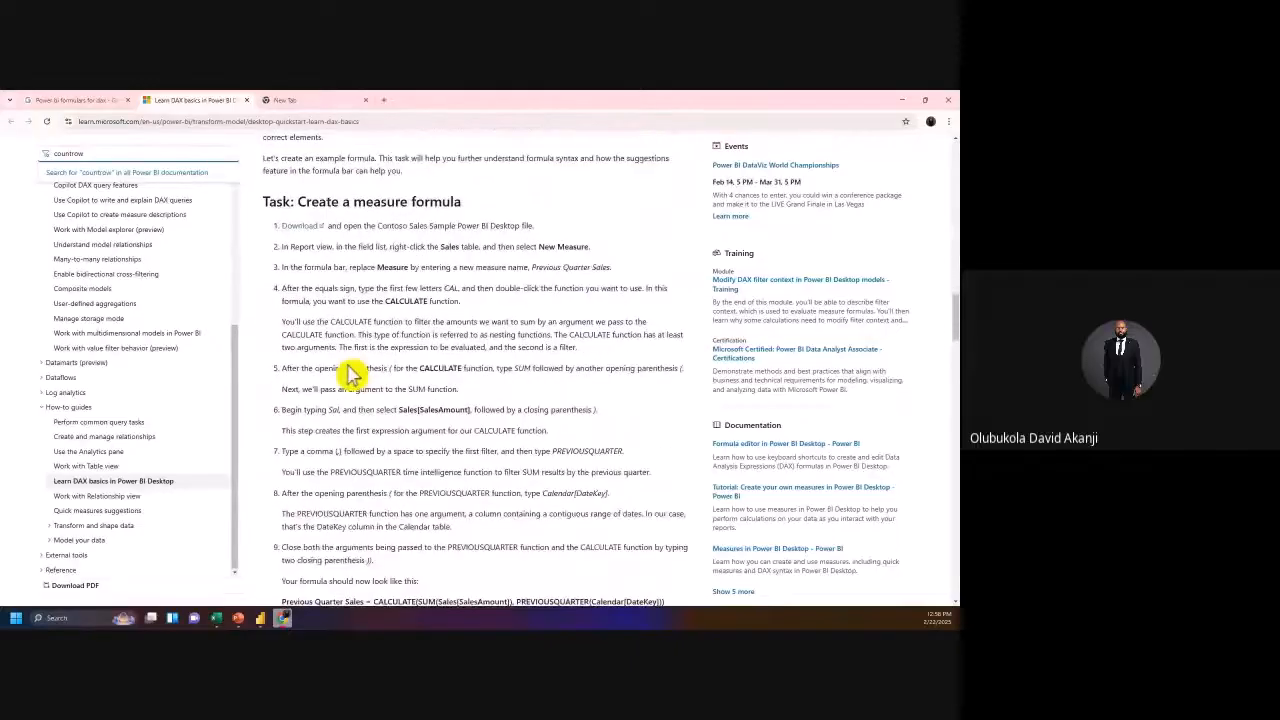
pyautogui.scroll(-3, 395, 333)
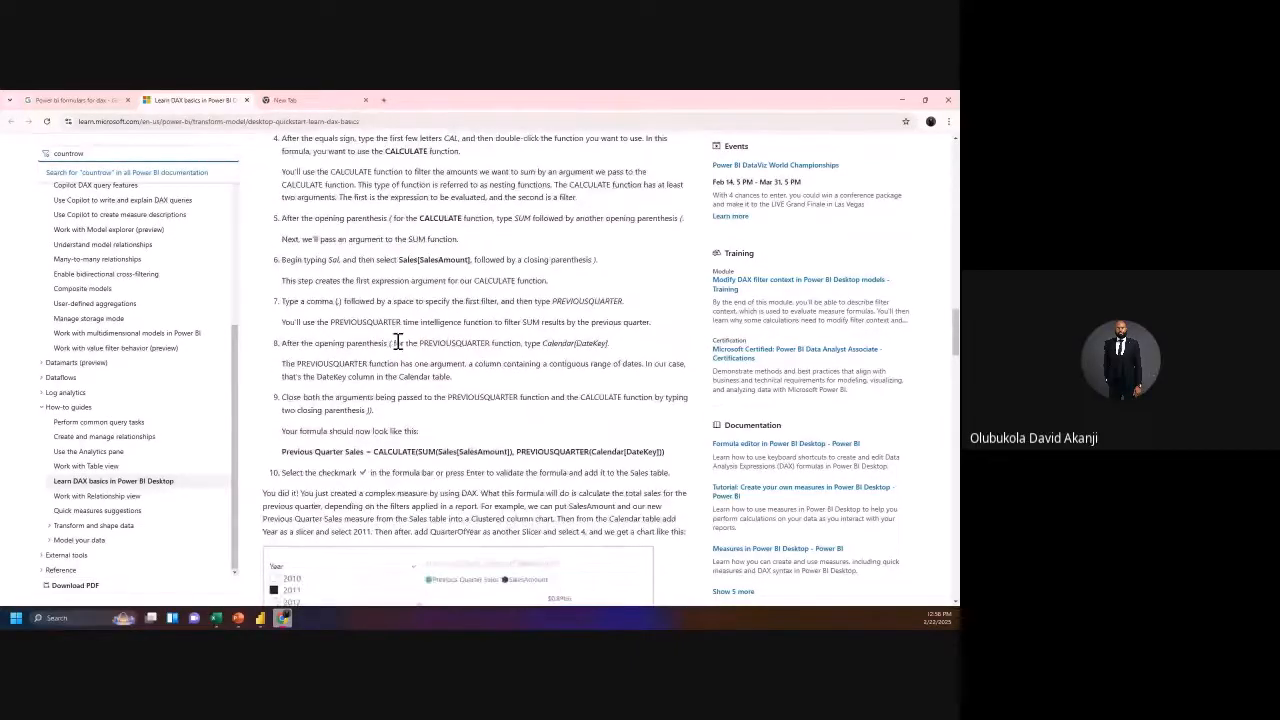
pyautogui.scroll(-3, 398, 341)
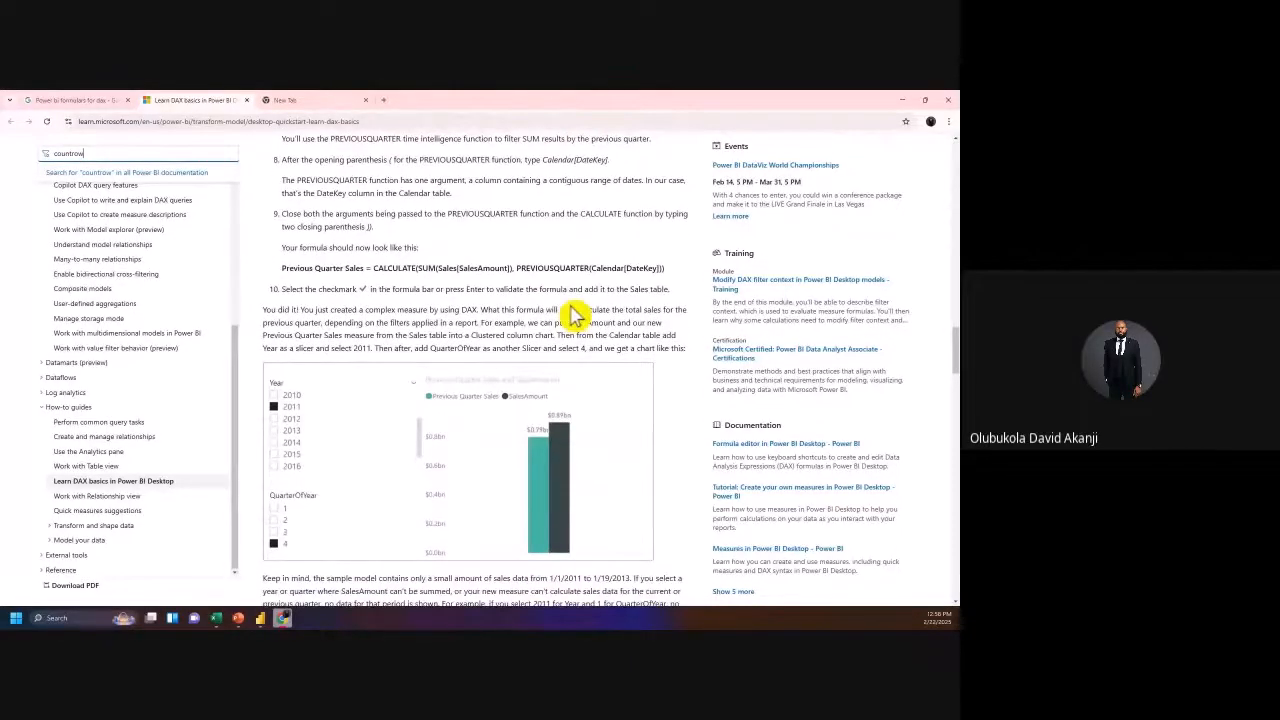
pyautogui.scroll(-3, 571, 314)
pyautogui.scroll(-15, 955, 380)
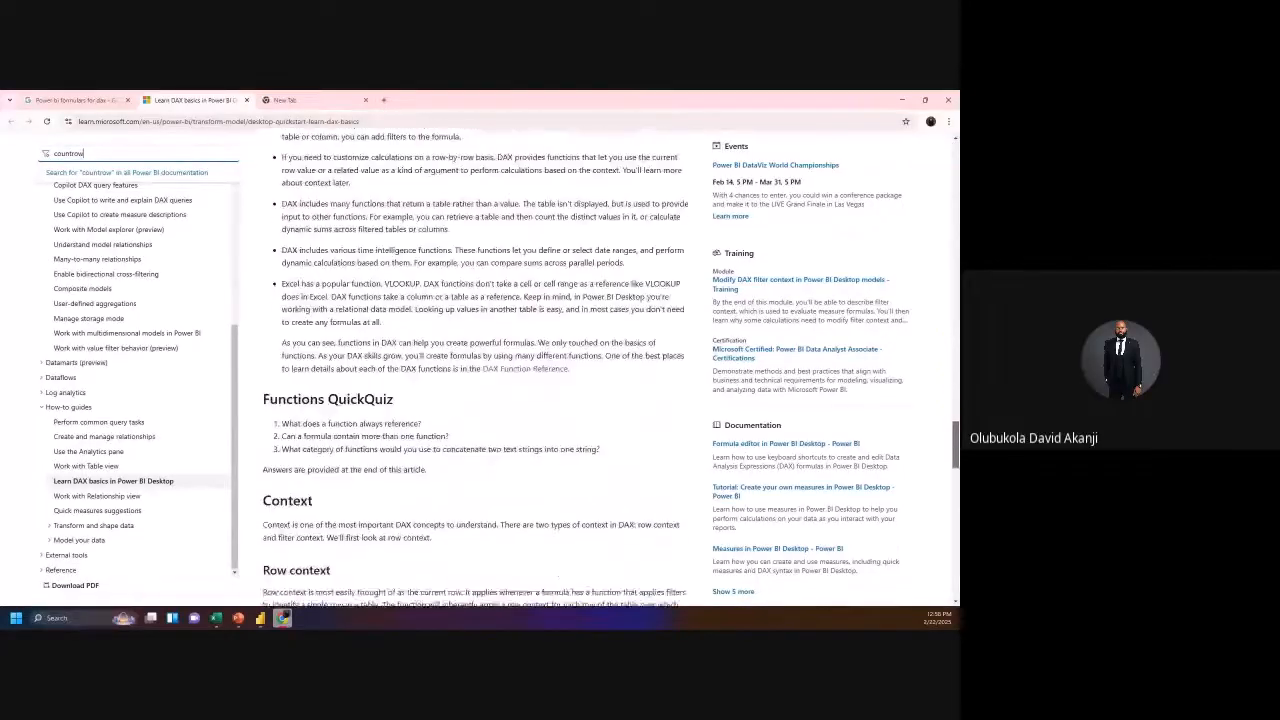
pyautogui.scroll(-3, 480, 370)
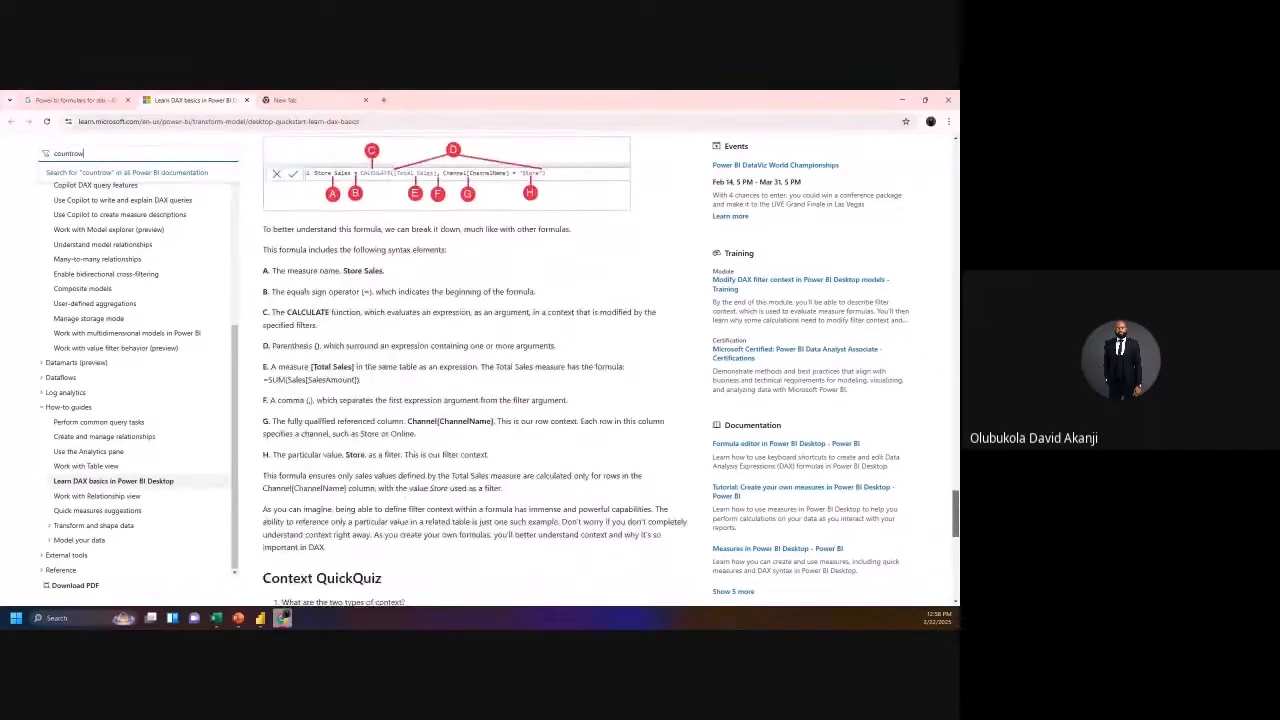
pyautogui.scroll(3, 480, 370)
pyautogui.scroll(2, 500, 362)
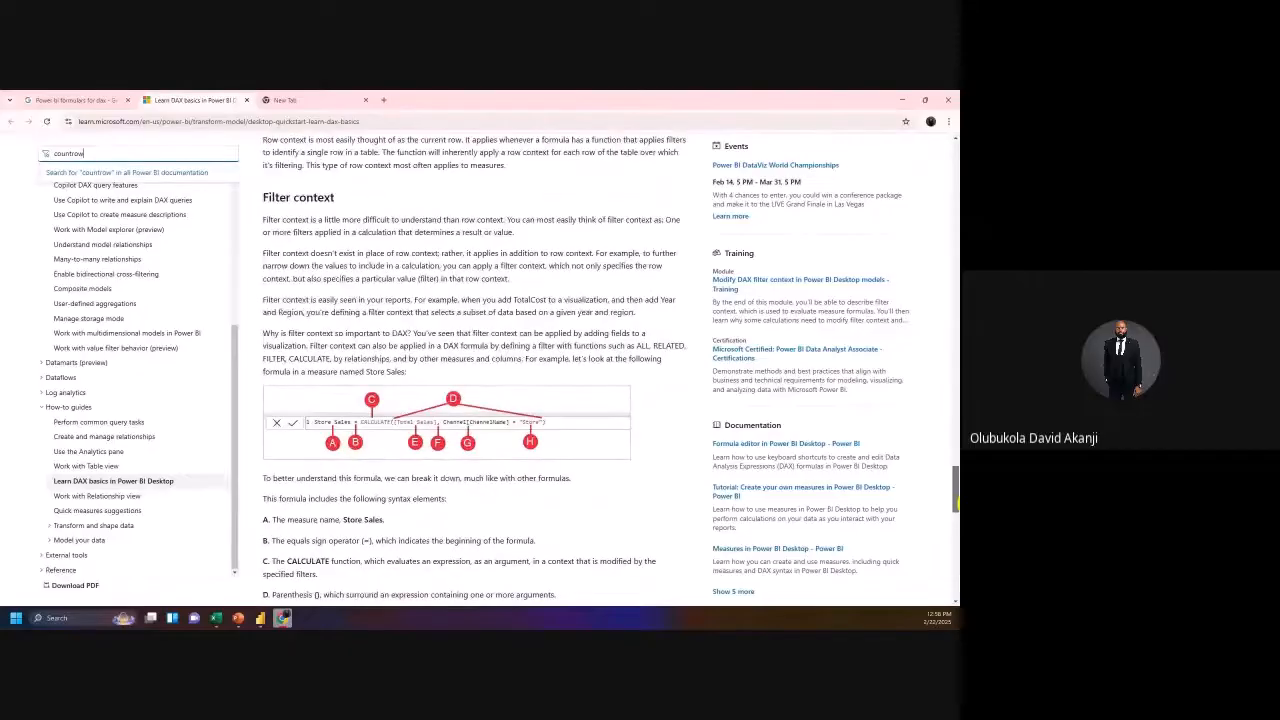
pyautogui.scroll(3, 500, 362)
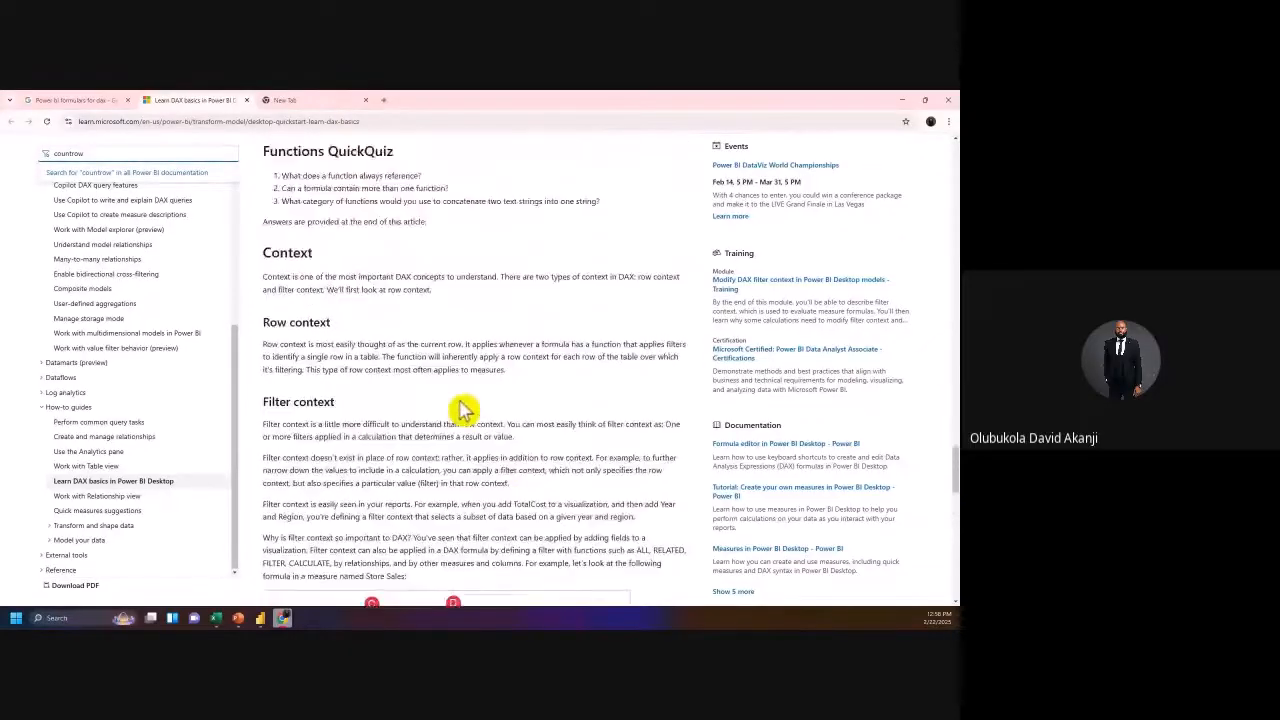
pyautogui.scroll(1, 338, 449)
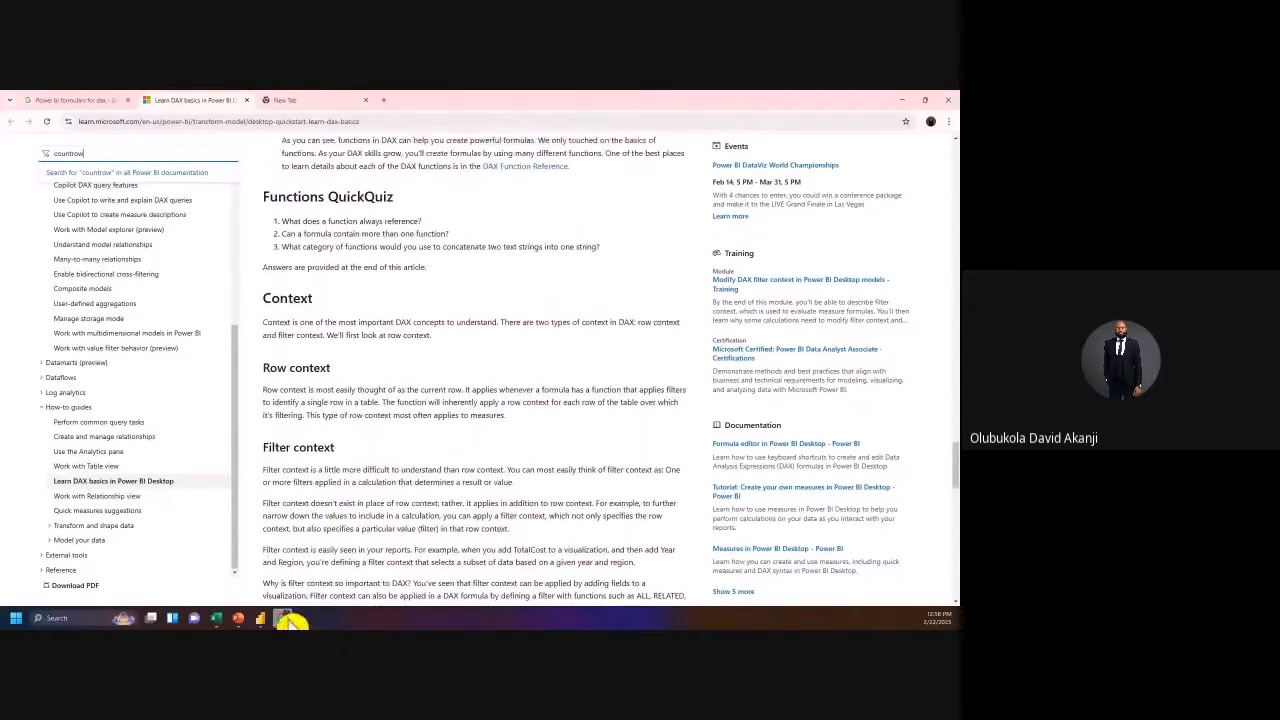
# Step: Back in Power BI, add a new measure from the Home ribbon, glancing at the DAX article
pyautogui.click(264, 618)
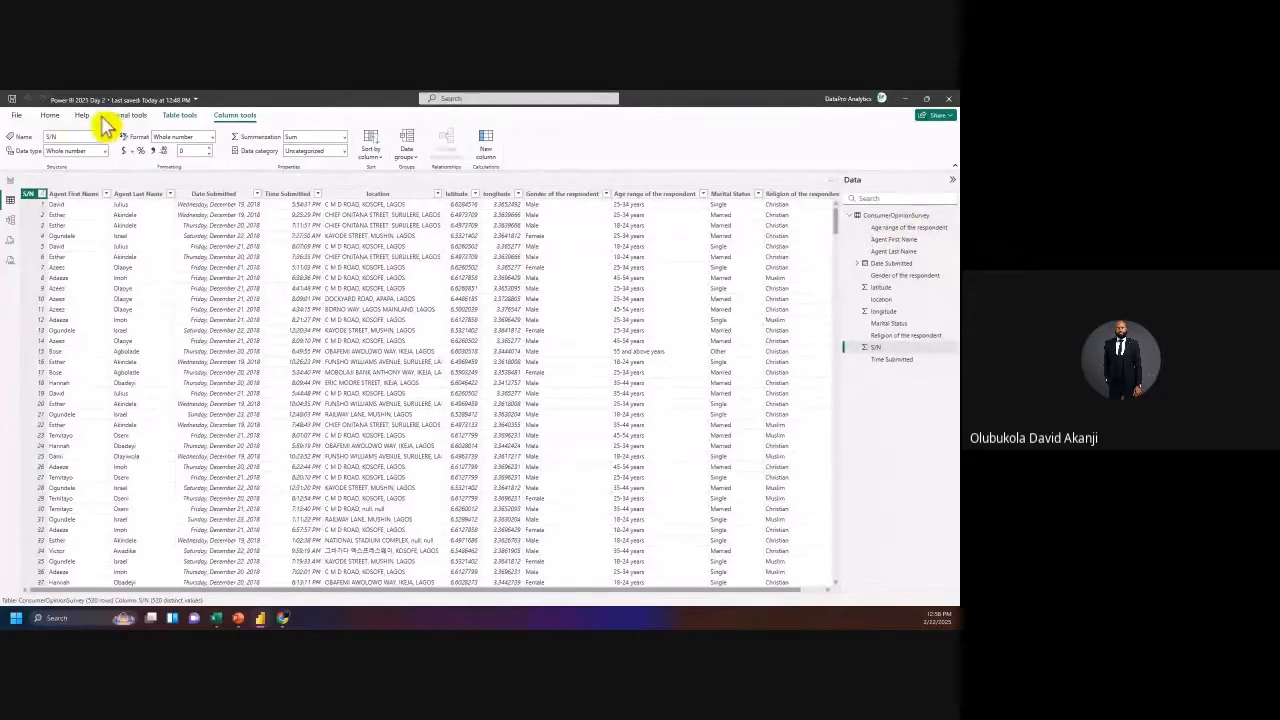
pyautogui.click(55, 116)
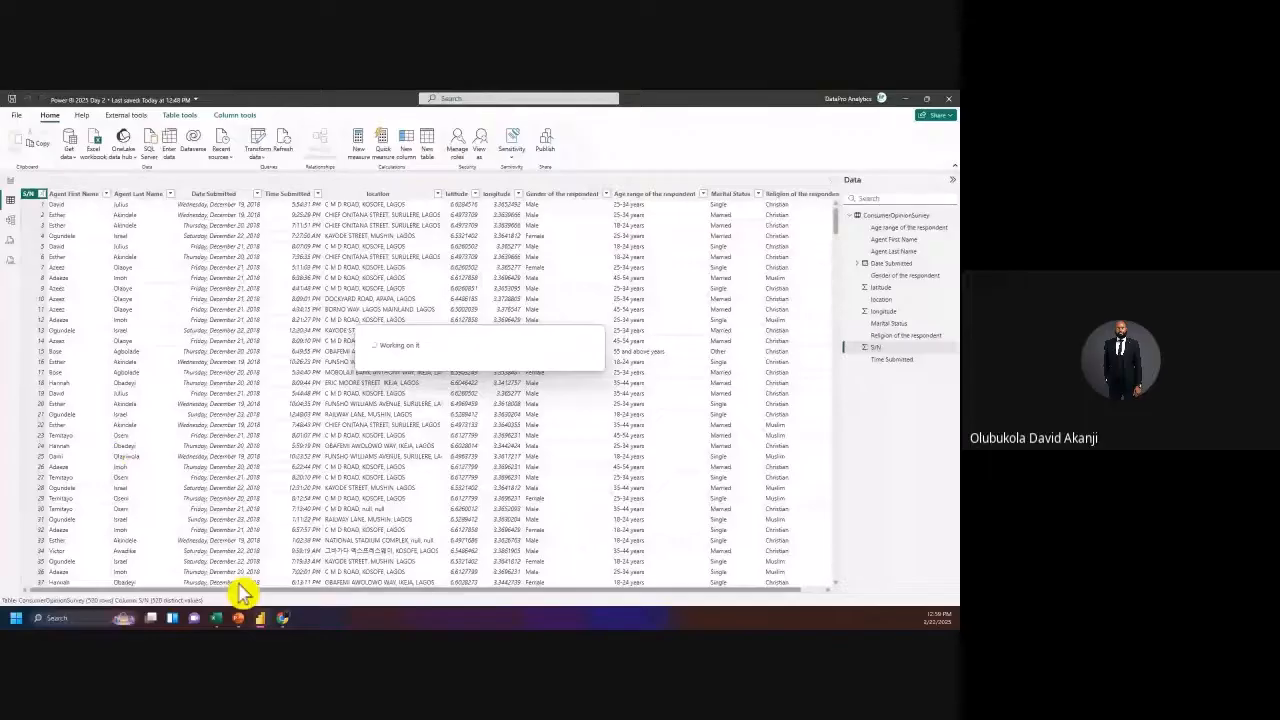
pyautogui.click(286, 619)
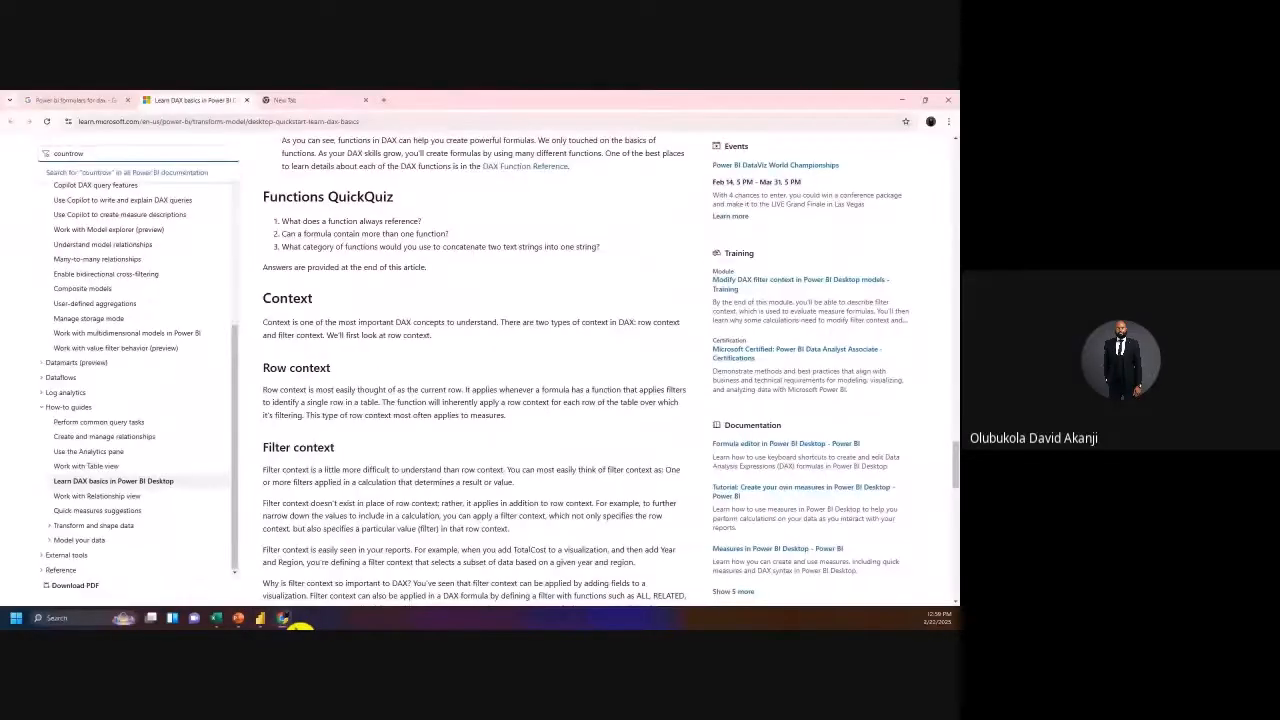
pyautogui.click(288, 619)
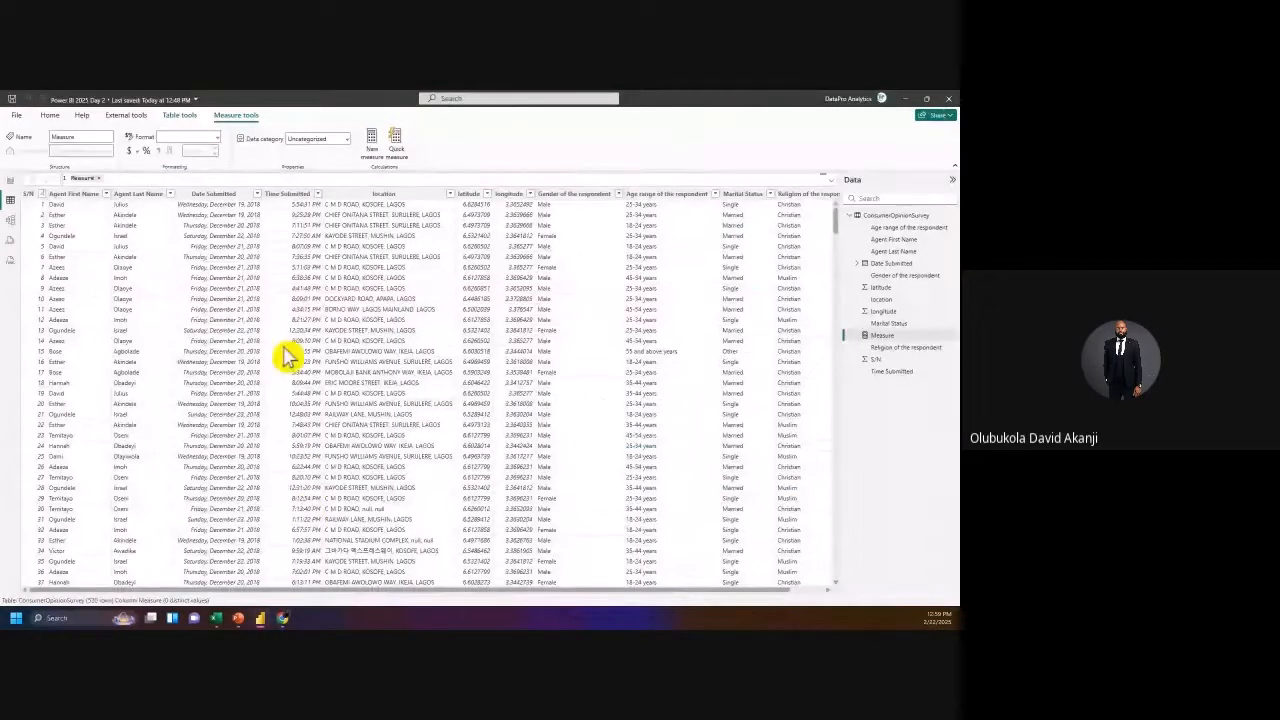
# Step: Define the measure Total Responses = COUNTROWS(ConsumerOpinionSurvey) in the formula bar and commit it
pyautogui.moveTo(97, 177); pyautogui.dragTo(62, 177)
pyautogui.doubleClick(70, 177)
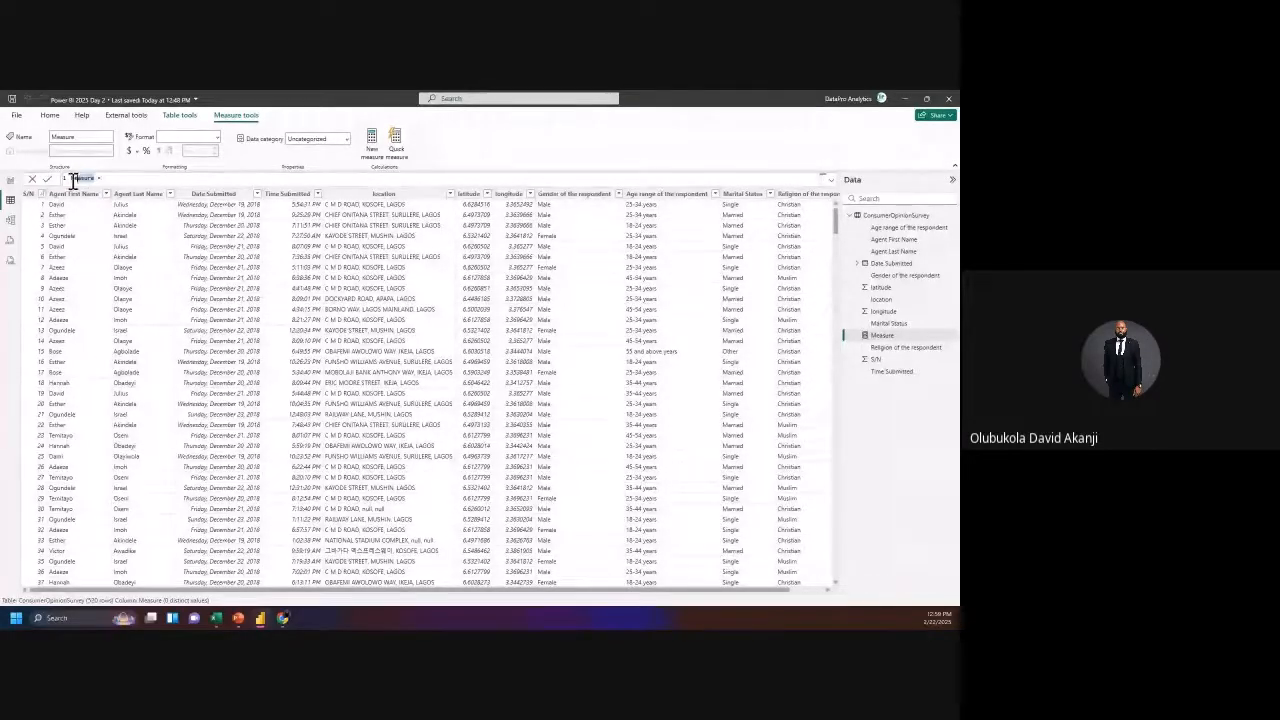
pyautogui.write('H')
pyautogui.write('countr')
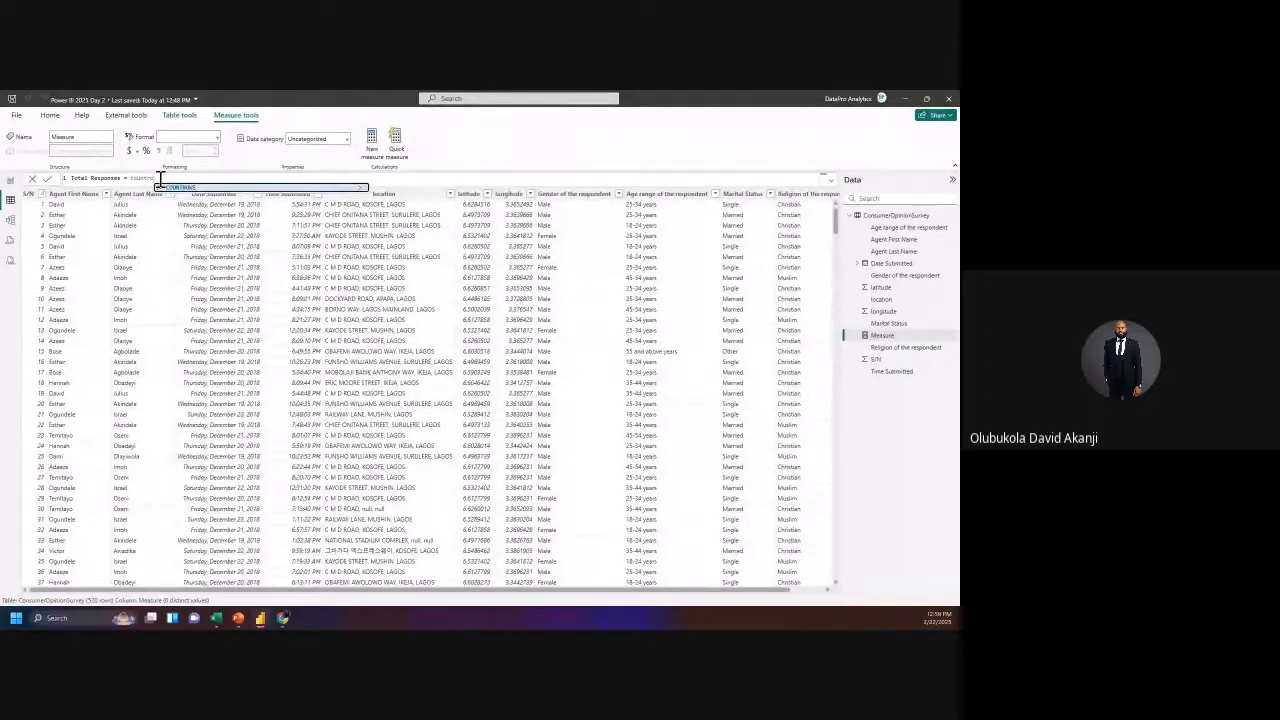
pyautogui.write('o')
pyautogui.press('Tab')
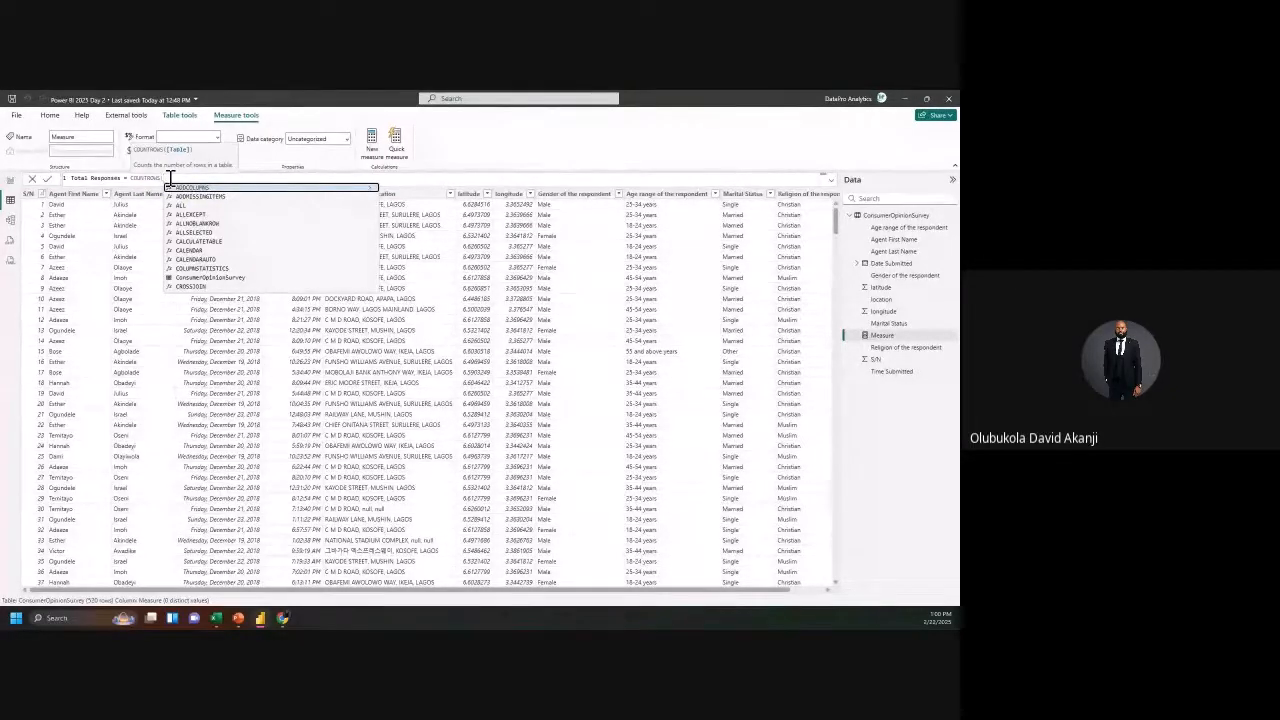
pyautogui.write('co')
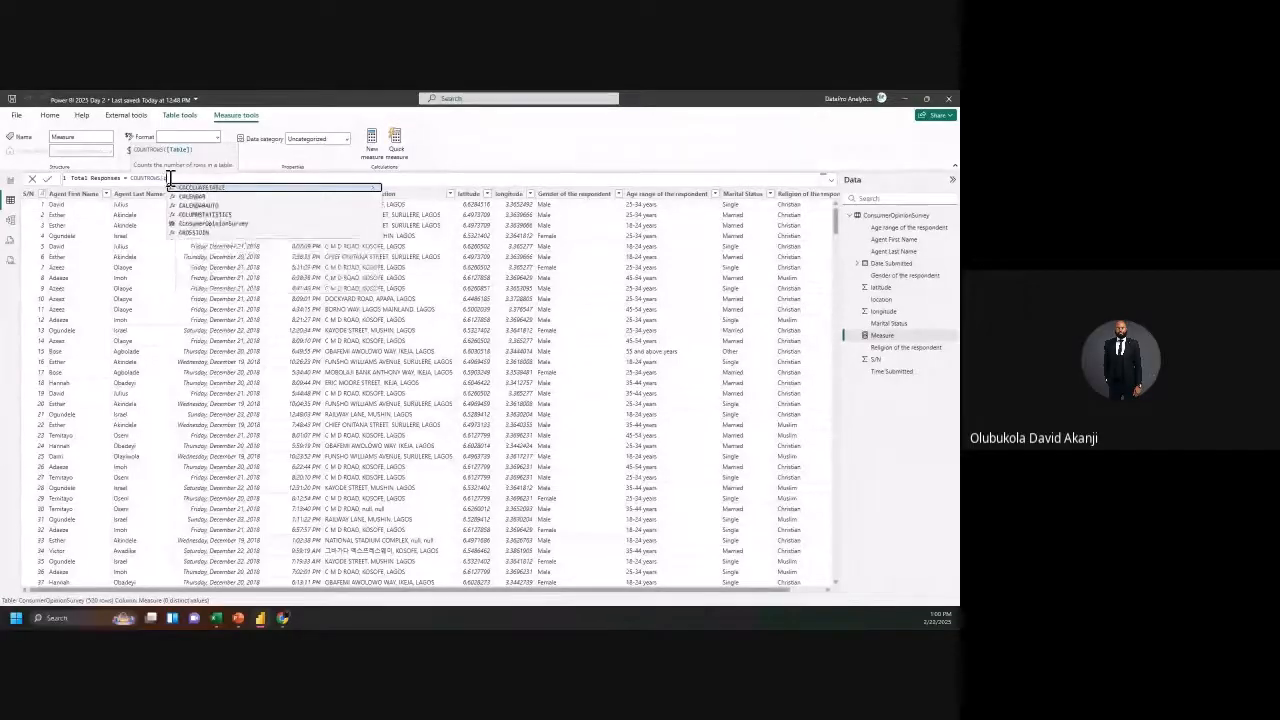
pyautogui.write('nsumer')
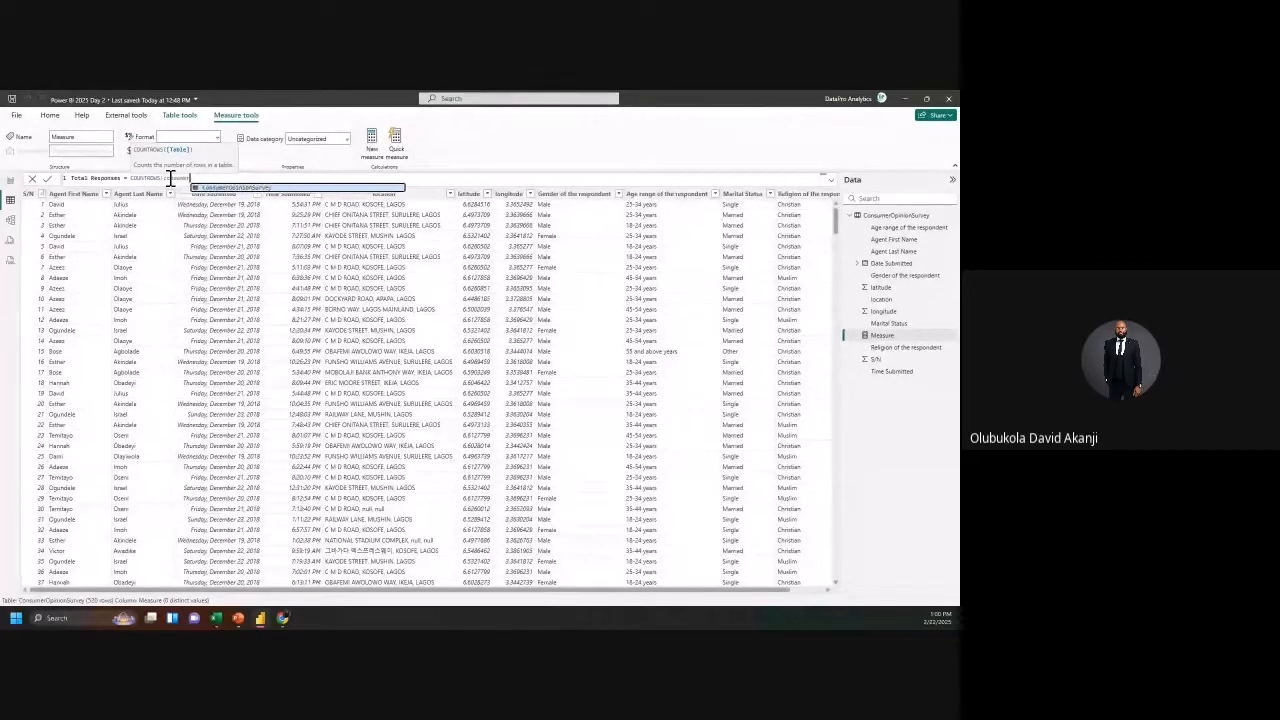
pyautogui.press('Tab')
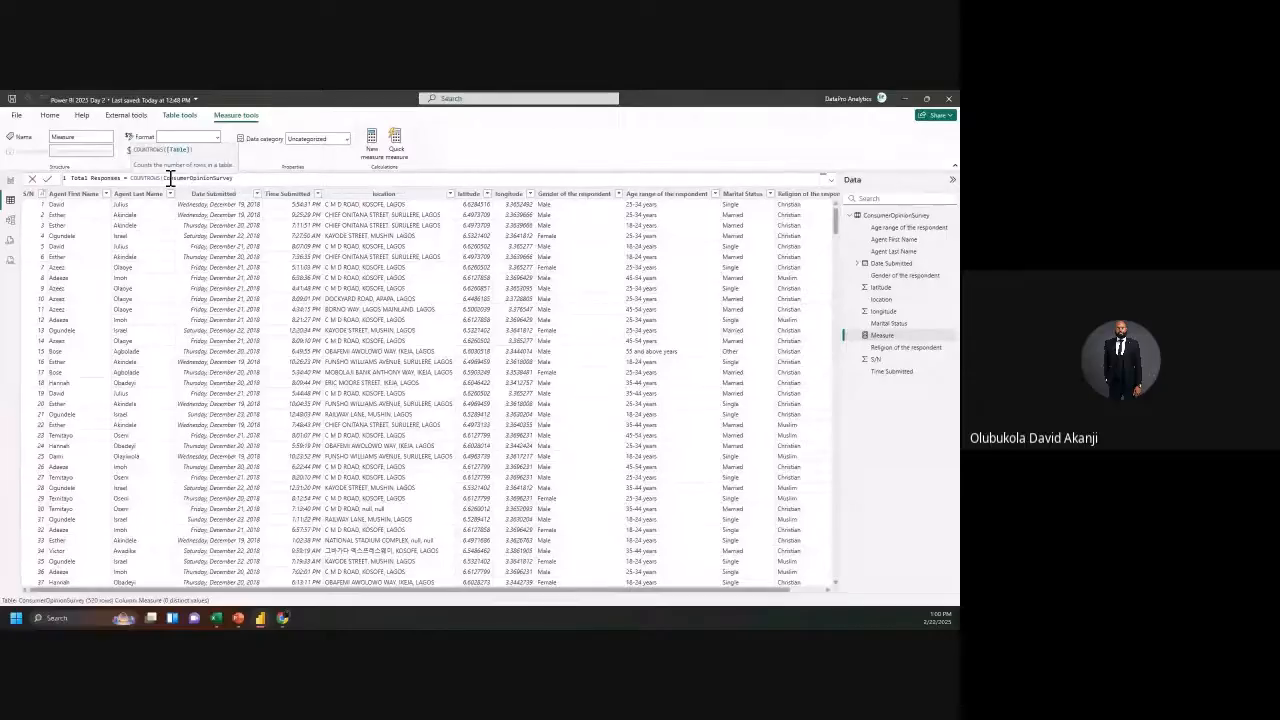
pyautogui.write(')')
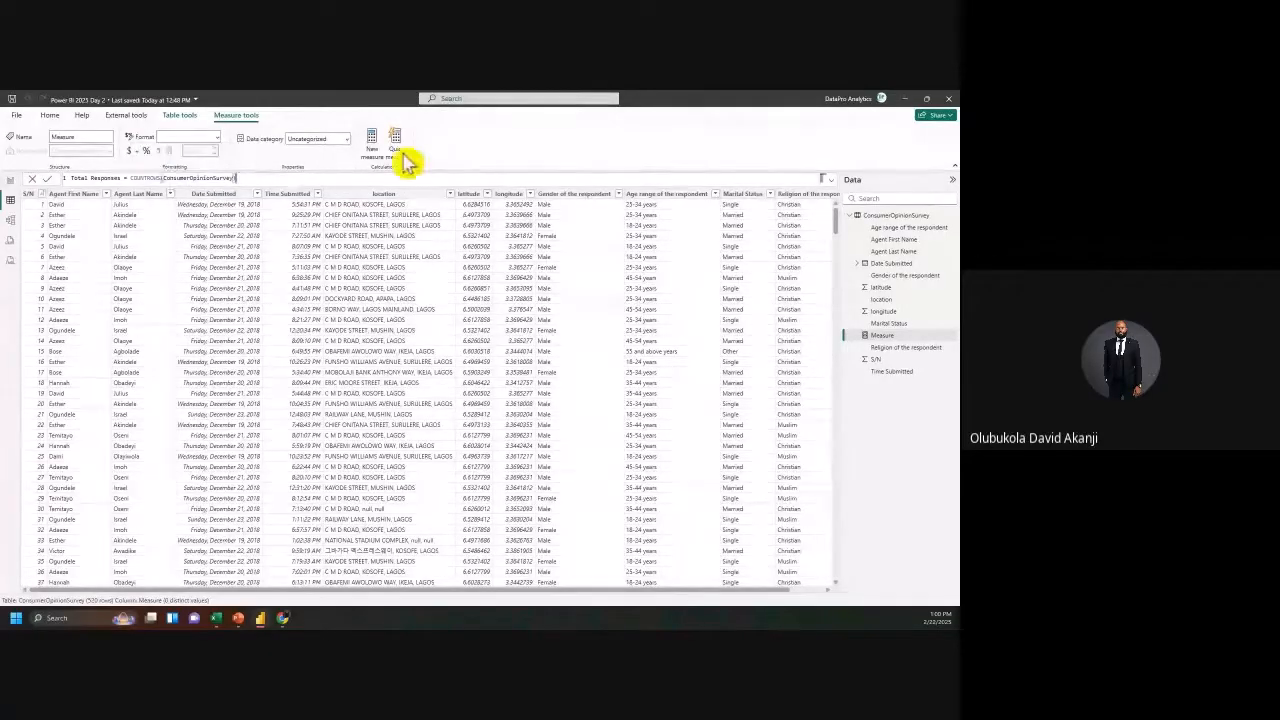
pyautogui.press('Return')
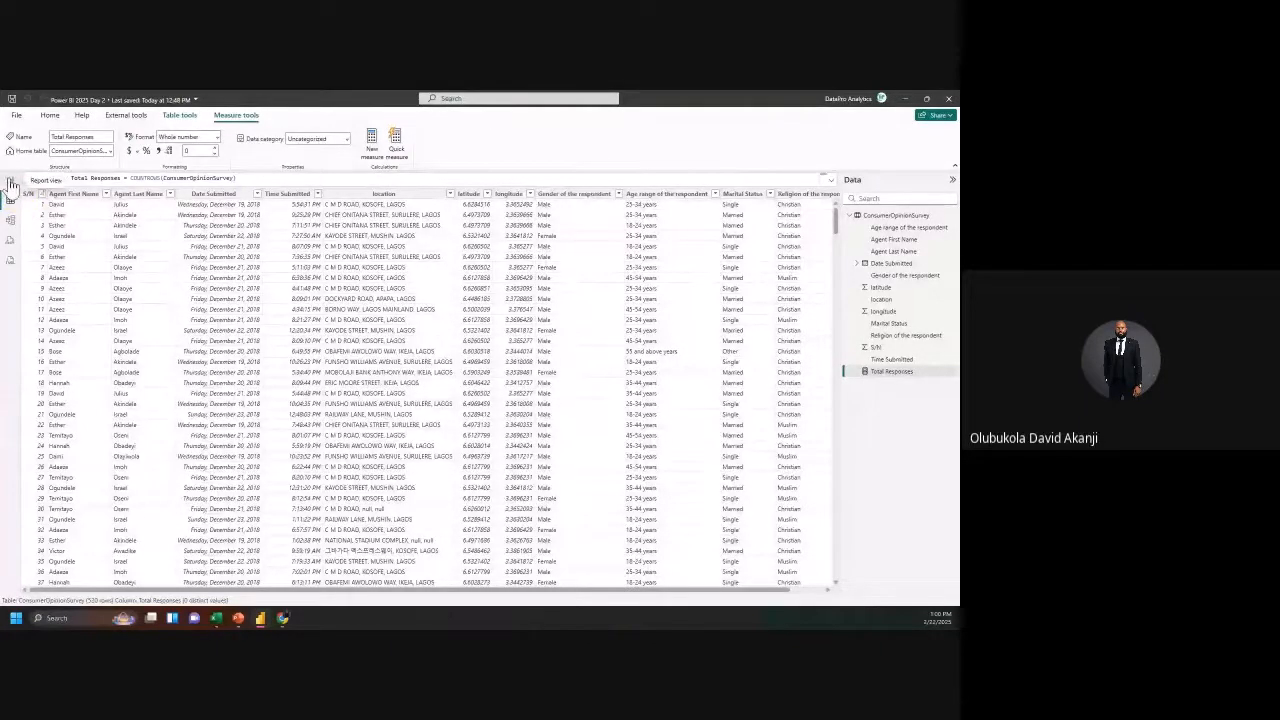
# Step: Drop the Total Responses measure onto the report page as a card and resize it
pyautogui.click(11, 182)
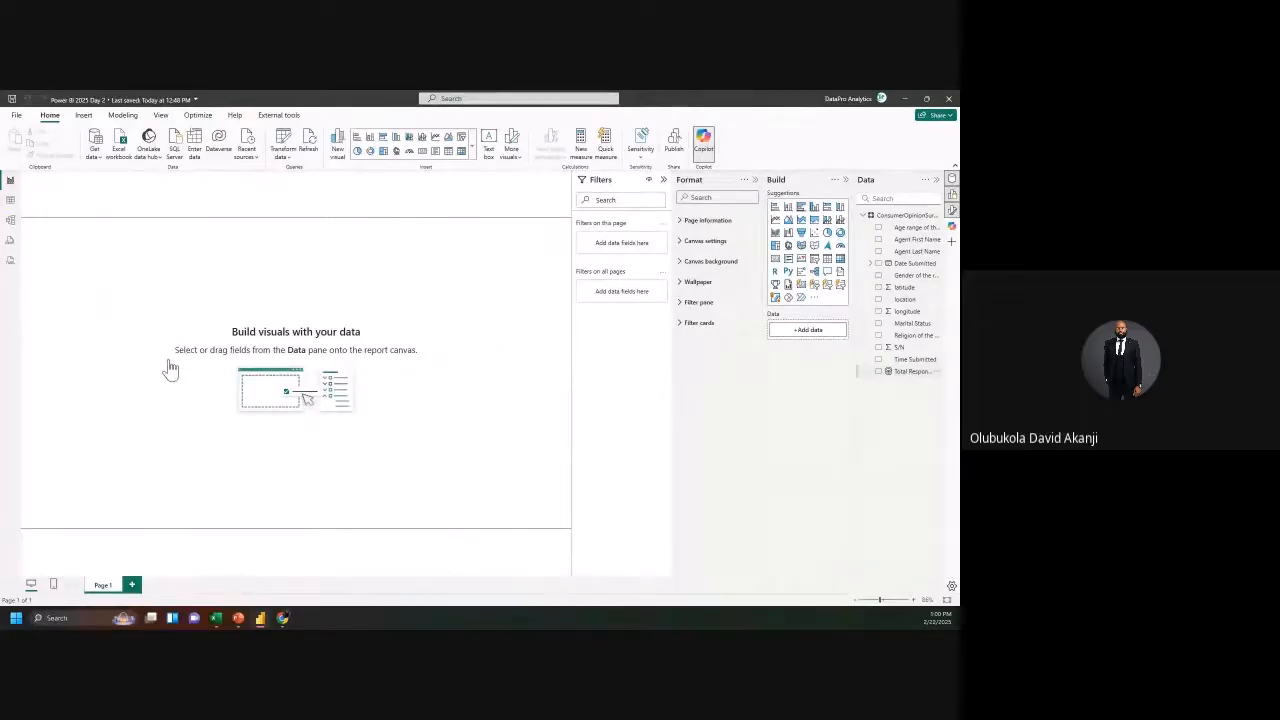
pyautogui.moveTo(169, 363); pyautogui.dragTo(172, 366)
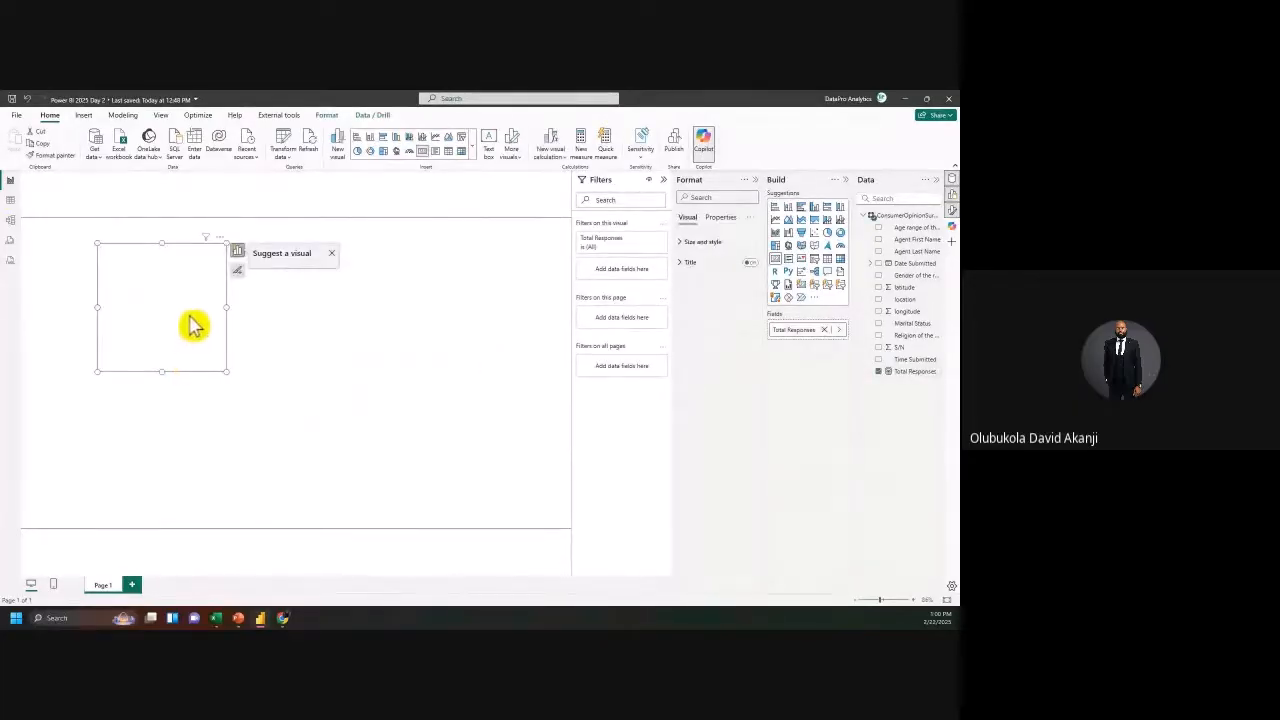
pyautogui.moveTo(227, 372); pyautogui.dragTo(251, 323)
pyautogui.moveTo(186, 291); pyautogui.dragTo(172, 333)
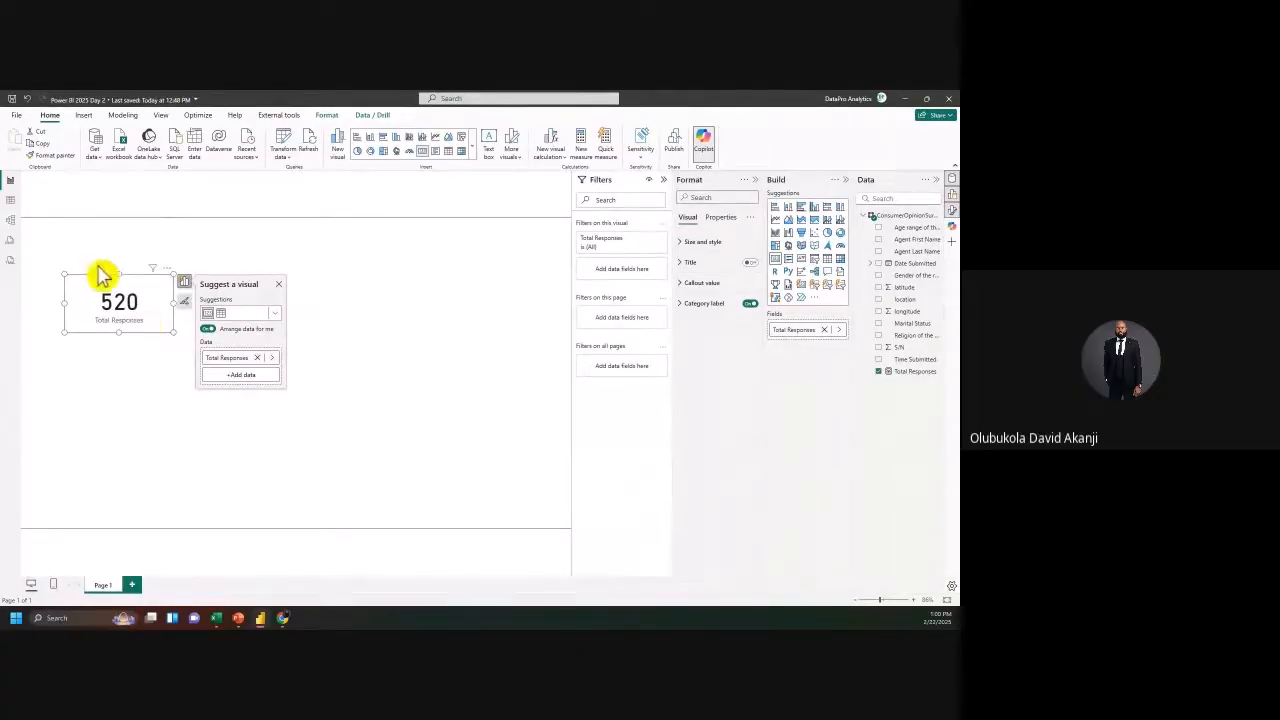
# Step: Move the 520 card up to the top-left and enlarge it so its label shows
pyautogui.click(12, 204)
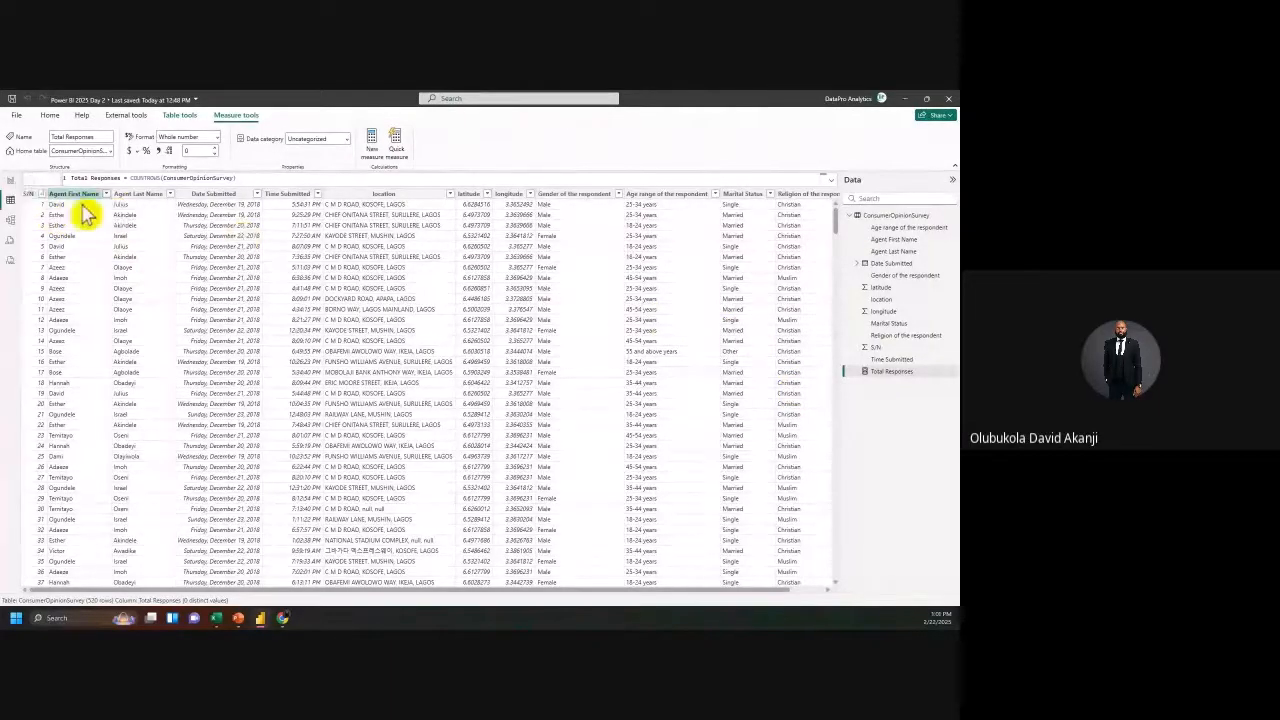
pyautogui.click(11, 181)
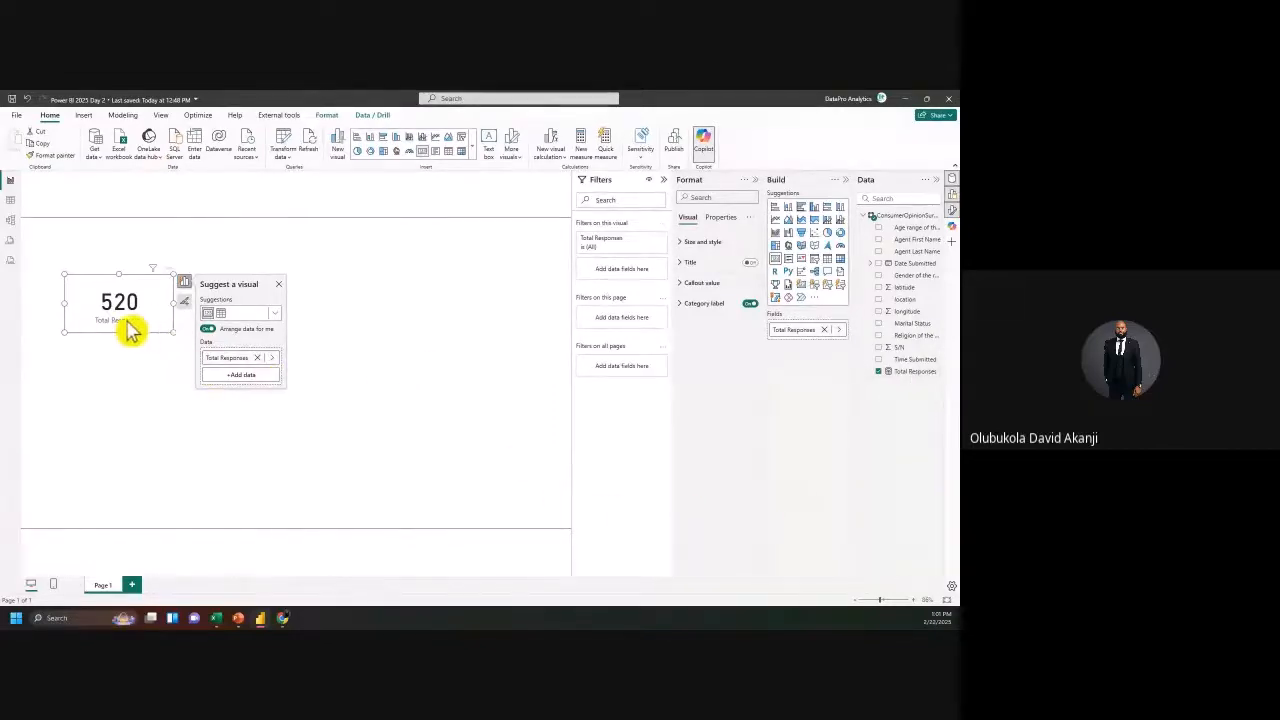
pyautogui.click(181, 345)
pyautogui.click(178, 340)
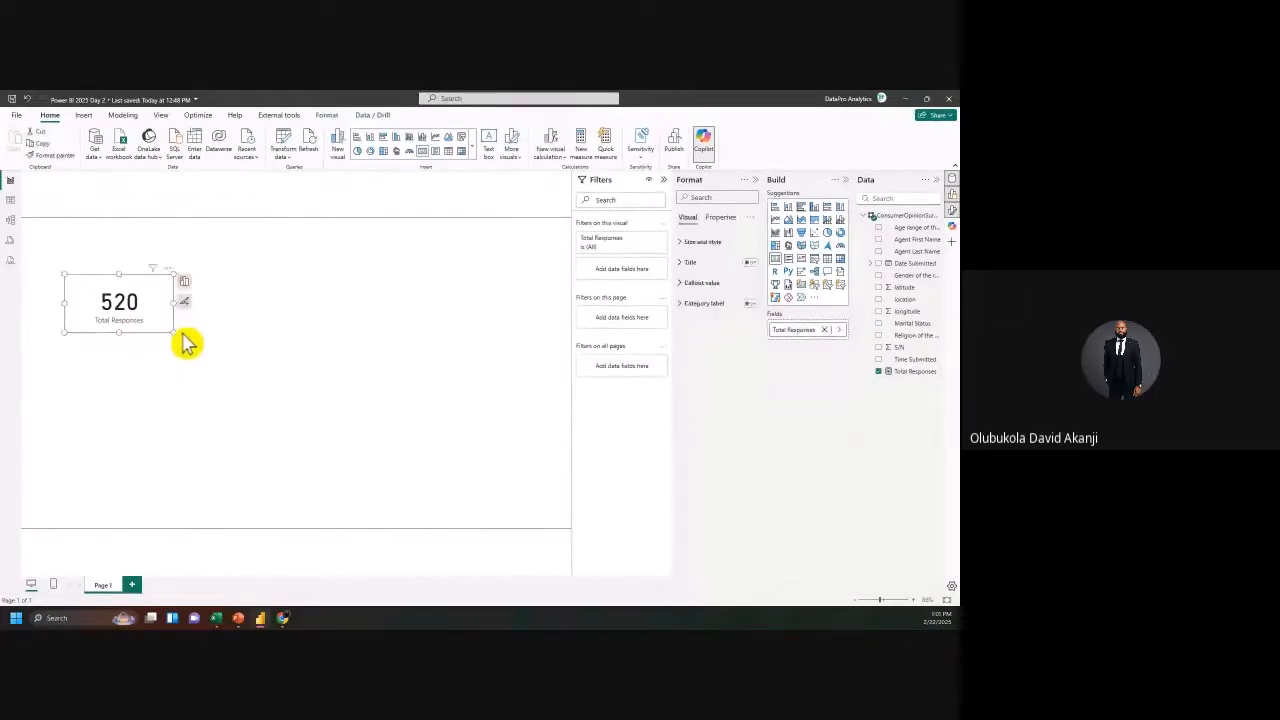
pyautogui.moveTo(137, 323); pyautogui.dragTo(120, 277)
pyautogui.moveTo(111, 265); pyautogui.dragTo(117, 277)
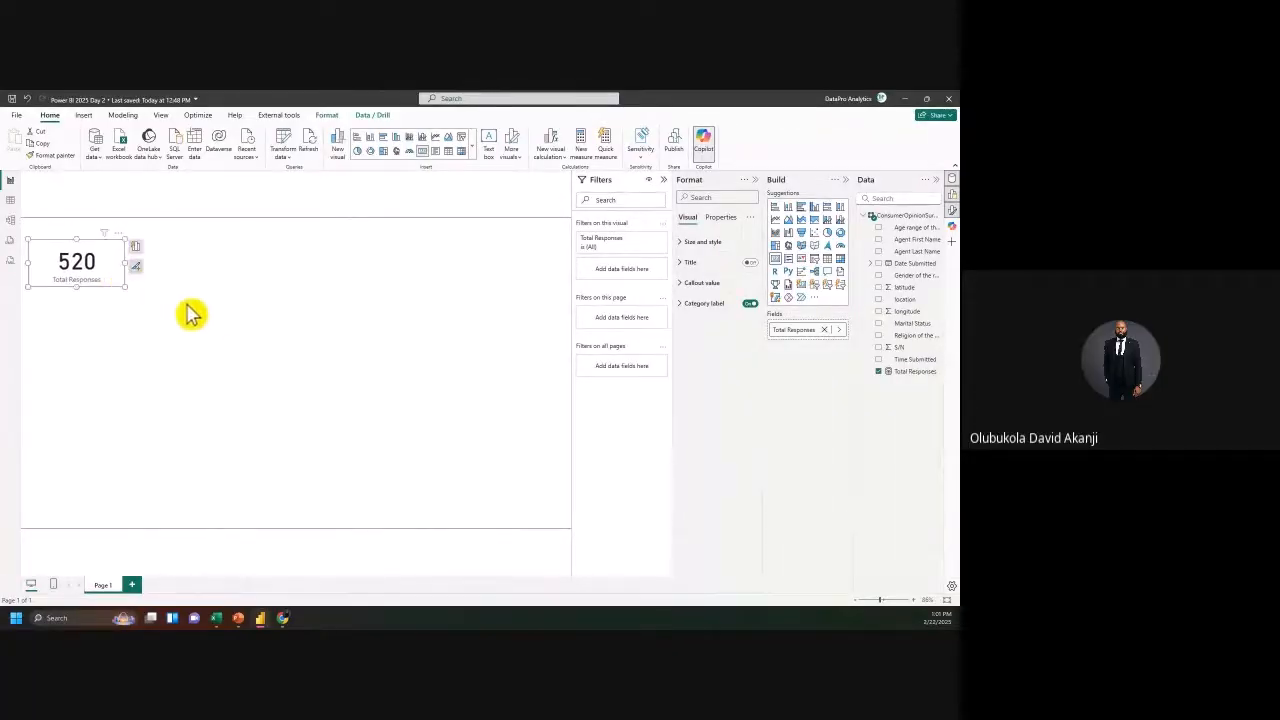
pyautogui.click(209, 326)
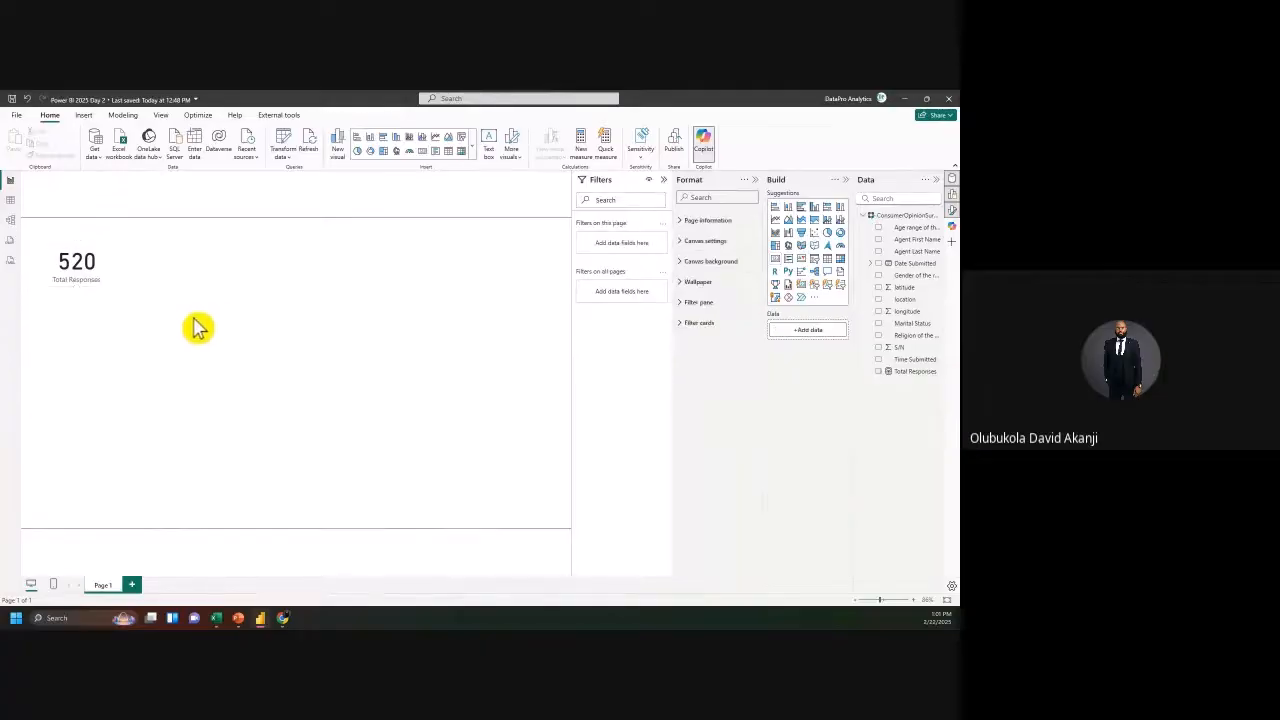
# Step: Add an empty table visual from Suggestions, enlarge it, and place it below the 520 card
pyautogui.click(10, 200)
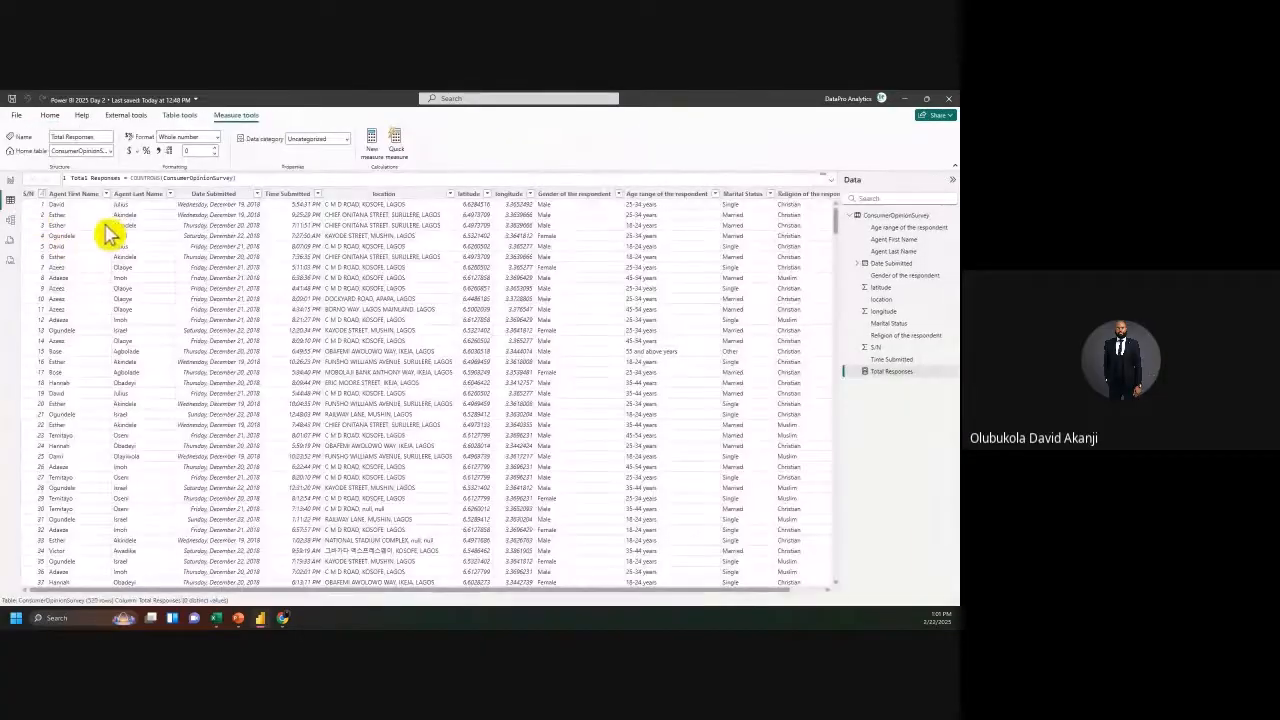
pyautogui.click(10, 181)
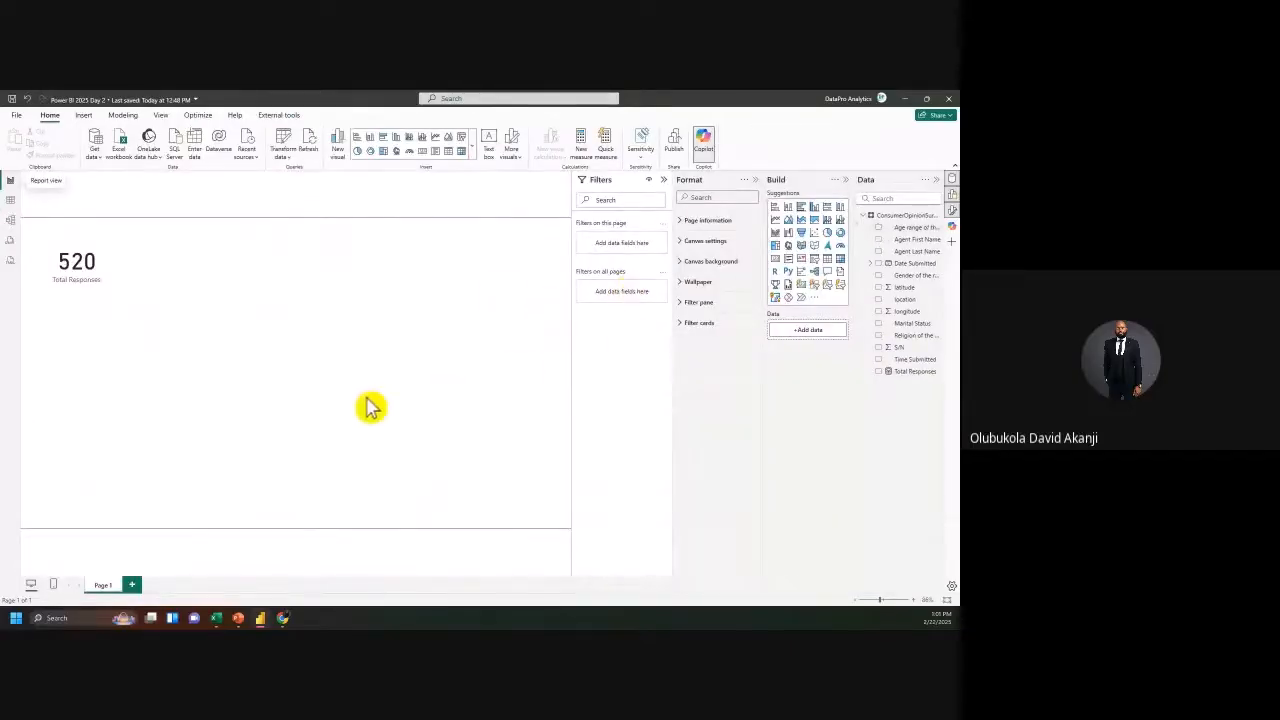
pyautogui.click(829, 261)
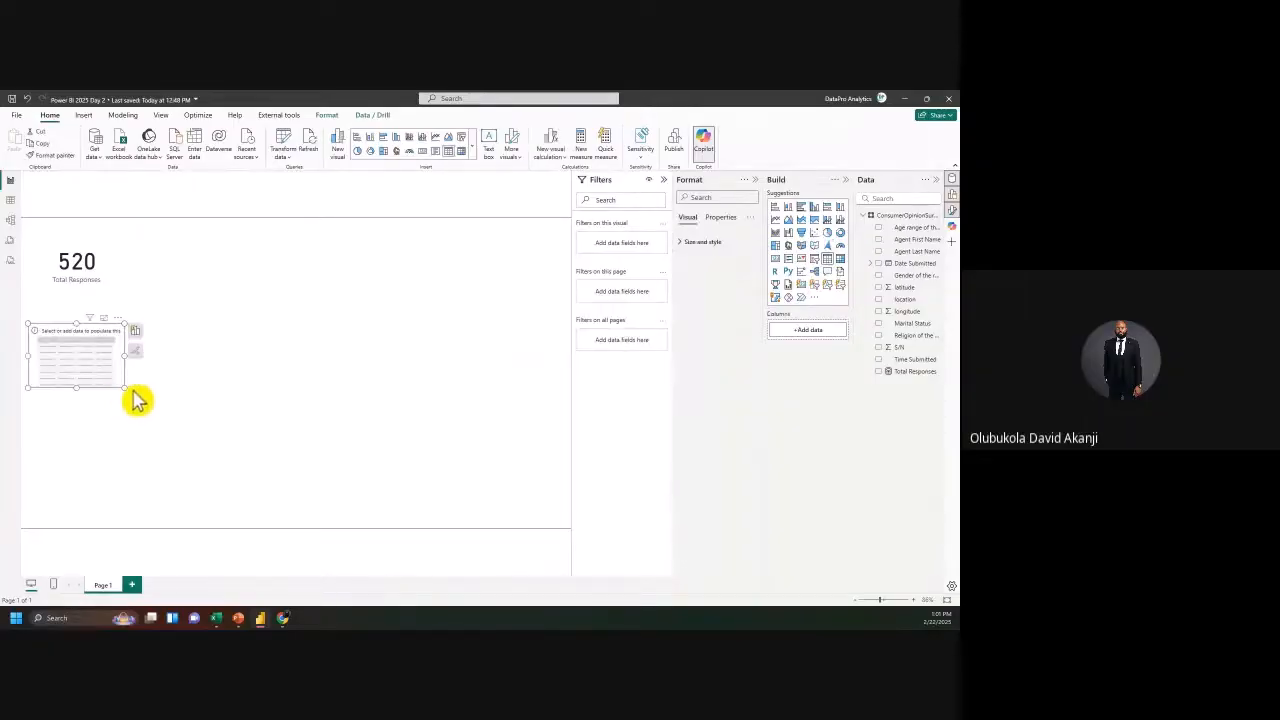
pyautogui.moveTo(125, 388); pyautogui.dragTo(174, 484)
pyautogui.moveTo(122, 430); pyautogui.dragTo(170, 456)
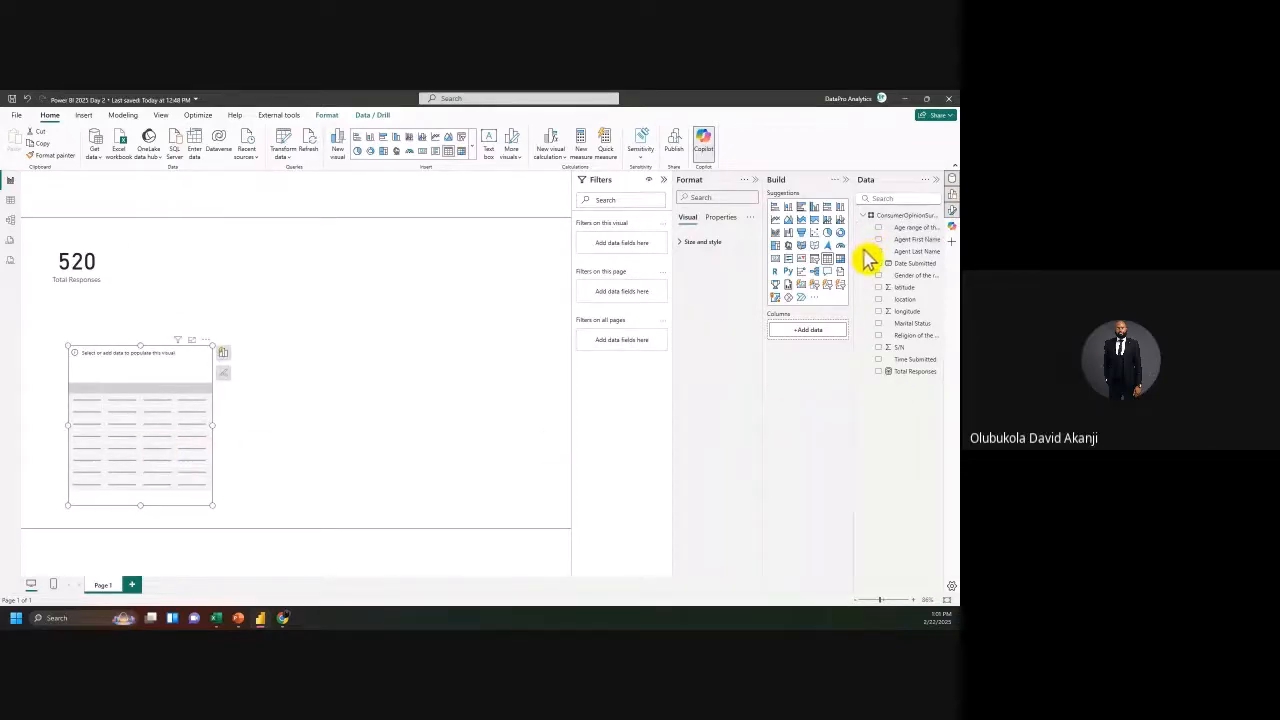
pyautogui.moveTo(853, 245); pyautogui.dragTo(835, 244)
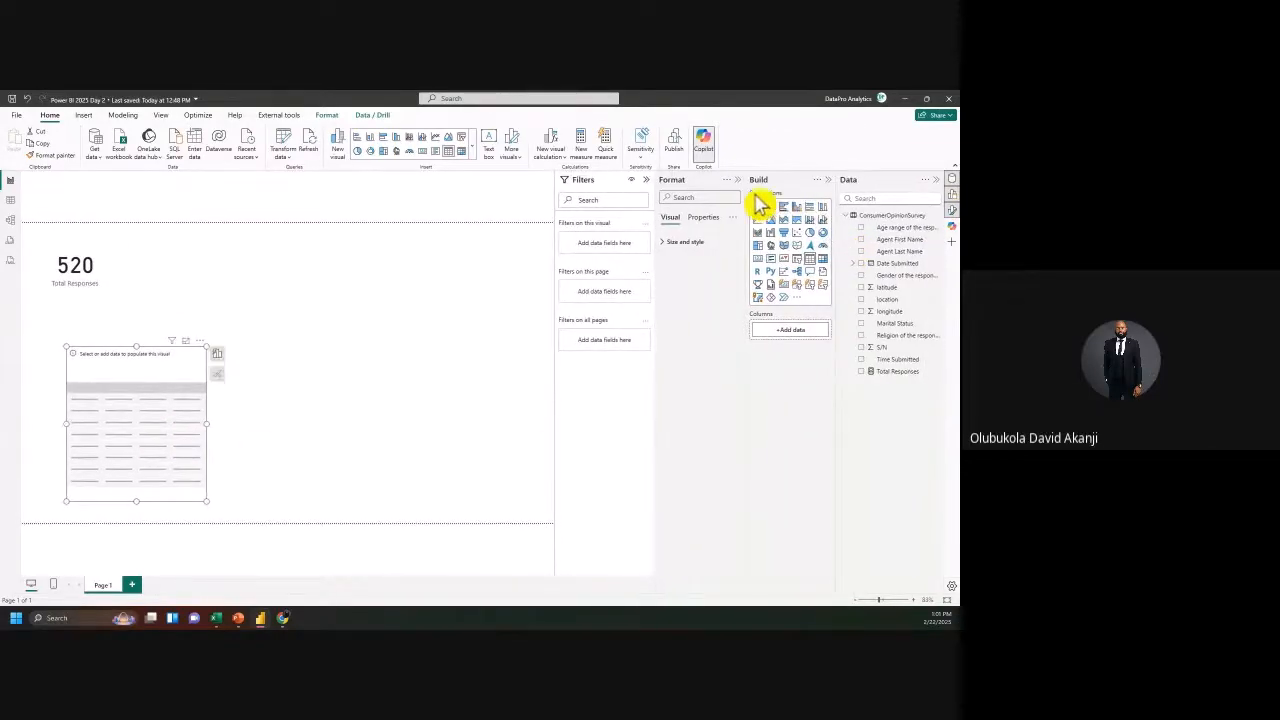
# Step: Collapse Filters and Format, add Agent First Name and Total Responses columns, and fit the table
pyautogui.click(647, 181)
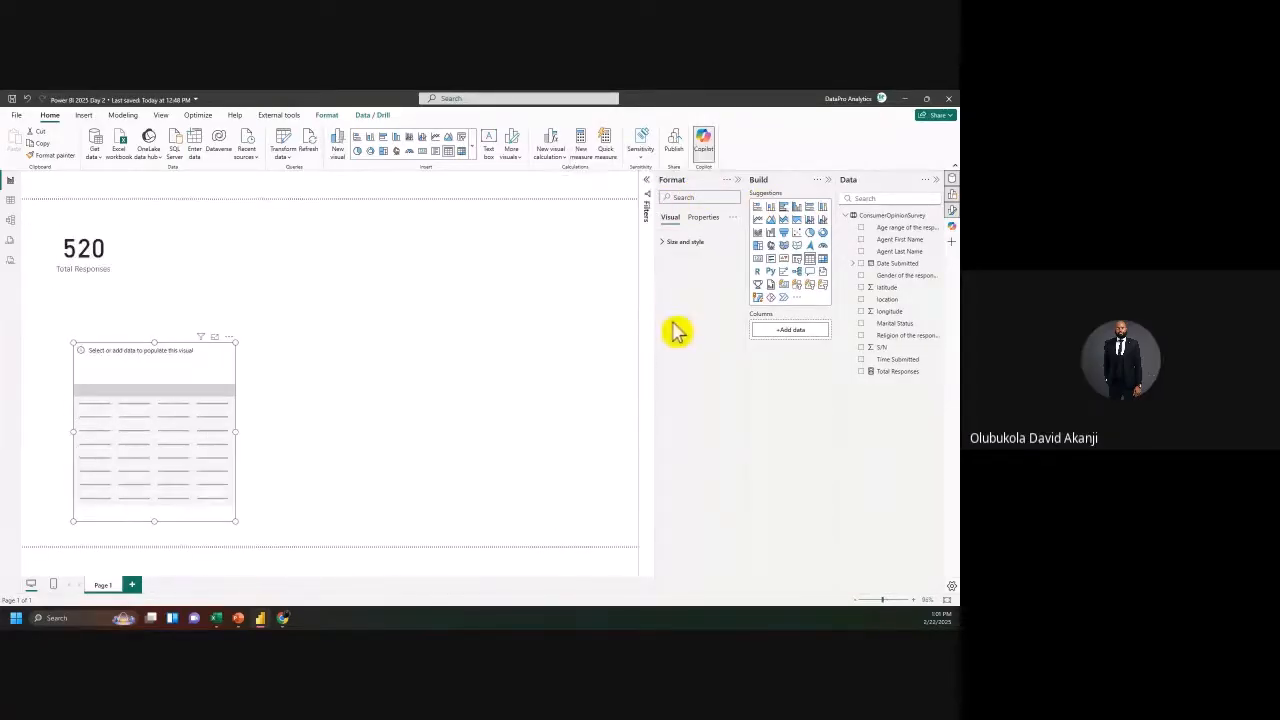
pyautogui.click(736, 183)
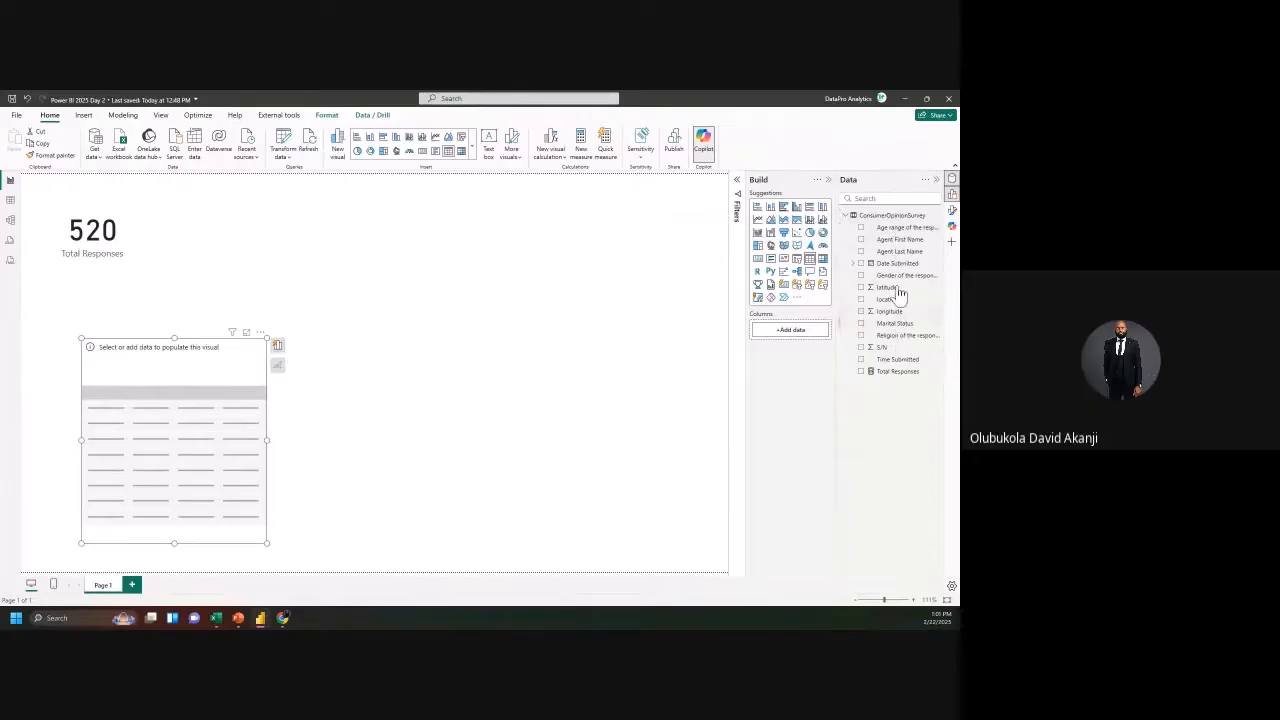
pyautogui.moveTo(897, 250); pyautogui.dragTo(876, 266)
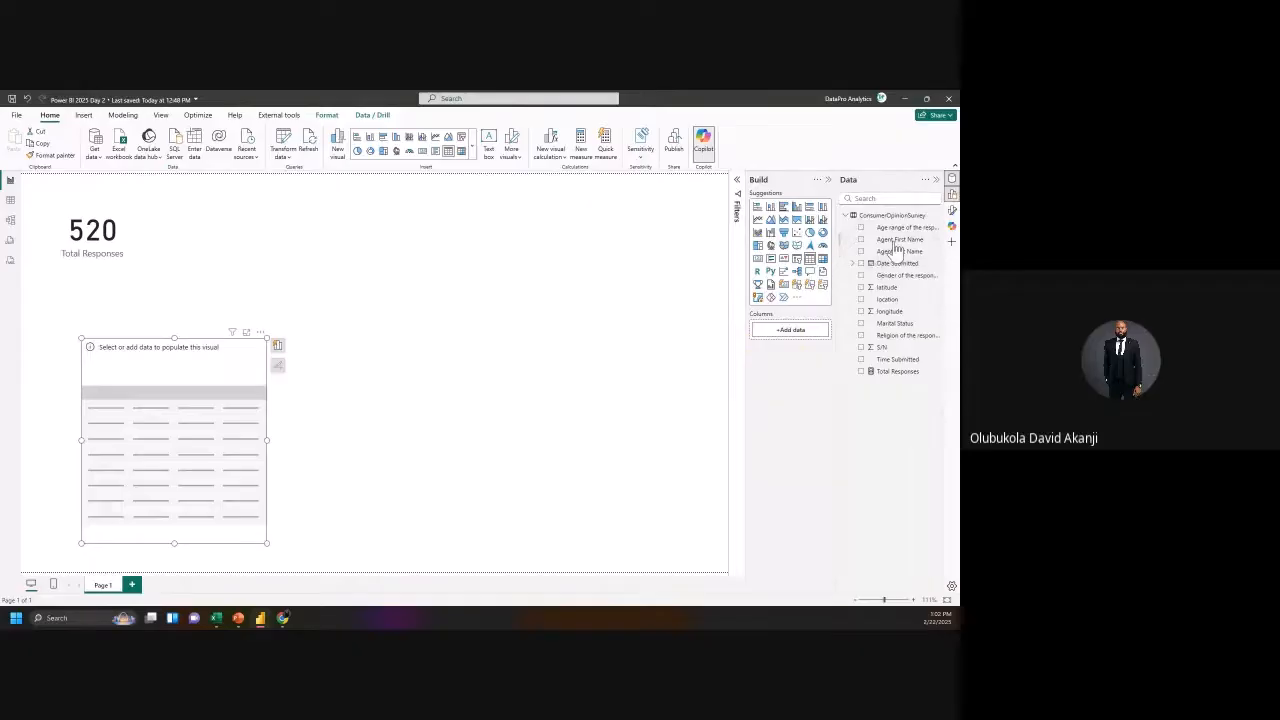
pyautogui.moveTo(893, 240); pyautogui.dragTo(801, 341)
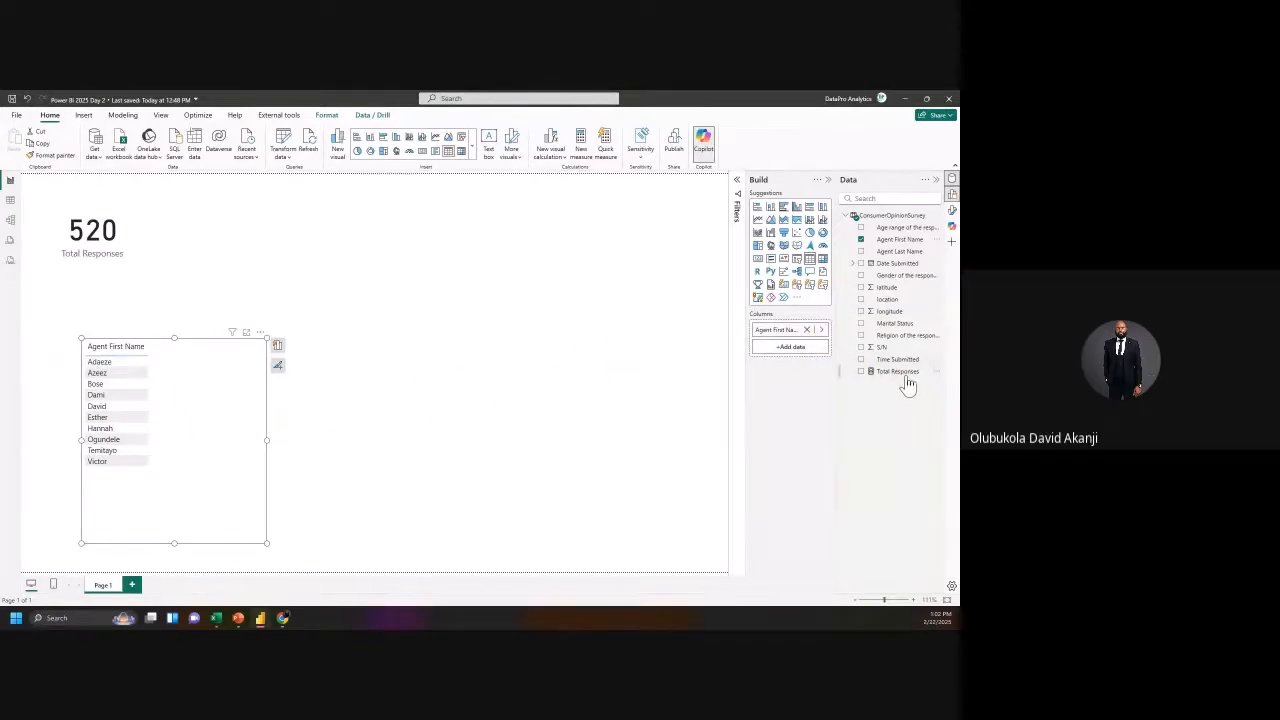
pyautogui.moveTo(908, 384); pyautogui.dragTo(797, 360)
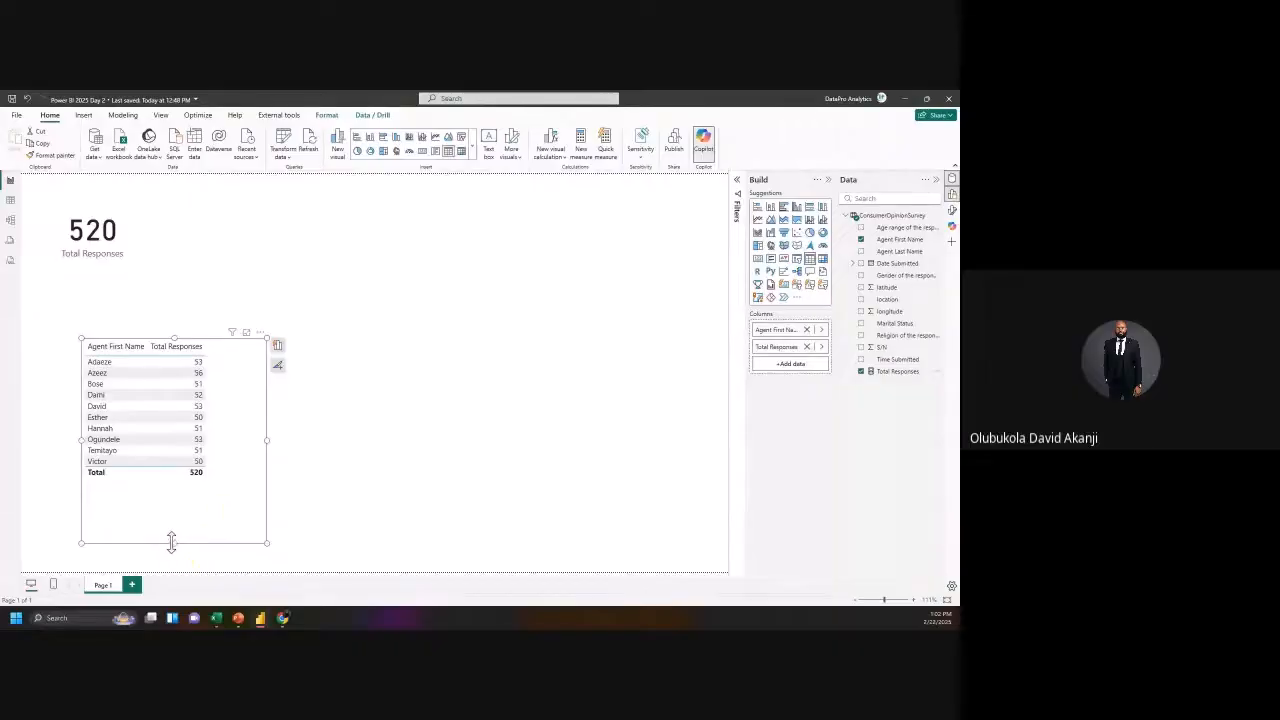
pyautogui.moveTo(171, 541); pyautogui.dragTo(190, 488)
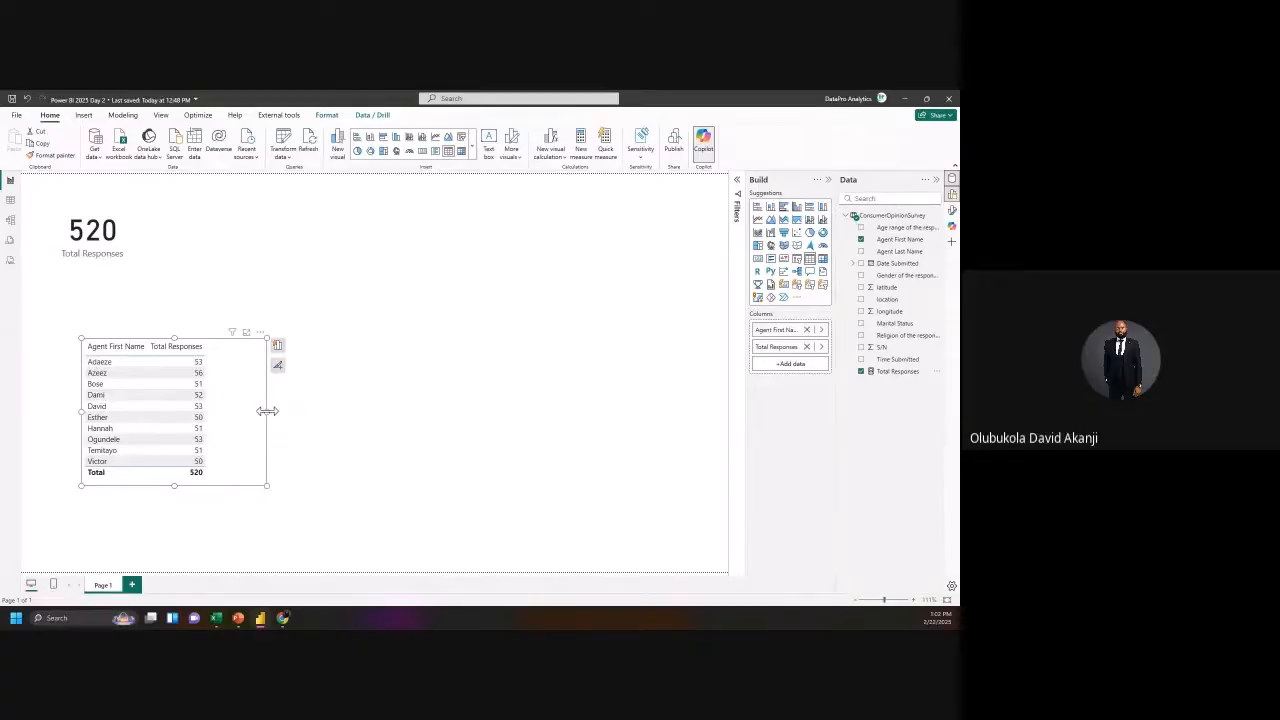
pyautogui.moveTo(263, 412); pyautogui.dragTo(229, 471)
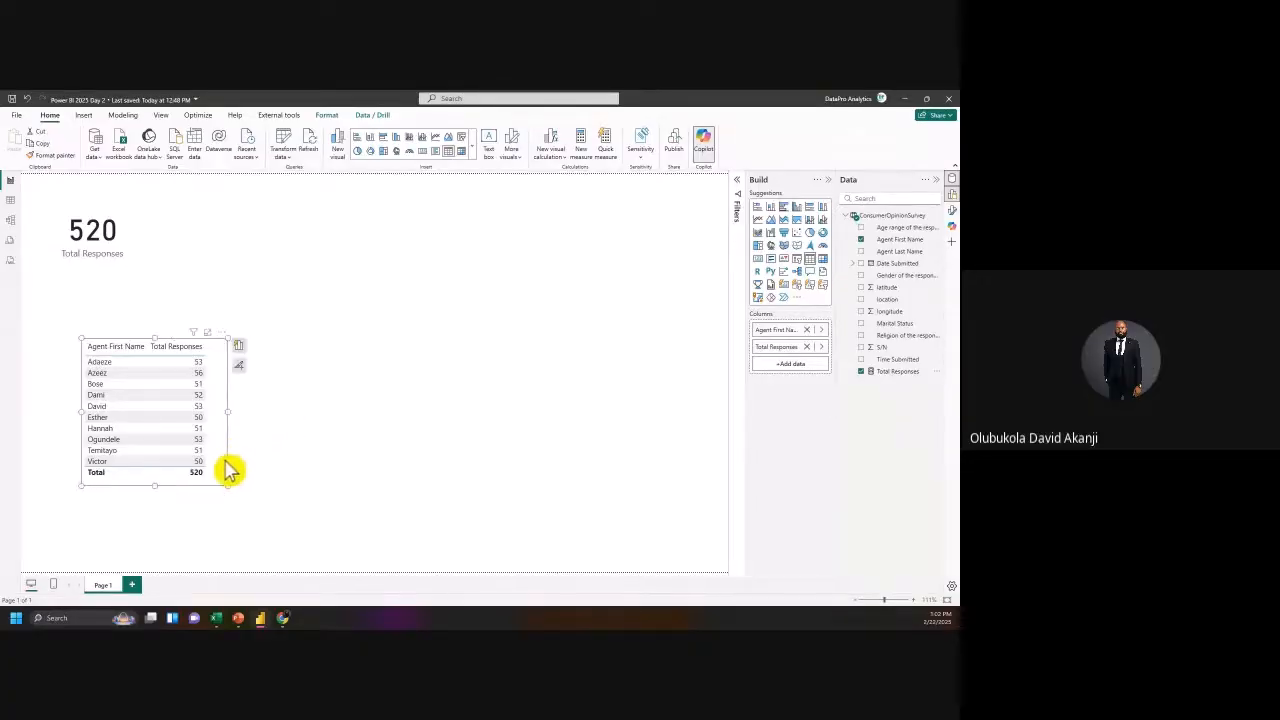
# Step: Duplicate the agent table, move the copy right as a clustered bar chart, and enlarge it
pyautogui.click(50, 147)
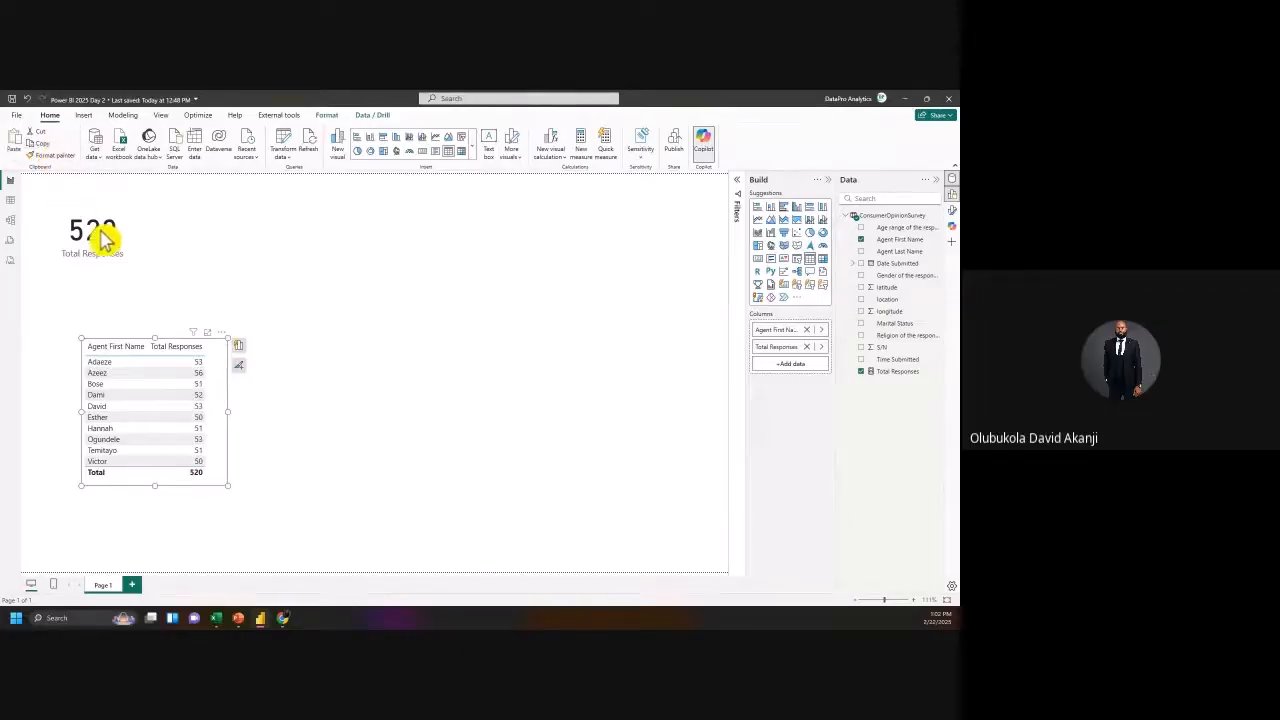
pyautogui.click(24, 144)
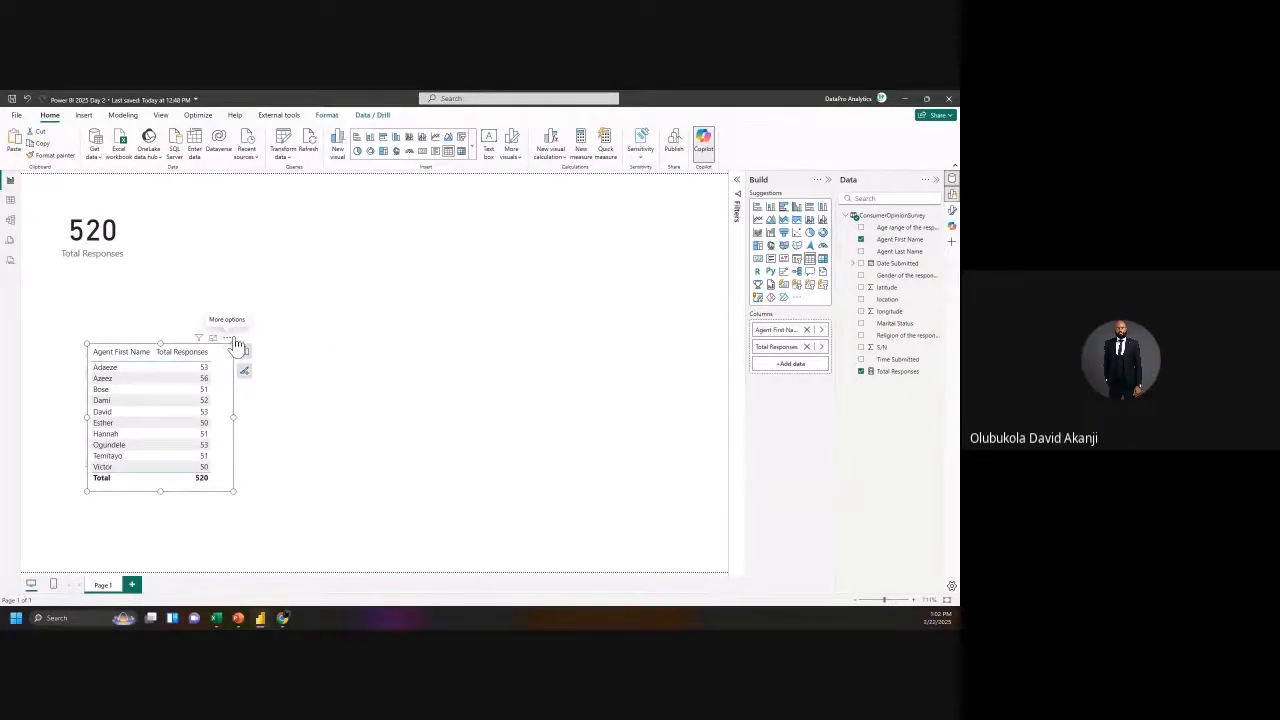
pyautogui.moveTo(236, 344); pyautogui.dragTo(446, 350)
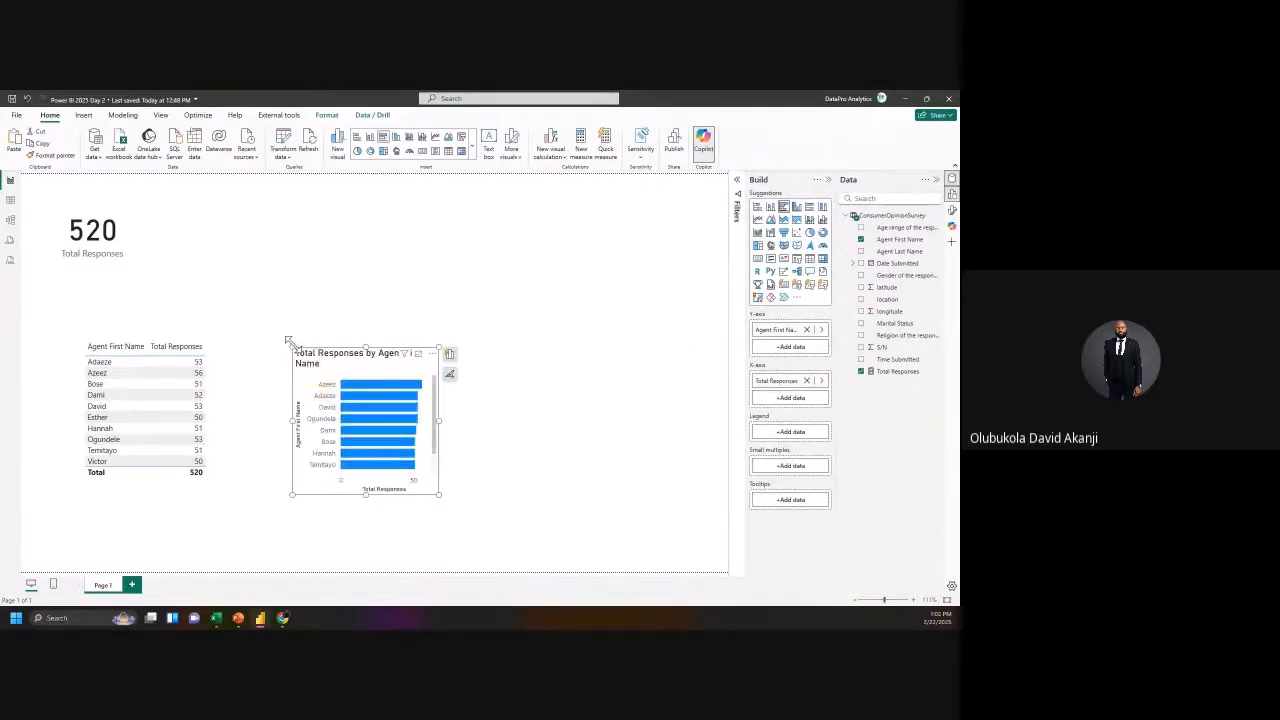
pyautogui.moveTo(293, 347); pyautogui.dragTo(254, 304)
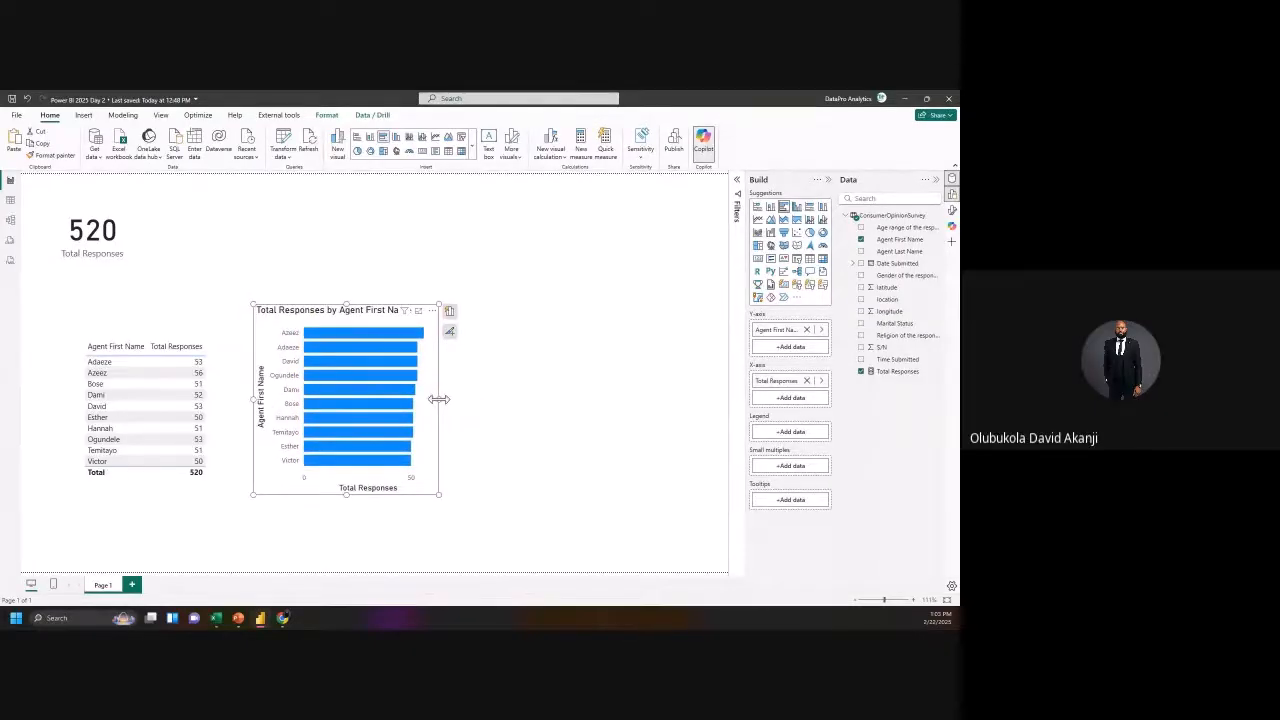
pyautogui.moveTo(439, 399); pyautogui.dragTo(517, 400)
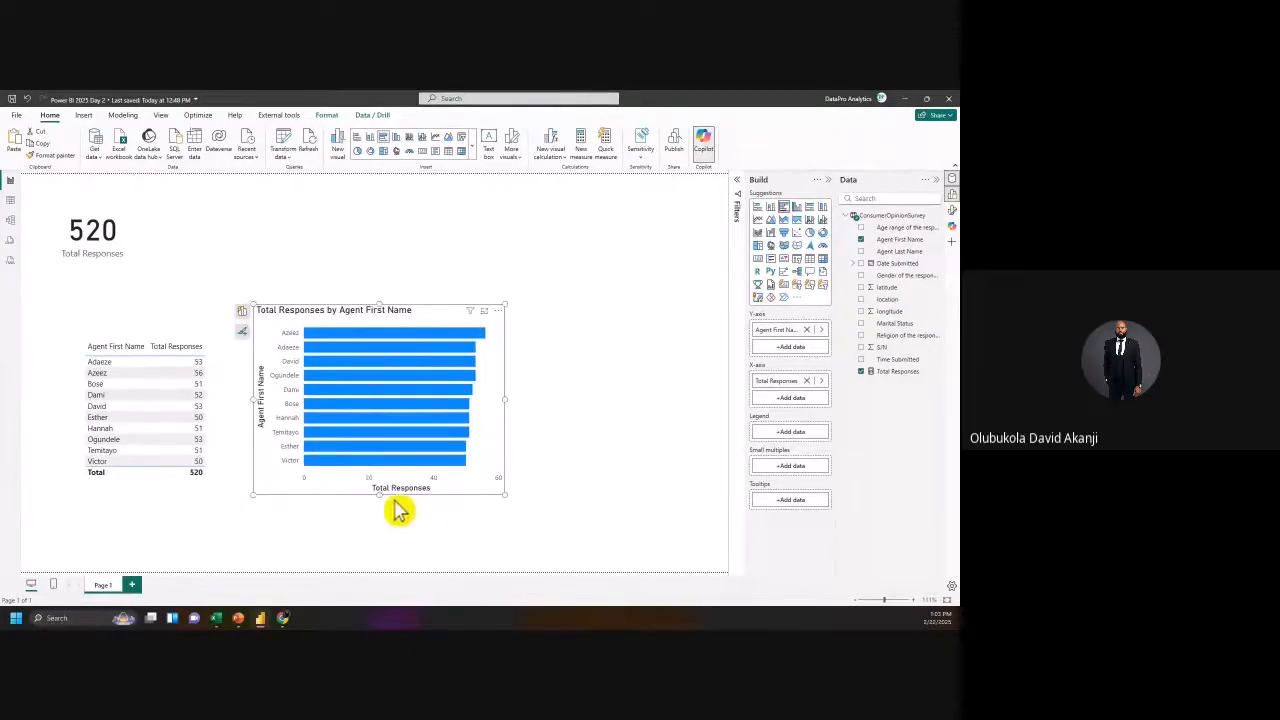
pyautogui.moveTo(378, 495); pyautogui.dragTo(384, 568)
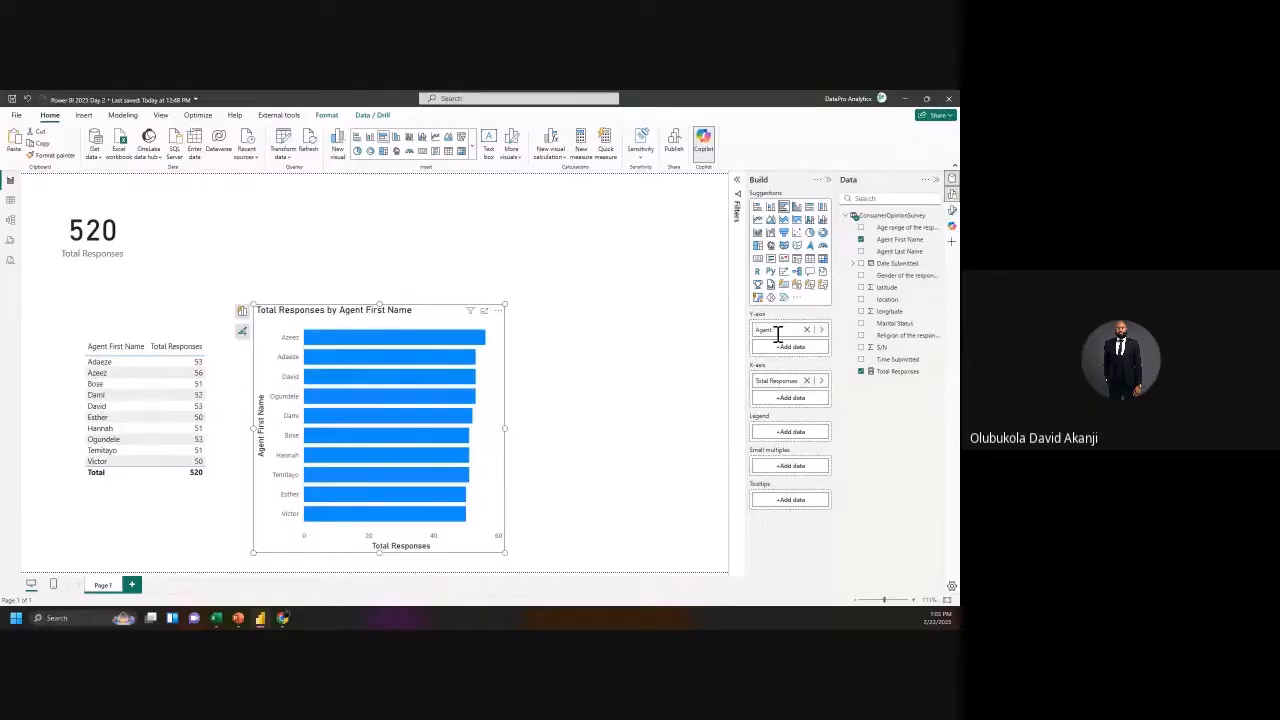
# Step: Rename the bar chart's axis field to Agent and delete the agent responses table
pyautogui.click(588, 517)
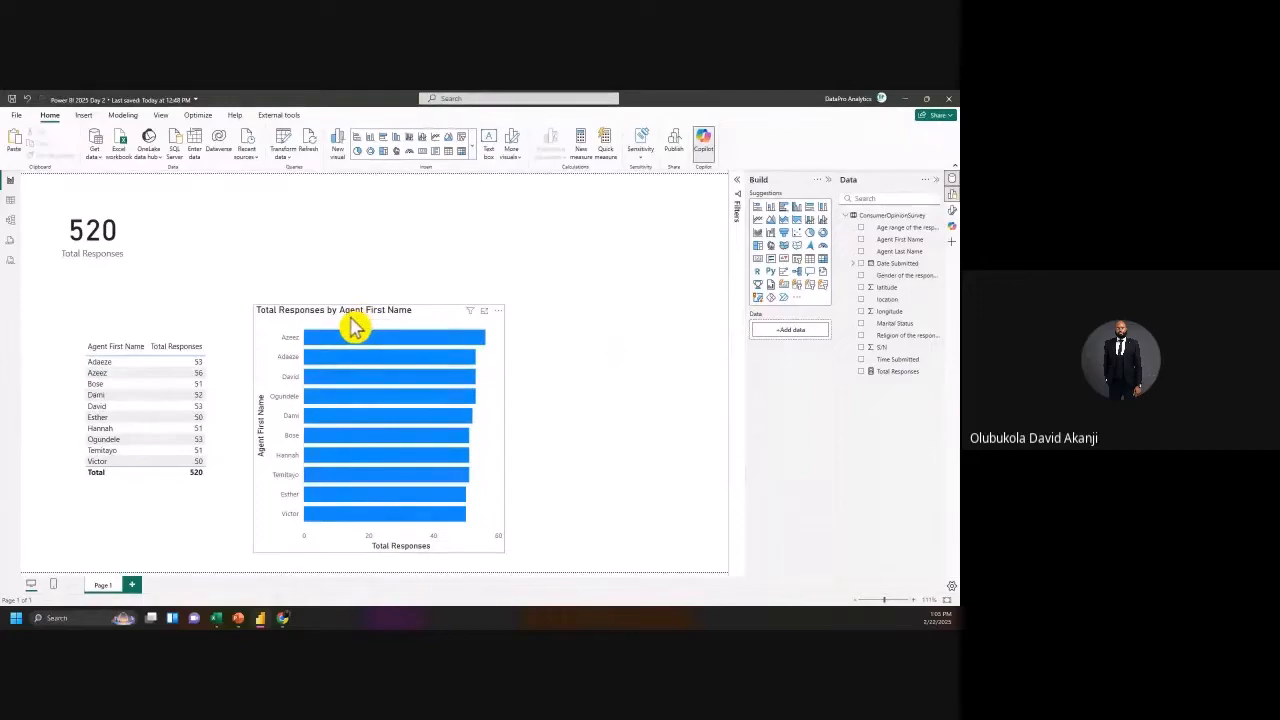
pyautogui.click(352, 328)
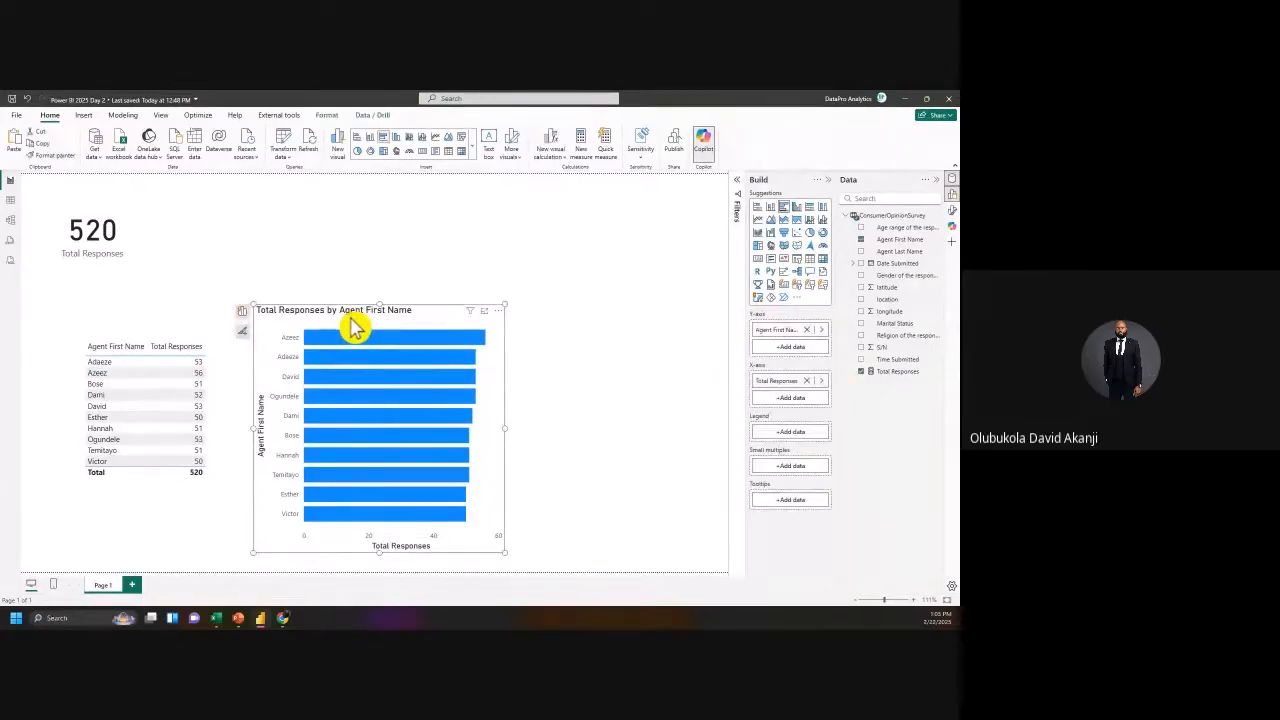
pyautogui.doubleClick(775, 331)
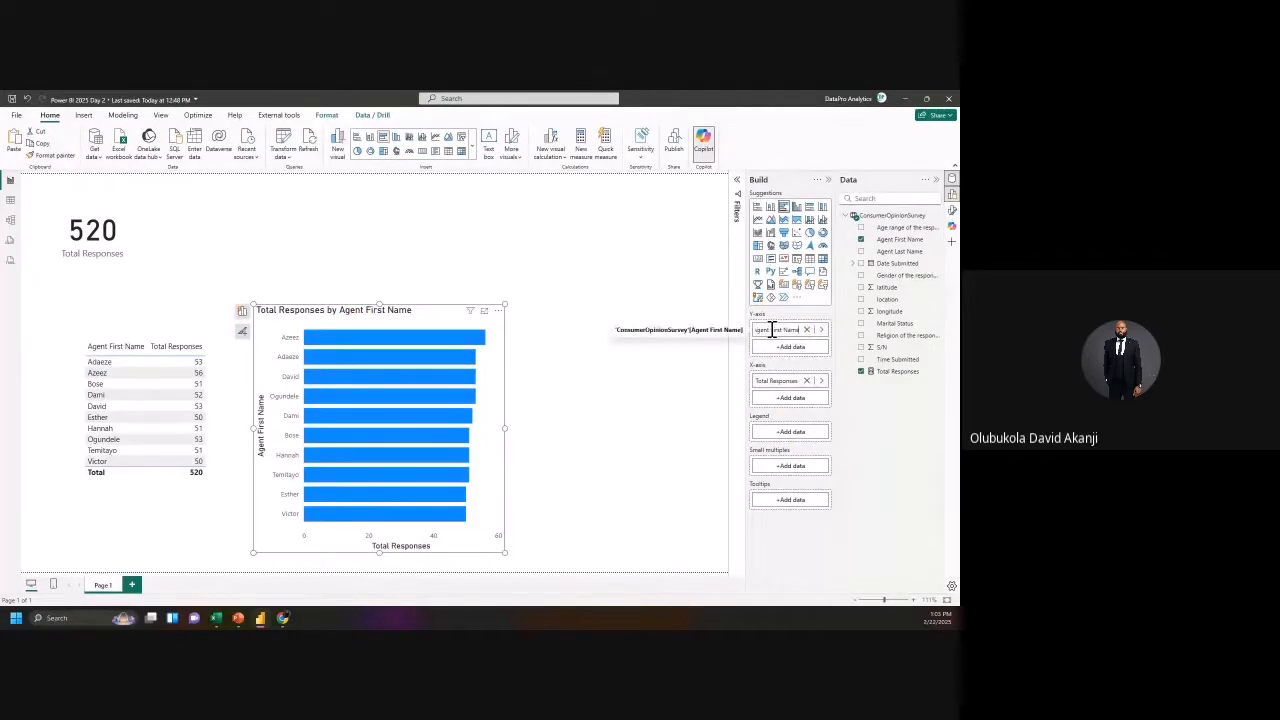
pyautogui.moveTo(792, 335); pyautogui.dragTo(817, 349)
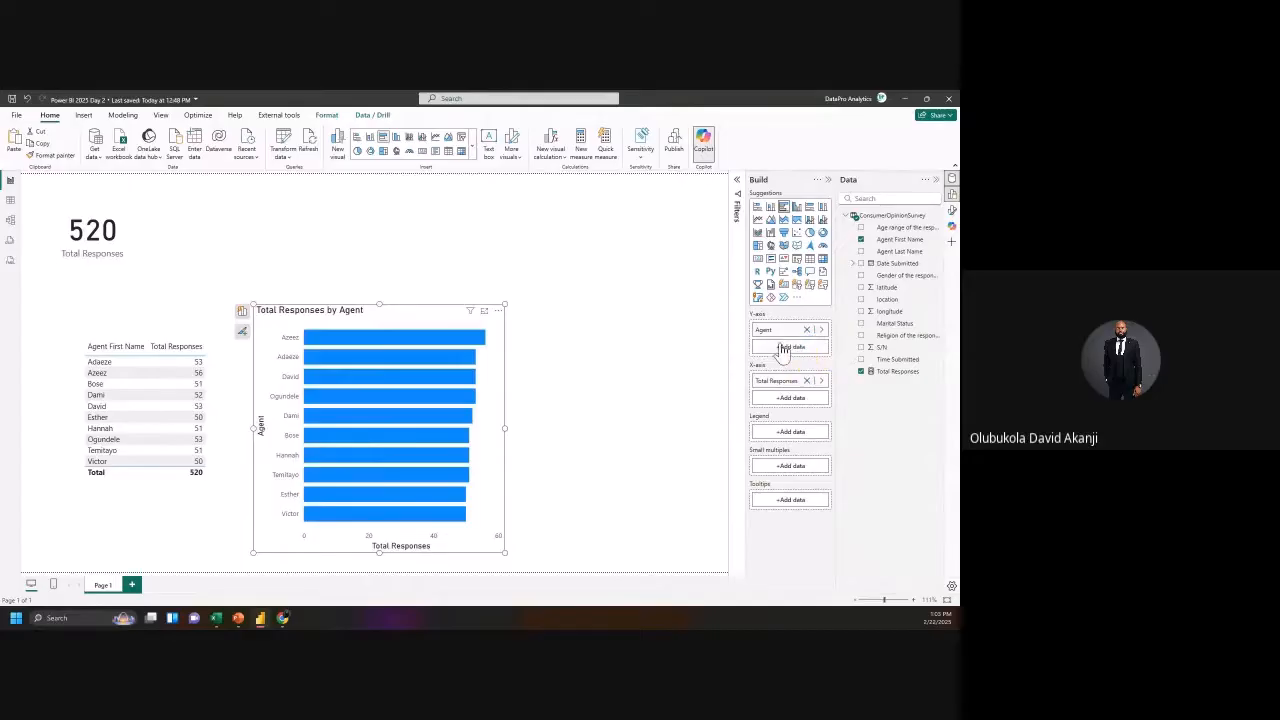
pyautogui.moveTo(328, 380)
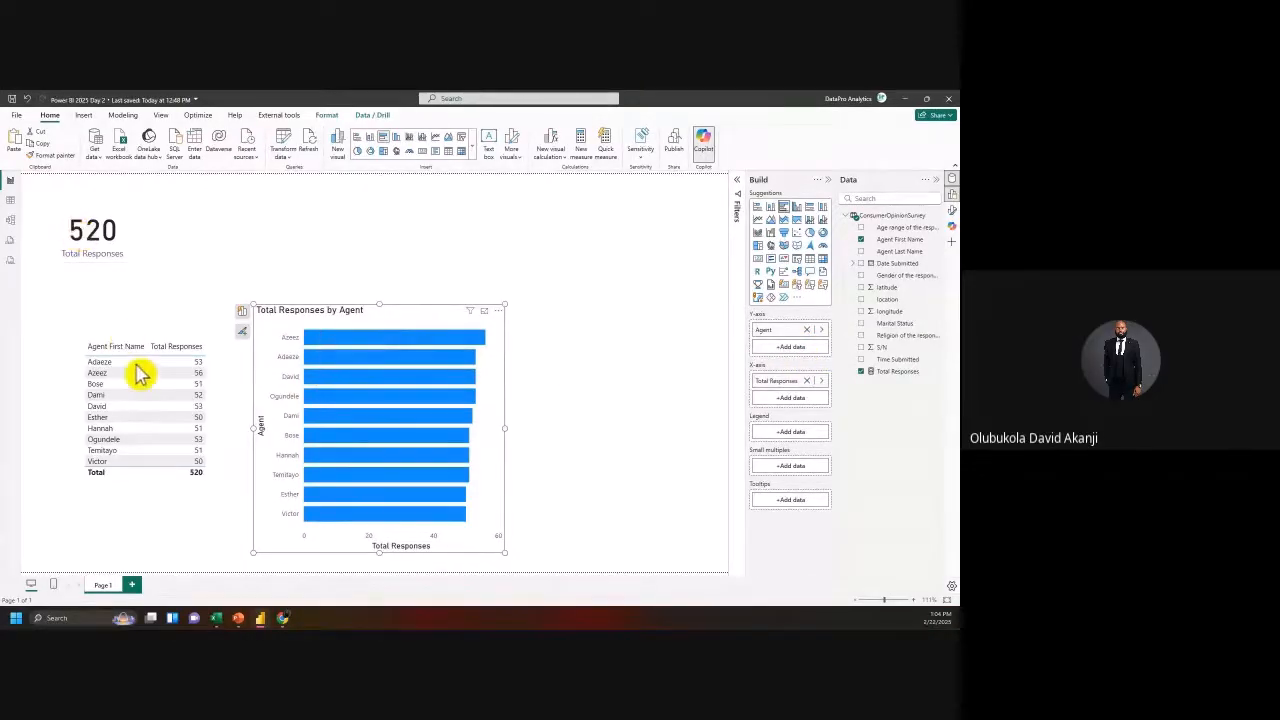
pyautogui.click(158, 486)
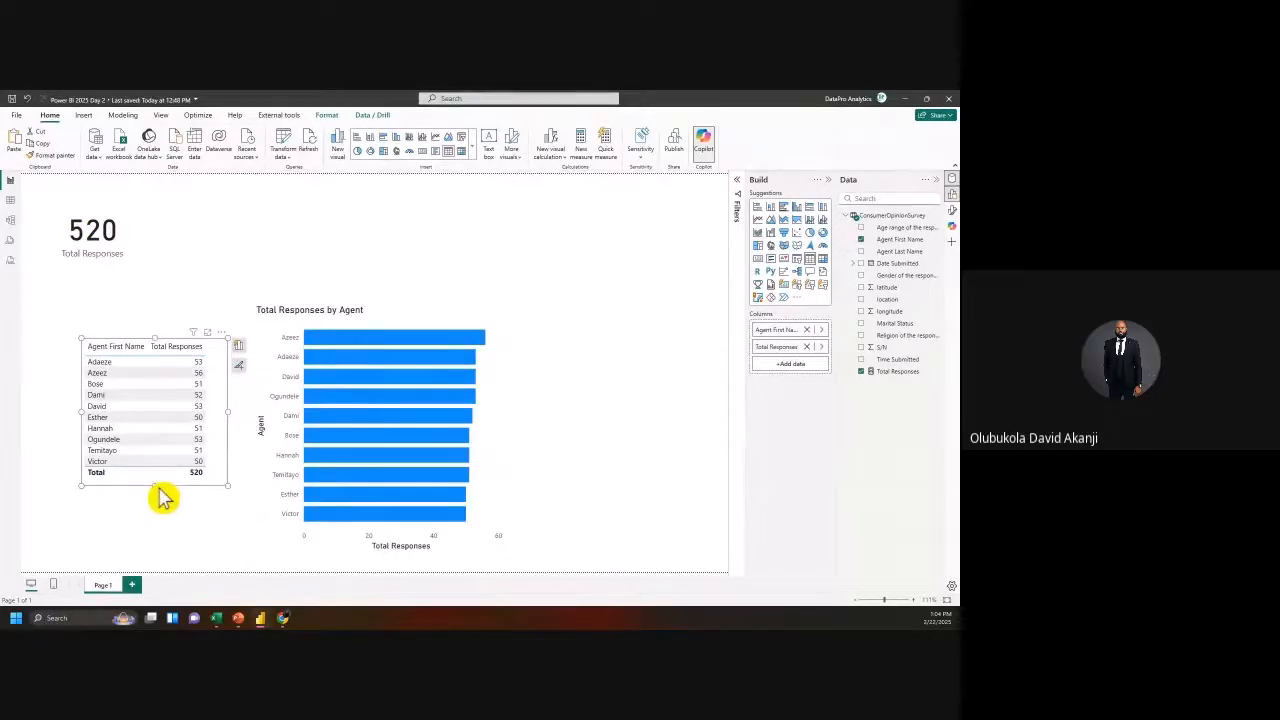
pyautogui.press('Delete')
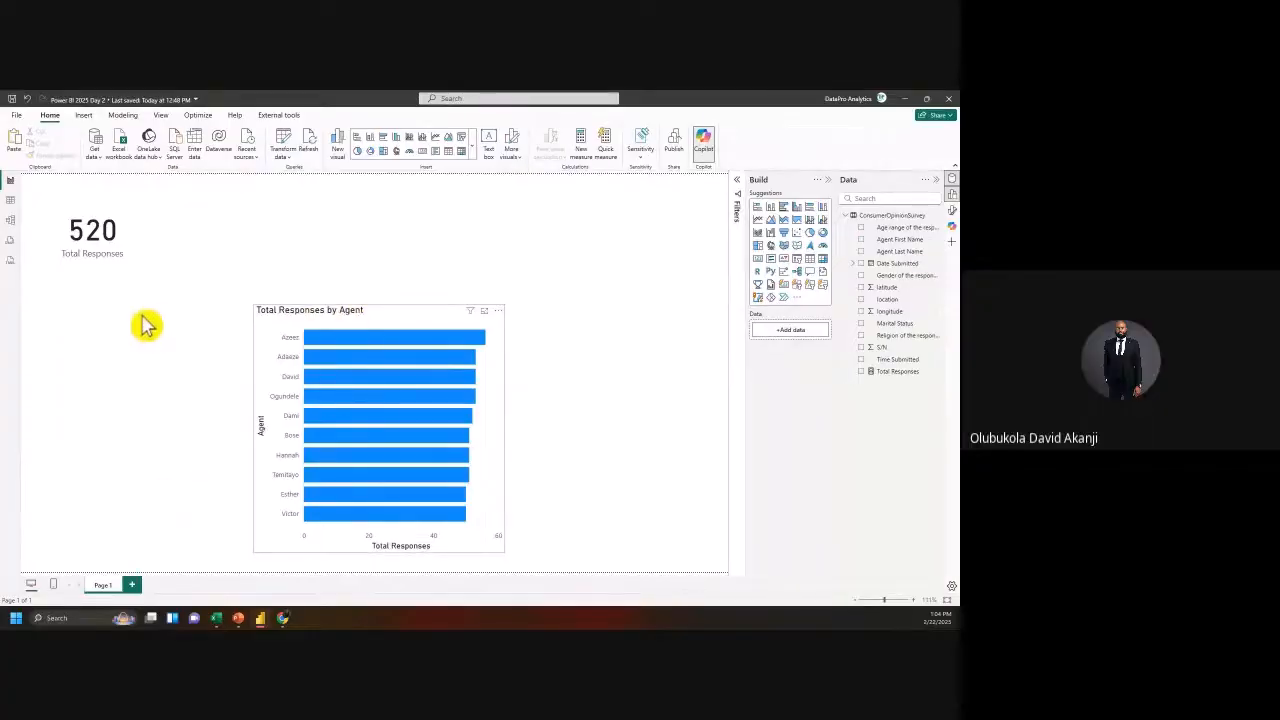
# Step: Move the agent bar chart to the left edge below the 520 card and open formatting options
pyautogui.moveTo(142, 316)
pyautogui.mouseDown()
pyautogui.moveTo(83, 317)
pyautogui.moveTo(139, 317)
pyautogui.mouseUp()
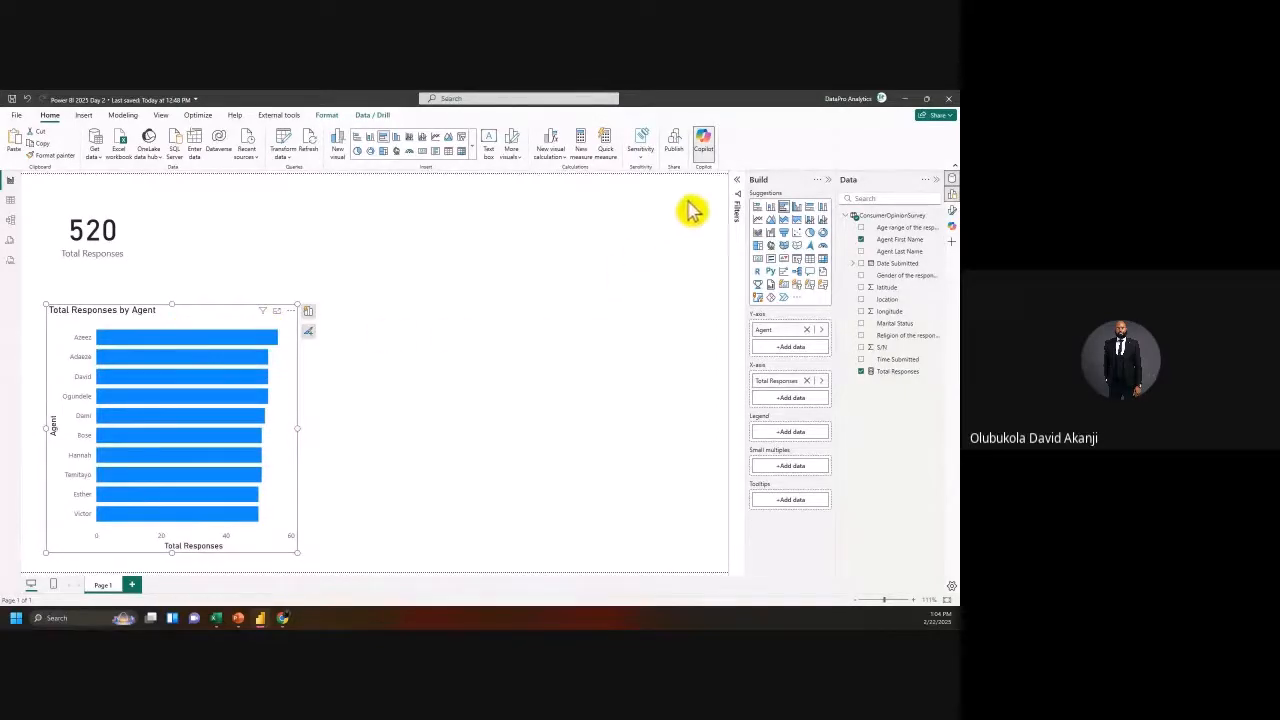
pyautogui.click(952, 211)
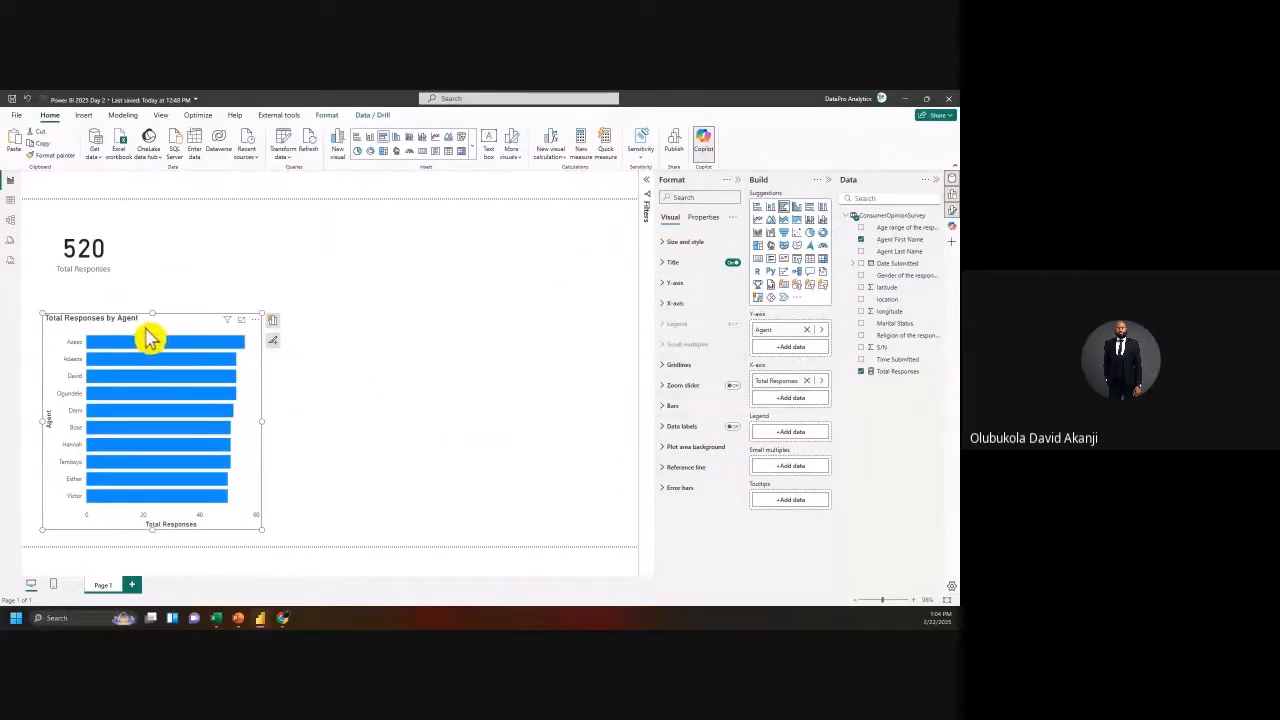
pyautogui.click(425, 354)
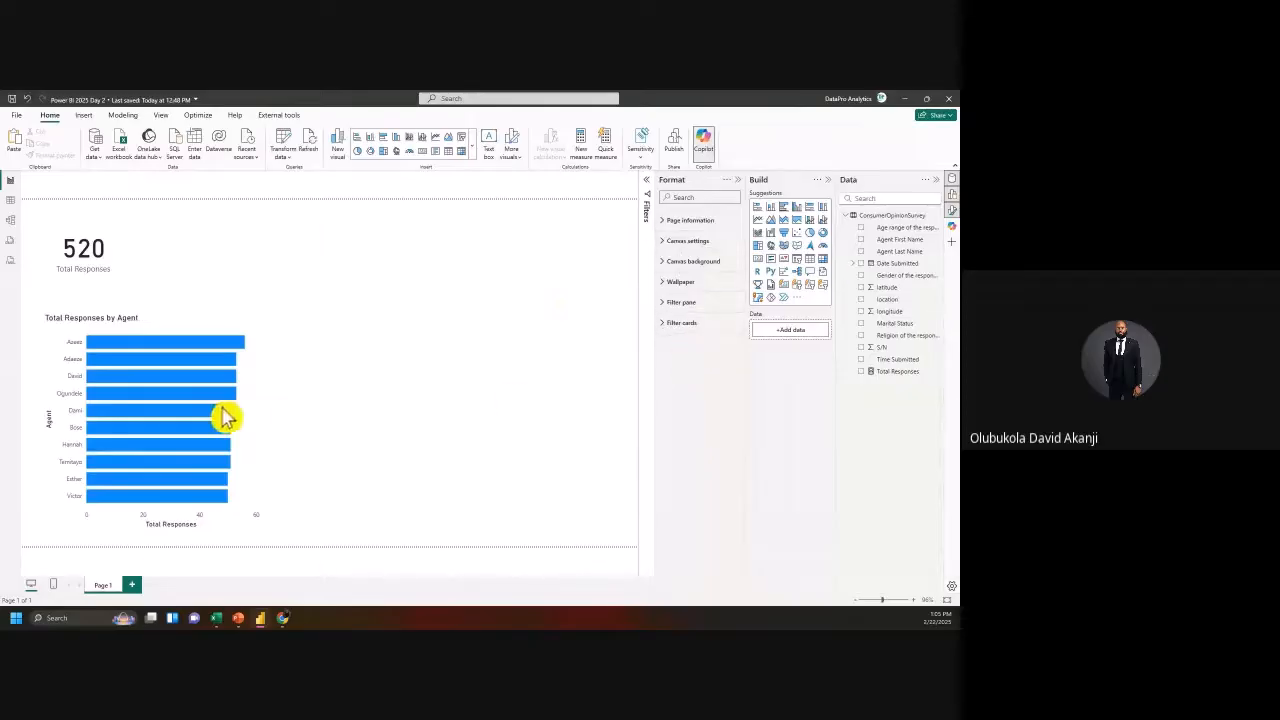
# Step: Try a light yellow canvas background, then make it white at 100% transparency
pyautogui.click(107, 272)
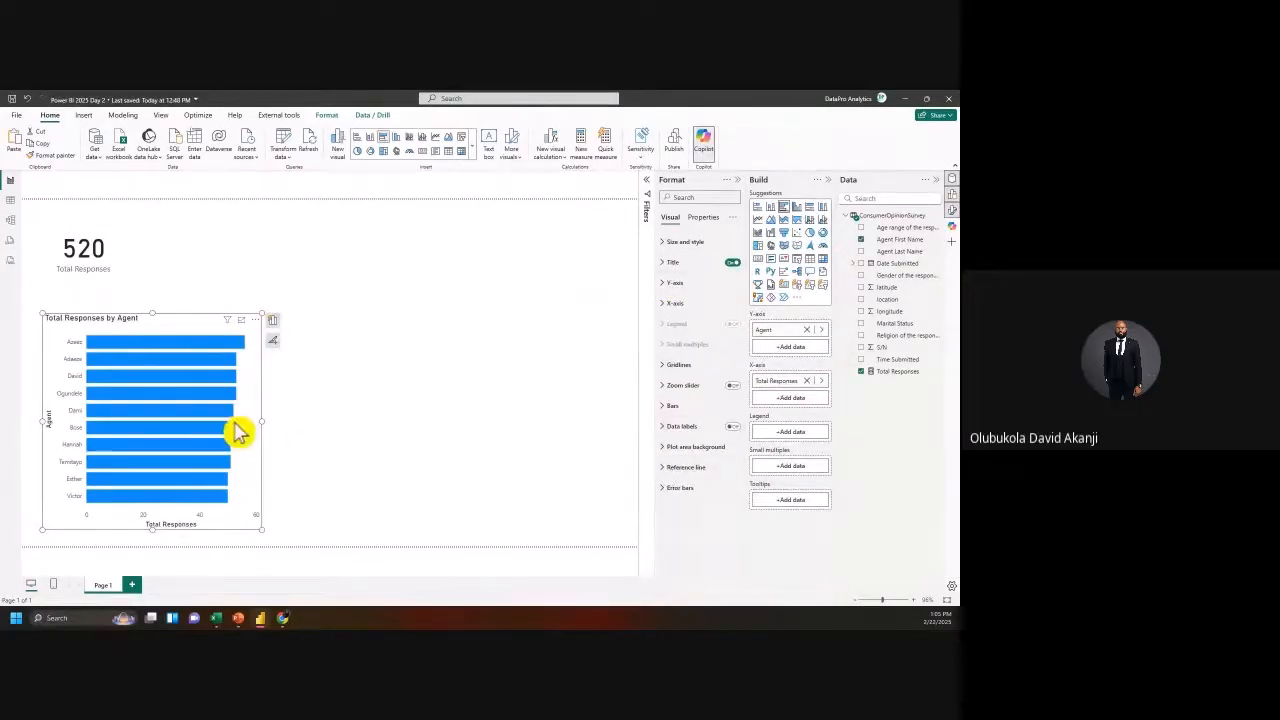
pyautogui.moveTo(240, 432)
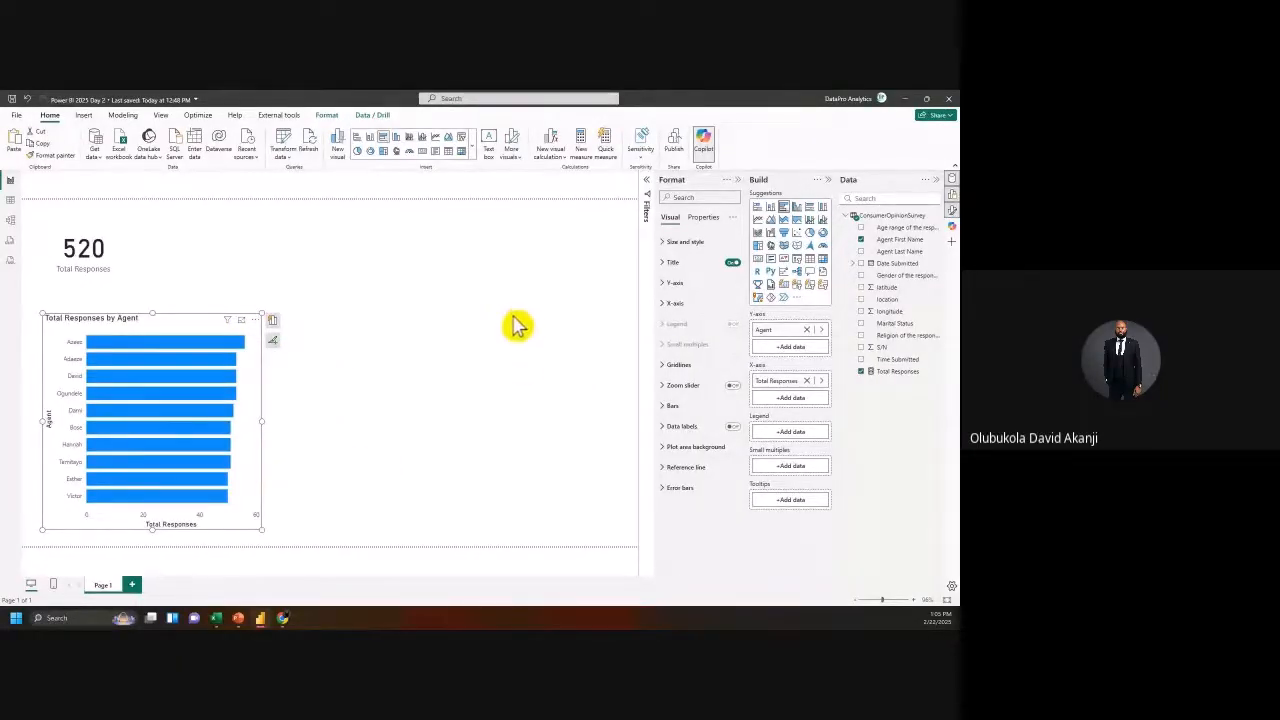
pyautogui.click(506, 345)
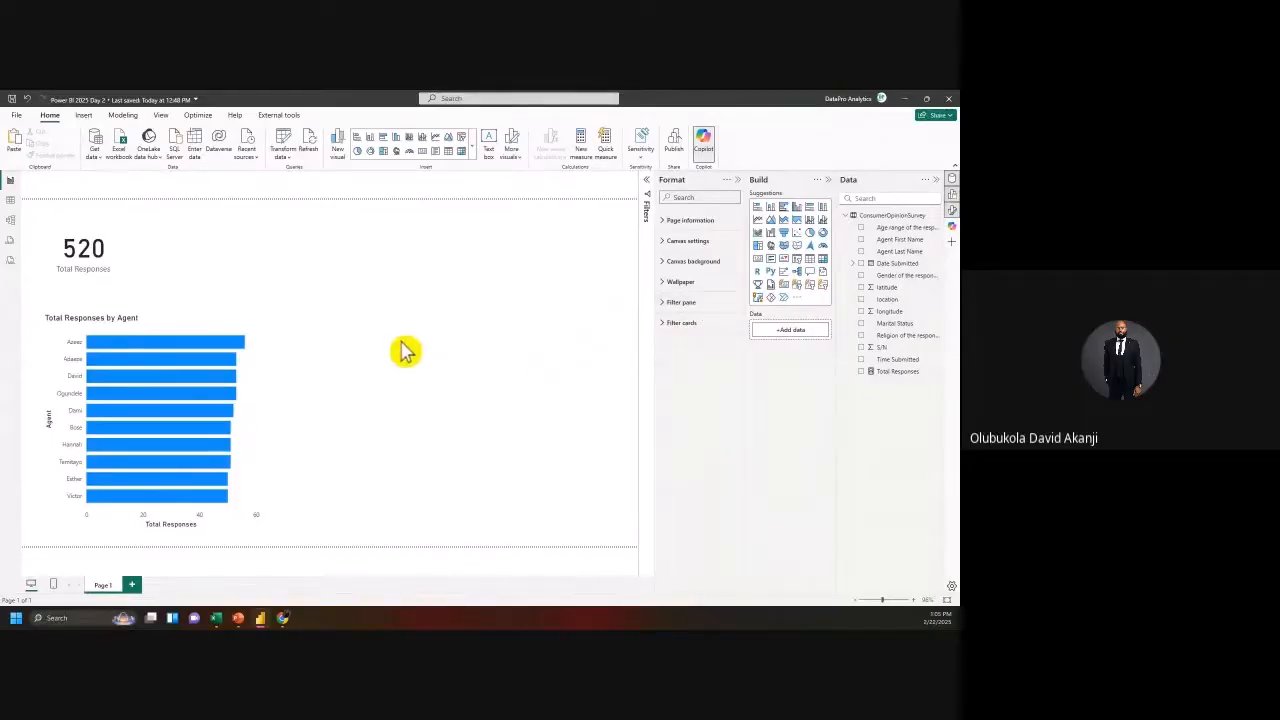
pyautogui.click(665, 250)
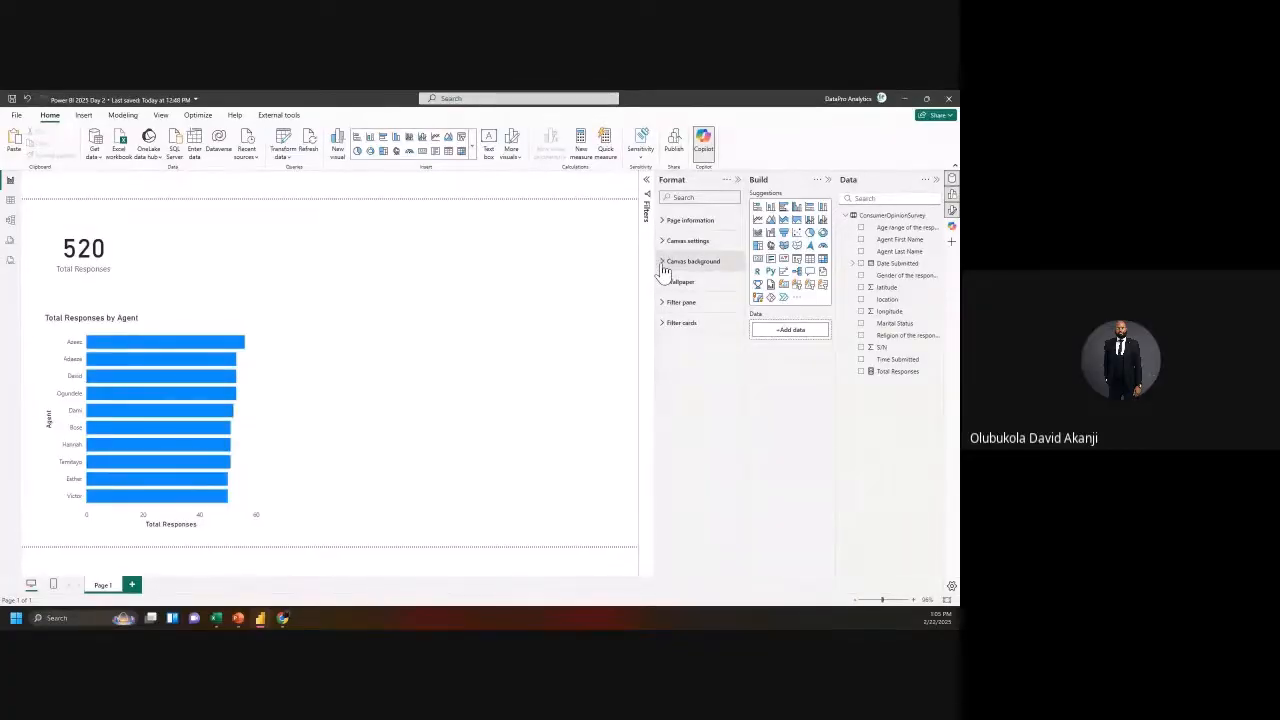
pyautogui.click(663, 266)
pyautogui.click(680, 298)
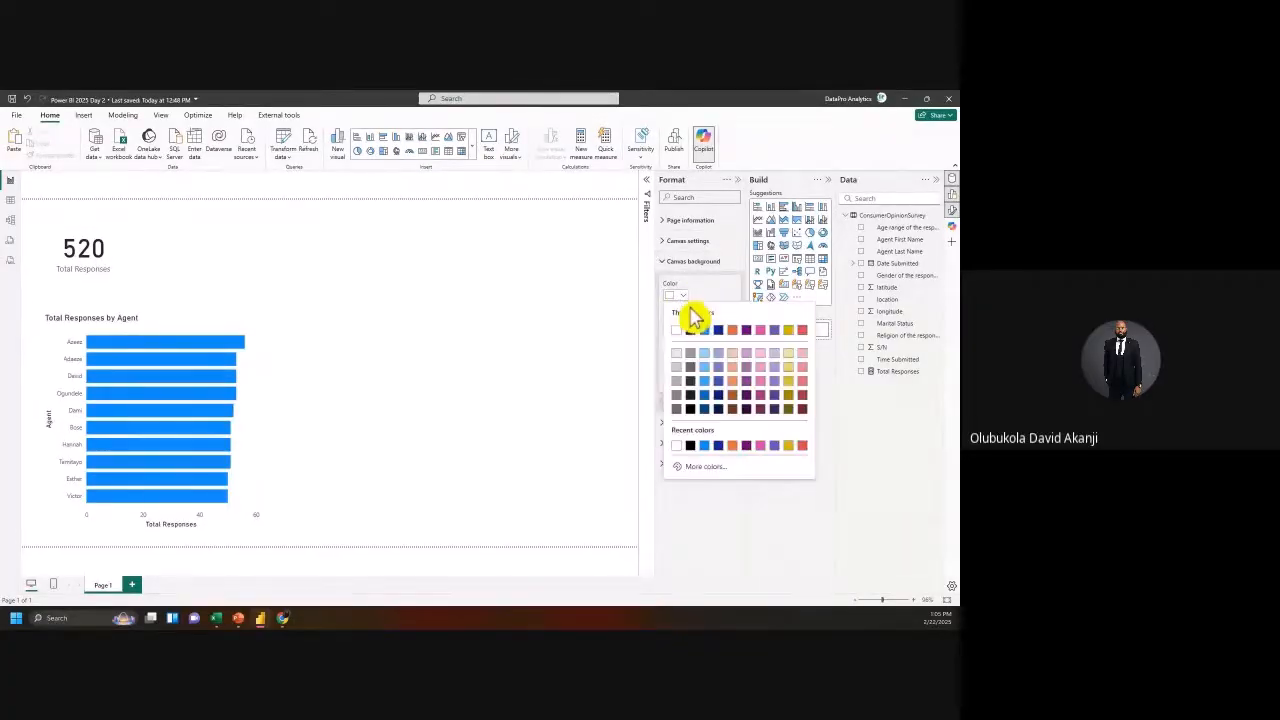
pyautogui.click(803, 370)
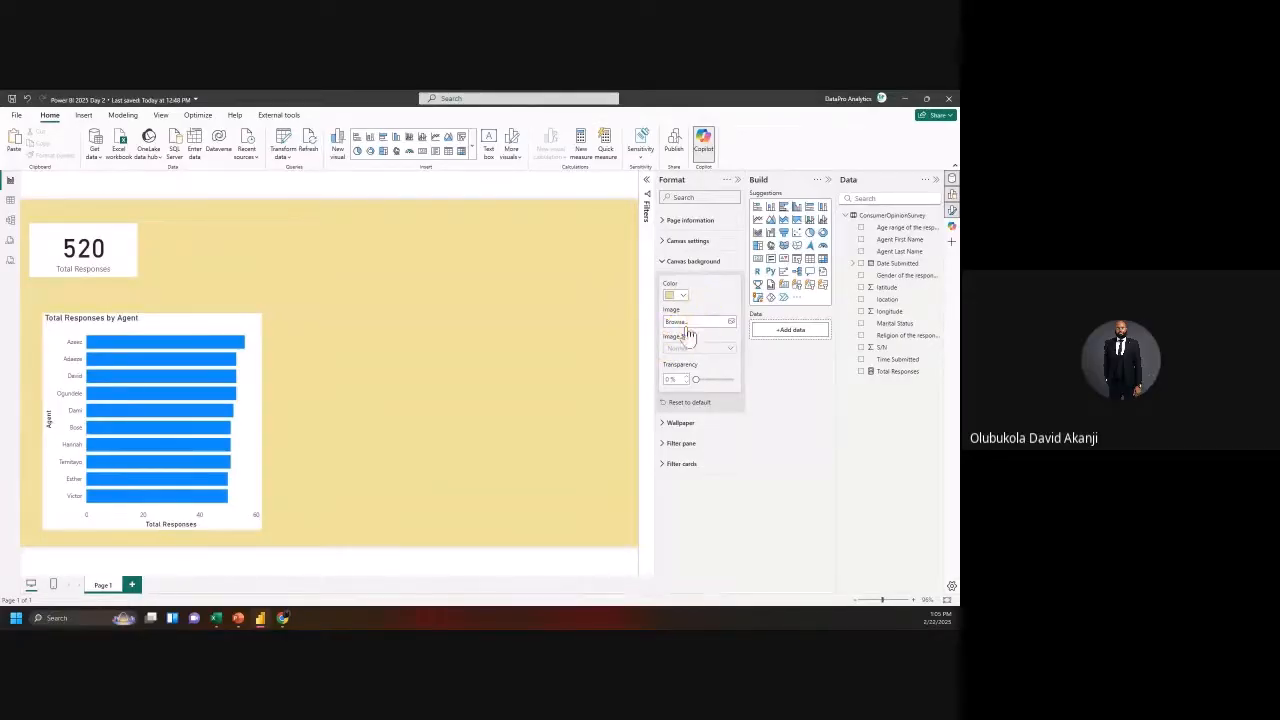
pyautogui.moveTo(695, 380); pyautogui.dragTo(714, 346)
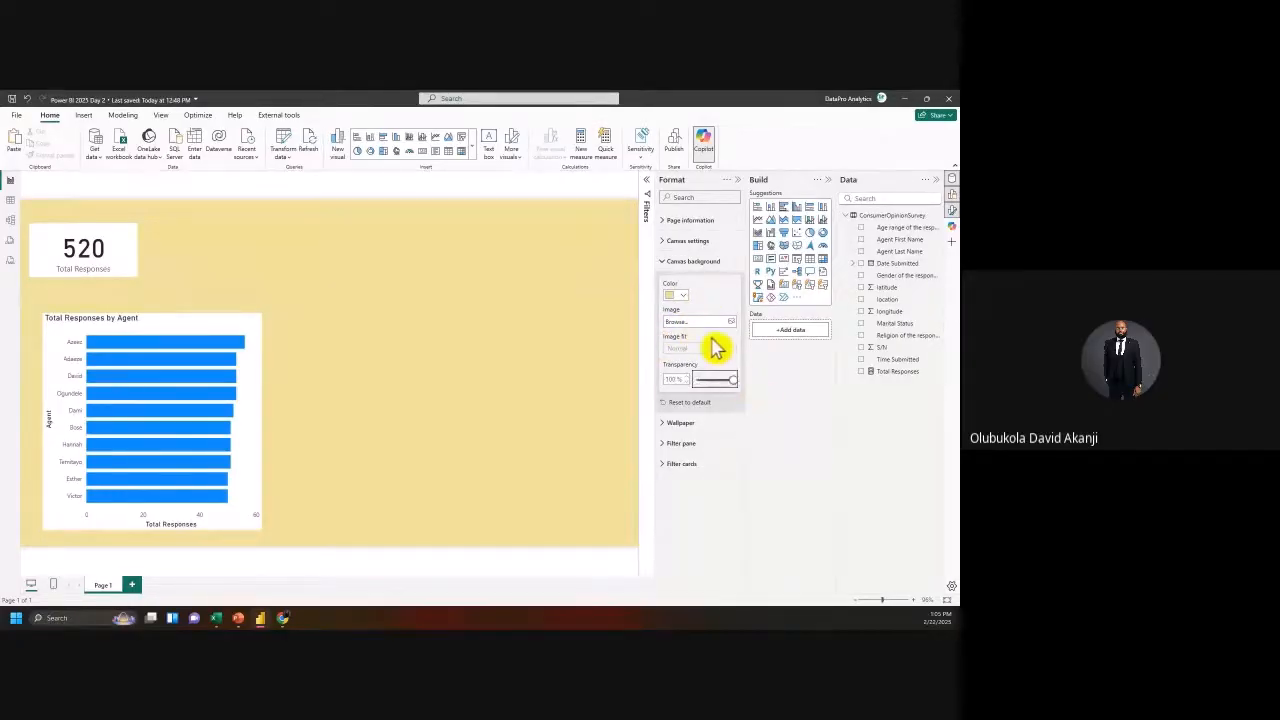
pyautogui.click(683, 297)
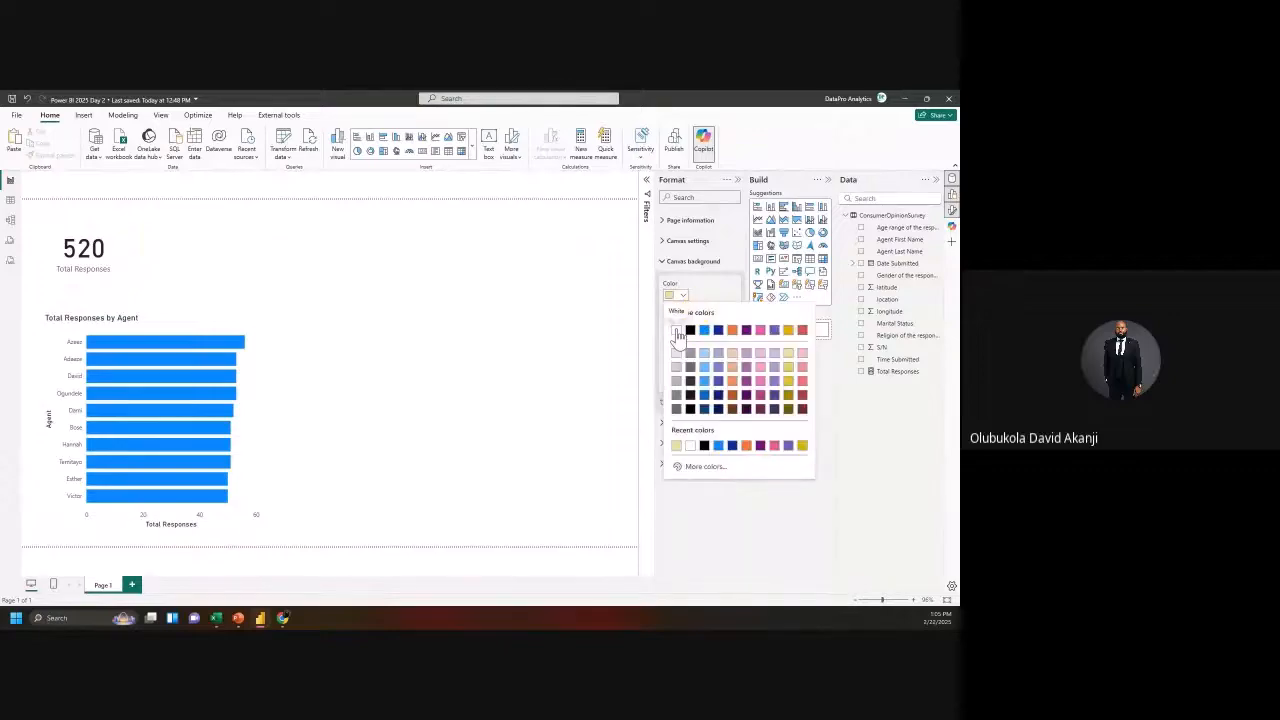
pyautogui.click(680, 331)
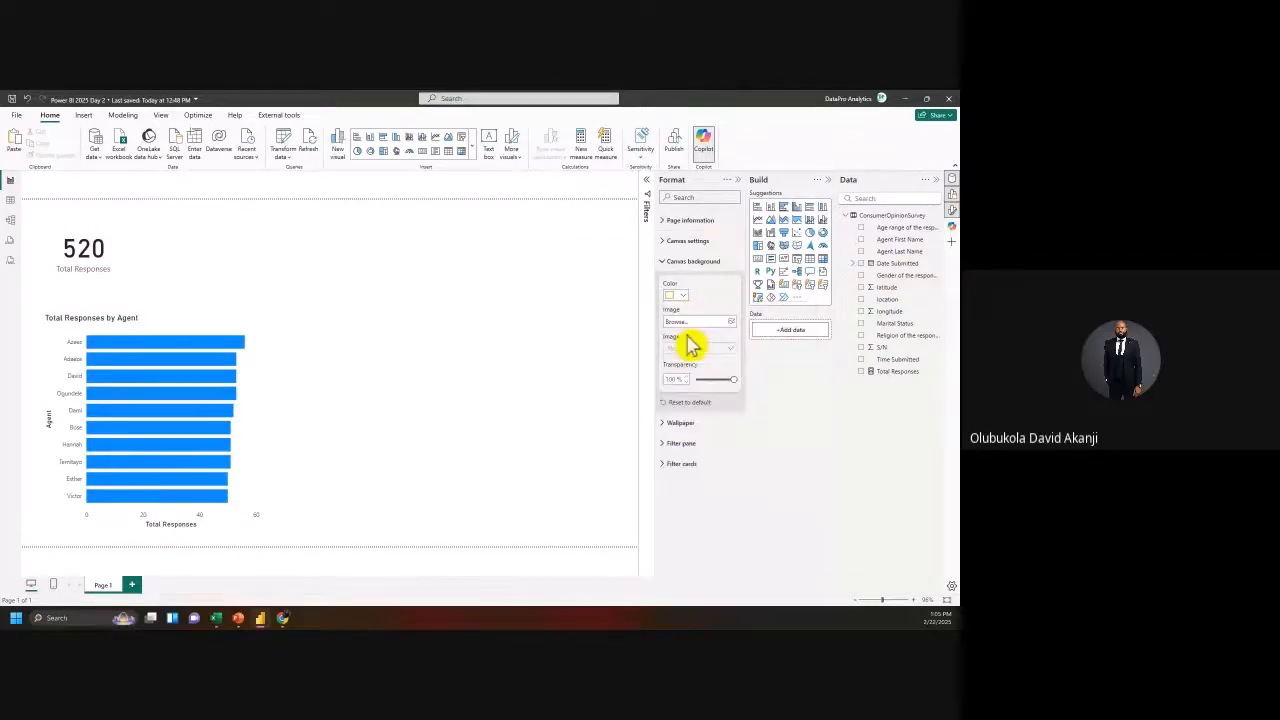
pyautogui.click(143, 329)
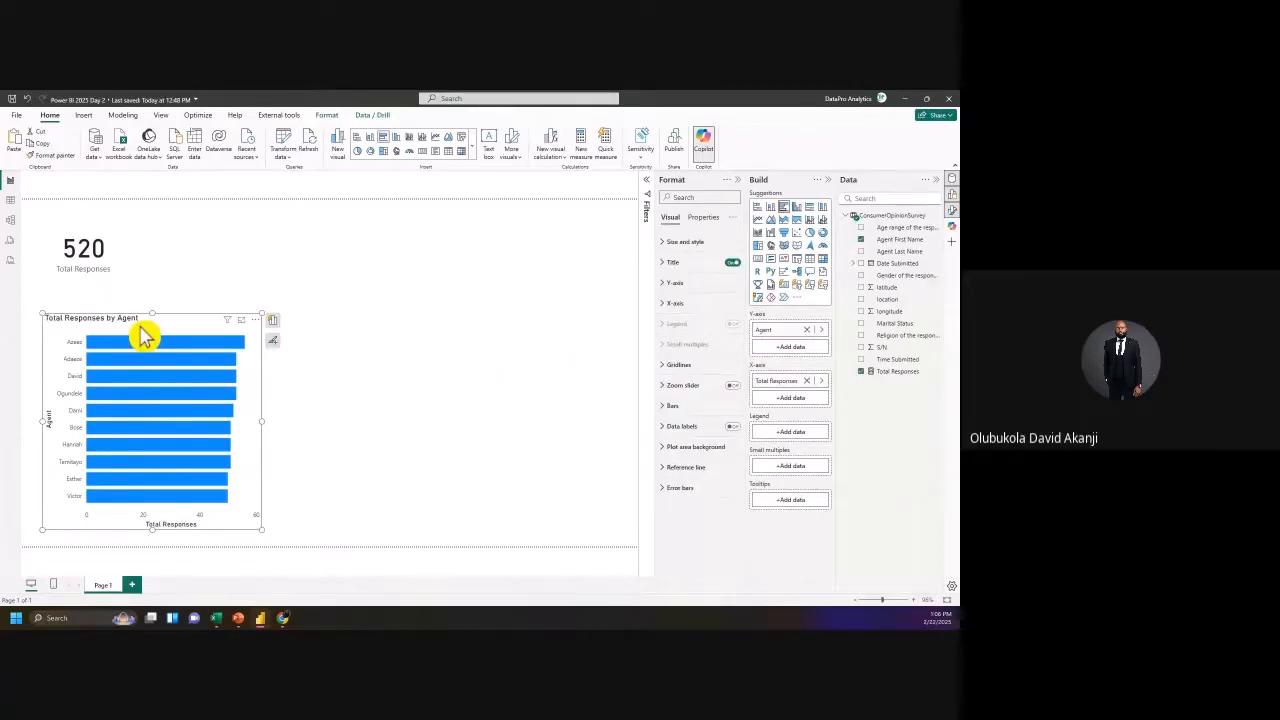
# Step: Resize the agent bar chart smaller and place it at the page's lower left
pyautogui.click(668, 243)
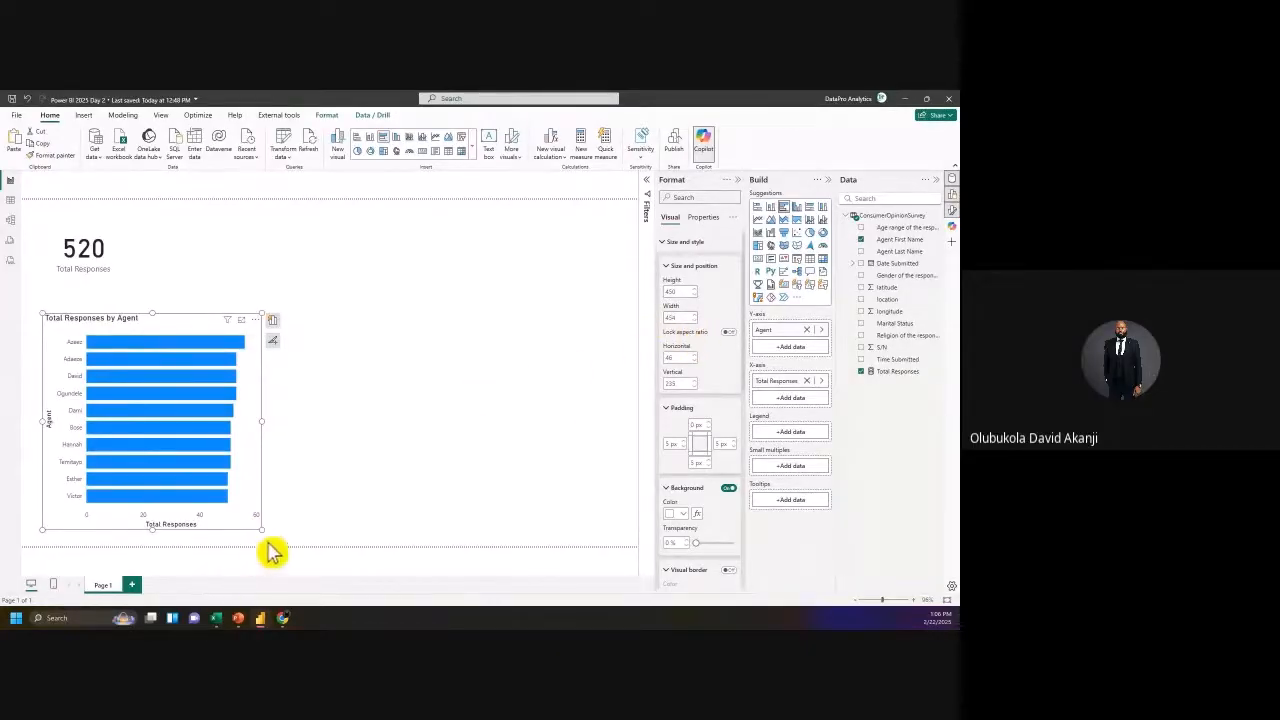
pyautogui.moveTo(305, 590); pyautogui.dragTo(305, 588)
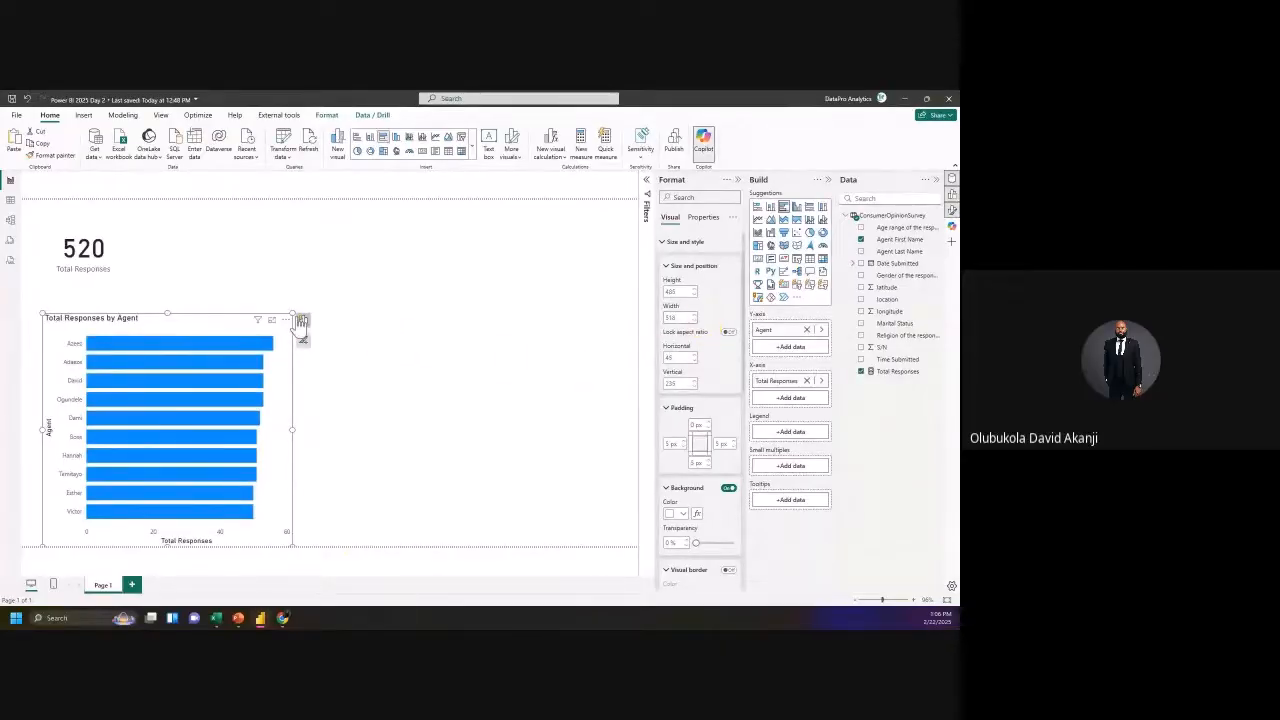
pyautogui.moveTo(293, 314); pyautogui.dragTo(302, 278)
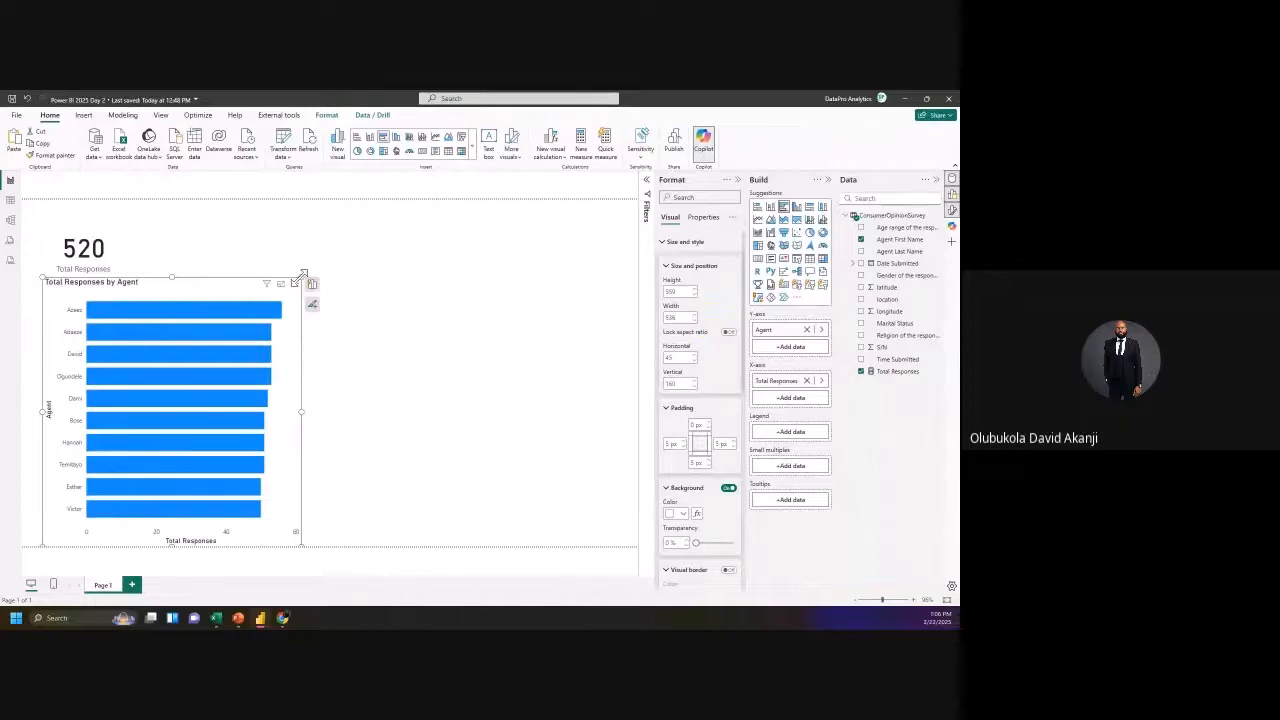
pyautogui.moveTo(312, 288); pyautogui.dragTo(246, 383)
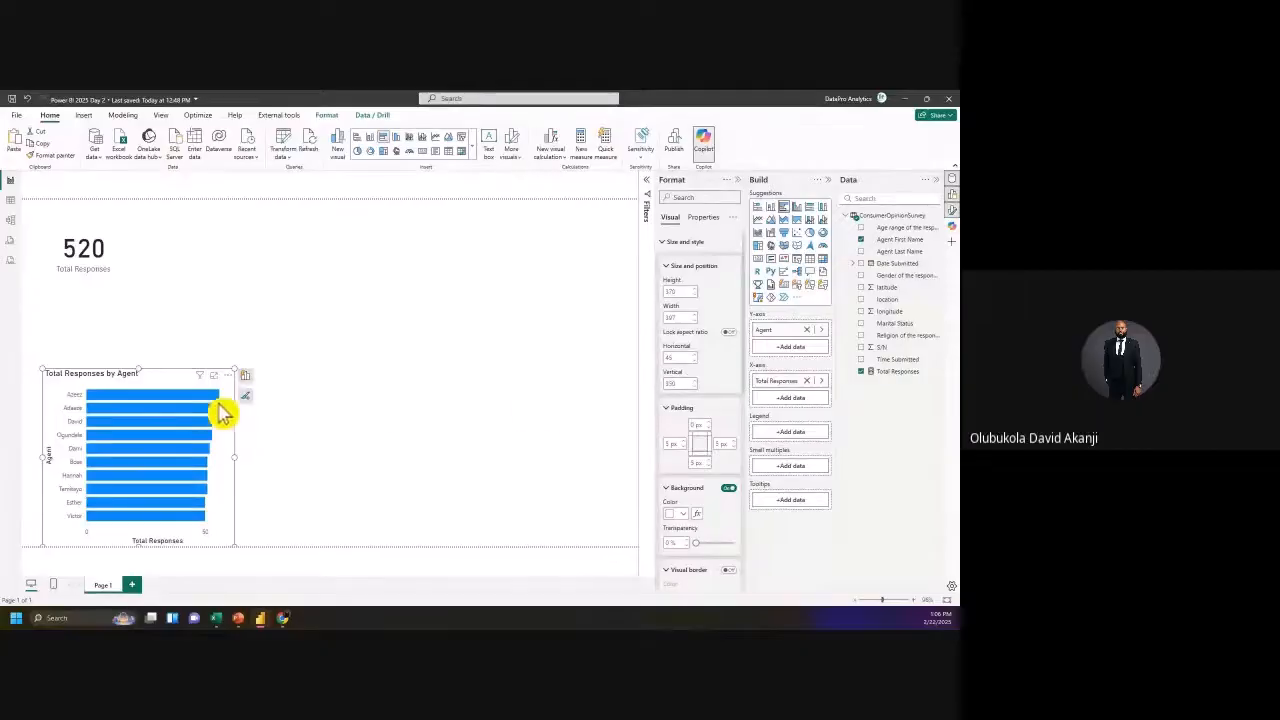
pyautogui.moveTo(160, 397); pyautogui.dragTo(518, 312)
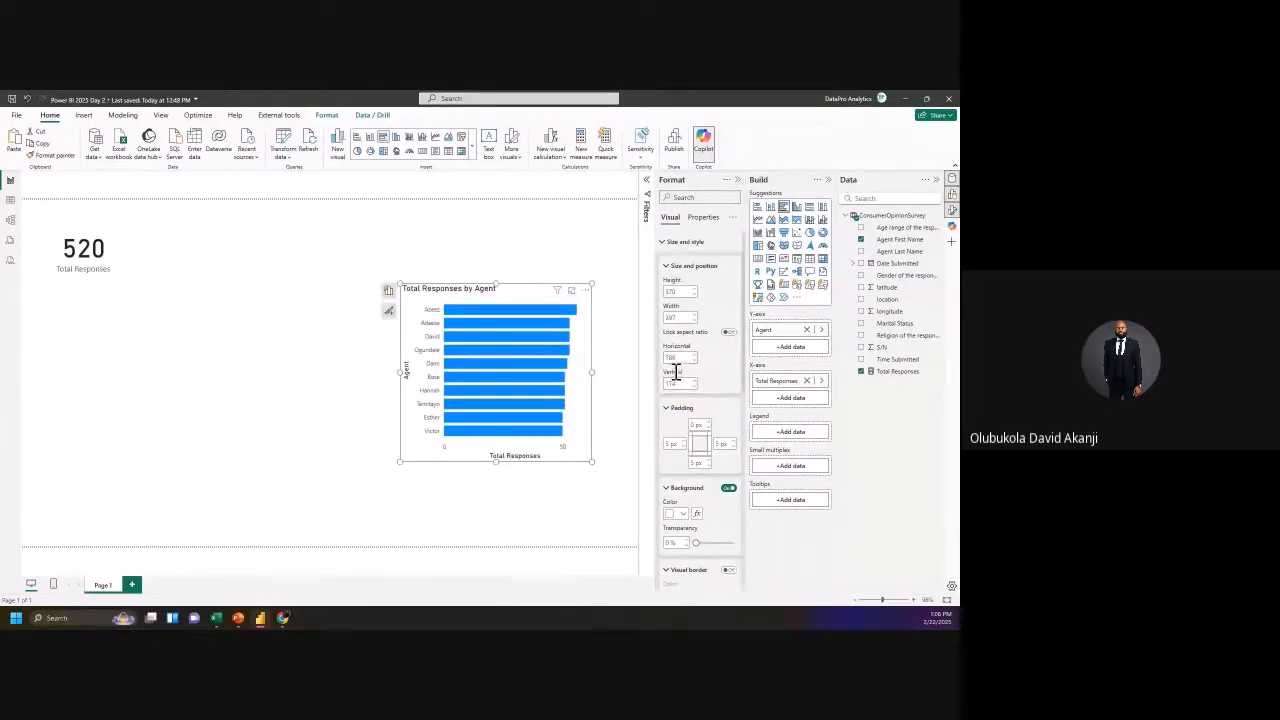
pyautogui.moveTo(423, 320); pyautogui.dragTo(126, 373)
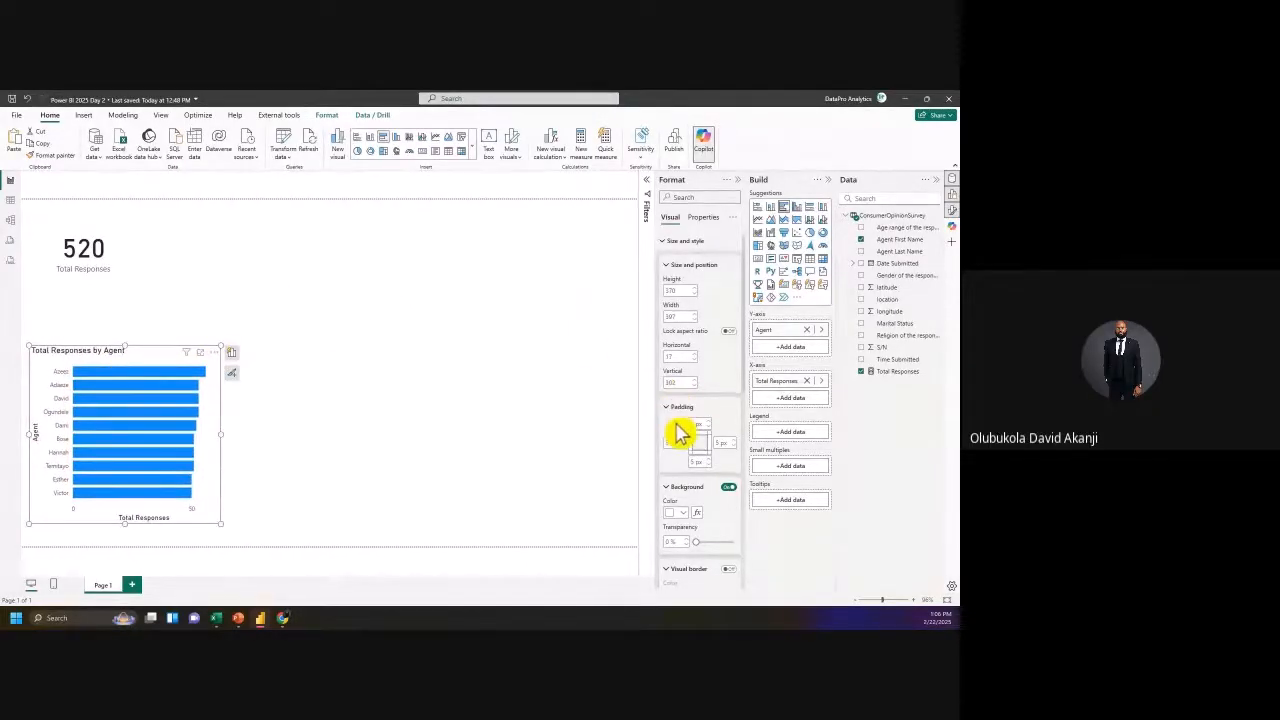
# Step: Switch off the agent bar chart's visual background
pyautogui.scroll(-3, 678, 432)
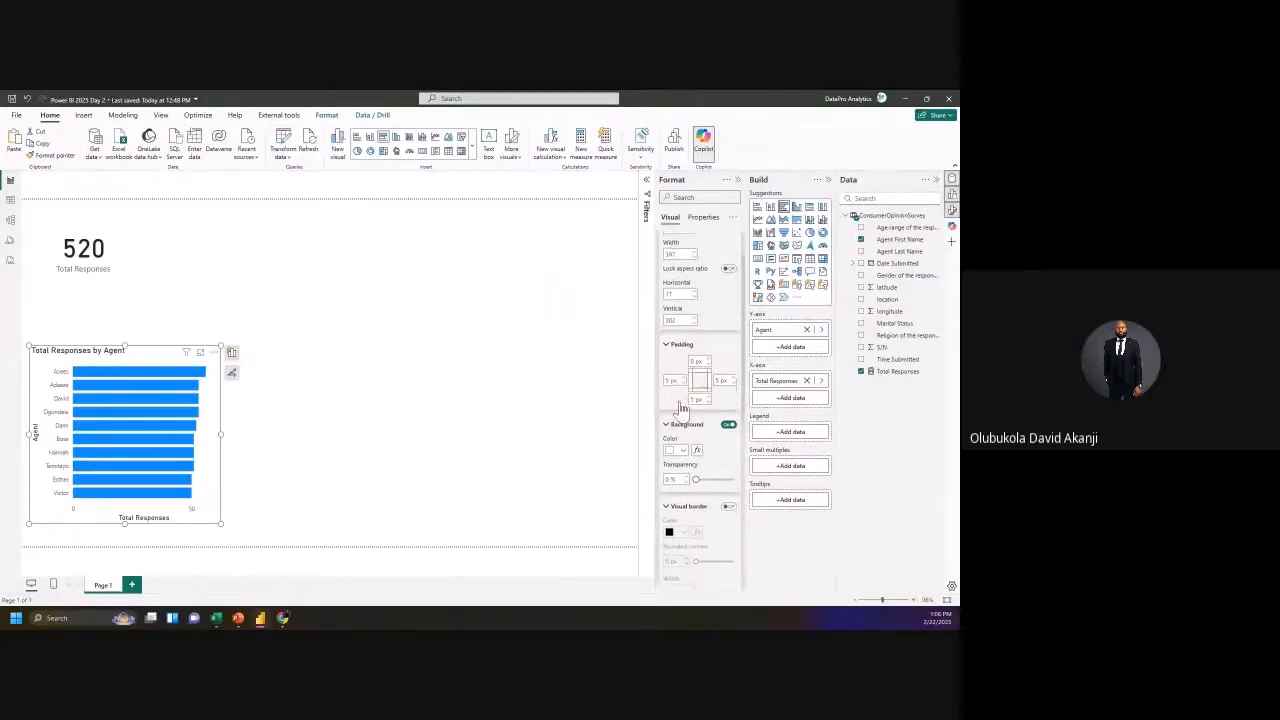
pyautogui.scroll(-1, 680, 408)
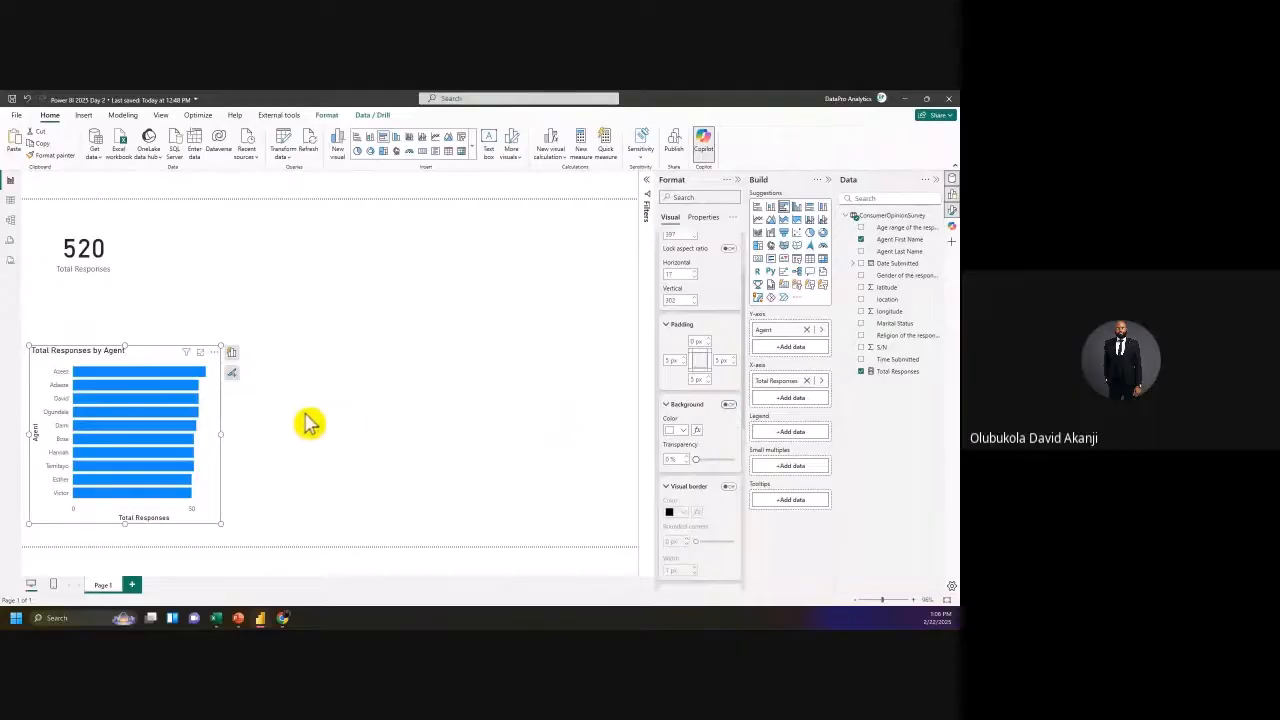
pyautogui.click(729, 405)
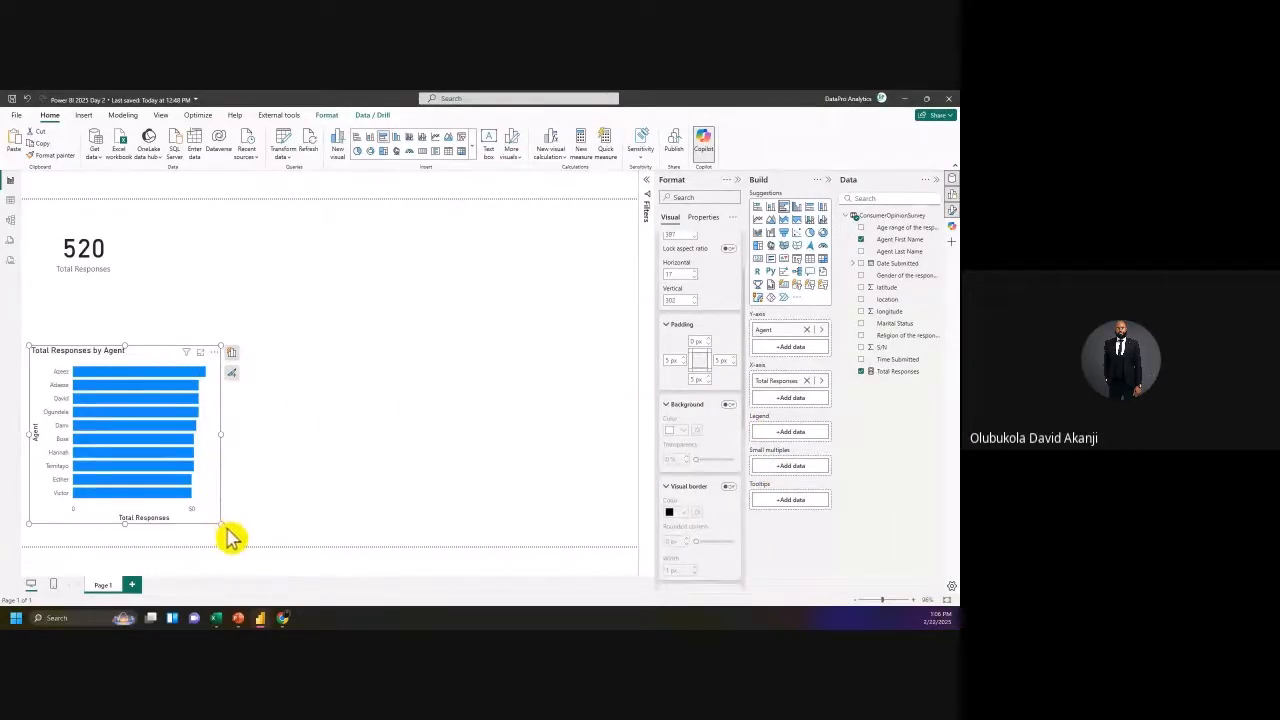
pyautogui.scroll(3, 706, 408)
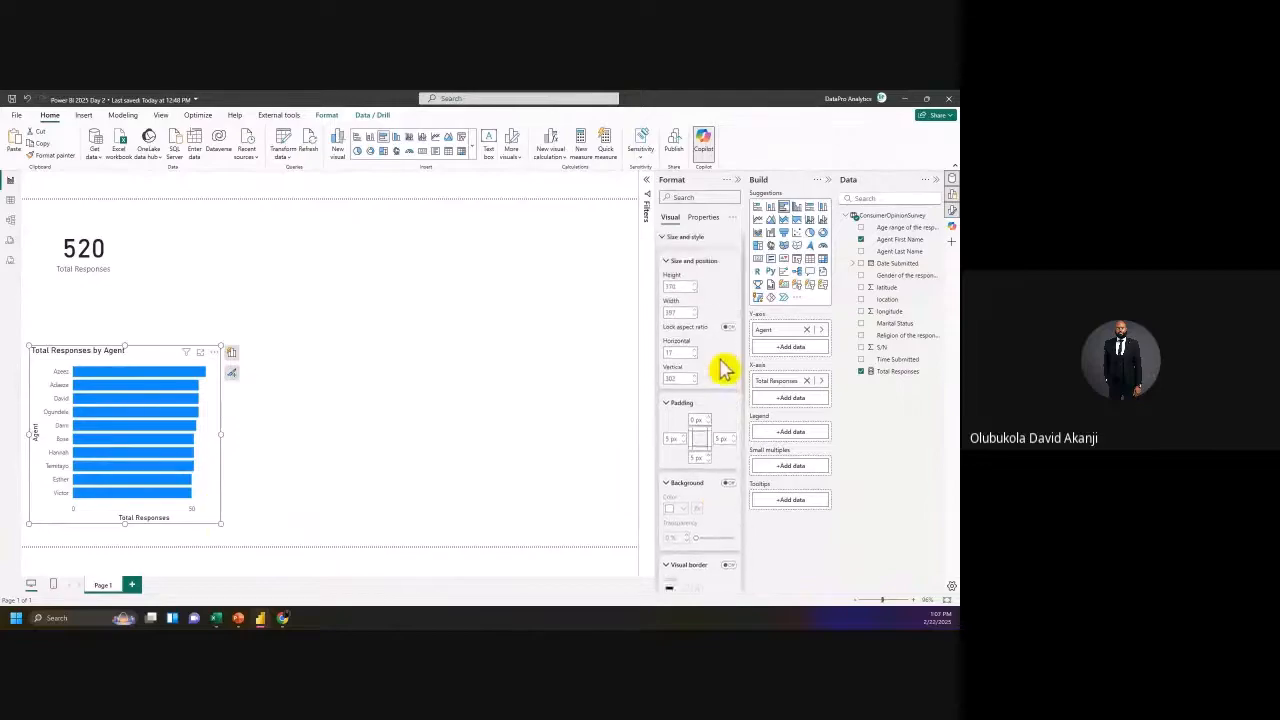
pyautogui.click(664, 243)
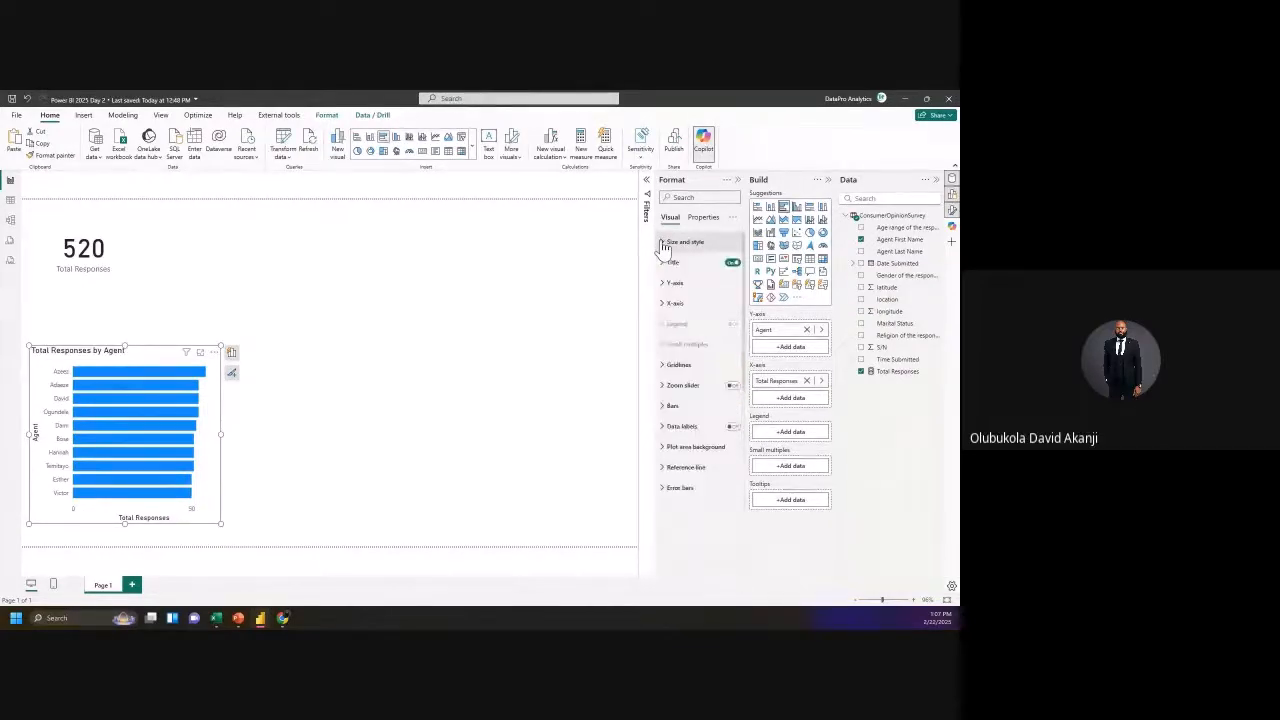
# Step: Keep the chart title and agent labels, and shrink the Y-axis label font from 9 to 8
pyautogui.click(733, 263)
pyautogui.click(733, 263)
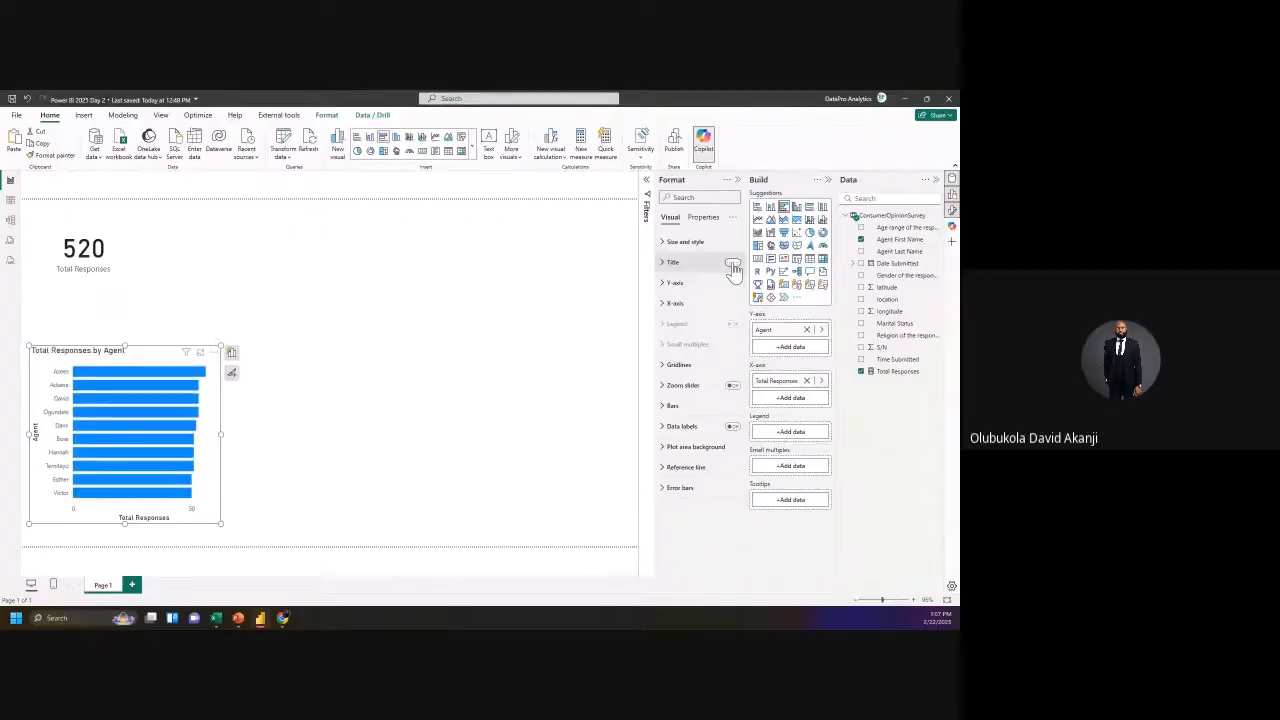
pyautogui.click(664, 283)
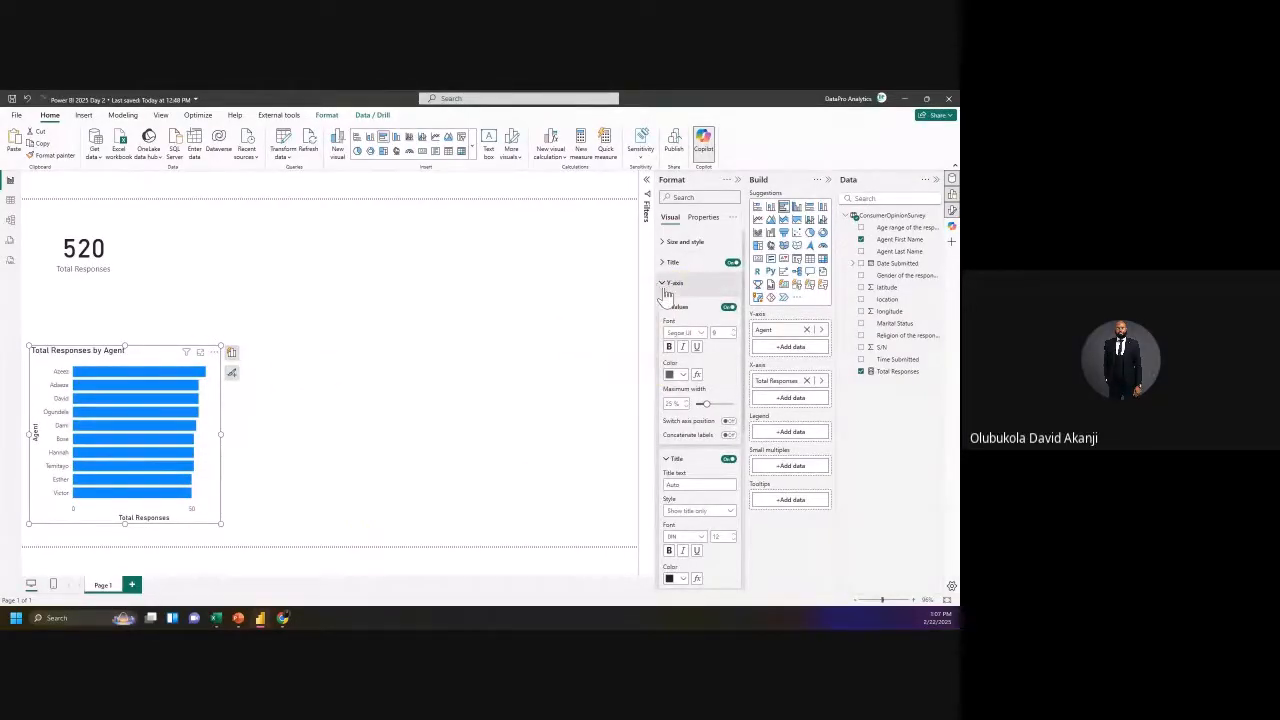
pyautogui.click(729, 308)
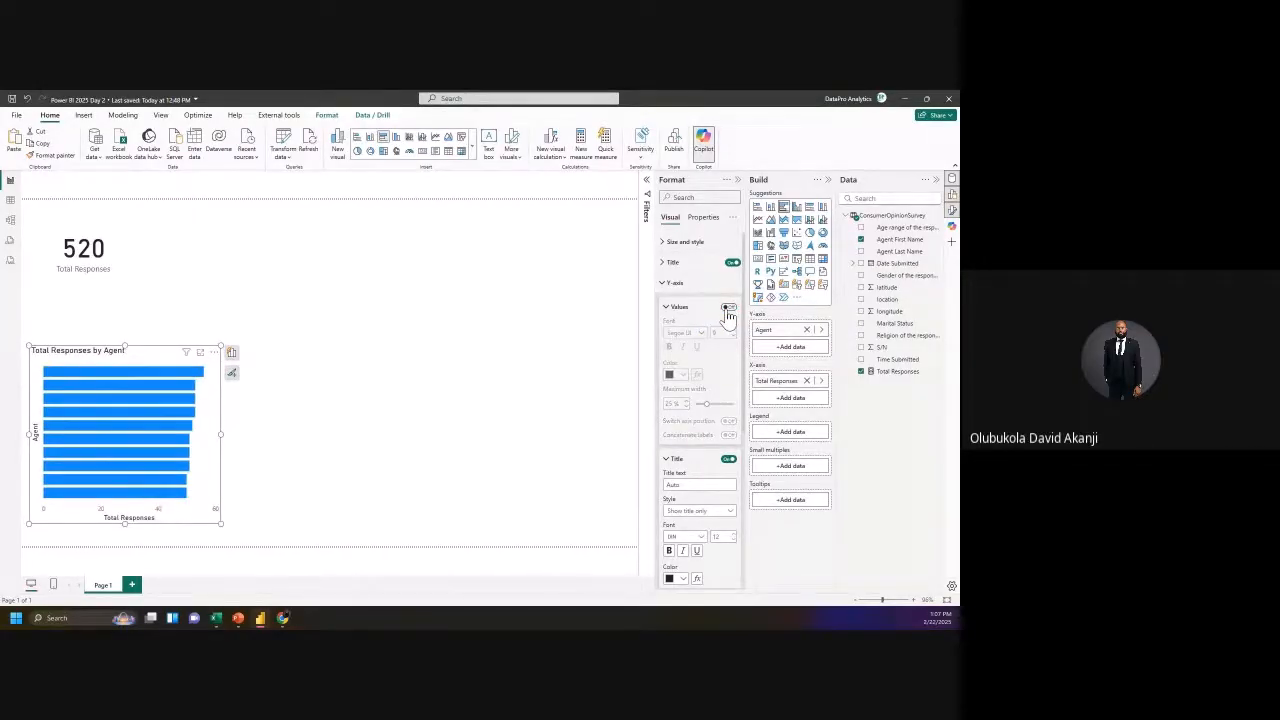
pyautogui.click(729, 308)
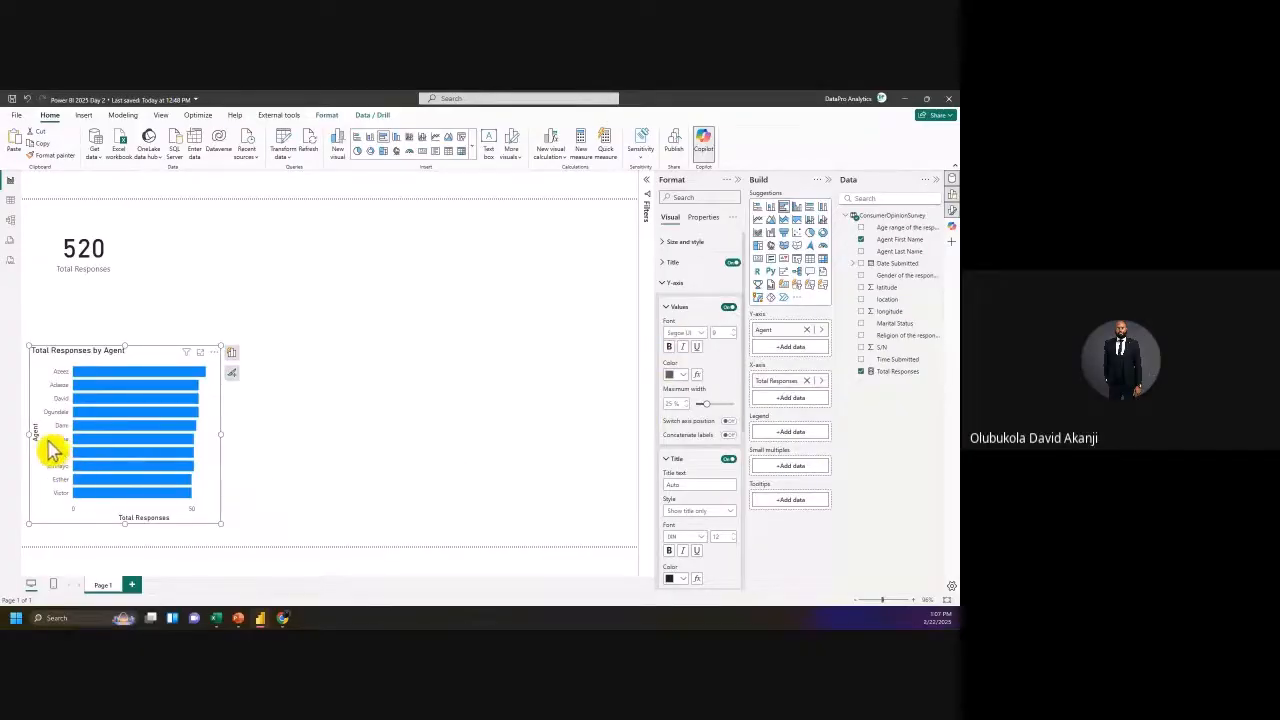
pyautogui.scroll(-1, 700, 445)
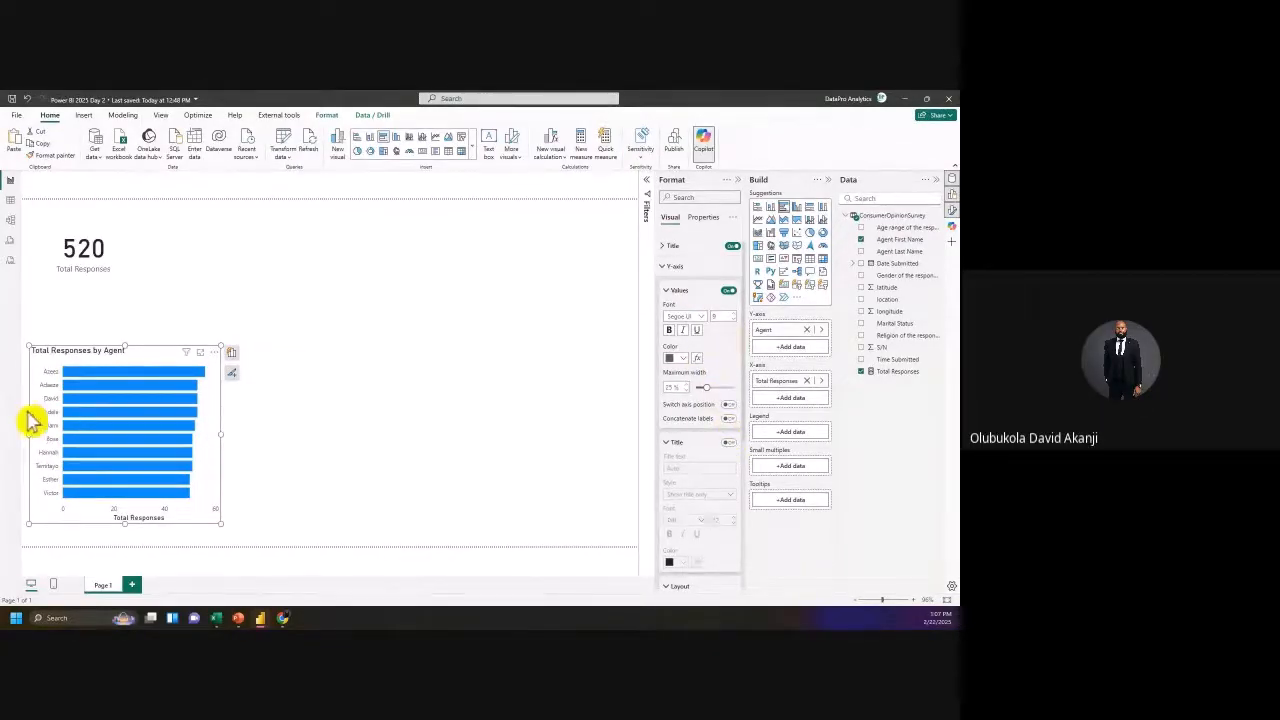
pyautogui.click(733, 320)
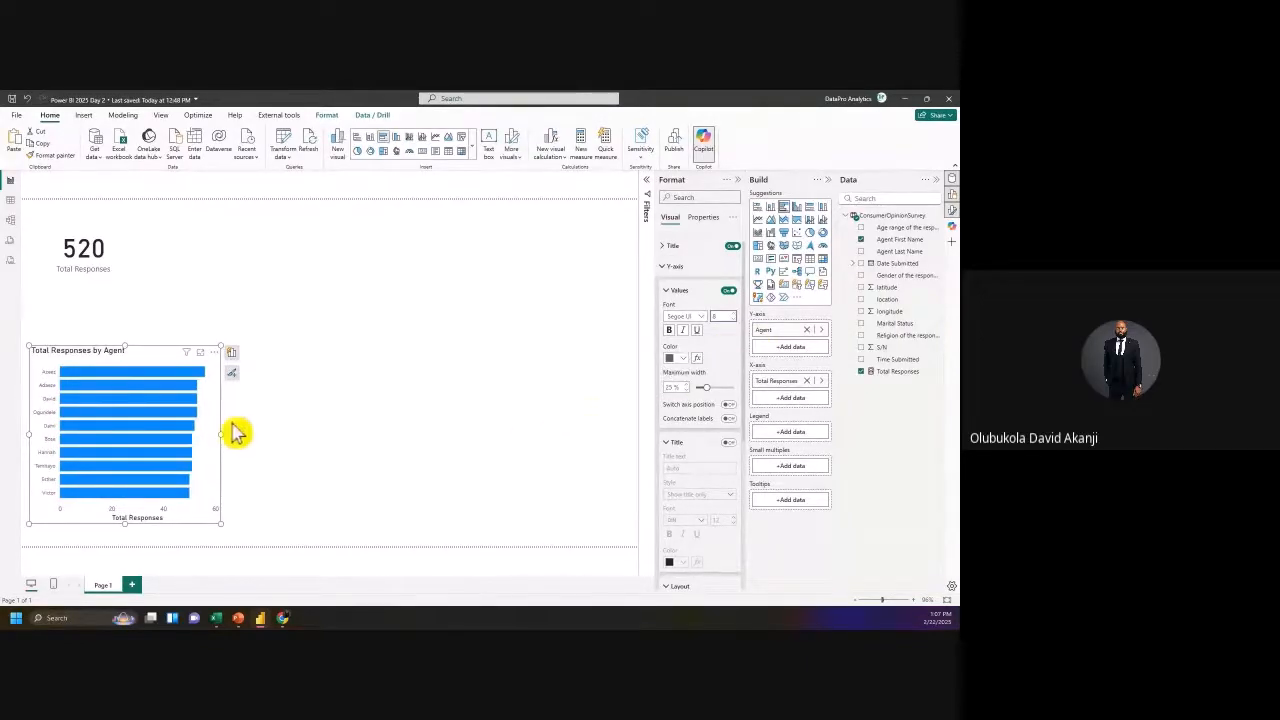
pyautogui.click(666, 268)
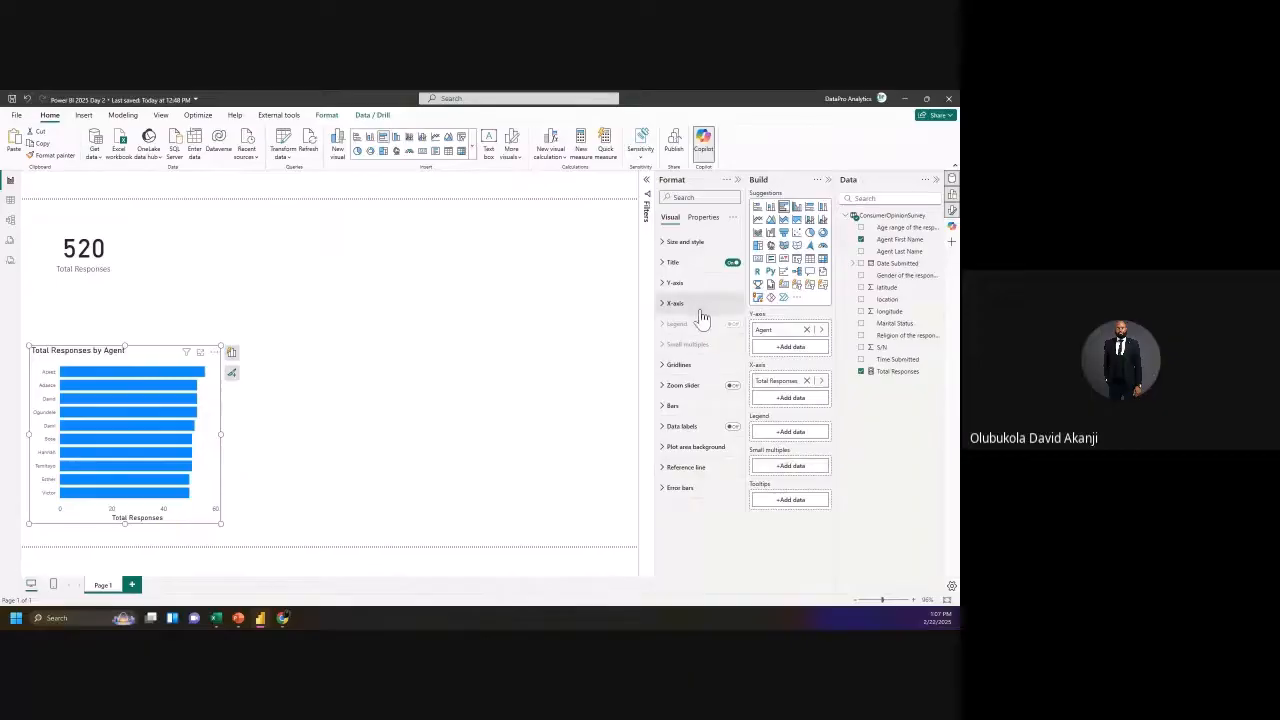
# Step: Turn off the agent chart's x-axis values and Total Responses axis title, and make the chart taller
pyautogui.click(665, 305)
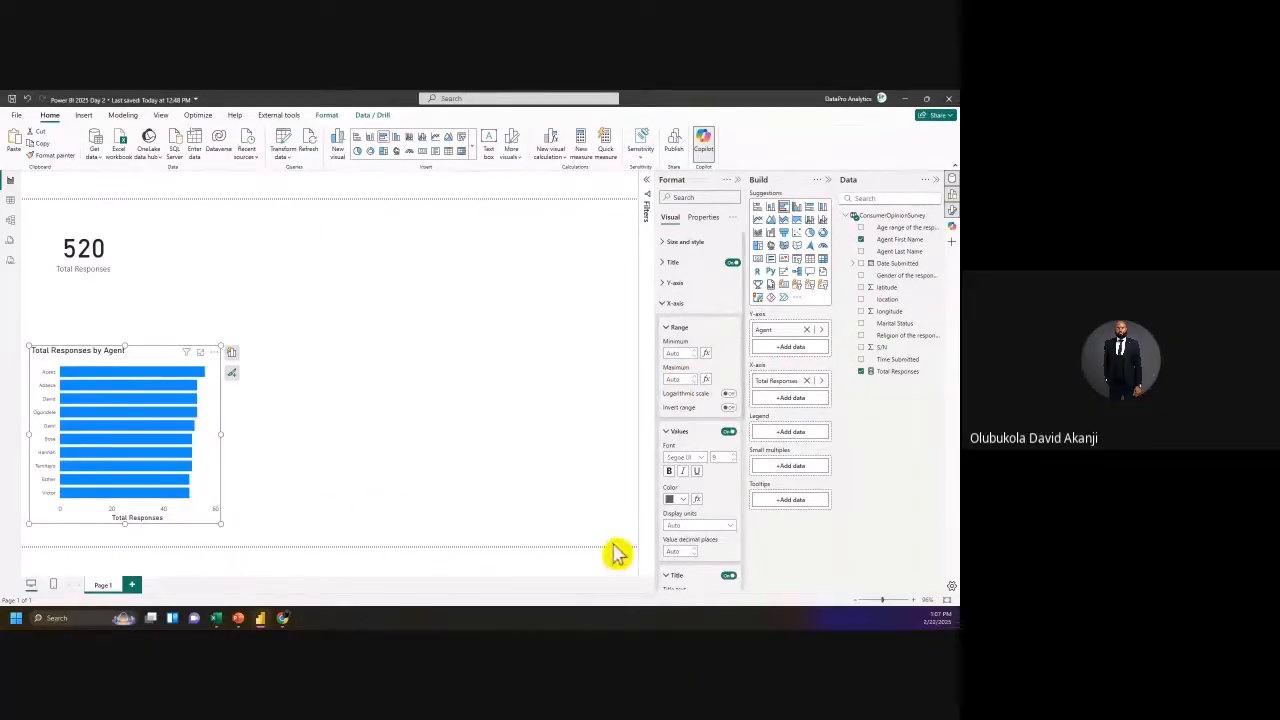
pyautogui.click(729, 432)
pyautogui.click(729, 432)
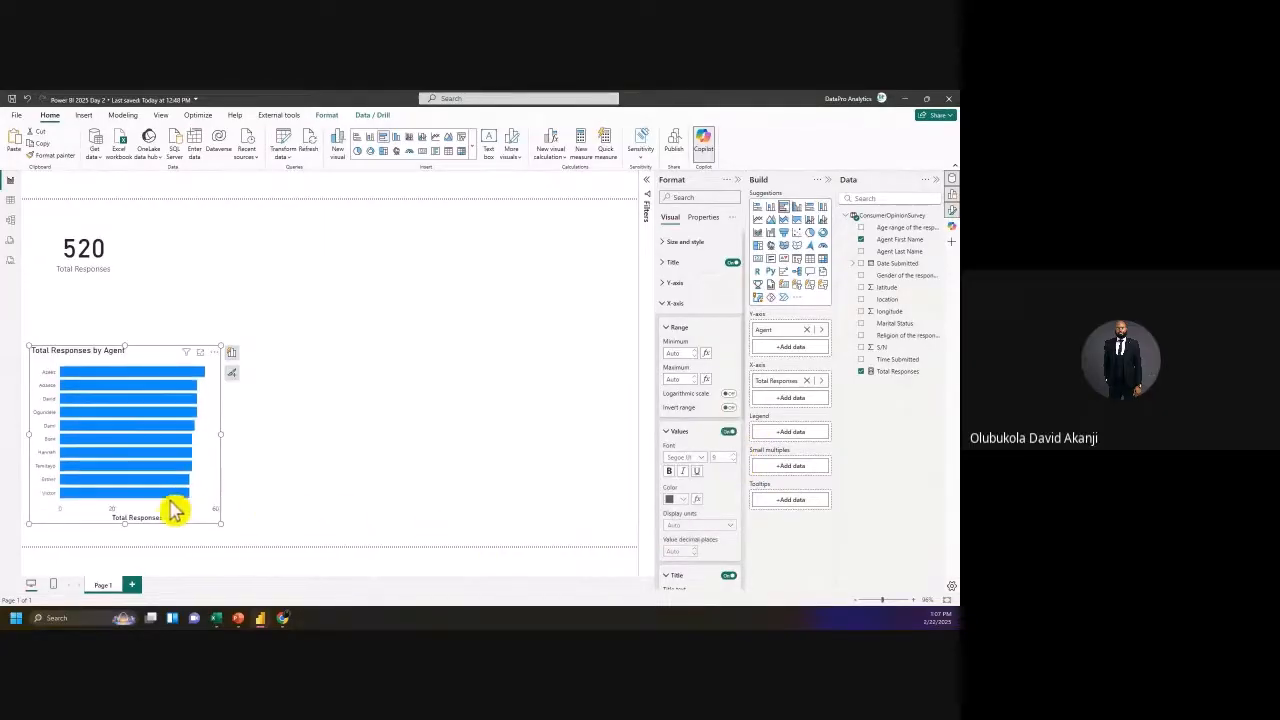
pyautogui.scroll(-1, 725, 497)
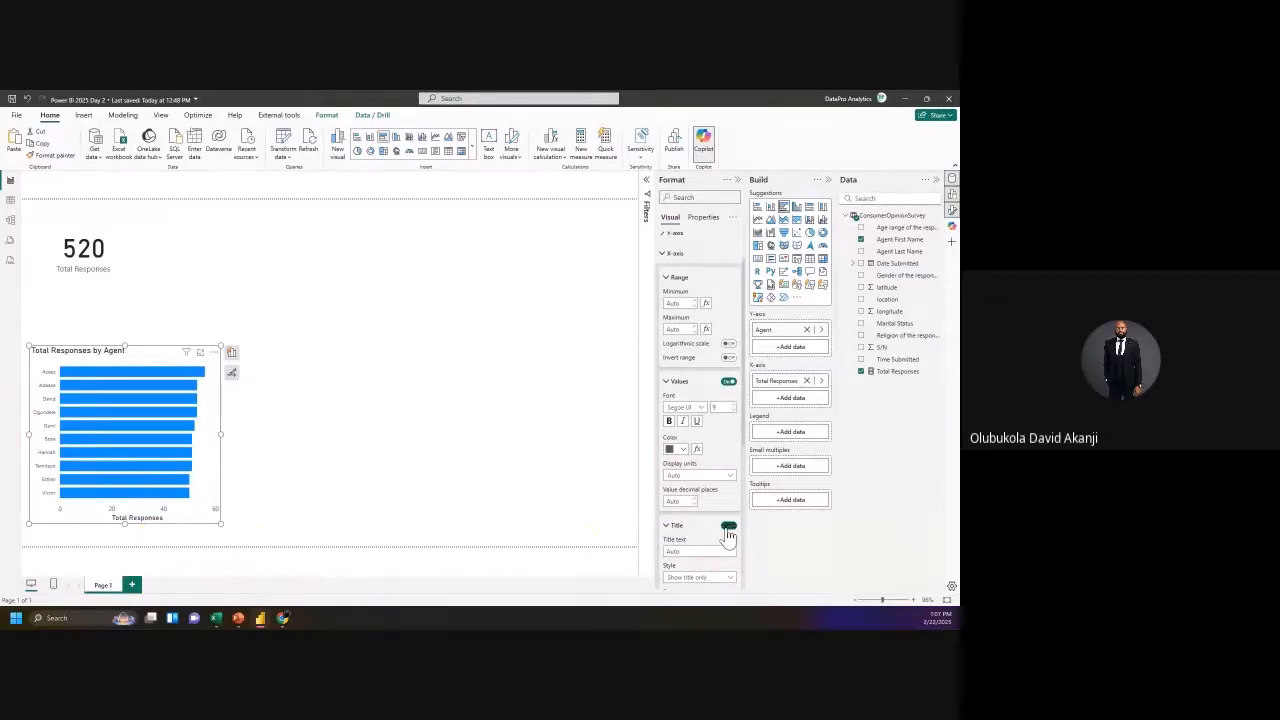
pyautogui.click(728, 527)
pyautogui.scroll(-1, 735, 540)
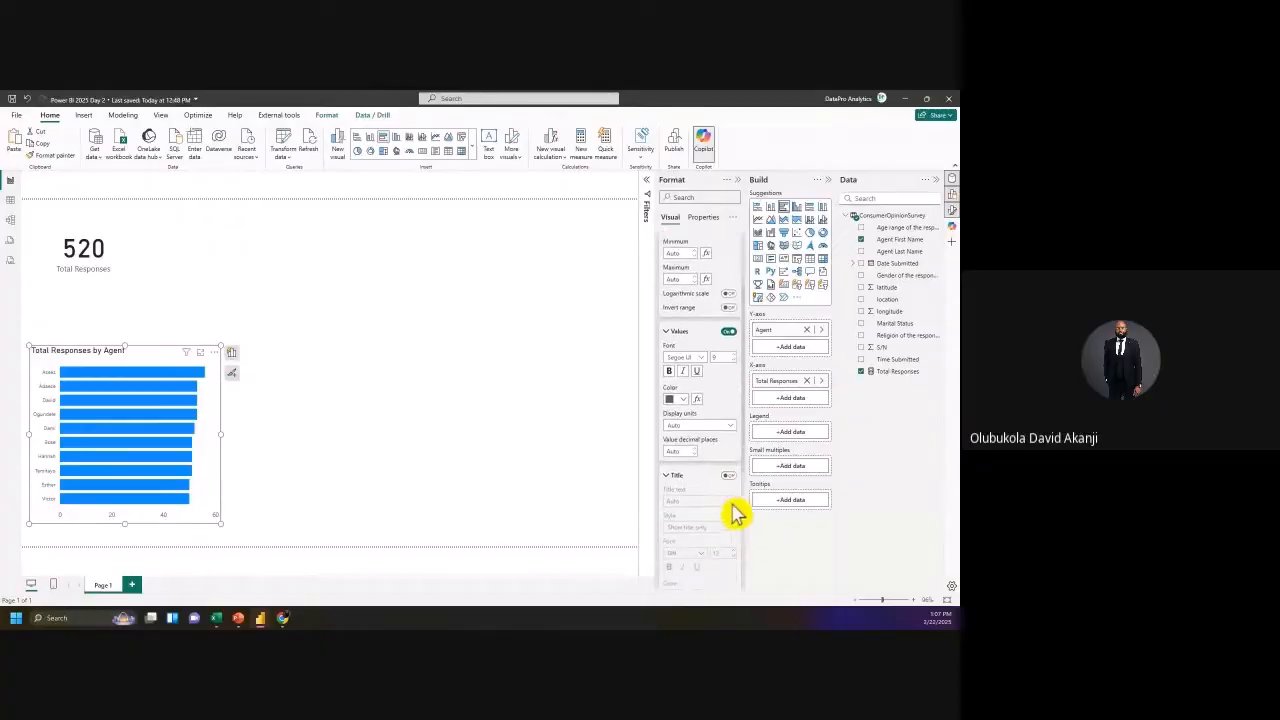
pyautogui.scroll(2, 679, 347)
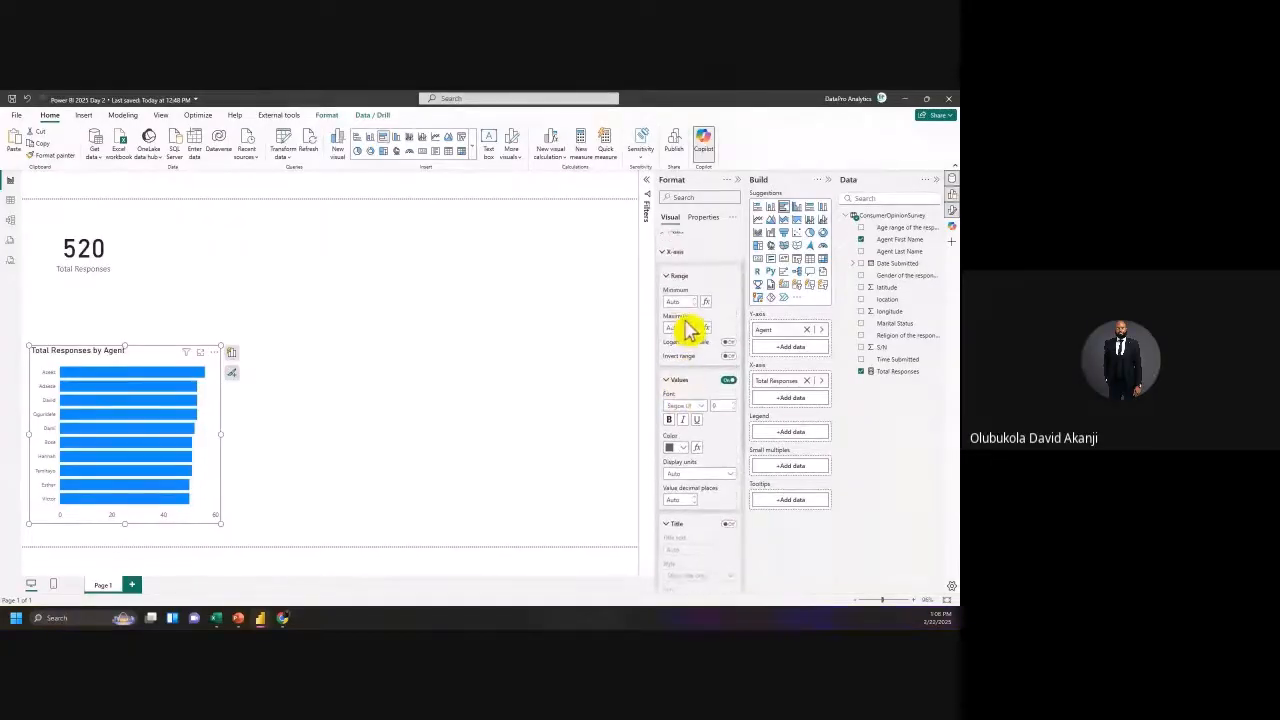
pyautogui.scroll(-1, 722, 477)
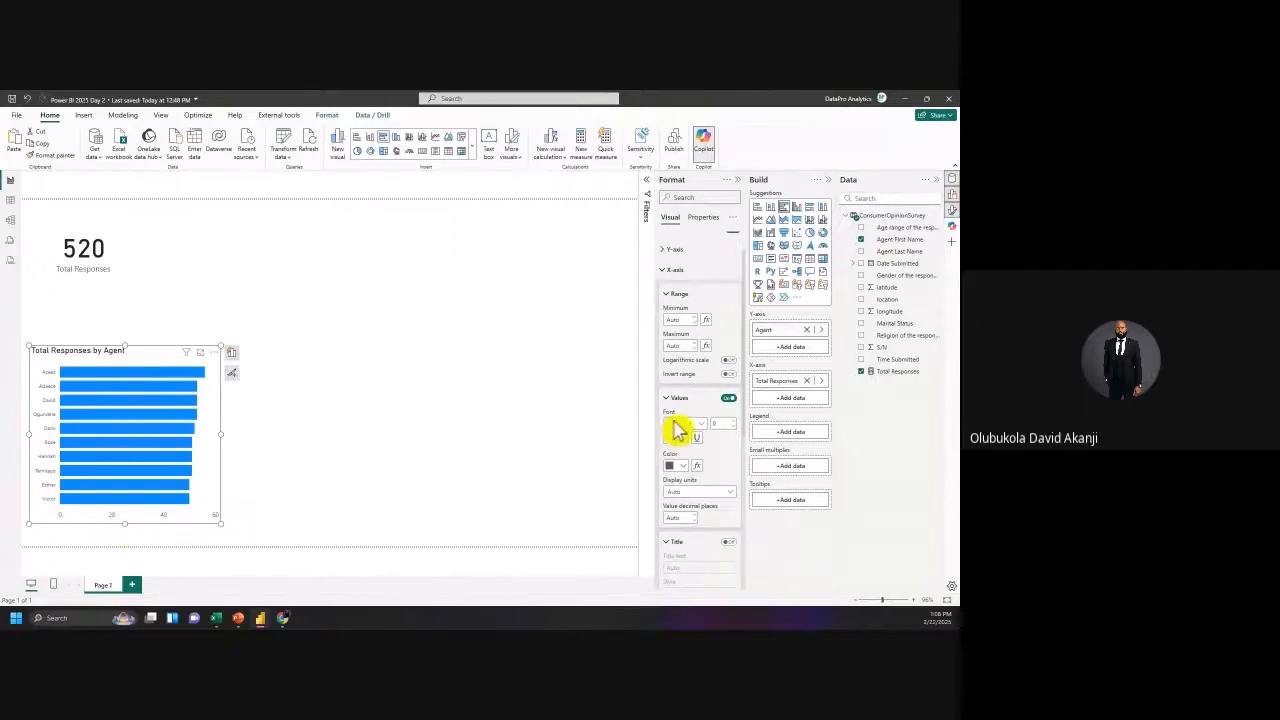
pyautogui.click(729, 399)
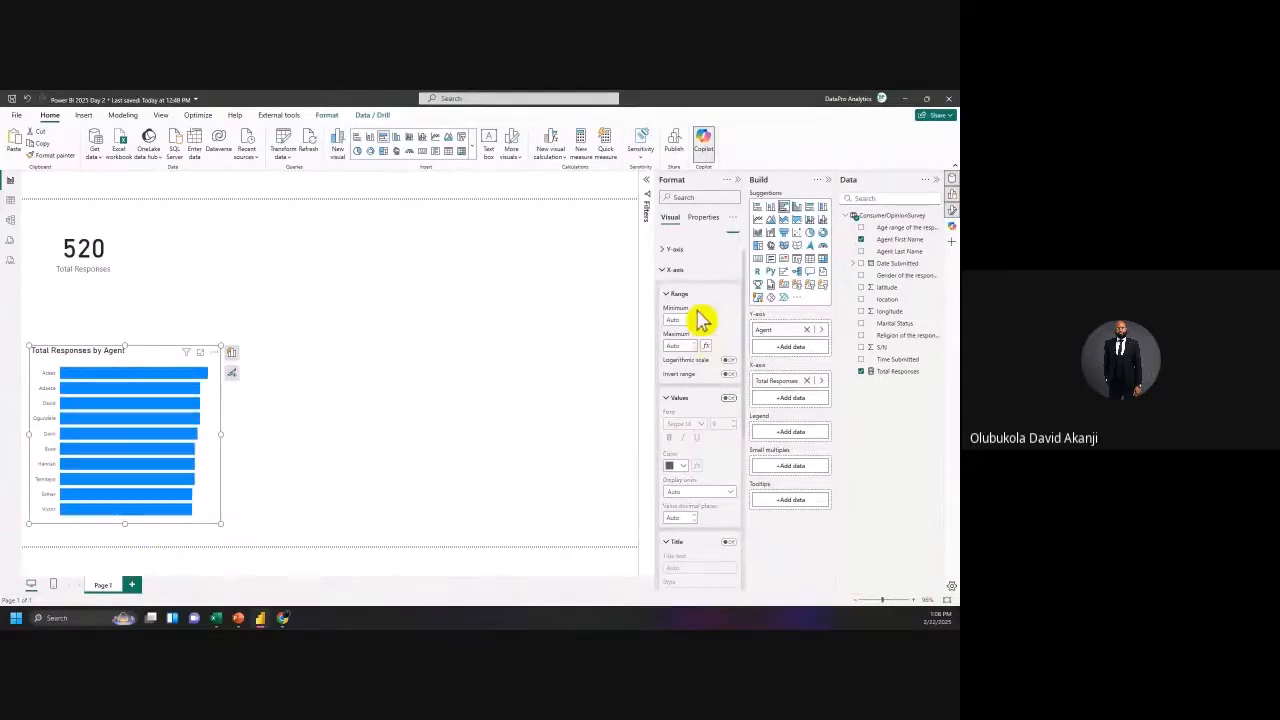
pyautogui.click(668, 272)
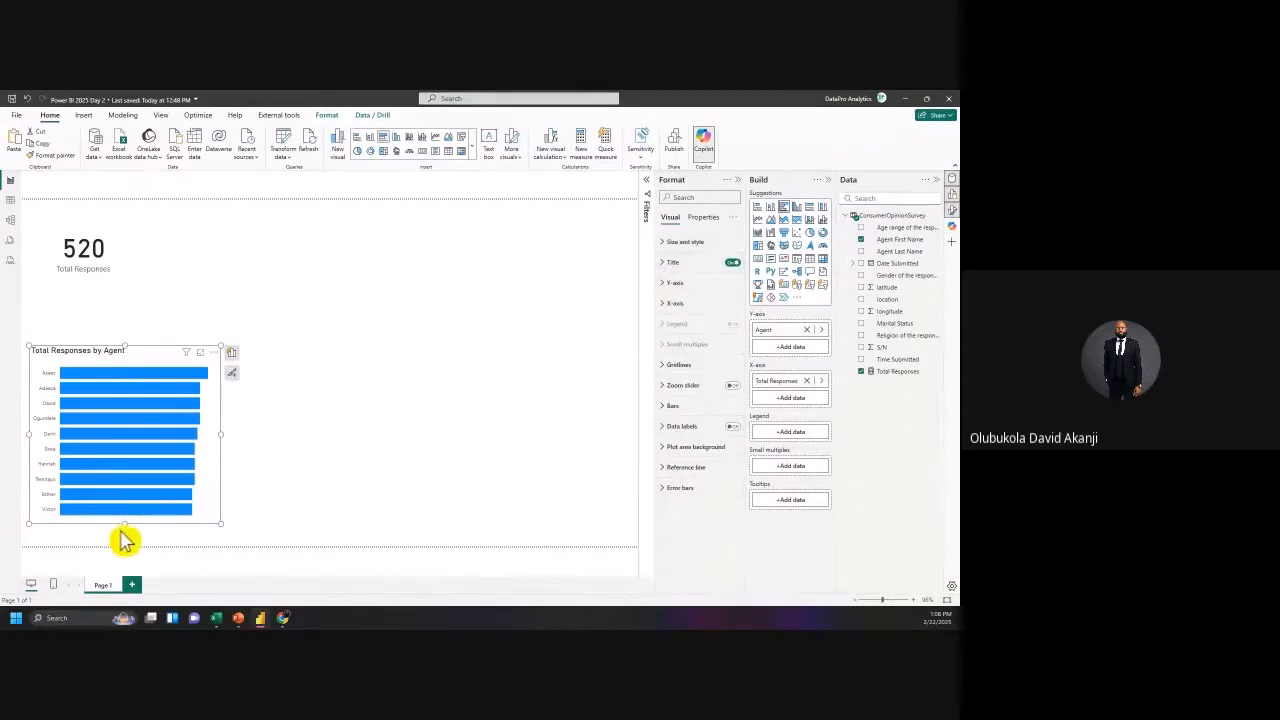
pyautogui.moveTo(125, 523); pyautogui.dragTo(126, 542)
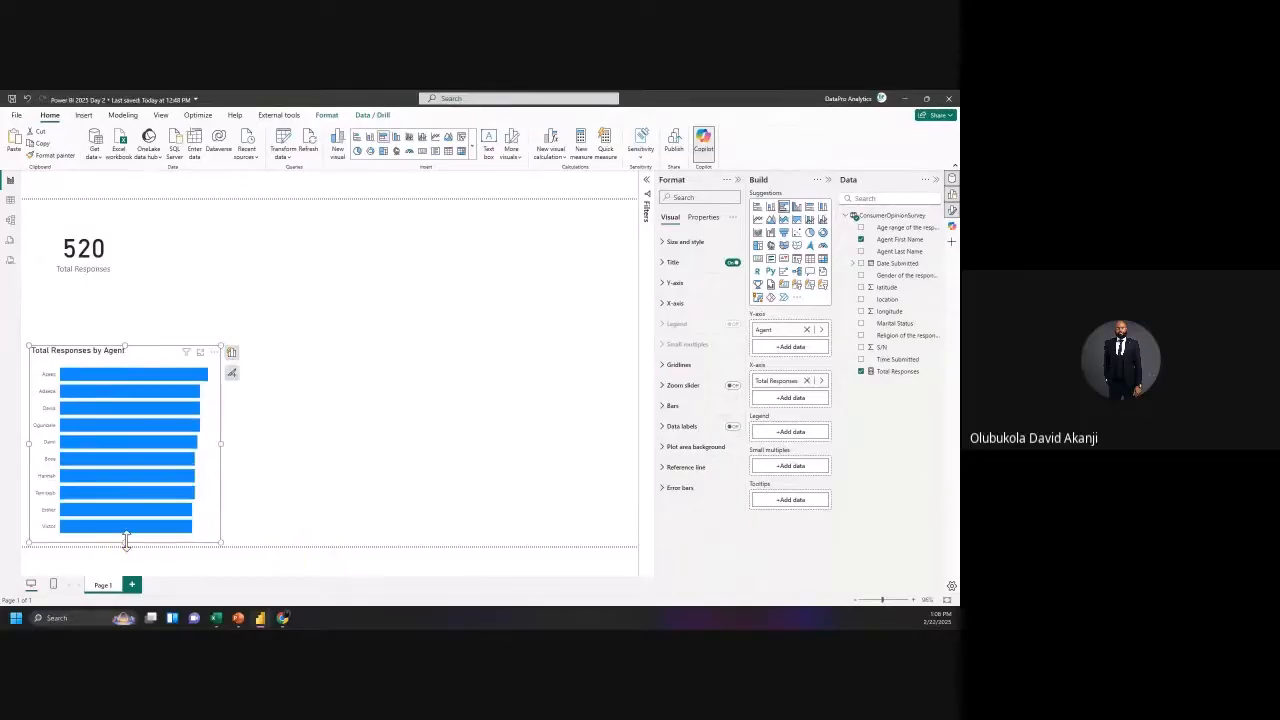
# Step: Colour the agent chart's bars yellow and stretch the chart slightly up and right
pyautogui.click(667, 406)
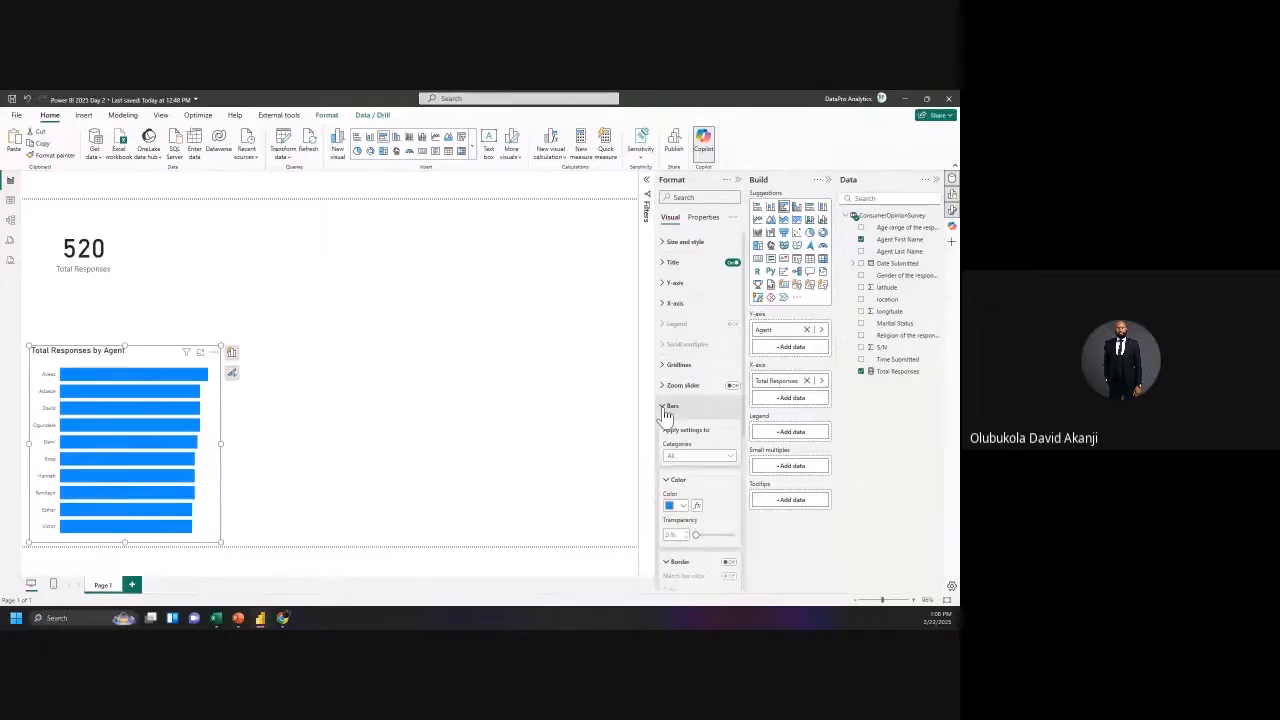
pyautogui.click(686, 506)
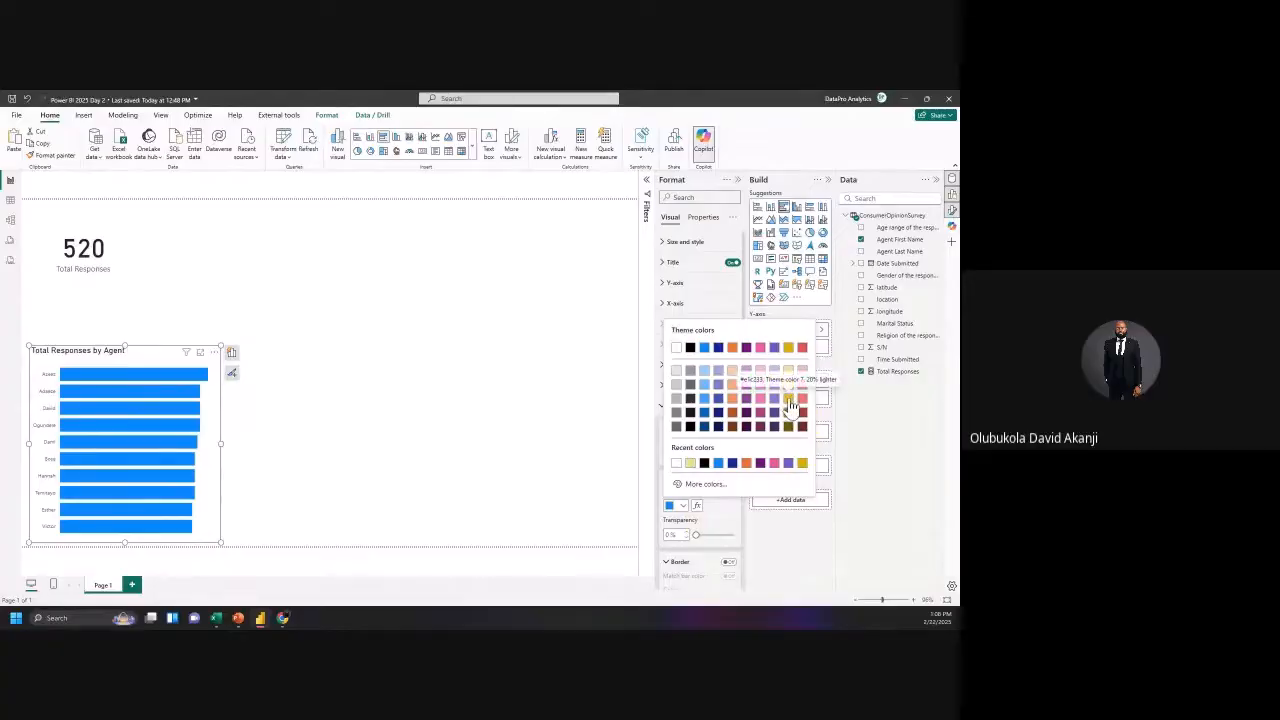
pyautogui.click(789, 401)
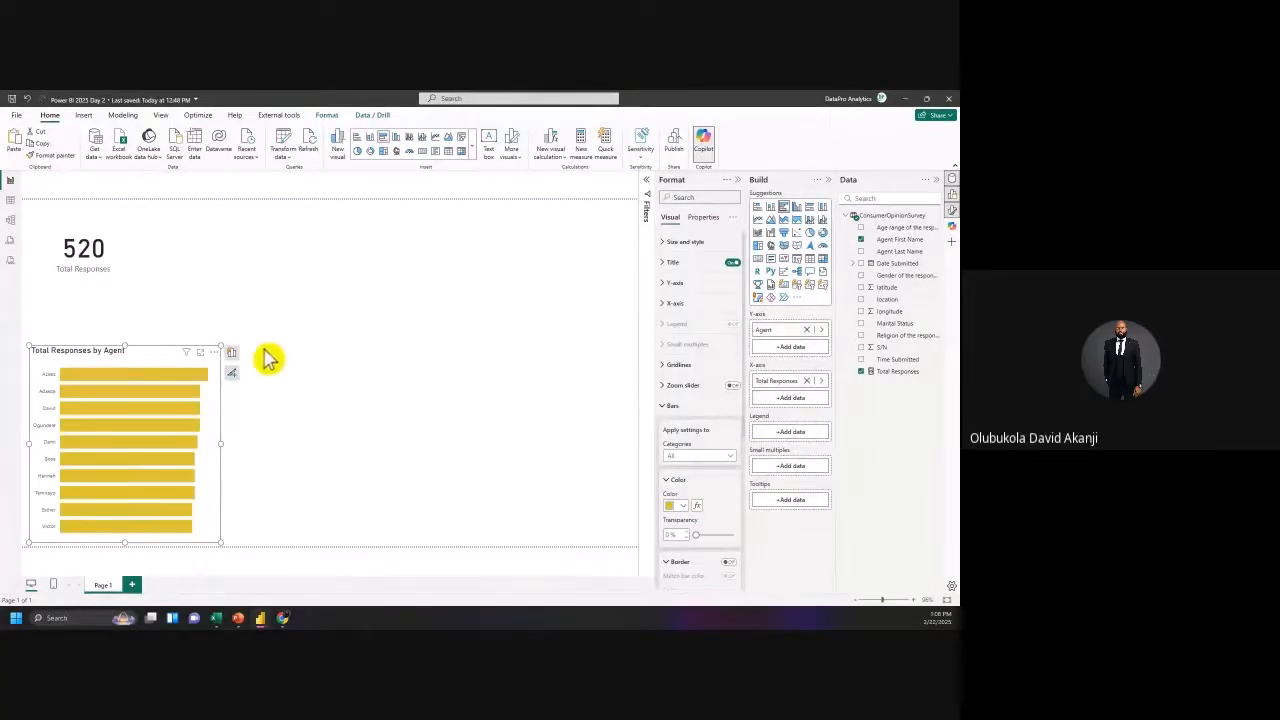
pyautogui.moveTo(223, 343); pyautogui.dragTo(251, 319)
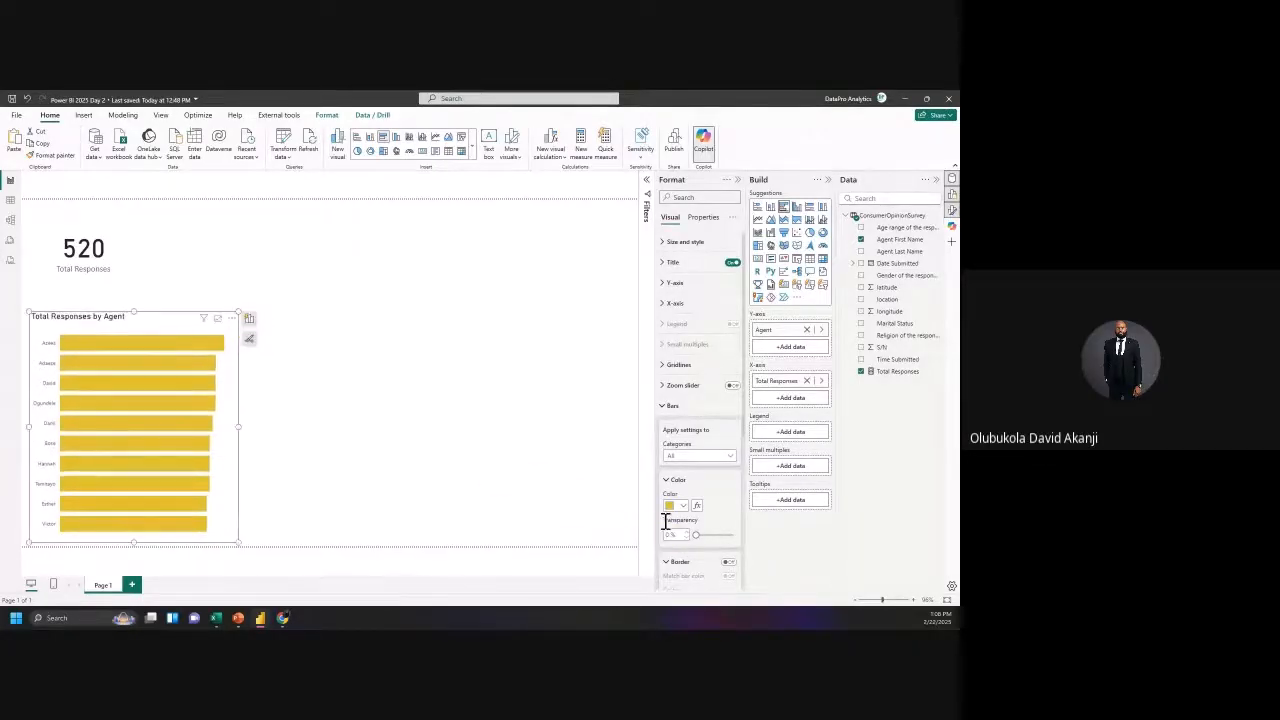
pyautogui.scroll(-1, 670, 510)
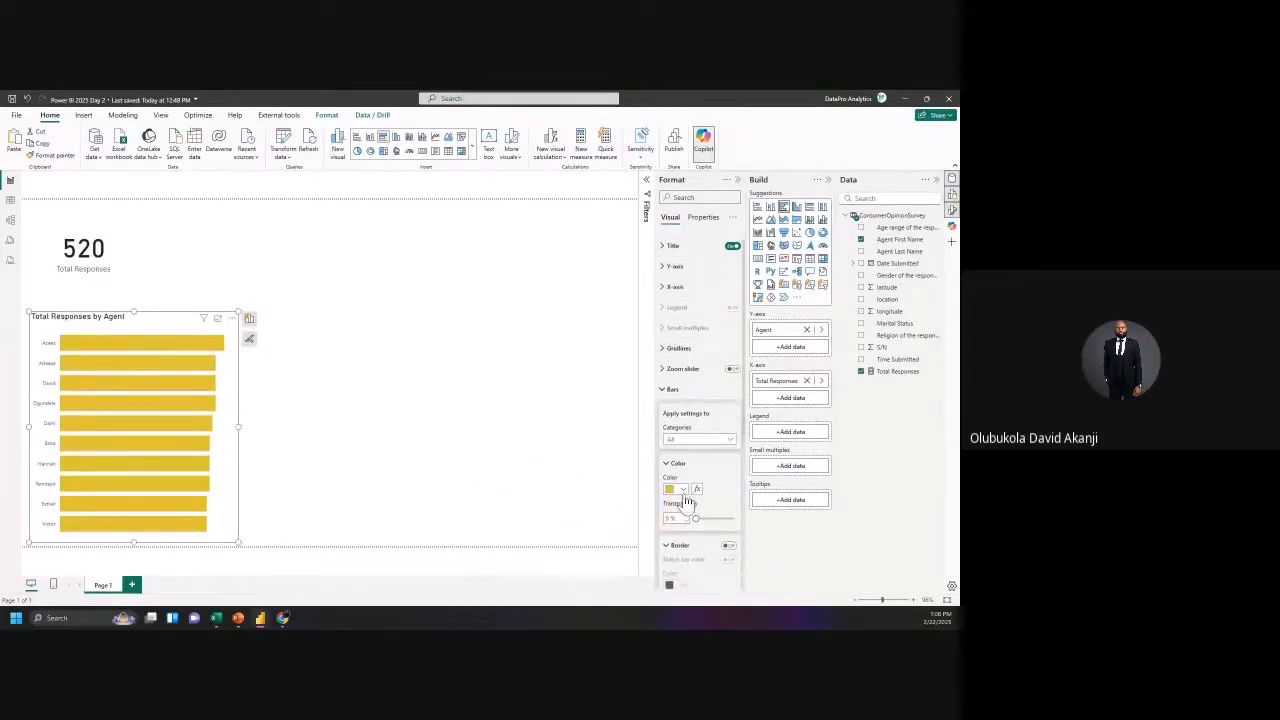
pyautogui.click(661, 392)
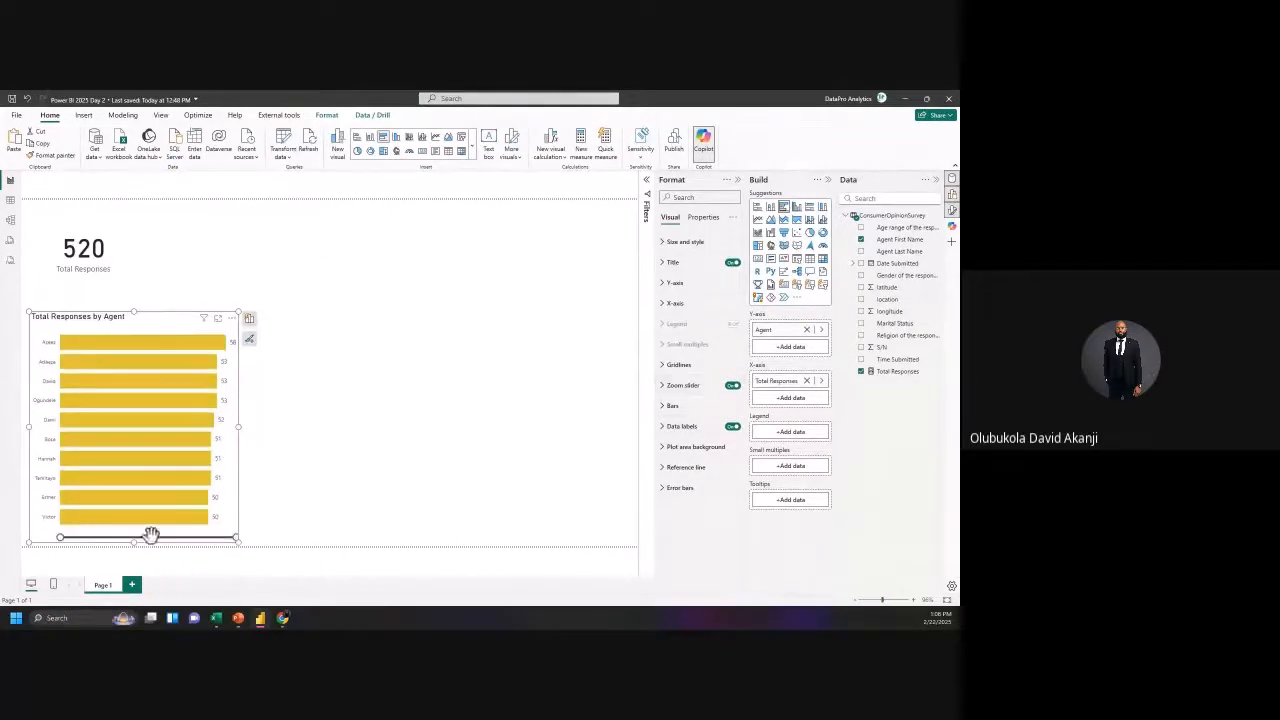
# Step: Shrink the agent chart slightly and turn off its zoom slider
pyautogui.moveTo(237, 540)
pyautogui.mouseDown()
pyautogui.moveTo(143, 546)
pyautogui.moveTo(248, 548)
pyautogui.mouseUp()
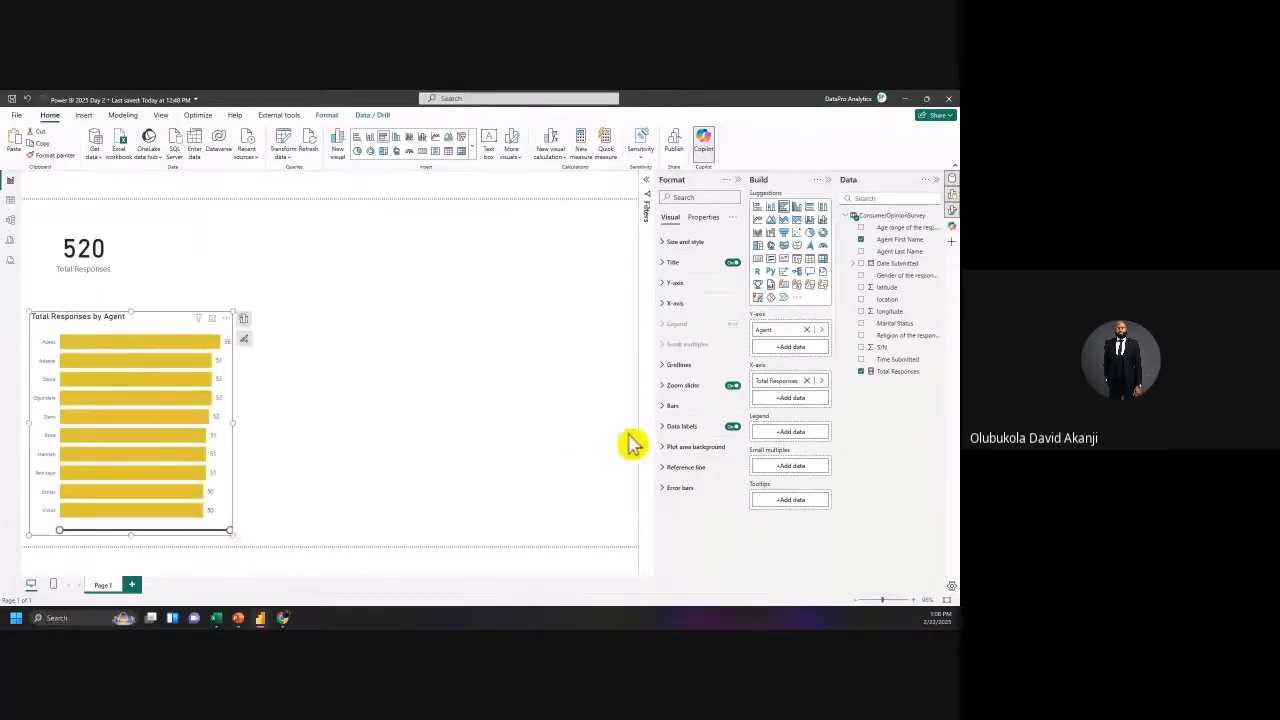
pyautogui.click(734, 386)
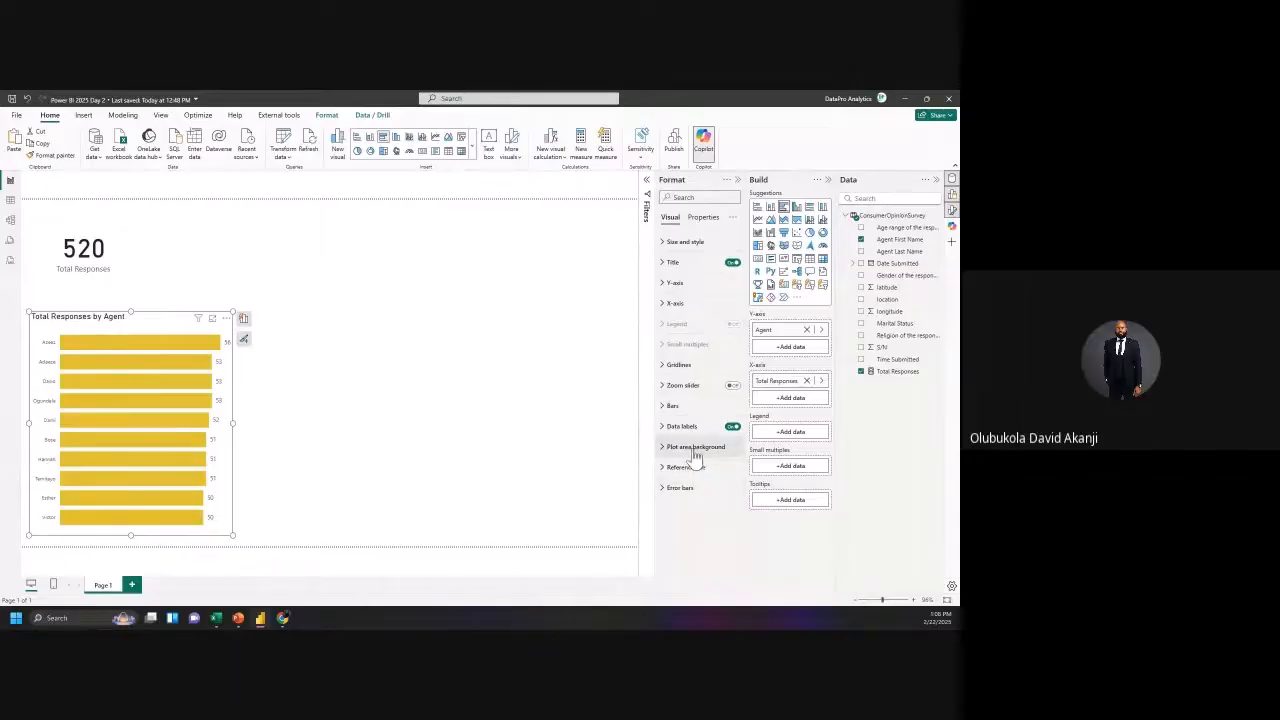
pyautogui.click(672, 489)
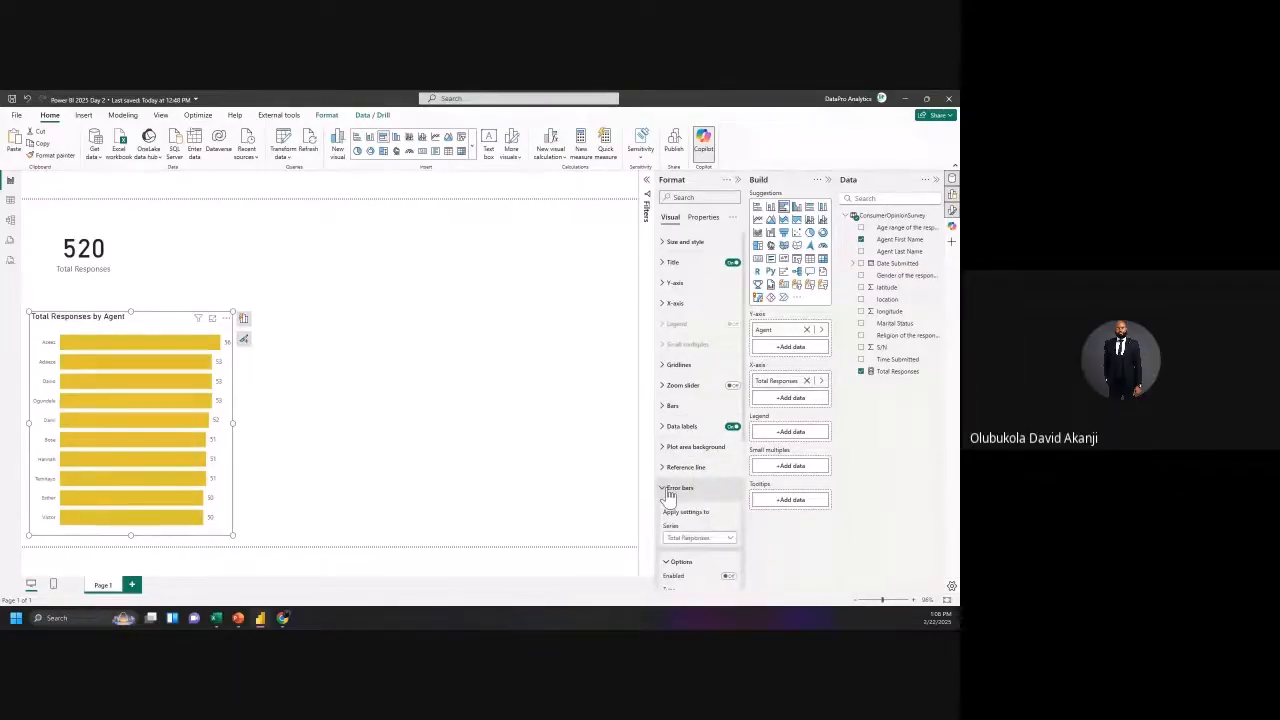
pyautogui.click(670, 490)
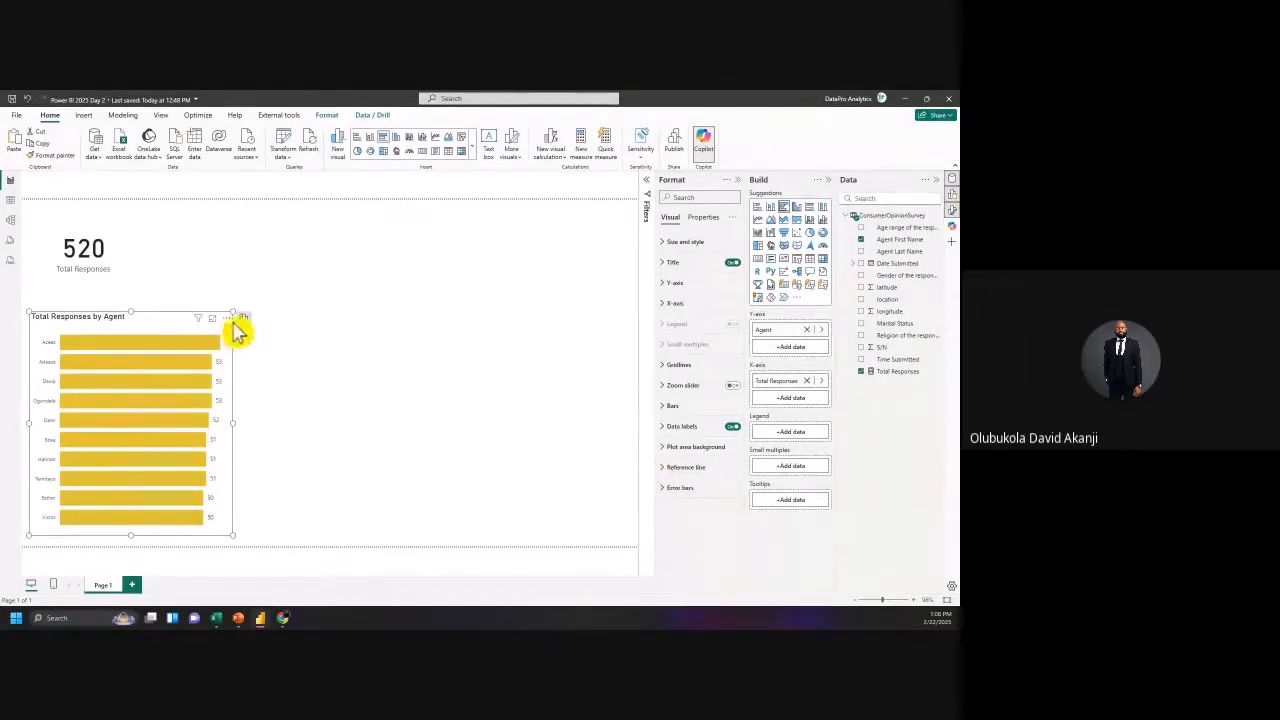
# Step: Set the data label position to Inside end after trying other positions, and narrow the chart
pyautogui.click(663, 428)
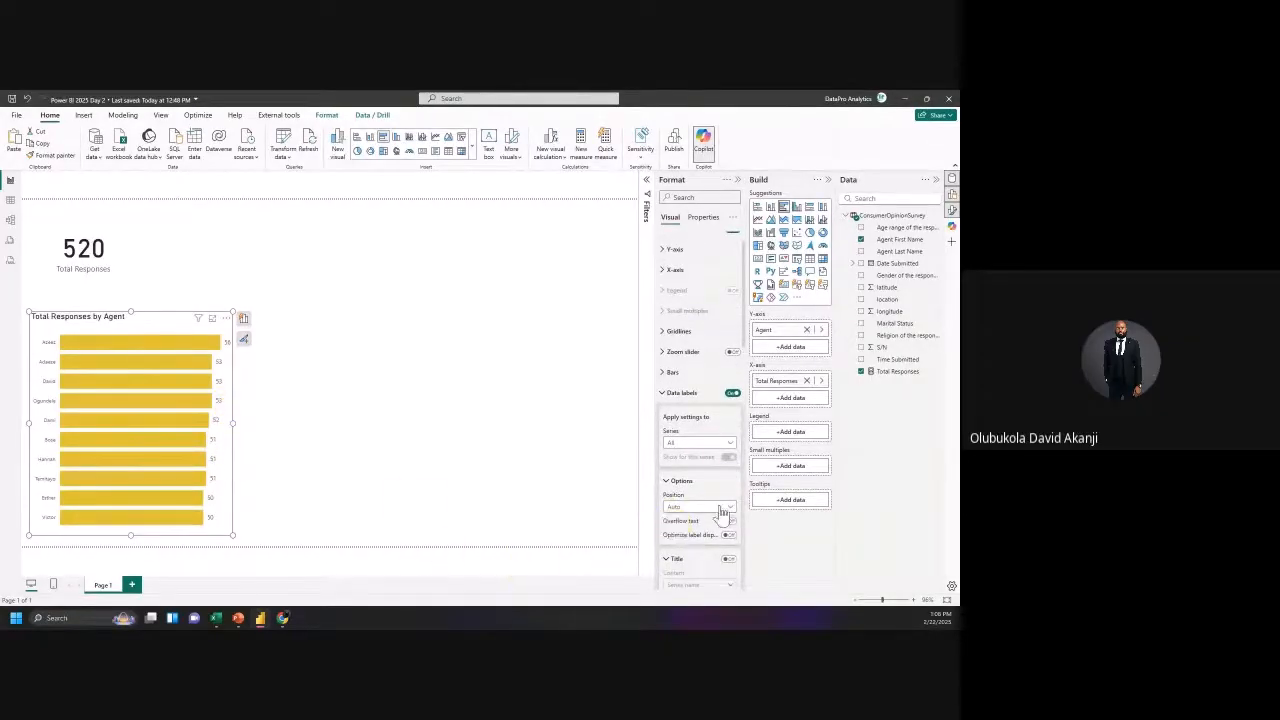
pyautogui.scroll(-1, 730, 515)
pyautogui.click(711, 474)
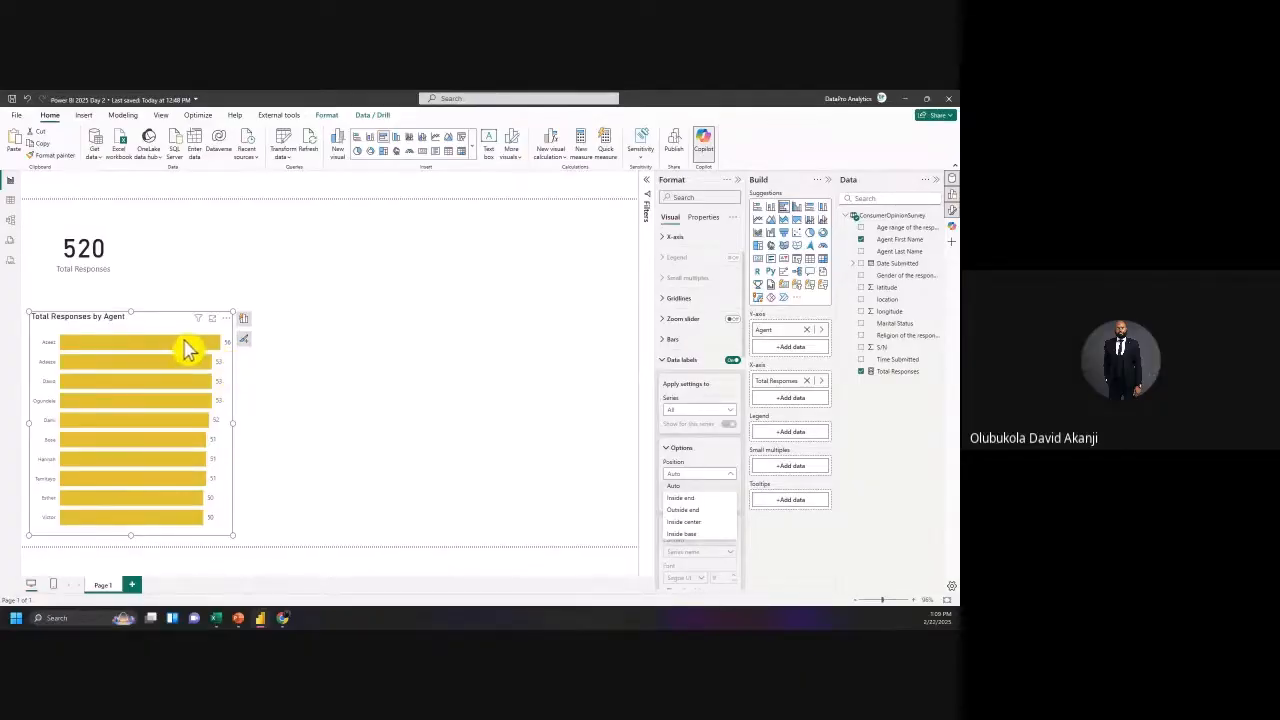
pyautogui.click(701, 541)
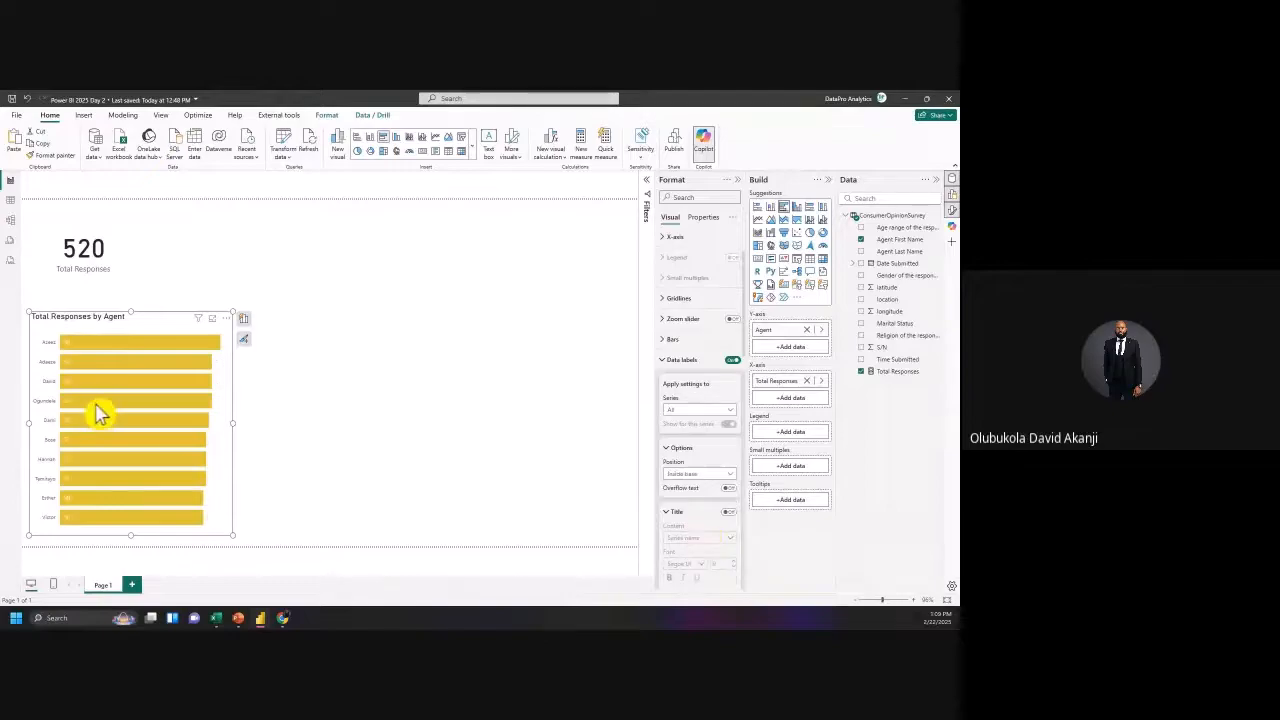
pyautogui.click(680, 474)
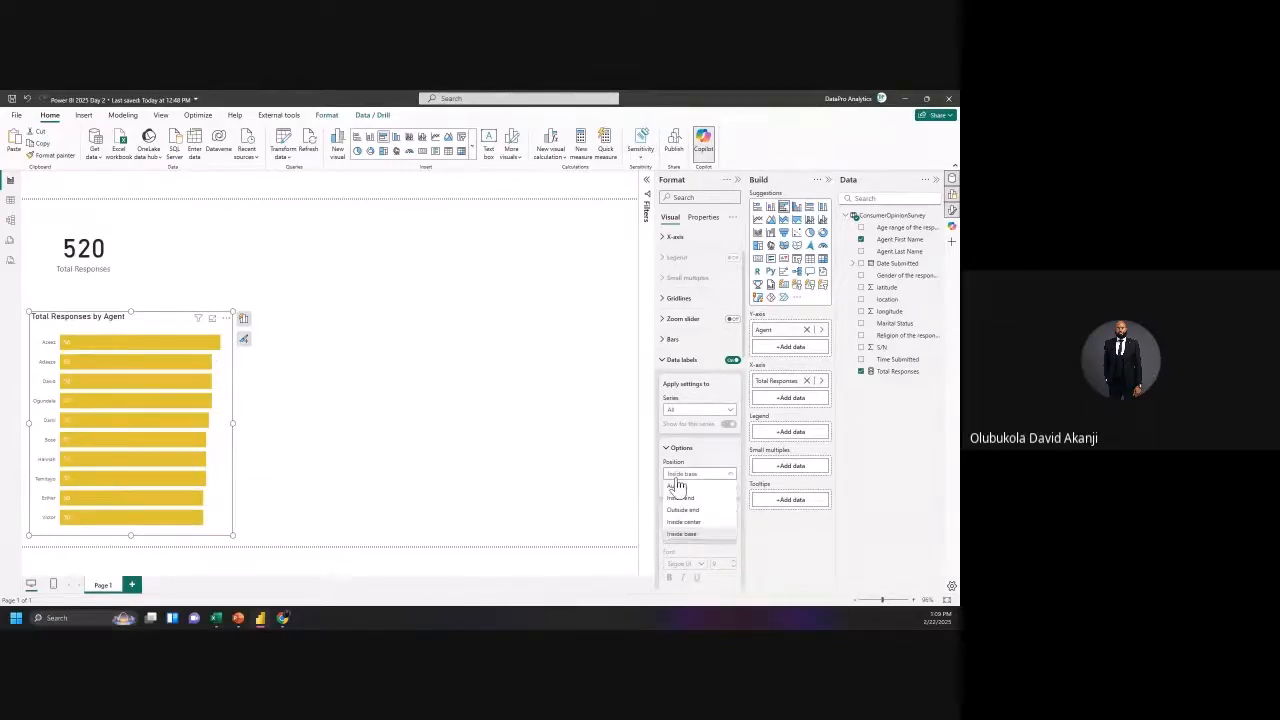
pyautogui.click(684, 516)
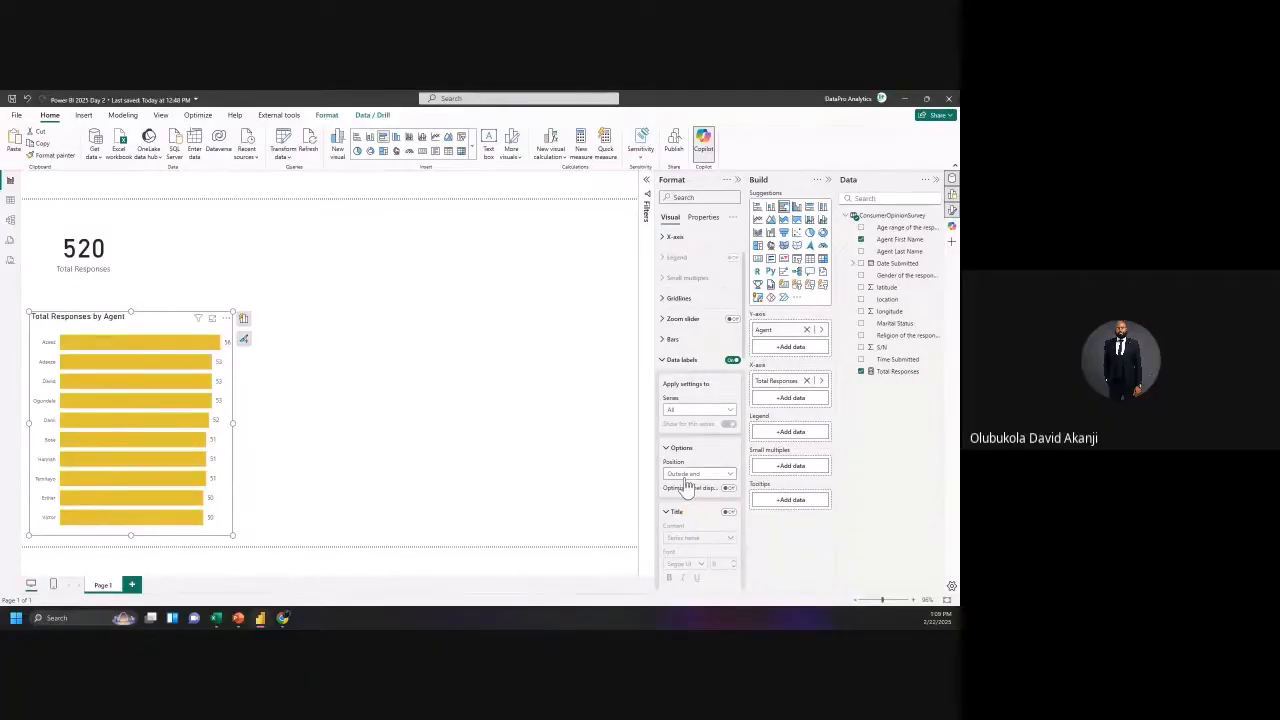
pyautogui.click(684, 477)
pyautogui.click(682, 498)
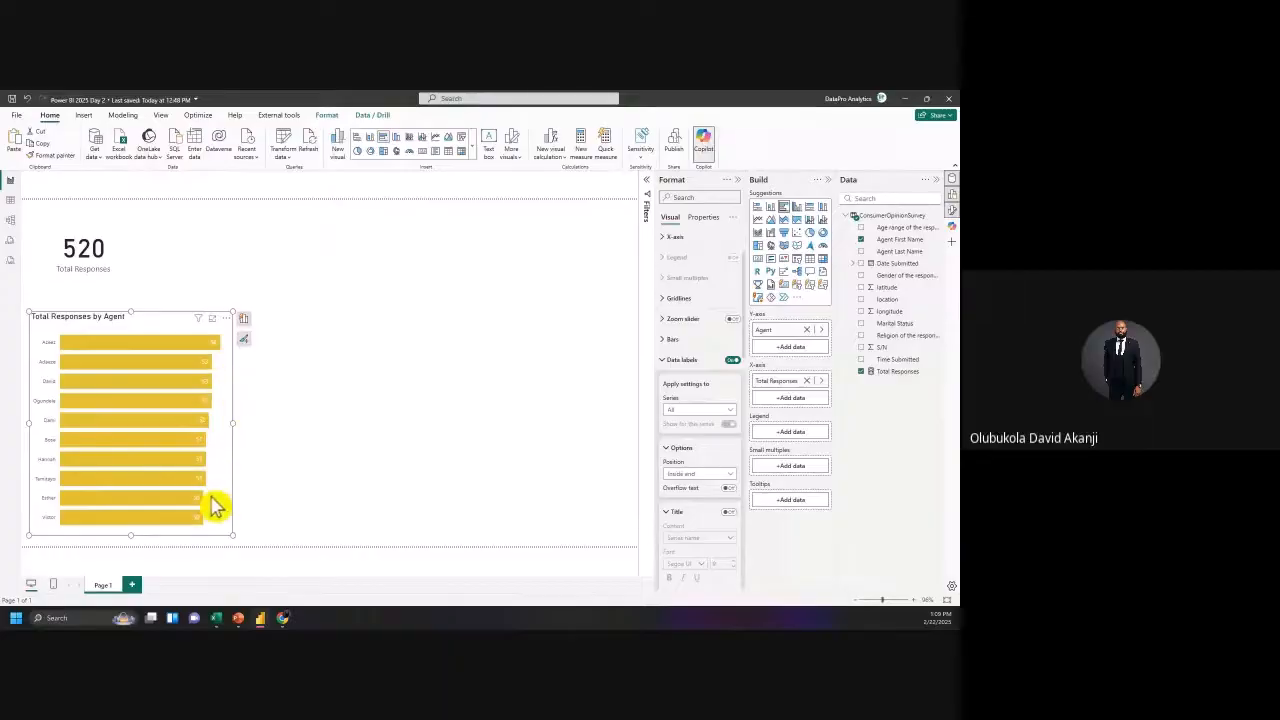
pyautogui.moveTo(211, 497)
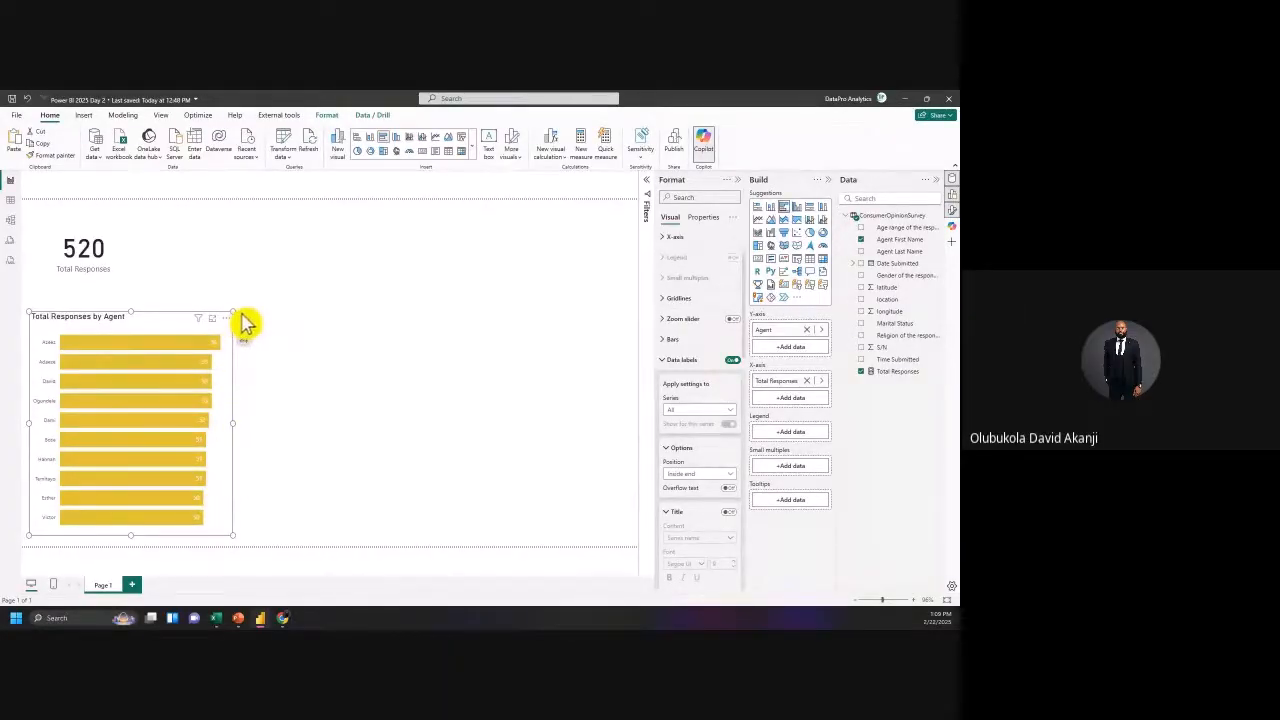
pyautogui.moveTo(237, 318); pyautogui.dragTo(197, 366)
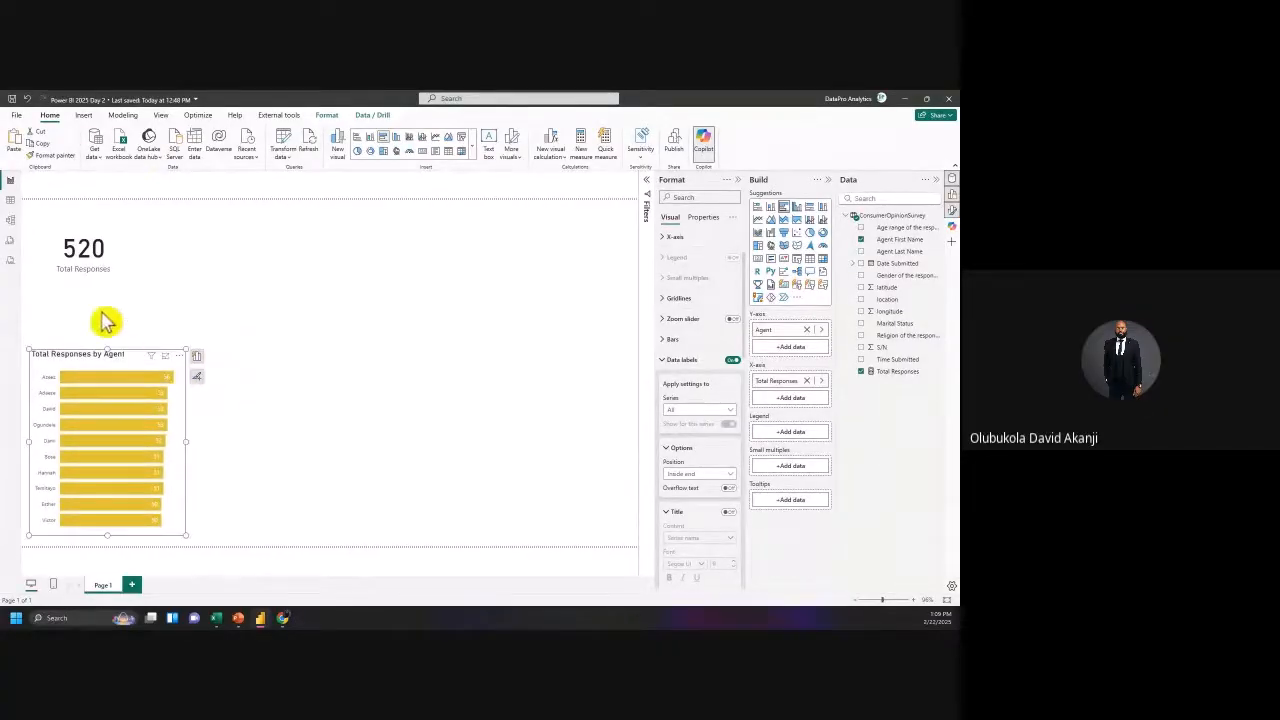
# Step: Check the ConsumerOpinionSurvey table in Table view, then return to the report page and deselect the bar chart
pyautogui.click(12, 204)
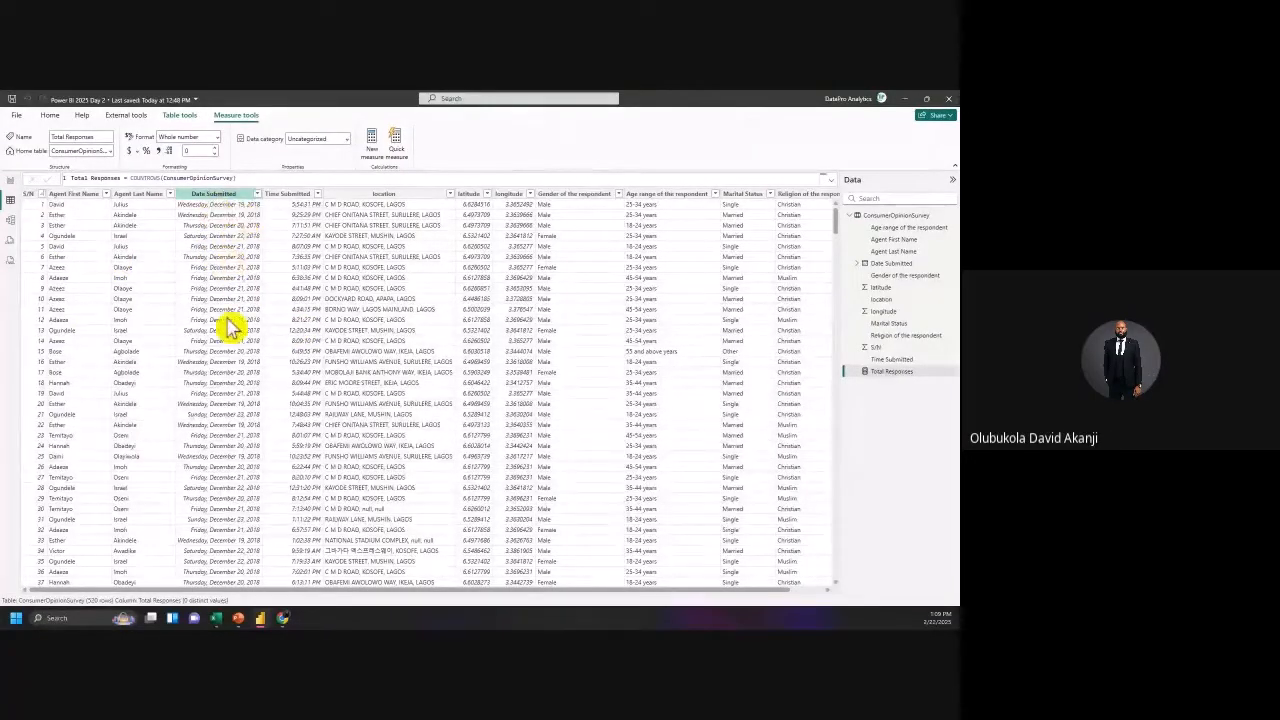
pyautogui.click(10, 184)
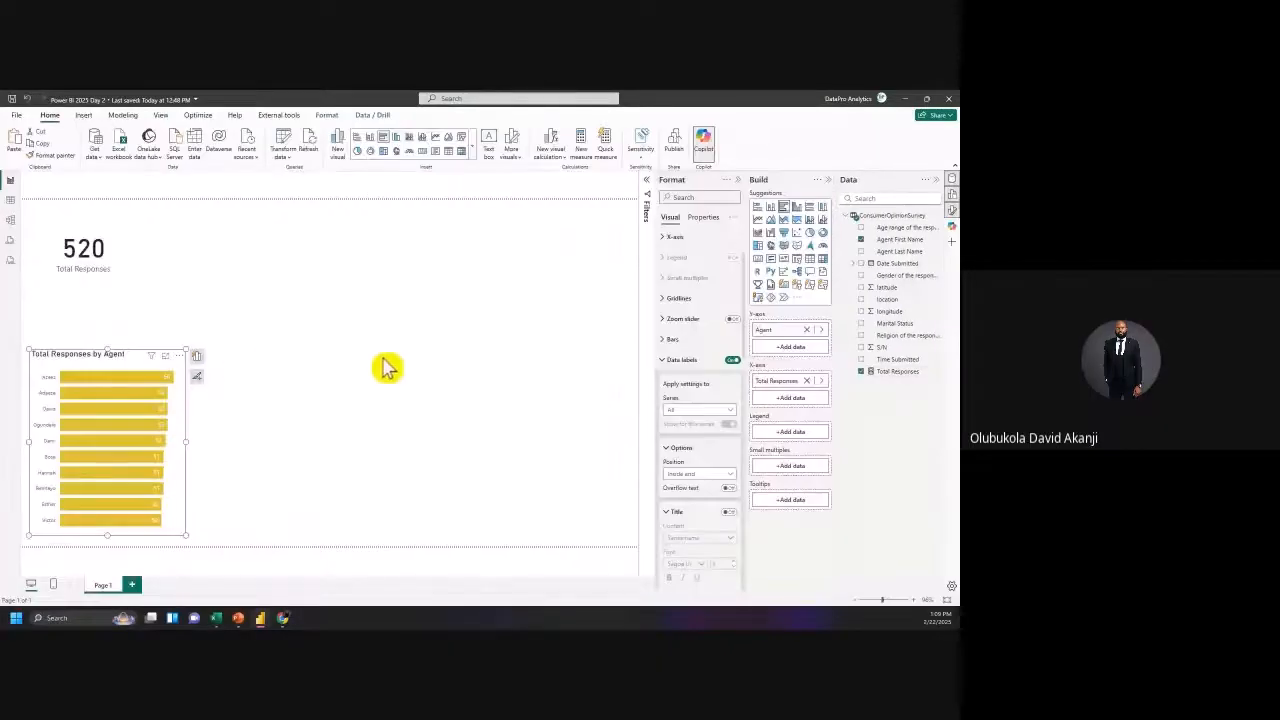
pyautogui.click(688, 298)
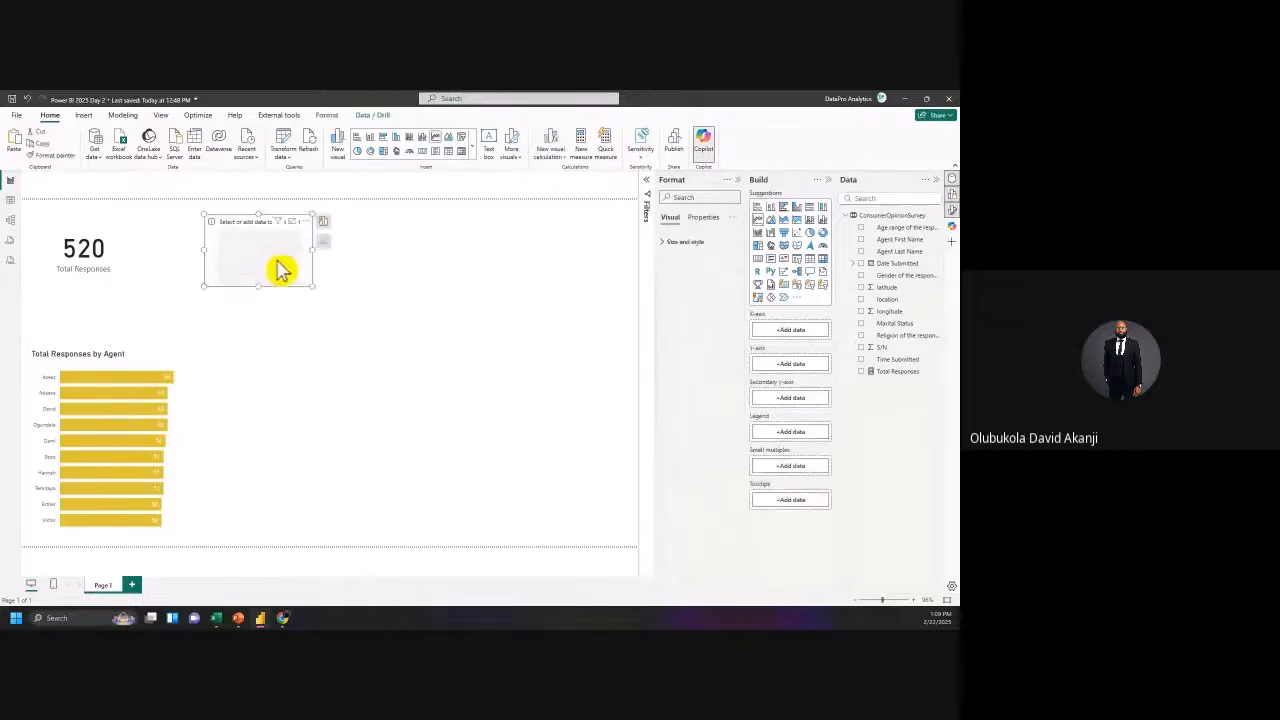
# Step: Enlarge the empty line chart and place it right of the 520 card, above a shortened agent bar chart
pyautogui.moveTo(312, 286); pyautogui.dragTo(532, 354)
pyautogui.moveTo(383, 308); pyautogui.dragTo(386, 505)
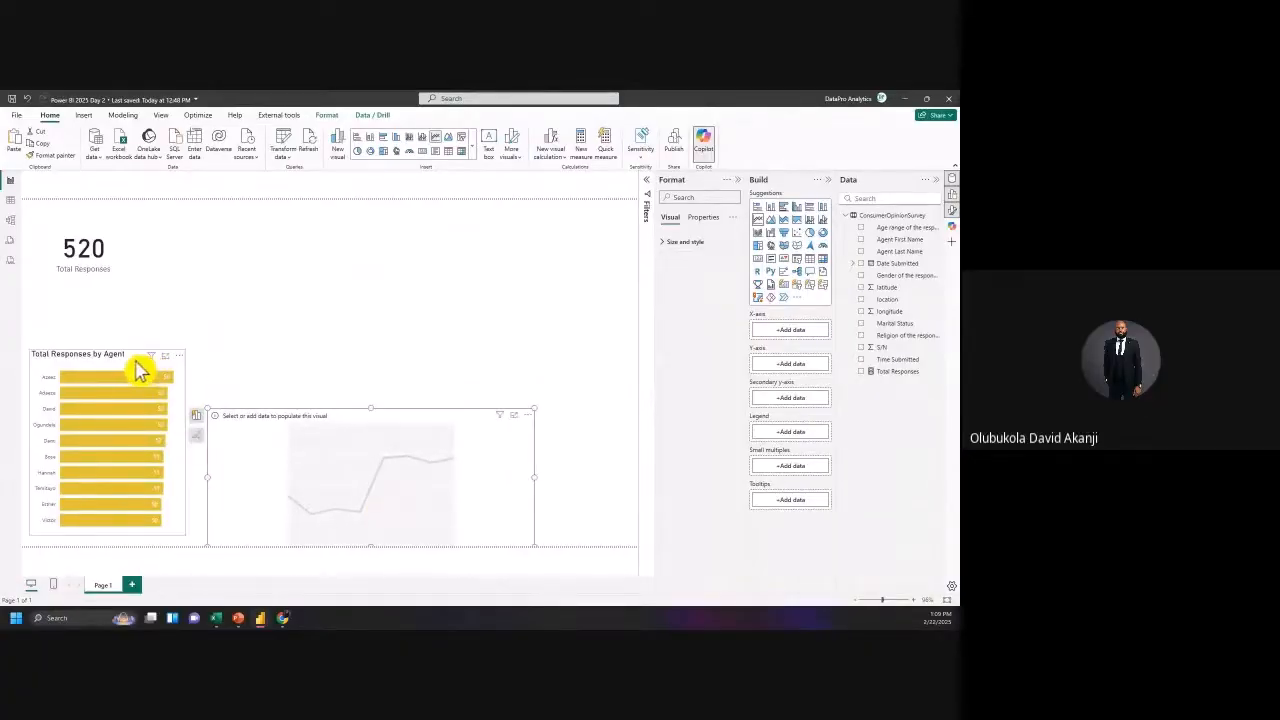
pyautogui.click(181, 358)
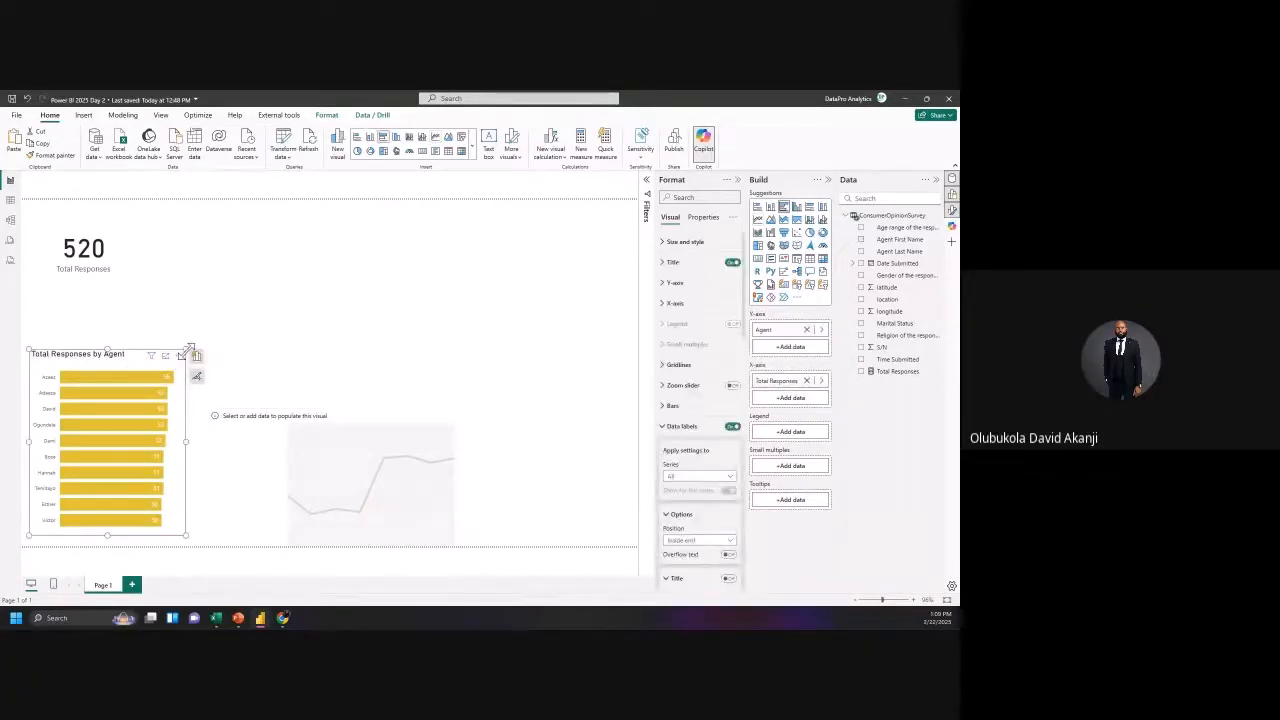
pyautogui.moveTo(187, 350); pyautogui.dragTo(190, 393)
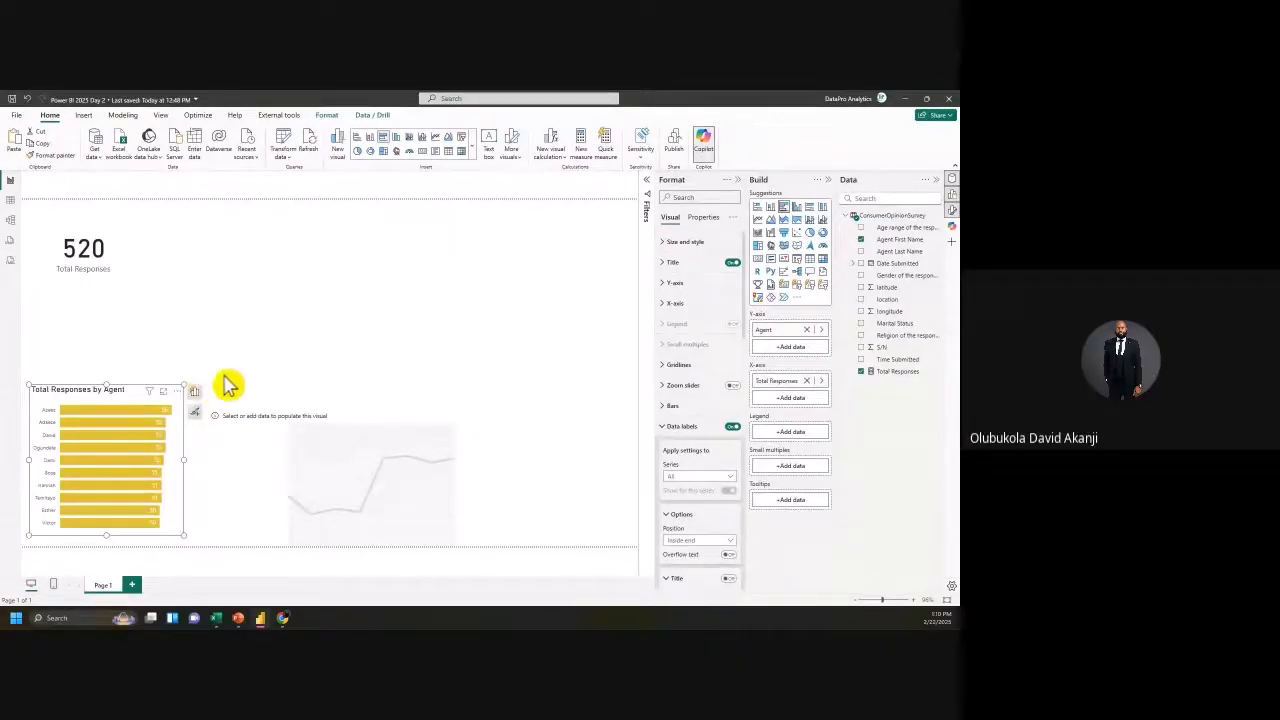
pyautogui.click(257, 441)
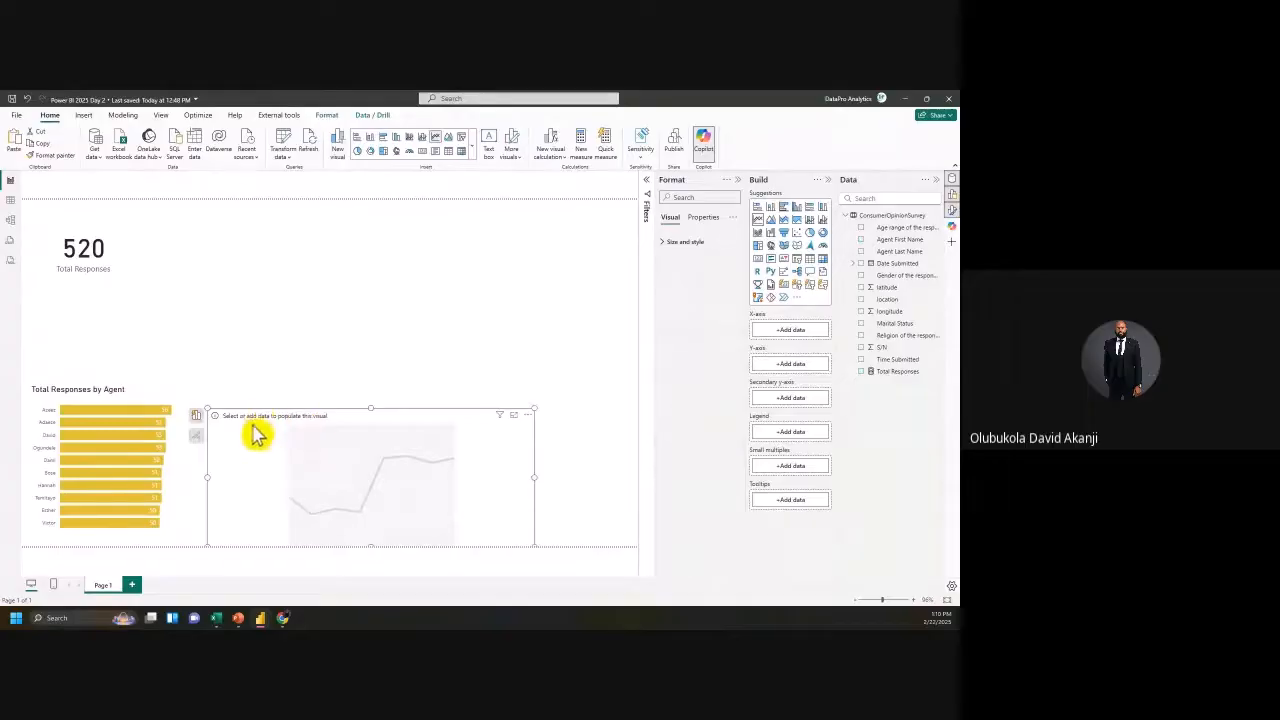
pyautogui.moveTo(257, 434); pyautogui.dragTo(238, 302)
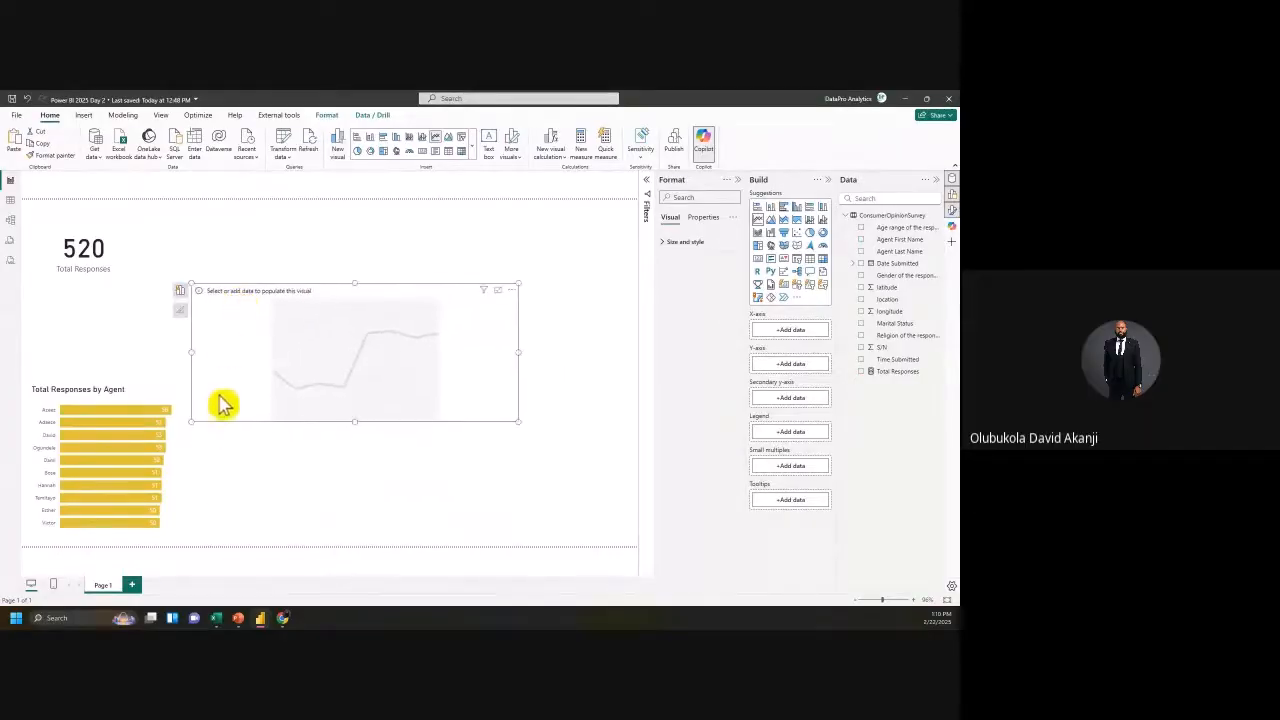
pyautogui.click(122, 401)
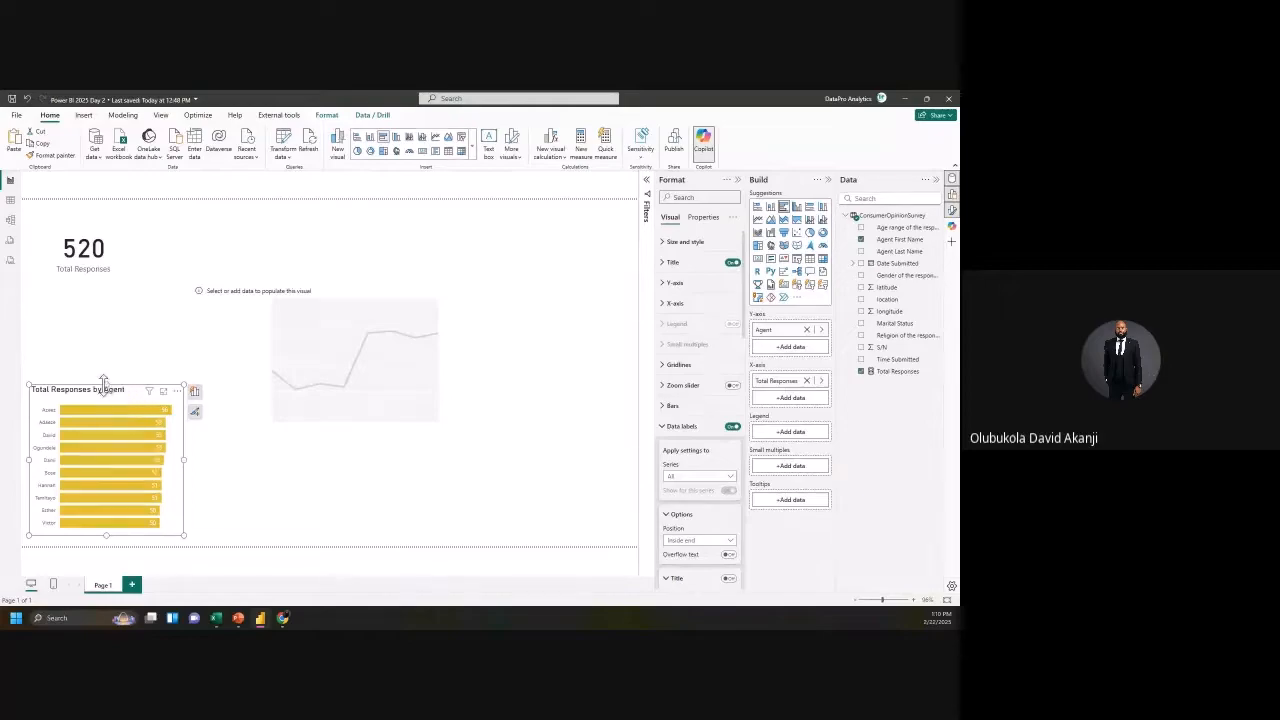
pyautogui.moveTo(105, 385); pyautogui.dragTo(112, 404)
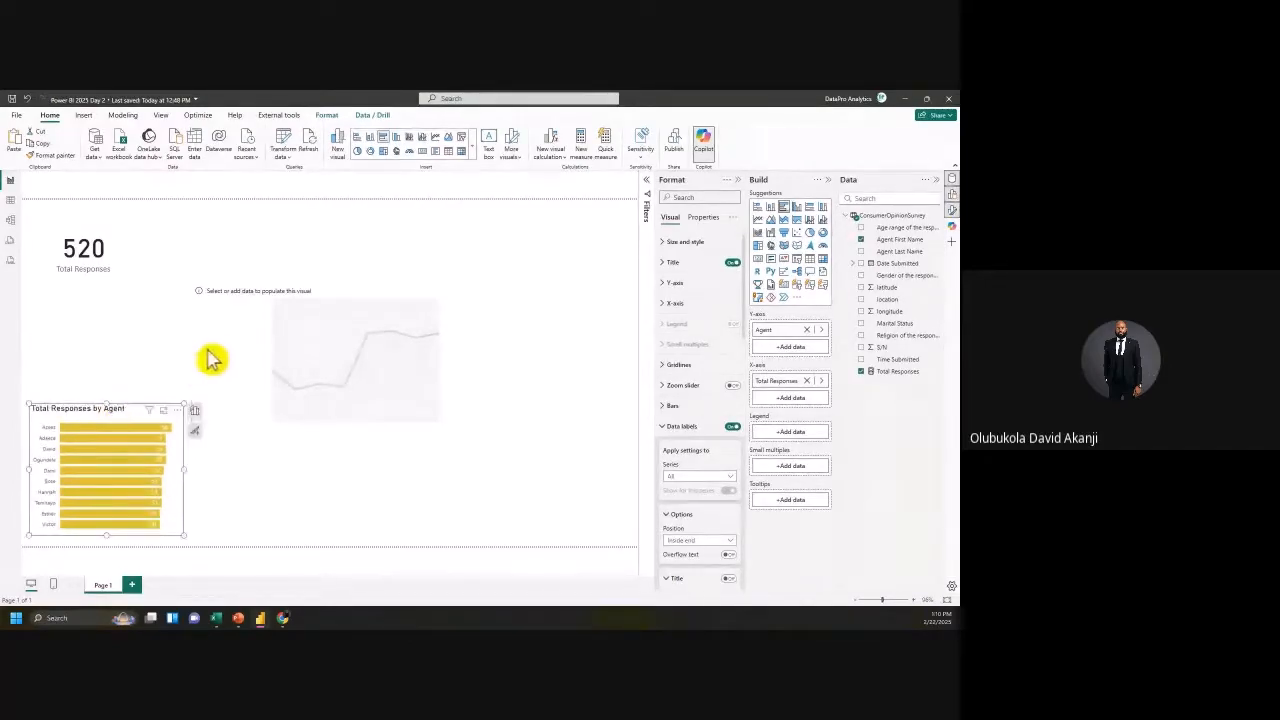
pyautogui.click(234, 380)
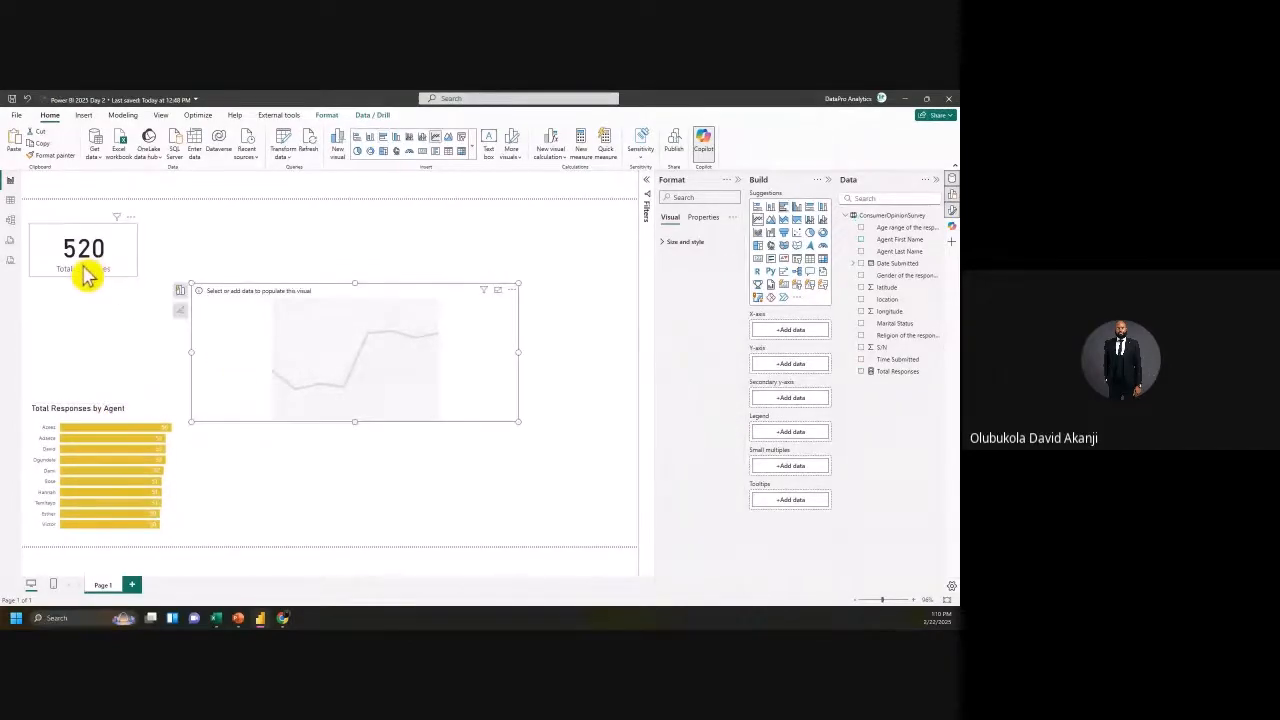
# Step: Raise the 520 card, move the line chart to the left edge, then shrink the bar and line charts
pyautogui.moveTo(86, 274); pyautogui.dragTo(100, 229)
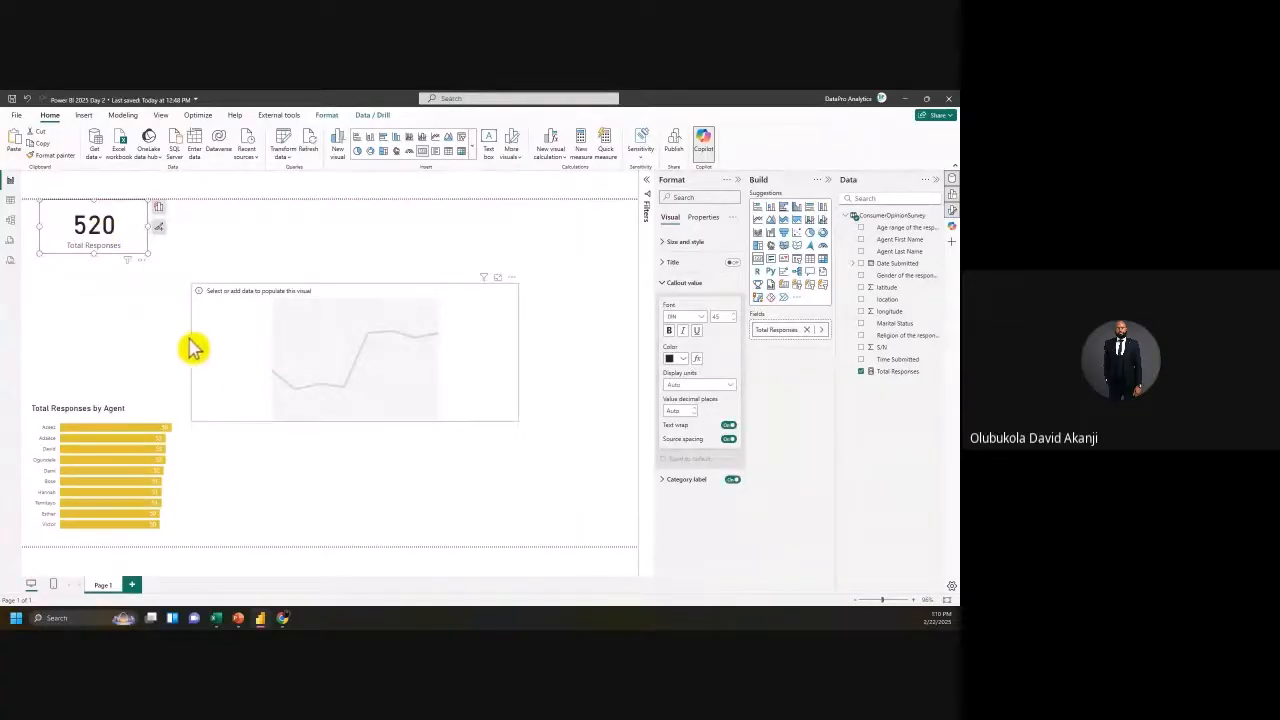
pyautogui.moveTo(228, 336); pyautogui.dragTo(75, 425)
pyautogui.click(110, 420)
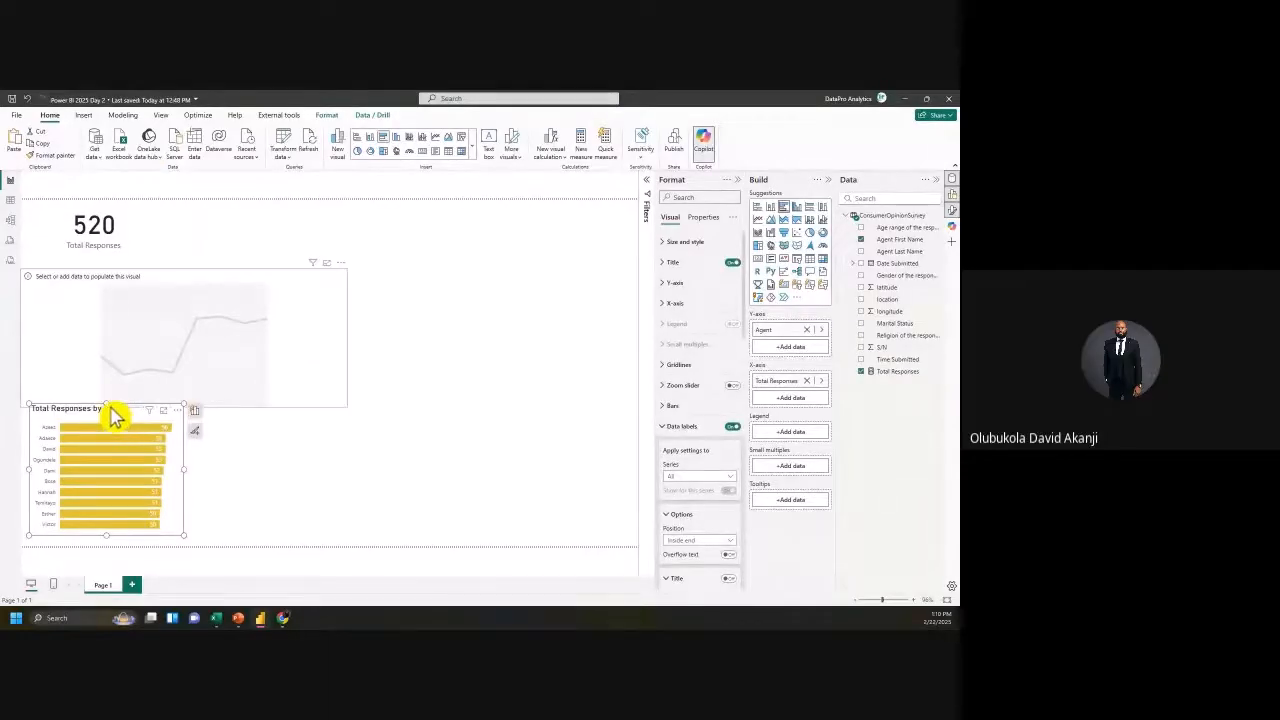
pyautogui.moveTo(188, 400); pyautogui.dragTo(195, 446)
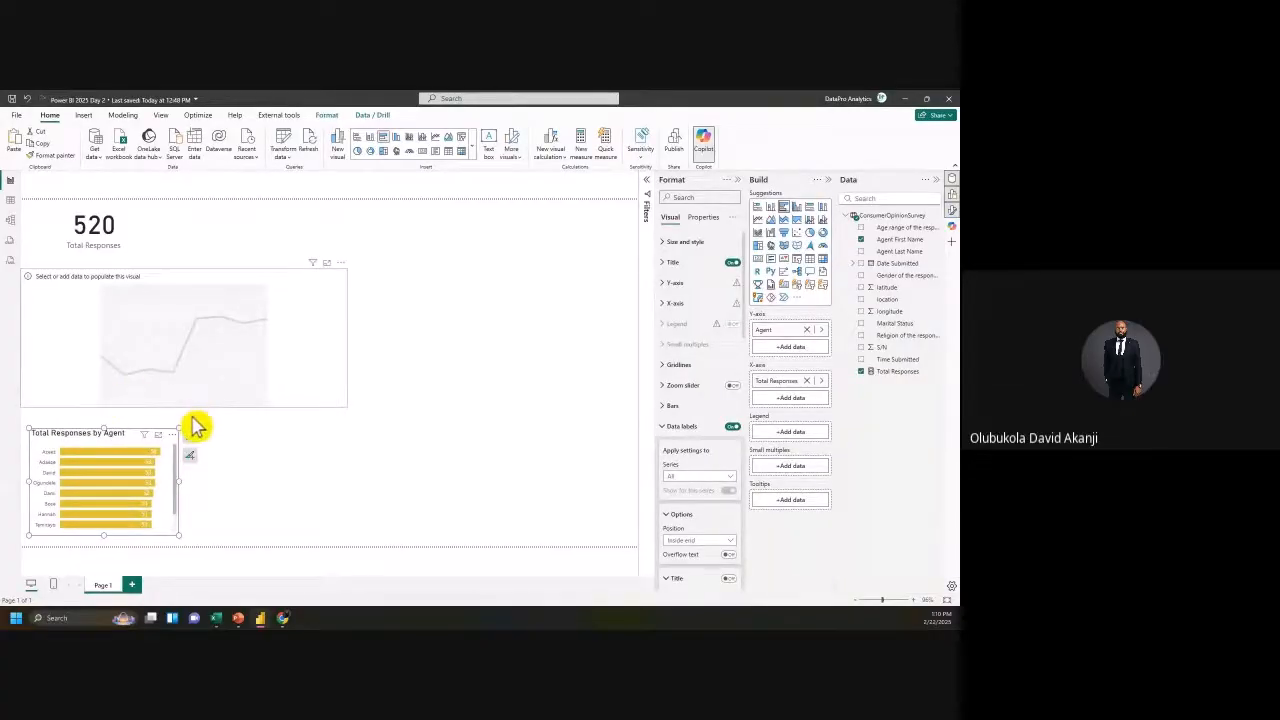
pyautogui.click(188, 404)
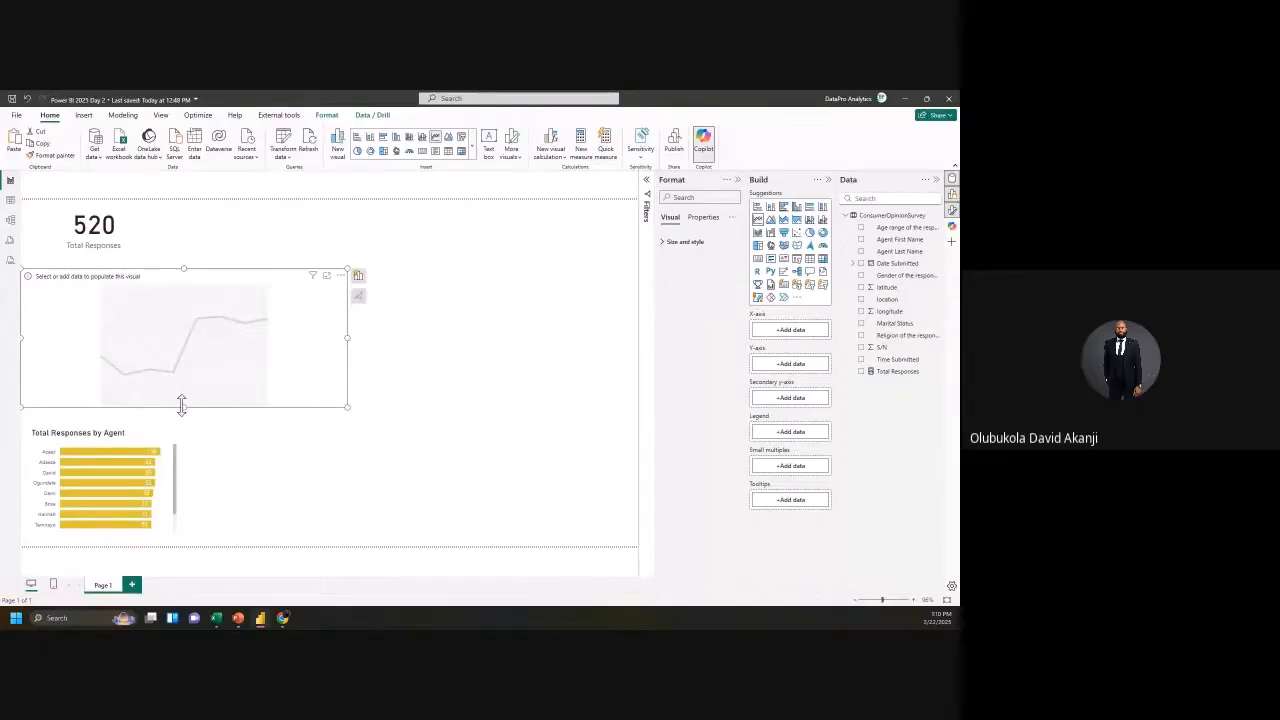
pyautogui.moveTo(182, 406); pyautogui.dragTo(214, 357)
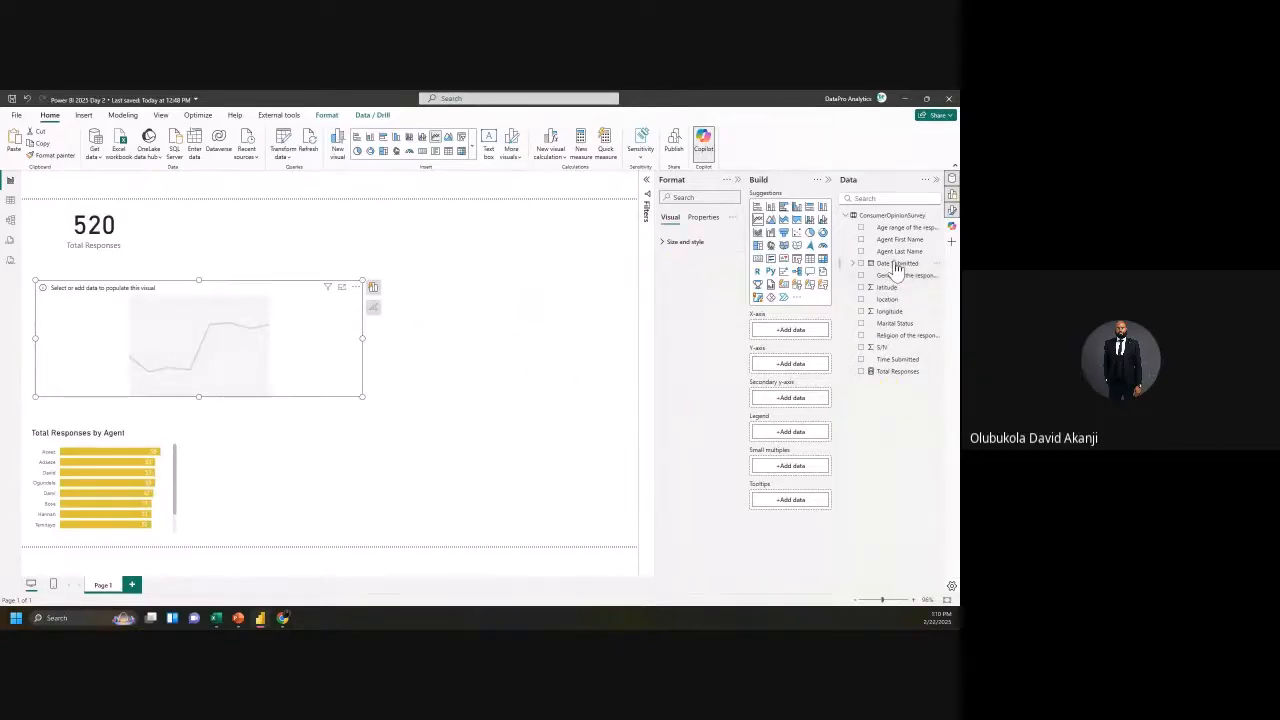
# Step: Put Date Submitted on the X-axis and Total Responses on the Y-axis, then drill from year to month
pyautogui.moveTo(897, 268); pyautogui.dragTo(791, 346)
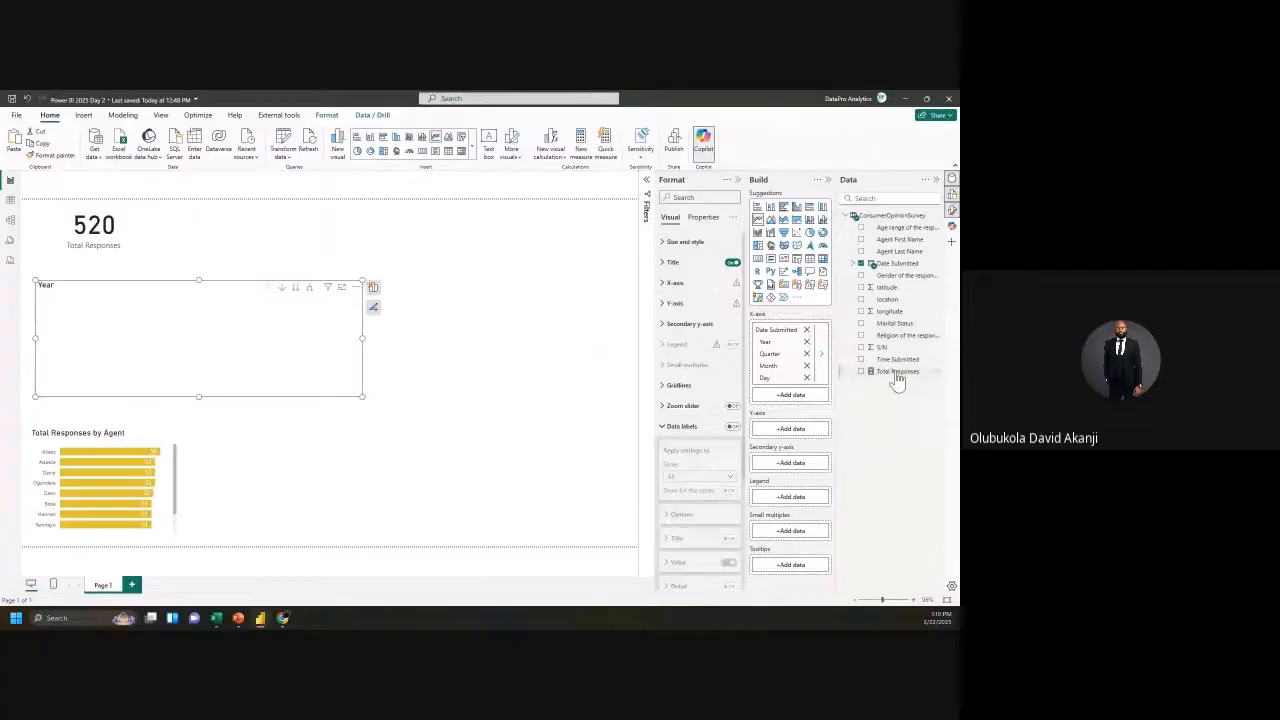
pyautogui.moveTo(898, 381); pyautogui.dragTo(800, 440)
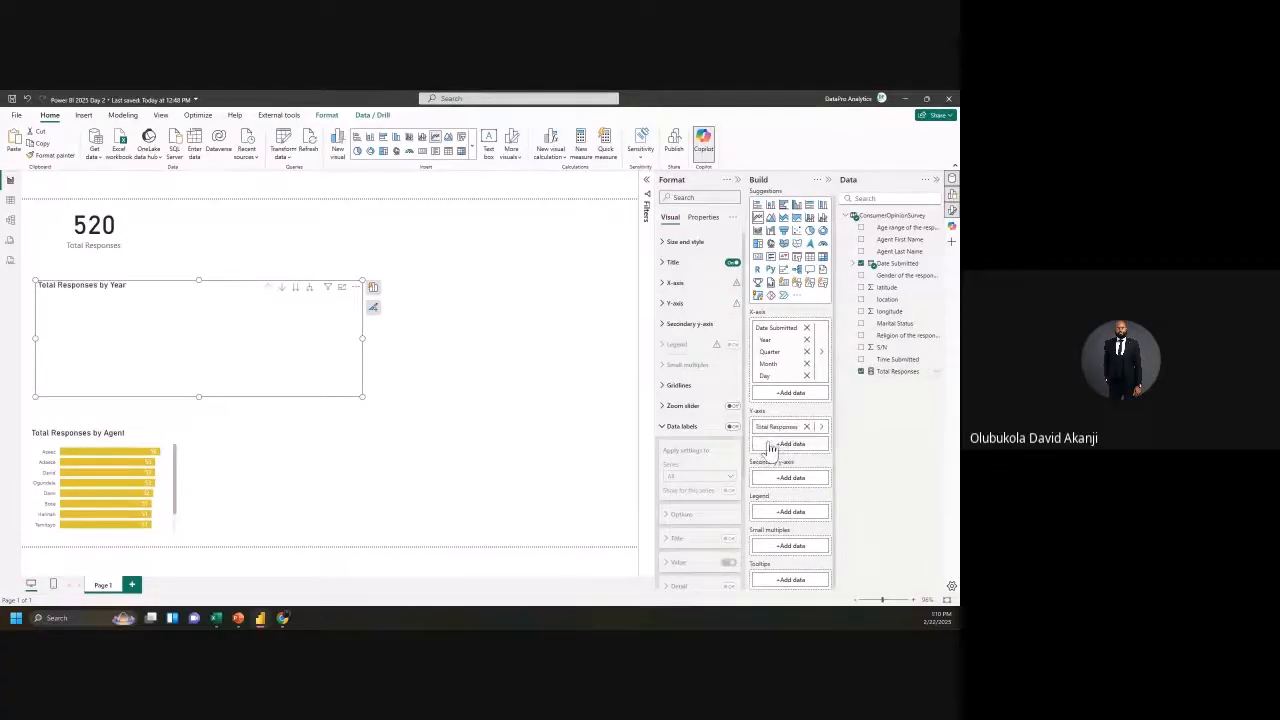
pyautogui.click(297, 288)
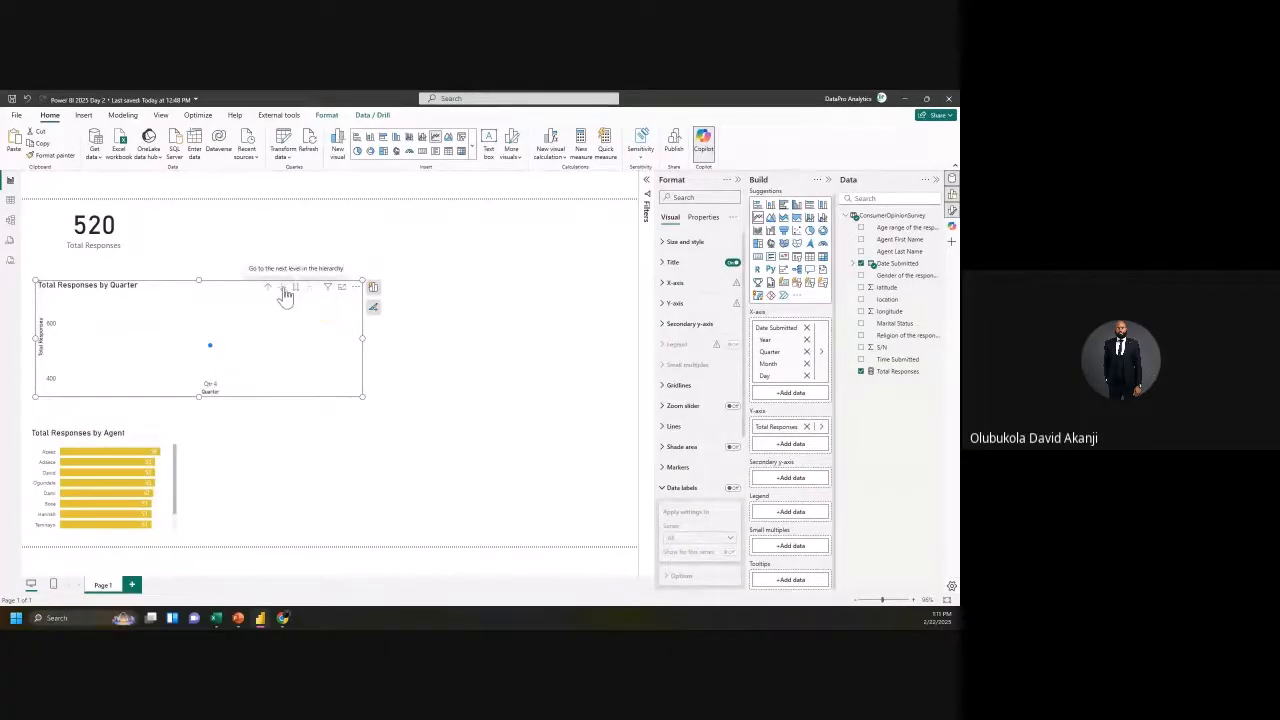
pyautogui.click(296, 290)
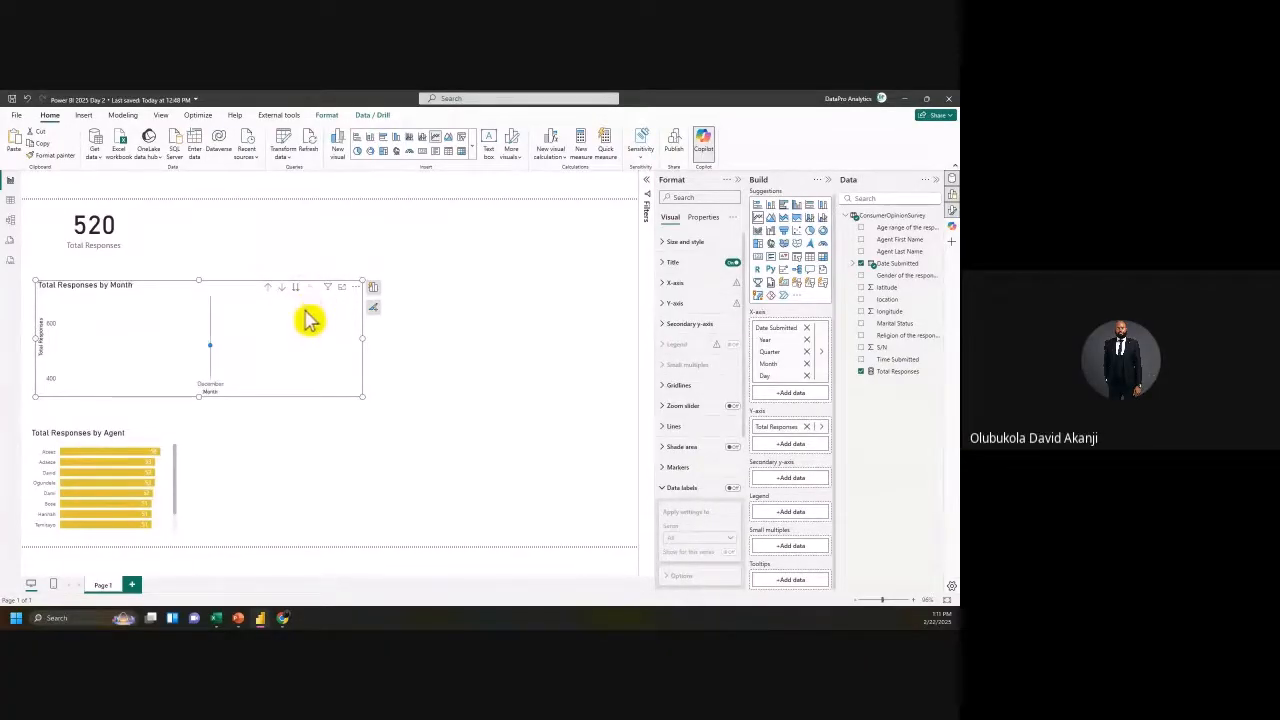
pyautogui.click(821, 352)
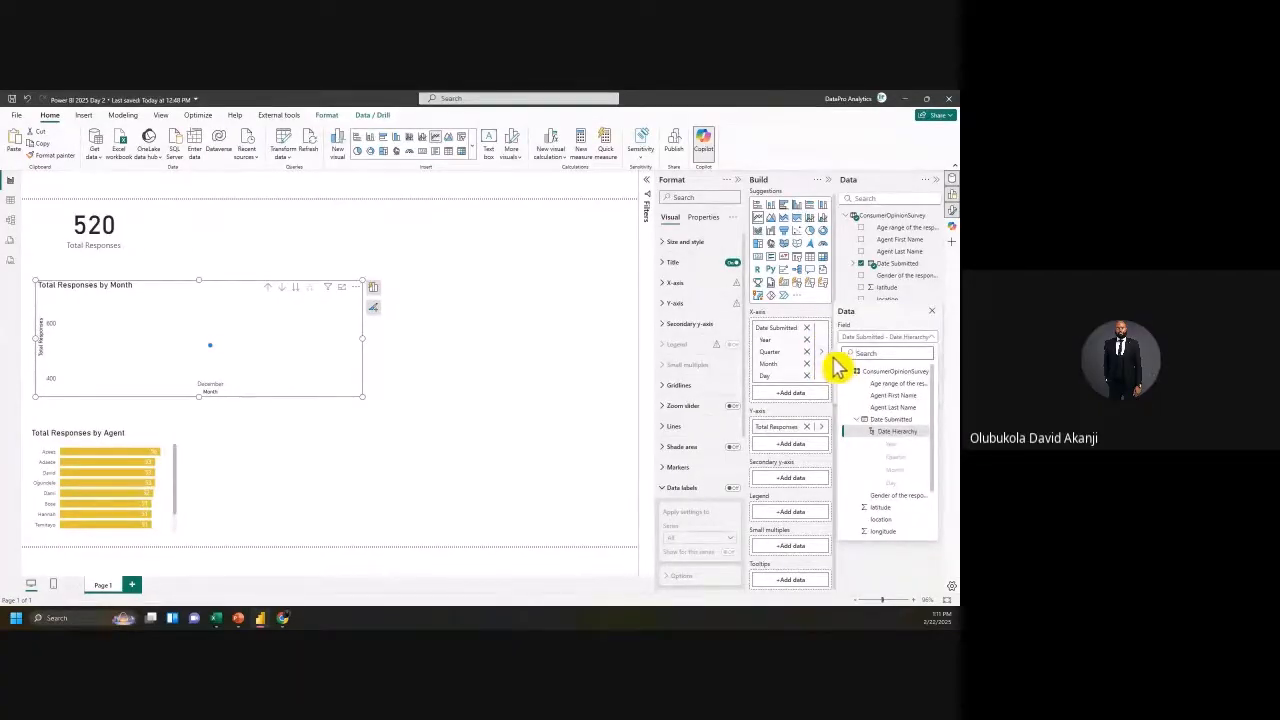
# Step: Replace Date Hierarchy with plain Date Submitted so the chart shows daily Dec 18–23 values
pyautogui.click(830, 355)
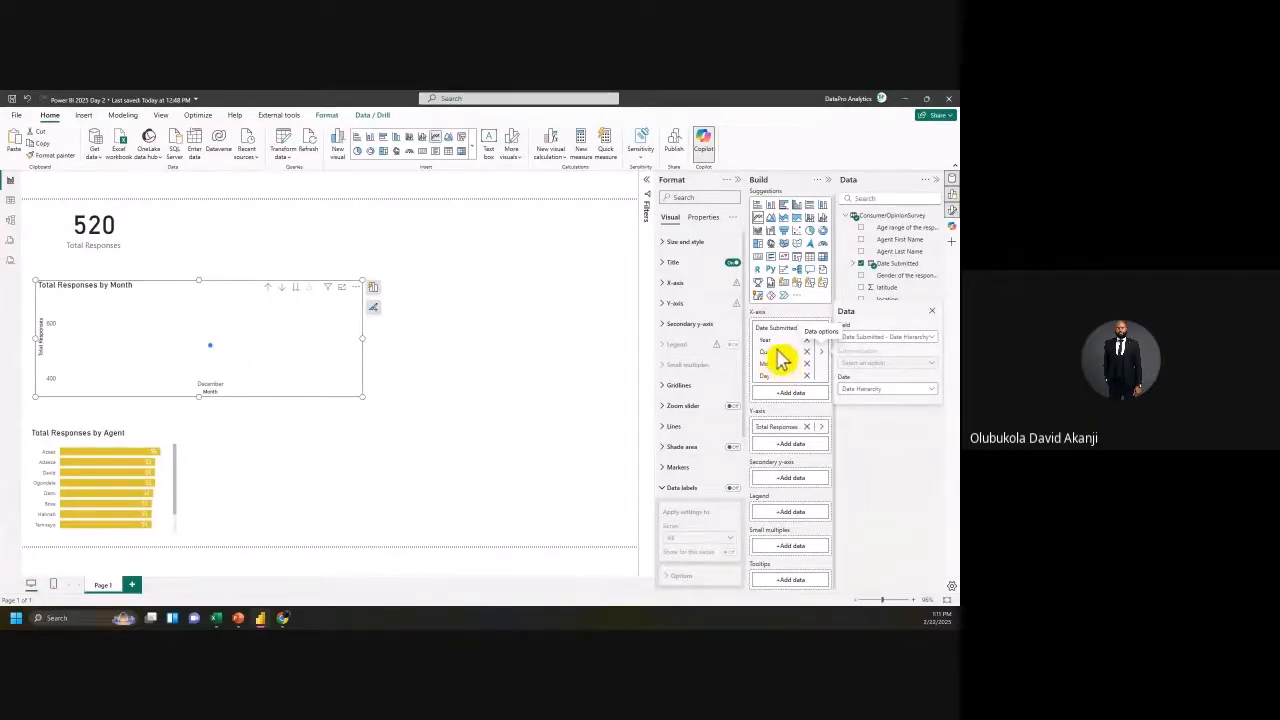
pyautogui.click(885, 391)
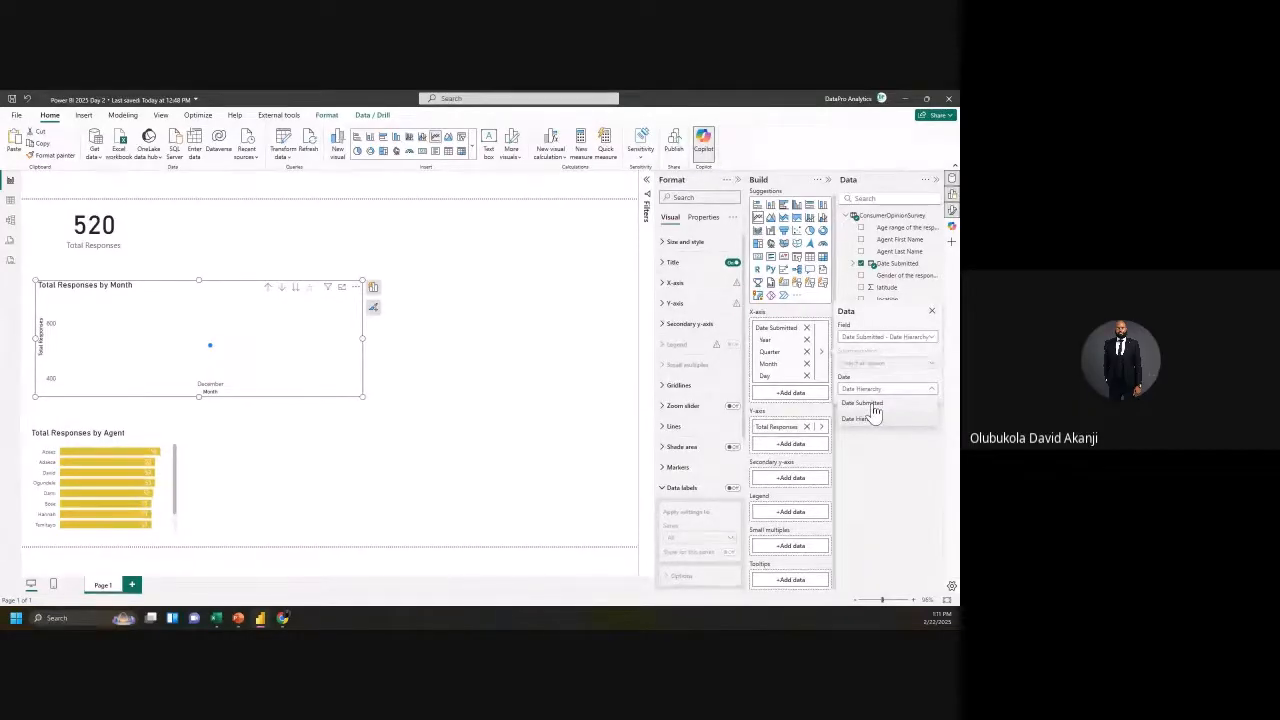
pyautogui.click(873, 425)
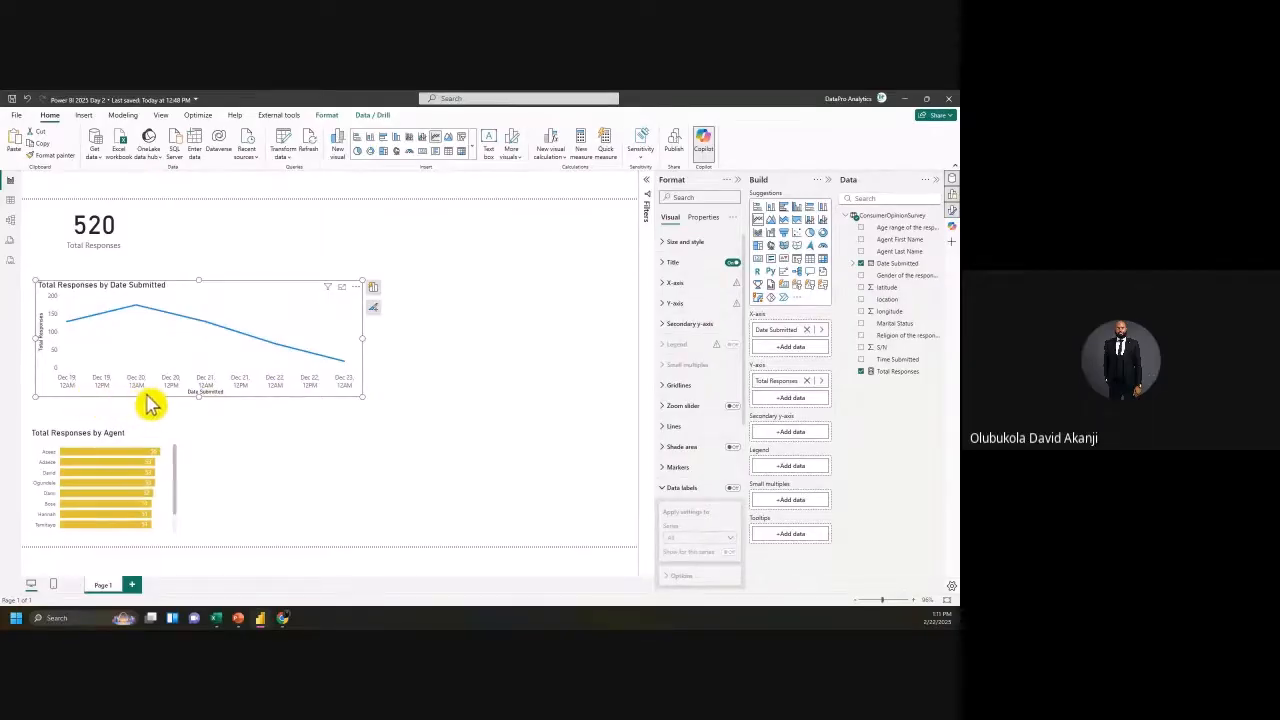
pyautogui.click(10, 202)
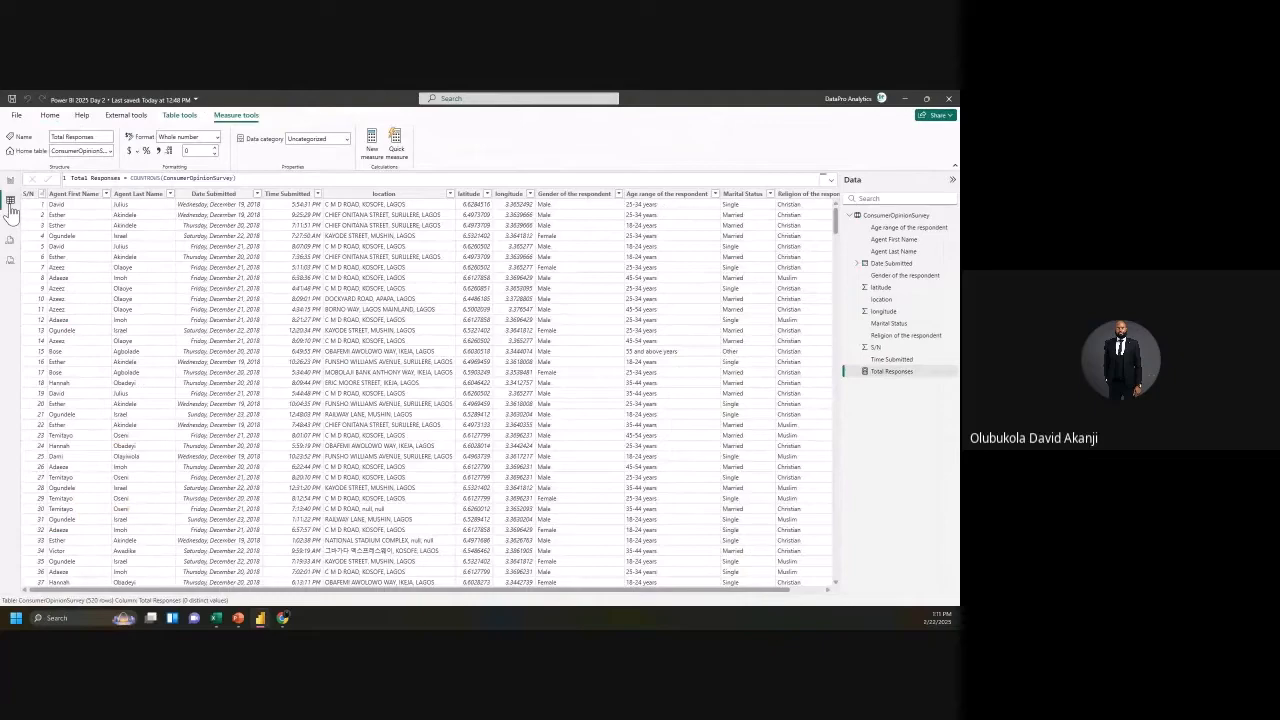
pyautogui.click(218, 194)
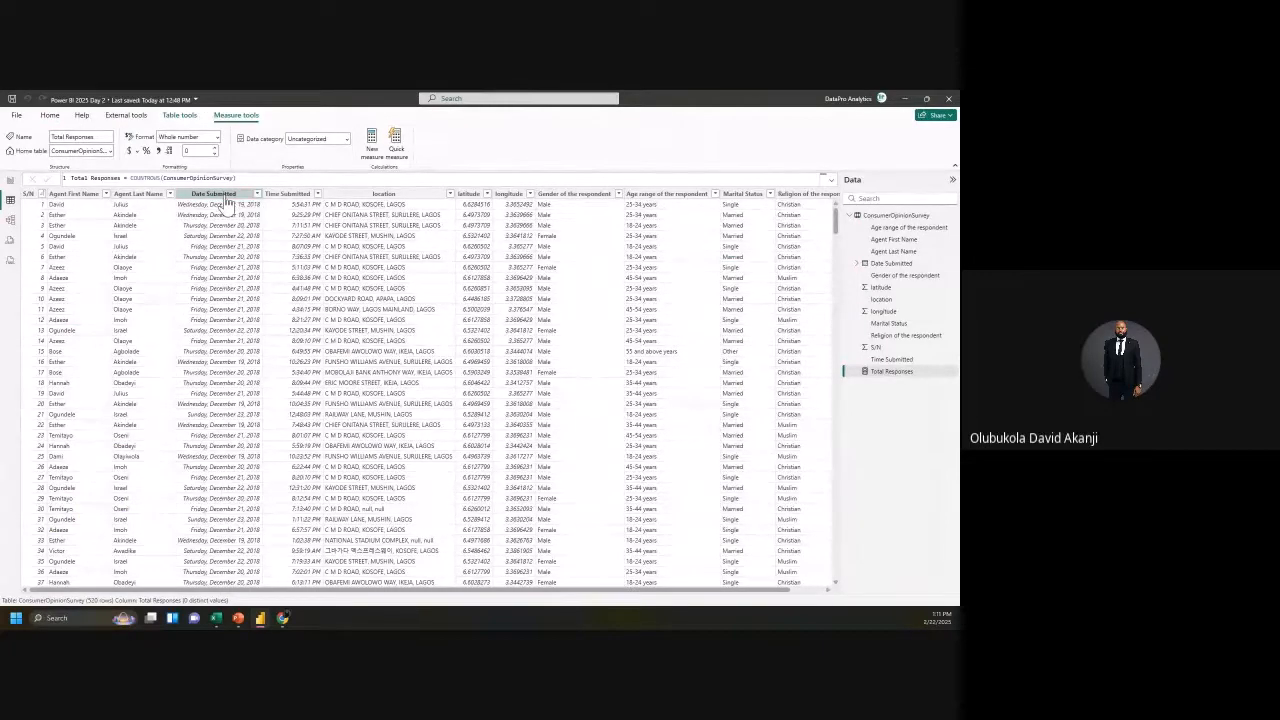
pyautogui.click(224, 196)
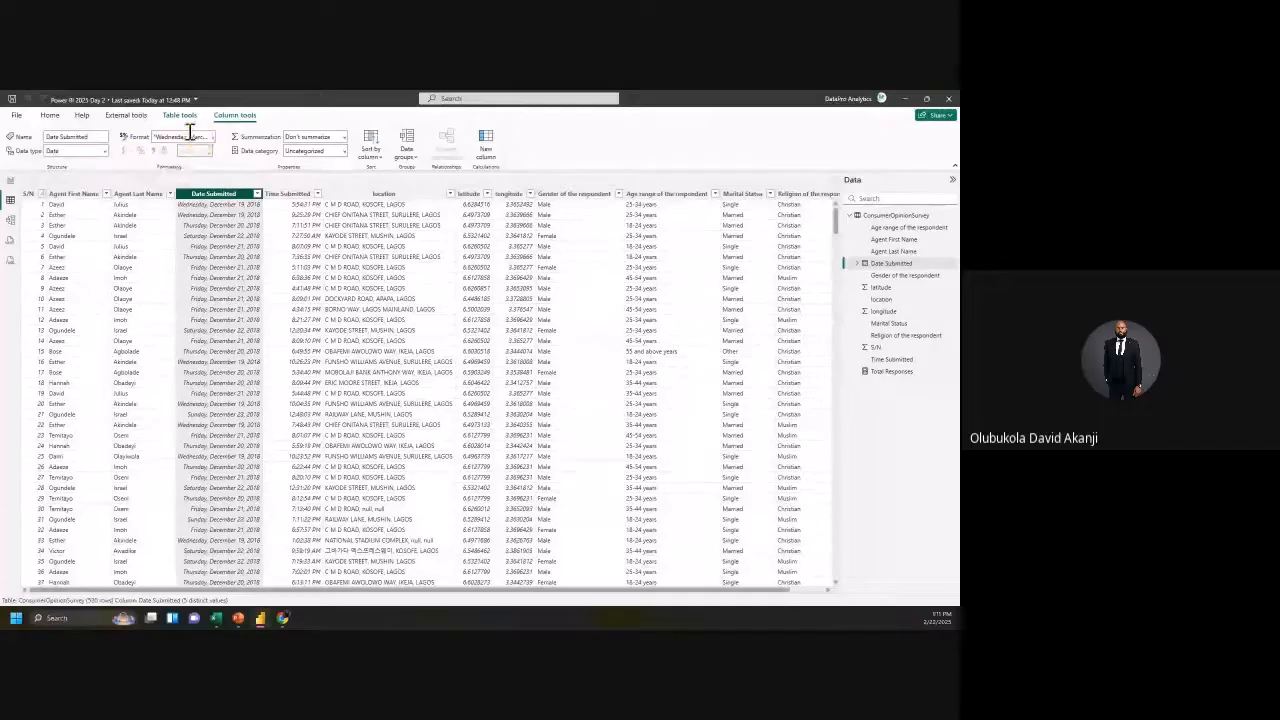
pyautogui.click(213, 137)
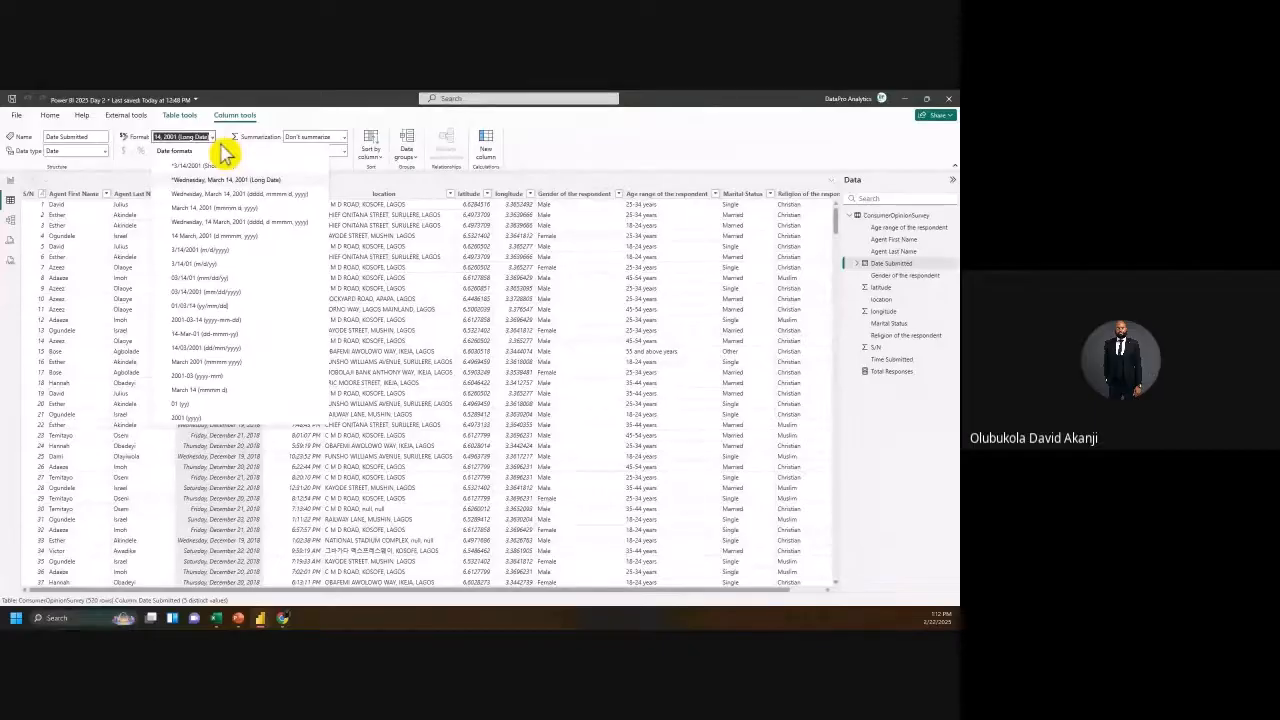
pyautogui.click(200, 179)
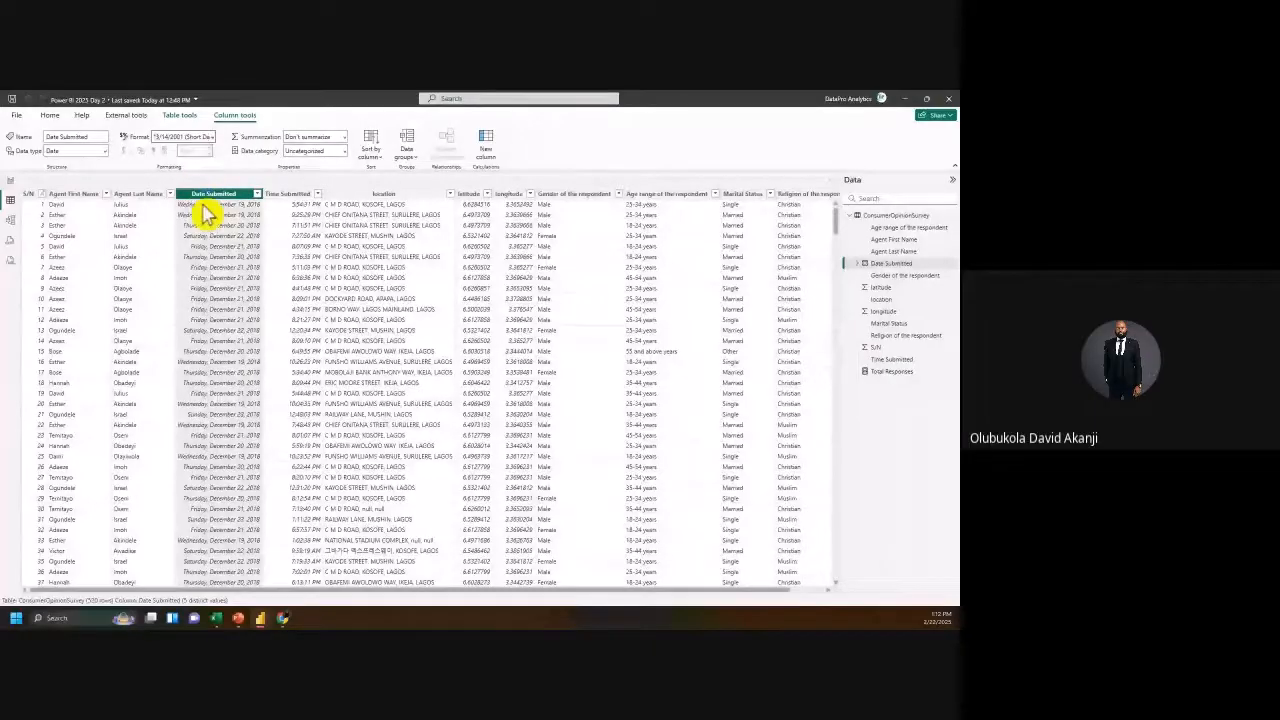
pyautogui.click(10, 183)
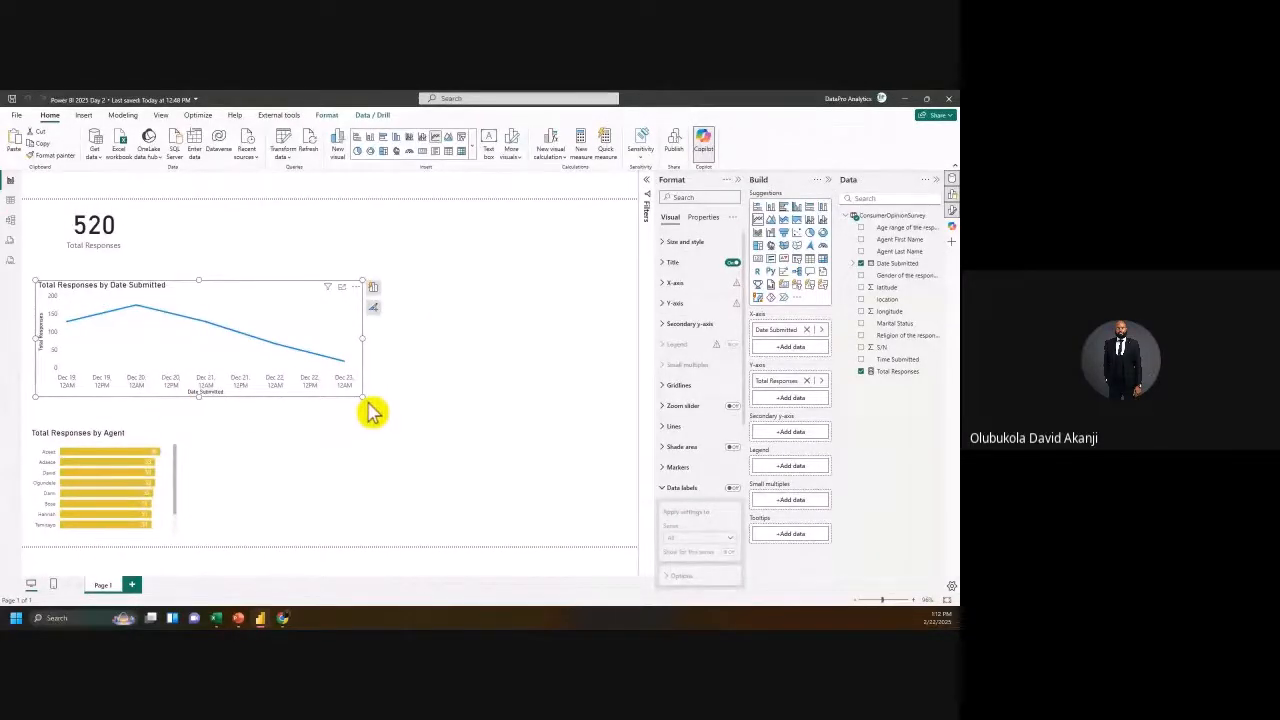
pyautogui.click(897, 265)
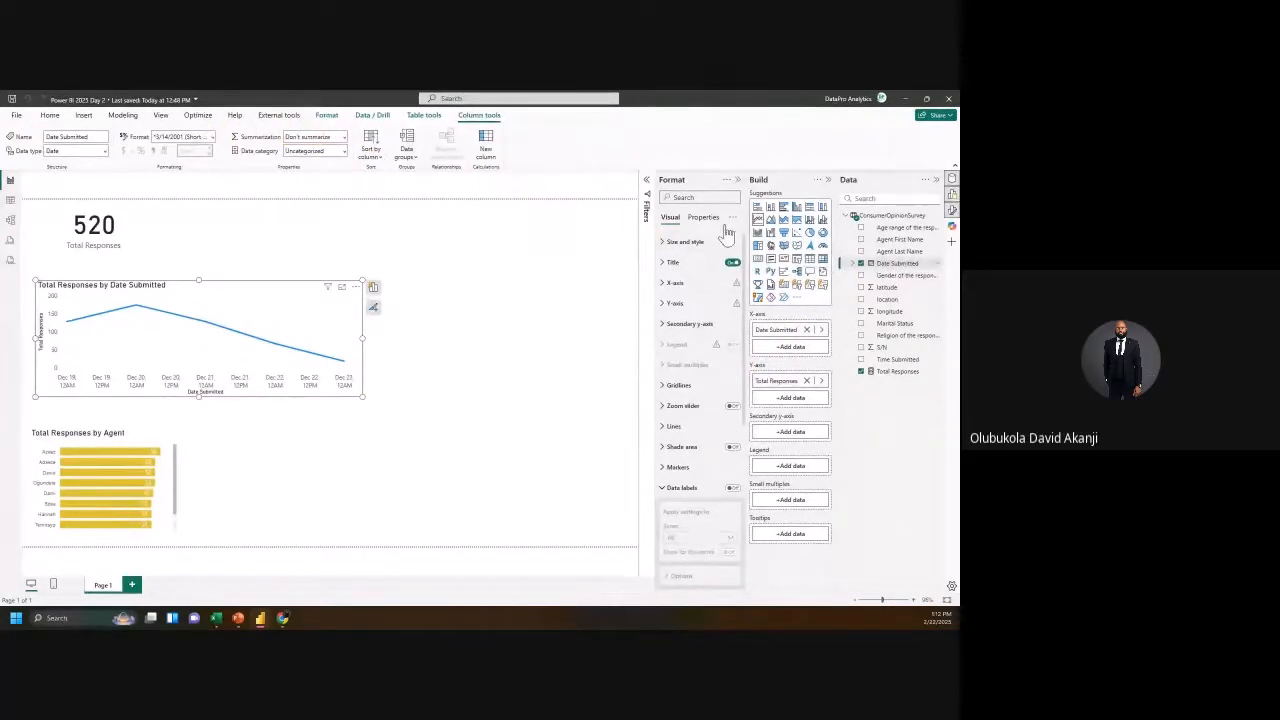
pyautogui.click(11, 201)
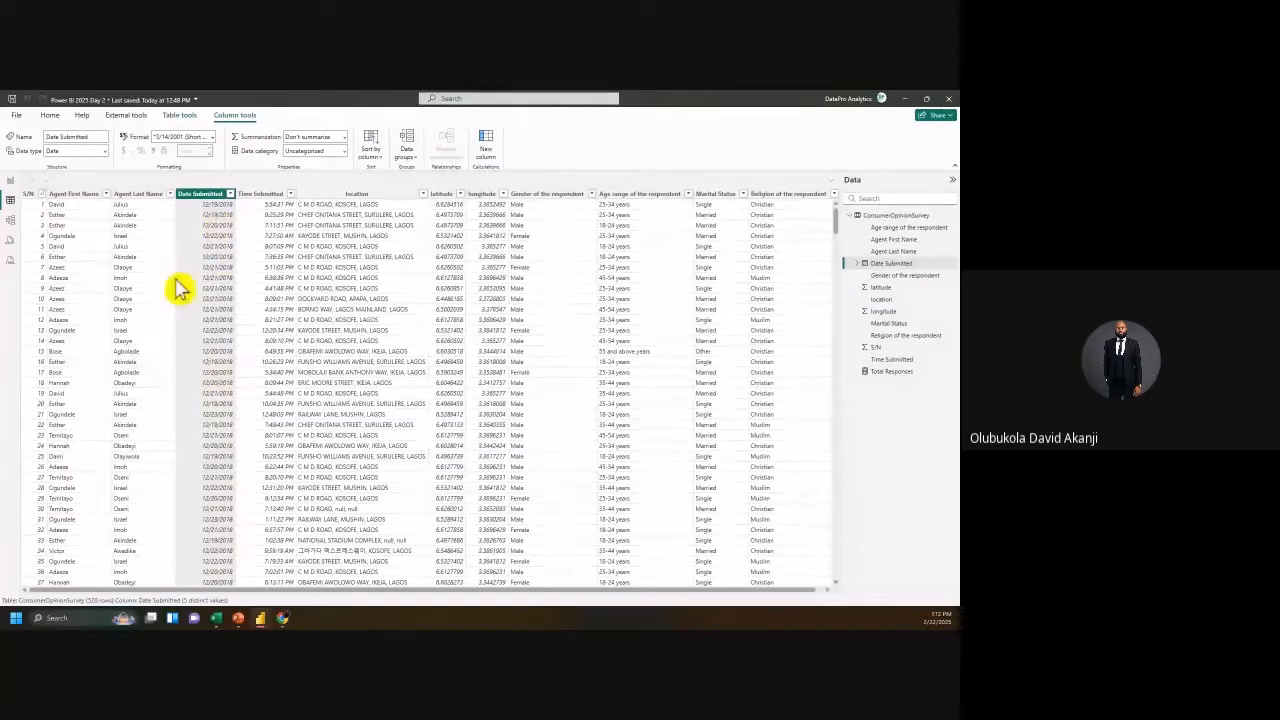
pyautogui.click(10, 181)
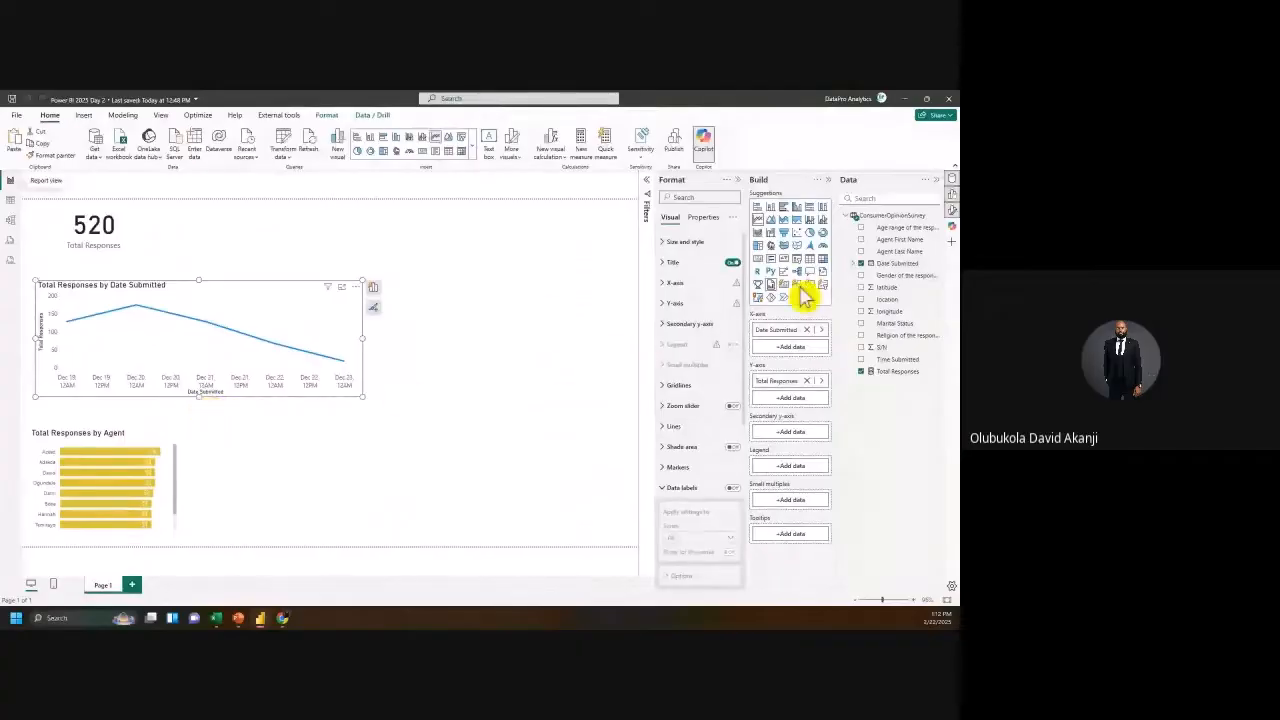
pyautogui.click(903, 265)
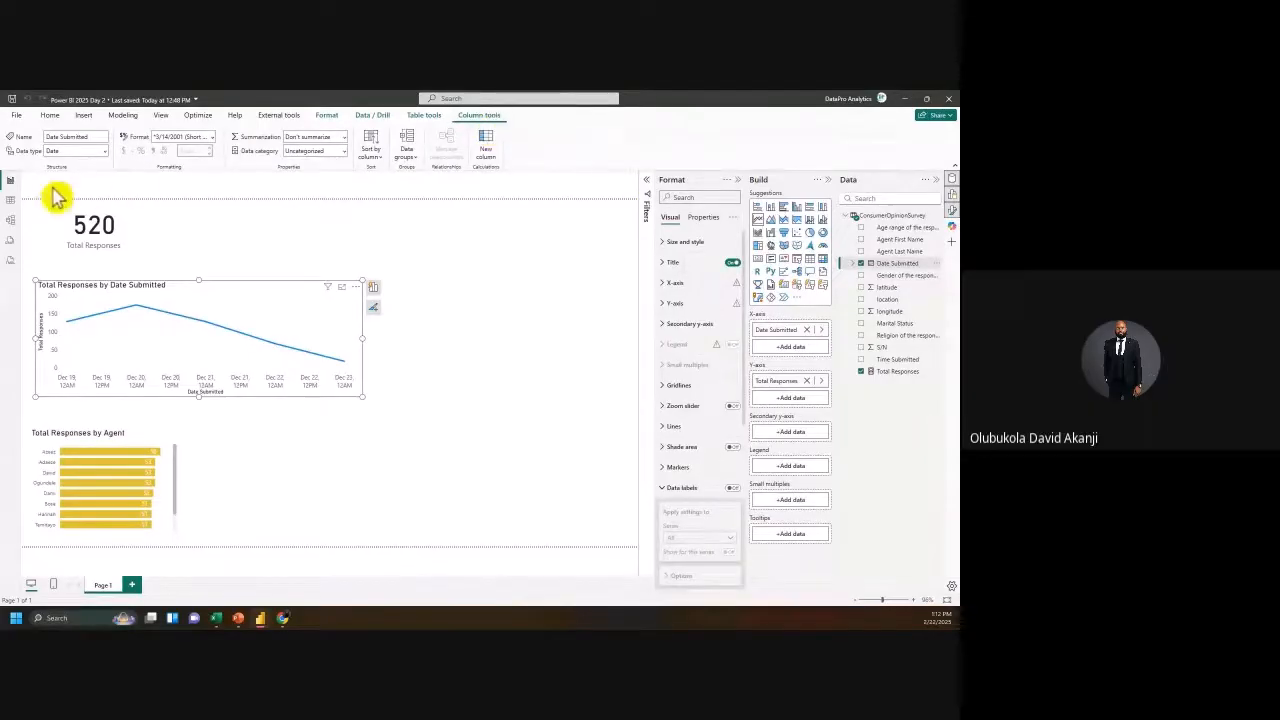
pyautogui.click(10, 200)
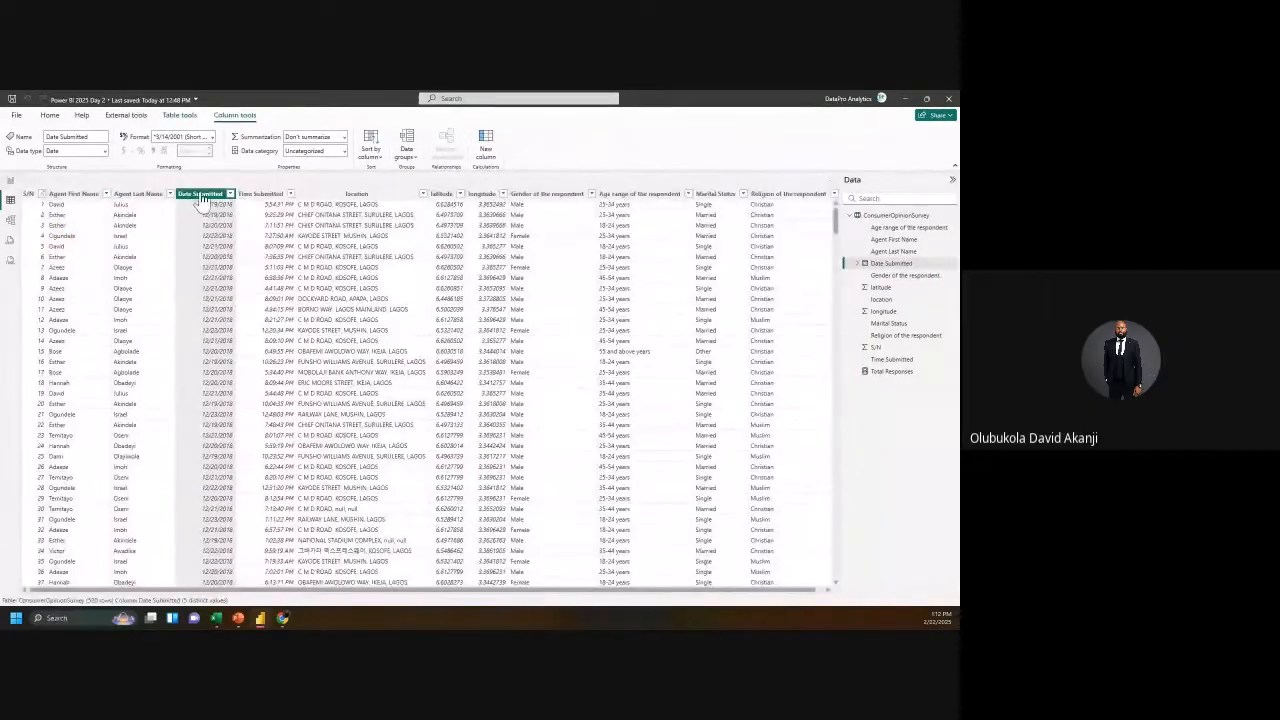
pyautogui.click(10, 181)
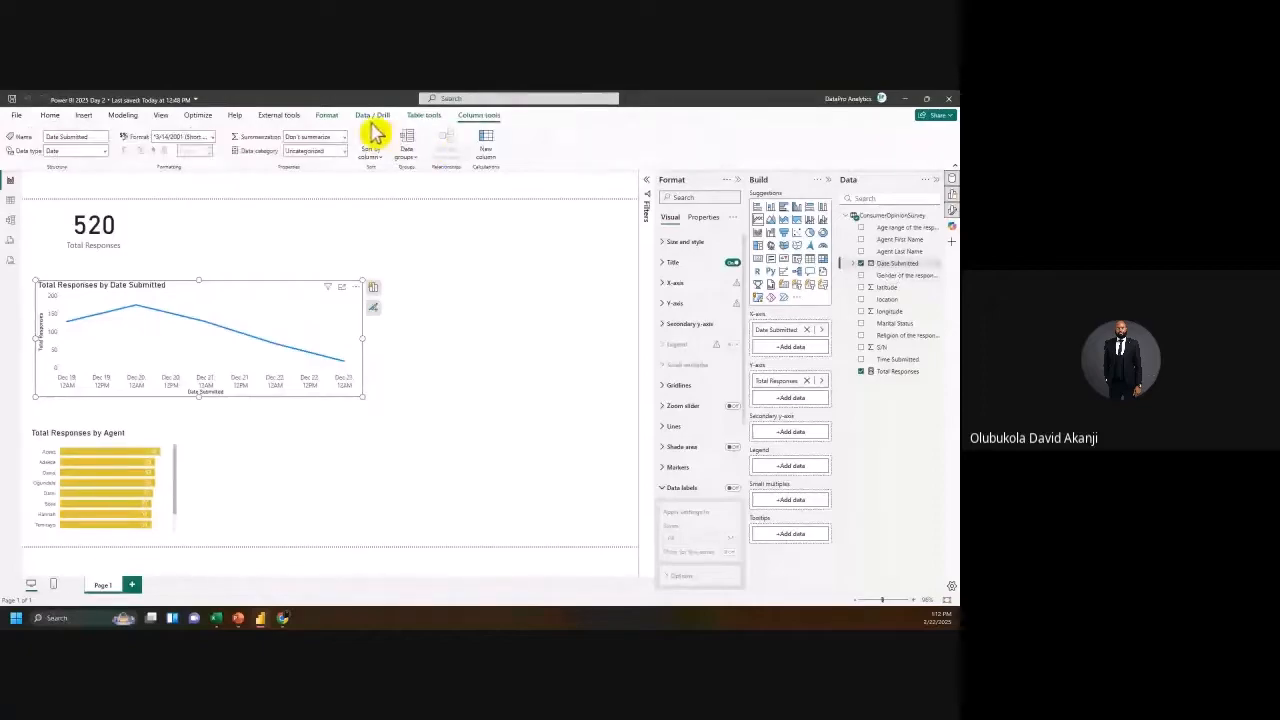
pyautogui.click(212, 138)
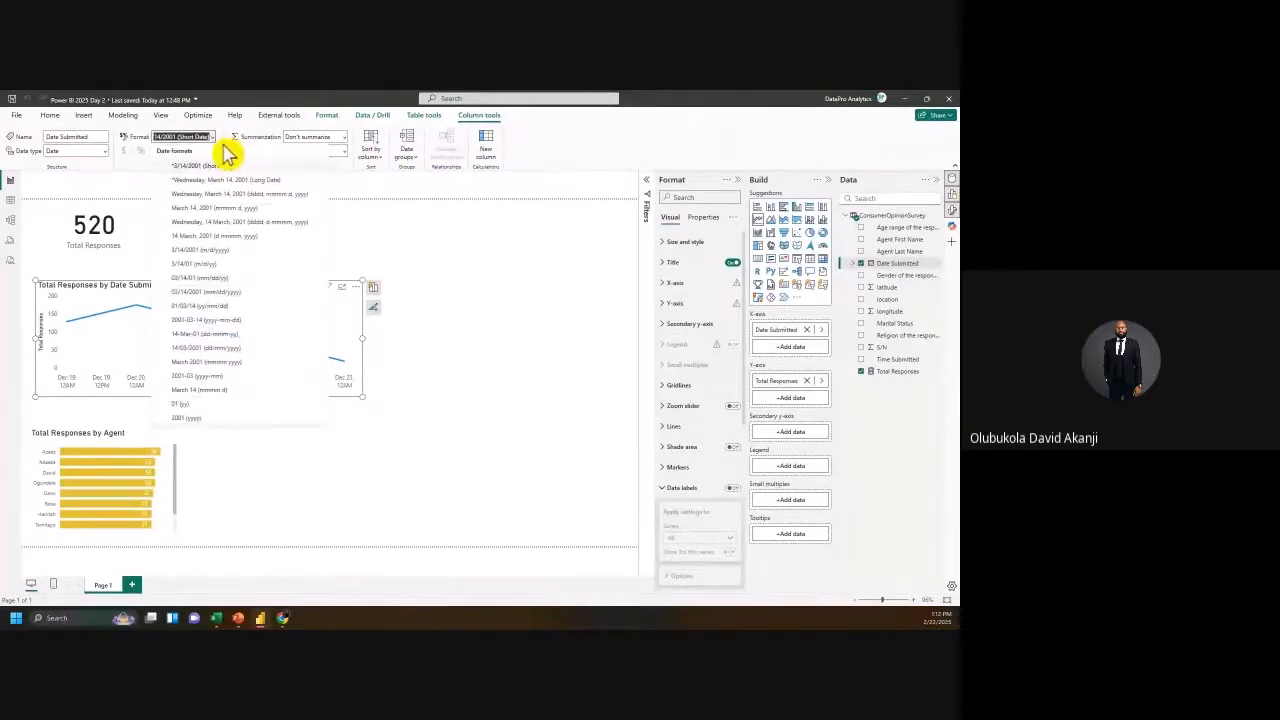
pyautogui.click(217, 169)
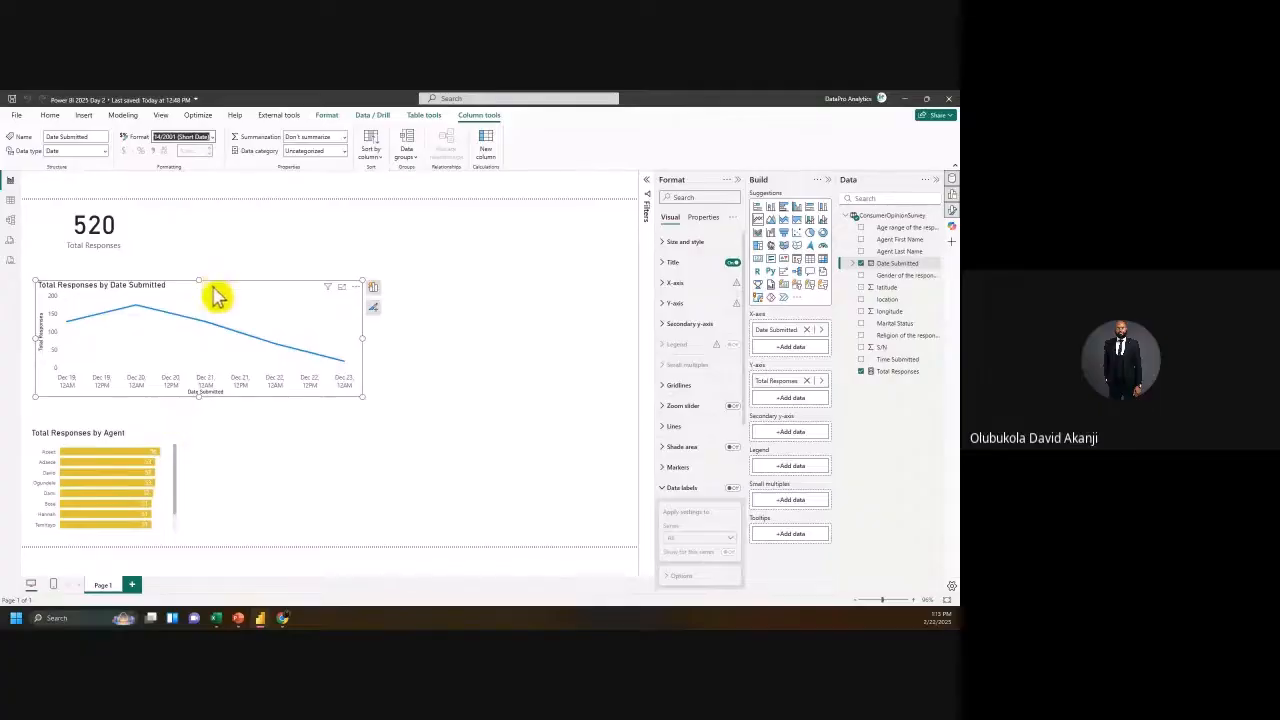
pyautogui.click(364, 401)
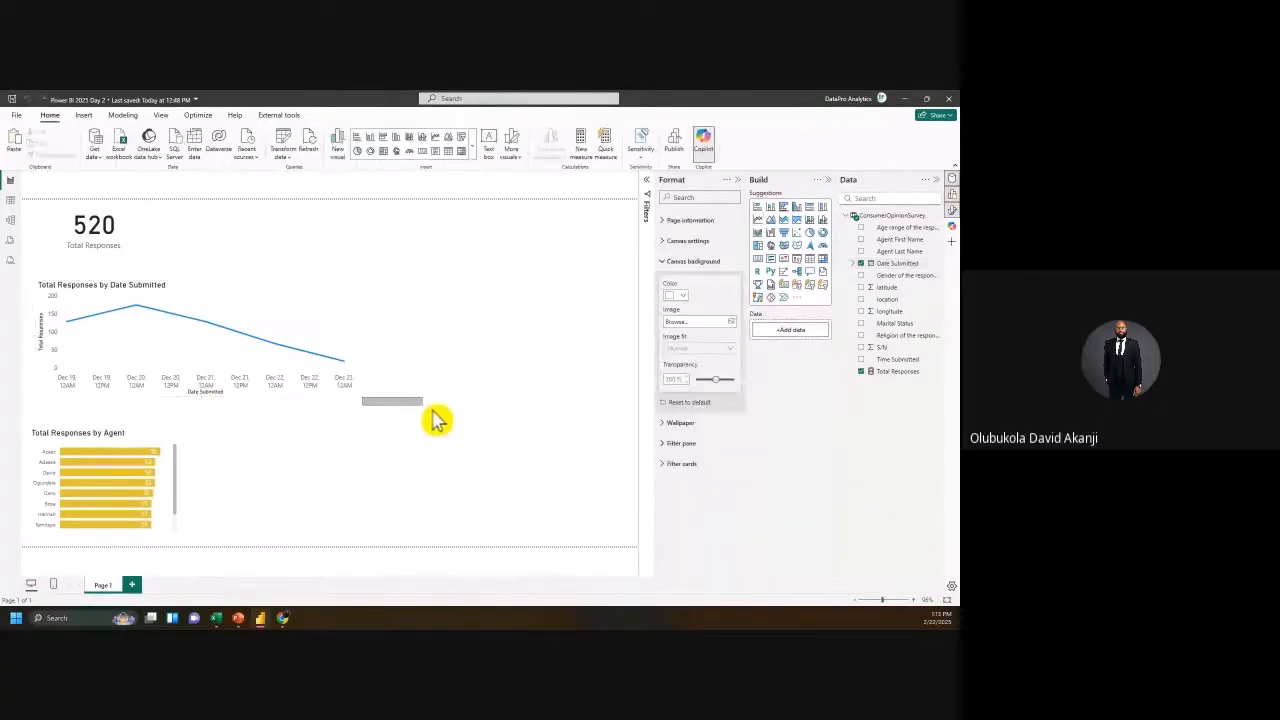
# Step: Format the Date Submitted column as 3/14/2001 (m/d/yyyy) dates
pyautogui.click(295, 398)
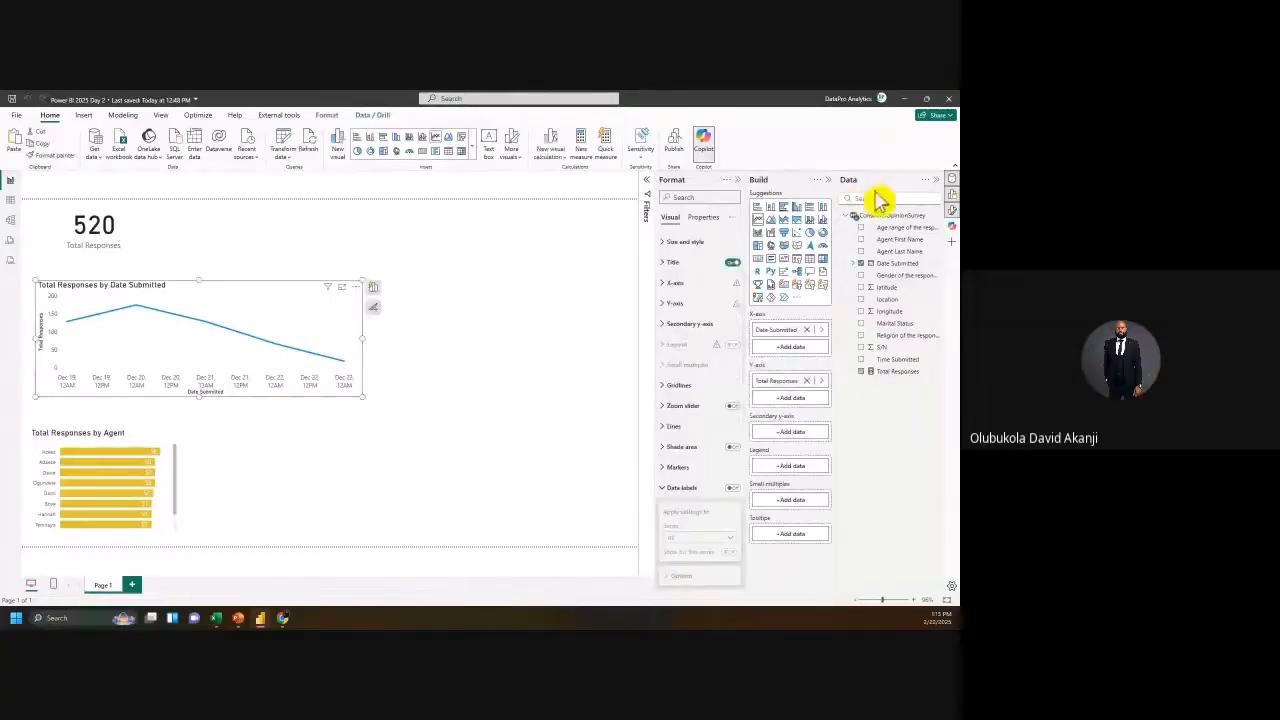
pyautogui.click(893, 263)
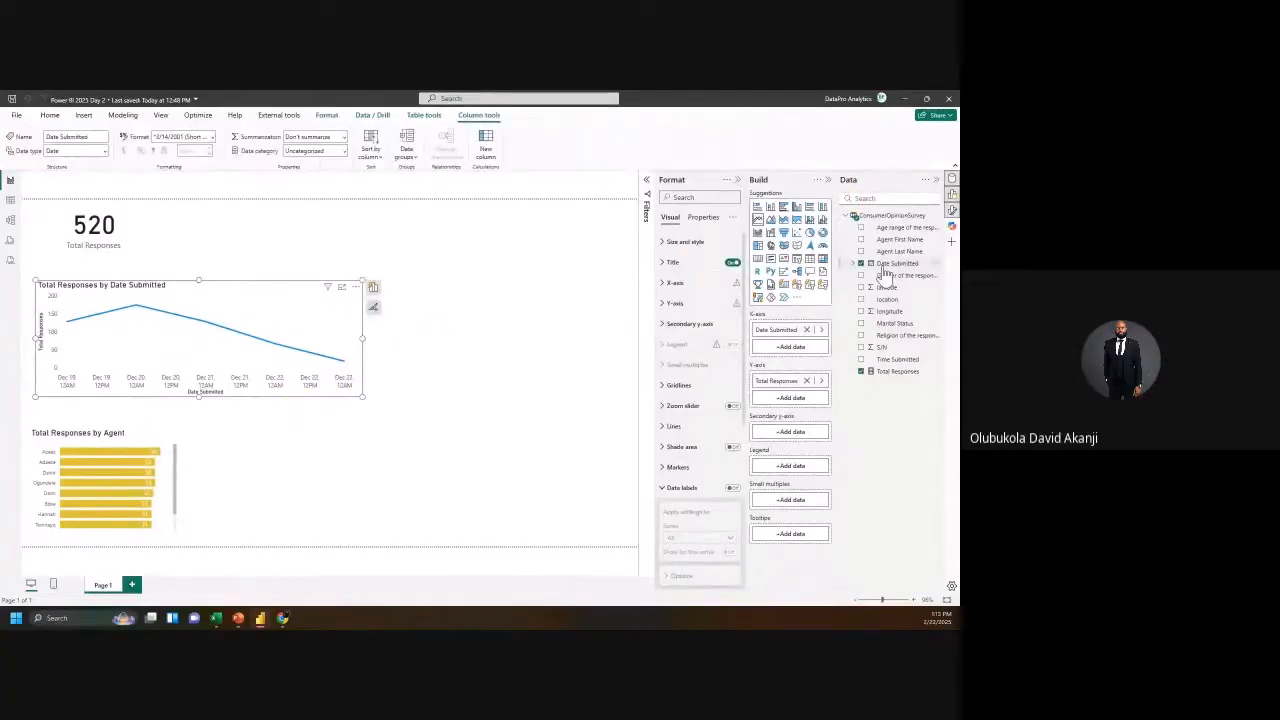
pyautogui.click(222, 145)
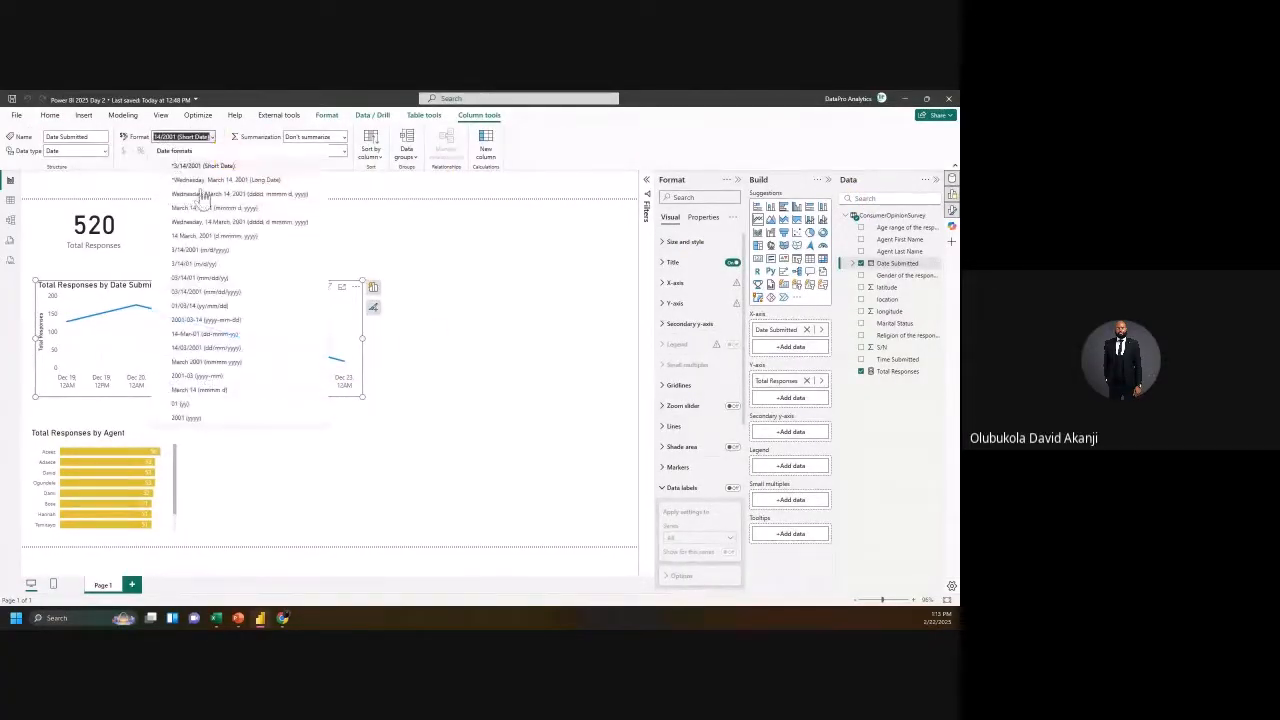
pyautogui.click(202, 254)
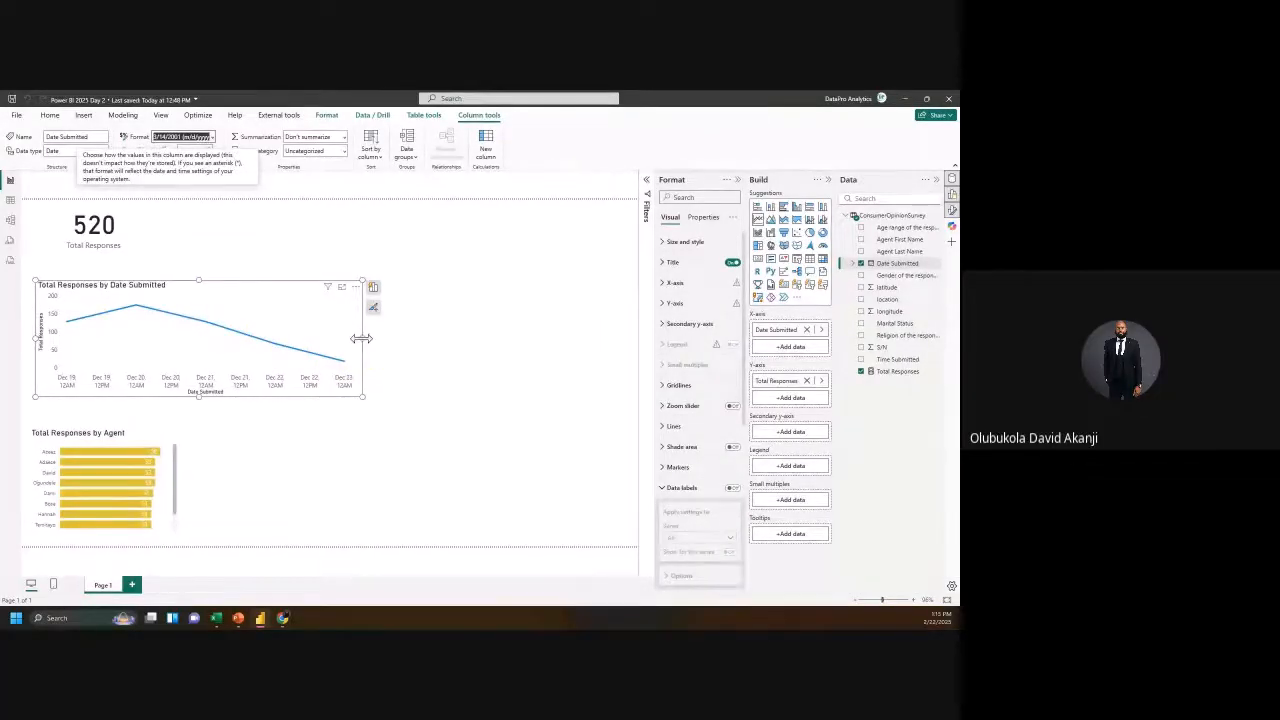
# Step: Resize the daily line chart narrower so its axis reads Dec 19 to Dec 23
pyautogui.moveTo(363, 340); pyautogui.dragTo(358, 369)
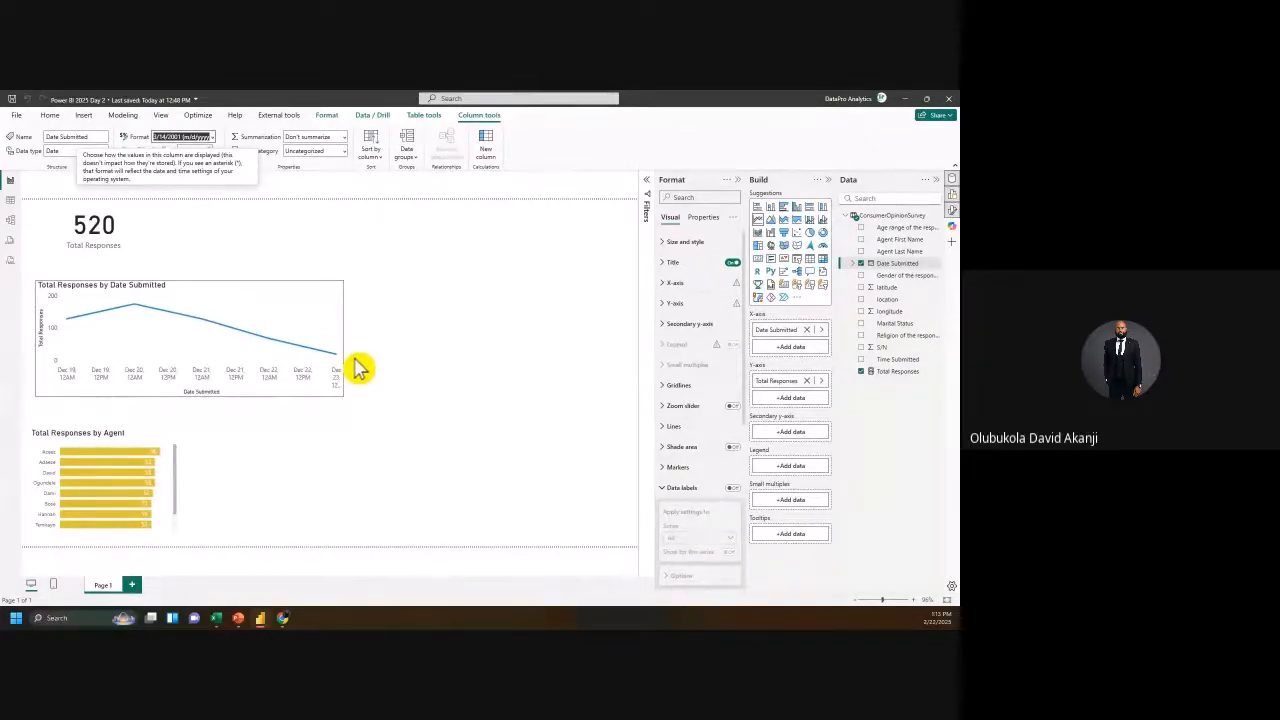
pyautogui.click(352, 366)
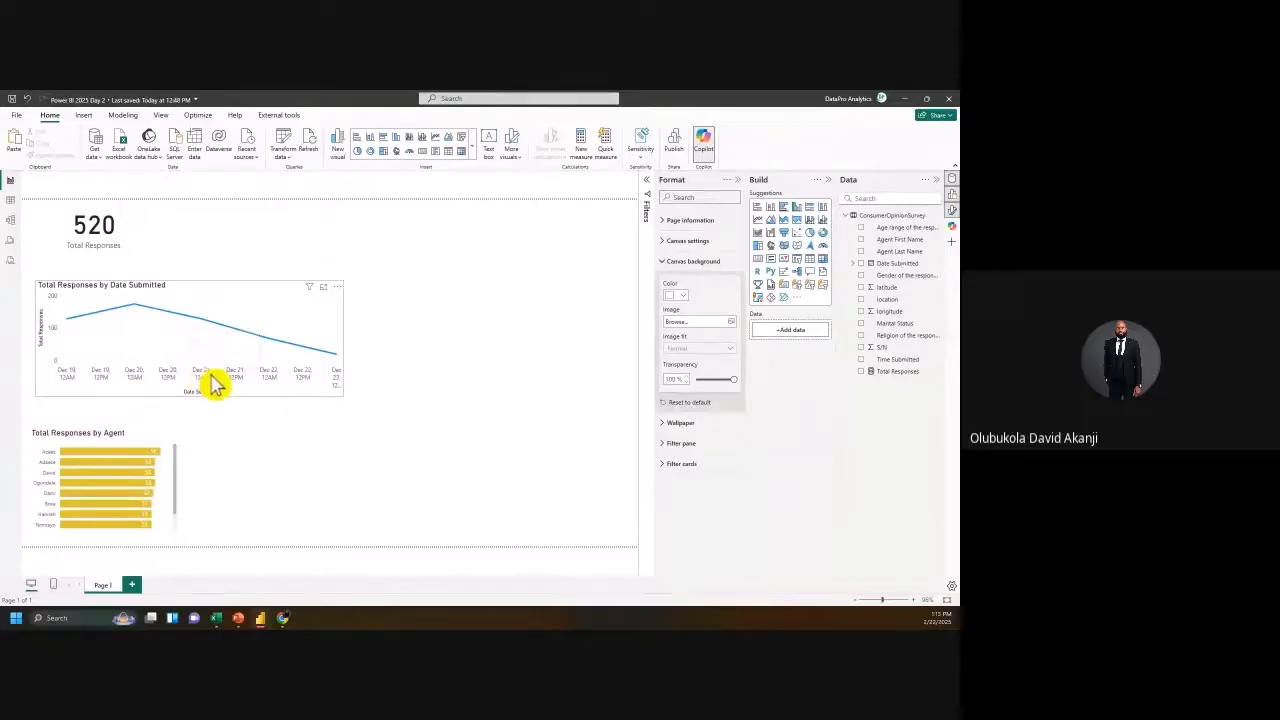
pyautogui.click(342, 394)
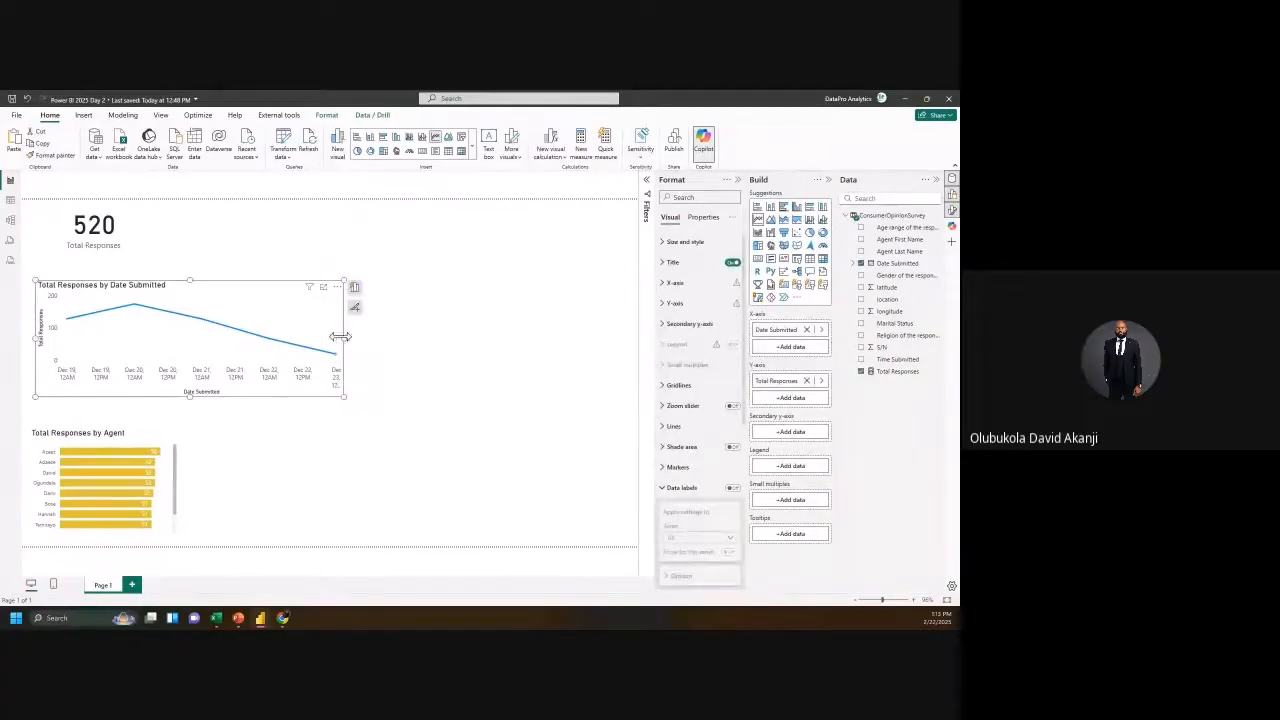
pyautogui.moveTo(340, 336); pyautogui.dragTo(268, 360)
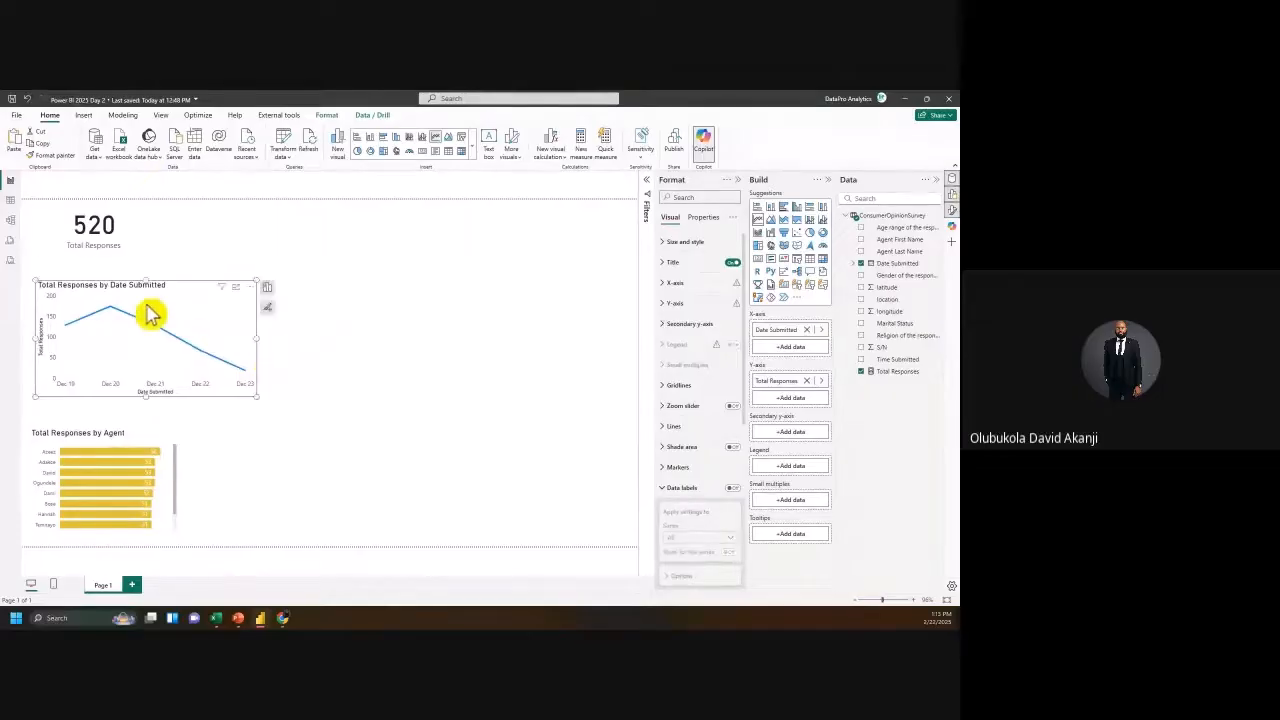
pyautogui.click(11, 201)
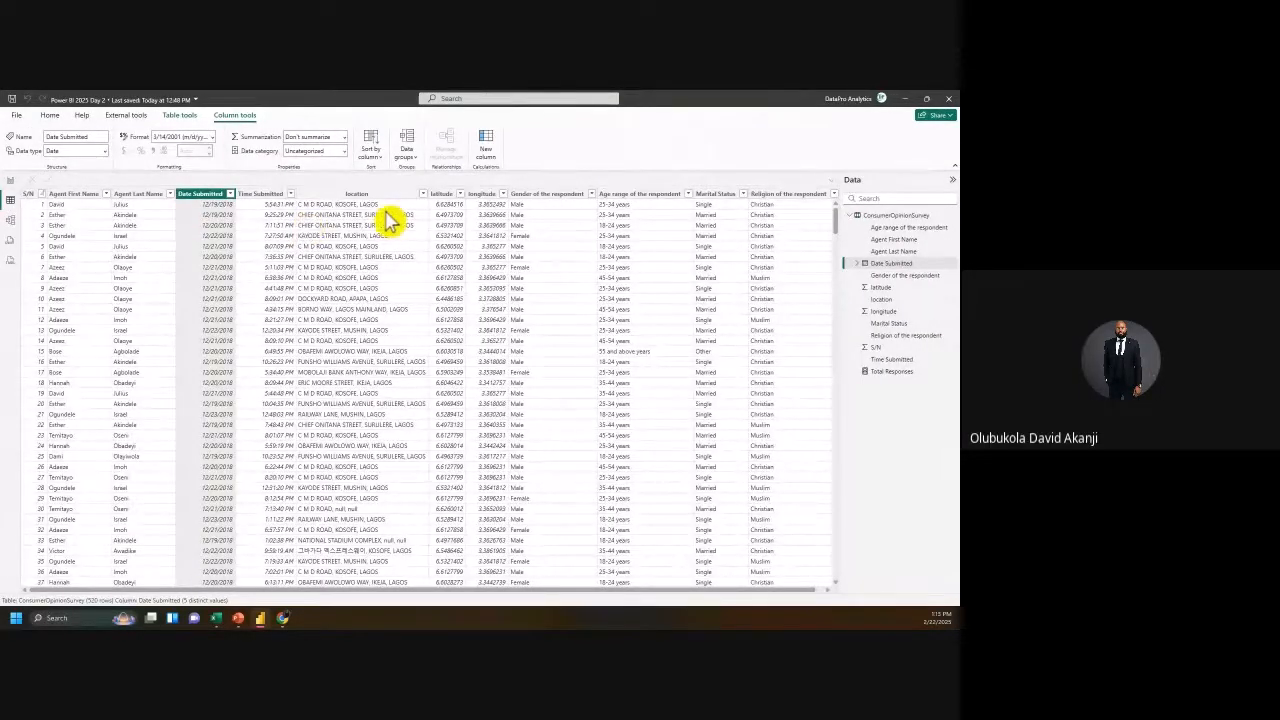
pyautogui.click(11, 185)
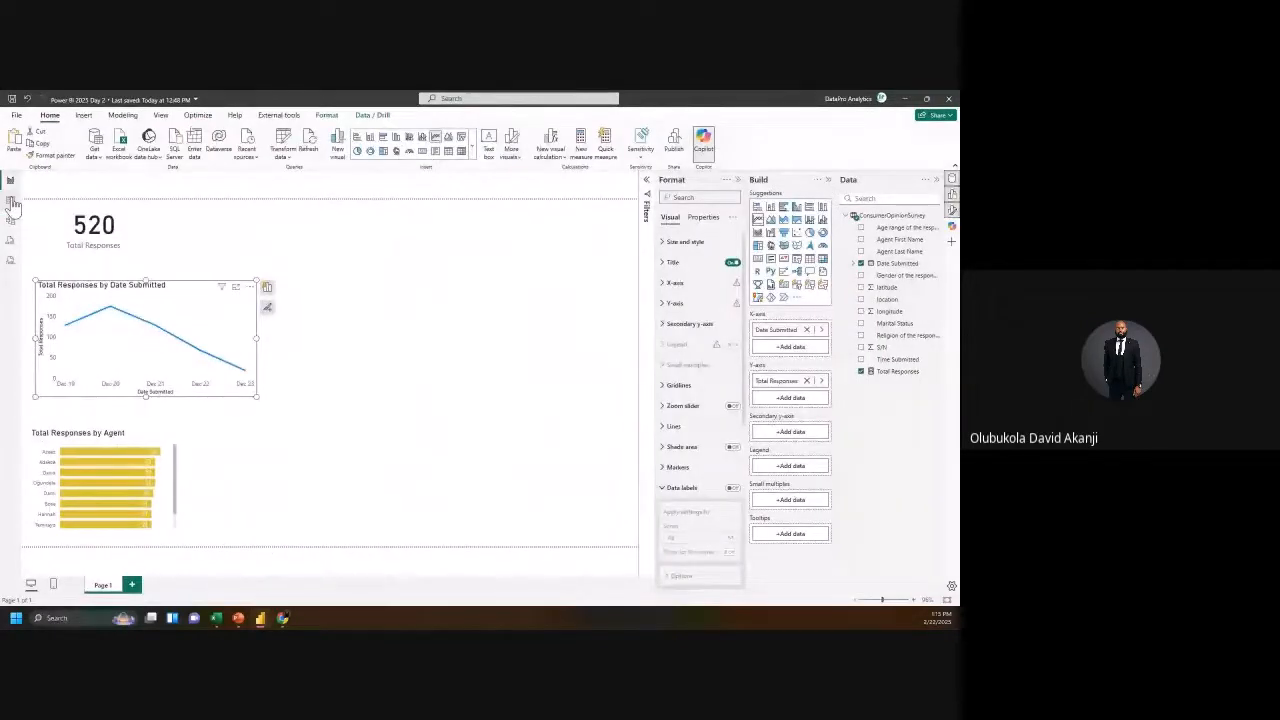
pyautogui.click(398, 407)
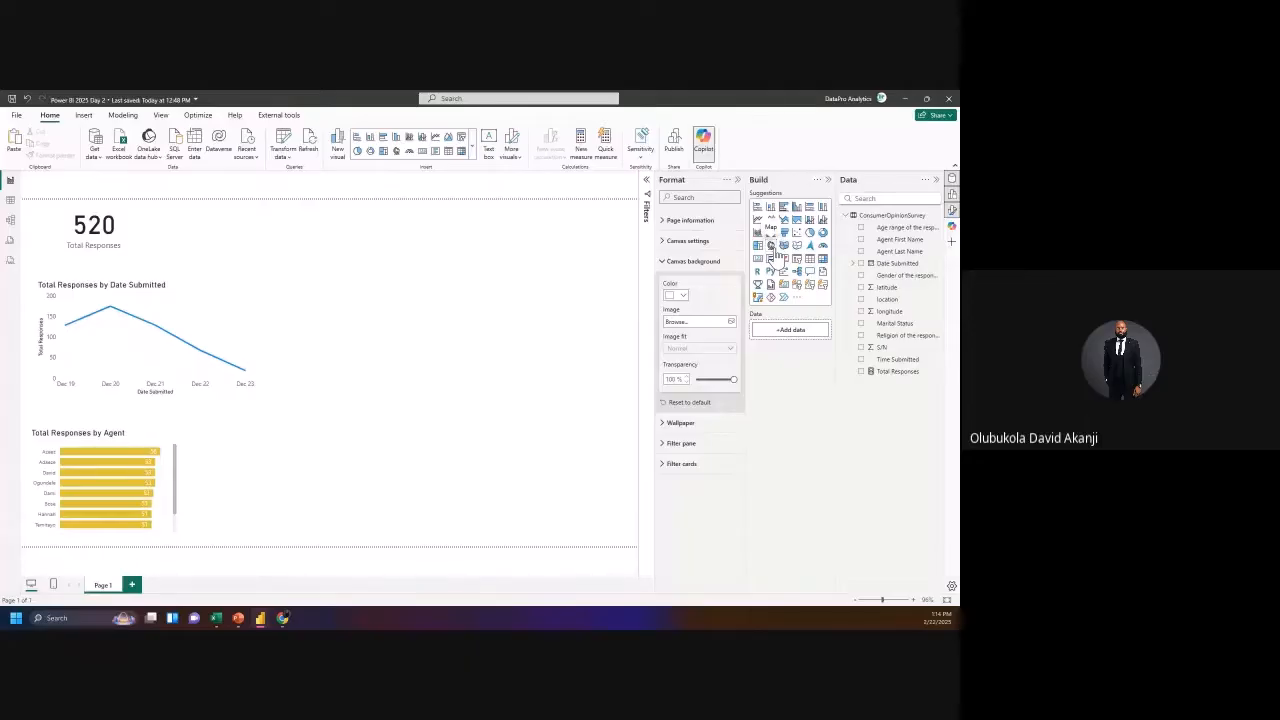
# Step: Insert a Map visual and enlarge it down and to both sides
pyautogui.moveTo(769, 252); pyautogui.dragTo(417, 339)
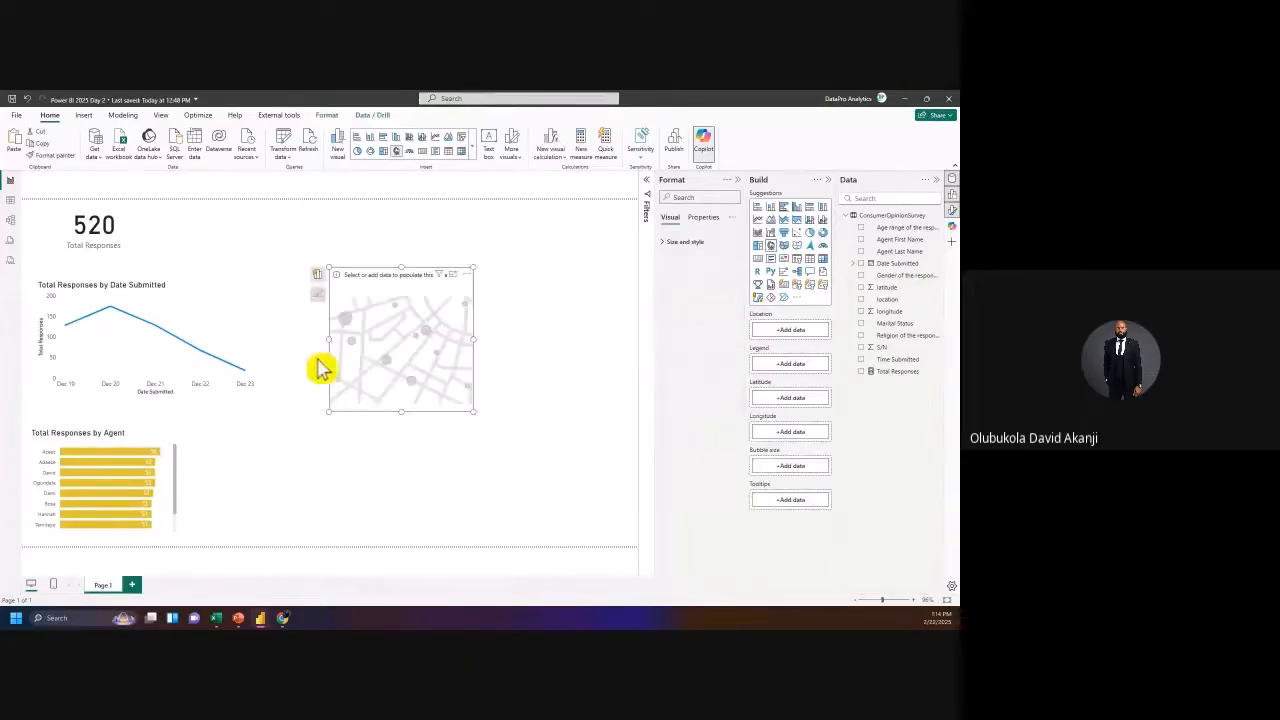
pyautogui.moveTo(329, 411); pyautogui.dragTo(252, 527)
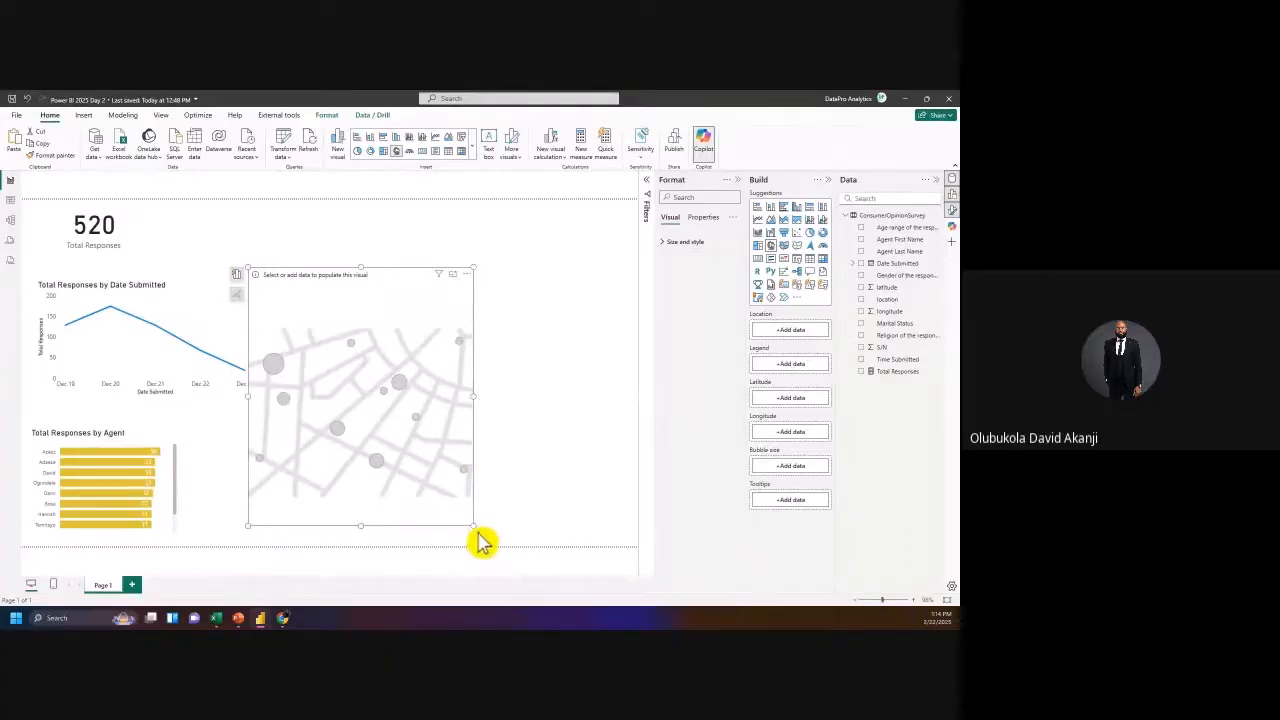
pyautogui.moveTo(474, 524); pyautogui.dragTo(557, 591)
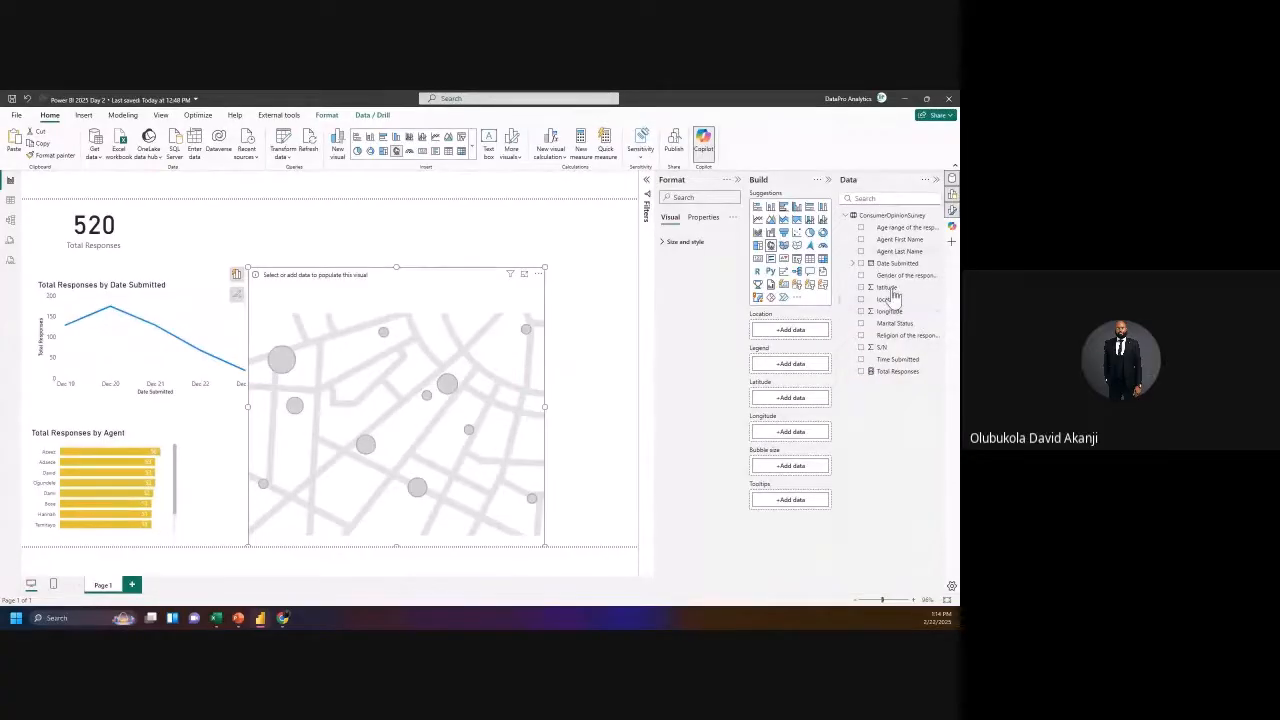
# Step: Plot responses using the latitude and longitude fields, zoomed around Ikeja, Agege and Alausa
pyautogui.moveTo(887, 288); pyautogui.dragTo(795, 402)
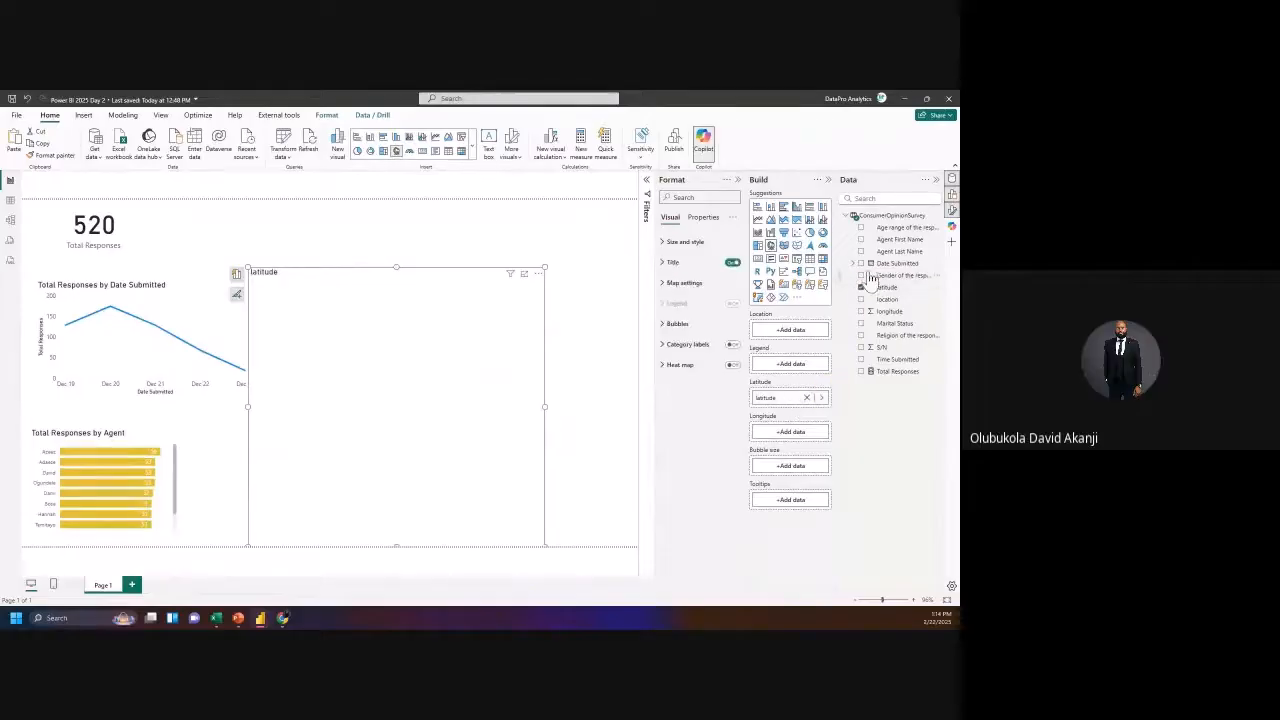
pyautogui.moveTo(890, 312); pyautogui.dragTo(796, 447)
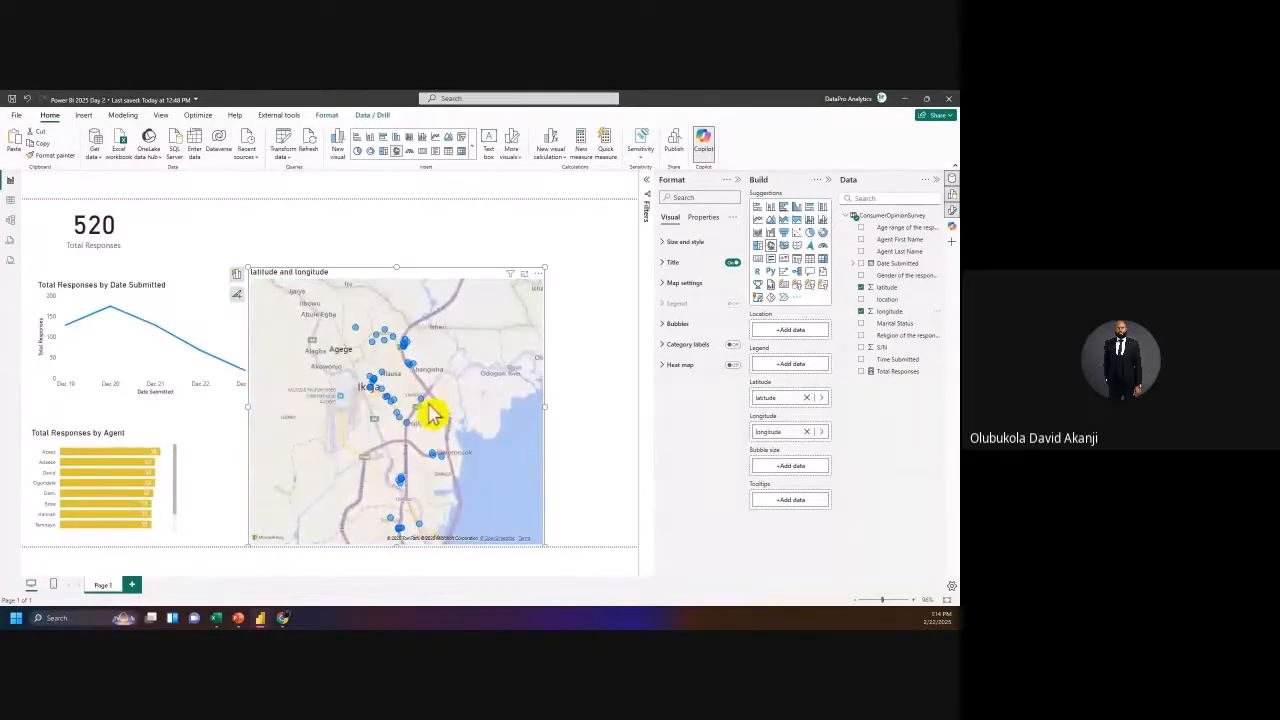
pyautogui.scroll(2, 449, 409)
pyautogui.moveTo(360, 403); pyautogui.dragTo(405, 449)
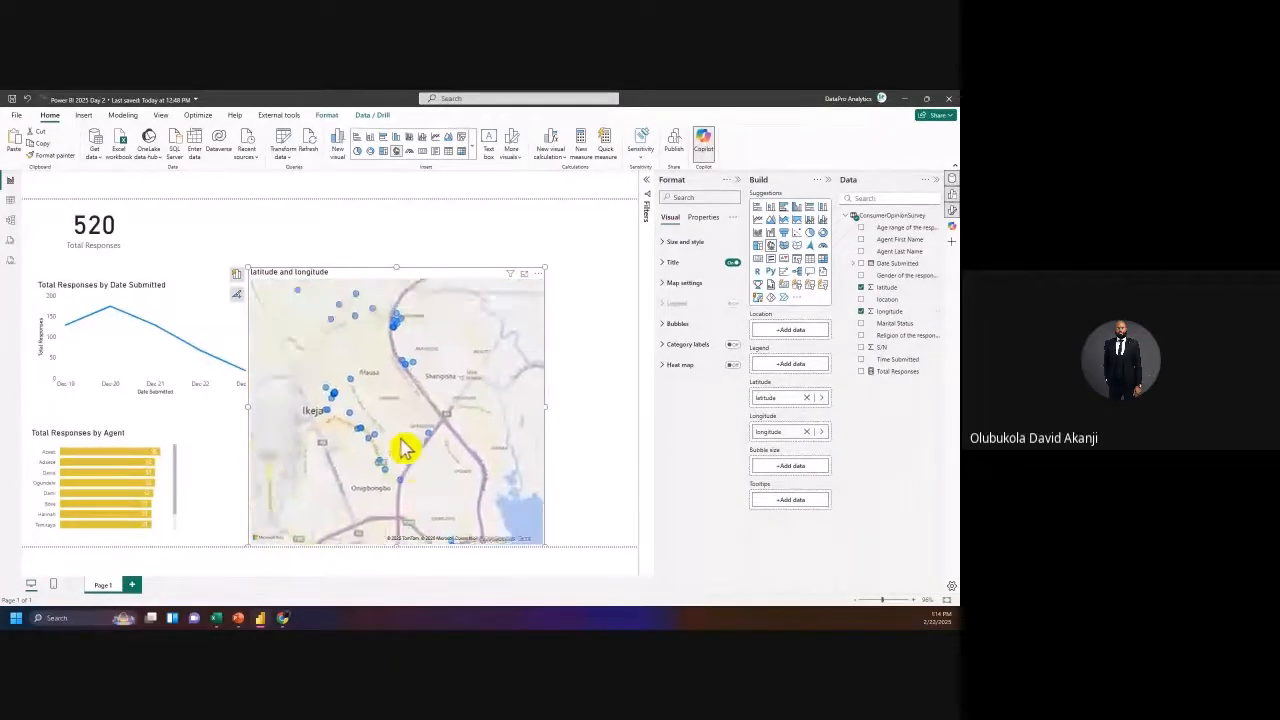
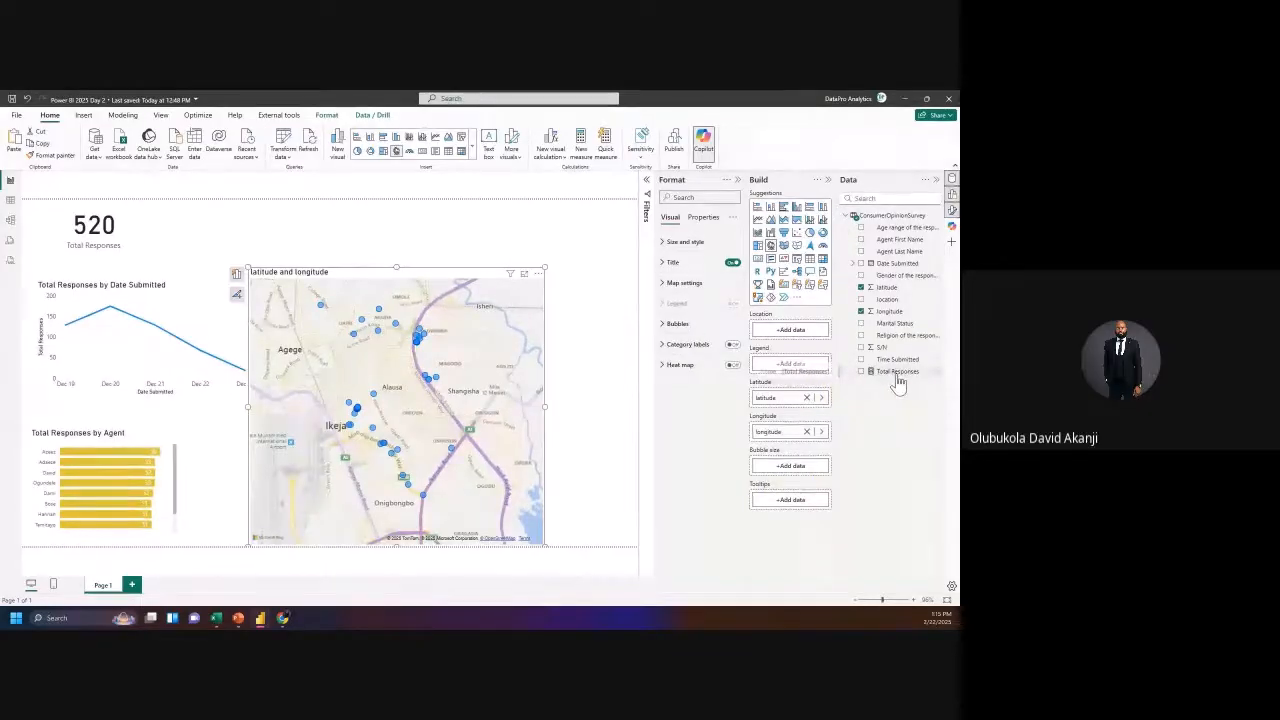
# Step: Size the map bubbles by Total Responses and zoom in to inspect them around Lagos
pyautogui.moveTo(897, 375); pyautogui.dragTo(637, 390)
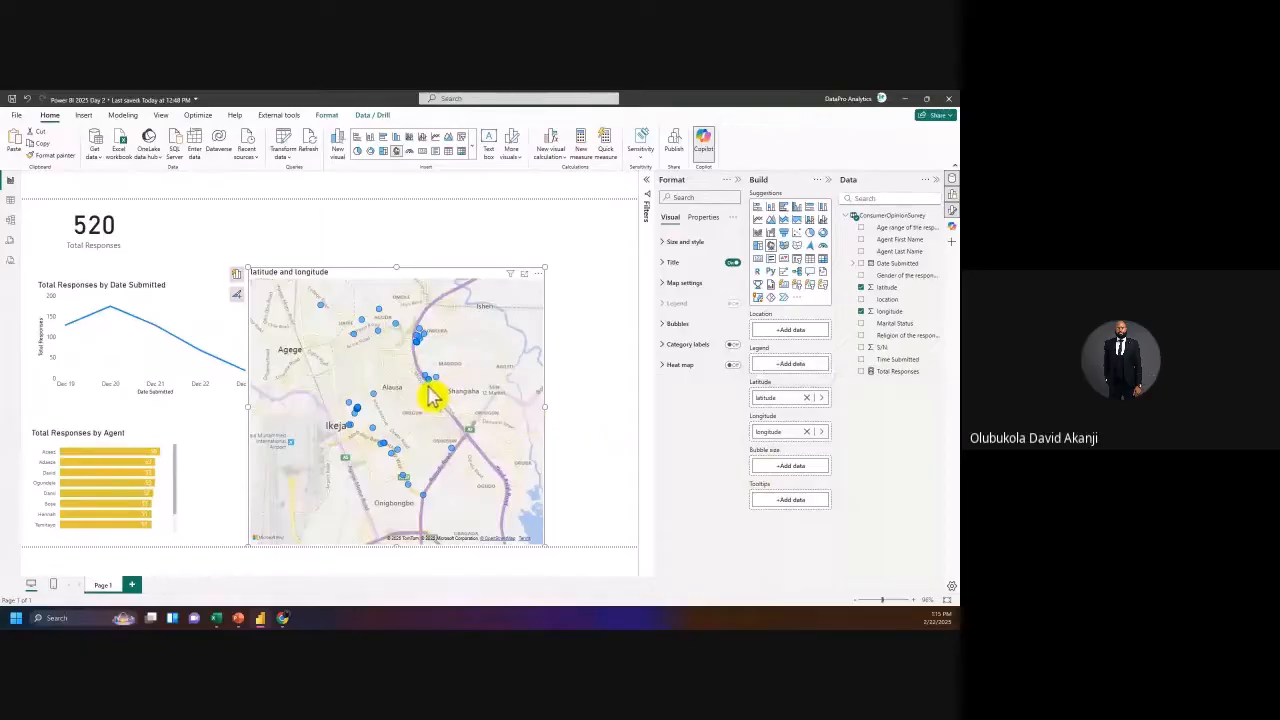
pyautogui.moveTo(397, 376); pyautogui.dragTo(393, 391)
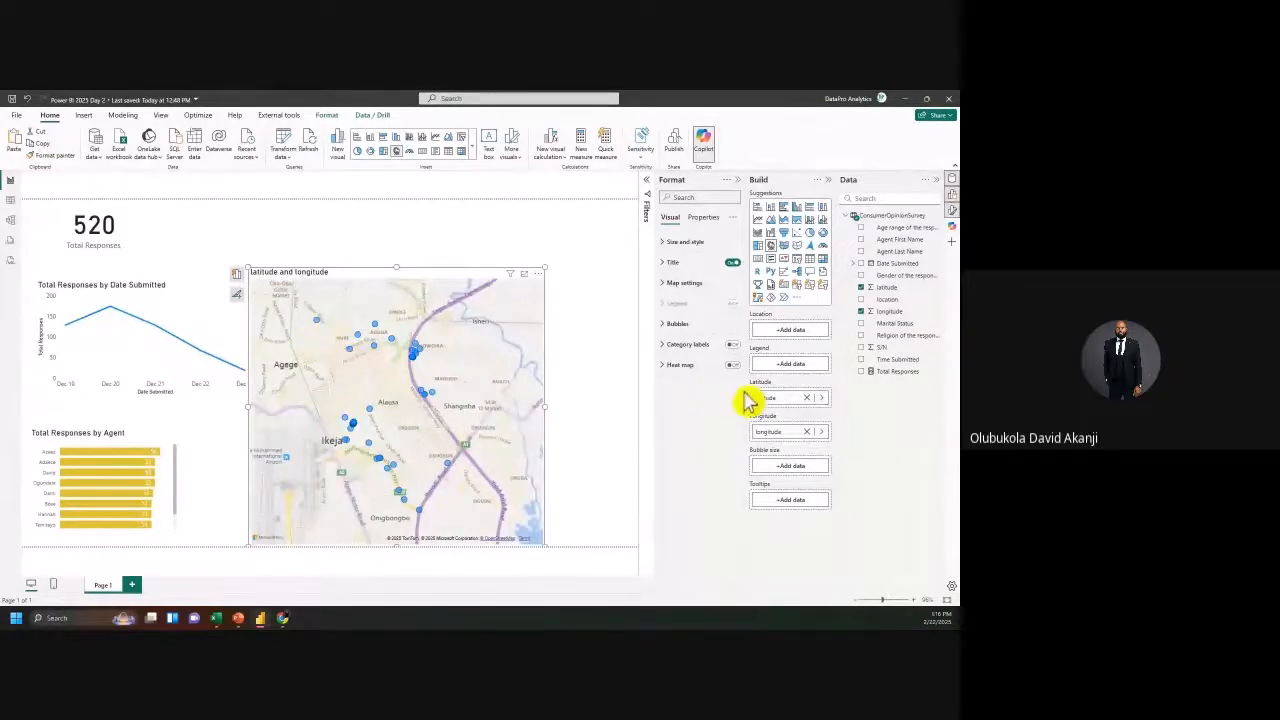
pyautogui.moveTo(898, 376); pyautogui.dragTo(790, 475)
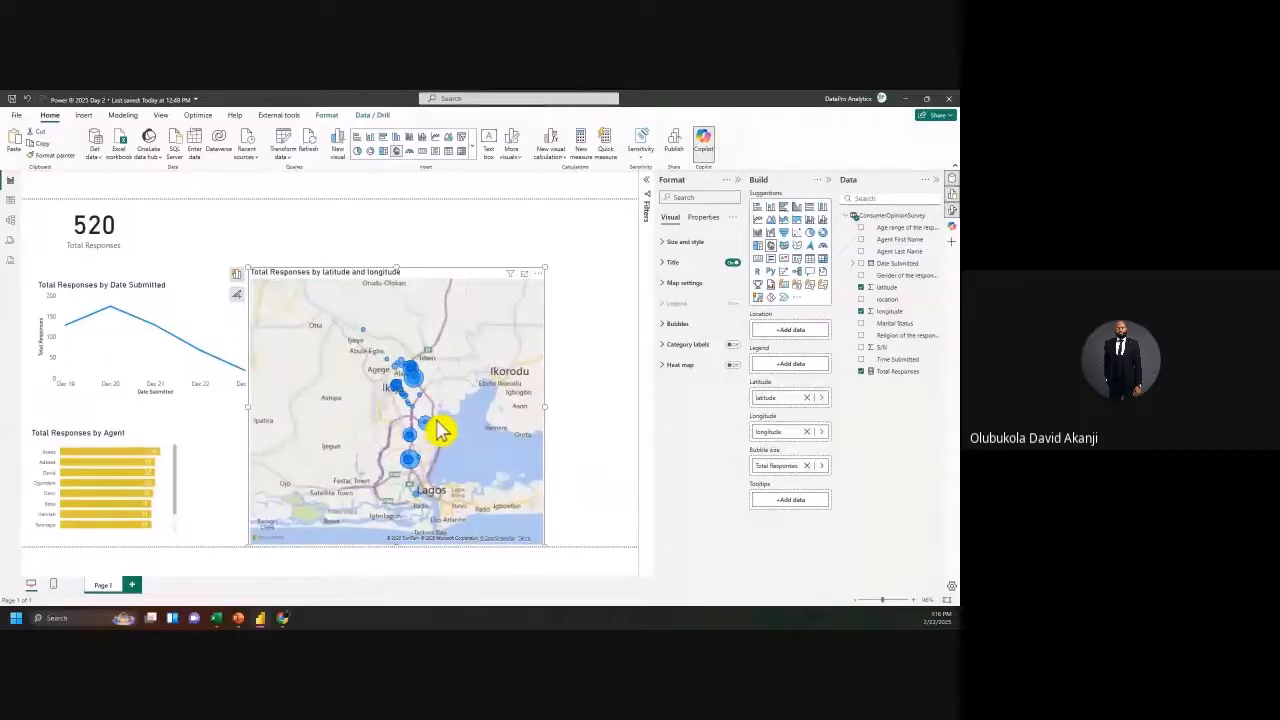
pyautogui.scroll(5, 440, 428)
pyautogui.scroll(-3, 425, 410)
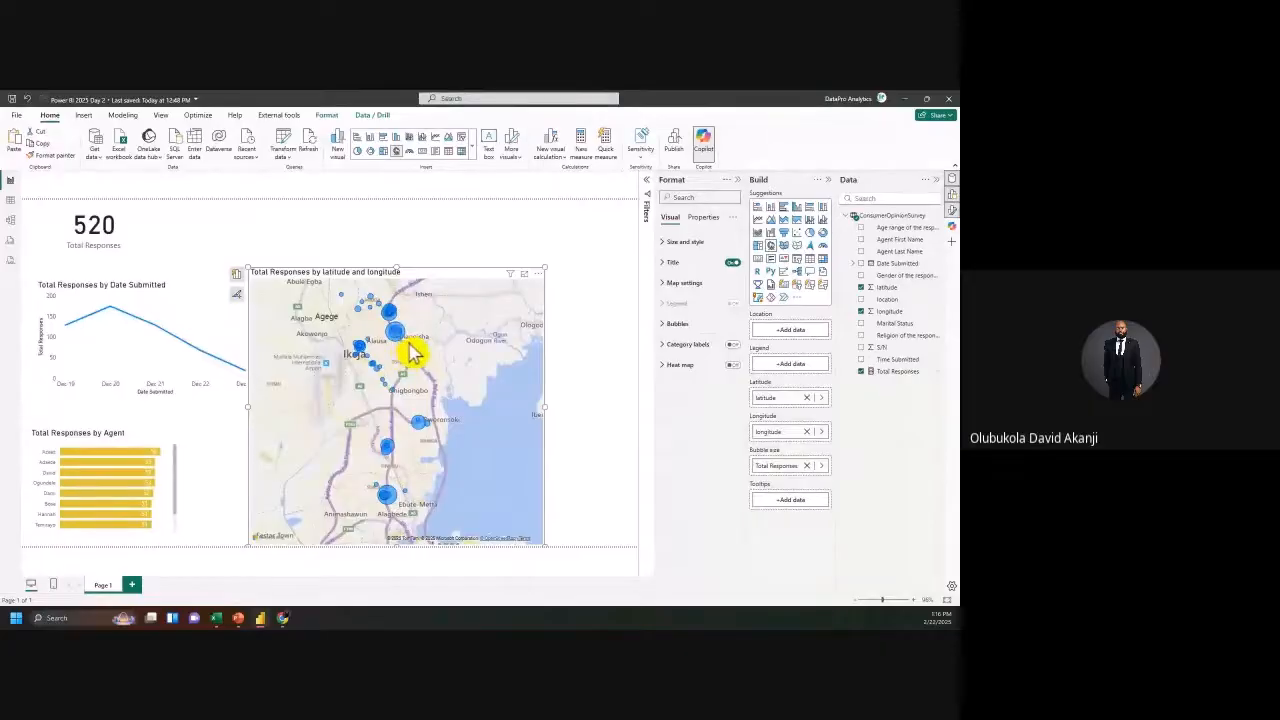
pyautogui.moveTo(409, 355)
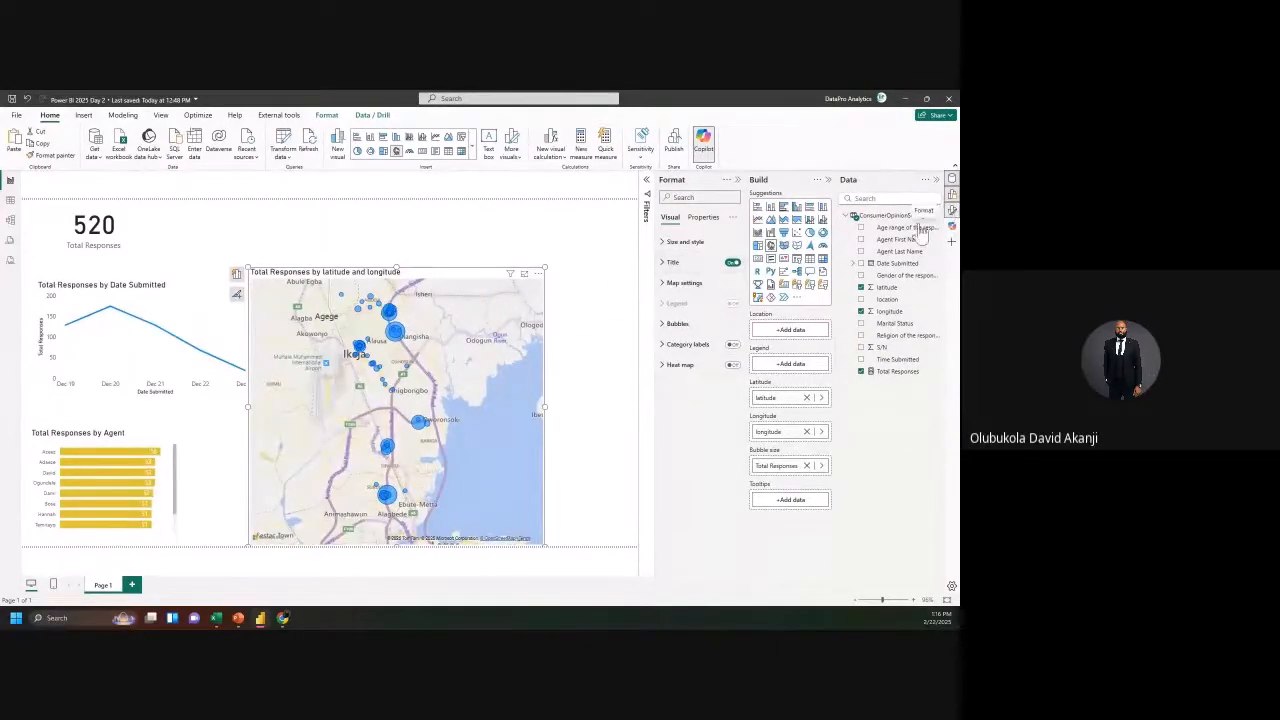
# Step: Turn off the map visual's background in Size and style
pyautogui.click(669, 258)
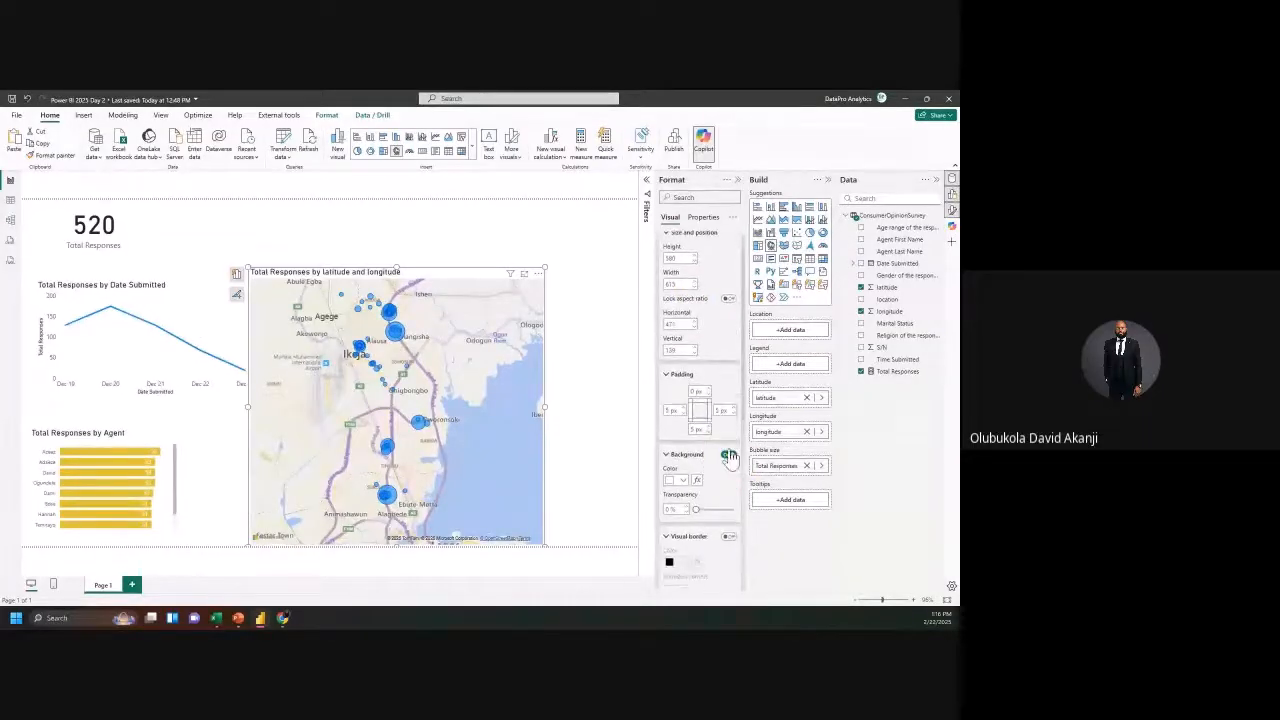
pyautogui.click(728, 455)
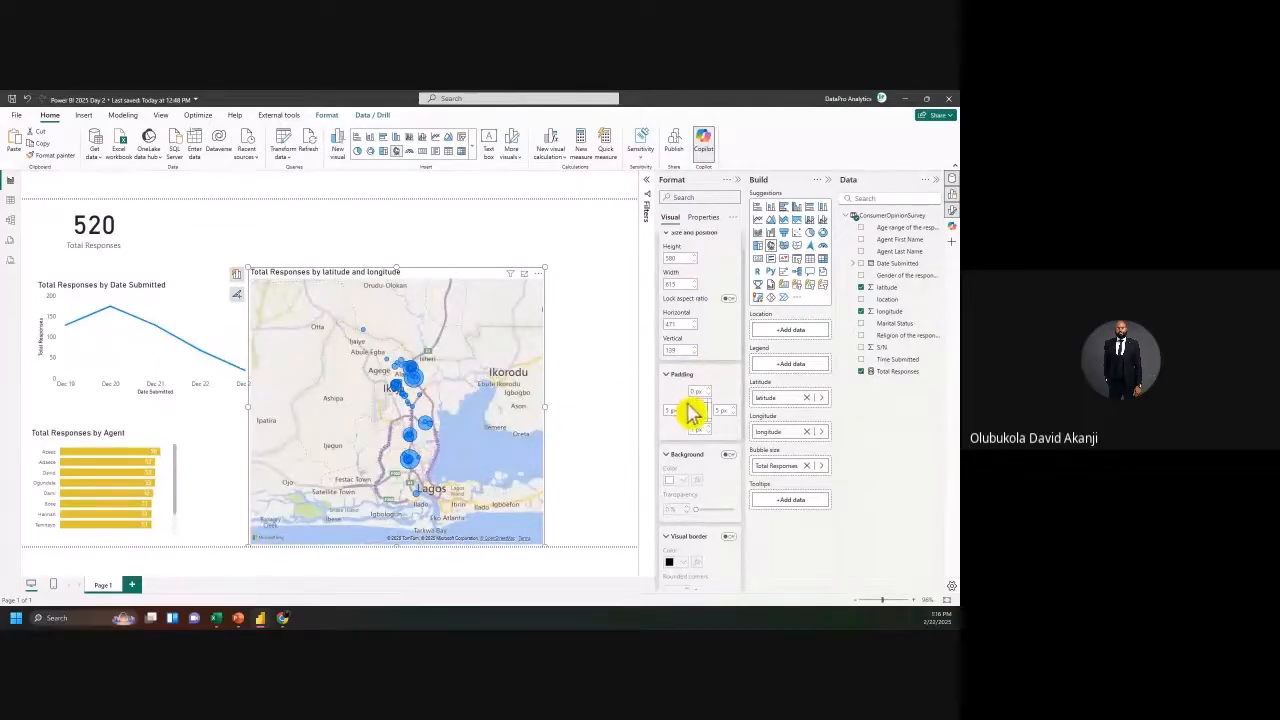
pyautogui.scroll(3, 690, 412)
pyautogui.click(675, 248)
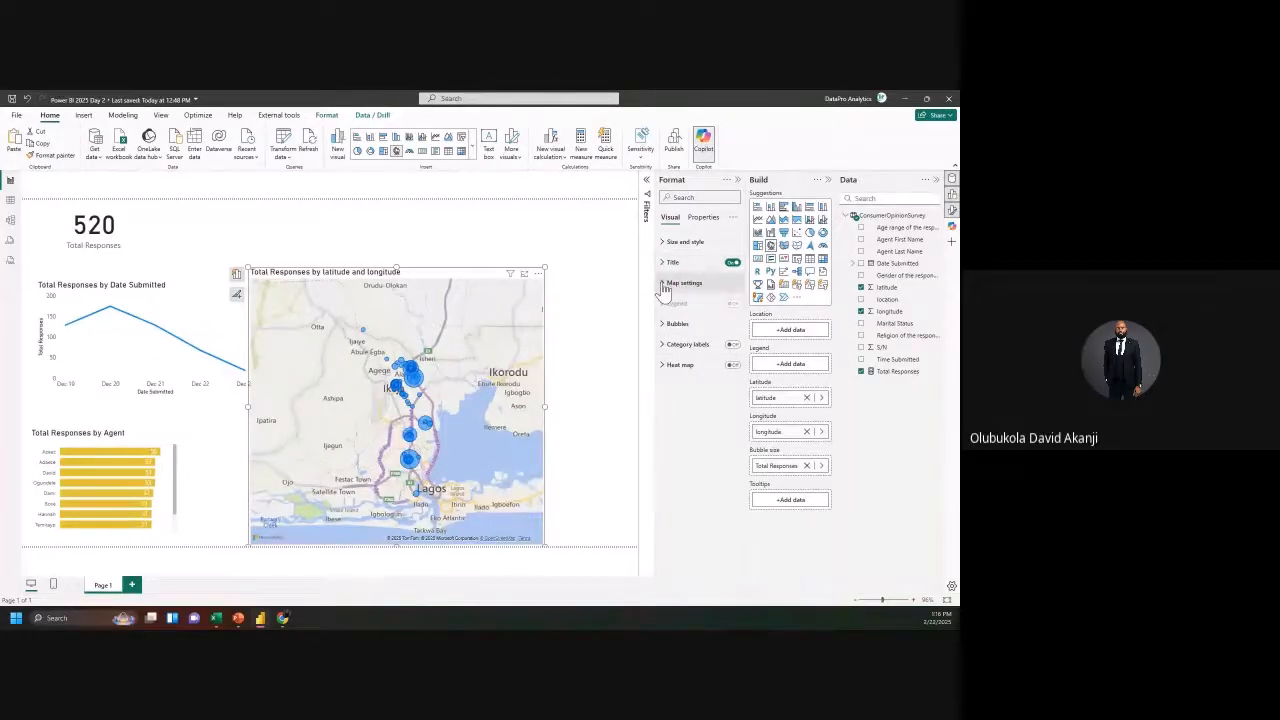
# Step: Try the Dark and Light map styles, then settle on the Road style
pyautogui.click(664, 288)
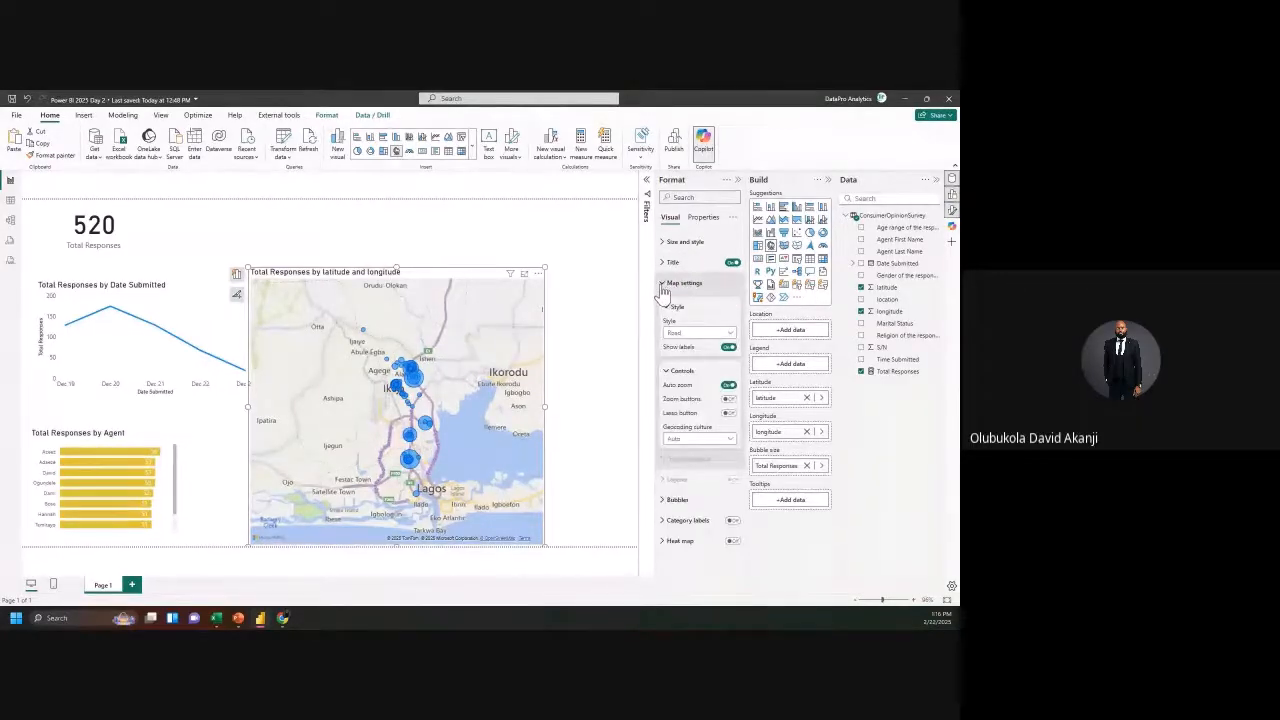
pyautogui.click(680, 335)
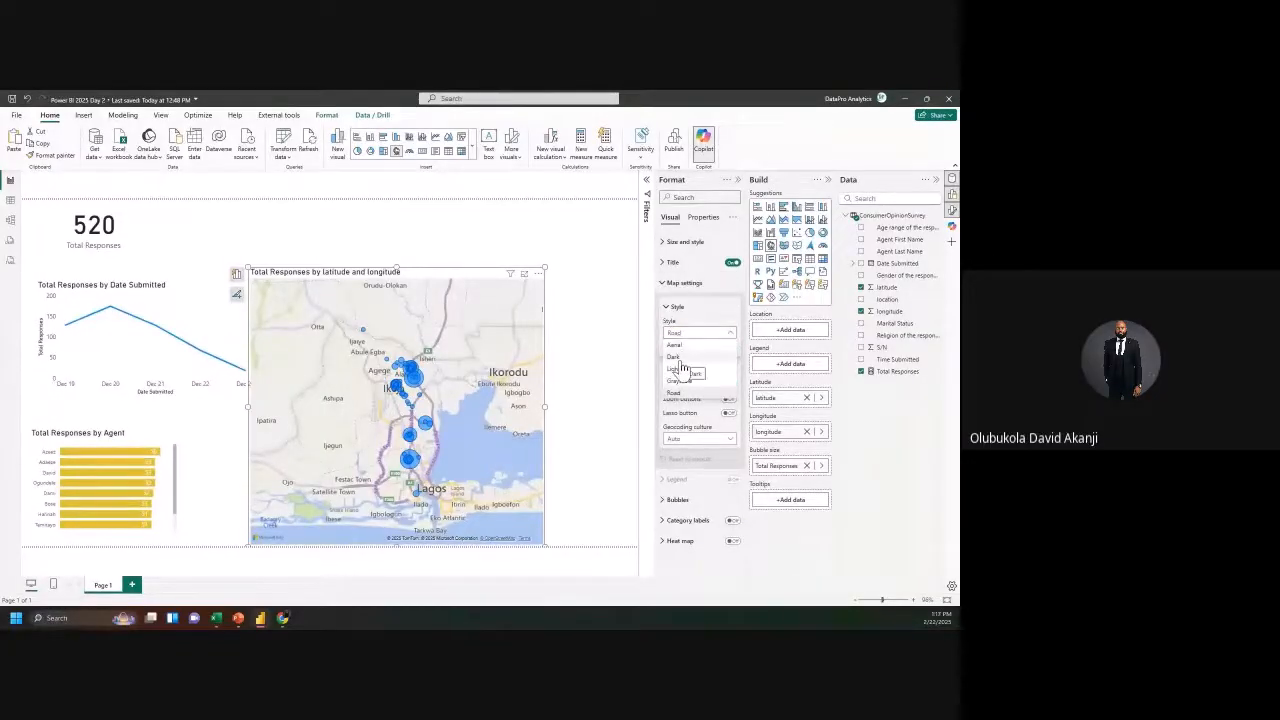
pyautogui.click(690, 368)
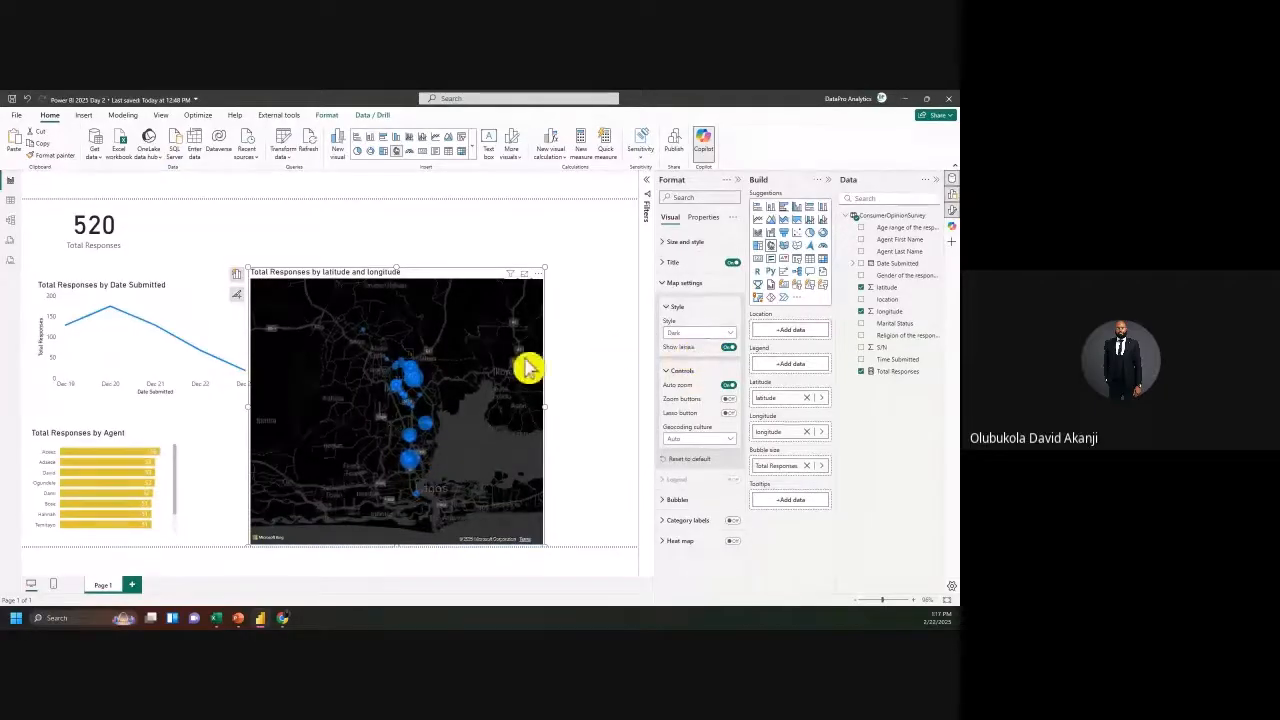
pyautogui.scroll(3, 457, 380)
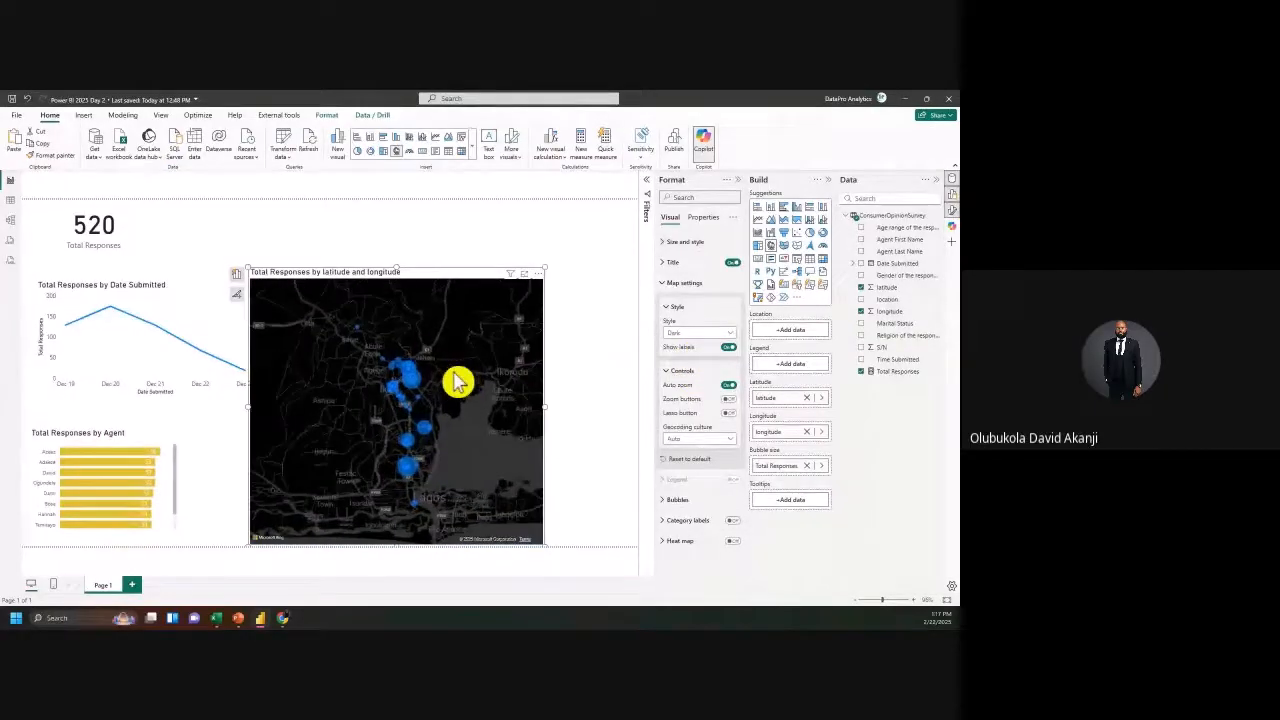
pyautogui.click(690, 333)
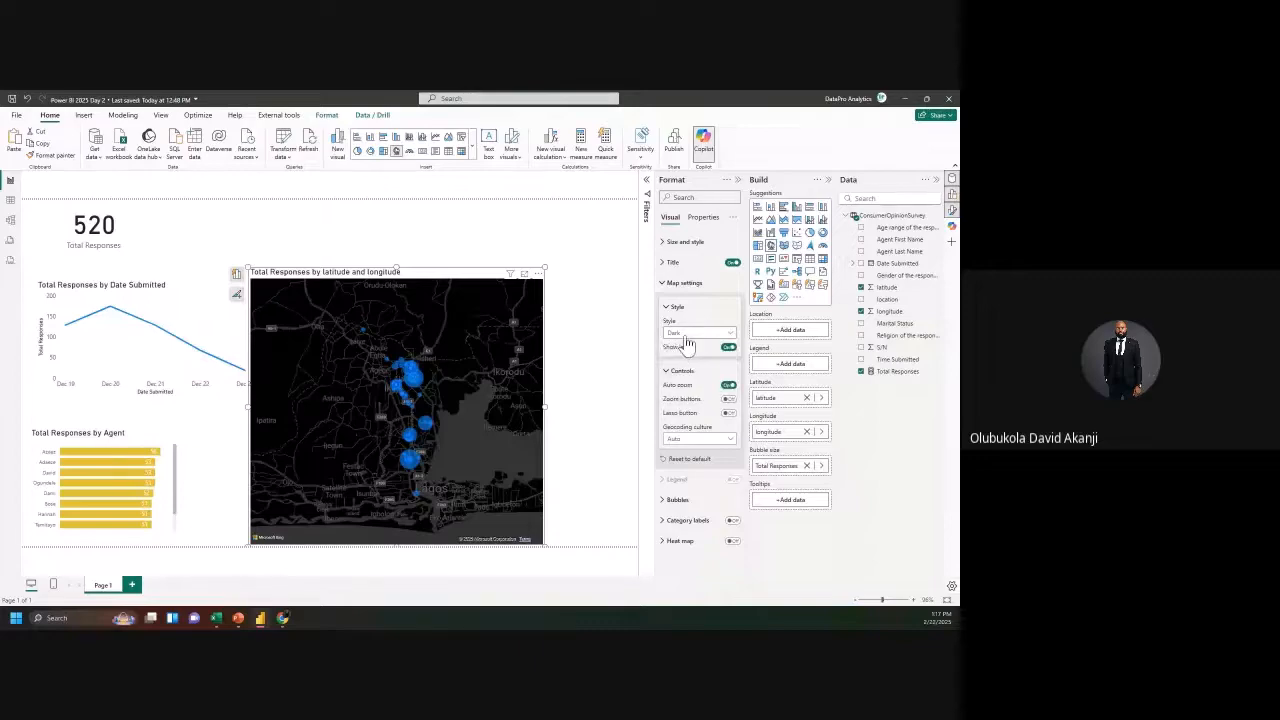
pyautogui.click(677, 369)
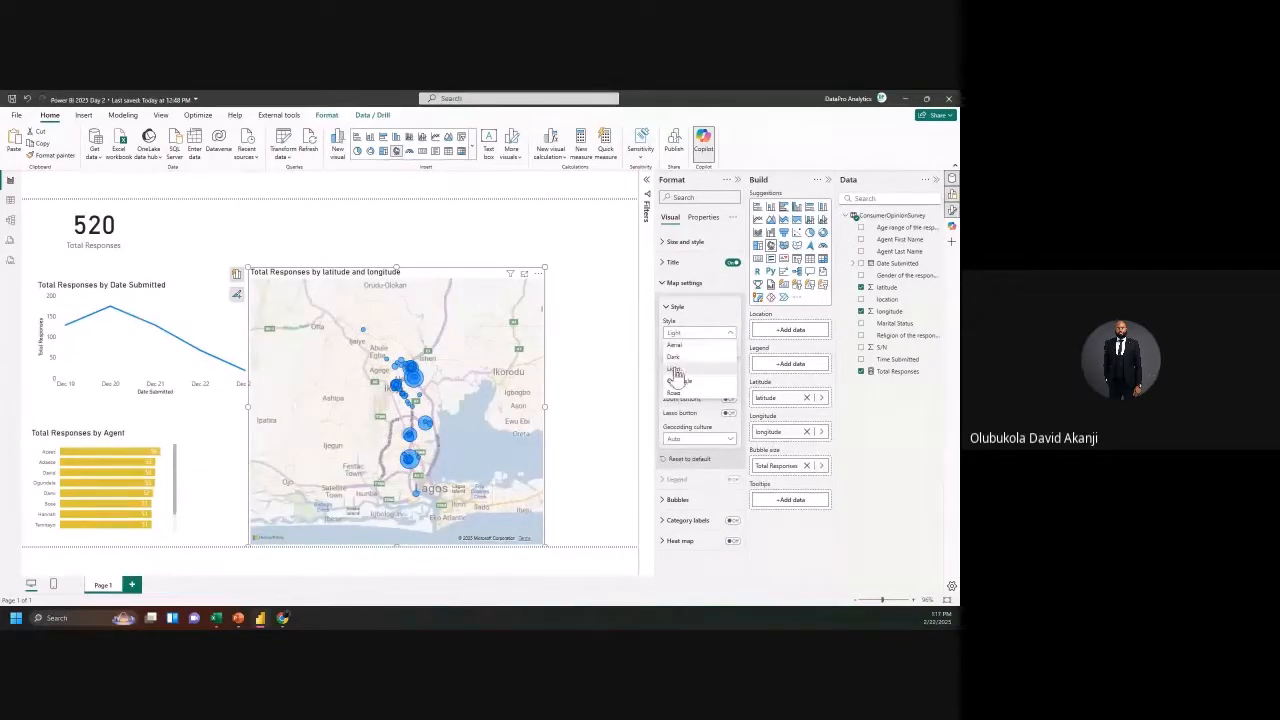
pyautogui.click(680, 394)
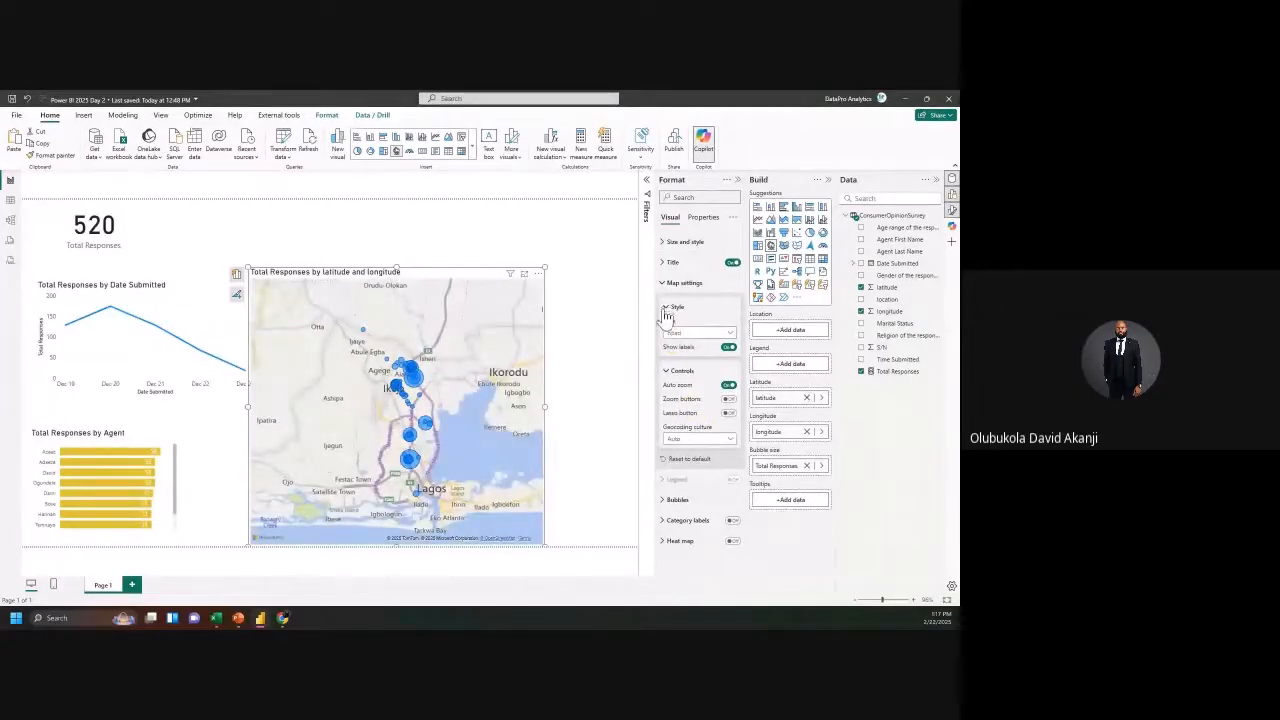
pyautogui.click(666, 312)
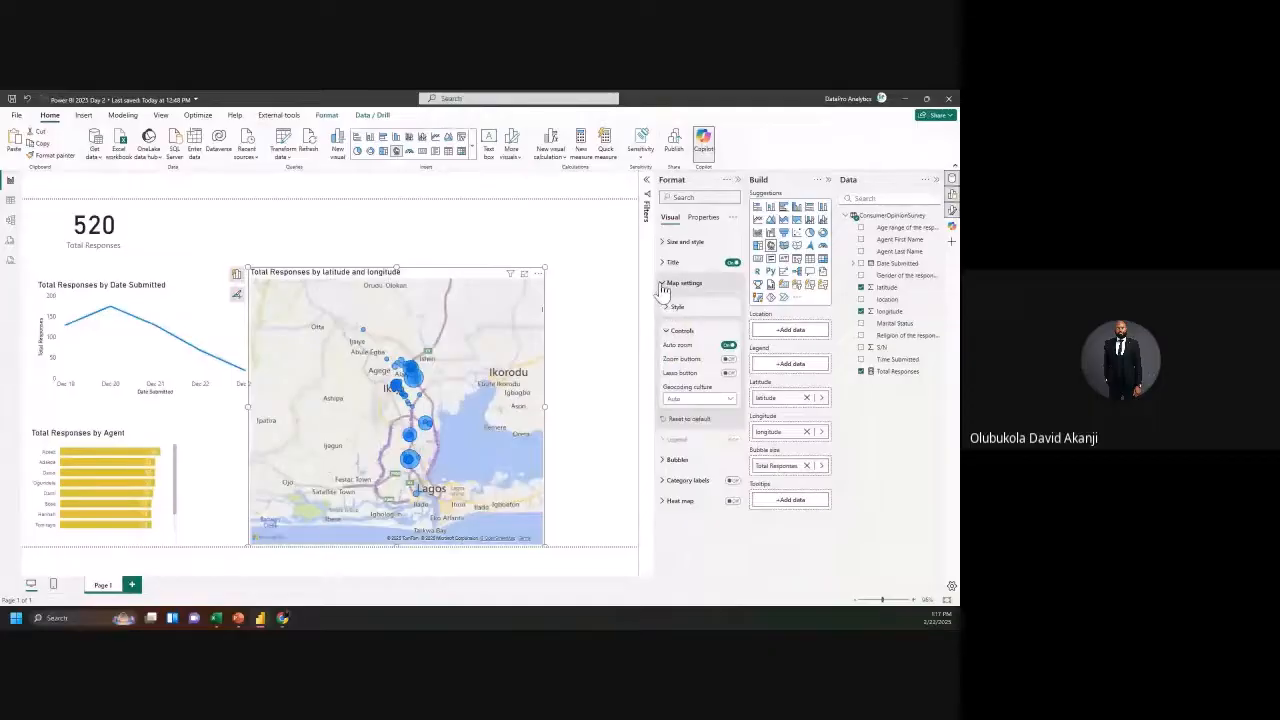
pyautogui.click(663, 285)
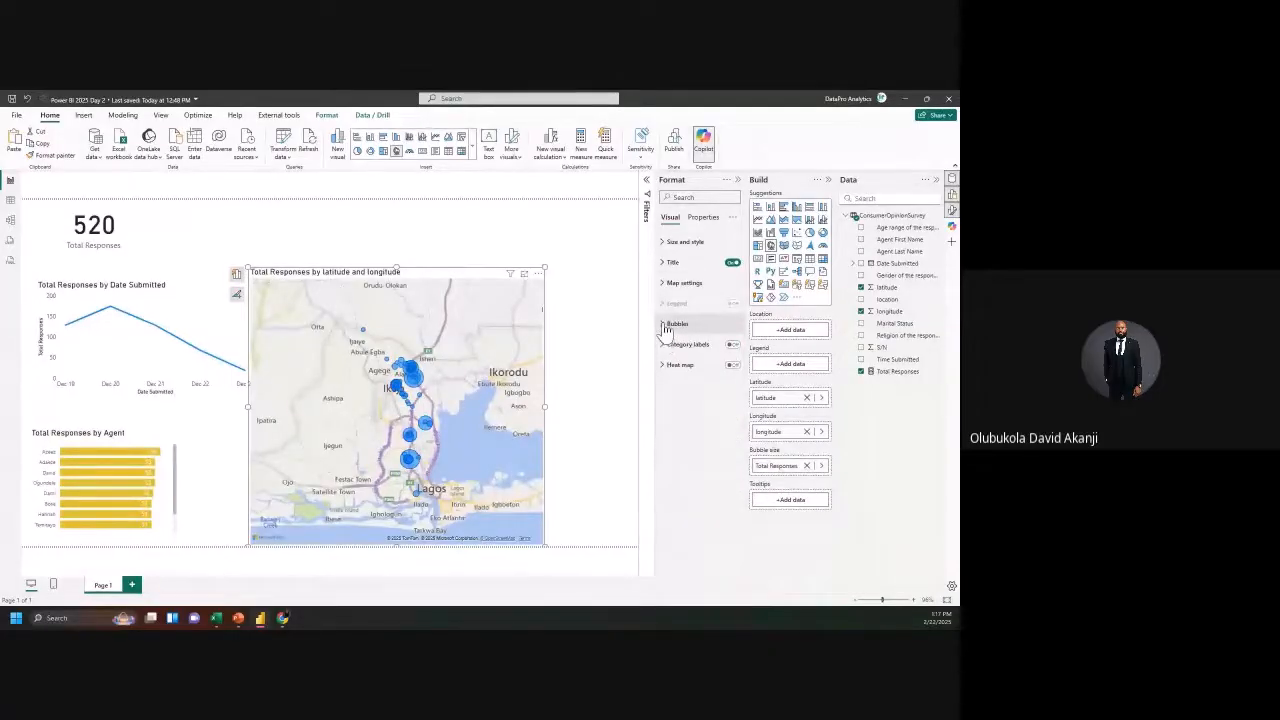
# Step: Enlarge the map bubbles and colour them gold to match the agent bar chart
pyautogui.click(667, 326)
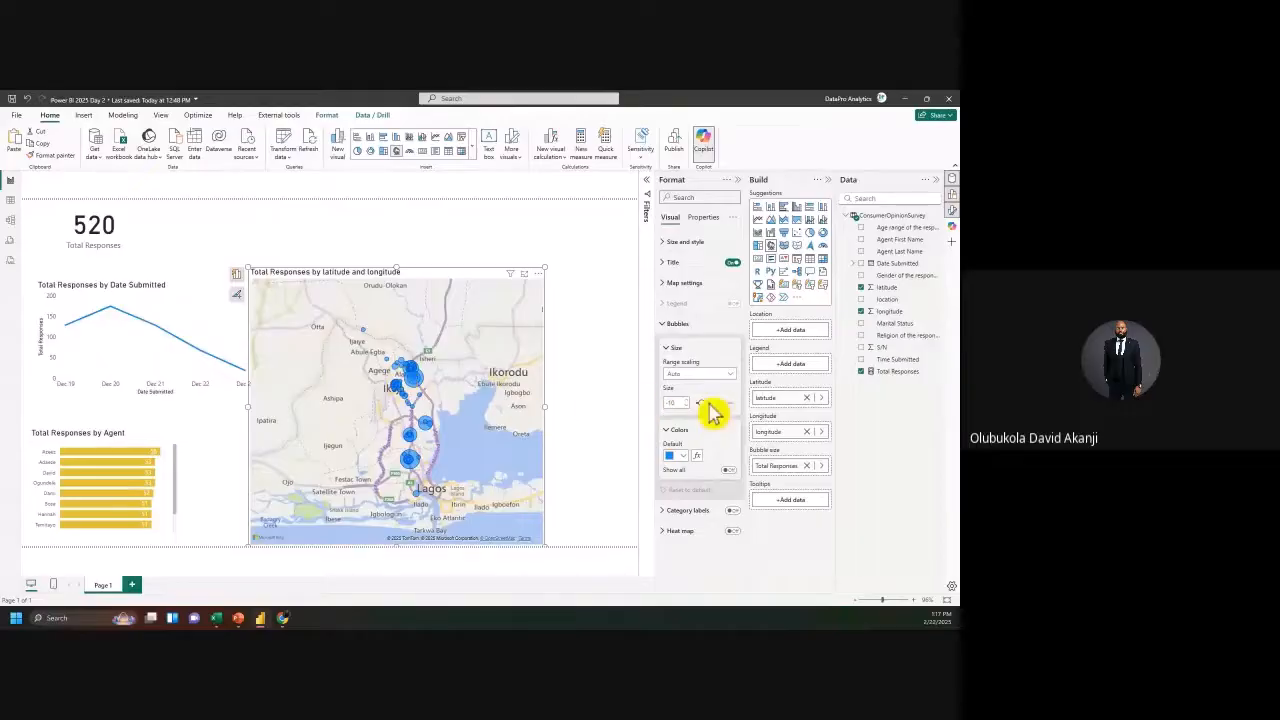
pyautogui.moveTo(709, 400); pyautogui.dragTo(711, 402)
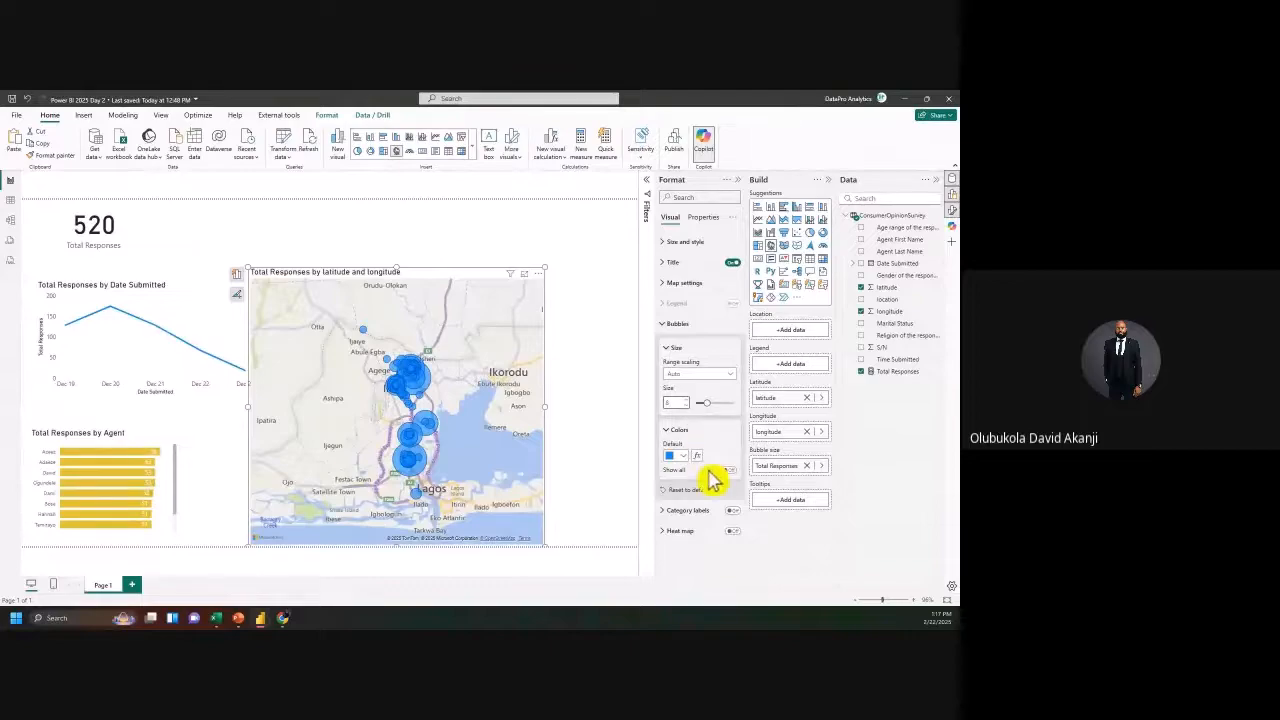
pyautogui.scroll(2, 334, 400)
pyautogui.scroll(-3, 412, 408)
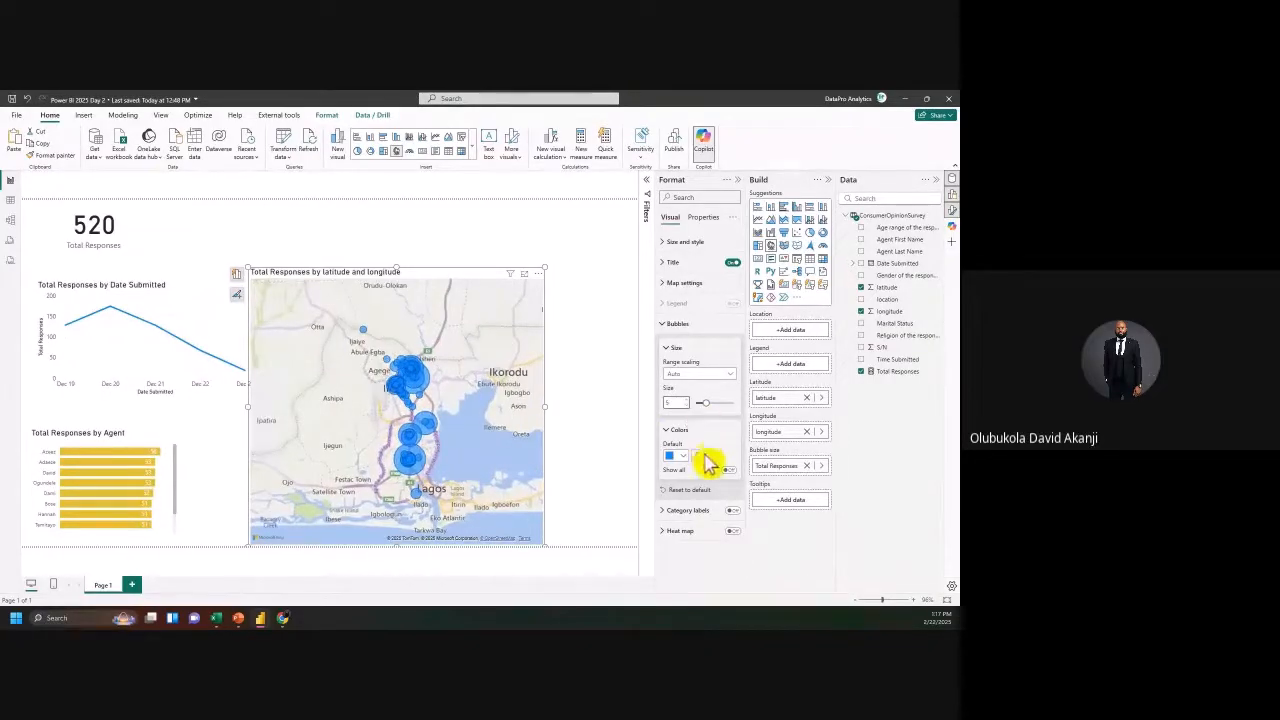
pyautogui.click(684, 457)
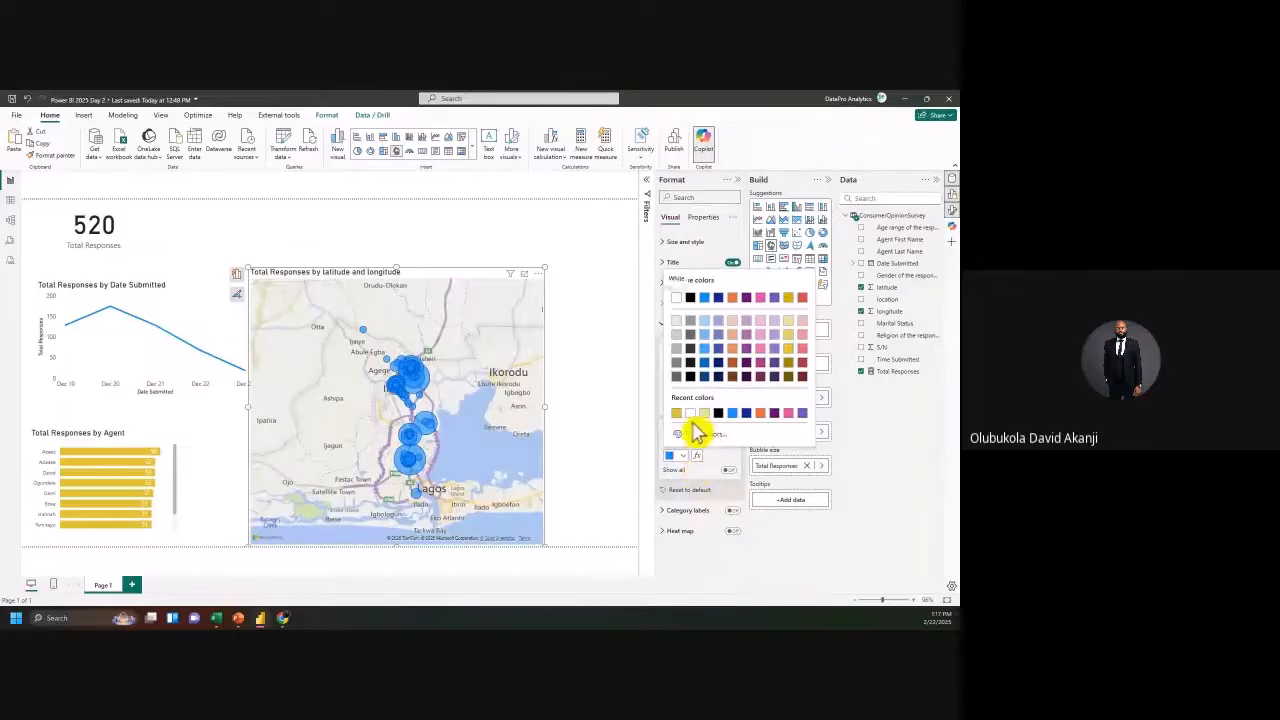
pyautogui.click(677, 413)
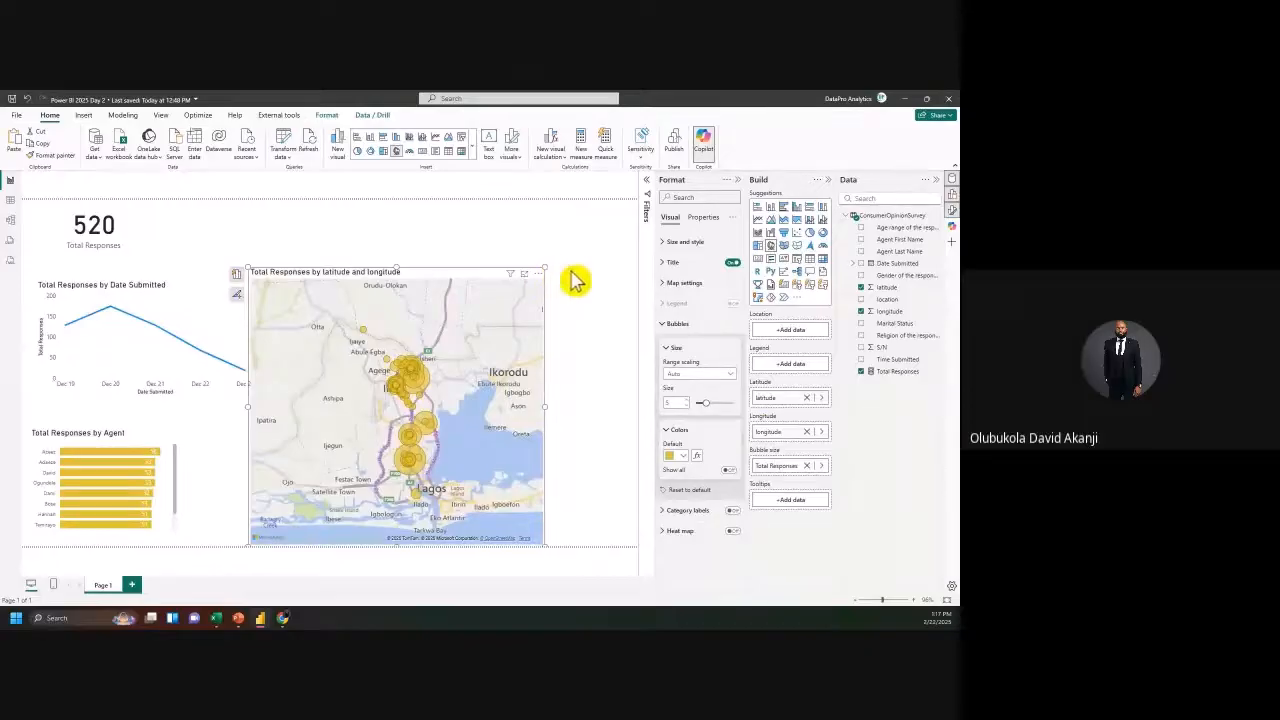
# Step: Resize the map by its edges to fit the lower-right area of the page
pyautogui.moveTo(546, 270); pyautogui.dragTo(603, 402)
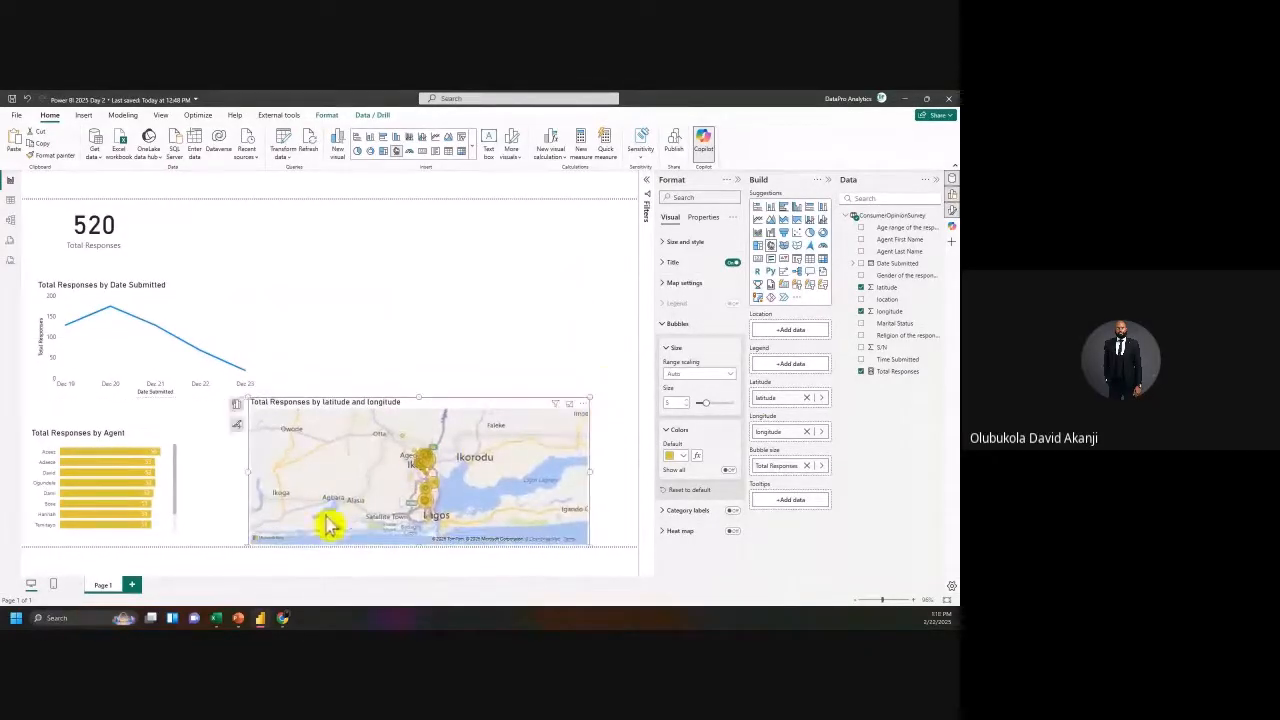
pyautogui.moveTo(245, 469); pyautogui.dragTo(393, 490)
pyautogui.moveTo(592, 484); pyautogui.dragTo(641, 480)
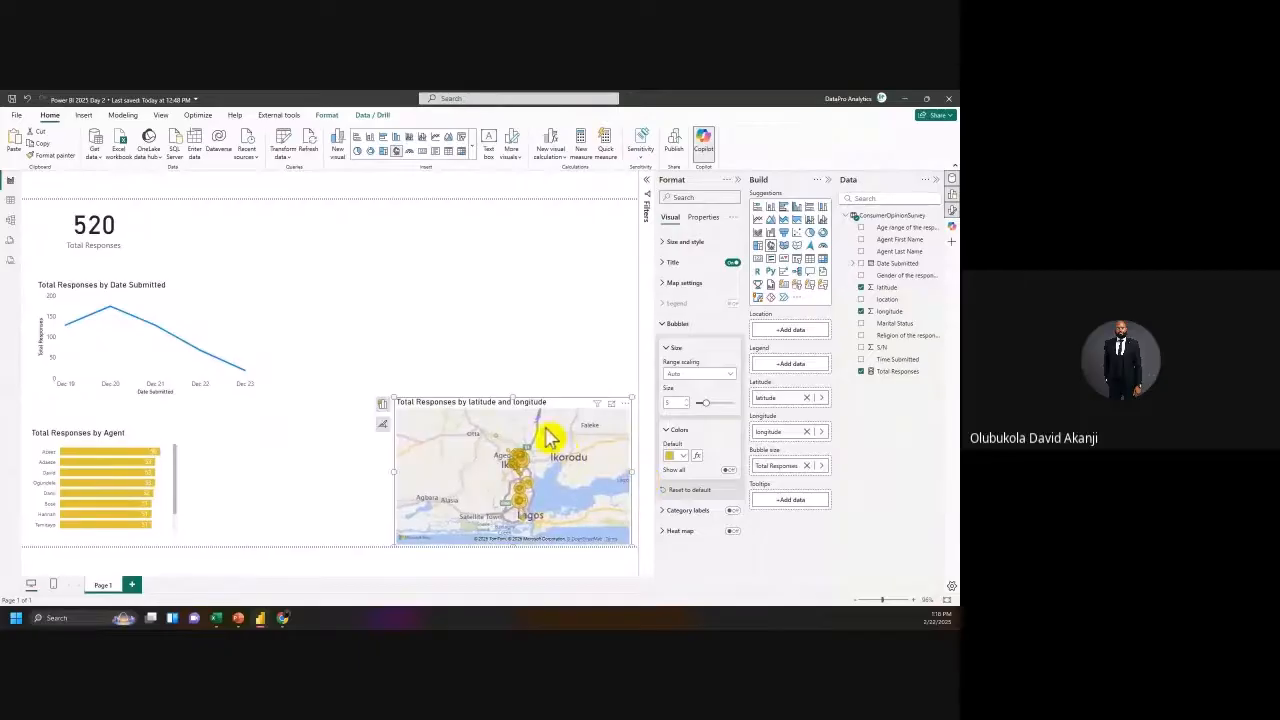
pyautogui.moveTo(530, 399); pyautogui.dragTo(528, 343)
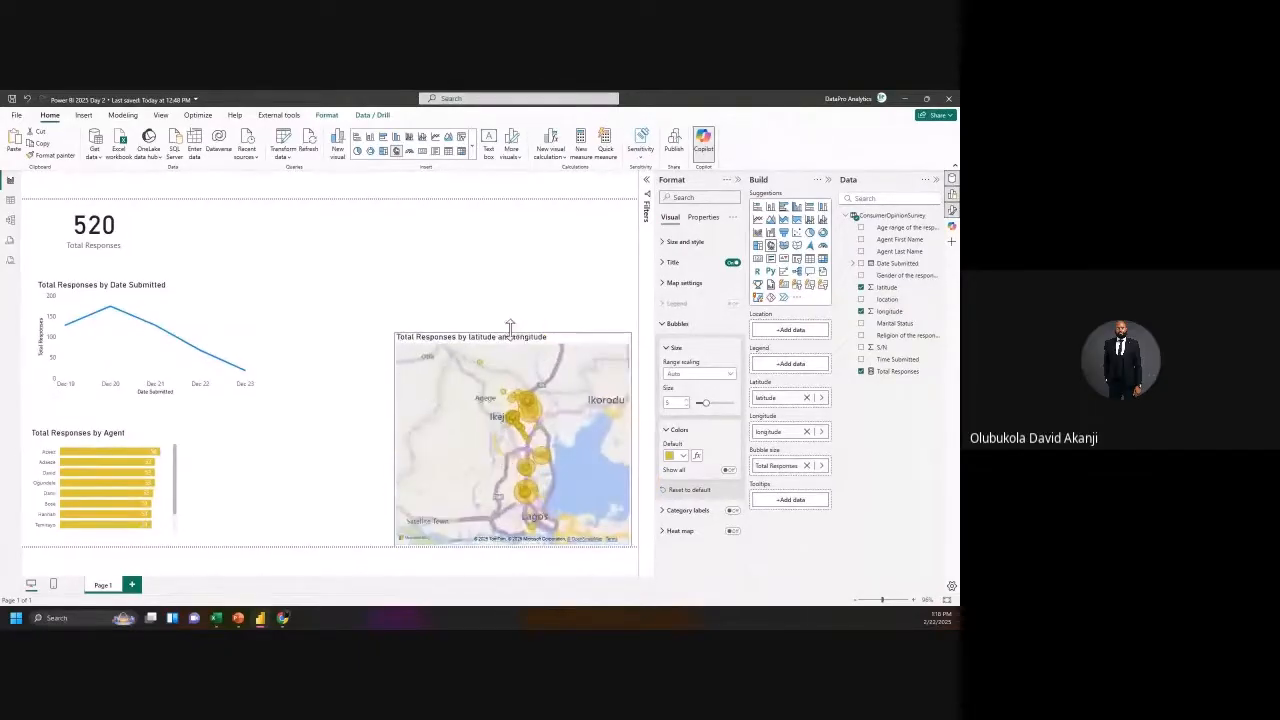
pyautogui.click(382, 448)
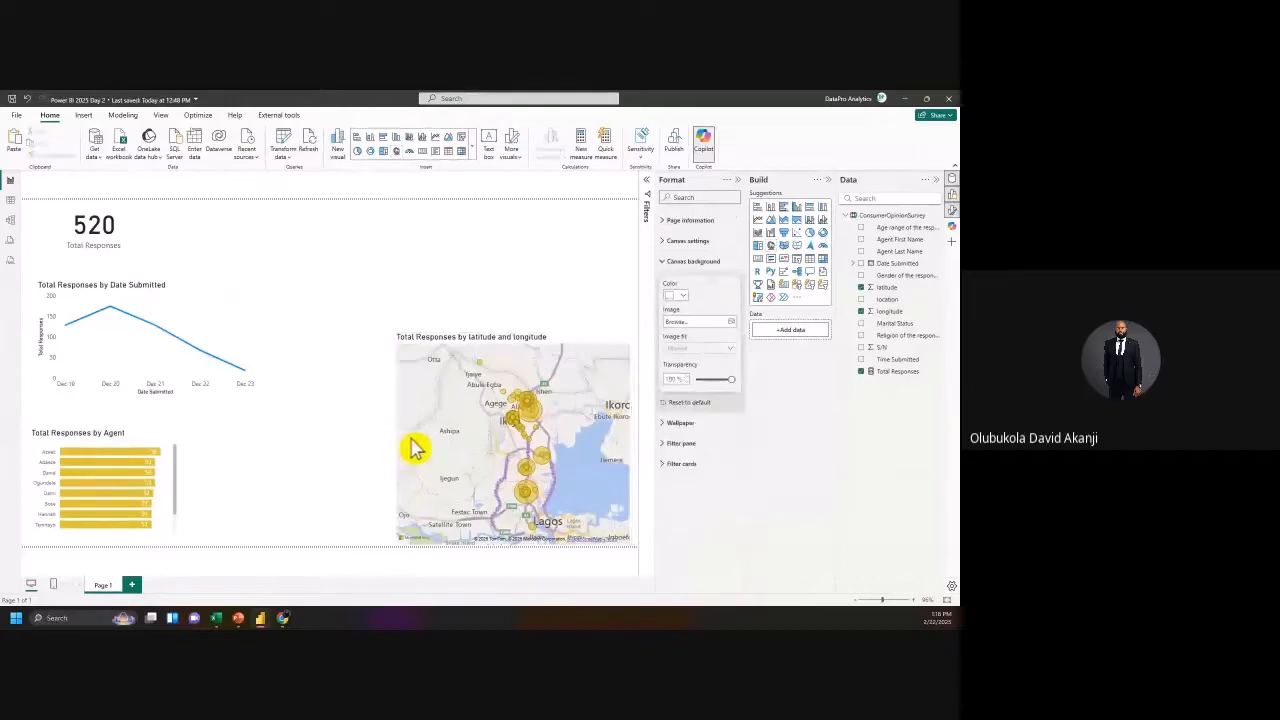
pyautogui.click(416, 445)
pyautogui.moveTo(391, 441); pyautogui.dragTo(366, 449)
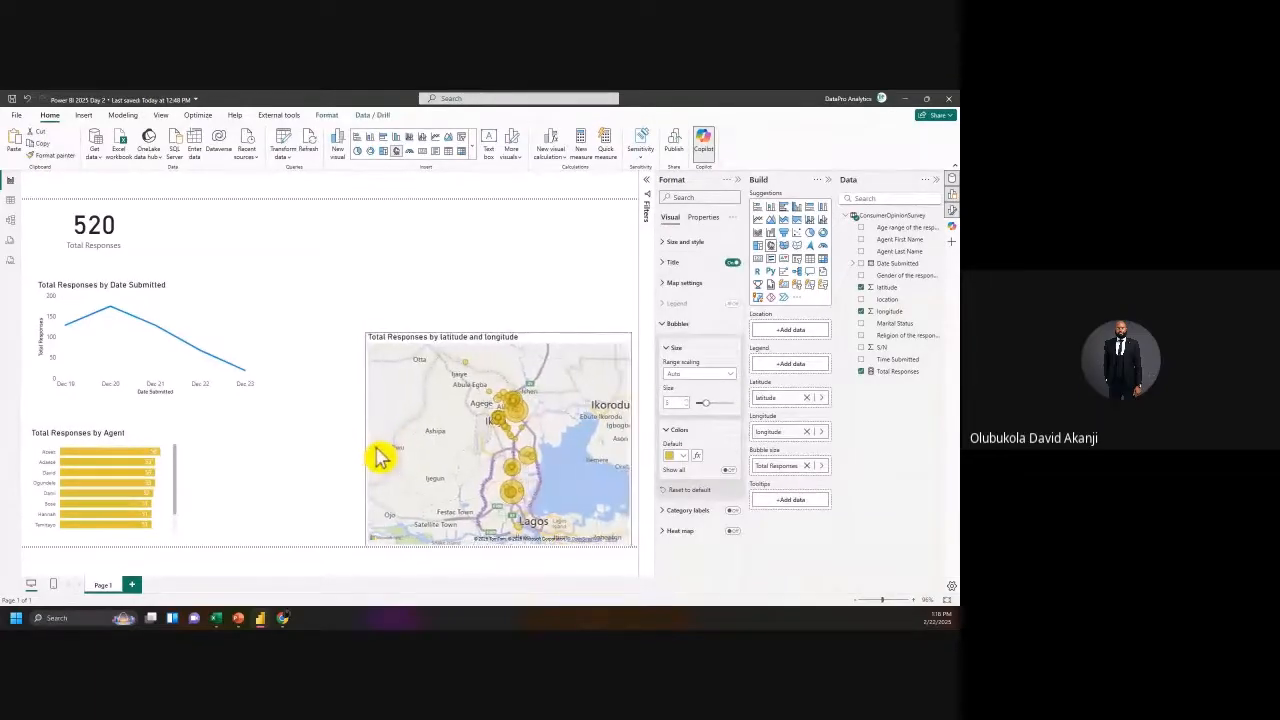
# Step: Check the survey data in Table view, then return to the report page
pyautogui.click(12, 202)
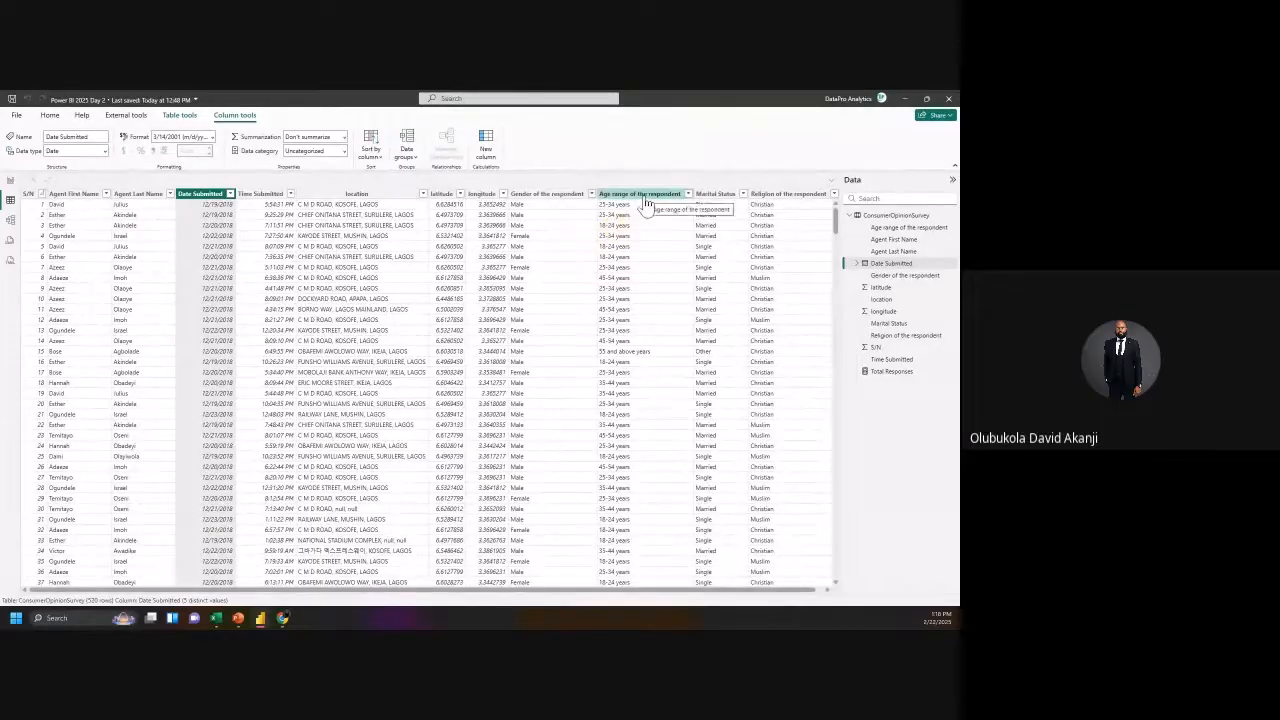
pyautogui.click(10, 186)
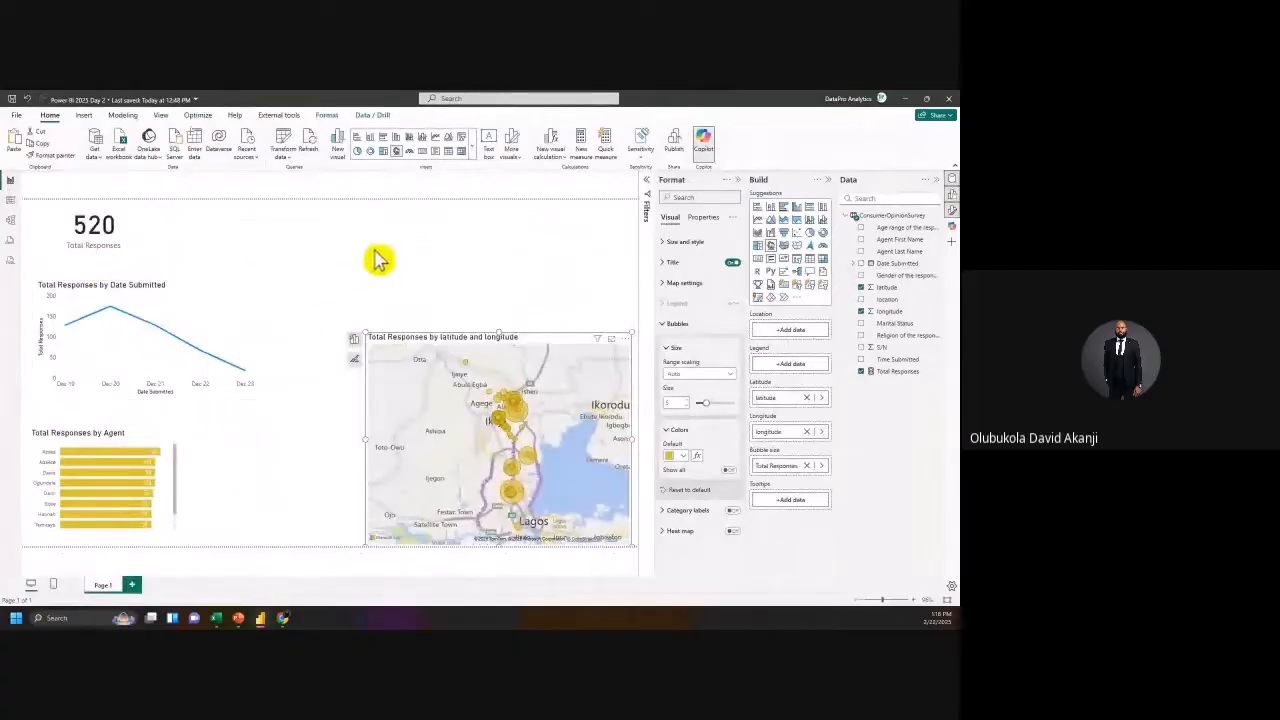
pyautogui.click(376, 256)
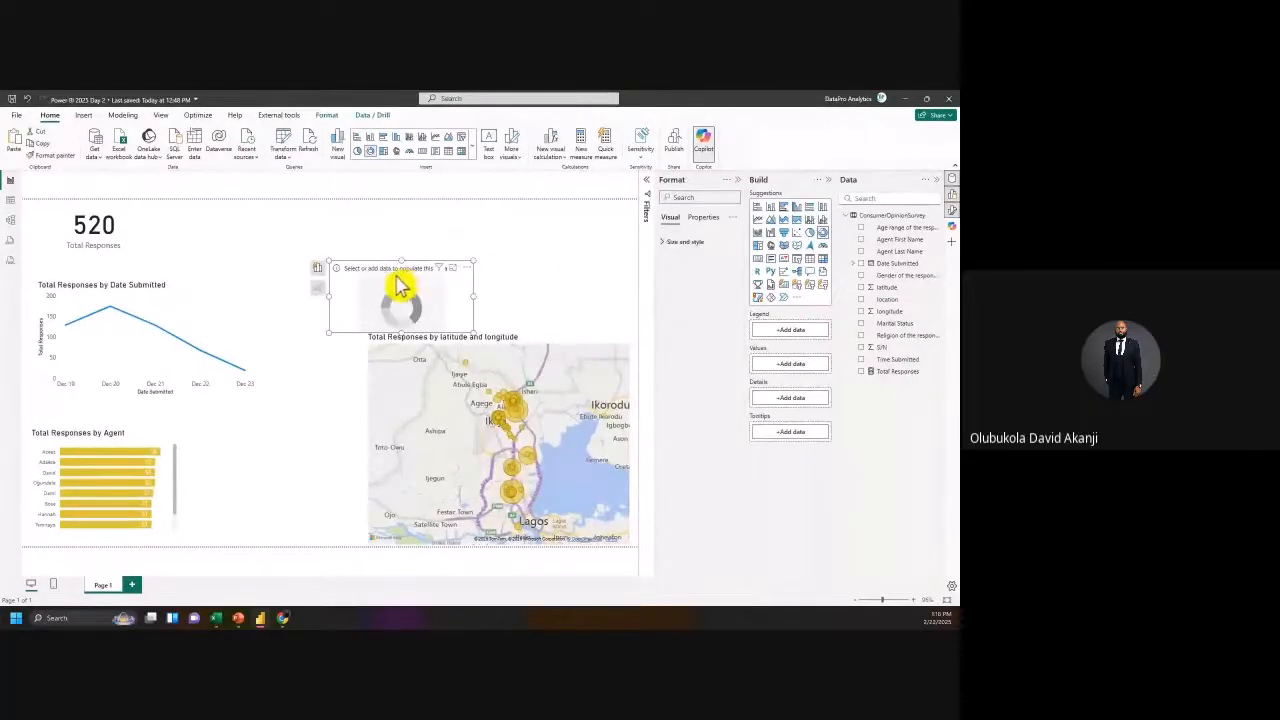
# Step: Move the donut up-left and plot Total Responses by Gender of the respondent
pyautogui.moveTo(400, 251); pyautogui.dragTo(327, 283)
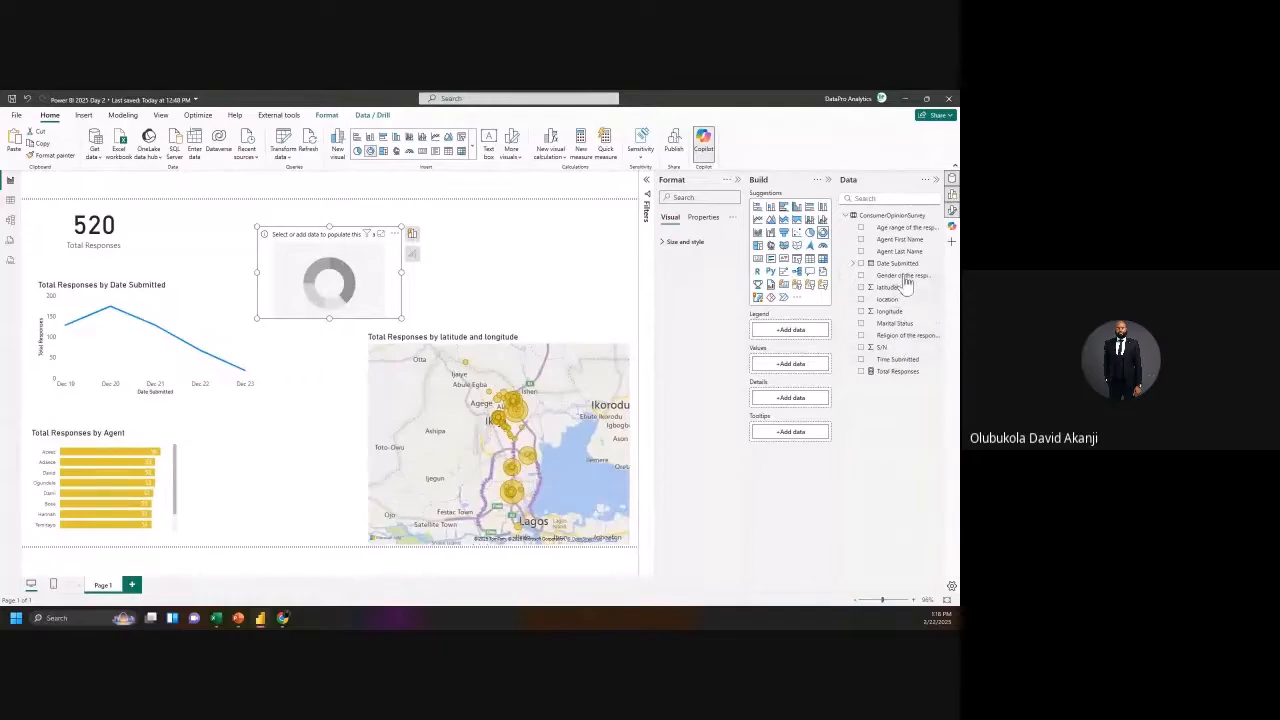
pyautogui.moveTo(744, 310); pyautogui.dragTo(805, 340)
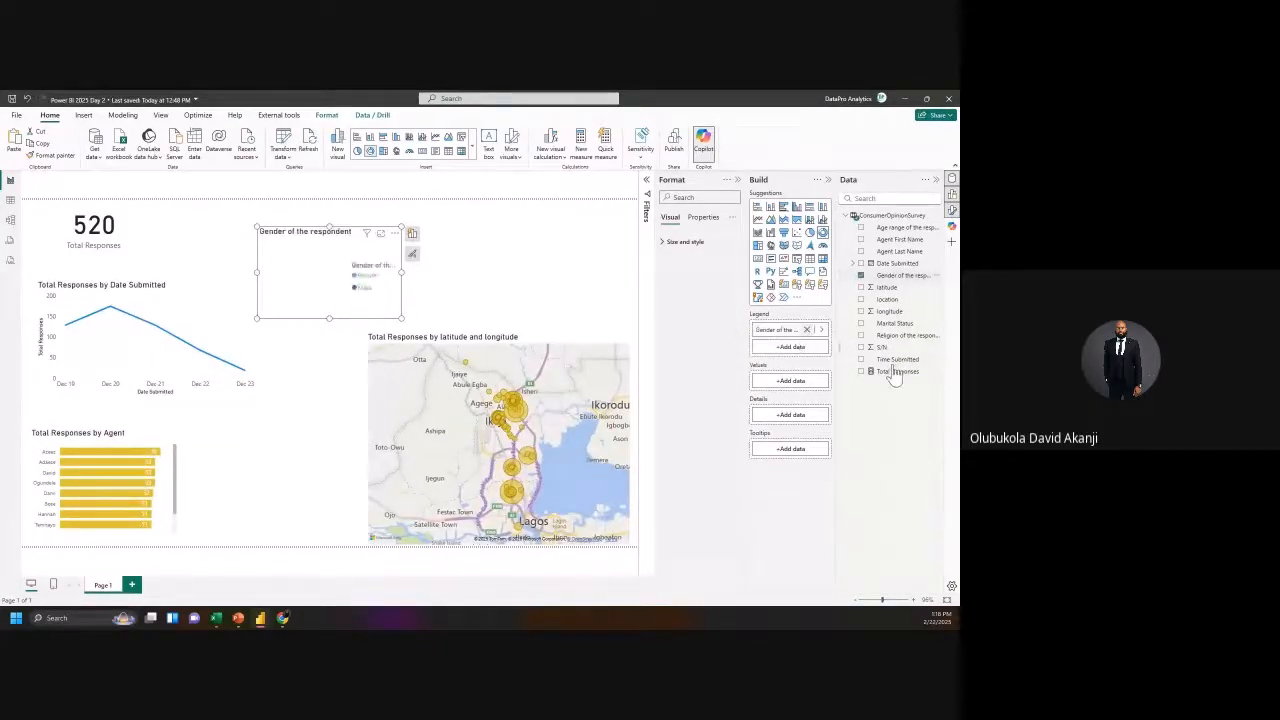
pyautogui.moveTo(893, 382); pyautogui.dragTo(792, 390)
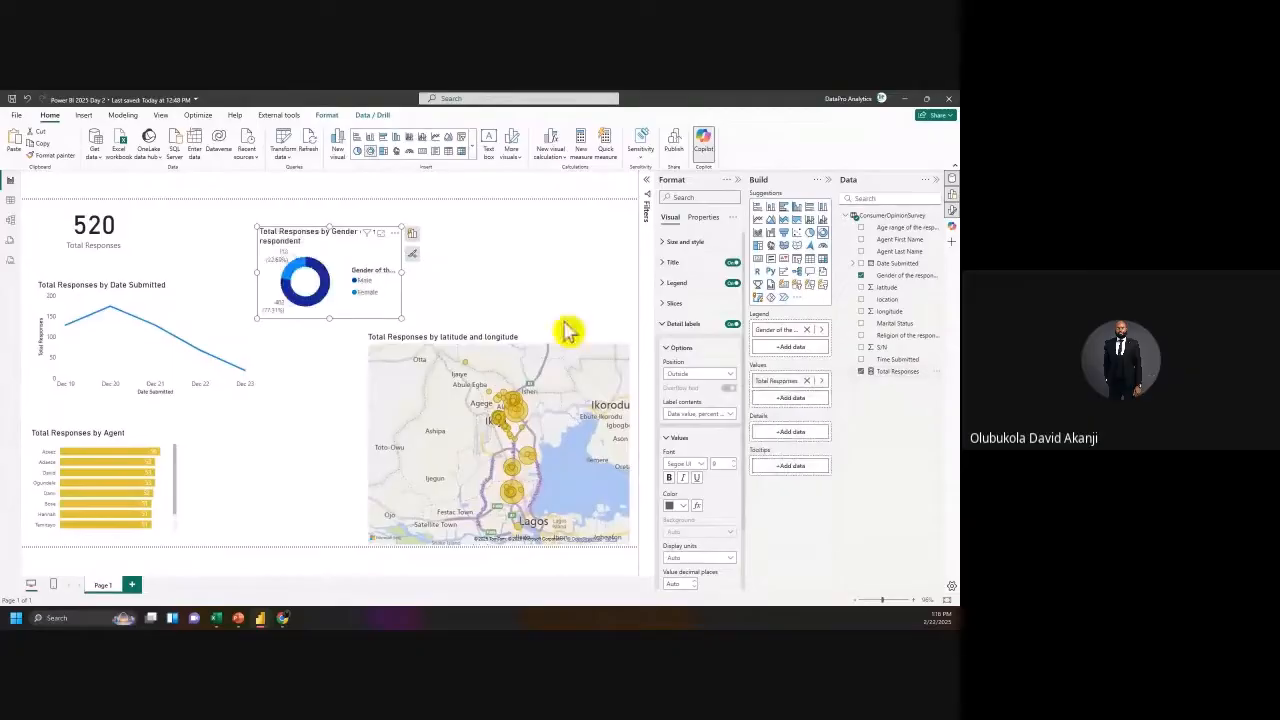
# Step: Enlarge and widen the donut chart, toggling its title off and back on
pyautogui.moveTo(400, 318); pyautogui.dragTo(440, 348)
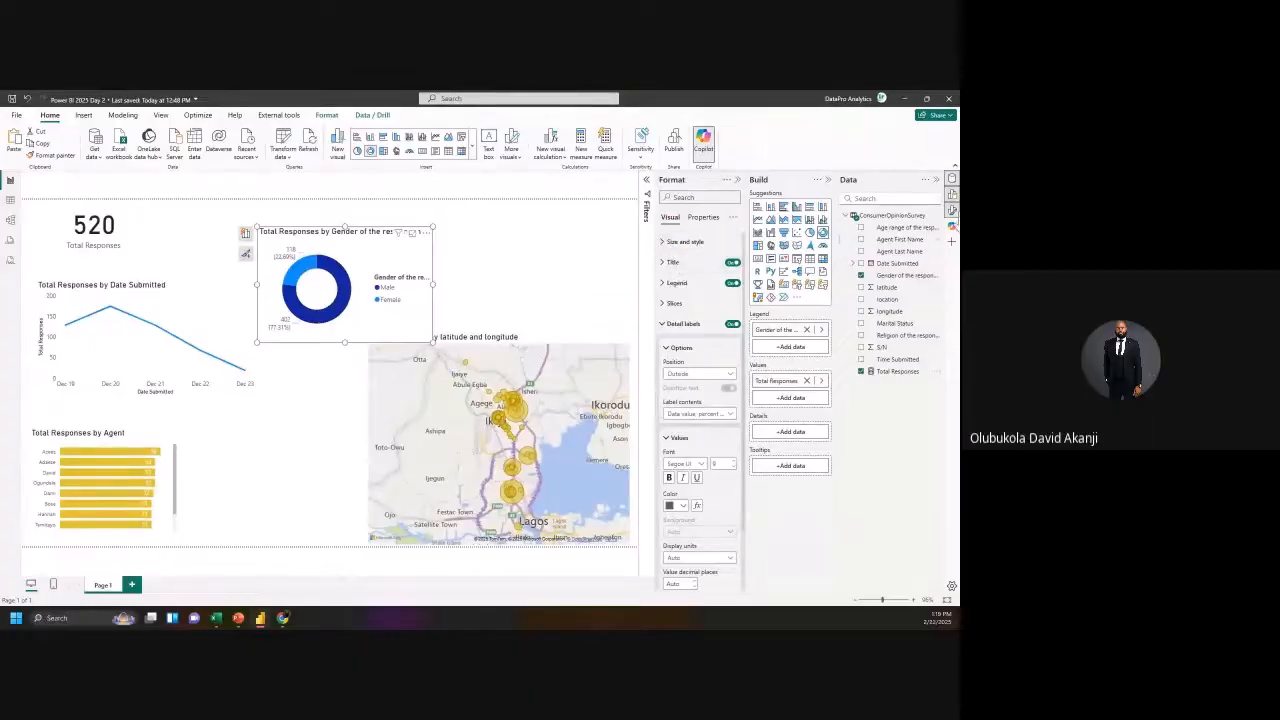
pyautogui.click(733, 264)
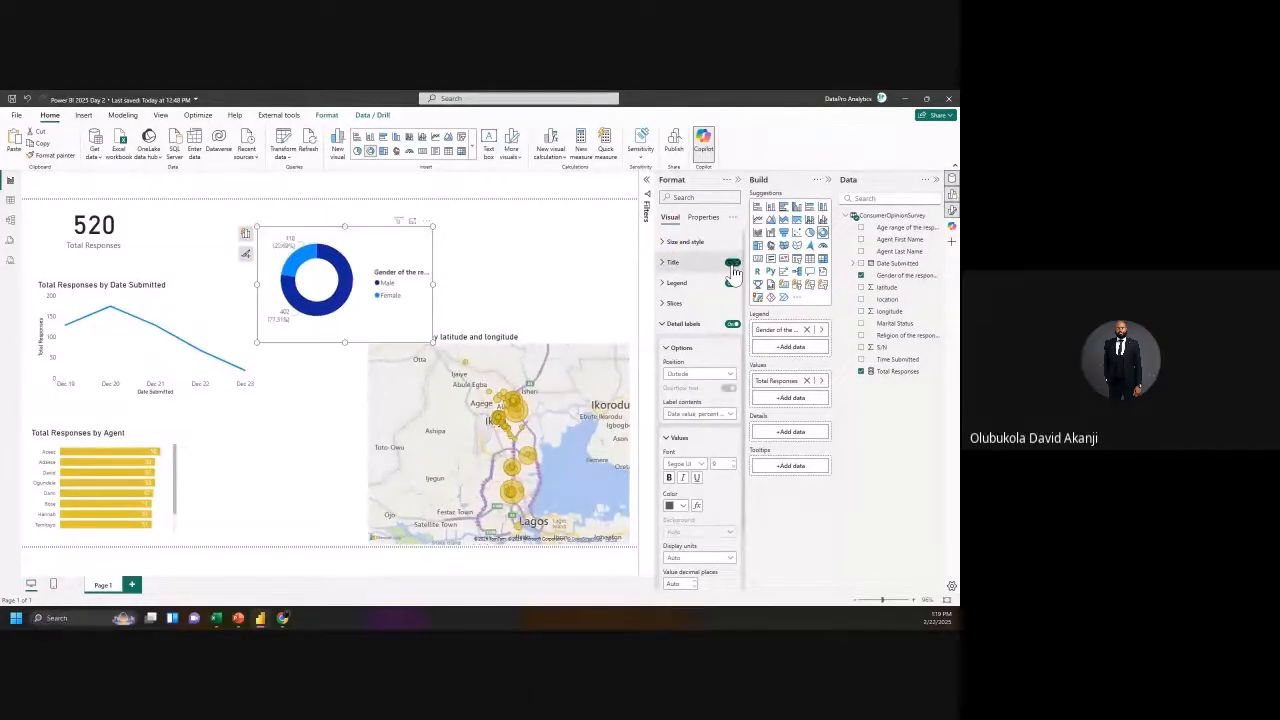
pyautogui.click(733, 264)
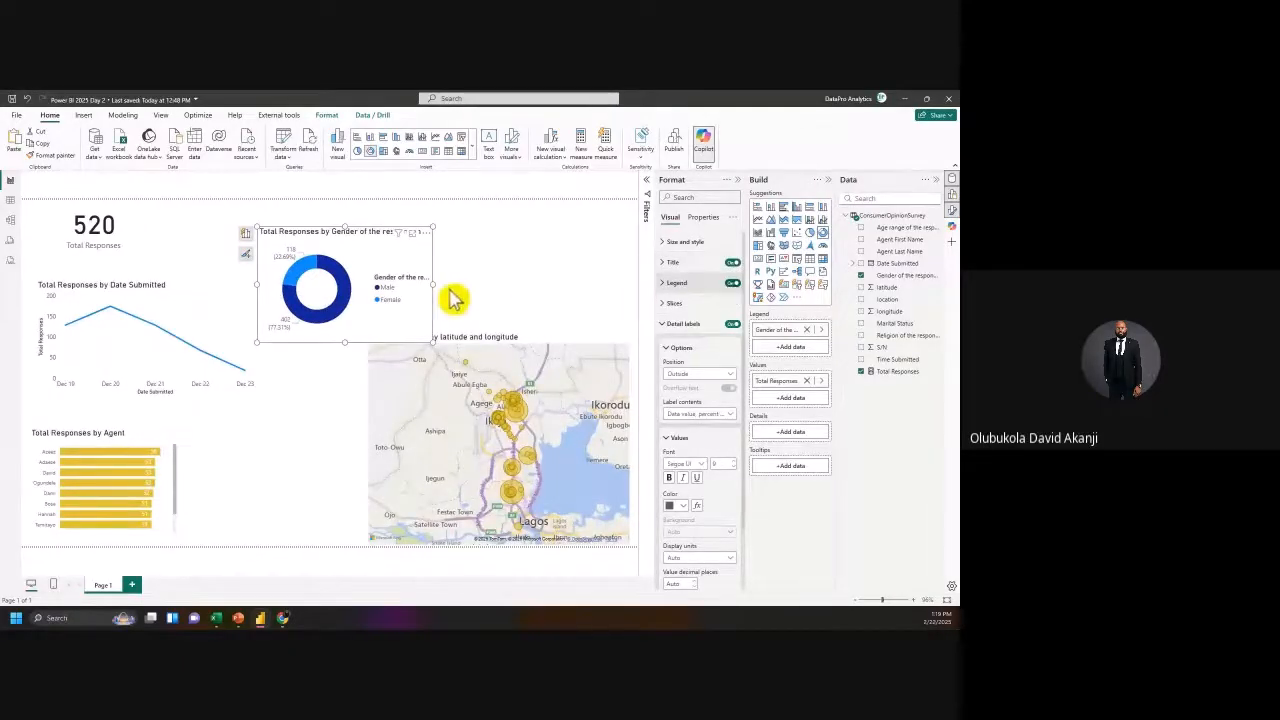
pyautogui.moveTo(433, 285)
pyautogui.mouseDown()
pyautogui.moveTo(540, 300)
pyautogui.moveTo(447, 289)
pyautogui.mouseUp()
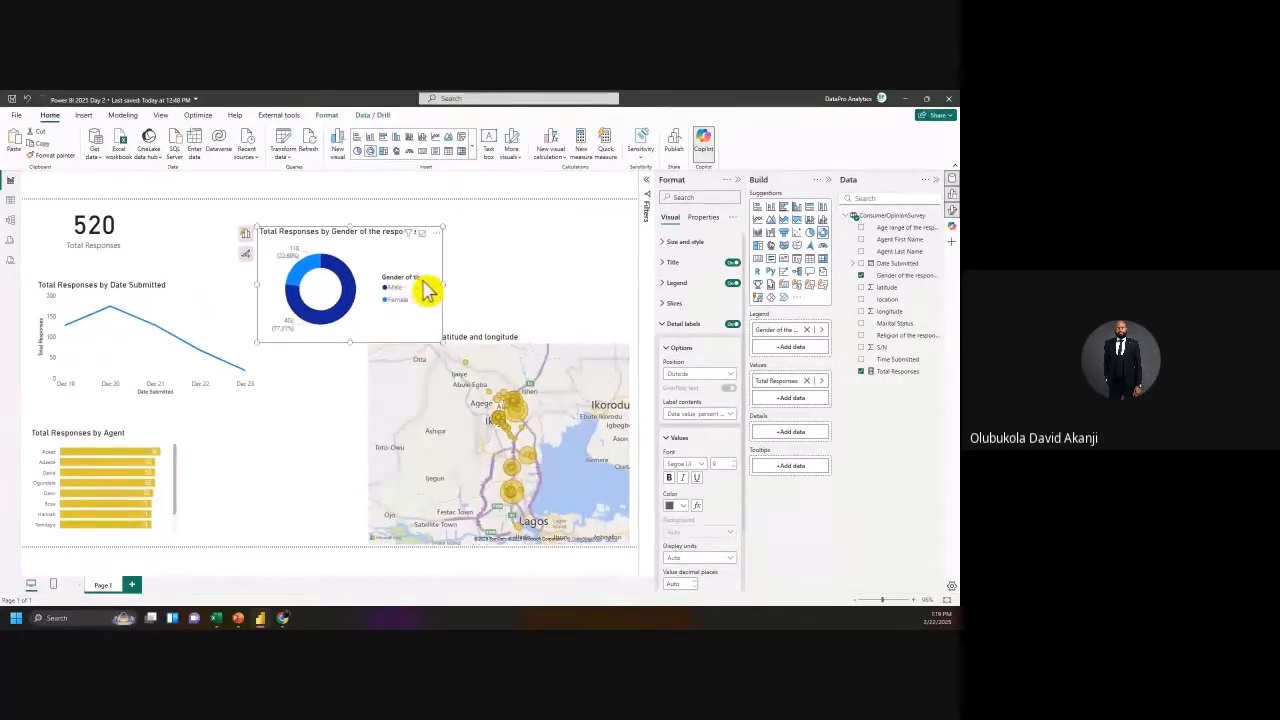
# Step: Hide the donut legend and colour the Male slice light yellow and Female red
pyautogui.click(732, 284)
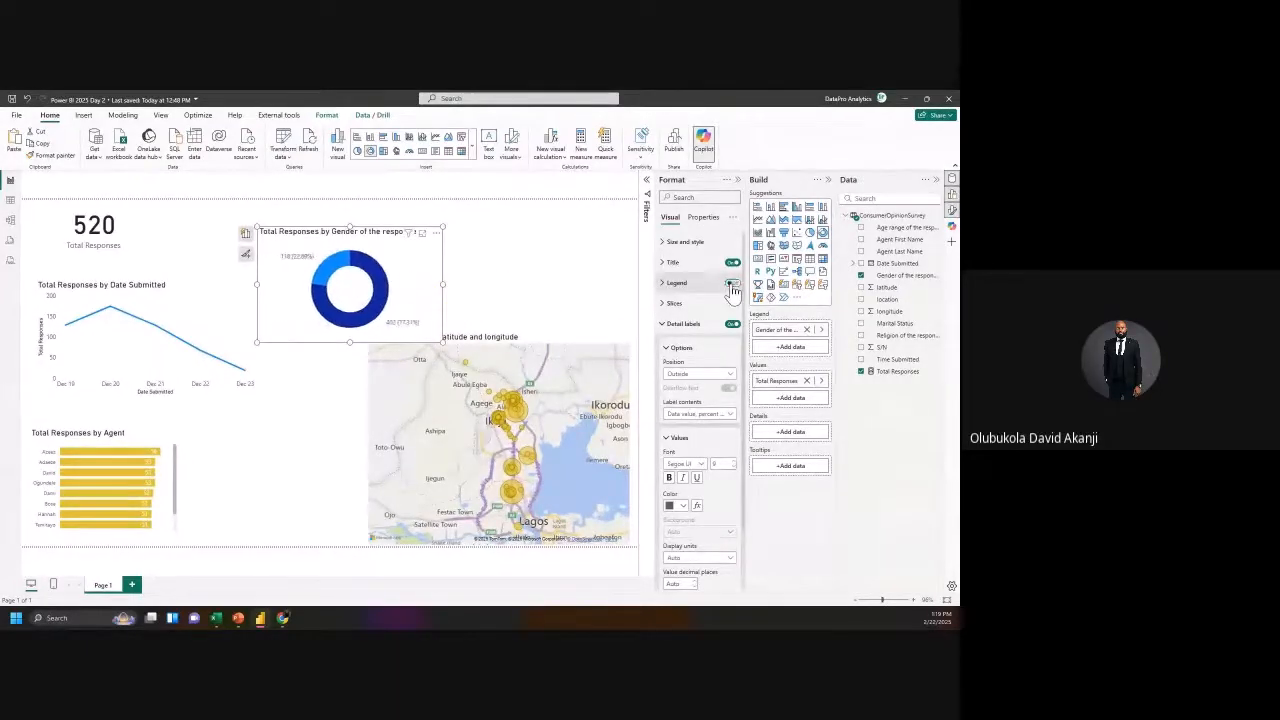
pyautogui.click(666, 305)
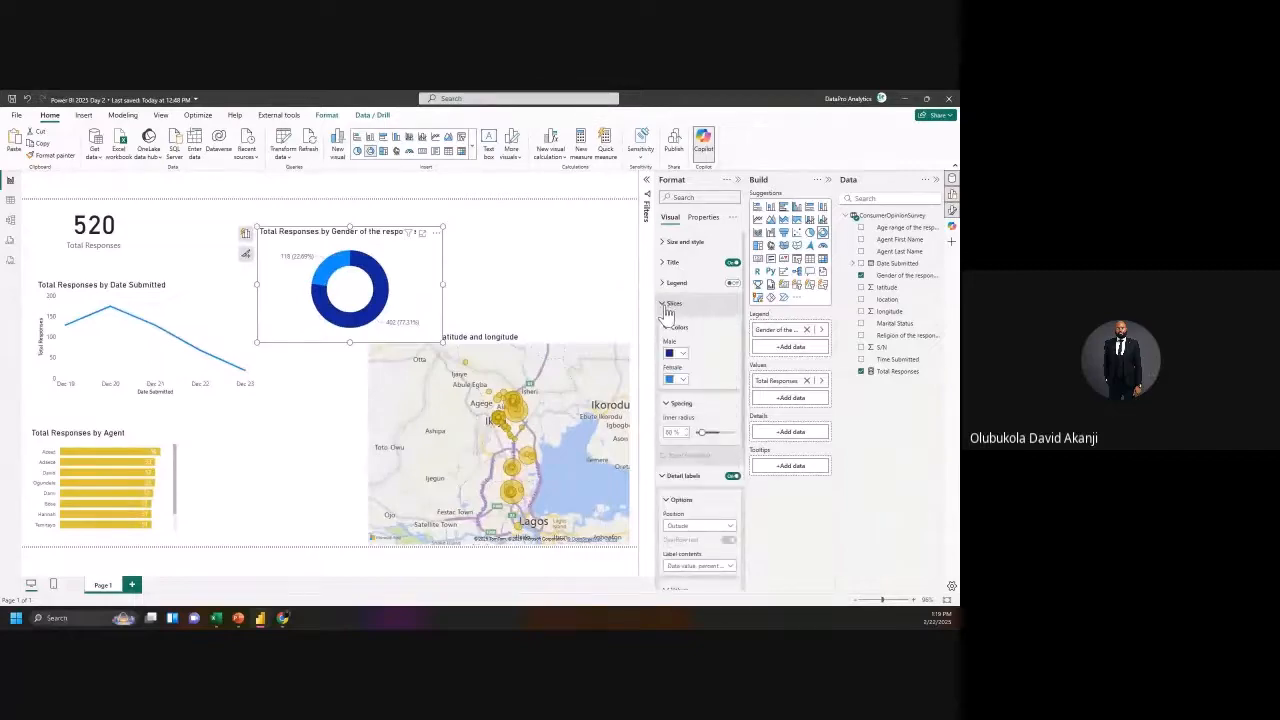
pyautogui.click(684, 378)
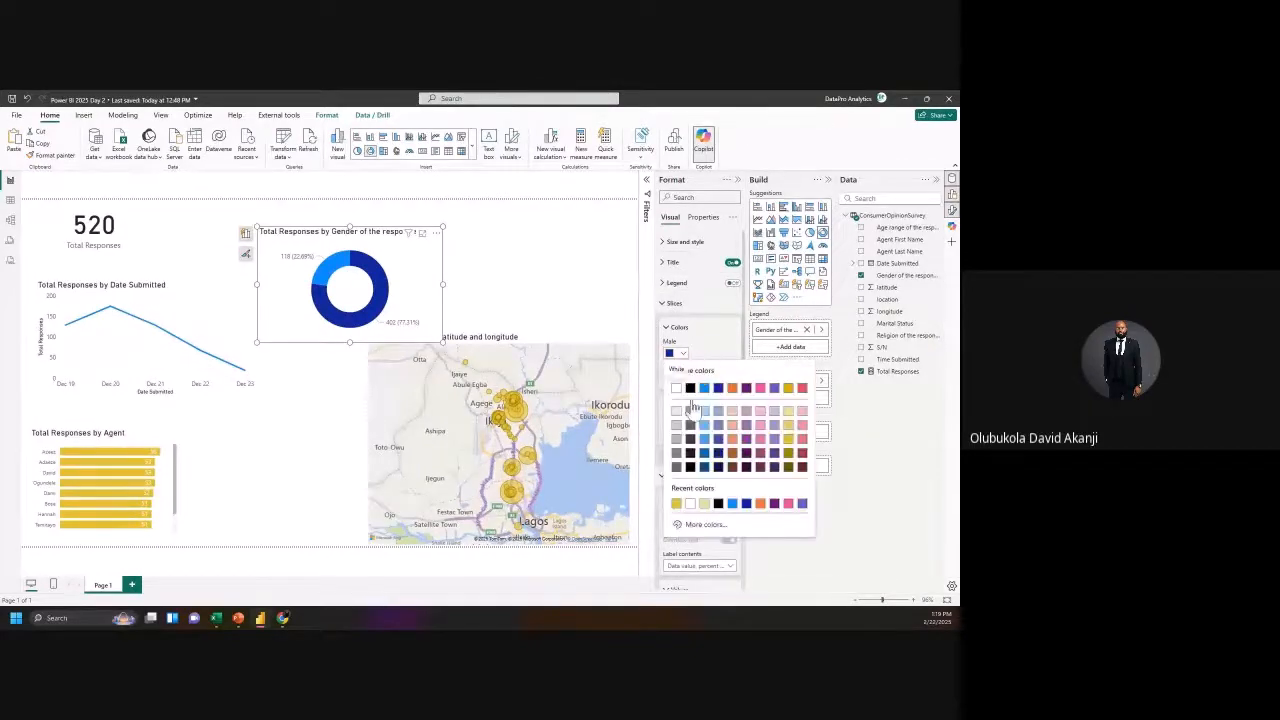
pyautogui.click(704, 505)
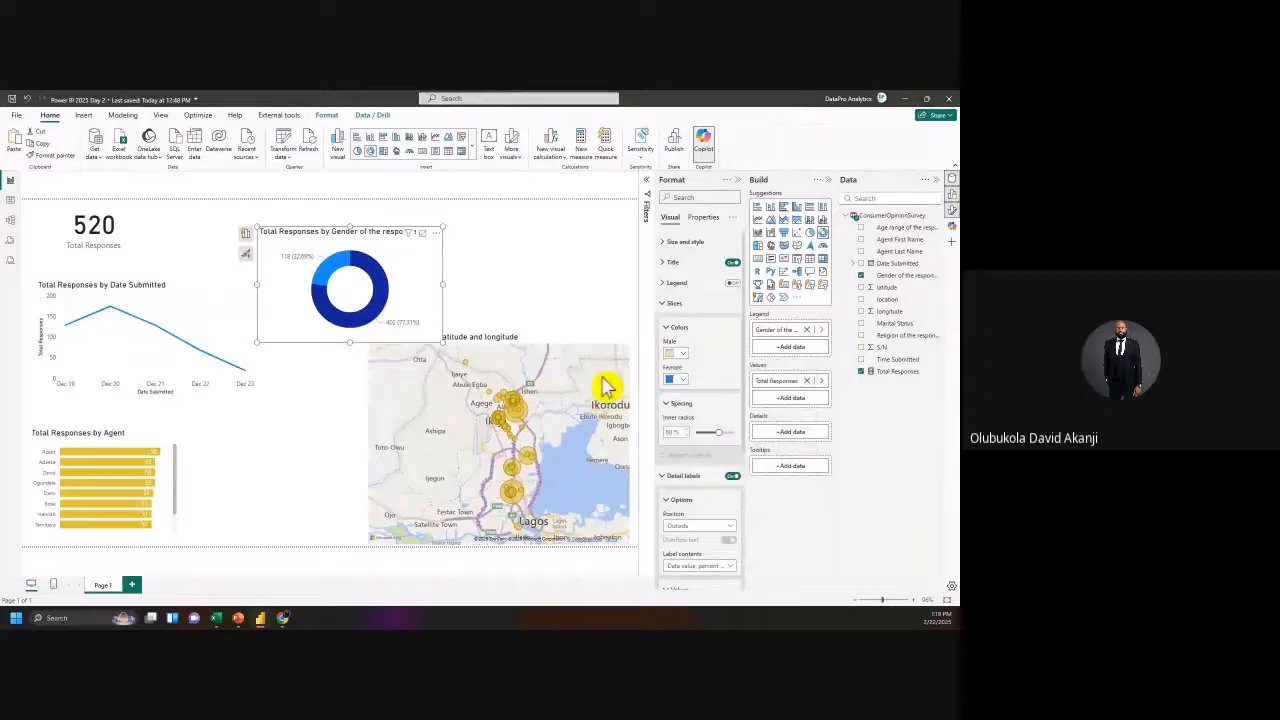
pyautogui.click(682, 380)
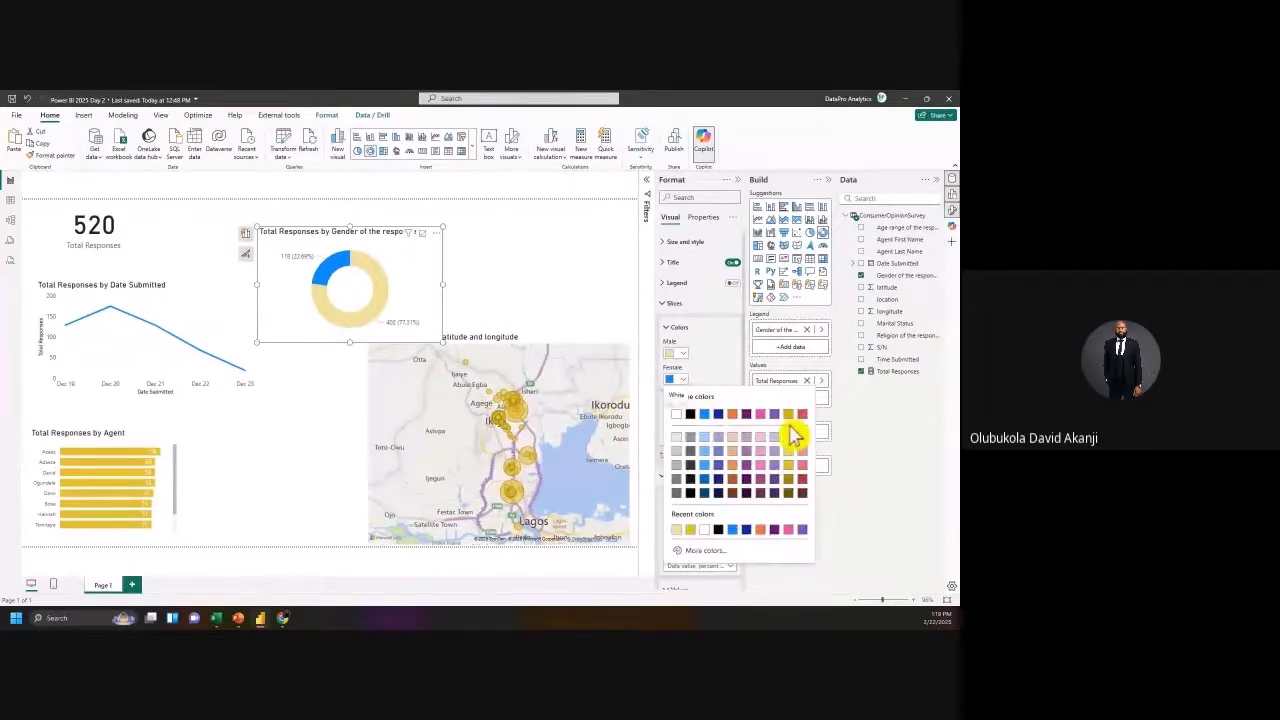
pyautogui.click(802, 464)
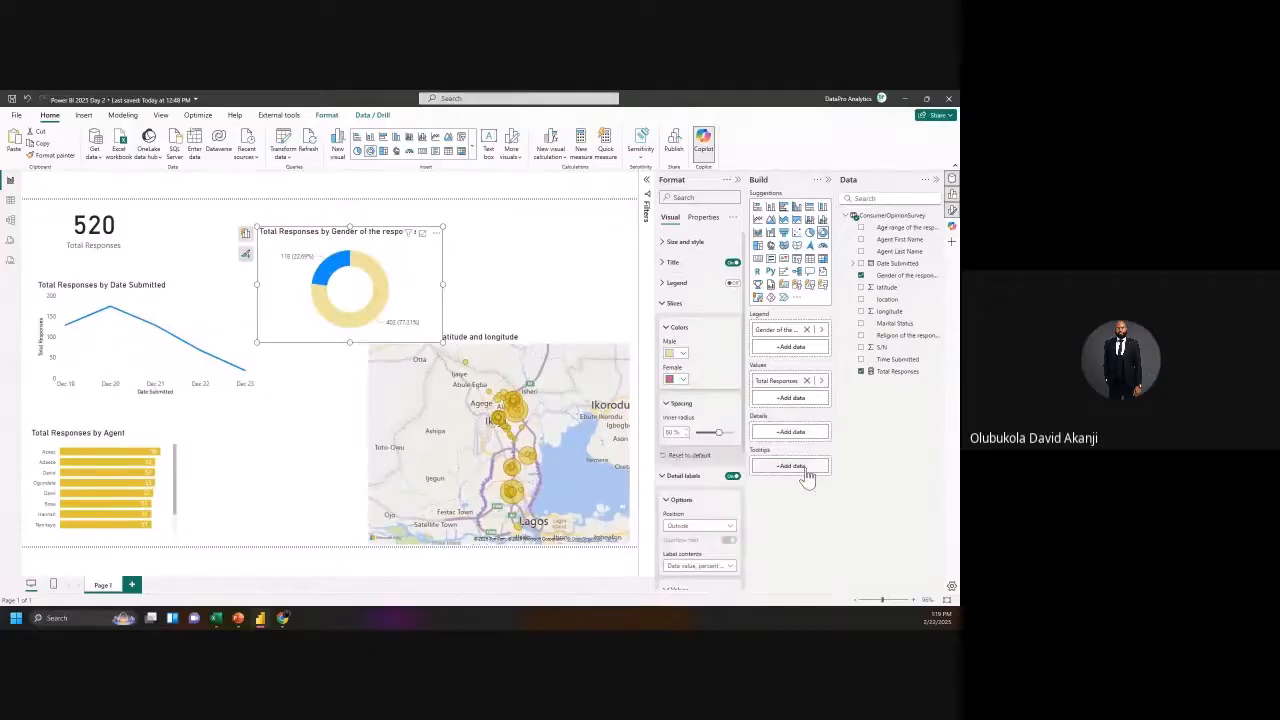
pyautogui.click(666, 329)
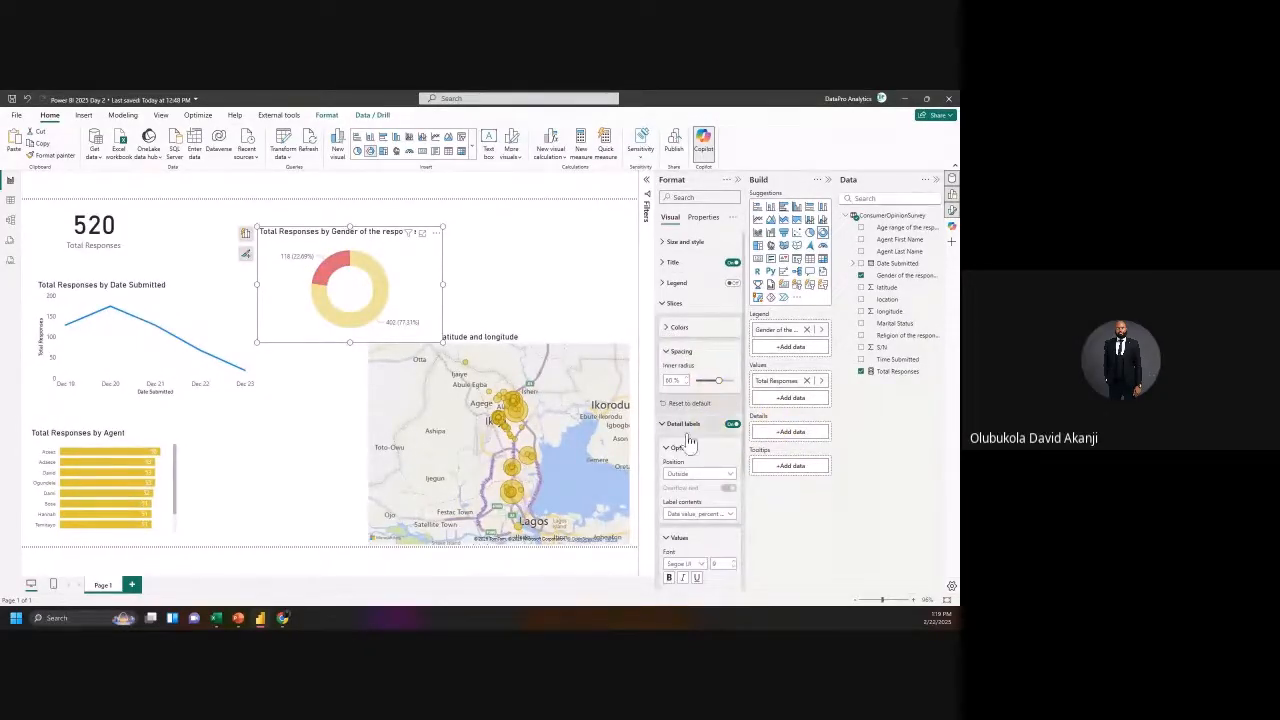
pyautogui.scroll(-2, 690, 514)
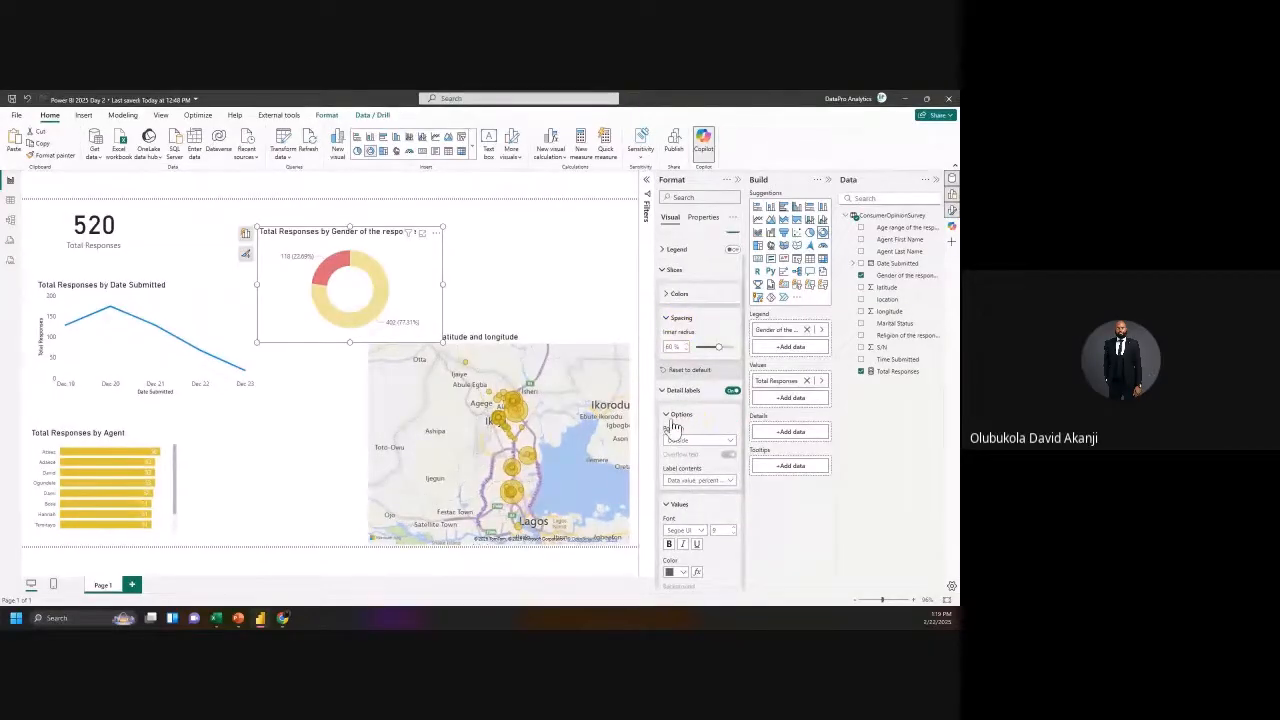
pyautogui.click(667, 320)
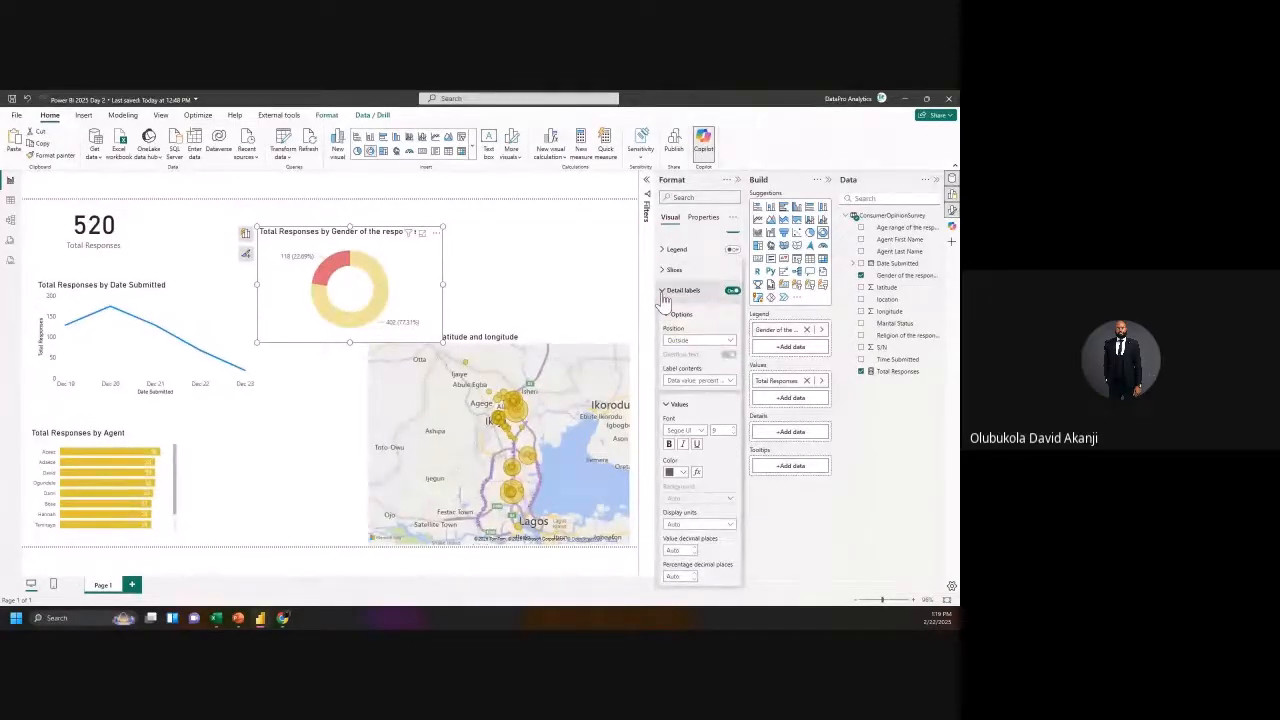
pyautogui.click(663, 292)
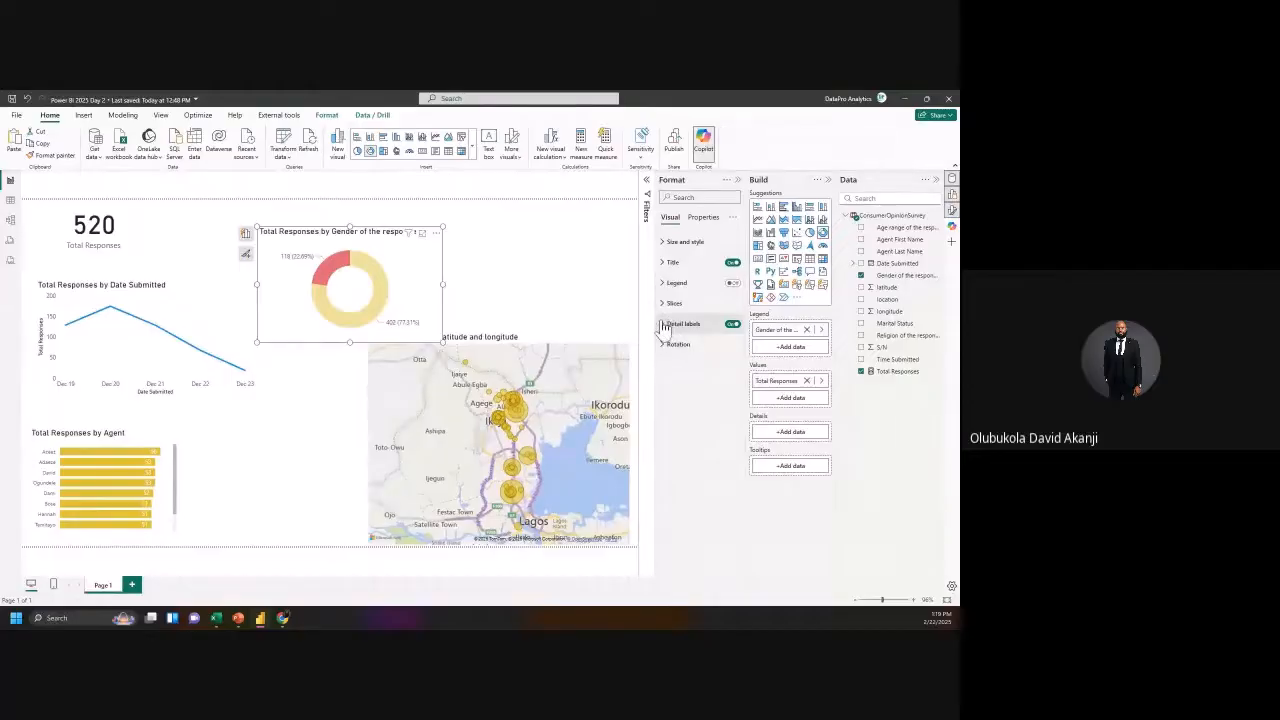
pyautogui.click(663, 325)
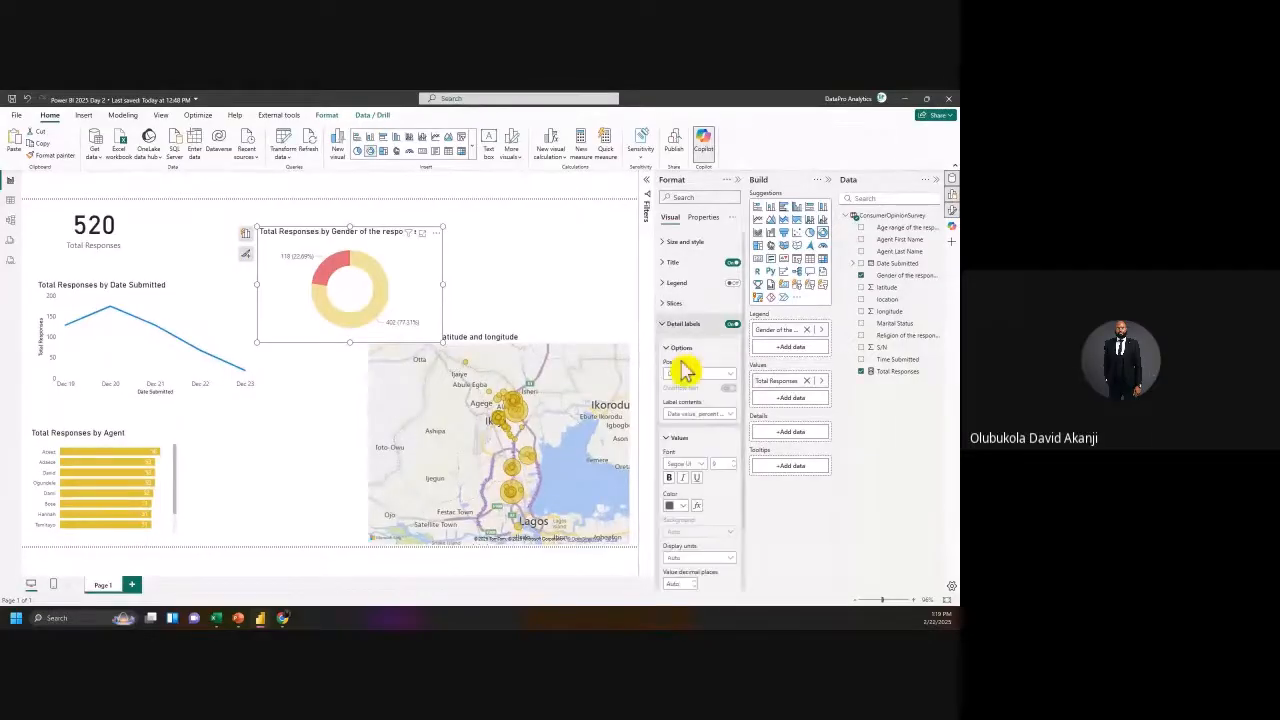
# Step: Set the donut's Label contents to All detail labels so category names appear
pyautogui.scroll(-1, 706, 488)
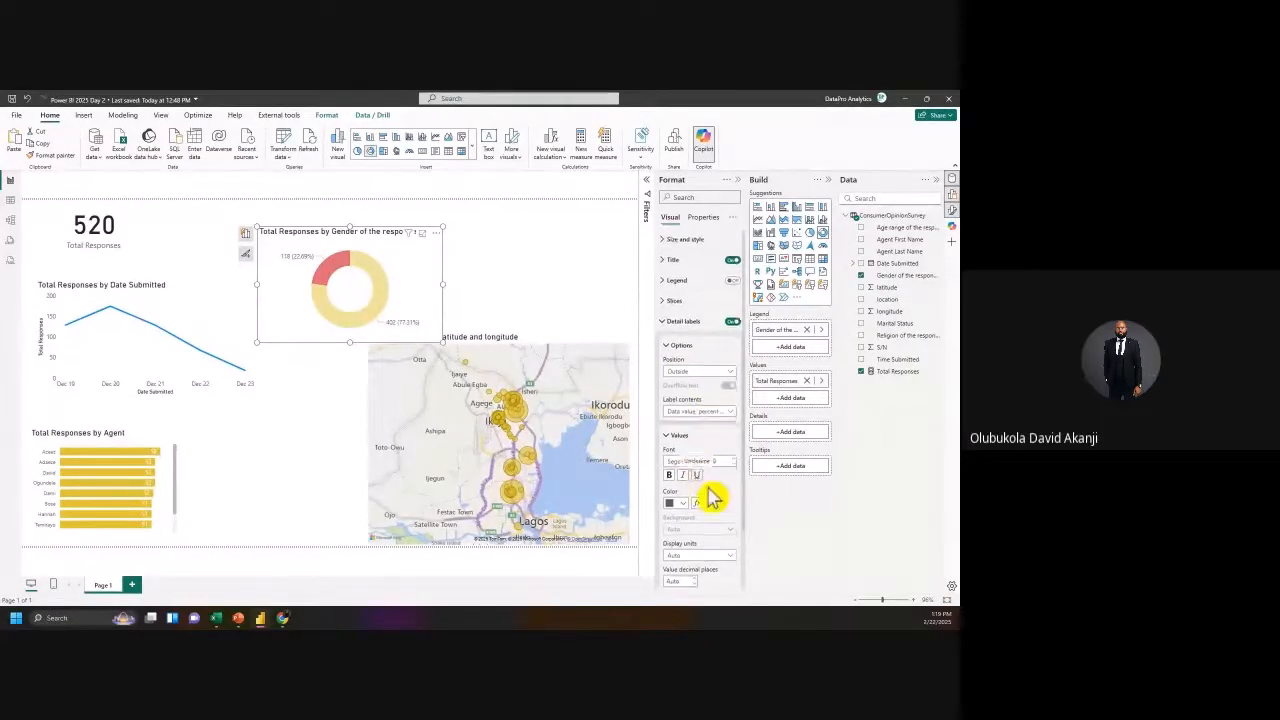
pyautogui.scroll(-2, 700, 480)
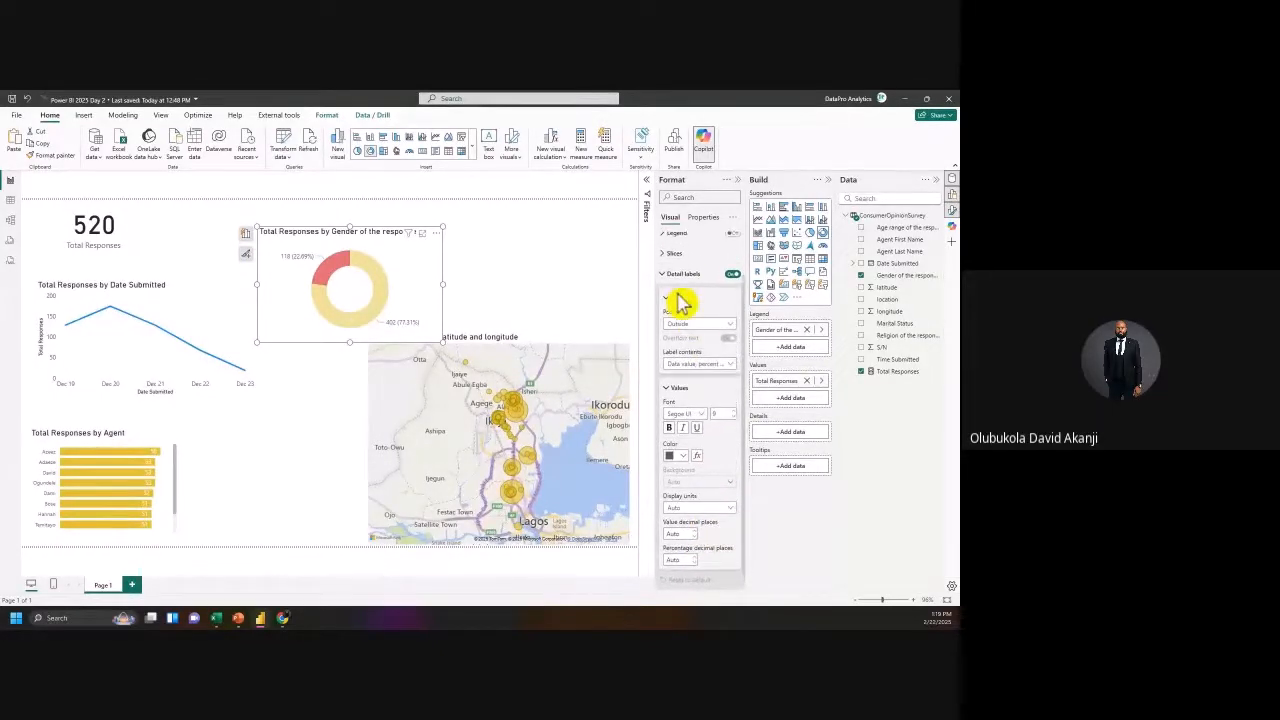
pyautogui.scroll(1, 692, 290)
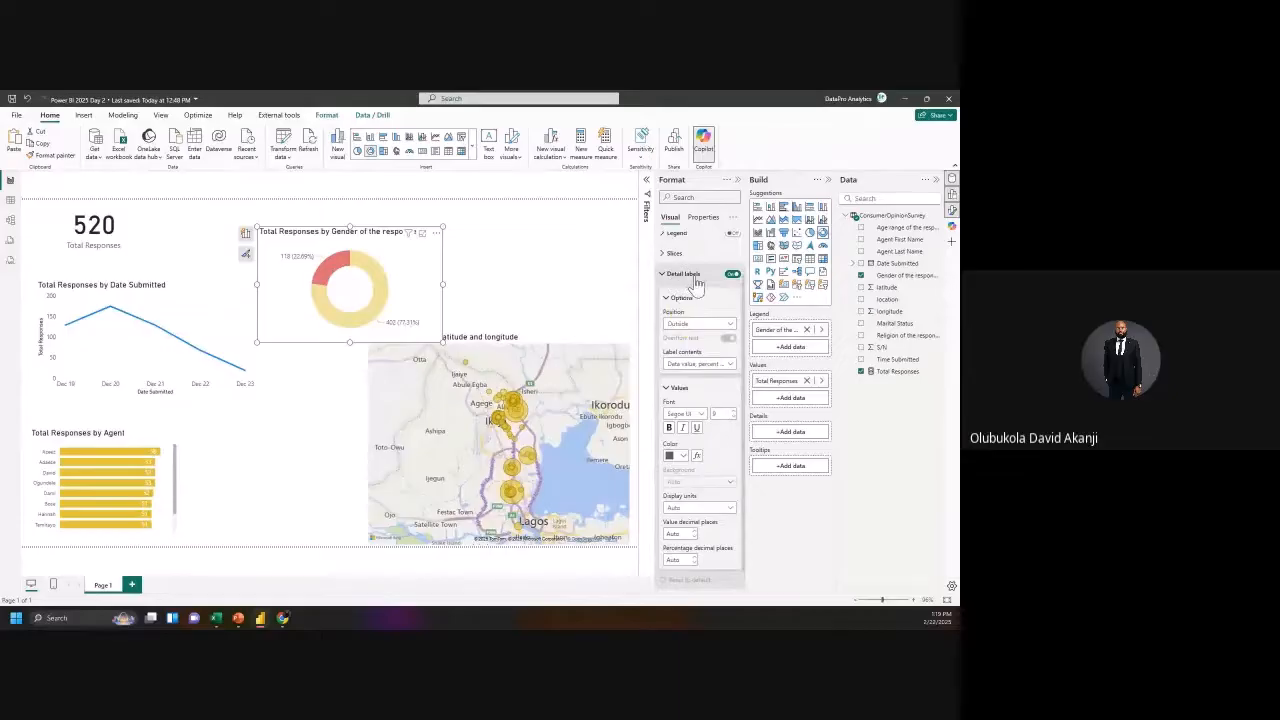
pyautogui.click(686, 366)
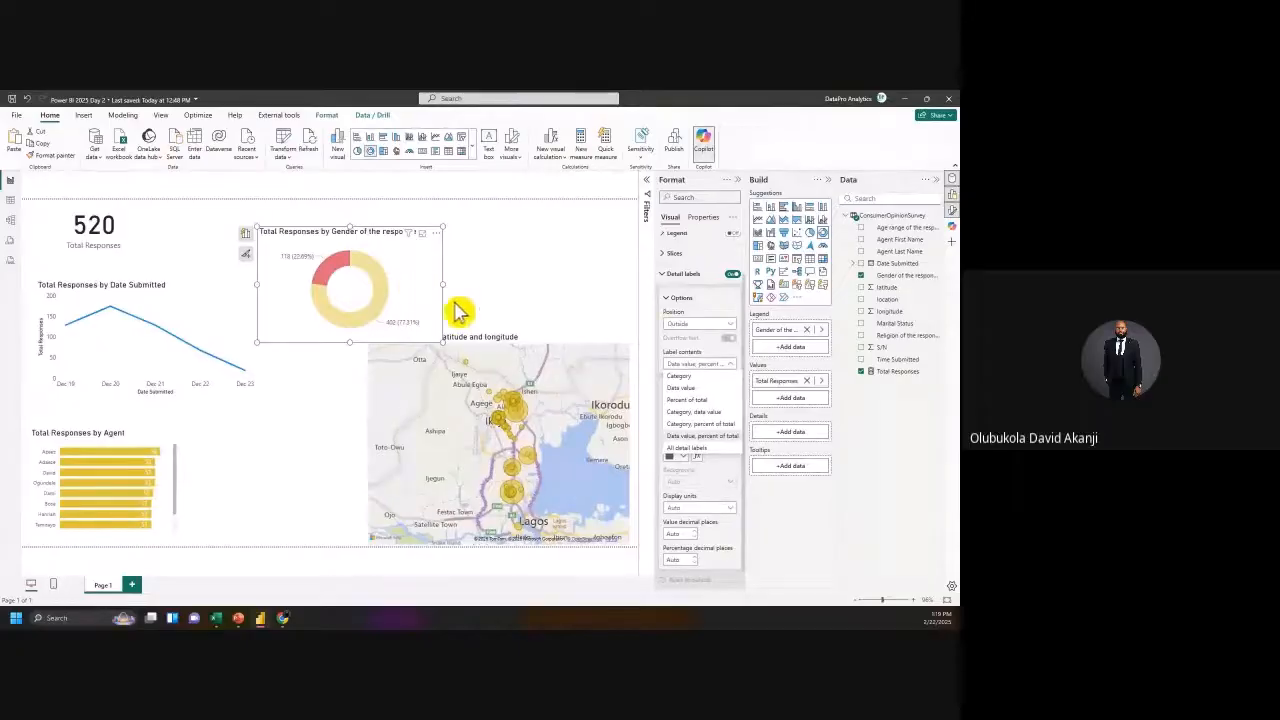
pyautogui.click(689, 455)
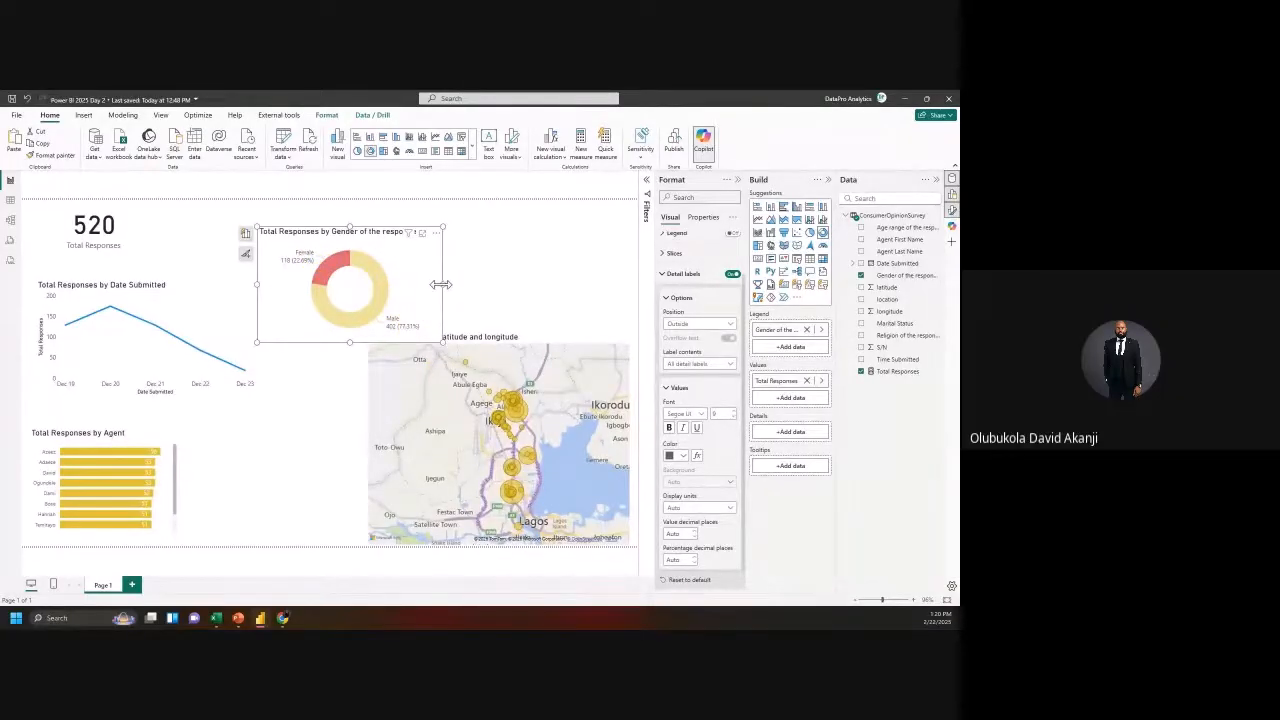
# Step: Widen the donut chart and shift it right and down
pyautogui.moveTo(443, 283); pyautogui.dragTo(455, 284)
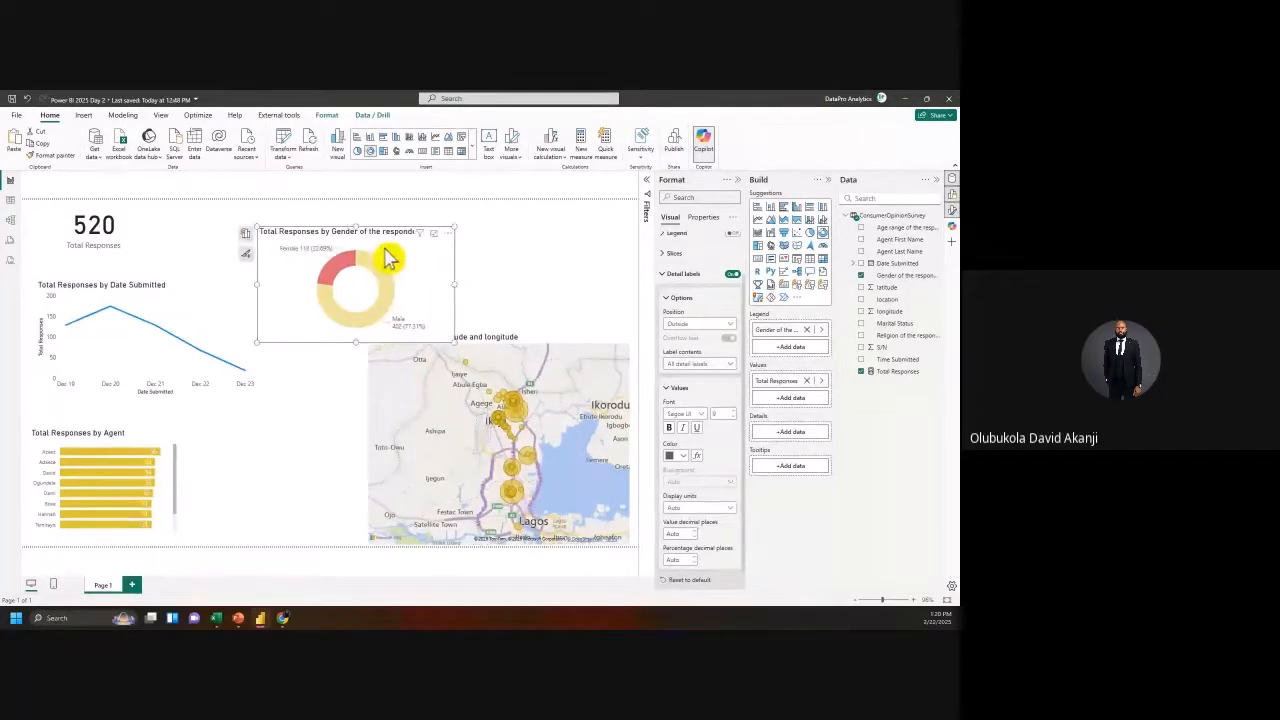
pyautogui.moveTo(381, 256); pyautogui.dragTo(393, 310)
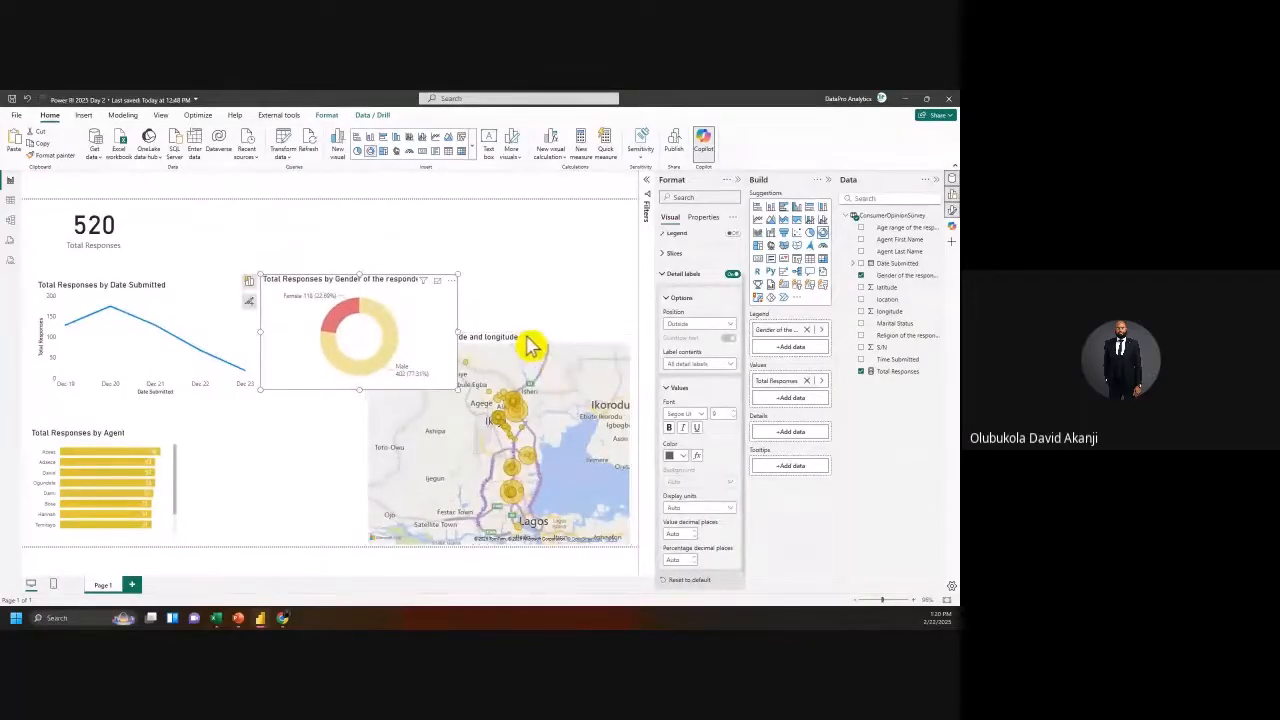
pyautogui.click(524, 349)
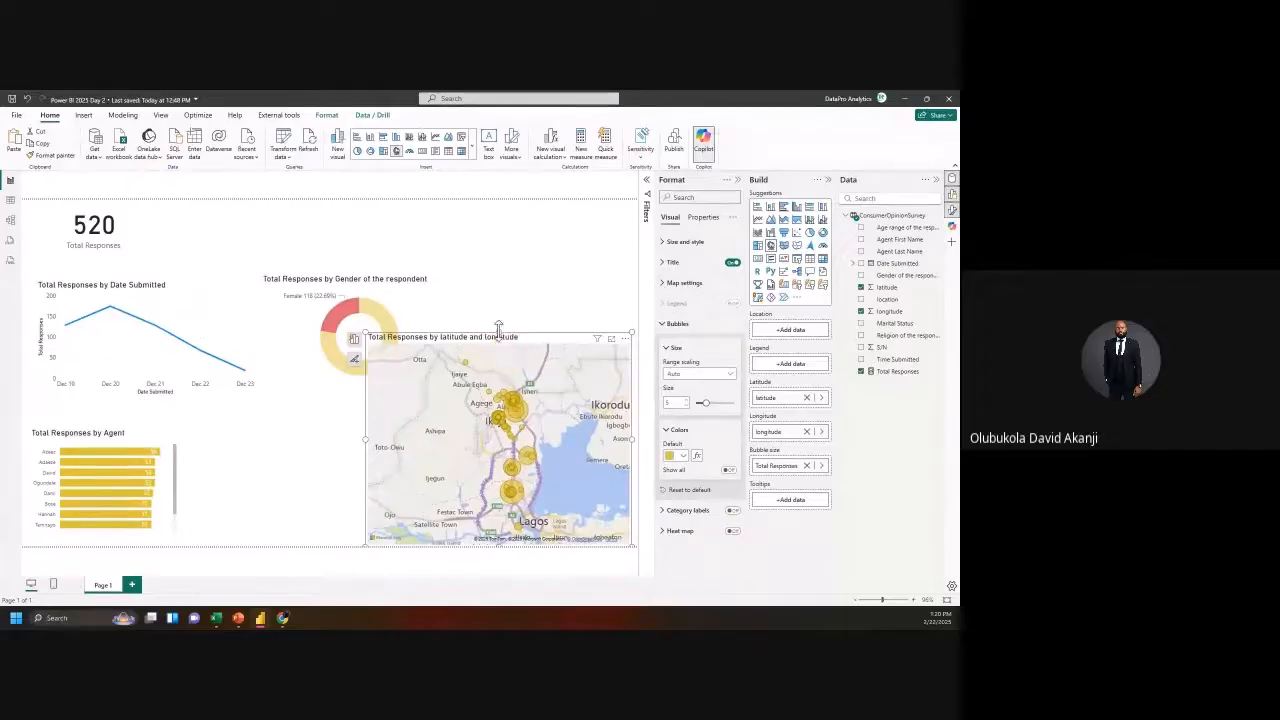
# Step: Move the map down, the line chart right, and a narrower donut under the 520 card
pyautogui.moveTo(511, 362); pyautogui.dragTo(506, 410)
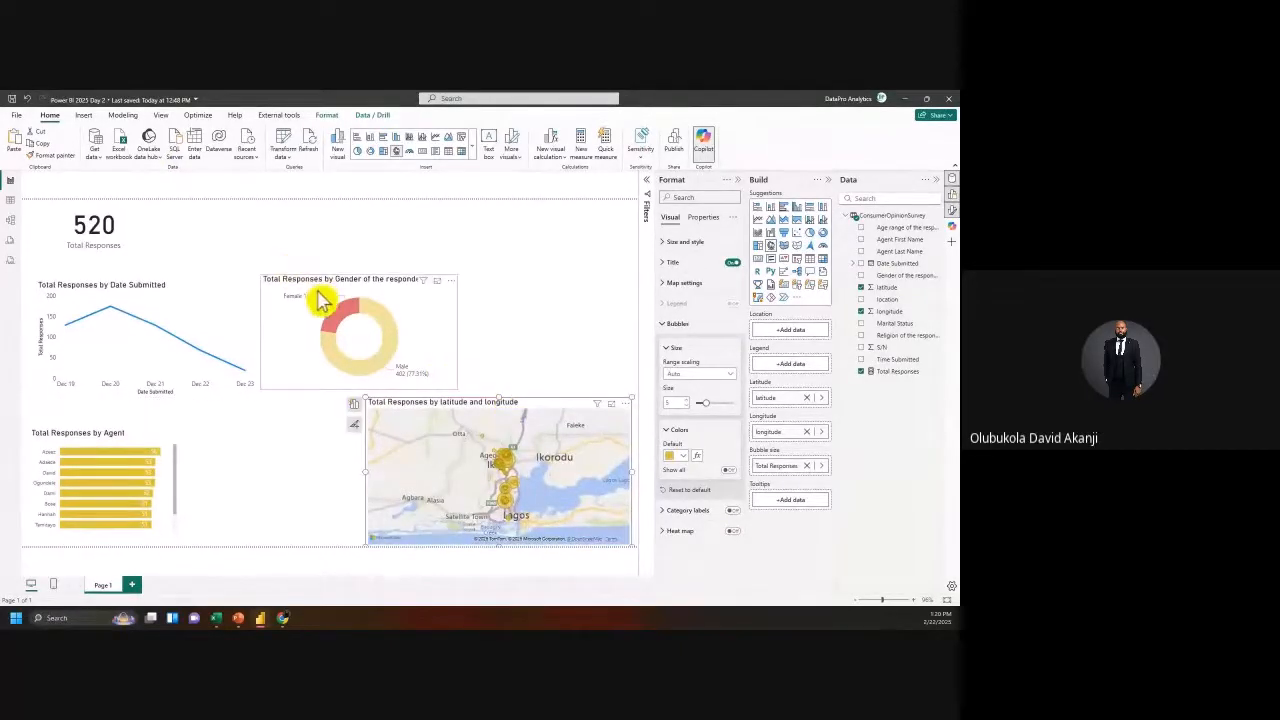
pyautogui.click(115, 302)
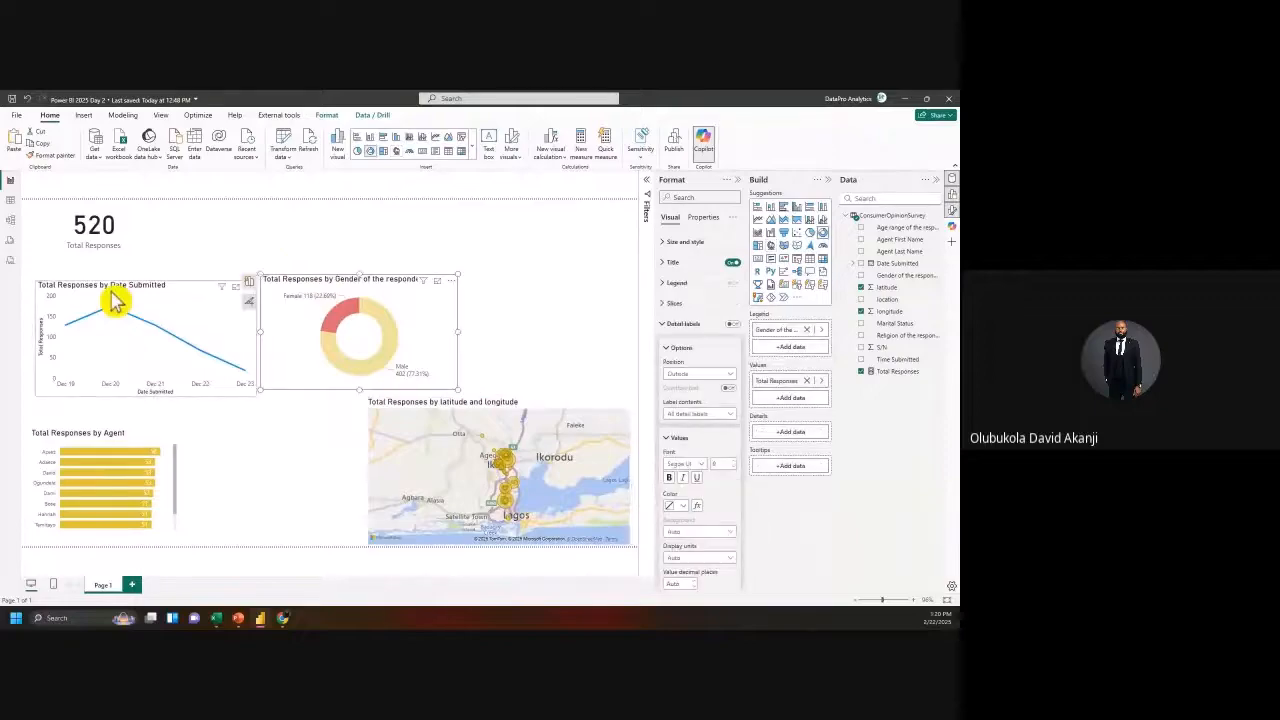
pyautogui.moveTo(114, 293); pyautogui.dragTo(563, 294)
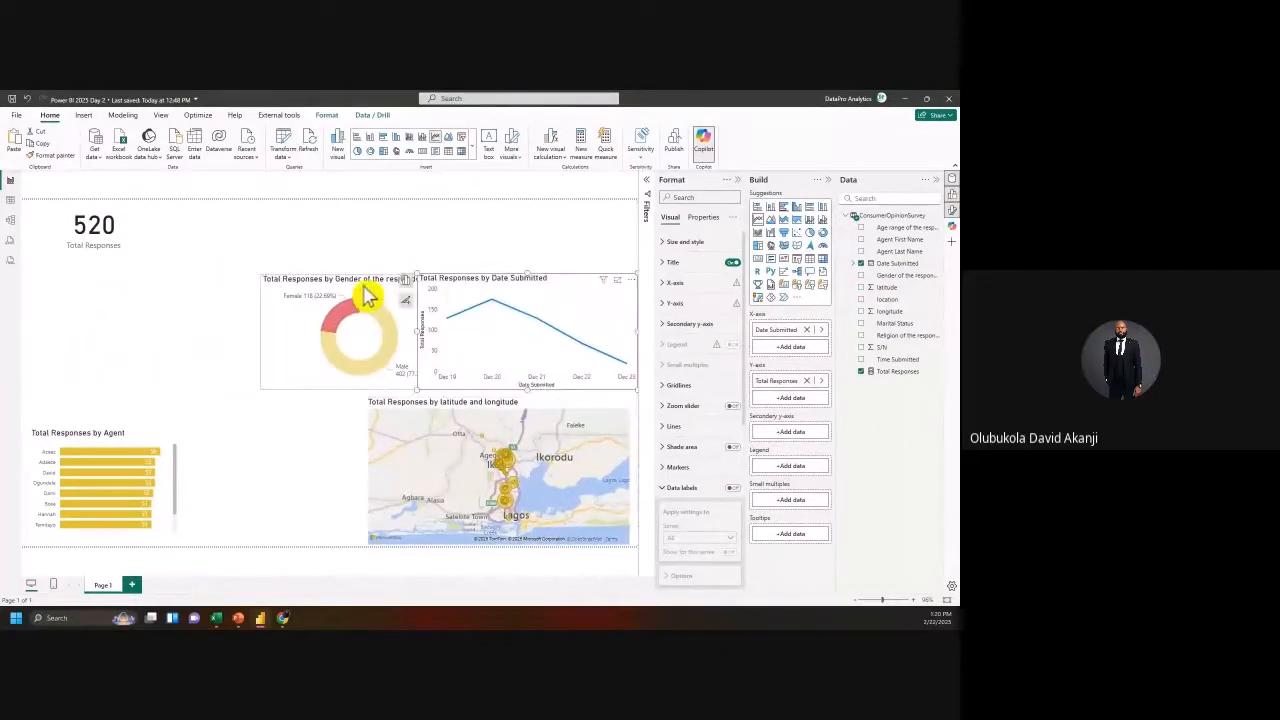
pyautogui.moveTo(368, 295); pyautogui.dragTo(106, 289)
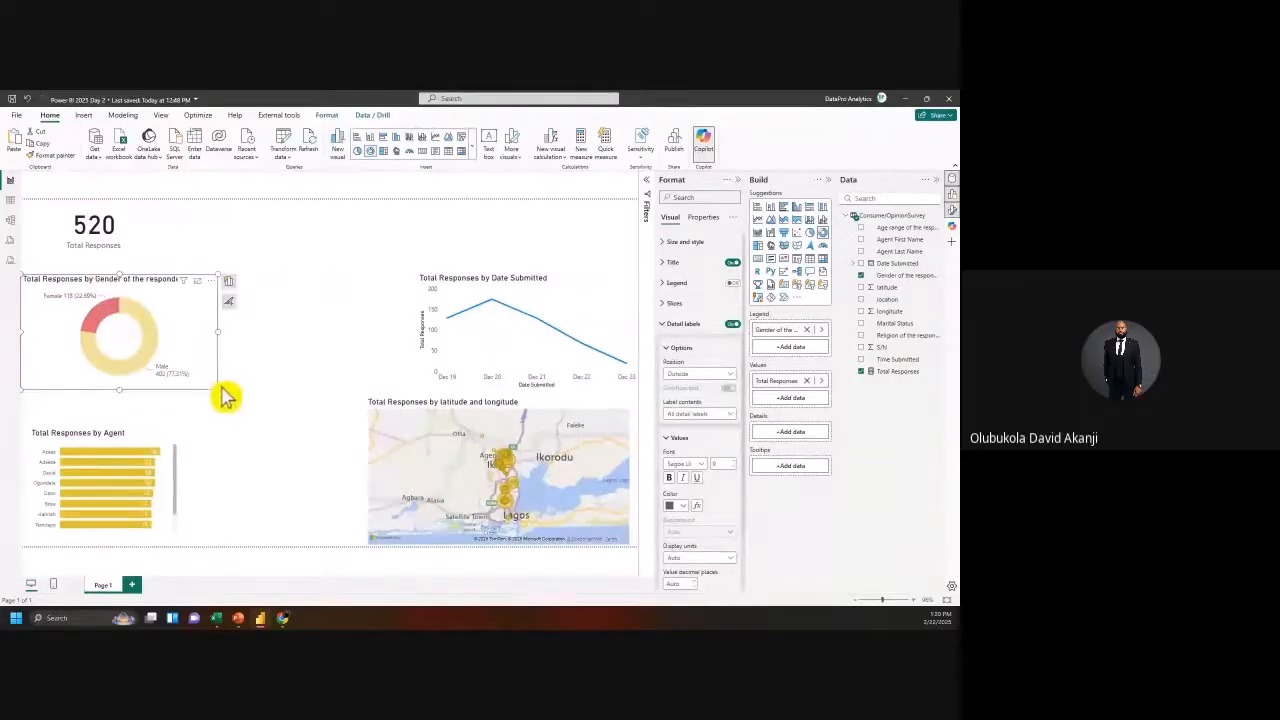
pyautogui.moveTo(224, 396); pyautogui.dragTo(198, 414)
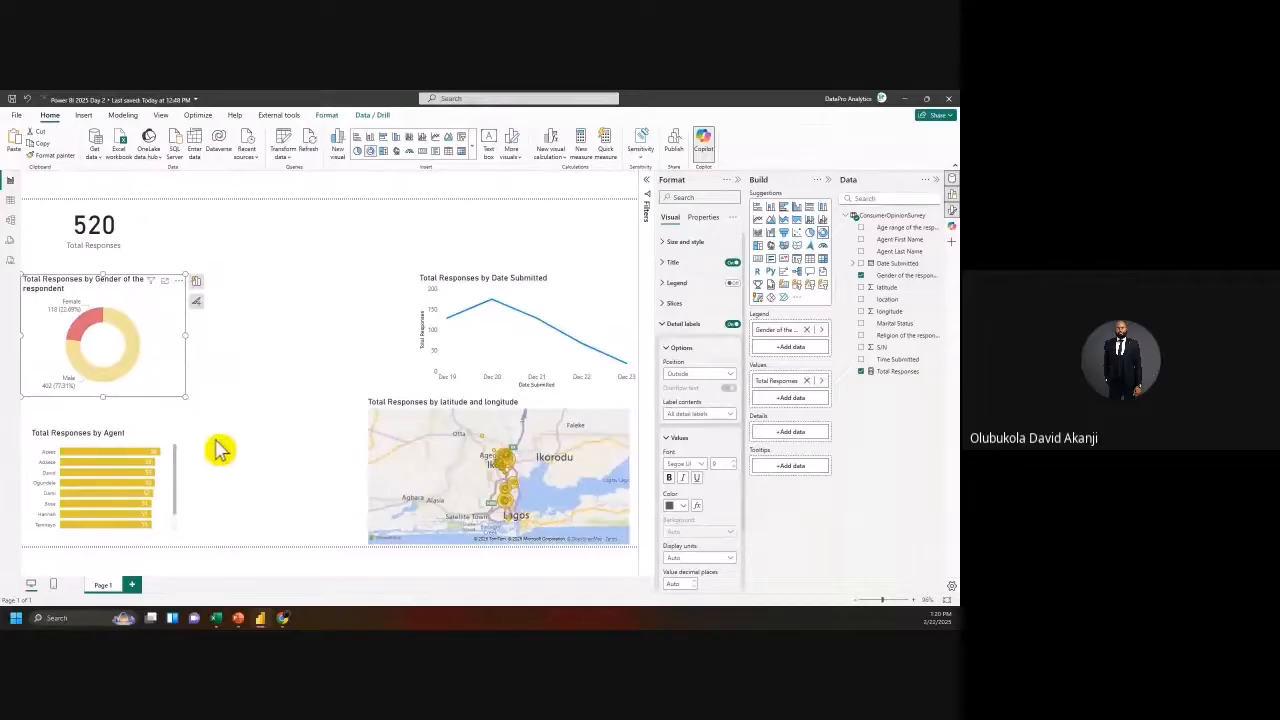
pyautogui.click(307, 467)
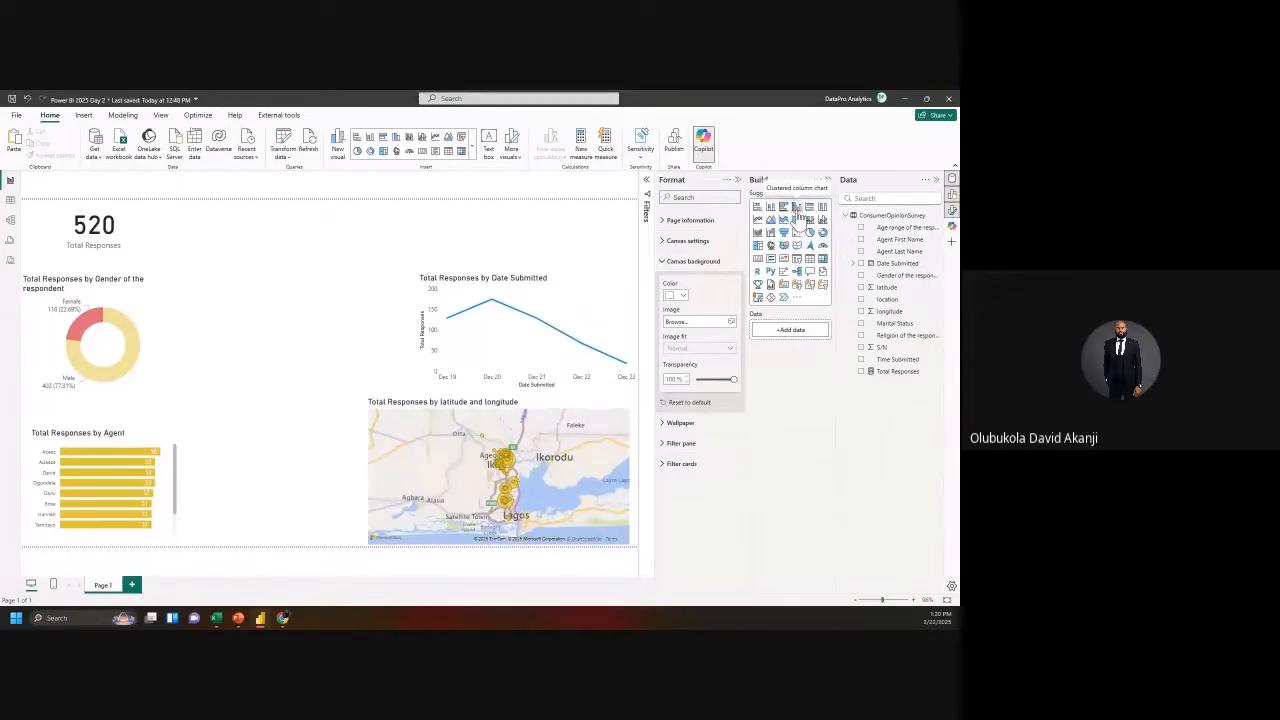
# Step: Add a clustered column chart and size its placeholder on the page
pyautogui.moveTo(336, 350); pyautogui.dragTo(201, 366)
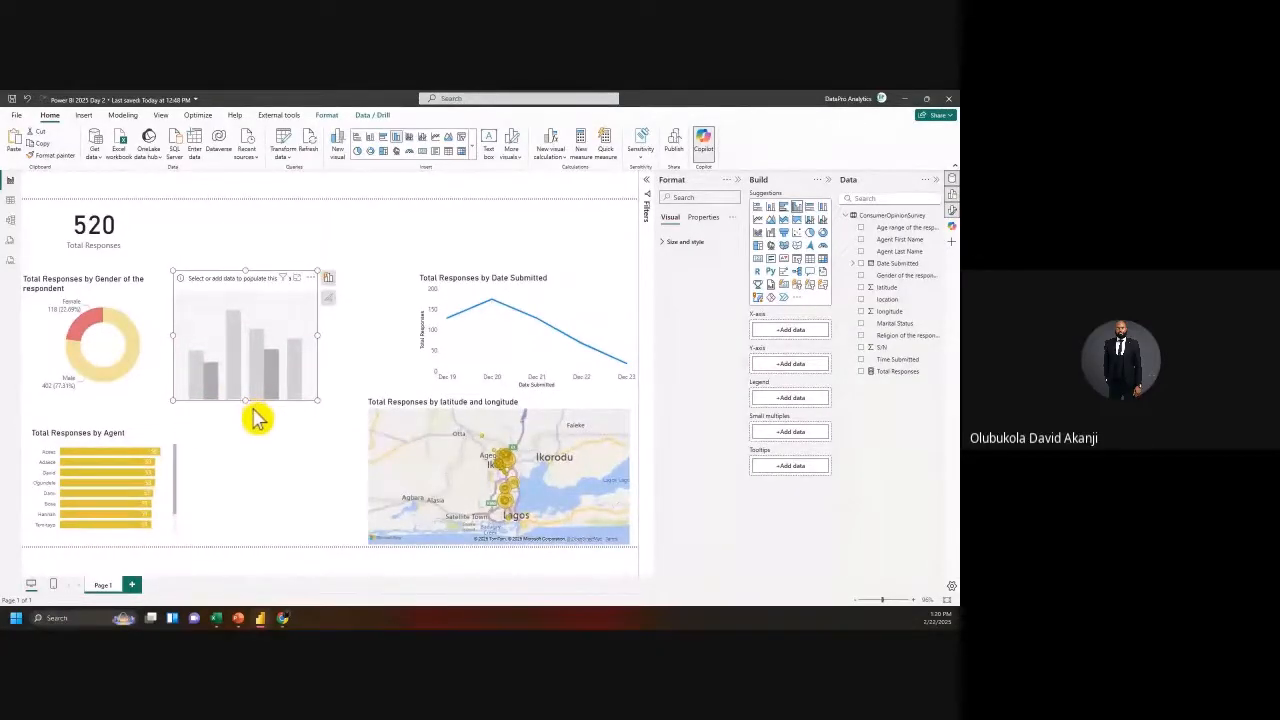
pyautogui.moveTo(317, 400); pyautogui.dragTo(371, 397)
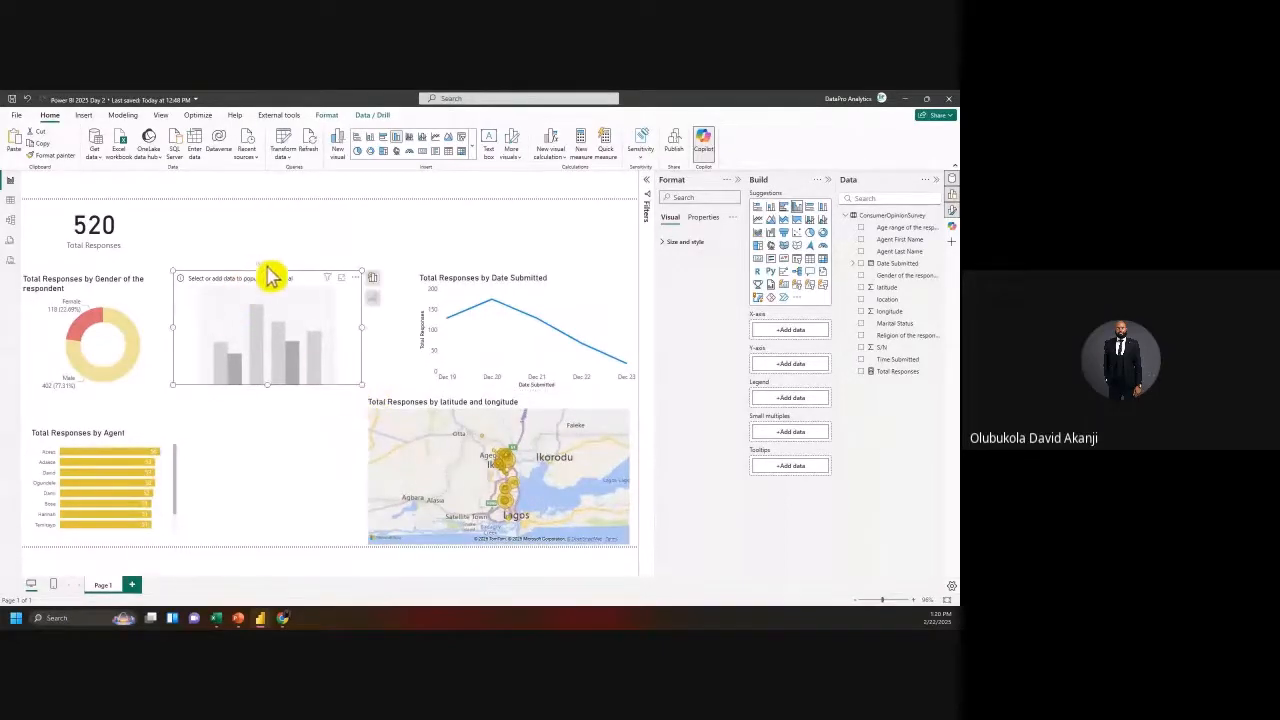
pyautogui.moveTo(268, 268); pyautogui.dragTo(266, 297)
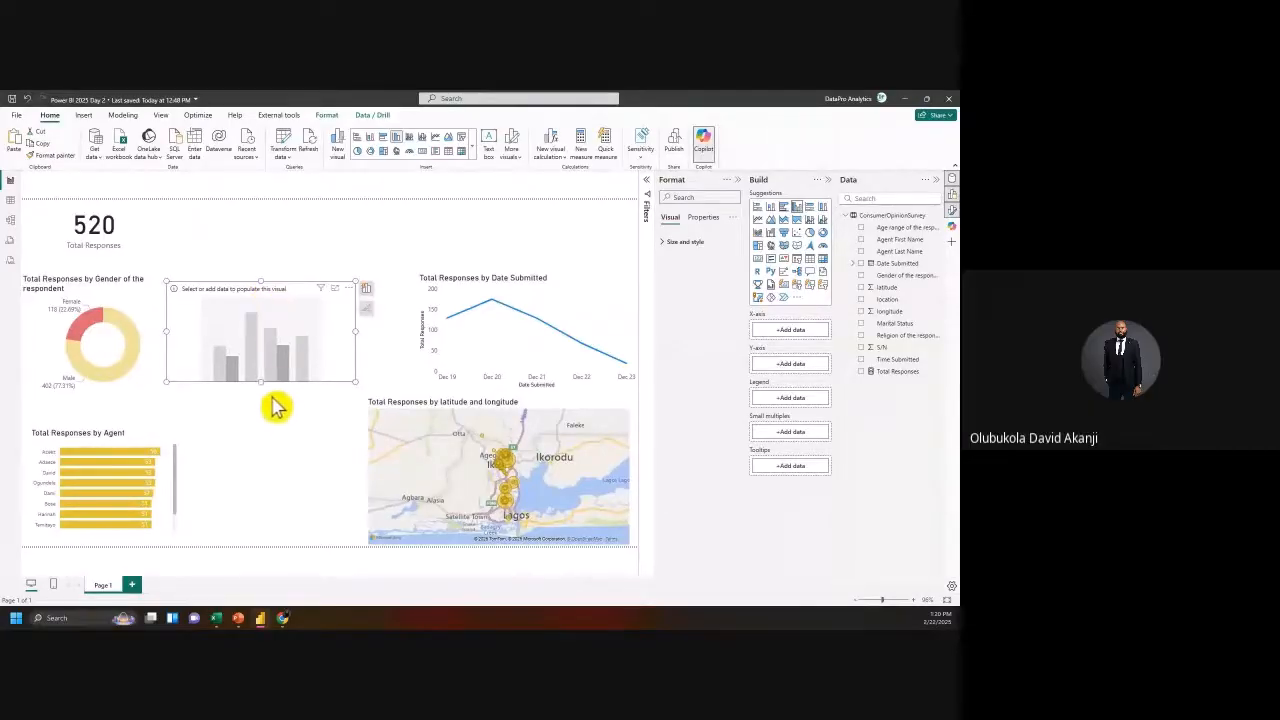
pyautogui.moveTo(257, 381); pyautogui.dragTo(265, 394)
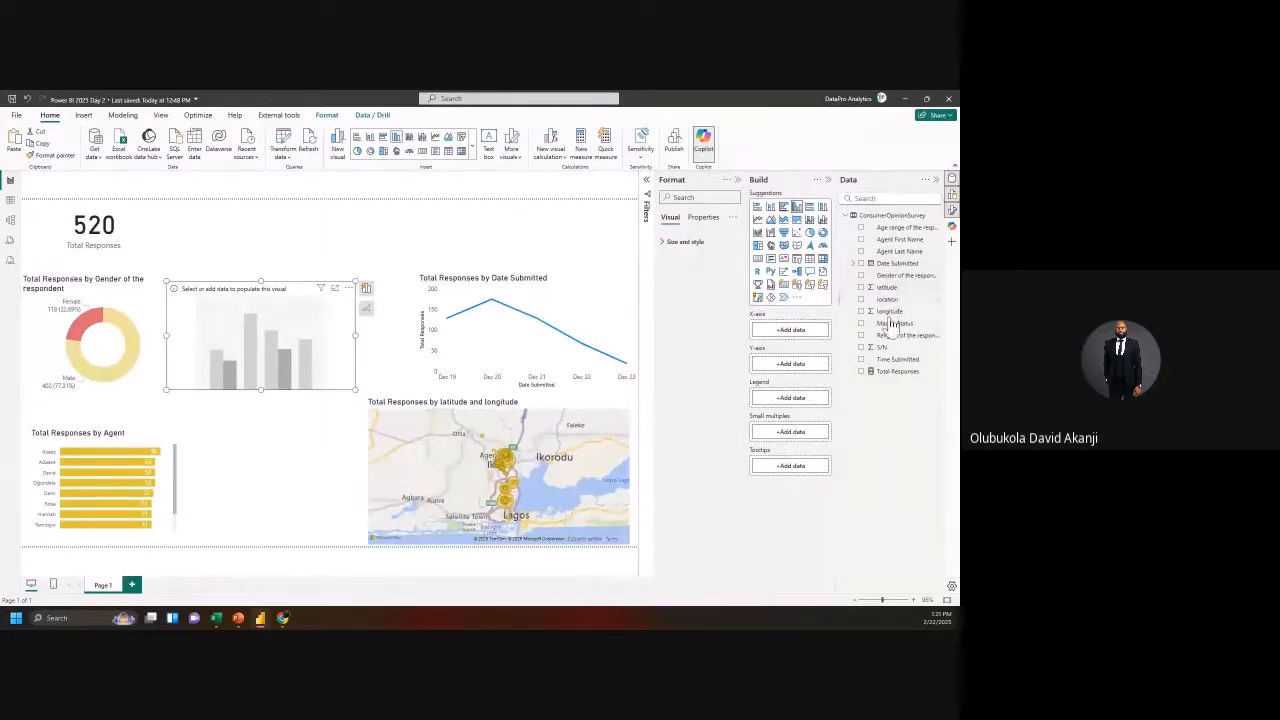
# Step: Try Religion on the axis, remove it, then search 'age' and add Age range of the respondent
pyautogui.moveTo(897, 343); pyautogui.dragTo(794, 343)
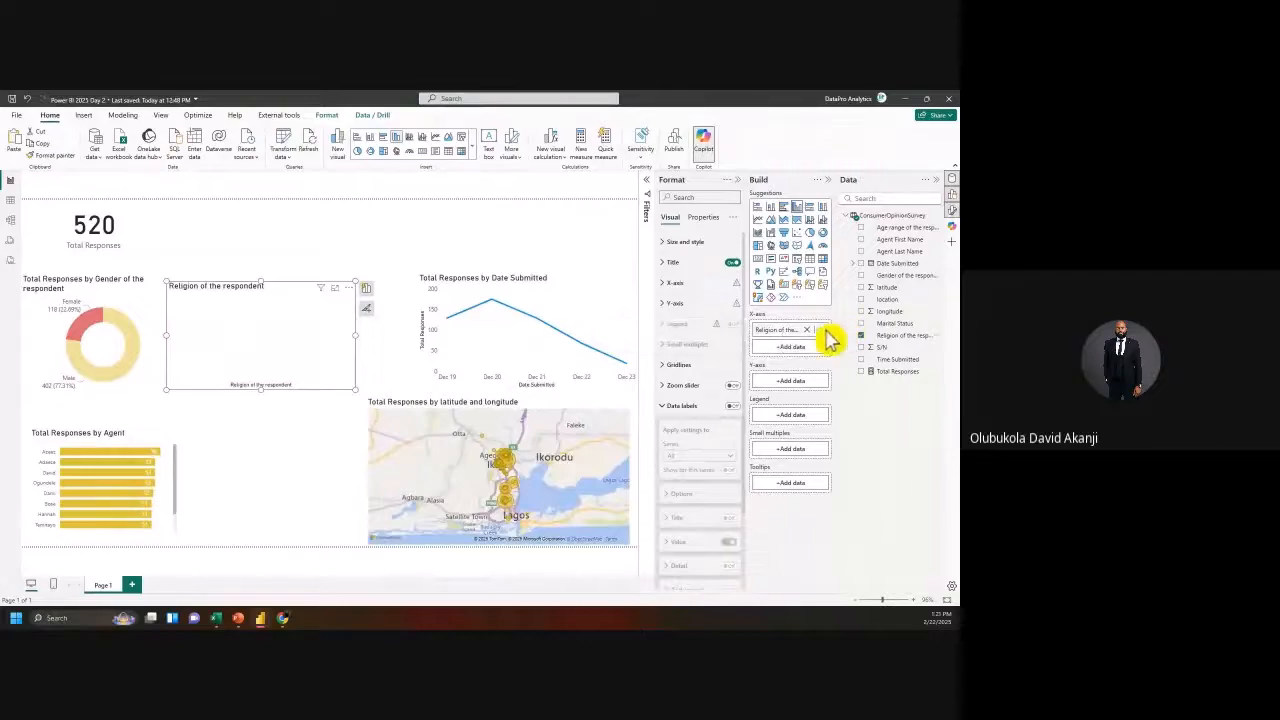
pyautogui.click(815, 329)
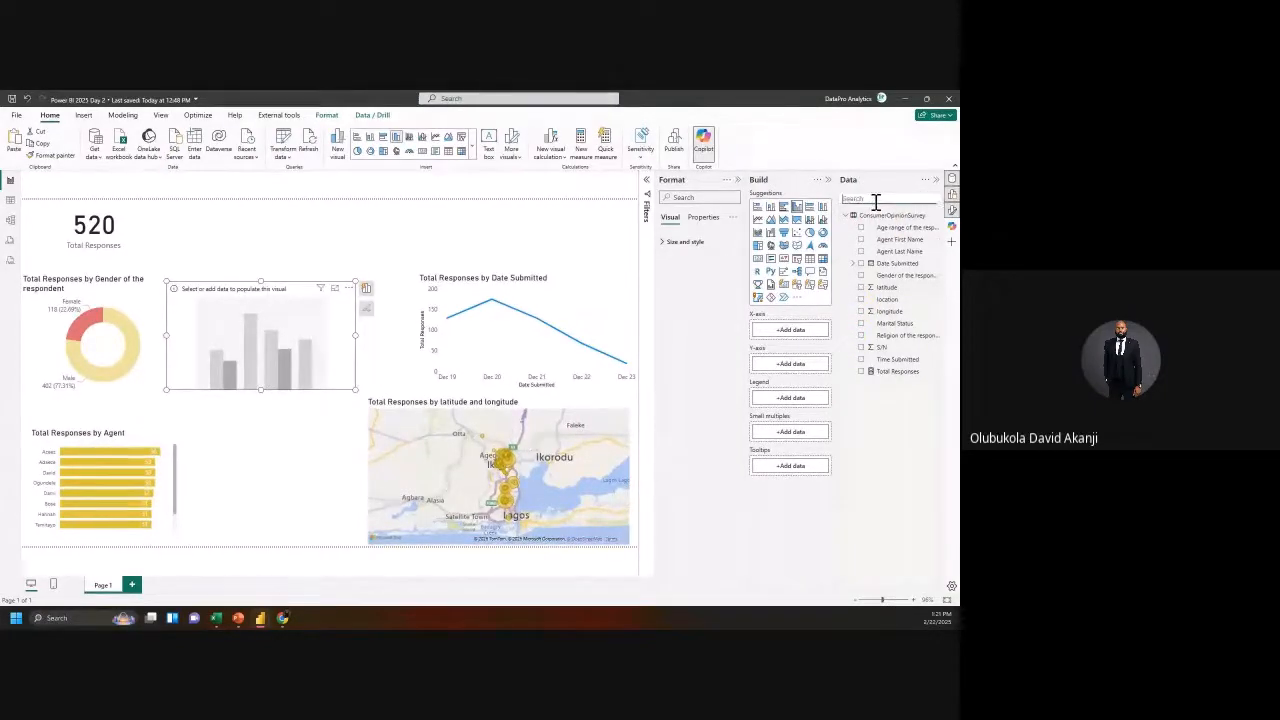
pyautogui.write('age')
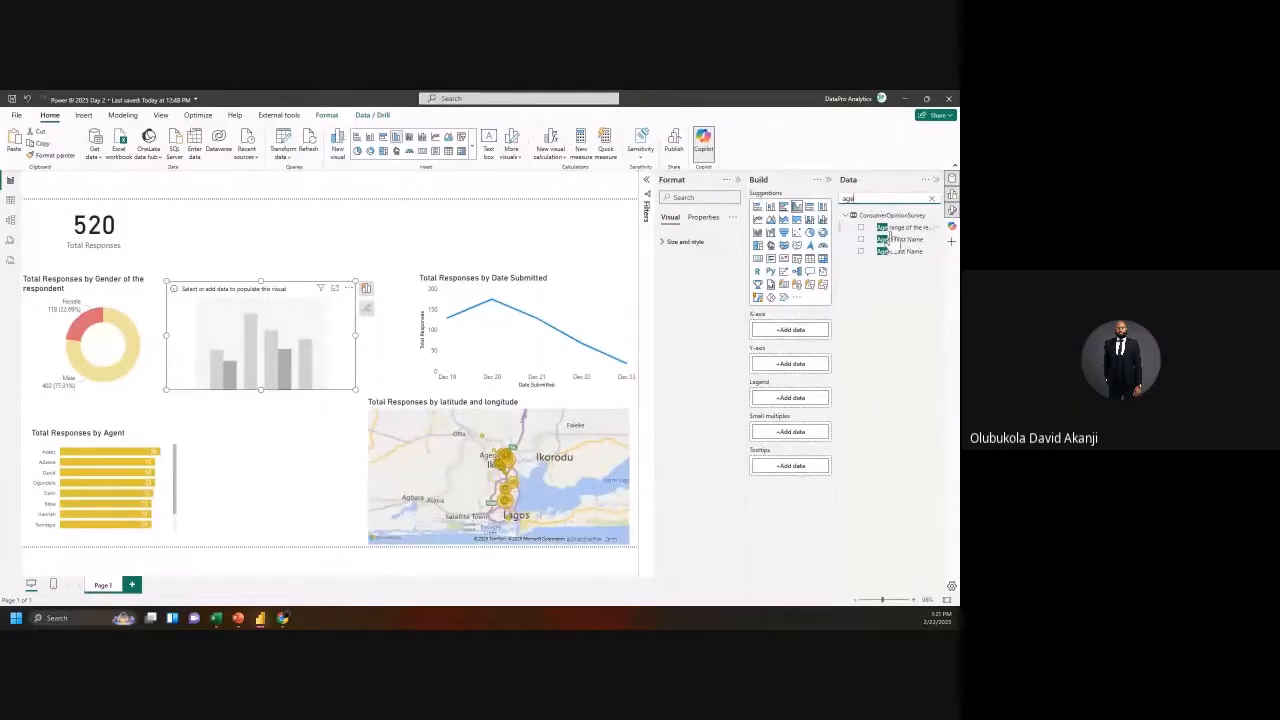
pyautogui.moveTo(903, 232); pyautogui.dragTo(795, 336)
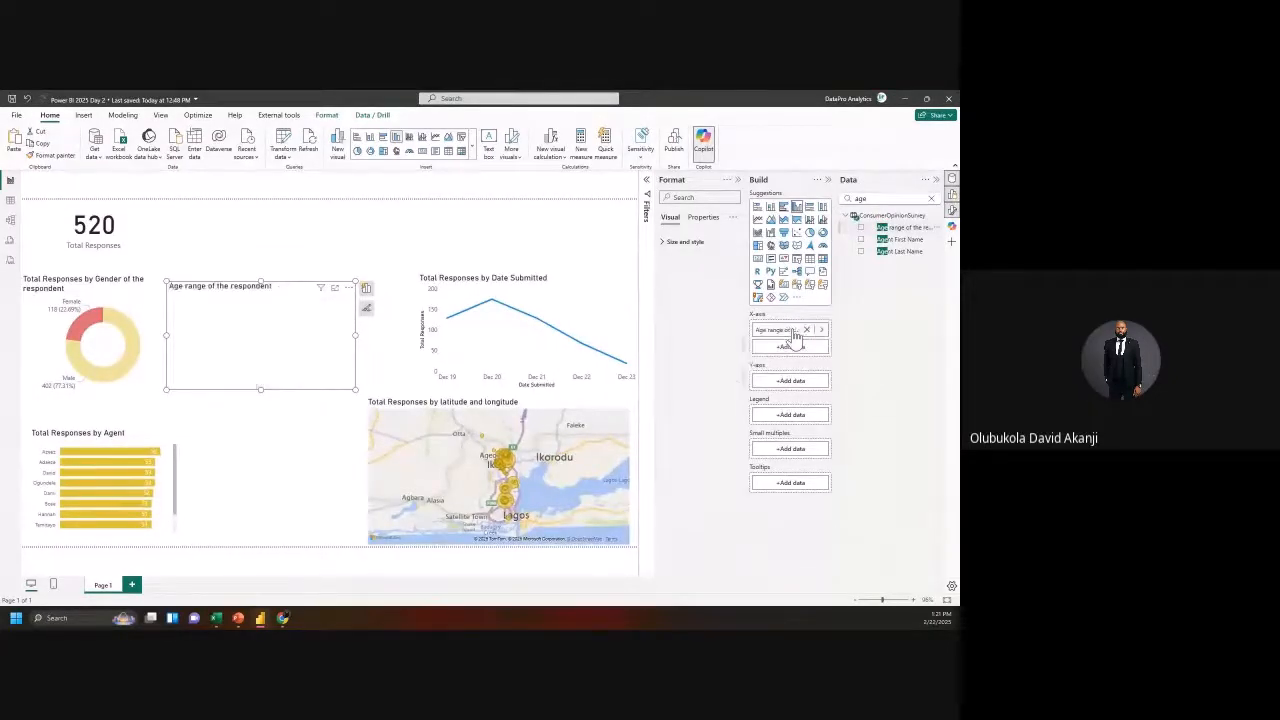
# Step: Add Total Responses as values and resize the age chart and donut to sit side by side
pyautogui.click(932, 200)
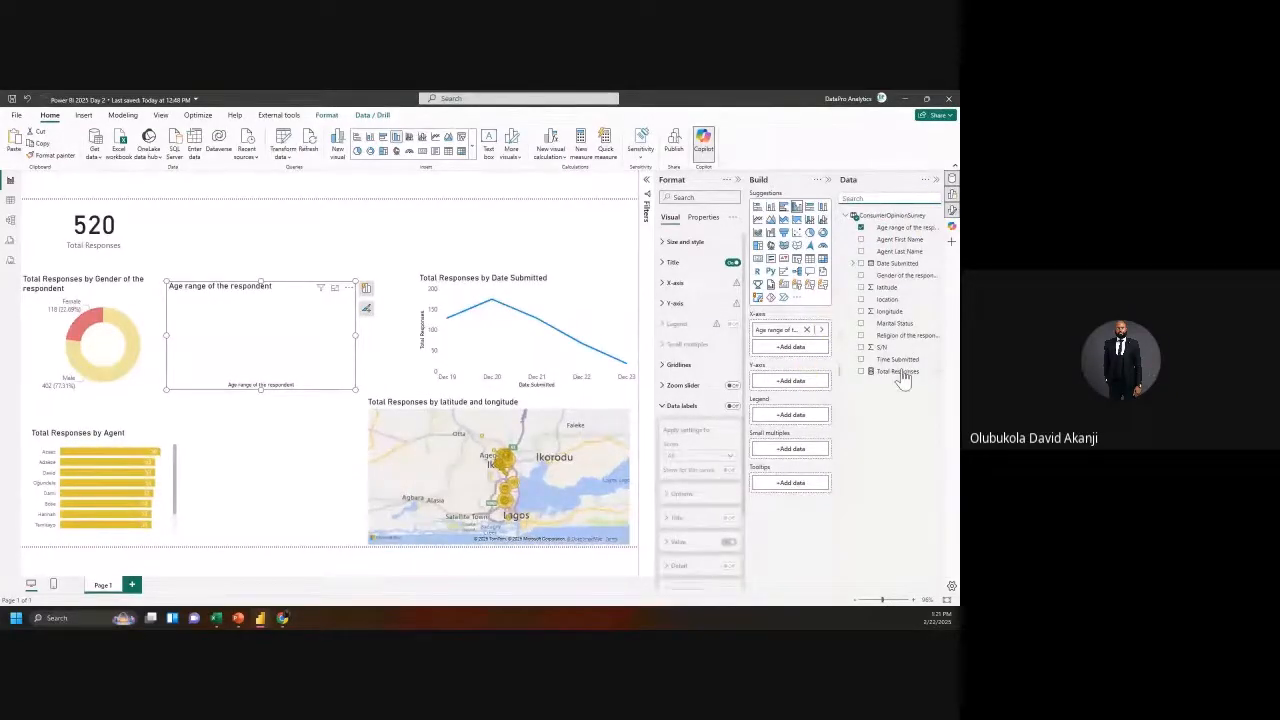
pyautogui.moveTo(900, 372); pyautogui.dragTo(808, 381)
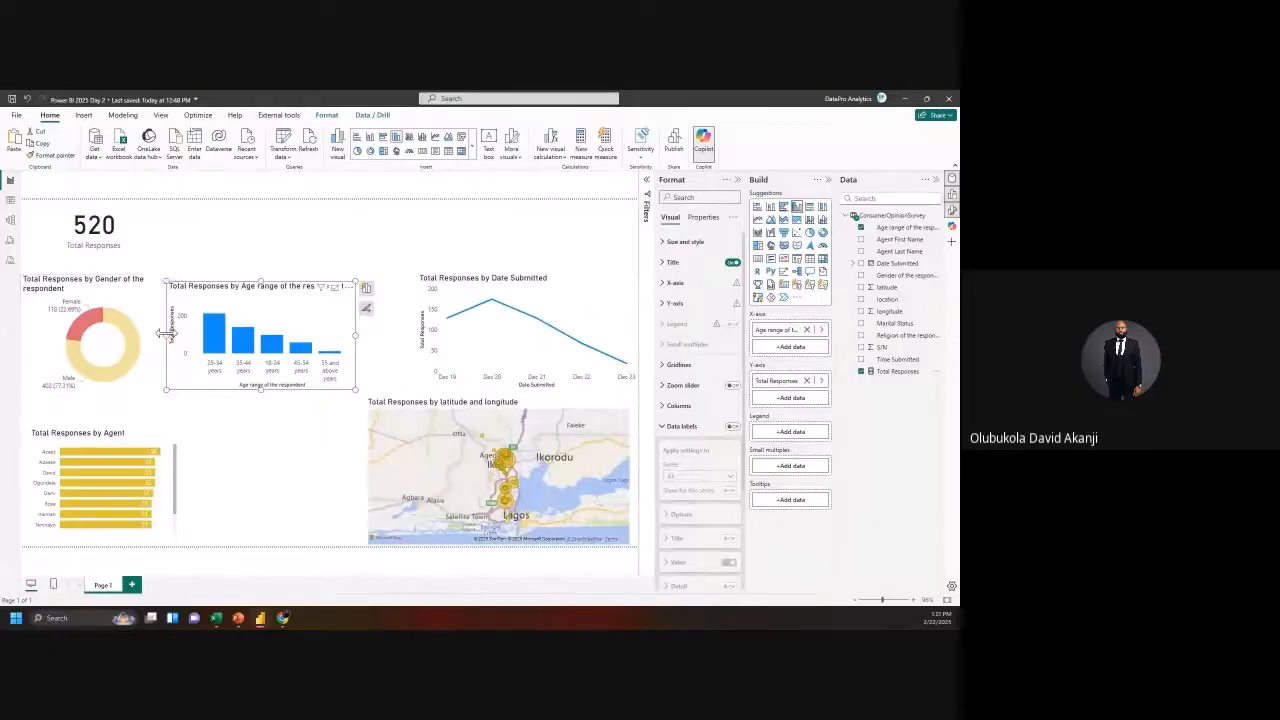
pyautogui.moveTo(166, 338); pyautogui.dragTo(181, 346)
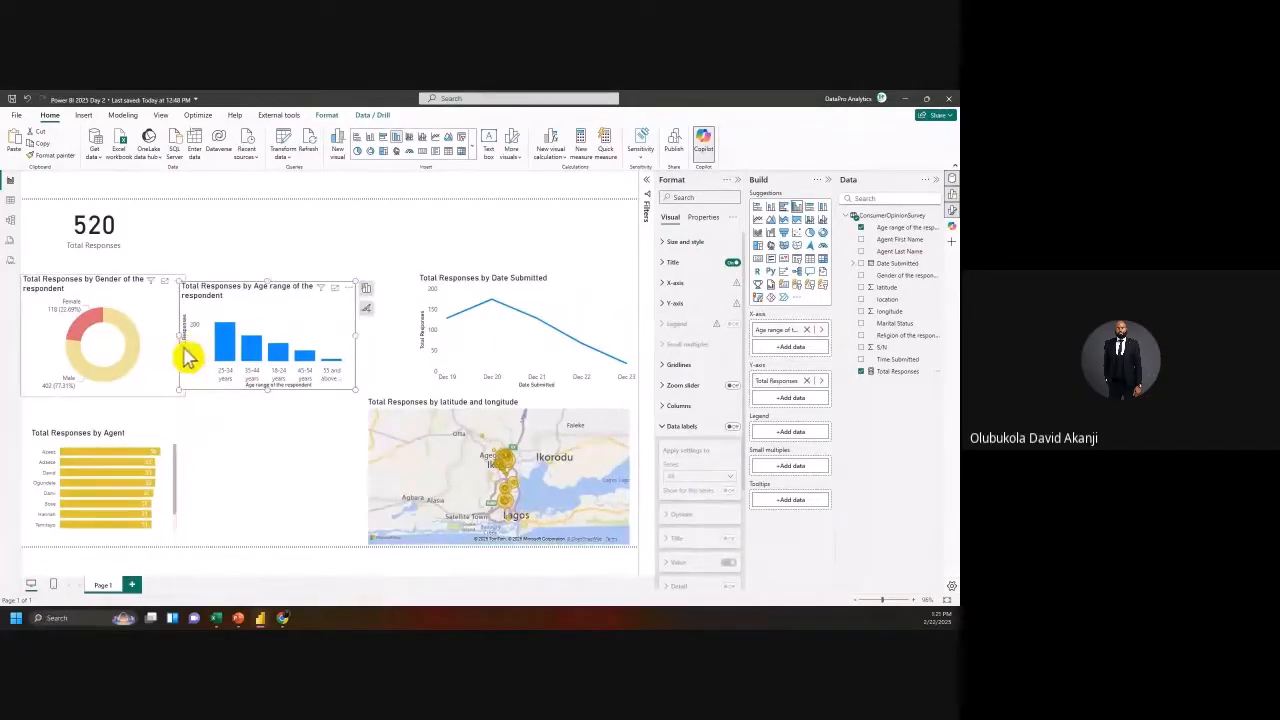
pyautogui.click(178, 342)
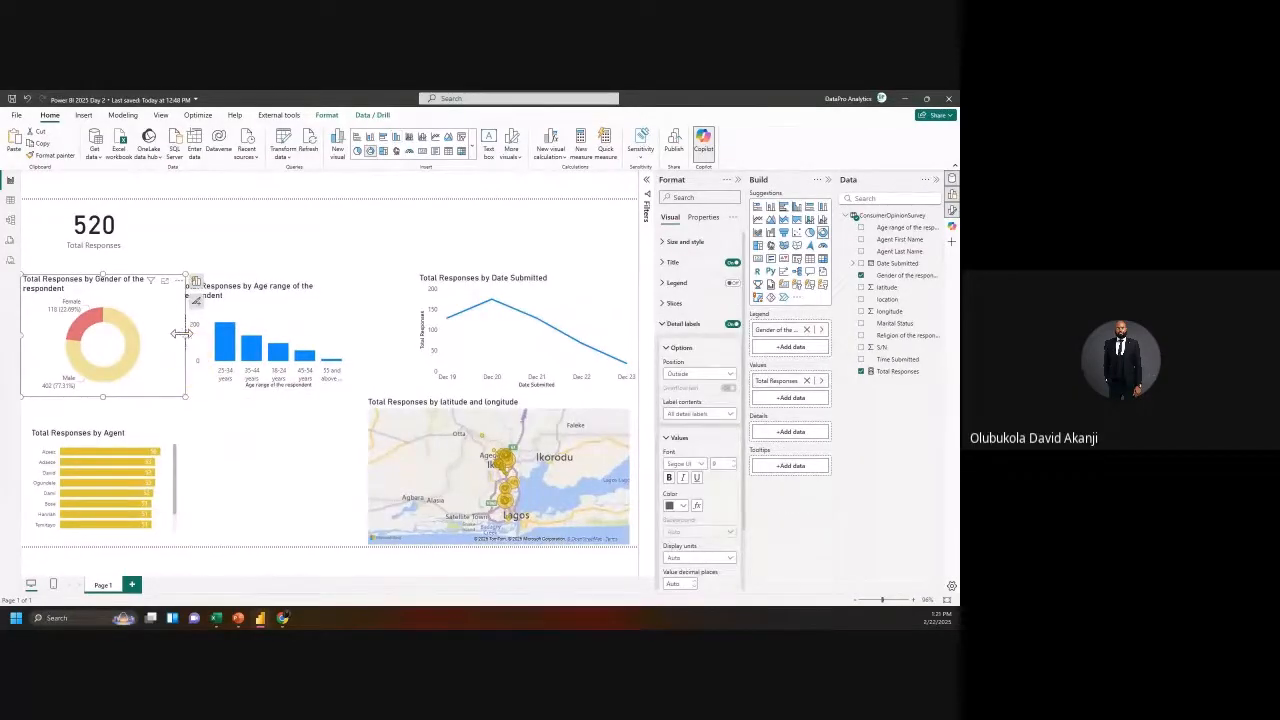
pyautogui.moveTo(180, 334); pyautogui.dragTo(168, 340)
pyautogui.click(216, 322)
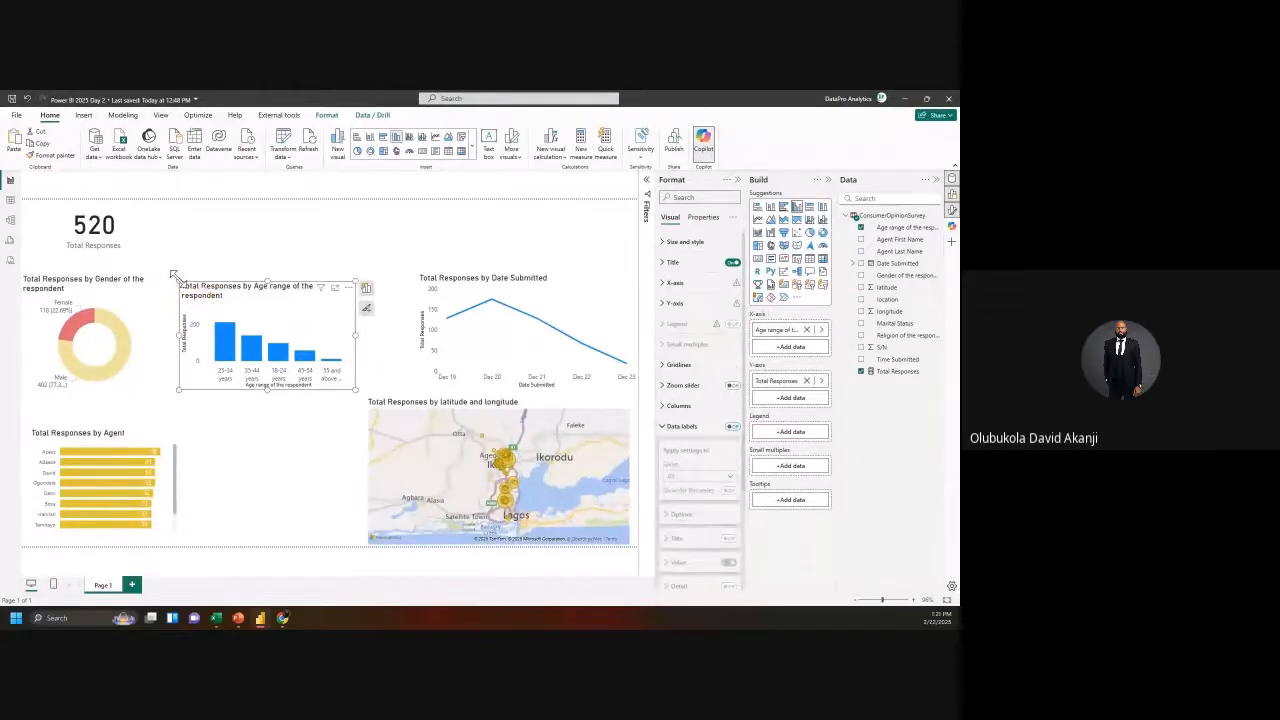
pyautogui.moveTo(180, 281); pyautogui.dragTo(190, 277)
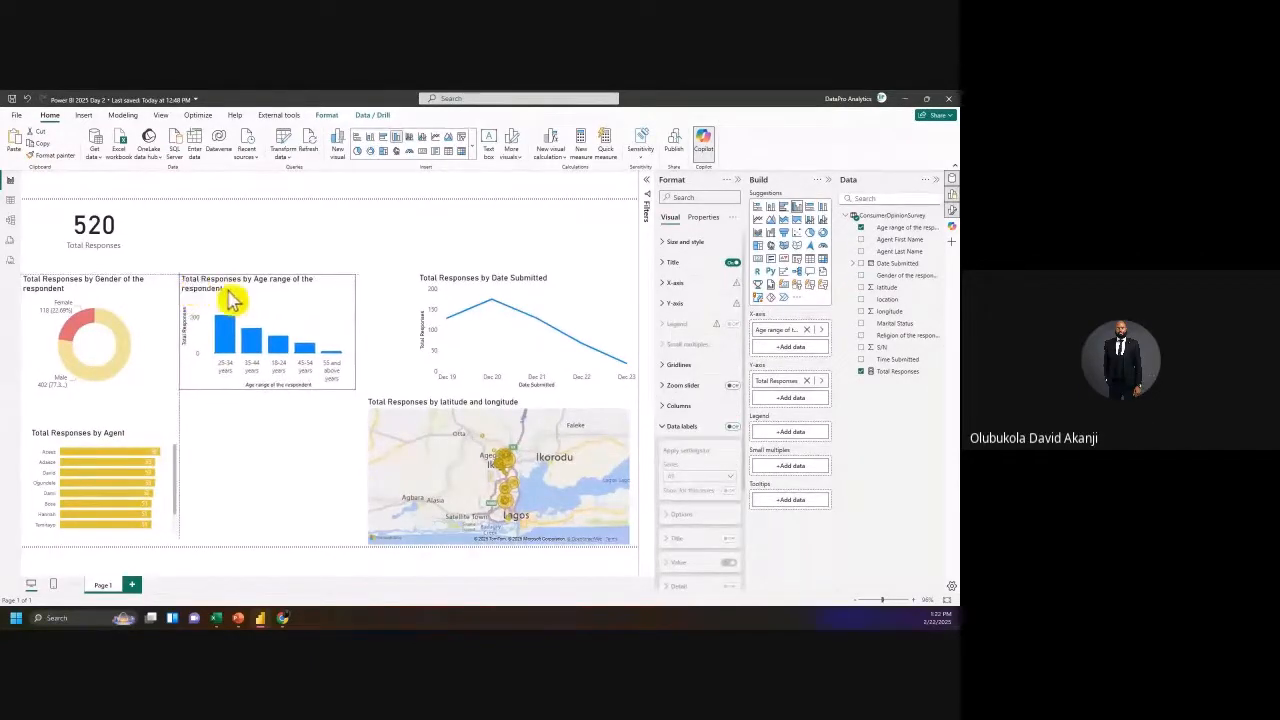
pyautogui.moveTo(362, 279); pyautogui.dragTo(403, 280)
pyautogui.click(430, 282)
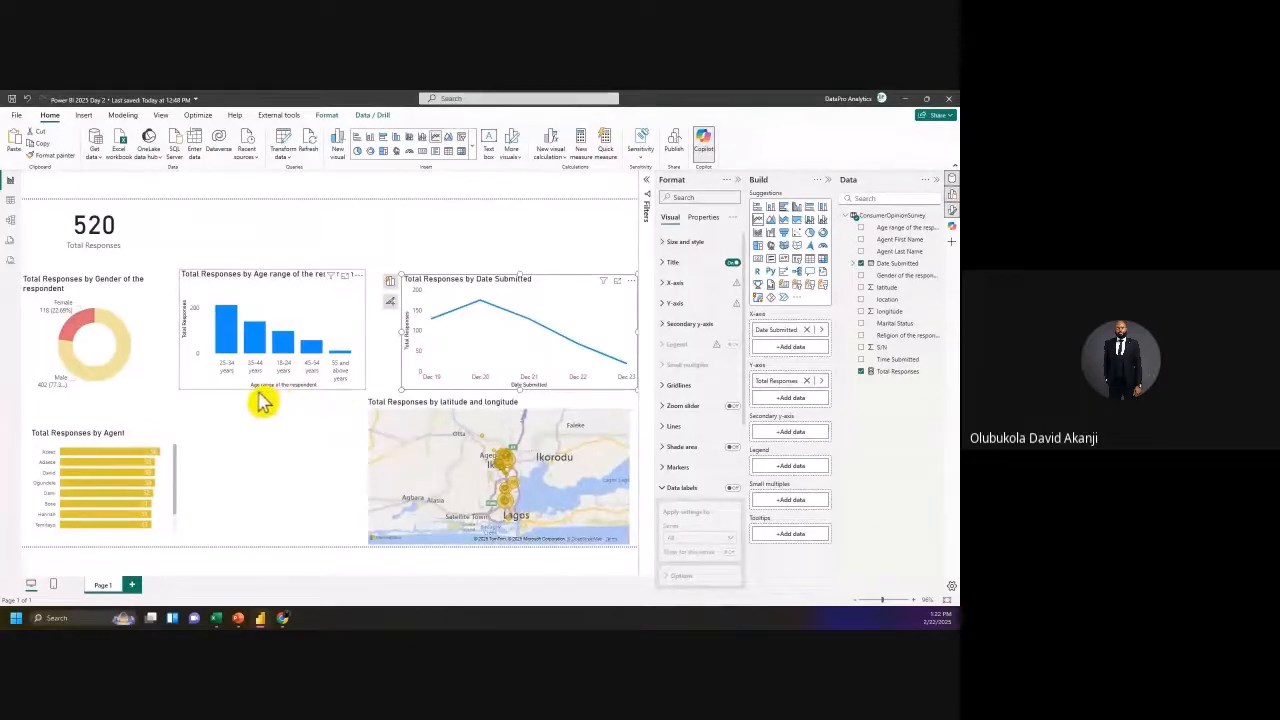
pyautogui.moveTo(265, 393); pyautogui.dragTo(257, 397)
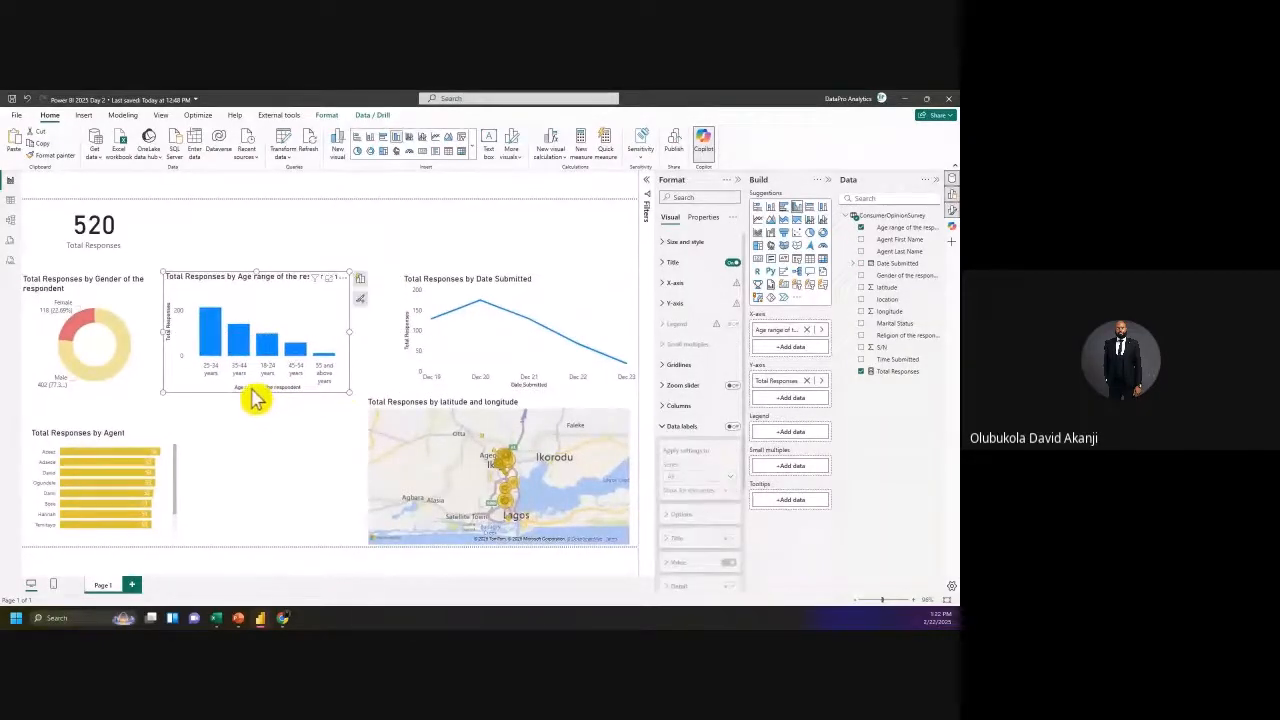
# Step: Sort the age bars ascending by age range, from 18-24 years to 55 and above
pyautogui.click(344, 278)
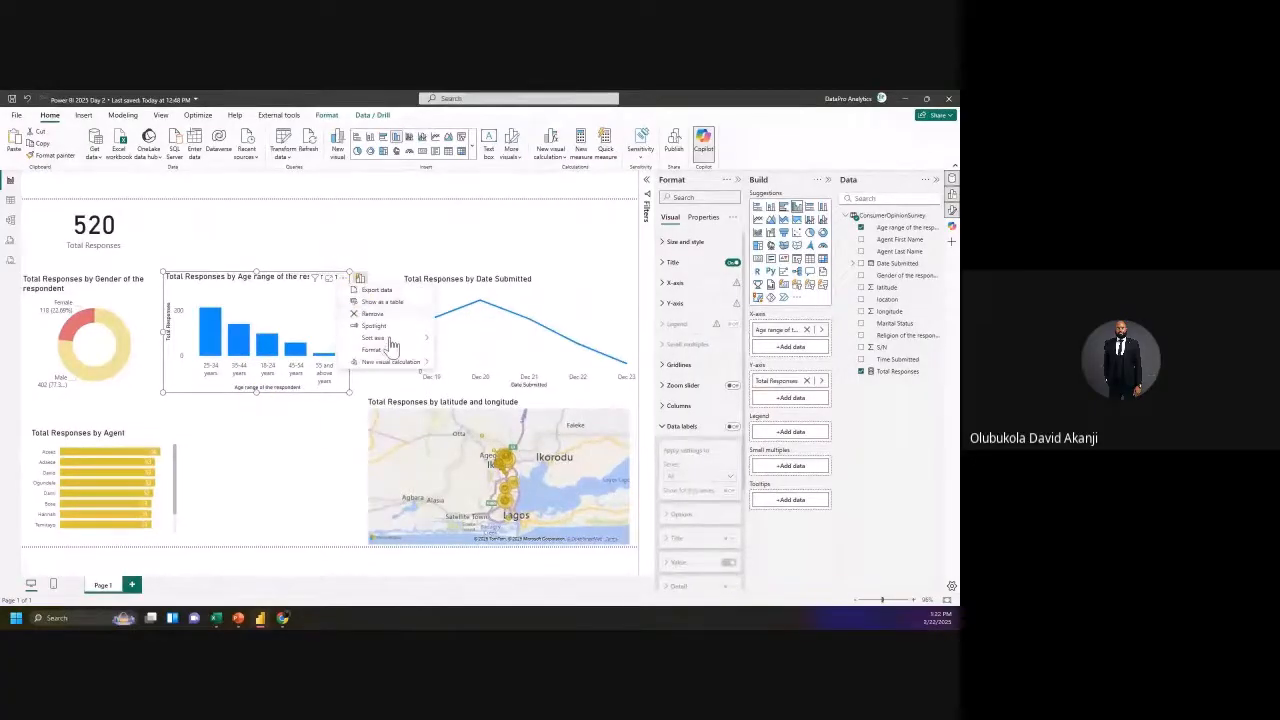
pyautogui.moveTo(416, 340)
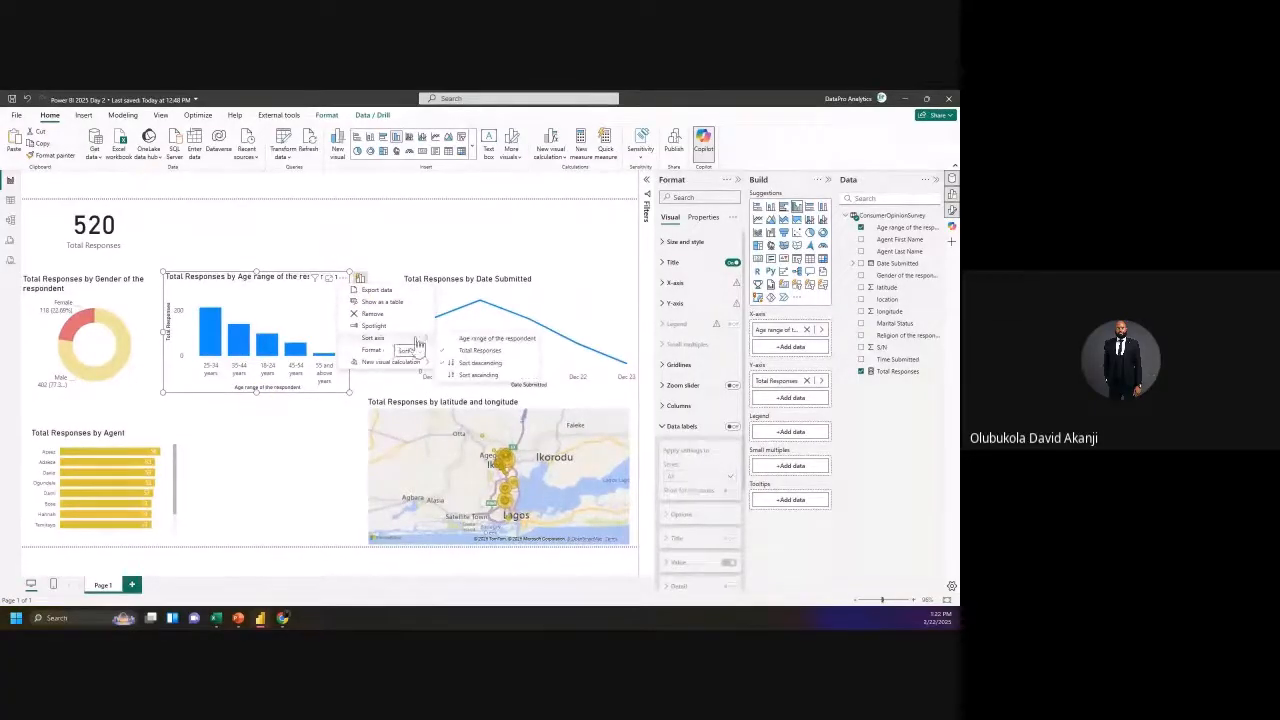
pyautogui.click(501, 360)
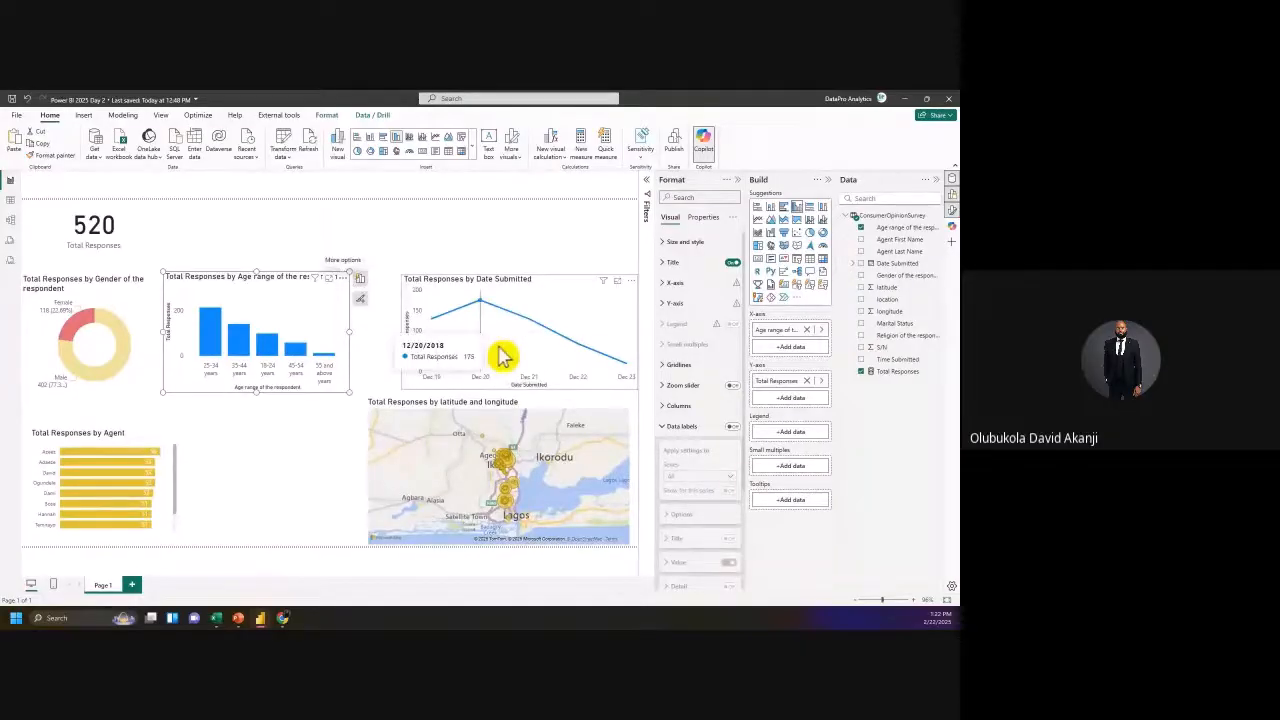
pyautogui.click(346, 279)
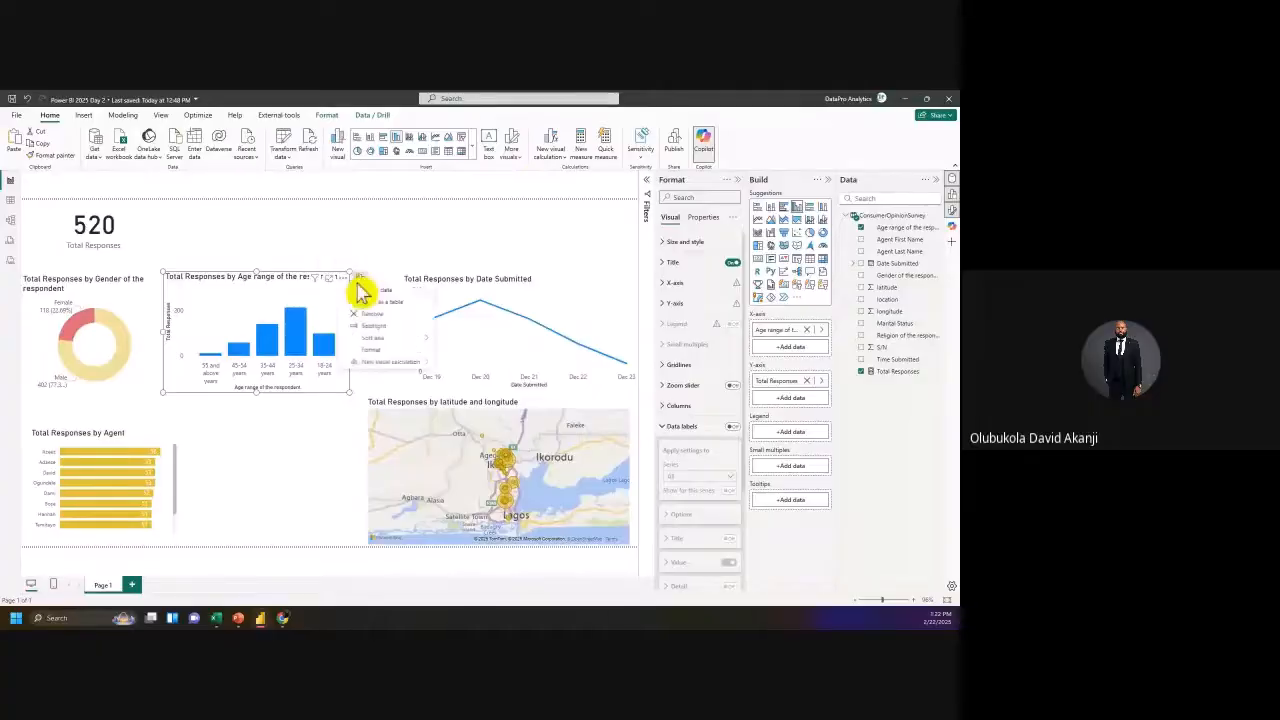
pyautogui.moveTo(418, 345)
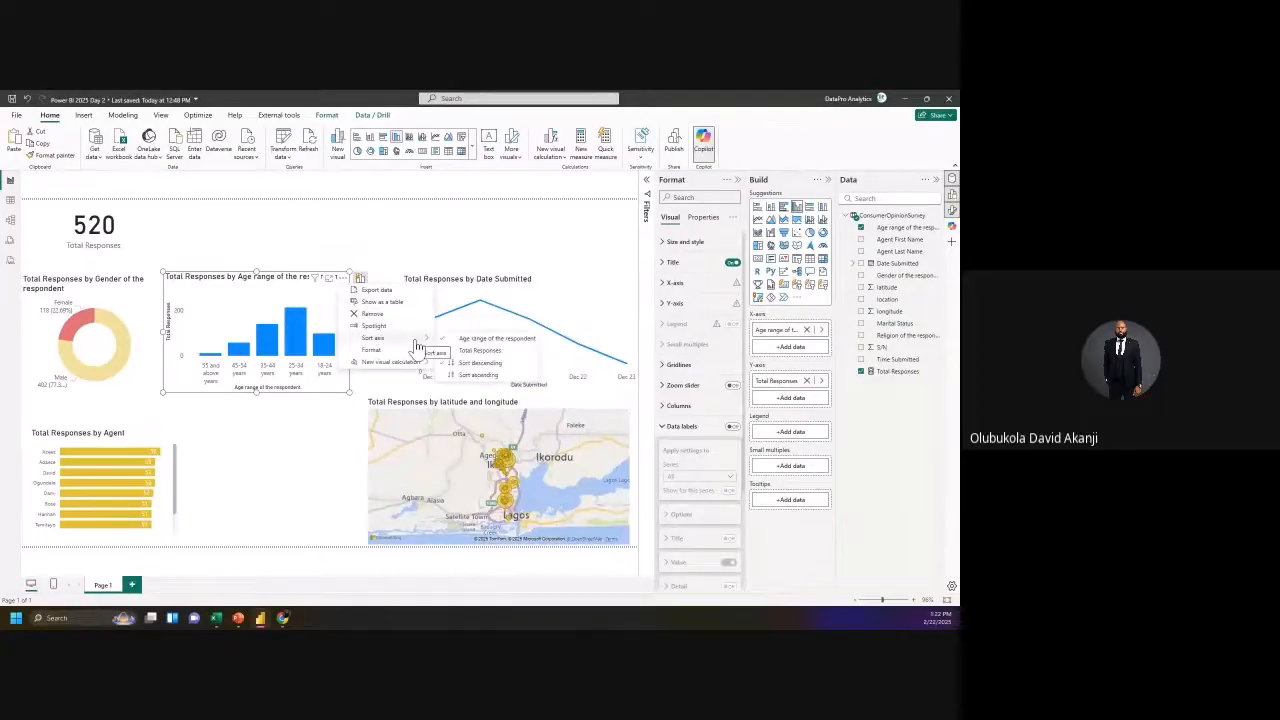
pyautogui.click(487, 382)
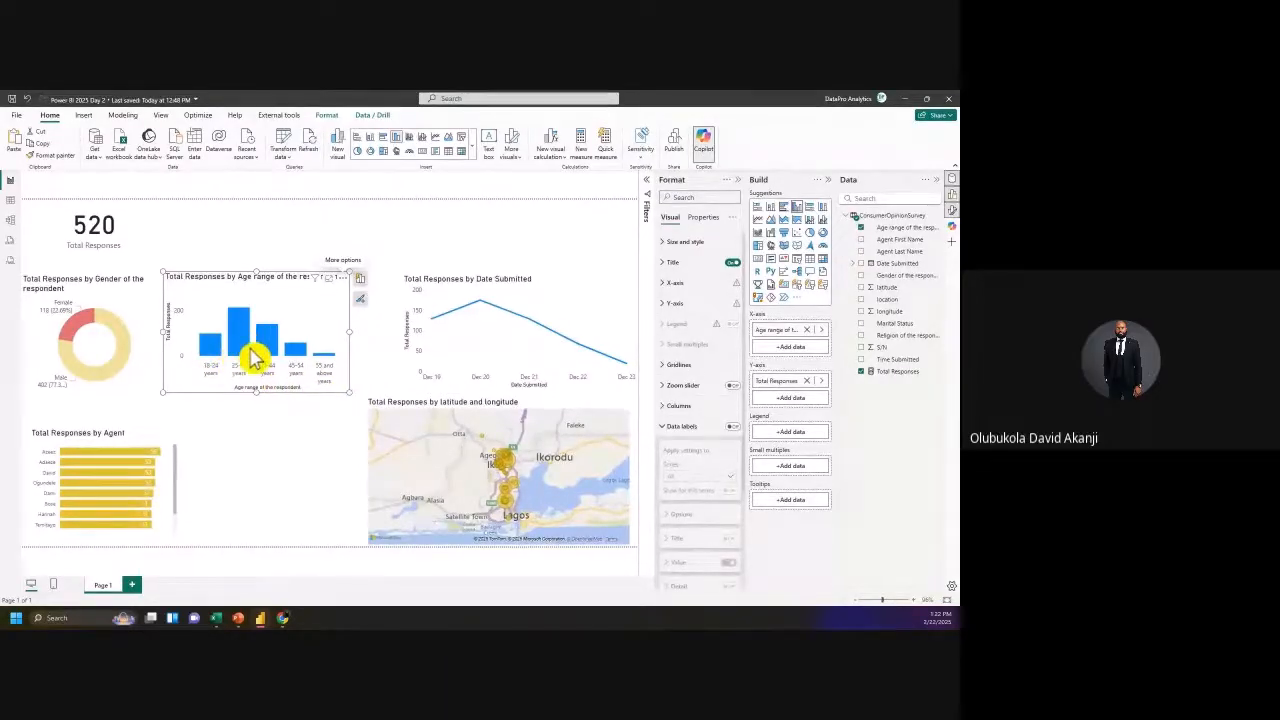
pyautogui.moveTo(253, 358)
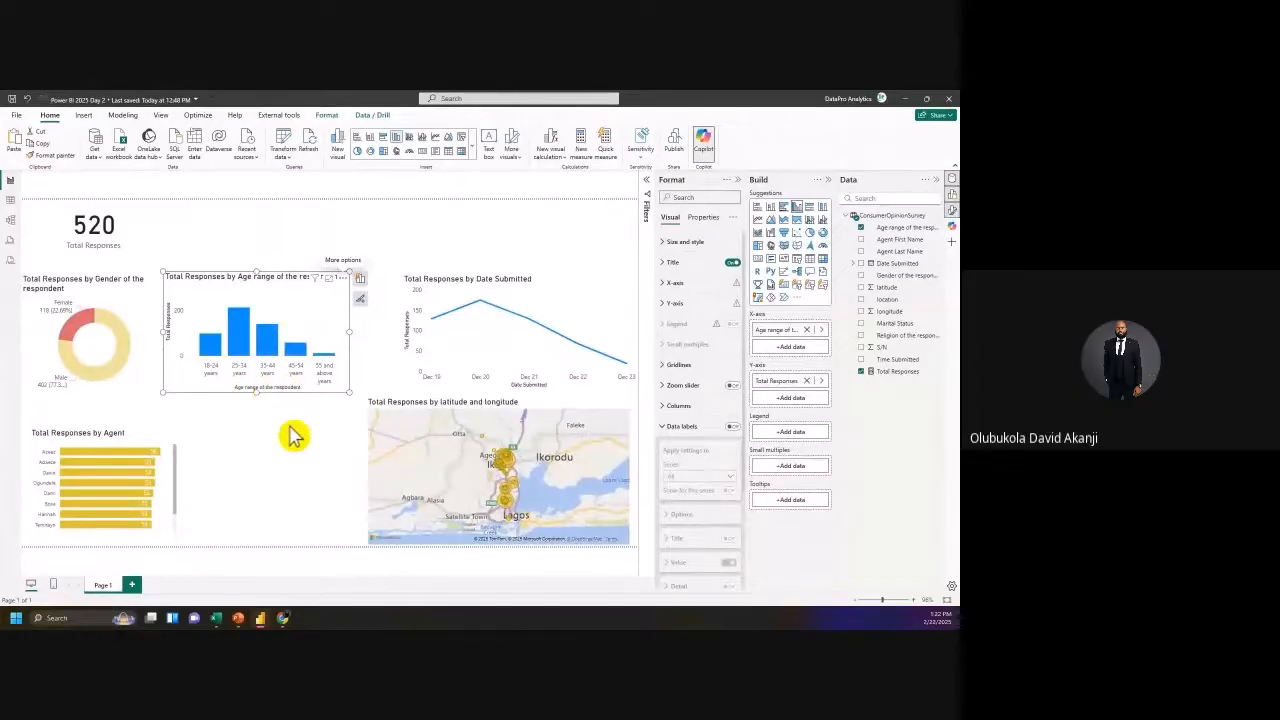
pyautogui.click(10, 202)
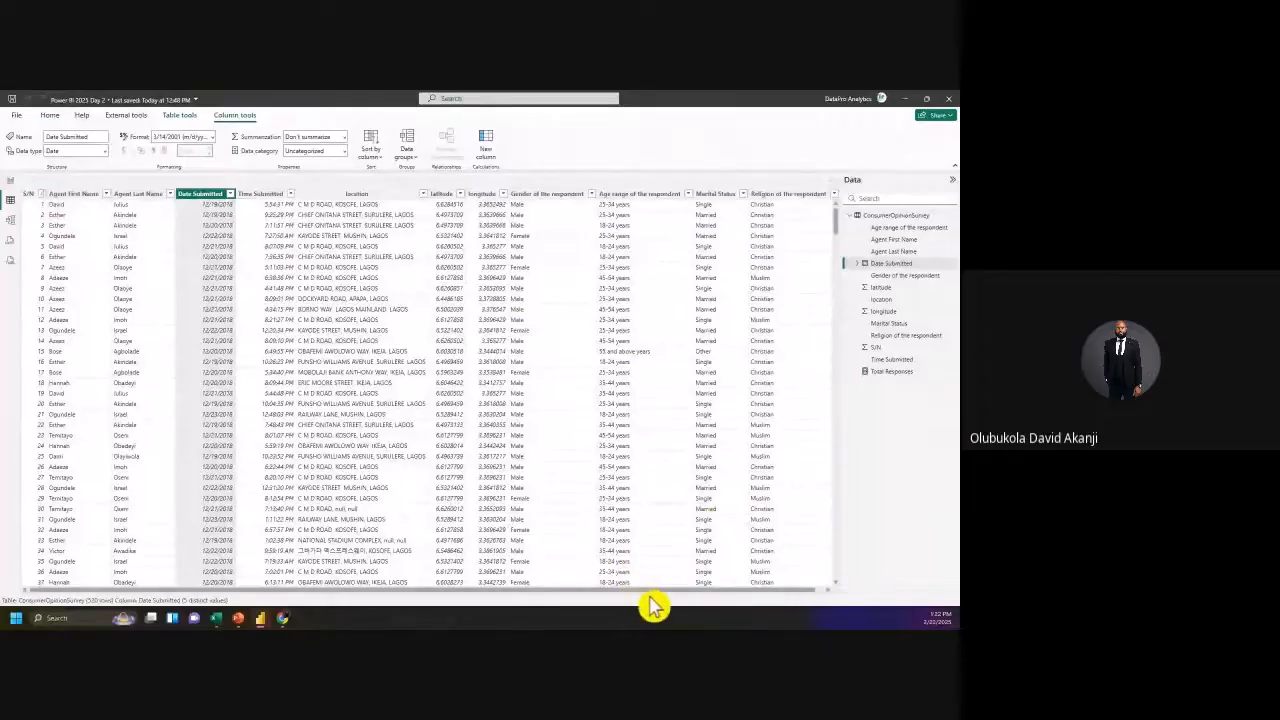
pyautogui.moveTo(646, 591); pyautogui.dragTo(803, 602)
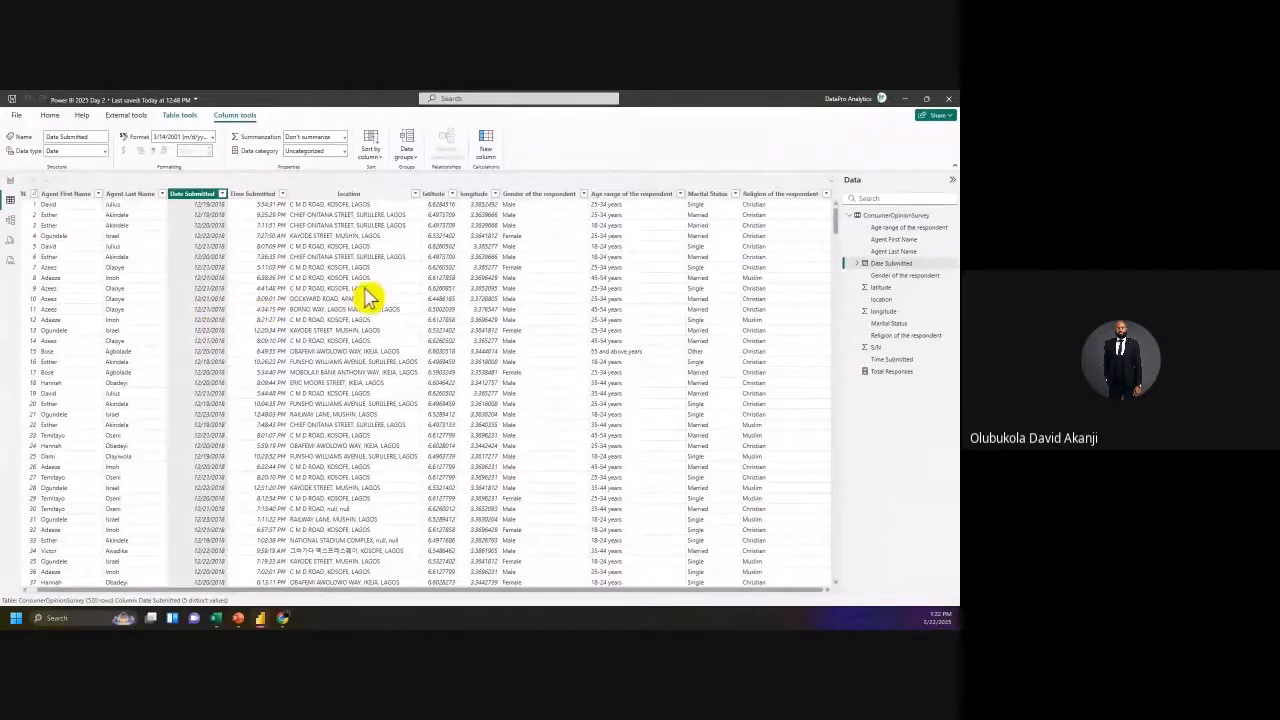
pyautogui.click(12, 182)
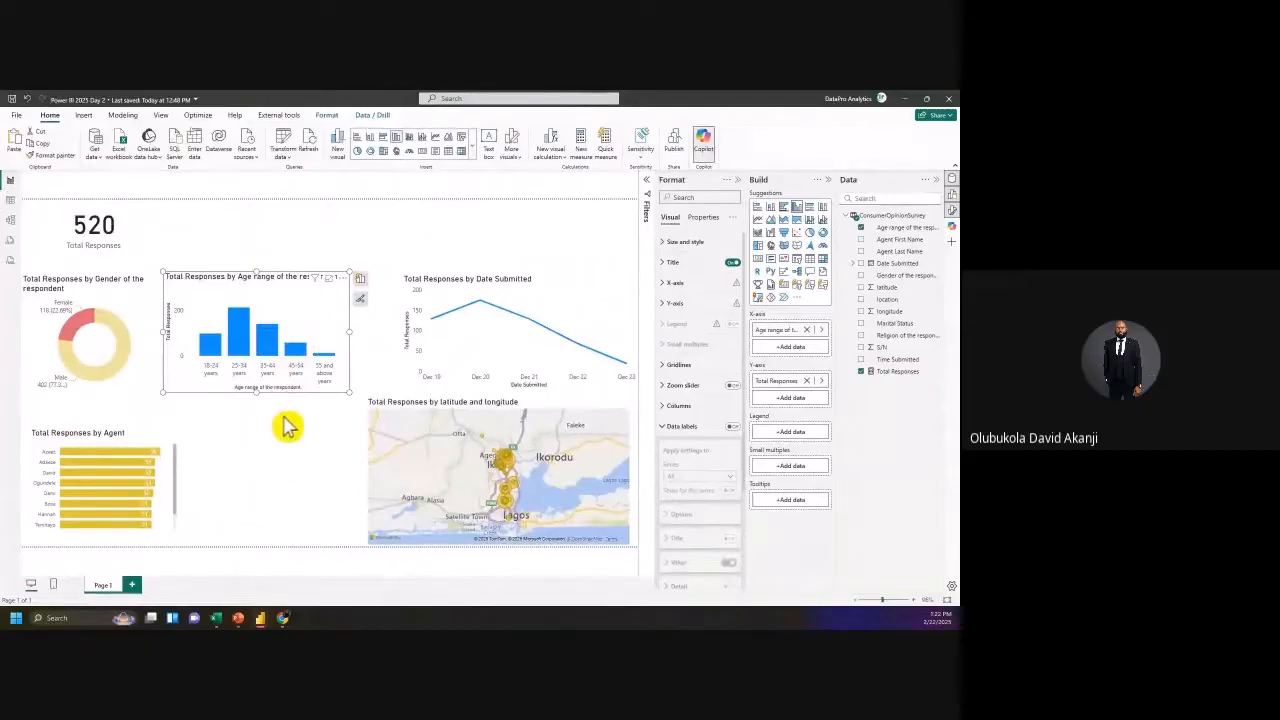
# Step: Turn the age-range chart into a clustered bar chart and fit it beside the Agent chart at the bottom
pyautogui.click(263, 428)
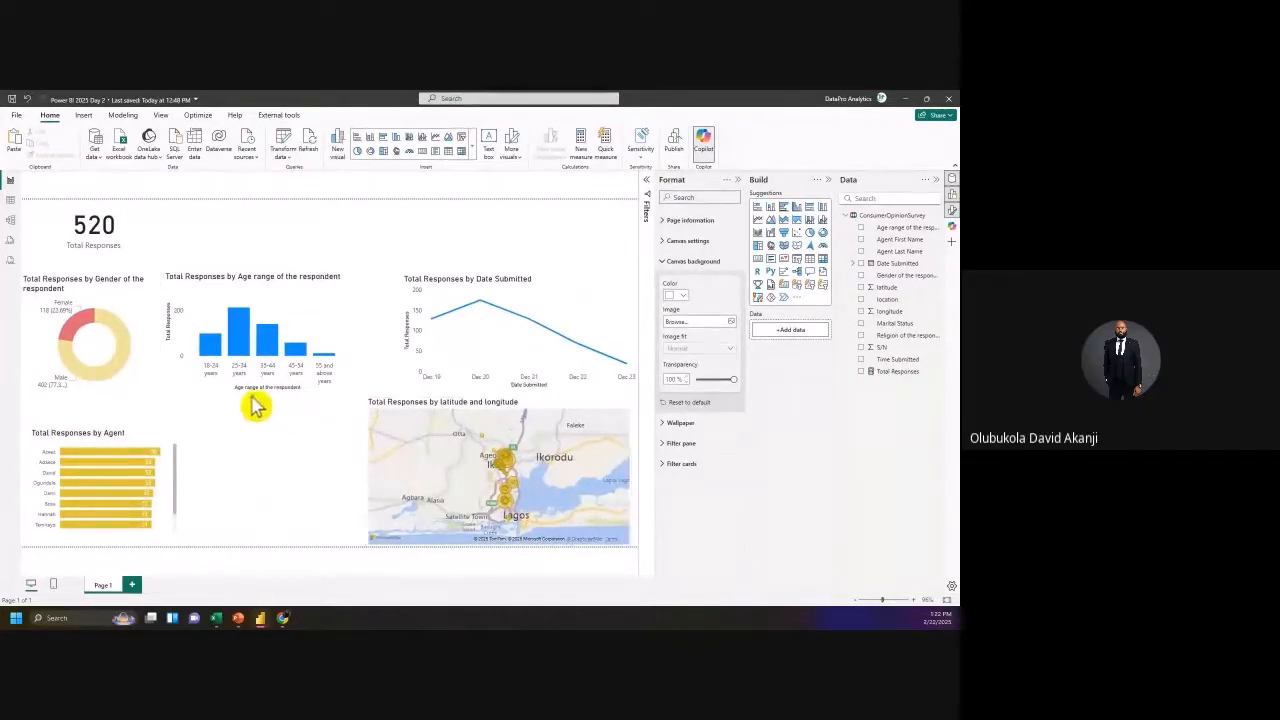
pyautogui.click(113, 452)
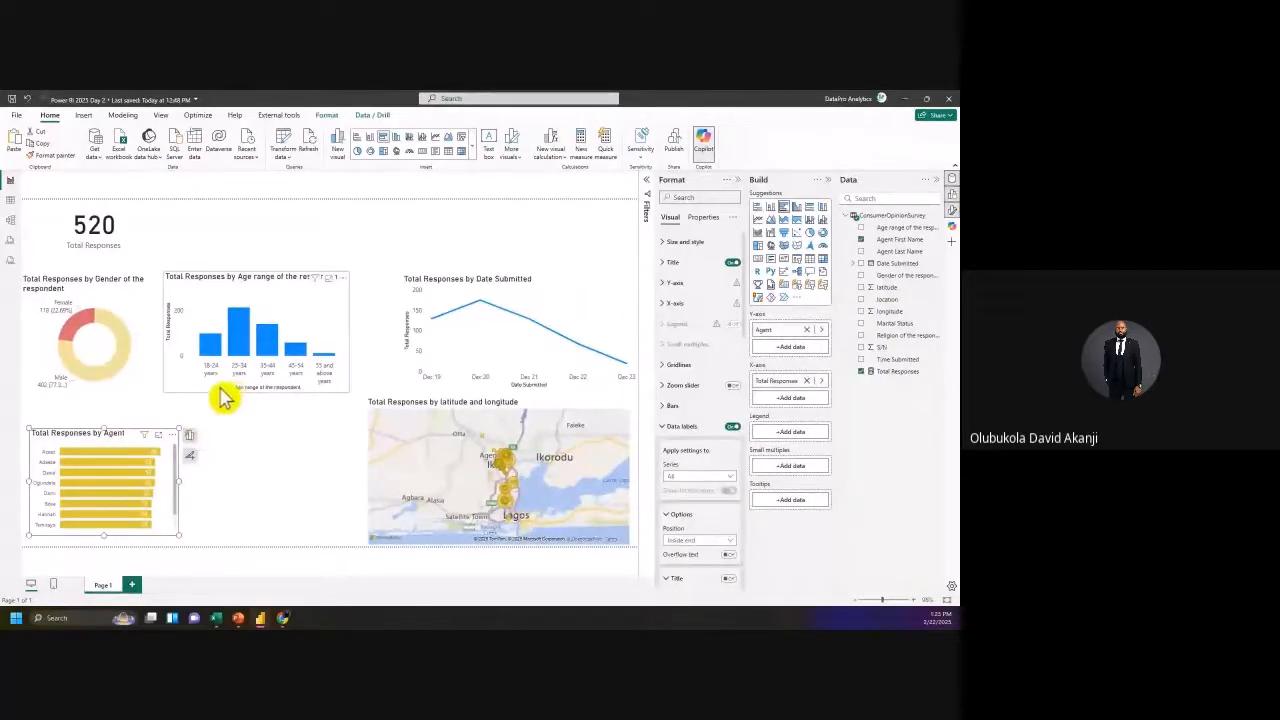
pyautogui.click(213, 302)
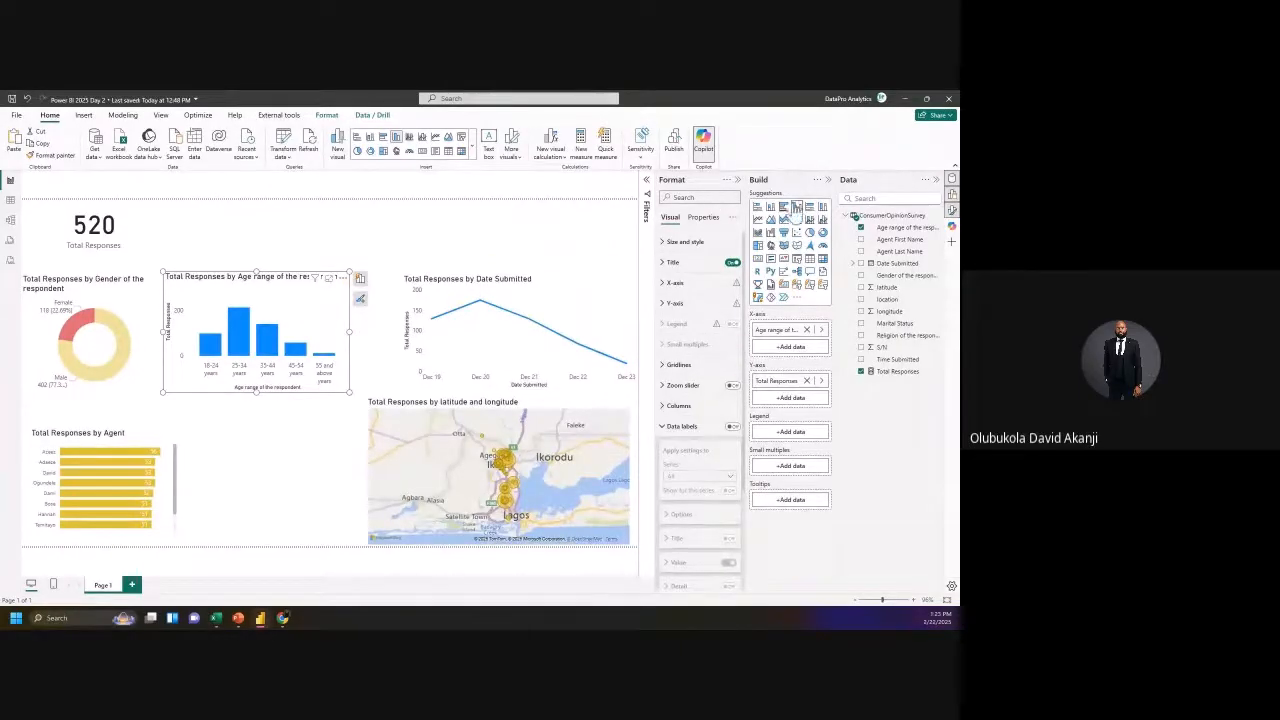
pyautogui.click(360, 281)
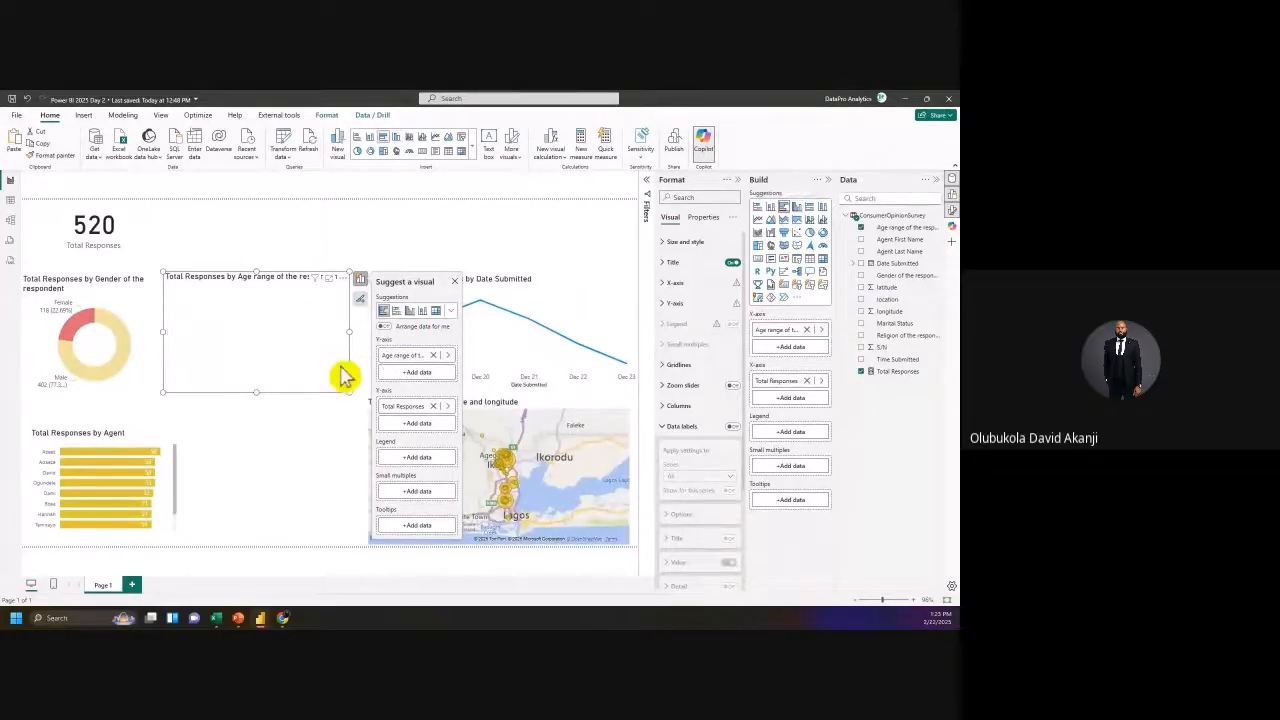
pyautogui.moveTo(271, 374); pyautogui.dragTo(300, 563)
pyautogui.click(387, 433)
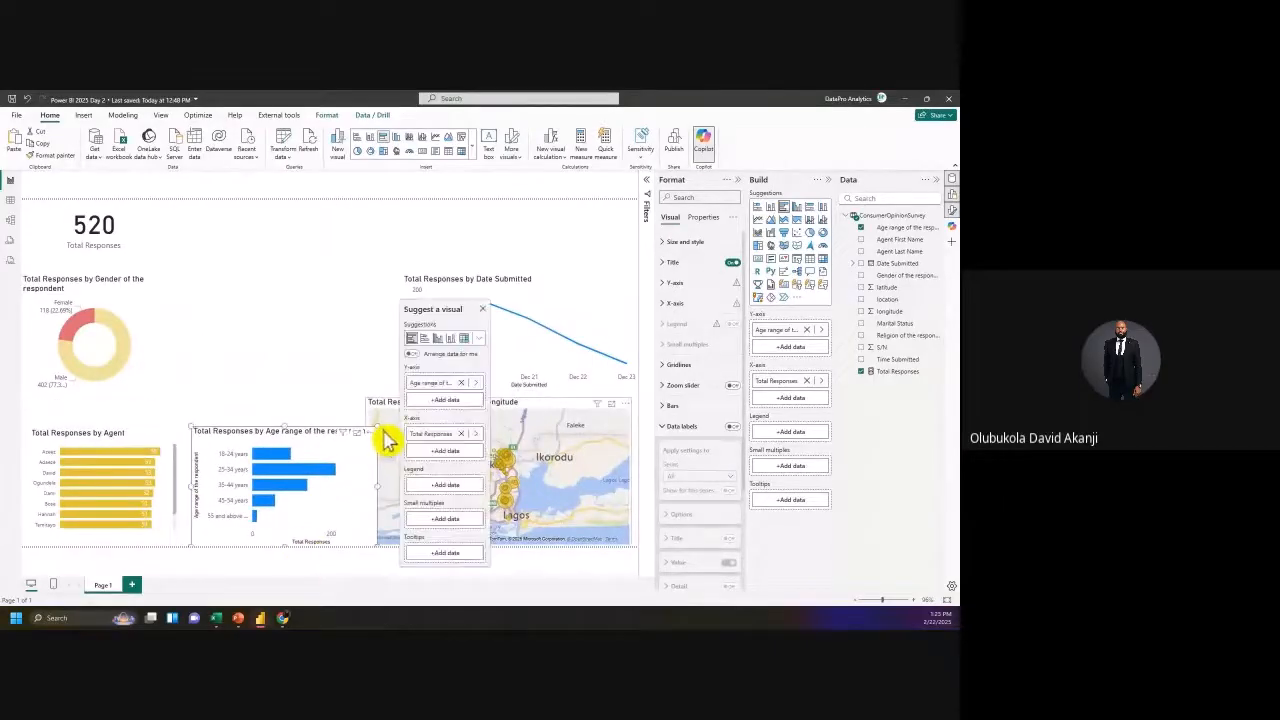
pyautogui.moveTo(379, 425); pyautogui.dragTo(364, 443)
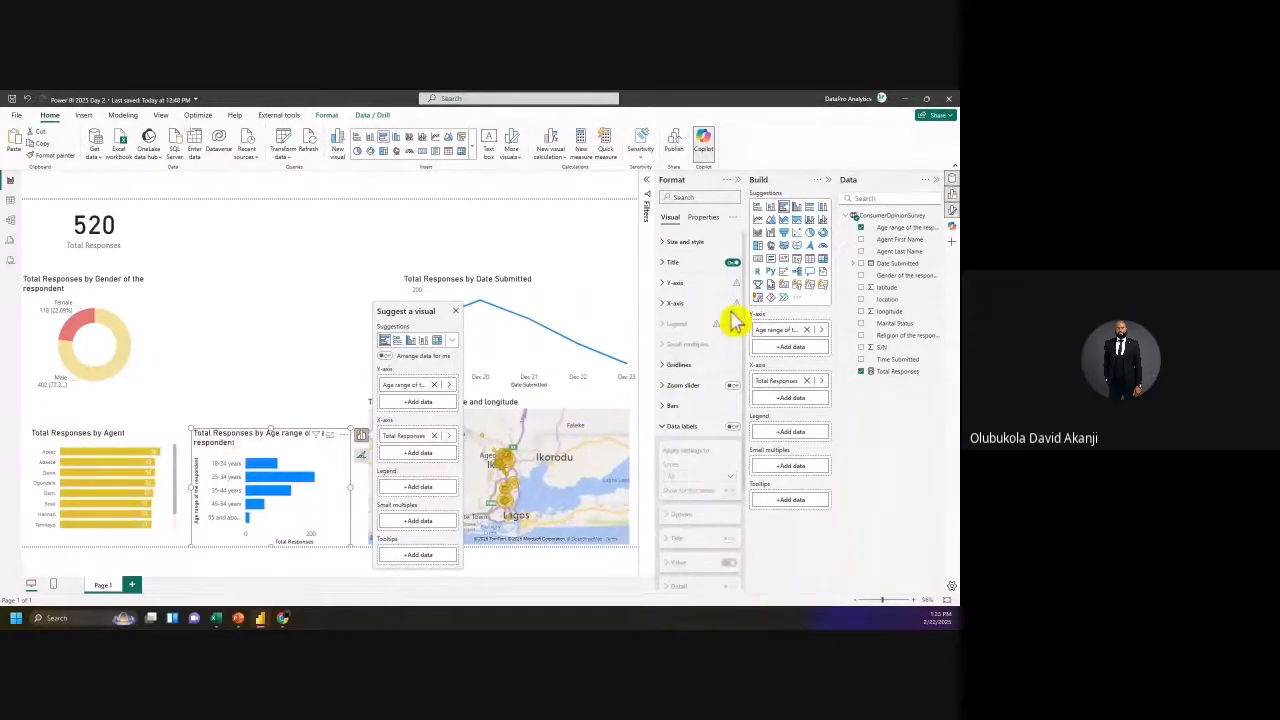
# Step: Paint the Agent chart's formatting onto the age chart, rename its field 'Age range', and check Table view
pyautogui.click(82, 452)
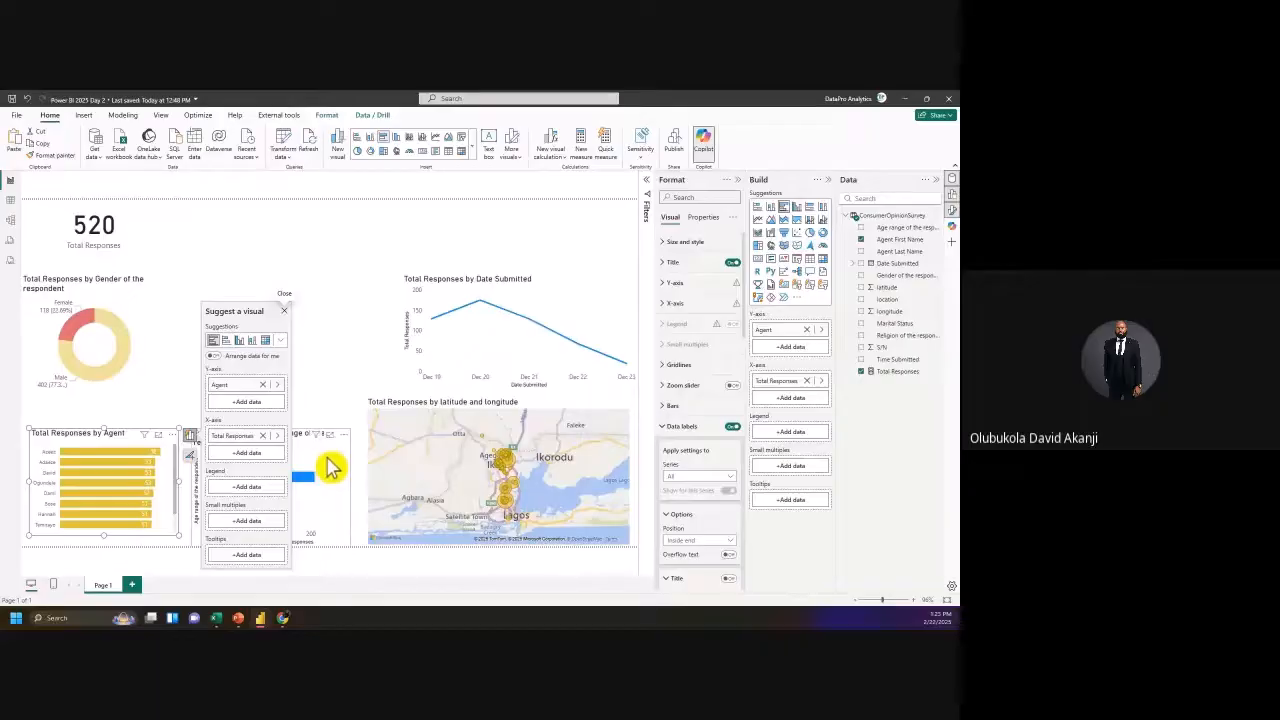
pyautogui.click(50, 156)
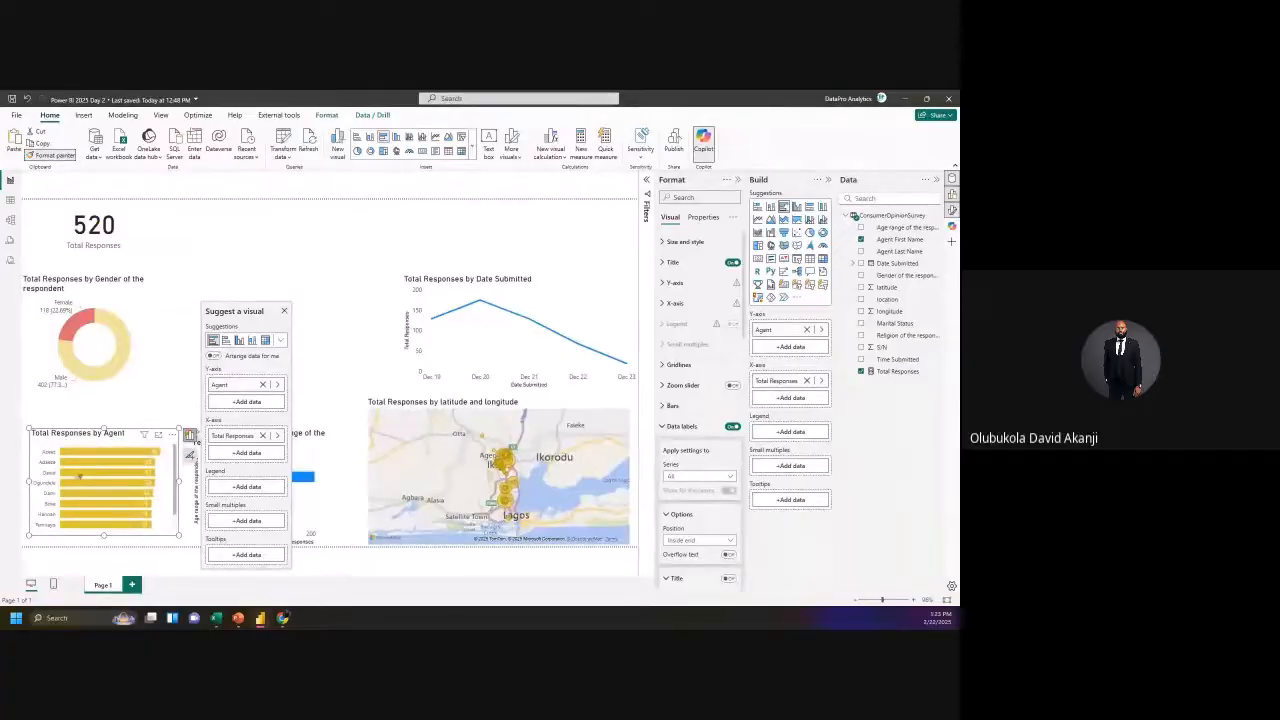
pyautogui.click(311, 451)
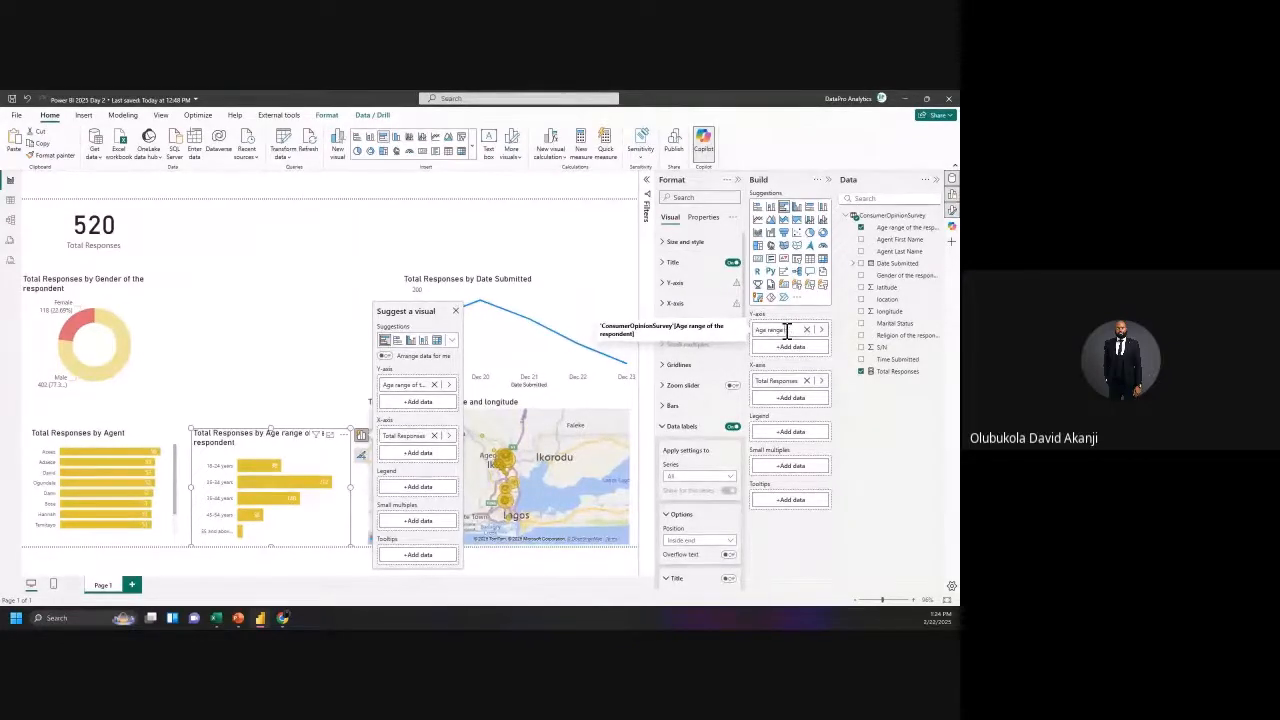
pyautogui.press('Return')
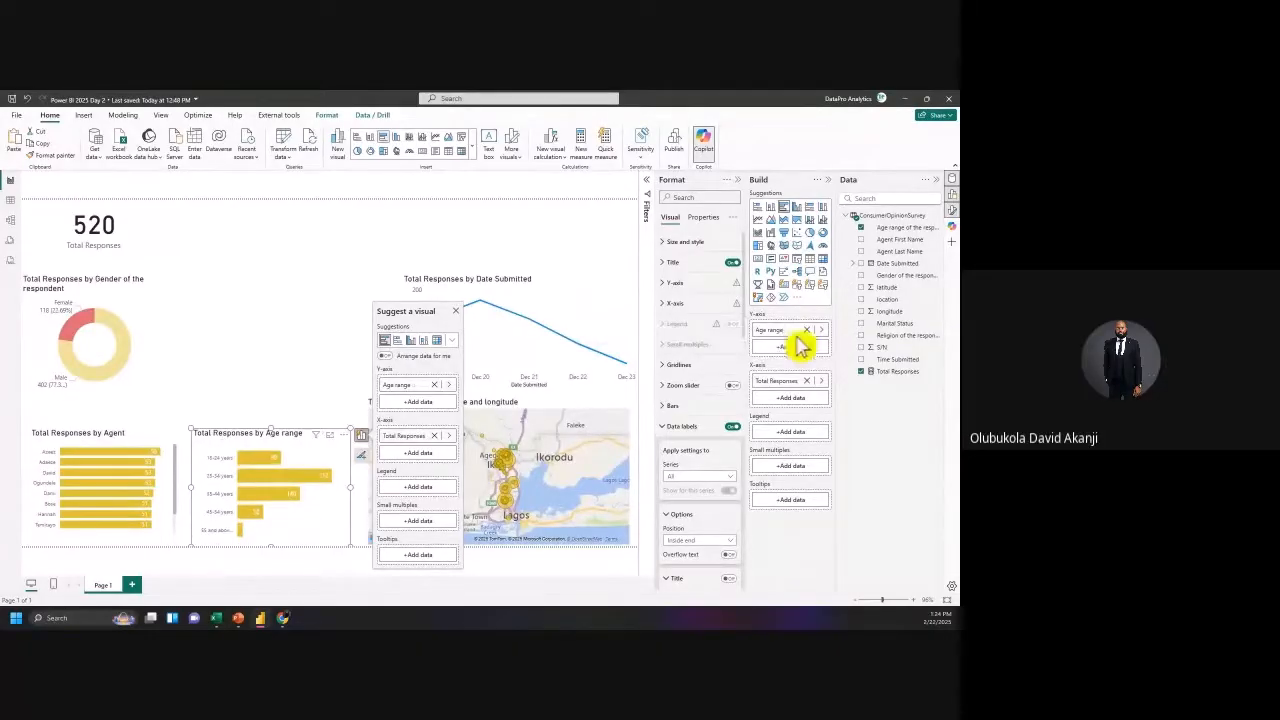
pyautogui.click(279, 446)
pyautogui.moveTo(277, 440); pyautogui.dragTo(277, 442)
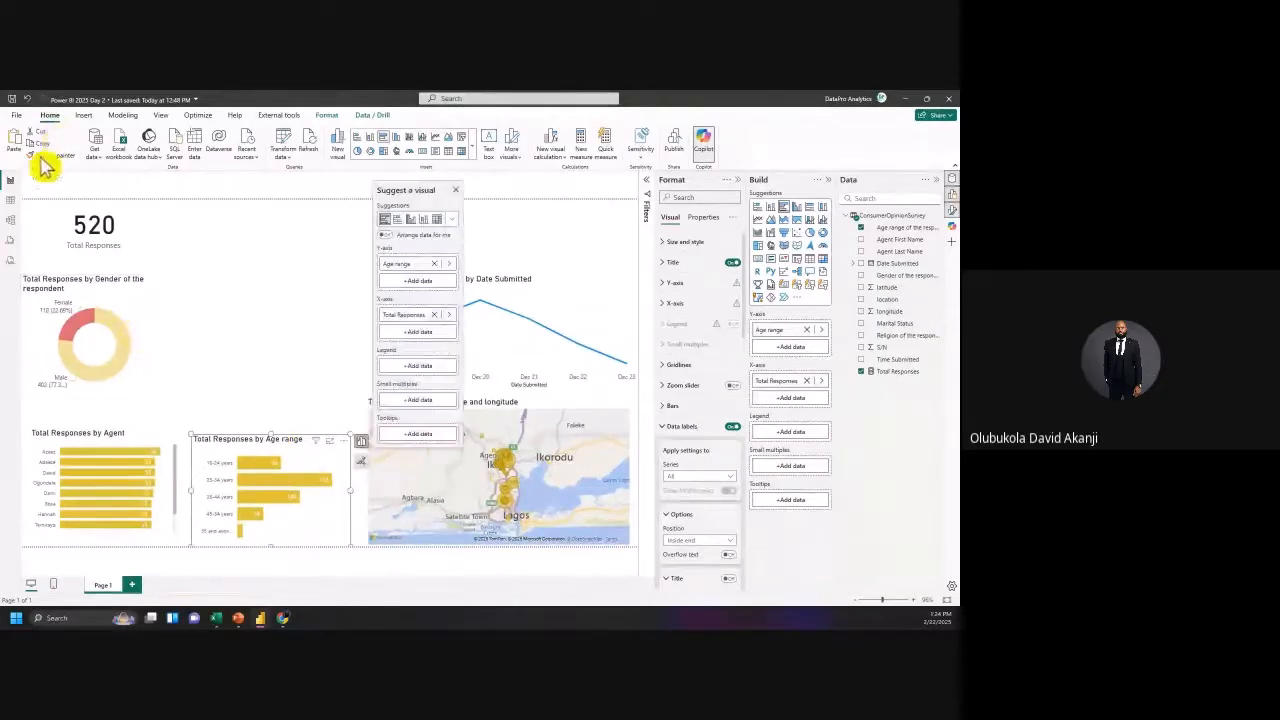
pyautogui.click(11, 202)
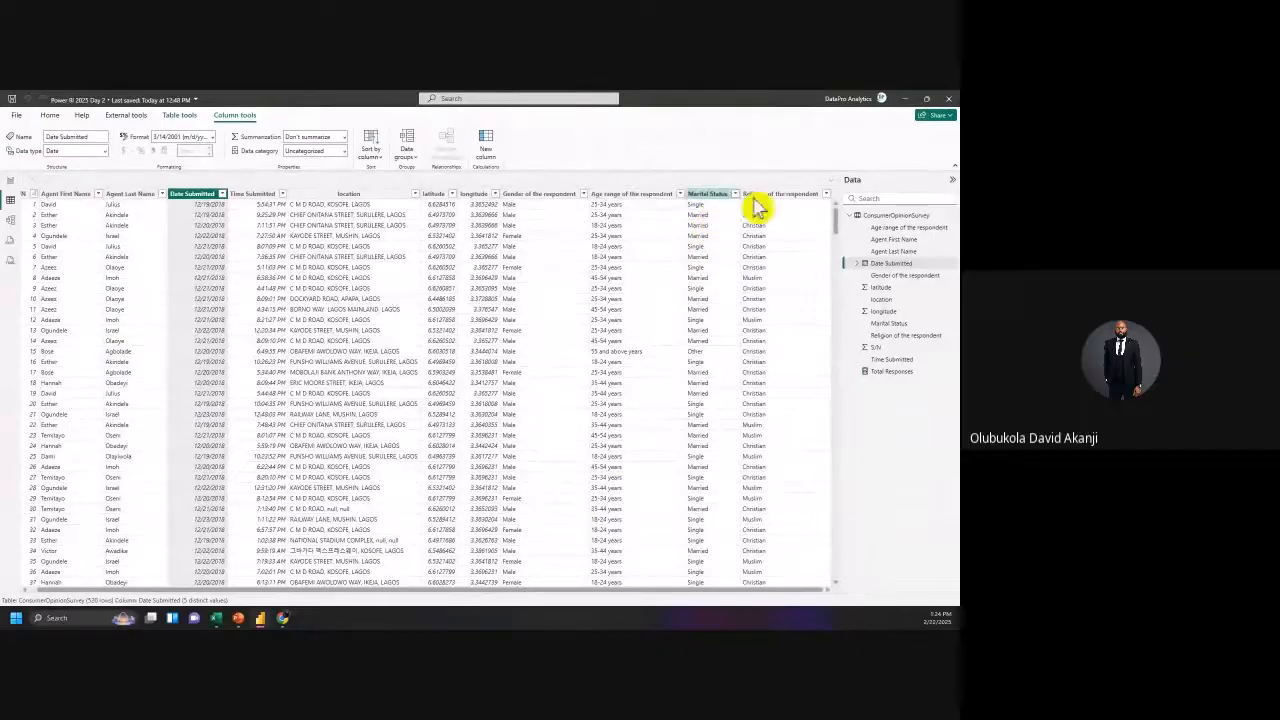
pyautogui.click(10, 181)
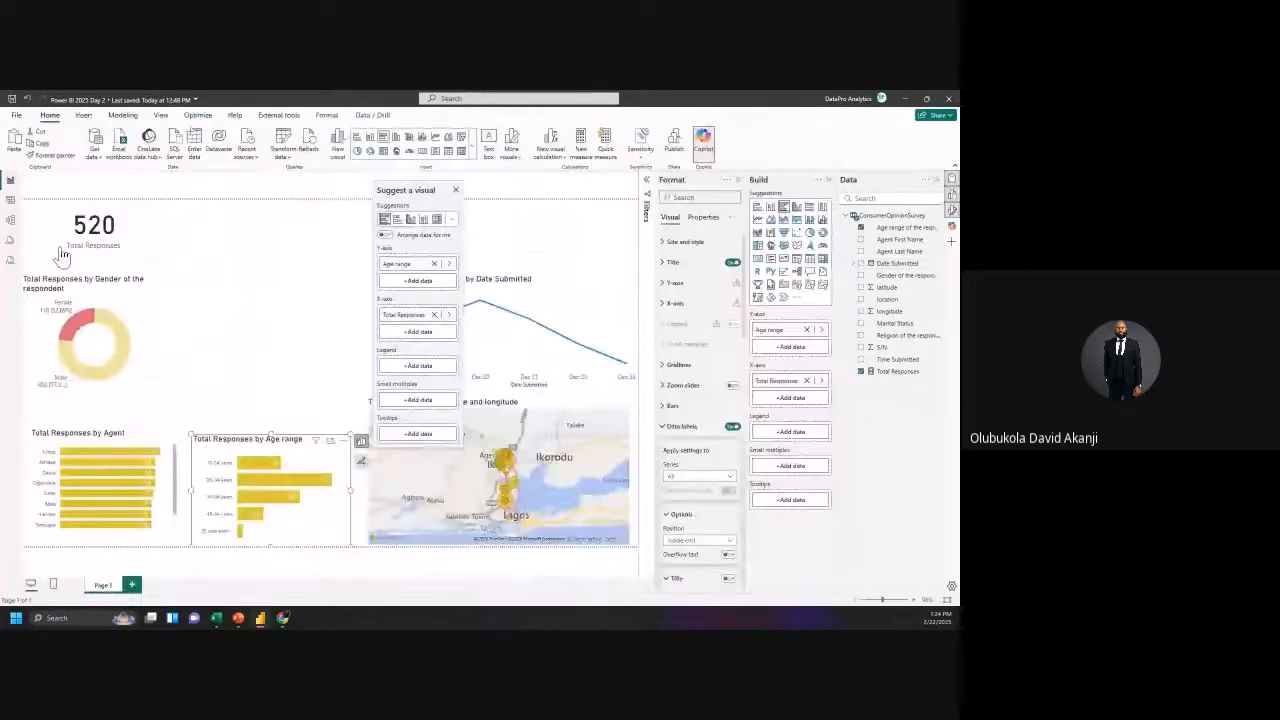
# Step: Paste two copies of the gender donut and line them up to its right
pyautogui.click(117, 318)
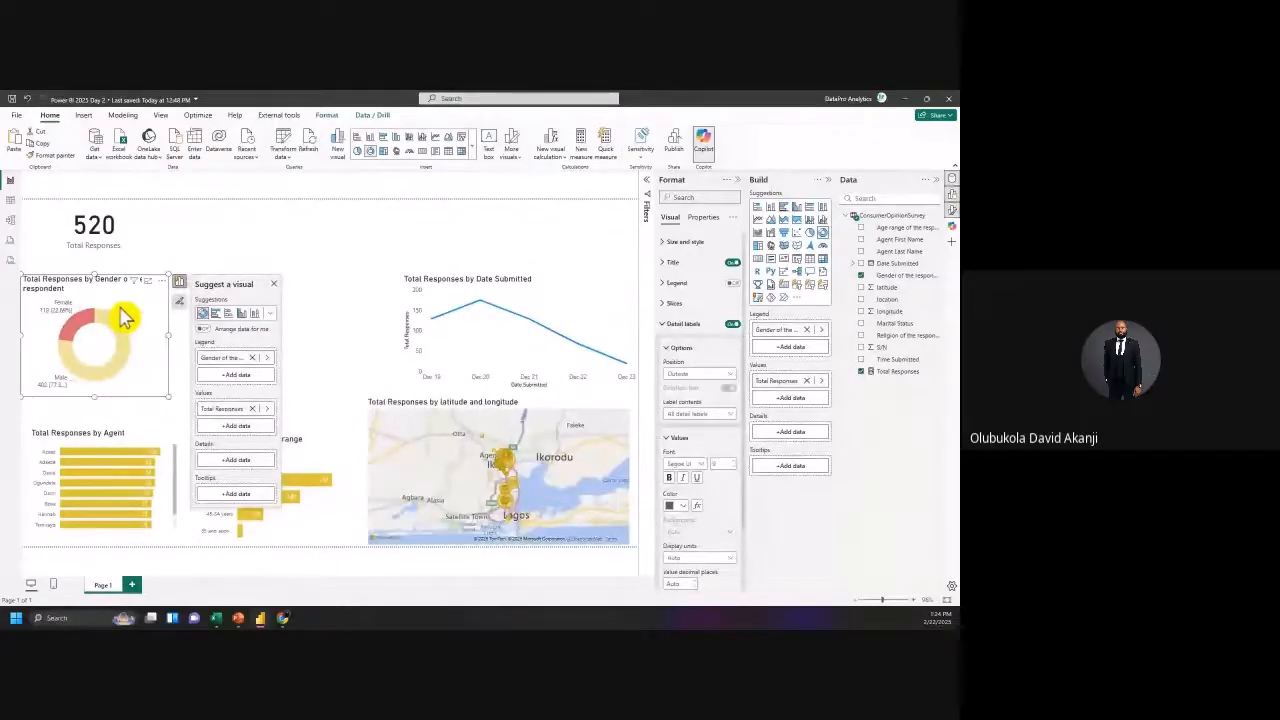
pyautogui.hotkey('ctrl', 'c')
pyautogui.hotkey('ctrl', 'v')
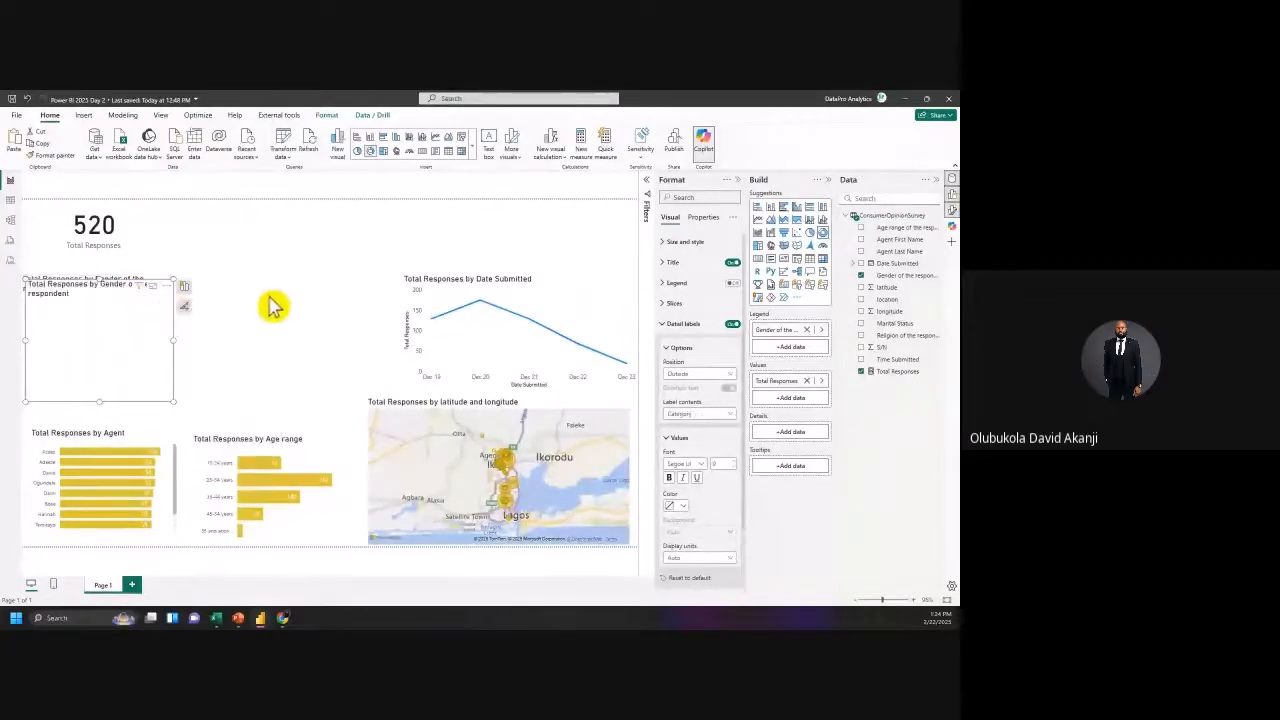
pyautogui.moveTo(277, 307); pyautogui.dragTo(268, 298)
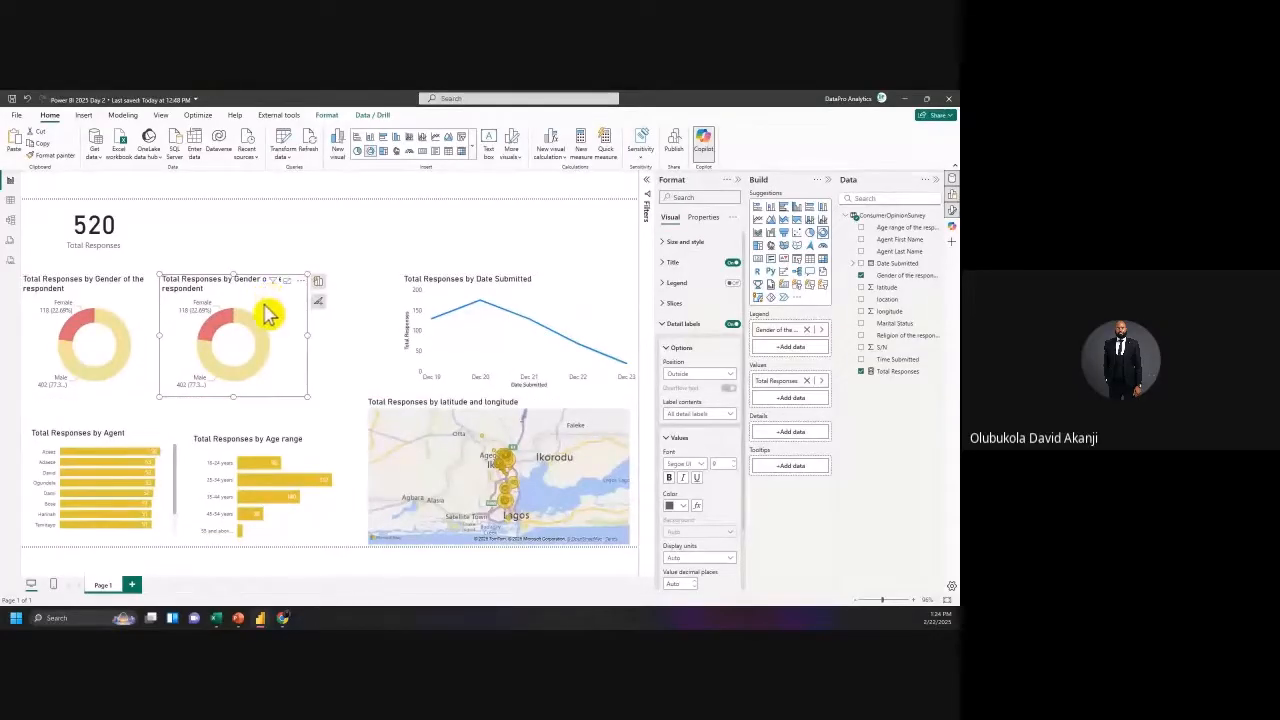
pyautogui.hotkey('ctrl', 'v')
pyautogui.moveTo(446, 300); pyautogui.dragTo(429, 296)
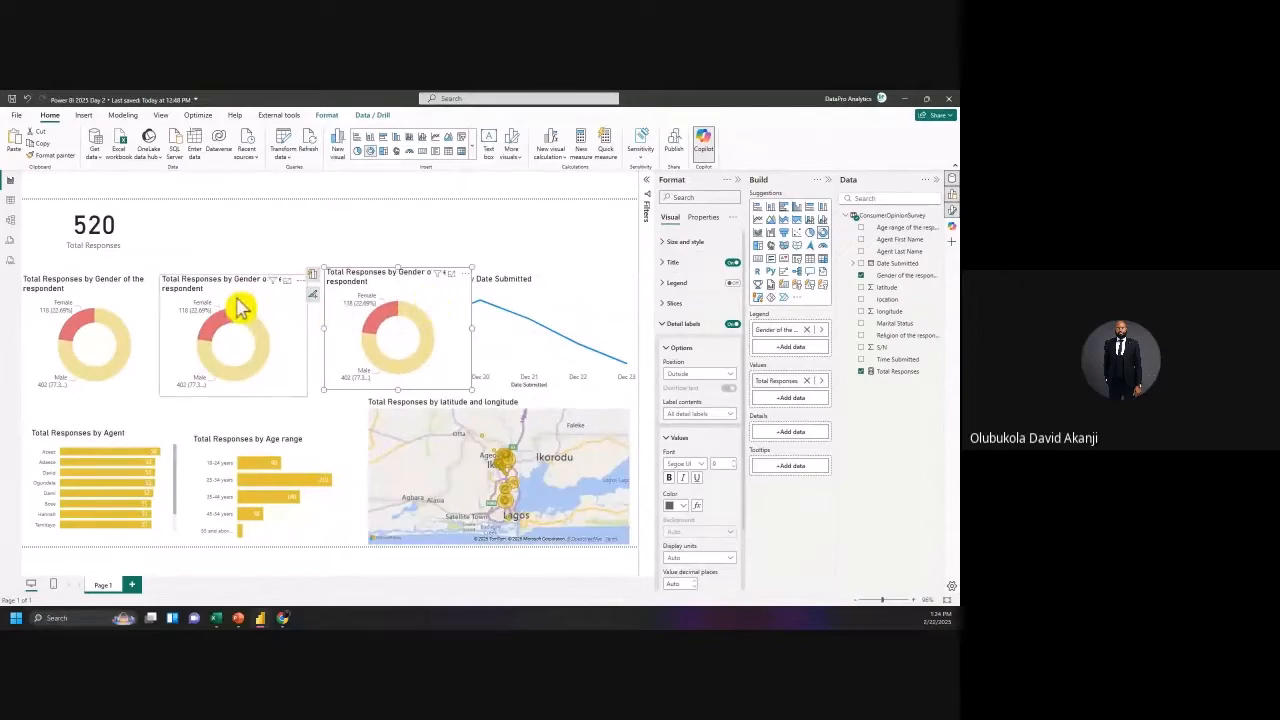
# Step: Replace Gender in the copies' legends with Marital Status and with Religion of the respondent
pyautogui.click(240, 310)
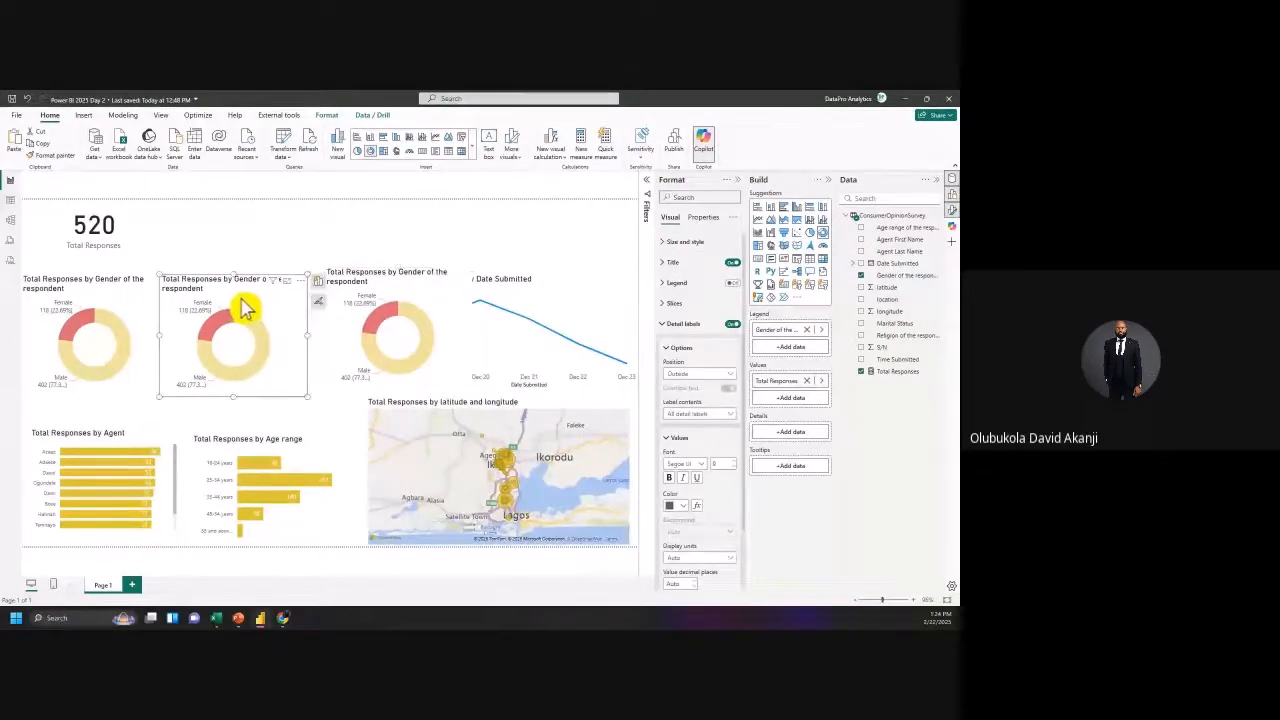
pyautogui.click(807, 331)
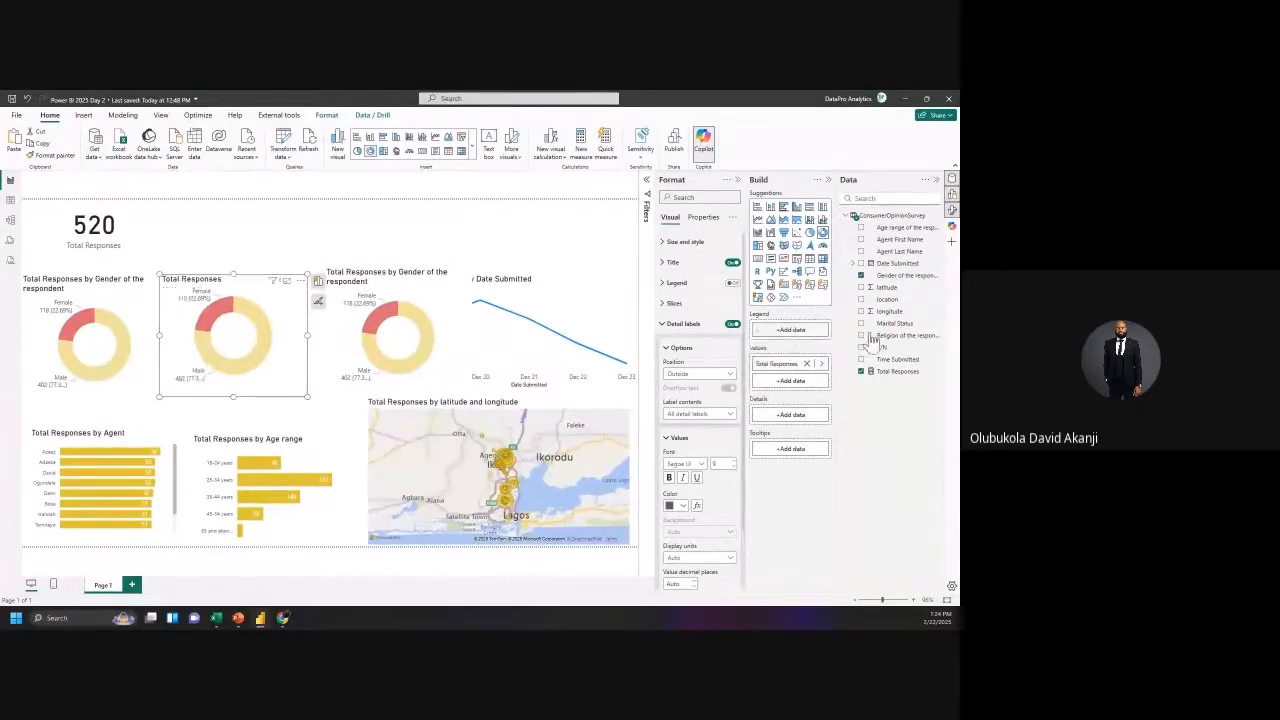
pyautogui.moveTo(801, 334); pyautogui.dragTo(800, 342)
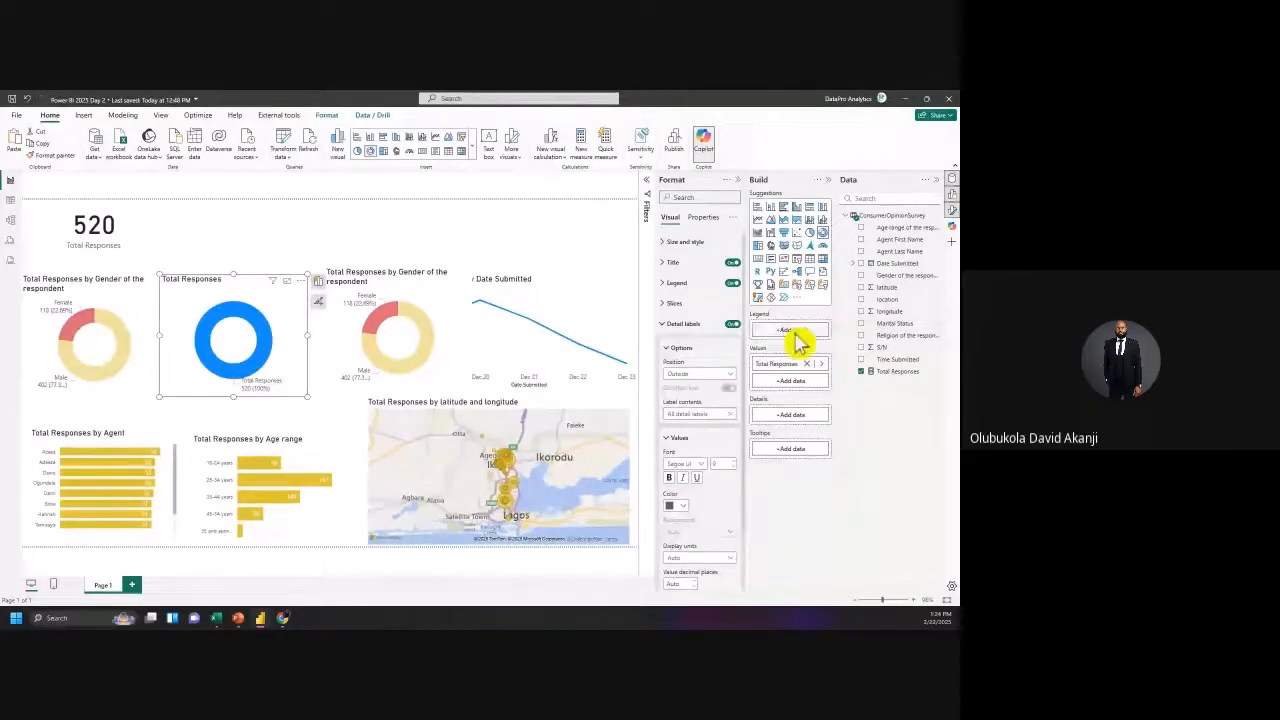
pyautogui.click(433, 295)
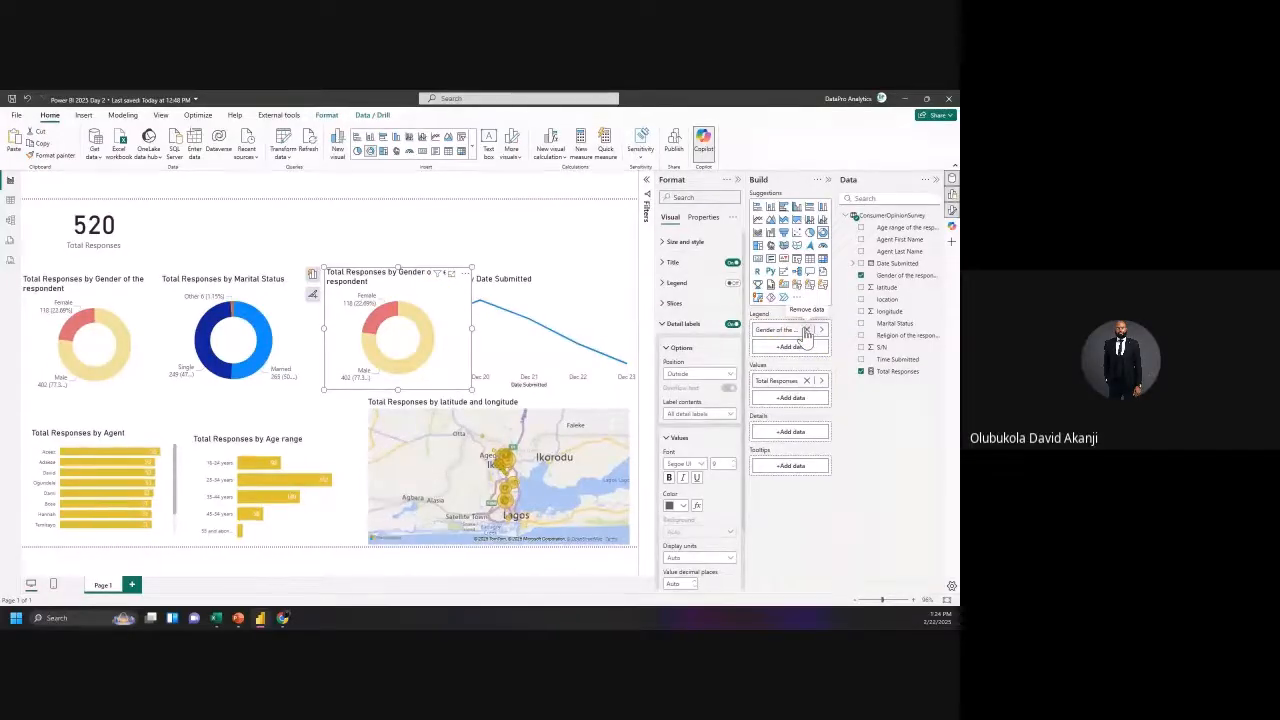
pyautogui.click(806, 330)
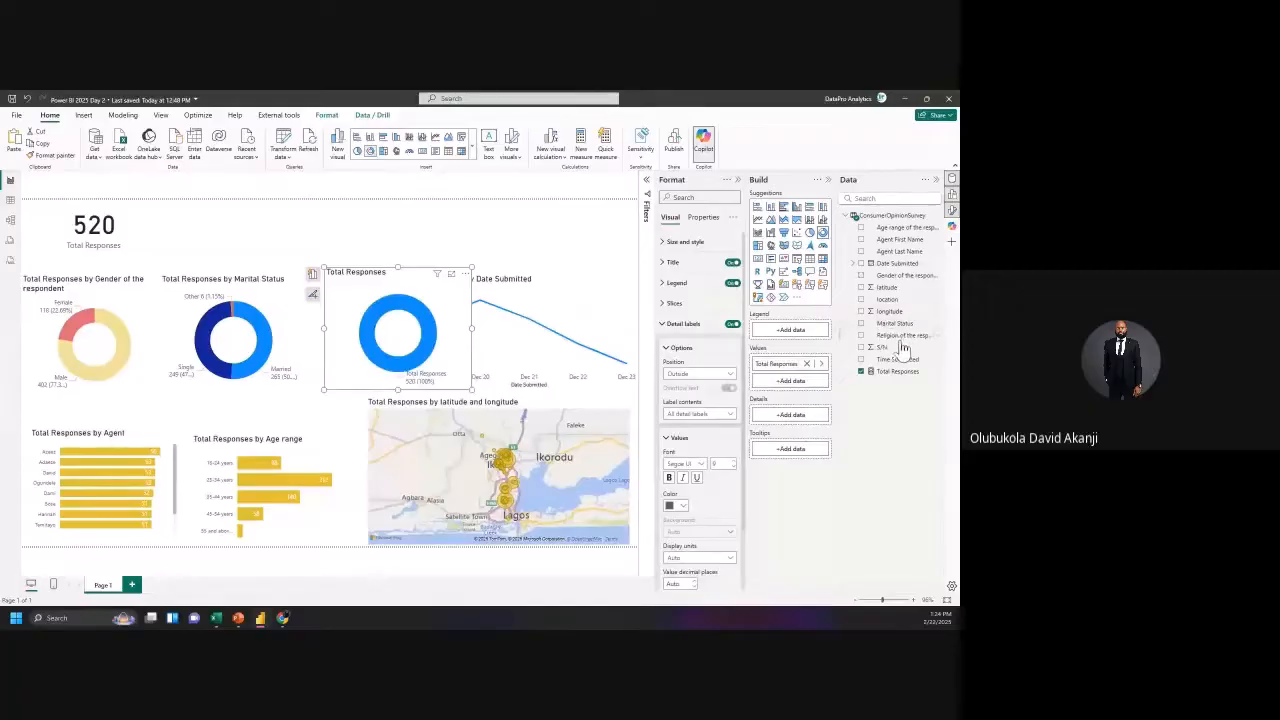
pyautogui.moveTo(901, 344); pyautogui.dragTo(790, 343)
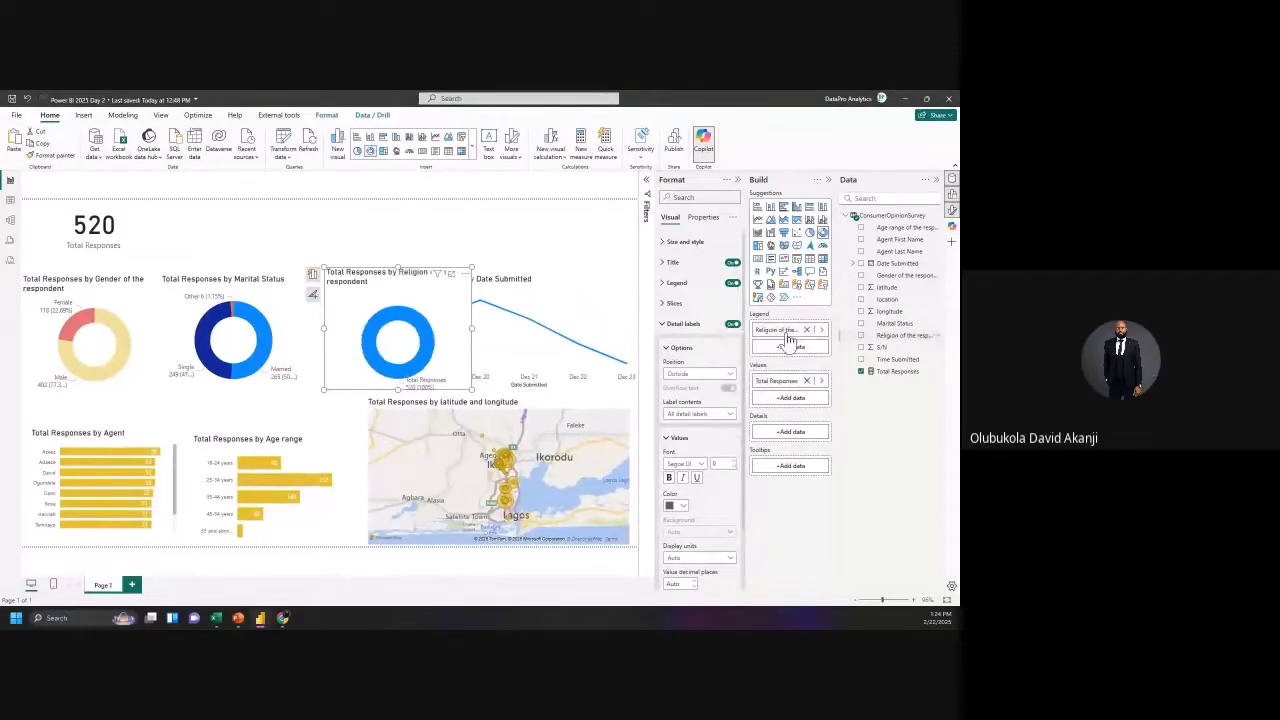
pyautogui.click(127, 309)
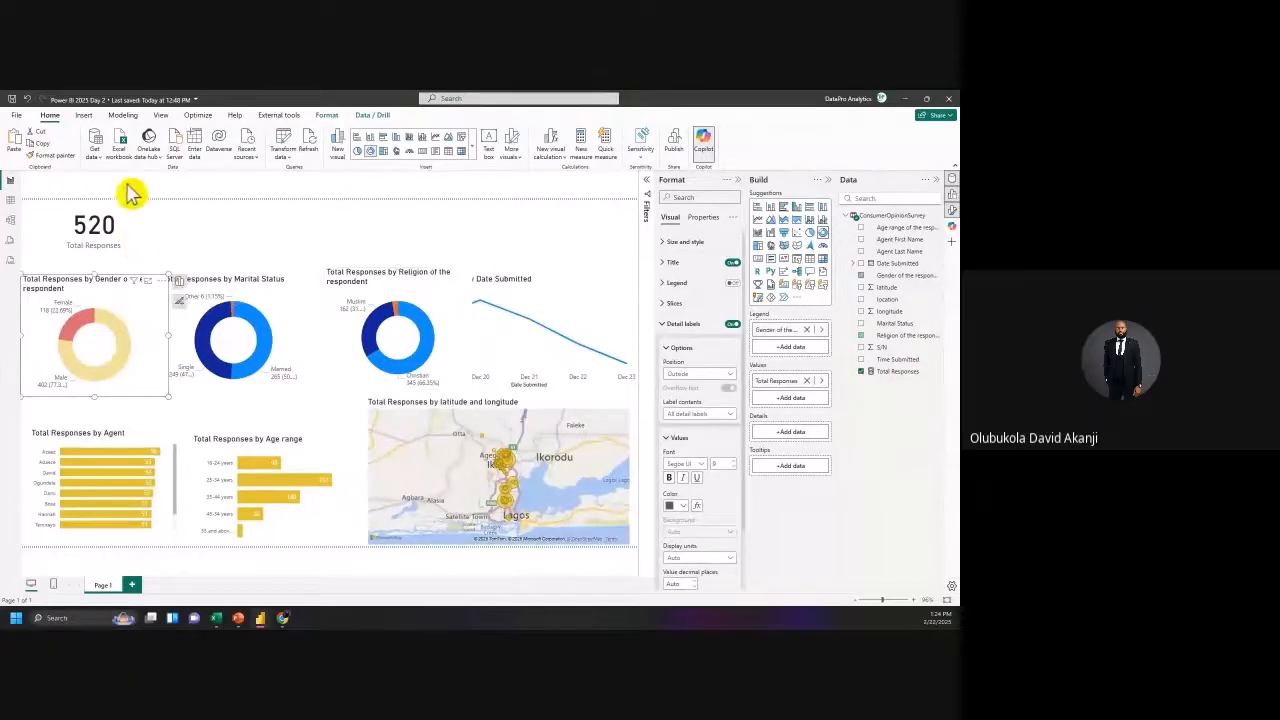
# Step: Paint the gender donut's formatting onto the Marital Status donut and show its slice colours
pyautogui.click(60, 170)
pyautogui.click(265, 305)
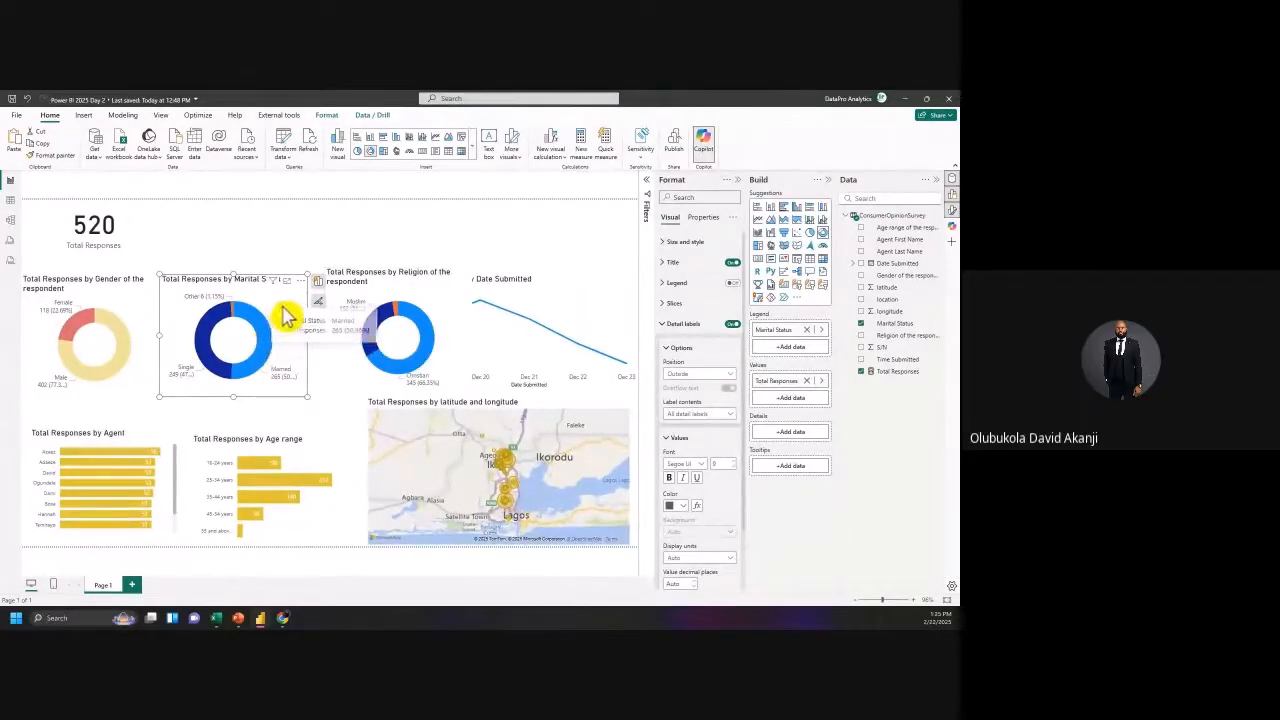
pyautogui.click(669, 325)
pyautogui.click(666, 303)
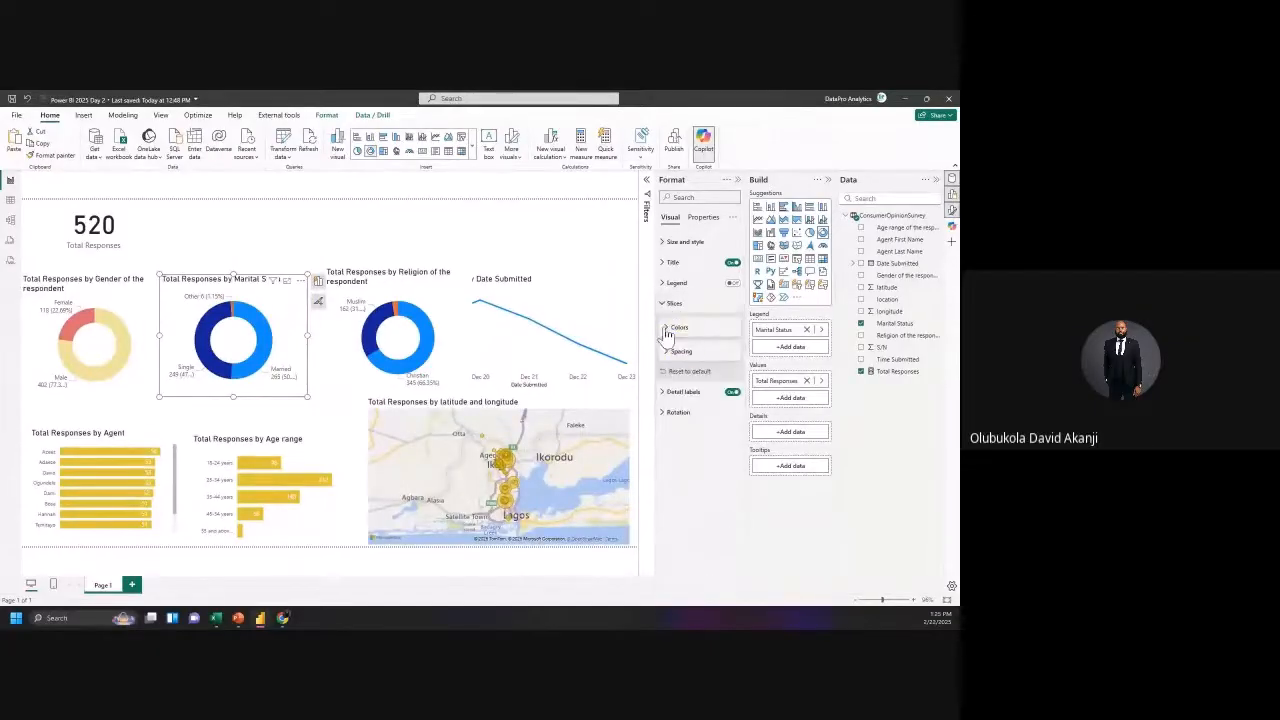
pyautogui.click(667, 332)
# Step: Colour the Married slice light pink, Single pale yellow and Other light pink
pyautogui.click(681, 356)
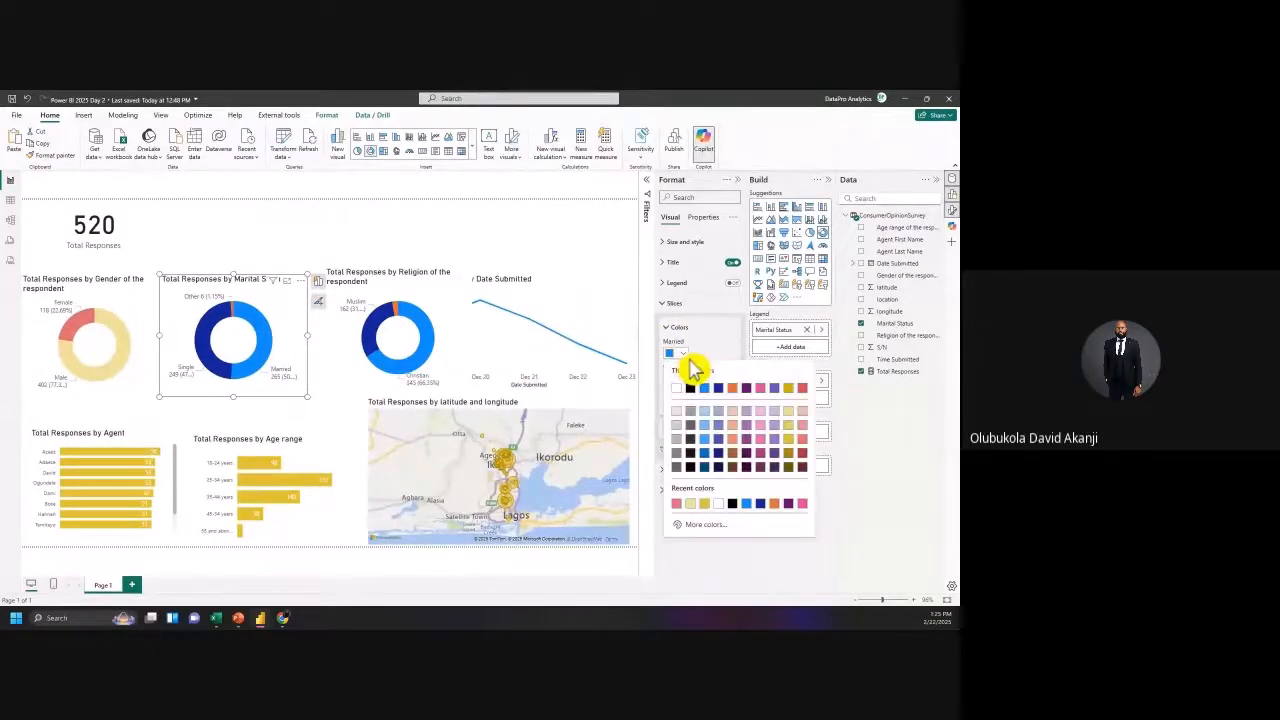
pyautogui.click(758, 409)
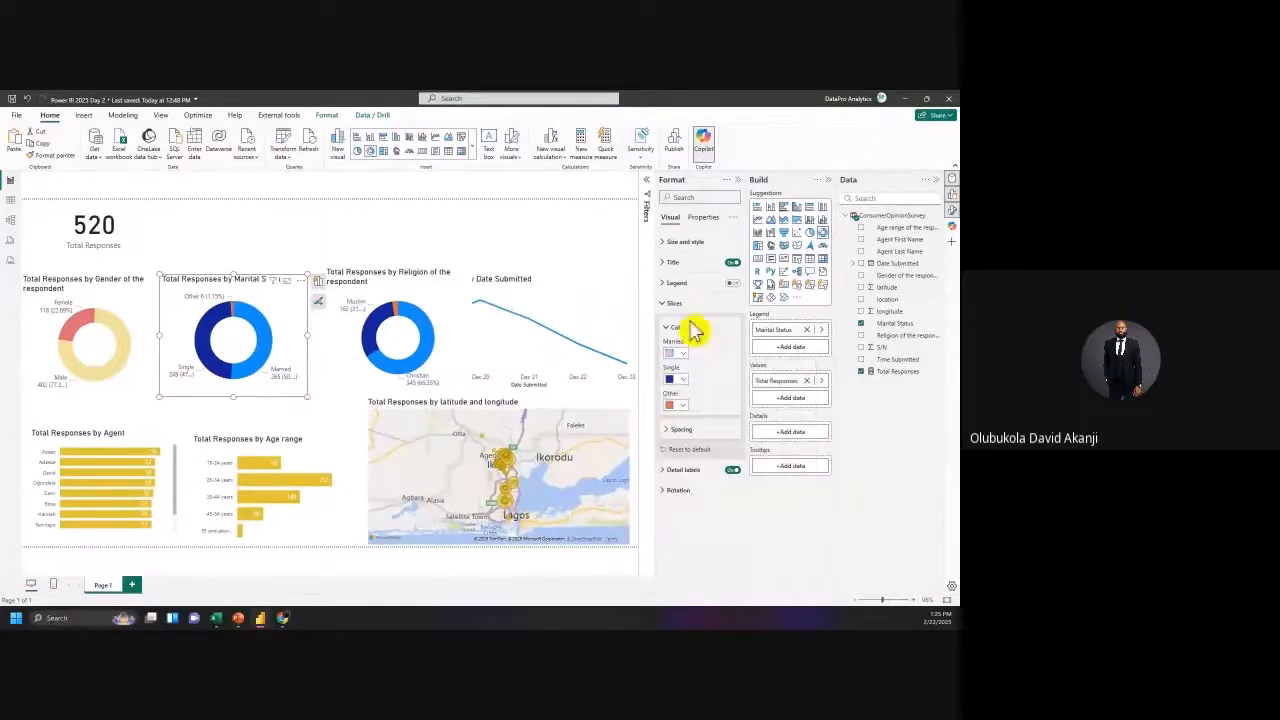
pyautogui.click(679, 380)
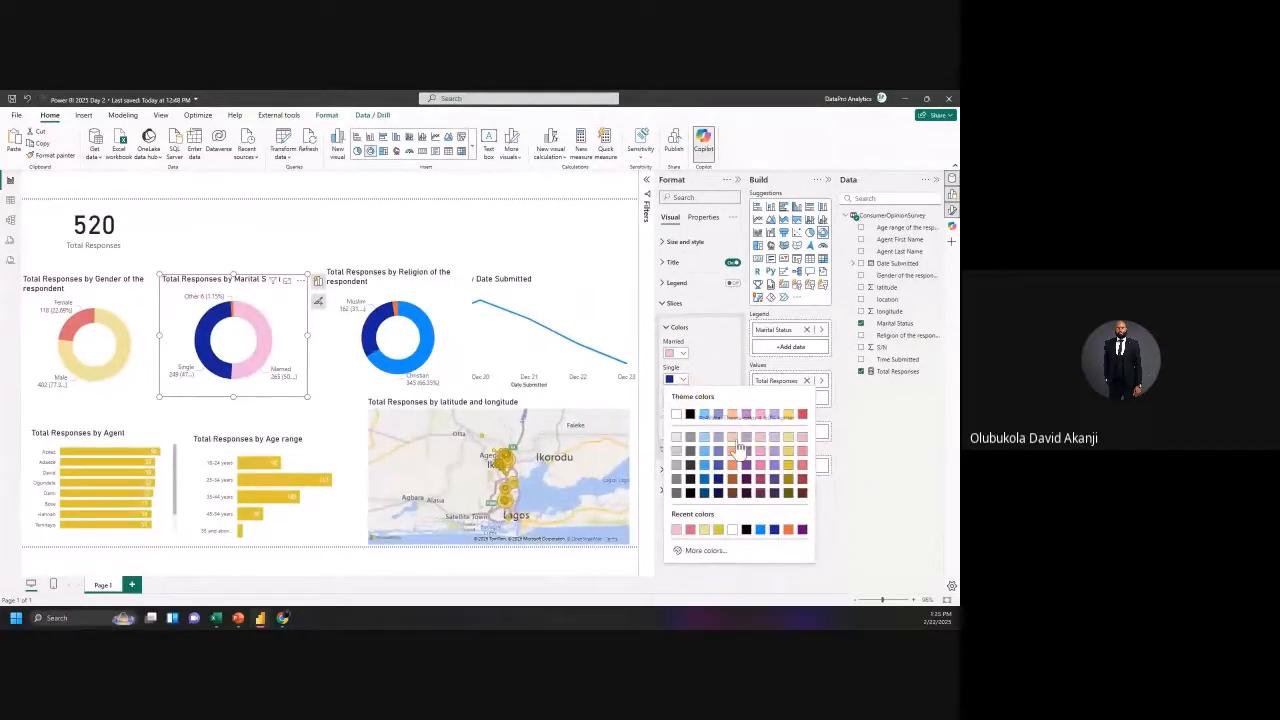
pyautogui.click(737, 446)
pyautogui.click(689, 381)
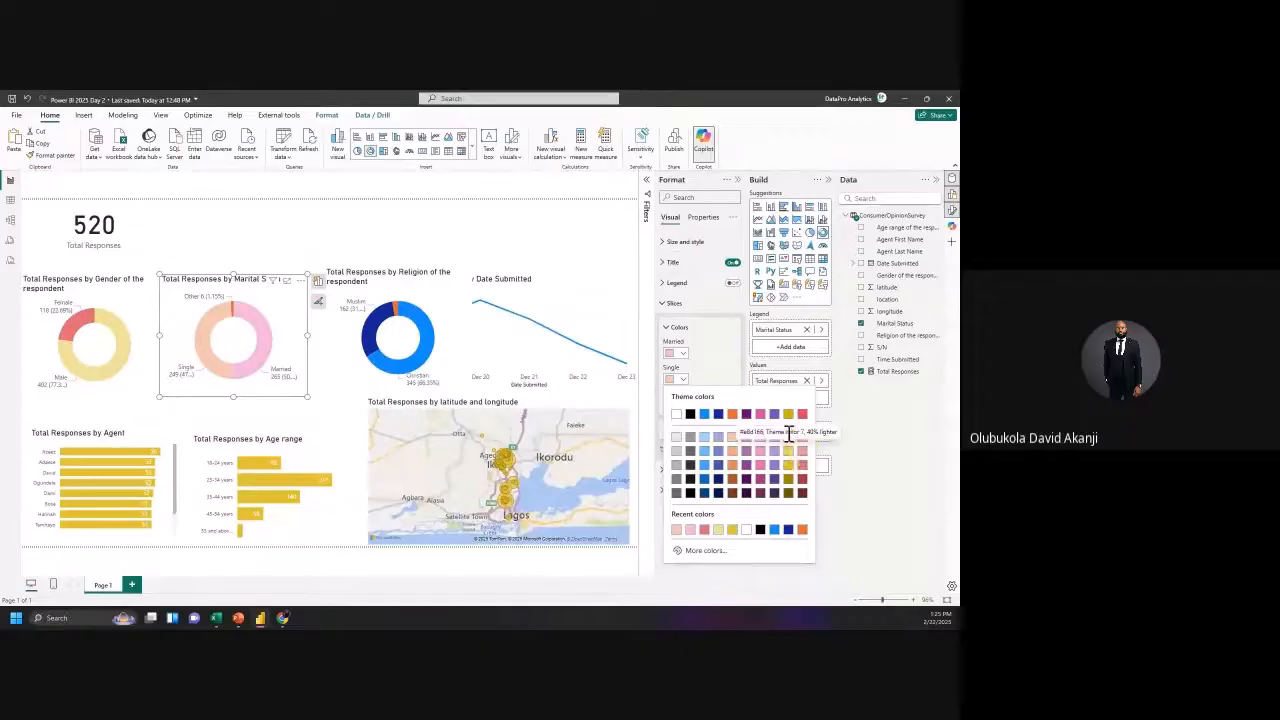
pyautogui.click(718, 531)
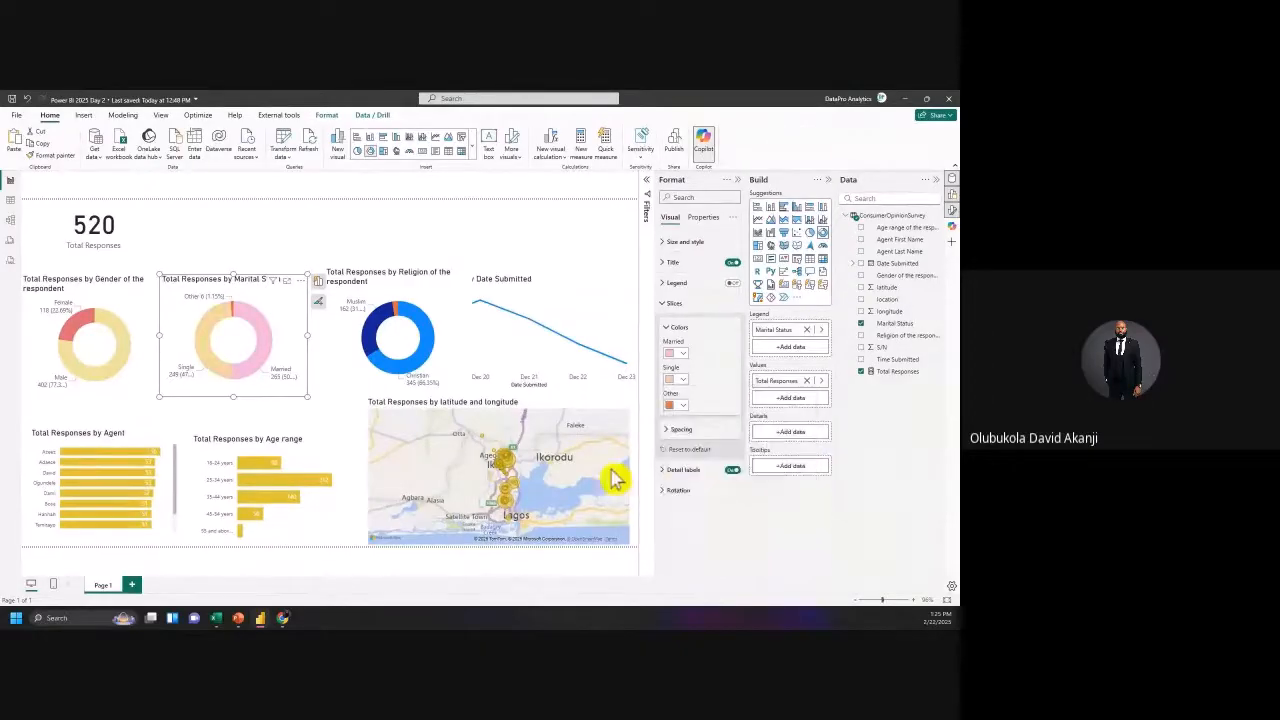
pyautogui.click(679, 406)
pyautogui.click(733, 471)
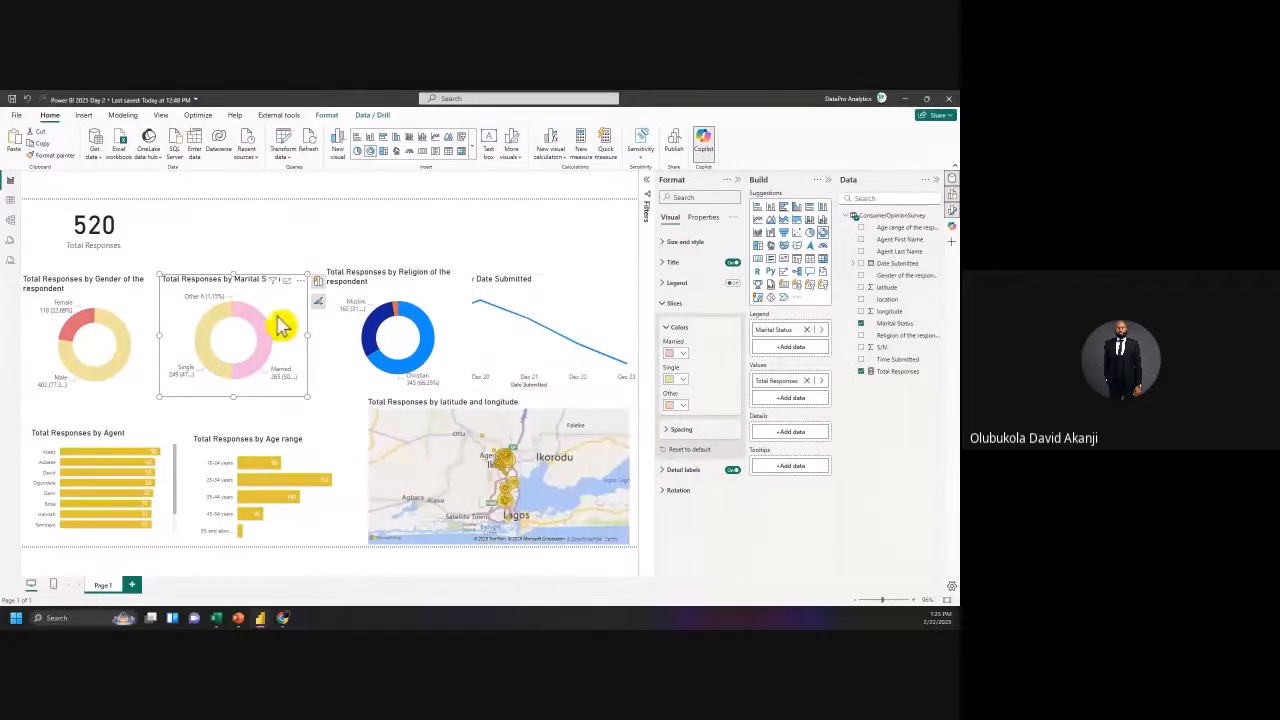
pyautogui.click(62, 156)
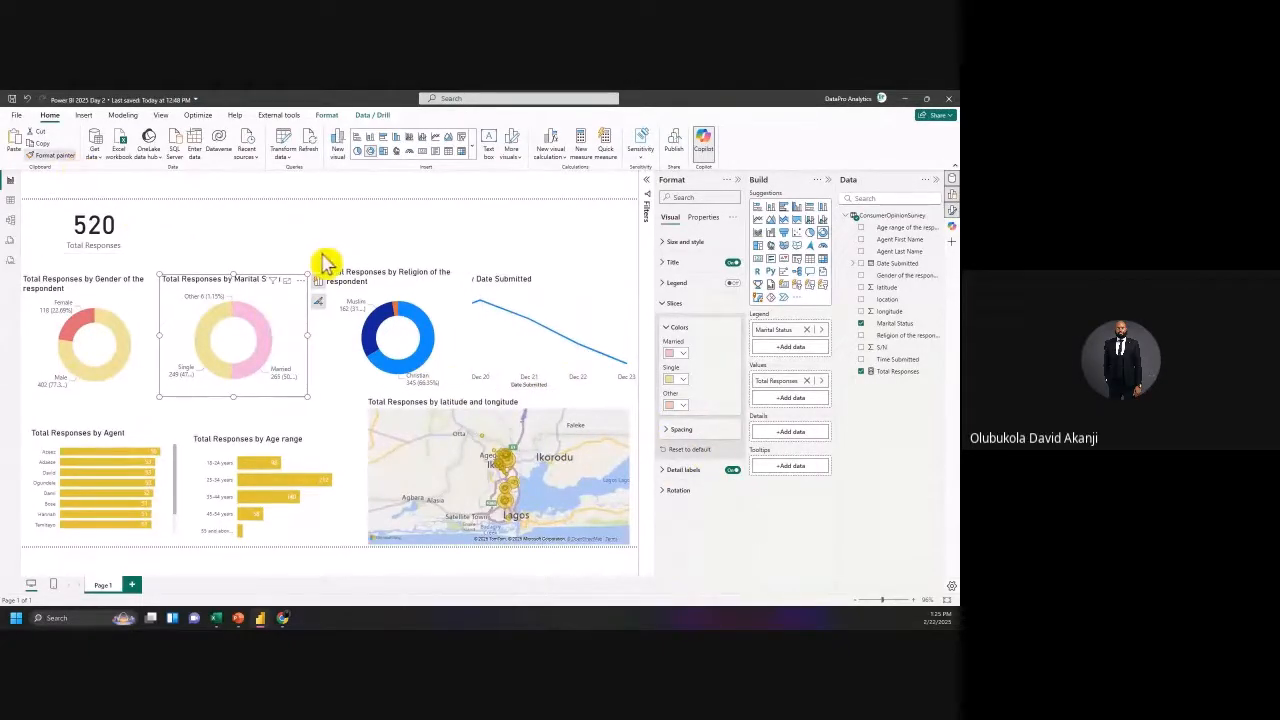
# Step: Paint the formatting onto the Religion donut: Christian peach, Muslim lavender, Other pale yellow
pyautogui.click(405, 302)
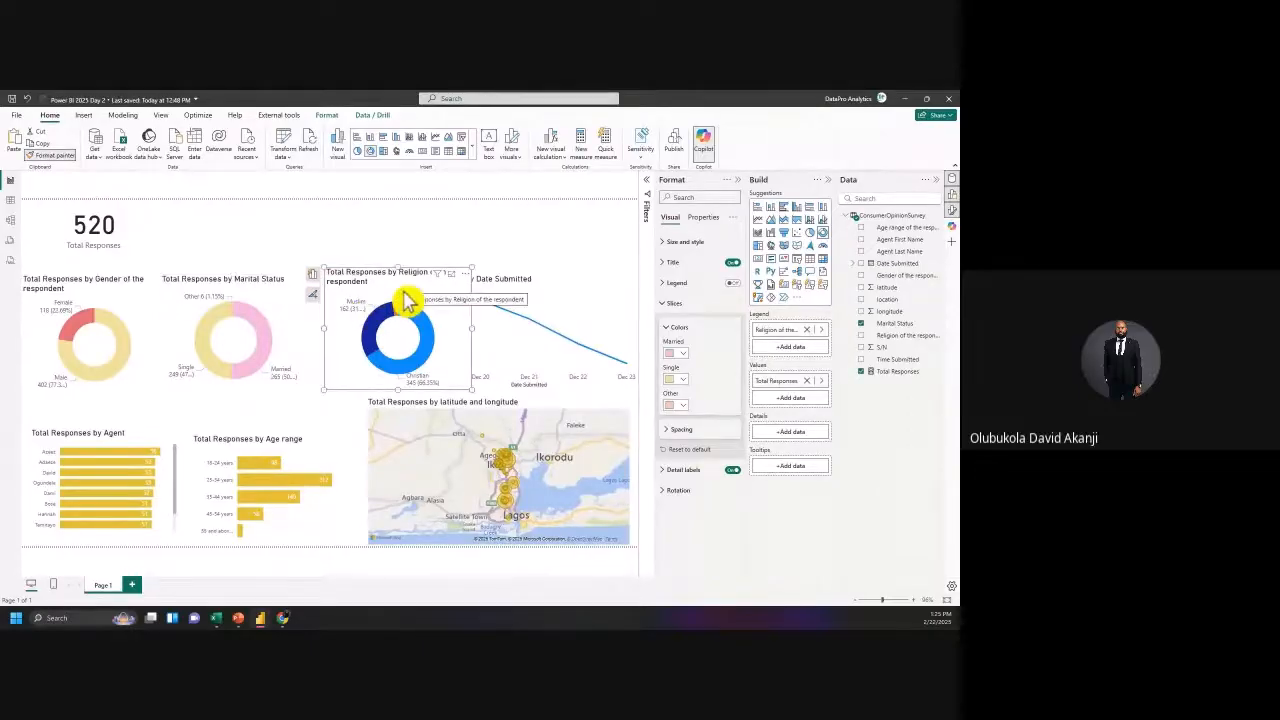
pyautogui.click(679, 355)
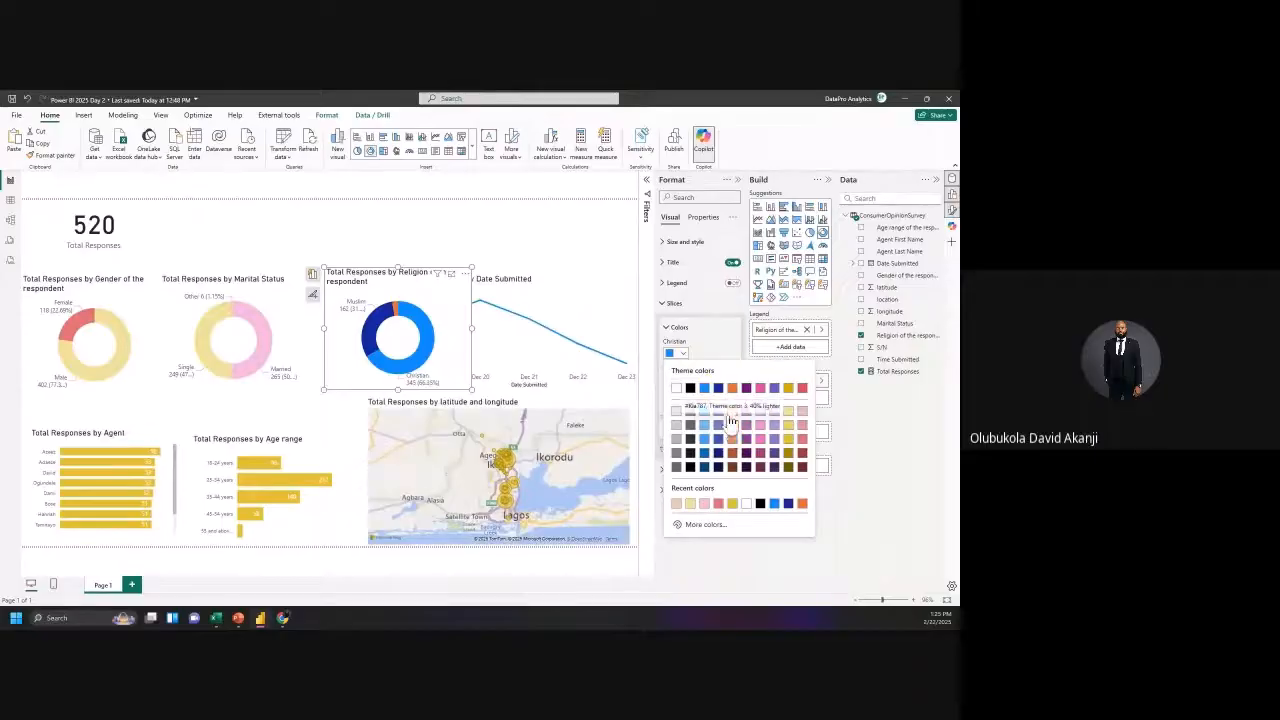
pyautogui.click(732, 425)
pyautogui.click(682, 381)
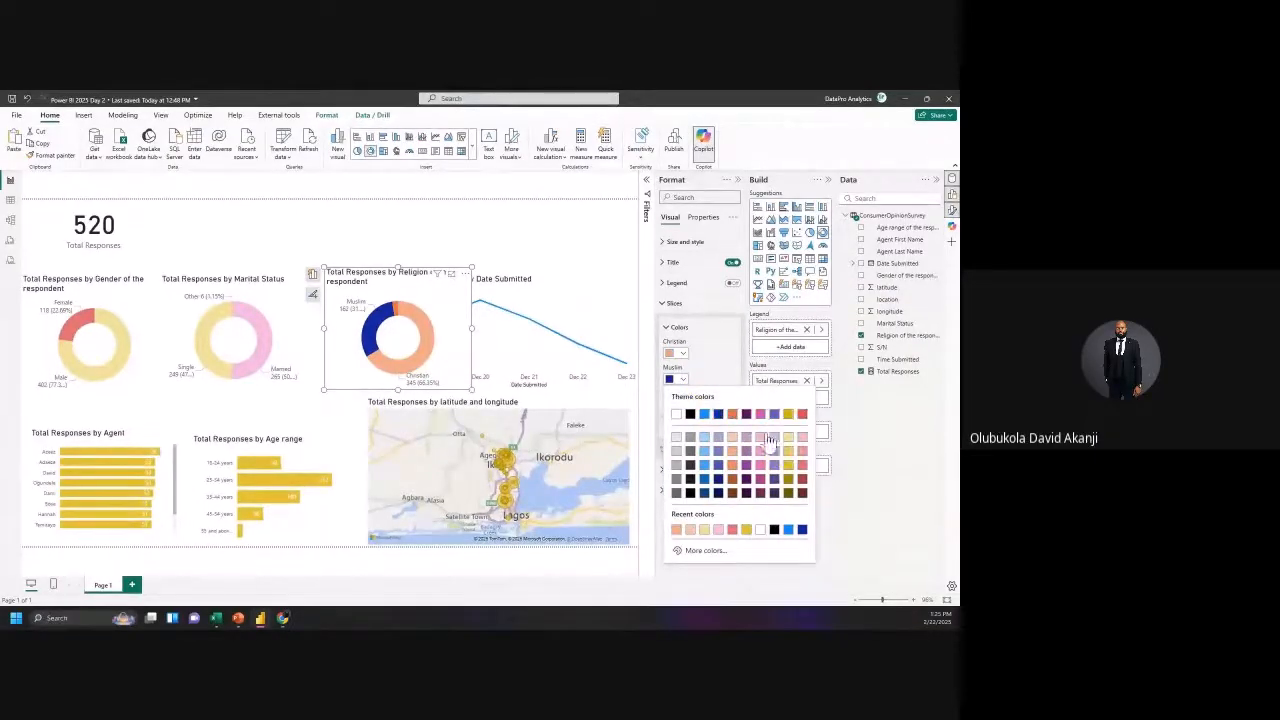
pyautogui.click(683, 378)
pyautogui.click(682, 406)
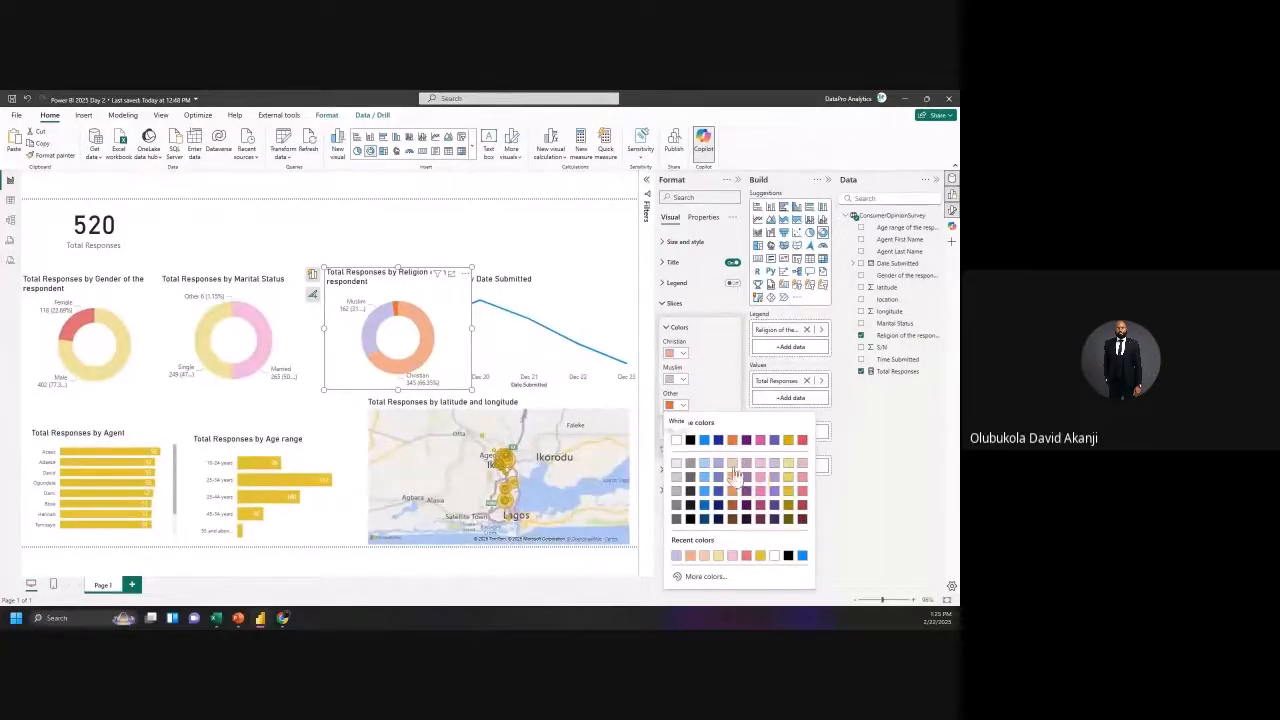
pyautogui.click(718, 467)
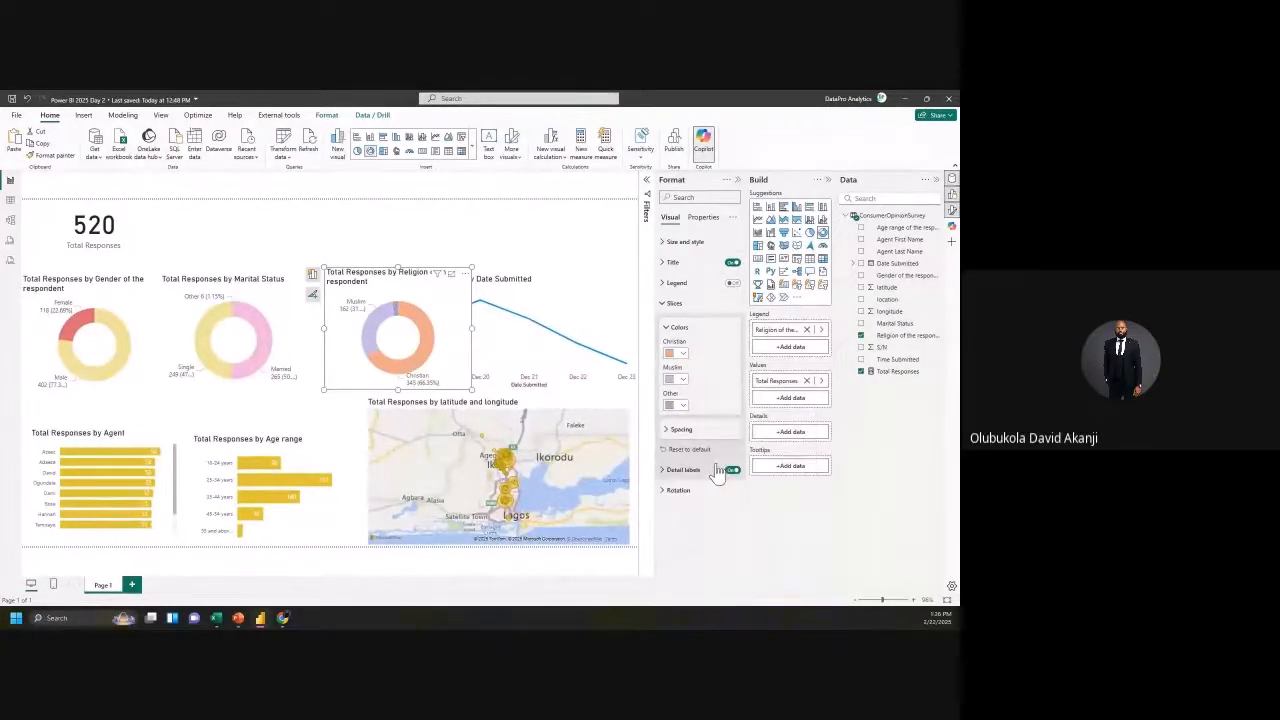
pyautogui.click(683, 406)
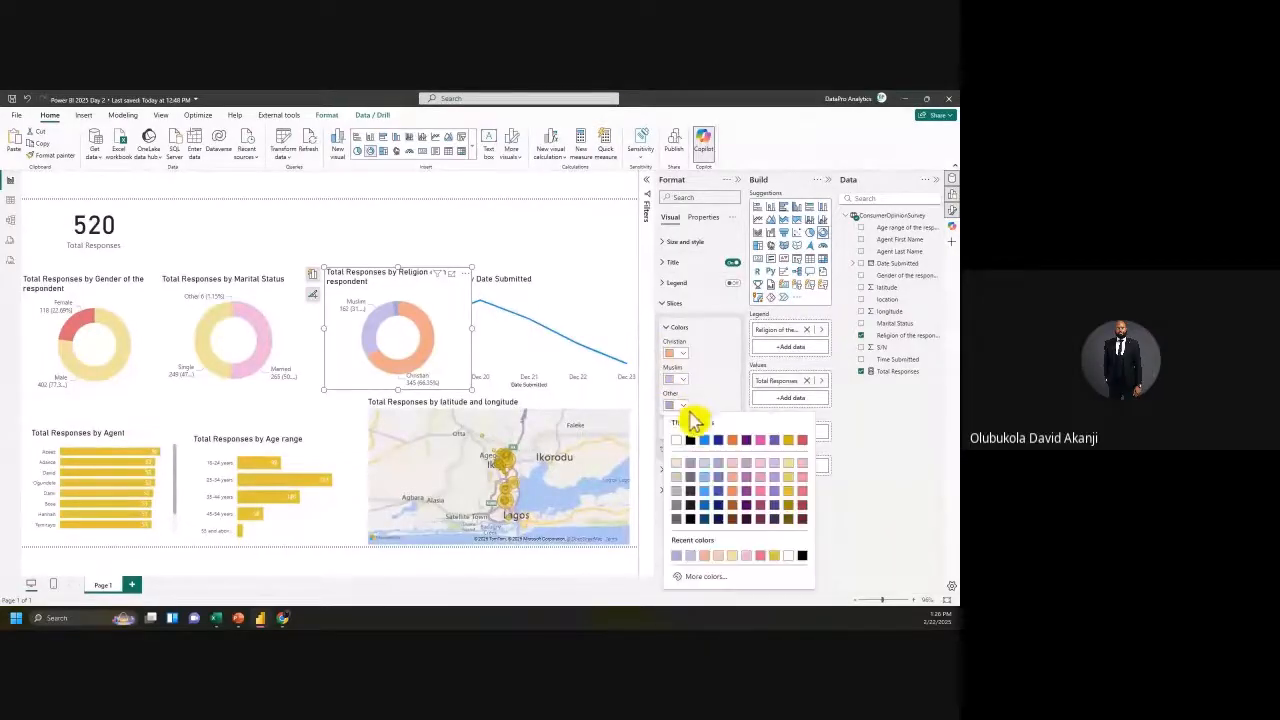
pyautogui.click(788, 477)
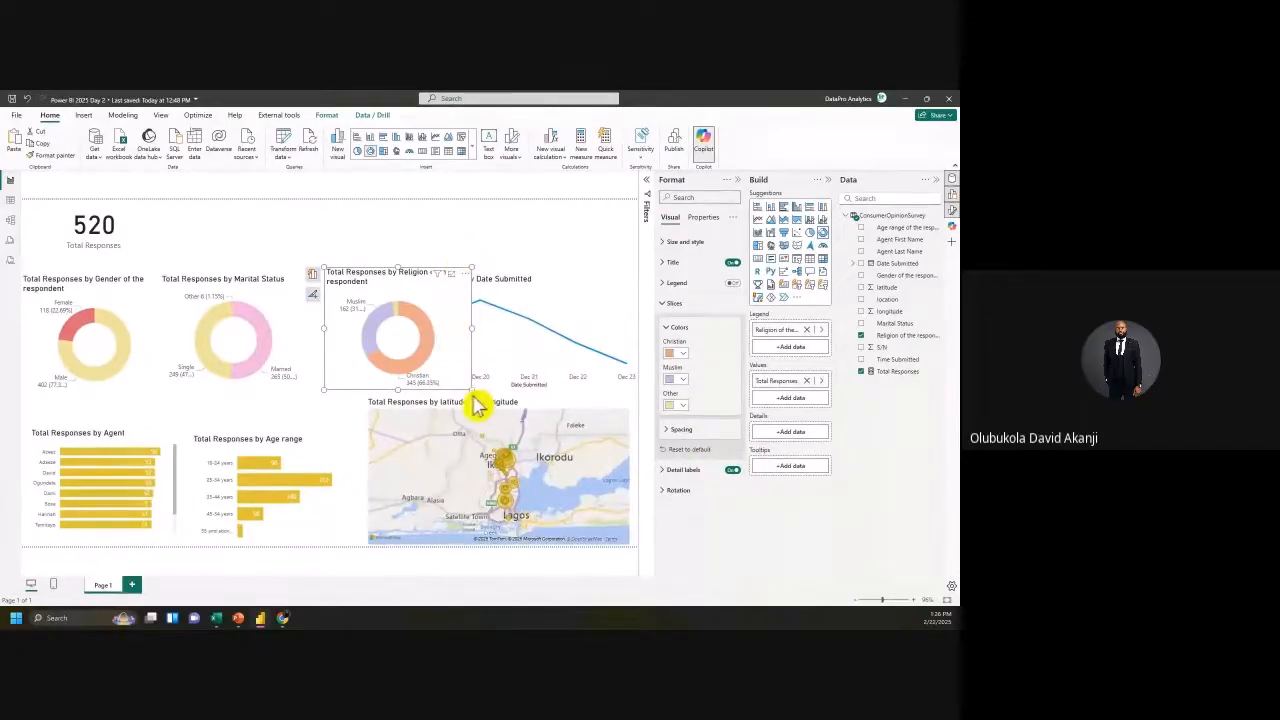
pyautogui.moveTo(475, 405); pyautogui.dragTo(465, 387)
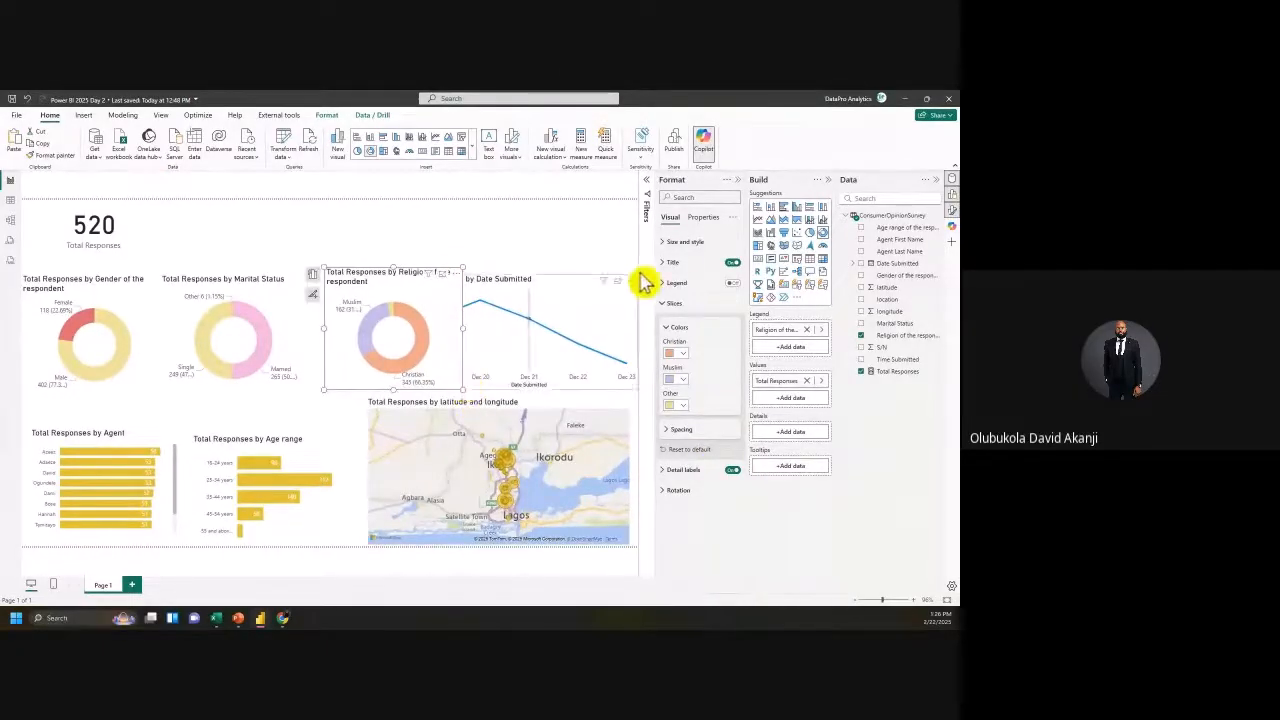
pyautogui.click(666, 306)
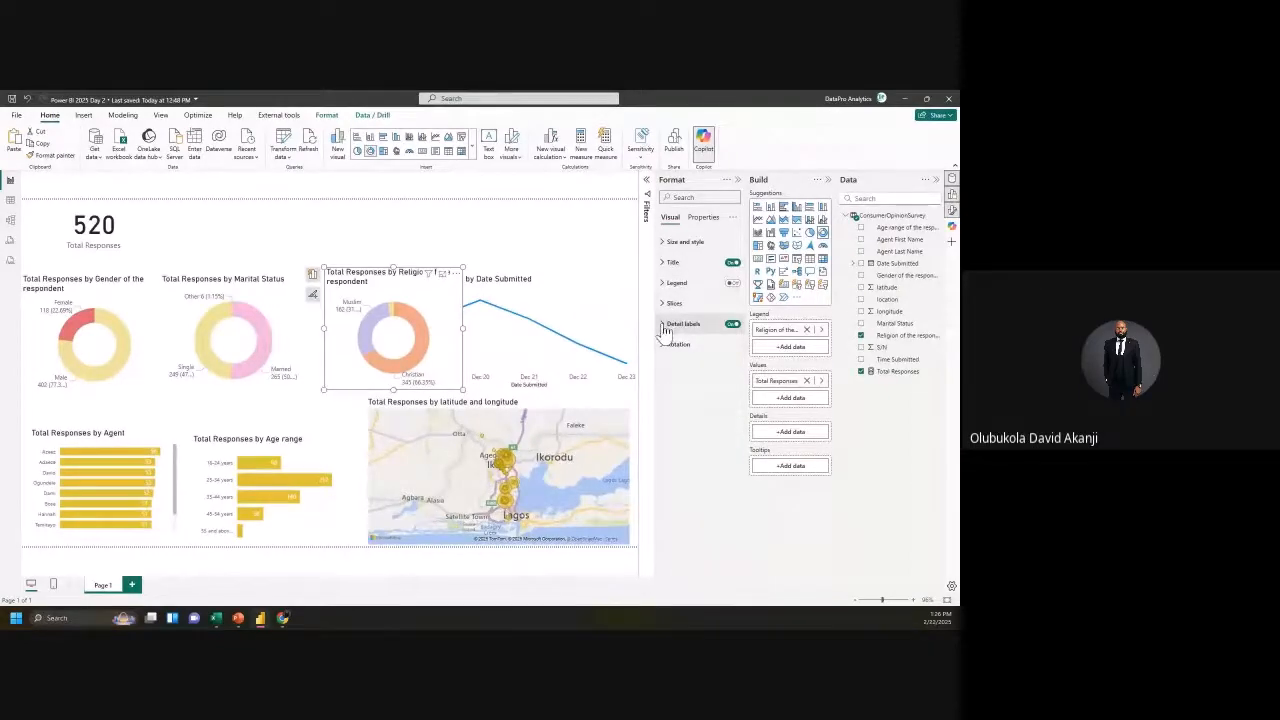
# Step: Shrink the religion donut's title font and paint that title style onto the gender donut
pyautogui.click(664, 328)
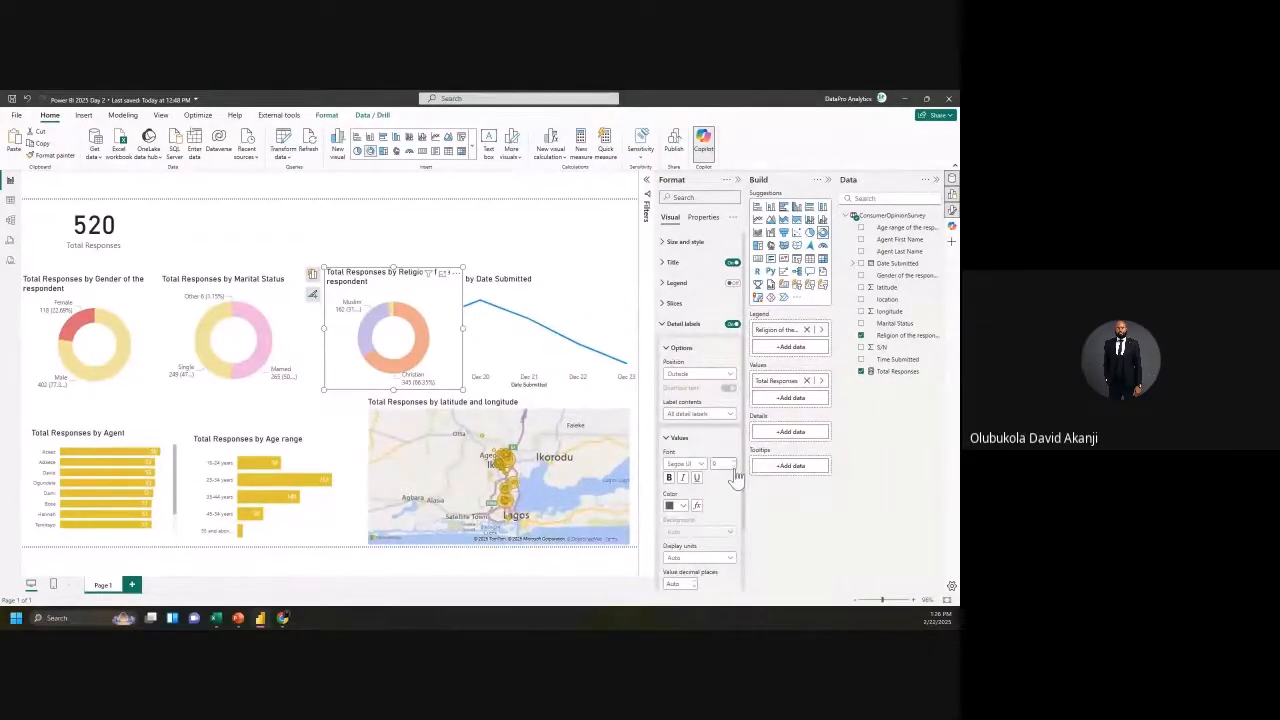
pyautogui.click(665, 264)
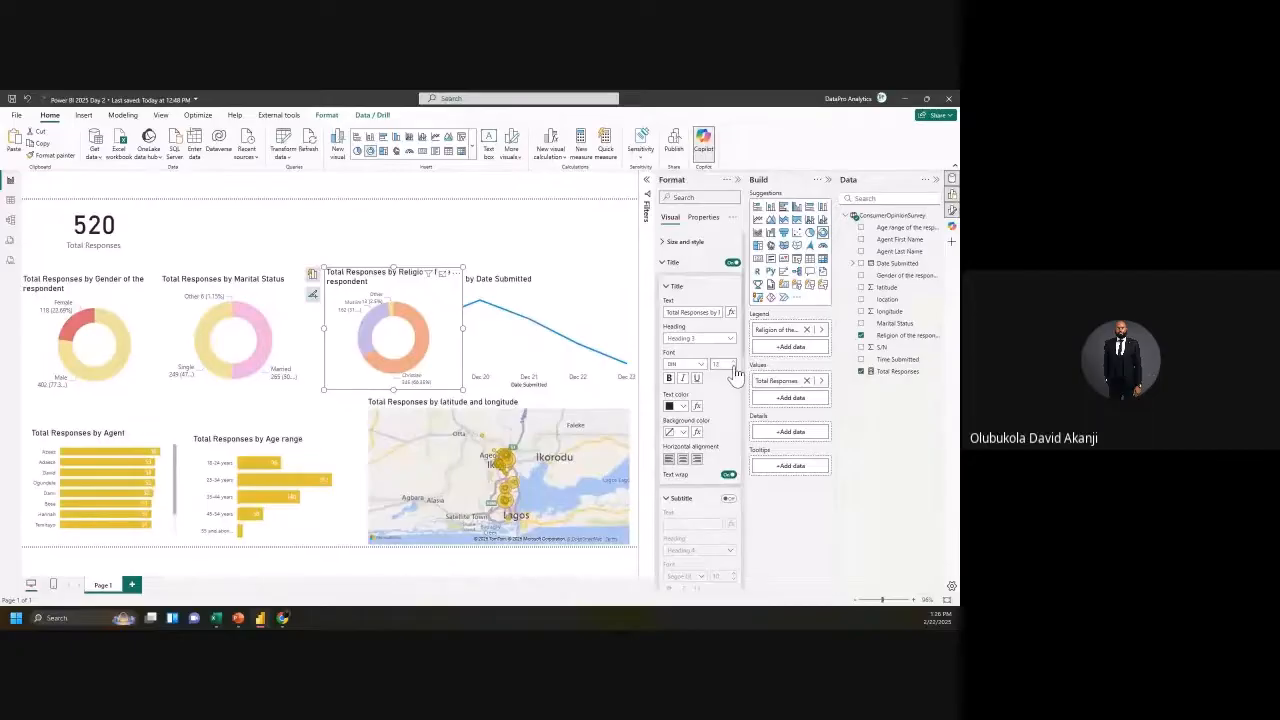
pyautogui.click(734, 370)
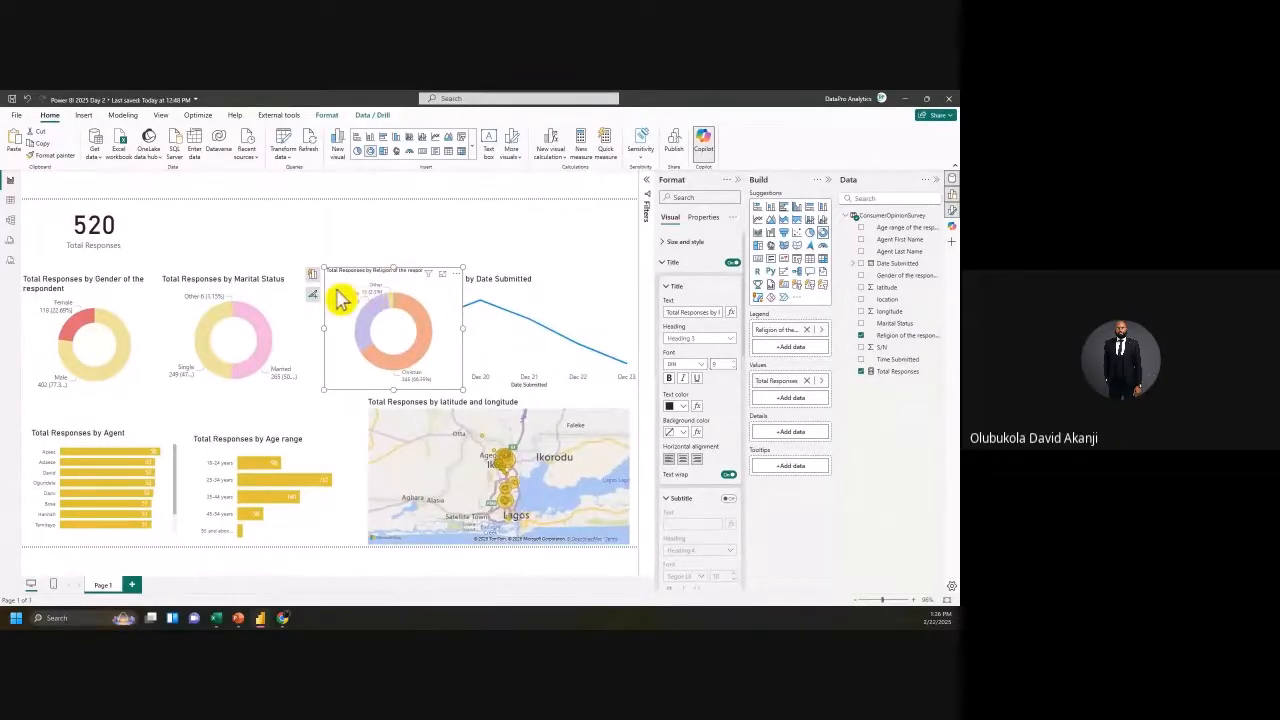
pyautogui.click(54, 156)
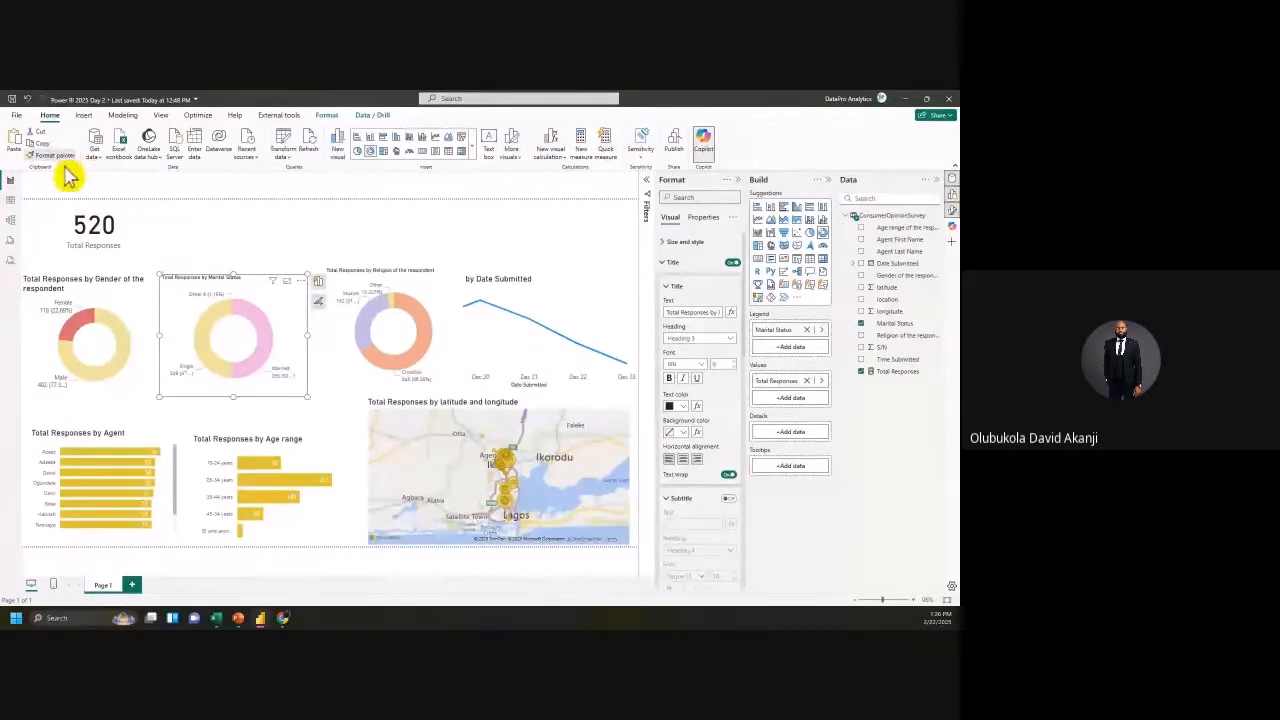
pyautogui.click(60, 157)
pyautogui.click(80, 288)
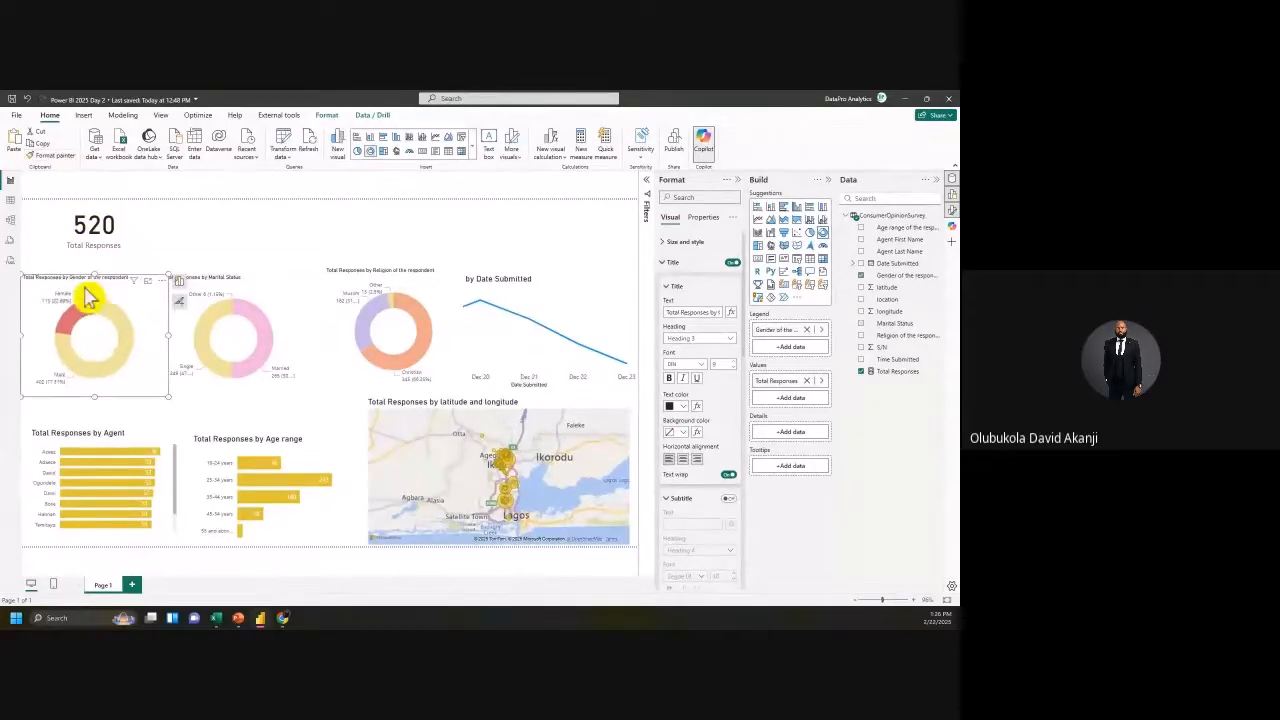
# Step: Resize the gender, marital status and religion donuts smaller and line them up side by side
pyautogui.moveTo(165, 393); pyautogui.dragTo(135, 368)
pyautogui.click(183, 355)
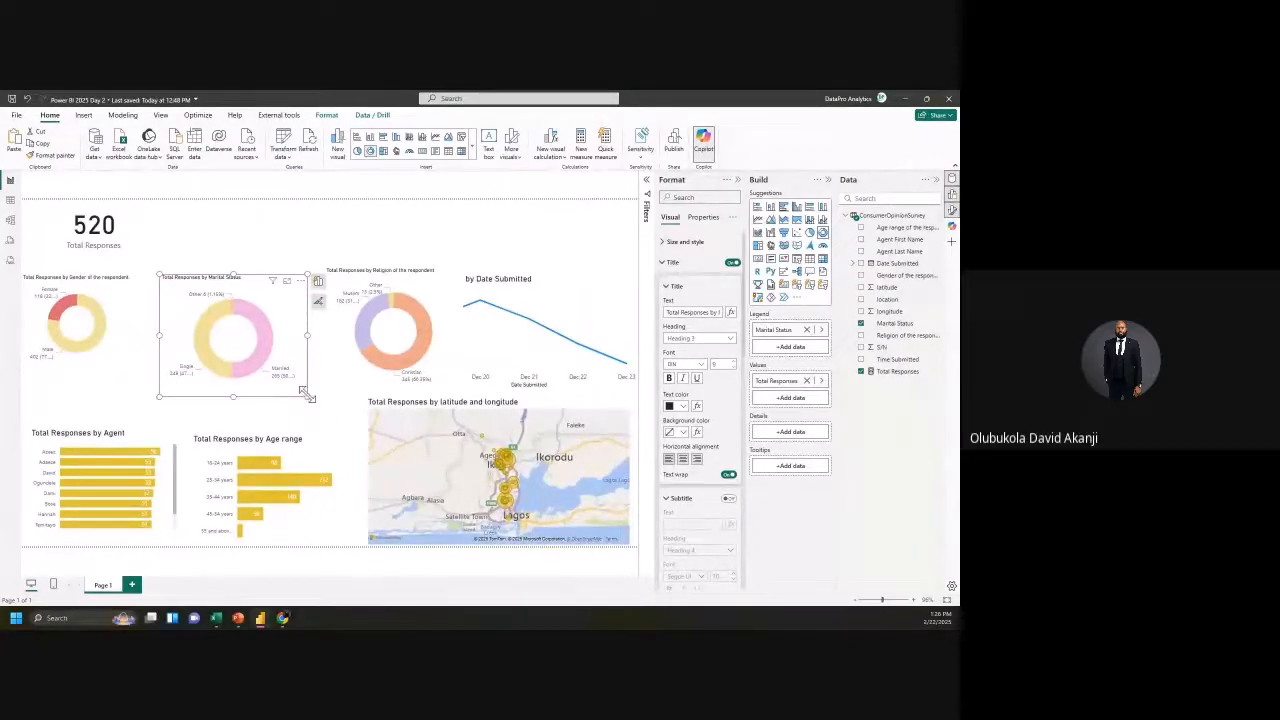
pyautogui.moveTo(295, 380); pyautogui.dragTo(257, 374)
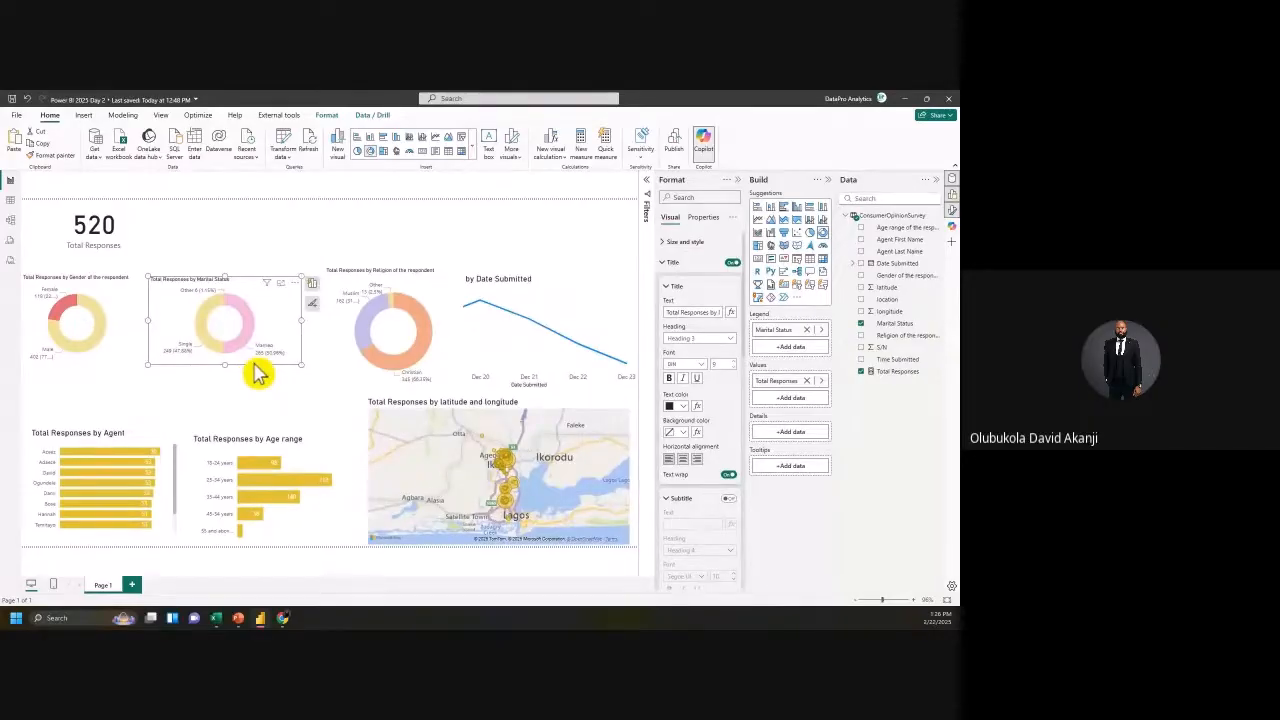
pyautogui.click(392, 305)
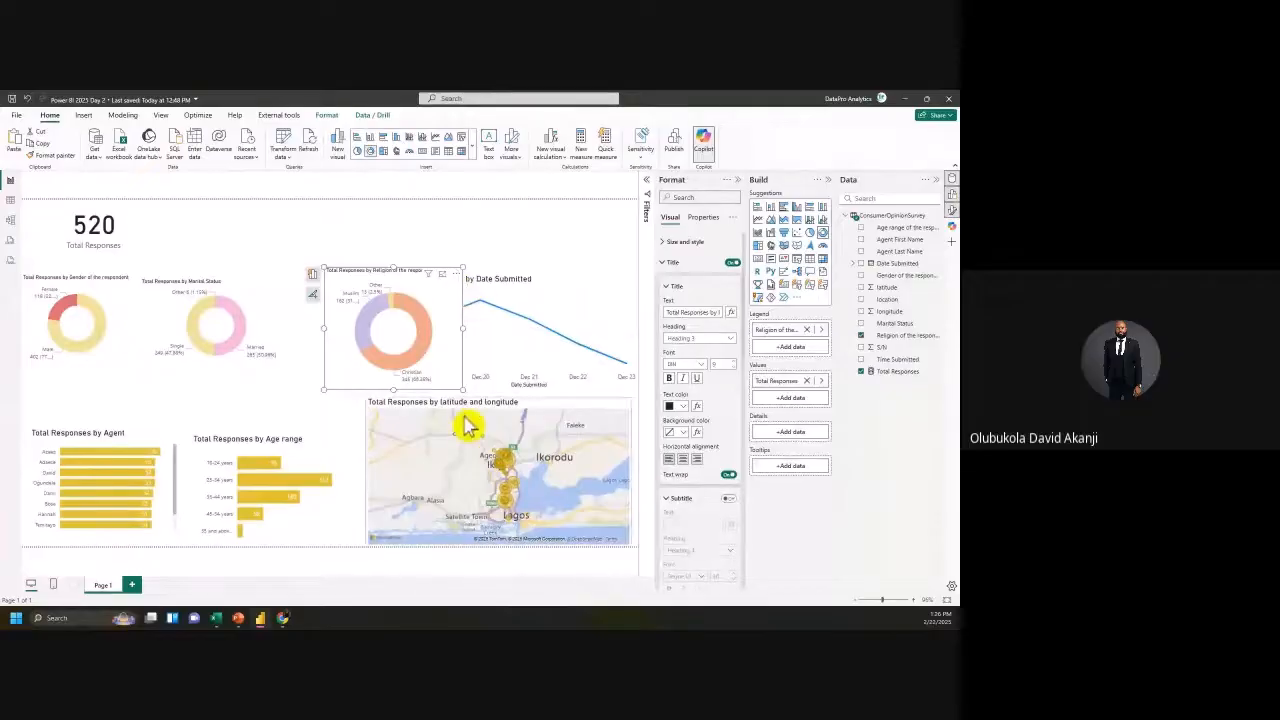
pyautogui.moveTo(463, 390); pyautogui.dragTo(445, 367)
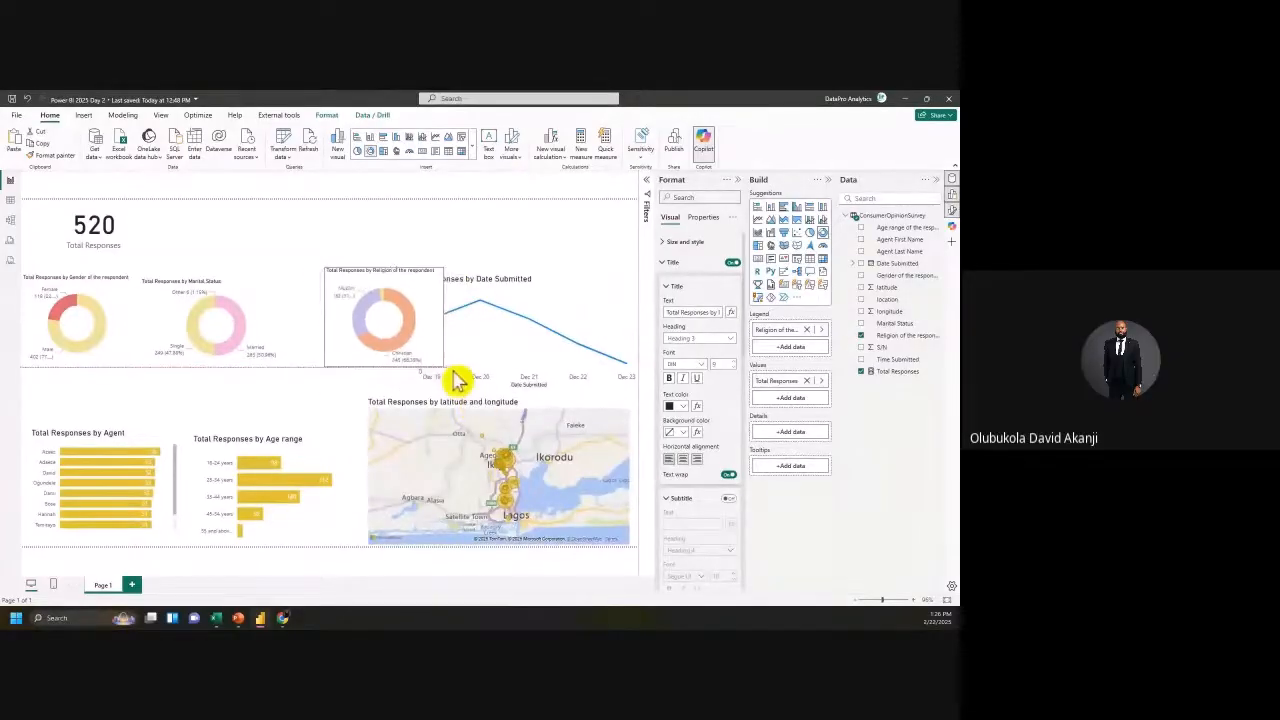
pyautogui.moveTo(323, 322)
pyautogui.mouseDown()
pyautogui.moveTo(300, 342)
pyautogui.moveTo(317, 334)
pyautogui.mouseUp()
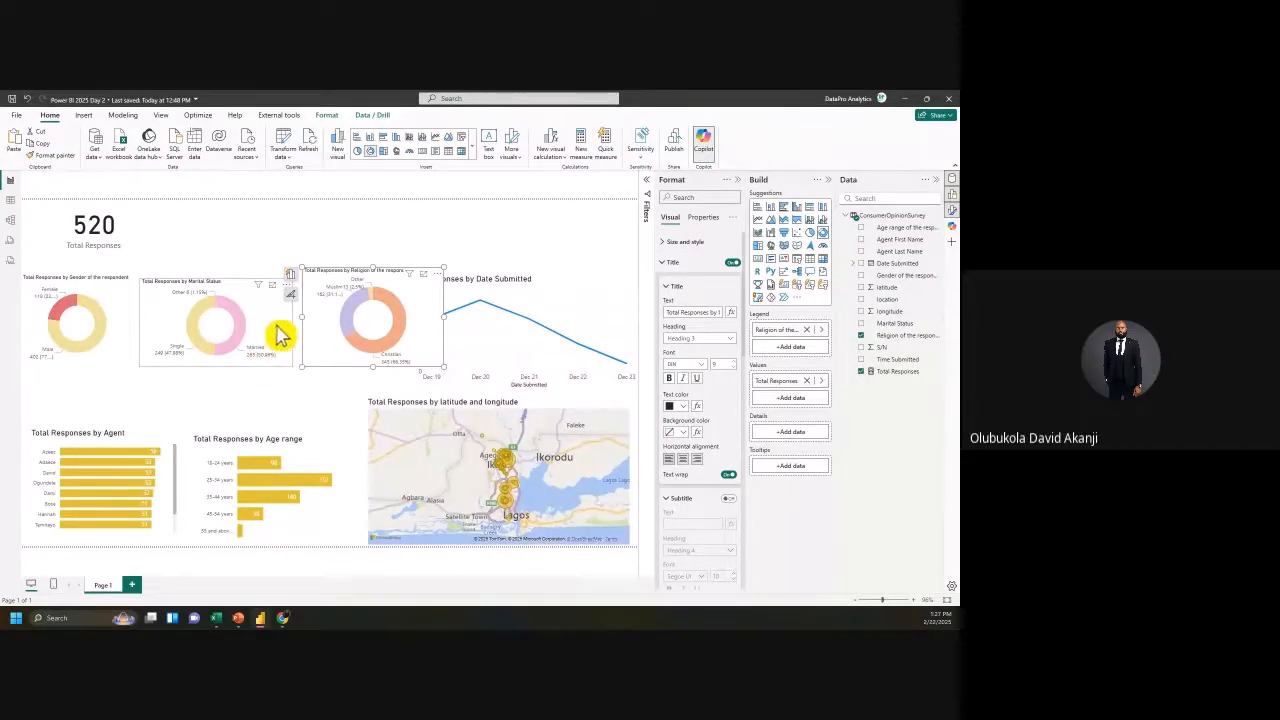
# Step: Set the marital status donut's detail label display units to None
pyautogui.click(281, 336)
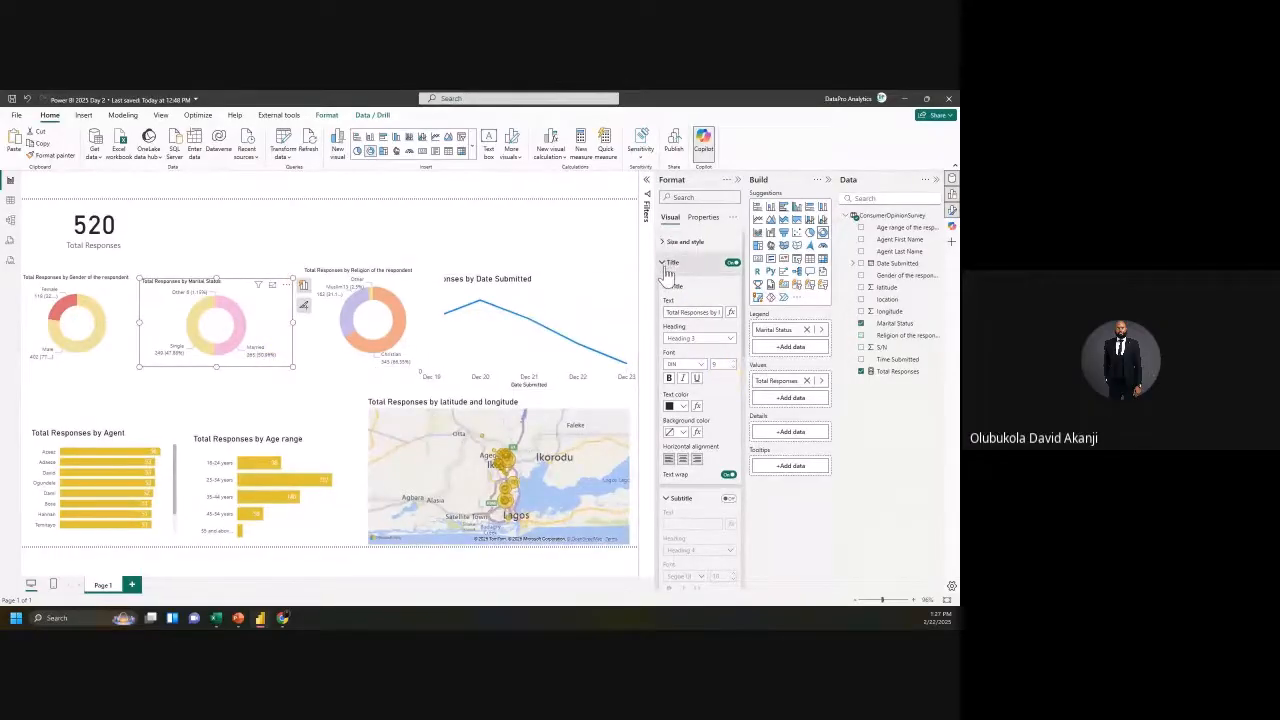
pyautogui.click(672, 262)
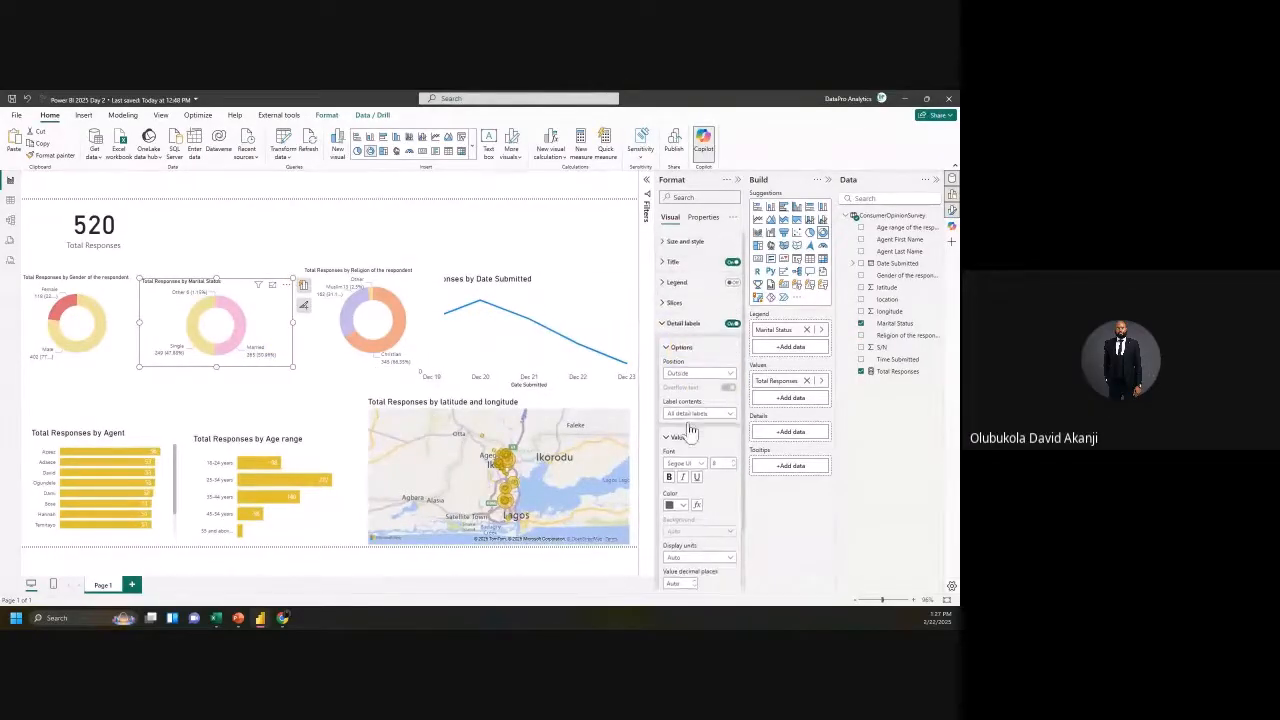
pyautogui.scroll(-3, 700, 450)
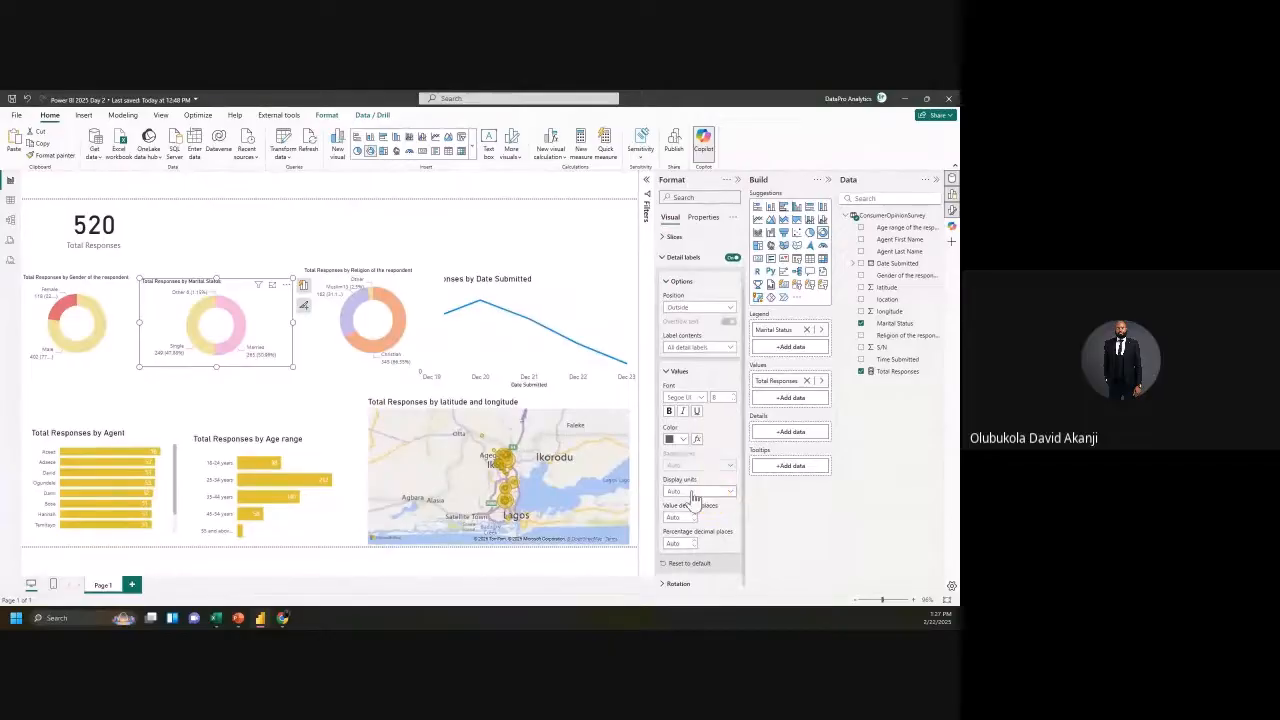
pyautogui.click(695, 494)
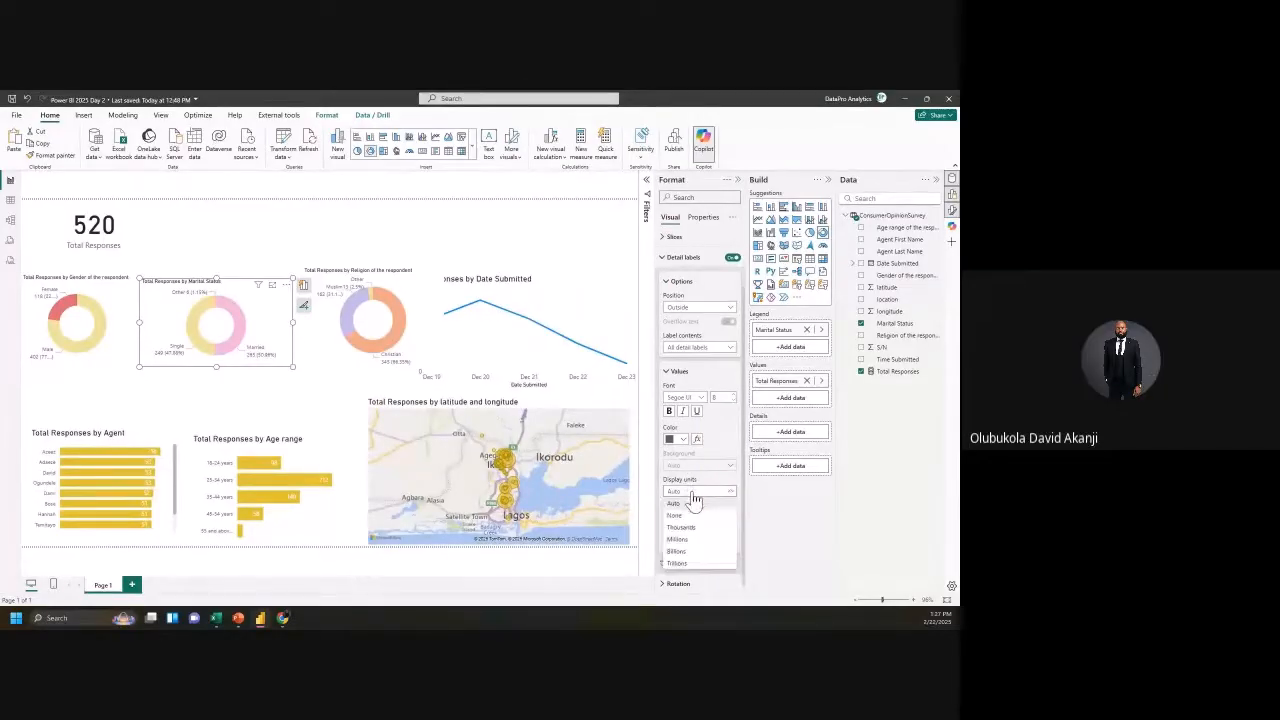
pyautogui.click(674, 505)
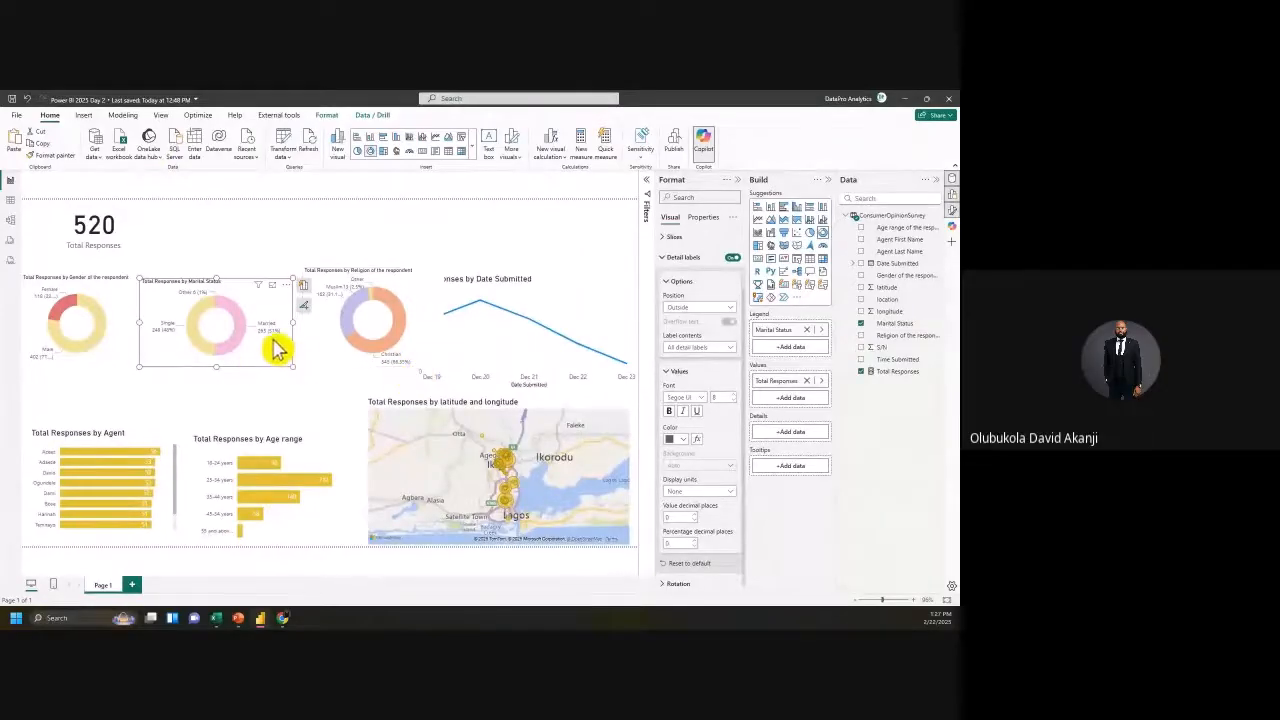
# Step: Copy the marital status label formatting to the religion donut and set its display units to None
pyautogui.click(58, 156)
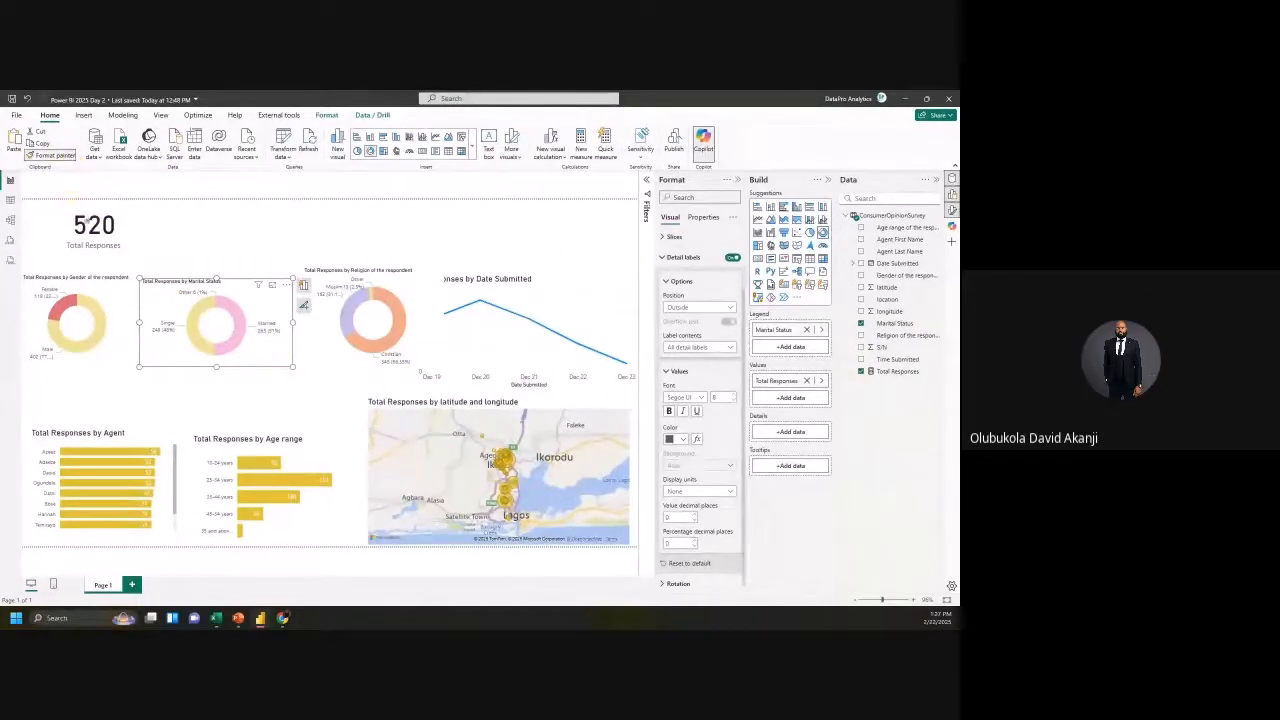
pyautogui.click(337, 354)
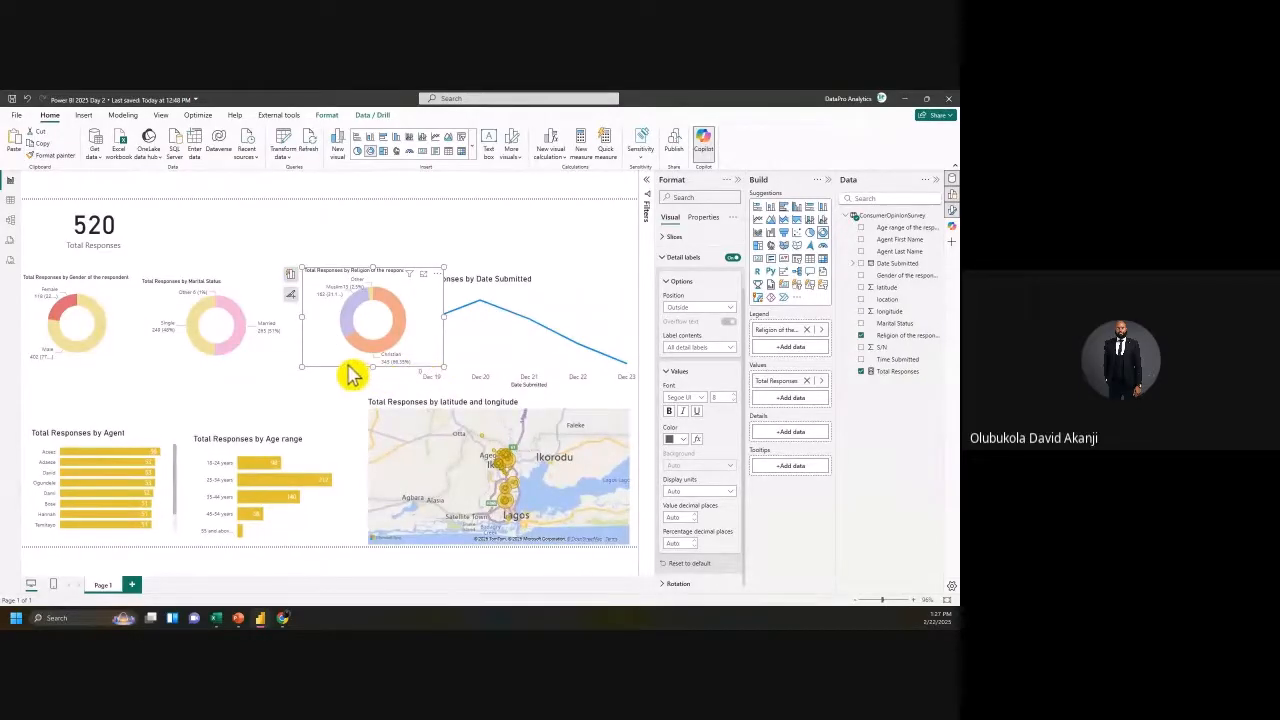
pyautogui.click(187, 355)
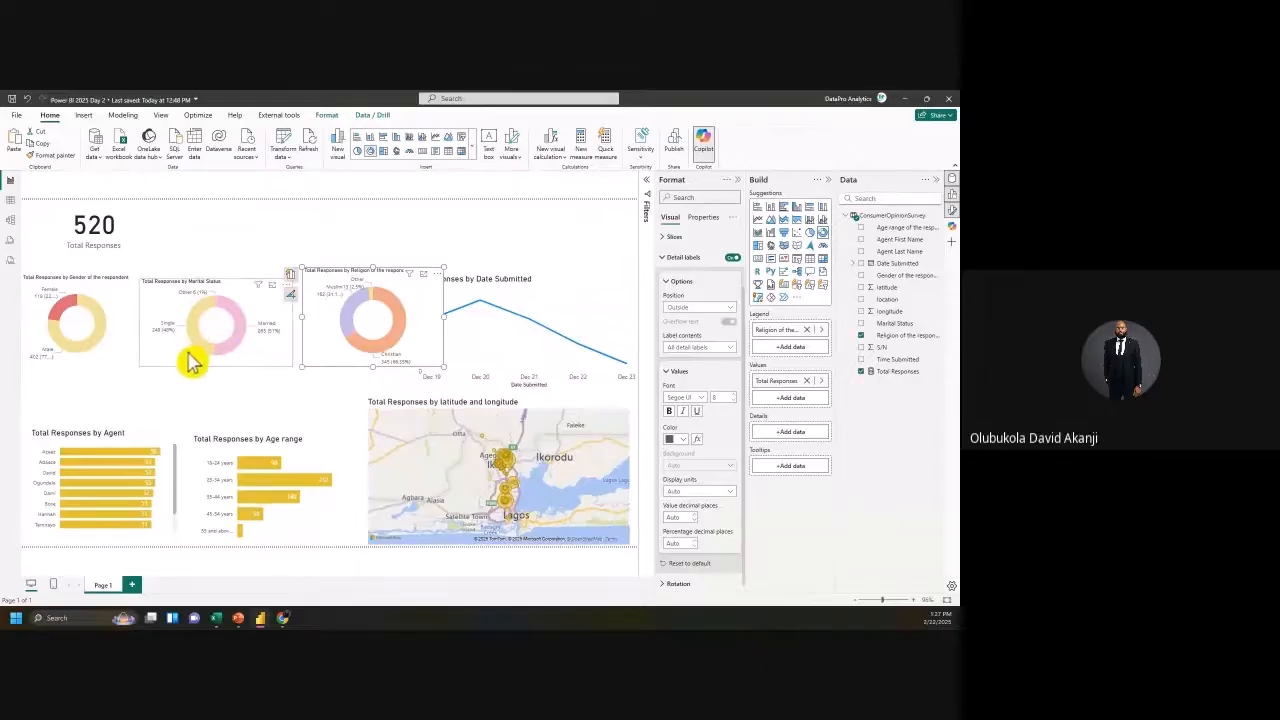
pyautogui.click(62, 157)
pyautogui.click(344, 357)
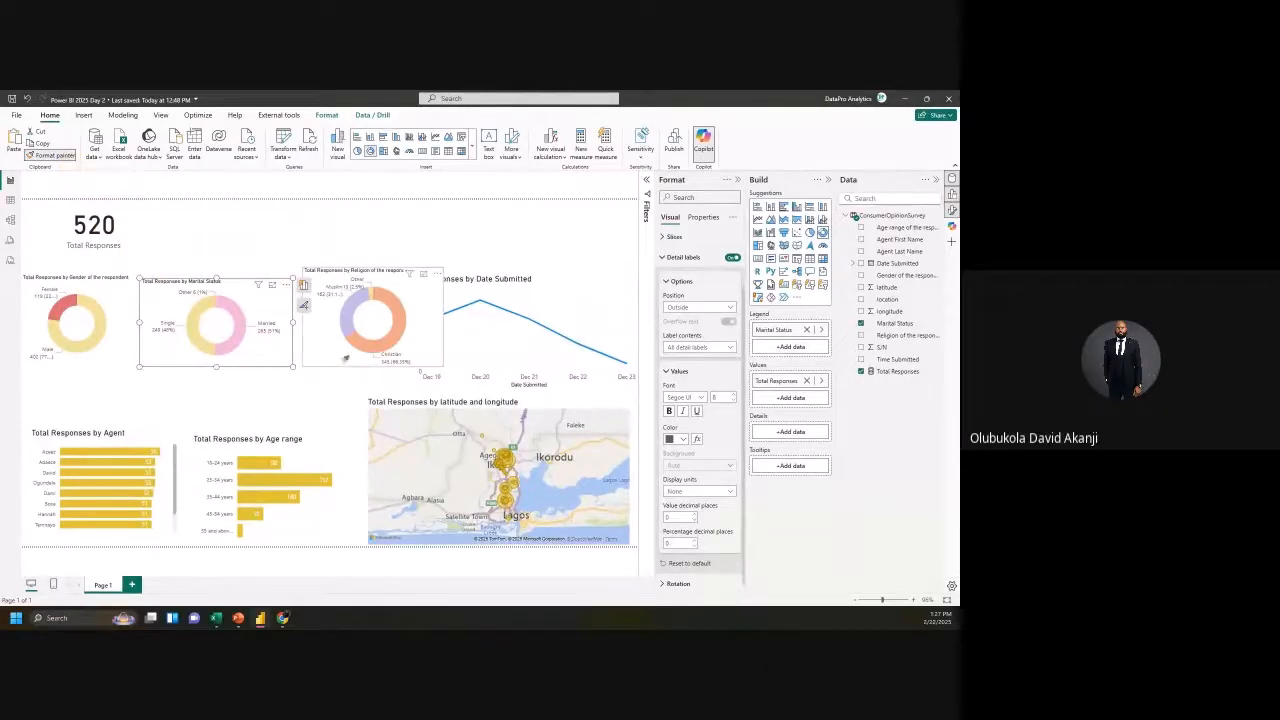
pyautogui.click(730, 492)
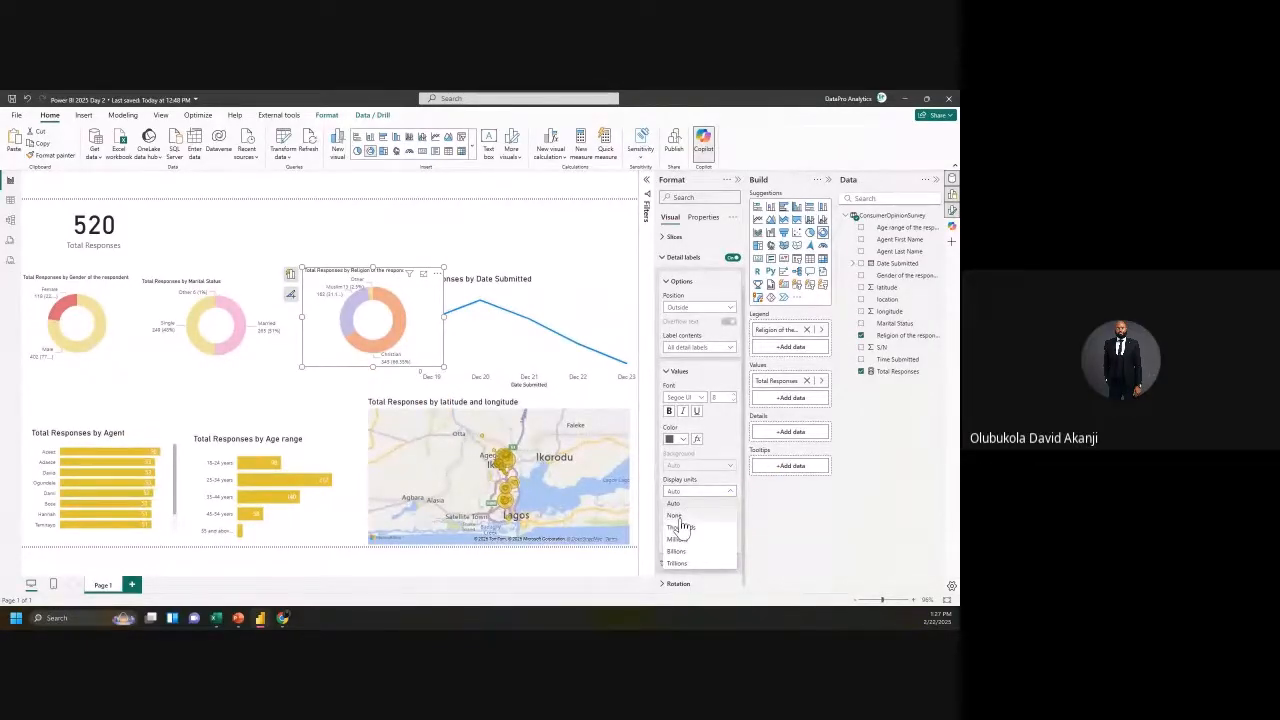
pyautogui.click(681, 518)
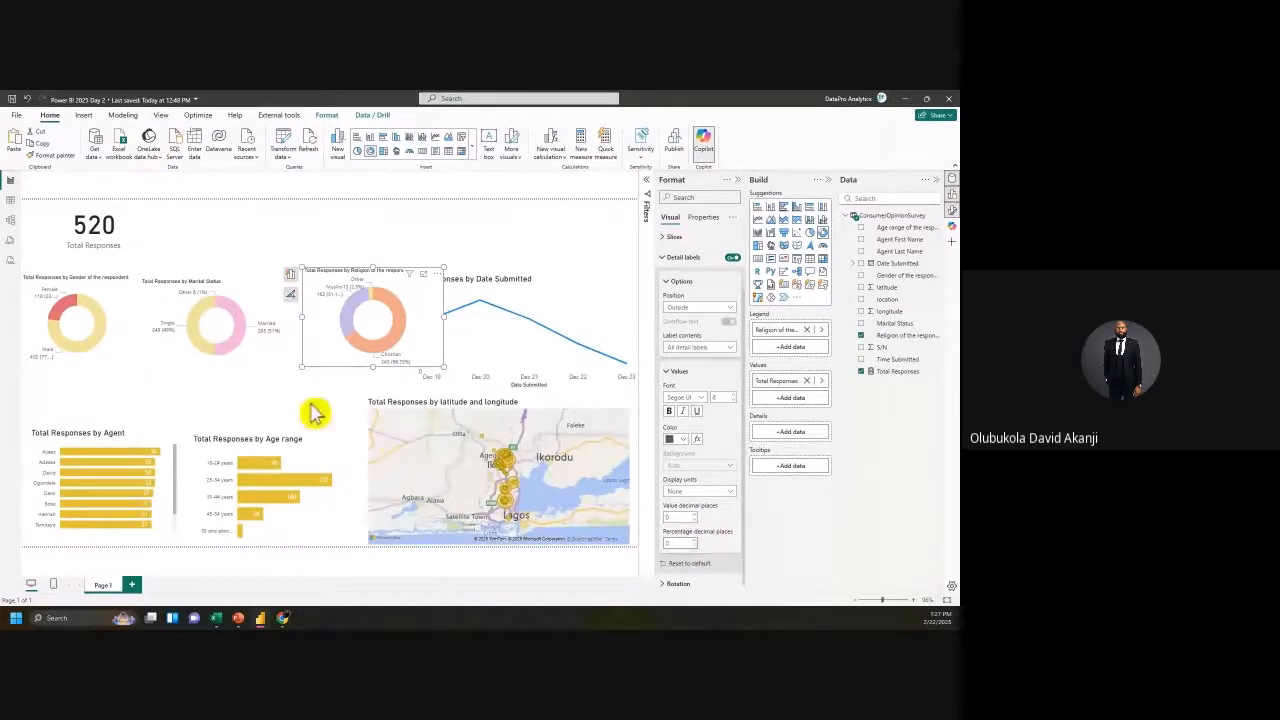
pyautogui.click(731, 498)
# Step: Round the gender donut's labels to whole values and realign the donuts and narrow the line chart
pyautogui.click(678, 520)
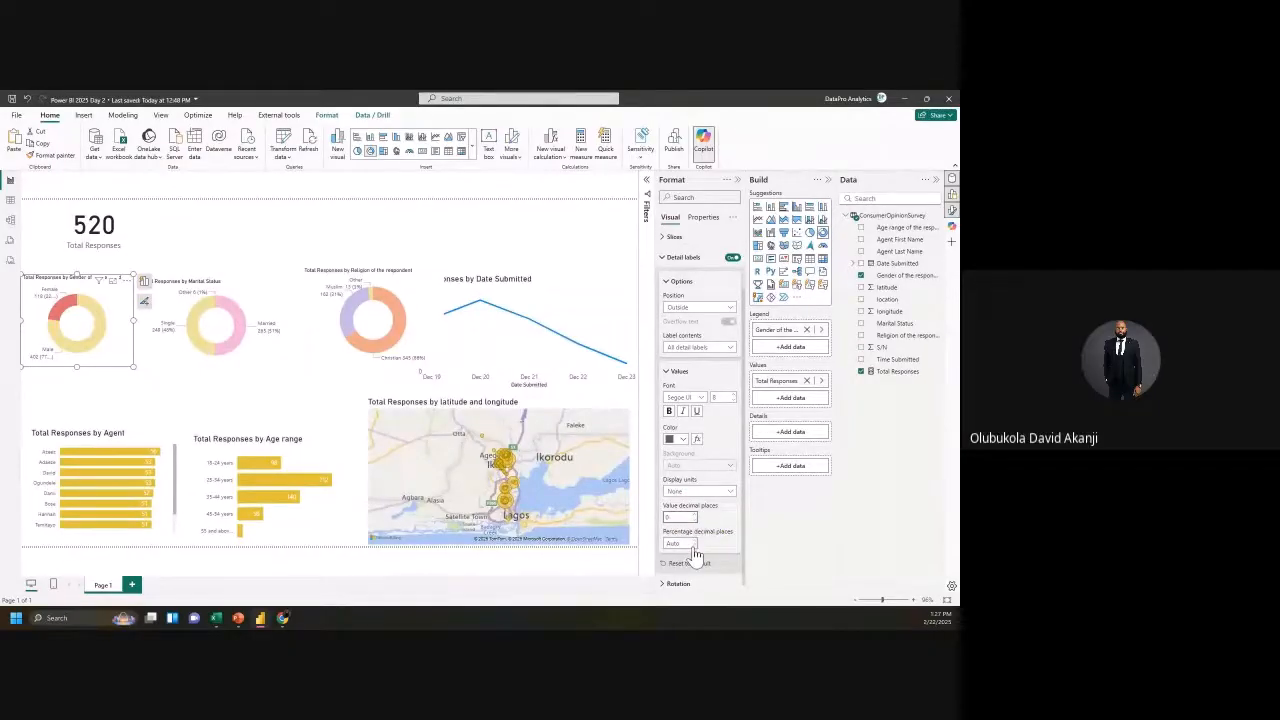
pyautogui.click(230, 334)
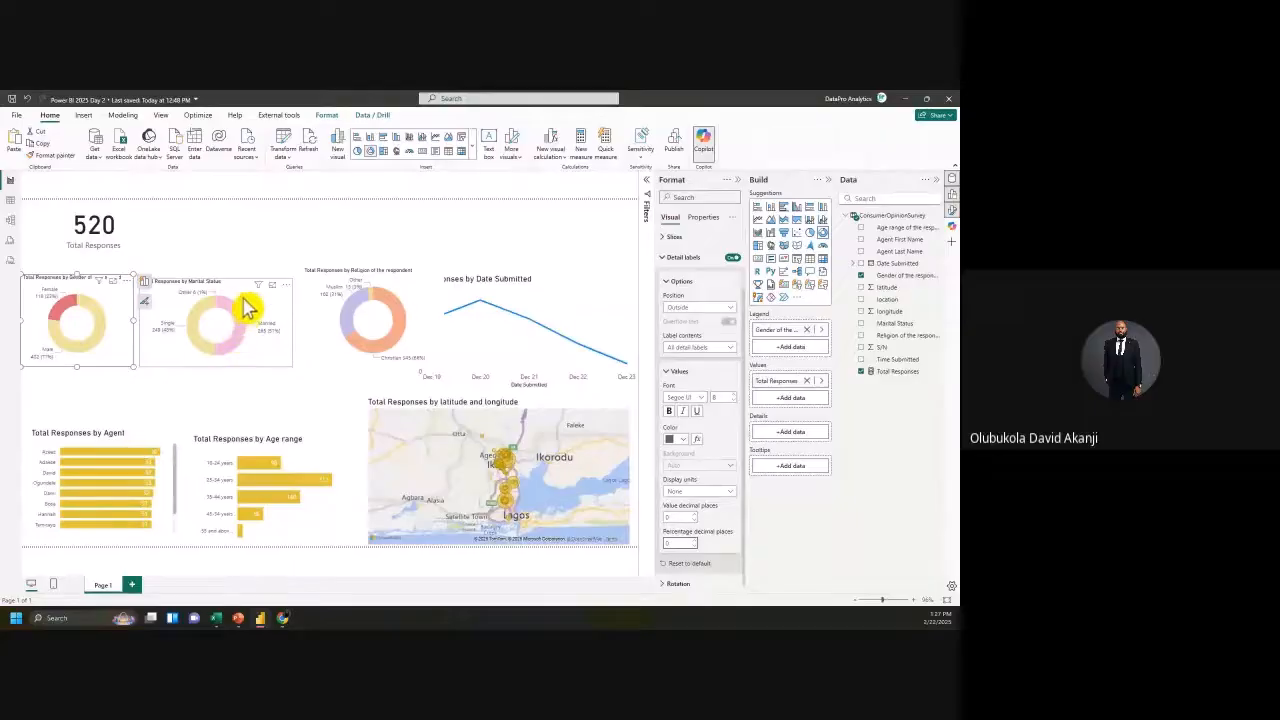
pyautogui.moveTo(251, 297); pyautogui.dragTo(255, 297)
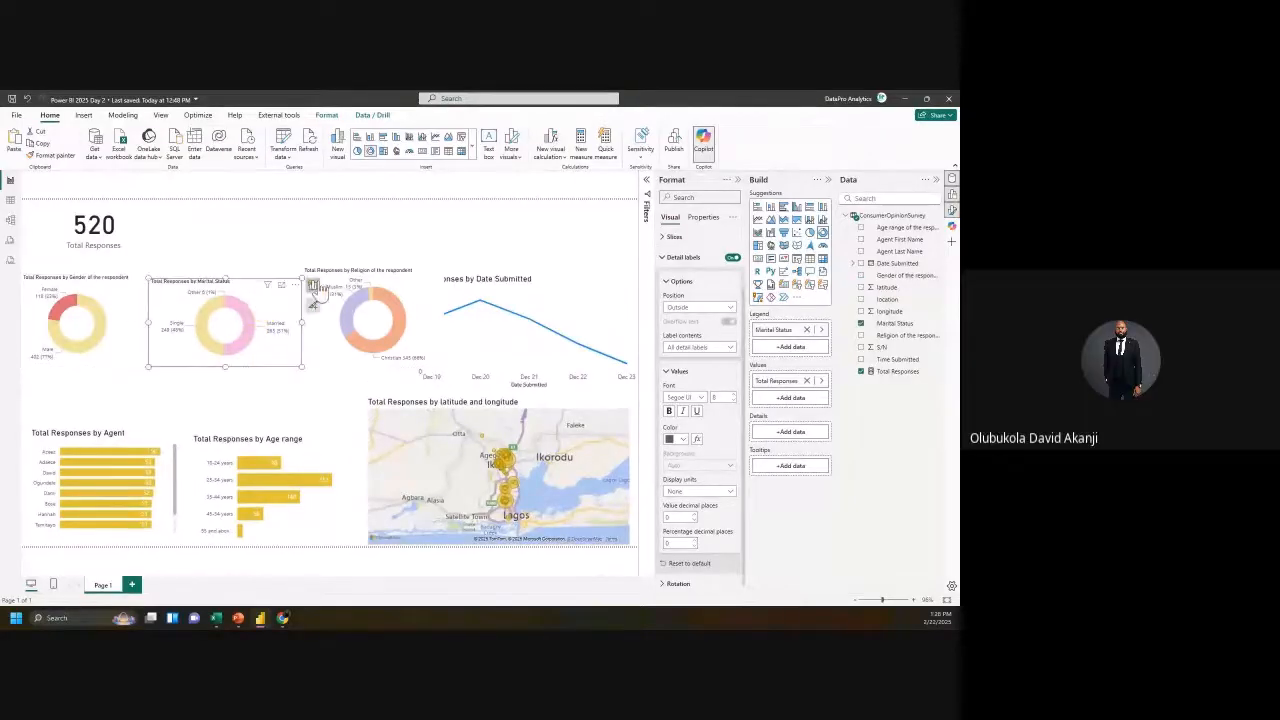
pyautogui.moveTo(366, 294); pyautogui.dragTo(388, 300)
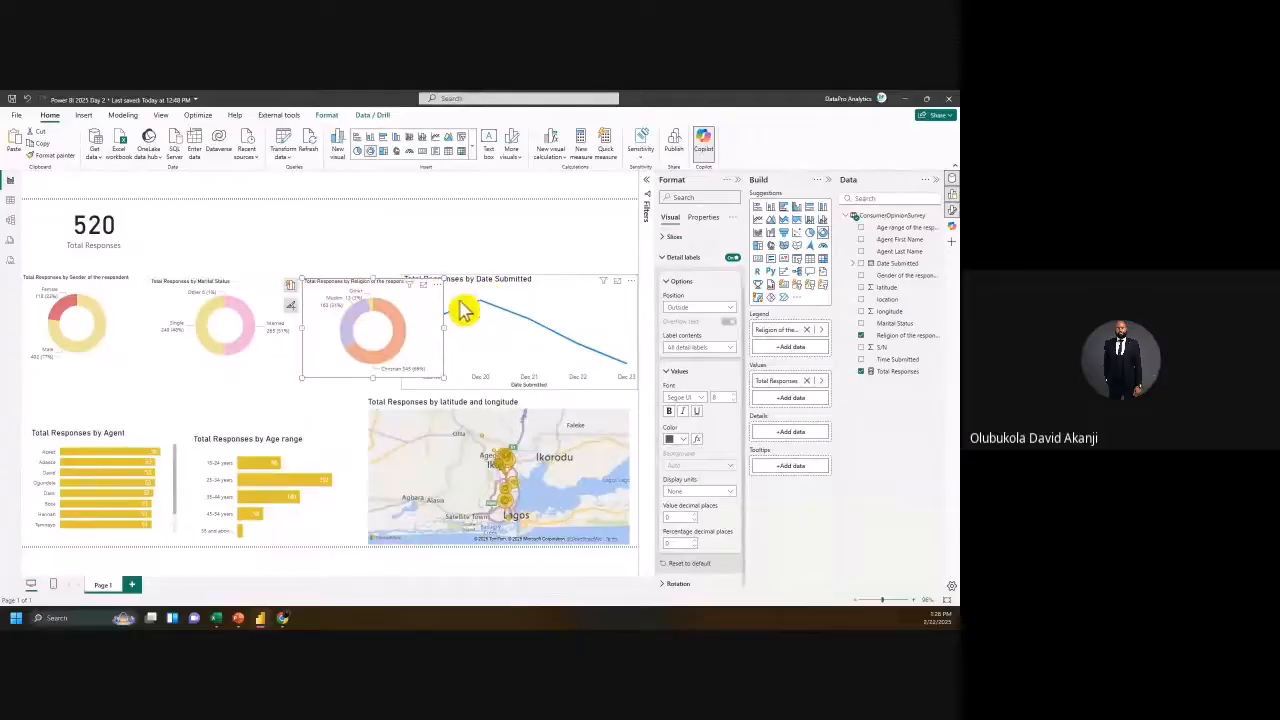
pyautogui.click(449, 362)
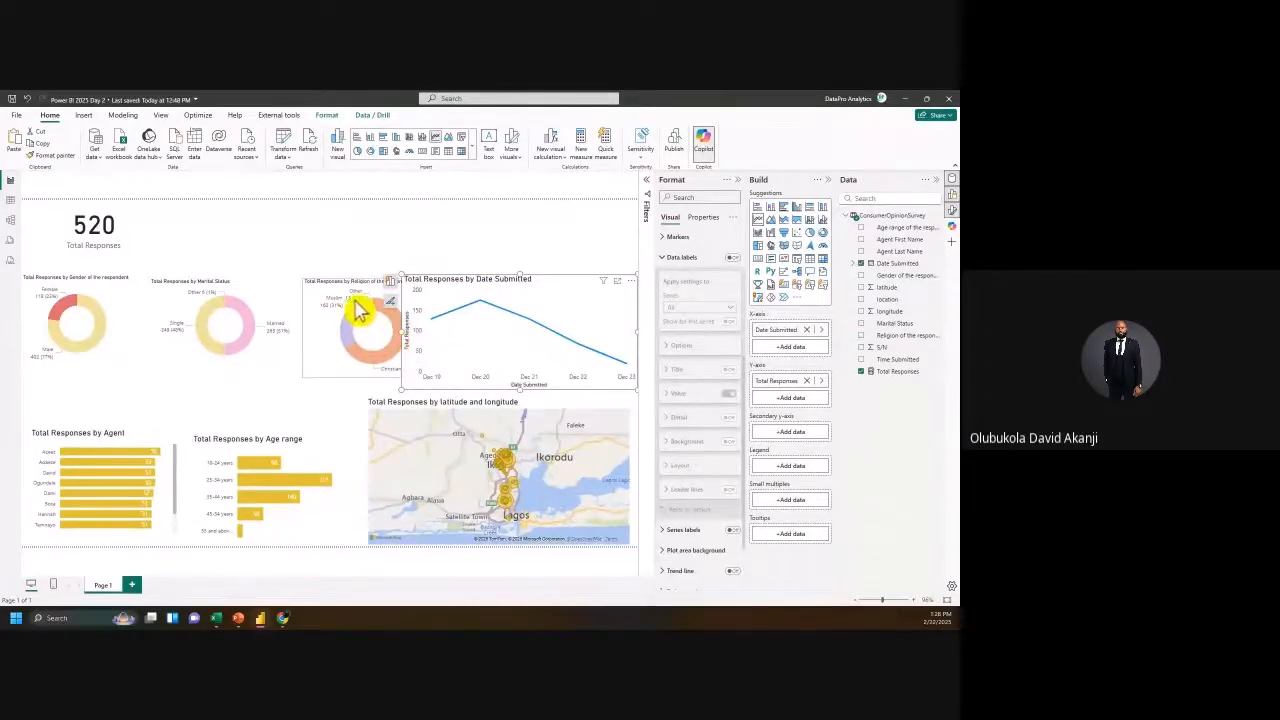
pyautogui.moveTo(343, 306); pyautogui.dragTo(329, 300)
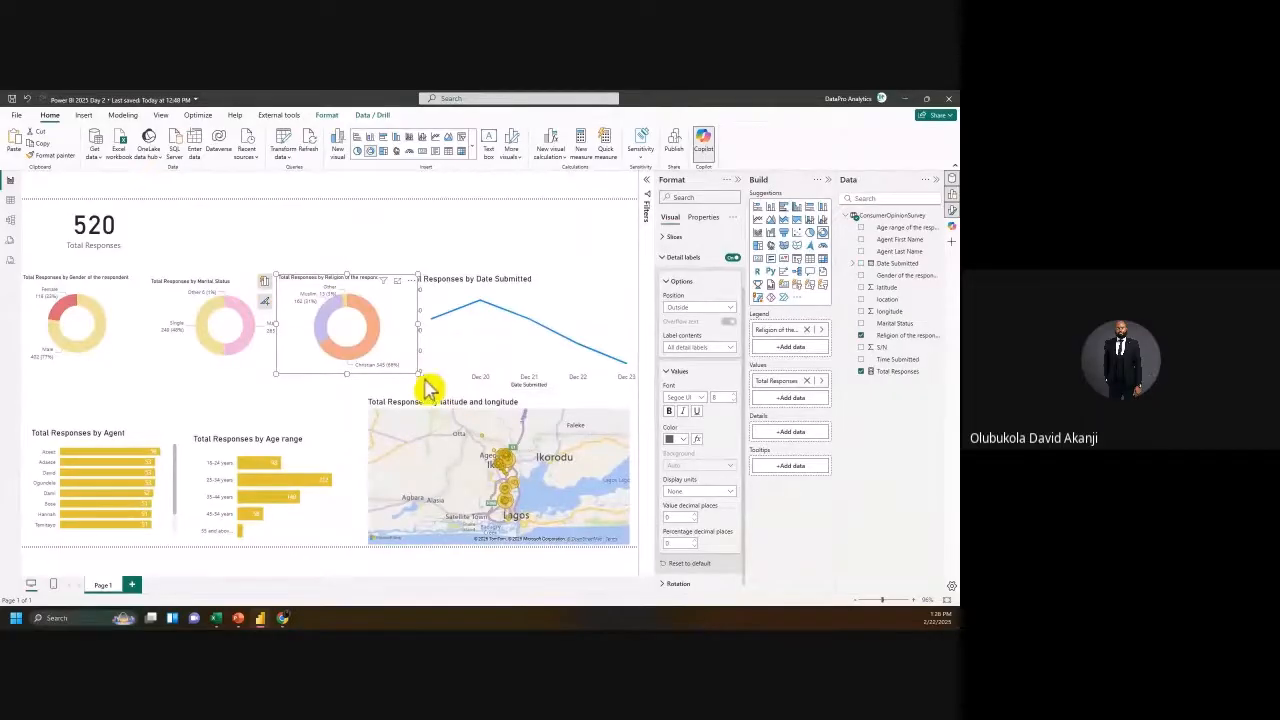
pyautogui.moveTo(424, 378); pyautogui.dragTo(396, 375)
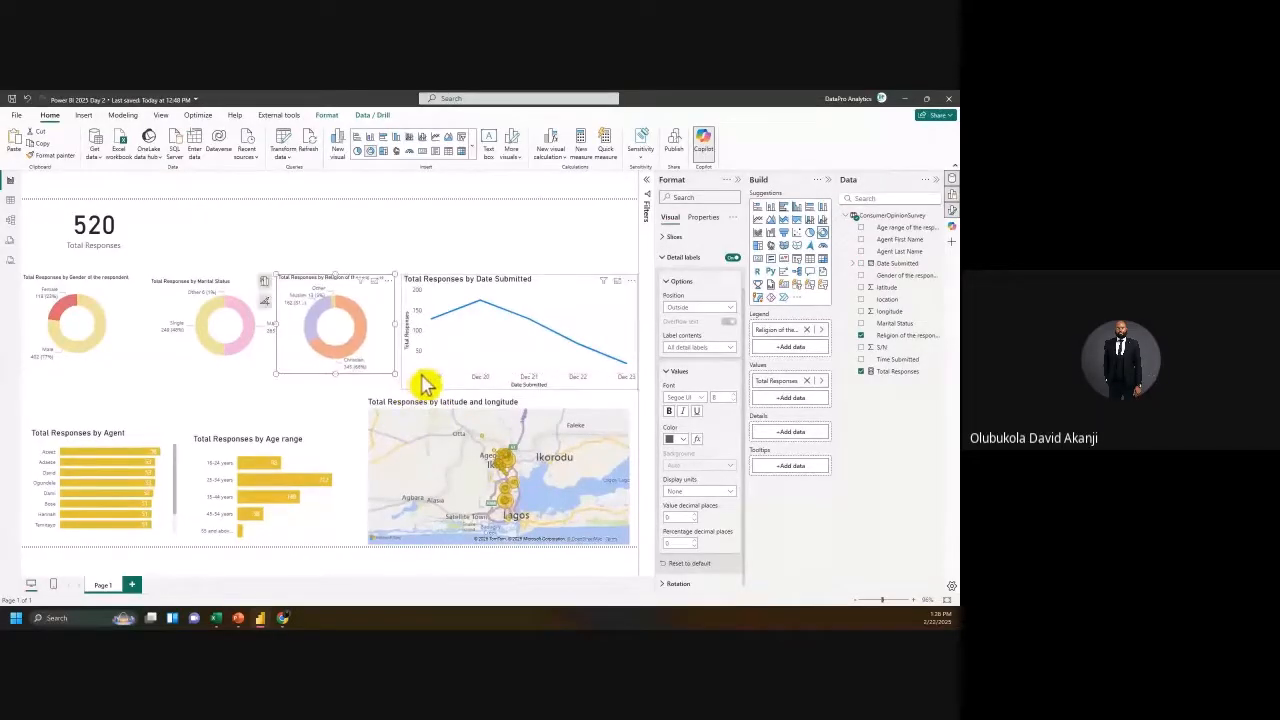
pyautogui.click(414, 349)
pyautogui.moveTo(400, 331); pyautogui.dragTo(413, 343)
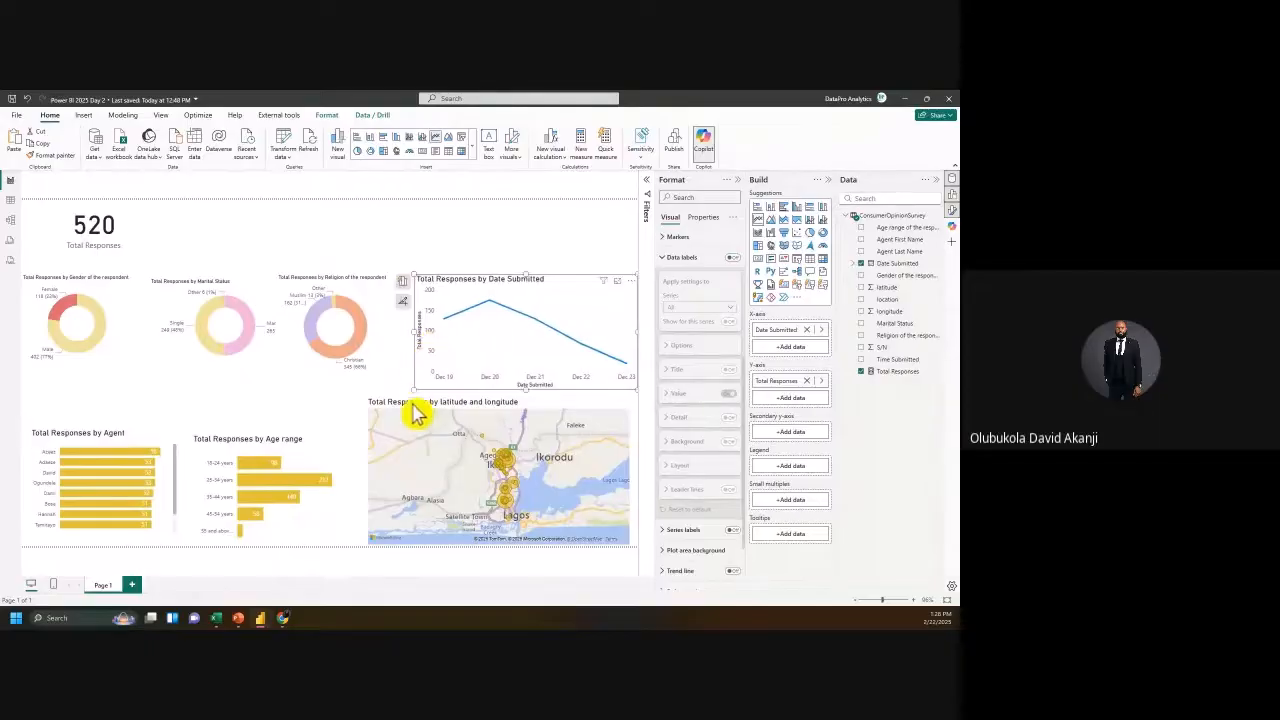
# Step: Narrow the map, widen the Age range bar chart and make the Agent chart taller
pyautogui.click(380, 478)
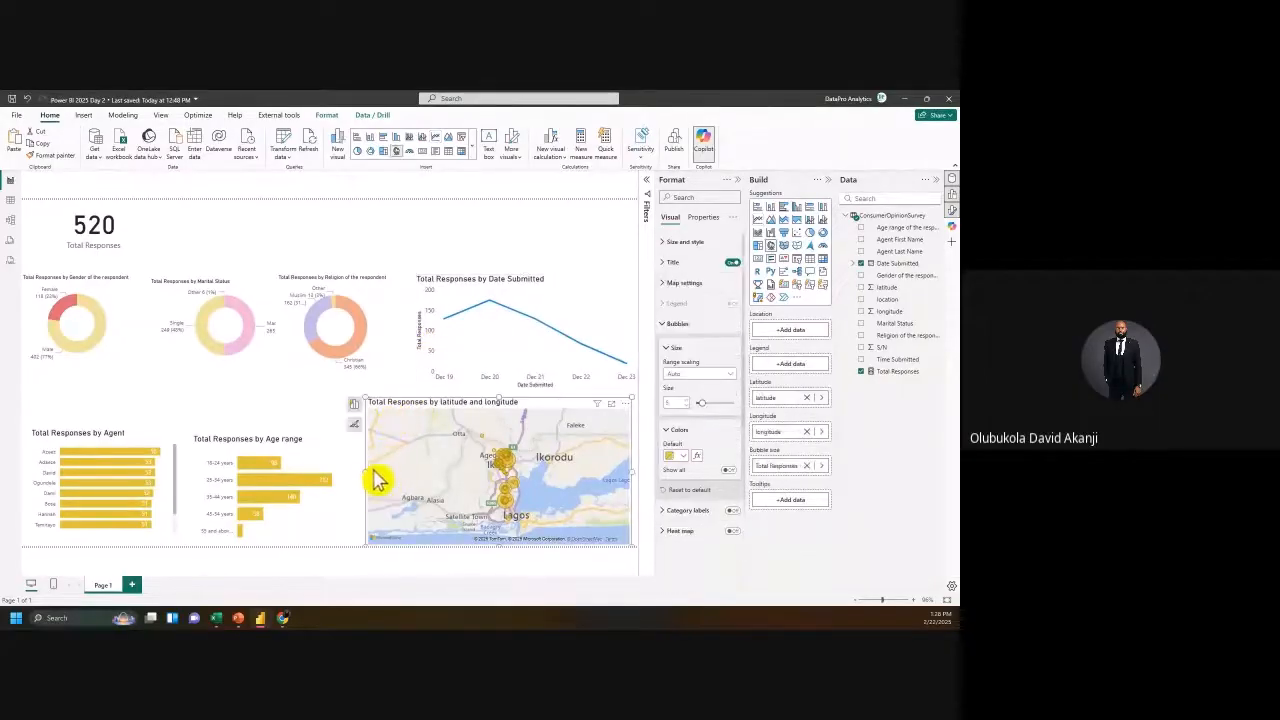
pyautogui.moveTo(367, 471); pyautogui.dragTo(418, 482)
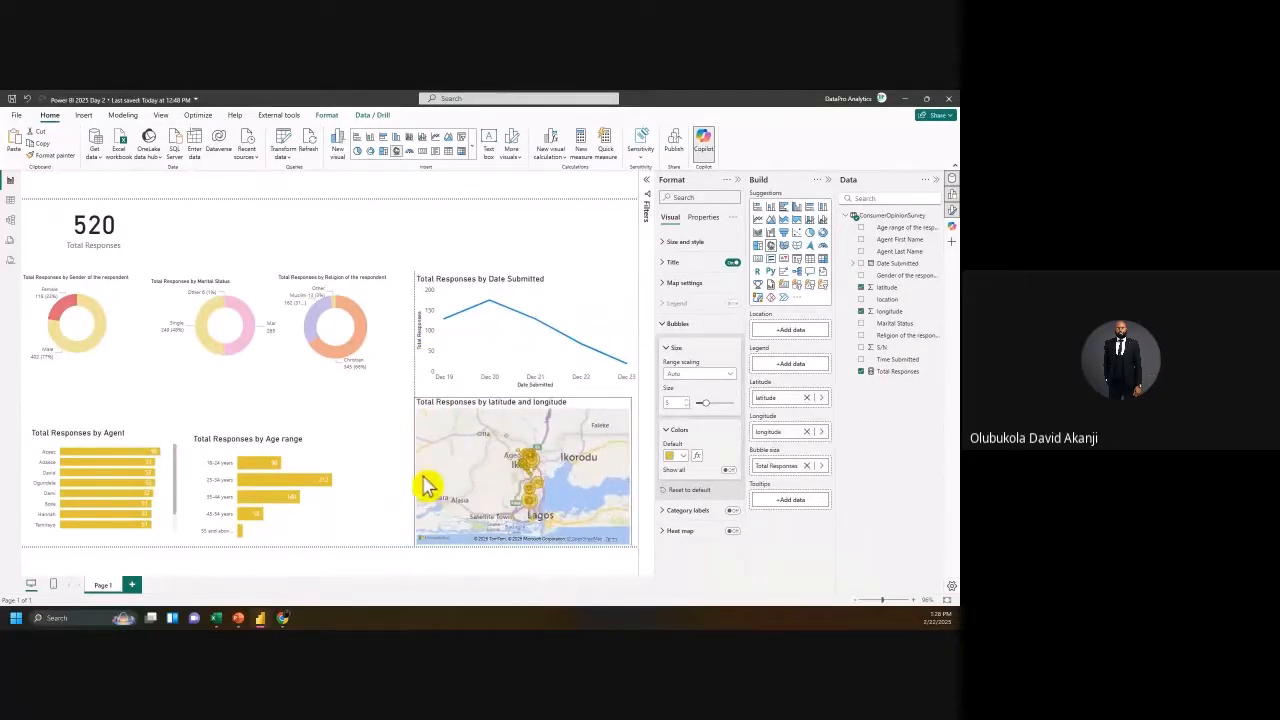
pyautogui.click(349, 443)
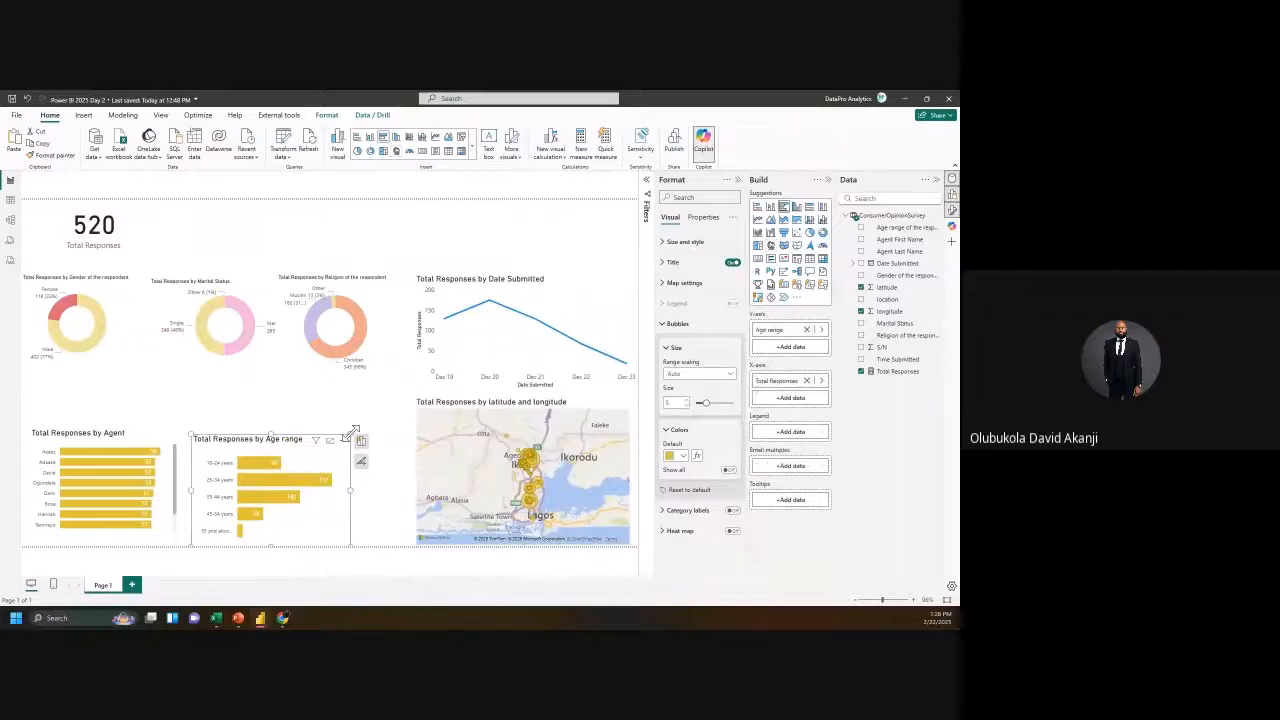
pyautogui.moveTo(349, 437); pyautogui.dragTo(410, 404)
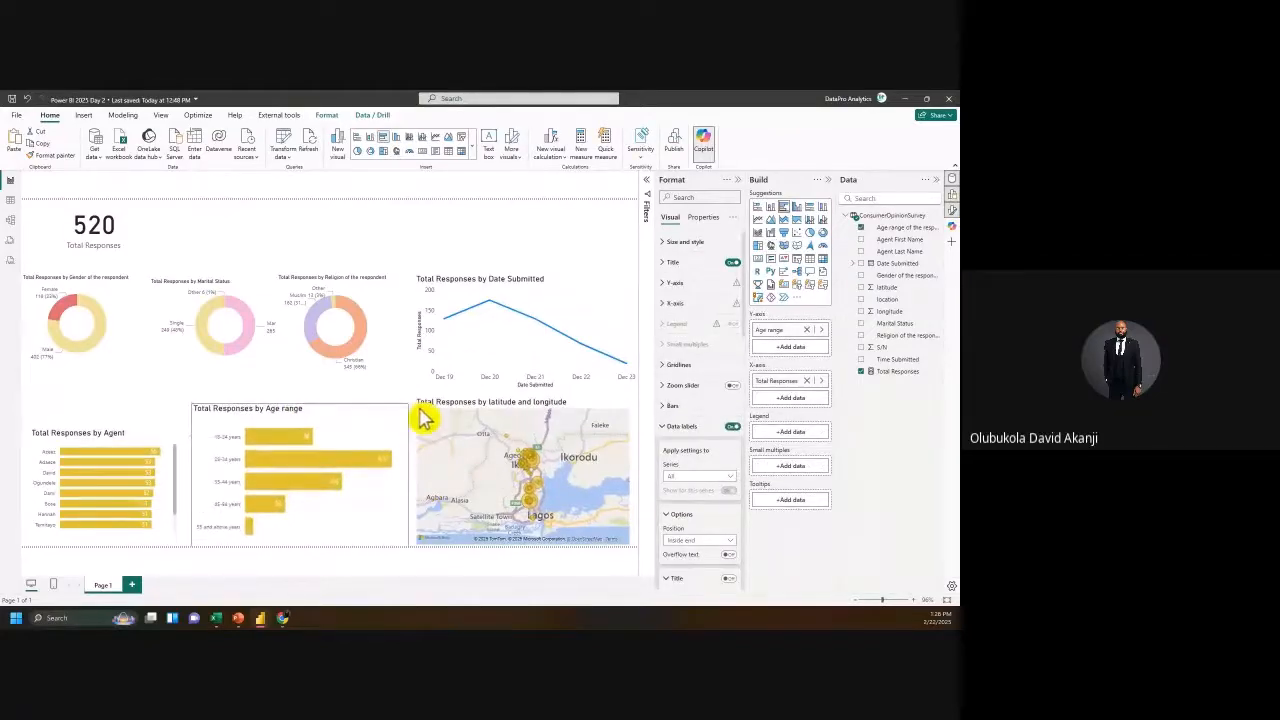
pyautogui.click(105, 448)
pyautogui.moveTo(180, 427); pyautogui.dragTo(186, 406)
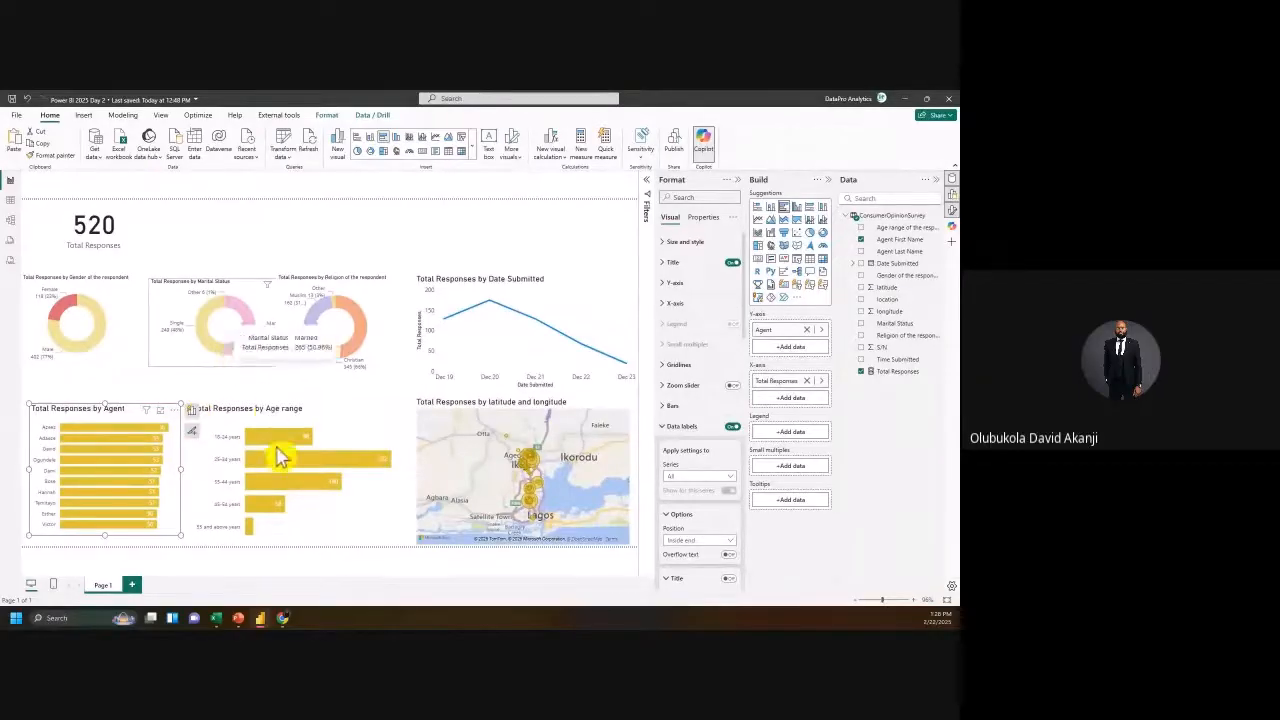
pyautogui.click(227, 433)
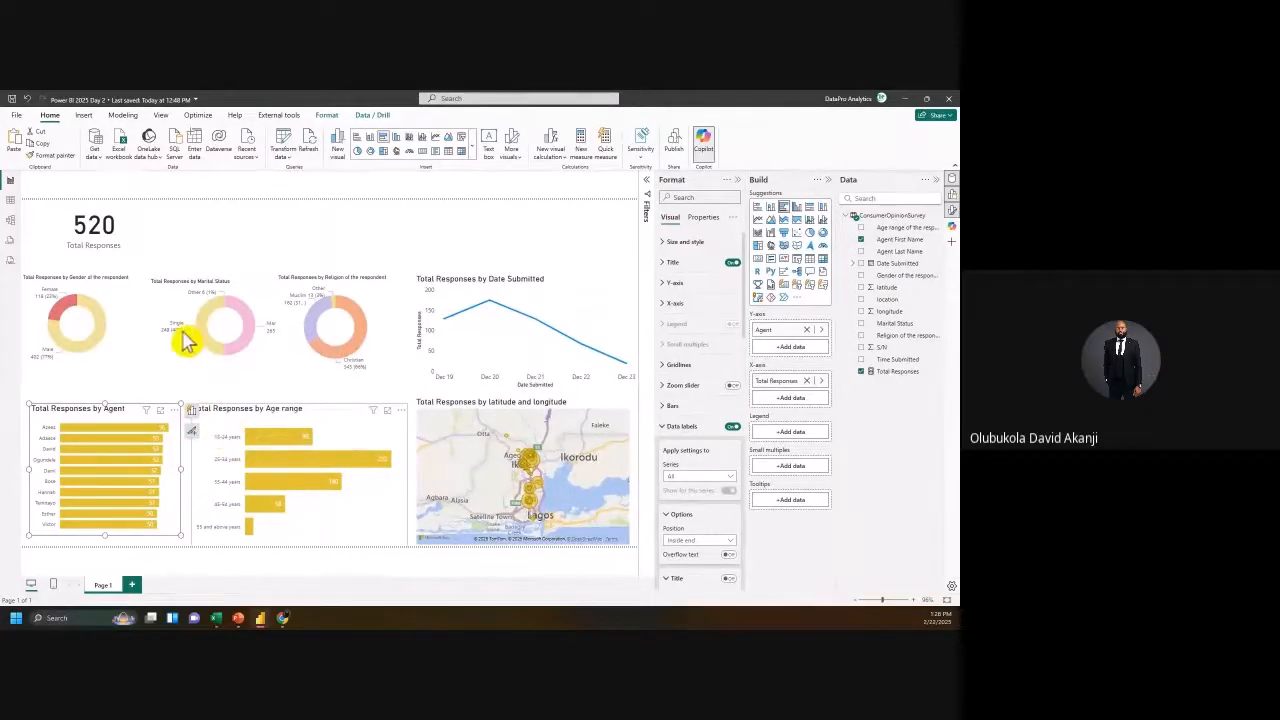
# Step: Turn off the X-axis and Y-axis titles on the Date Submitted line chart
pyautogui.click(580, 294)
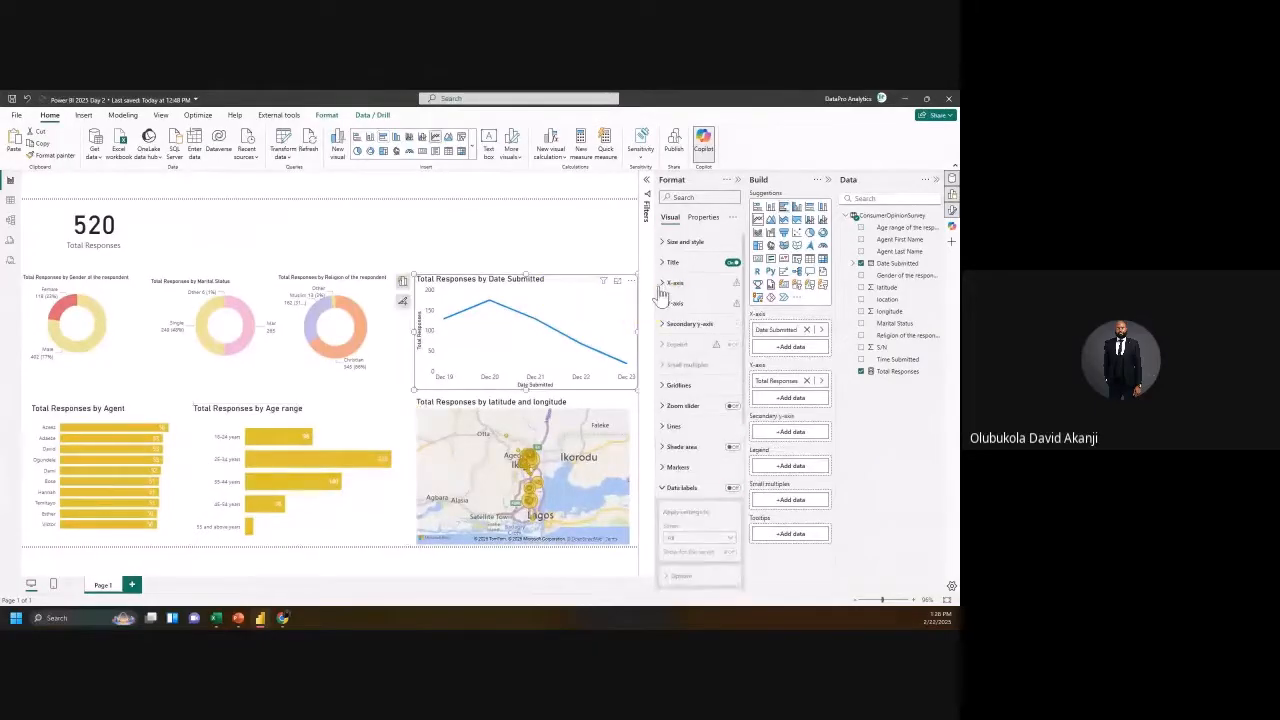
pyautogui.click(665, 283)
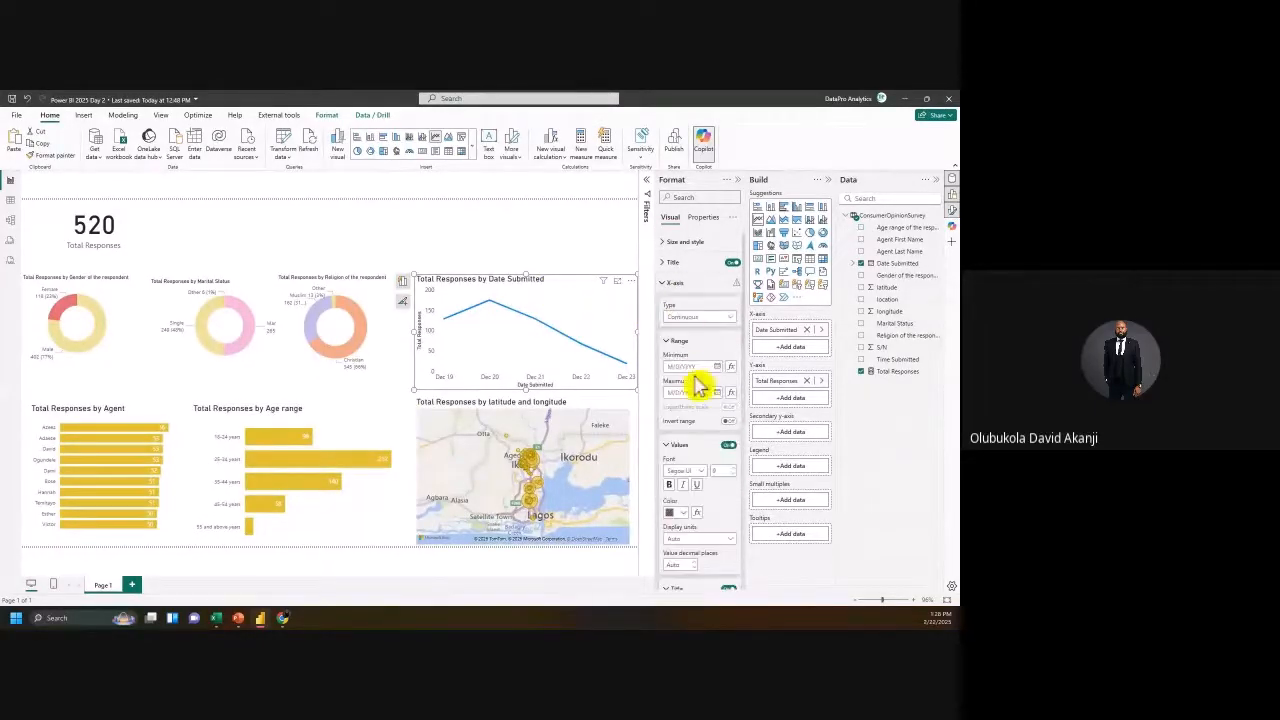
pyautogui.scroll(-1, 725, 530)
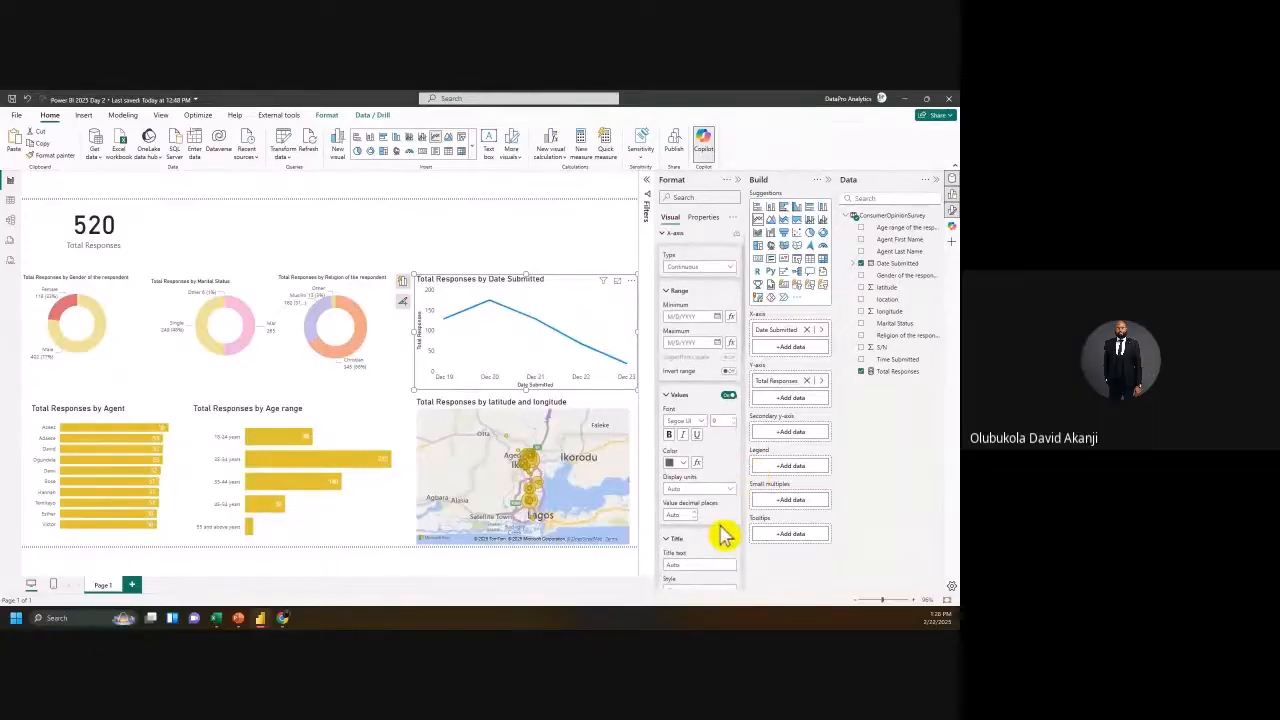
pyautogui.click(729, 539)
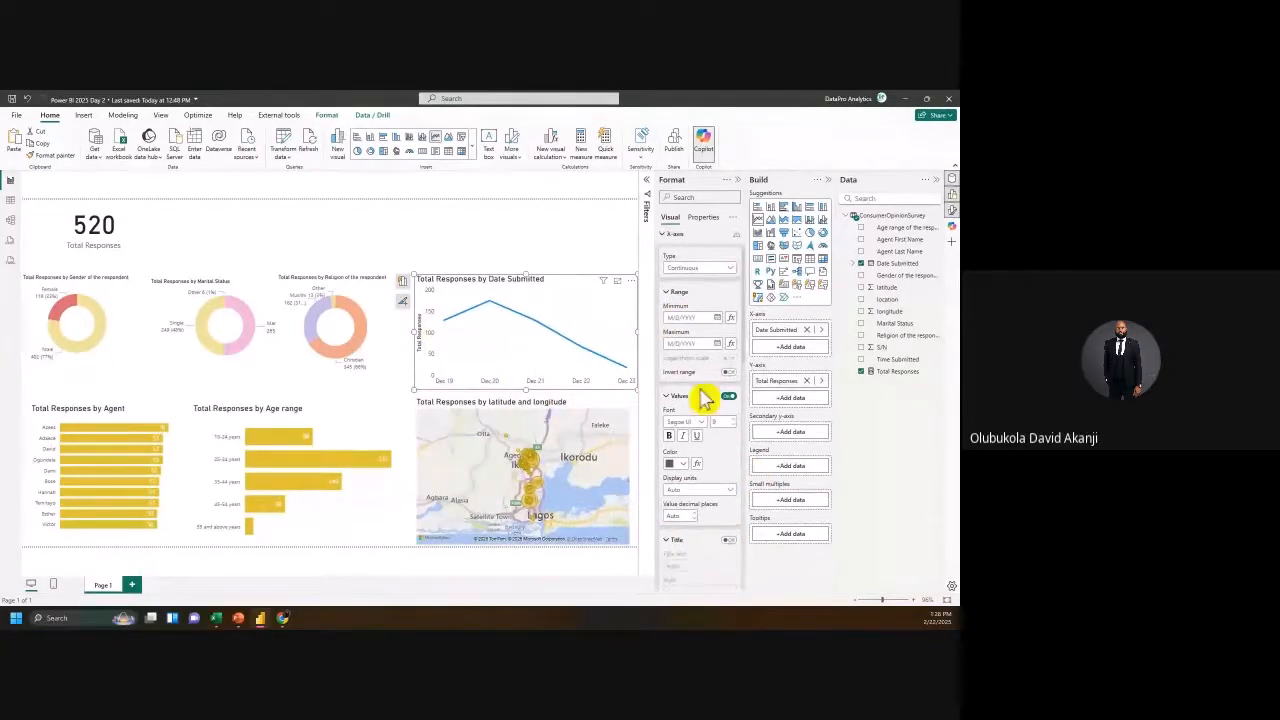
pyautogui.scroll(1, 709, 397)
pyautogui.click(666, 285)
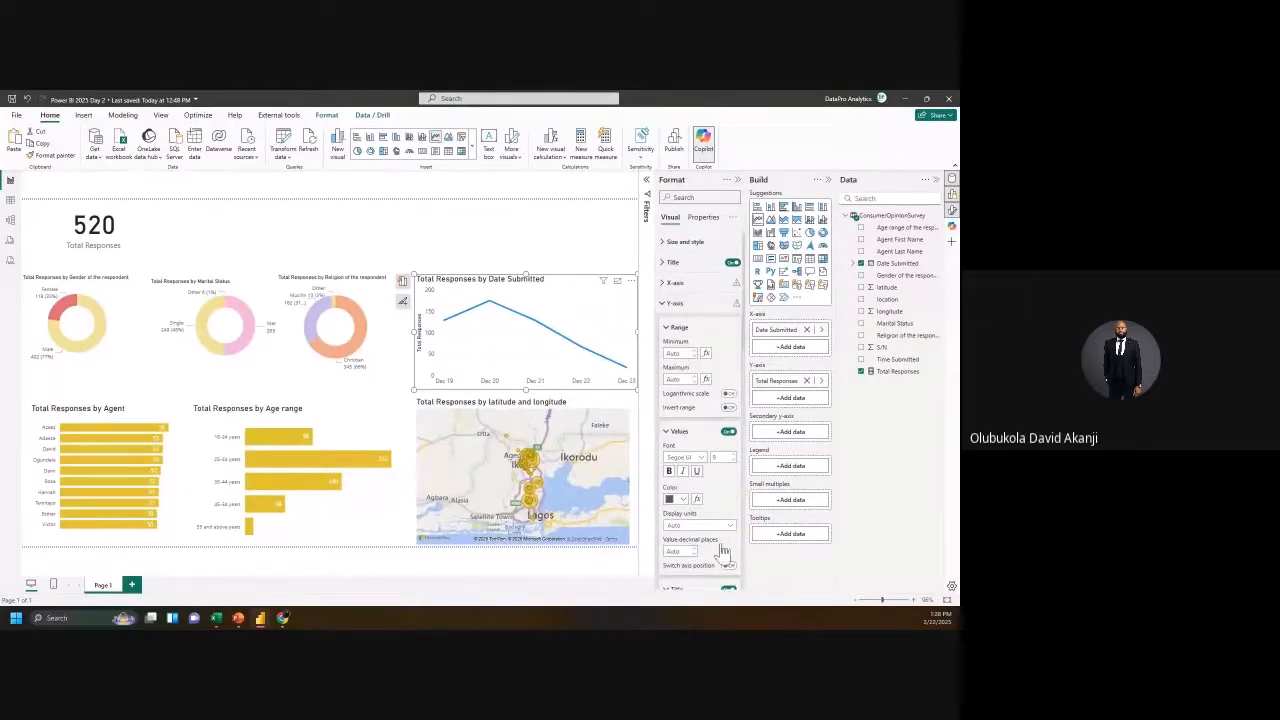
pyautogui.scroll(-1, 741, 580)
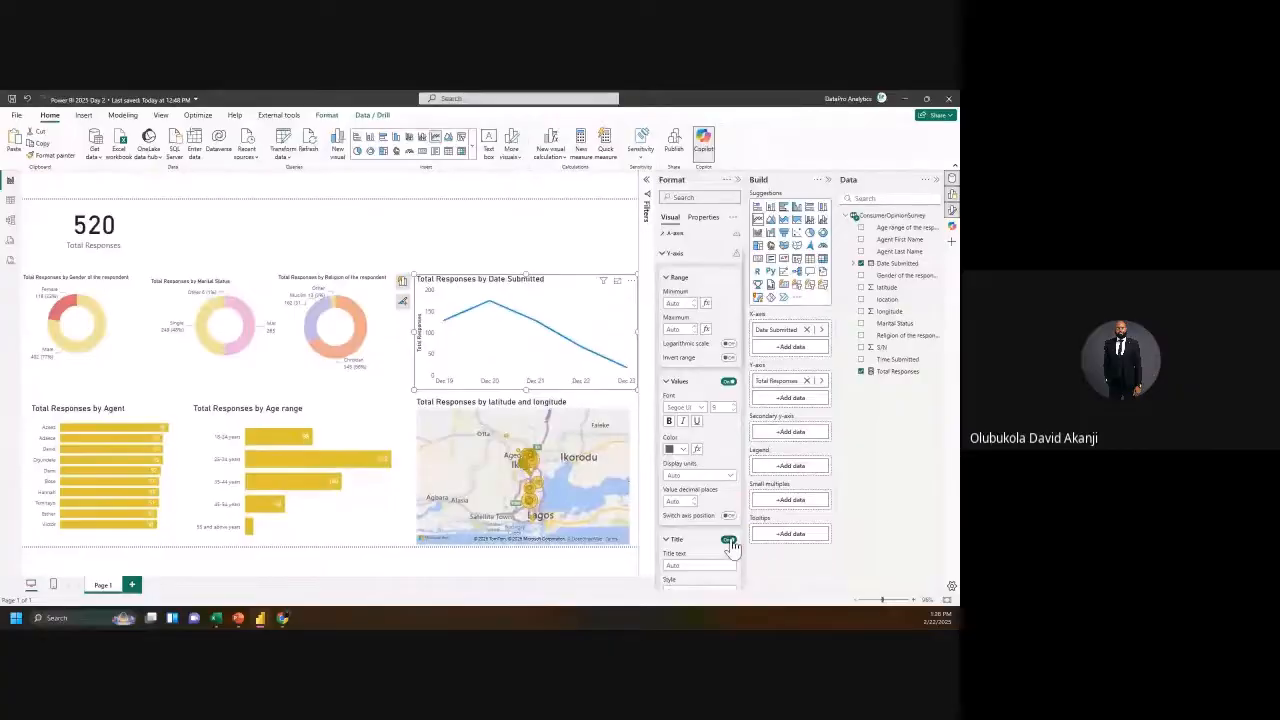
pyautogui.click(729, 541)
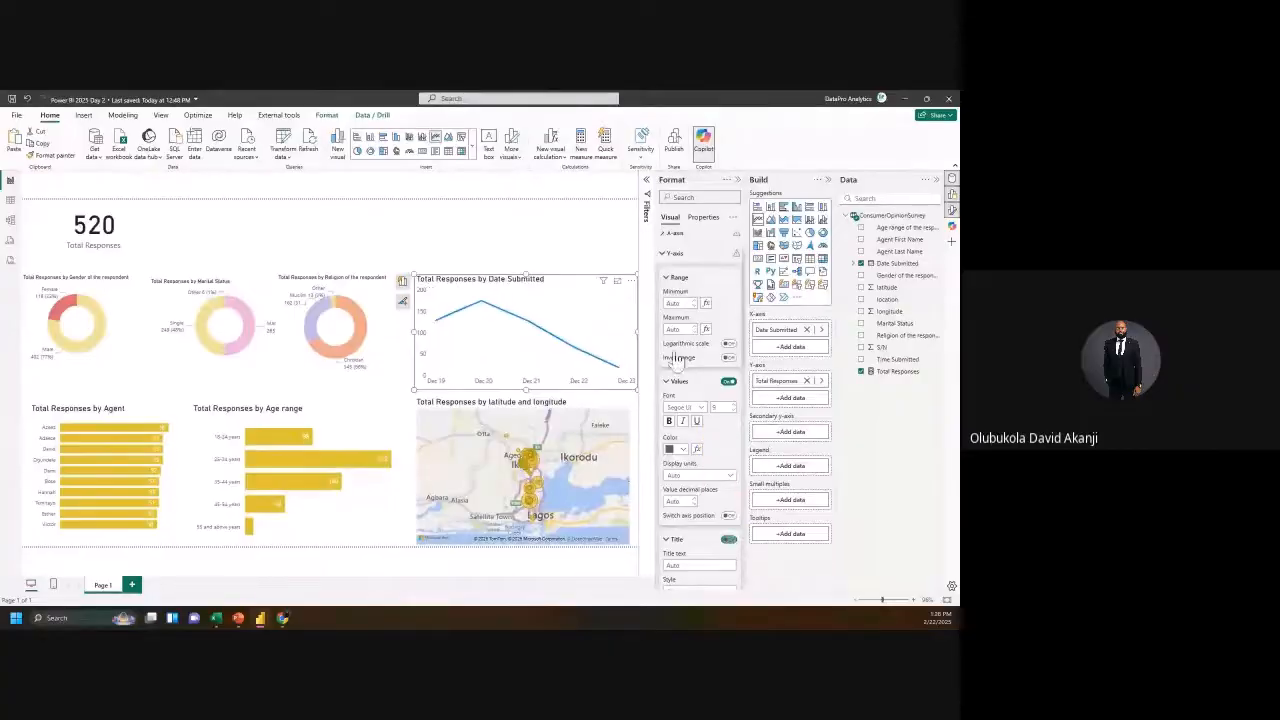
pyautogui.click(668, 254)
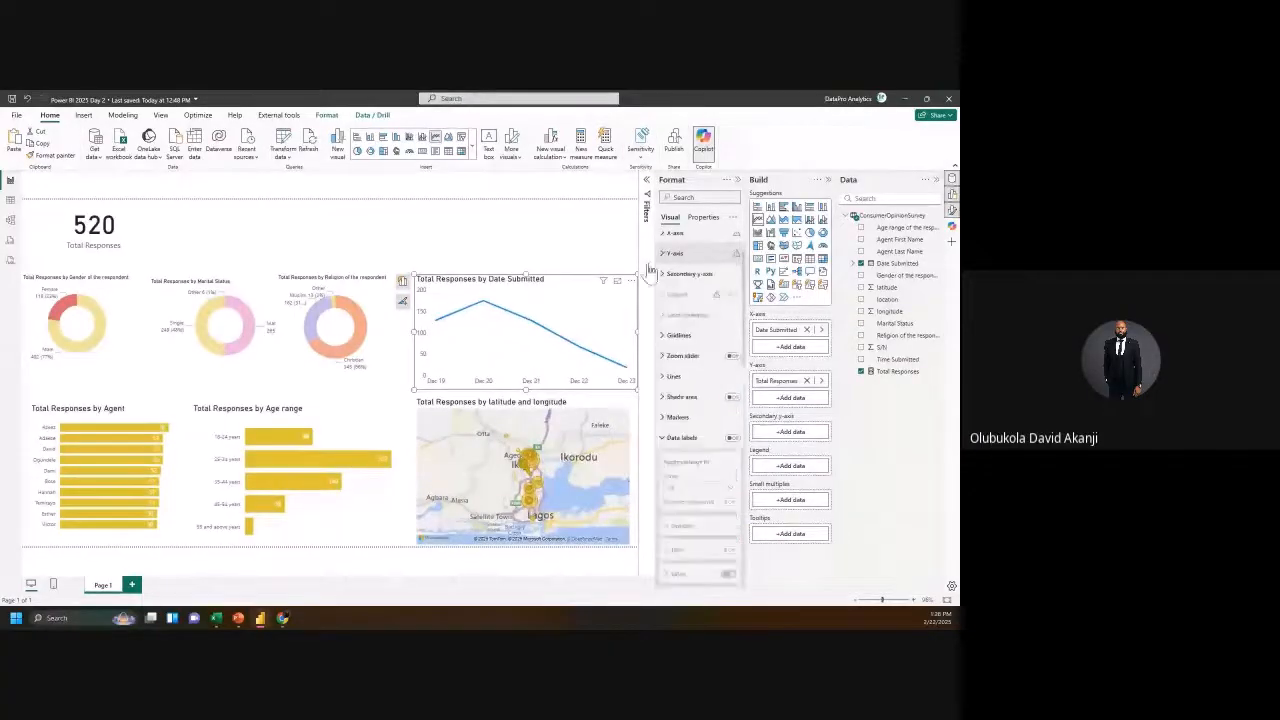
# Step: Set the line chart's line colour to yellow
pyautogui.click(670, 376)
pyautogui.scroll(-2, 705, 467)
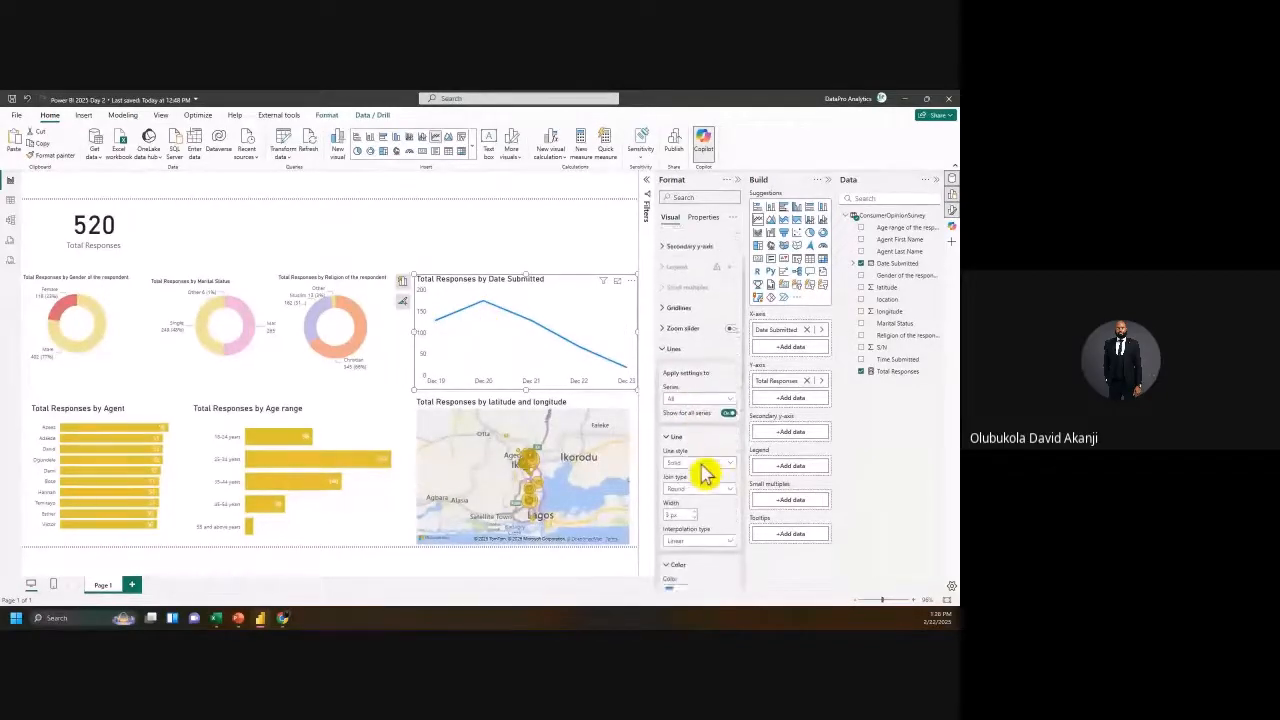
pyautogui.click(681, 538)
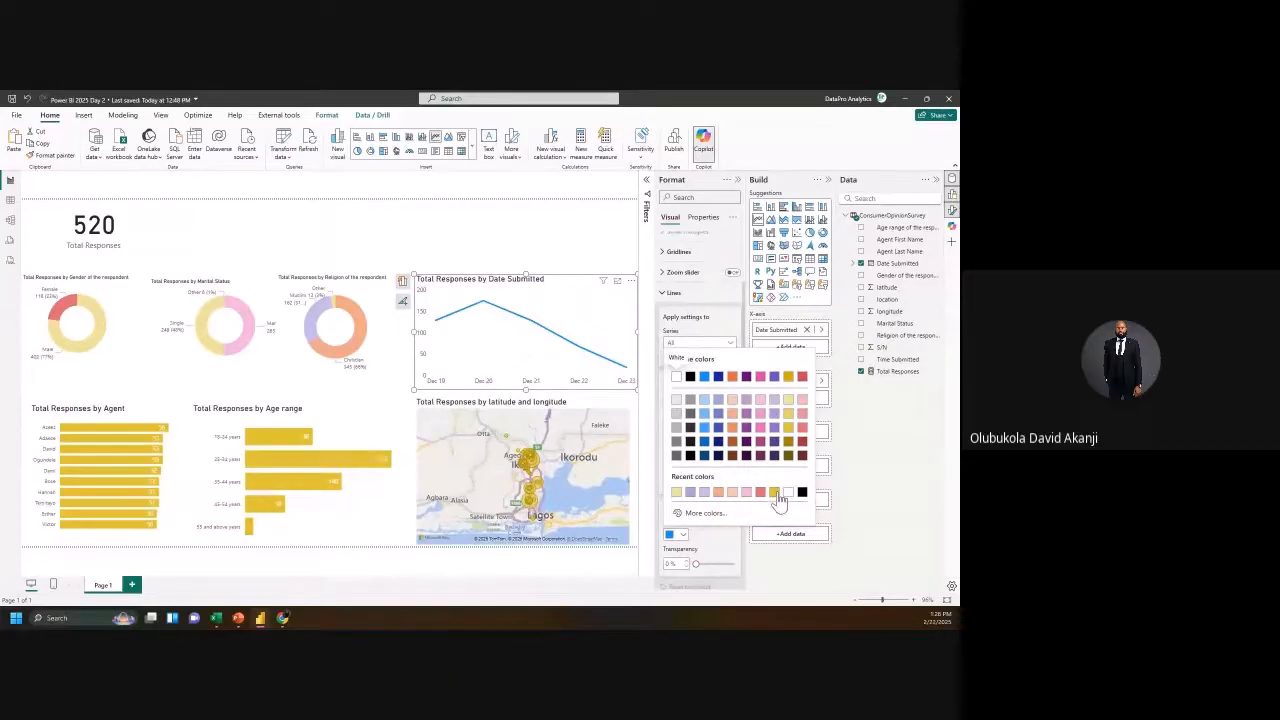
pyautogui.click(775, 493)
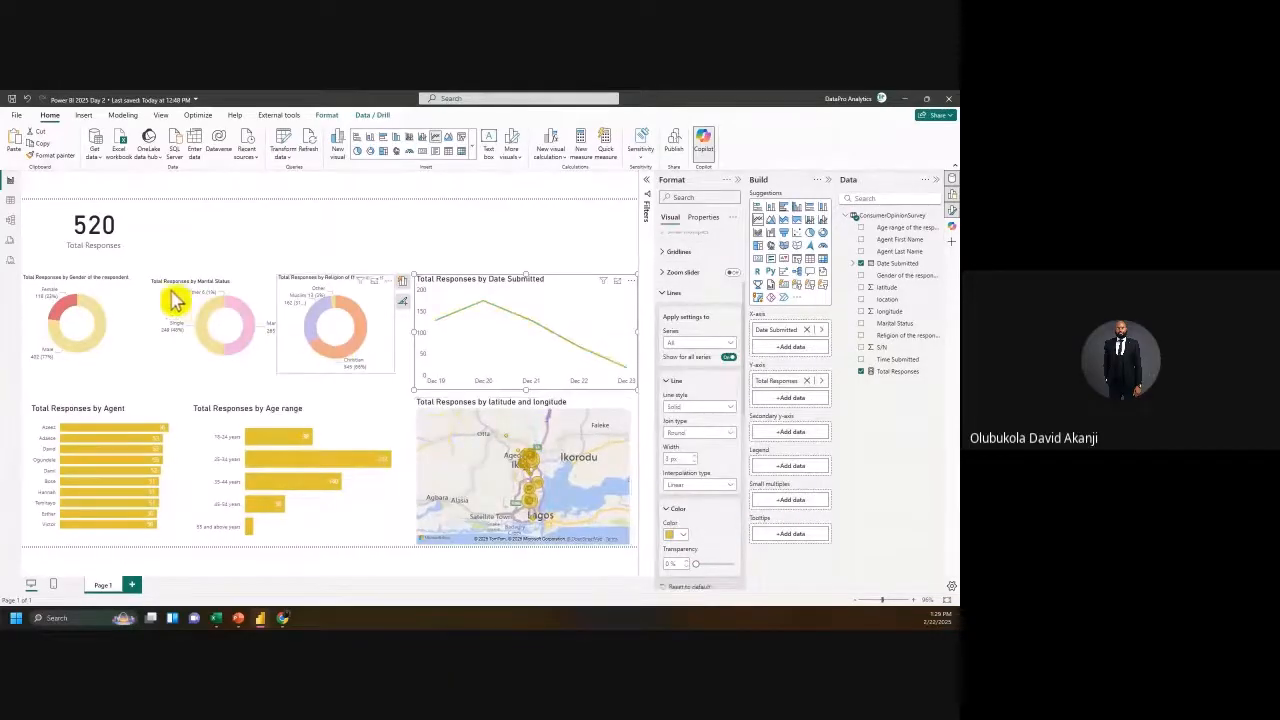
# Step: Move the 520 Total Responses card slightly left and down
pyautogui.click(115, 254)
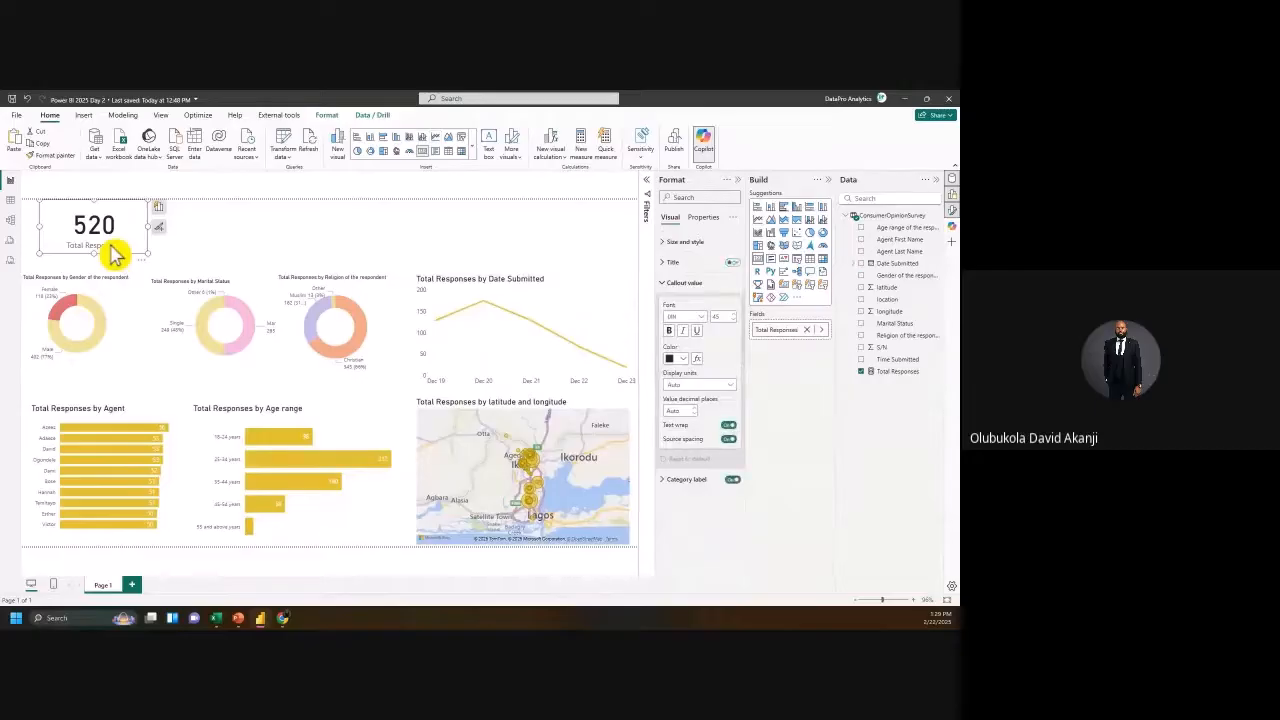
pyautogui.moveTo(115, 254)
pyautogui.mouseDown()
pyautogui.moveTo(95, 256)
pyautogui.moveTo(104, 265)
pyautogui.mouseUp()
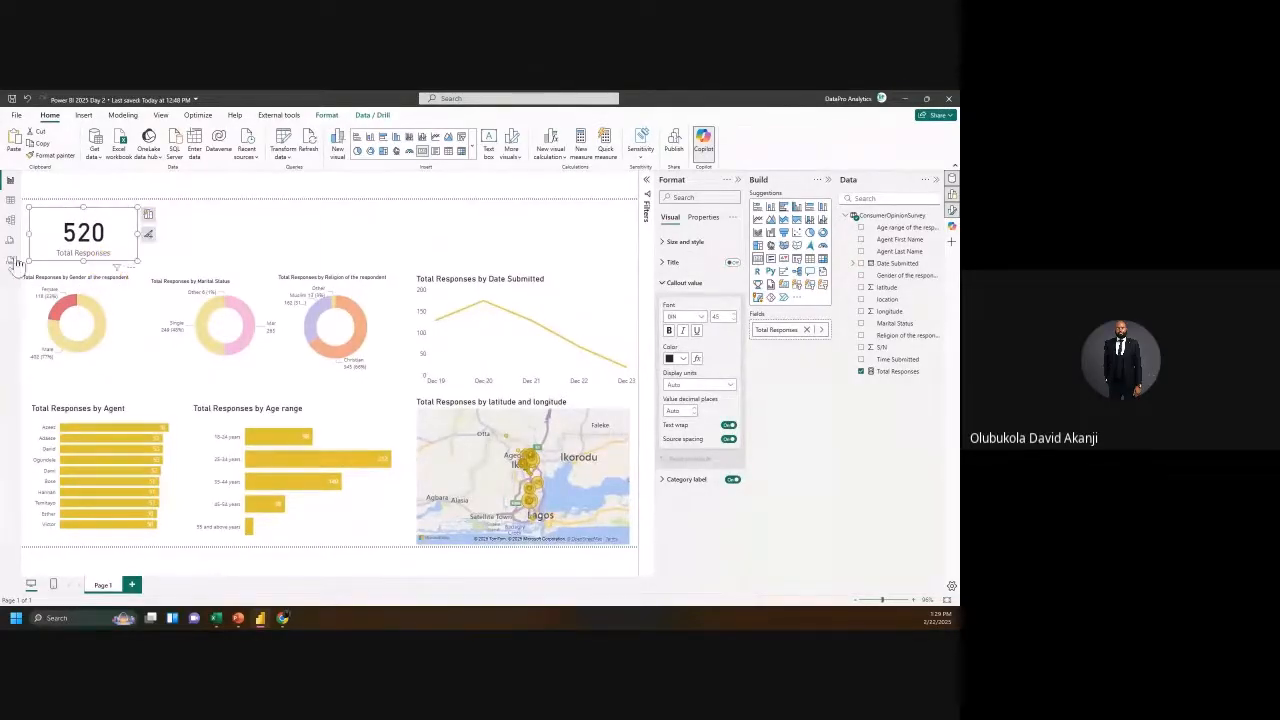
pyautogui.click(12, 203)
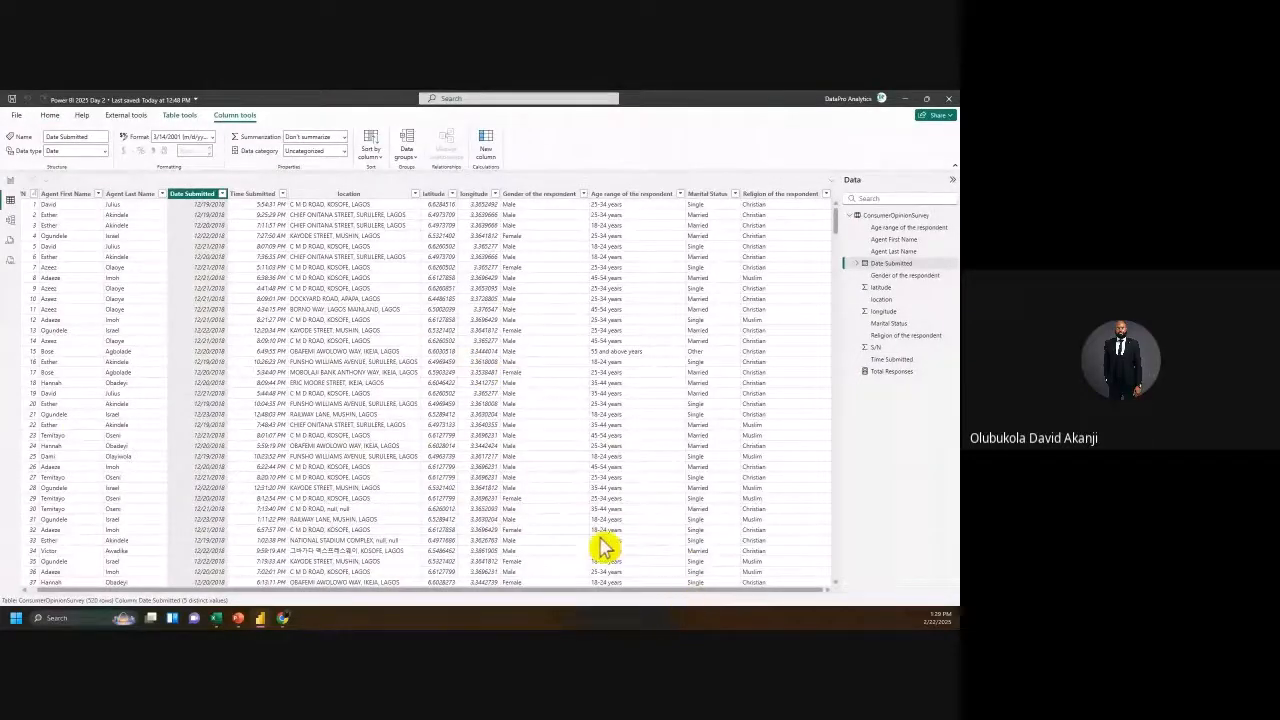
pyautogui.click(10, 180)
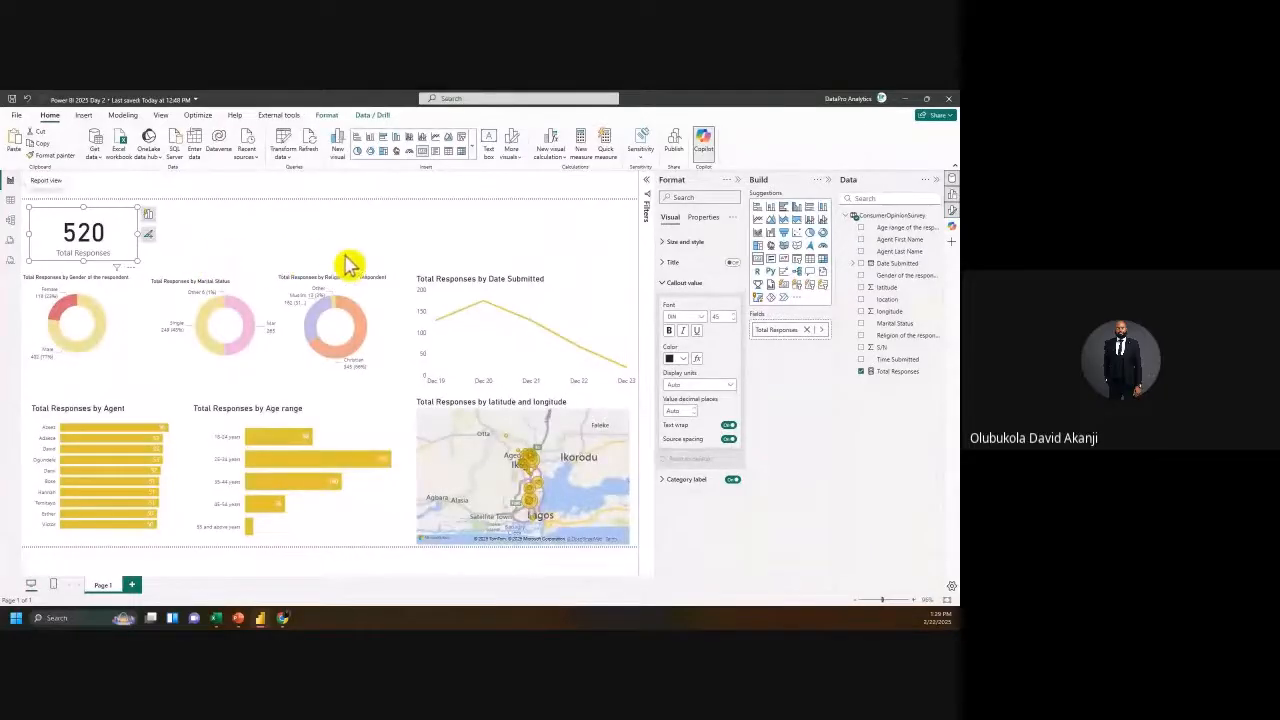
# Step: Switch between Report and Table views, ending on the ConsumerOpinionSurvey data table
pyautogui.click(10, 200)
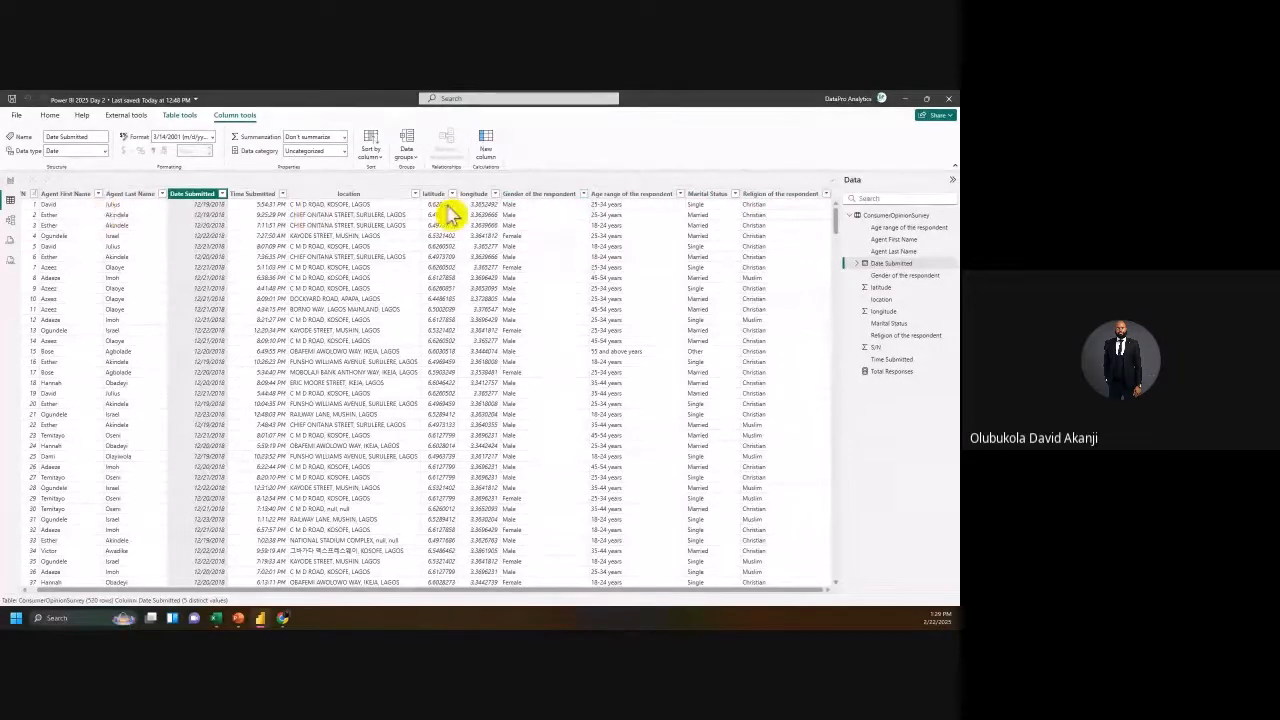
pyautogui.click(10, 180)
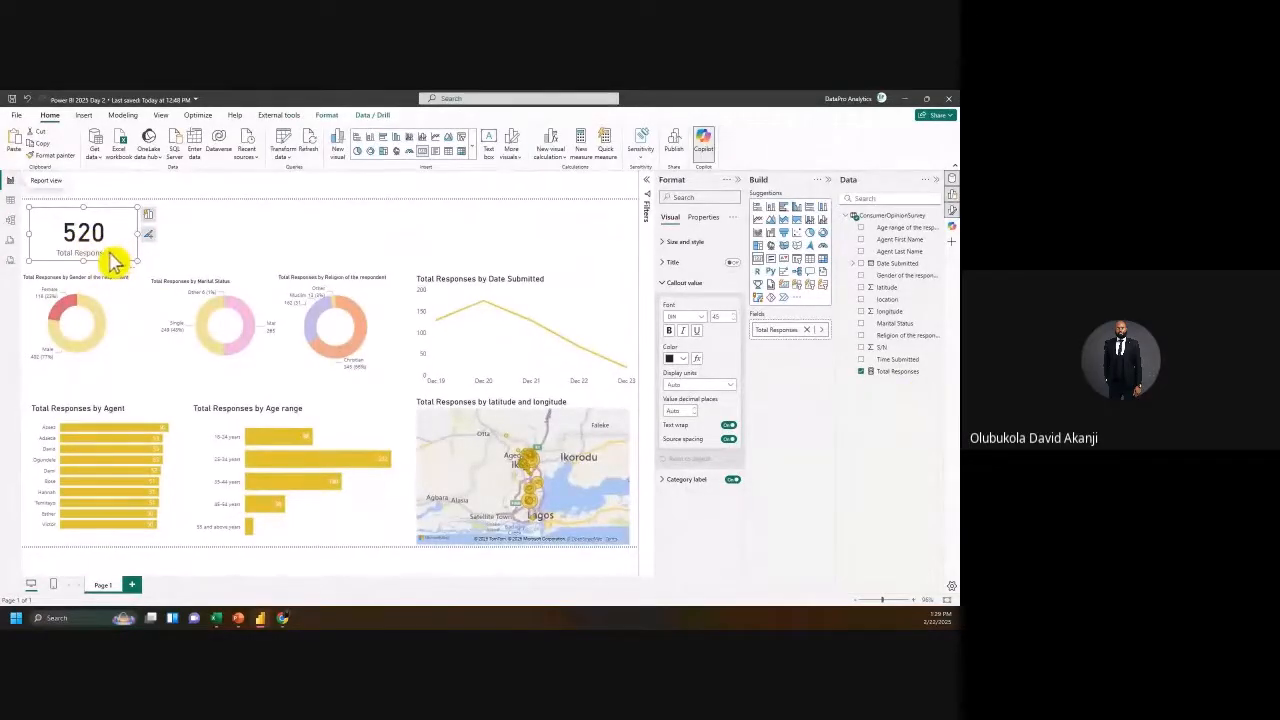
pyautogui.click(10, 200)
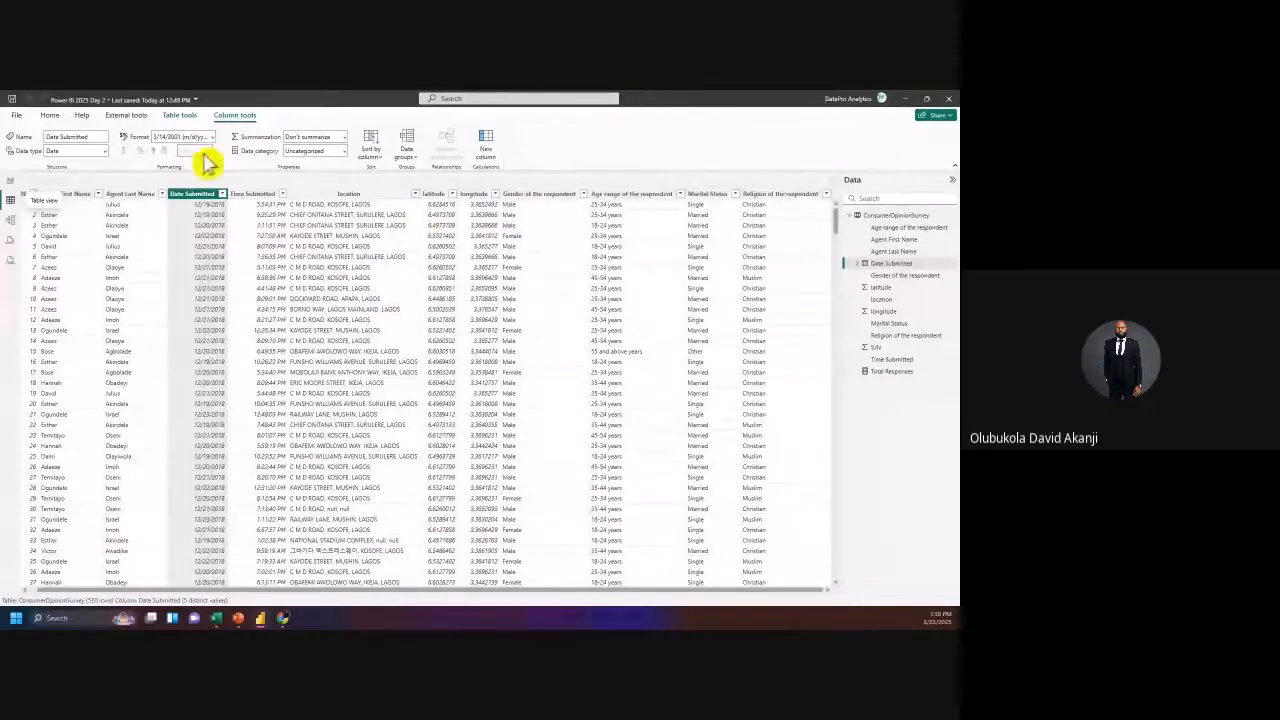
pyautogui.click(10, 181)
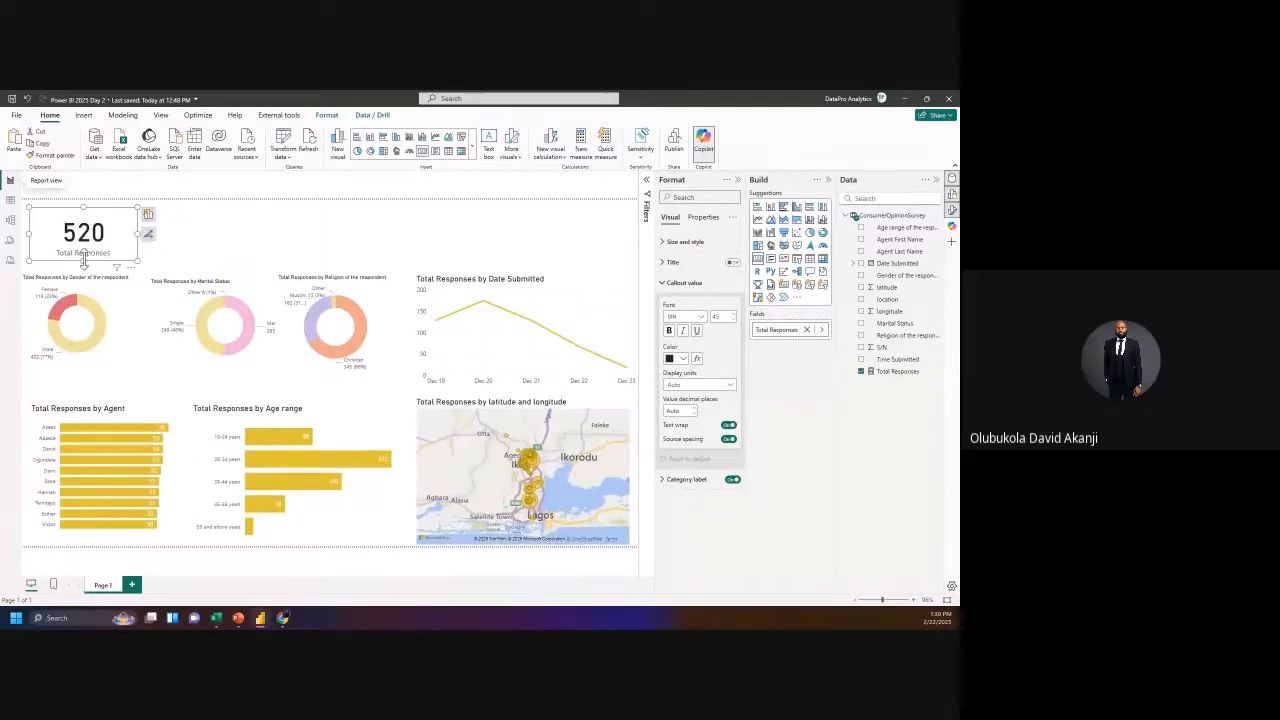
pyautogui.click(11, 203)
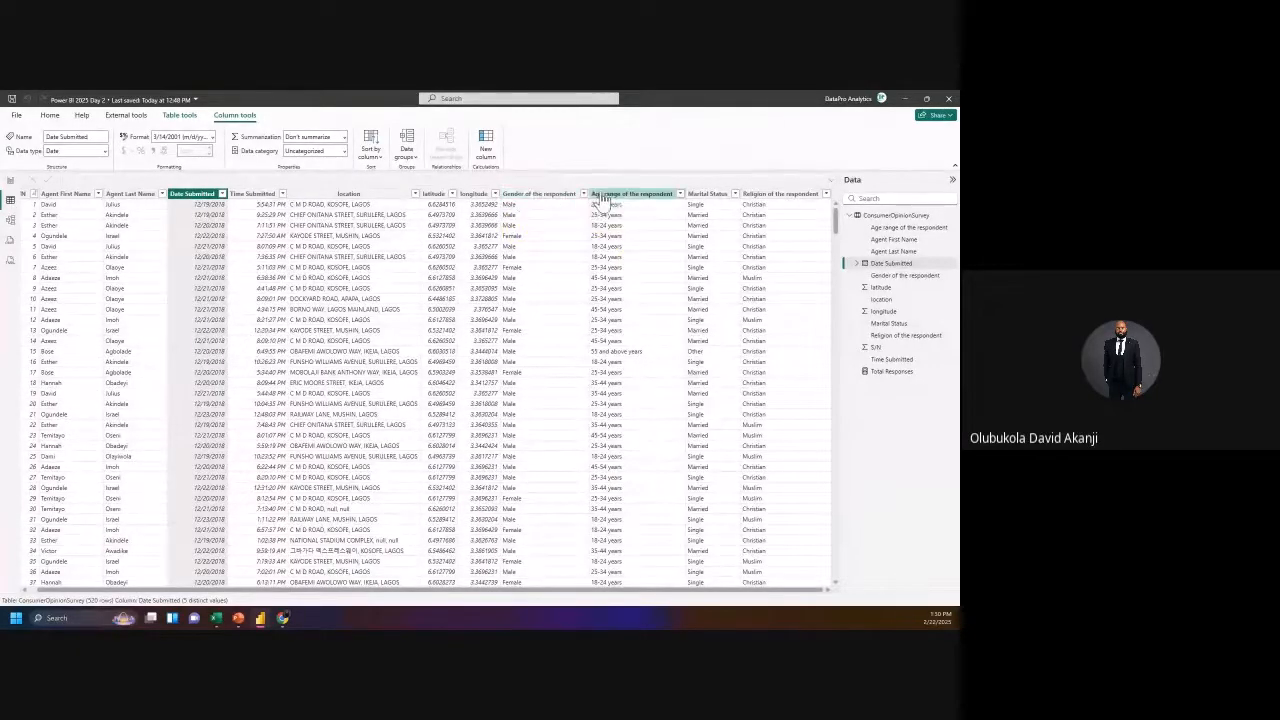
pyautogui.click(816, 194)
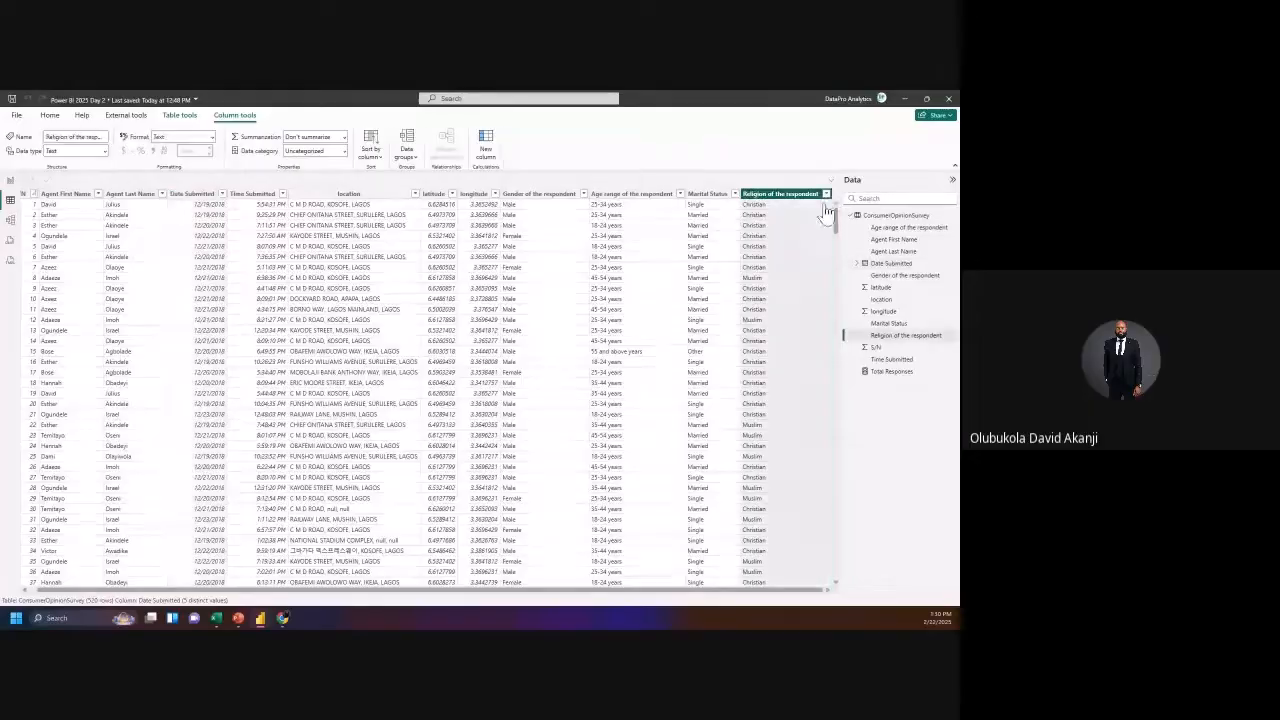
pyautogui.click(826, 194)
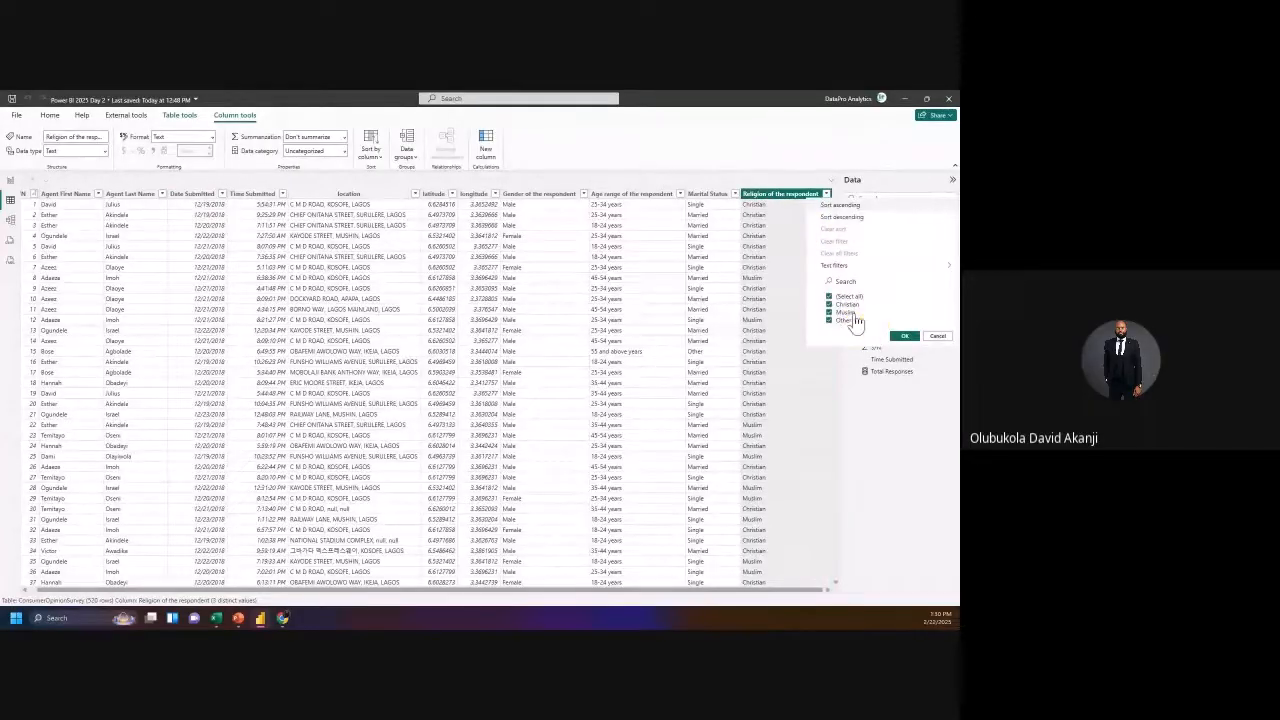
pyautogui.click(938, 338)
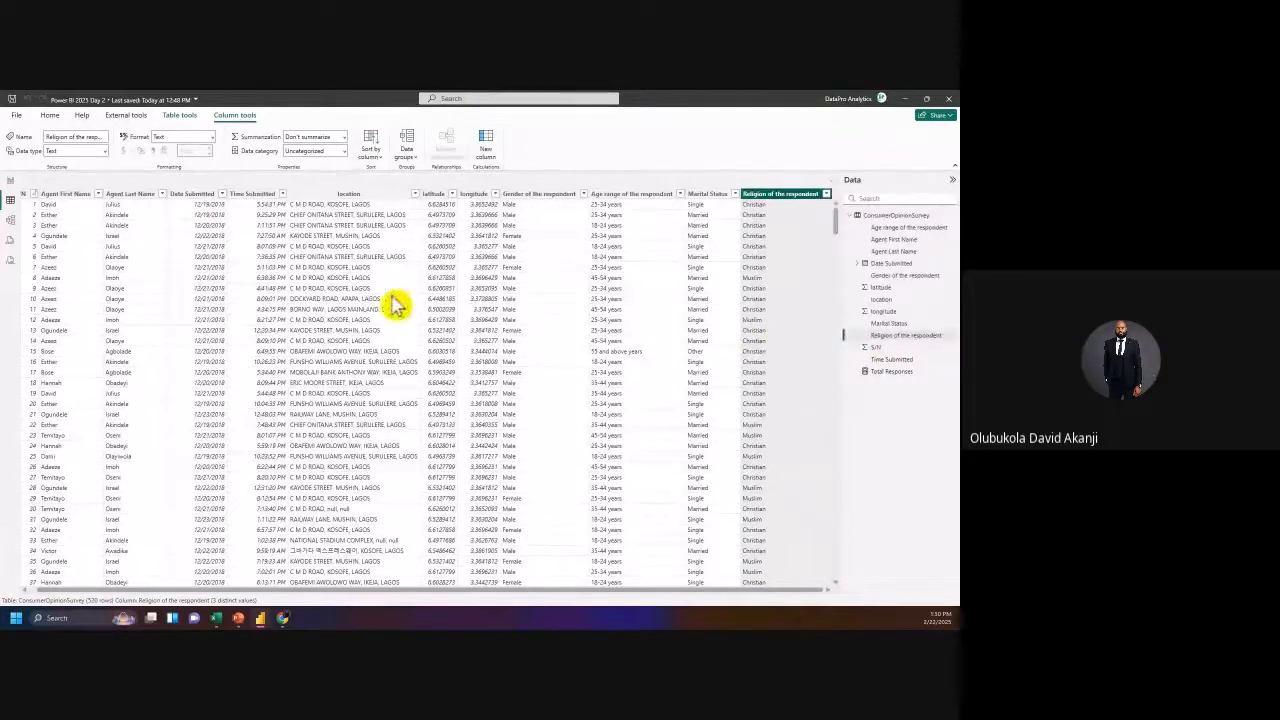
pyautogui.click(12, 182)
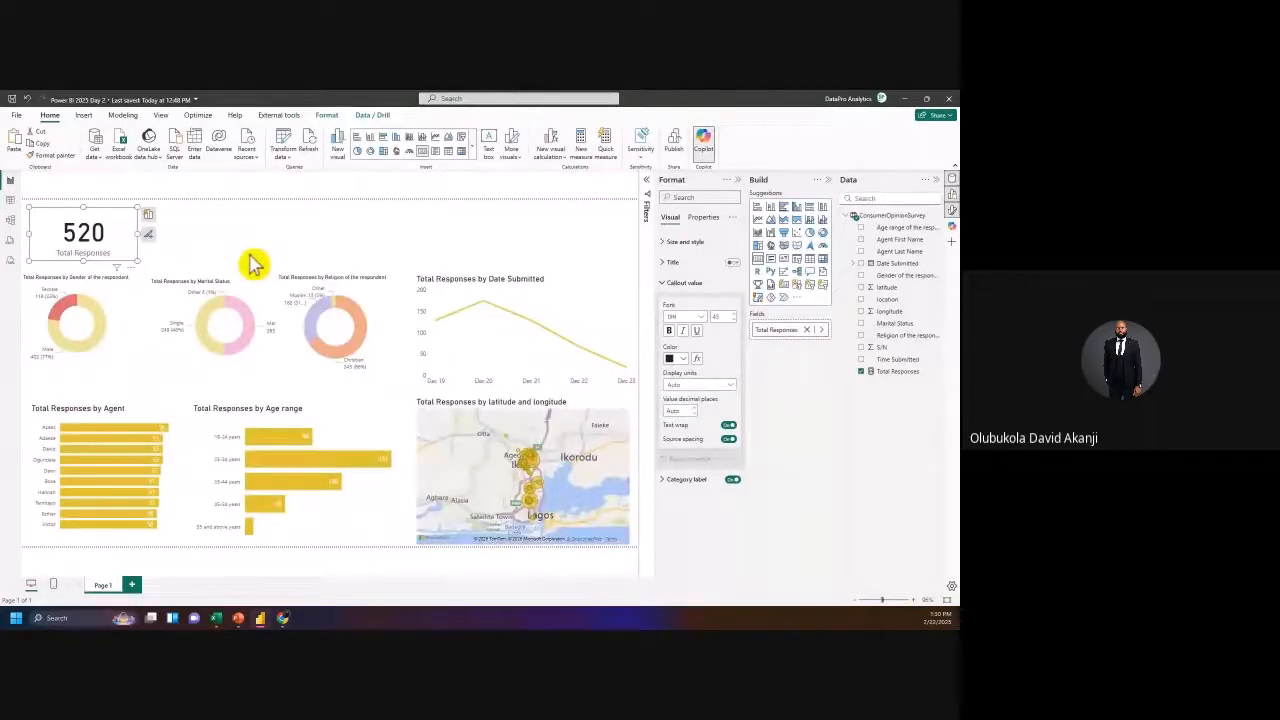
pyautogui.click(10, 200)
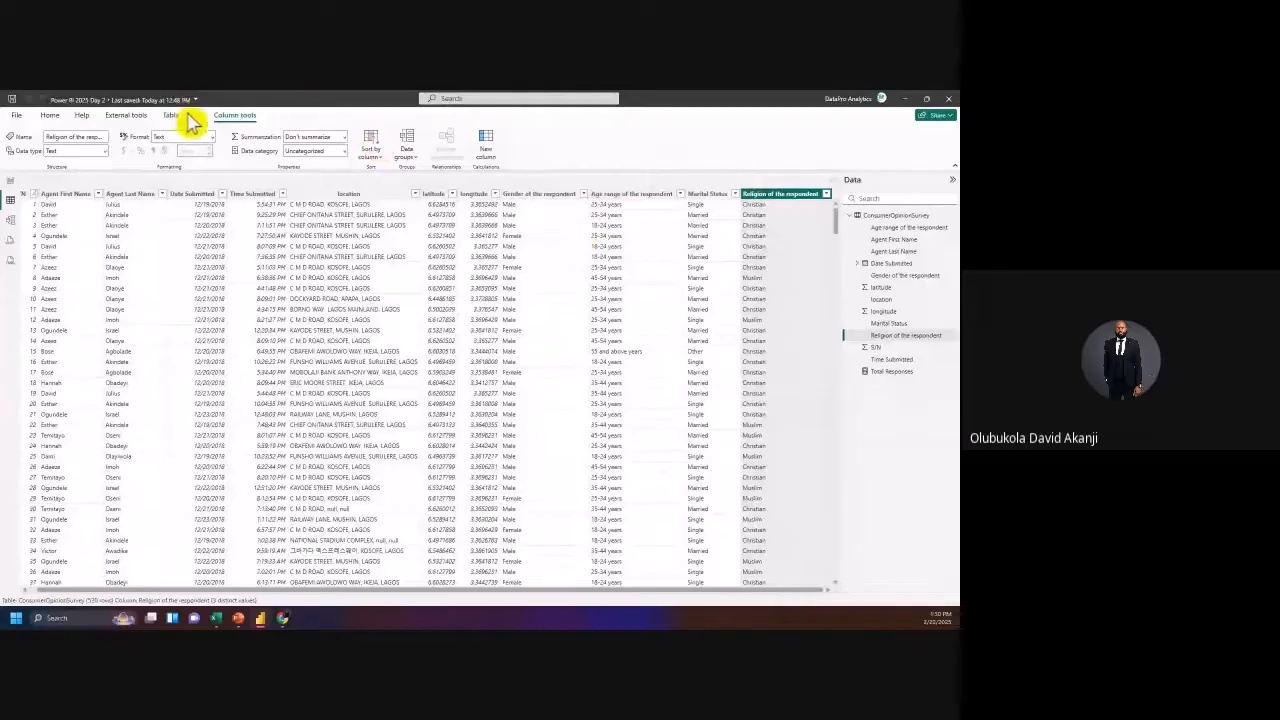
pyautogui.click(49, 115)
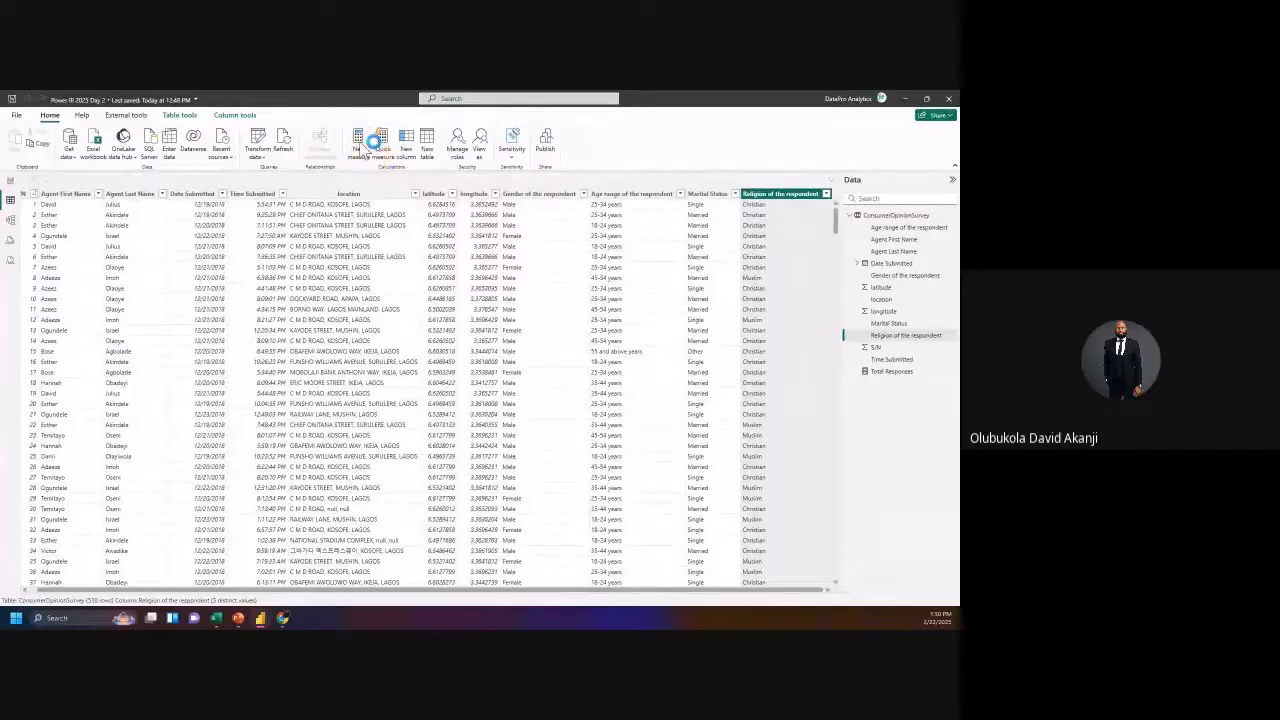
# Step: Start a new Total Male measure with the formula CALCULATE([Total Responses]
pyautogui.click(371, 150)
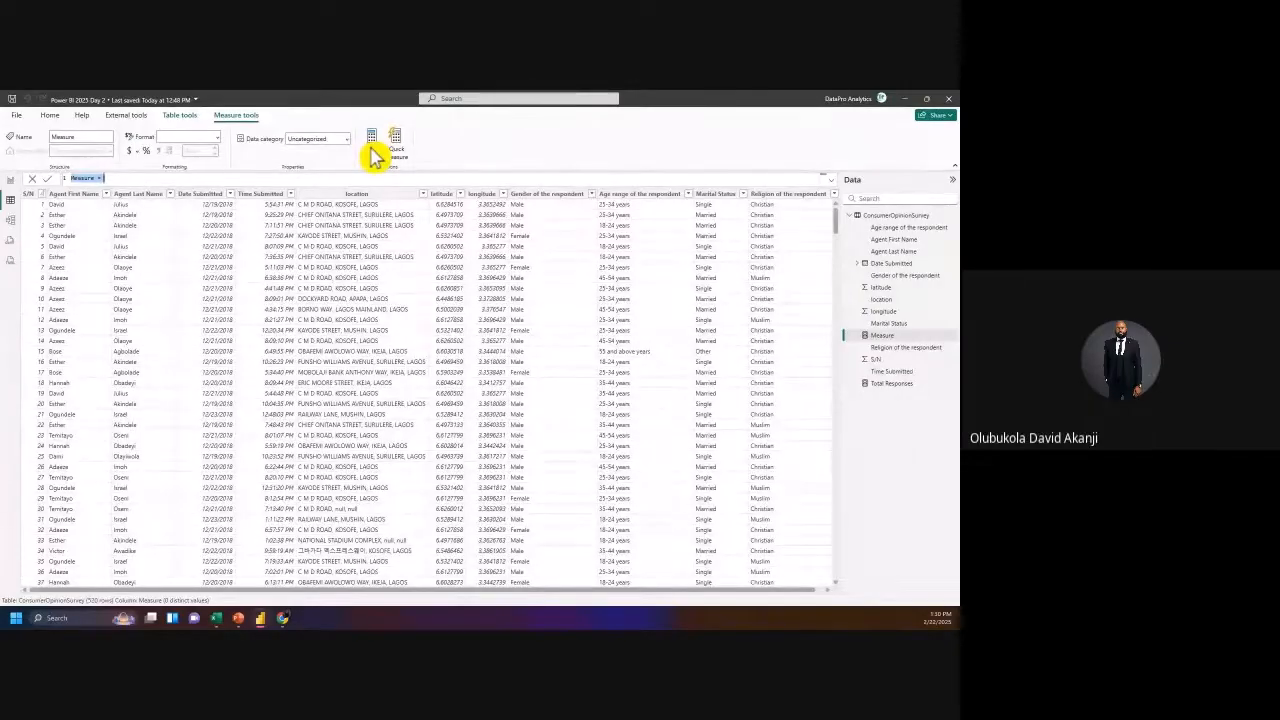
pyautogui.press('BackSpace')
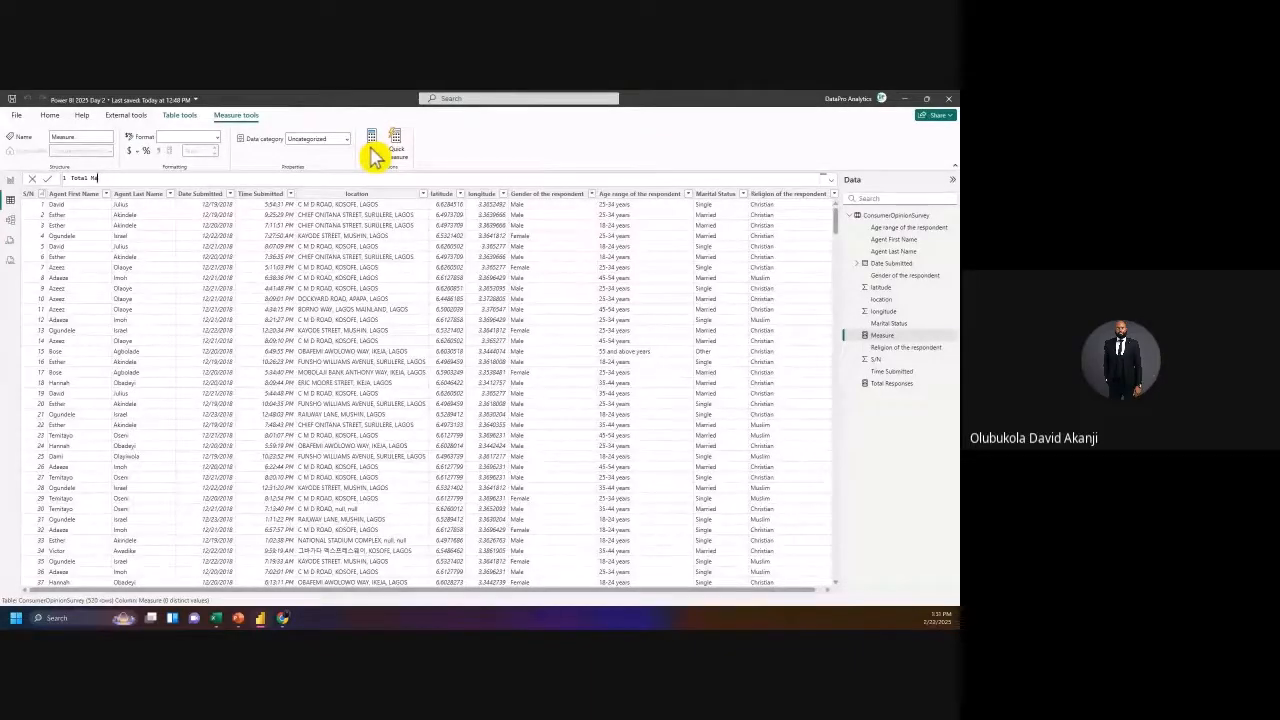
pyautogui.write('Total Male Respondent')
pyautogui.press('BackSpace')
pyautogui.write('= cal')
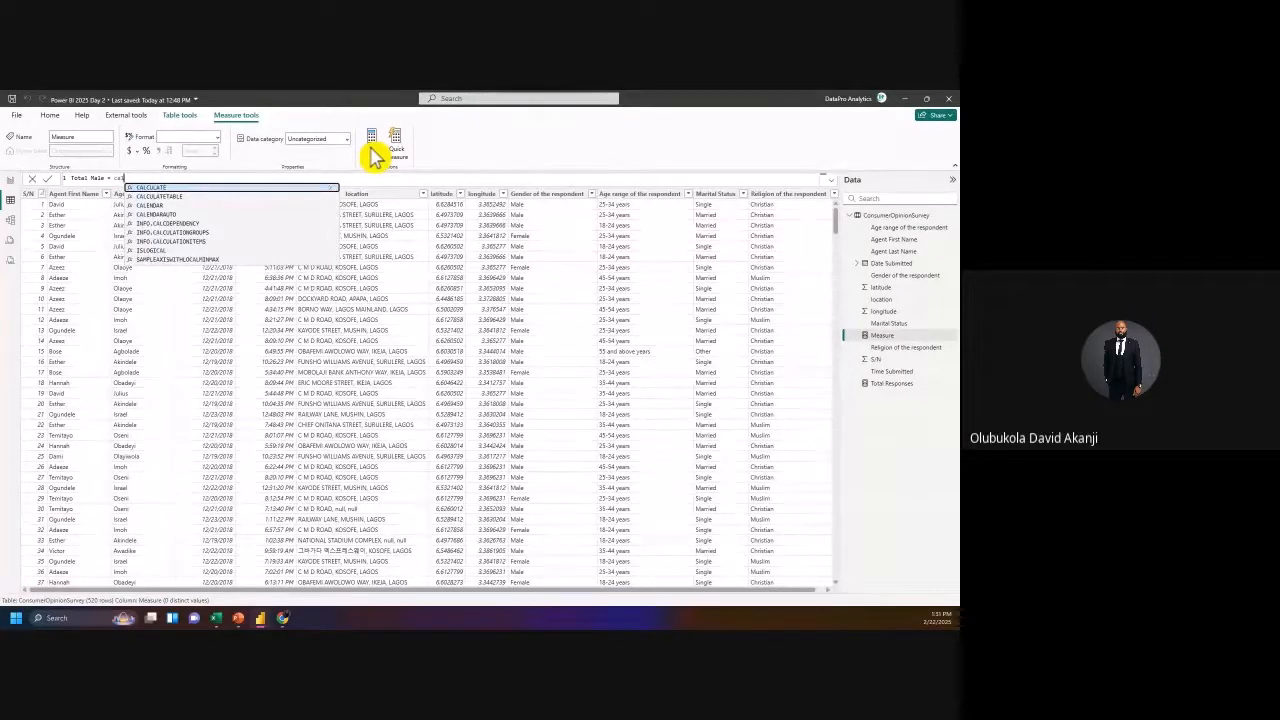
pyautogui.click(284, 188)
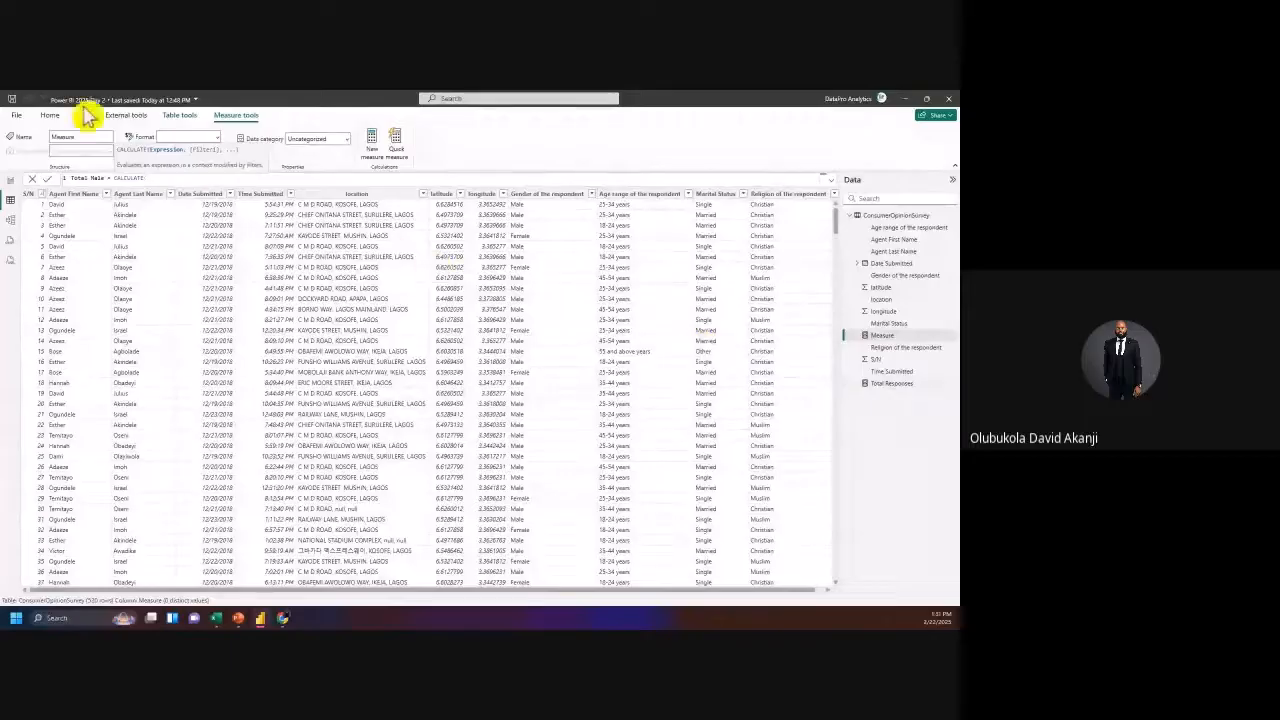
pyautogui.write('[Total Responses]')
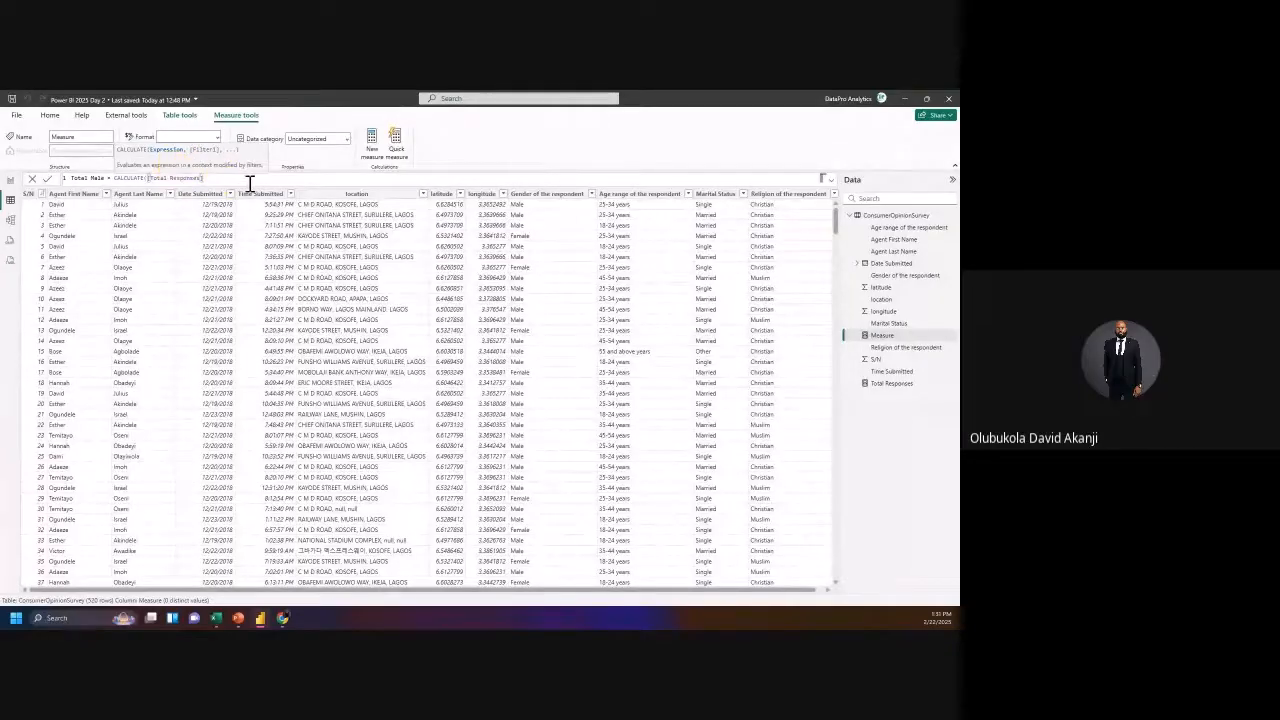
# Step: Add the filter ConsumerOpinionSurvey[Gender of the respondent] = "Male" to Total Male and commit it
pyautogui.write(',')
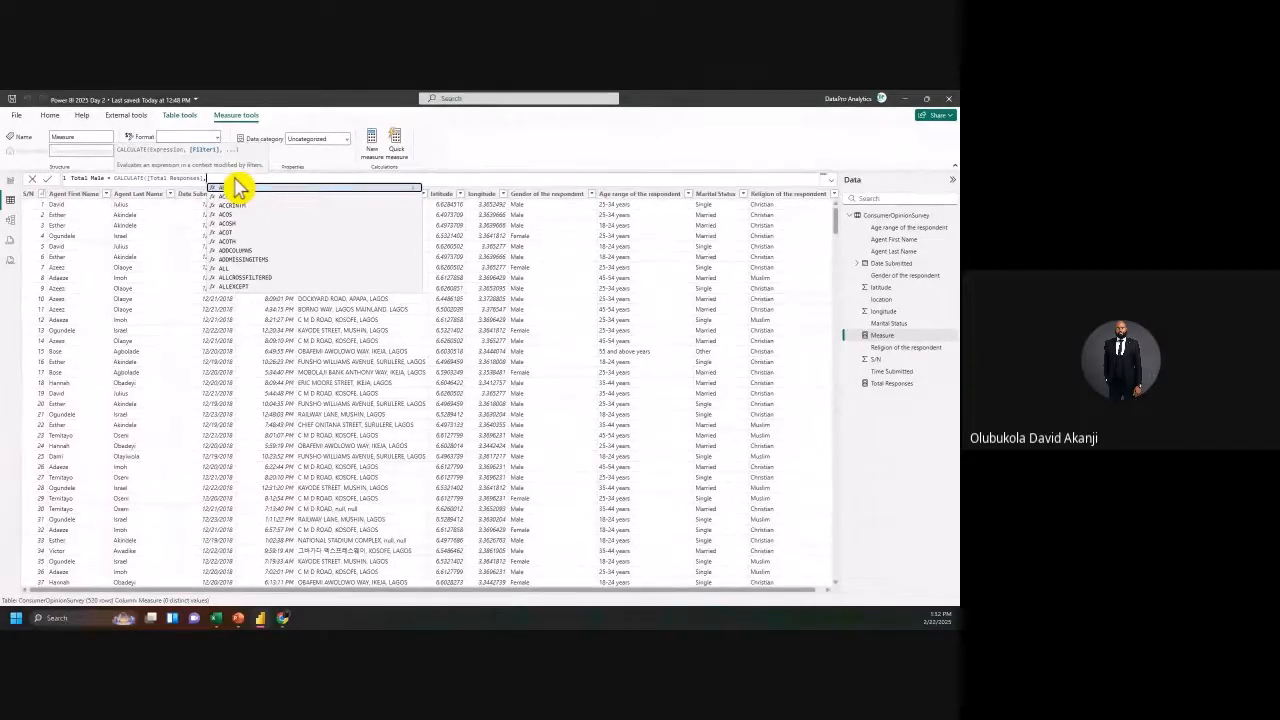
pyautogui.write('gen')
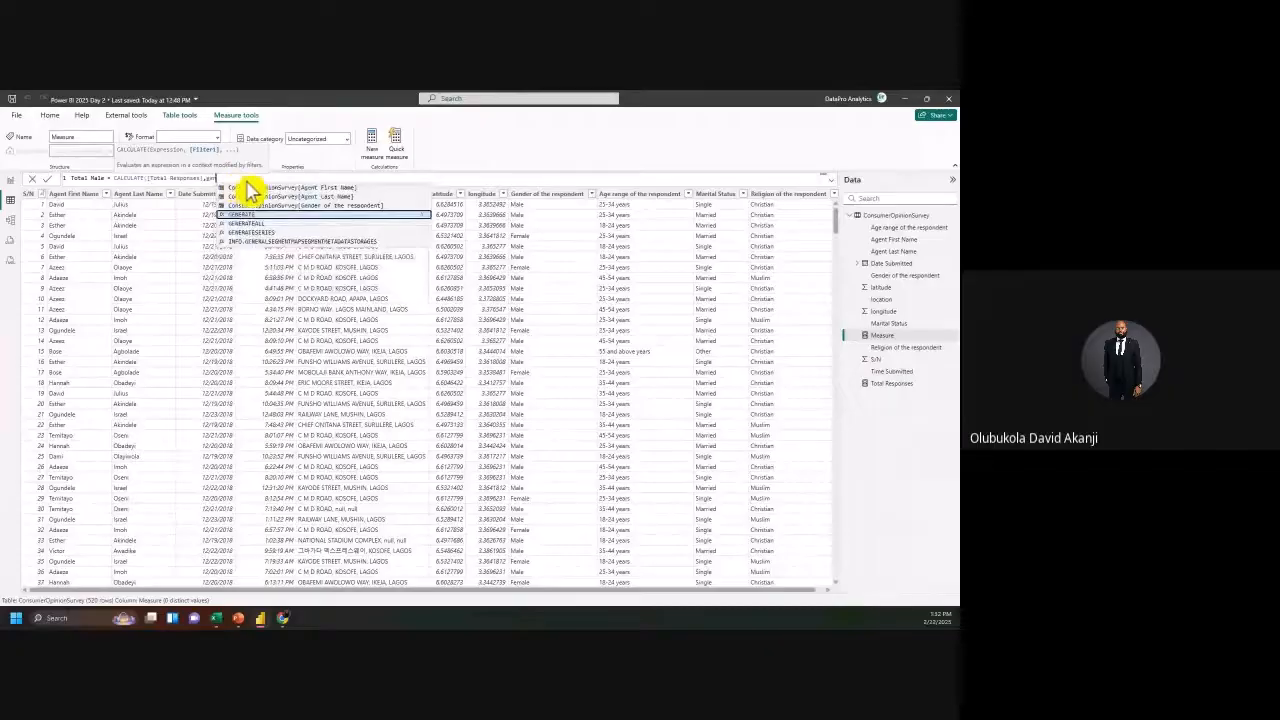
pyautogui.click(283, 205)
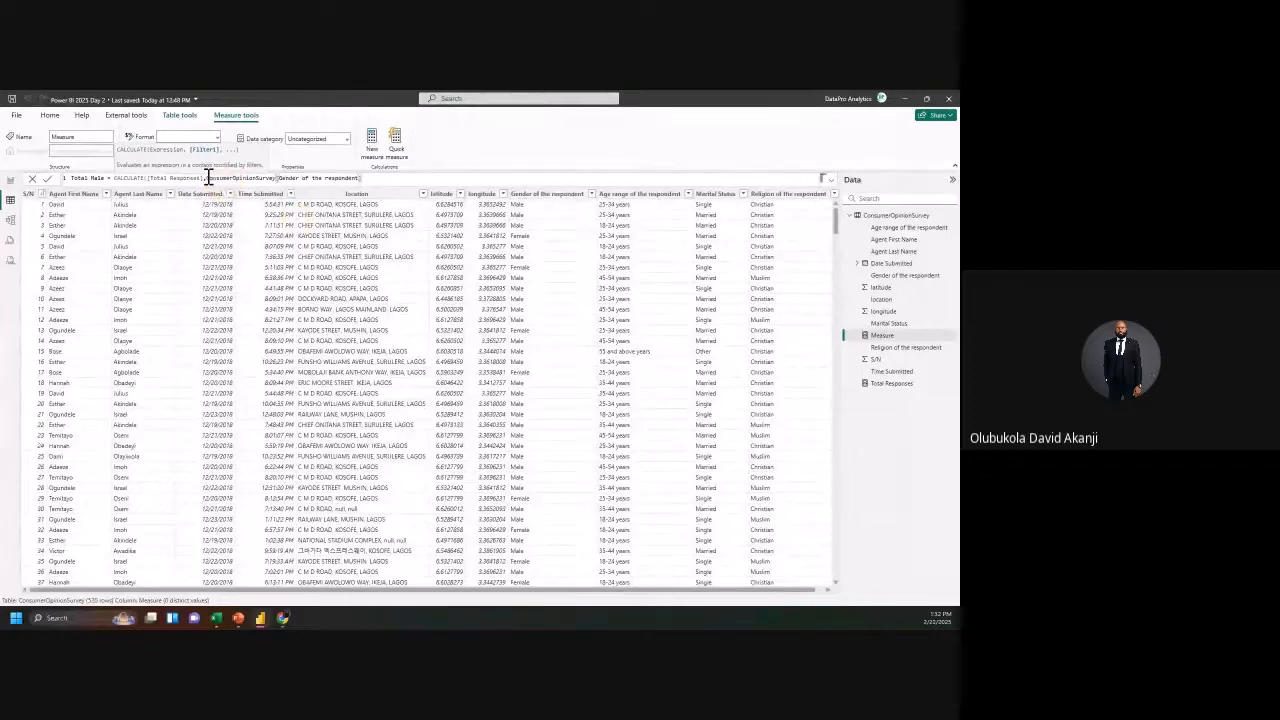
pyautogui.moveTo(207, 177); pyautogui.dragTo(366, 180)
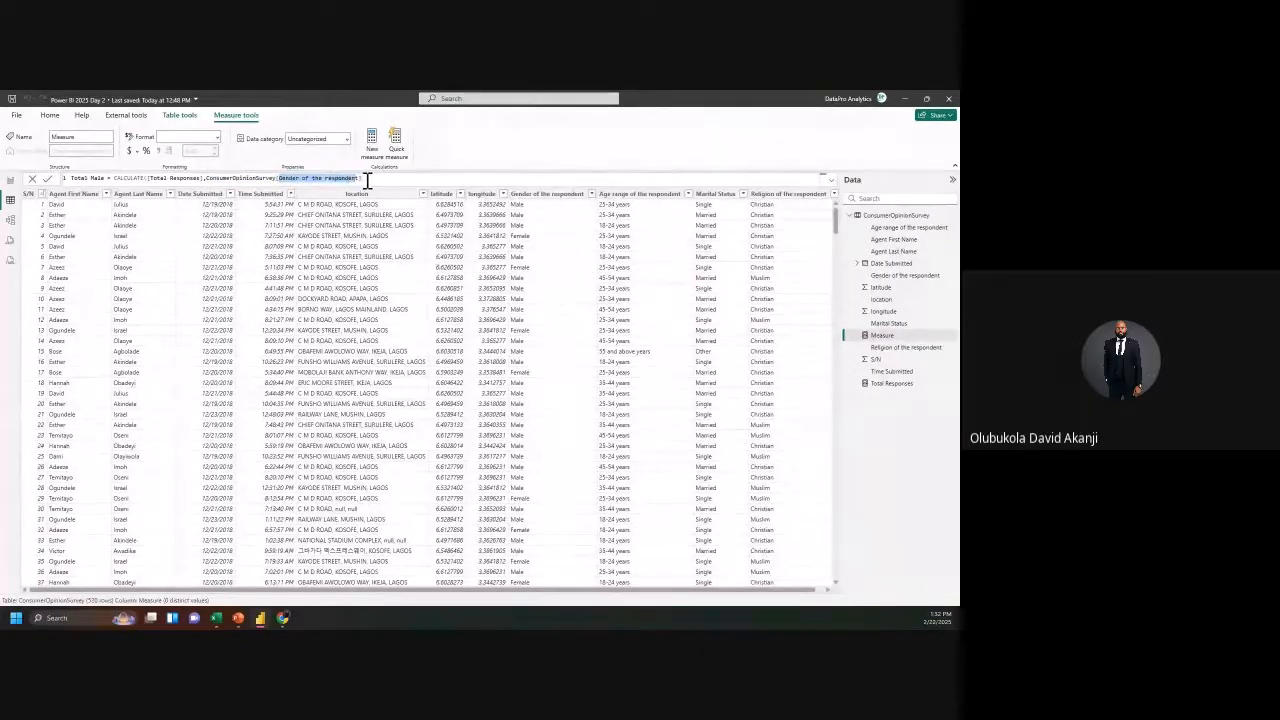
pyautogui.click(366, 180)
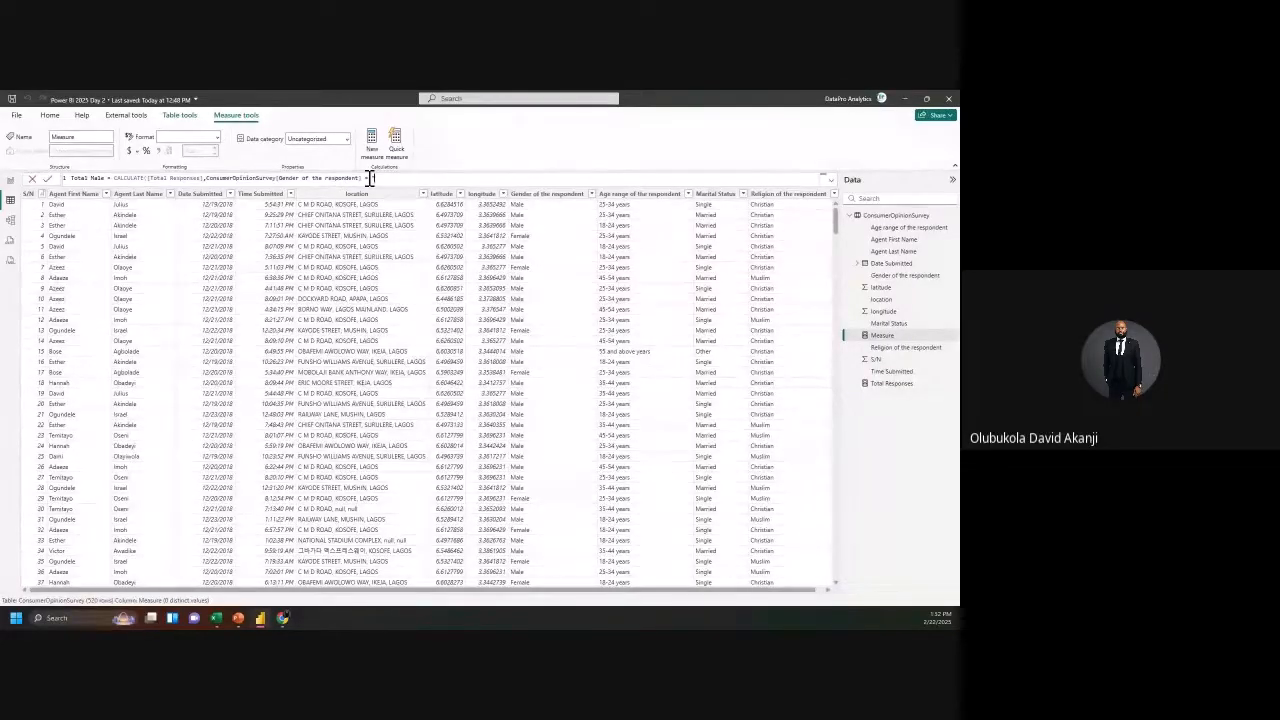
pyautogui.write('le')
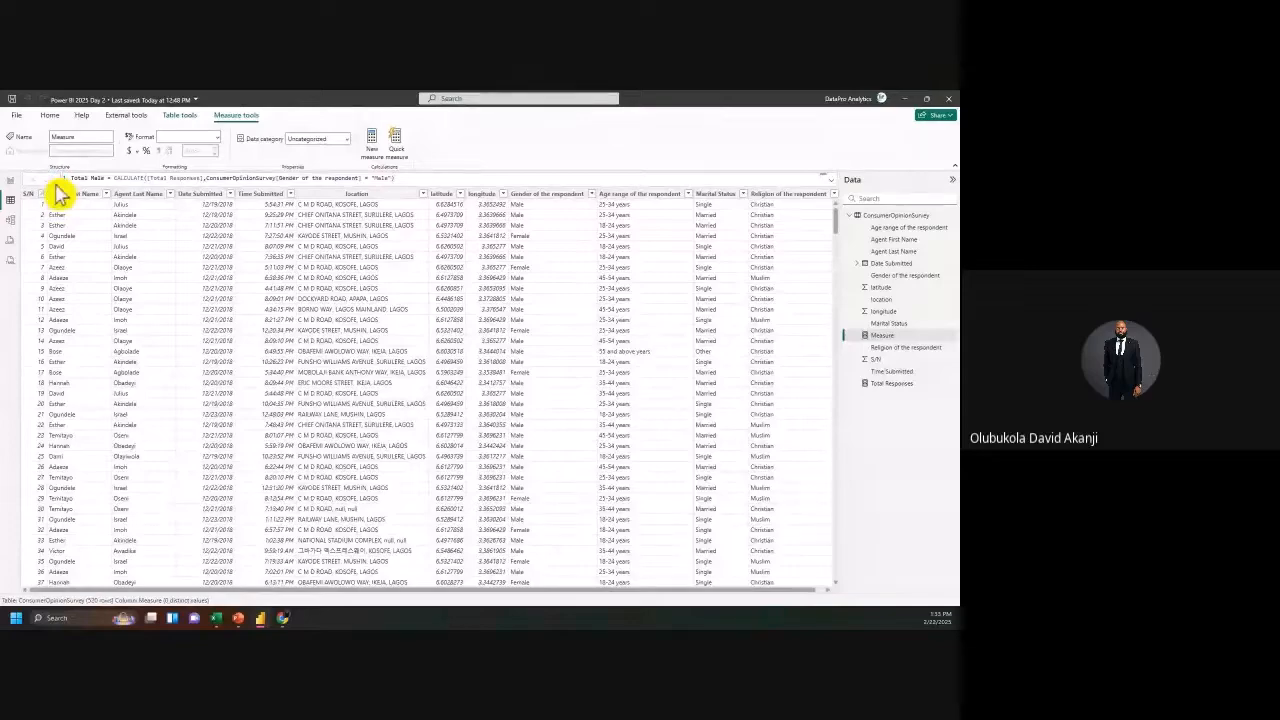
pyautogui.press('Return')
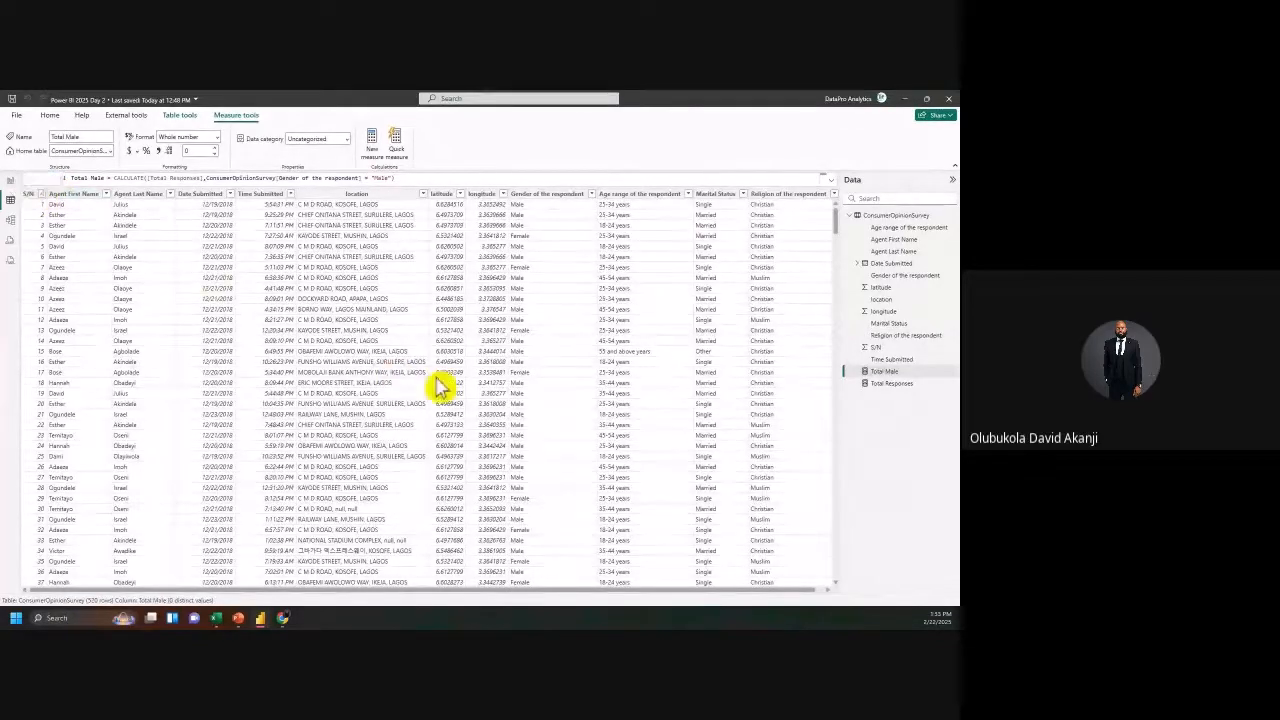
# Step: Inspect the Gender of the respondent and Marital Status values, then return to the report page
pyautogui.doubleClick(383, 178)
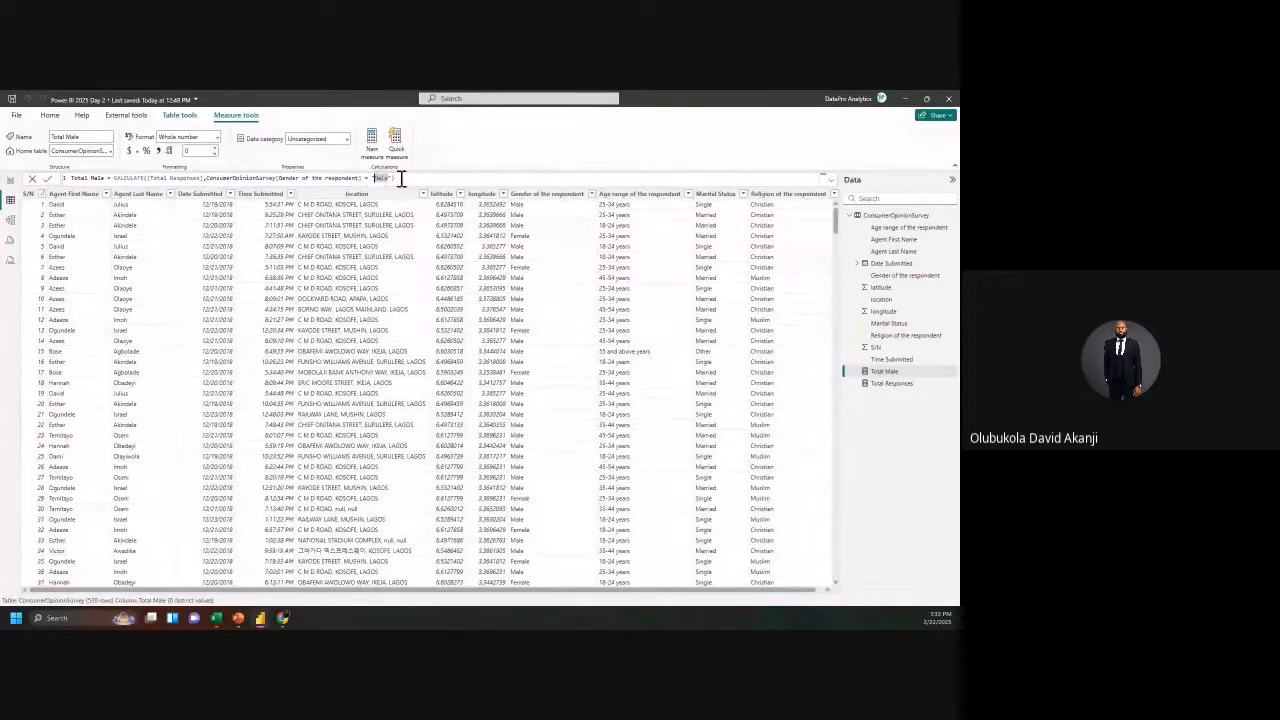
pyautogui.click(592, 195)
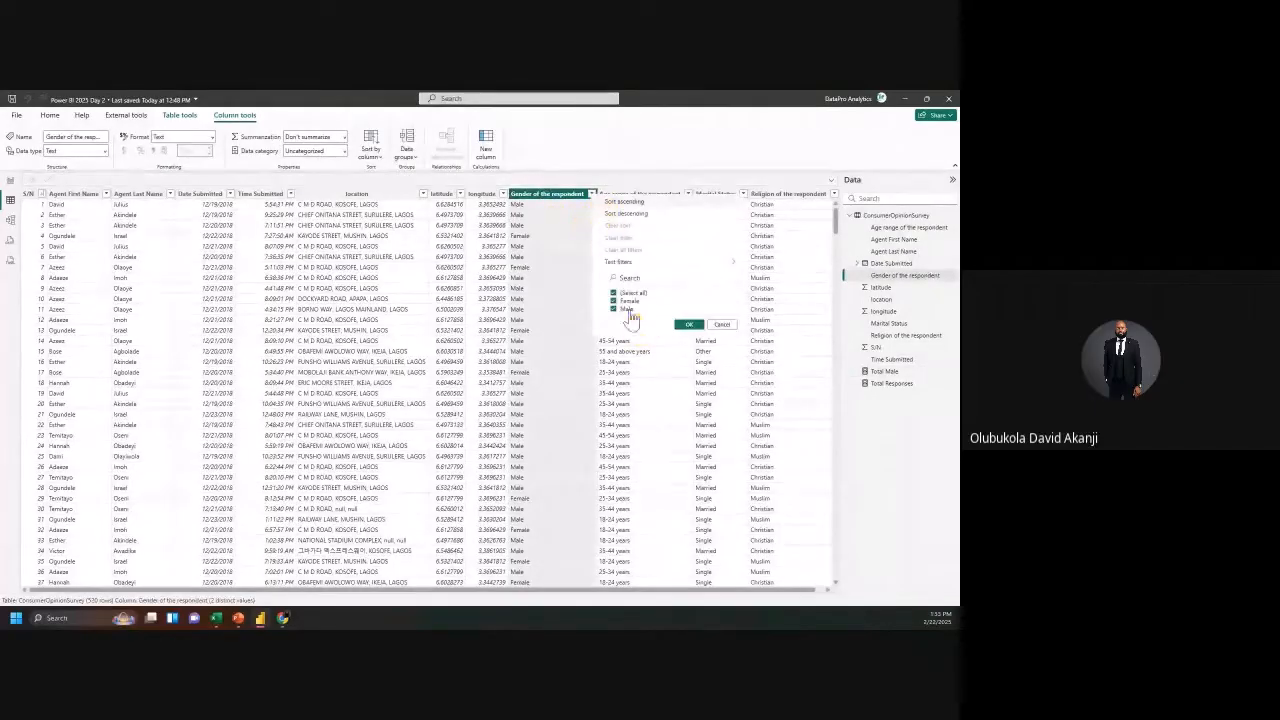
pyautogui.click(724, 328)
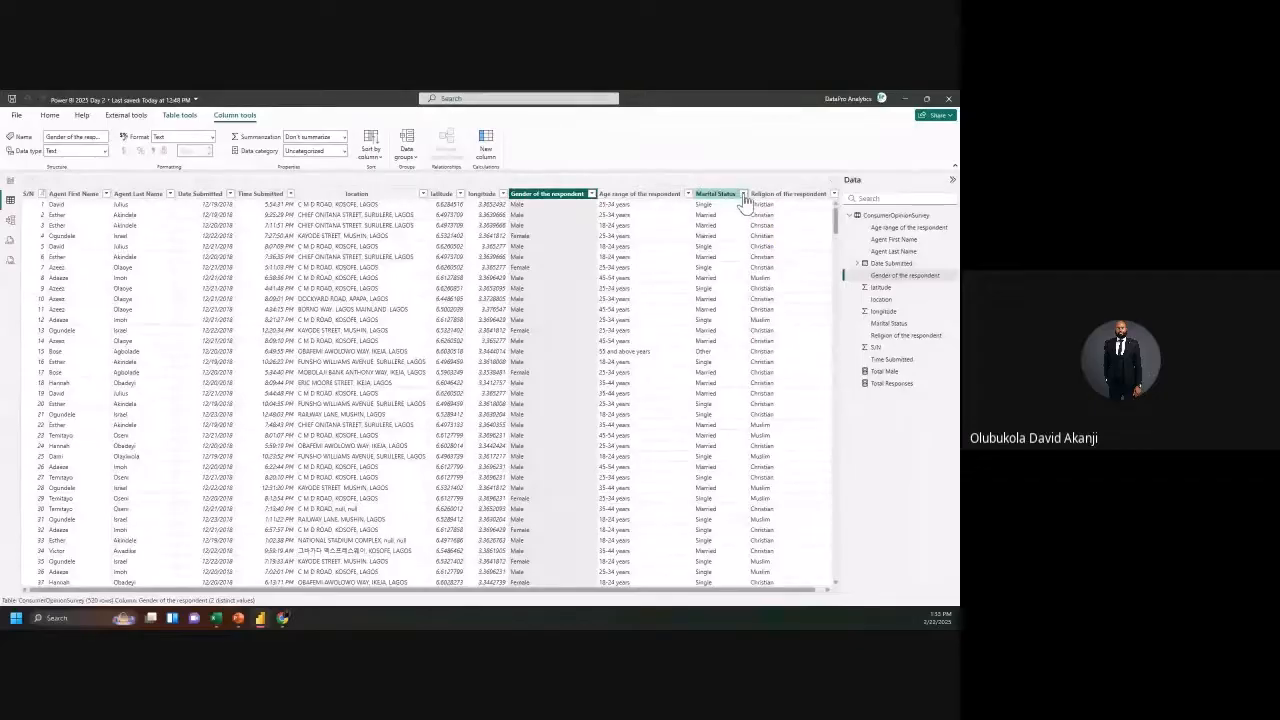
pyautogui.click(744, 196)
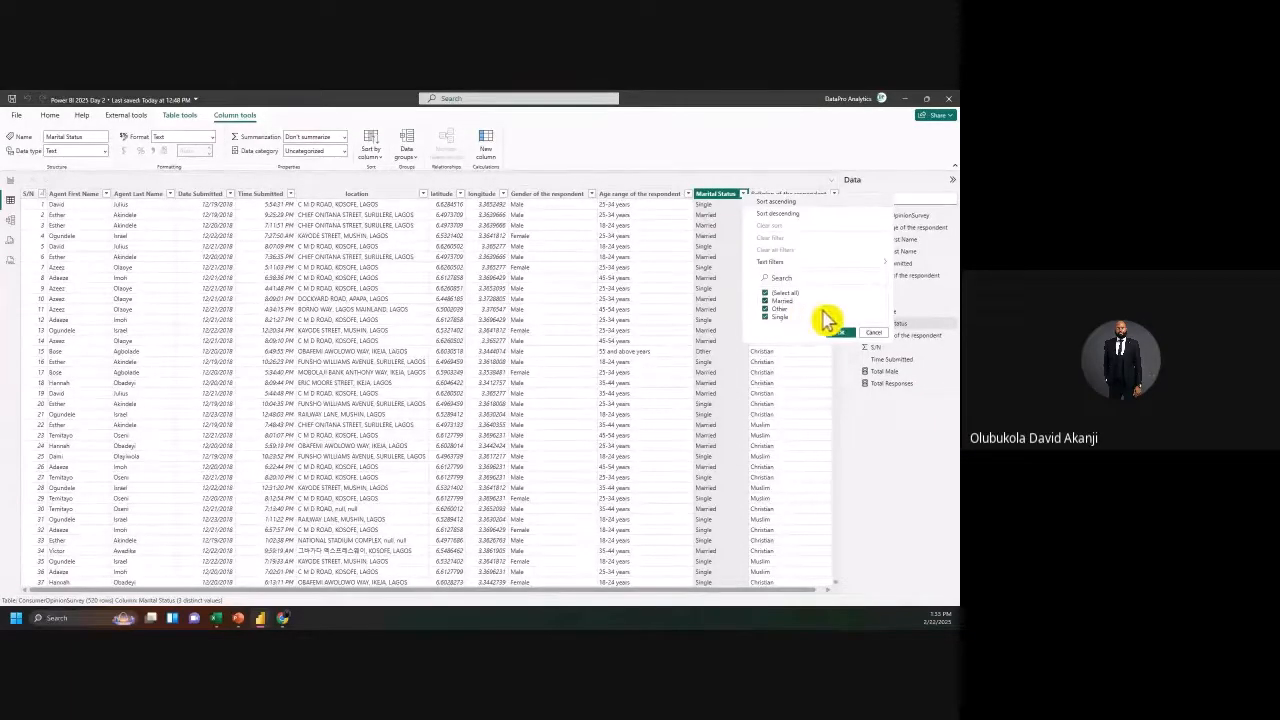
pyautogui.click(842, 334)
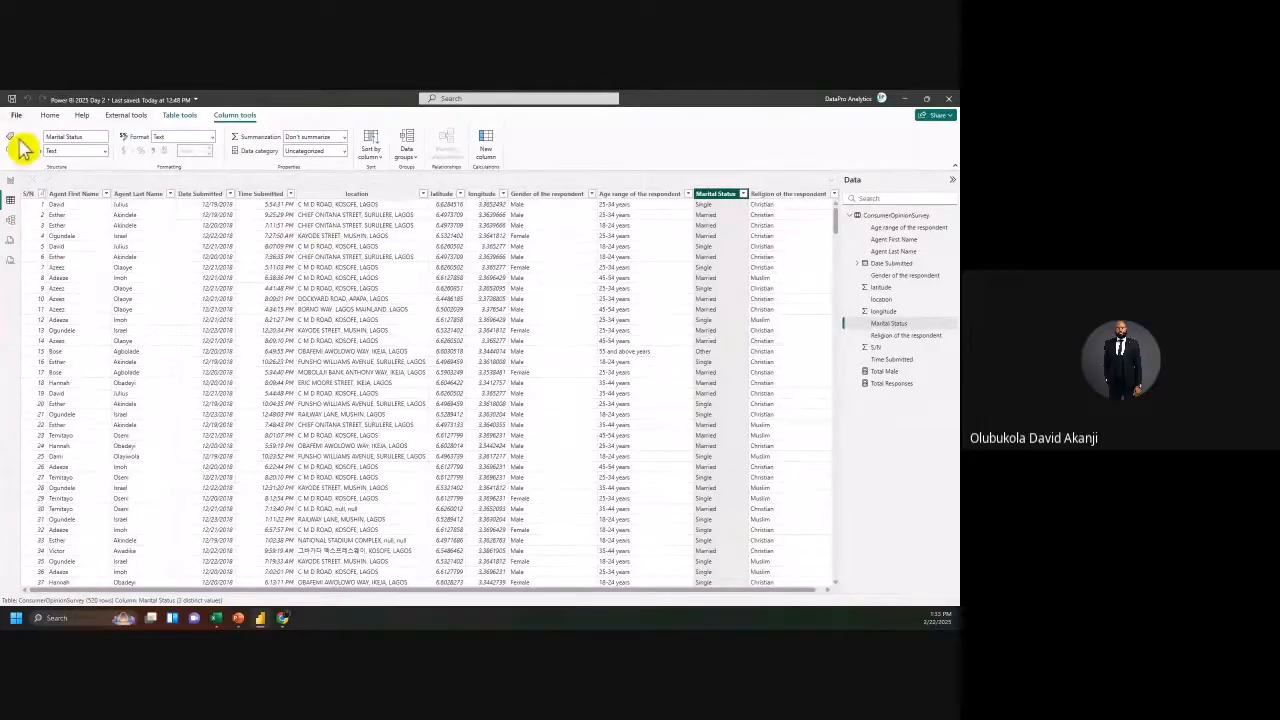
pyautogui.click(9, 184)
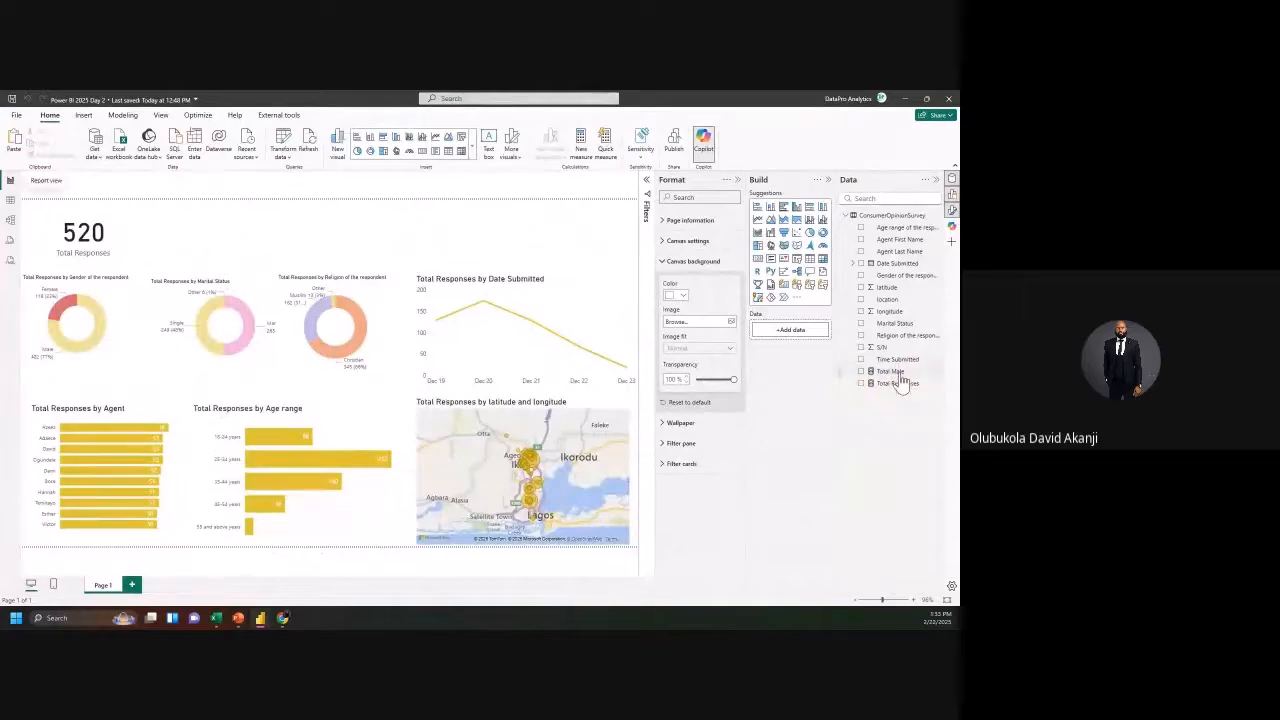
# Step: Place a resized Total Male card showing 402 beside the Total Responses card
pyautogui.moveTo(898, 377); pyautogui.dragTo(194, 234)
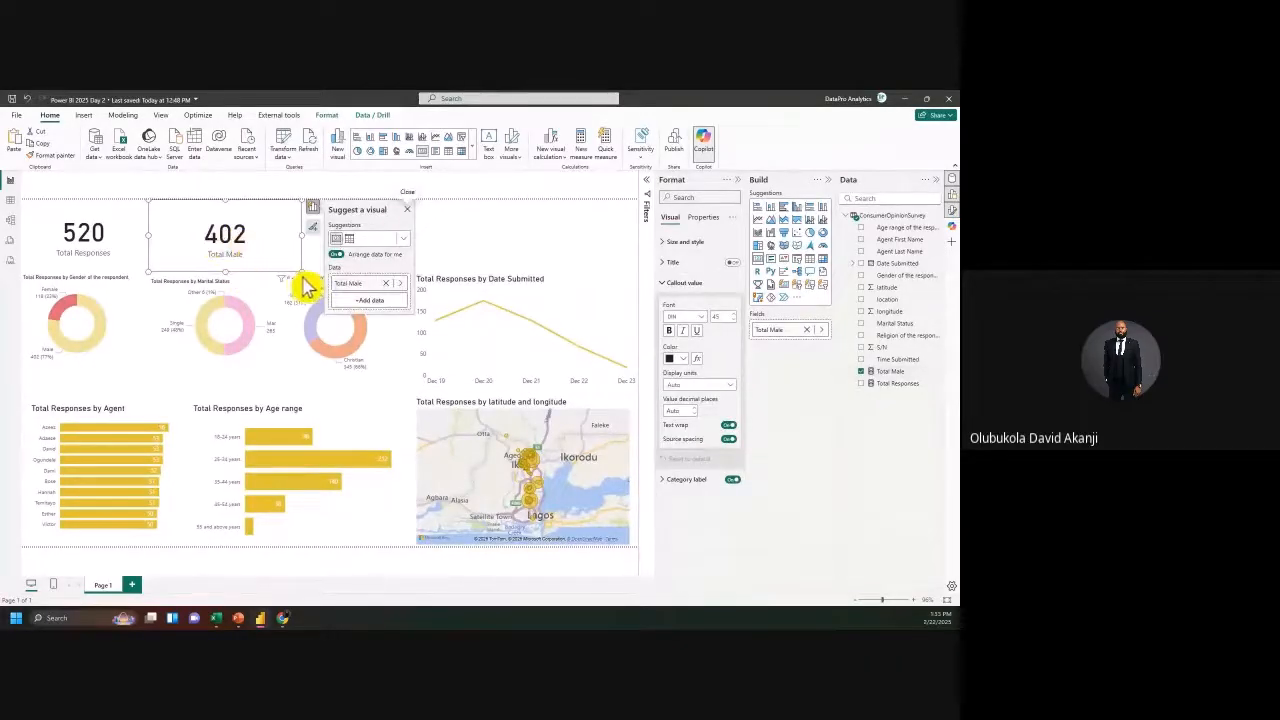
pyautogui.moveTo(296, 270); pyautogui.dragTo(270, 262)
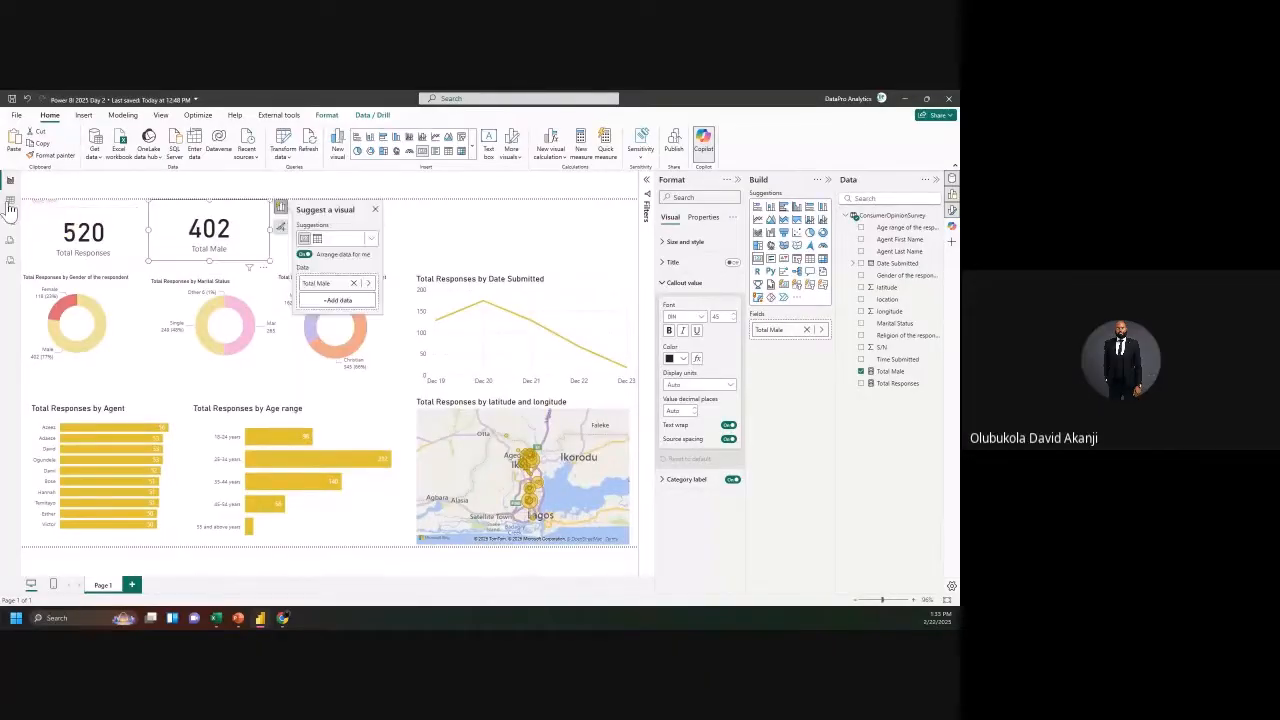
pyautogui.click(10, 202)
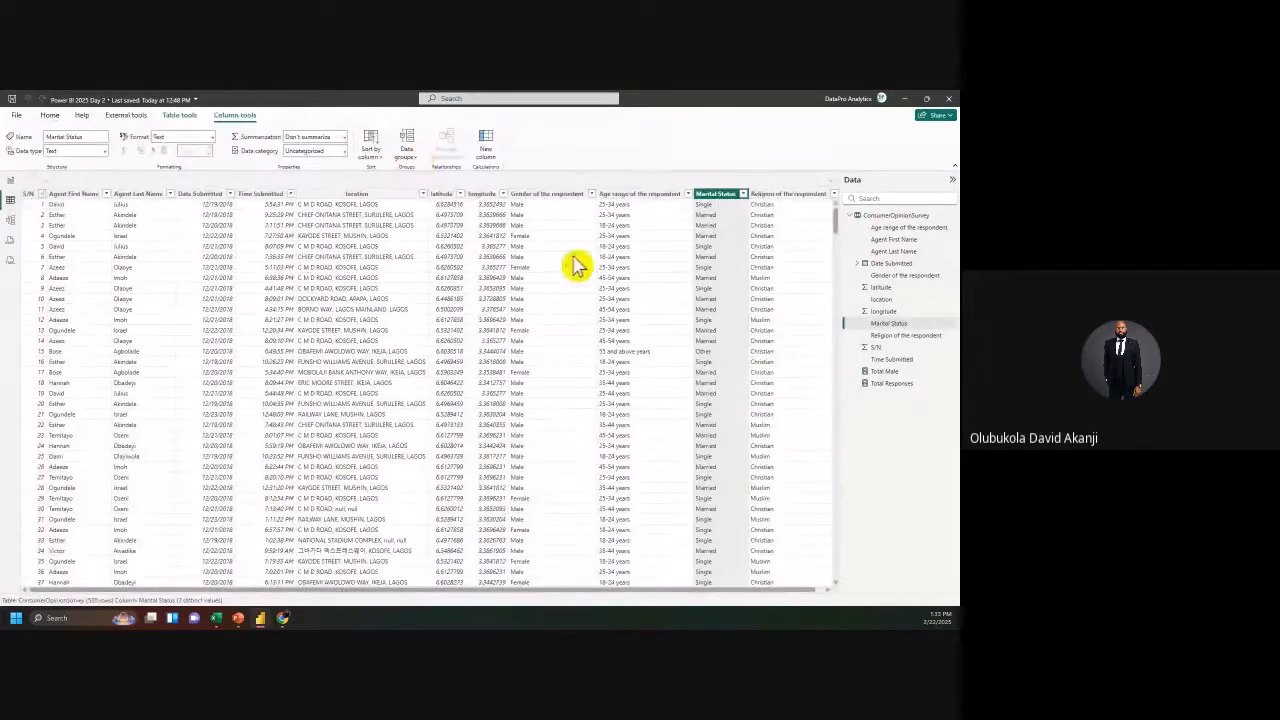
# Step: Begin a Total Female measure with the formula CALCULATE([Total Responses], using IntelliSense
pyautogui.click(56, 118)
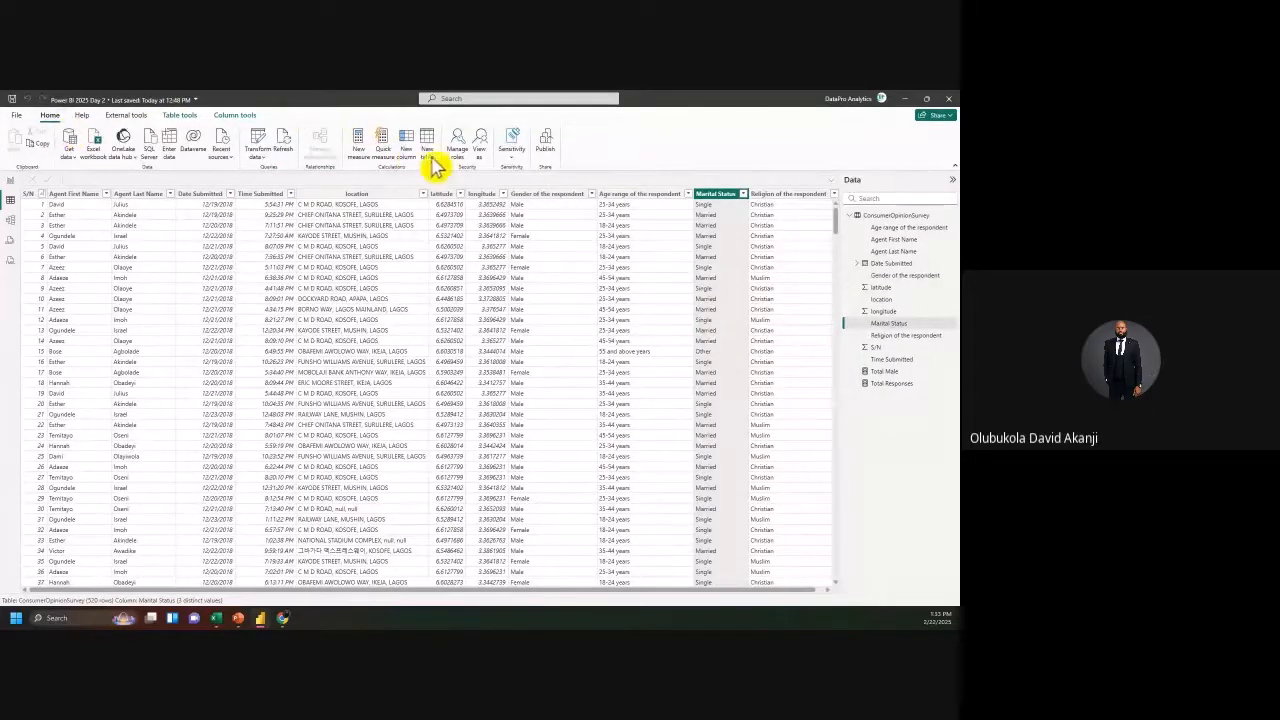
pyautogui.click(367, 153)
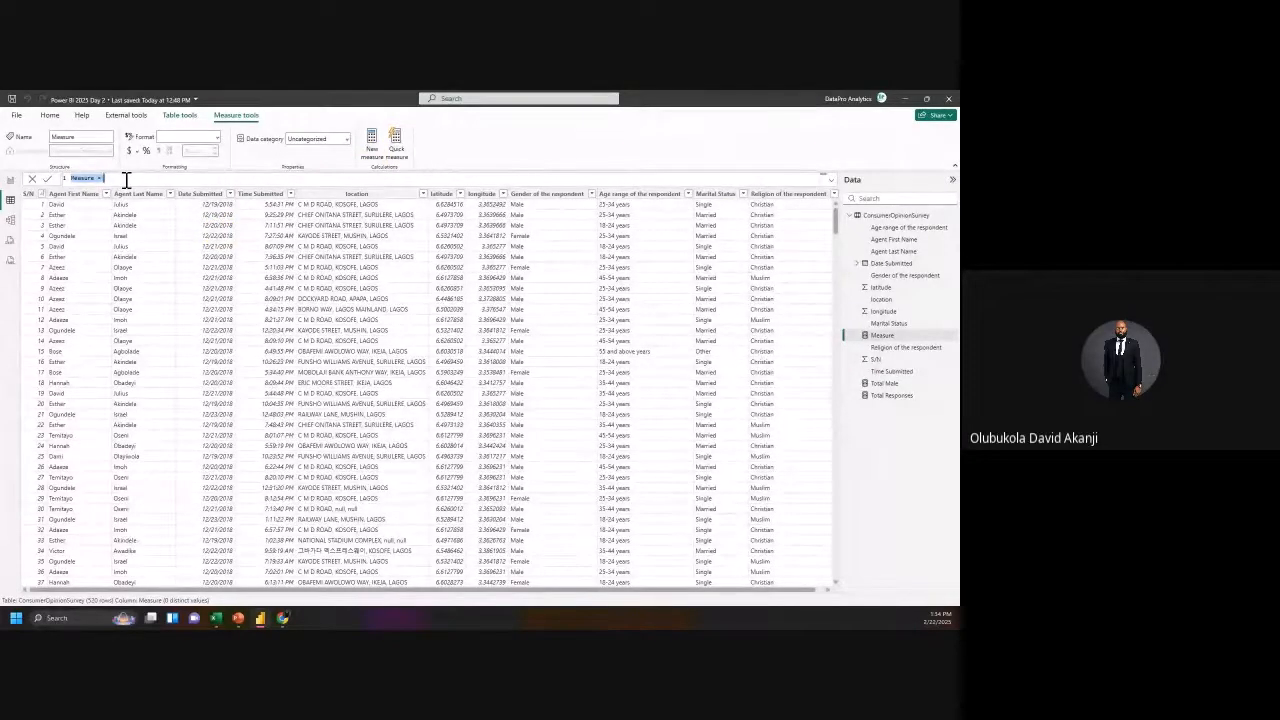
pyautogui.write('Tot')
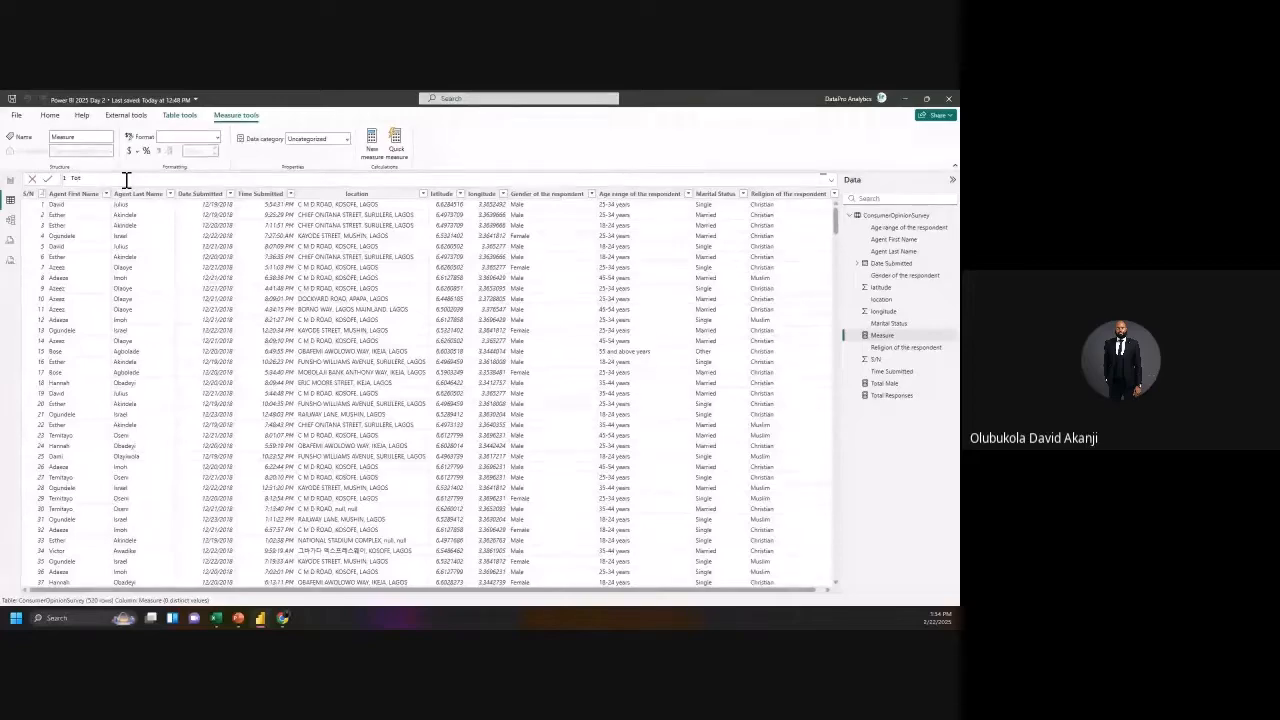
pyautogui.write('al Female = CALC')
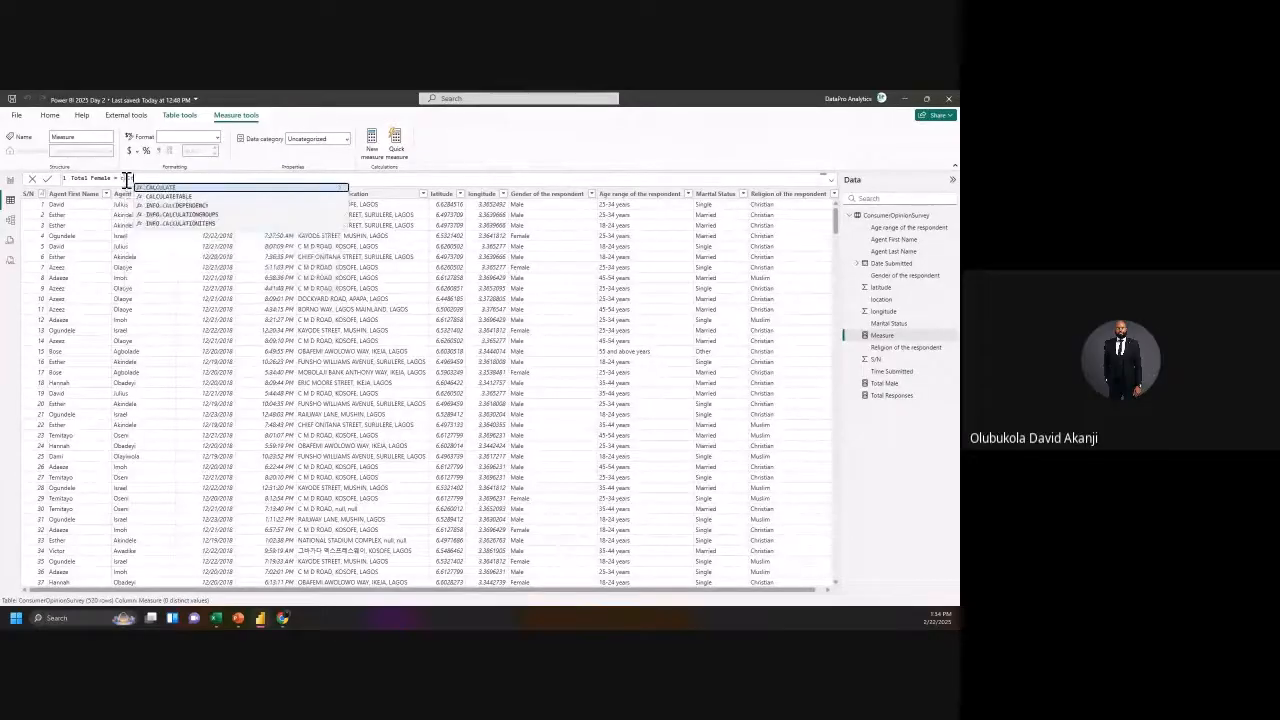
pyautogui.press('Tab')
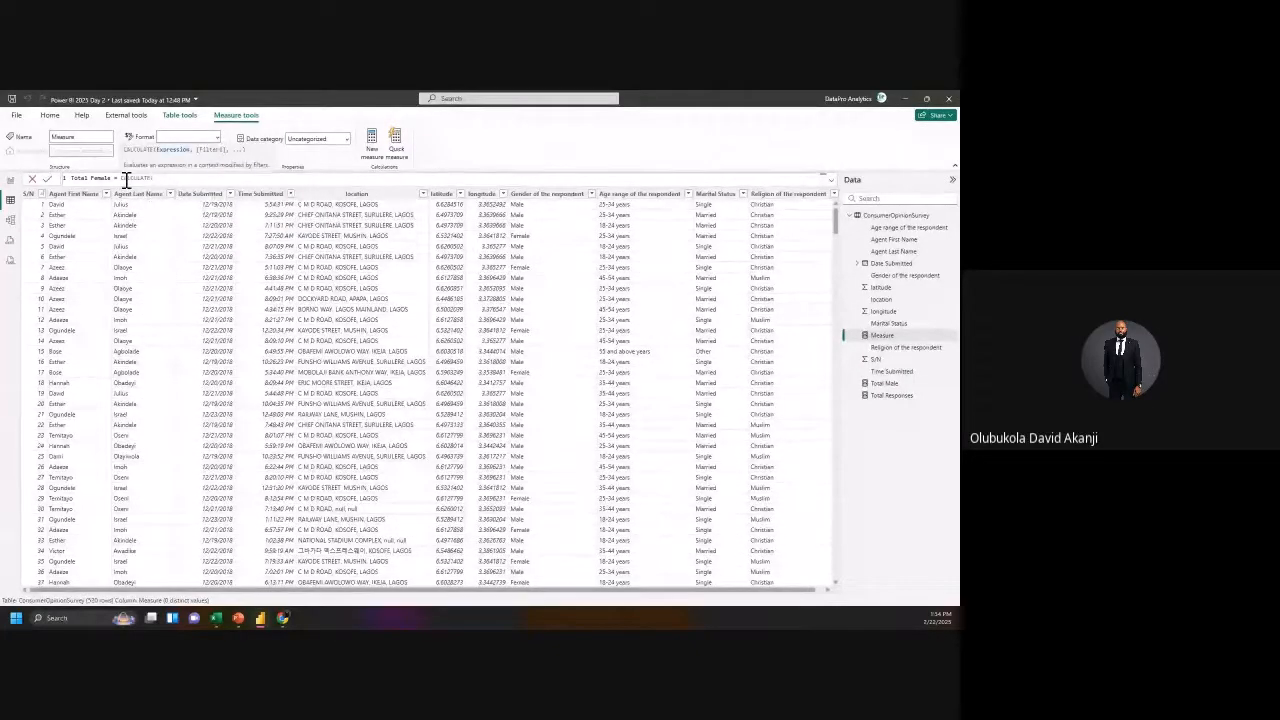
pyautogui.write('tota')
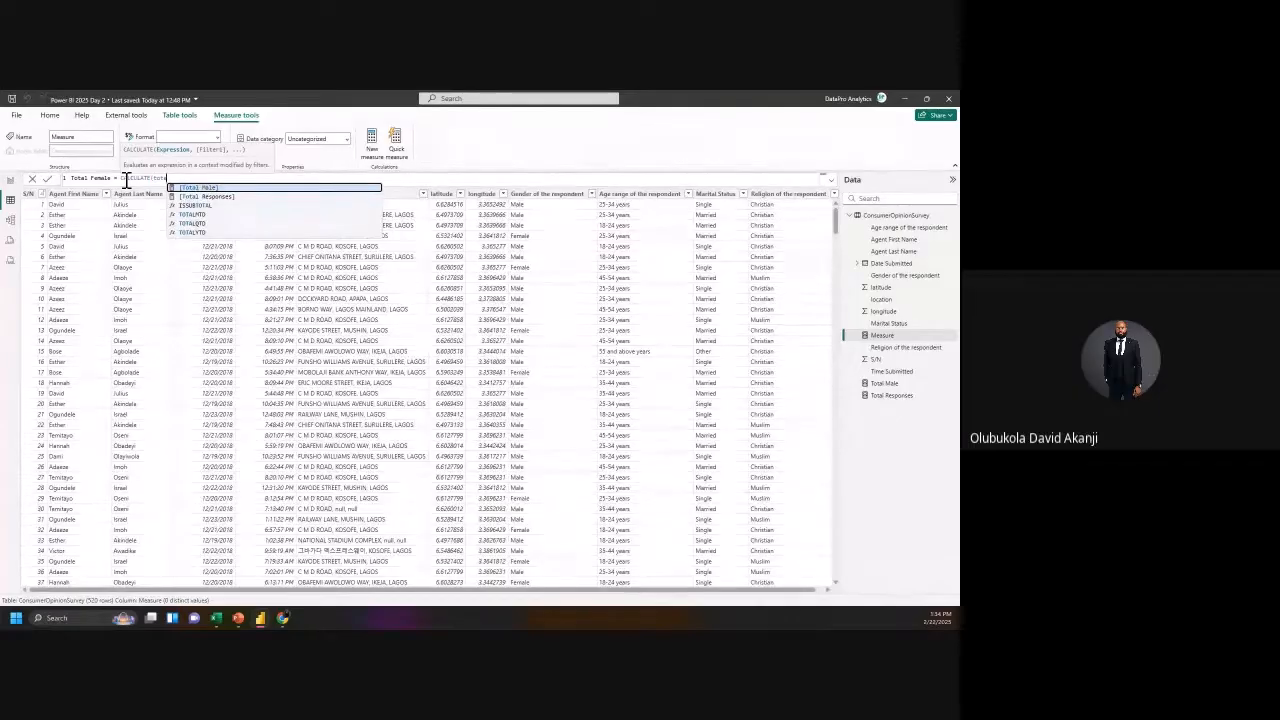
pyautogui.press('Down')
pyautogui.press('Tab')
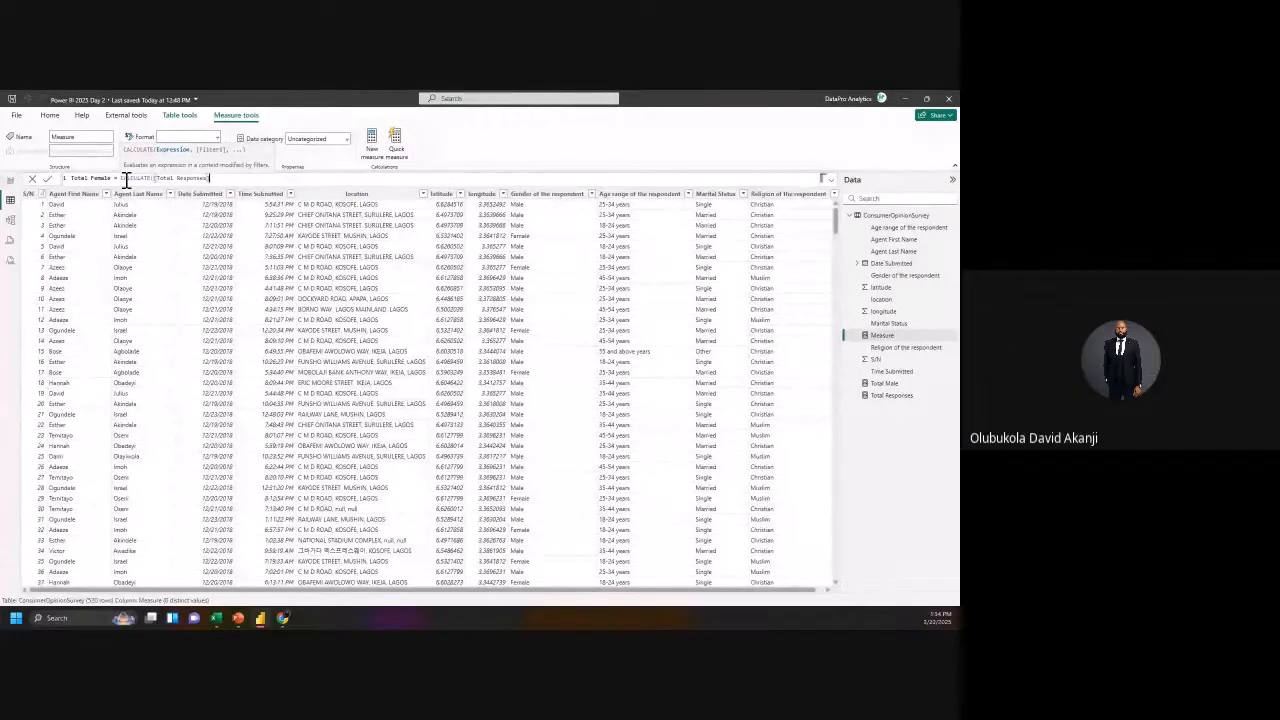
pyautogui.write(',')
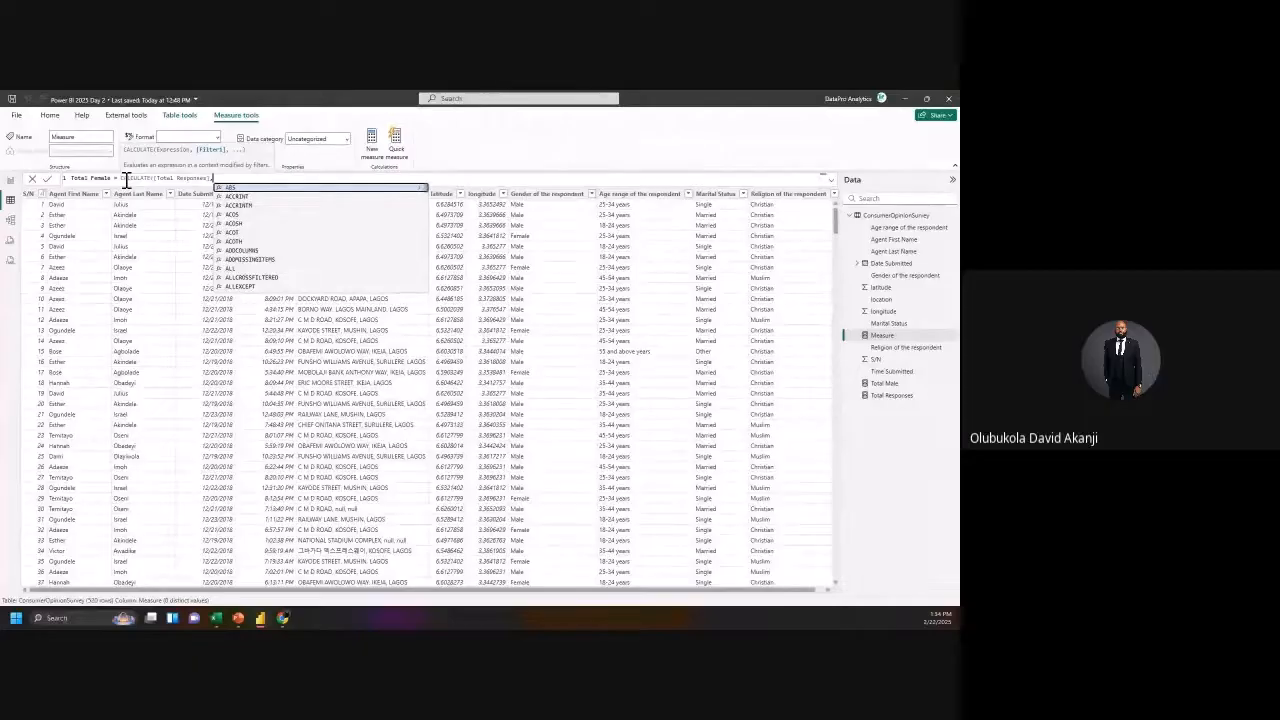
# Step: Complete Total Female with the filter Gender of the respondent = "Female" and commit it
pyautogui.write('G')
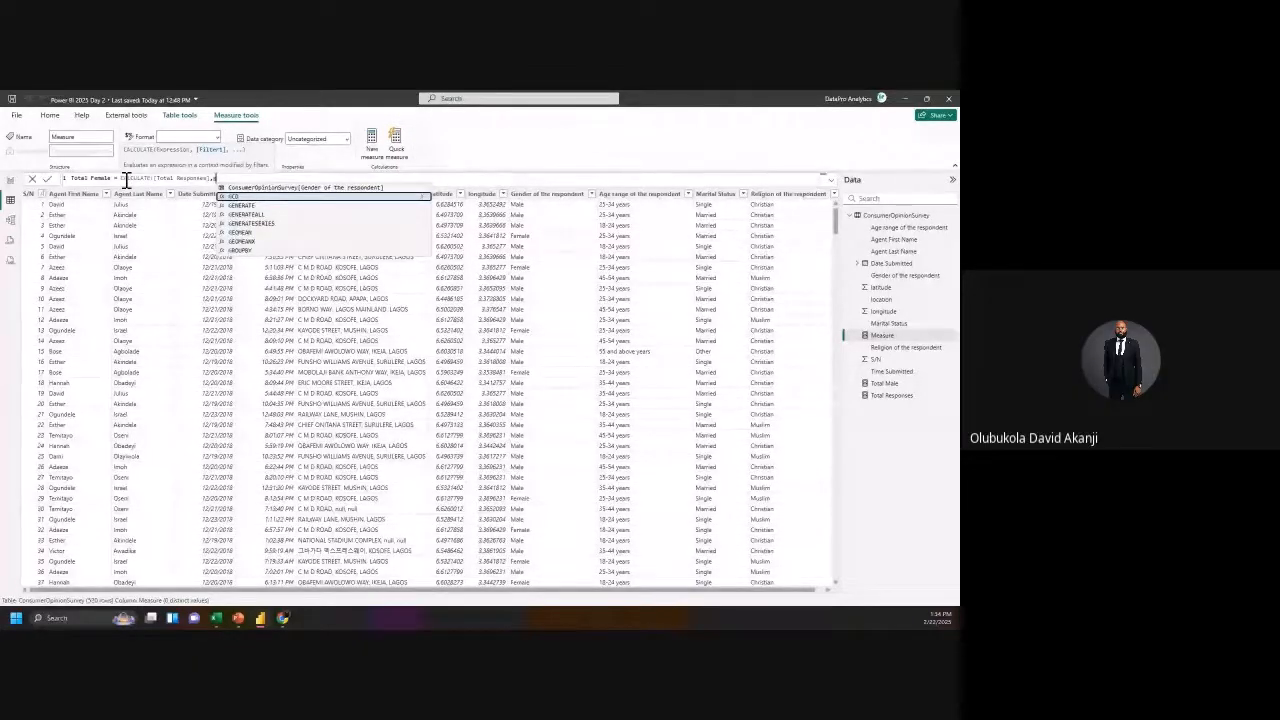
pyautogui.write('en')
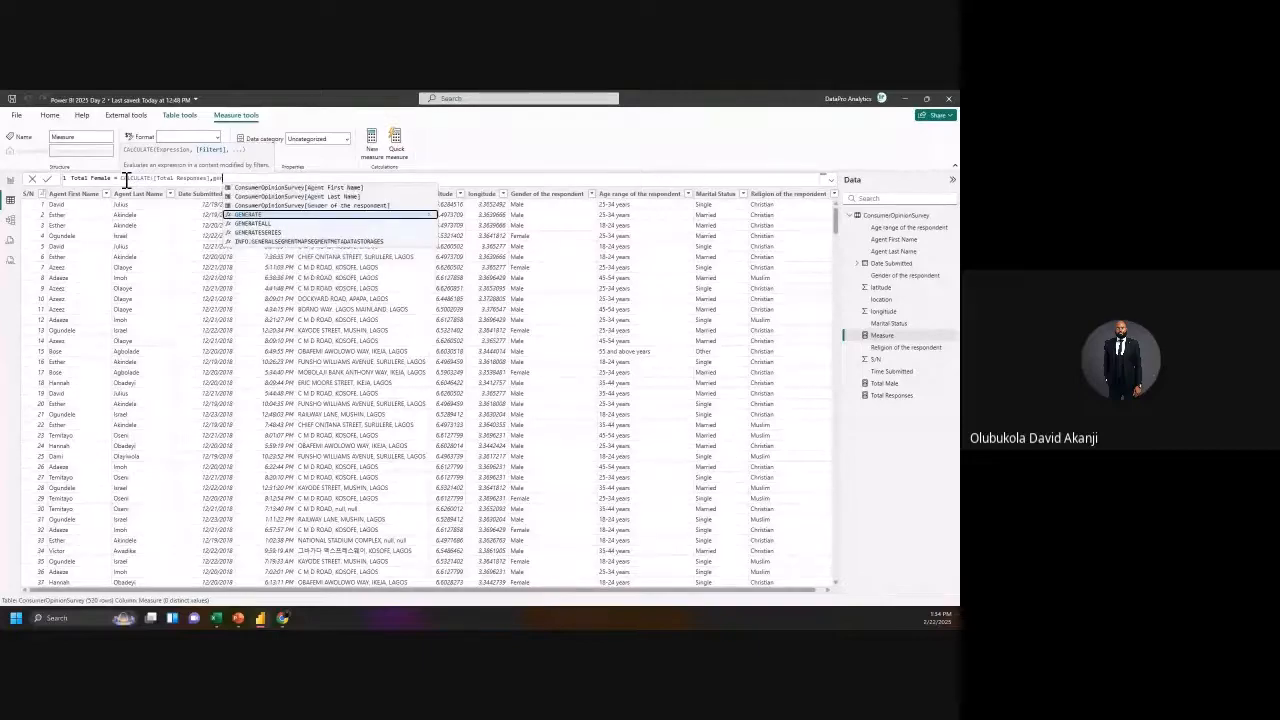
pyautogui.press('Up')
pyautogui.press('Tab')
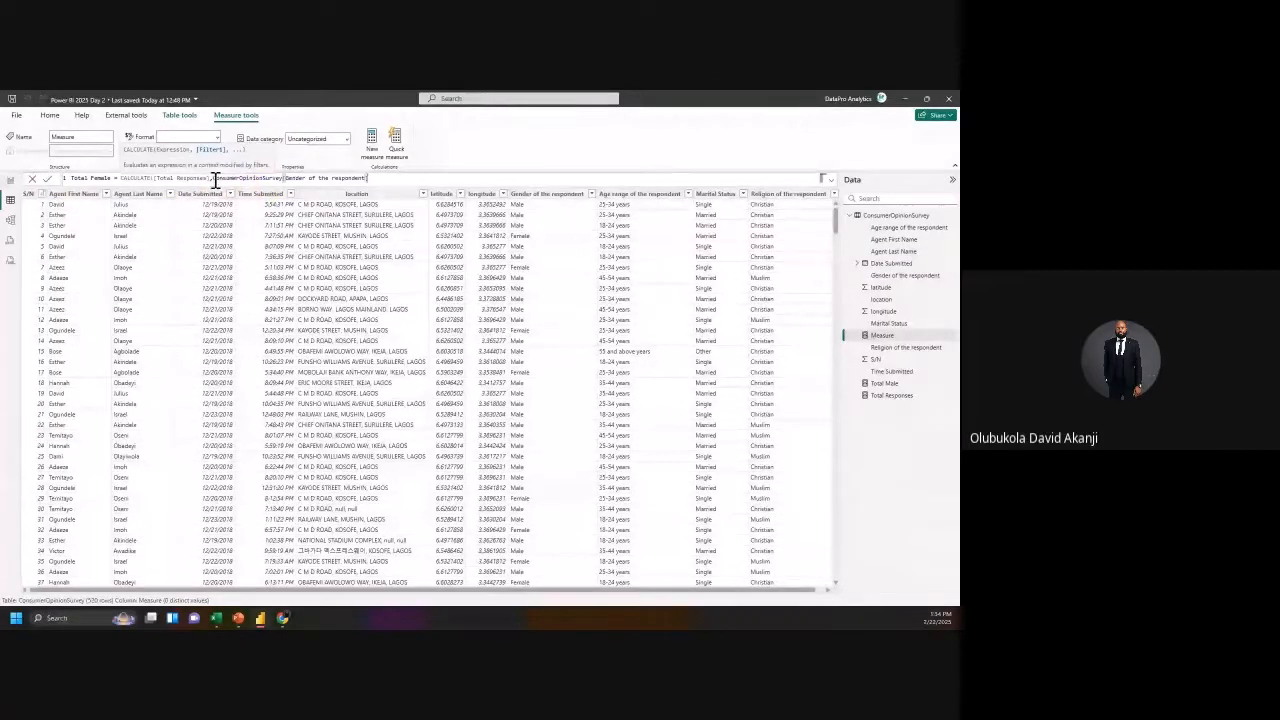
pyautogui.moveTo(212, 178); pyautogui.dragTo(282, 179)
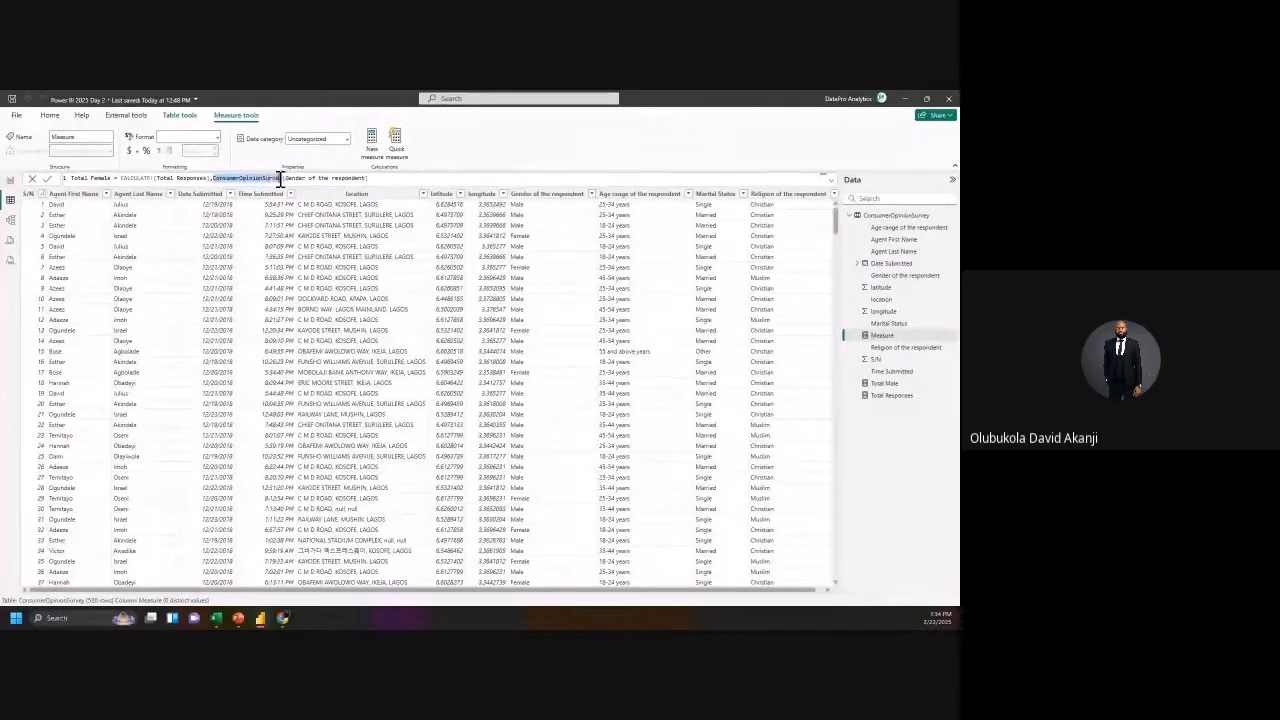
pyautogui.click(376, 178)
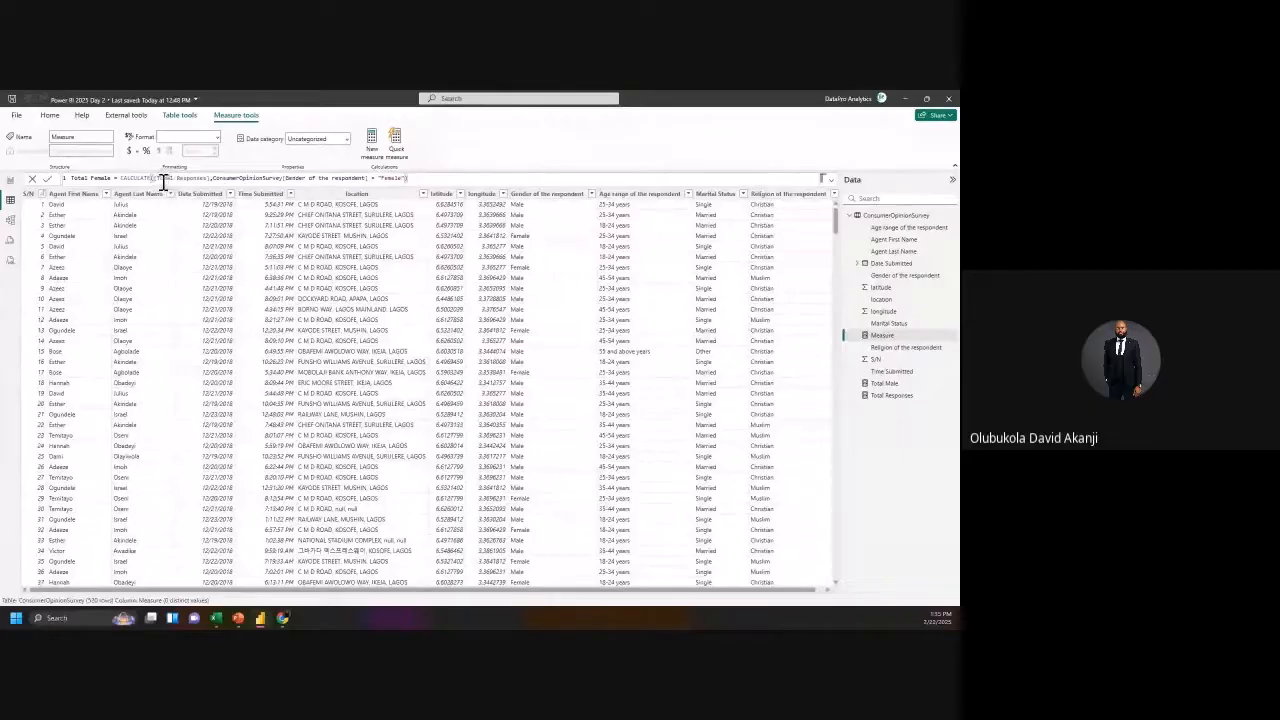
pyautogui.moveTo(156, 178); pyautogui.dragTo(205, 178)
pyautogui.click(213, 178)
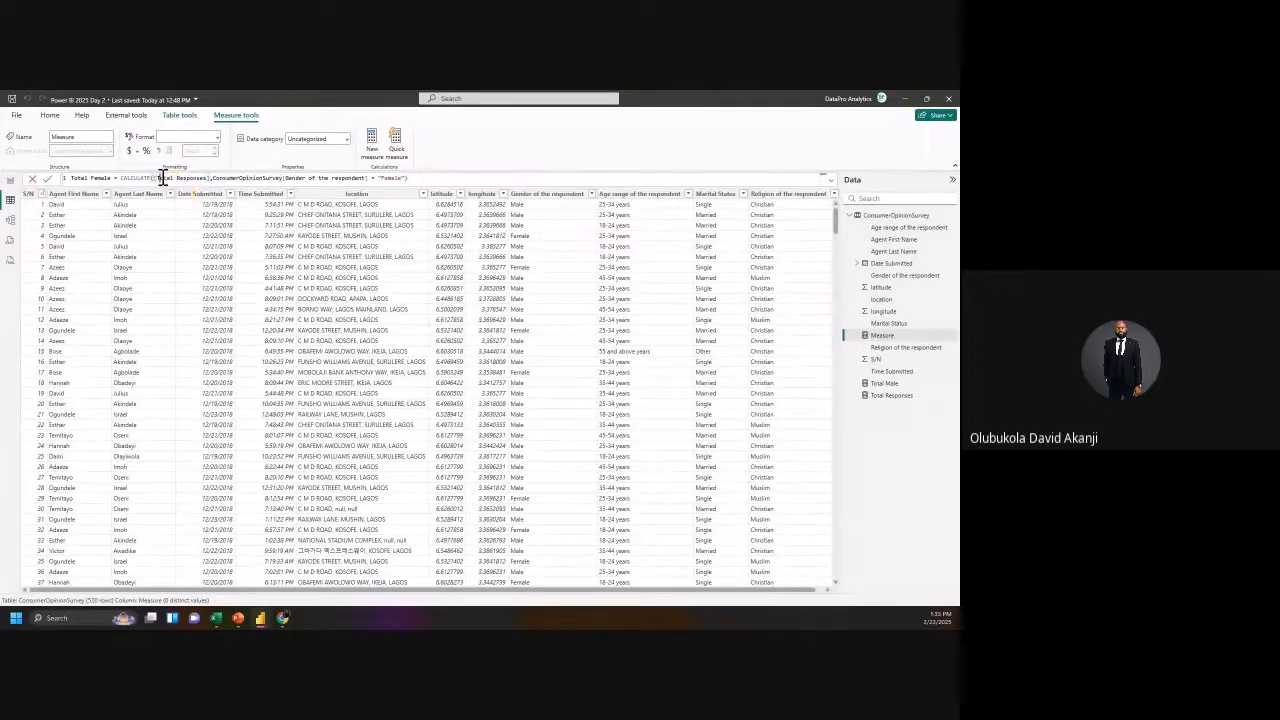
pyautogui.click(157, 178)
pyautogui.moveTo(214, 178); pyautogui.dragTo(362, 178)
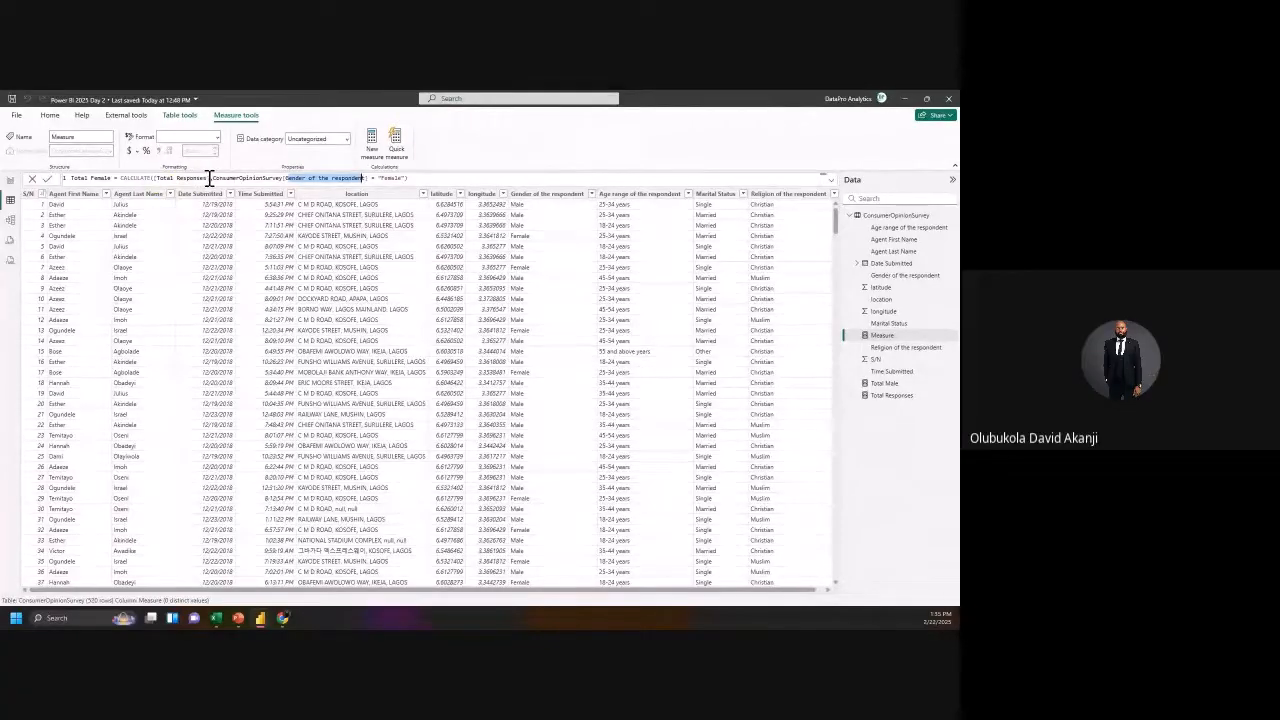
pyautogui.moveTo(209, 178); pyautogui.dragTo(274, 178)
pyautogui.click(426, 178)
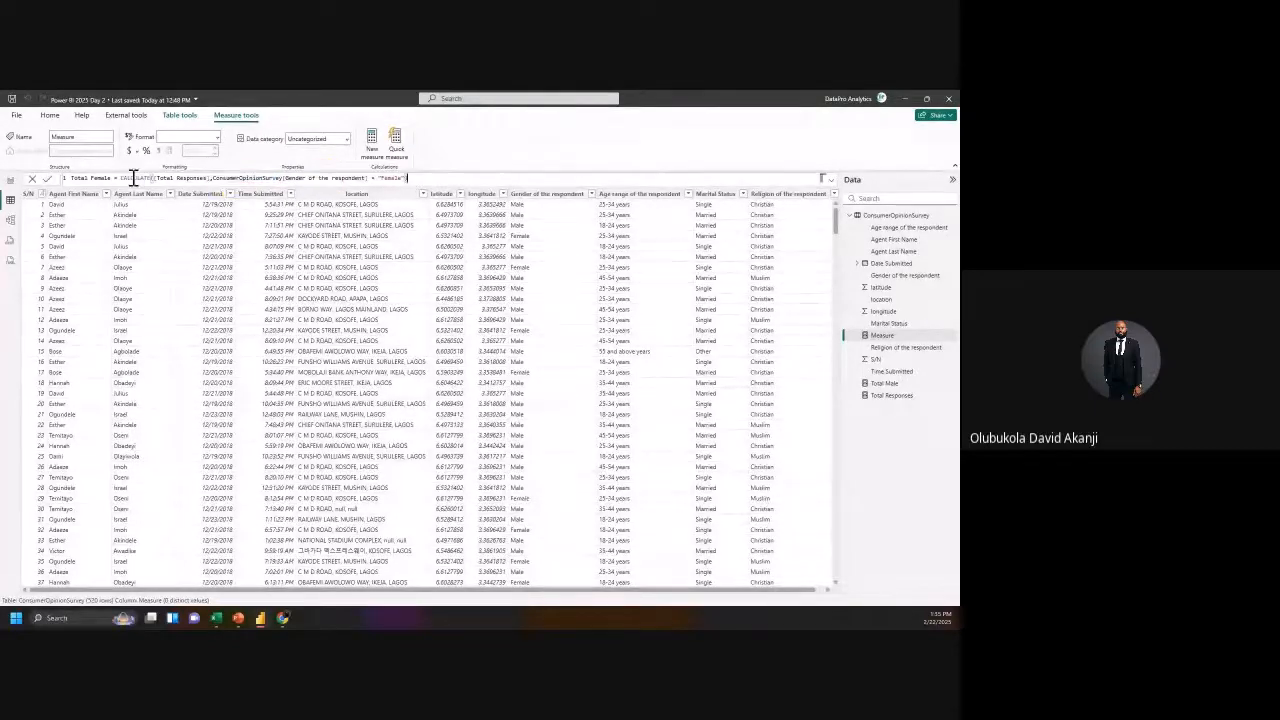
pyautogui.click(46, 178)
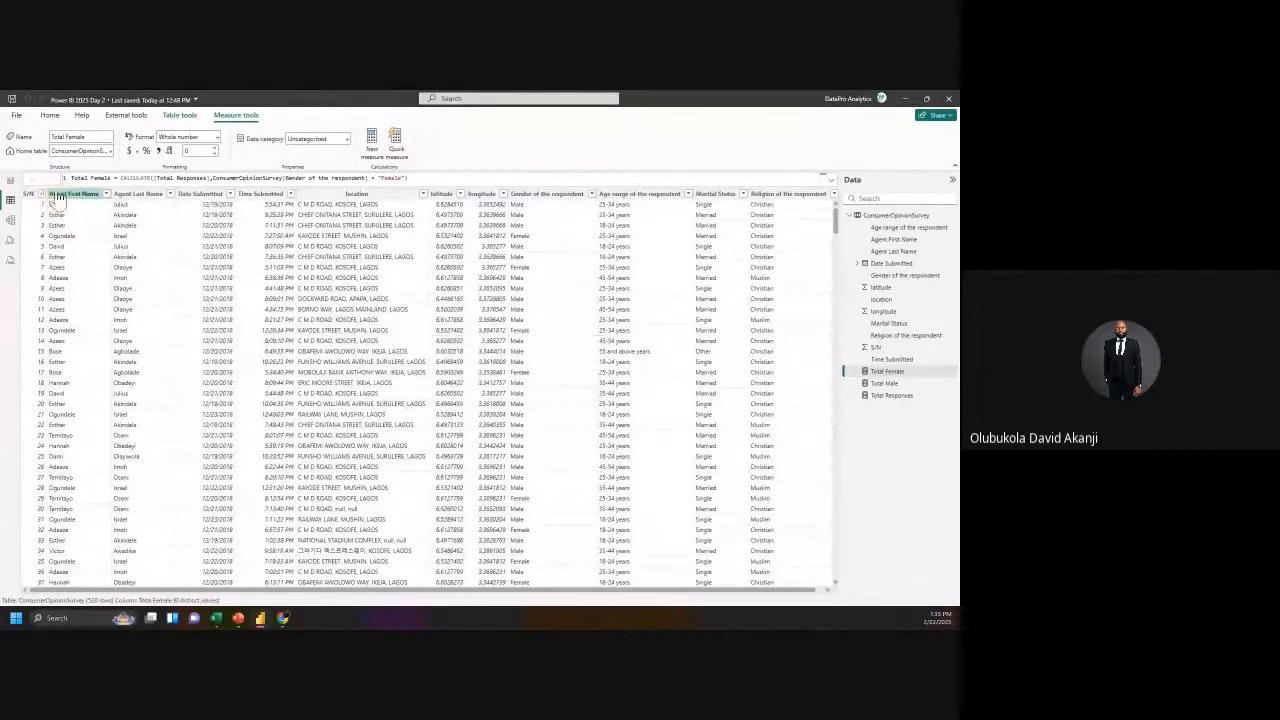
# Step: Add a new card showing Total Female (118) next to the Total Male card
pyautogui.click(10, 182)
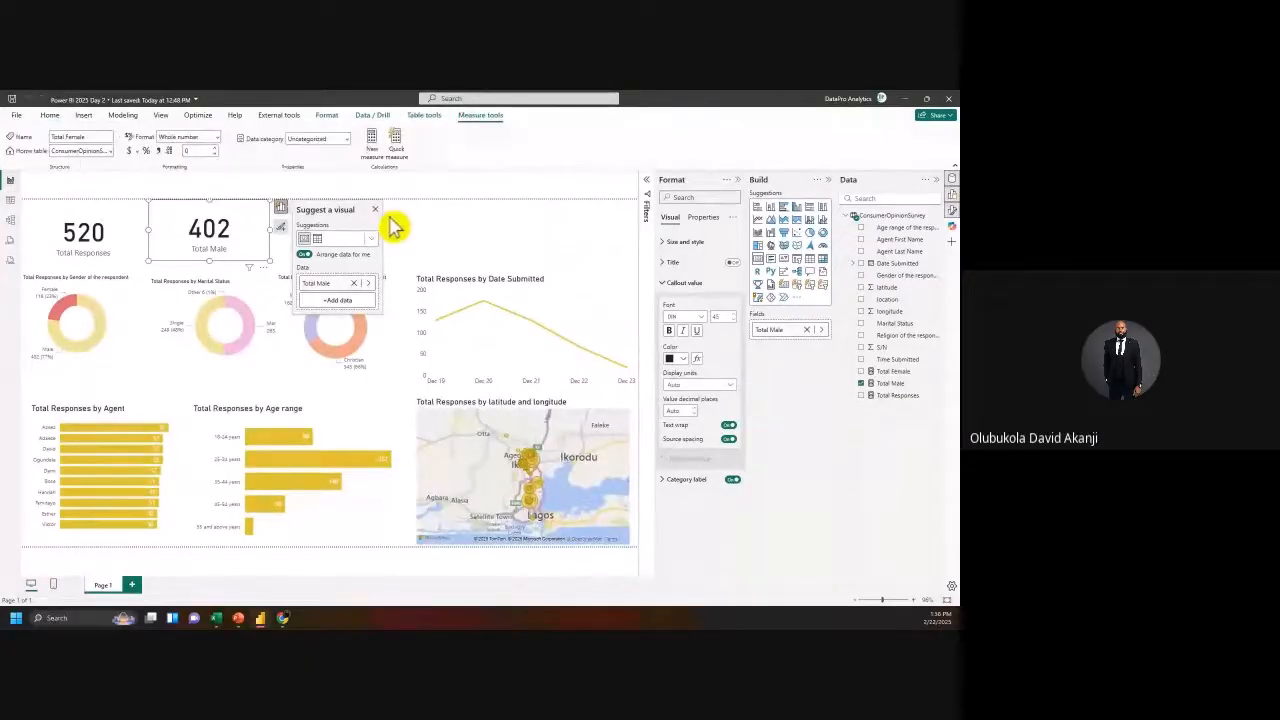
pyautogui.click(900, 384)
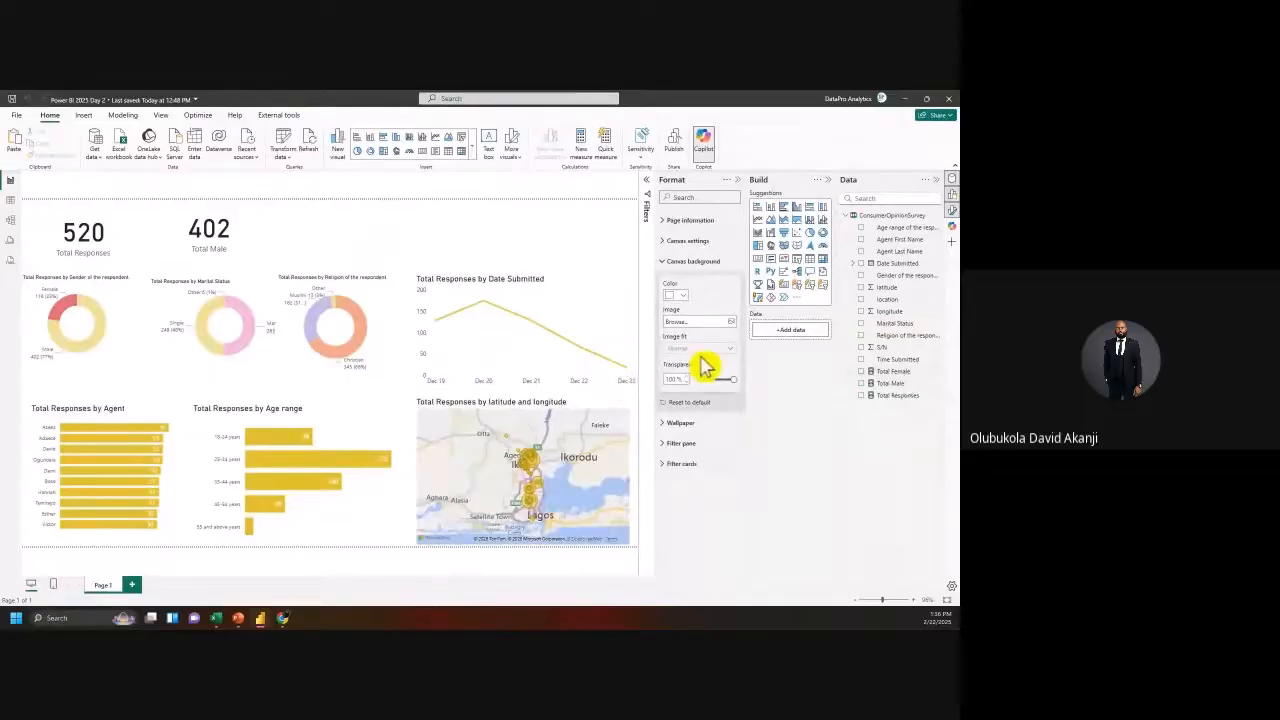
pyautogui.click(758, 262)
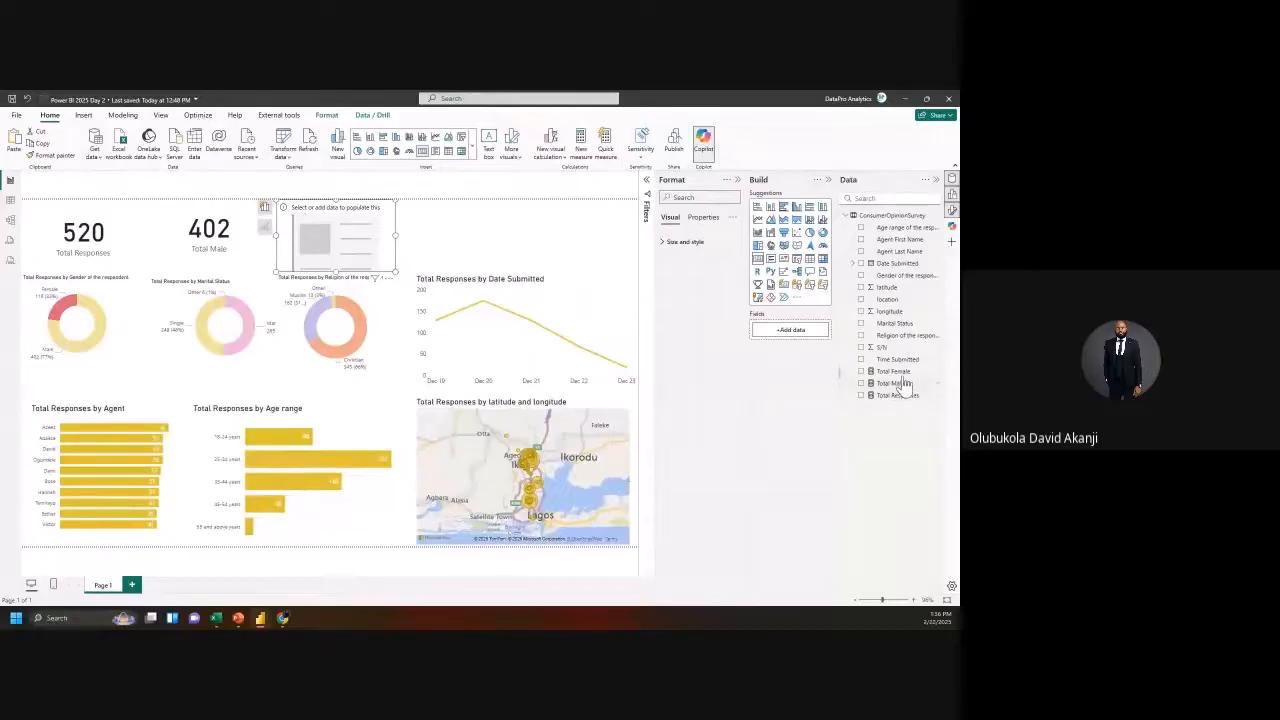
pyautogui.moveTo(893, 371); pyautogui.dragTo(797, 336)
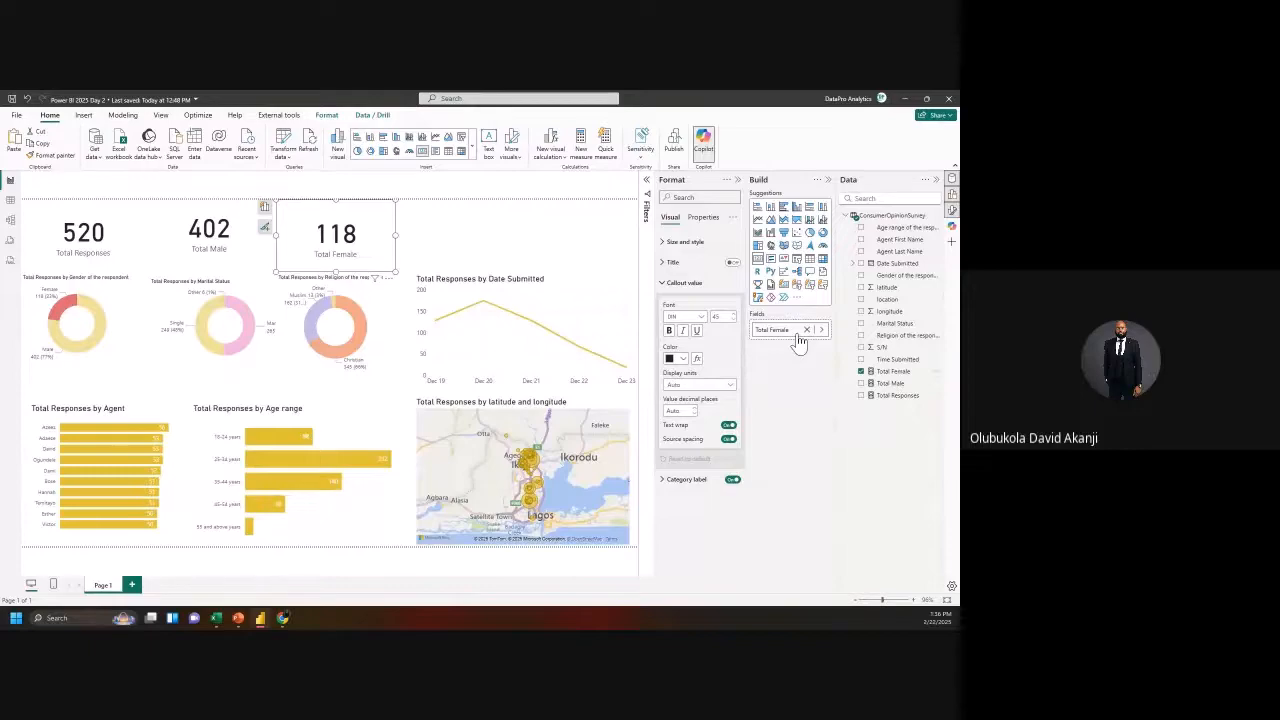
pyautogui.click(10, 202)
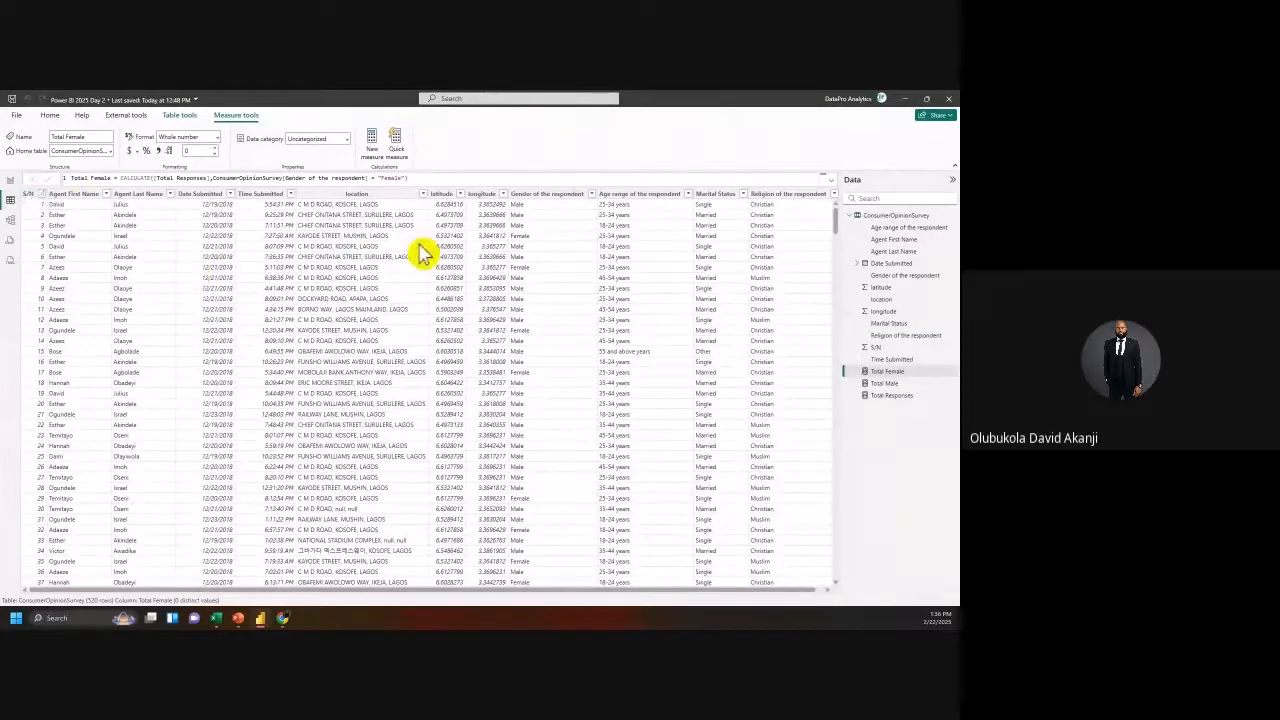
# Step: Start a % of Male measure as DIVIDE([Total Male], using autocomplete
pyautogui.click(378, 148)
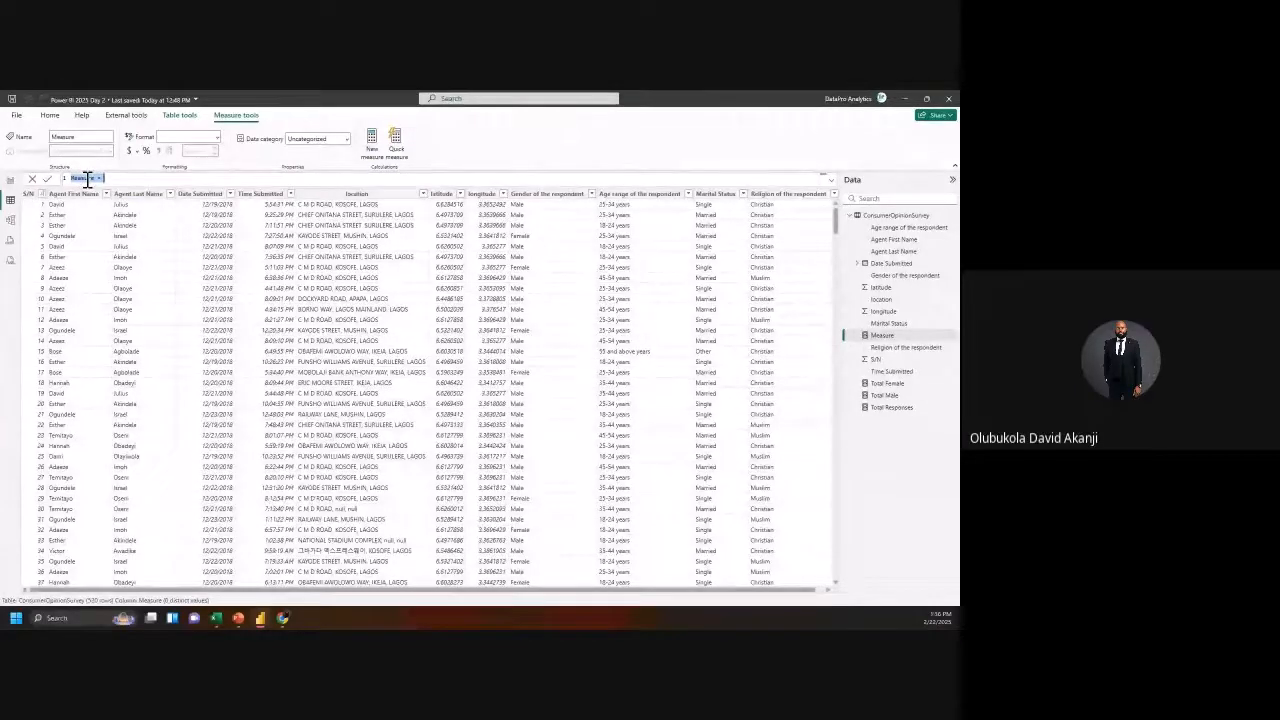
pyautogui.write('% of Male =')
pyautogui.write('DIVI')
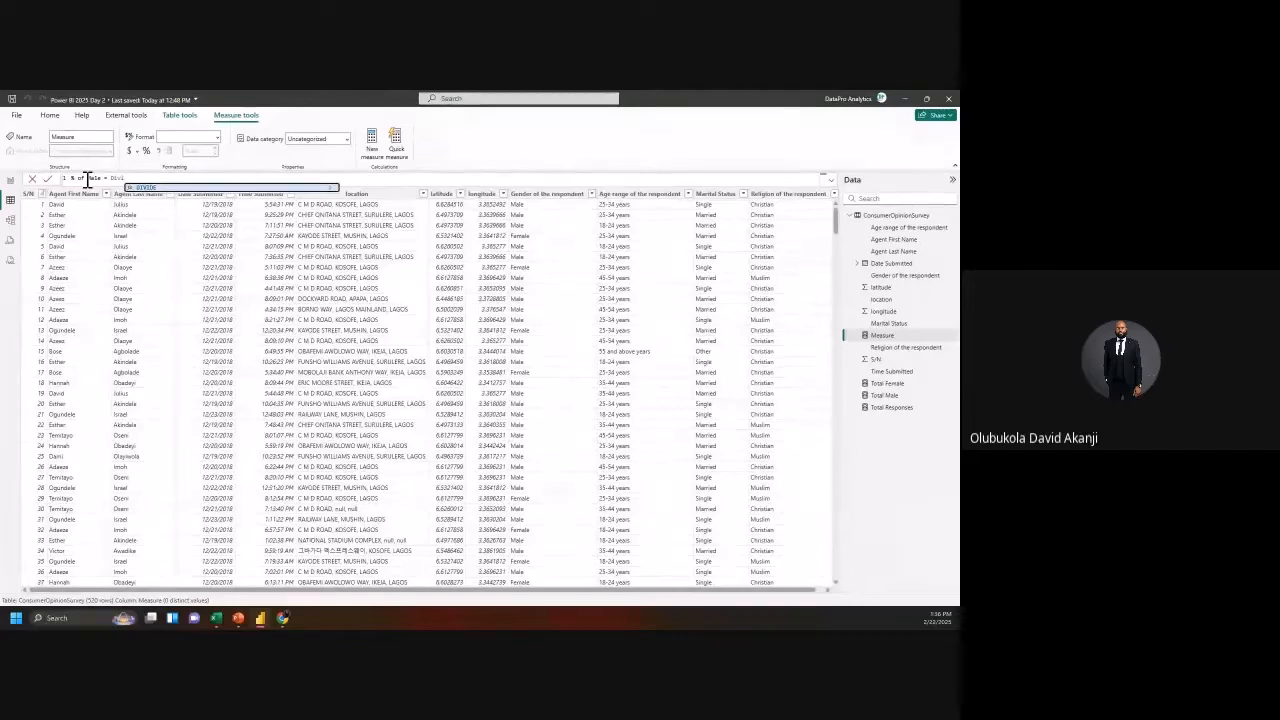
pyautogui.press('Tab')
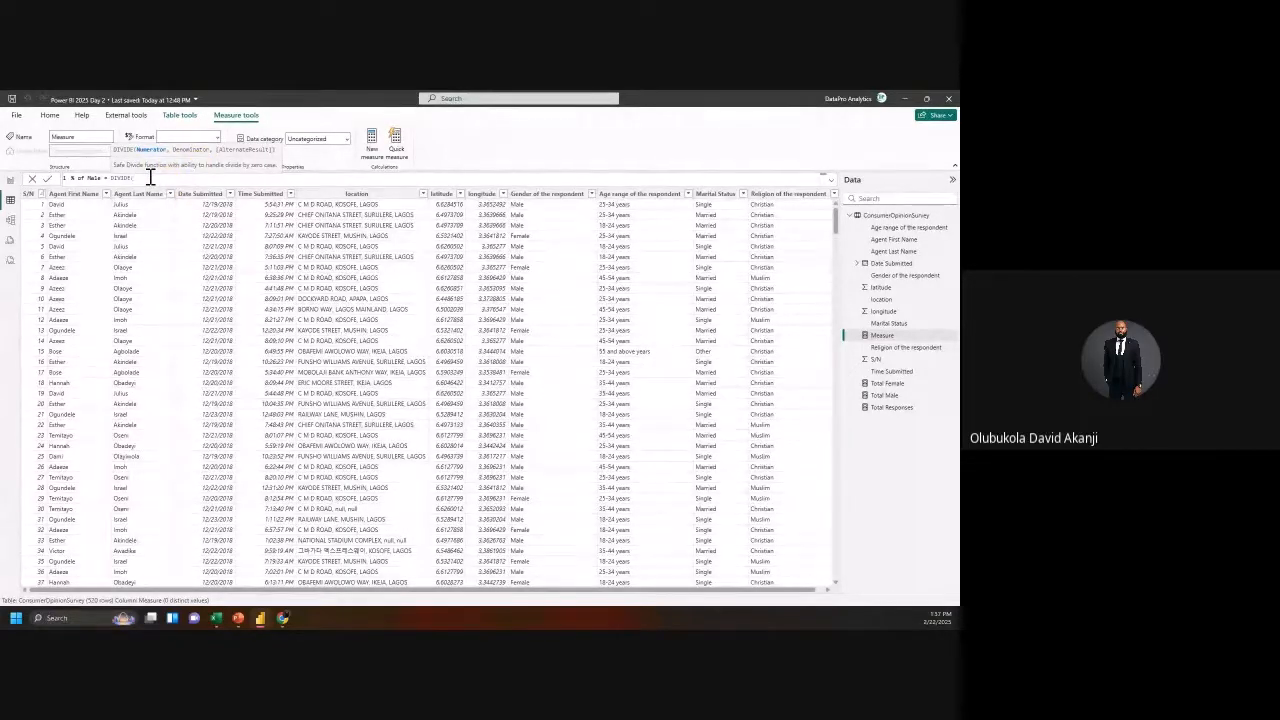
pyautogui.write('male')
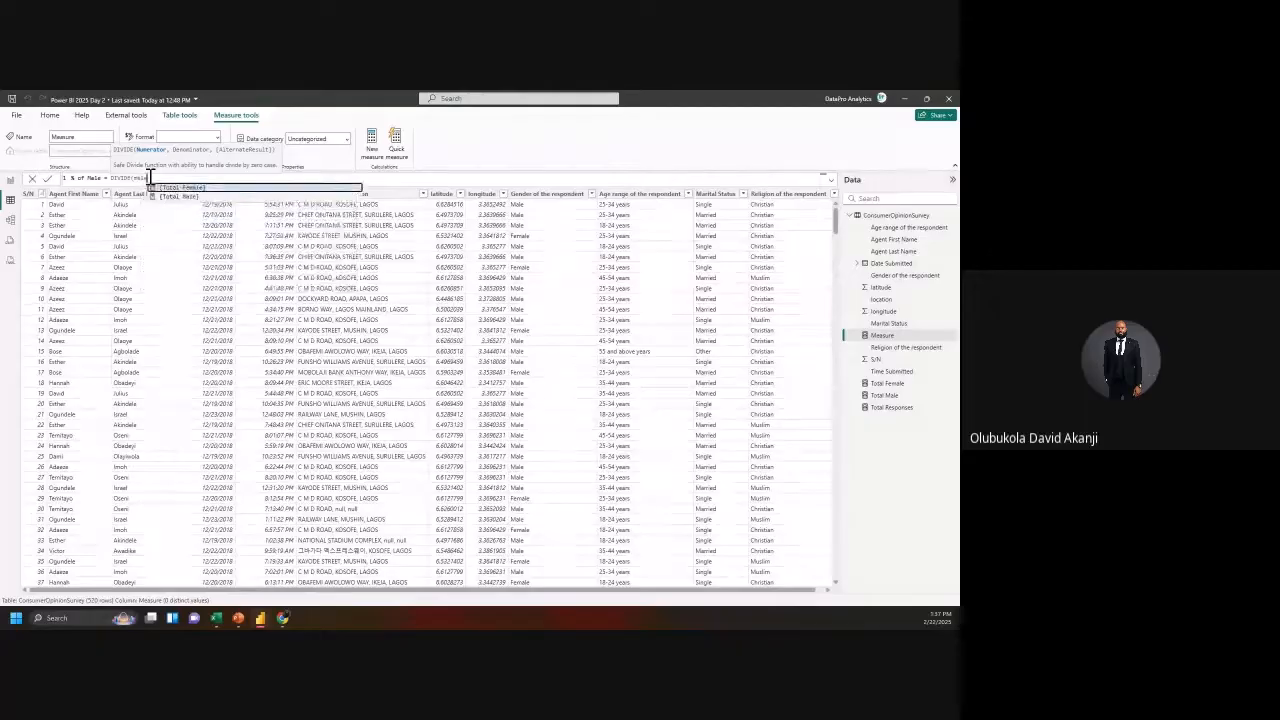
pyautogui.press('Down')
pyautogui.press('Tab')
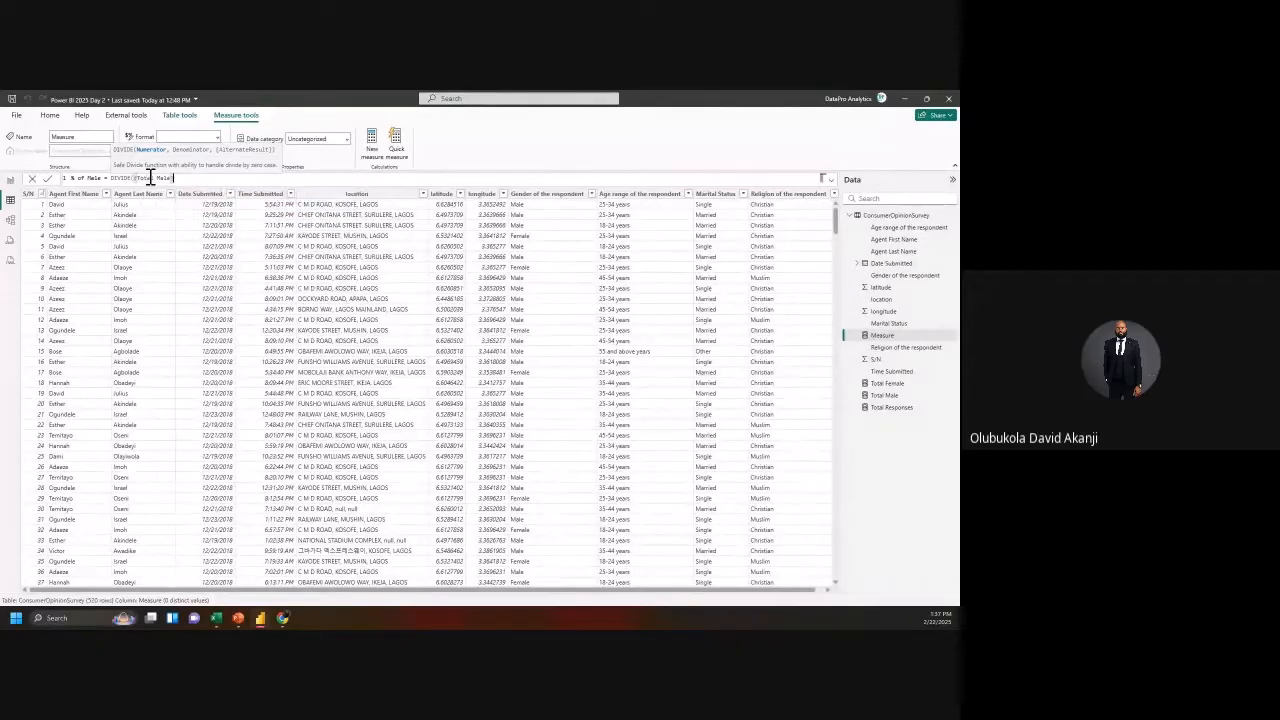
# Step: Add [Total Responses] as the denominator with 0 as the alternate result, then commit
pyautogui.write(',')
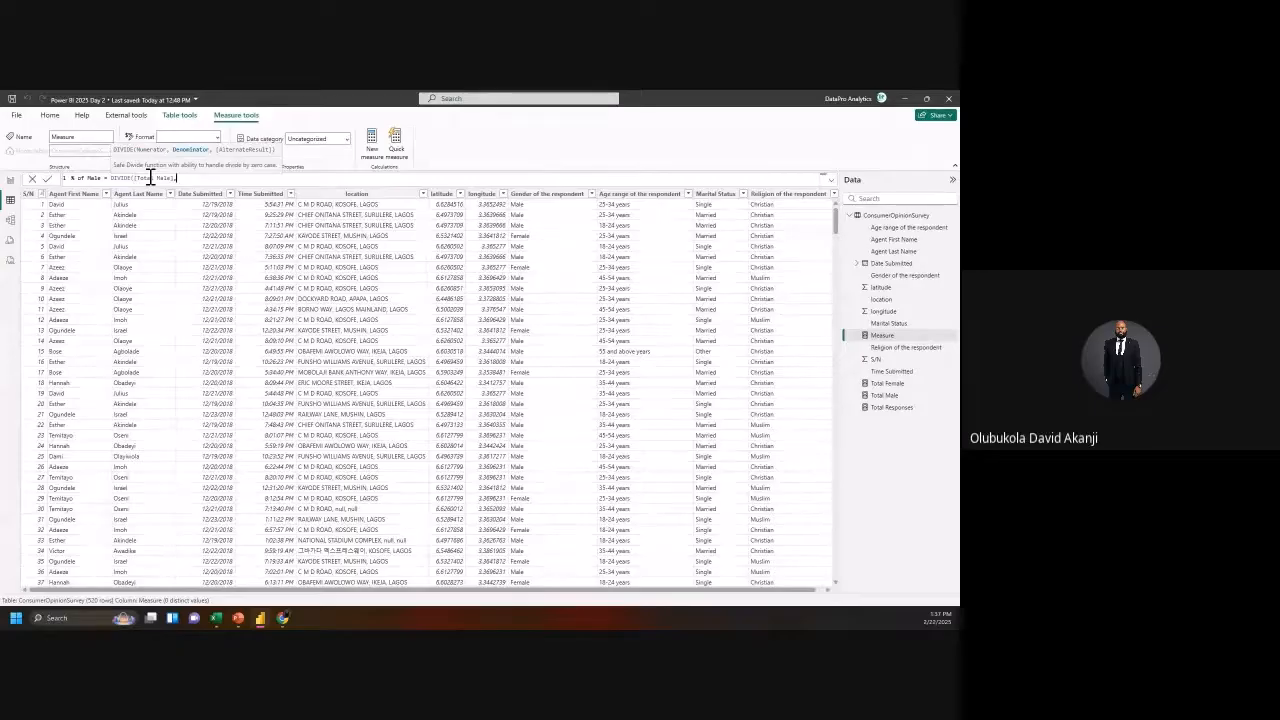
pyautogui.write('tota')
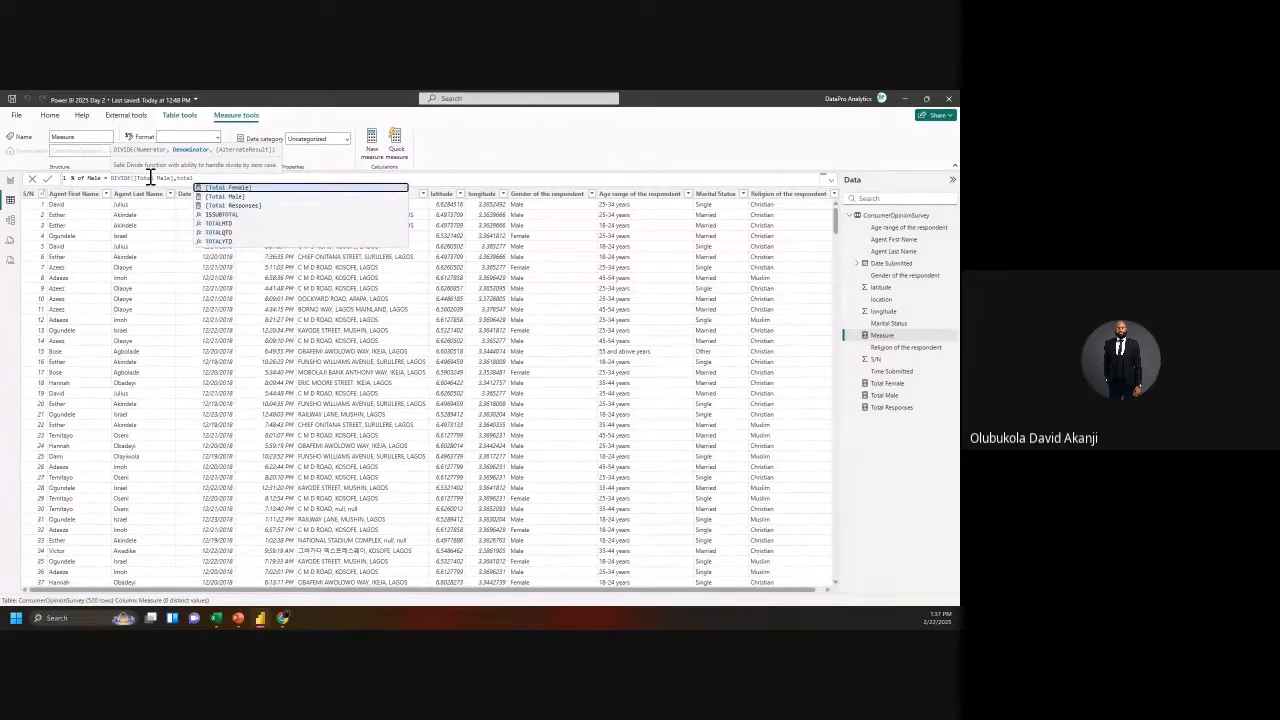
pyautogui.write('l')
pyautogui.press('Down')
pyautogui.press('Down')
pyautogui.press('Tab')
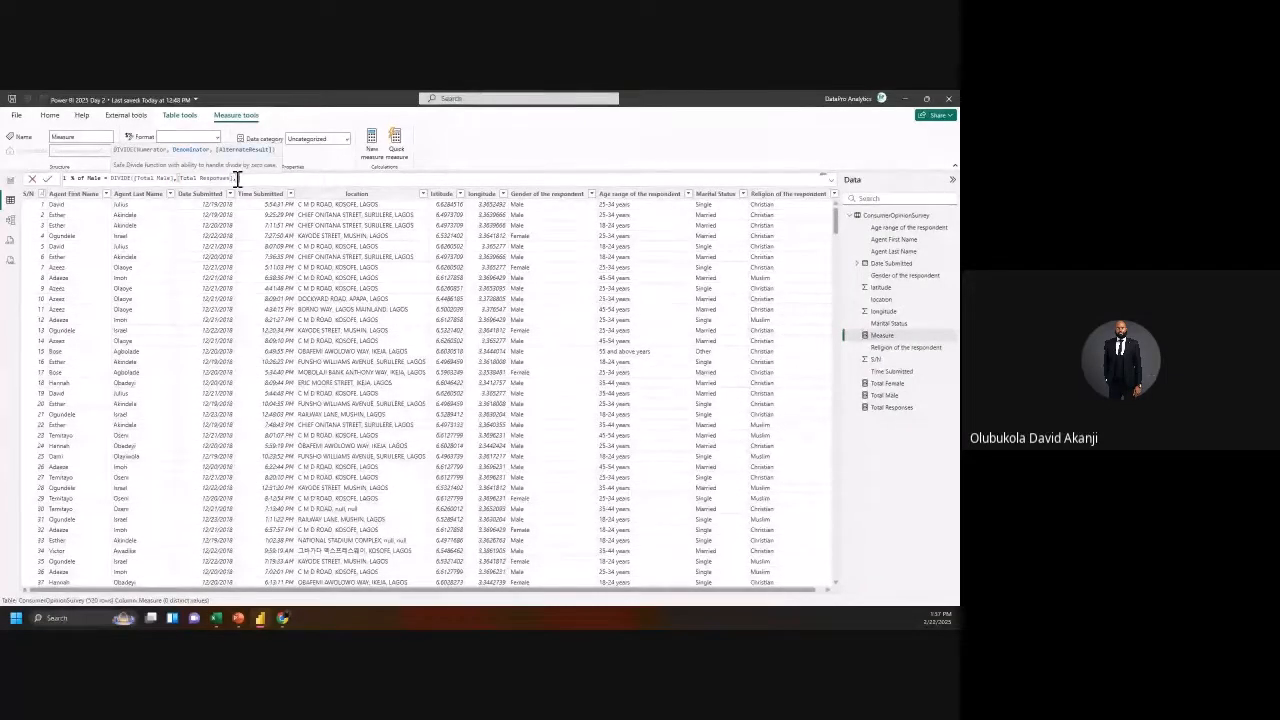
pyautogui.write('0')
pyautogui.write(')')
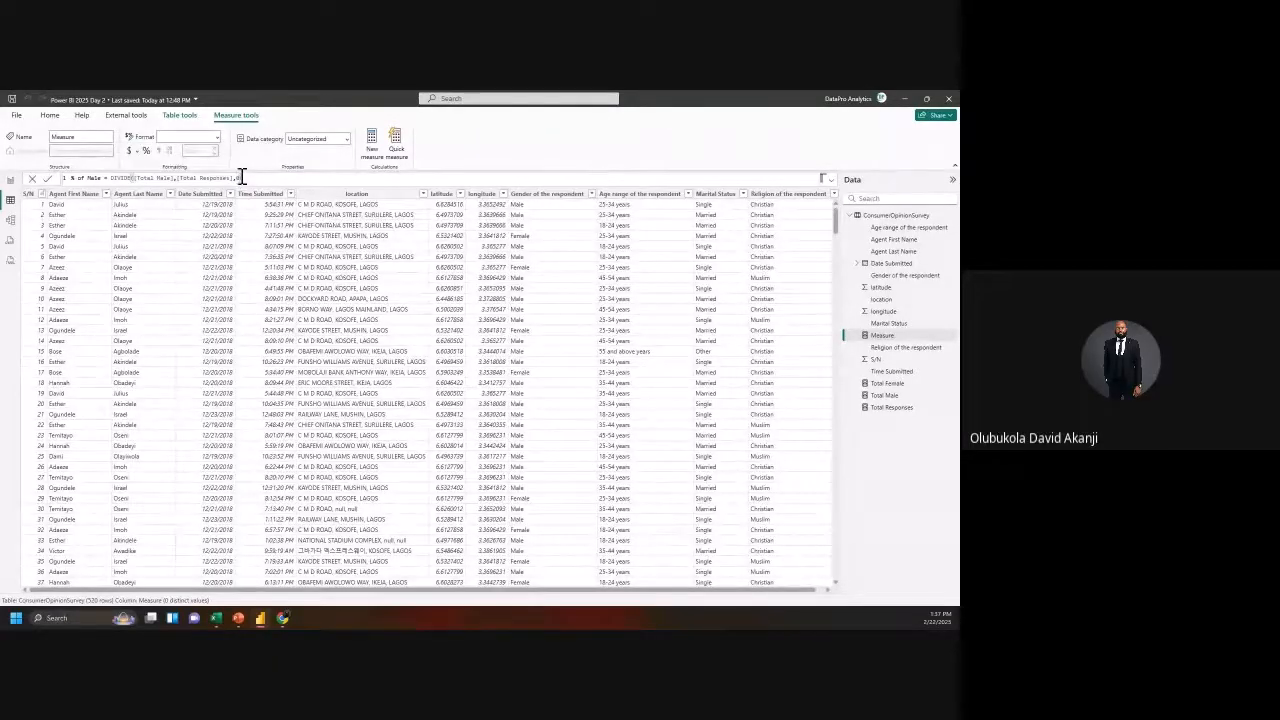
pyautogui.click(40, 180)
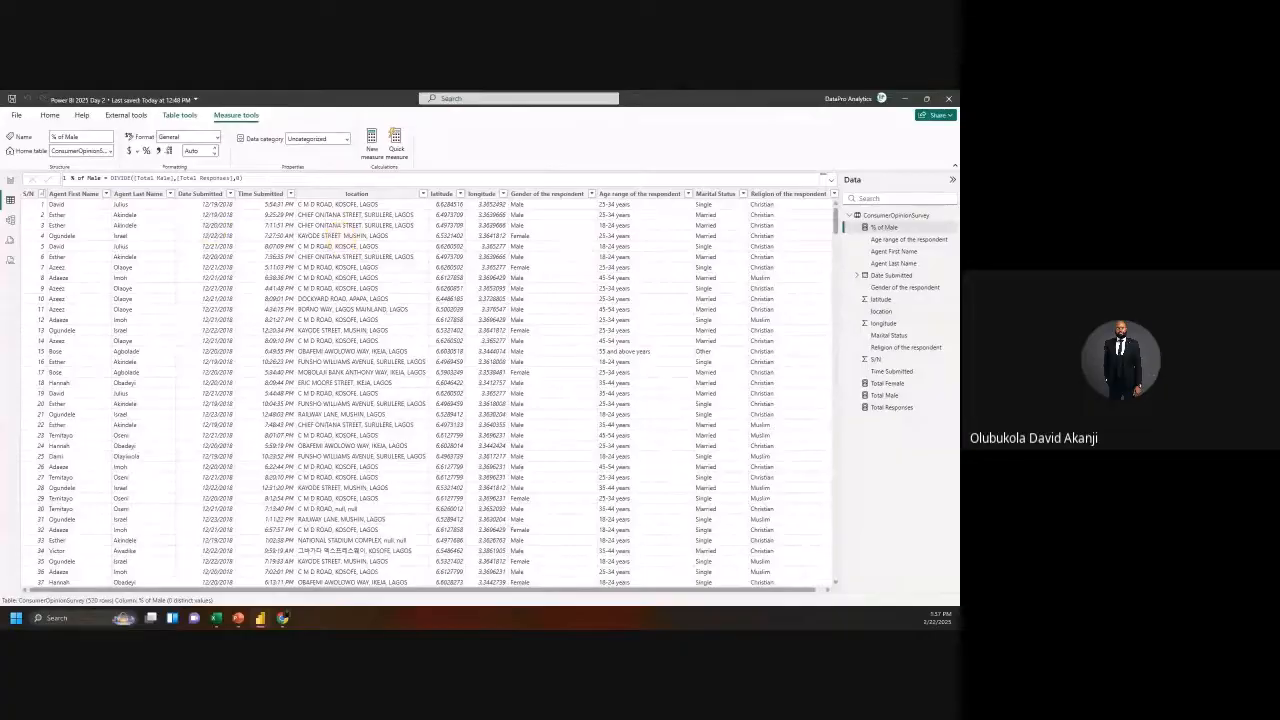
# Step: Add a new card on the report page displaying % of Male, currently 0.77
pyautogui.click(10, 181)
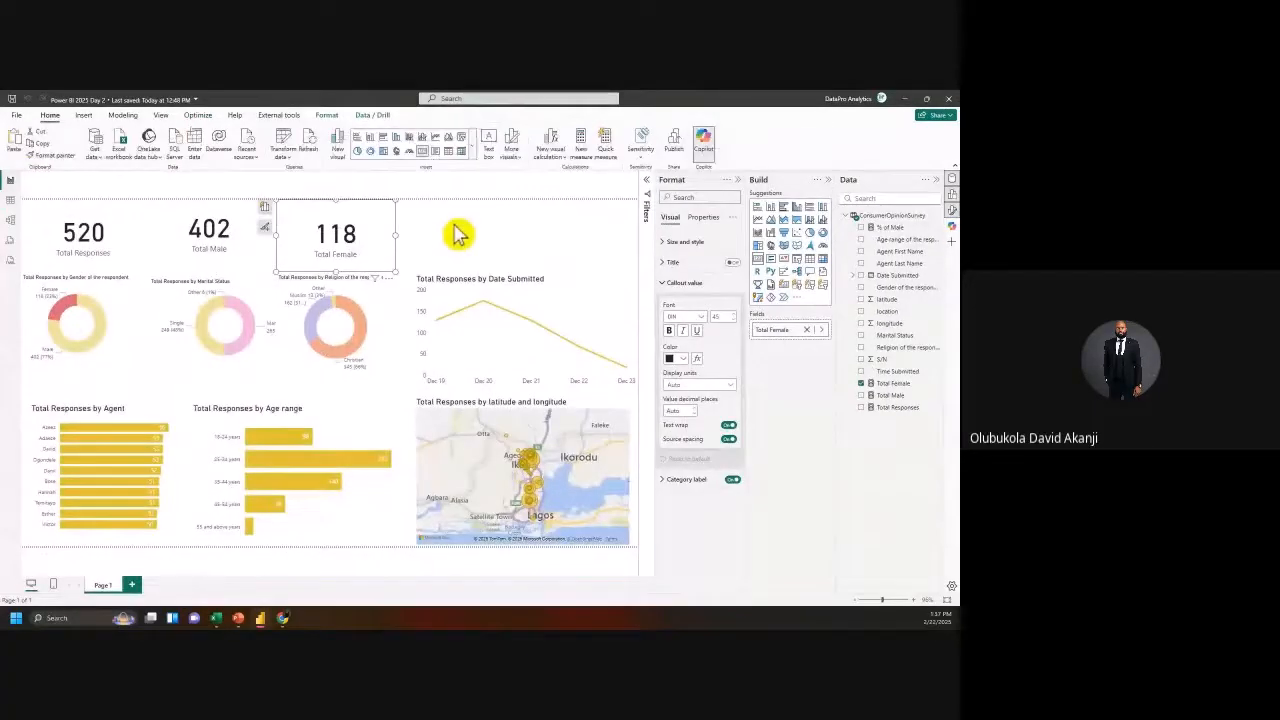
pyautogui.click(525, 245)
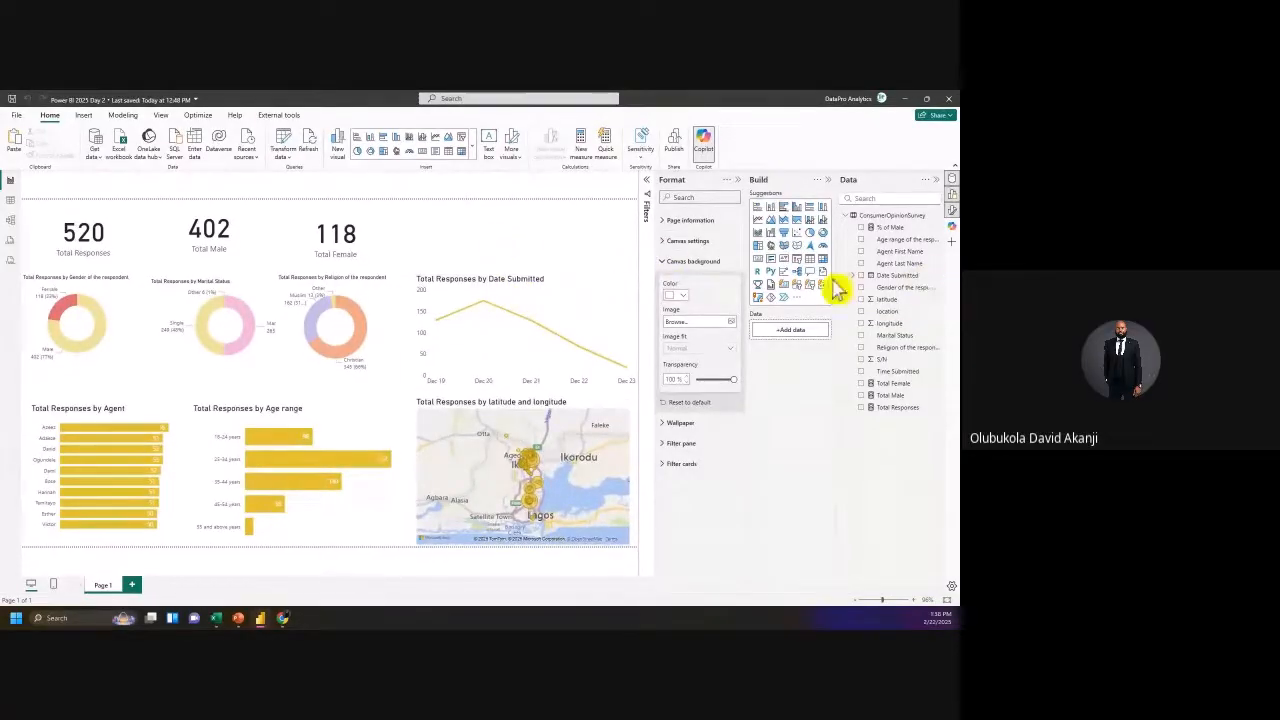
pyautogui.click(760, 262)
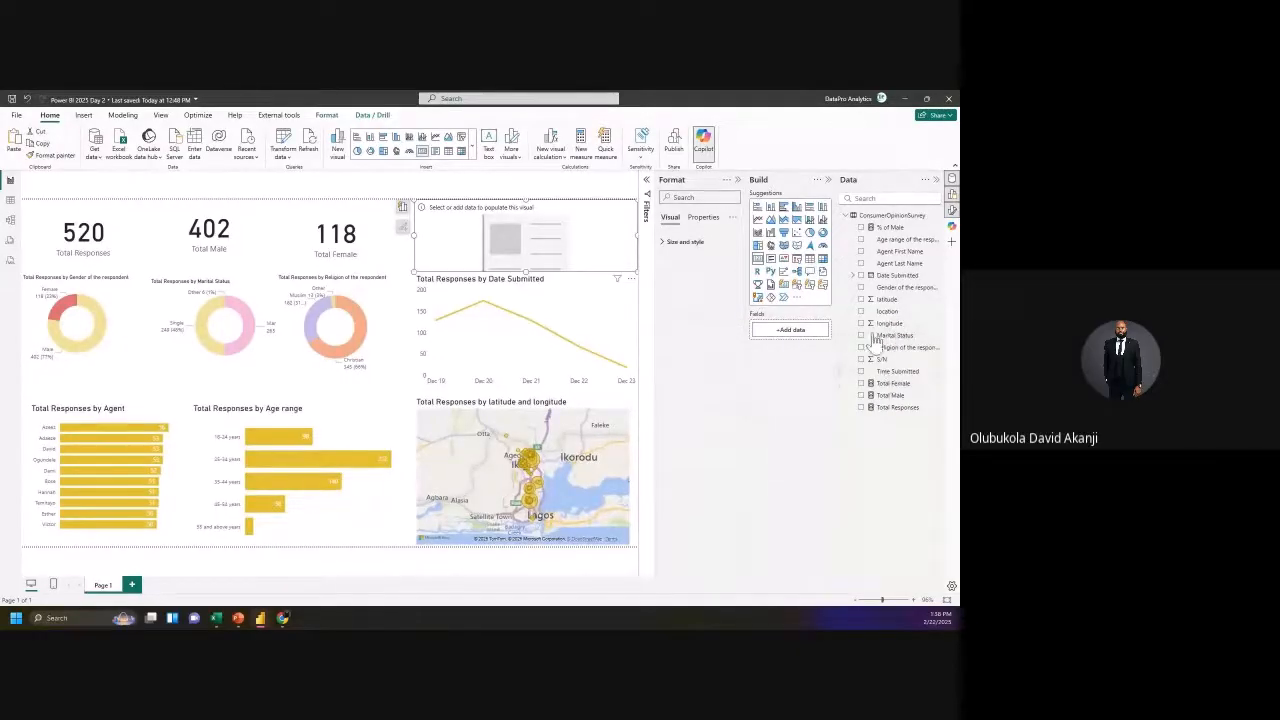
pyautogui.moveTo(893, 233); pyautogui.dragTo(803, 329)
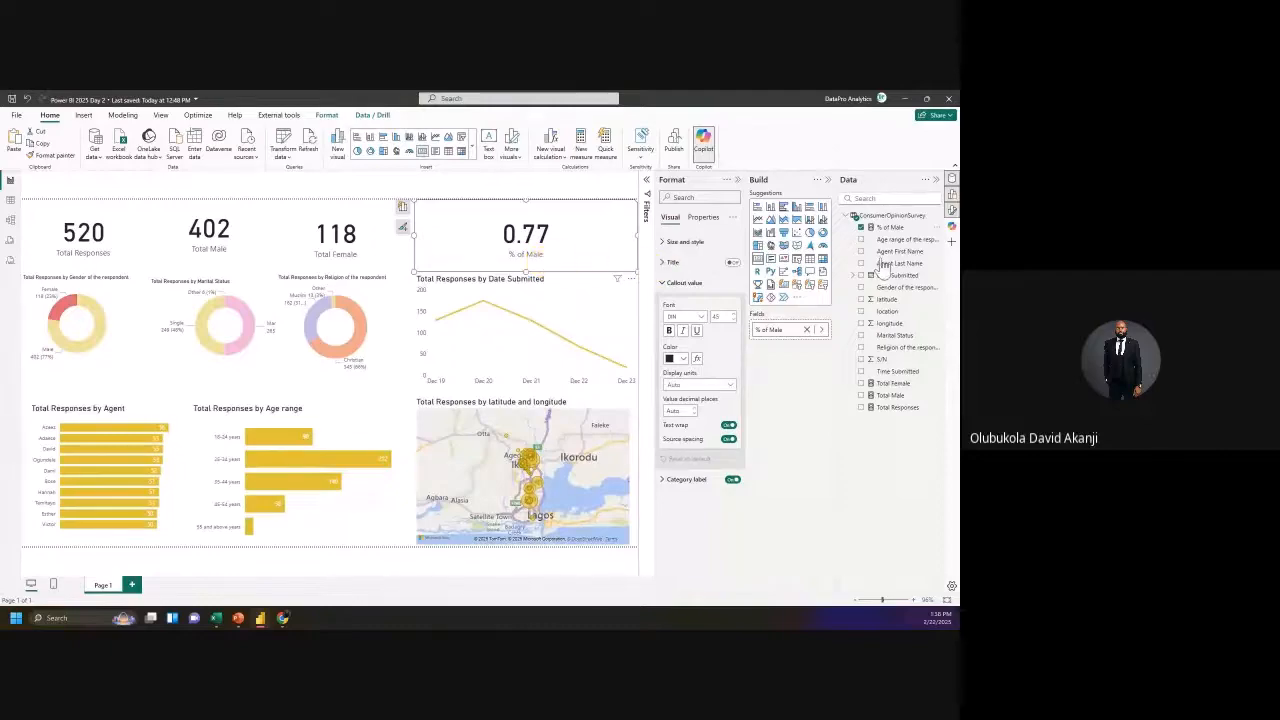
pyautogui.click(898, 229)
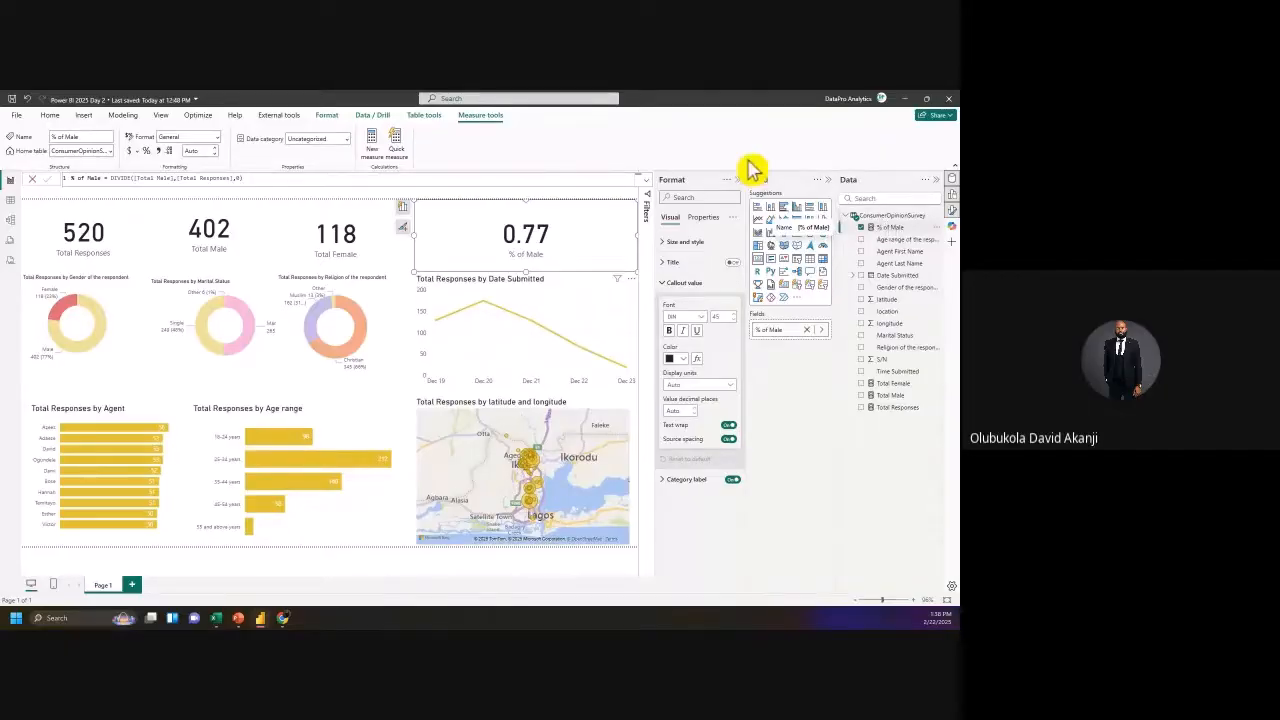
# Step: Format % of Male as a percentage with 0 decimal places so it reads 77%
pyautogui.click(146, 150)
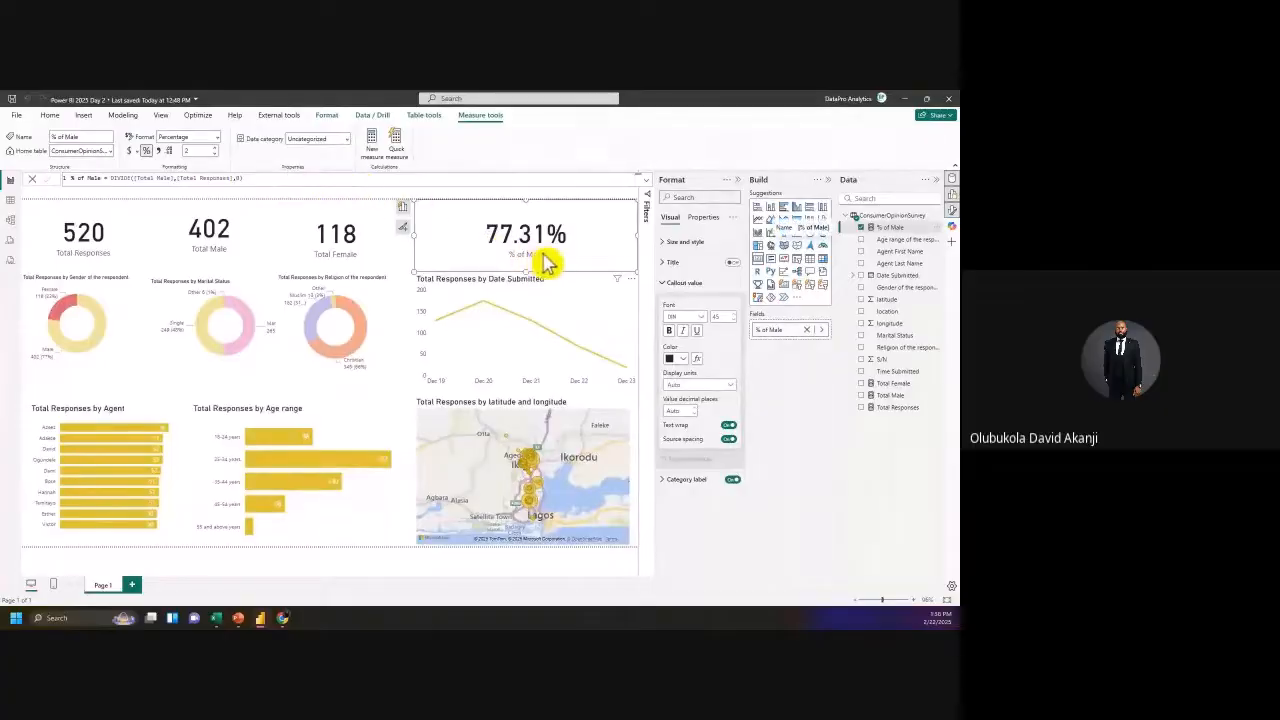
pyautogui.click(214, 147)
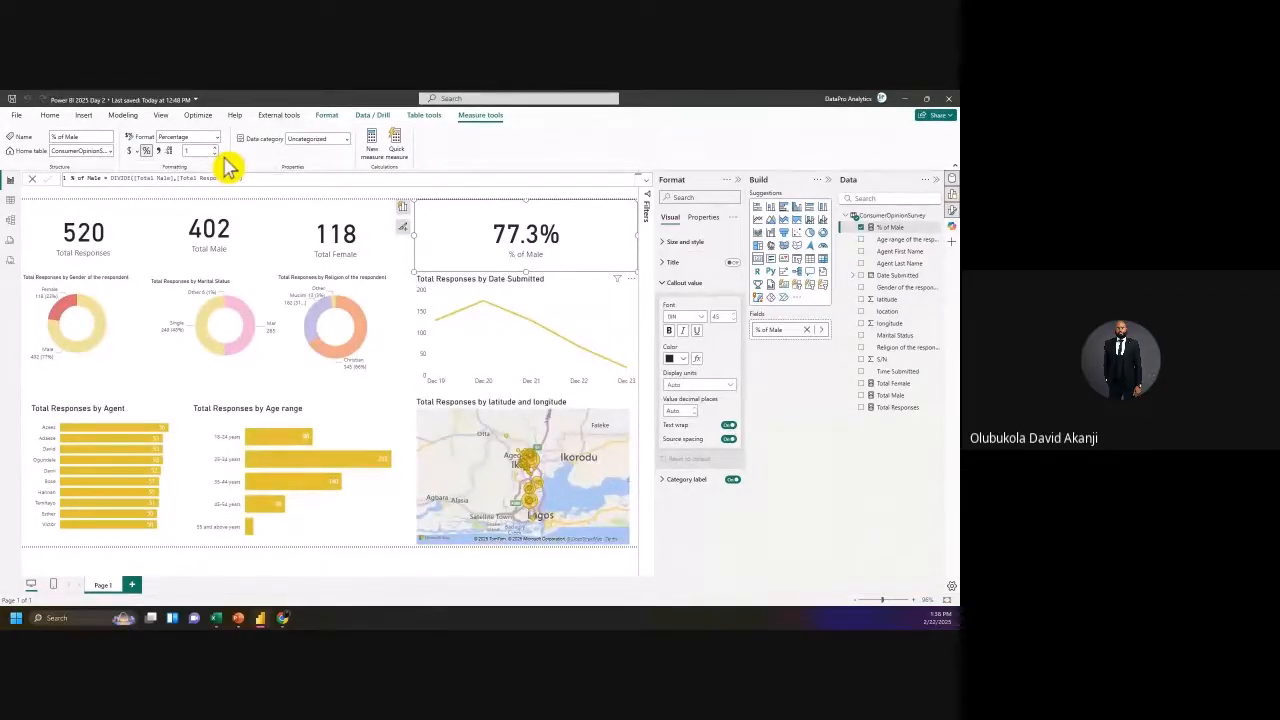
pyautogui.click(214, 153)
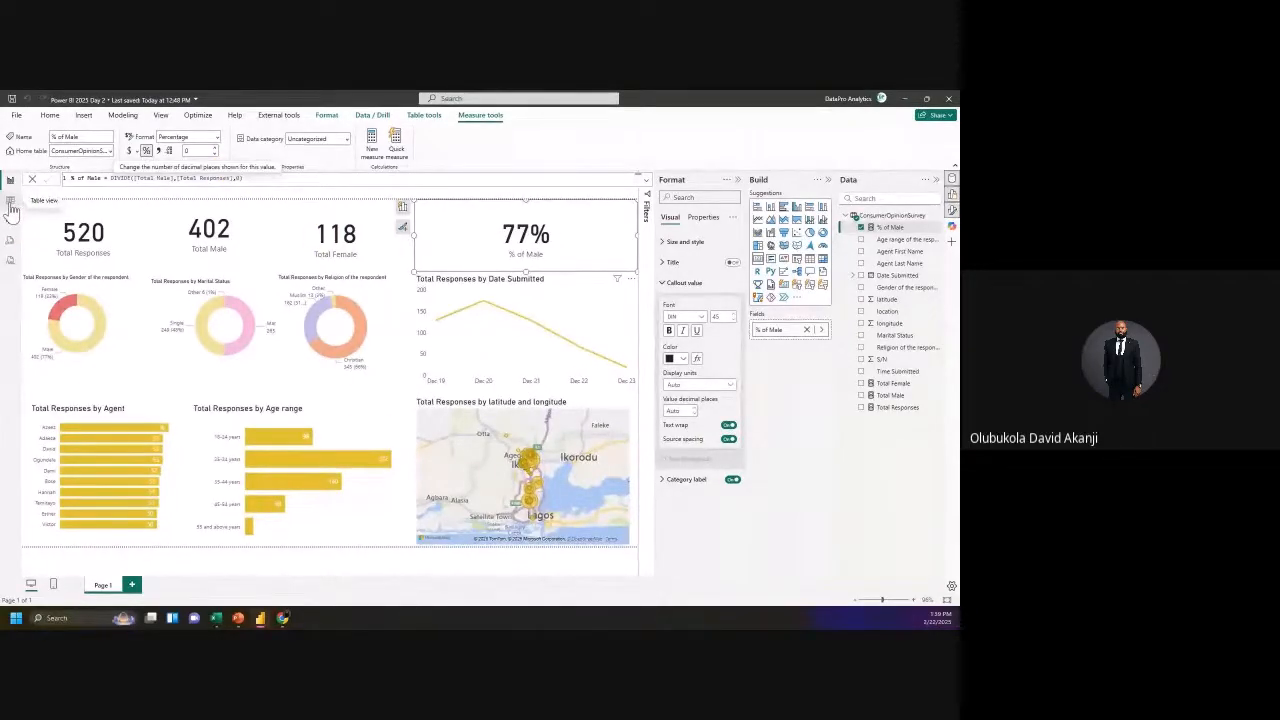
pyautogui.click(11, 203)
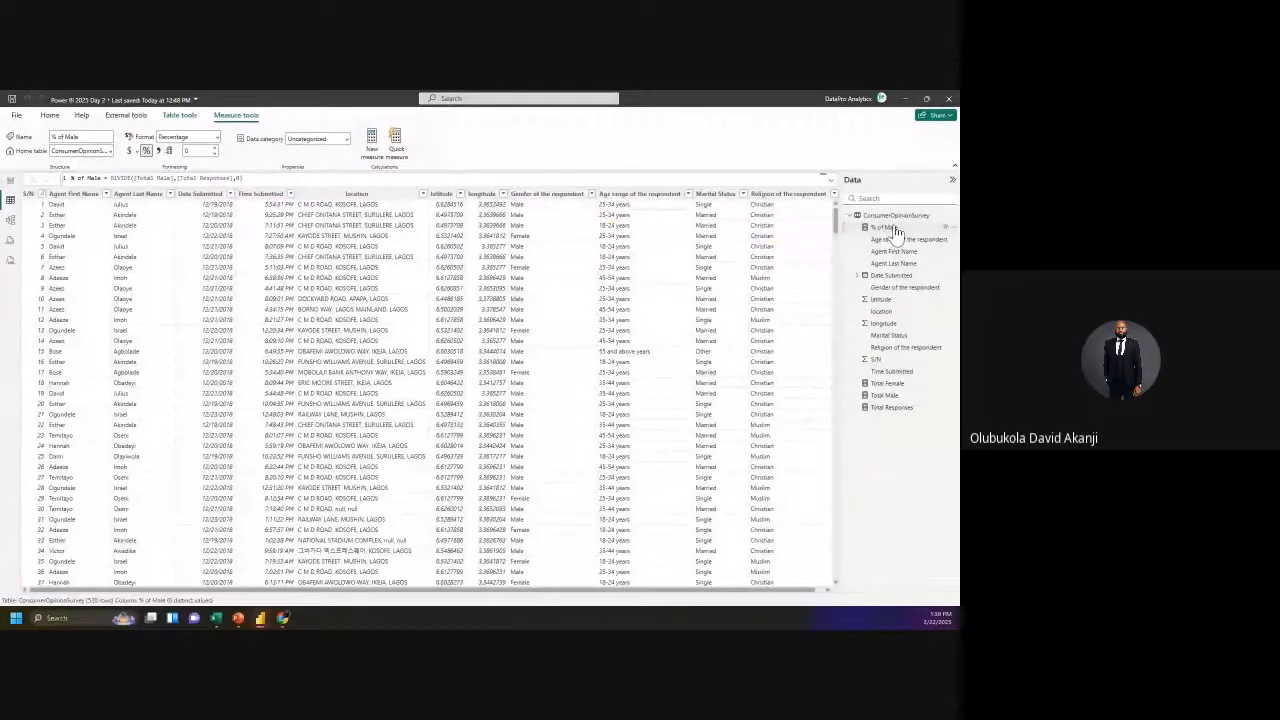
# Step: Copy the % of Male formula into a new % of Female measure as DIVIDE([Total Female],[Total Responses],0)
pyautogui.tripleClick(462, 181)
pyautogui.hotkey('ctrl', 'c')
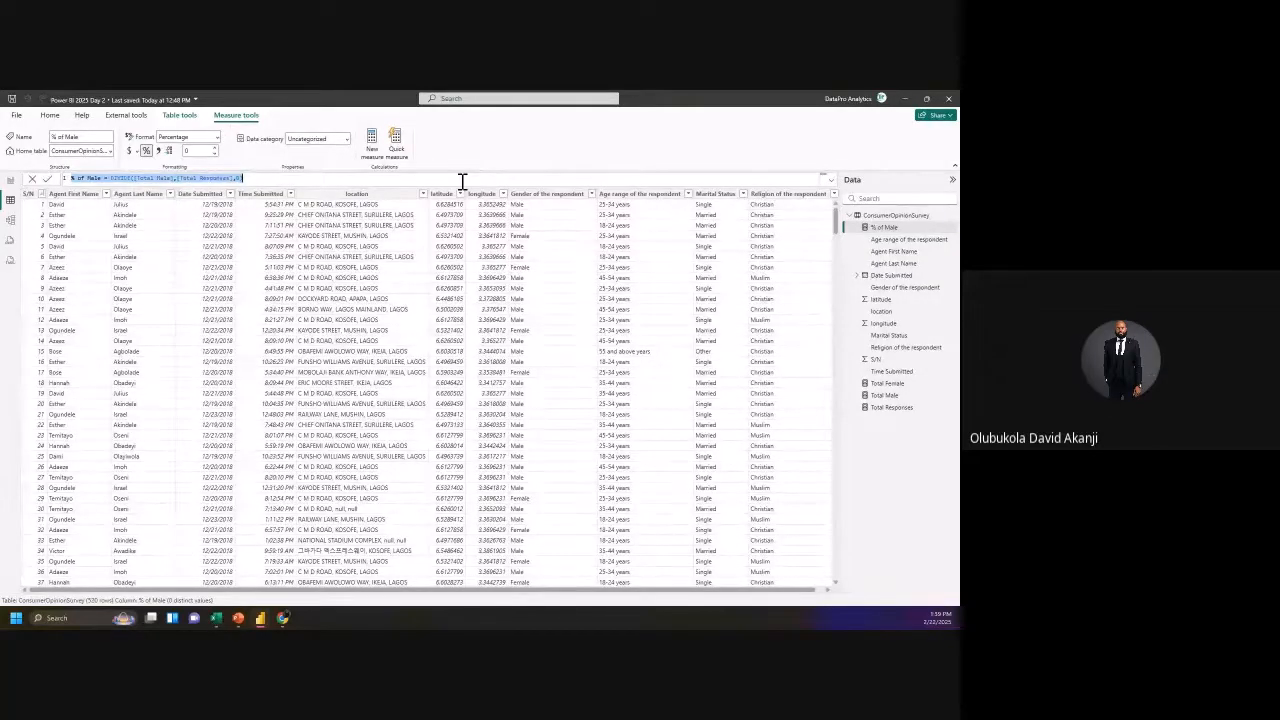
pyautogui.click(390, 148)
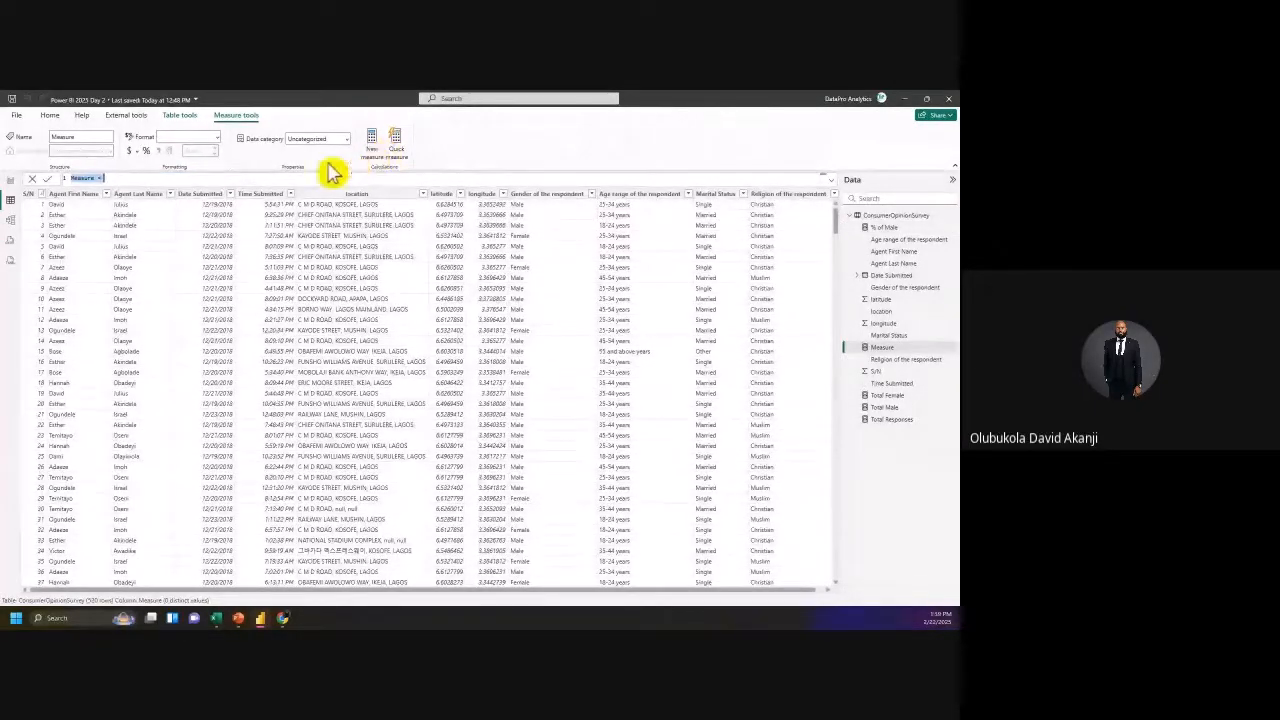
pyautogui.hotkey('ctrl', 'v')
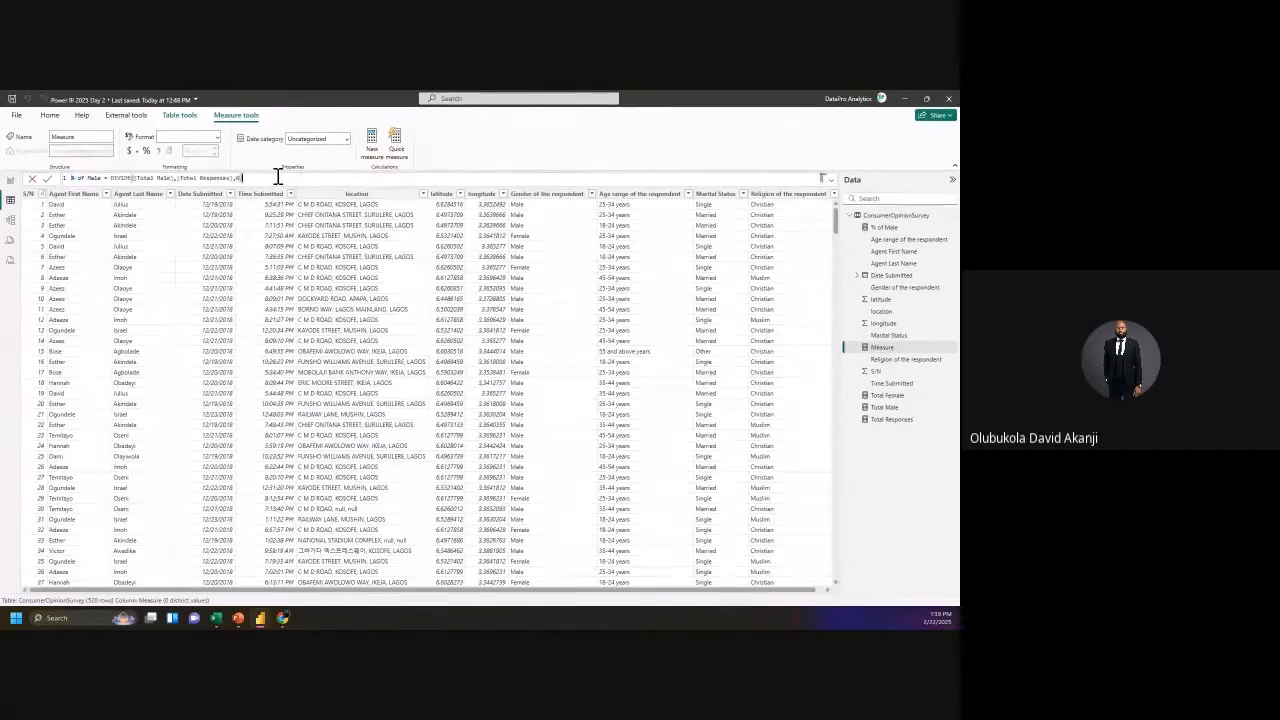
pyautogui.doubleClick(89, 178)
pyautogui.write('Female')
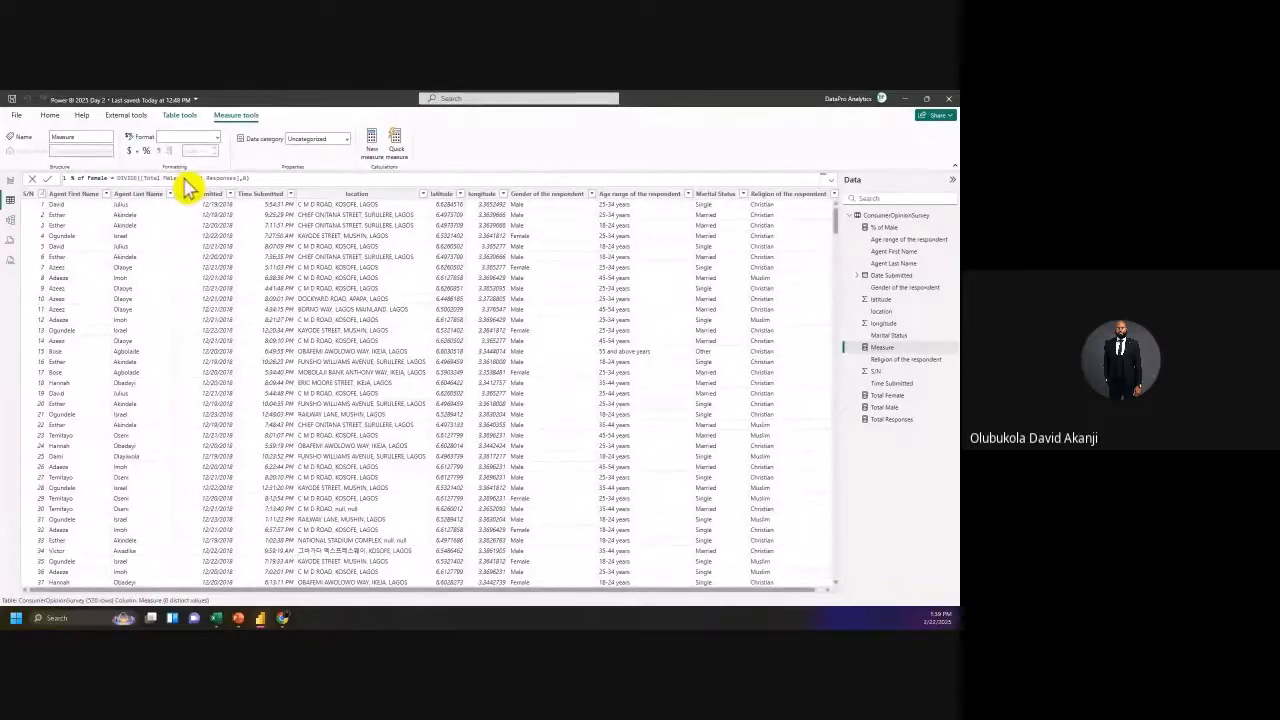
pyautogui.doubleClick(172, 177)
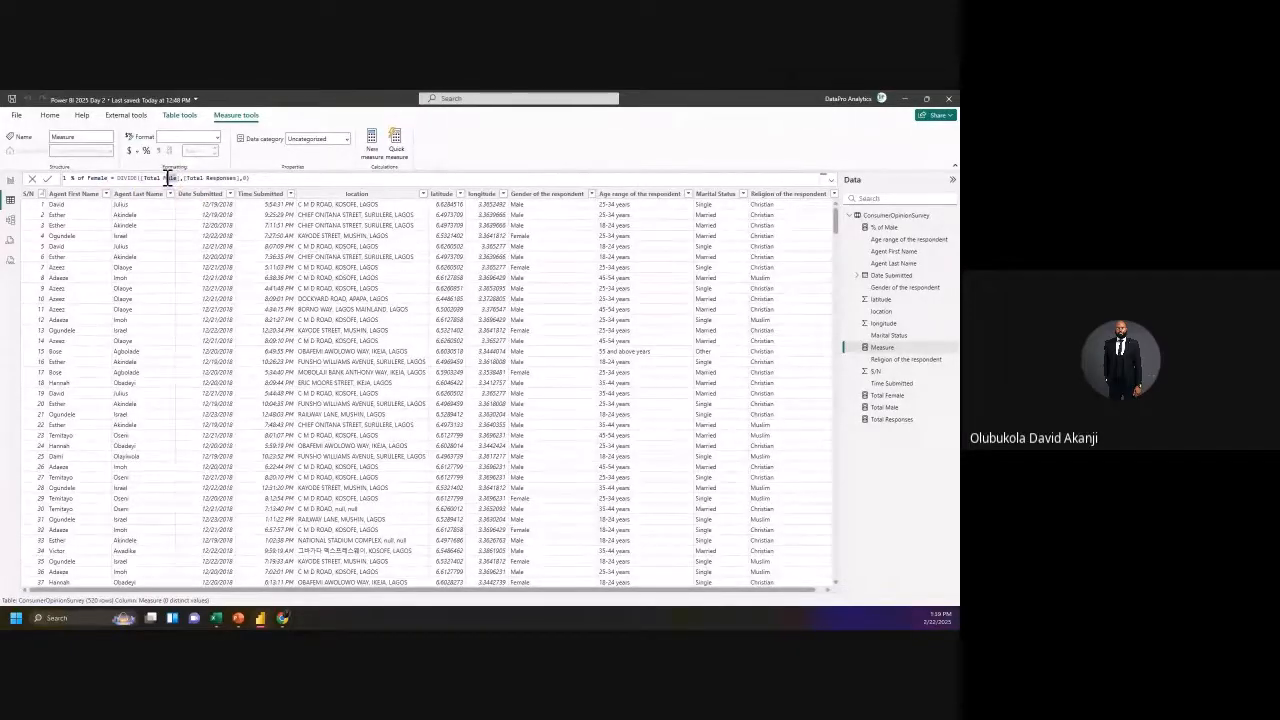
pyautogui.press('BackSpace')
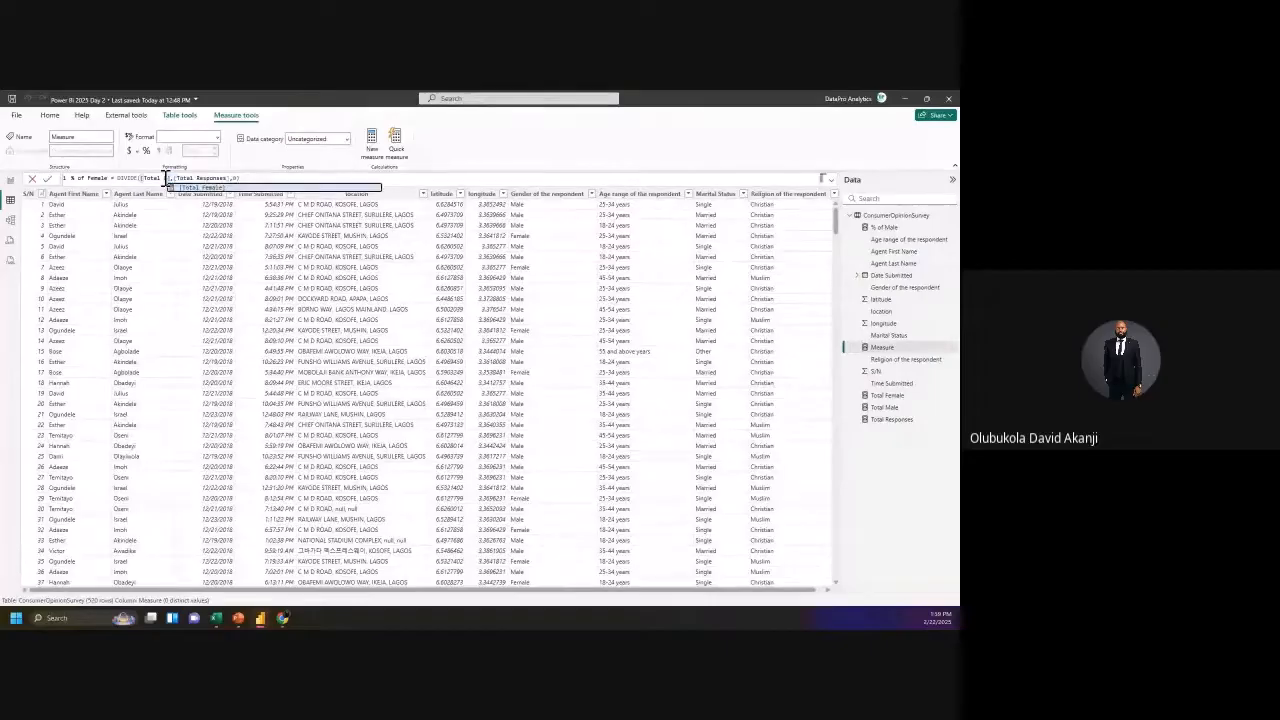
pyautogui.write('Female')
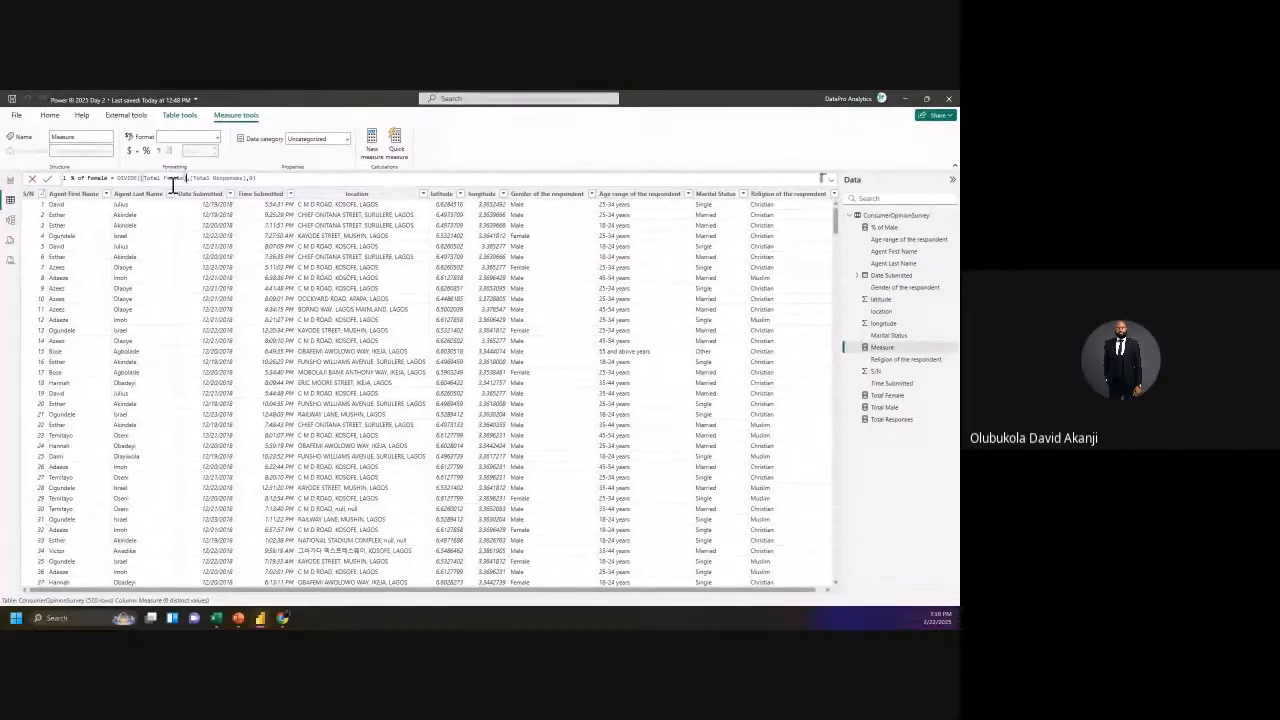
pyautogui.click(47, 179)
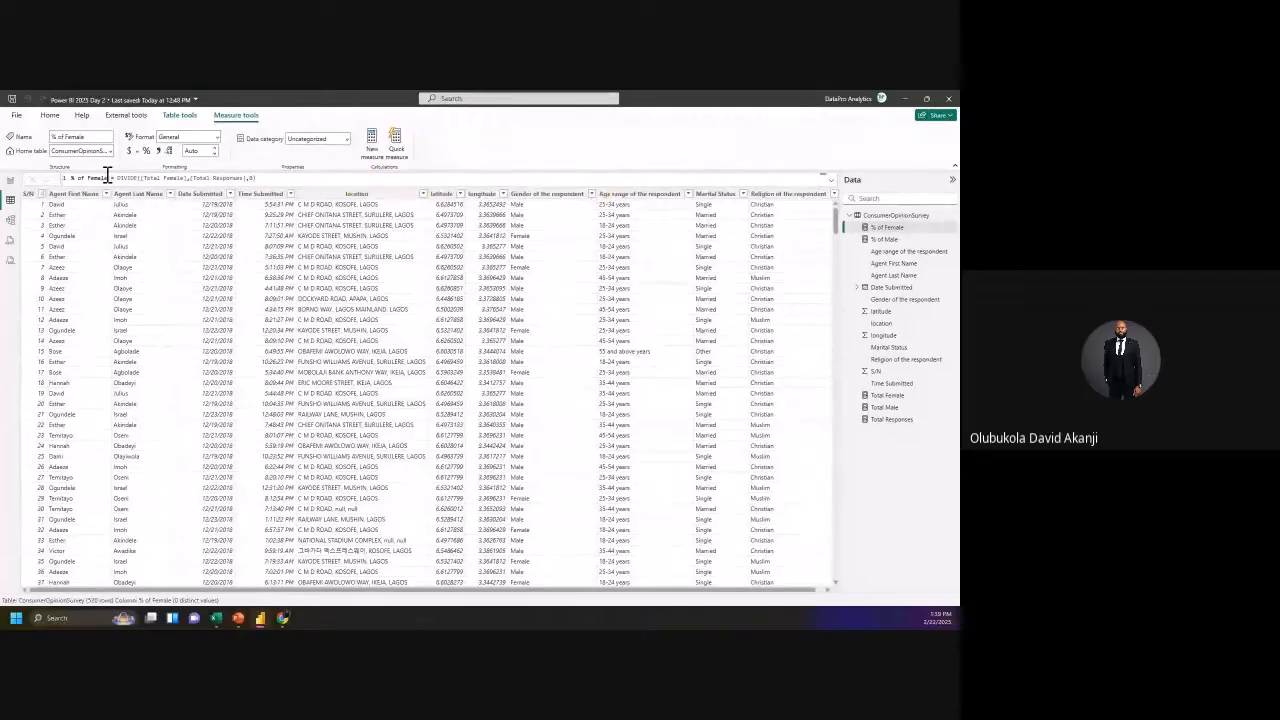
# Step: Back on the report page, narrow the 77% % of Male card and shift the Total Female card left
pyautogui.click(11, 182)
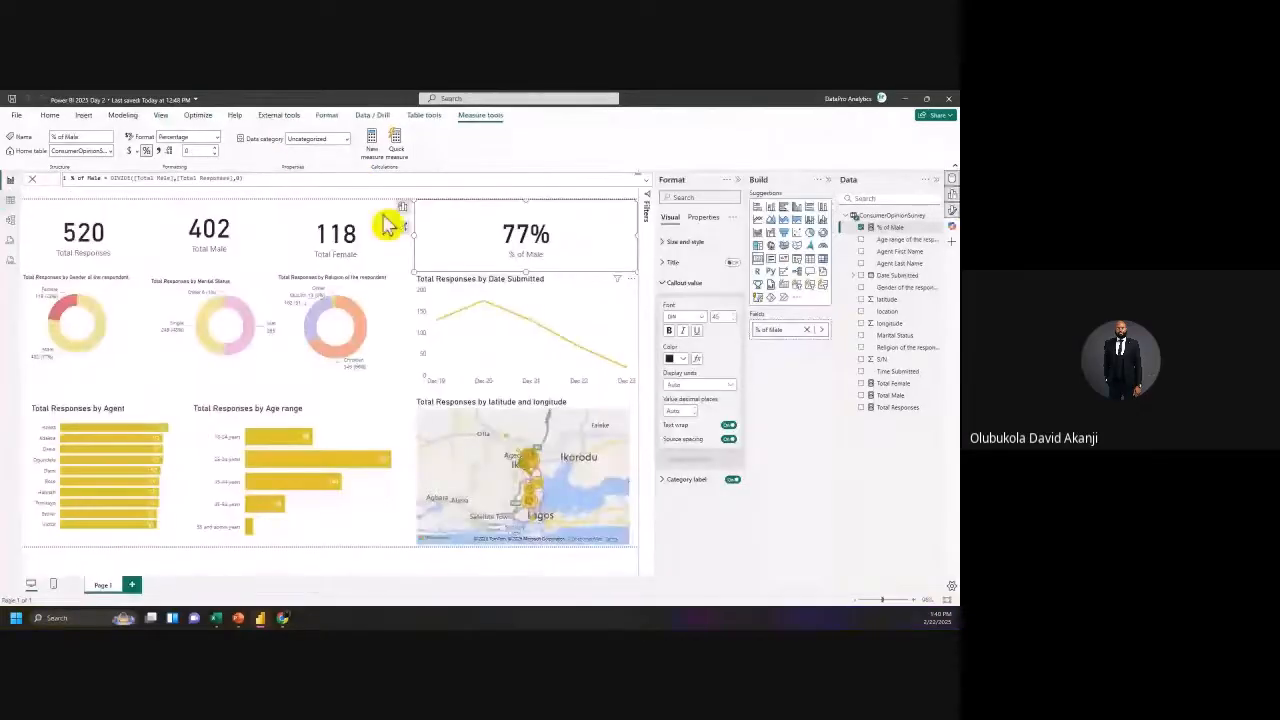
pyautogui.click(450, 255)
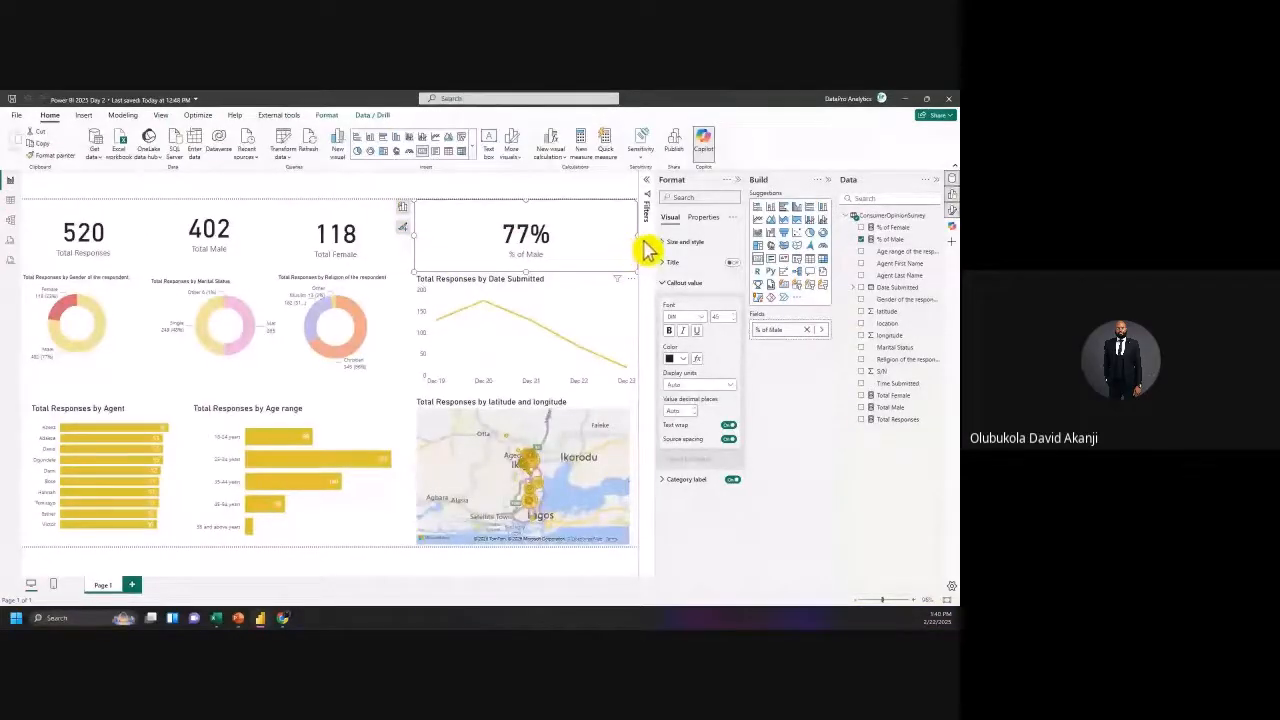
pyautogui.moveTo(640, 248); pyautogui.dragTo(448, 252)
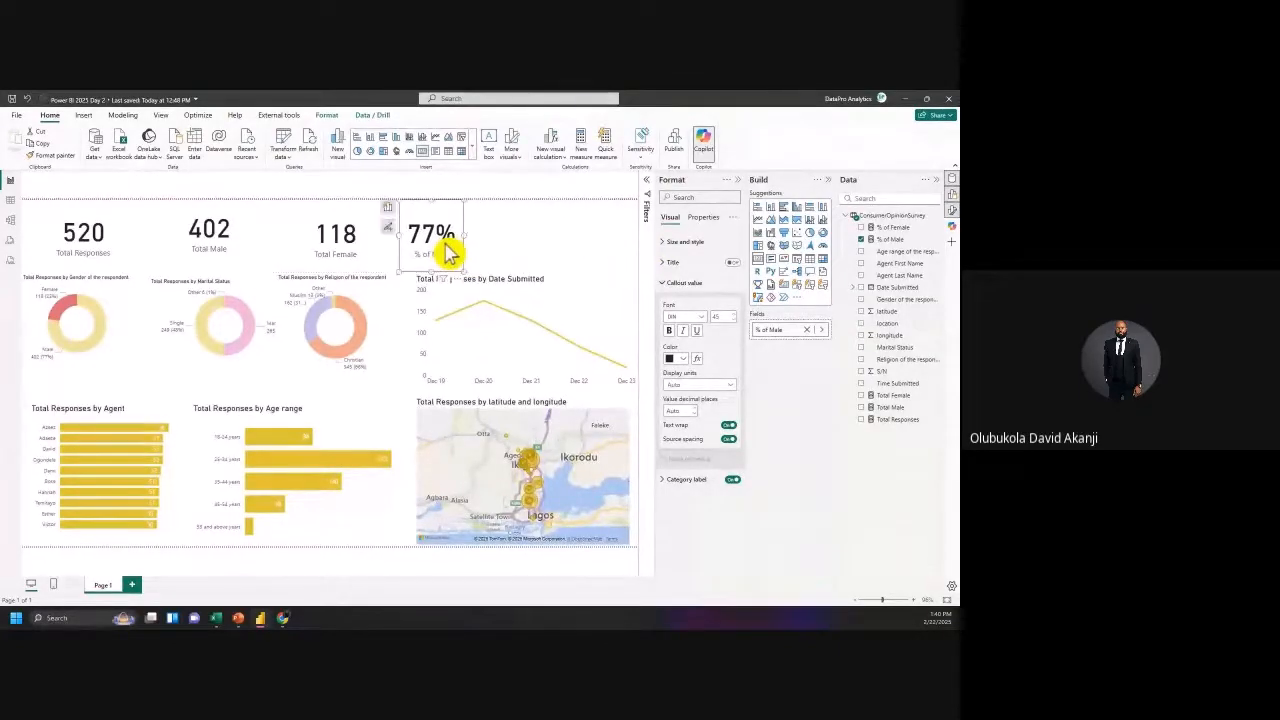
pyautogui.moveTo(352, 262); pyautogui.dragTo(322, 258)
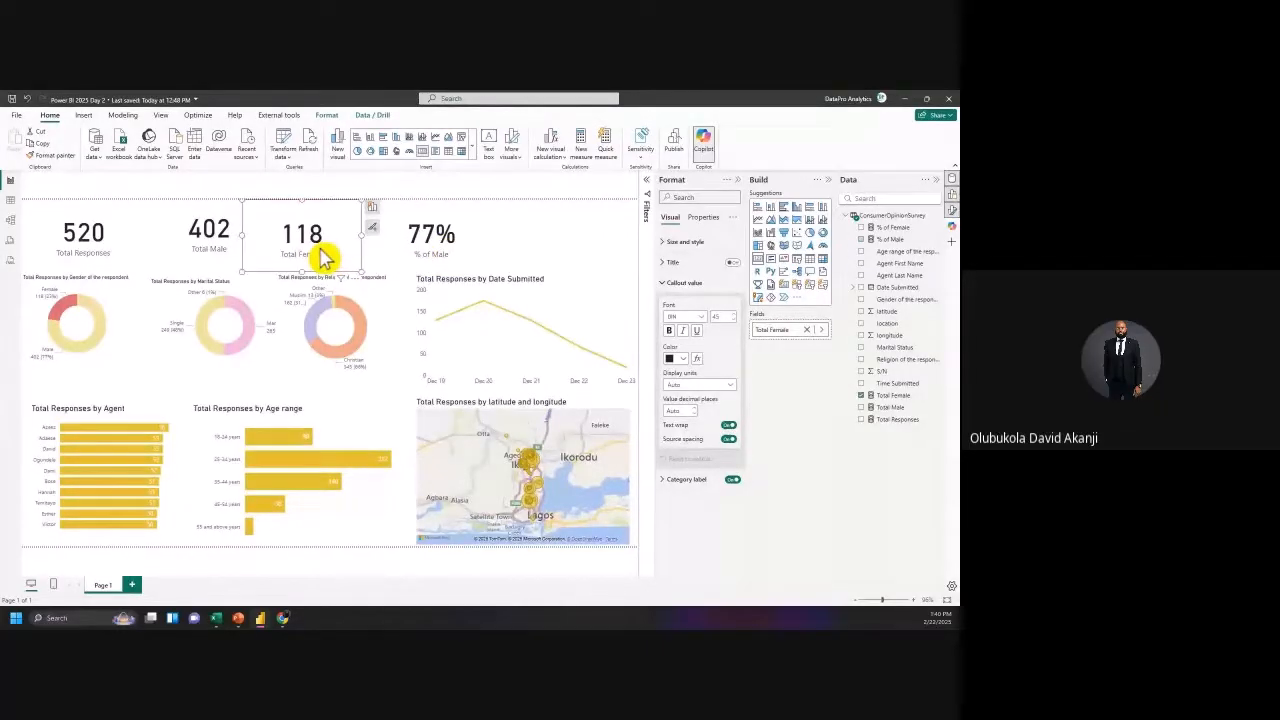
# Step: Place a copy of the 77% % of Male card beside the original
pyautogui.click(440, 237)
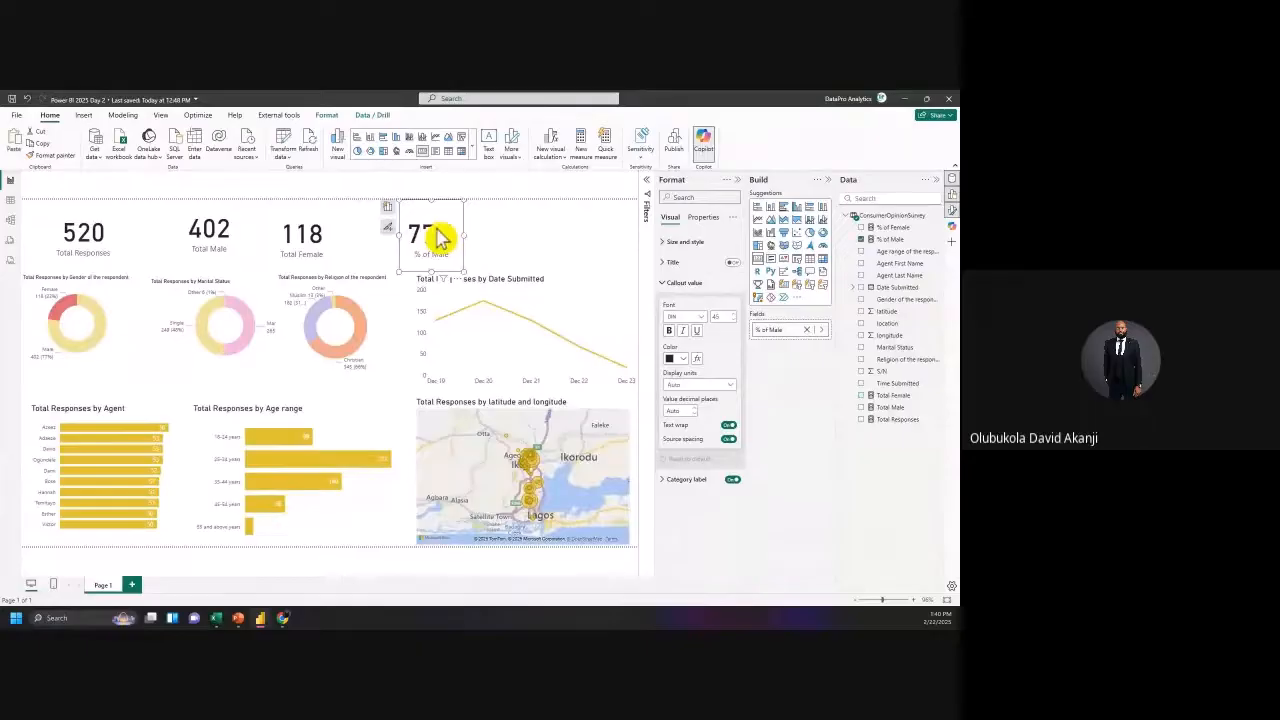
pyautogui.moveTo(440, 237); pyautogui.dragTo(446, 242)
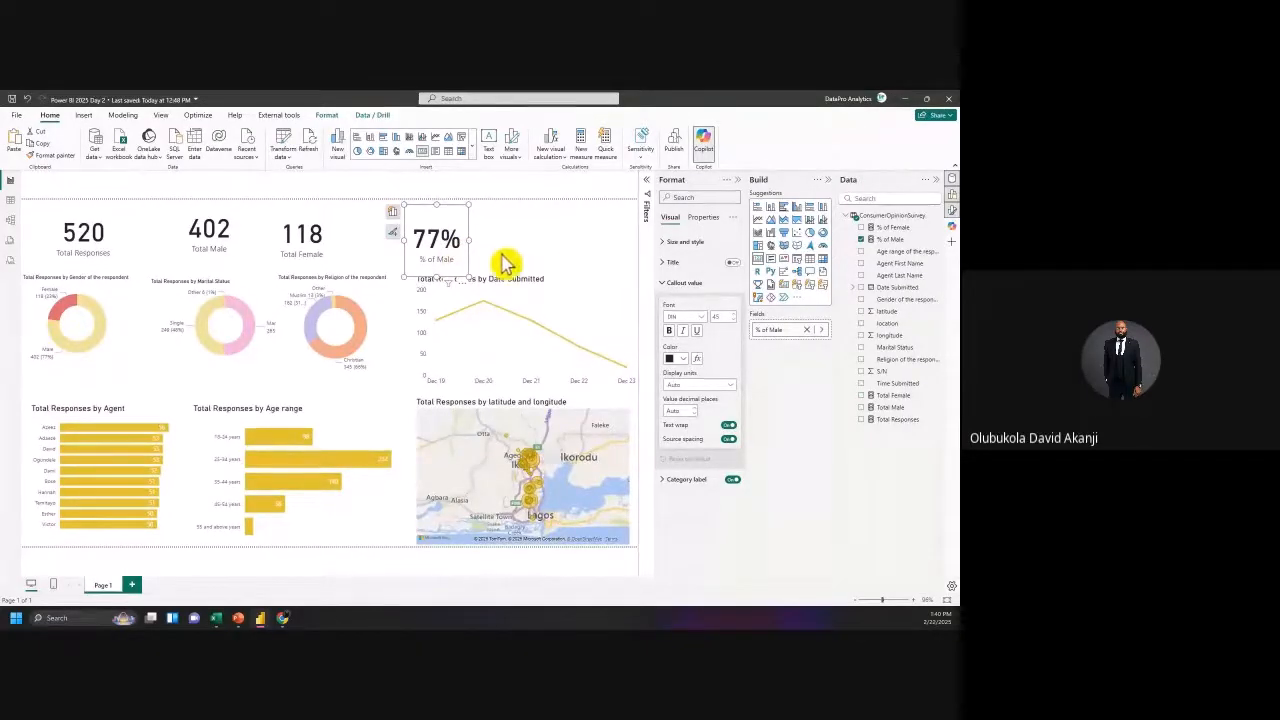
pyautogui.moveTo(458, 267); pyautogui.dragTo(540, 231)
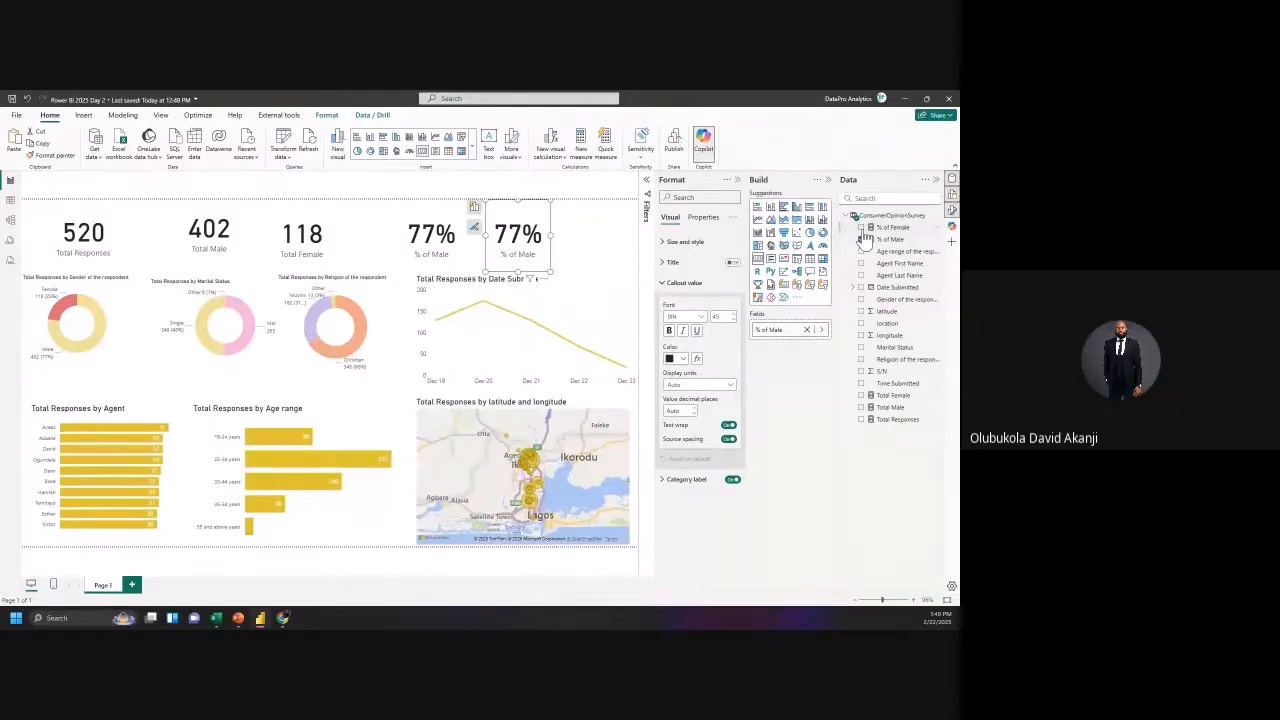
# Step: Switch the copied card to % of Female, formatted as a percentage with 0 decimal places
pyautogui.click(861, 240)
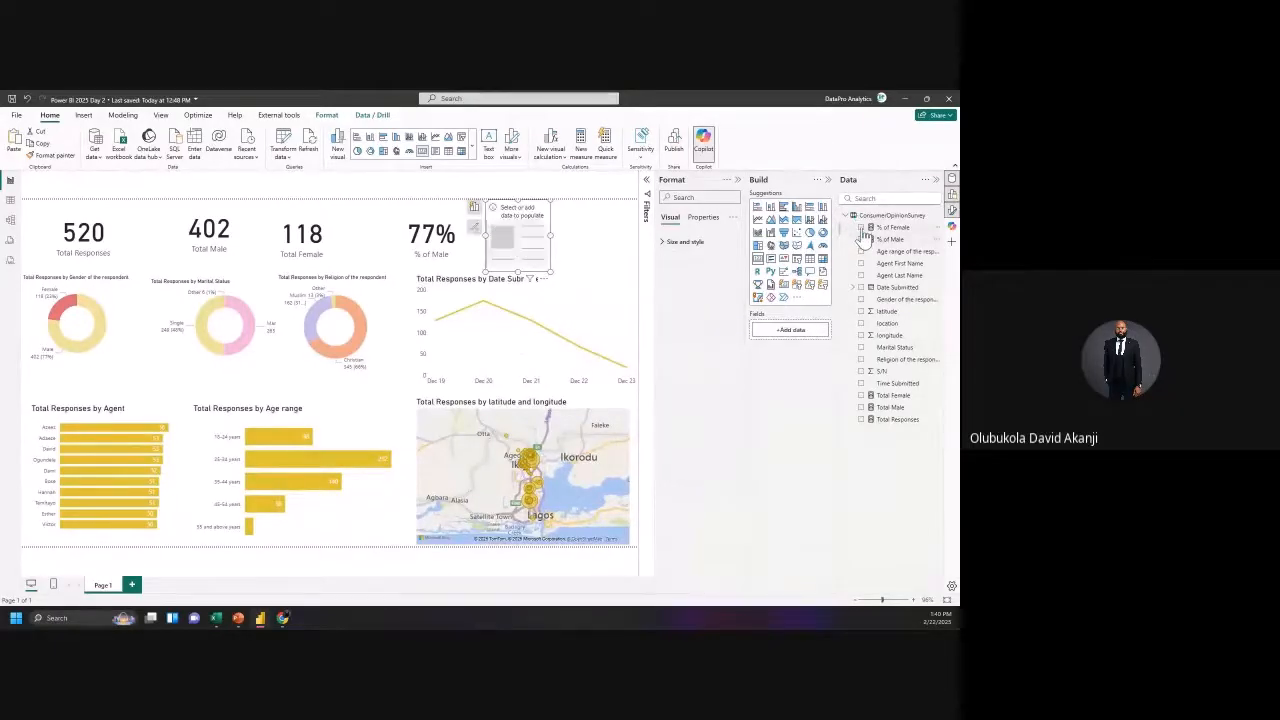
pyautogui.click(861, 228)
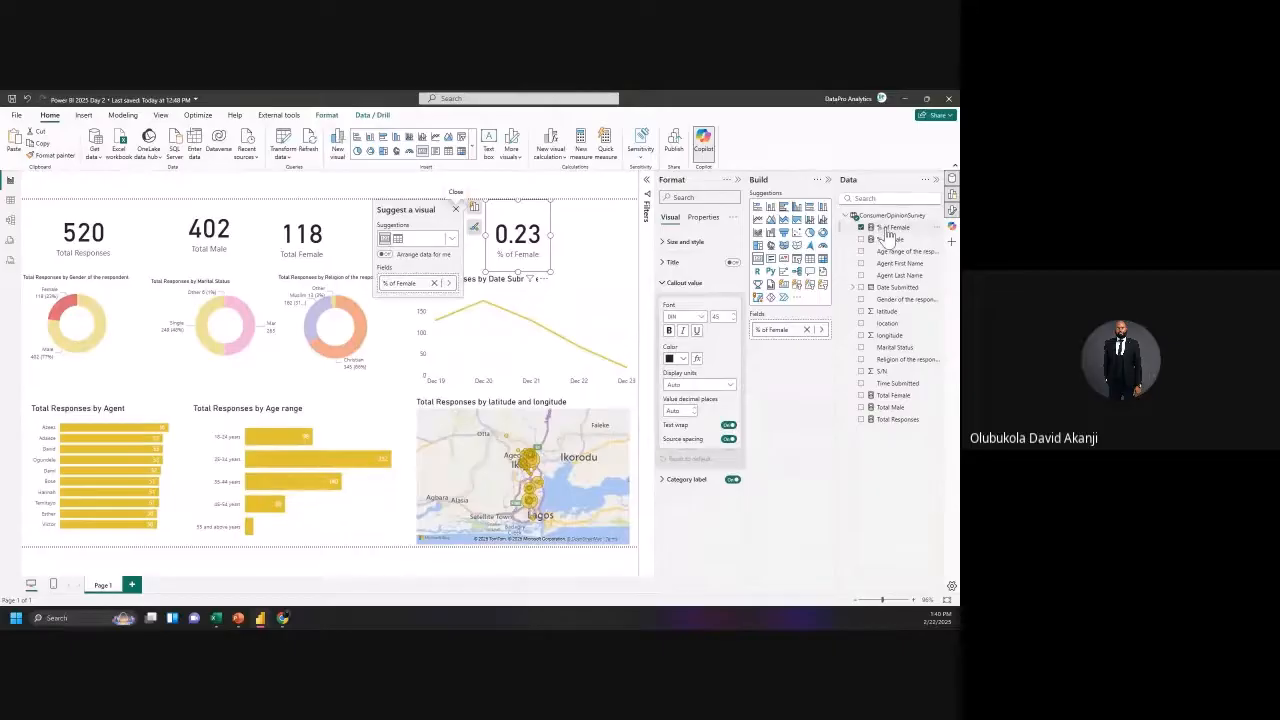
pyautogui.click(887, 230)
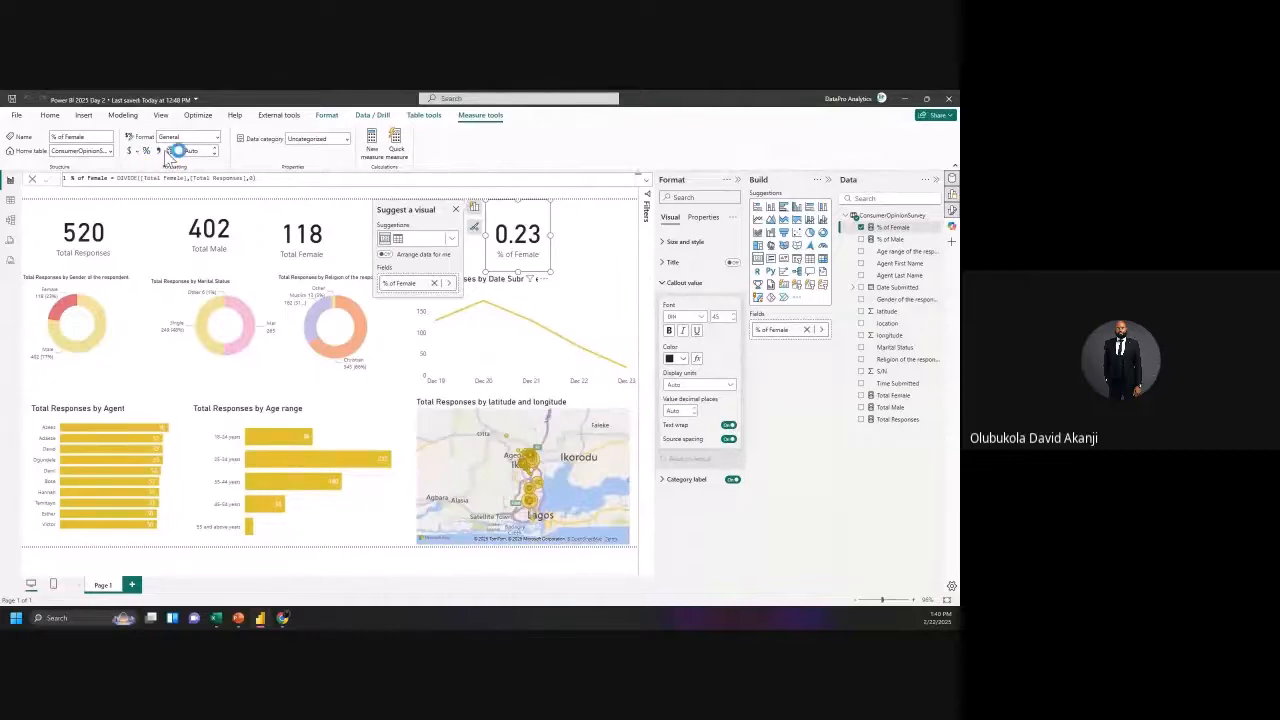
pyautogui.click(146, 151)
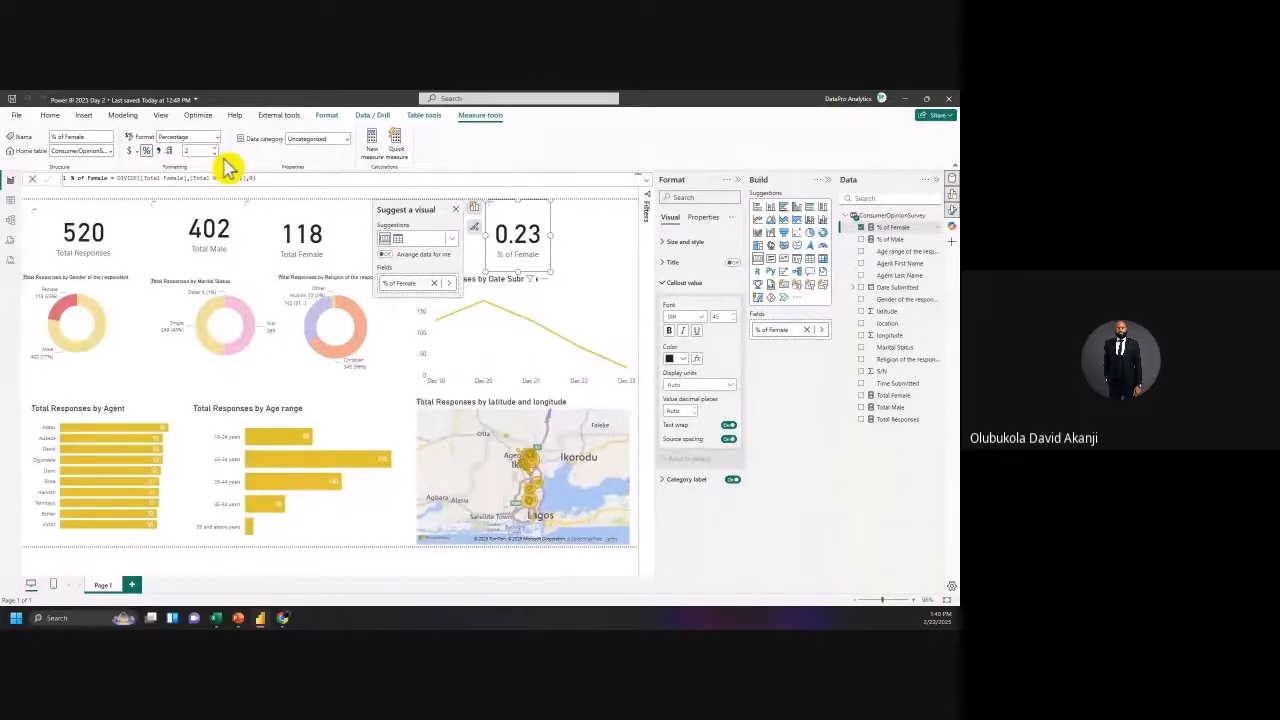
pyautogui.click(214, 148)
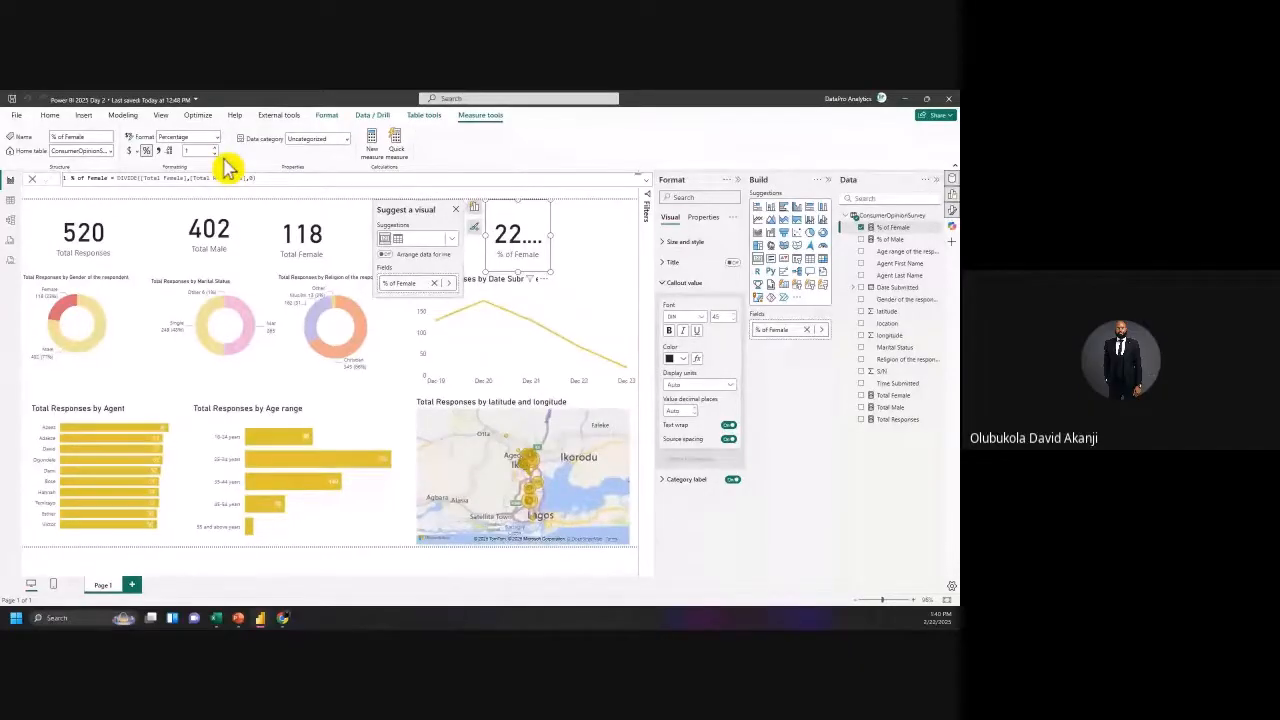
pyautogui.click(214, 153)
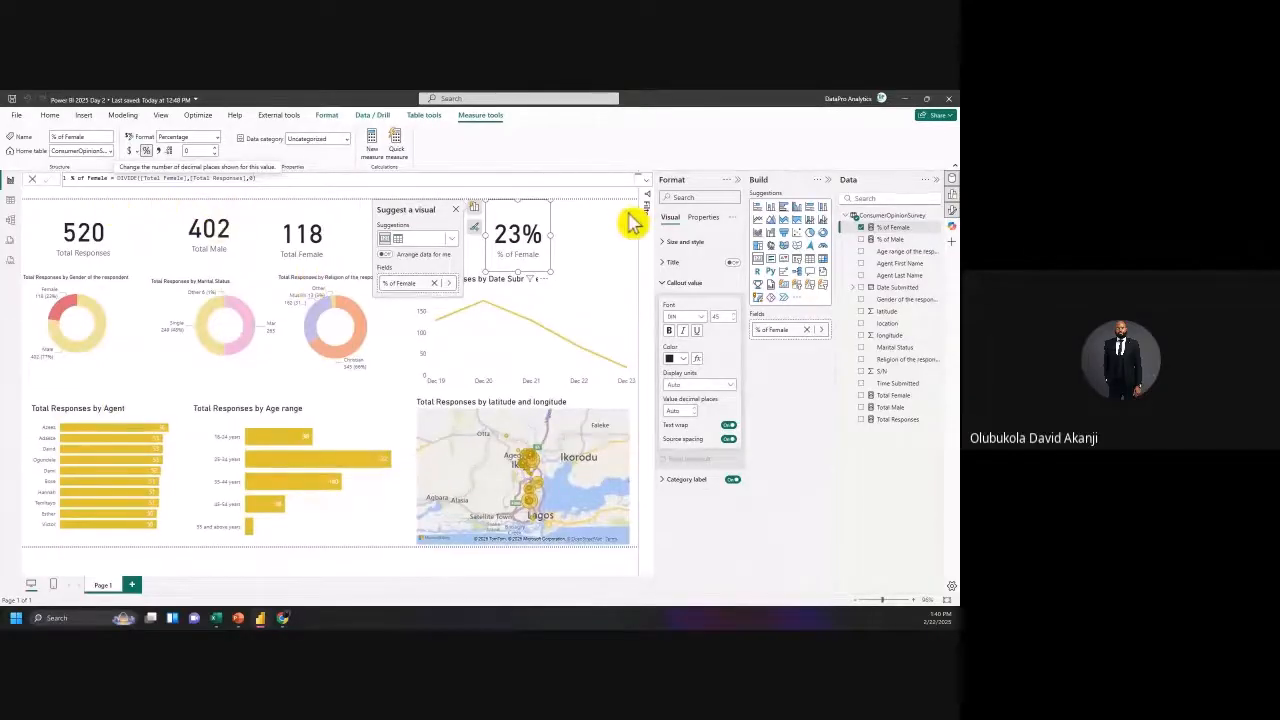
# Step: Deselect the 23% card and bring up the PowerPoint presentation
pyautogui.click(586, 251)
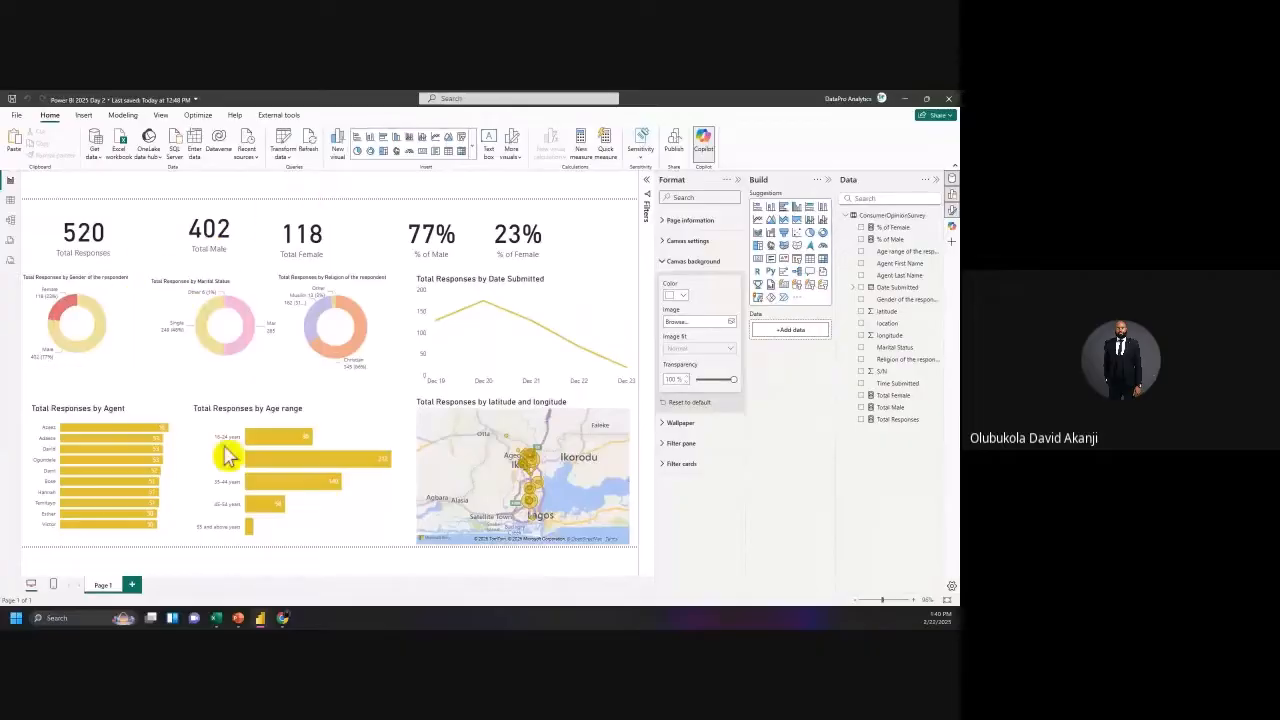
pyautogui.moveTo(238, 618)
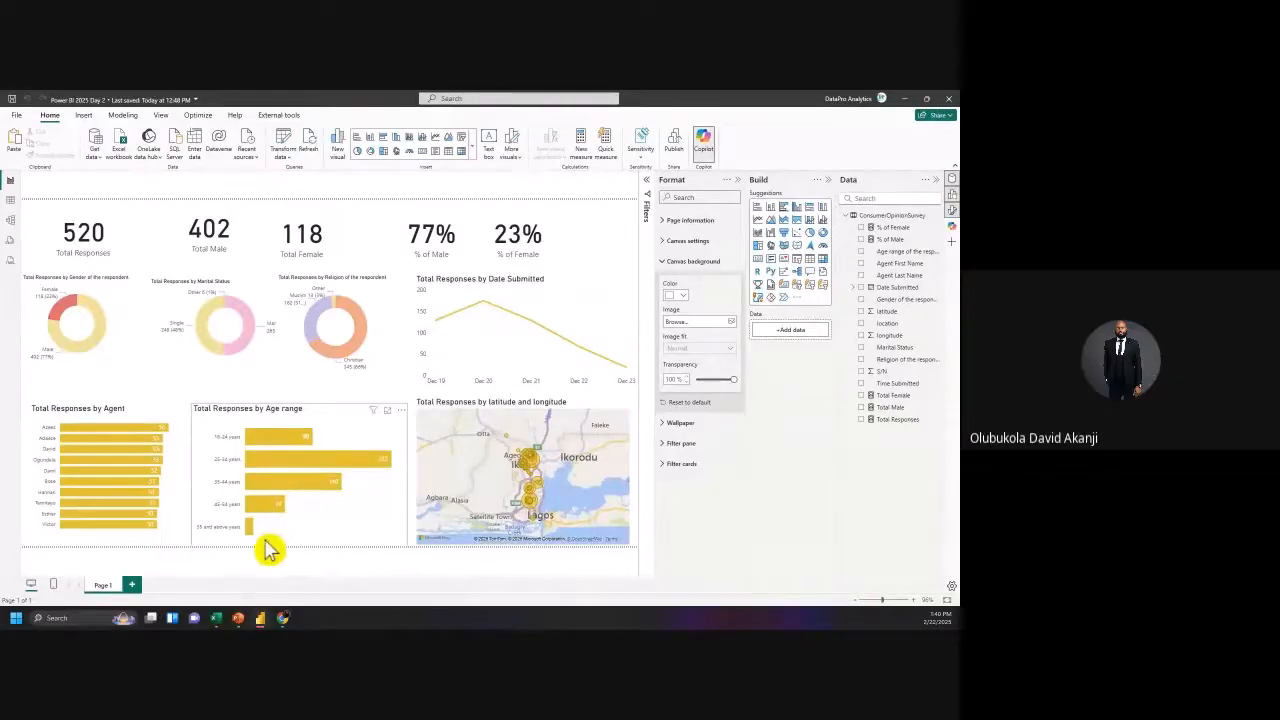
pyautogui.click(243, 545)
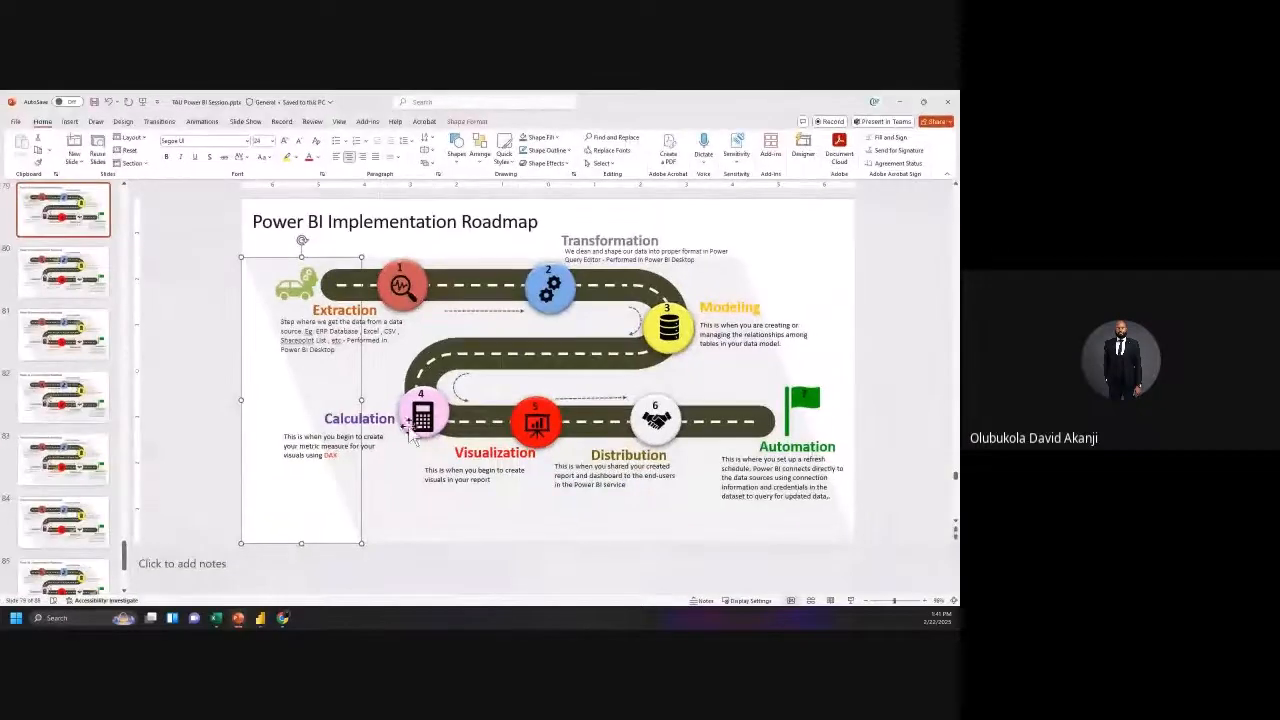
# Step: Insert a new Blank slide after the roadmap slide
pyautogui.click(43, 523)
pyautogui.scroll(-3, 42, 530)
pyautogui.scroll(-2, 45, 527)
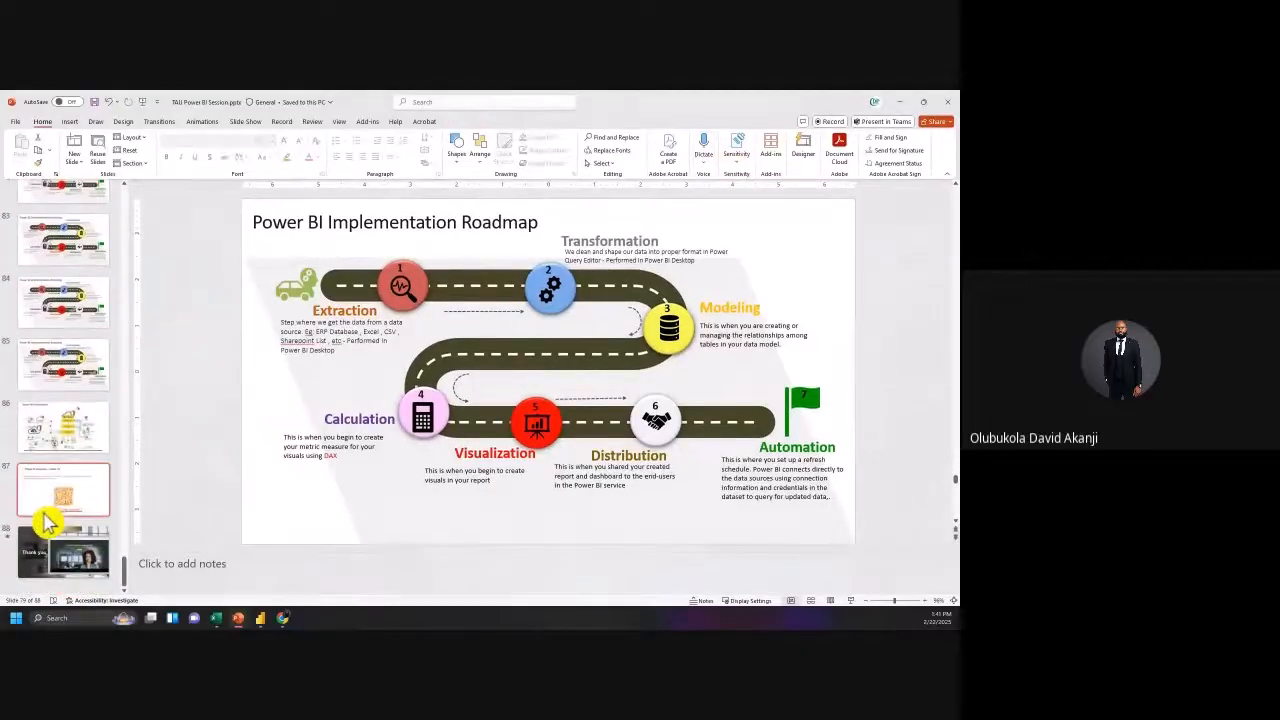
pyautogui.click(80, 163)
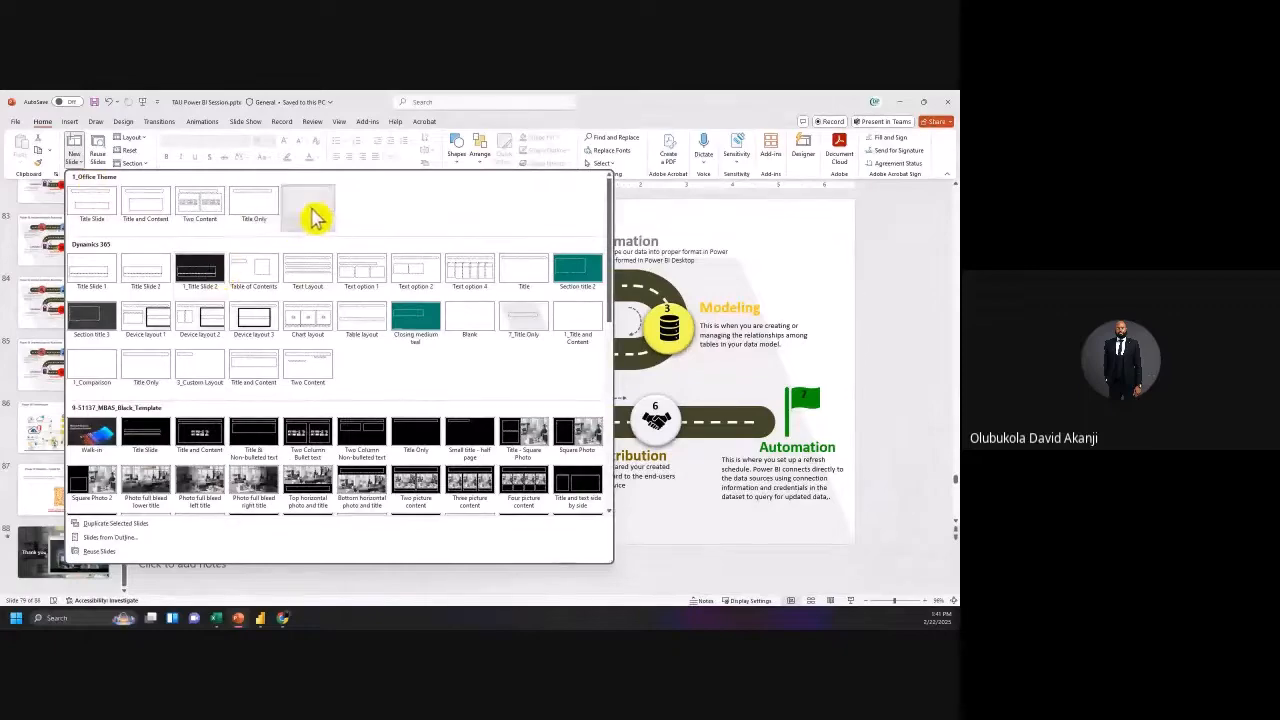
pyautogui.click(310, 210)
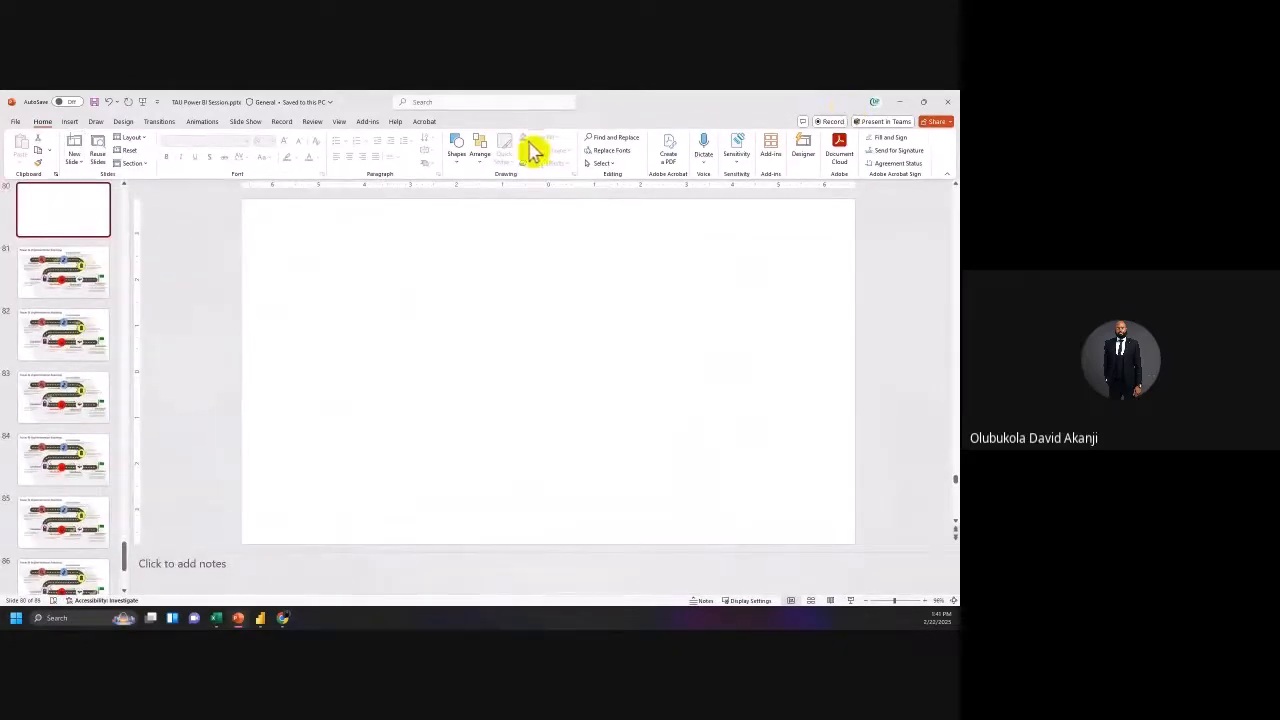
# Step: Snap PowerPoint to the right half of the screen and restore the Power BI report
pyautogui.moveTo(928, 110)
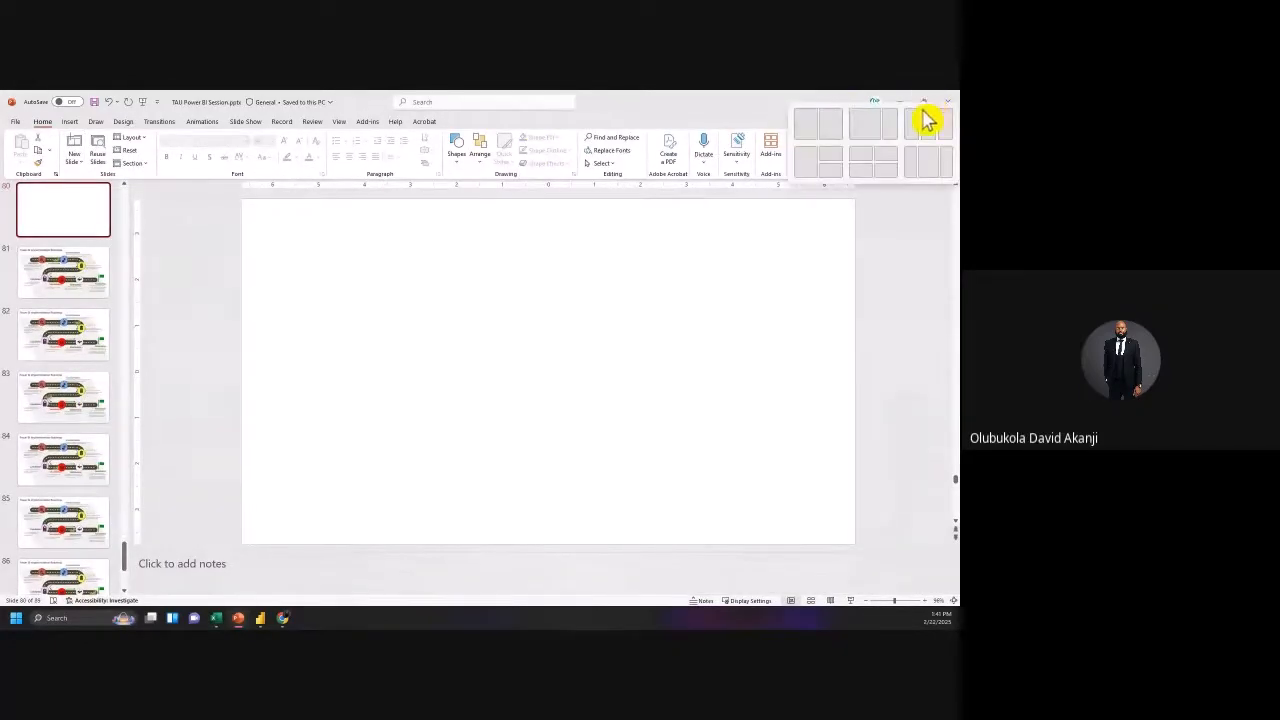
pyautogui.click(836, 128)
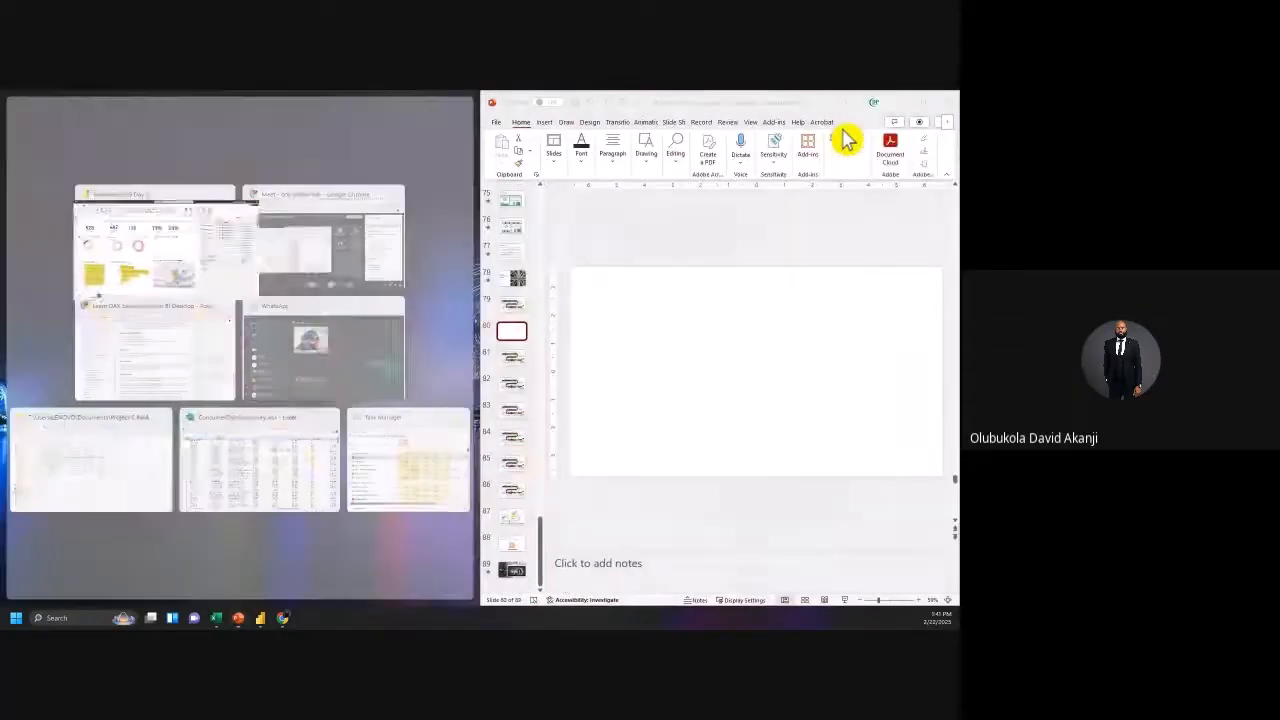
pyautogui.click(172, 263)
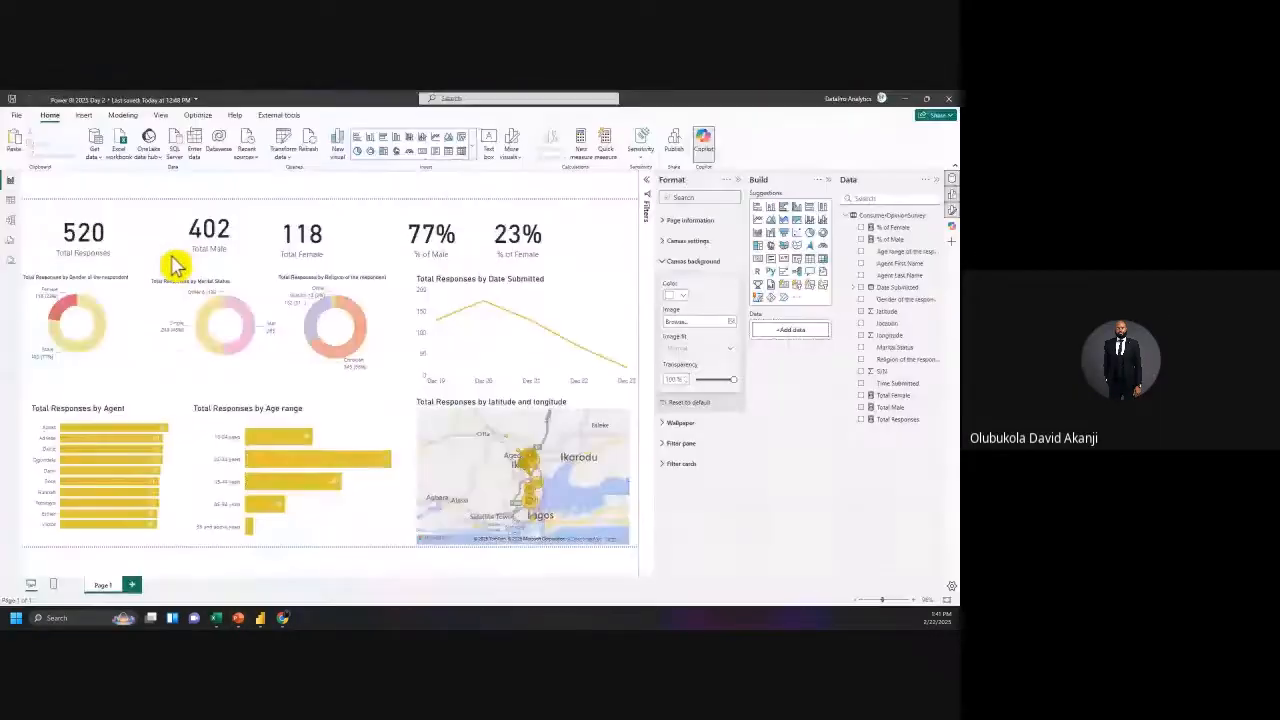
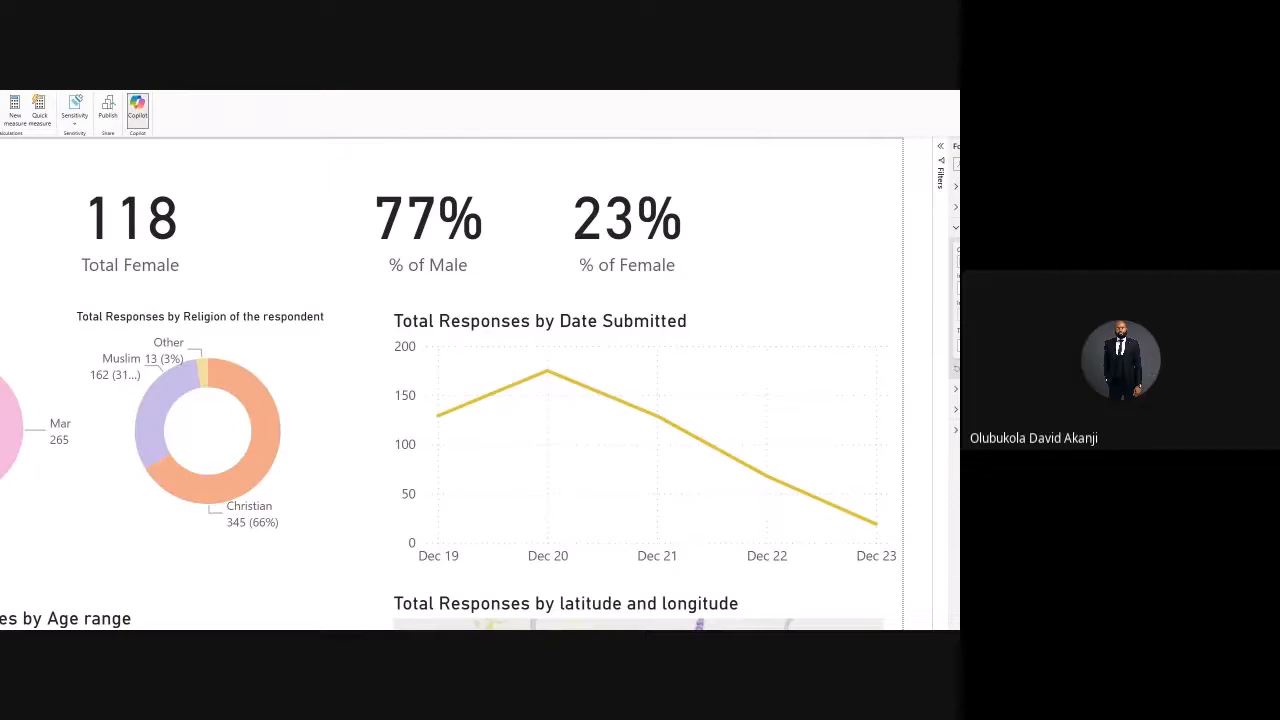
# Step: Bring the Power BI report onto this screen and close PowerPoint without saving
pyautogui.press('super+Tab')
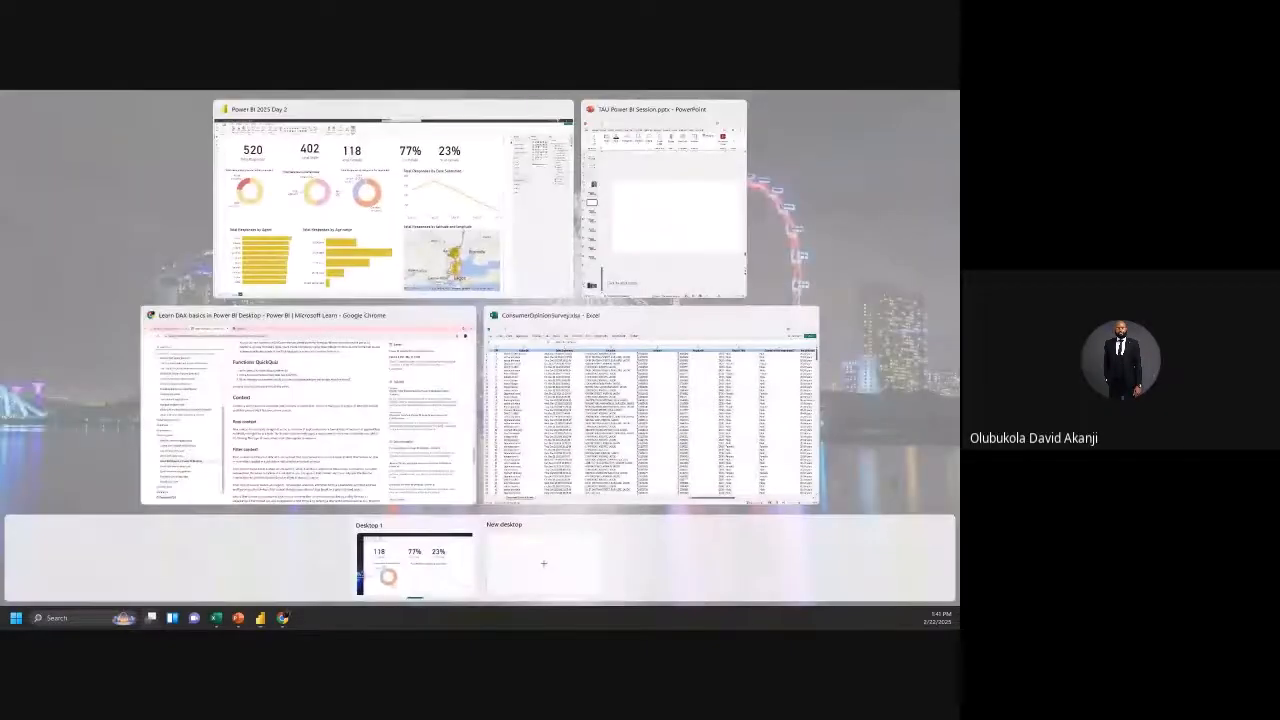
pyautogui.click(436, 216)
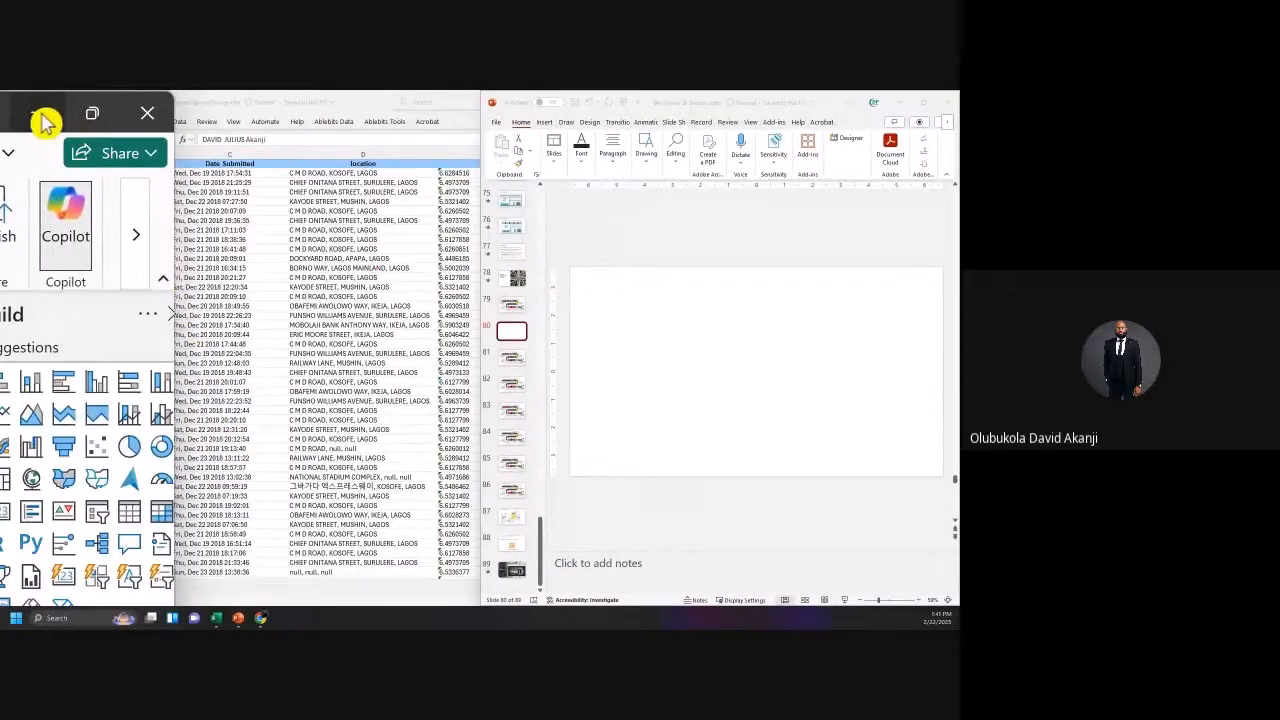
pyautogui.moveTo(4, 115); pyautogui.dragTo(105, 117)
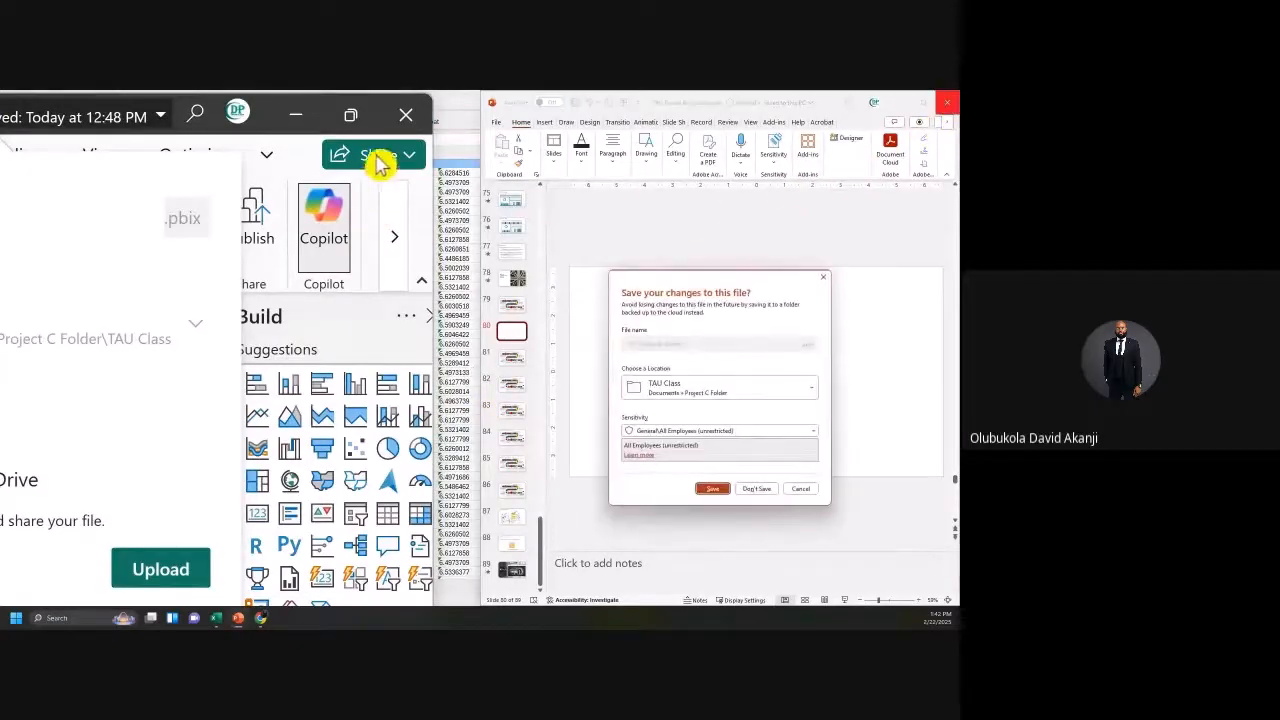
pyautogui.click(757, 489)
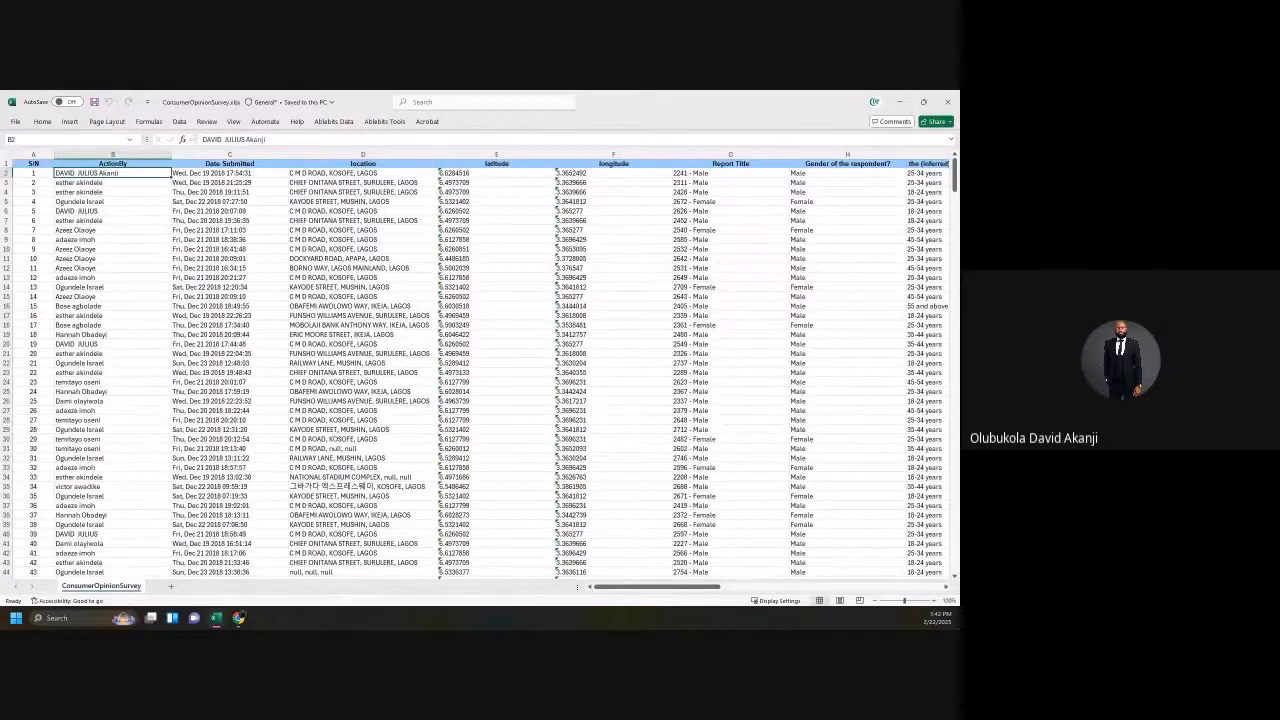
# Step: Drag the Power BI Desktop window back over the ConsumerOpinionSurvey.xlsx workbook
pyautogui.moveTo(0, 375); pyautogui.dragTo(535, 92)
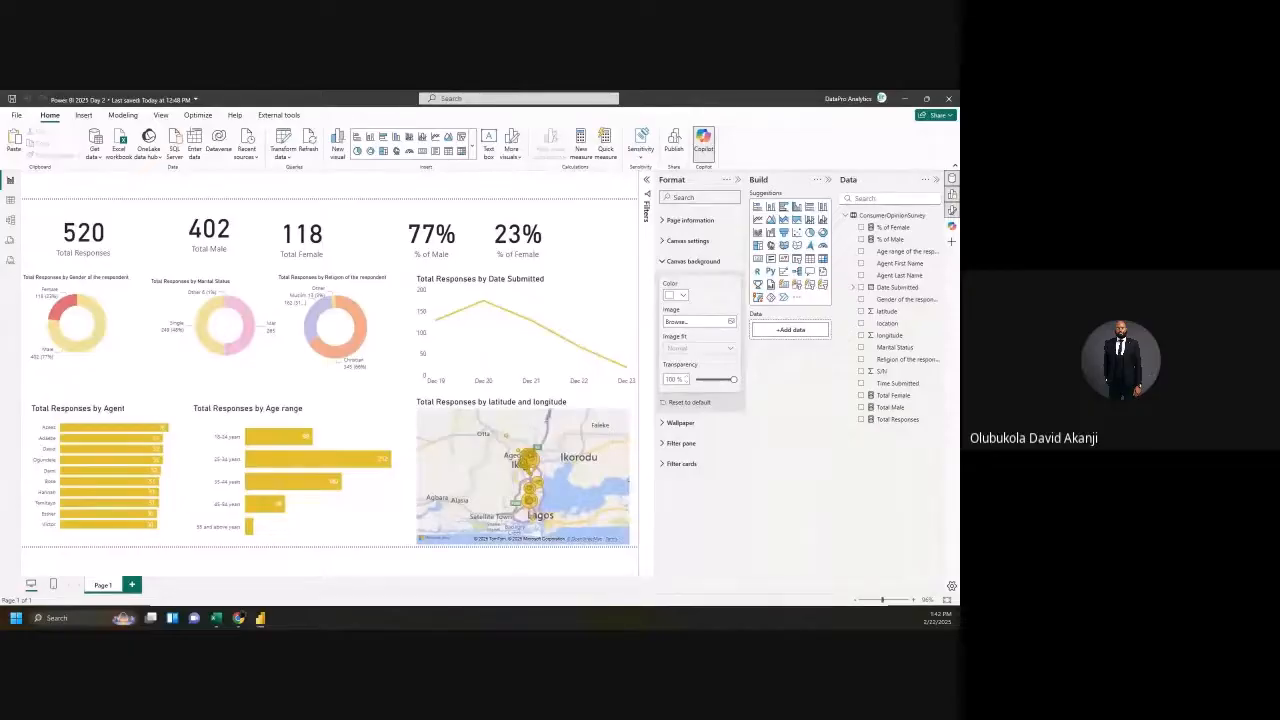
# Step: Show the ConsumerOpinionSurvey table's 530 rows with a blank Notepad window placed over them
pyautogui.click(10, 202)
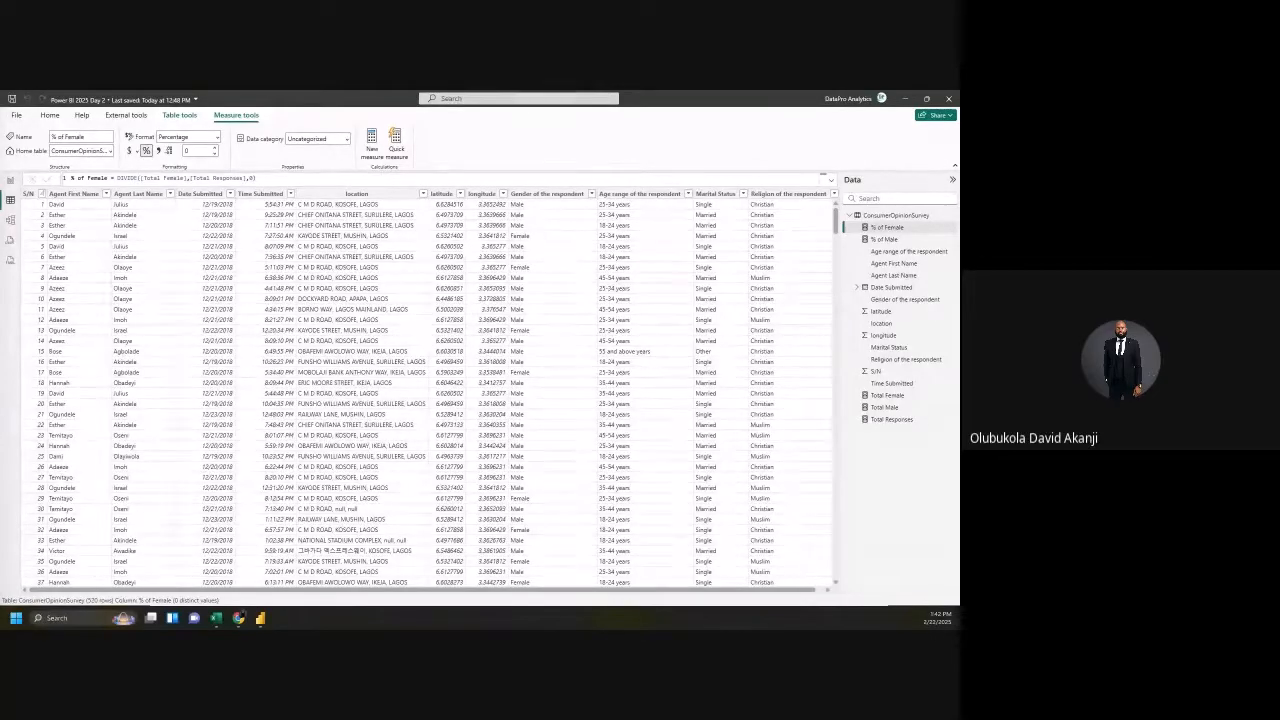
pyautogui.moveTo(2, 364); pyautogui.dragTo(145, 210)
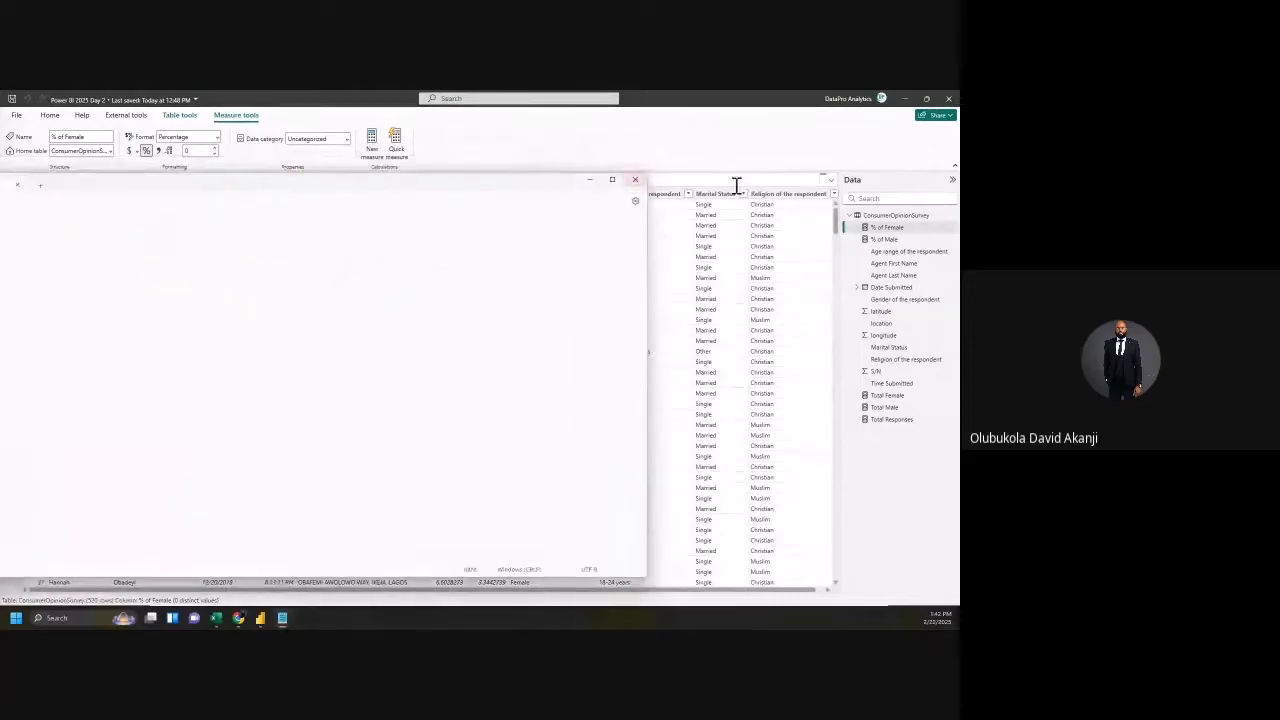
# Step: Shrink Notepad beside the table and write 'From Marital Status Column calculate the following: Total Single, Total Married'
pyautogui.moveTo(648, 266); pyautogui.dragTo(157, 280)
pyautogui.moveTo(94, 200); pyautogui.dragTo(338, 318)
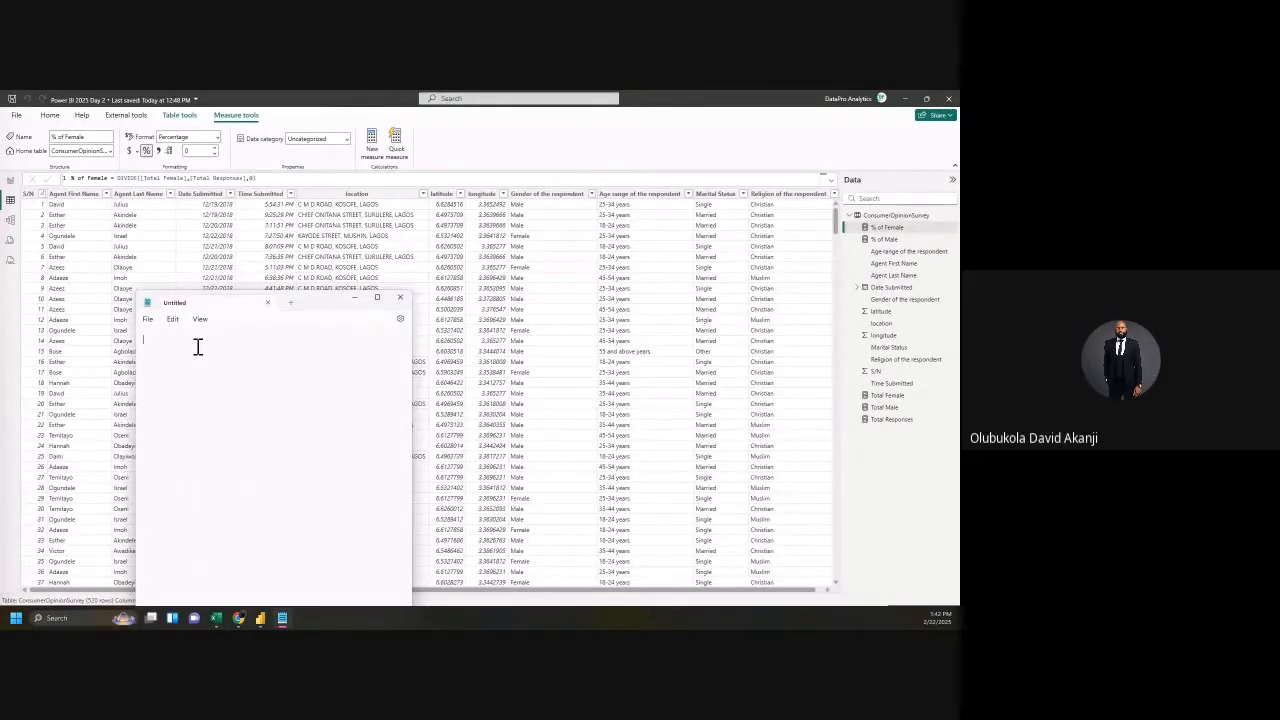
pyautogui.write('Total')
pyautogui.write(' Single ')
pyautogui.write('Tot')
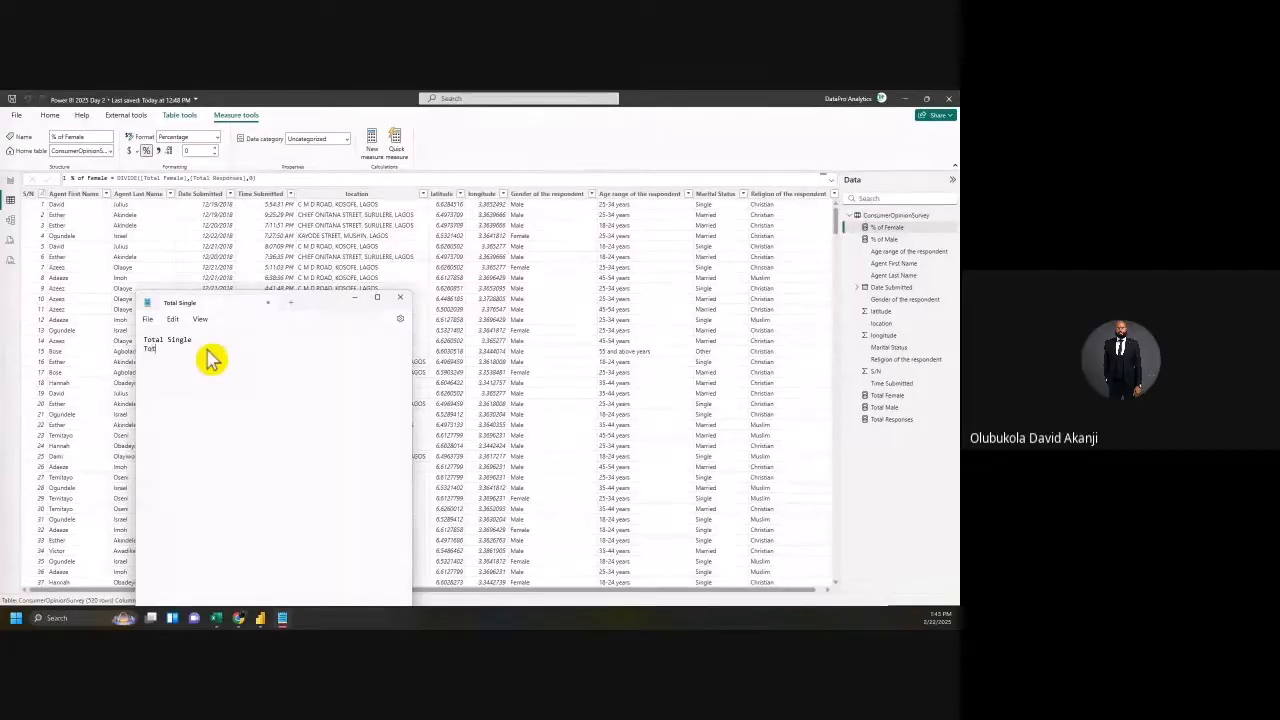
pyautogui.write('al Married')
pyautogui.click(147, 337)
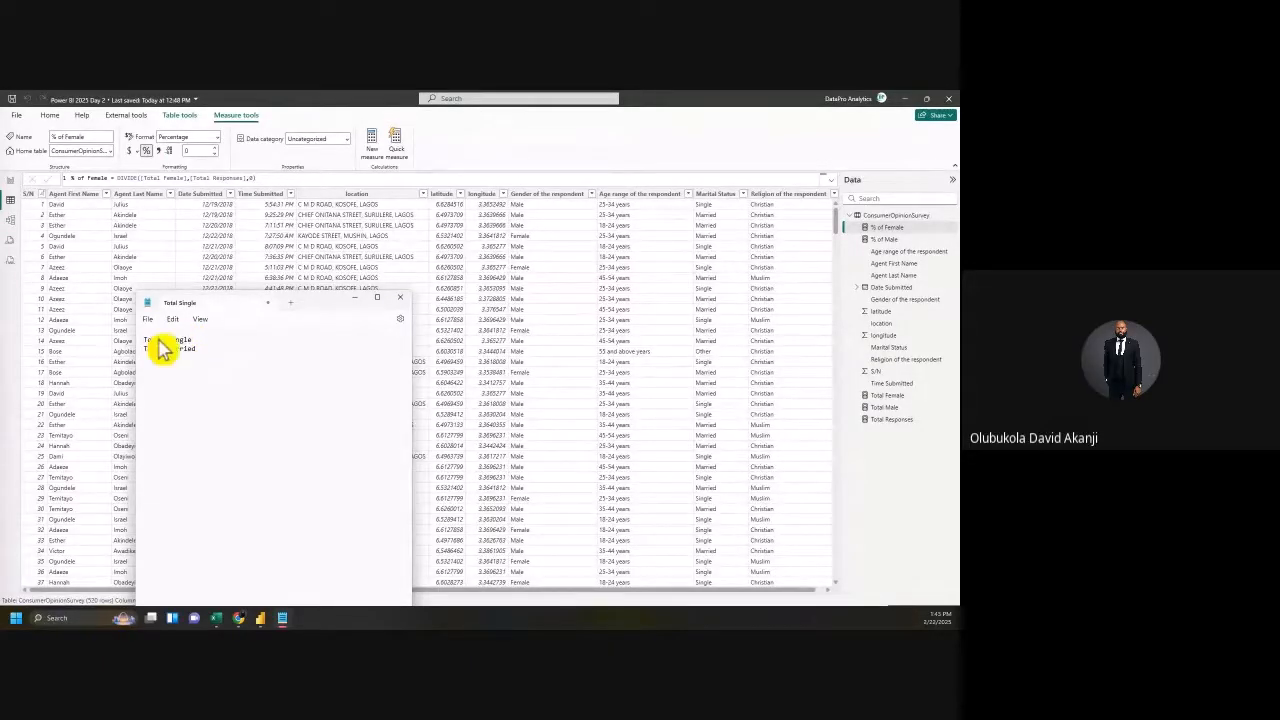
pyautogui.press('Return')
pyautogui.press('Return')
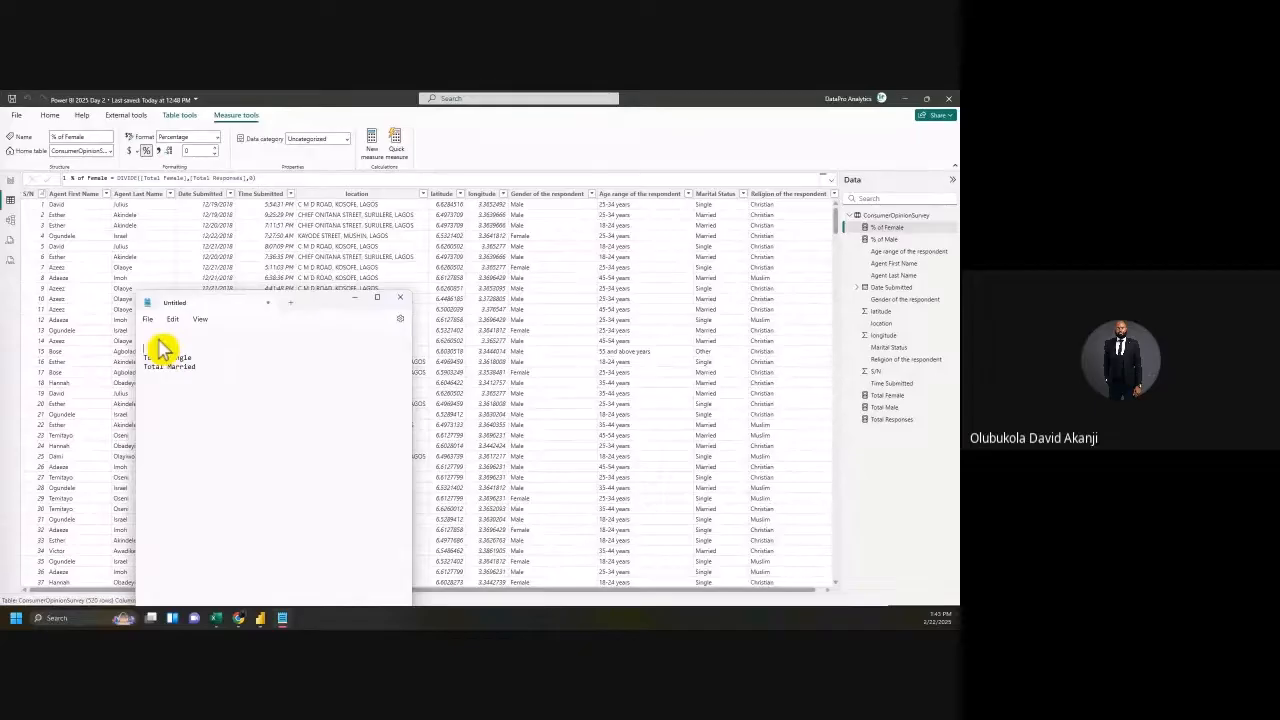
pyautogui.write('From Marital')
pyautogui.press('BackSpace')
pyautogui.write('l Status Column calcula')
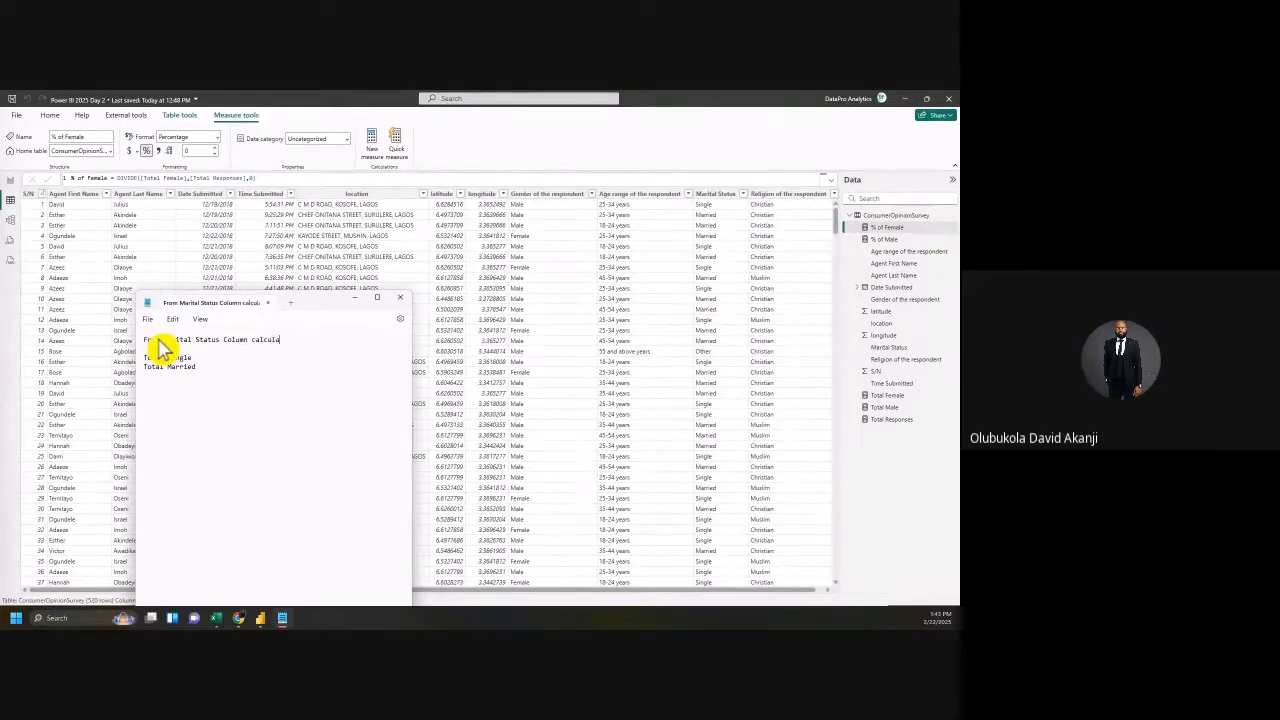
pyautogui.write('te the following')
# Step: Add an 'and their percentages' line under the totals and select all the instruction text
pyautogui.tripleClick(238, 340)
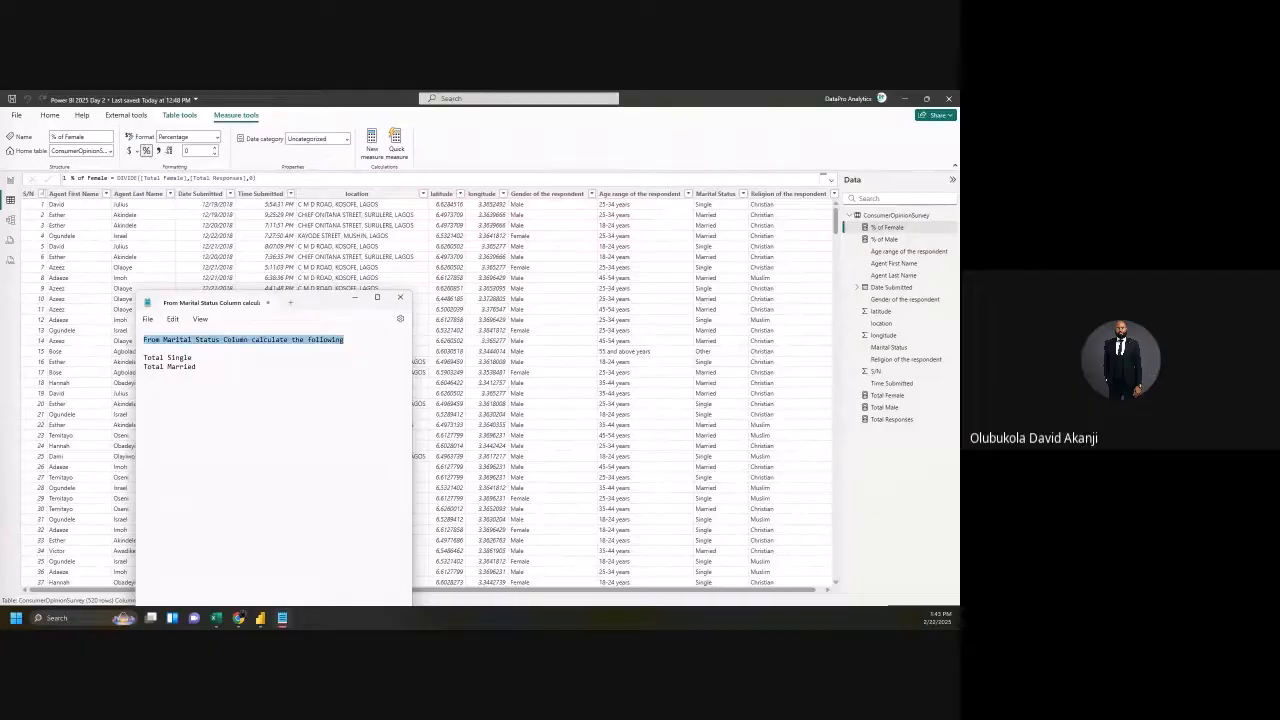
pyautogui.click(213, 360)
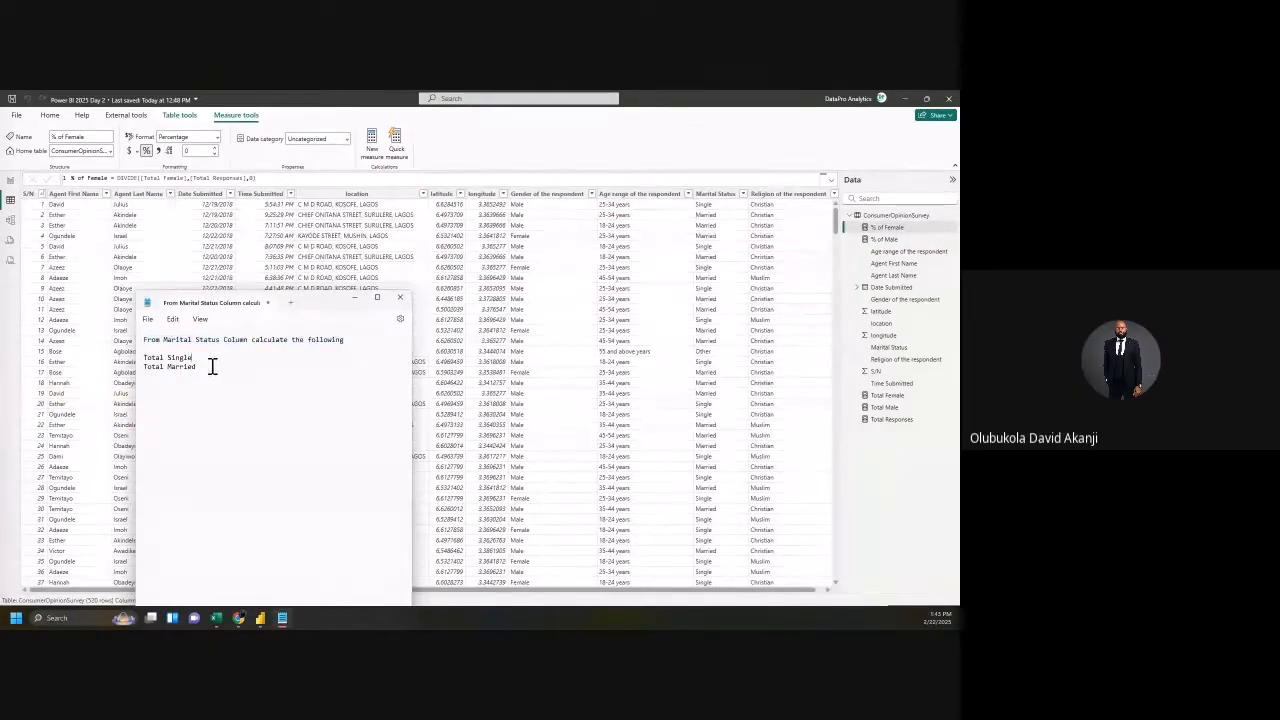
pyautogui.press('Return')
pyautogui.write('and their percen')
pyautogui.press('Return')
pyautogui.moveTo(263, 384); pyautogui.dragTo(90, 335)
pyautogui.hotkey('ctrl', 'c')
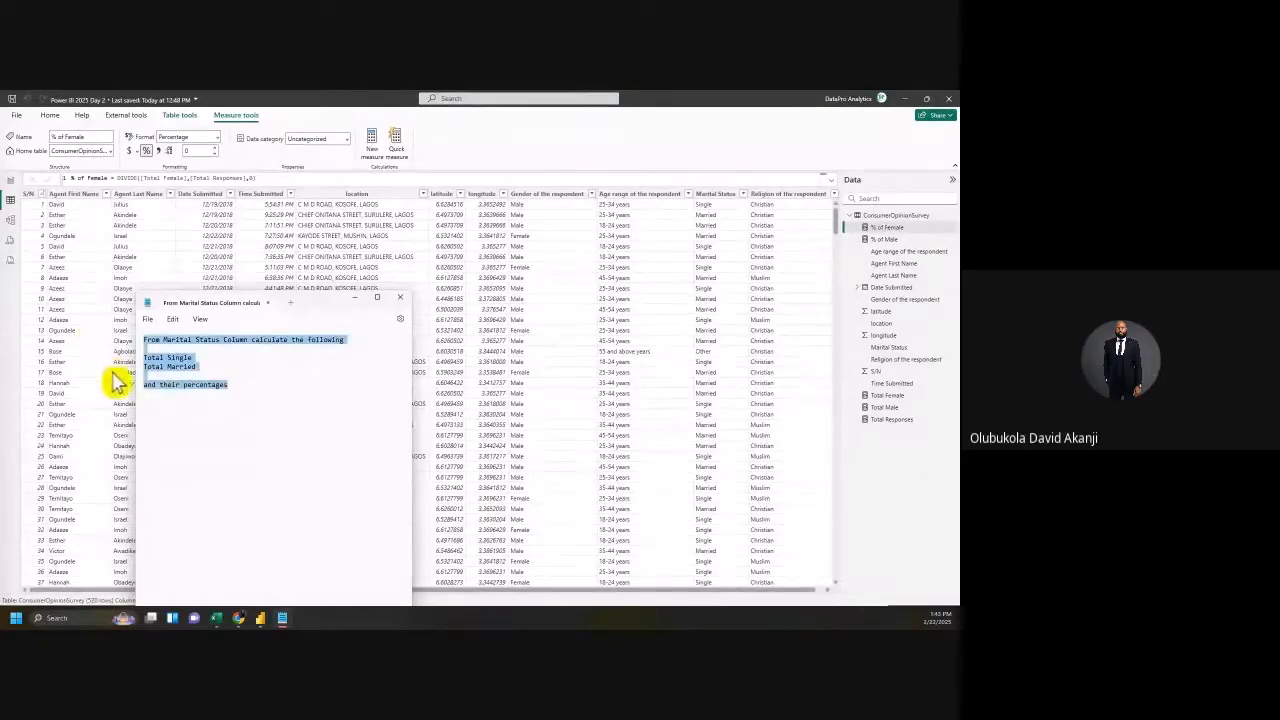
# Step: Paste a copy of the instructions and adapt it for Religion: Total Christian, Total Muslim and Others
pyautogui.click(155, 412)
pyautogui.hotkey('ctrl', 'v')
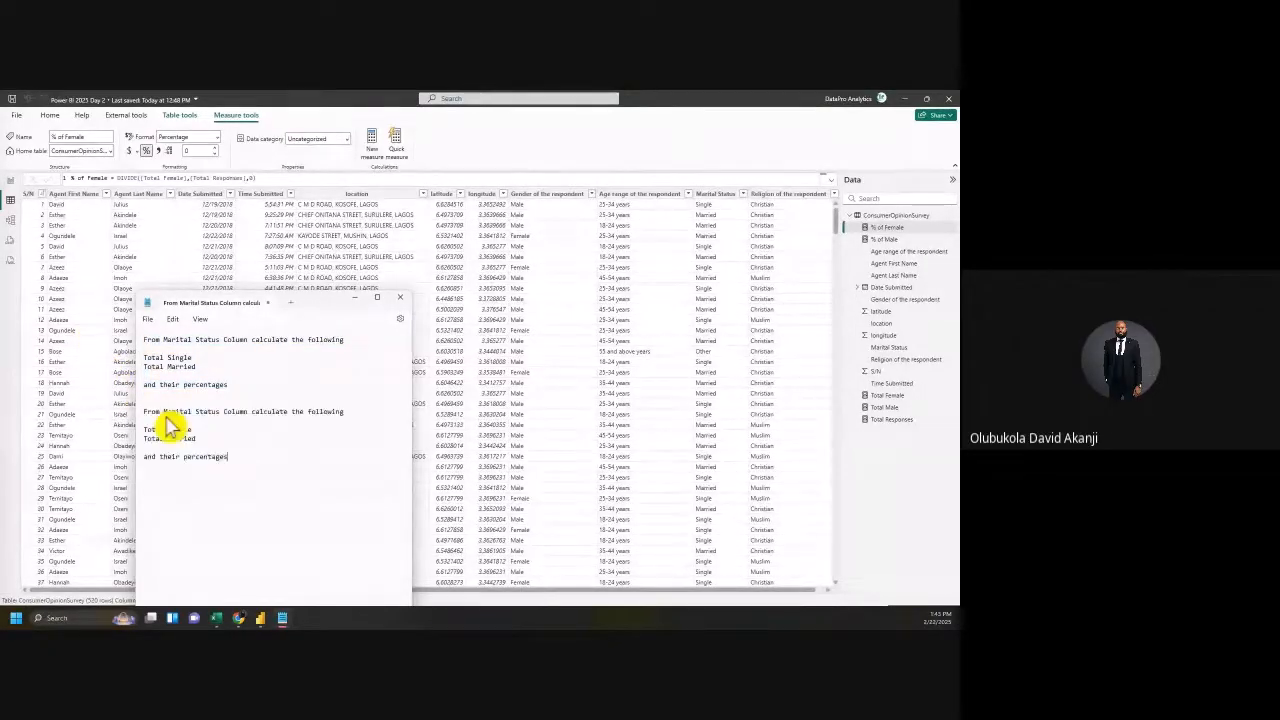
pyautogui.moveTo(220, 413); pyautogui.dragTo(164, 412)
pyautogui.write('Religion')
pyautogui.moveTo(194, 430); pyautogui.dragTo(168, 432)
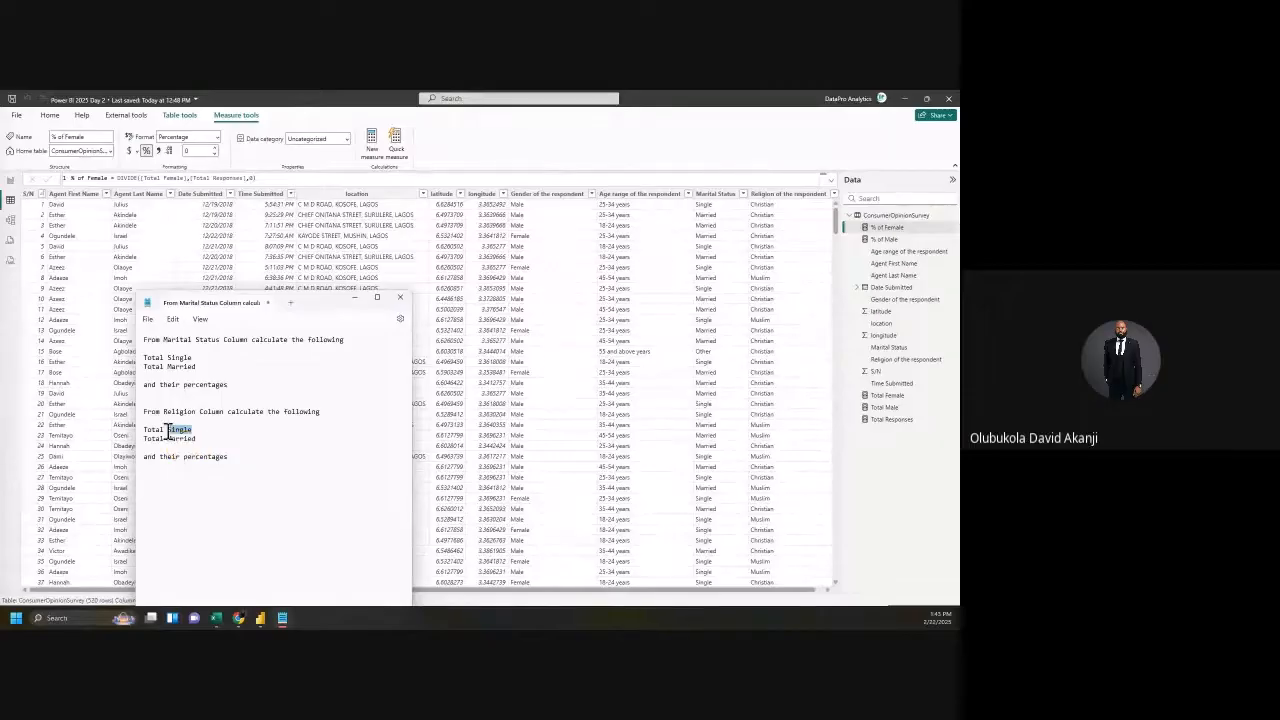
pyautogui.write('Christ')
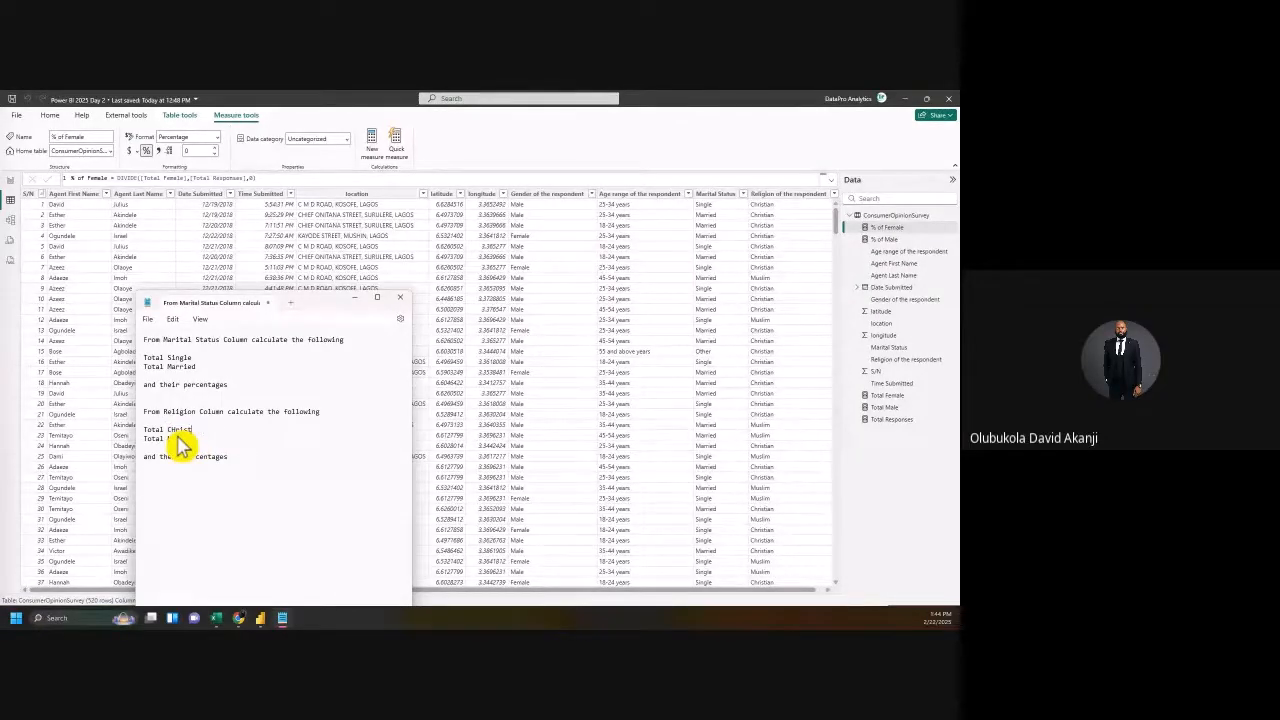
pyautogui.press('BackSpace')
pyautogui.press('BackSpace')
pyautogui.press('BackSpace')
pyautogui.press('BackSpace')
pyautogui.write('ristian')
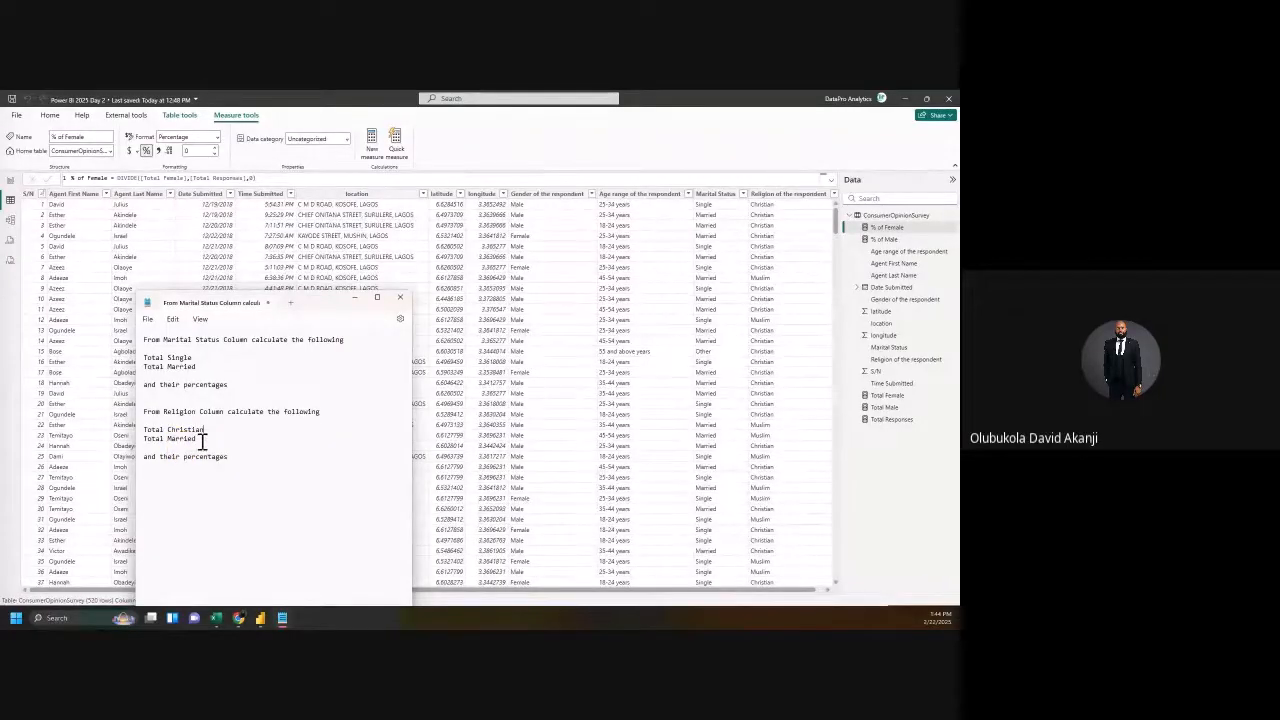
pyautogui.doubleClick(184, 440)
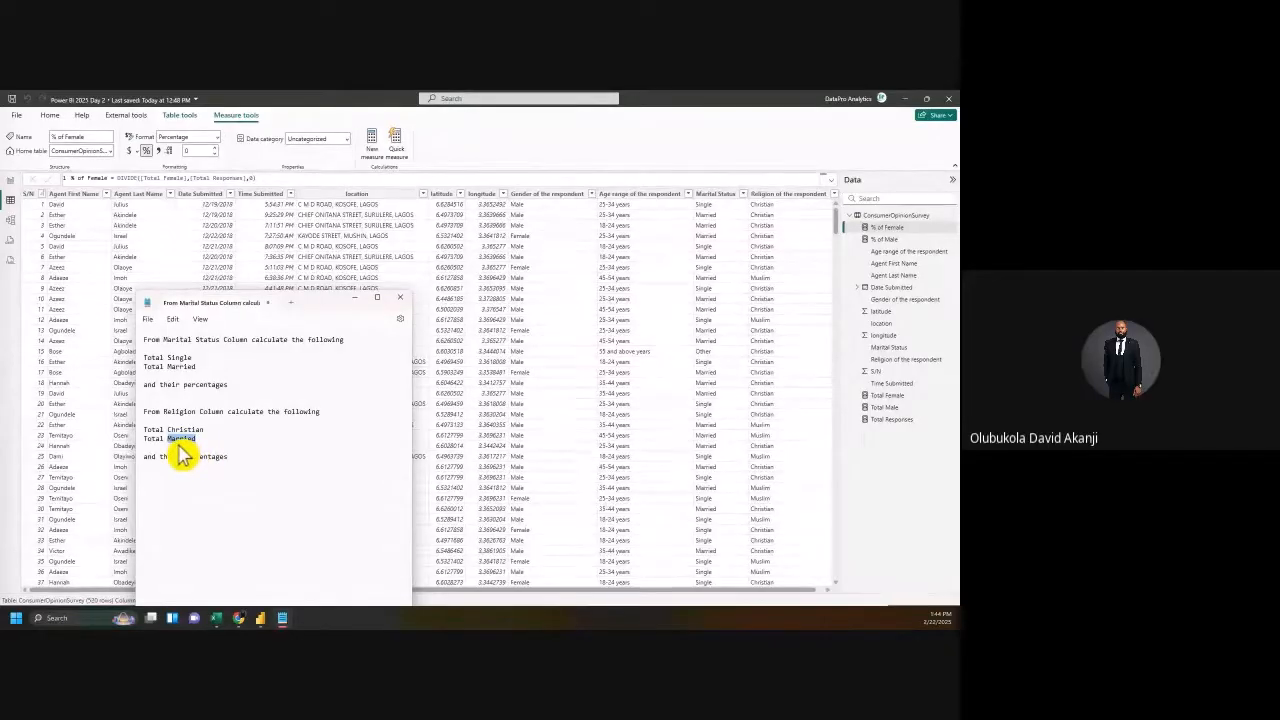
pyautogui.write('Muslim')
pyautogui.press('Return')
pyautogui.write('Total Others')
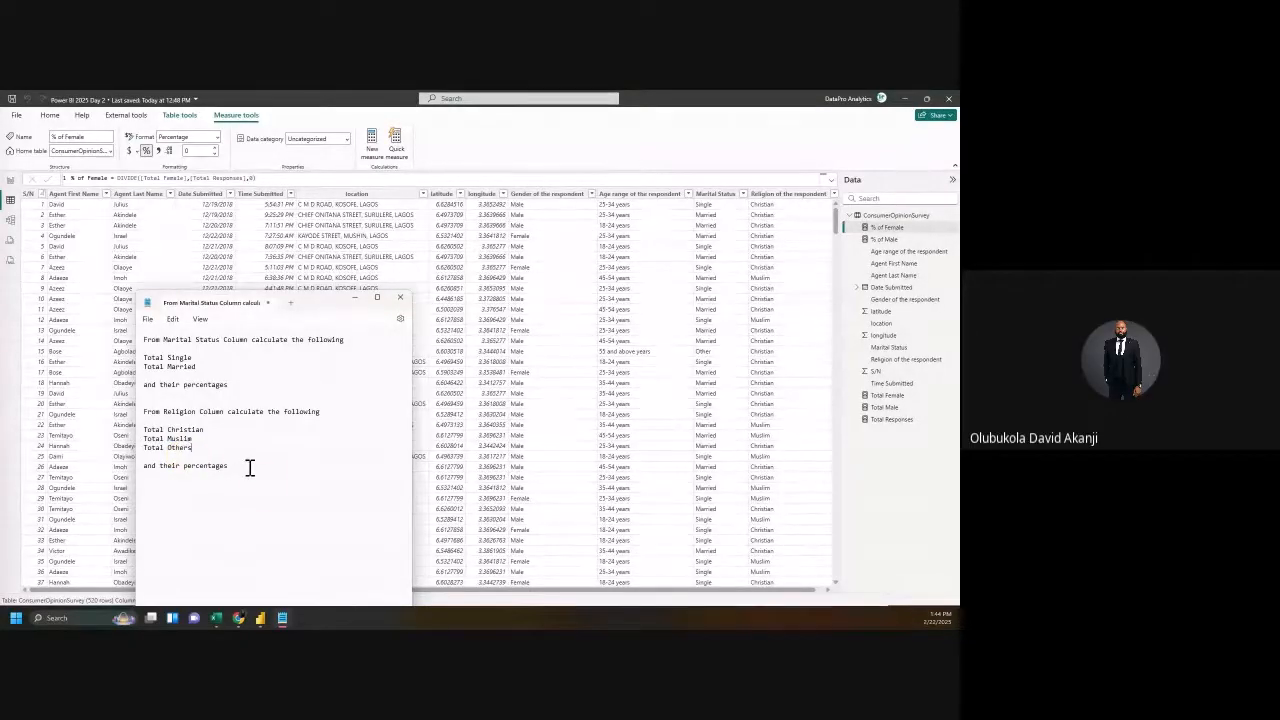
pyautogui.press('Return')
pyautogui.press('Return')
pyautogui.press('Return')
# Step: Add 'Replicate the Dashboard and you can also build it in your own personal narratives', then select everything
pyautogui.write('Replicate the Dashboard and you')
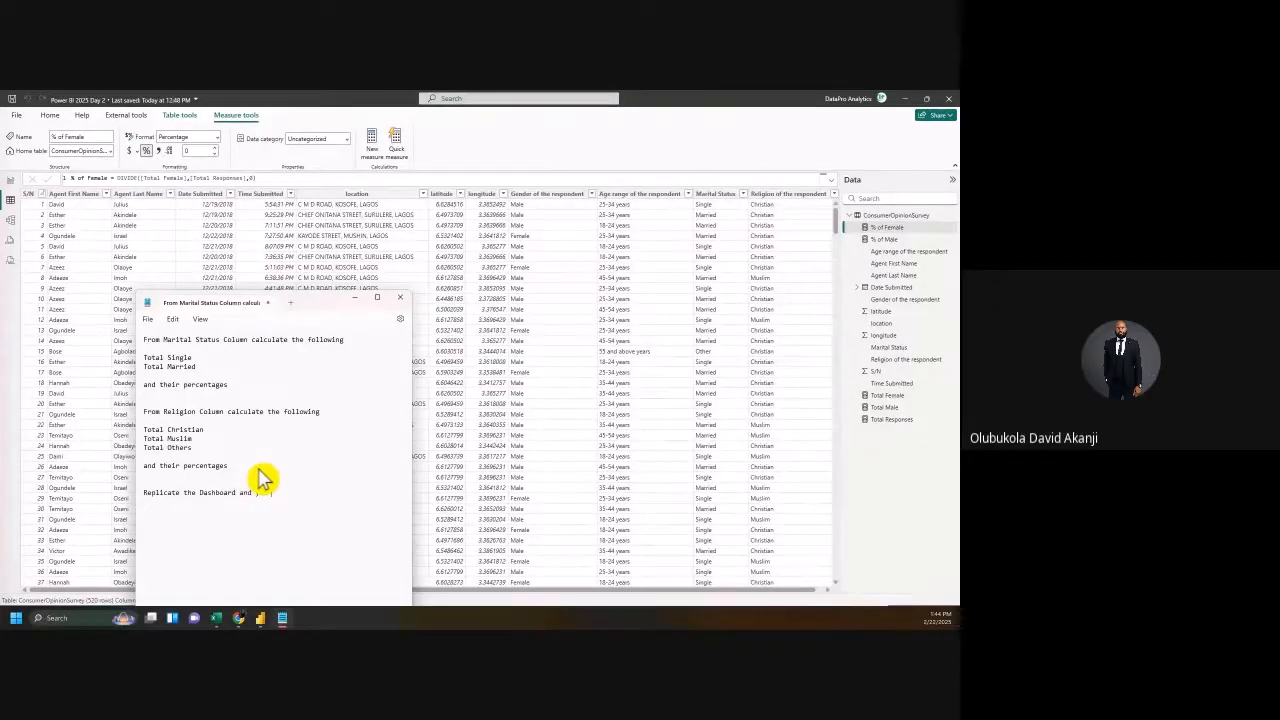
pyautogui.write(' can also build it in your own ')
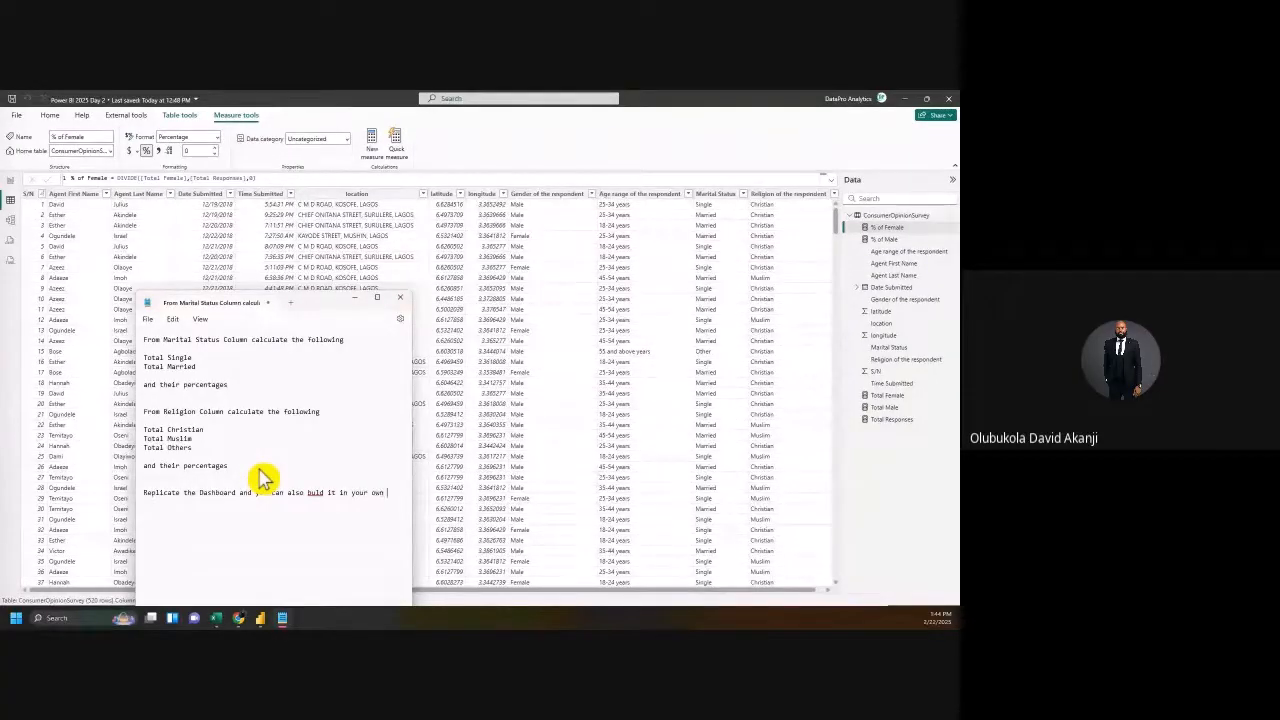
pyautogui.write('personal narratives')
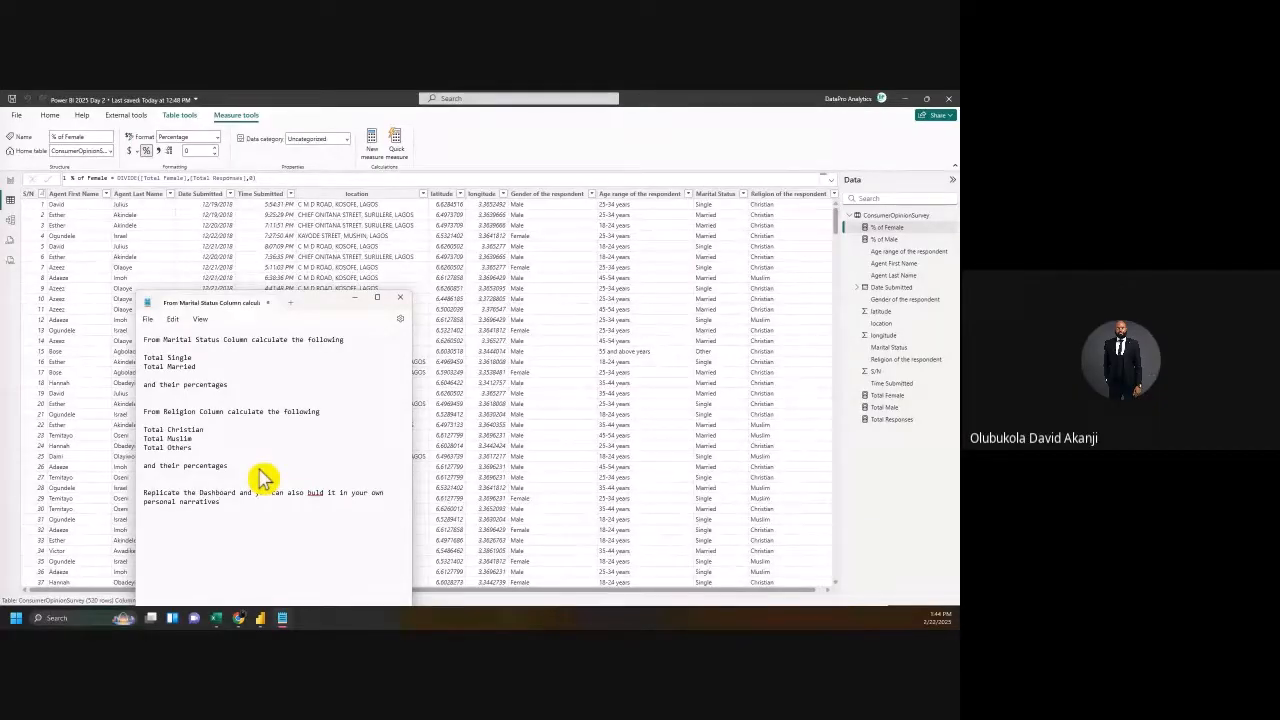
pyautogui.click(316, 492)
pyautogui.write('i')
pyautogui.rightClick(321, 490)
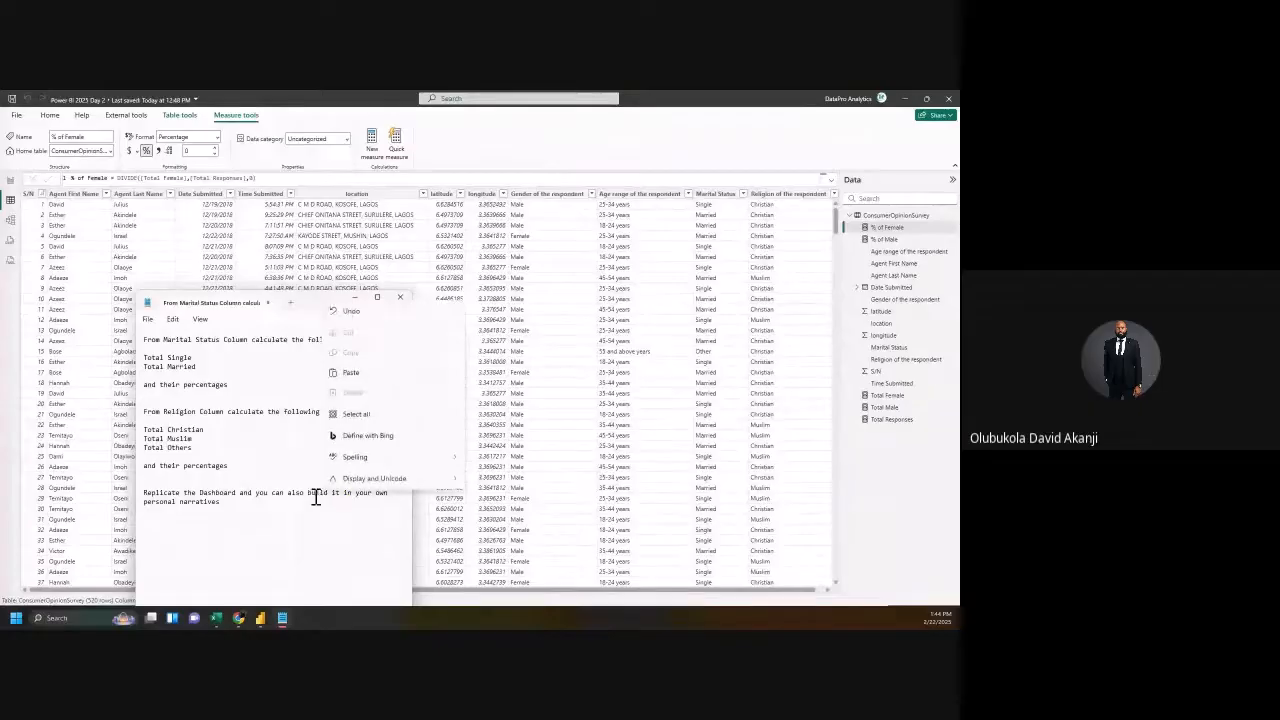
pyautogui.click(316, 497)
pyautogui.moveTo(246, 503); pyautogui.dragTo(135, 335)
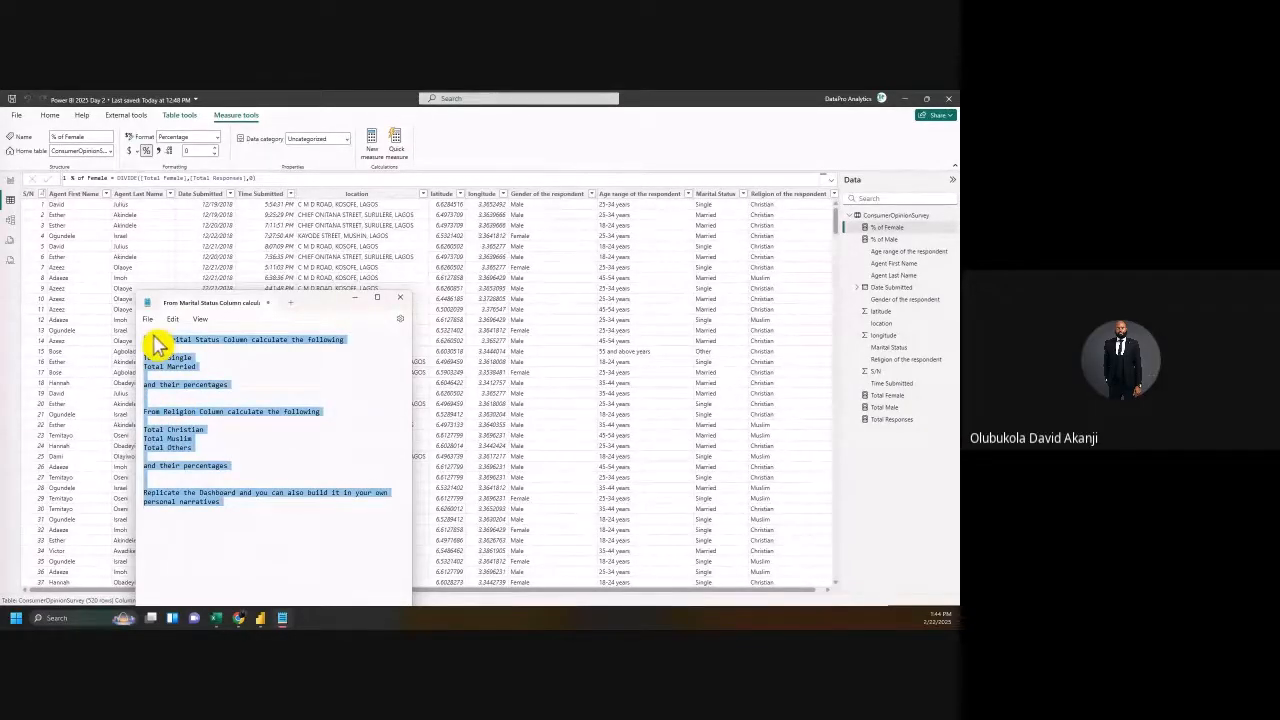
# Step: Return to Report view and drag the Marital Status donut chart's right edge inward
pyautogui.click(11, 181)
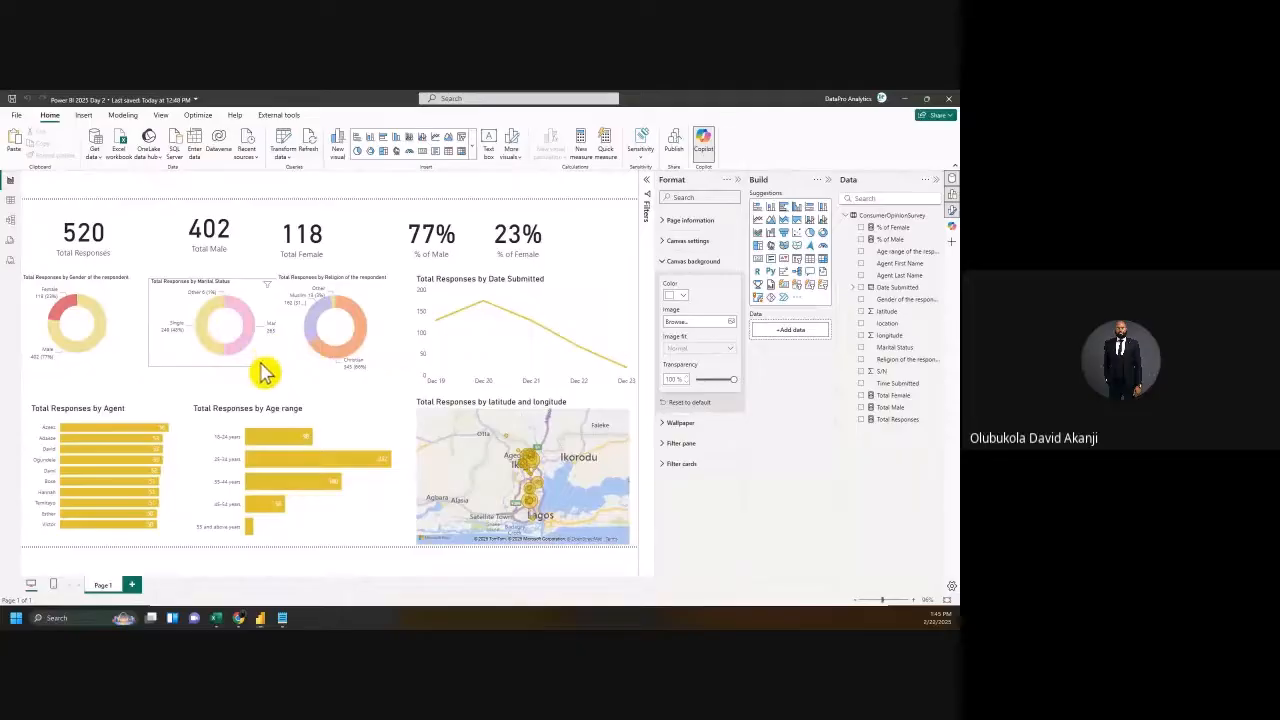
pyautogui.click(290, 336)
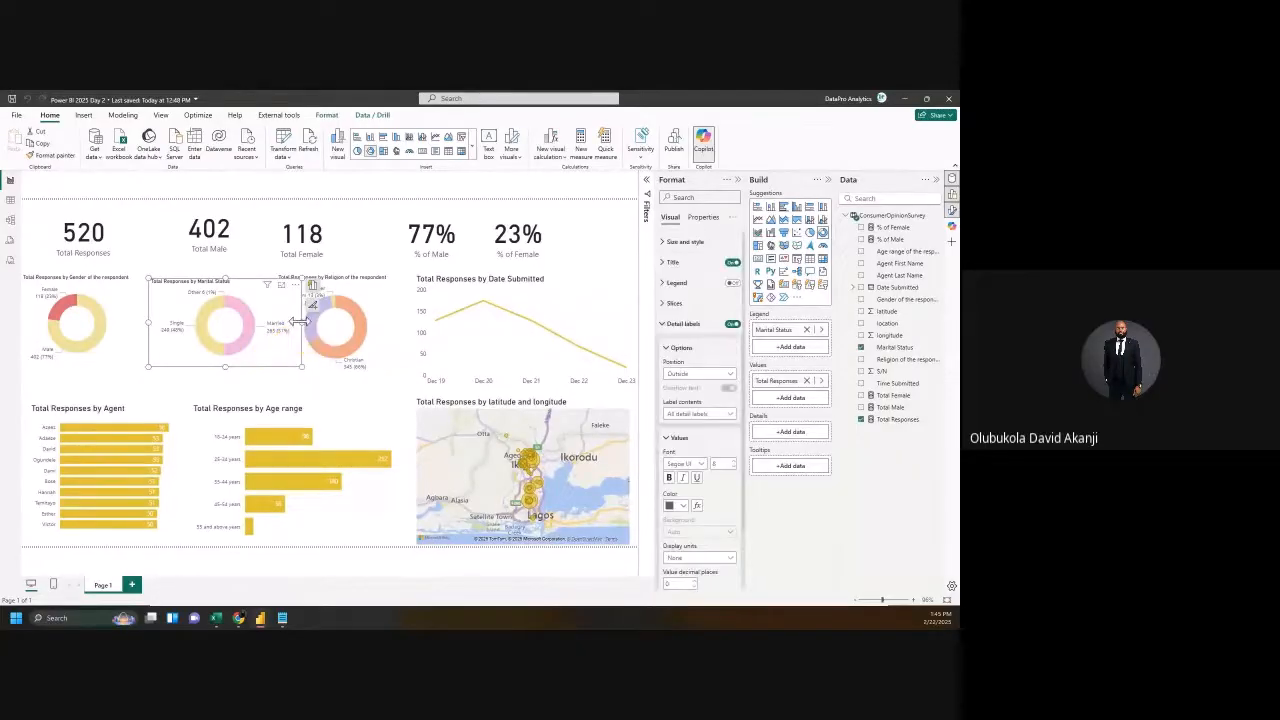
pyautogui.moveTo(298, 322); pyautogui.dragTo(271, 324)
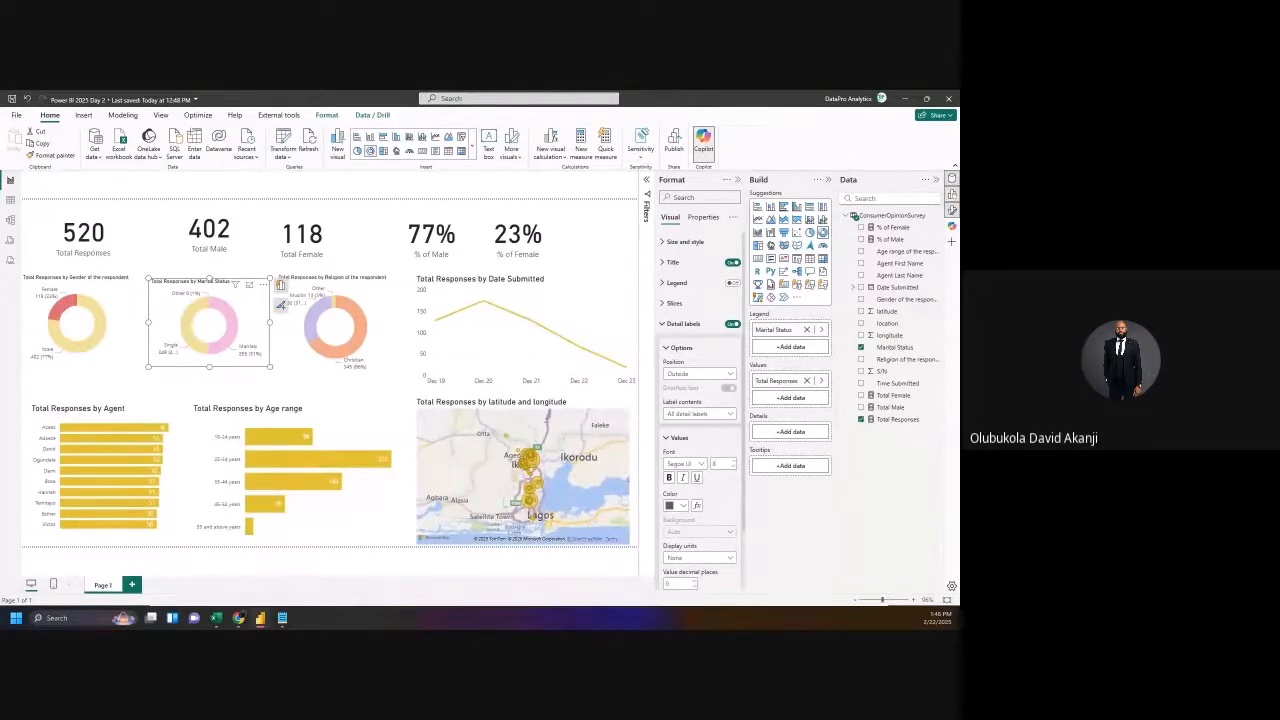
# Step: Insert the heading 'Assignment' above the marital status task and drag Notepad to the dashboard's right
pyautogui.click(284, 618)
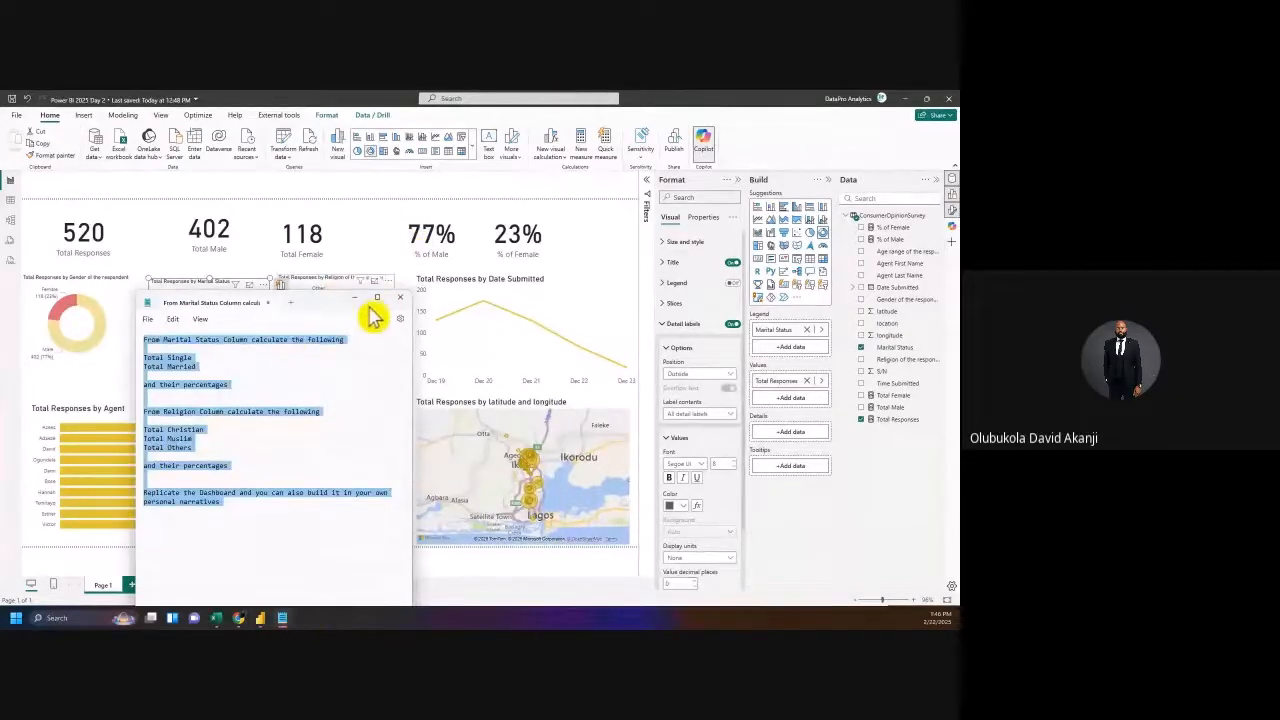
pyautogui.click(316, 387)
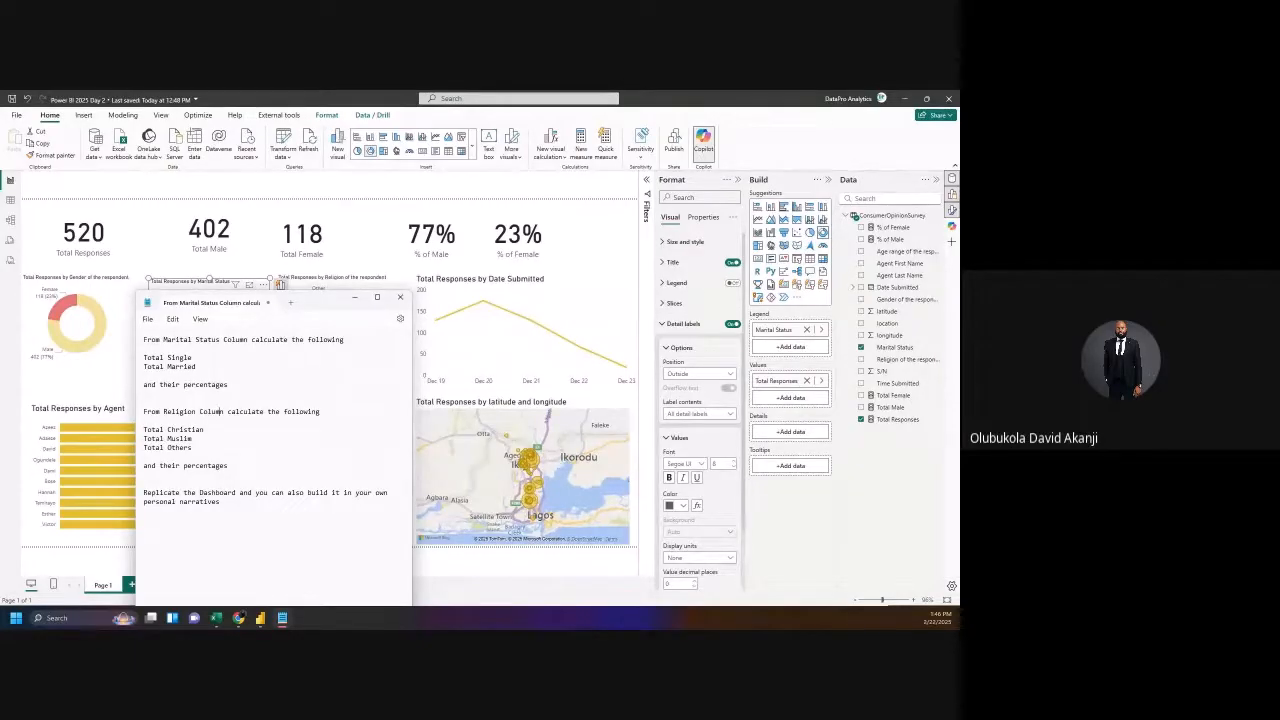
pyautogui.click(157, 349)
pyautogui.hotkey('ctrl', 'a')
pyautogui.click(157, 352)
pyautogui.press('Return')
pyautogui.click(159, 353)
pyautogui.write('Assignmen')
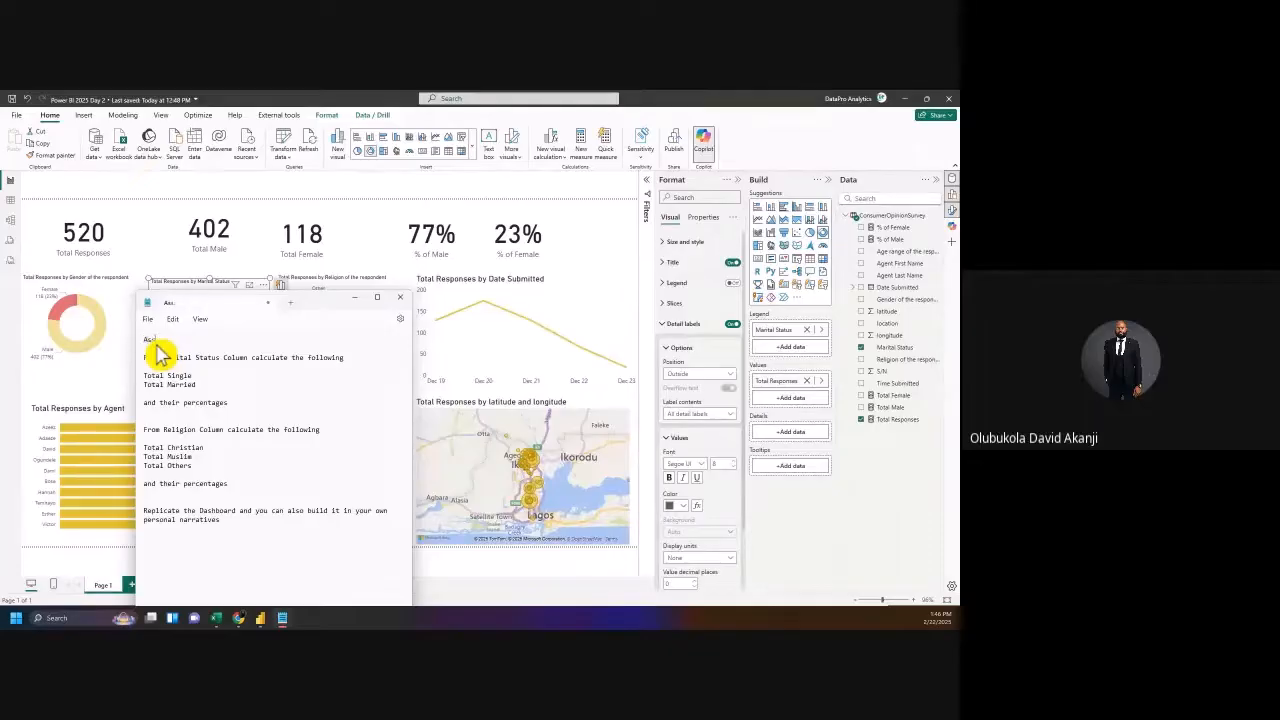
pyautogui.write('t')
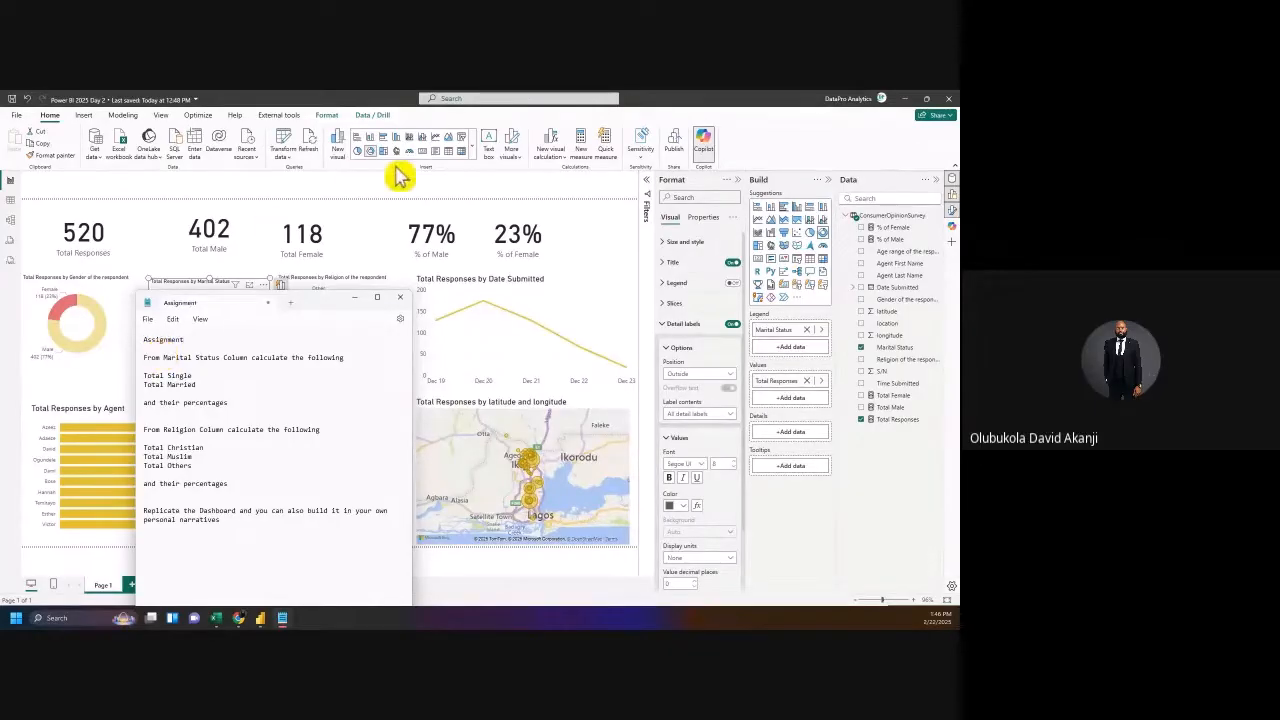
pyautogui.moveTo(310, 302); pyautogui.dragTo(849, 214)
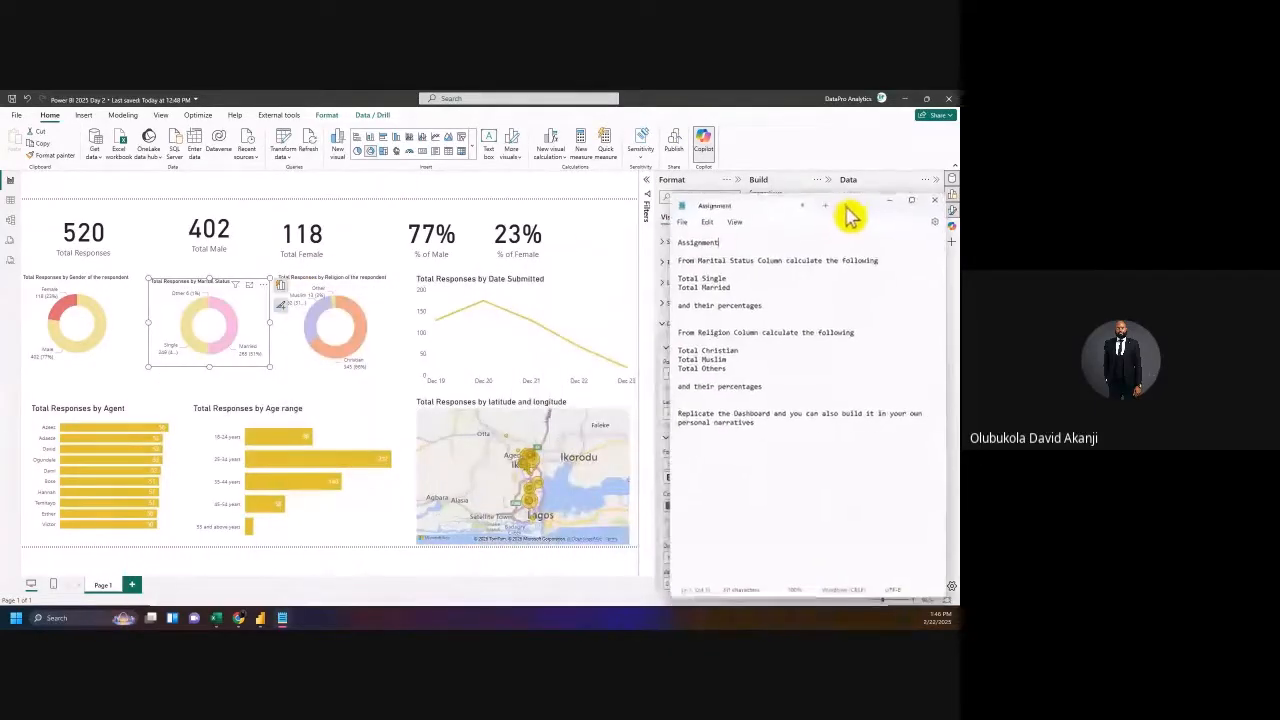
# Step: Number the marital status, religion and replicate-dashboard tasks 1., 2. and 3., then copy all the text
pyautogui.click(679, 260)
pyautogui.write('1.')
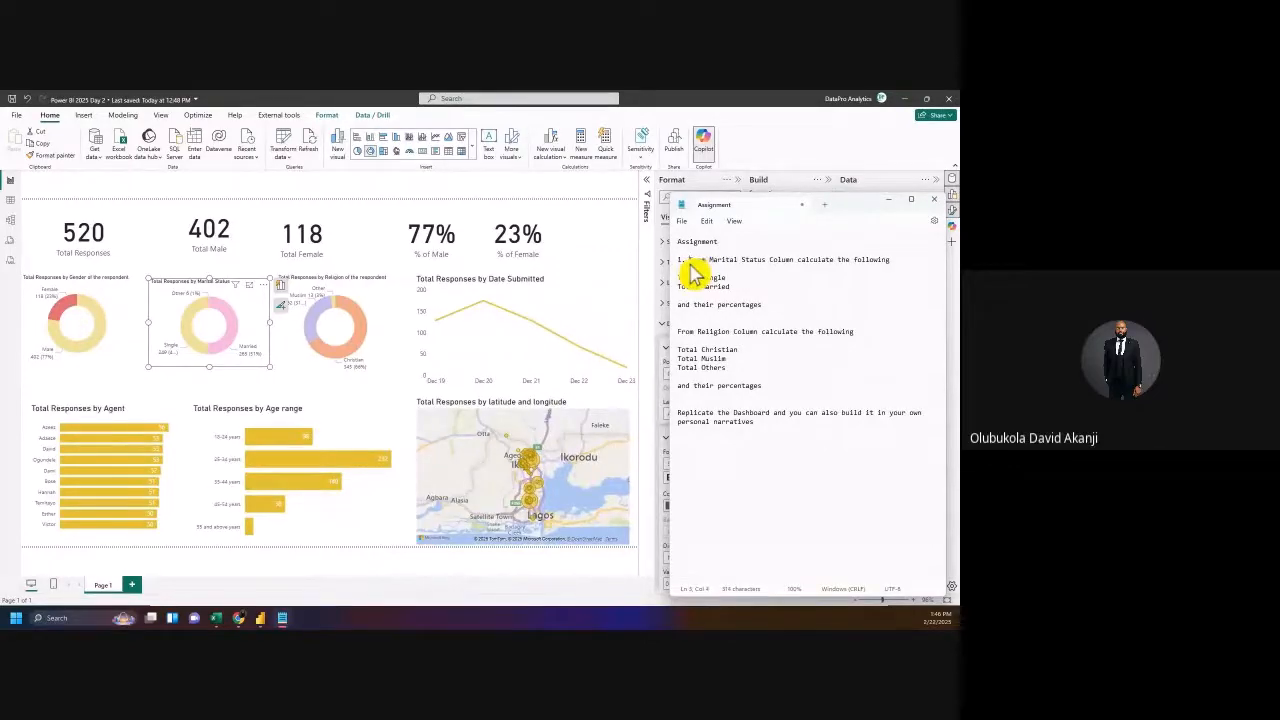
pyautogui.click(678, 332)
pyautogui.write('2.')
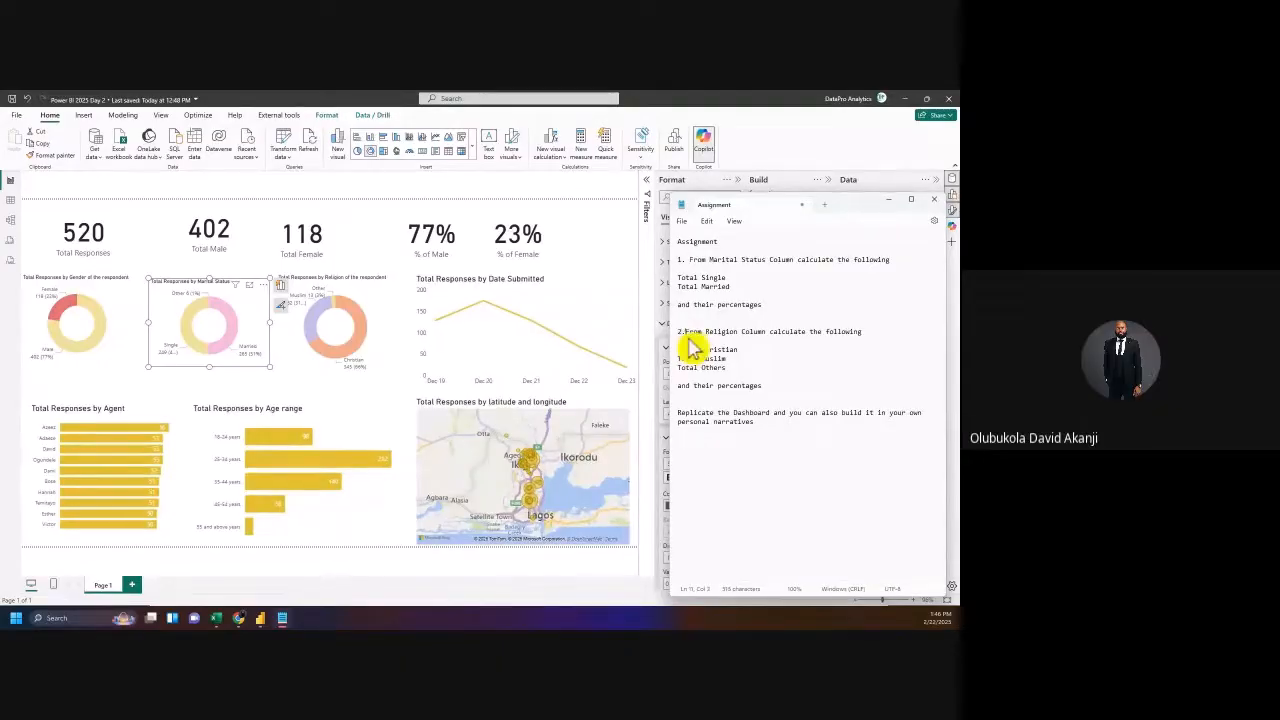
pyautogui.click(679, 412)
pyautogui.write('3.')
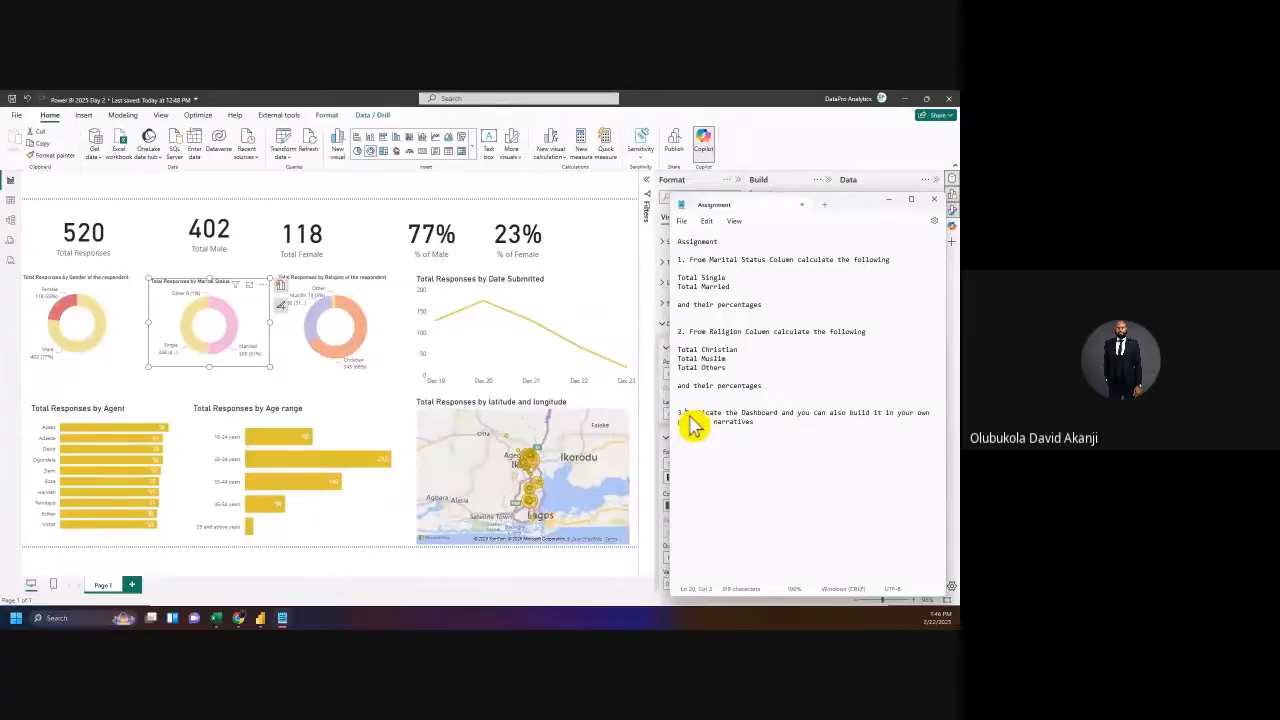
pyautogui.moveTo(766, 423); pyautogui.dragTo(677, 241)
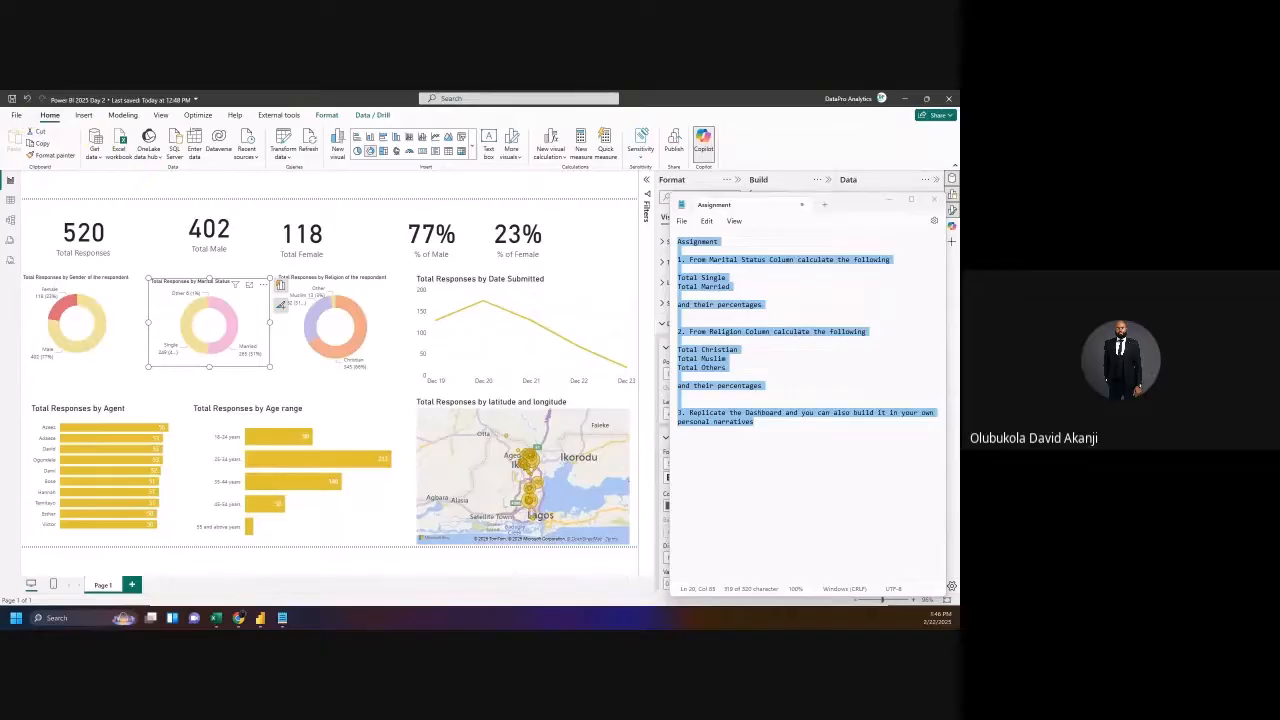
pyautogui.hotkey('alt', 'Tab')
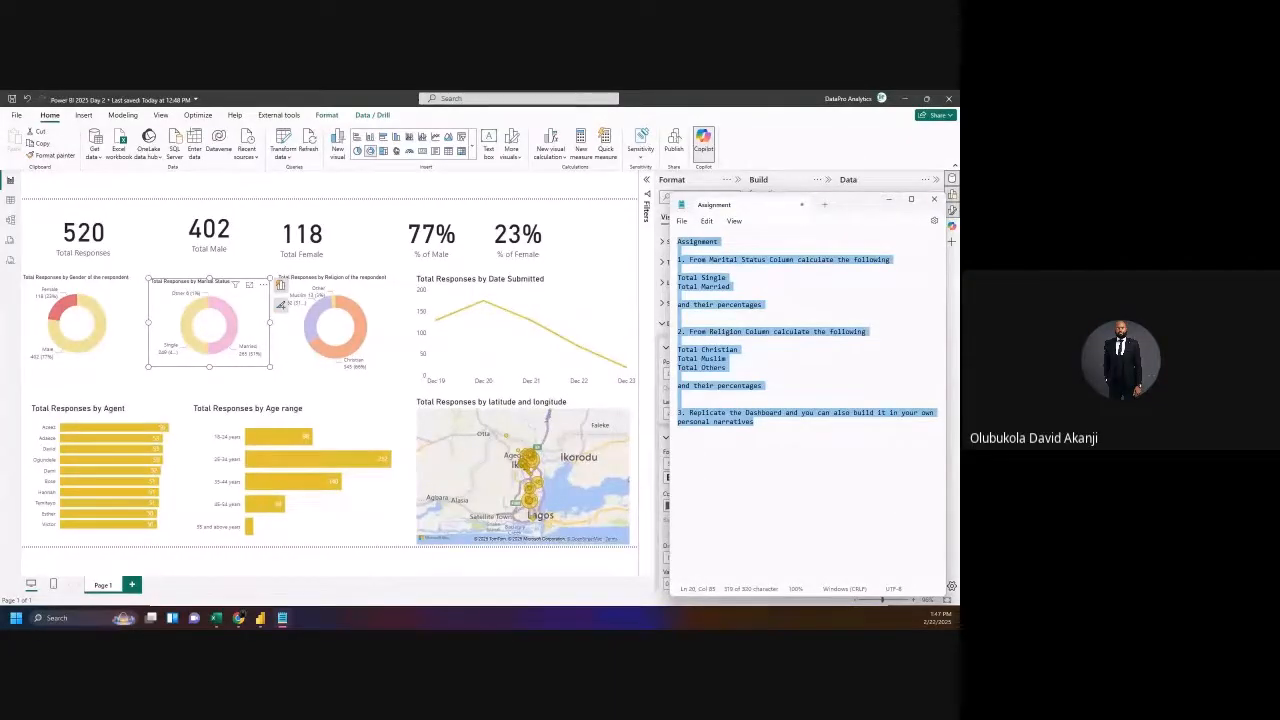
# Step: Add a 'Power BI' title line above the Assignment heading
pyautogui.click(772, 375)
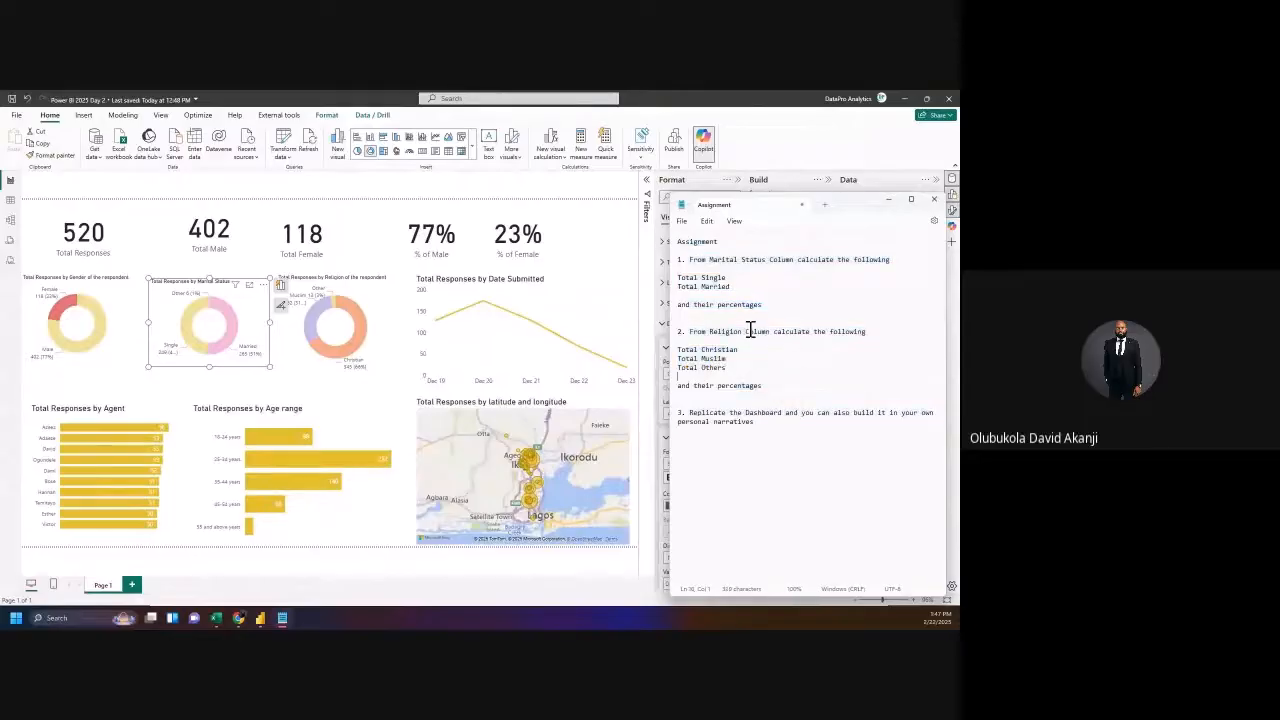
pyautogui.click(679, 242)
pyautogui.press('Return')
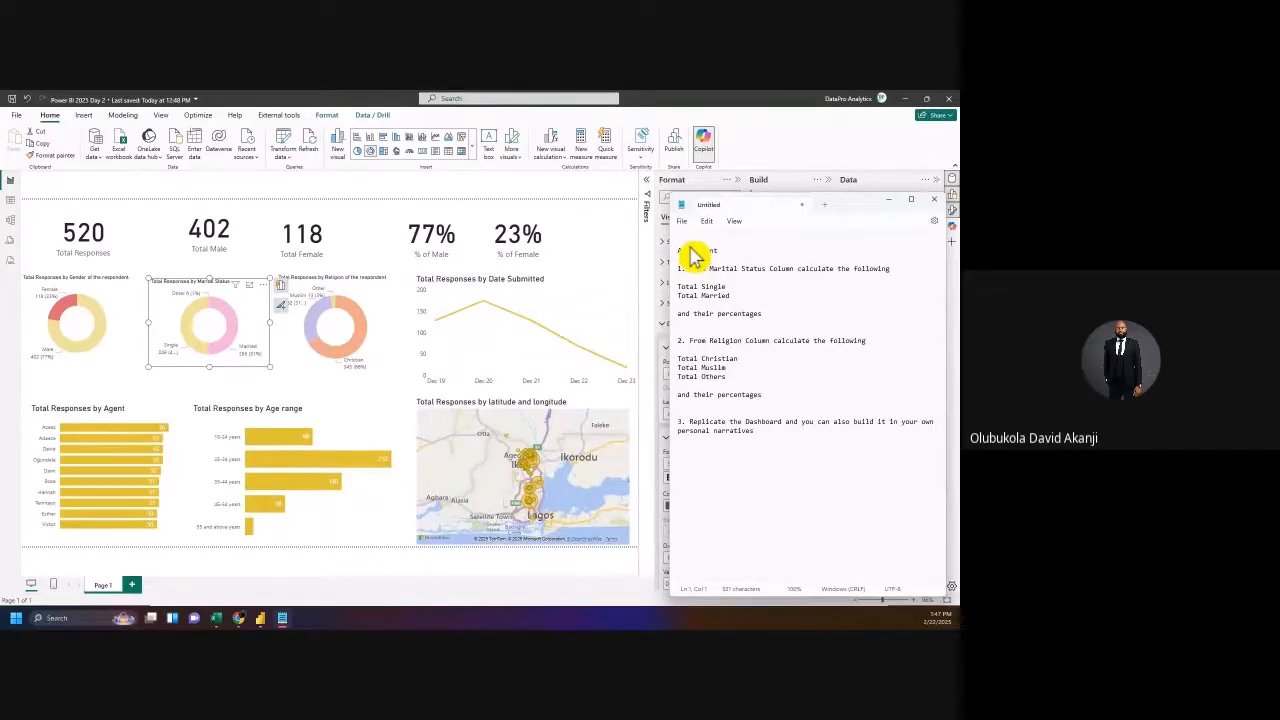
pyautogui.write('Power BI')
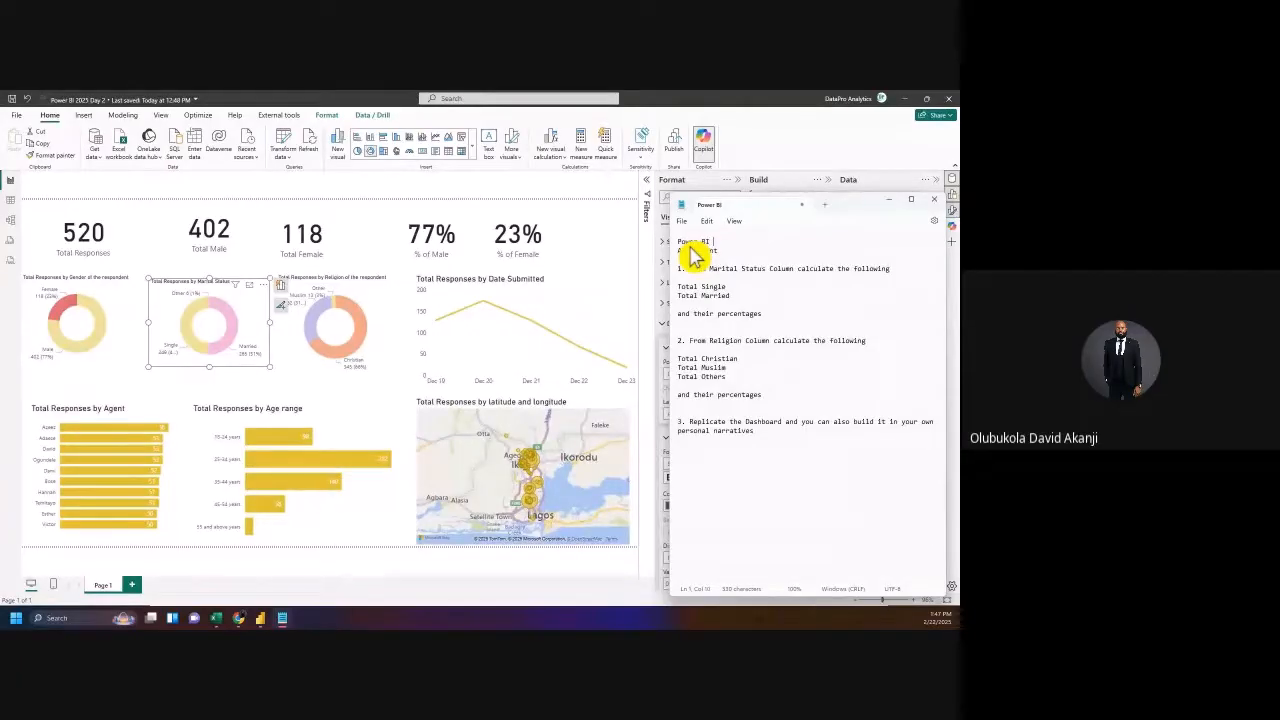